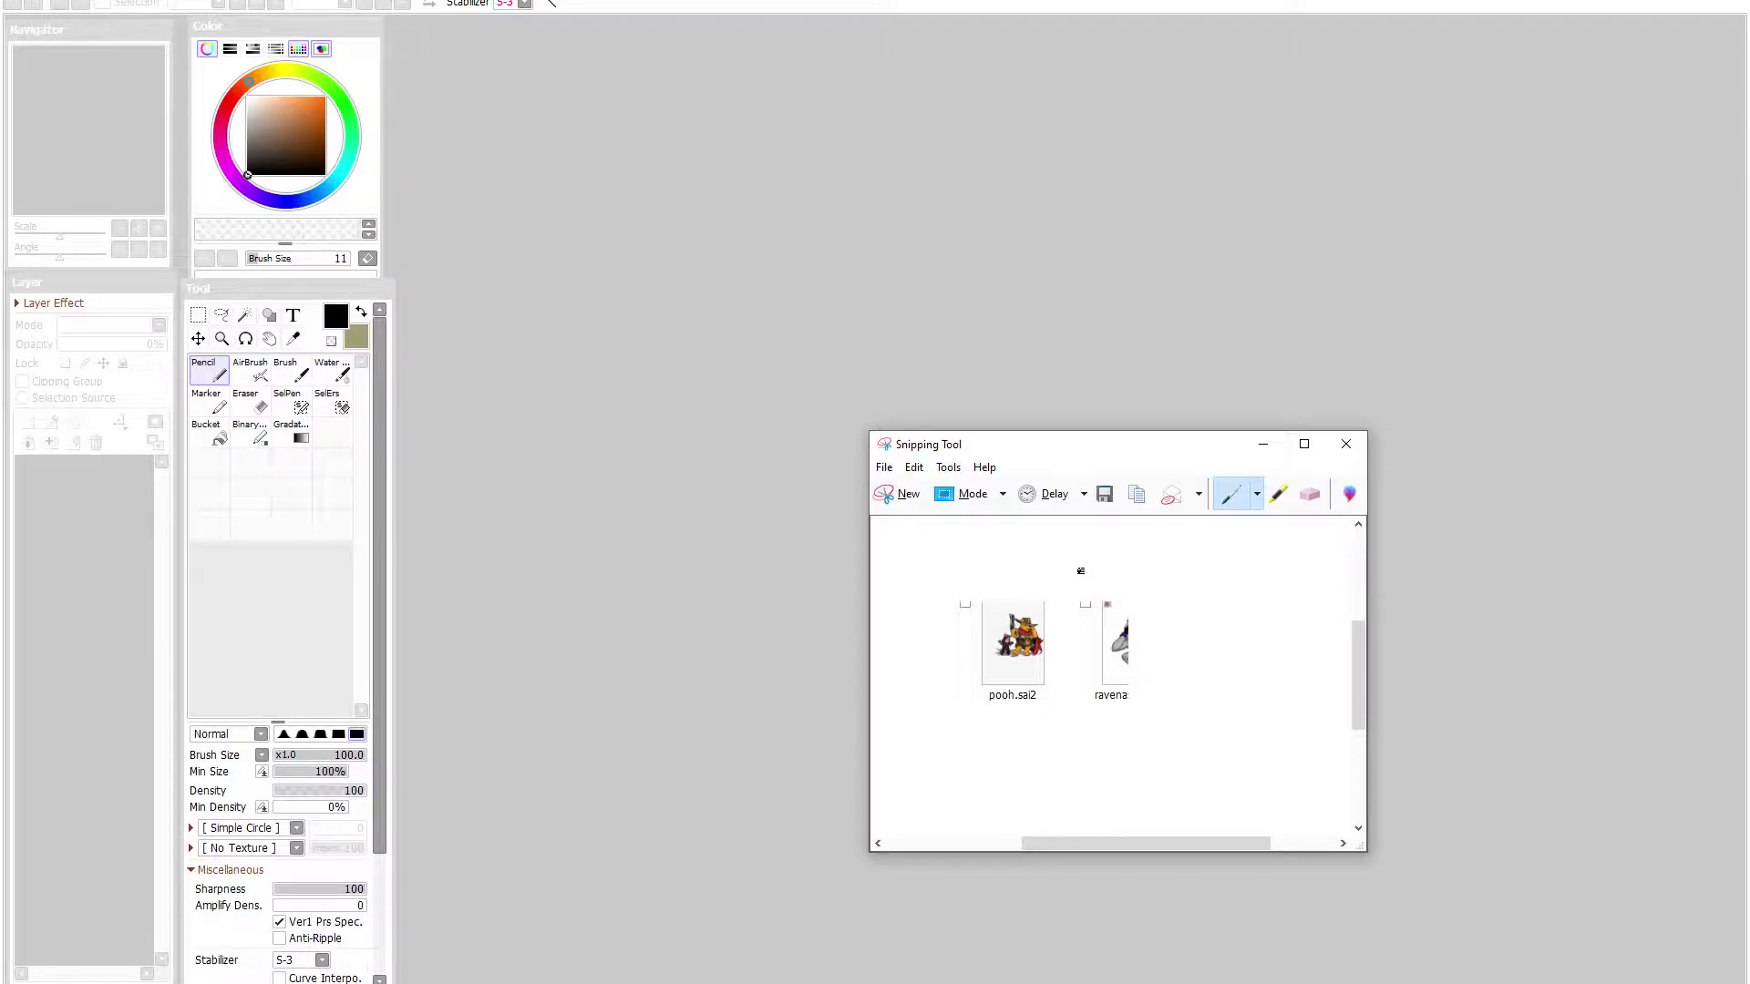
# - Move the Snipping Tool window off the canvas and select the bunny-eared character's layer, Layer67
pyautogui.moveTo(1144, 450); pyautogui.dragTo(1748, 460)
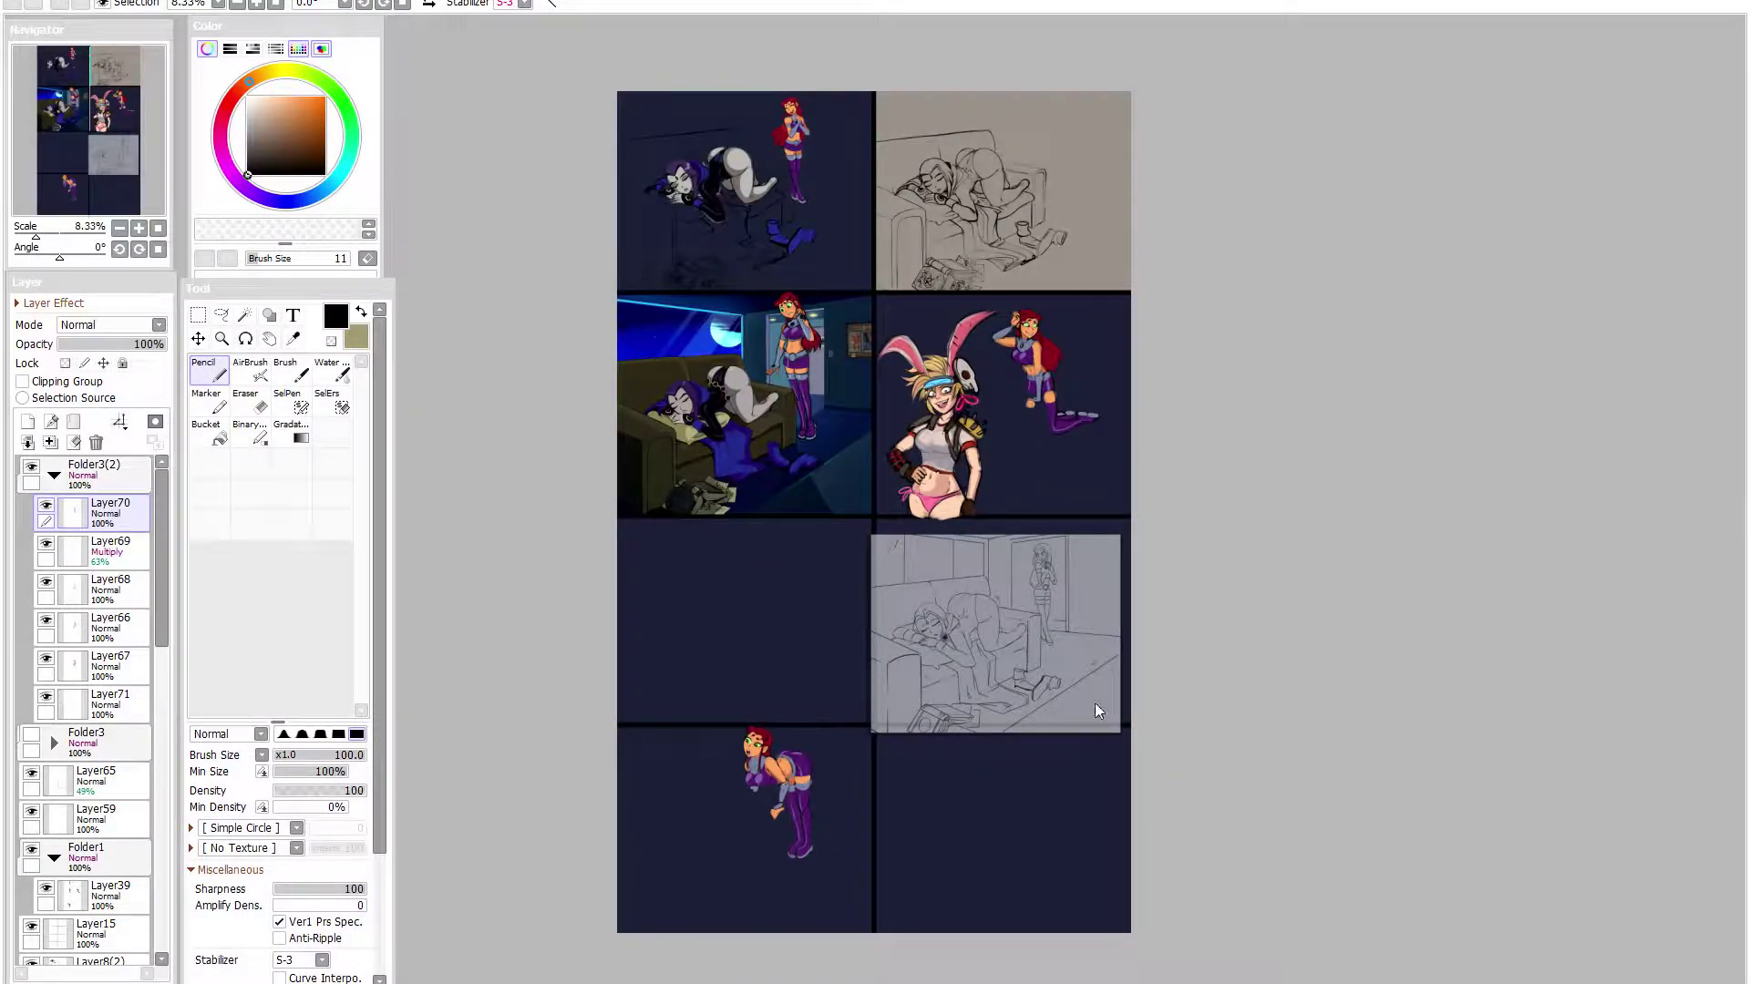
pyautogui.scroll(5, 930, 365)
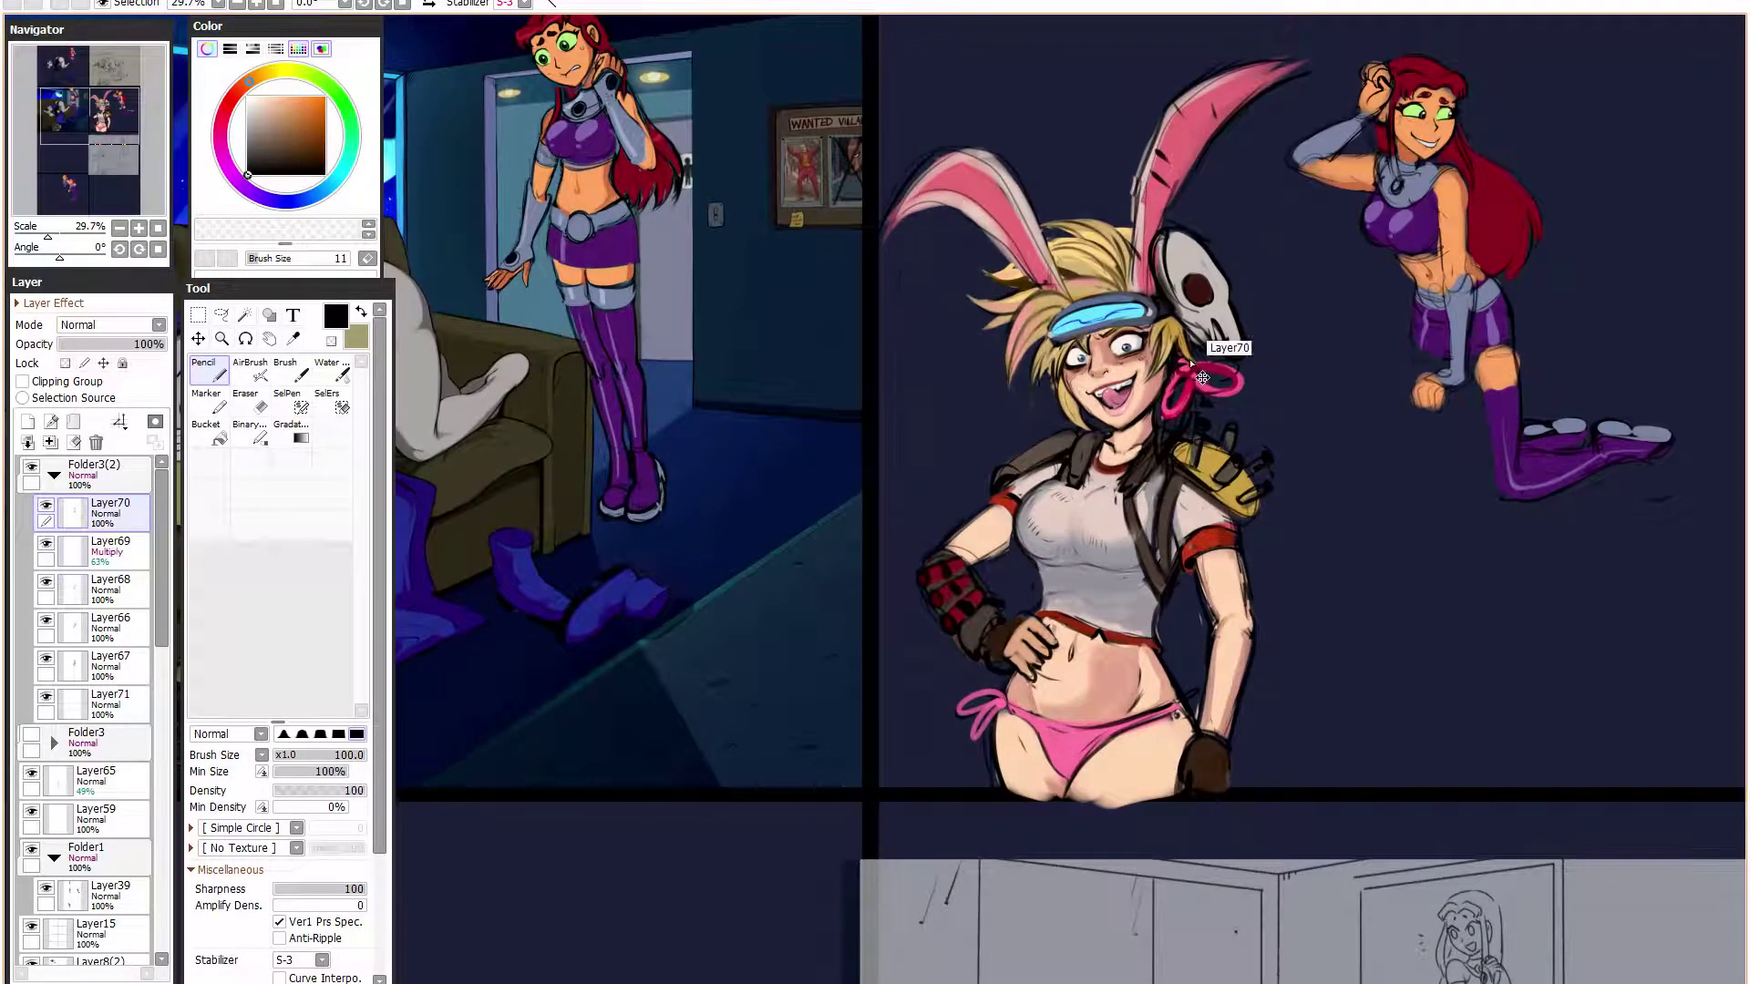
pyautogui.keyDown('ctrl'); pyautogui.click(1150, 223); pyautogui.keyUp('ctrl')
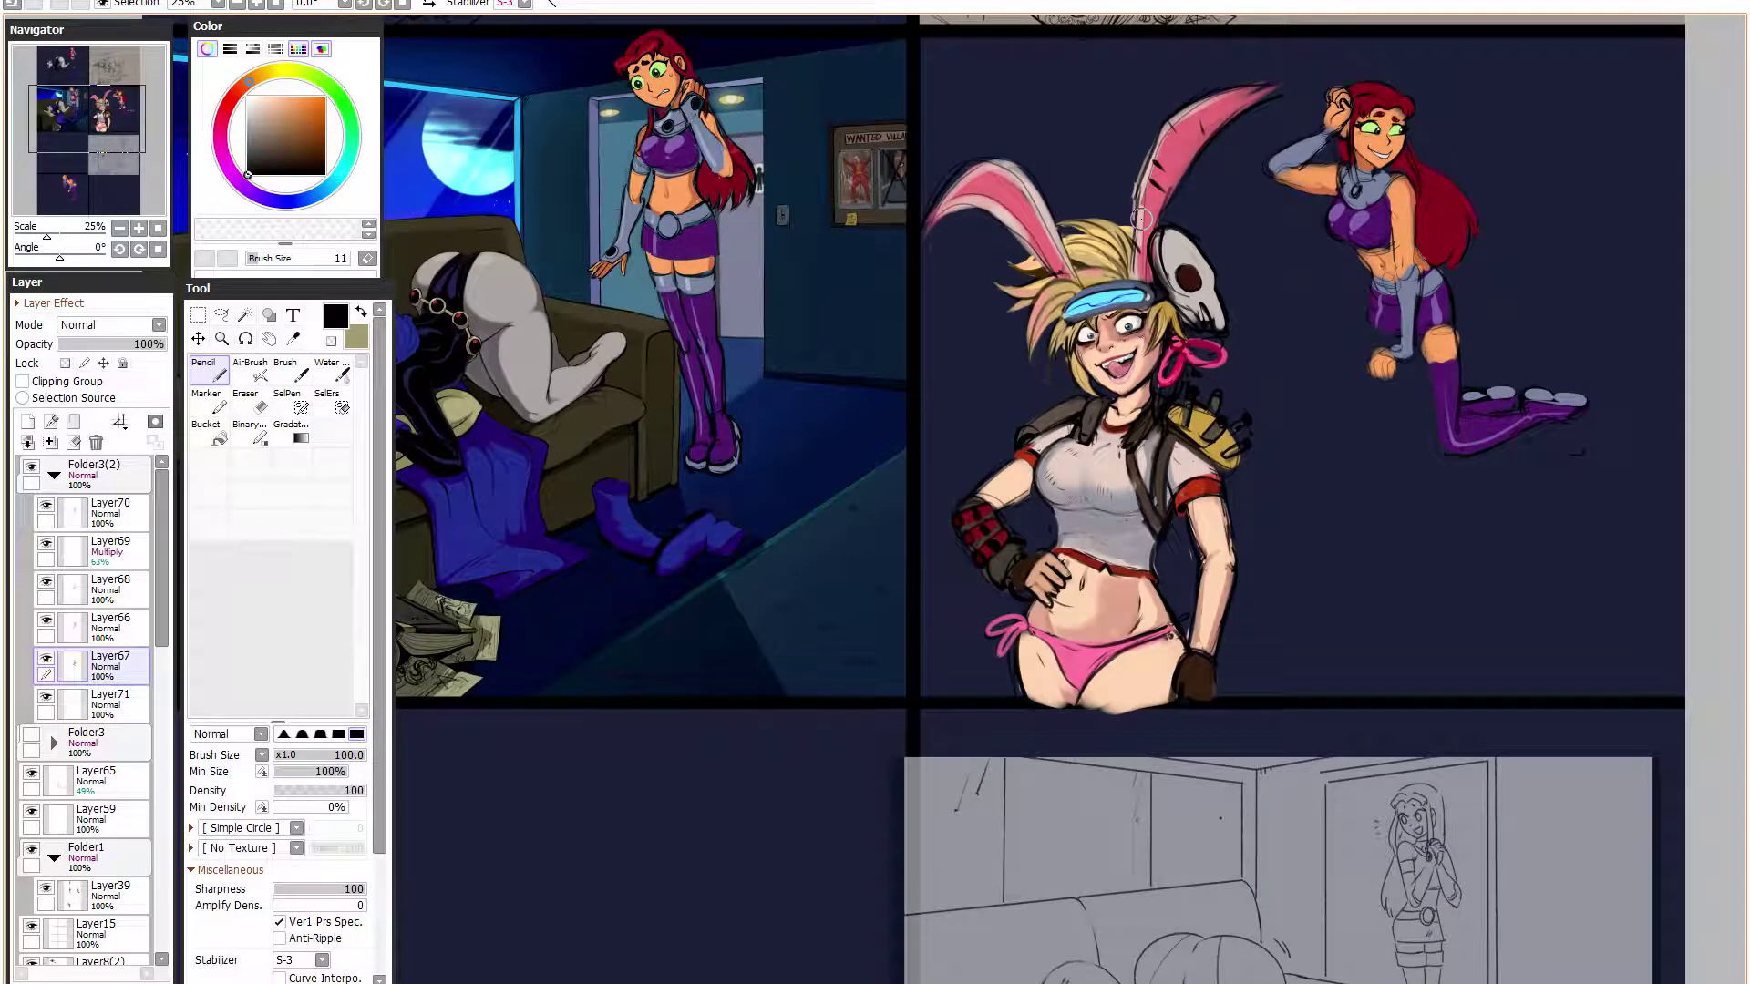
# - Set the pencil's minimum size to 18% and touch up the character's left ear with sampled colours
pyautogui.click(294, 771)
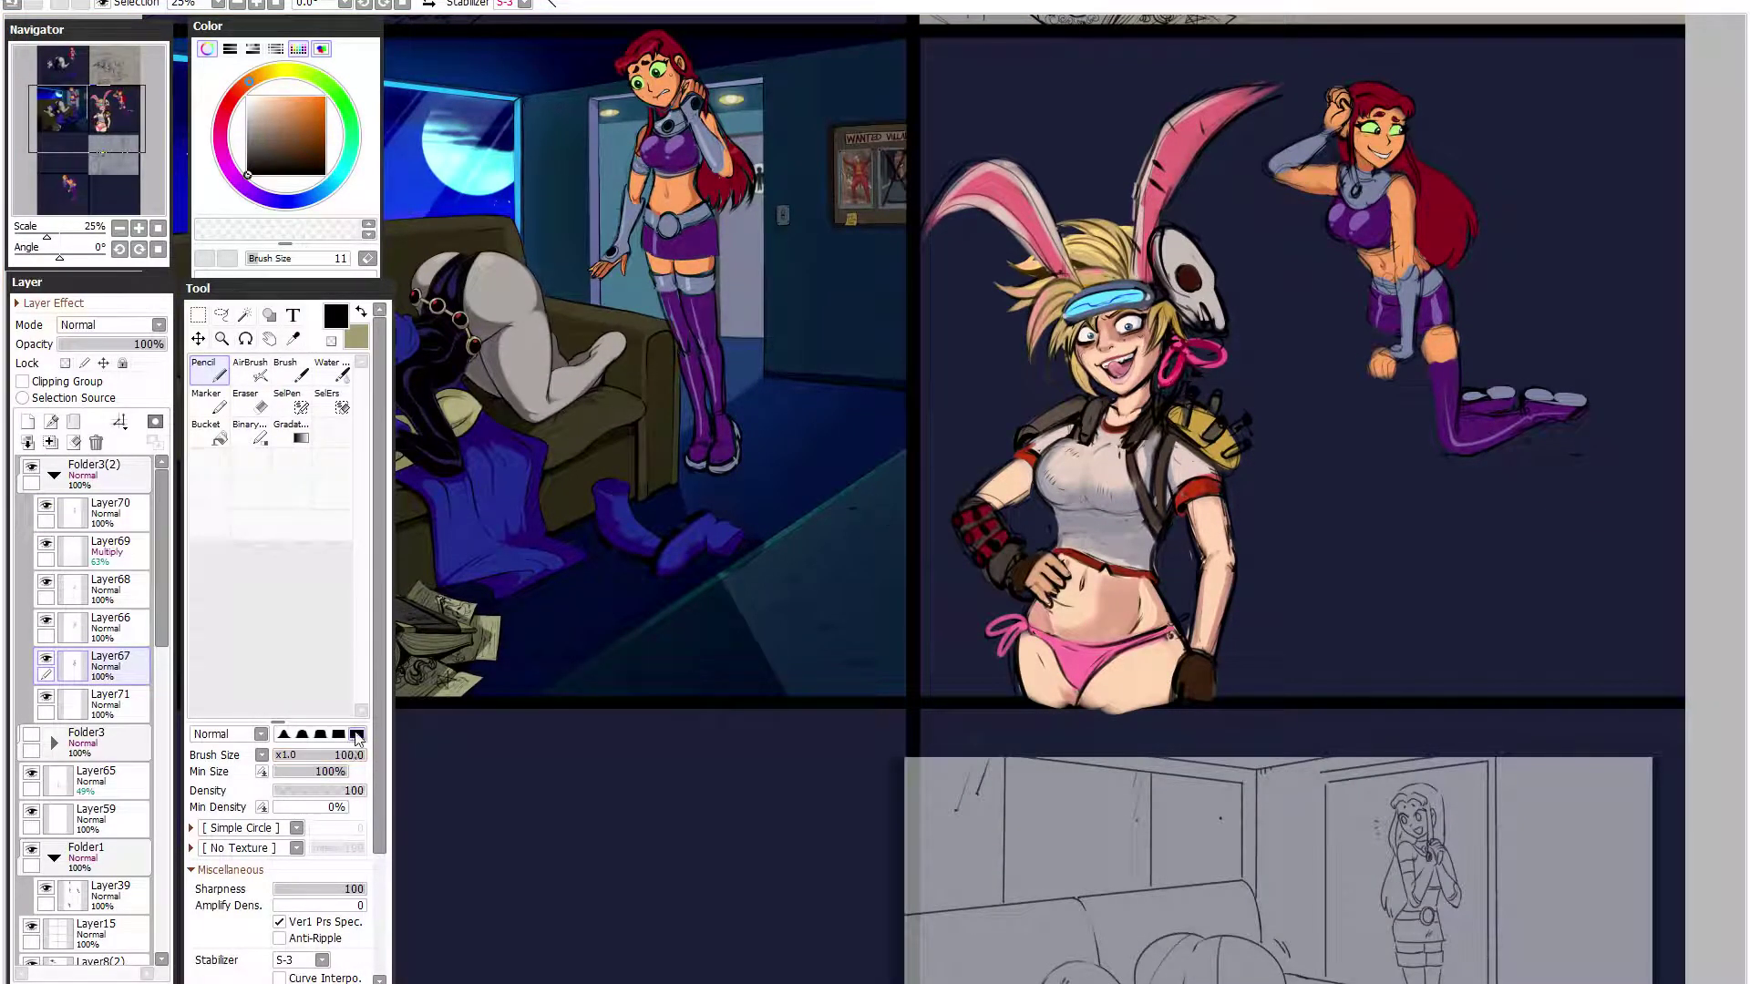
pyautogui.click(317, 755)
pyautogui.moveTo(1196, 243)
pyautogui.mouseDown()
pyautogui.moveTo(1088, 383)
pyautogui.moveTo(1041, 324)
pyautogui.moveTo(1047, 295)
pyautogui.mouseUp()
pyautogui.rightClick(1032, 373)
pyautogui.rightClick(1044, 365)
pyautogui.moveTo(1029, 399)
pyautogui.mouseDown()
pyautogui.moveTo(1051, 380)
pyautogui.moveTo(1035, 373)
pyautogui.mouseUp()
pyautogui.moveTo(1055, 281); pyautogui.dragTo(1030, 359)
# - Set the brush size to 41 and paint the base of the left ear with sampled pink
pyautogui.click(311, 754)
pyautogui.moveTo(534, 584); pyautogui.dragTo(708, 634)
pyautogui.rightClick(1101, 460)
pyautogui.rightClick(1098, 424)
pyautogui.moveTo(1094, 419)
pyautogui.mouseDown()
pyautogui.moveTo(1132, 487)
pyautogui.moveTo(1103, 410)
pyautogui.mouseUp()
pyautogui.rightClick(1097, 468)
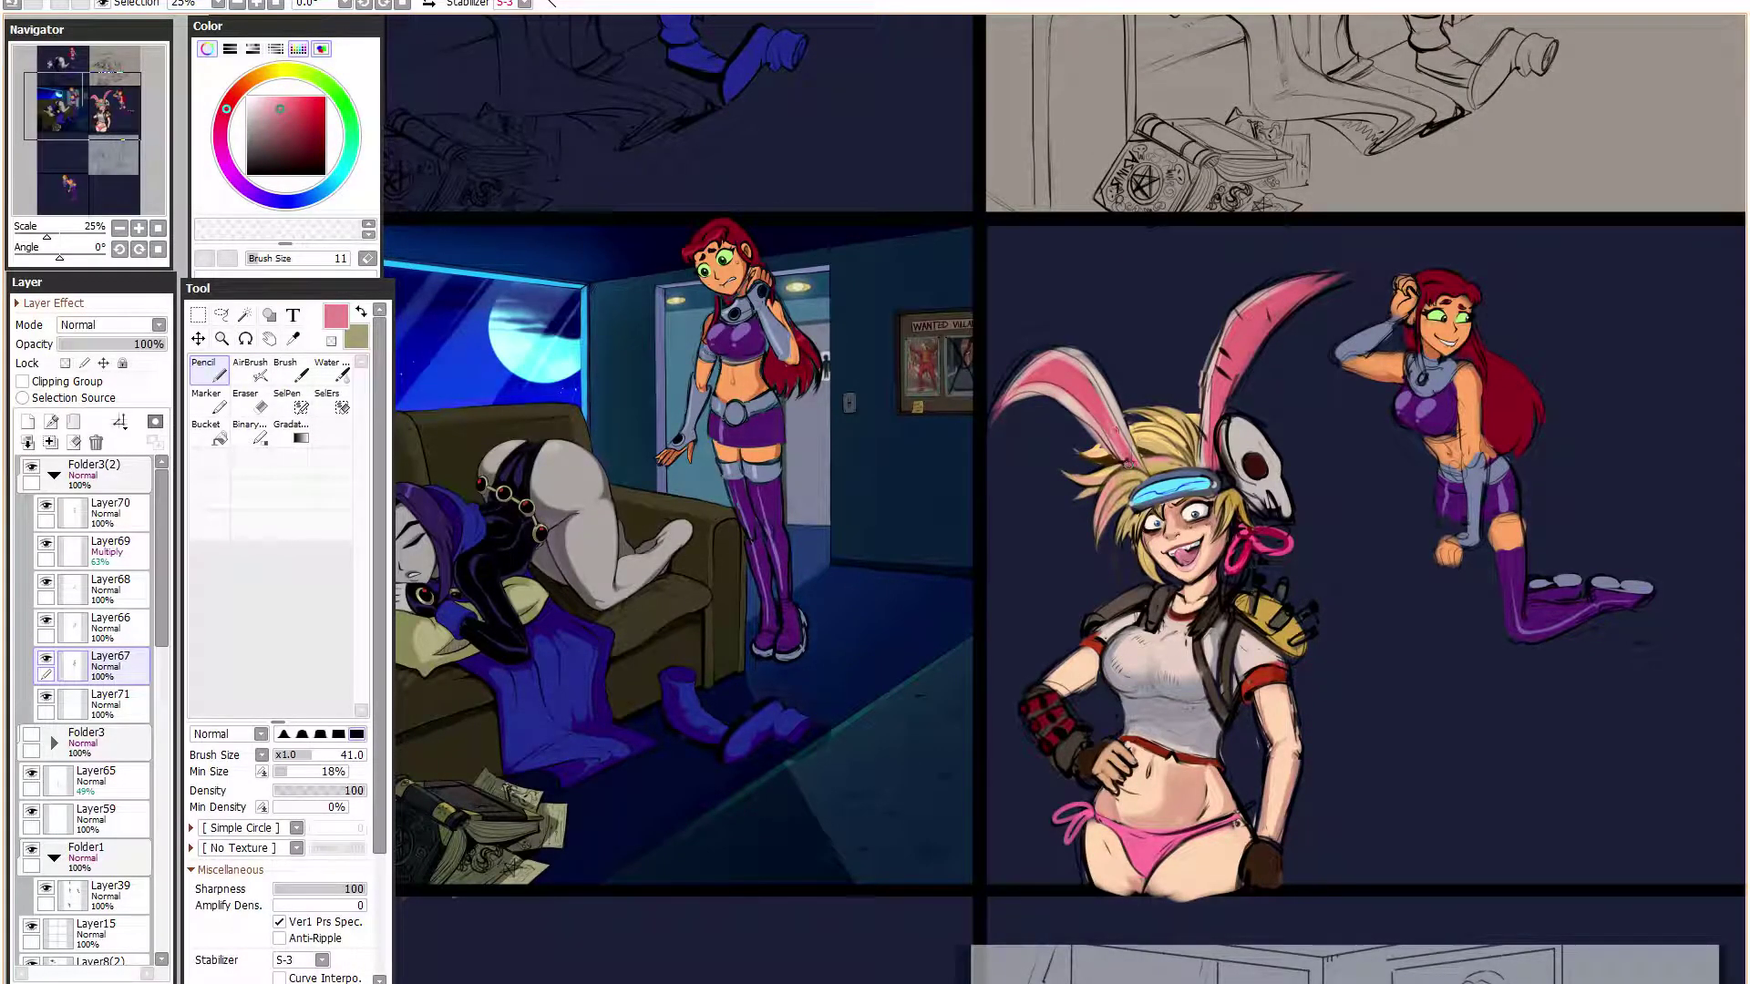
# - Set the minimum size to 14% and paint the left ear's rim and tip on Layer70 with sampled ear colours
pyautogui.moveTo(310, 771); pyautogui.dragTo(284, 771)
pyautogui.click(109, 512)
pyautogui.keyDown('alt'); pyautogui.click(1070, 419); pyautogui.keyUp('alt')
pyautogui.moveTo(1013, 386)
pyautogui.mouseDown()
pyautogui.moveTo(1044, 359)
pyautogui.moveTo(1104, 402)
pyautogui.moveTo(1008, 383)
pyautogui.mouseUp()
pyautogui.moveTo(1057, 350); pyautogui.dragTo(989, 407)
pyautogui.keyDown('alt'); pyautogui.click(1084, 406); pyautogui.keyUp('alt')
pyautogui.moveTo(1077, 363); pyautogui.dragTo(995, 402)
pyautogui.moveTo(1000, 394)
pyautogui.mouseDown()
pyautogui.moveTo(1044, 347)
pyautogui.moveTo(985, 430)
pyautogui.moveTo(1013, 371)
pyautogui.moveTo(990, 439)
pyautogui.mouseUp()
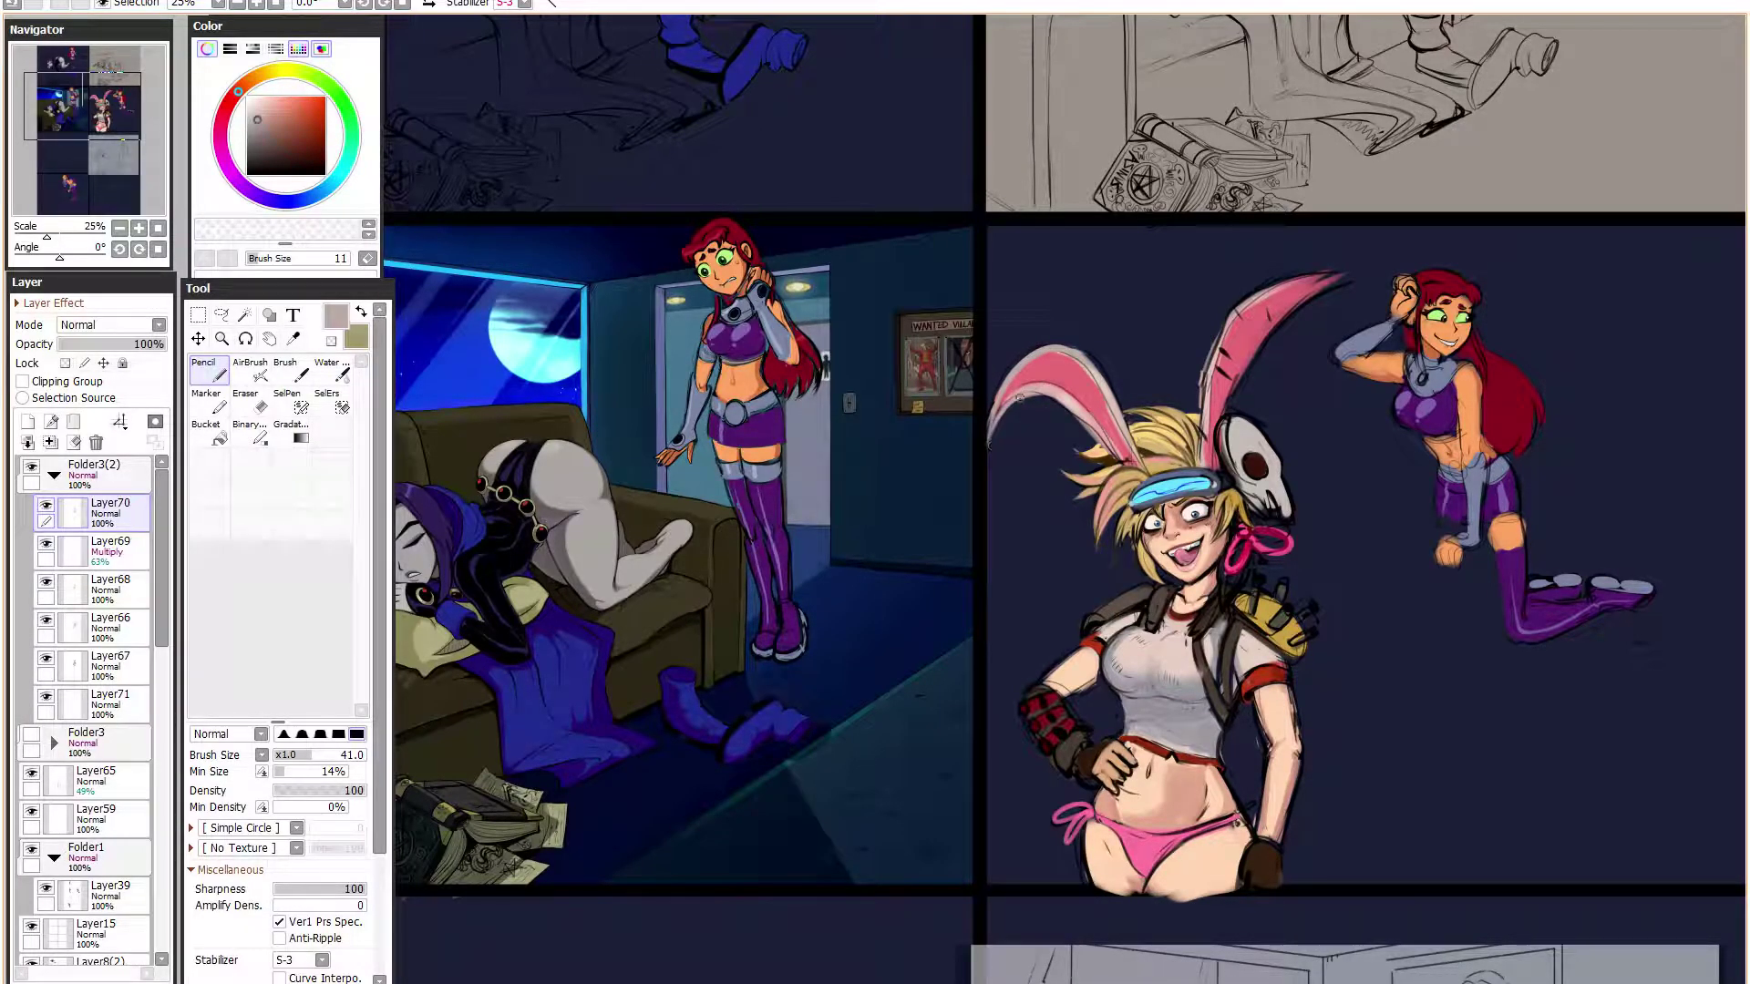
# - Clean up the left ear's contour with the sampled navy background and pale fur colours
pyautogui.moveTo(1190, 377); pyautogui.dragTo(1168, 355)
pyautogui.keyDown('alt'); pyautogui.click(1081, 390); pyautogui.keyUp('alt')
pyautogui.moveTo(1050, 343); pyautogui.dragTo(1094, 401)
pyautogui.keyDown('alt'); pyautogui.click(1062, 406); pyautogui.keyUp('alt')
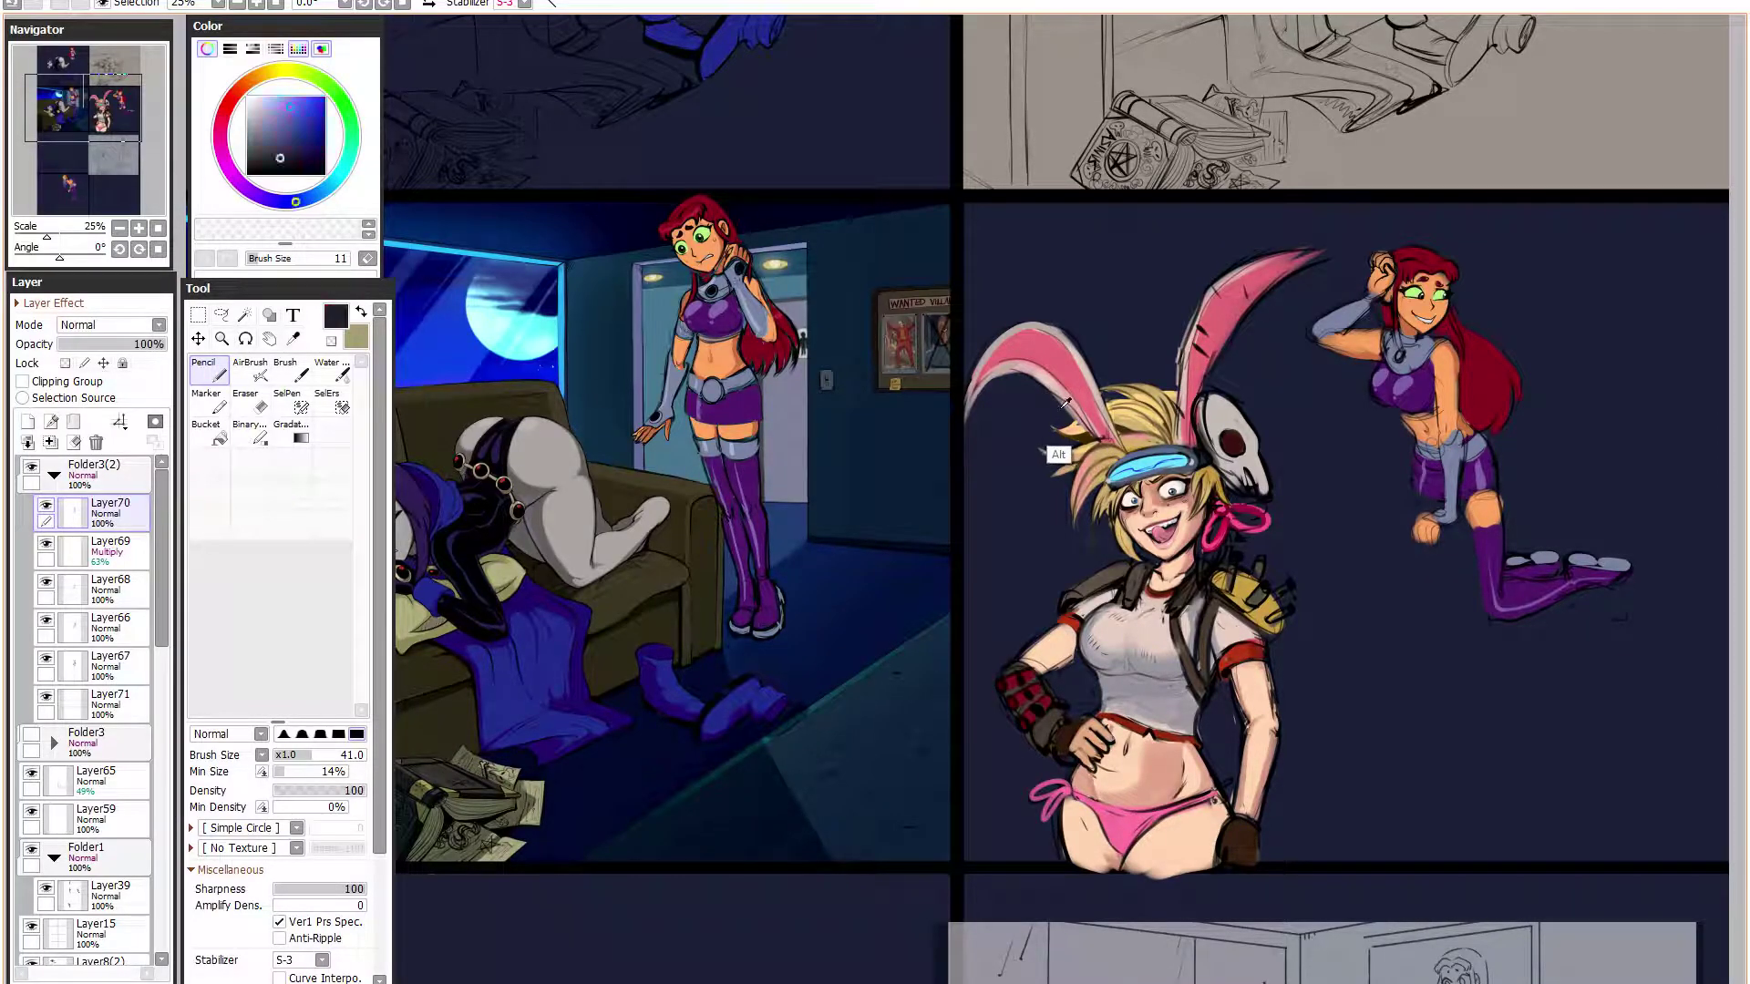
pyautogui.keyDown('alt'); pyautogui.click(1002, 381); pyautogui.keyUp('alt')
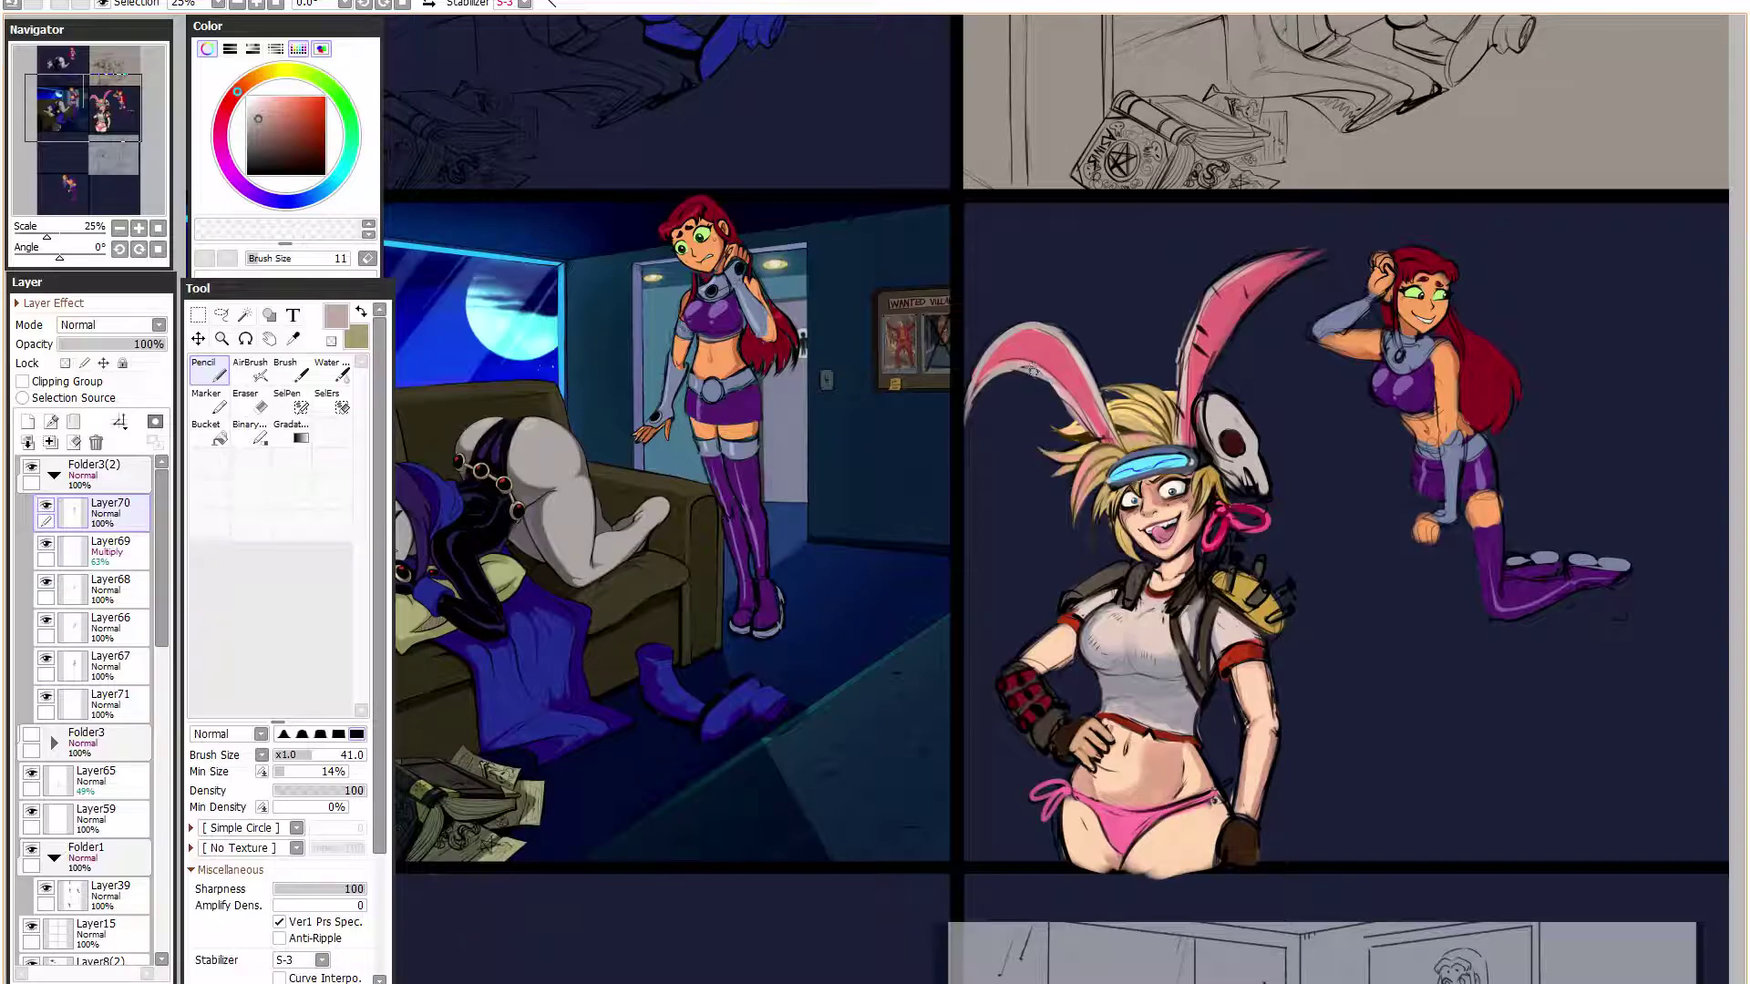
# - Set the brush size to 63 and blend the inside of the left ear with sampled pale fur and pink
pyautogui.click(331, 755)
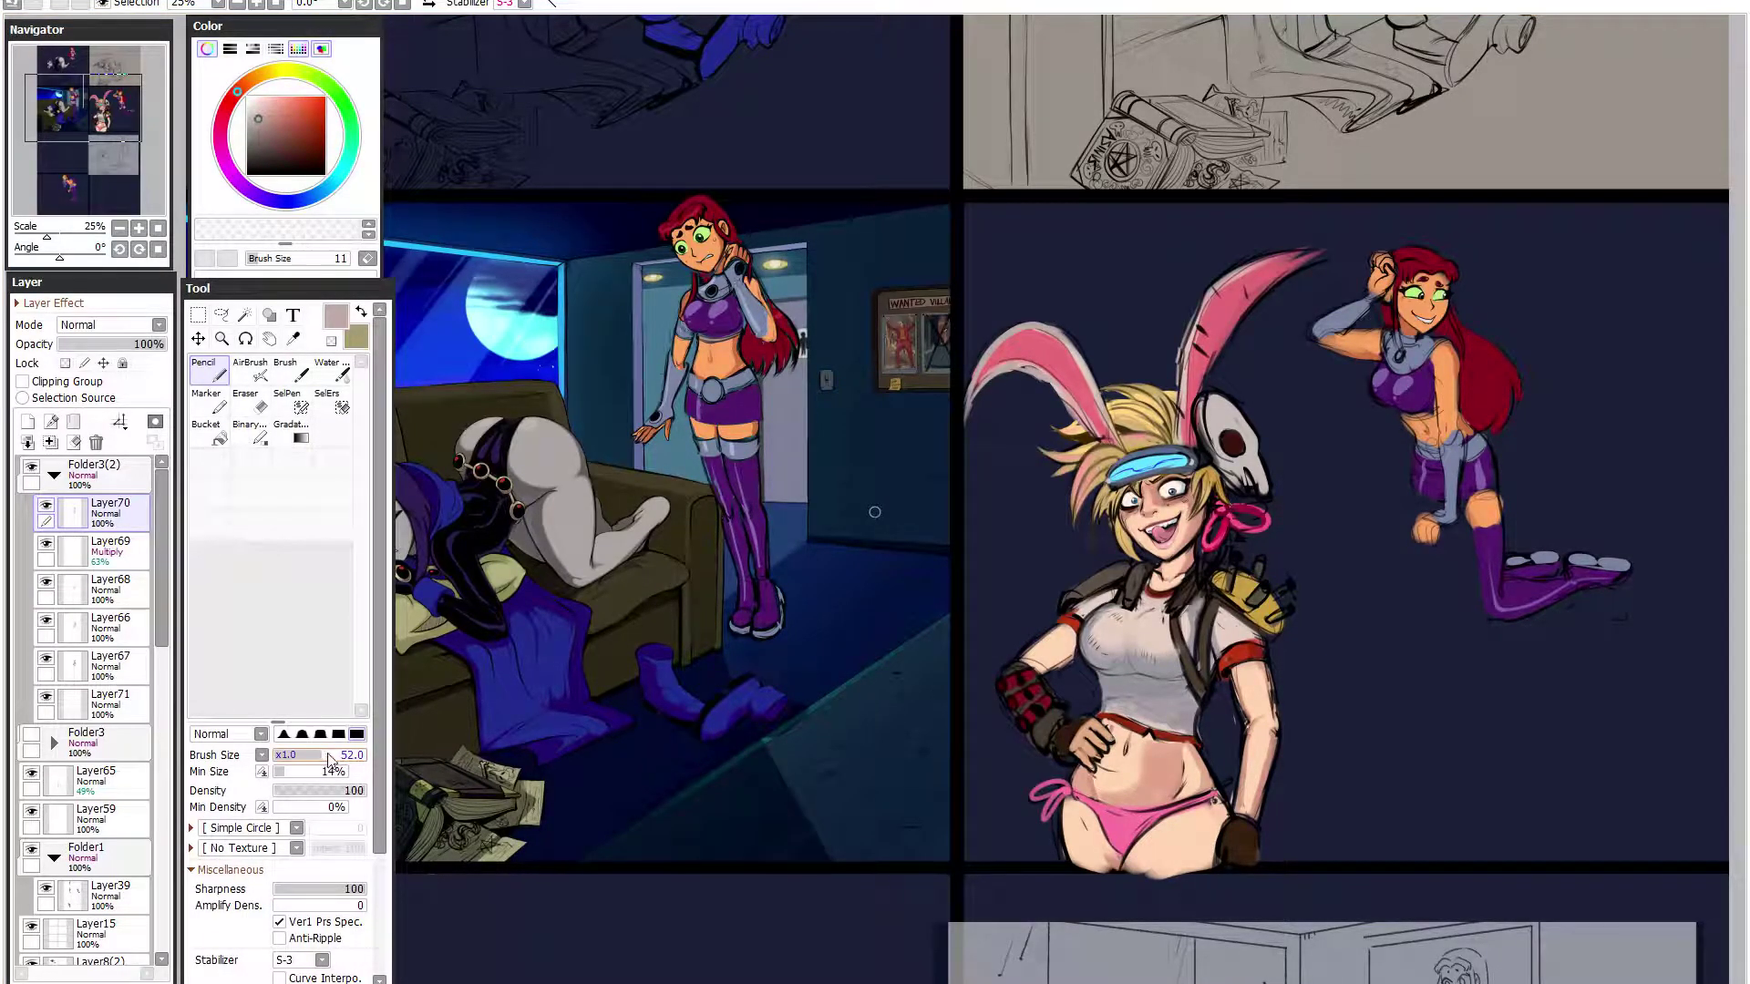
pyautogui.keyDown('alt'); pyautogui.click(1034, 378); pyautogui.keyUp('alt')
pyautogui.keyDown('alt'); pyautogui.click(1048, 387); pyautogui.keyUp('alt')
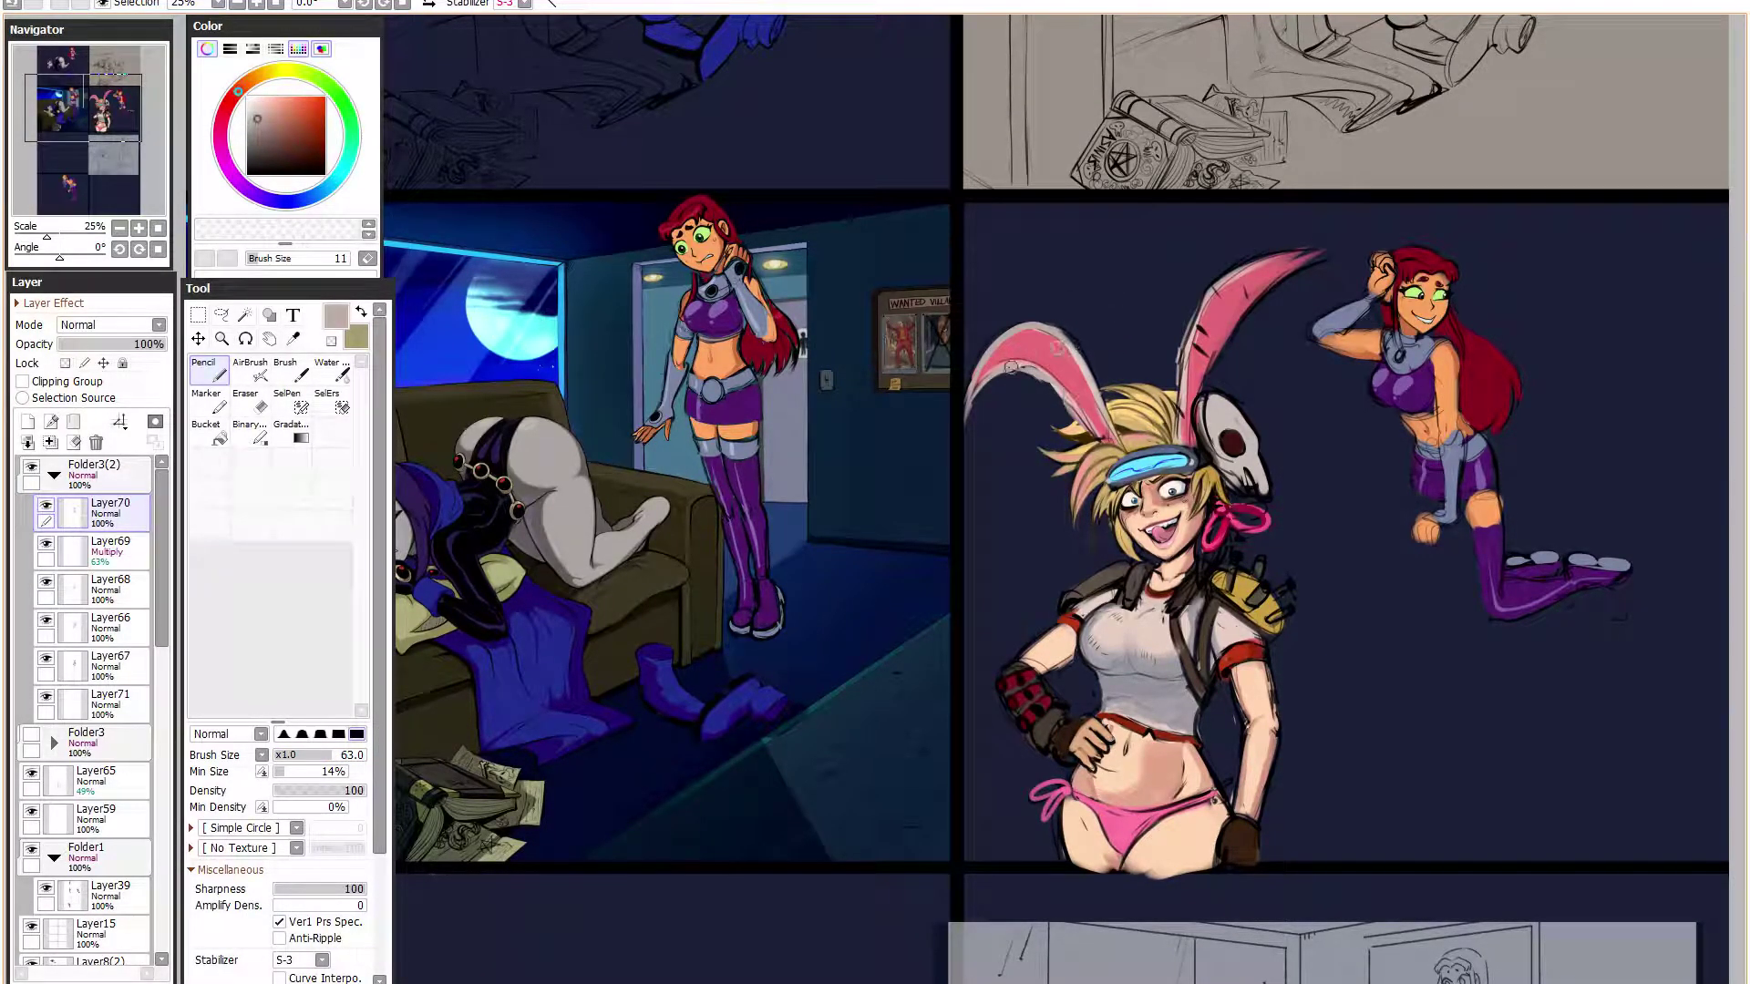
pyautogui.keyDown('alt'); pyautogui.click(1068, 357); pyautogui.keyUp('alt')
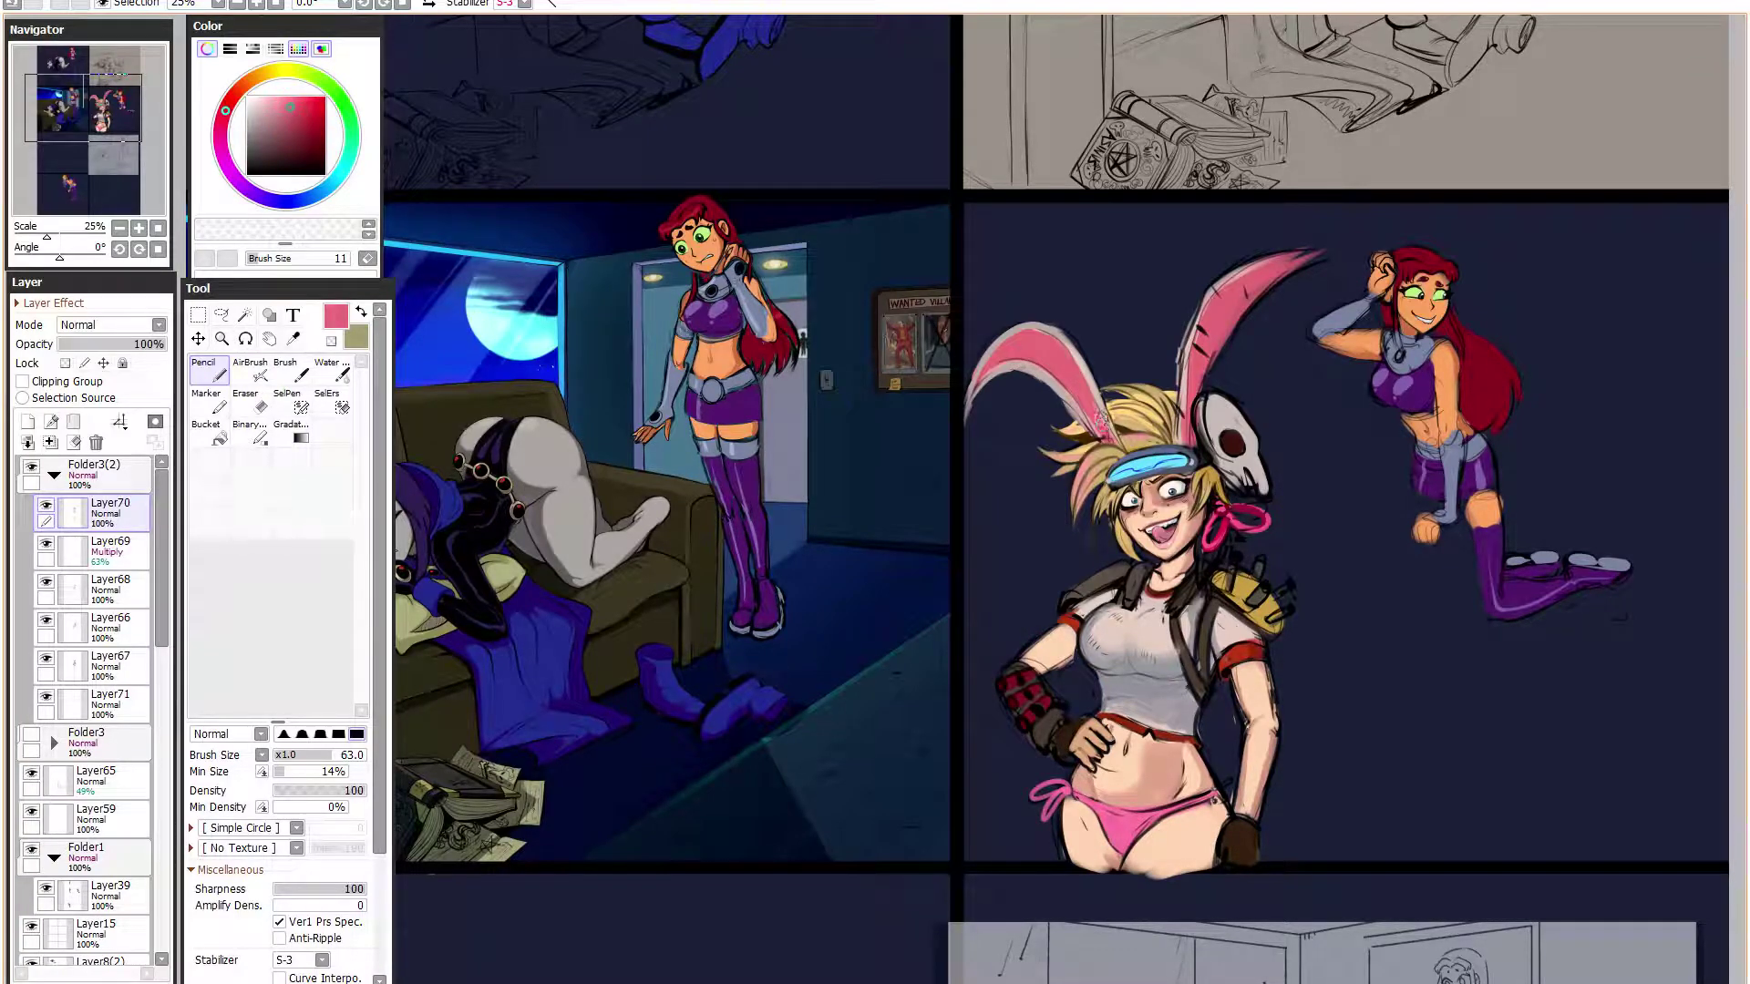
# - Draw thin black lines on the left ear and around its base with a brush size of 25
pyautogui.click(253, 192)
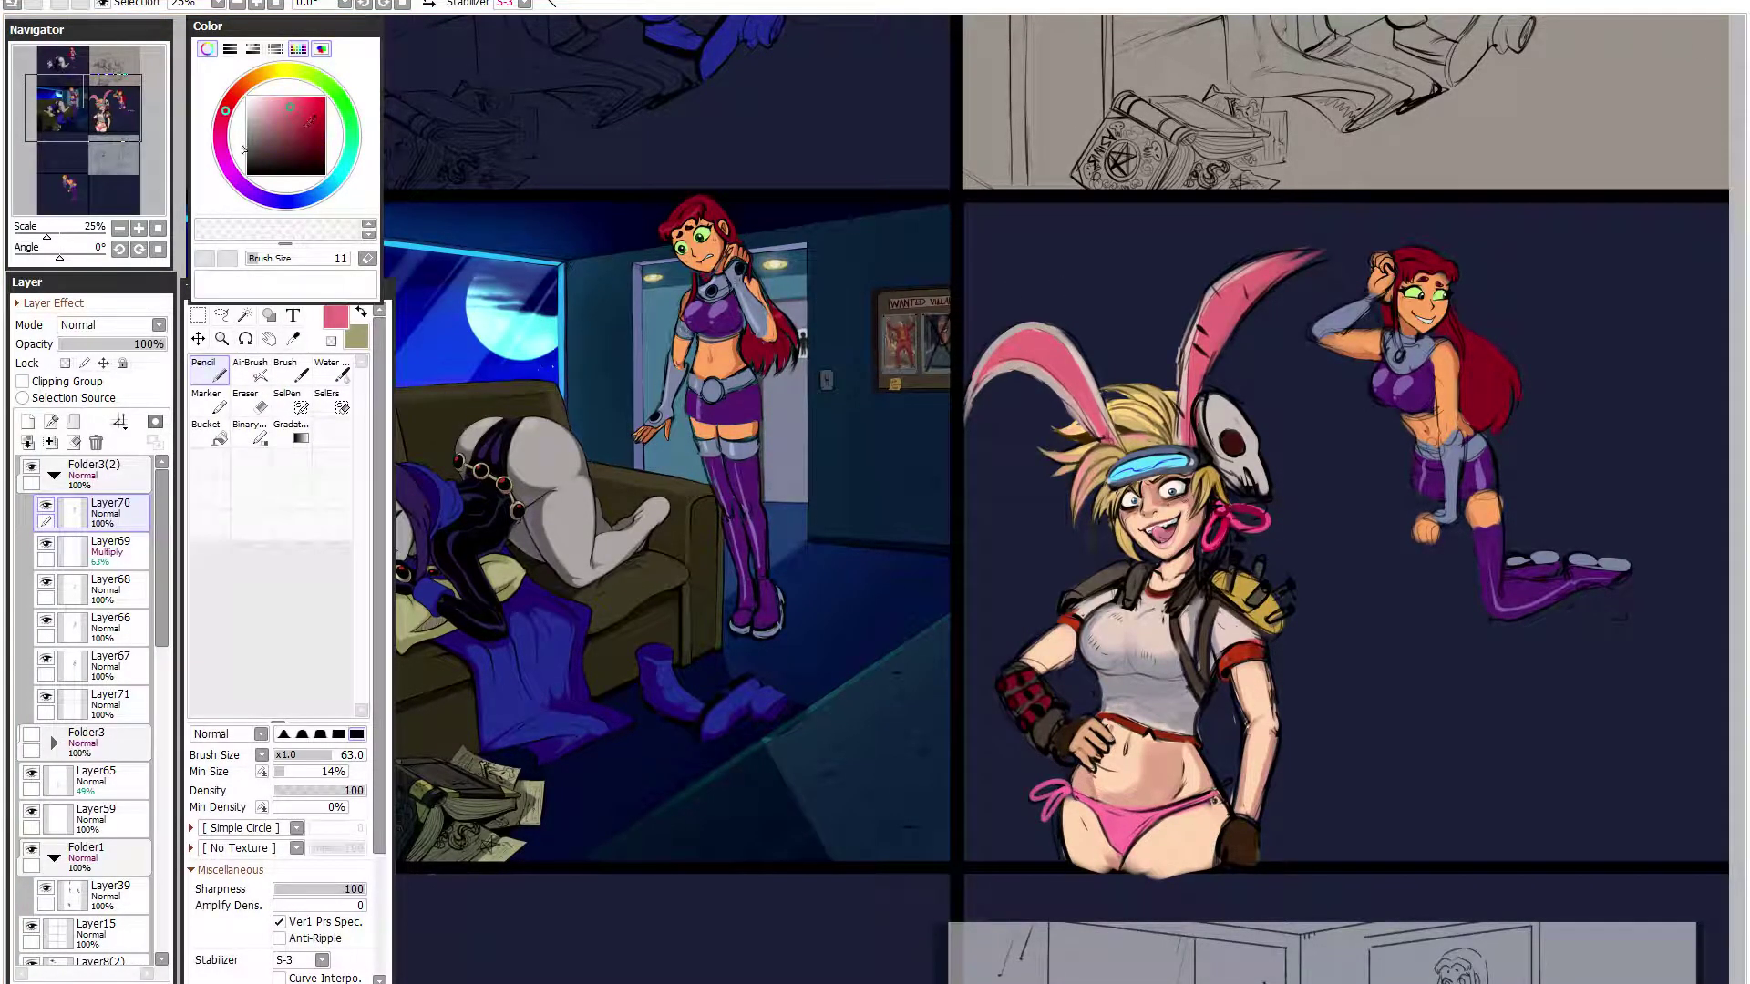
pyautogui.moveTo(1006, 370); pyautogui.dragTo(1044, 341)
pyautogui.click(248, 174)
pyautogui.click(302, 755)
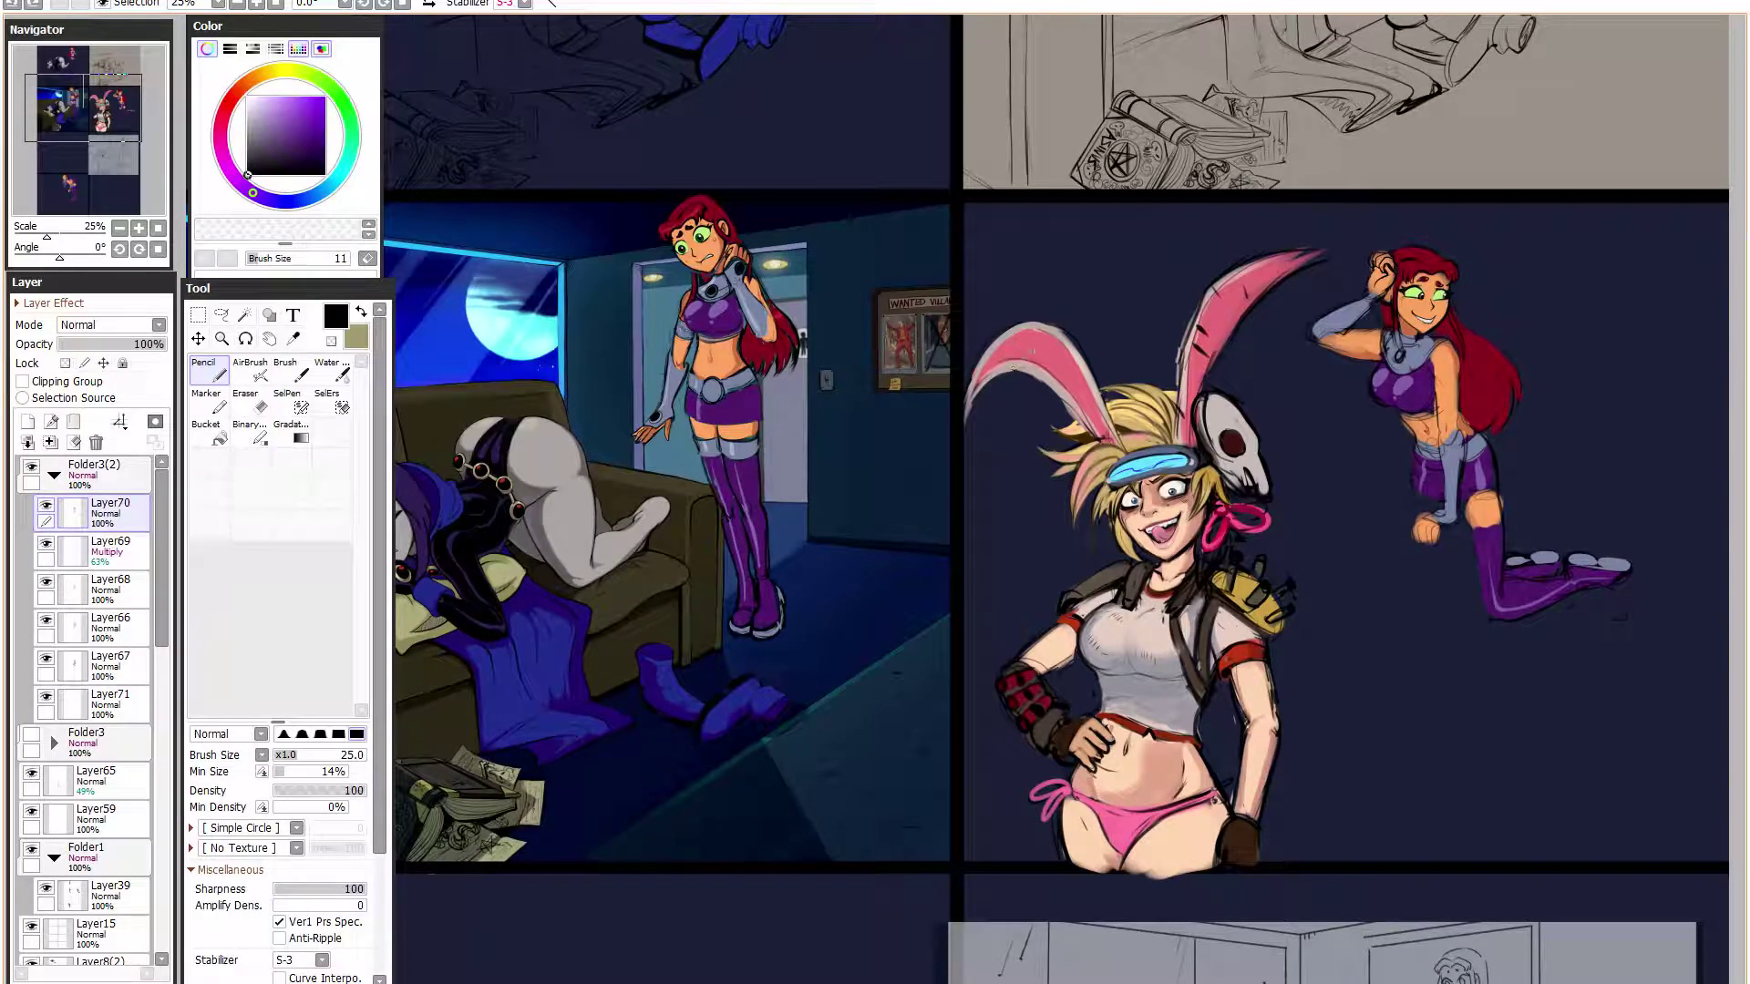
pyautogui.moveTo(1149, 339); pyautogui.dragTo(1111, 333)
pyautogui.moveTo(1041, 389); pyautogui.dragTo(1059, 422)
pyautogui.moveTo(1048, 396); pyautogui.dragTo(1064, 424)
pyautogui.moveTo(1139, 353)
pyautogui.mouseDown()
pyautogui.moveTo(1073, 411)
pyautogui.moveTo(1094, 395)
pyautogui.mouseUp()
# - Paint the right ear's pale fur along its length with the sampled fur colour at brush size 62
pyautogui.click(312, 756)
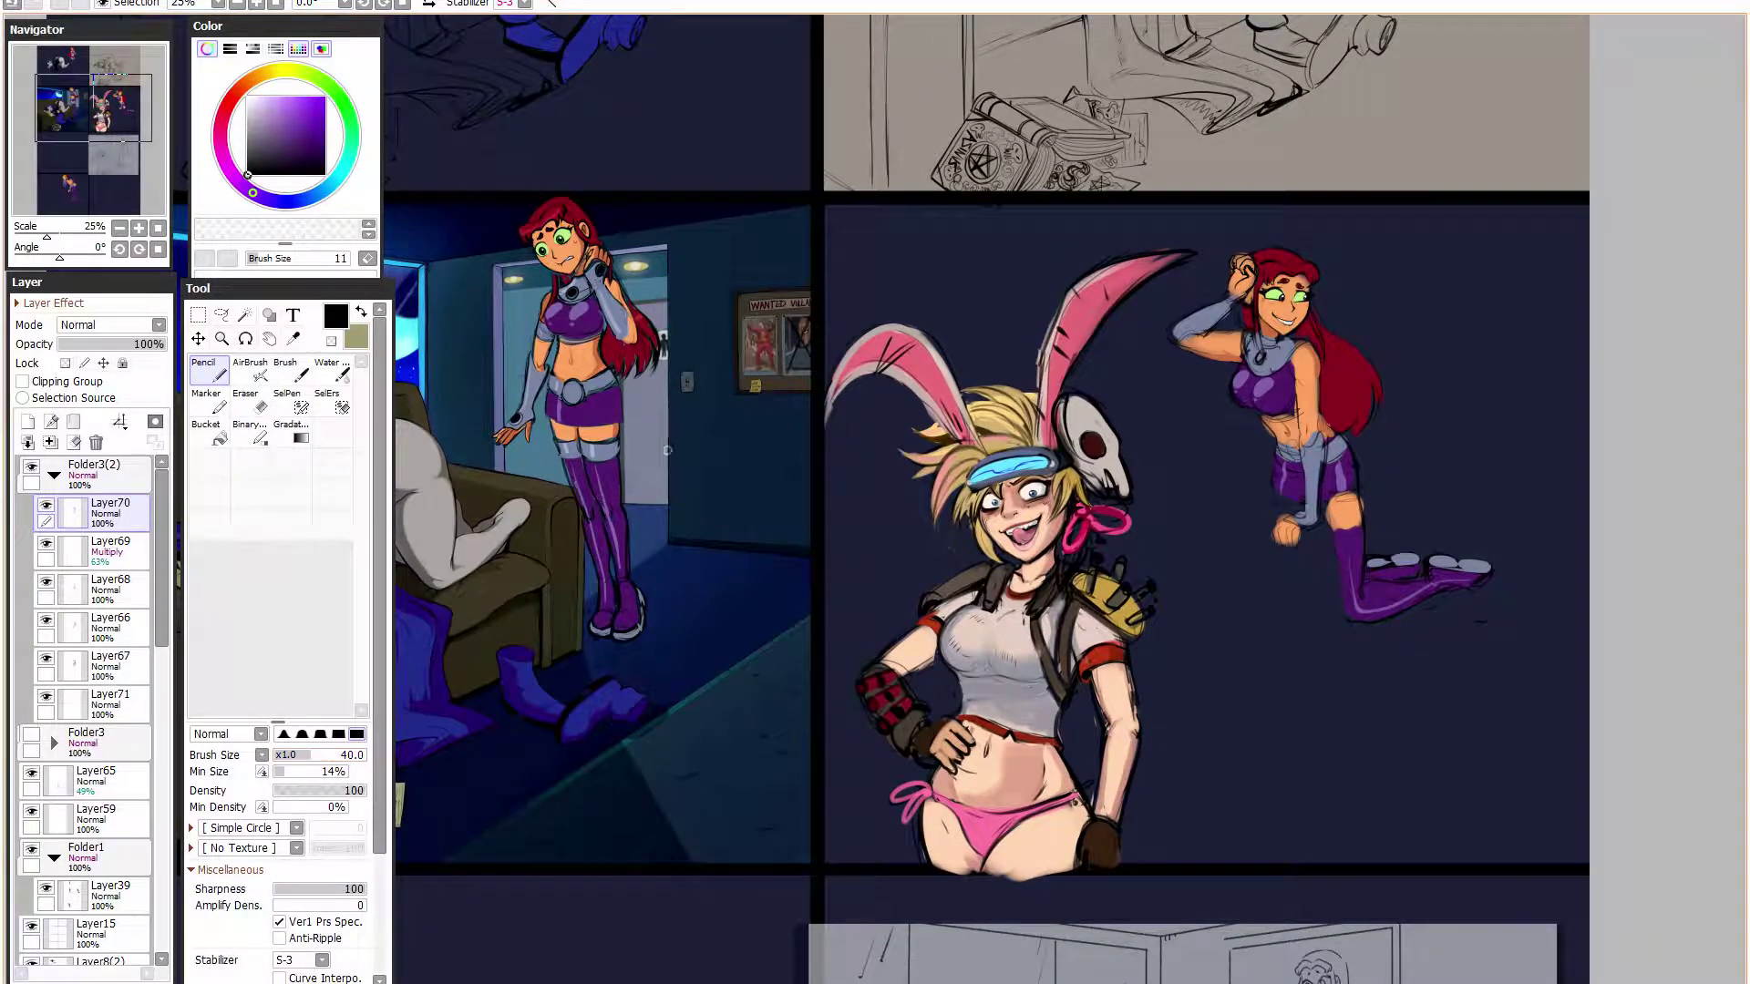
pyautogui.keyDown('alt'); pyautogui.click(1060, 318); pyautogui.keyUp('alt')
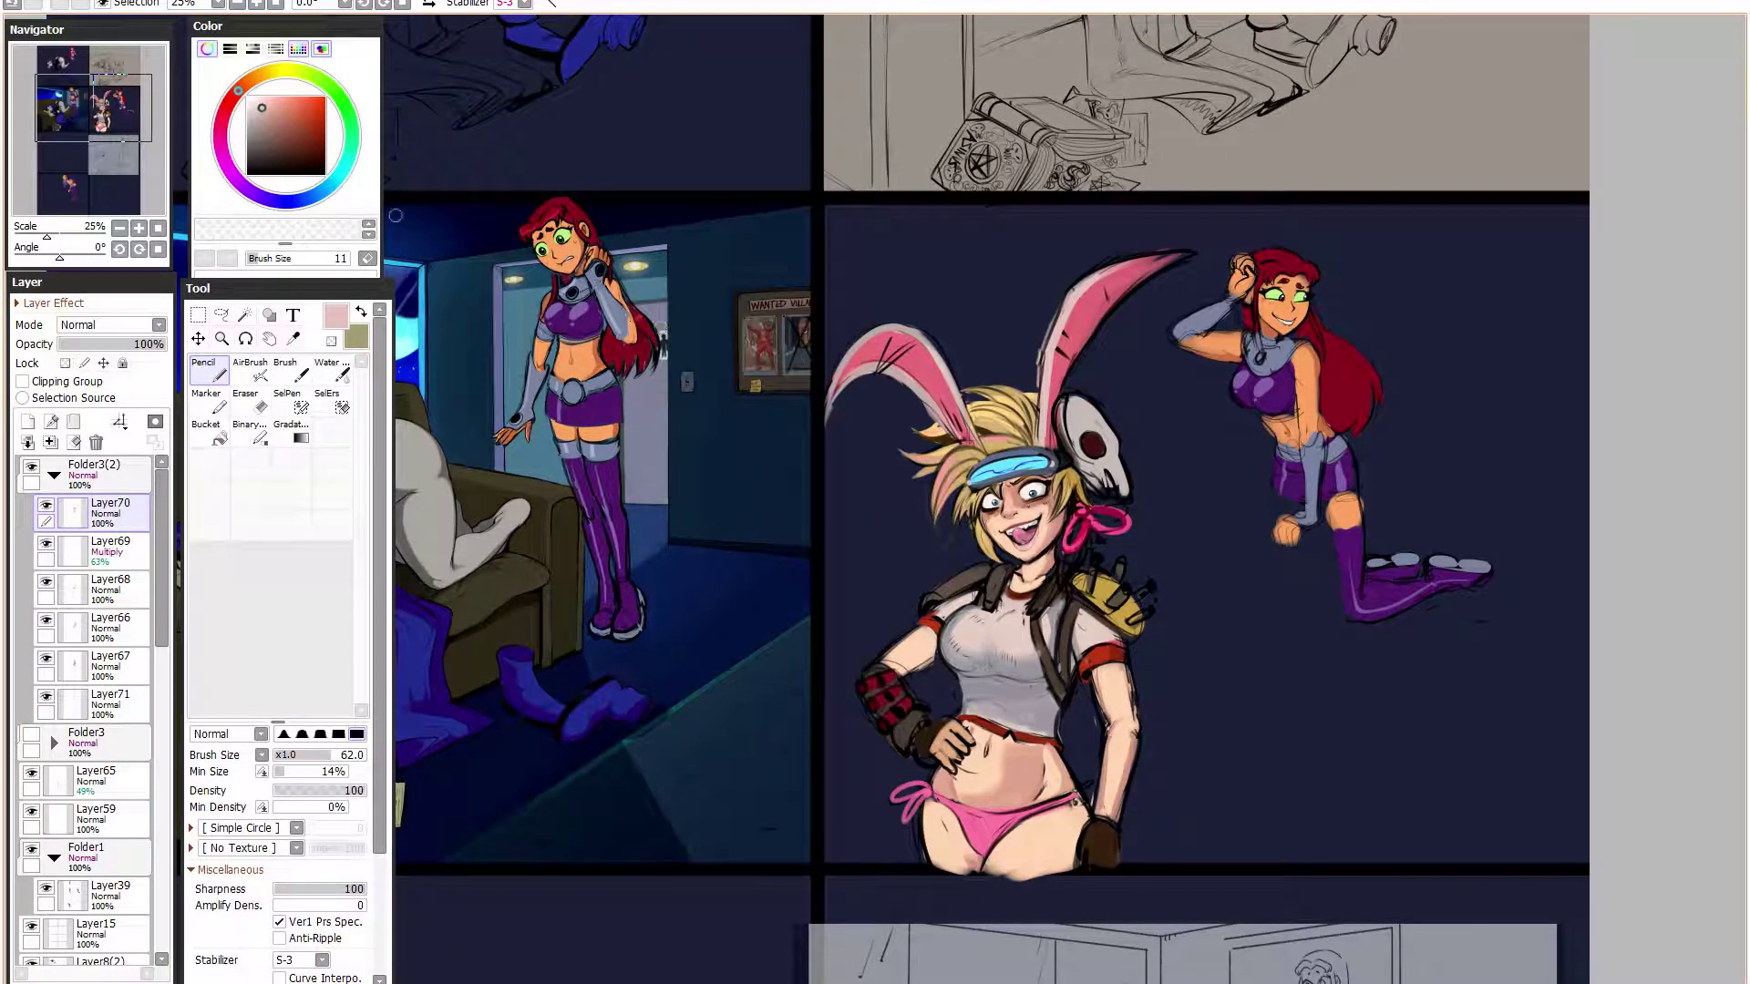
pyautogui.moveTo(1196, 253)
pyautogui.mouseDown()
pyautogui.moveTo(1064, 379)
pyautogui.moveTo(1053, 421)
pyautogui.mouseUp()
pyautogui.moveTo(1055, 415); pyautogui.dragTo(1071, 407)
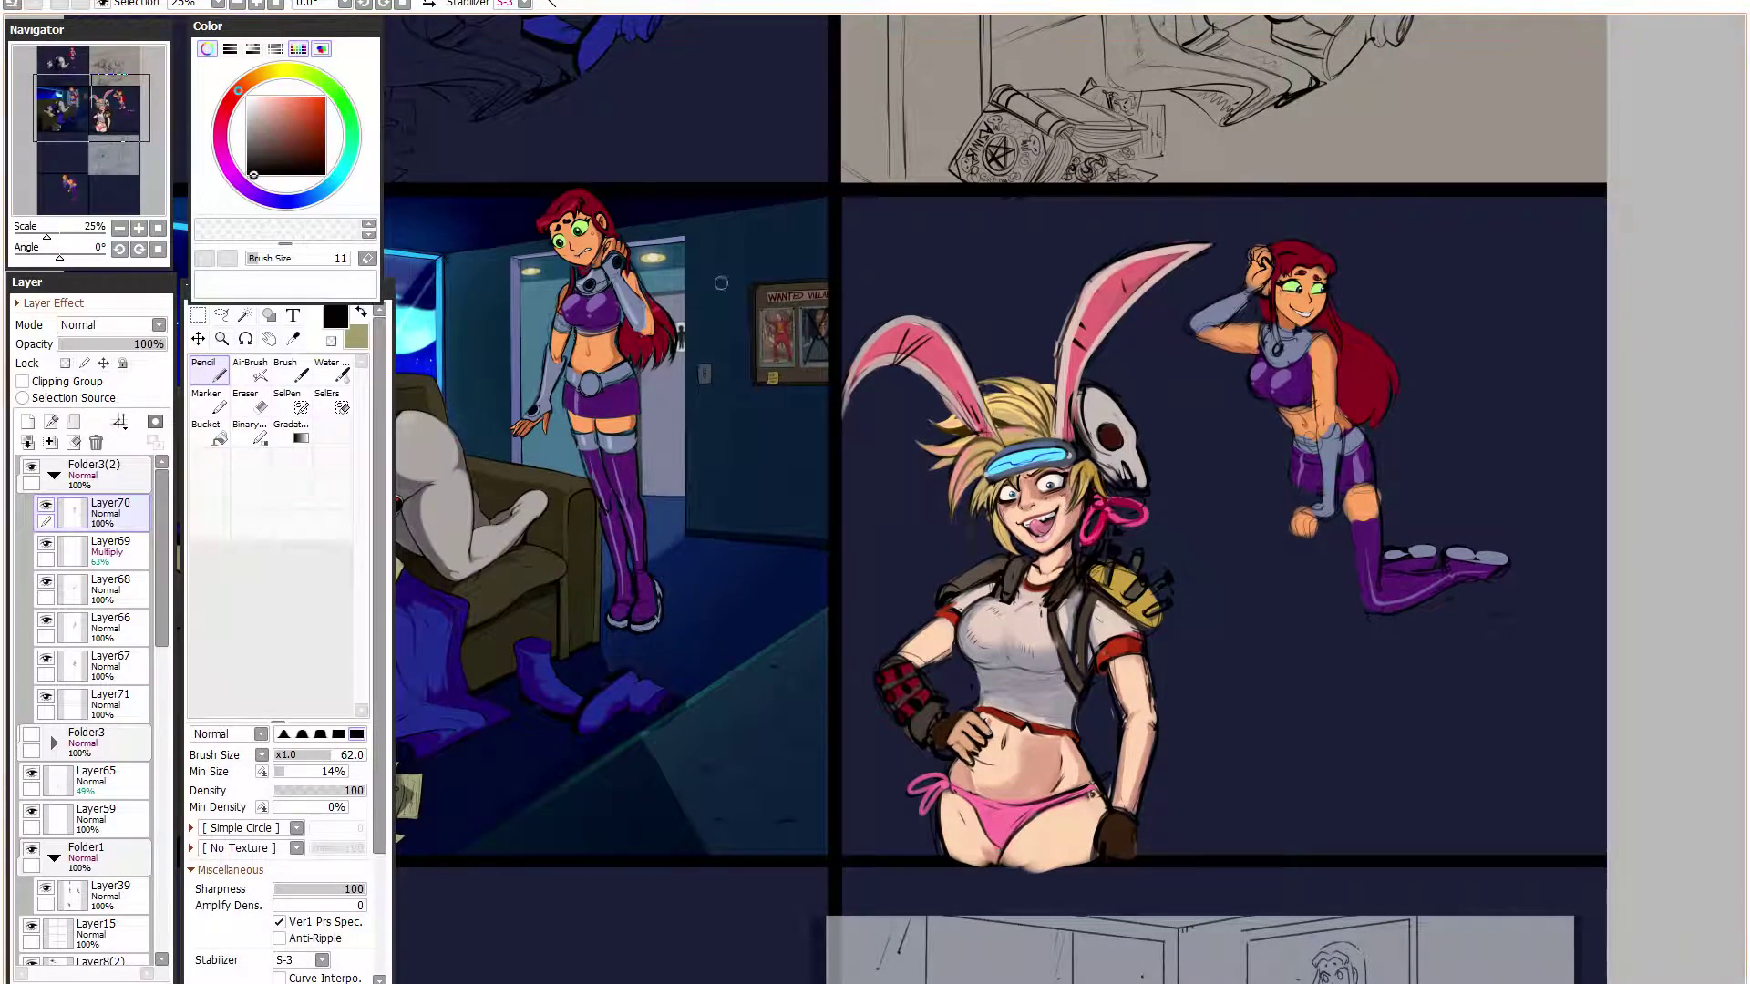
# - Touch up the blonde hair between the ears and the shirt beside the shoulder strap with sampled colours
pyautogui.keyDown('alt'); pyautogui.click(1003, 436); pyautogui.keyUp('alt')
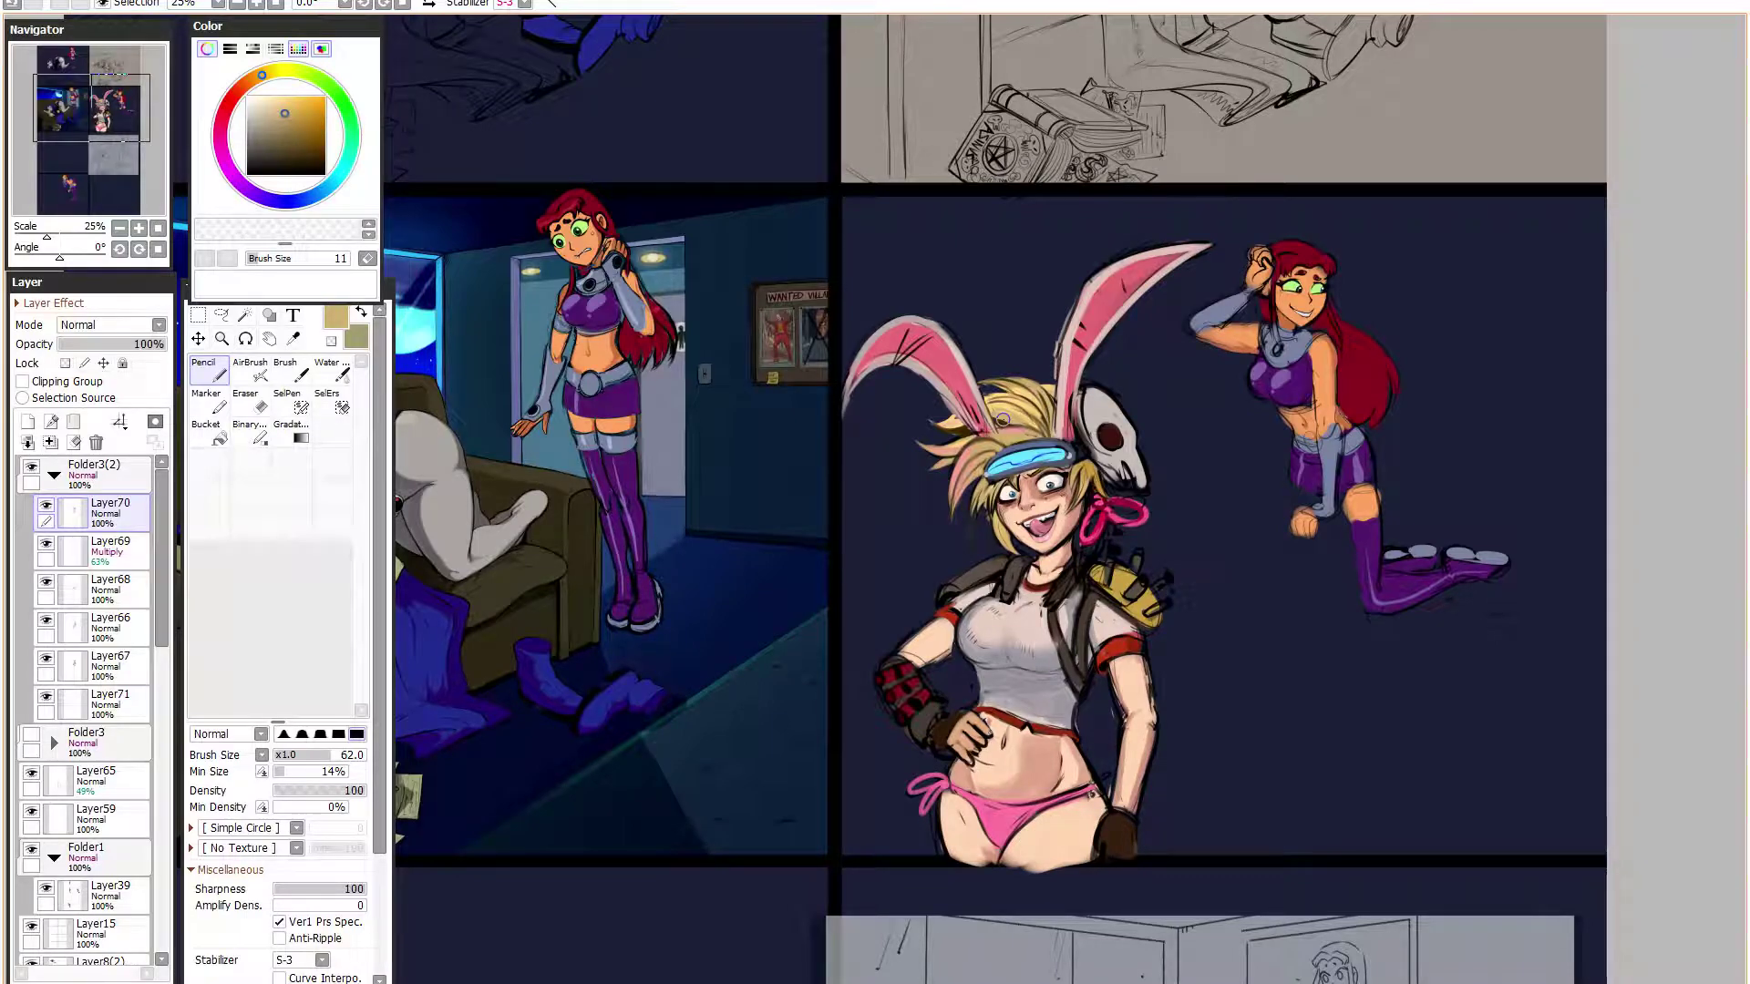
pyautogui.moveTo(1215, 339); pyautogui.dragTo(1247, 268)
pyautogui.moveTo(1213, 394); pyautogui.dragTo(1206, 350)
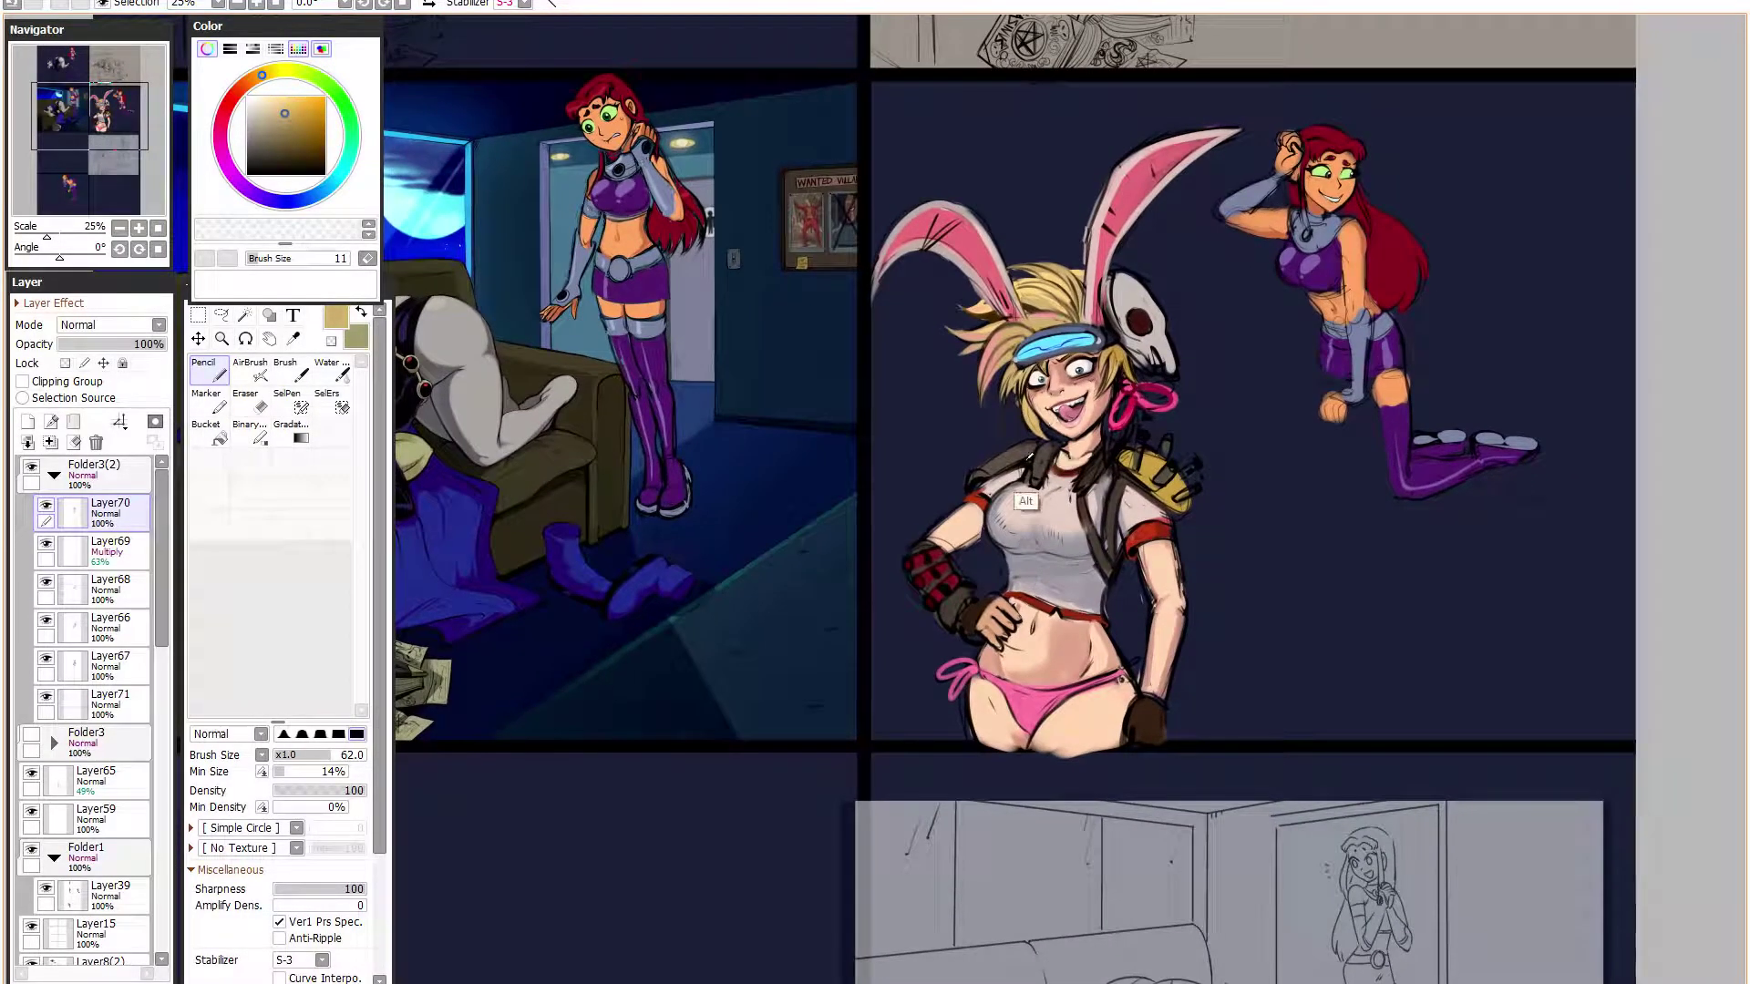
pyautogui.keyDown('alt'); pyautogui.click(1037, 461); pyautogui.keyUp('alt')
pyautogui.keyDown('alt'); pyautogui.click(1032, 492); pyautogui.keyUp('alt')
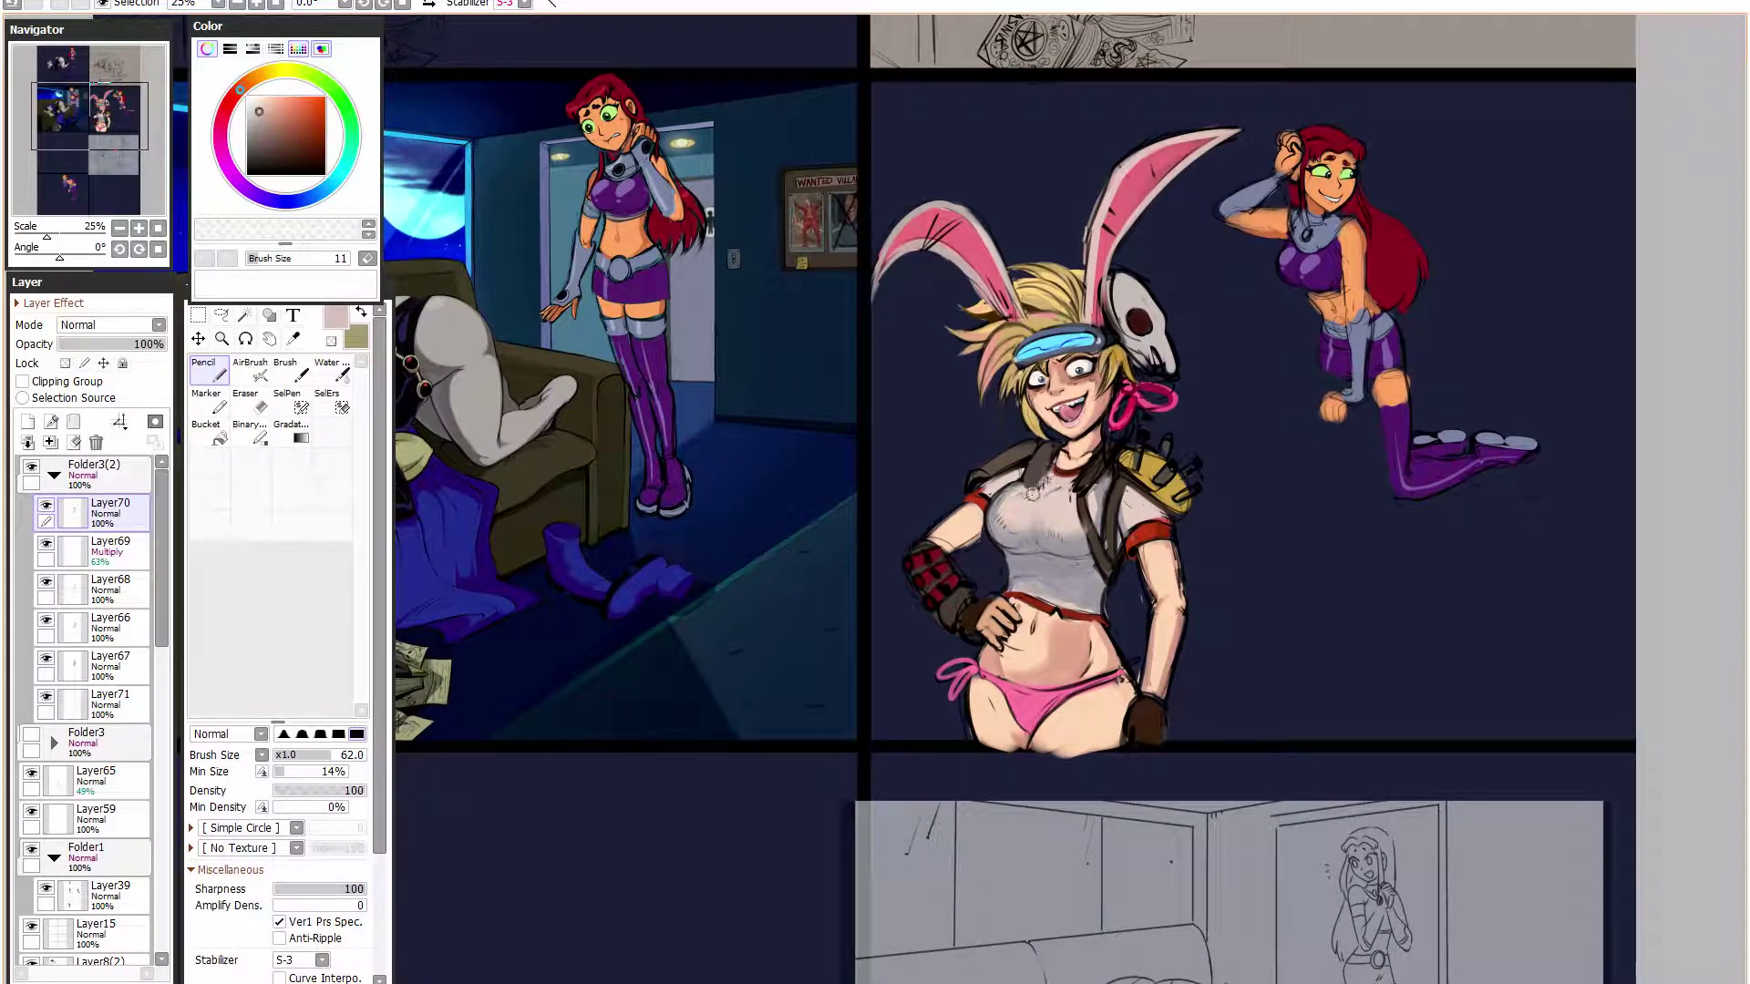
pyautogui.keyDown('alt'); pyautogui.click(1046, 465); pyautogui.keyUp('alt')
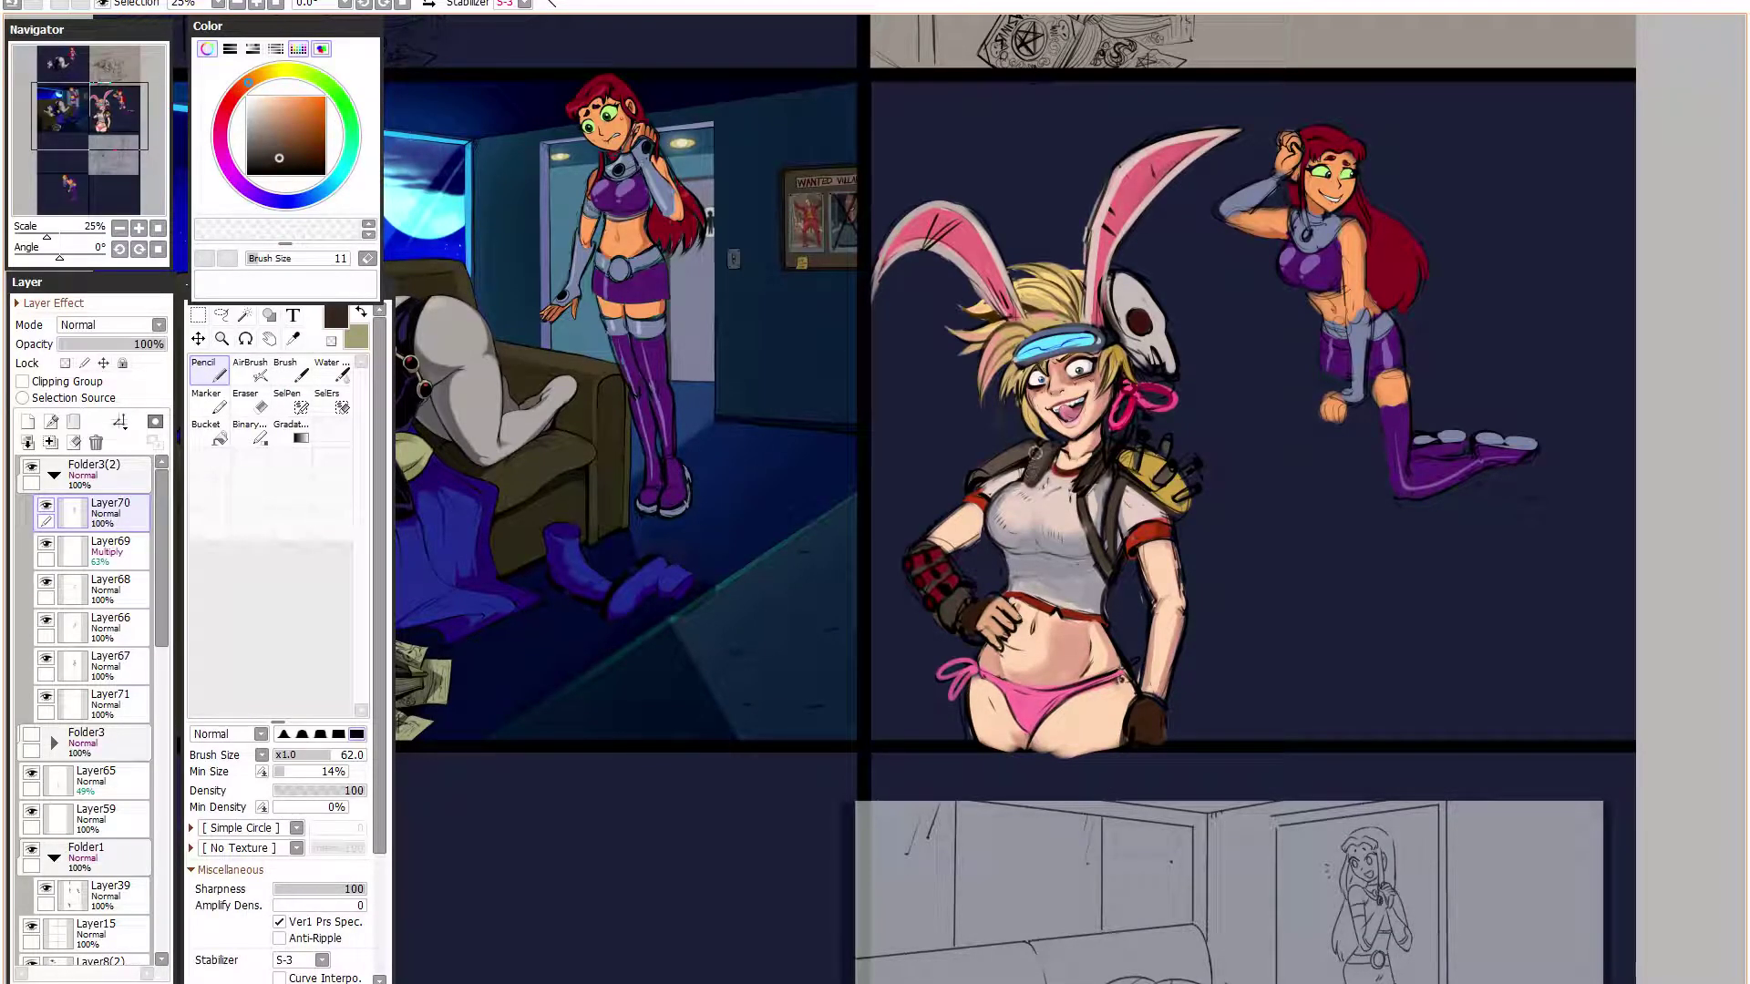
# - Draw black linework around the left shoulder strap with a brush size of 20
pyautogui.click(248, 174)
pyautogui.click(297, 754)
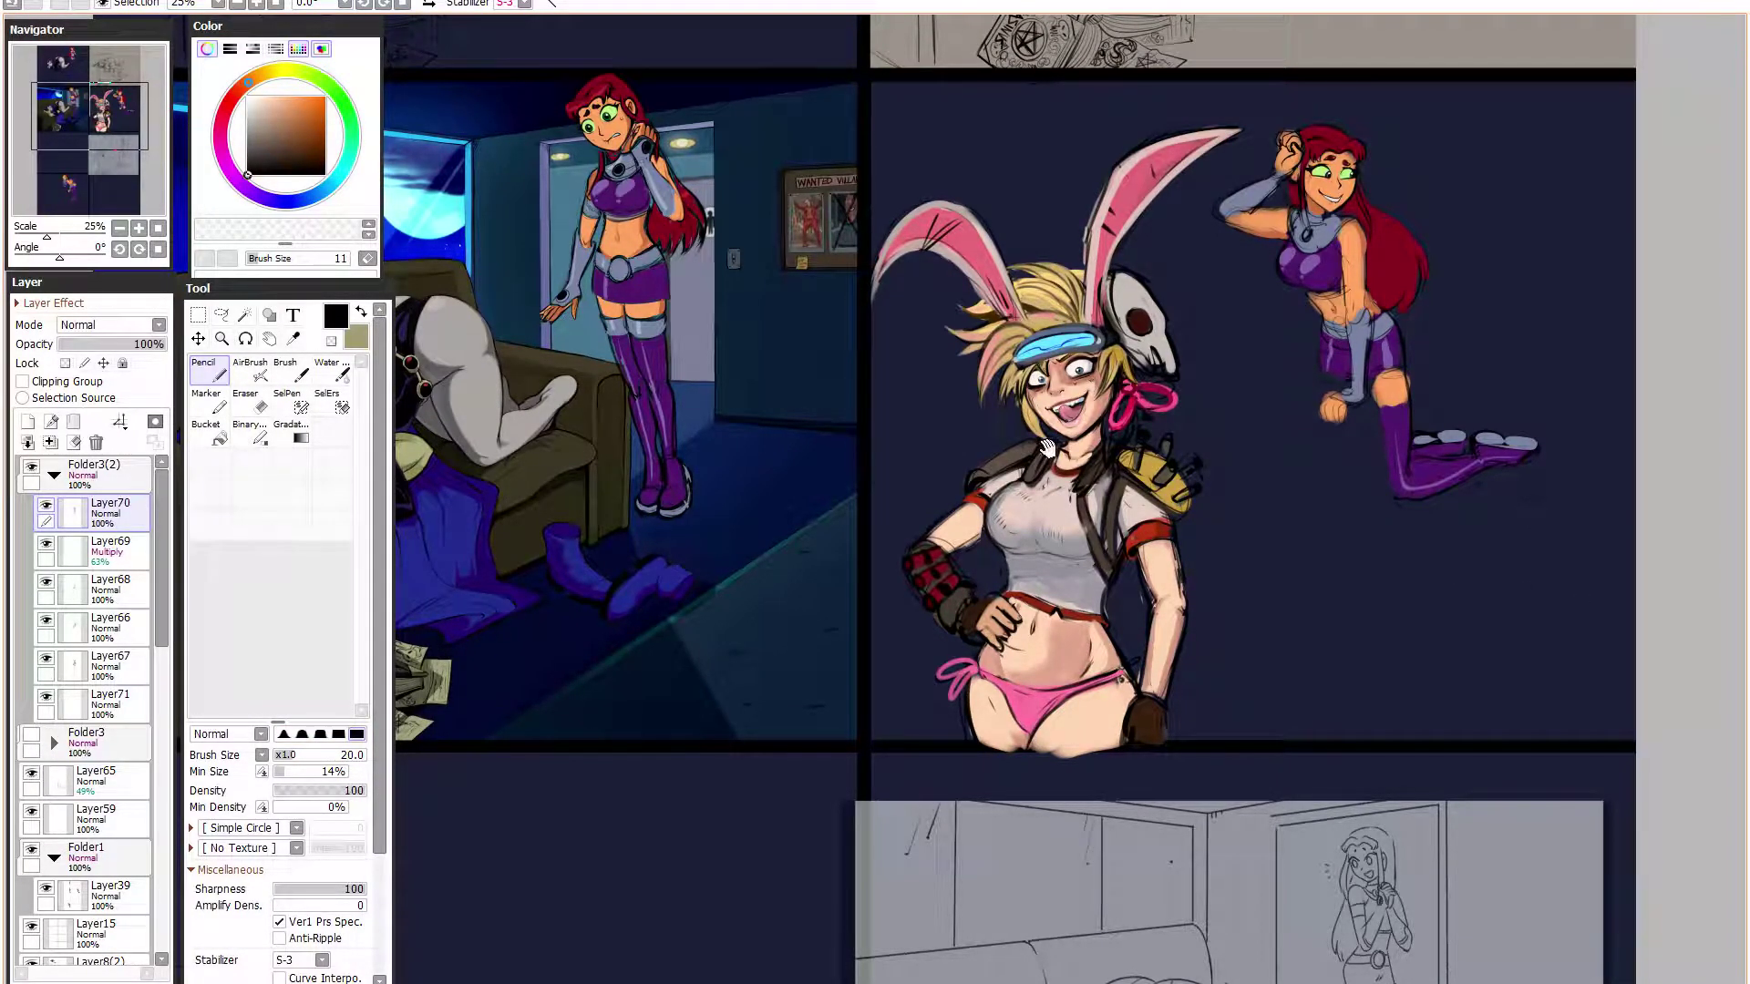
pyautogui.scroll(-1, 1071, 498)
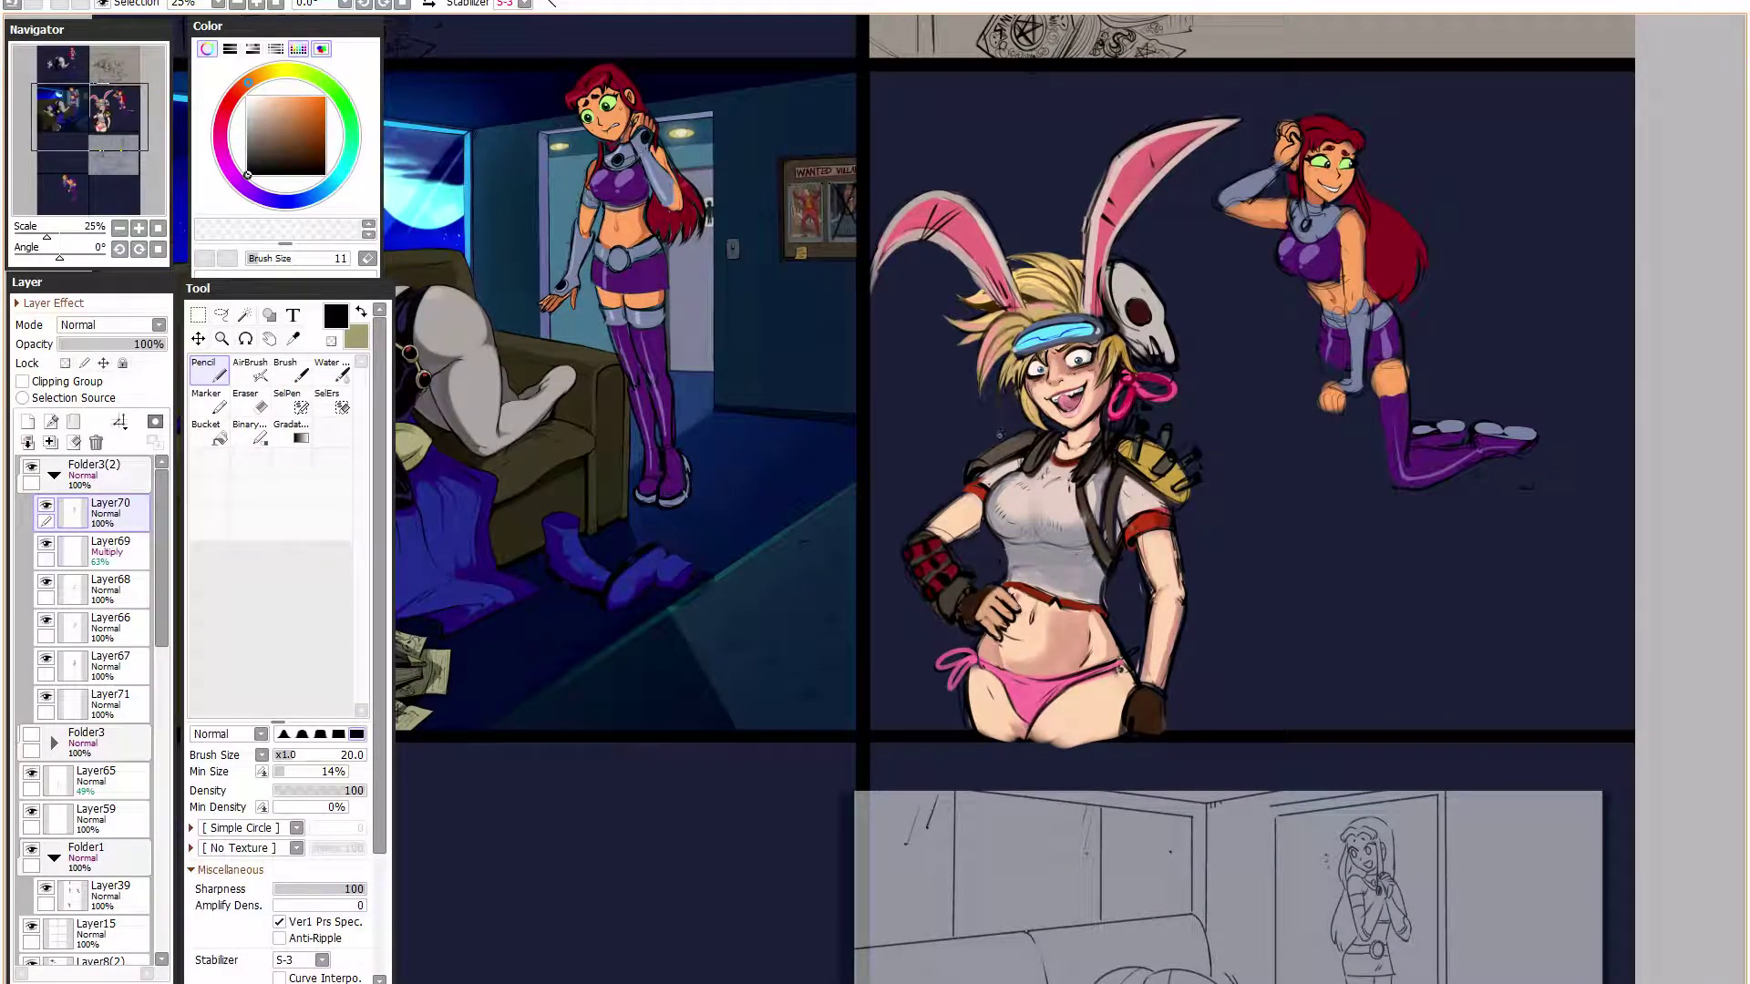
pyautogui.moveTo(1203, 438); pyautogui.dragTo(1171, 391)
# - Set the brush size to 47 and touch up the yellow shoulder pack and nearby sleeve with muted brown and sampled colours
pyautogui.click(317, 754)
pyautogui.click(273, 122)
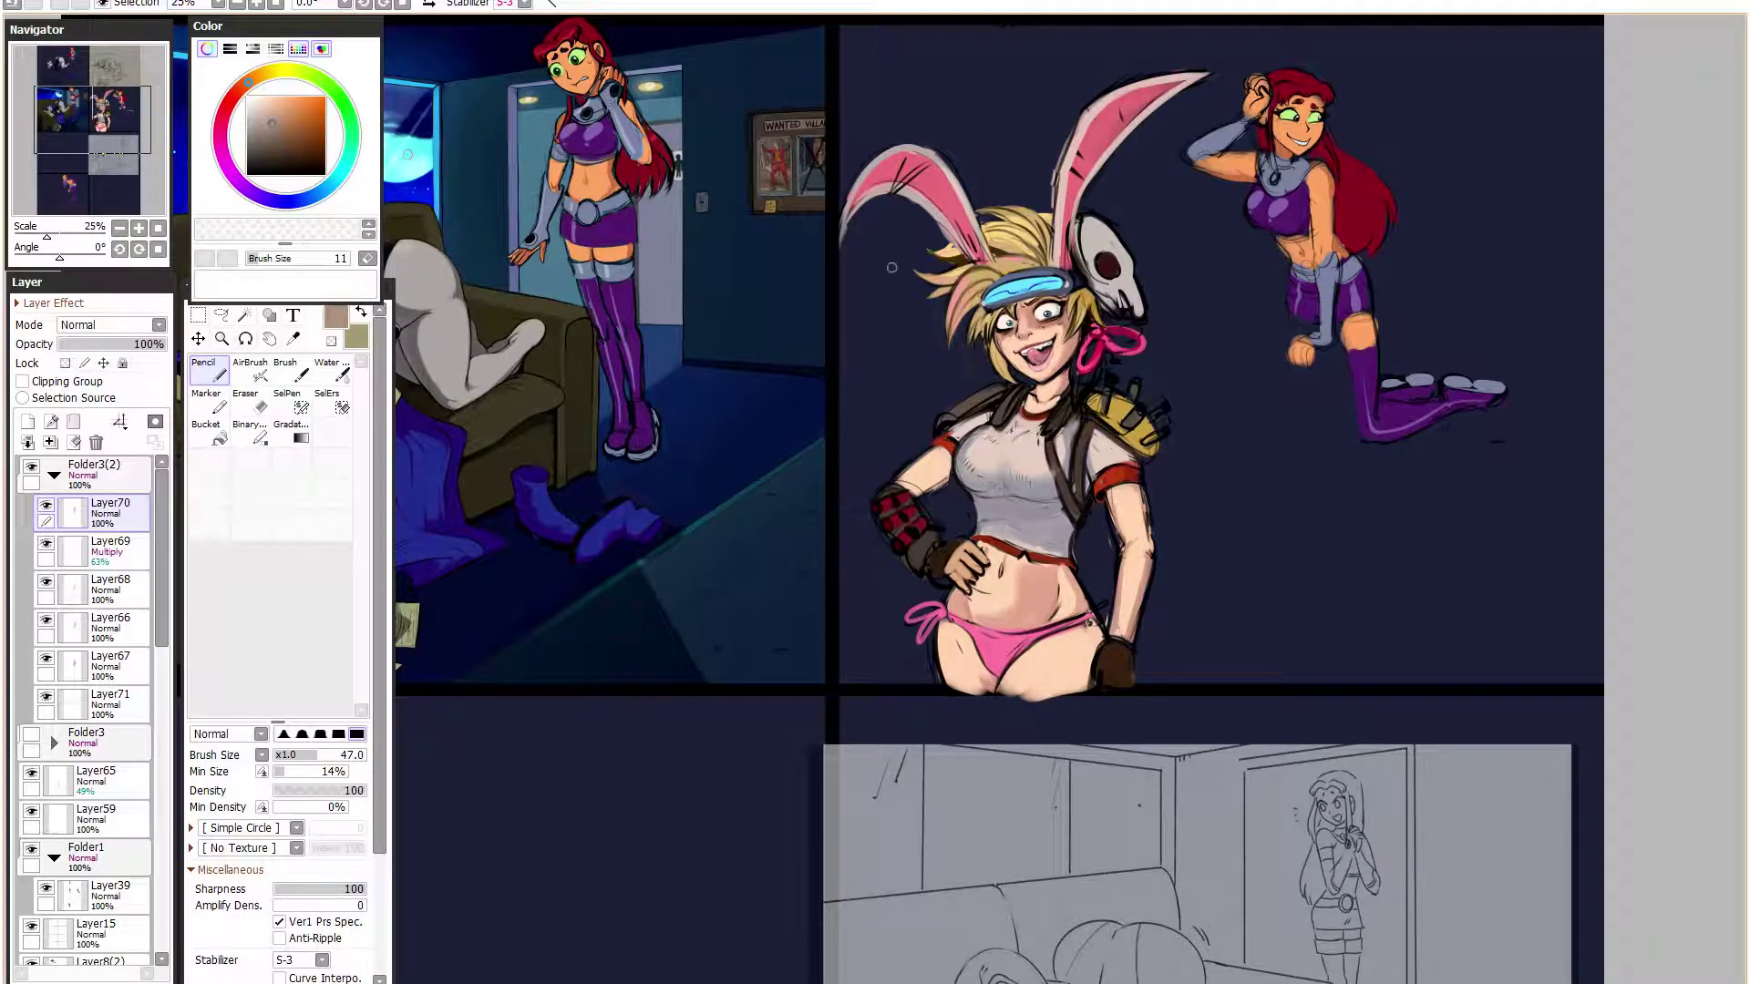
pyautogui.scroll(1, 1256, 277)
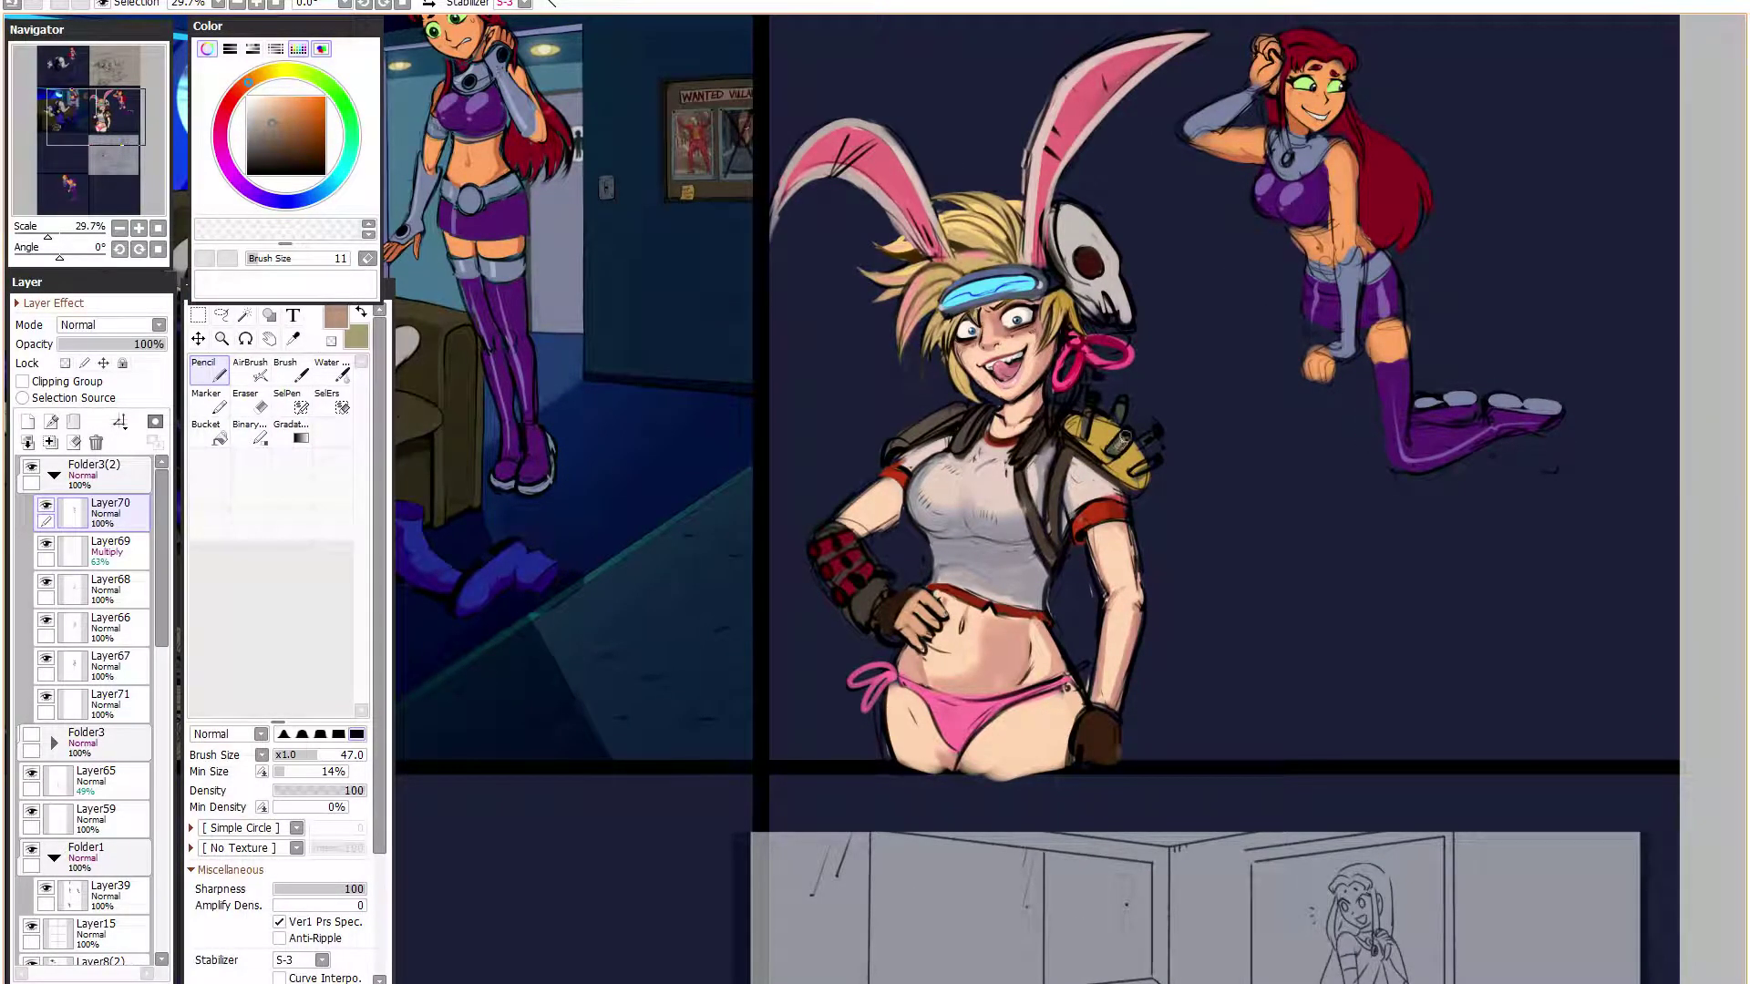
pyautogui.moveTo(1090, 409)
pyautogui.mouseDown()
pyautogui.moveTo(1085, 436)
pyautogui.moveTo(1135, 443)
pyautogui.moveTo(1108, 470)
pyautogui.mouseUp()
pyautogui.keyDown('alt'); pyautogui.click(1099, 457); pyautogui.keyUp('alt')
pyautogui.moveTo(1139, 518); pyautogui.dragTo(1131, 486)
# - Touch up the hanging arm and its brown glove with sampled skin and glove colours
pyautogui.keyDown('alt'); pyautogui.click(1115, 569); pyautogui.keyUp('alt')
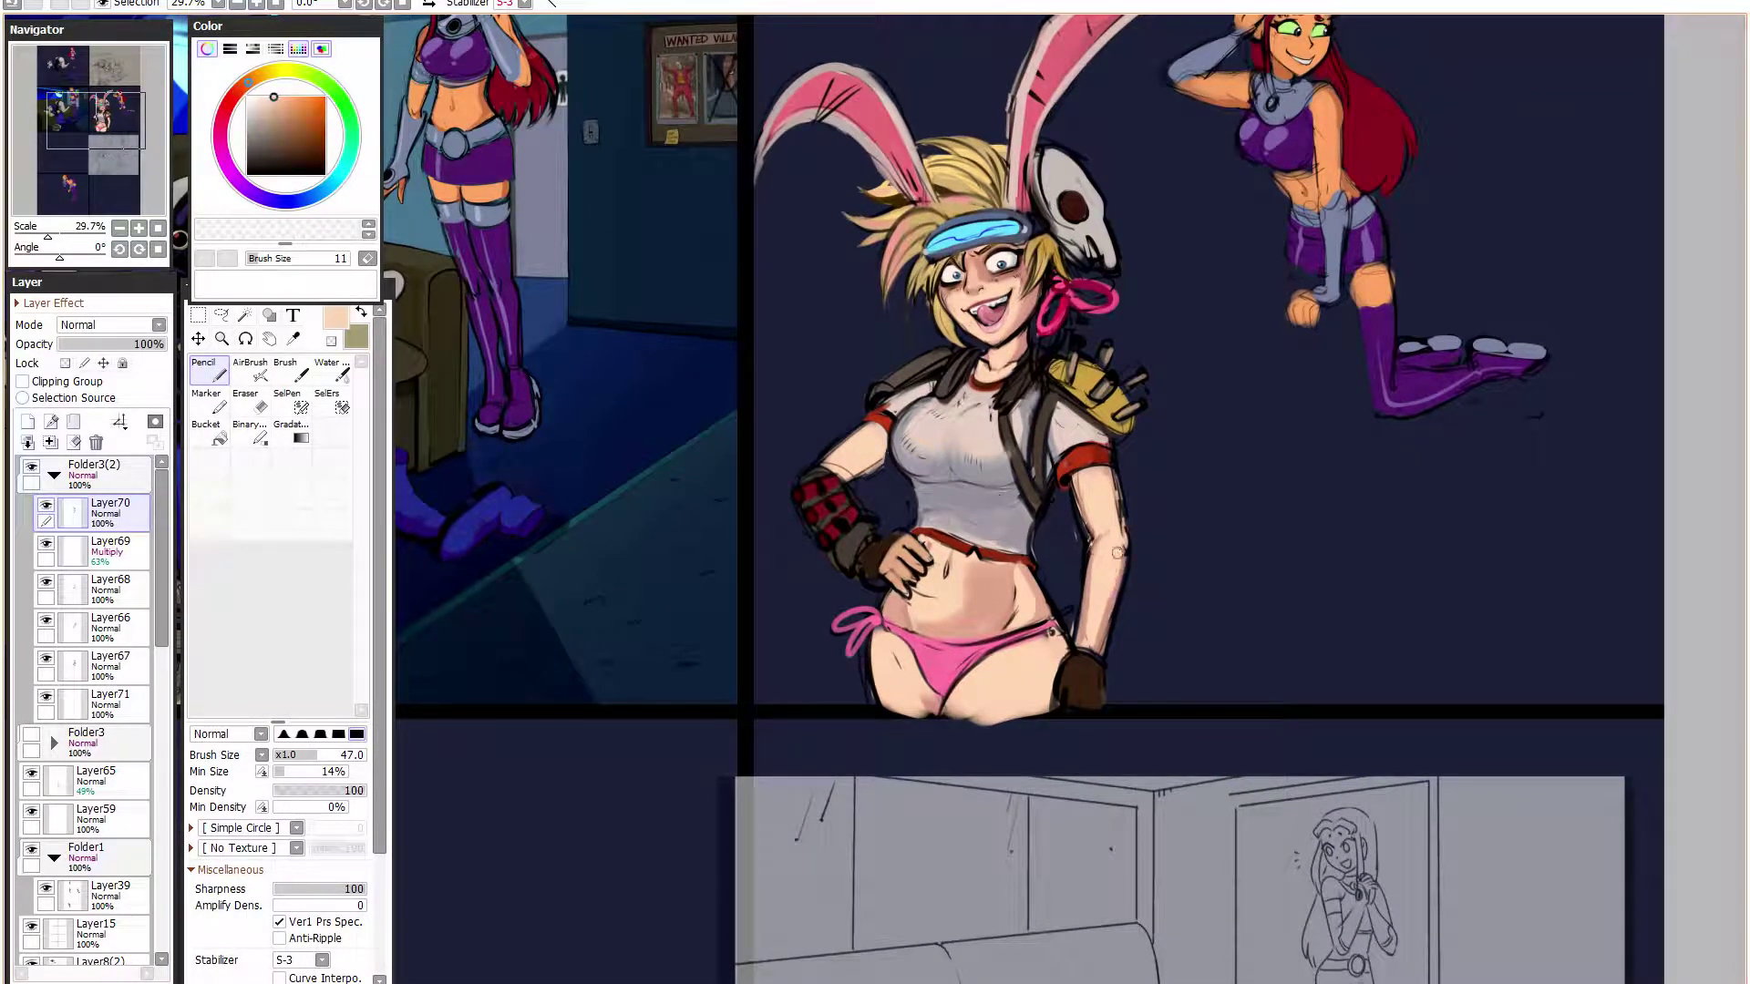
pyautogui.scroll(-1, 1098, 647)
pyautogui.keyDown('alt'); pyautogui.click(1089, 636); pyautogui.keyUp('alt')
# - Set the brush size to 67 with the second edge shape and repaint the glove on the hip in dark grey-brown
pyautogui.moveTo(337, 762); pyautogui.dragTo(350, 762)
pyautogui.keyDown('alt'); pyautogui.click(877, 490); pyautogui.keyUp('alt')
pyautogui.click(301, 734)
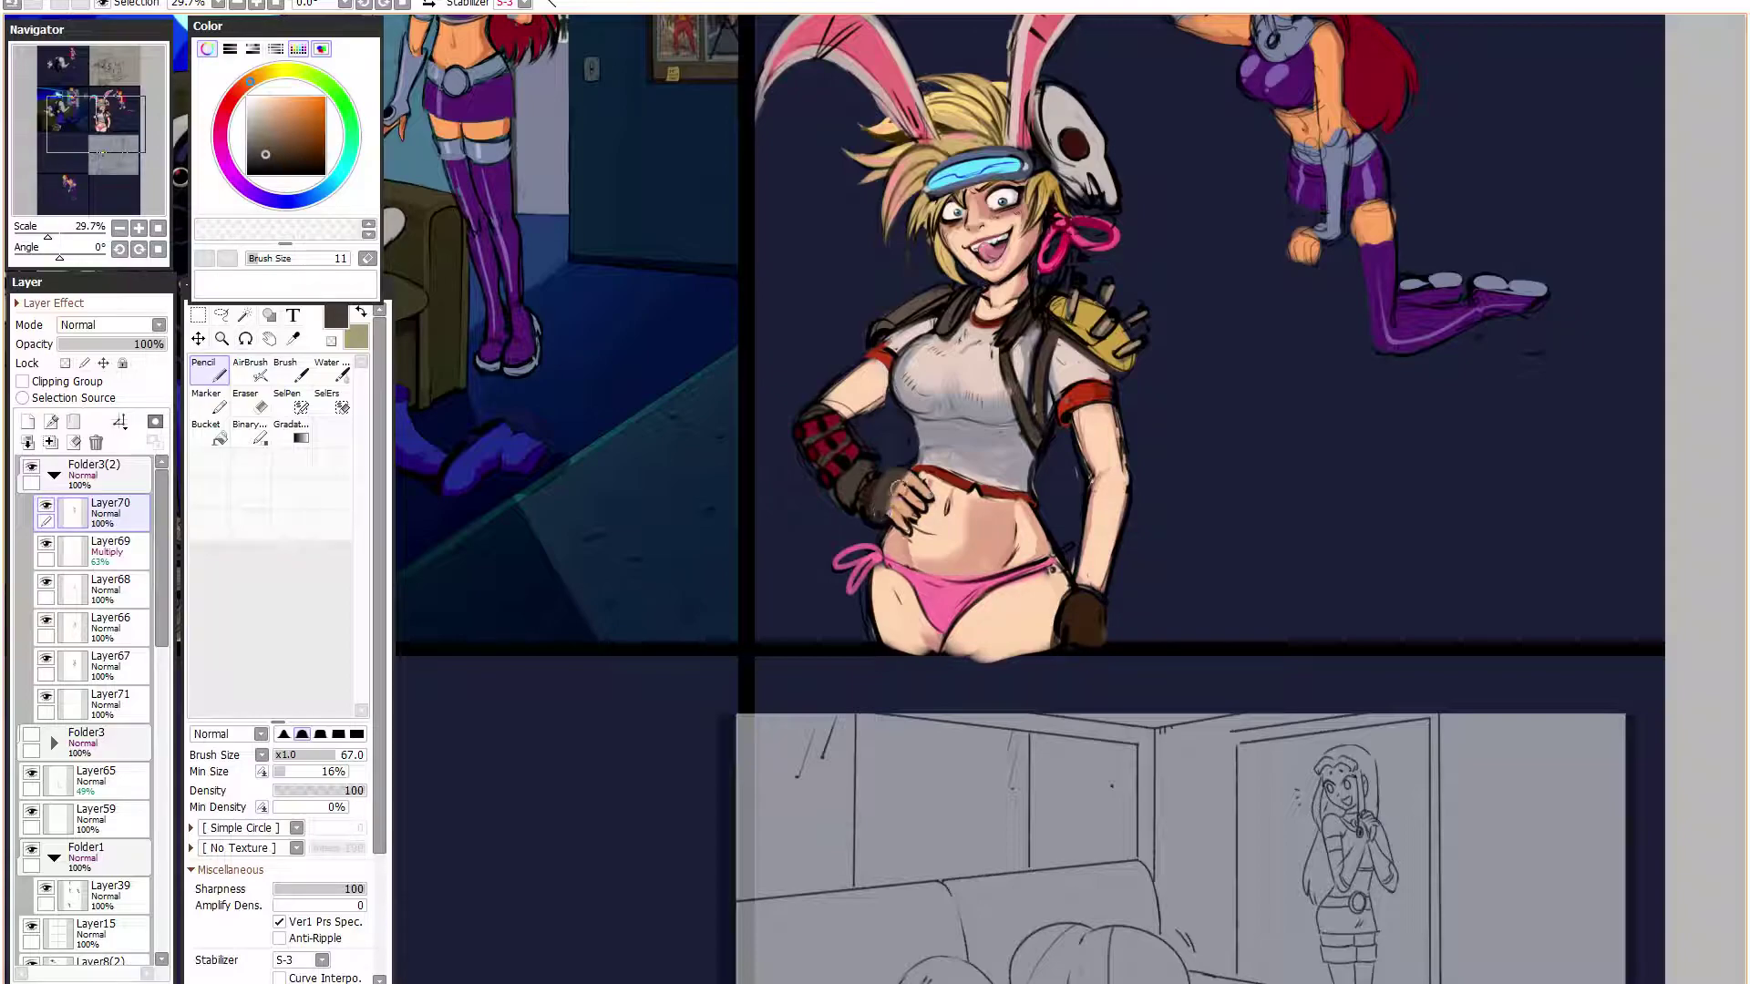
pyautogui.moveTo(893, 507); pyautogui.dragTo(904, 530)
pyautogui.rightClick(892, 524)
# - Add a new layer and detail the fingers of the hand on the hip with black lines at brush size 32
pyautogui.click(28, 421)
pyautogui.click(273, 96)
pyautogui.press('alt')
pyautogui.keyDown('alt'); pyautogui.click(919, 493); pyautogui.keyUp('alt')
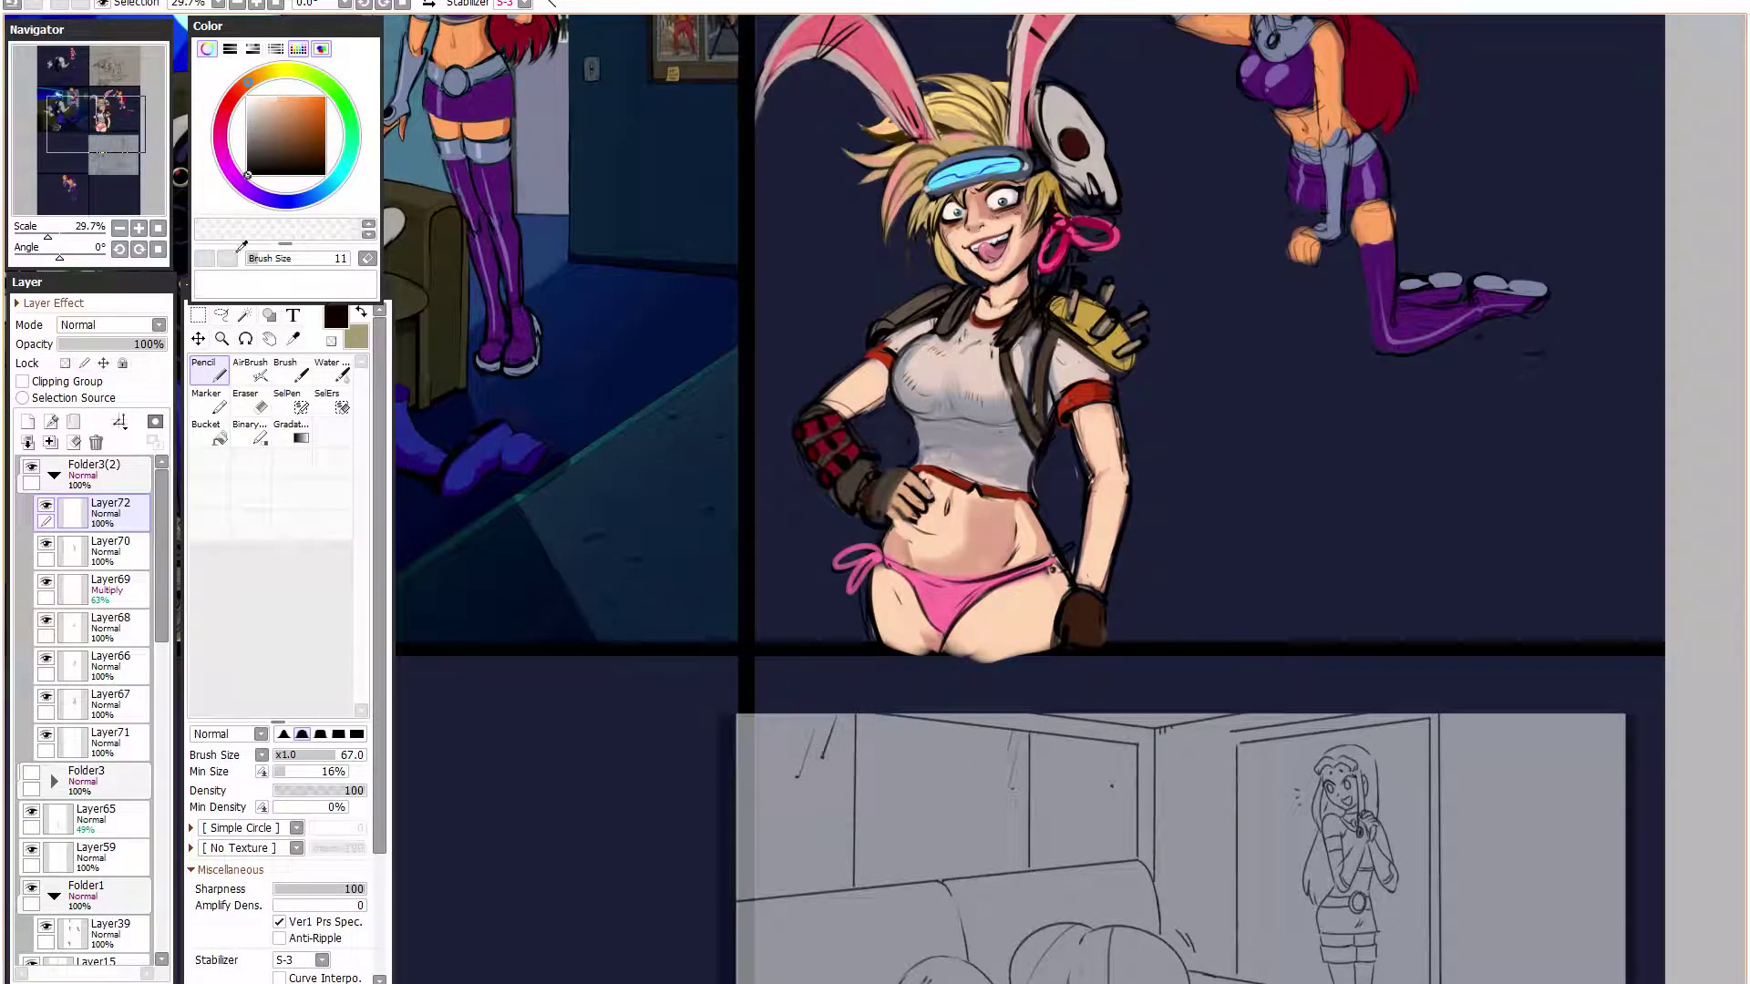
pyautogui.moveTo(301, 755); pyautogui.dragTo(302, 756)
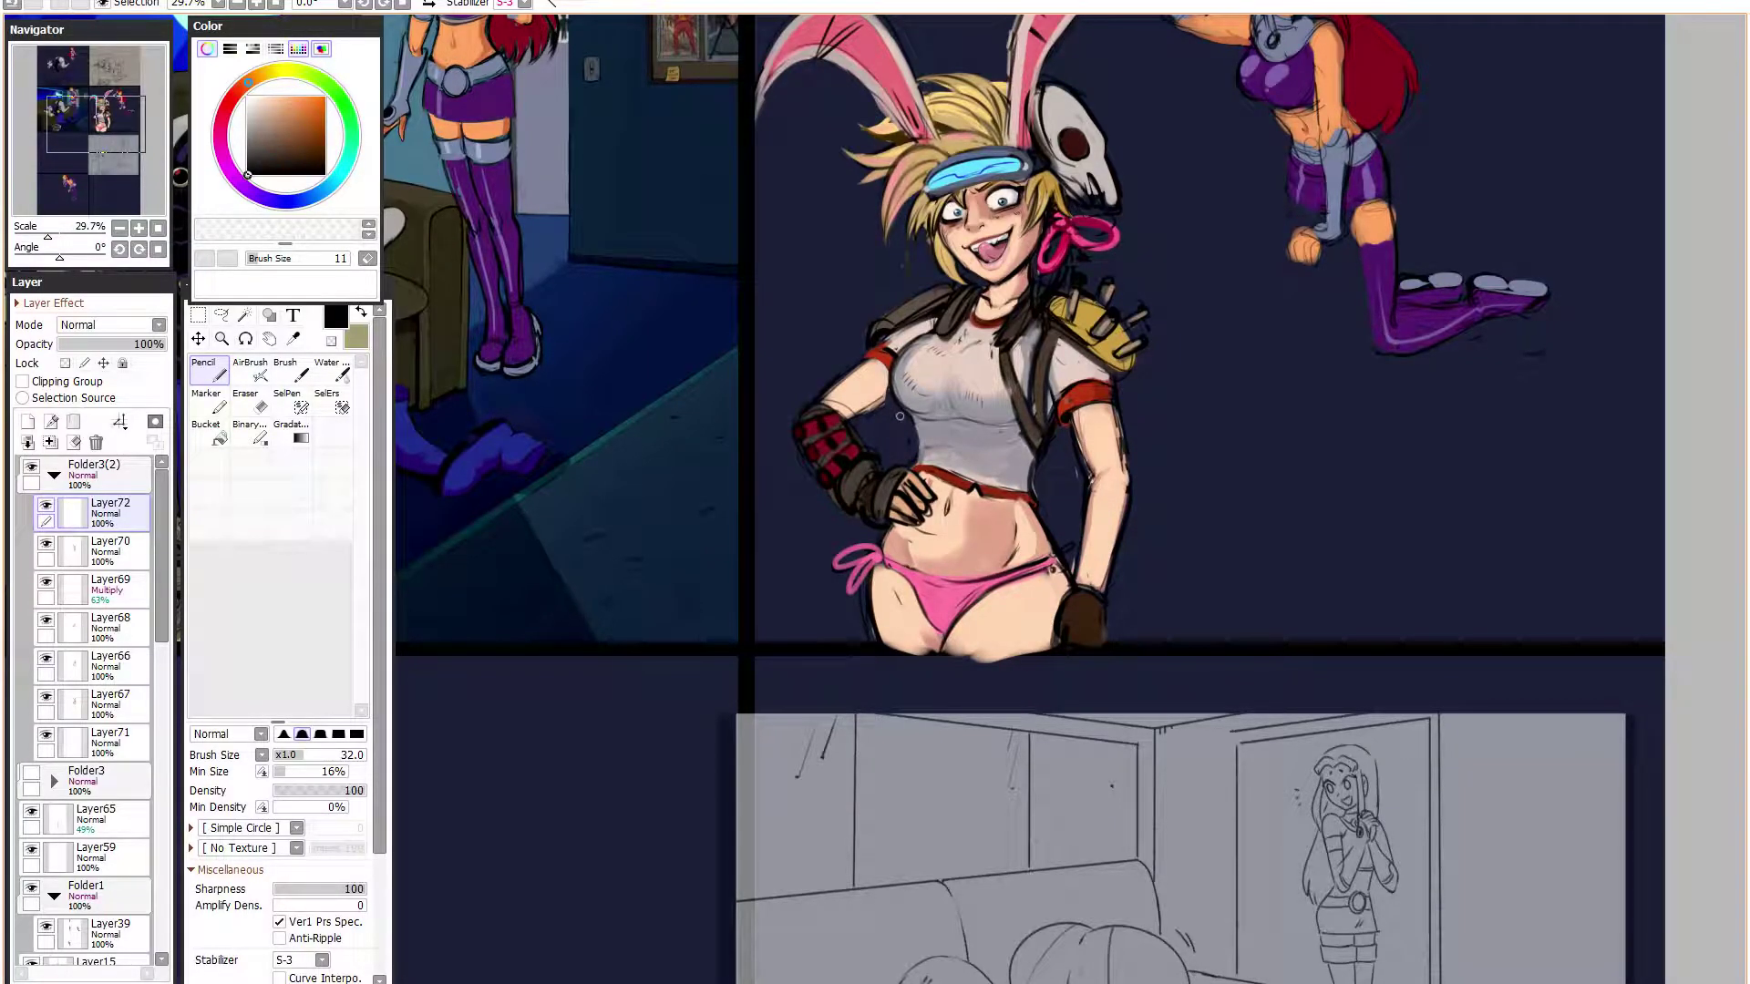
# - Set the brush size to 58 and shade the front of the white shirt with sampled colours
pyautogui.click(325, 756)
pyautogui.scroll(2, 993, 396)
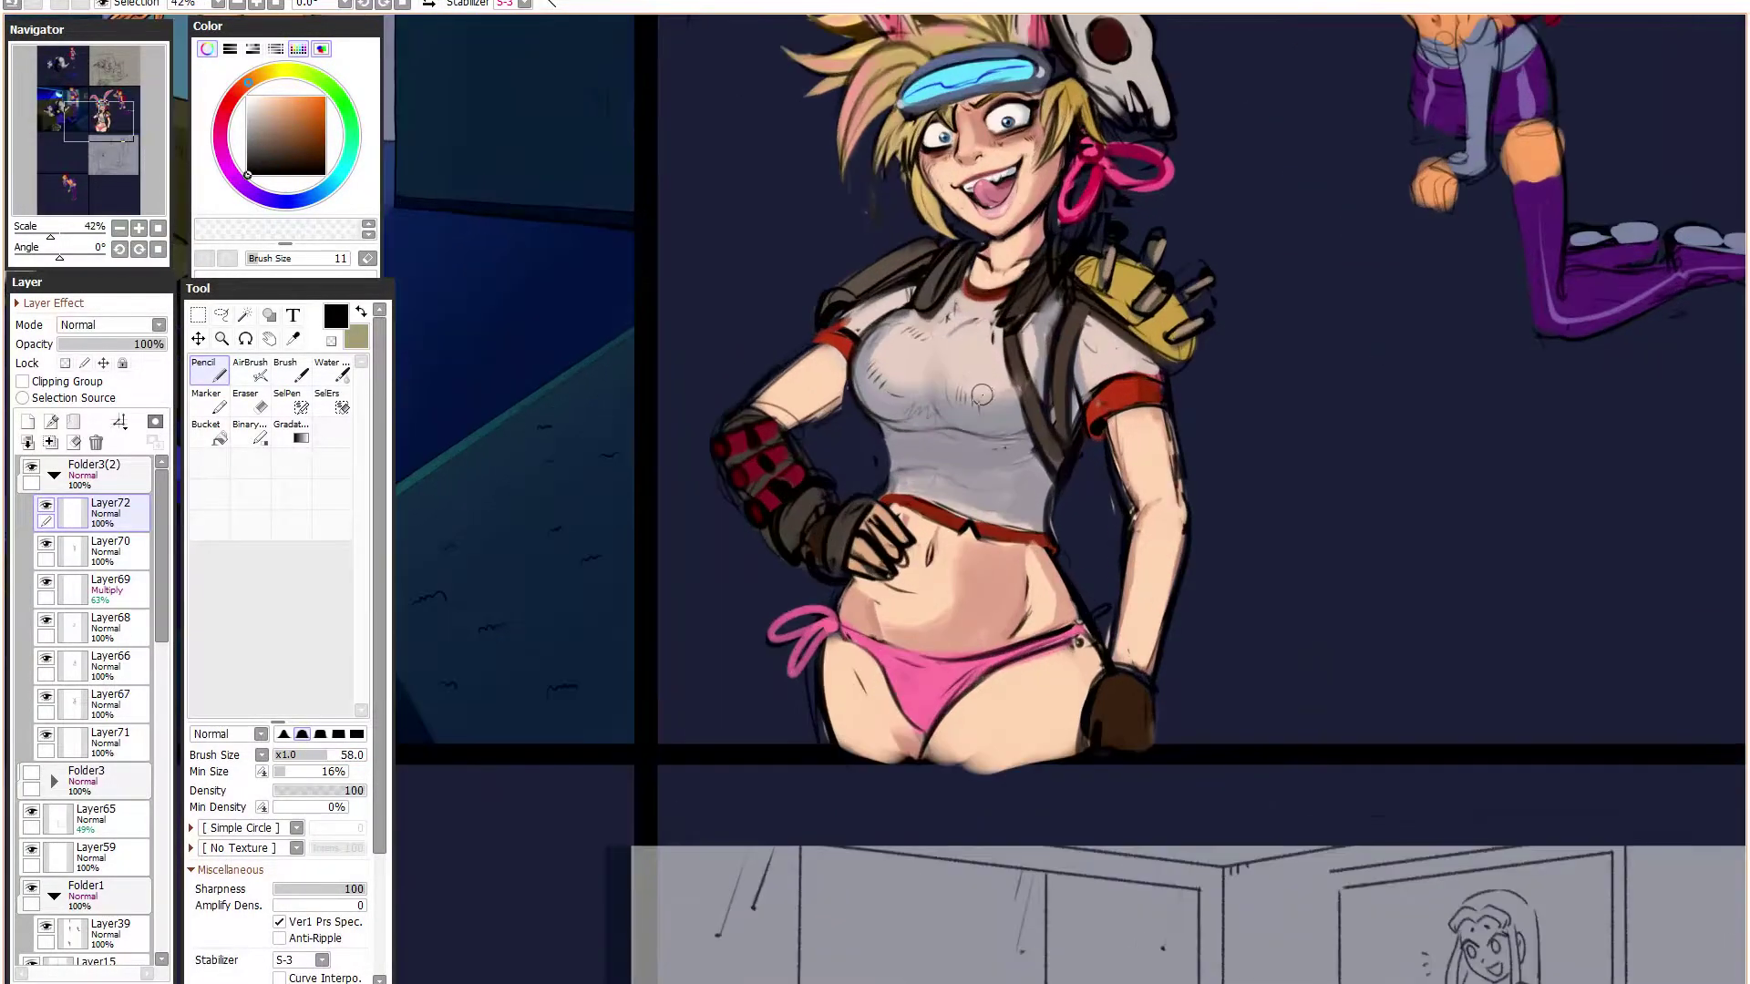
pyautogui.rightClick(965, 479)
pyautogui.moveTo(957, 436); pyautogui.dragTo(1020, 433)
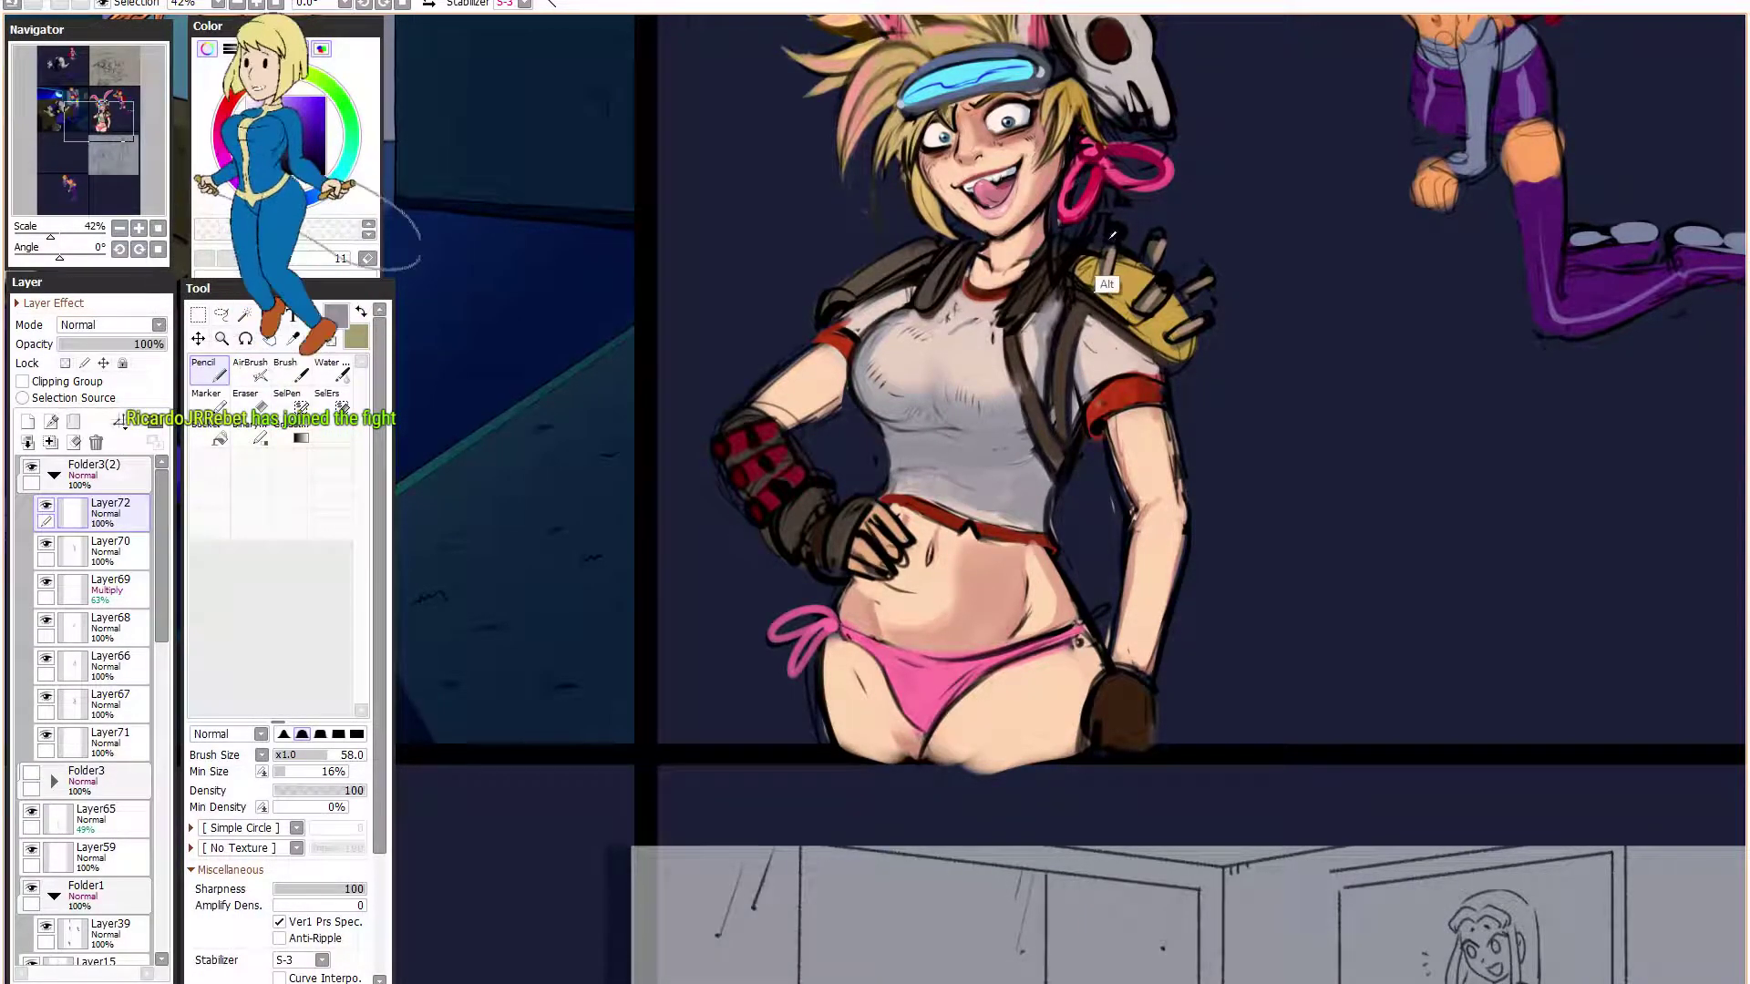
pyautogui.rightClick(1039, 295)
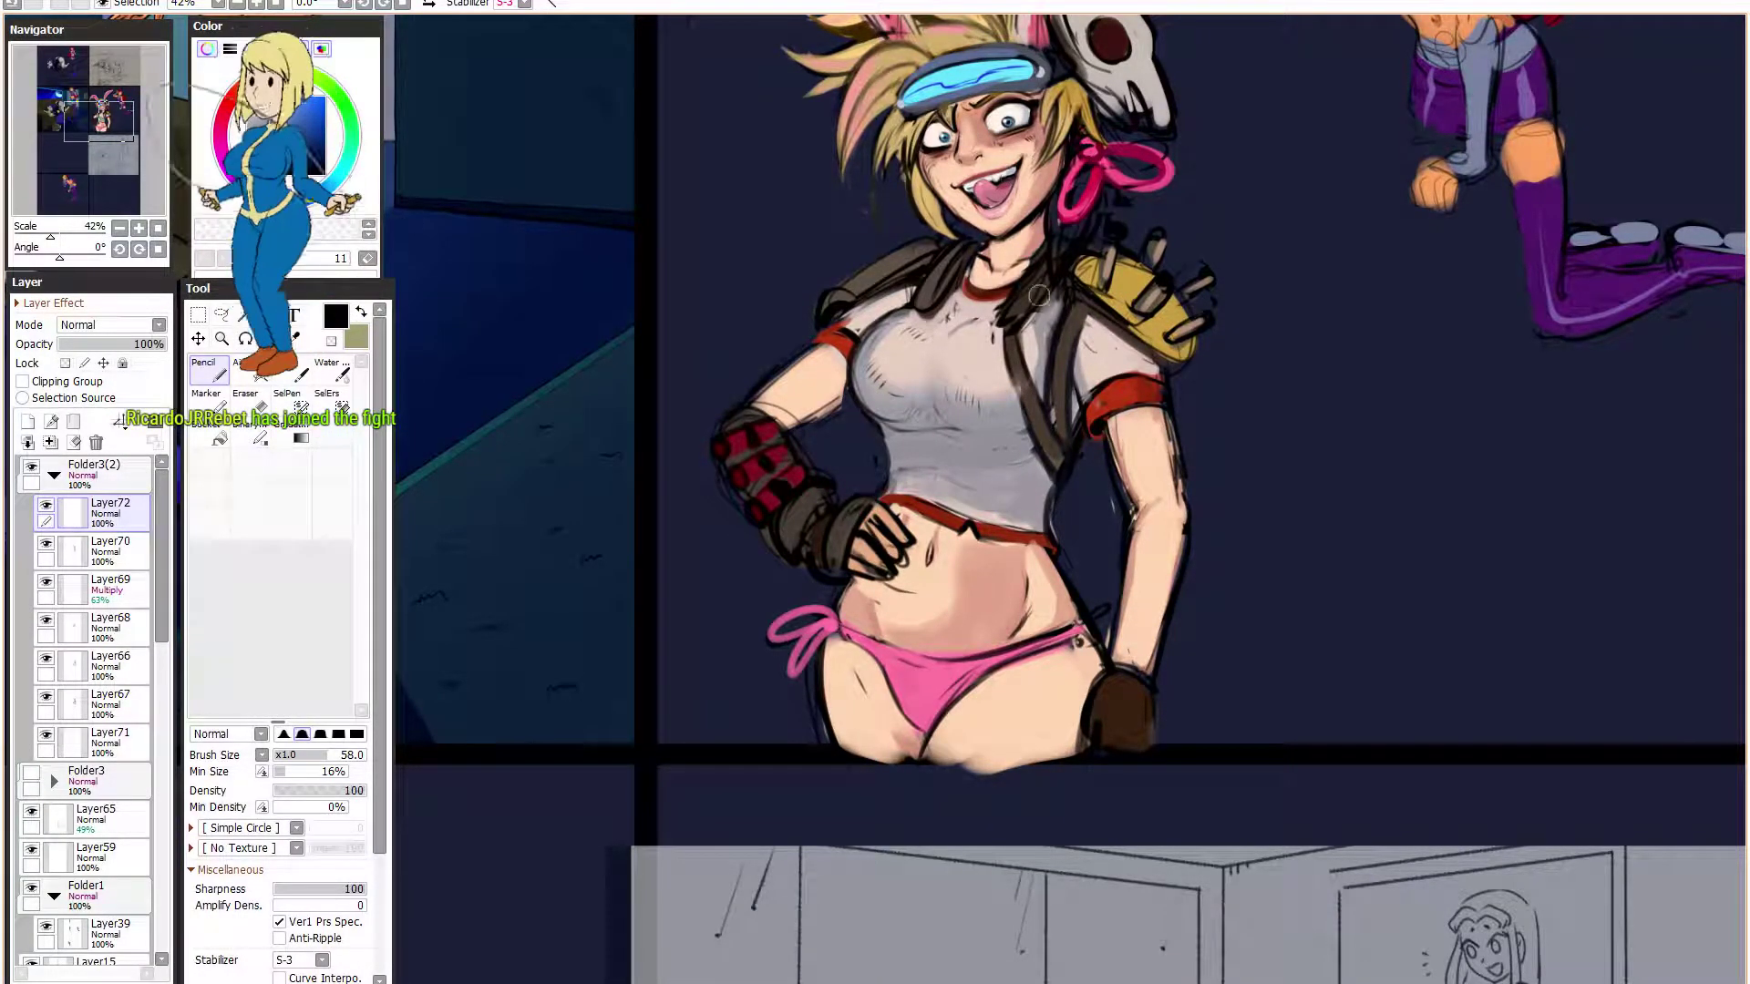
# - Set the minimum size to 28% and brush size to 51, and refine the shirt and the shoulder pack's pegs with sampled colours
pyautogui.keyDown('alt'); pyautogui.click(977, 428); pyautogui.keyUp('alt')
pyautogui.click(294, 771)
pyautogui.click(319, 754)
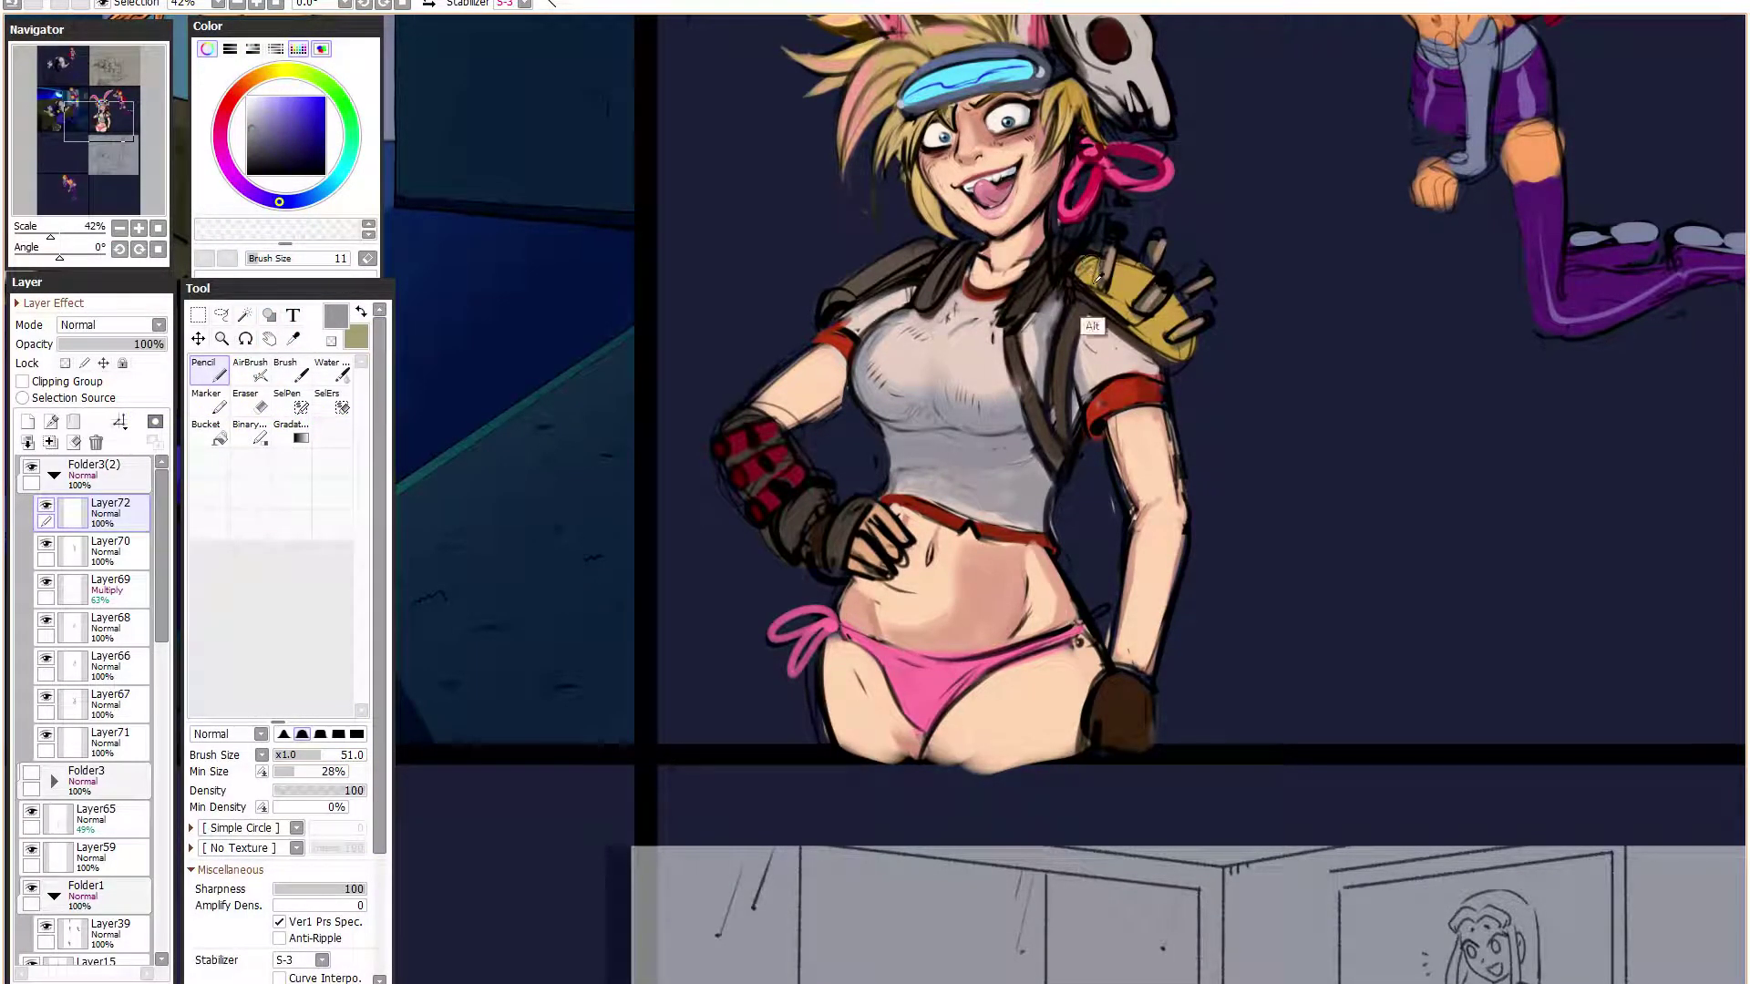
pyautogui.moveTo(1163, 276); pyautogui.dragTo(1136, 353)
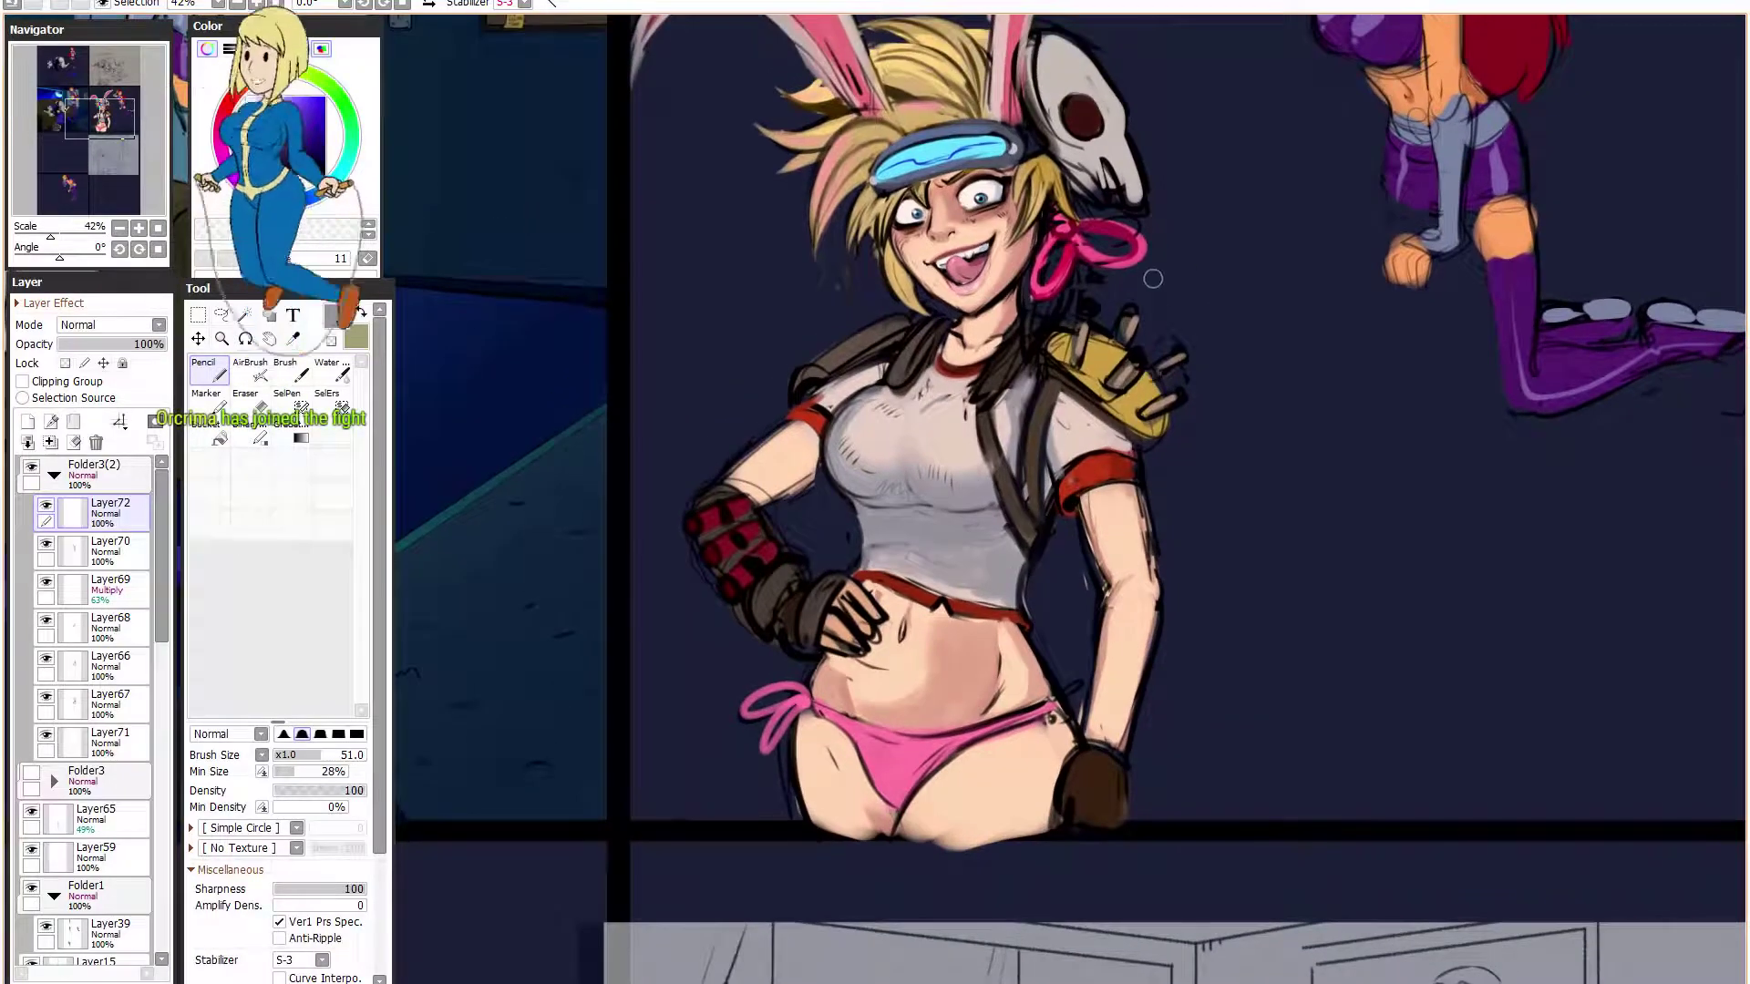
pyautogui.keyDown('alt'); pyautogui.click(1098, 336); pyautogui.keyUp('alt')
pyautogui.keyDown('alt'); pyautogui.click(1083, 335); pyautogui.keyUp('alt')
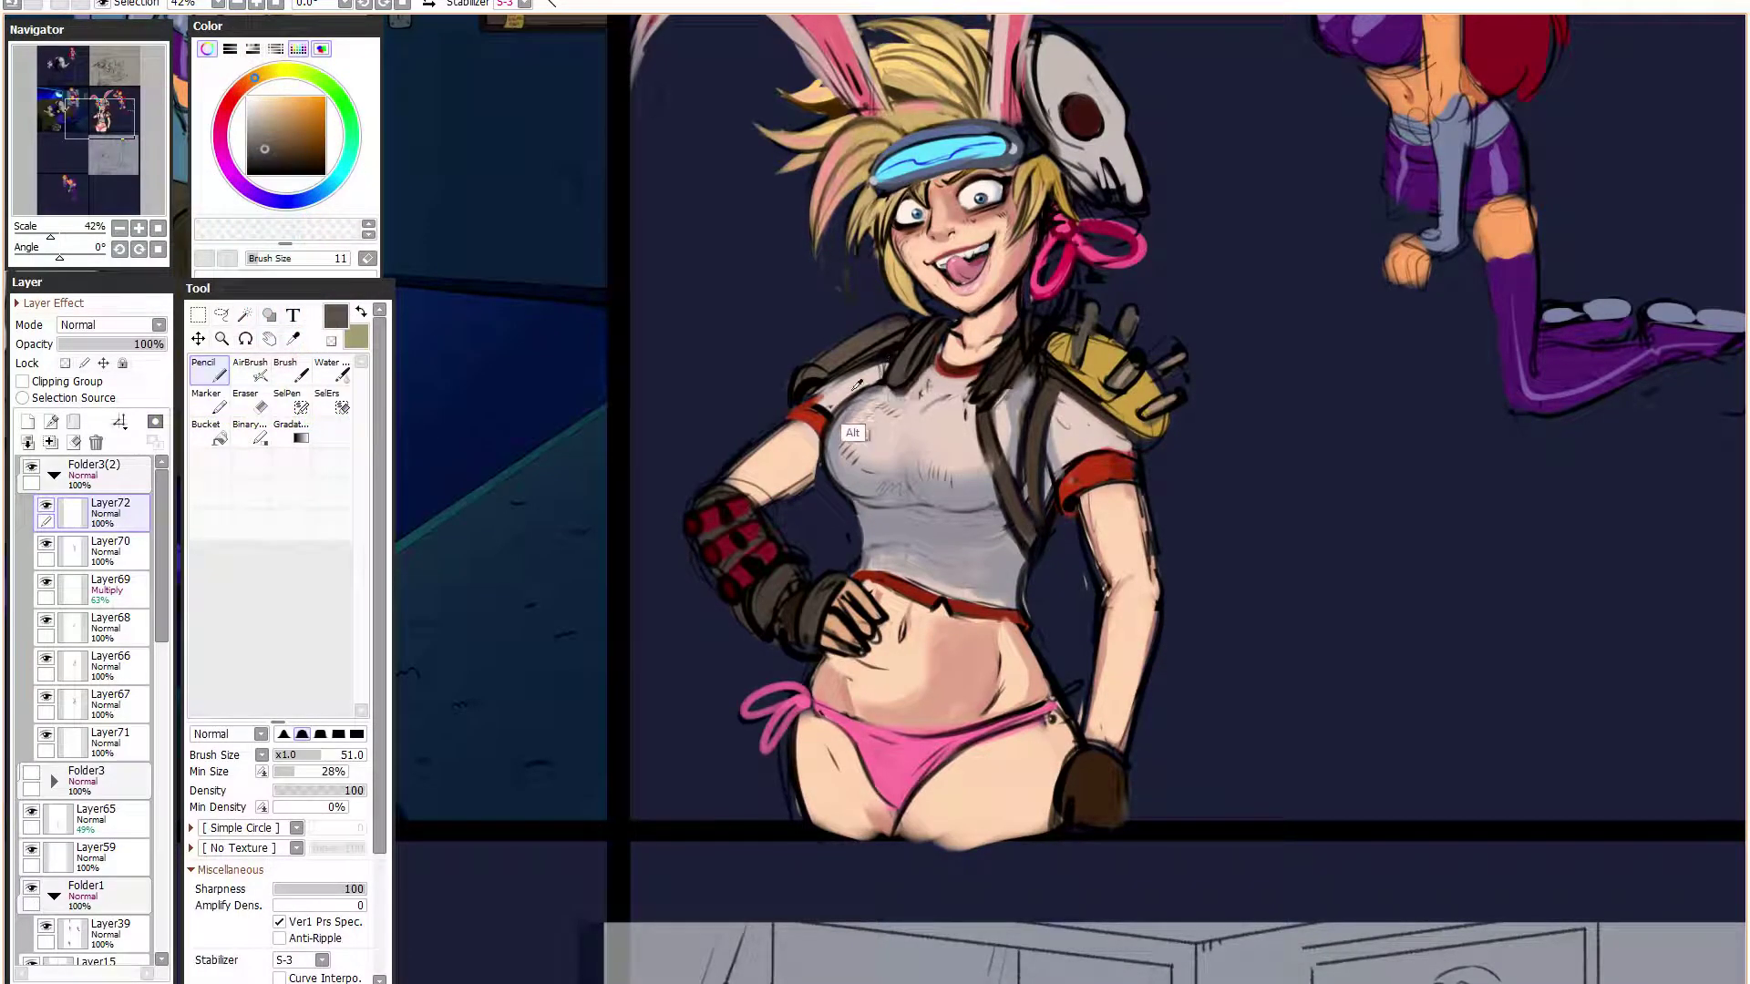
# - Touch up the left sleeve and shoulder pad edges with sampled shirt and outline colours
pyautogui.keyDown('alt'); pyautogui.click(835, 449); pyautogui.keyUp('alt')
pyautogui.keyDown('alt'); pyautogui.click(832, 398); pyautogui.keyUp('alt')
pyautogui.keyDown('alt'); pyautogui.click(795, 409); pyautogui.keyUp('alt')
pyautogui.keyDown('alt'); pyautogui.click(801, 365); pyautogui.keyUp('alt')
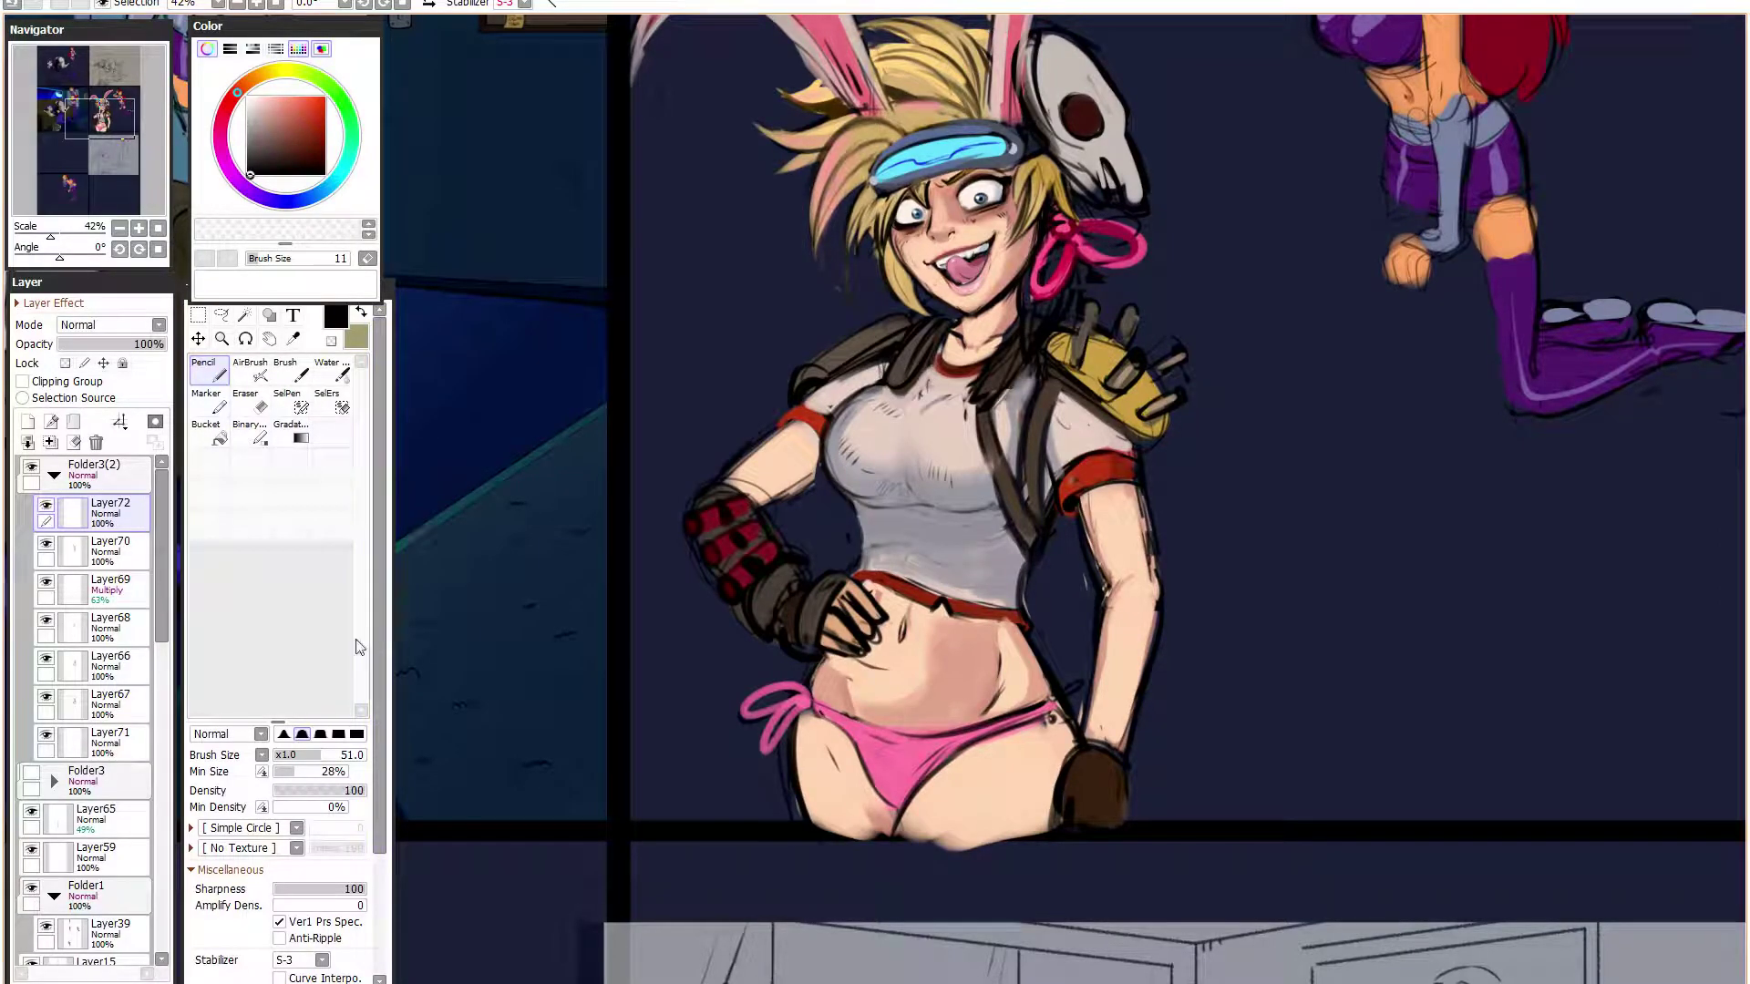
# - Set the minimum size to 13% and brush size to 26, and refine the bent upper arm with sampled skin colour and black hatching
pyautogui.moveTo(796, 417); pyautogui.dragTo(784, 433)
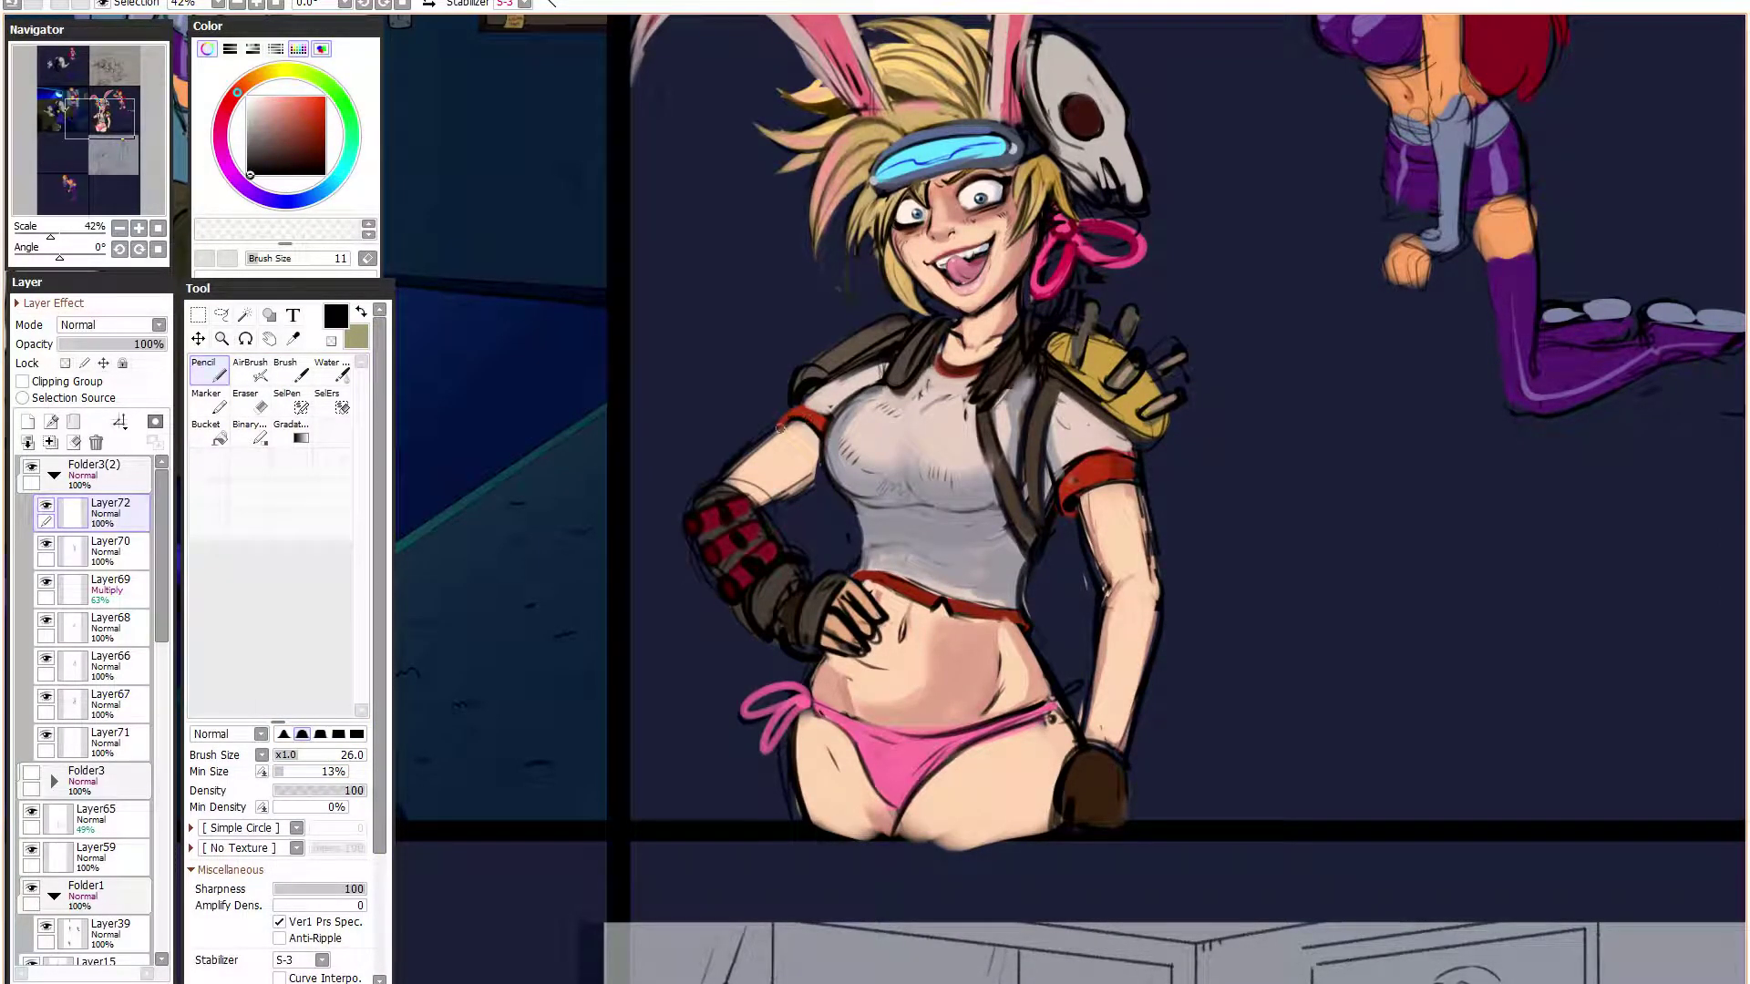
pyautogui.keyDown('alt'); pyautogui.click(798, 425); pyautogui.keyUp('alt')
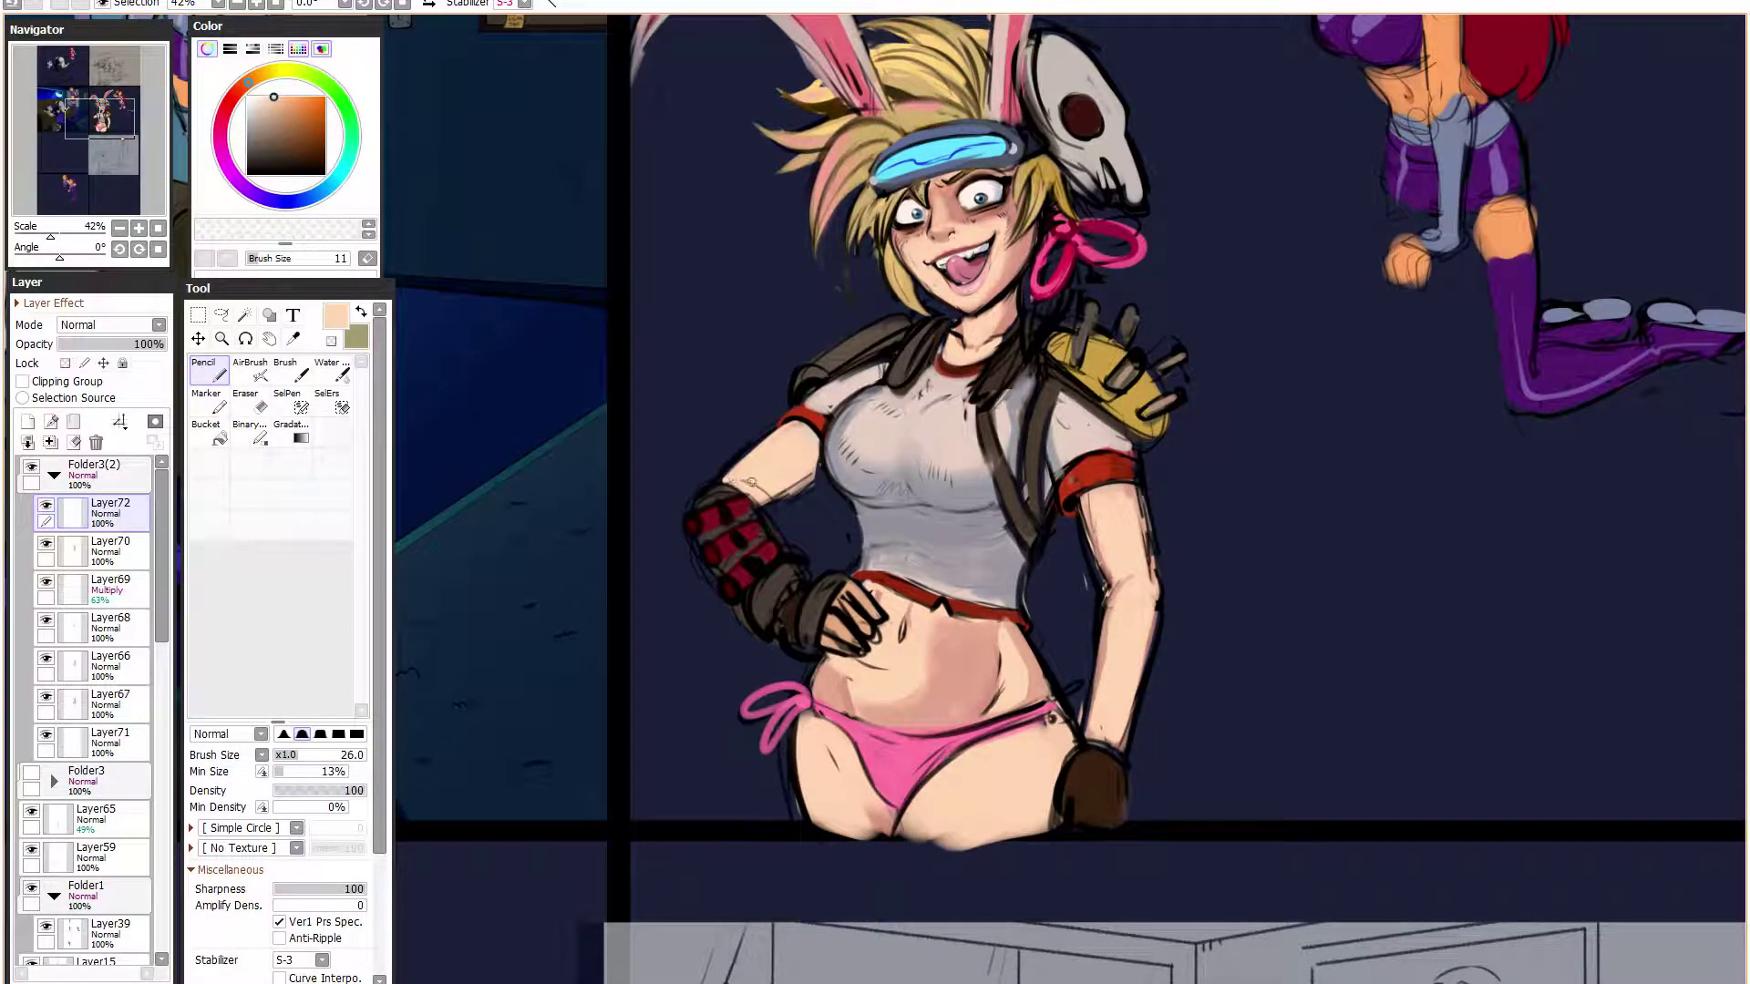
pyautogui.moveTo(817, 444)
pyautogui.mouseDown()
pyautogui.moveTo(790, 492)
pyautogui.moveTo(802, 421)
pyautogui.mouseUp()
pyautogui.keyDown('alt'); pyautogui.click(888, 385); pyautogui.keyUp('alt')
pyautogui.click(247, 174)
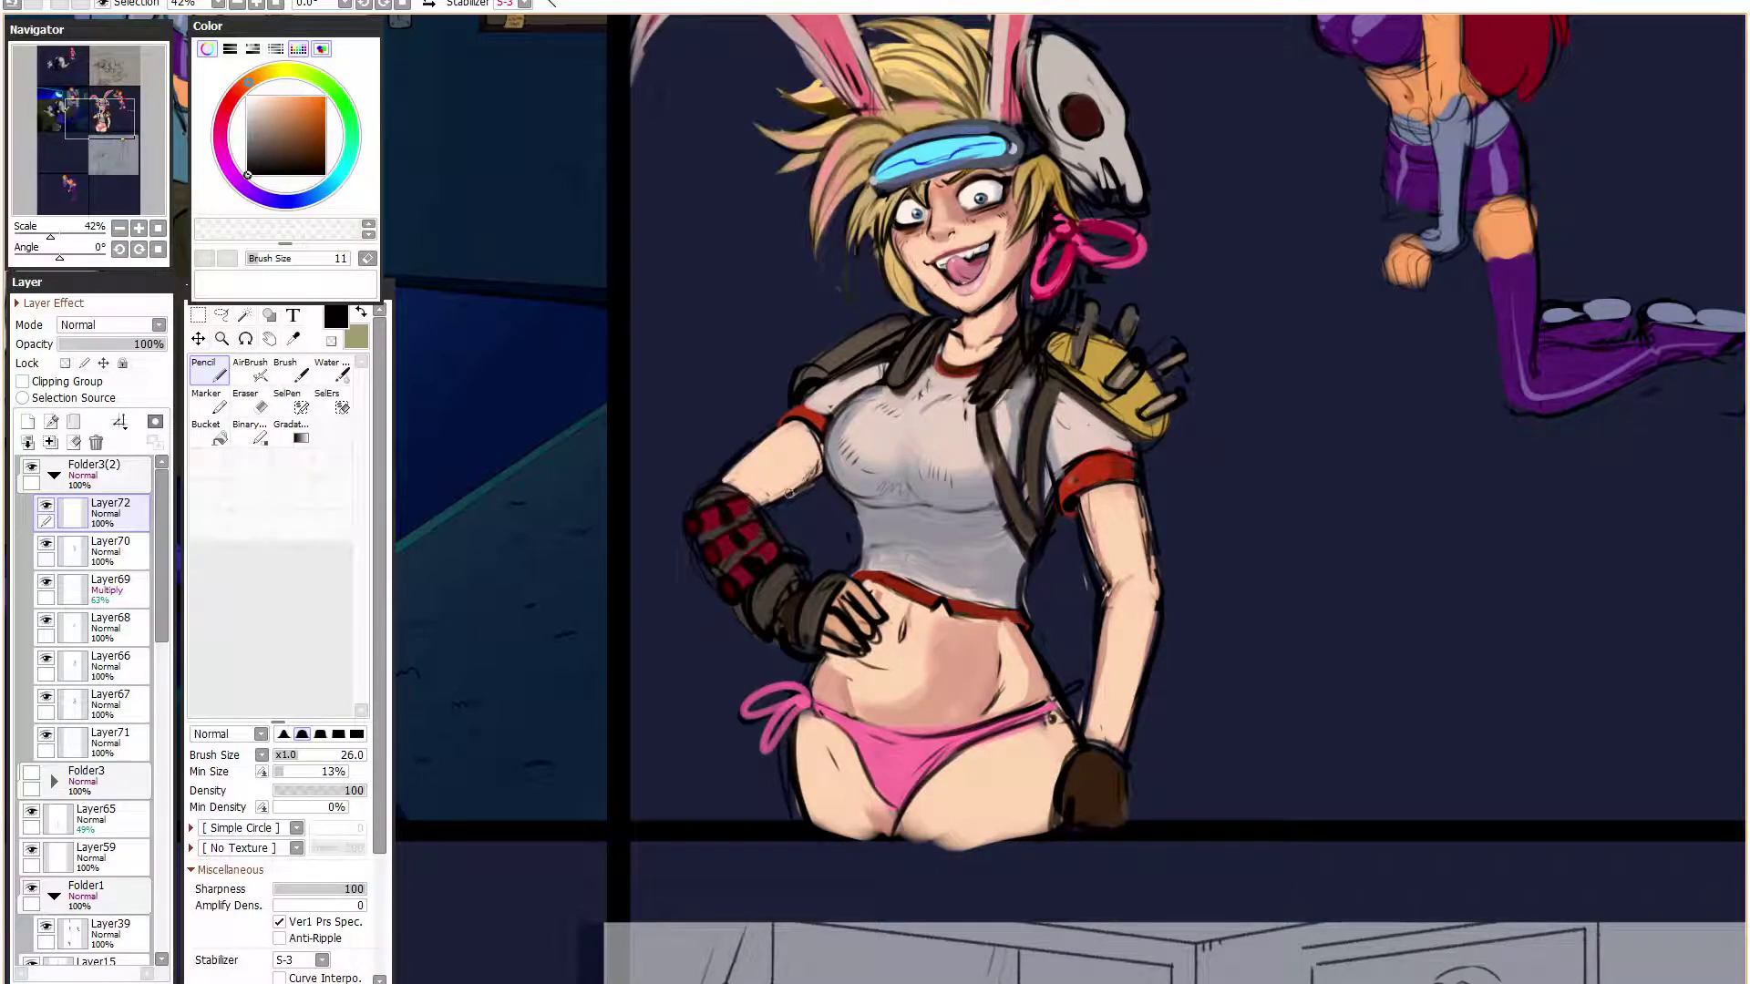
pyautogui.scroll(-2, 1063, 338)
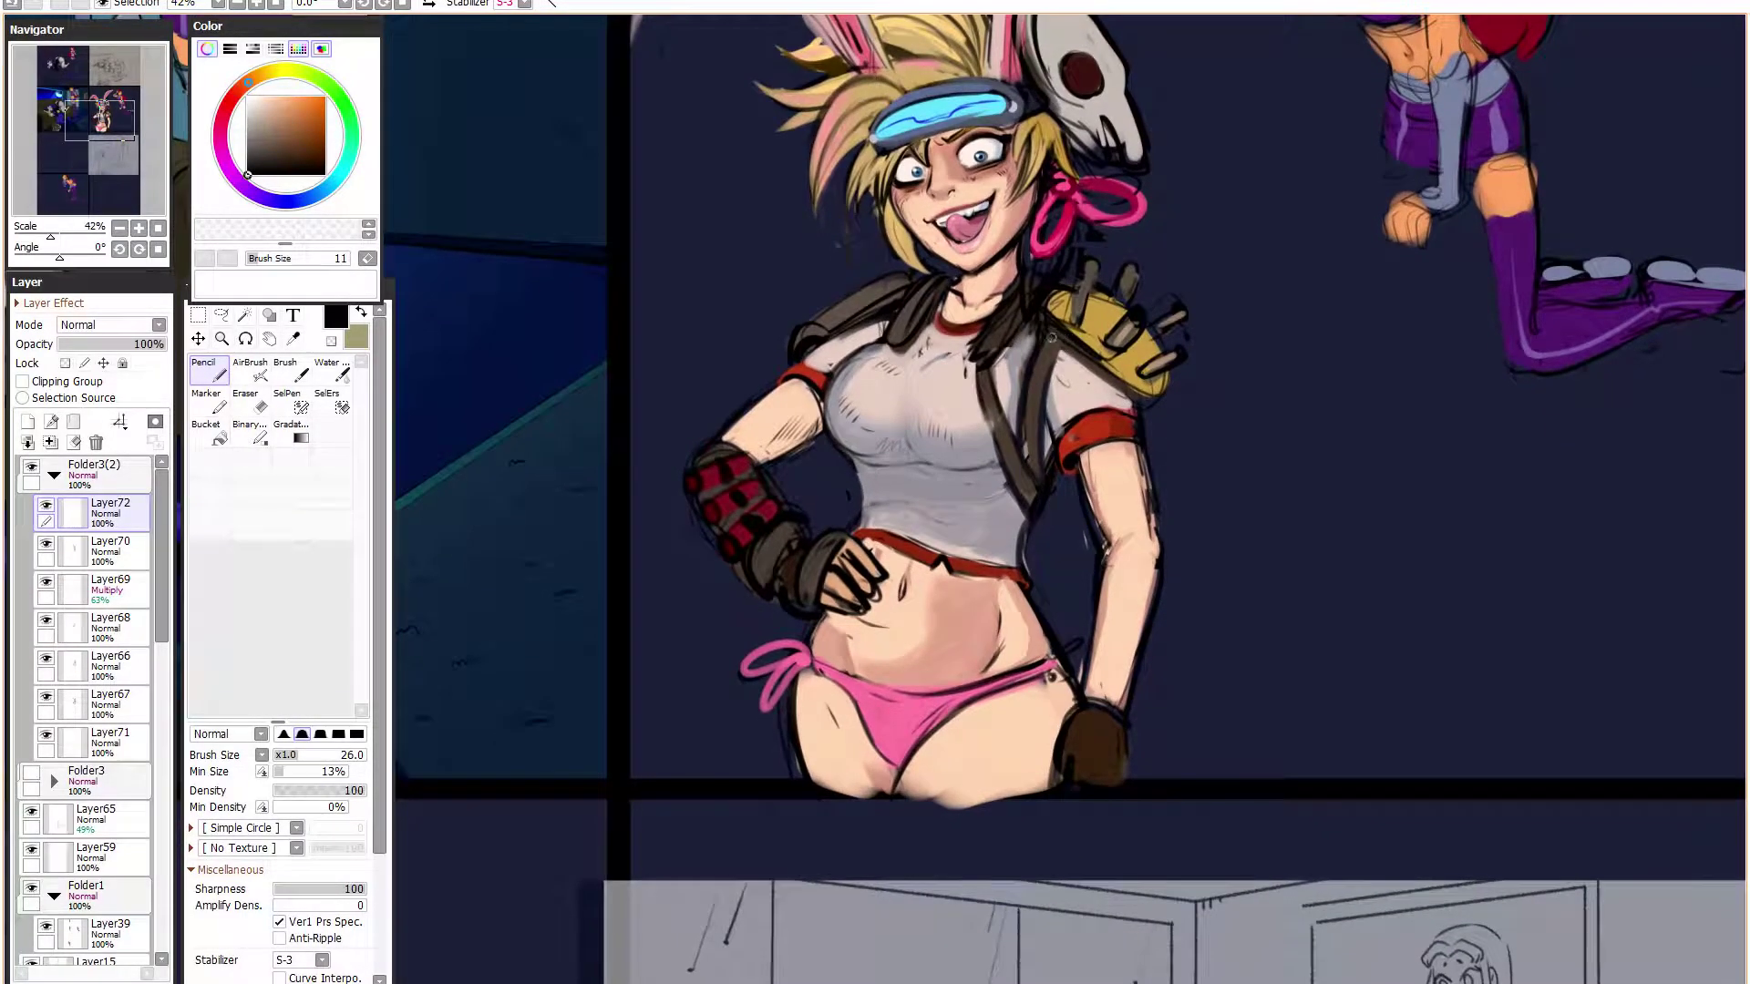
# - Set the brush size to 43 and clean up the shirt's waist edge and red sleeve band with sampled background and red colours
pyautogui.click(315, 754)
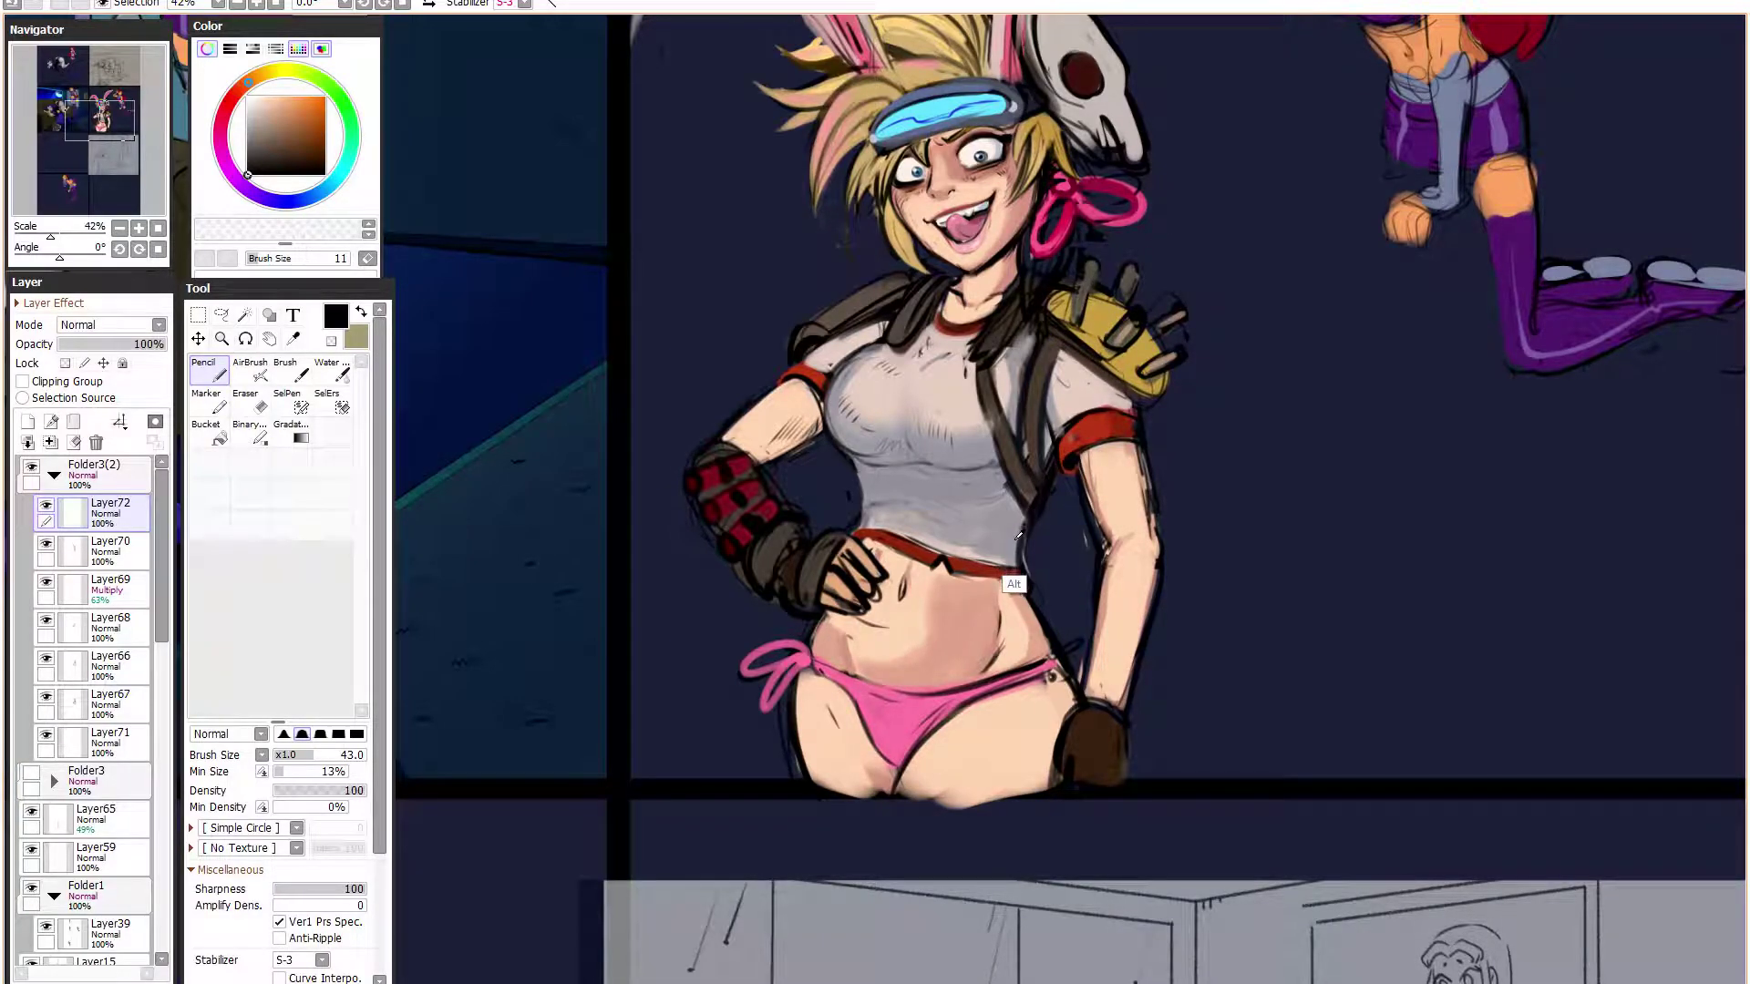
pyautogui.keyDown('alt'); pyautogui.click(1020, 587); pyautogui.keyUp('alt')
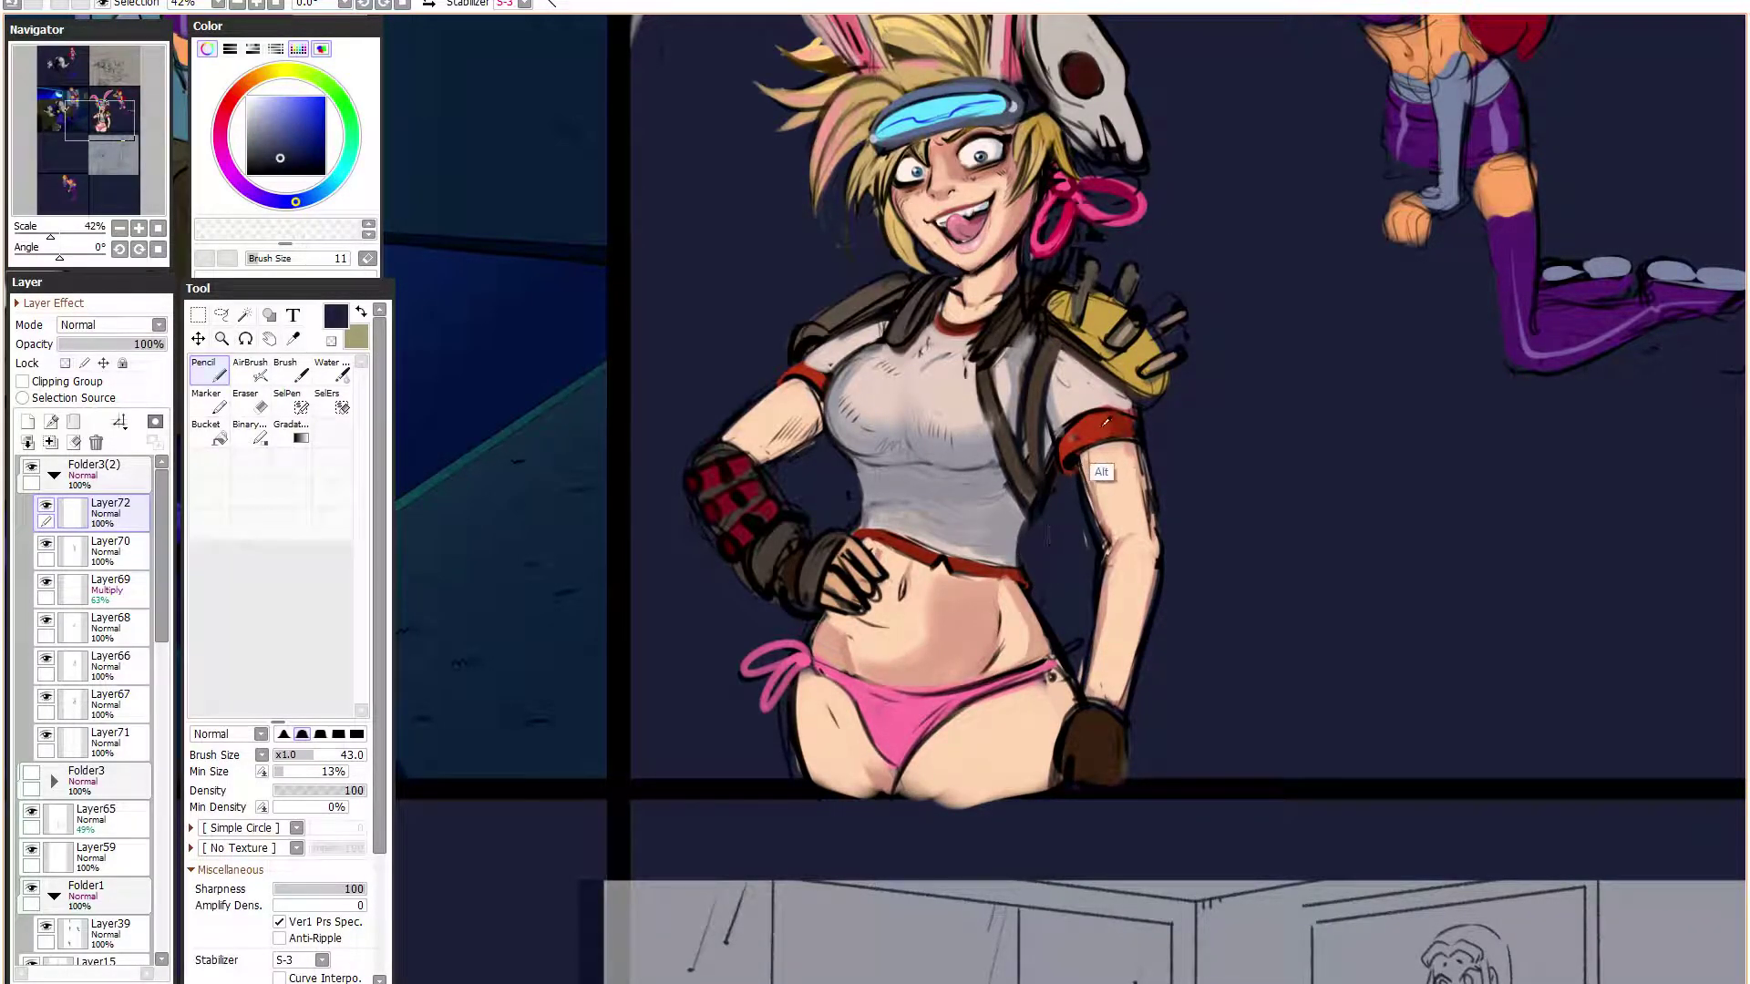
pyautogui.keyDown('alt'); pyautogui.click(1099, 472); pyautogui.keyUp('alt')
pyautogui.moveTo(1062, 427); pyautogui.dragTo(1101, 463)
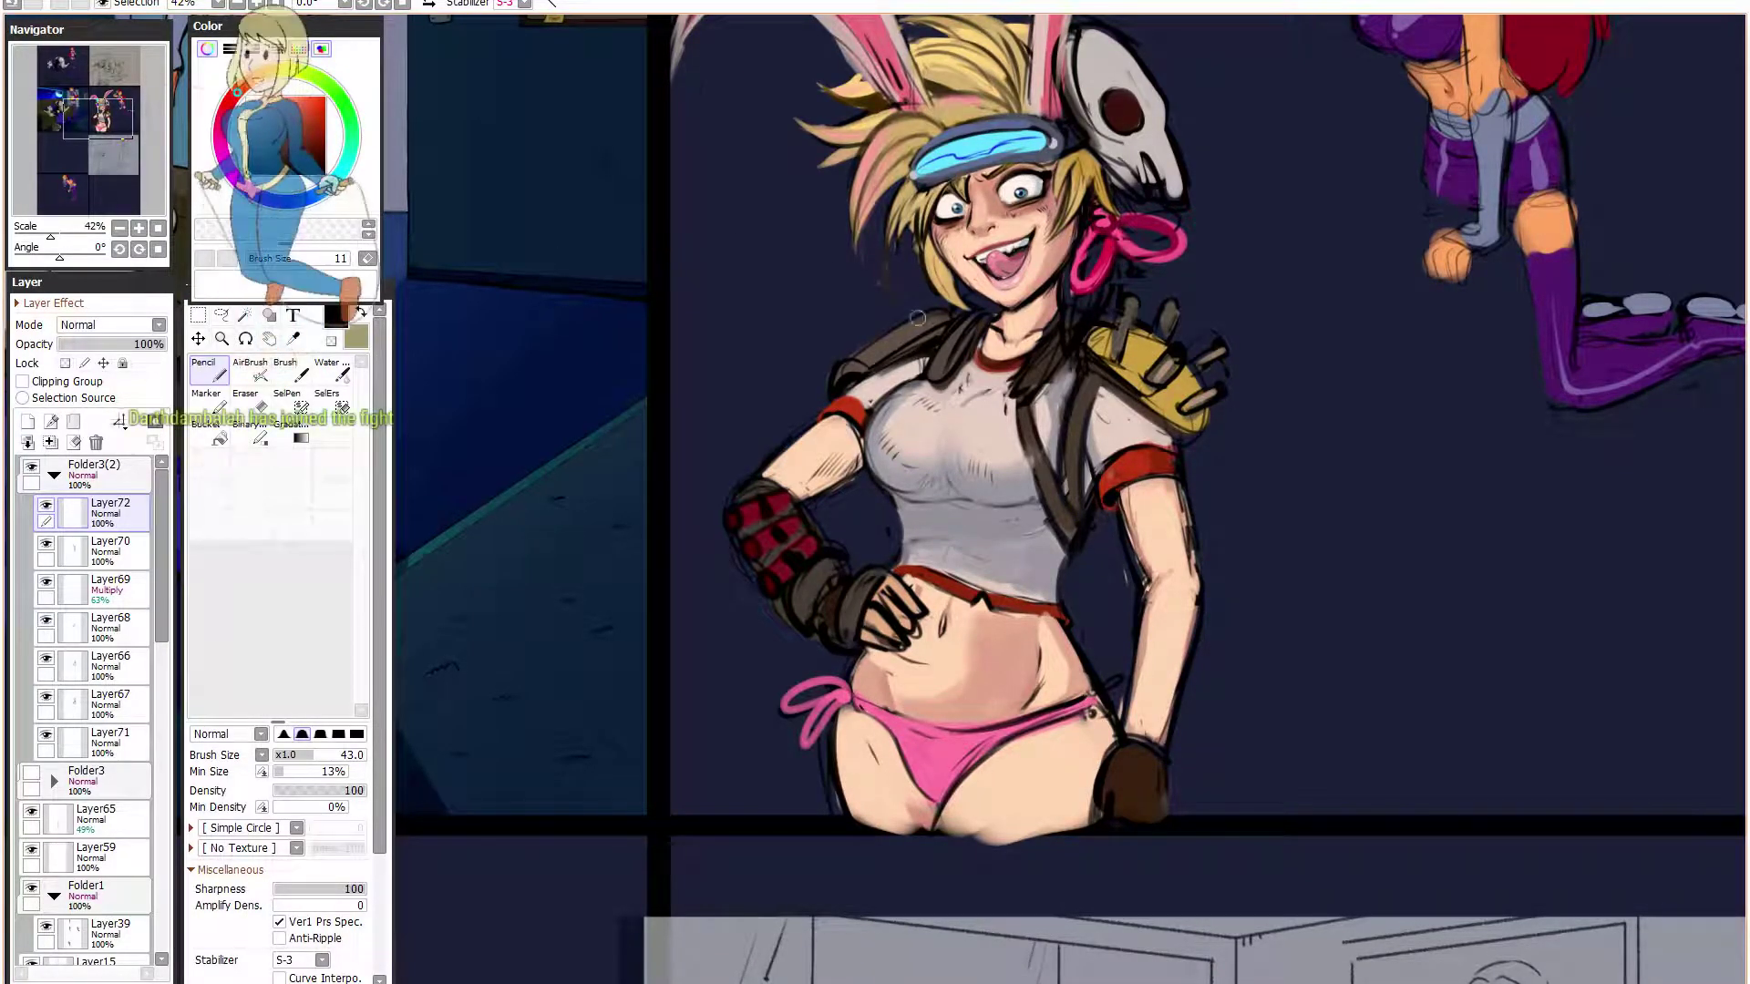
# - Clean up the outline of the brown shoulder pad above the bent arm with sampled colours
pyautogui.keyDown('alt'); pyautogui.click(820, 407); pyautogui.keyUp('alt')
pyautogui.moveTo(820, 407)
pyautogui.mouseDown()
pyautogui.moveTo(866, 418)
pyautogui.moveTo(933, 330)
pyautogui.mouseUp()
pyautogui.keyDown('alt'); pyautogui.click(864, 363); pyautogui.keyUp('alt')
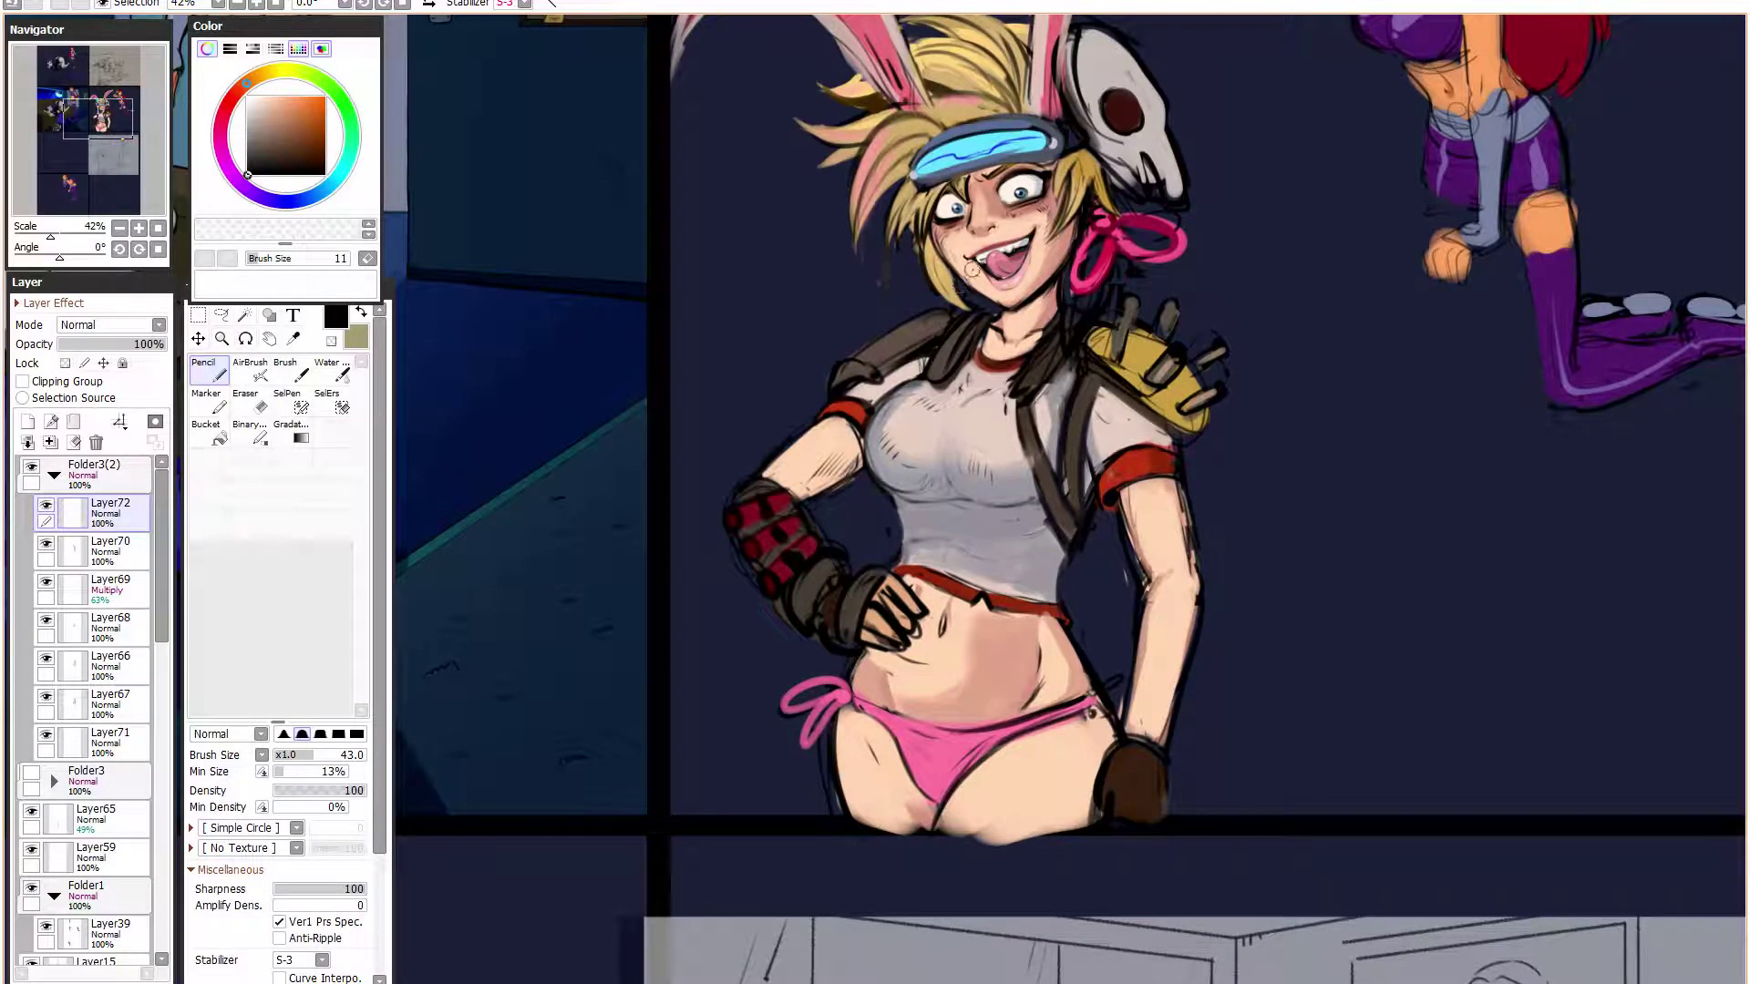
# - Set the minimum size to 15% and brush size to 30, and paint light brown highlights on the brown shoulder pad
pyautogui.click(284, 143)
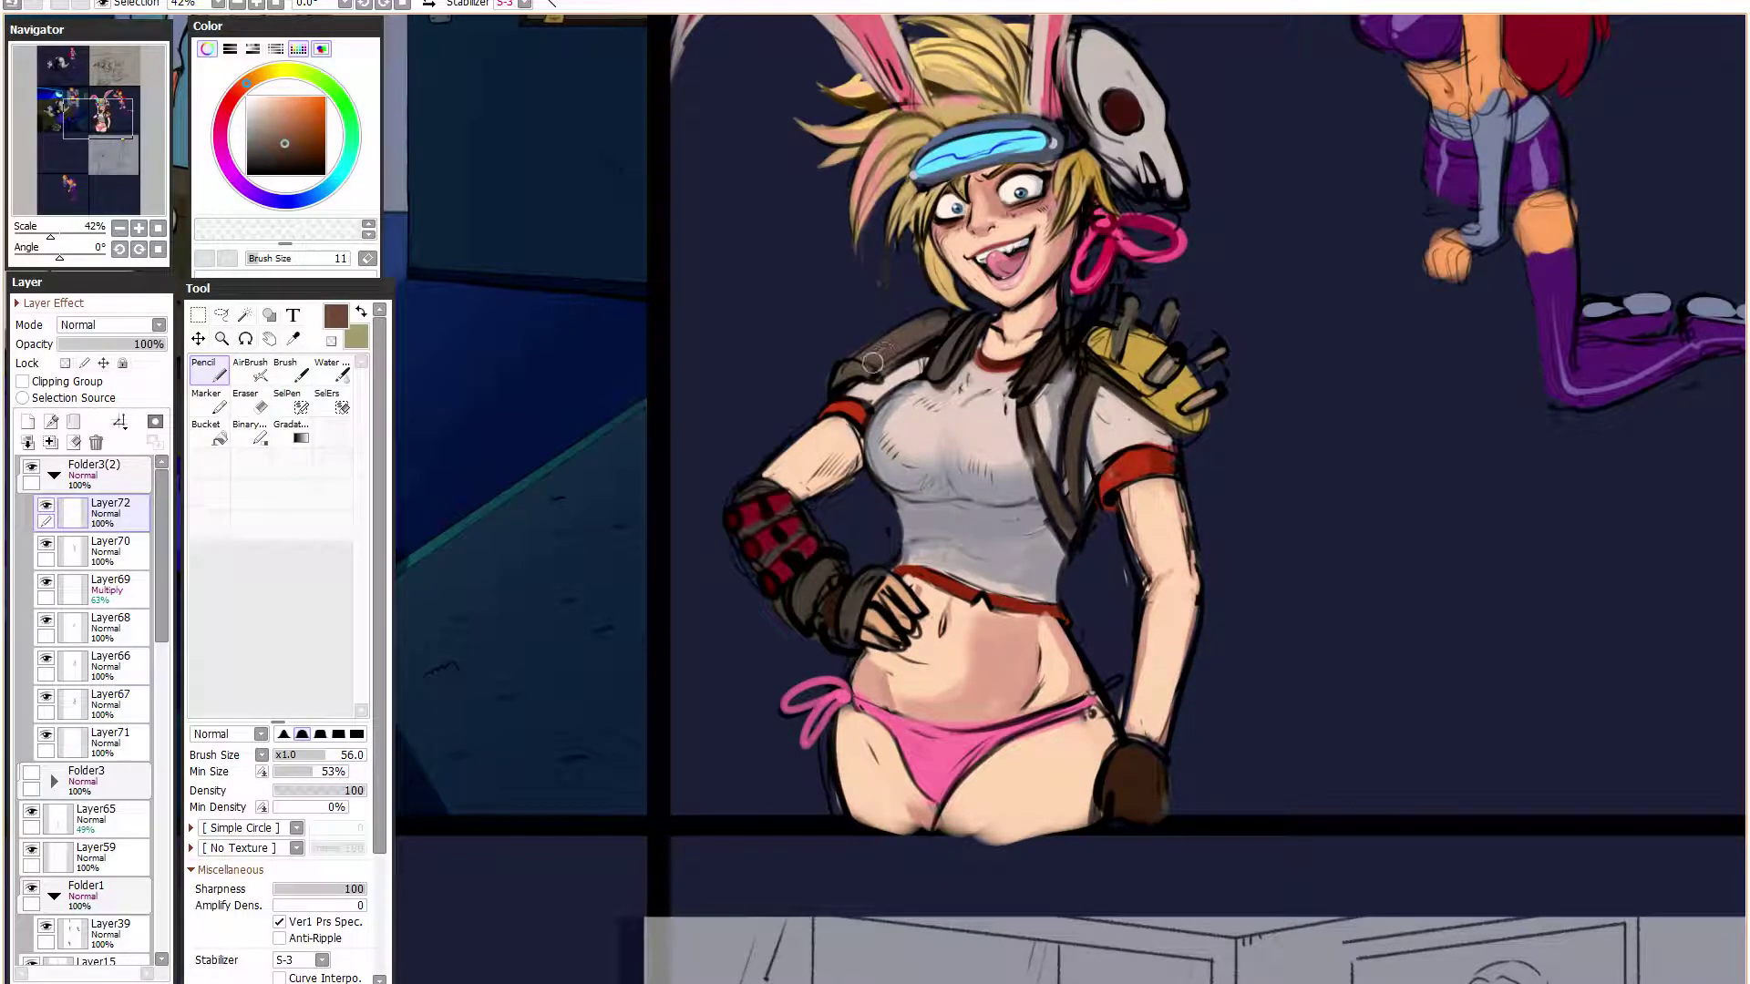
pyautogui.moveTo(312, 772); pyautogui.dragTo(284, 772)
pyautogui.click(300, 754)
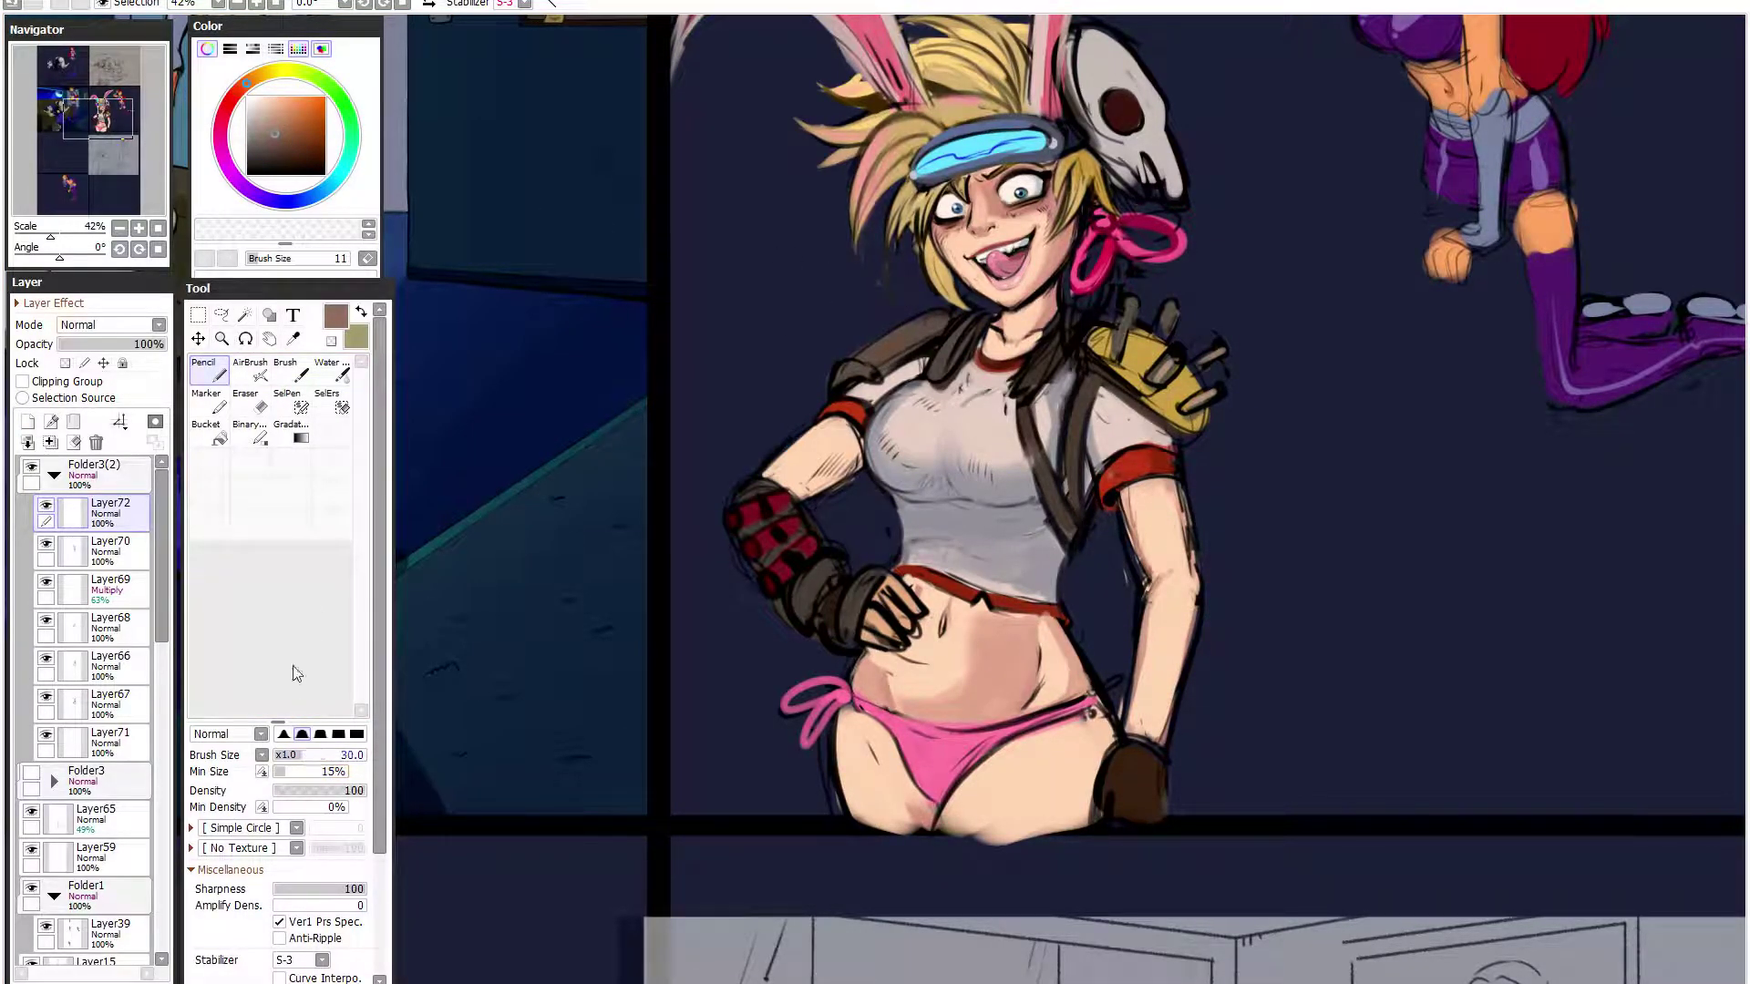
pyautogui.click(277, 122)
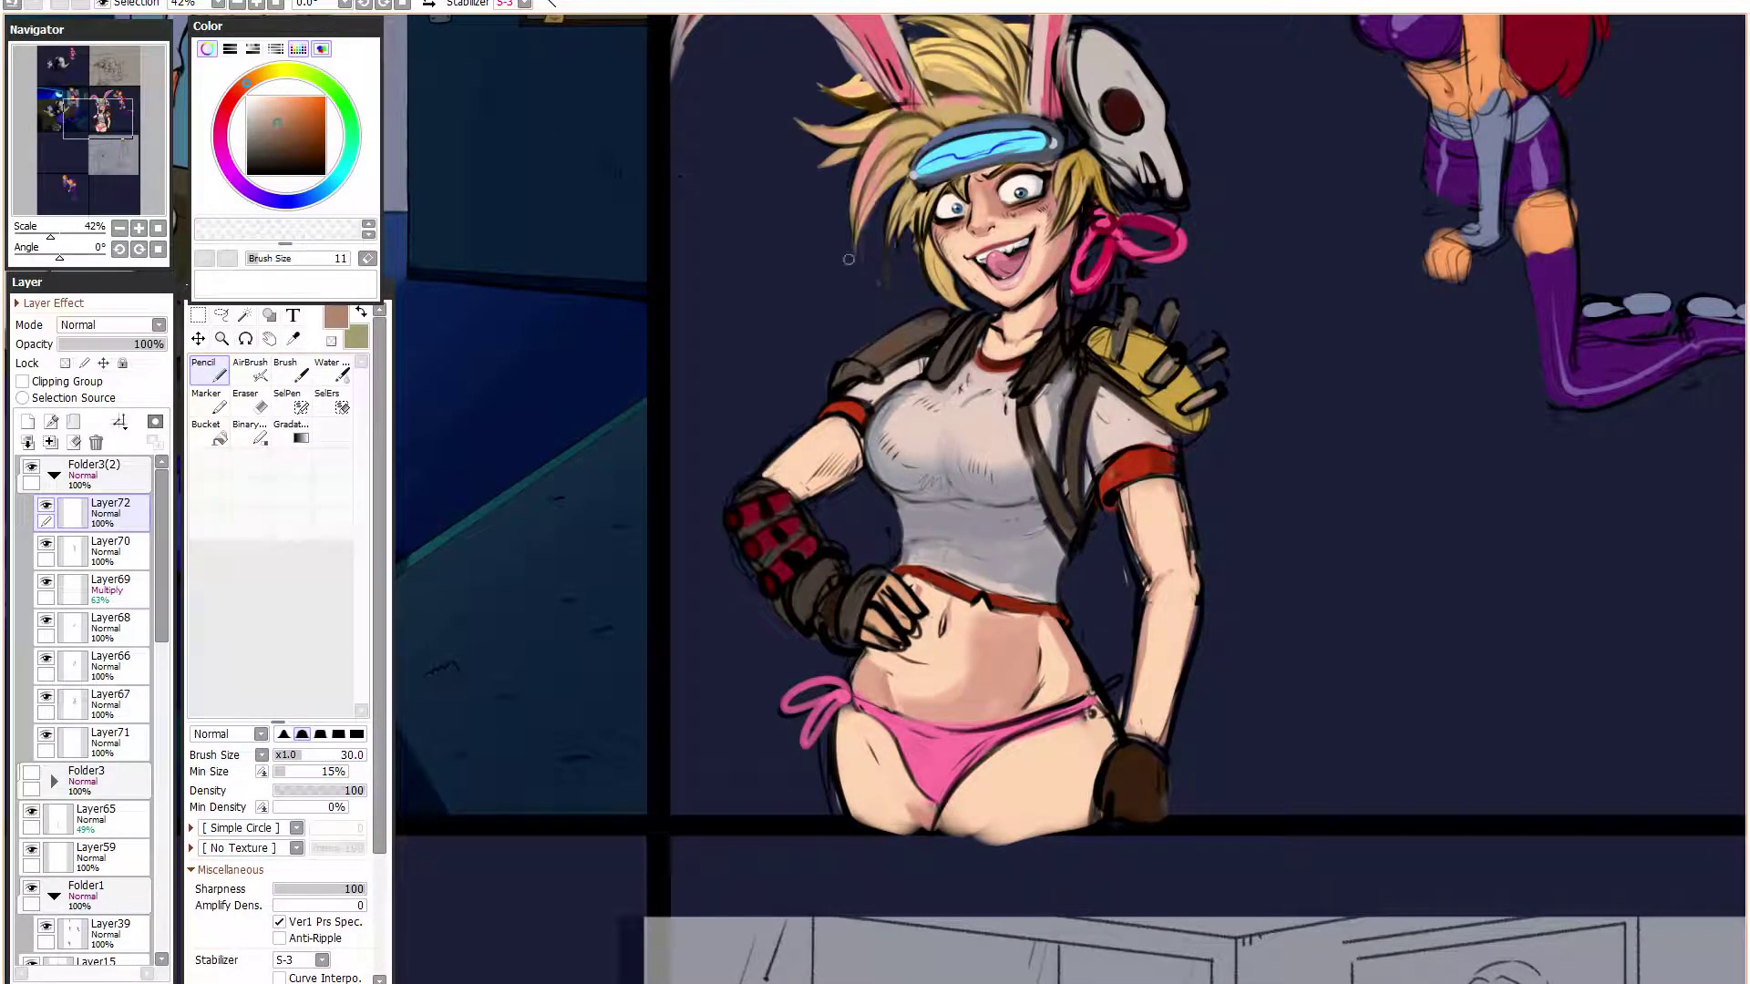
pyautogui.moveTo(888, 359)
pyautogui.mouseDown()
pyautogui.moveTo(944, 325)
pyautogui.moveTo(881, 383)
pyautogui.moveTo(909, 370)
pyautogui.mouseUp()
pyautogui.rightClick(894, 377)
pyautogui.keyDown('alt'); pyautogui.click(880, 354); pyautogui.keyUp('alt')
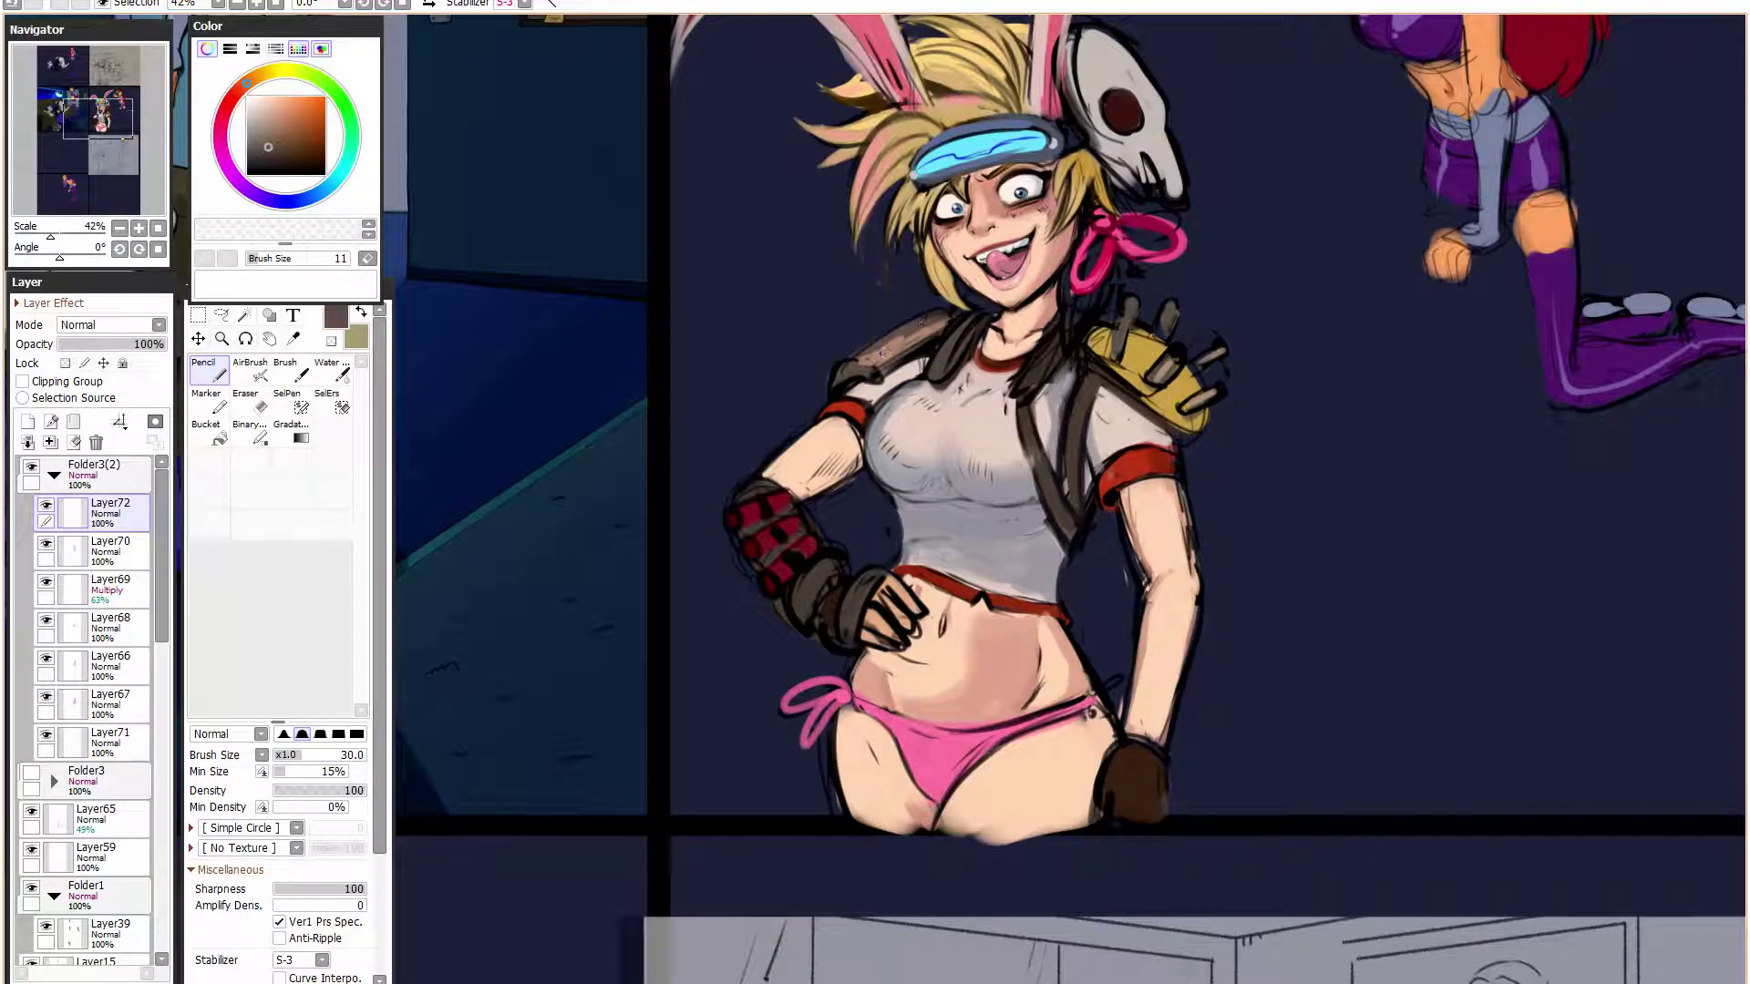
# - Set the brush size to 59 and brighten the spiked shoulder pack with a lighter yellow and sampled colours
pyautogui.moveTo(999, 256); pyautogui.dragTo(972, 241)
pyautogui.click(328, 755)
pyautogui.click(289, 111)
pyautogui.moveTo(246, 84); pyautogui.dragTo(271, 71)
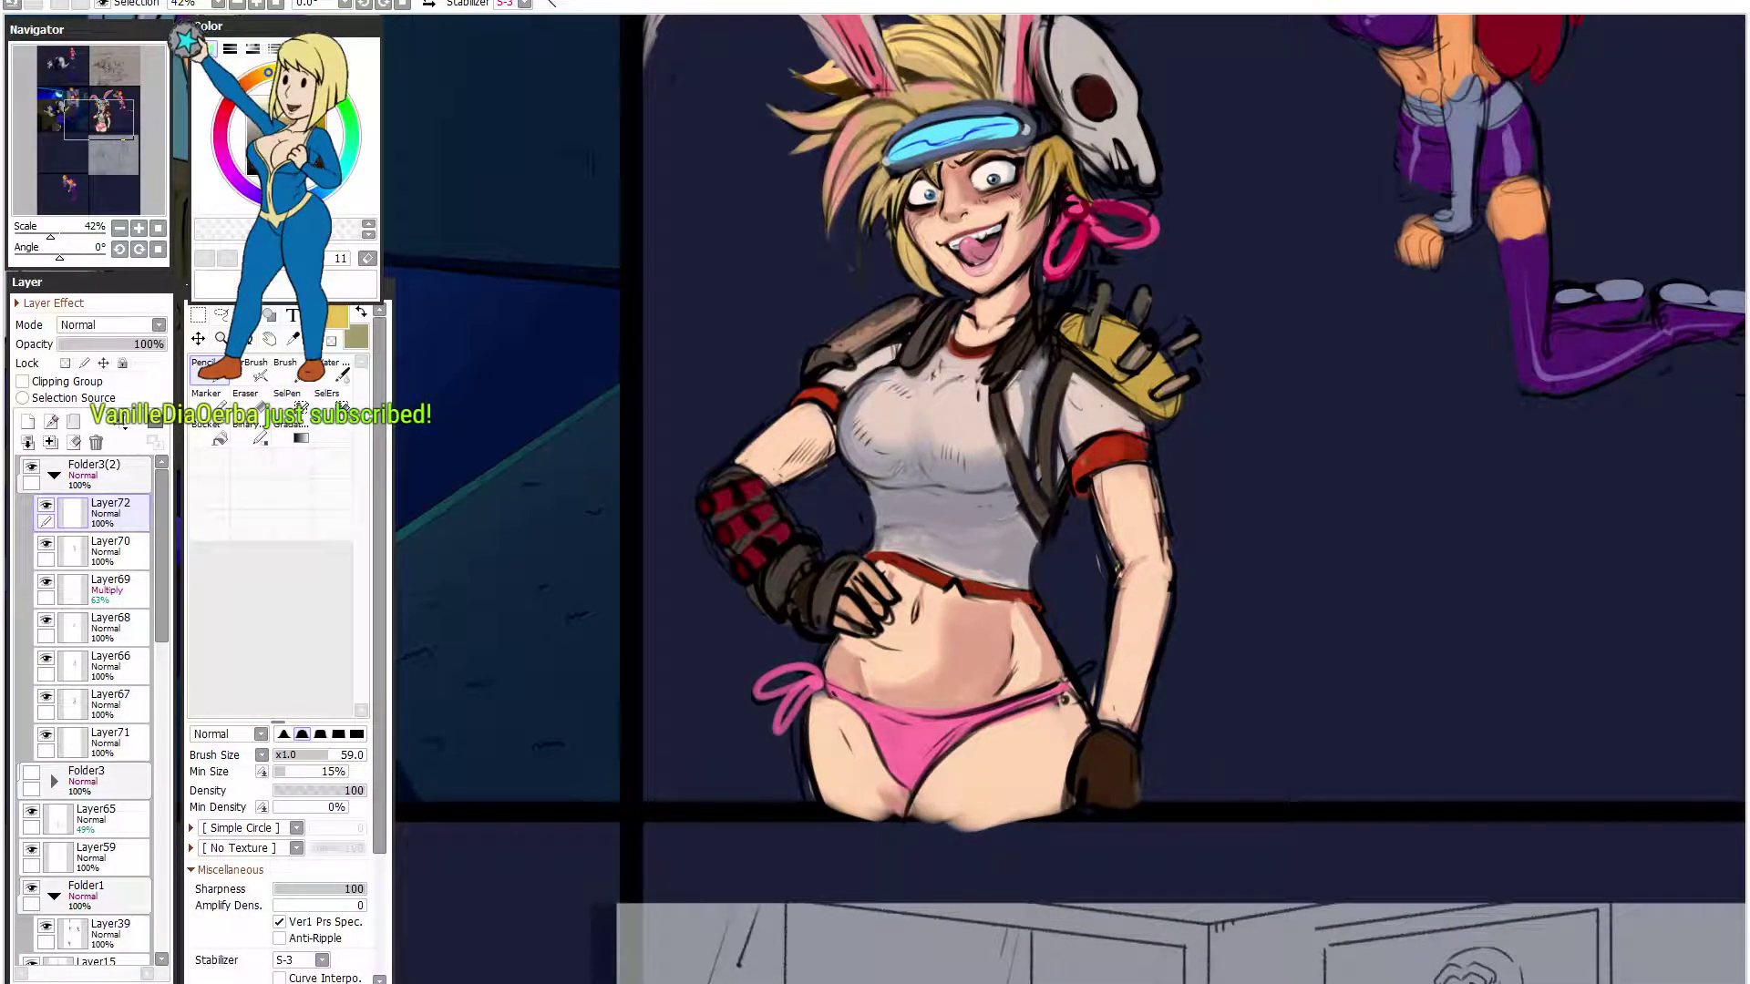
pyautogui.moveTo(1213, 203); pyautogui.dragTo(1175, 241)
pyautogui.moveTo(1077, 348)
pyautogui.mouseDown()
pyautogui.moveTo(1064, 399)
pyautogui.moveTo(1110, 442)
pyautogui.mouseUp()
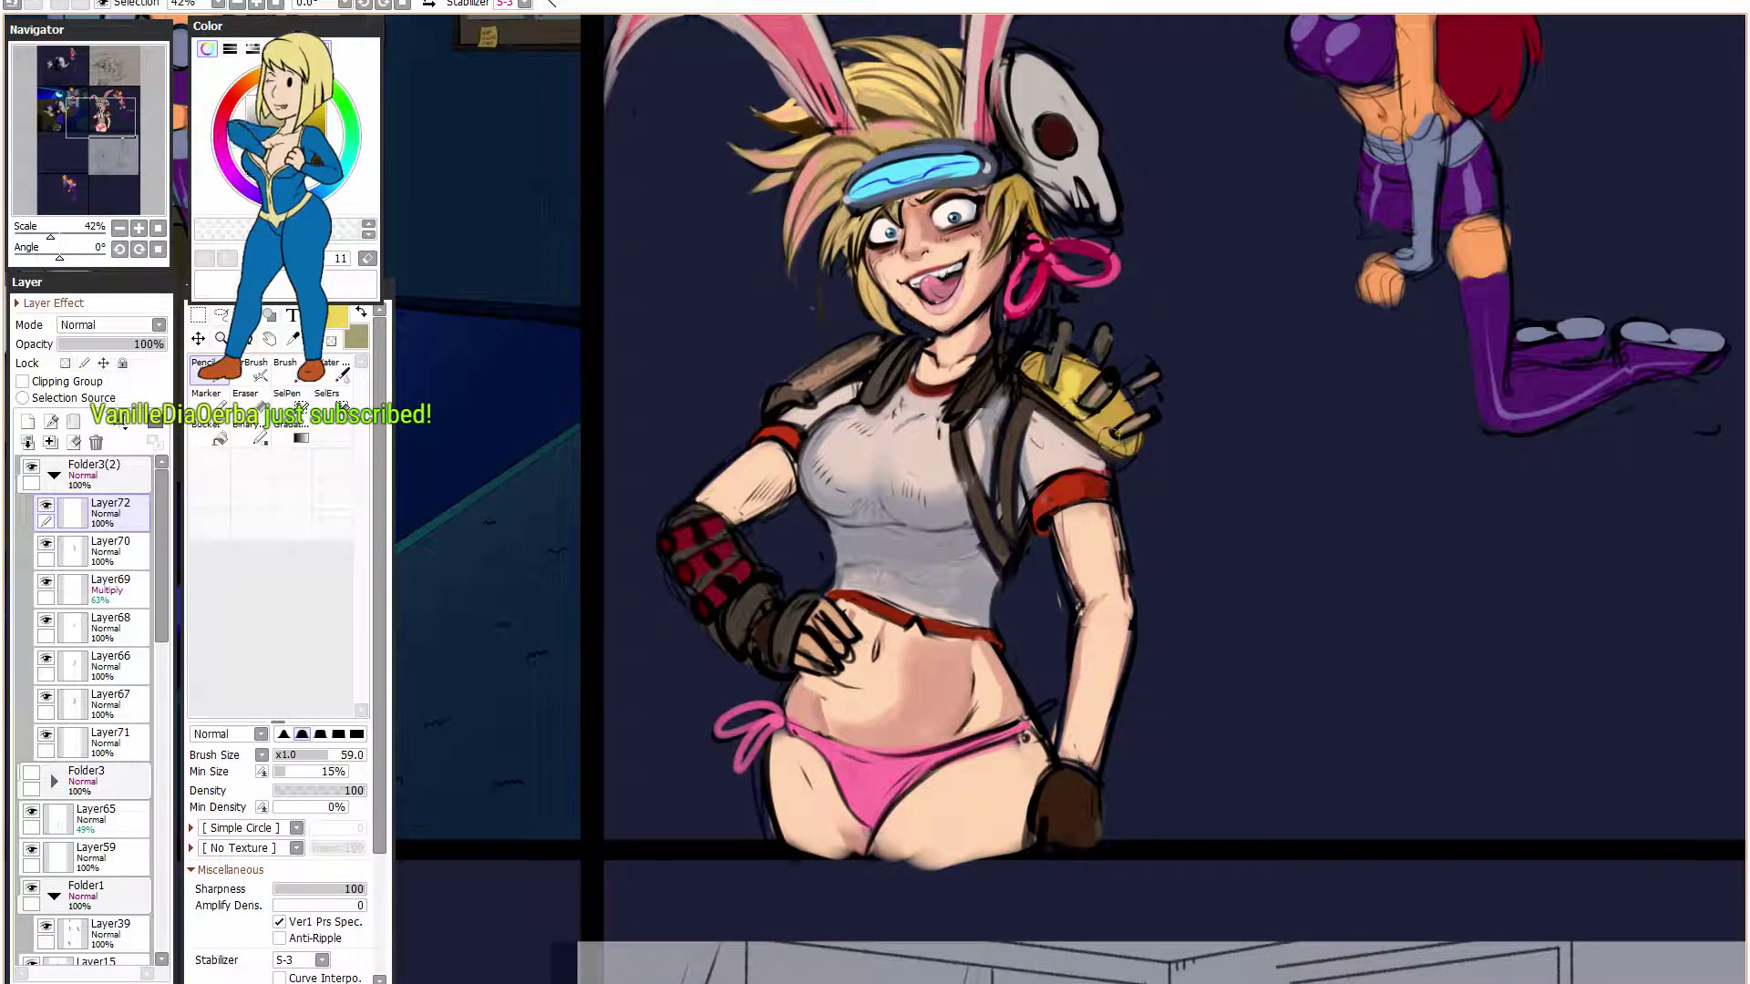
pyautogui.keyDown('alt'); pyautogui.click(1057, 369); pyautogui.keyUp('alt')
pyautogui.keyDown('alt'); pyautogui.click(1041, 366); pyautogui.keyUp('alt')
# - Paint a blonde hair strand hanging behind the neck under the pink bow, using sampled hair colours
pyautogui.moveTo(1055, 341)
pyautogui.mouseDown()
pyautogui.moveTo(1030, 427)
pyautogui.moveTo(979, 419)
pyautogui.moveTo(1007, 405)
pyautogui.moveTo(990, 446)
pyautogui.moveTo(1013, 370)
pyautogui.moveTo(980, 431)
pyautogui.mouseUp()
pyautogui.keyDown('alt'); pyautogui.click(1005, 320); pyautogui.keyUp('alt')
pyautogui.rightClick(992, 508)
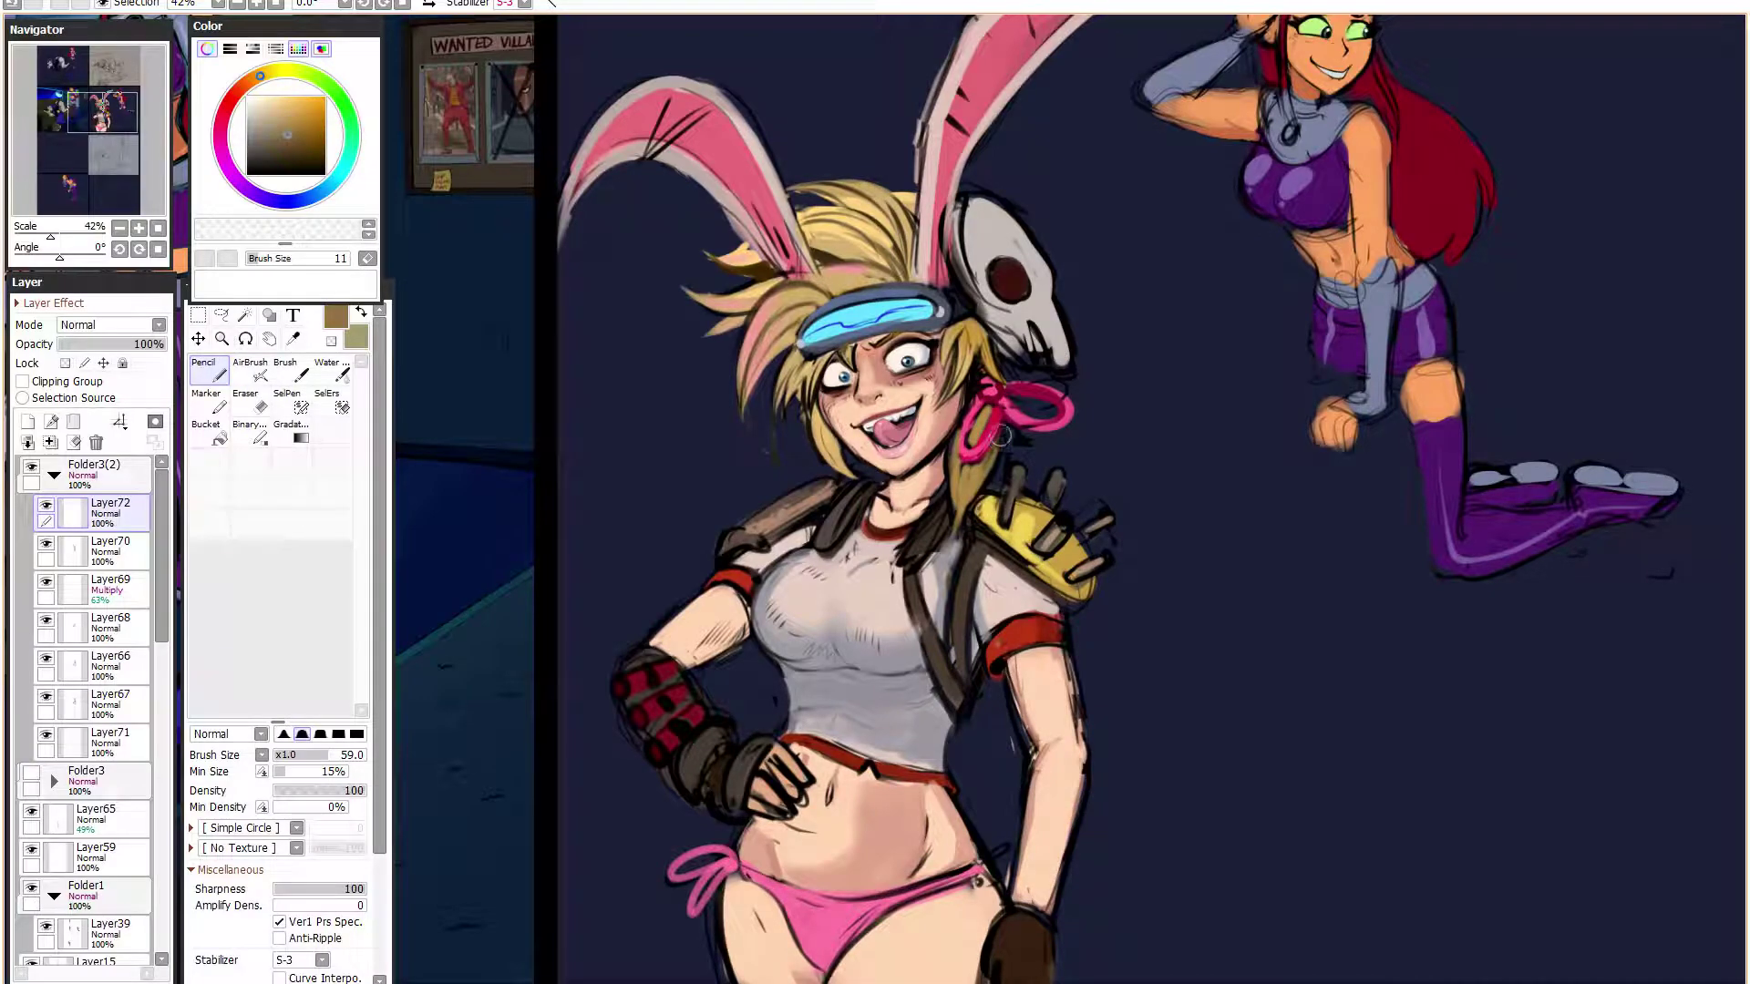
pyautogui.moveTo(965, 497); pyautogui.dragTo(964, 537)
pyautogui.rightClick(965, 538)
# - Set the minimum size to 5% and brush size to 22, and add black line accents around the pink bow and nearby hair
pyautogui.click(278, 772)
pyautogui.click(298, 755)
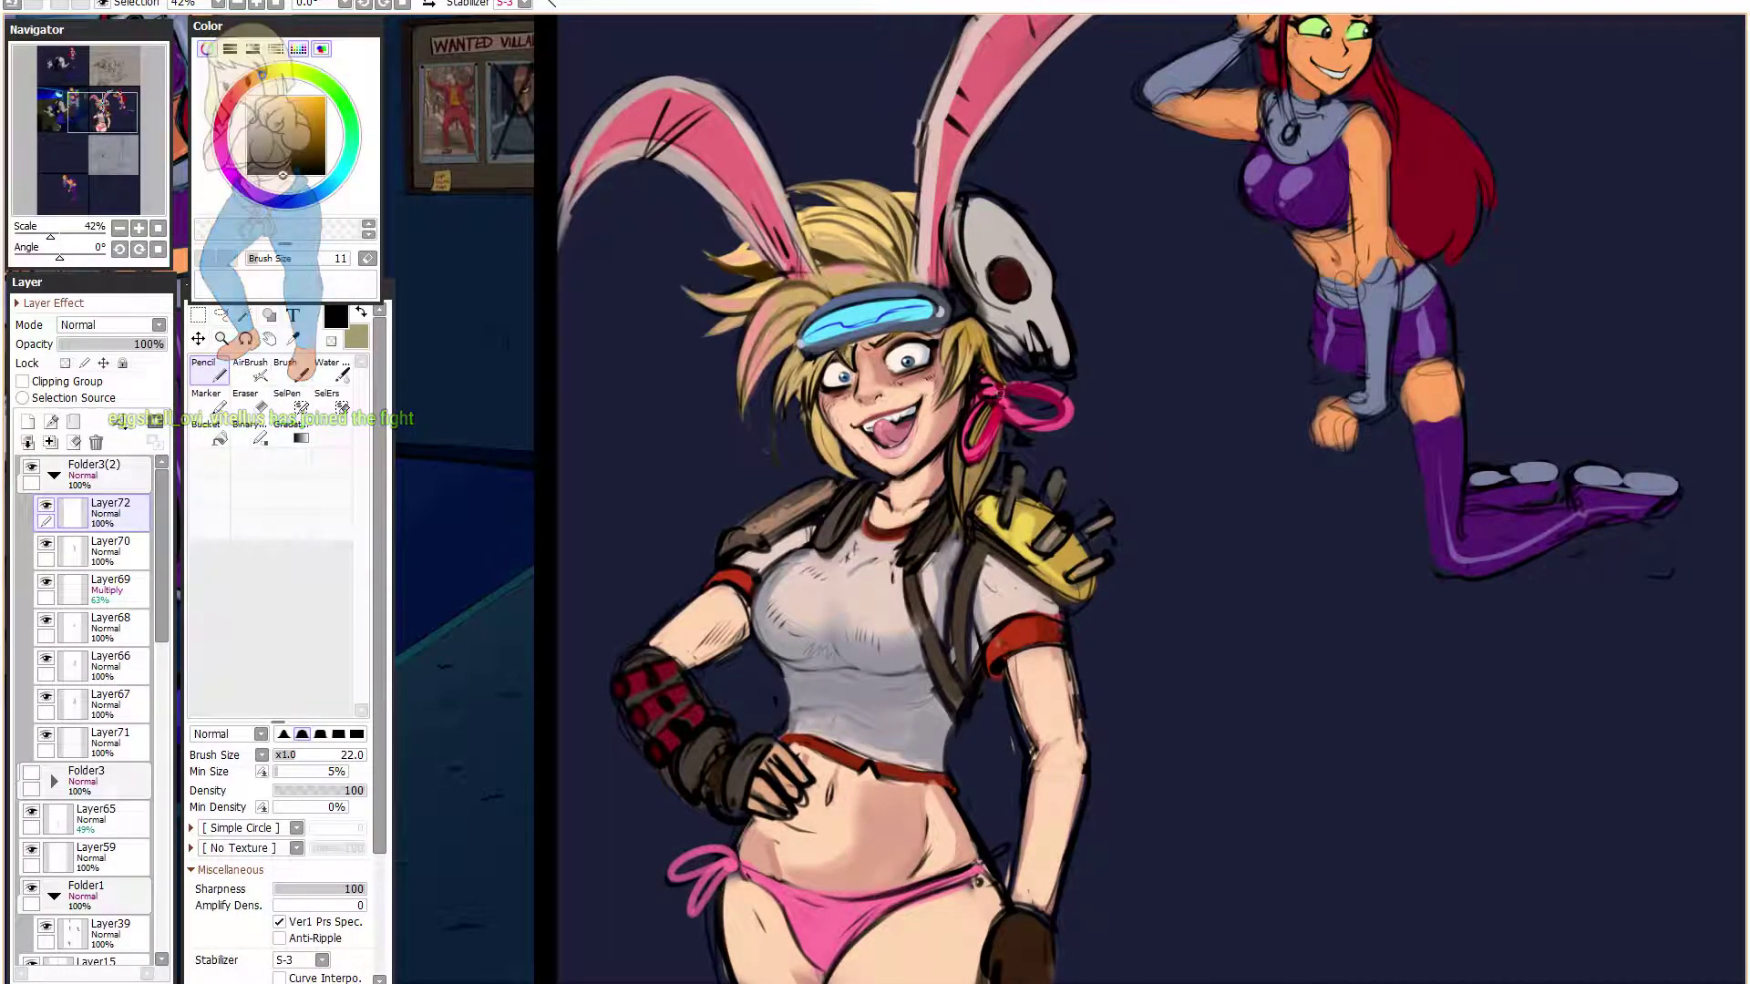
pyautogui.moveTo(1097, 415); pyautogui.dragTo(1133, 383)
pyautogui.moveTo(1025, 376); pyautogui.dragTo(1003, 419)
pyautogui.moveTo(1110, 376); pyautogui.dragTo(1125, 398)
pyautogui.moveTo(1124, 308)
pyautogui.mouseDown()
pyautogui.moveTo(1095, 330)
pyautogui.moveTo(1117, 332)
pyautogui.mouseUp()
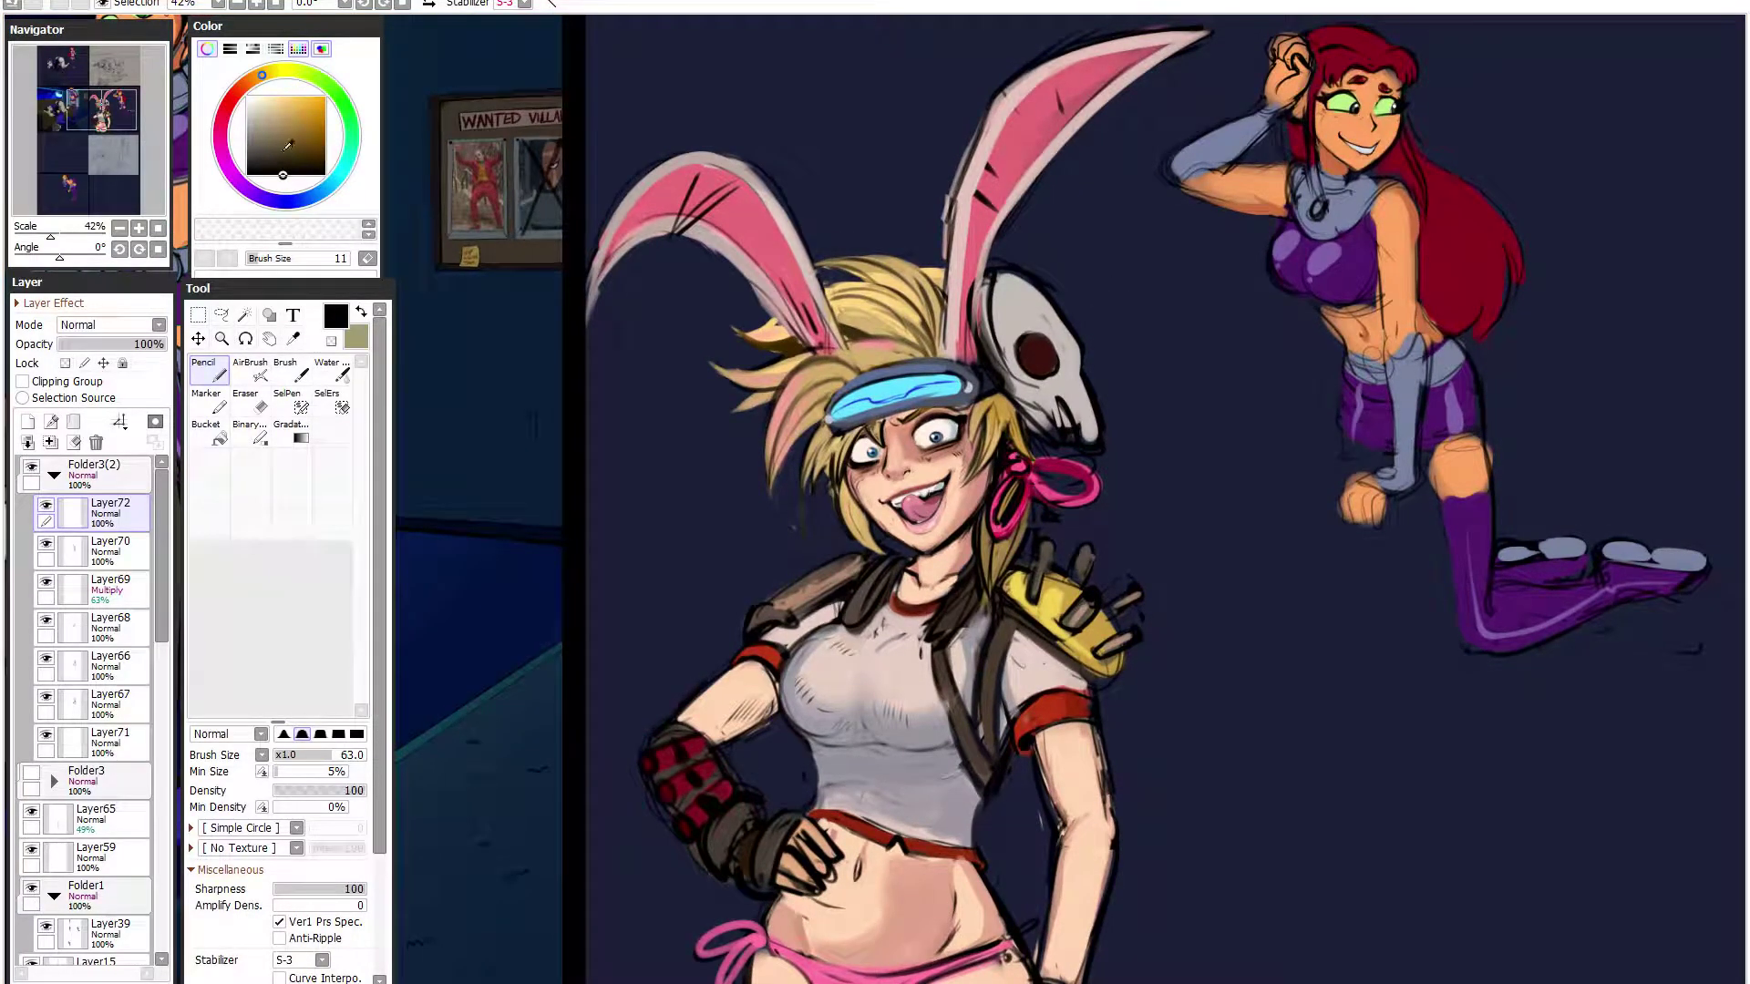
# - Shade the back edge of the skull mask with dark olive brown at brush size 63, and sample its greys
pyautogui.click(276, 146)
pyautogui.moveTo(984, 302); pyautogui.dragTo(1034, 429)
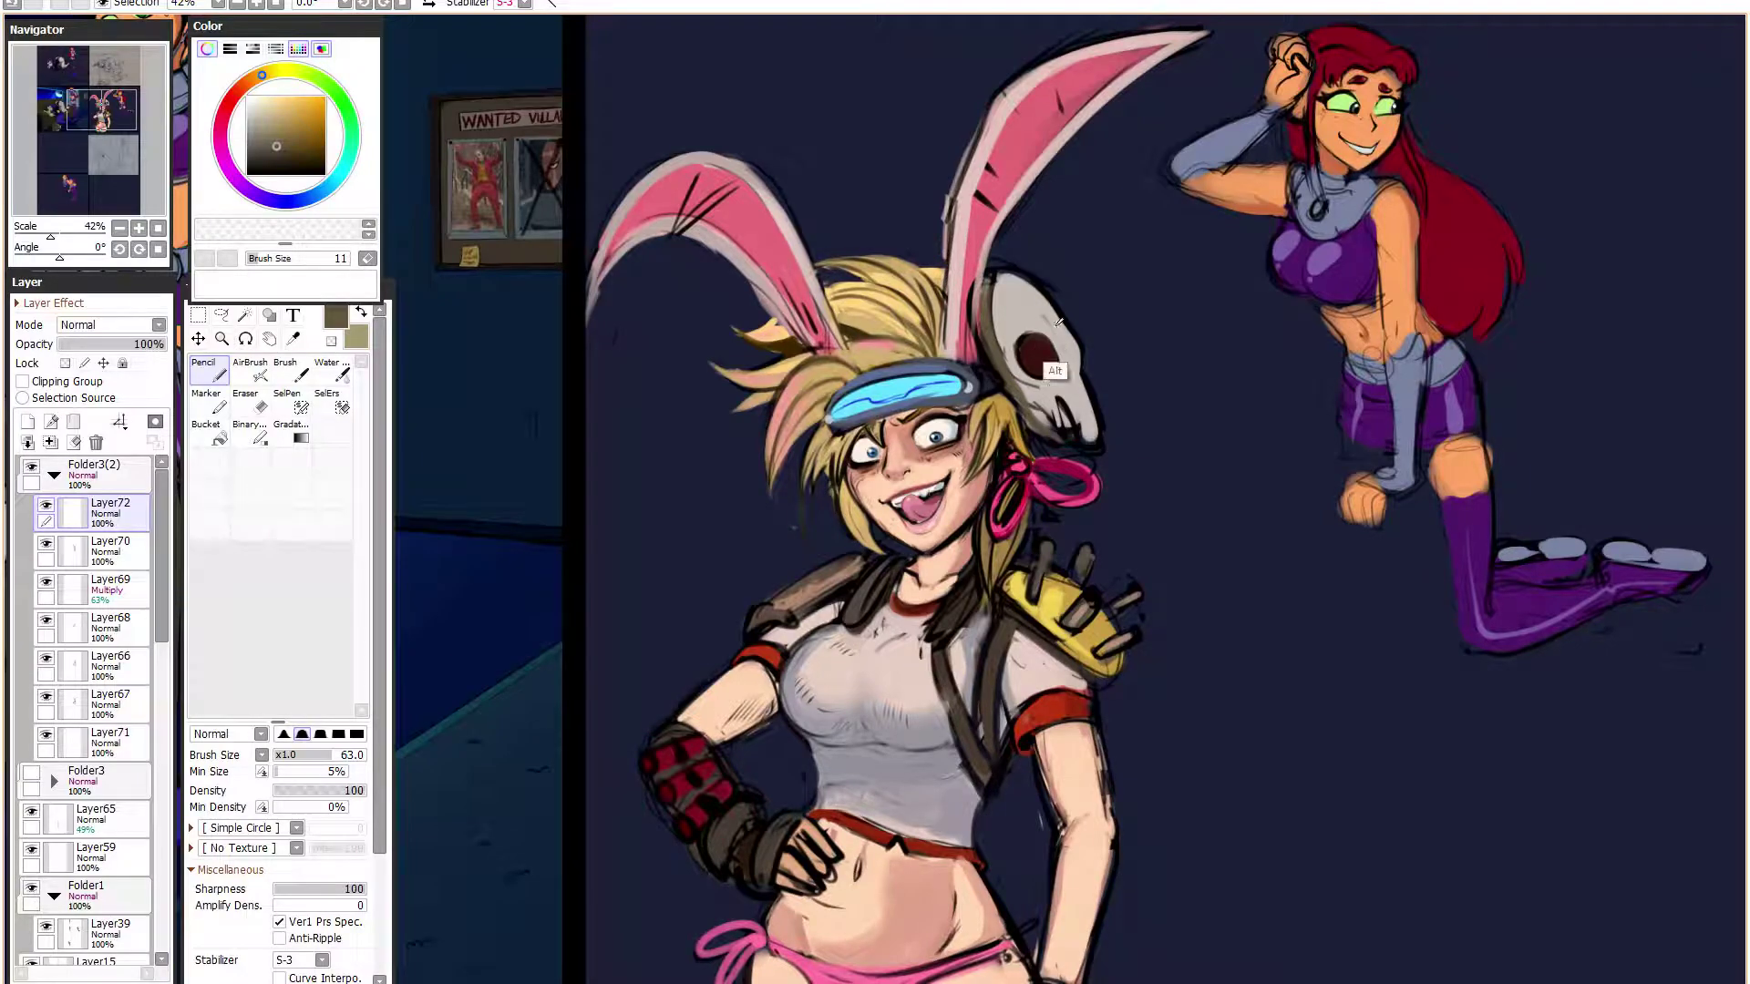
pyautogui.rightClick(1039, 383)
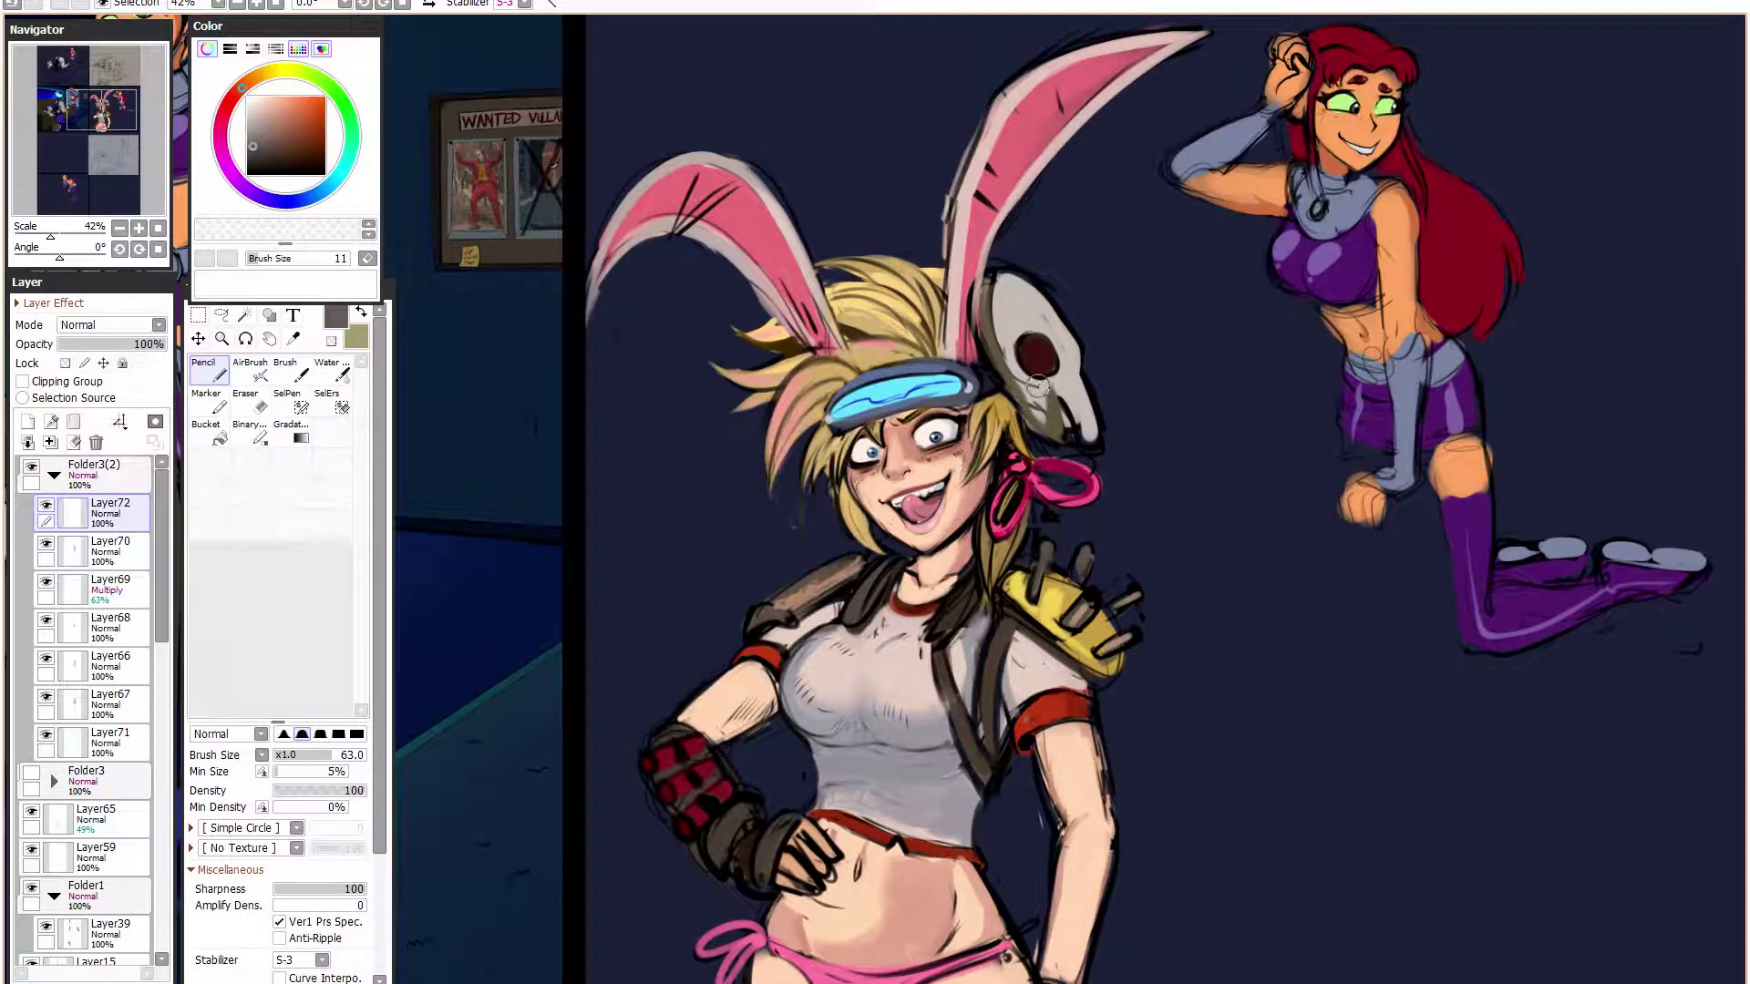
pyautogui.rightClick(1068, 435)
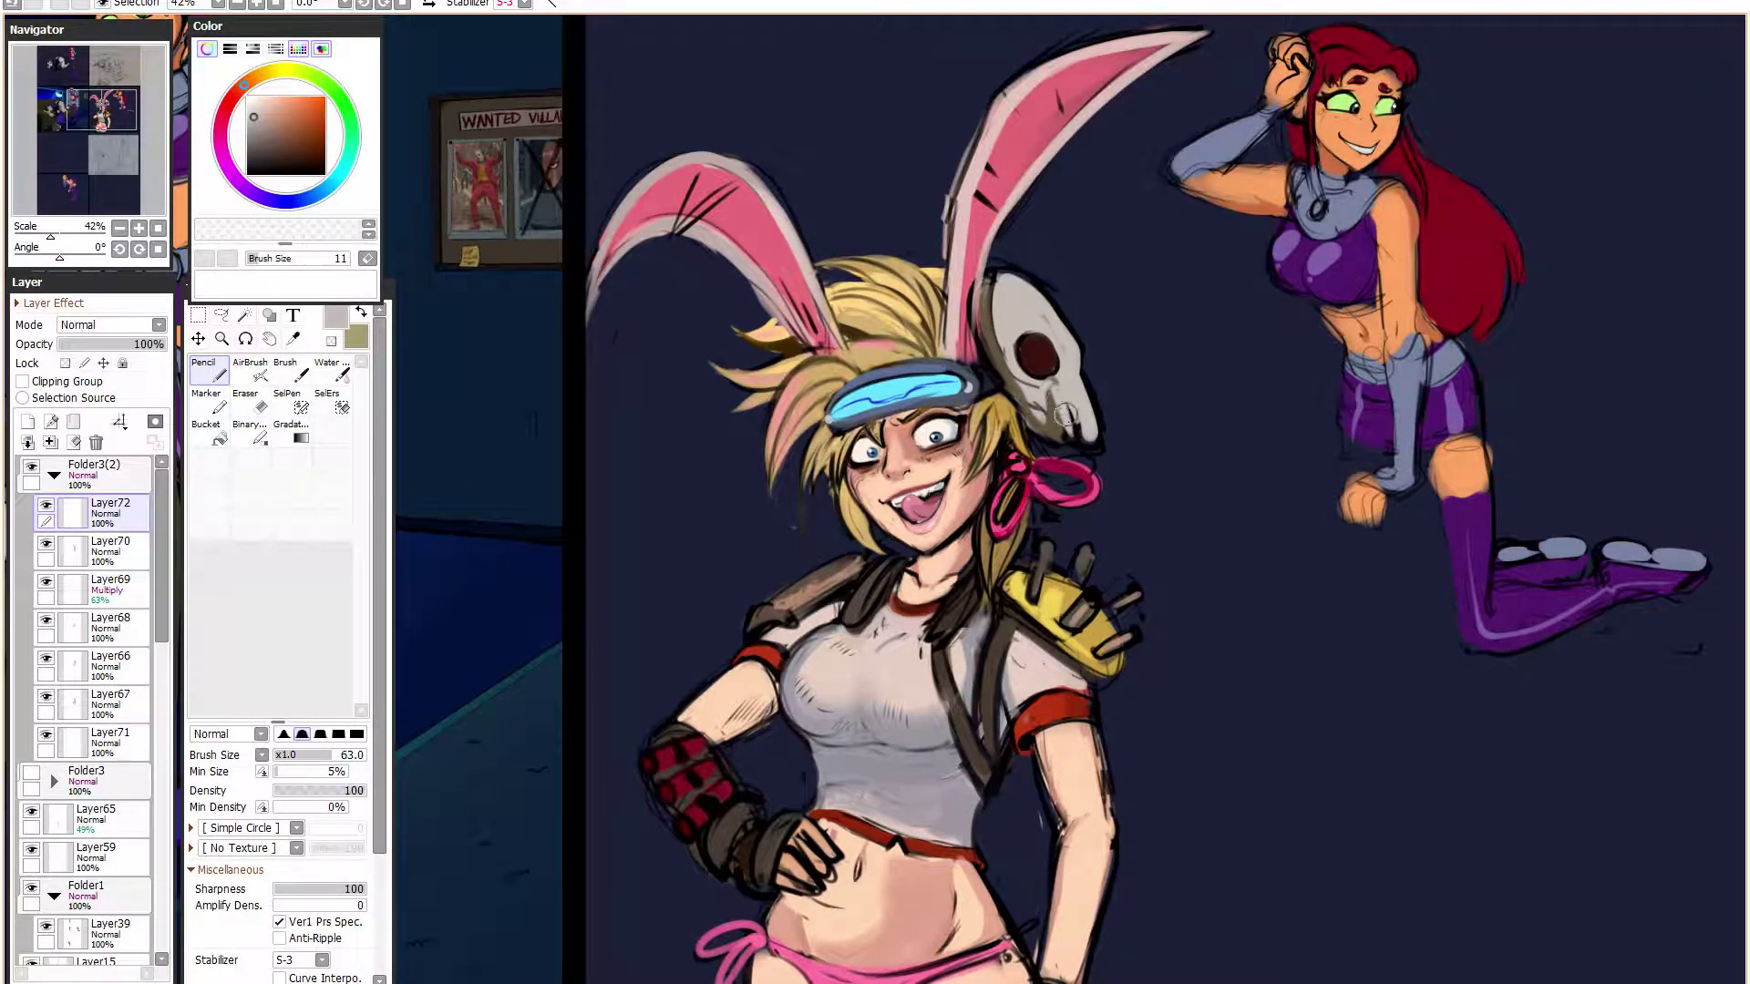
# - Paint grey shading around the skull mask's eye socket, cheek and forehead with sampled colours
pyautogui.keyDown('alt'); pyautogui.click(1062, 376); pyautogui.keyUp('alt')
pyautogui.moveTo(1026, 392); pyautogui.dragTo(1005, 386)
pyautogui.keyDown('alt'); pyautogui.click(1008, 390); pyautogui.keyUp('alt')
pyautogui.keyDown('alt'); pyautogui.click(1014, 336); pyautogui.keyUp('alt')
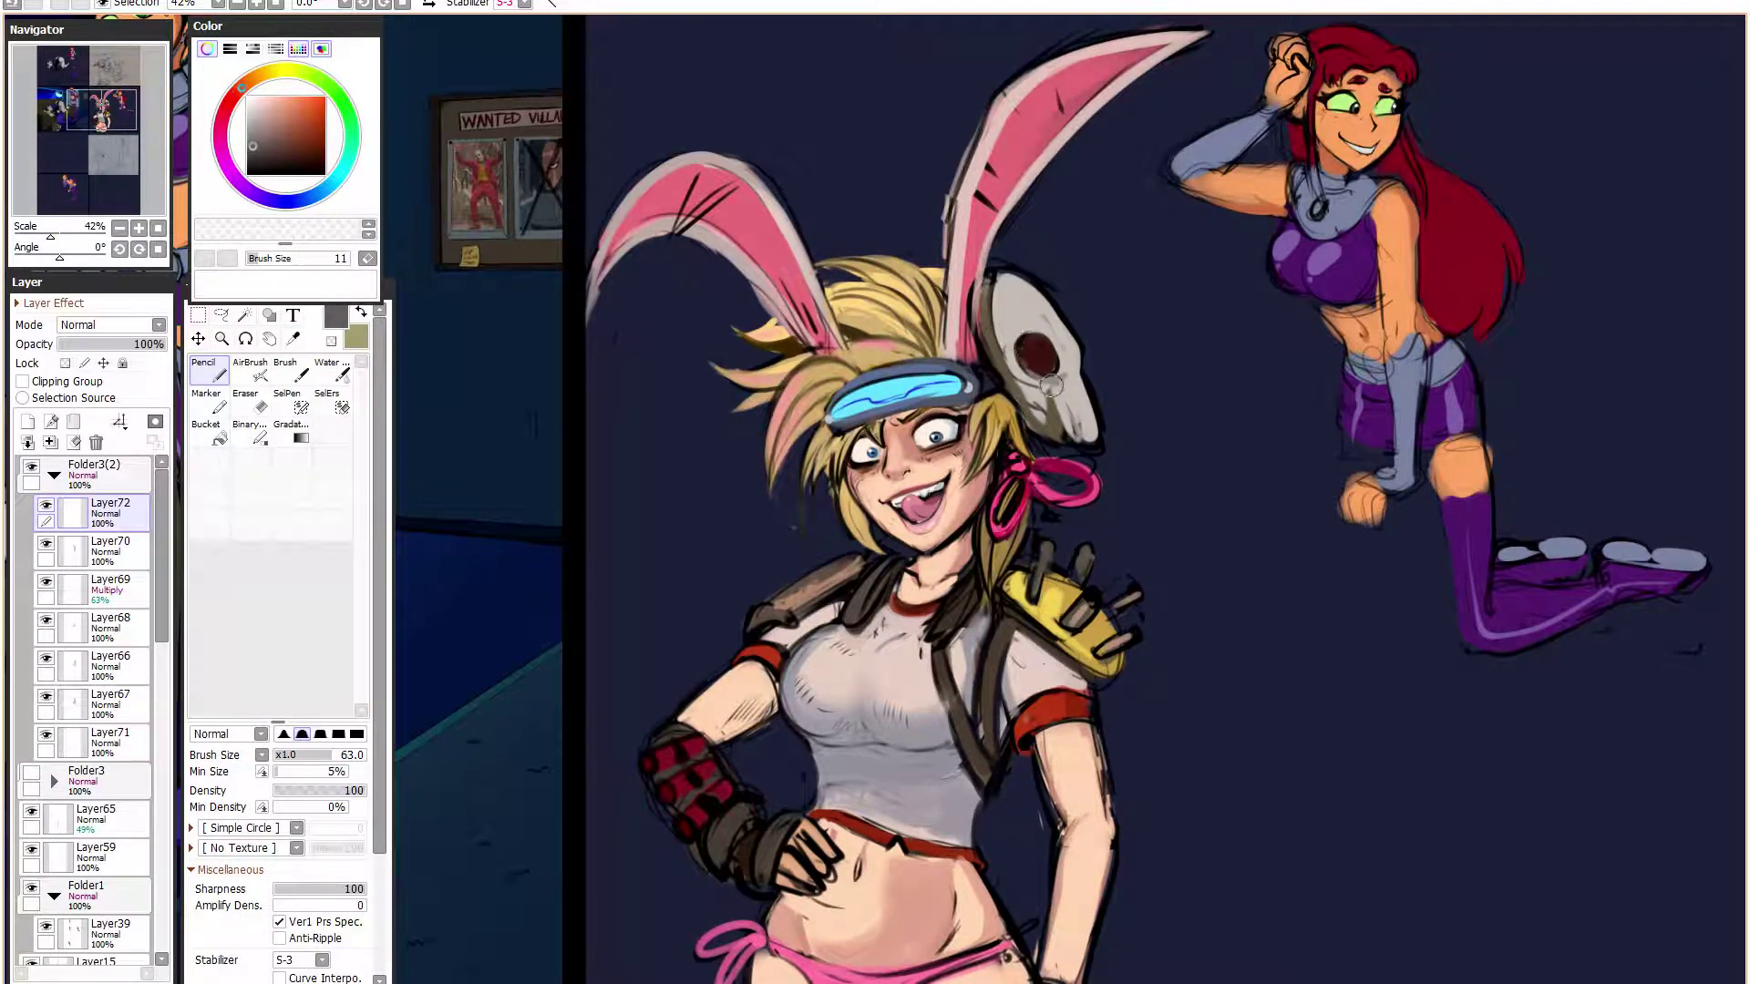
pyautogui.keyDown('alt'); pyautogui.click(1014, 344); pyautogui.keyUp('alt')
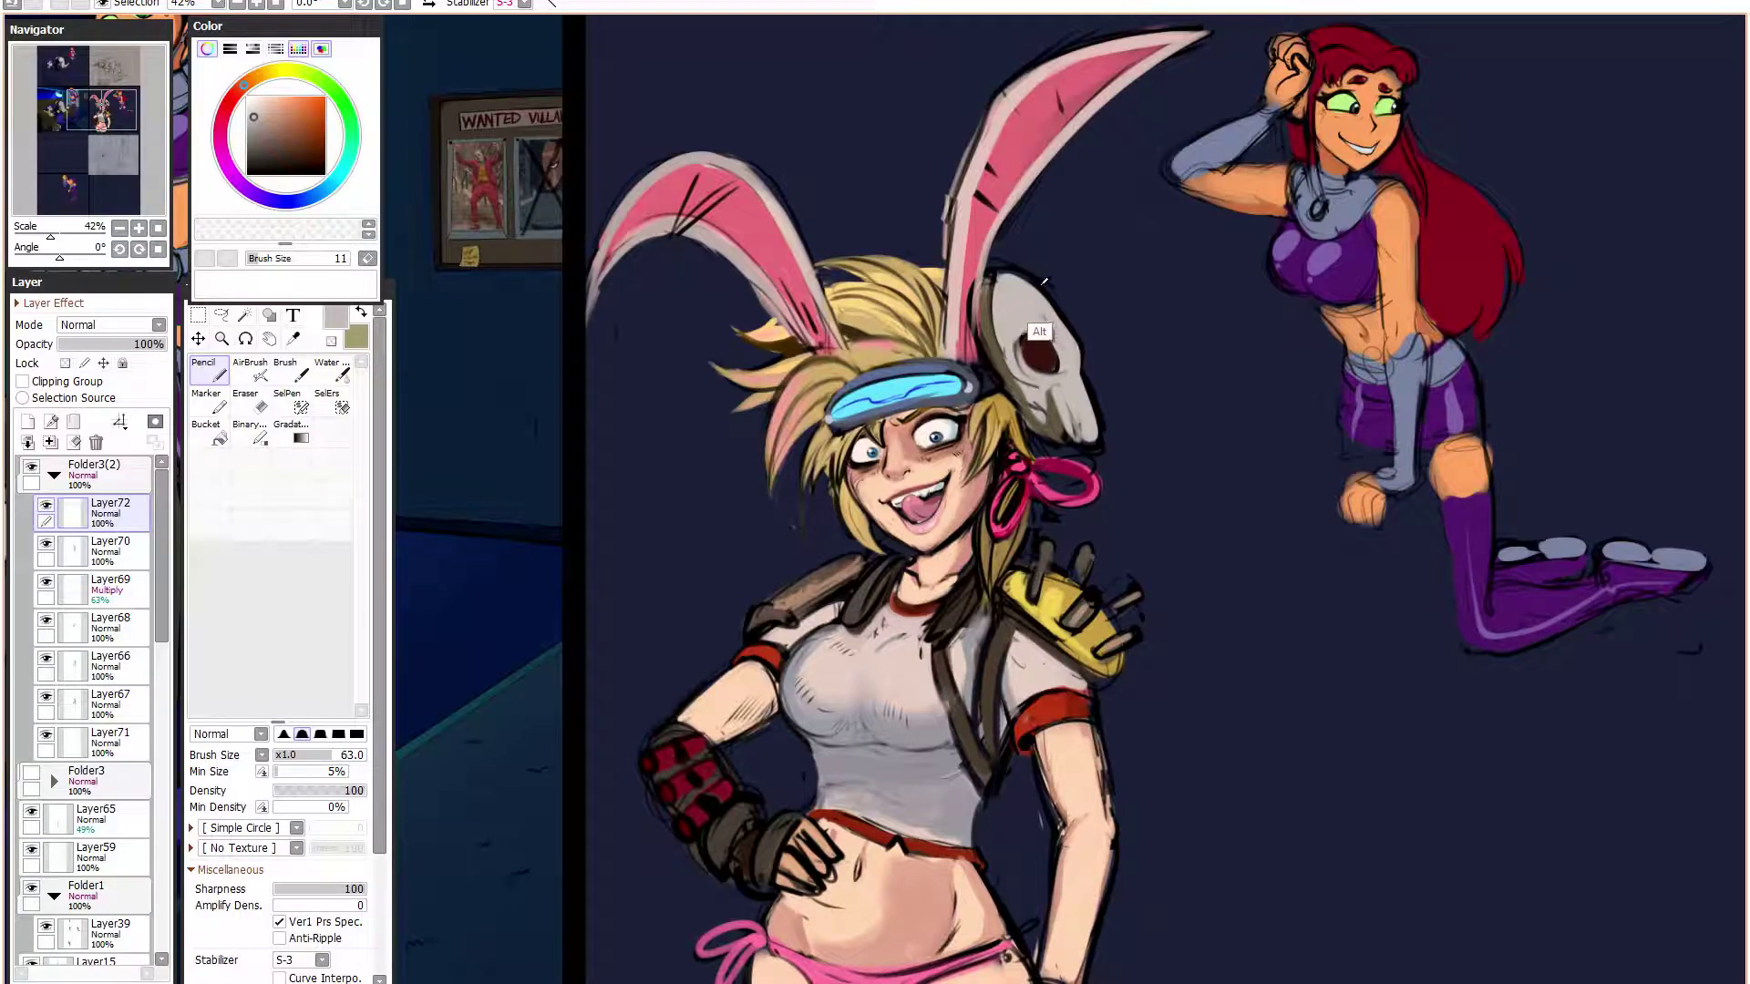
pyautogui.keyDown('alt'); pyautogui.click(1024, 334); pyautogui.keyUp('alt')
pyautogui.scroll(1, 1043, 330)
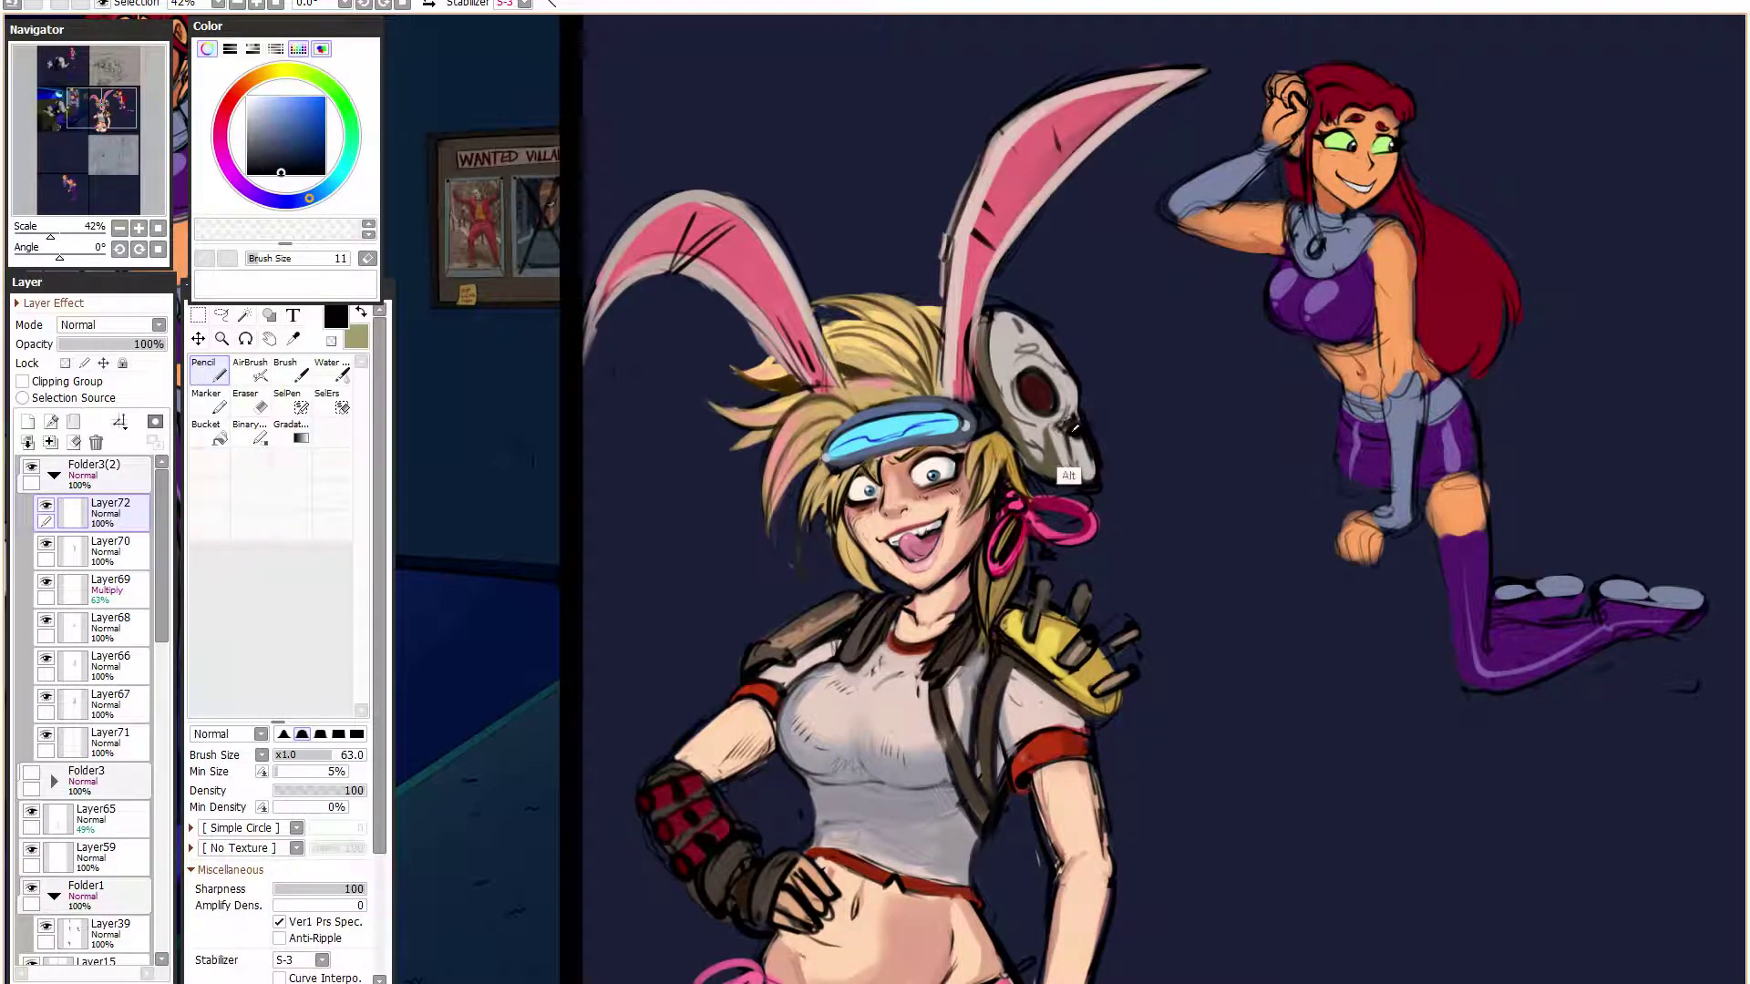
# - Reshape the skull mask's jaw, teeth and outer edge with sampled black, bone and background colours
pyautogui.keyDown('alt'); pyautogui.click(1078, 446); pyautogui.keyUp('alt')
pyautogui.keyDown('alt'); pyautogui.click(1091, 411); pyautogui.keyUp('alt')
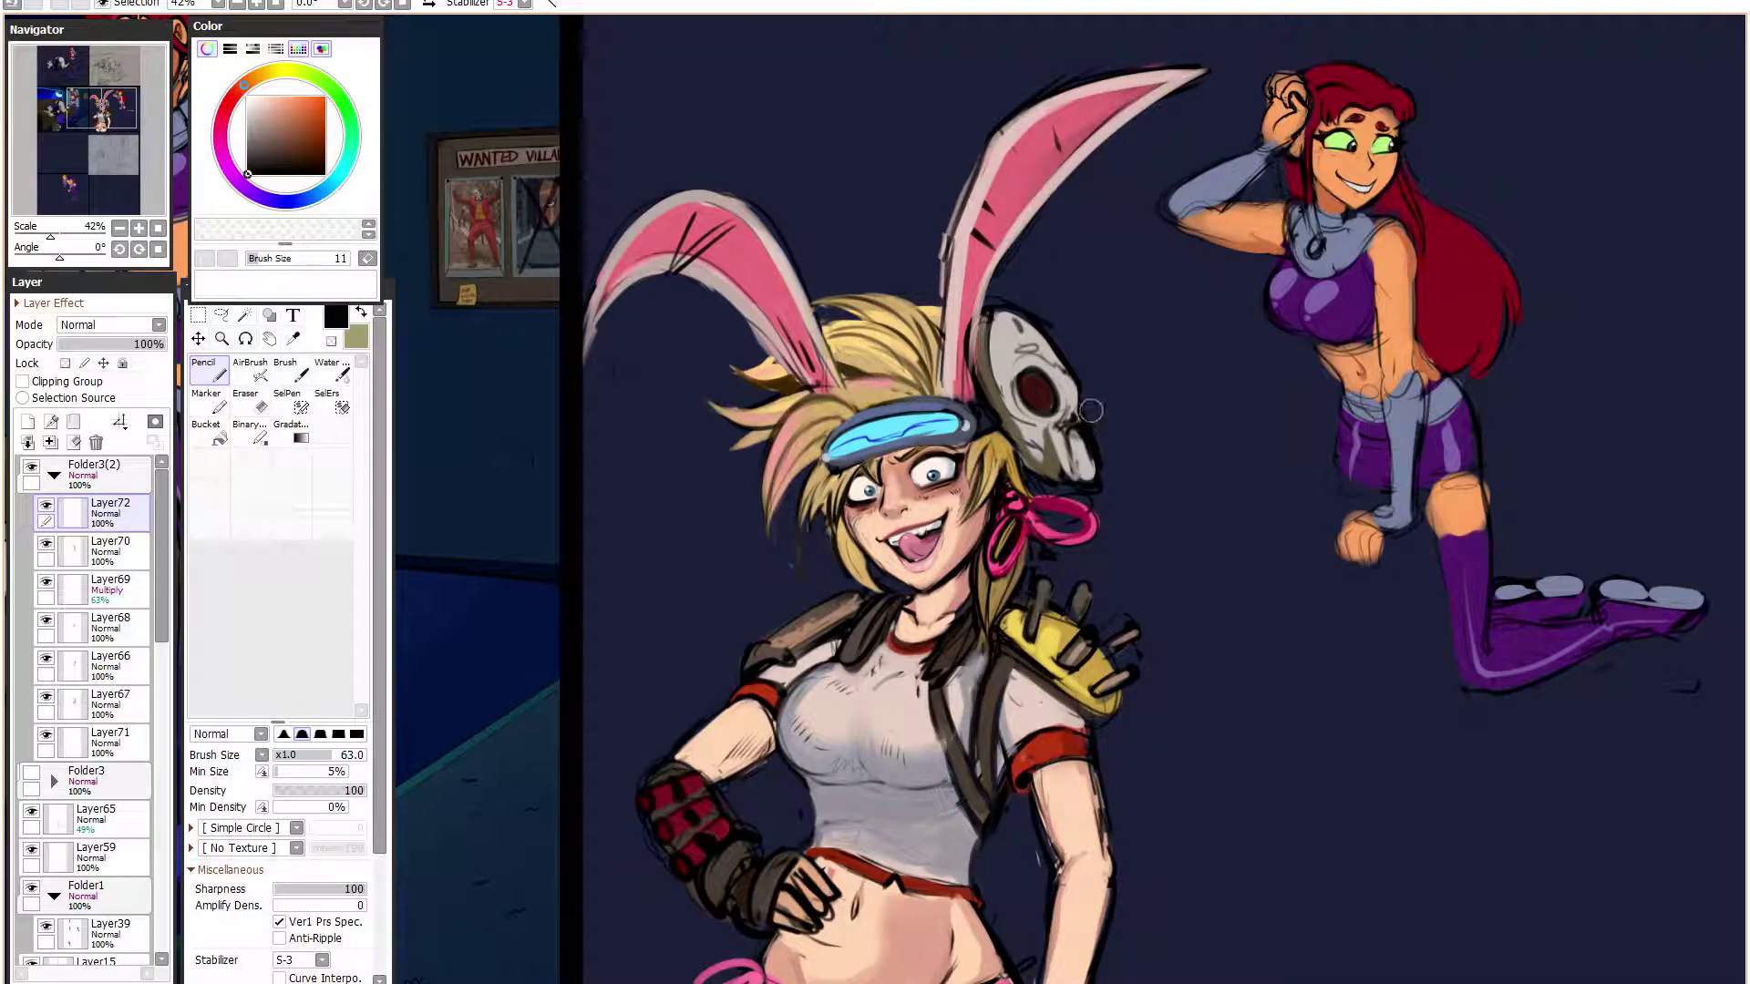
pyautogui.keyDown('alt'); pyautogui.click(1098, 467); pyautogui.keyUp('alt')
pyautogui.keyDown('alt'); pyautogui.click(1077, 422); pyautogui.keyUp('alt')
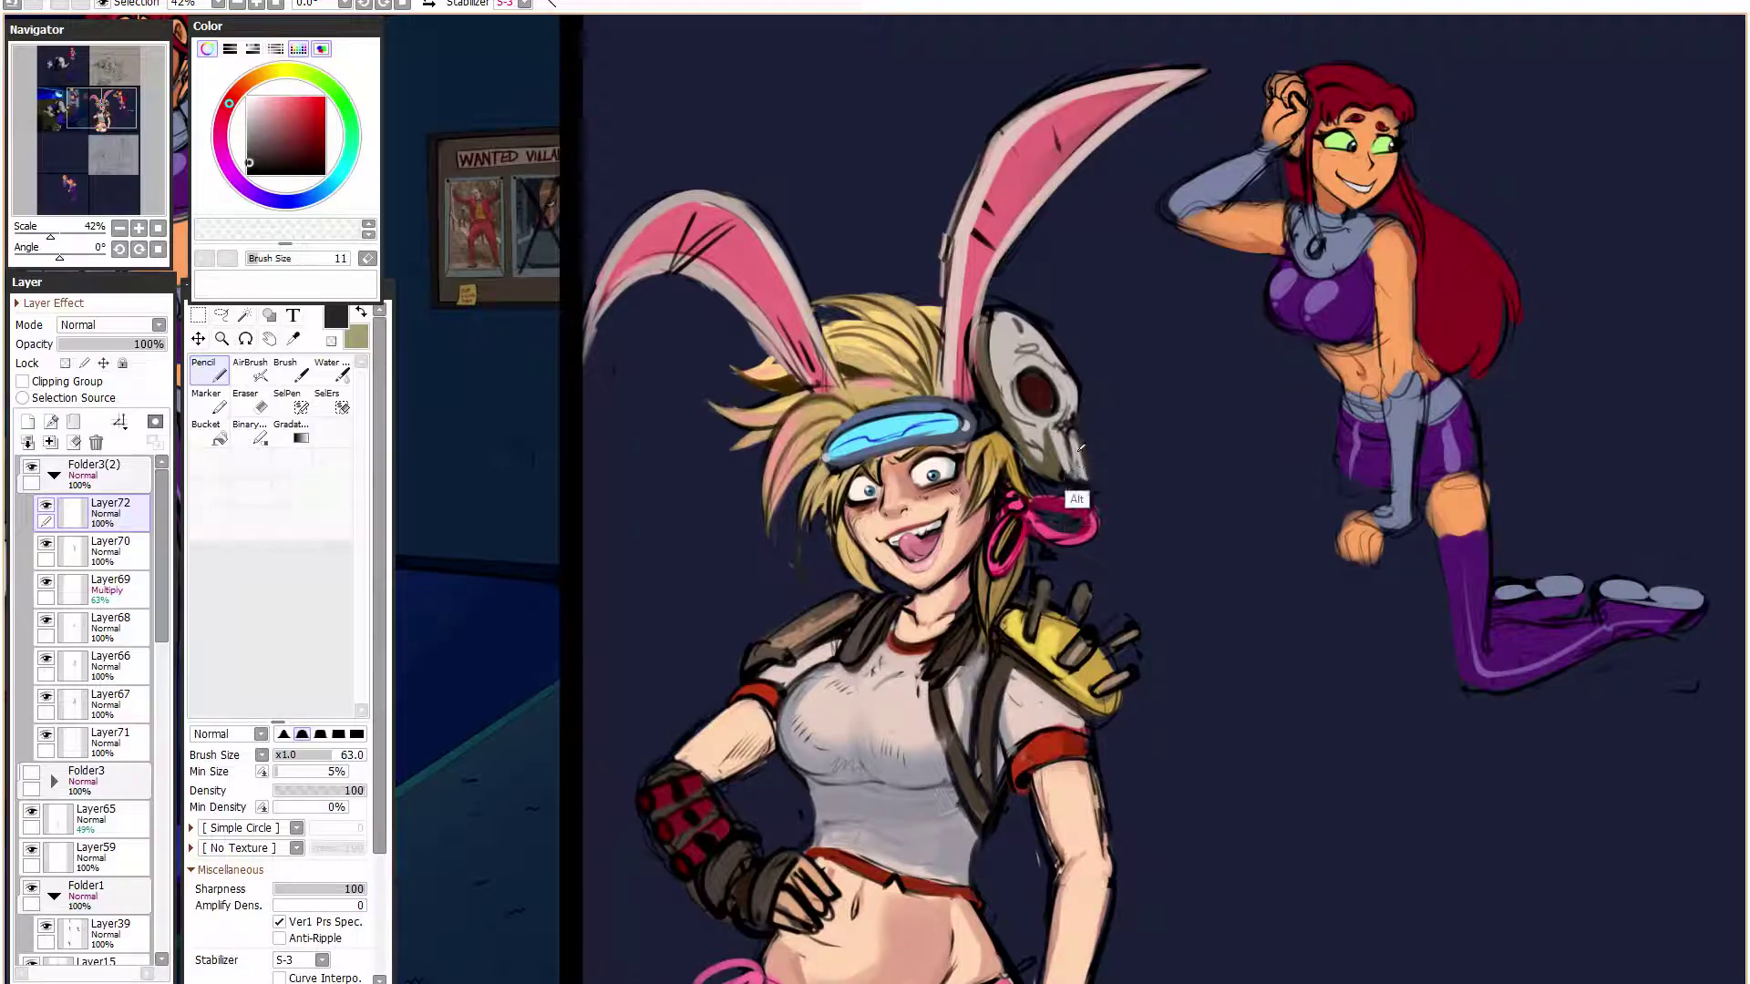
pyautogui.keyDown('alt'); pyautogui.click(1073, 410); pyautogui.keyUp('alt')
pyautogui.keyDown('alt'); pyautogui.click(1080, 365); pyautogui.keyUp('alt')
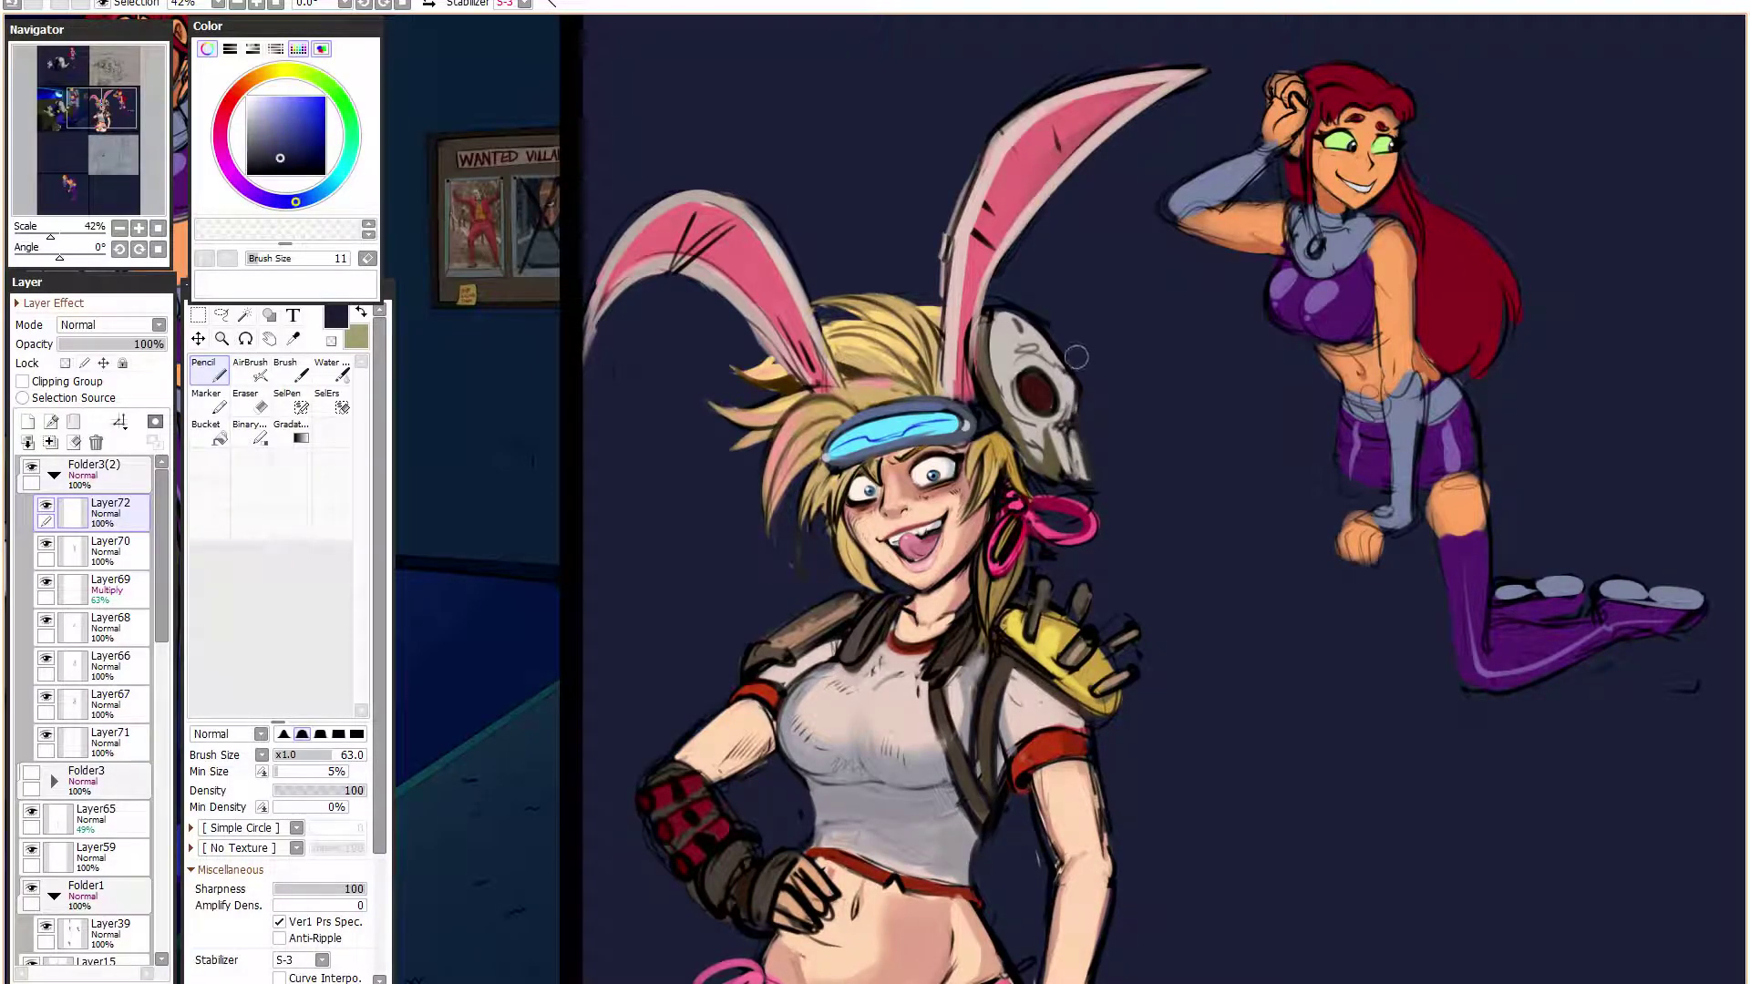
# - Set the brush size to 34 and redraw the skull mask's outline in black
pyautogui.moveTo(269, 162); pyautogui.dragTo(215, 310)
pyautogui.moveTo(328, 754); pyautogui.dragTo(305, 755)
pyautogui.moveTo(1099, 395)
pyautogui.mouseDown()
pyautogui.moveTo(1242, 399)
pyautogui.moveTo(1224, 475)
pyautogui.moveTo(1185, 481)
pyautogui.mouseUp()
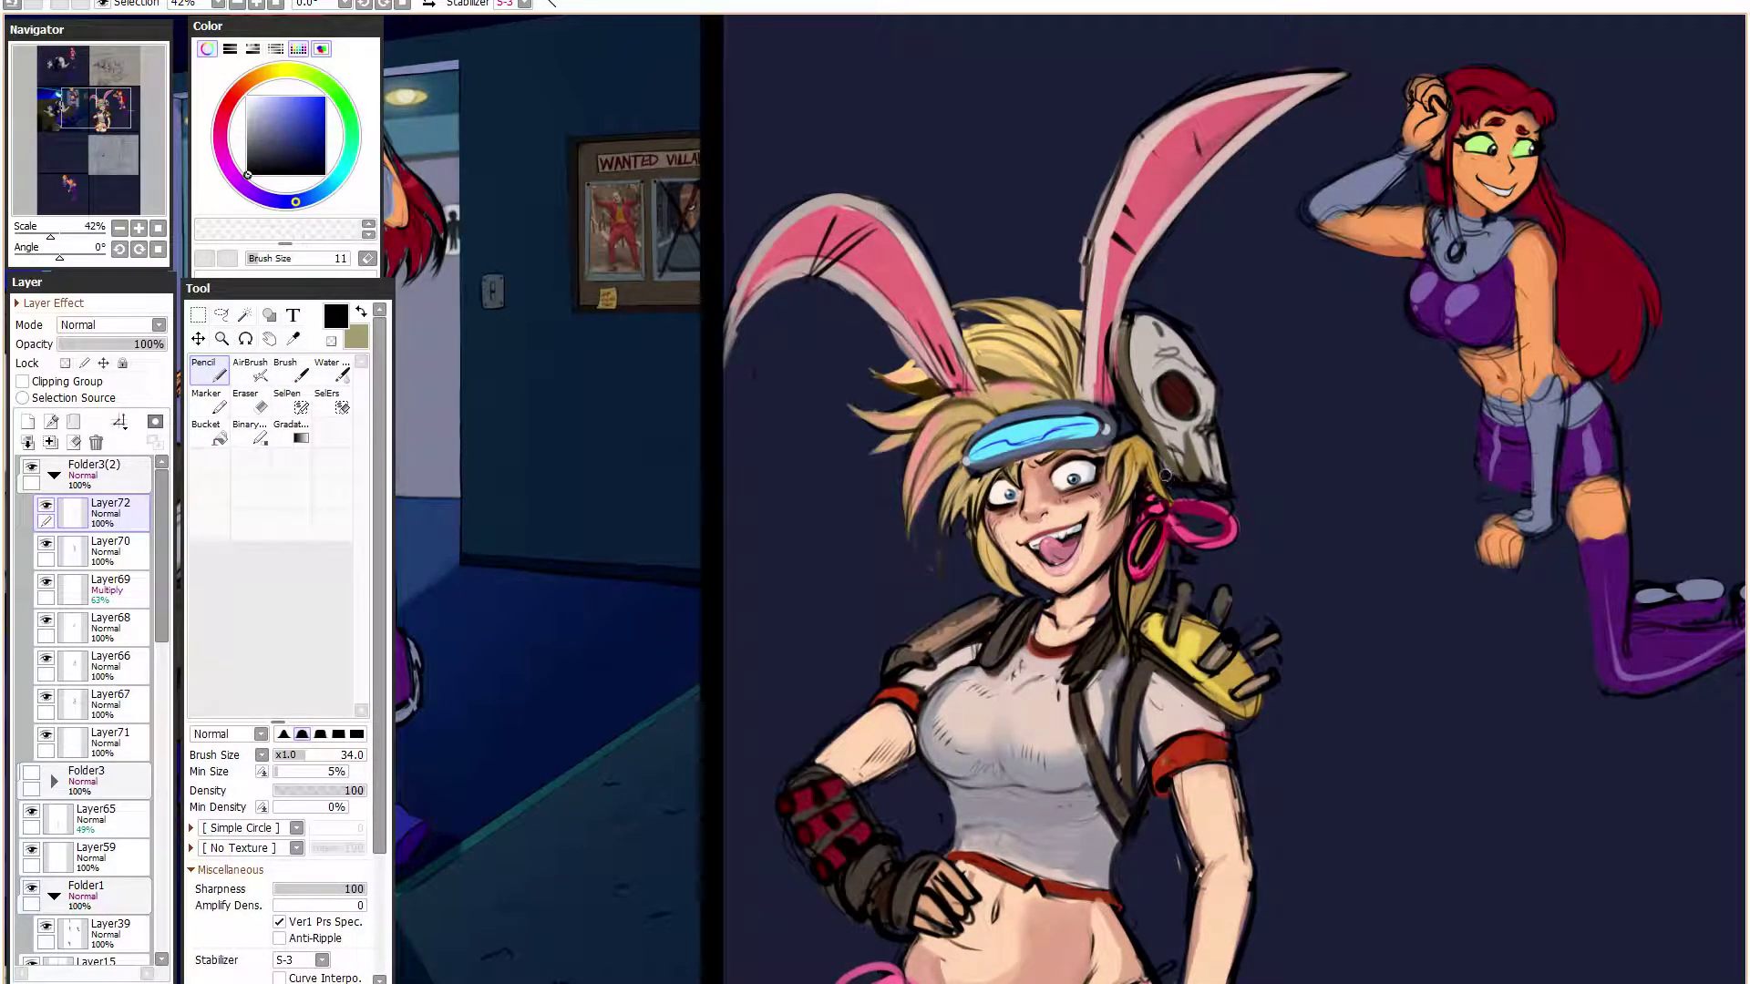
pyautogui.moveTo(1148, 407)
pyautogui.mouseDown()
pyautogui.moveTo(1135, 319)
pyautogui.moveTo(1179, 329)
pyautogui.mouseUp()
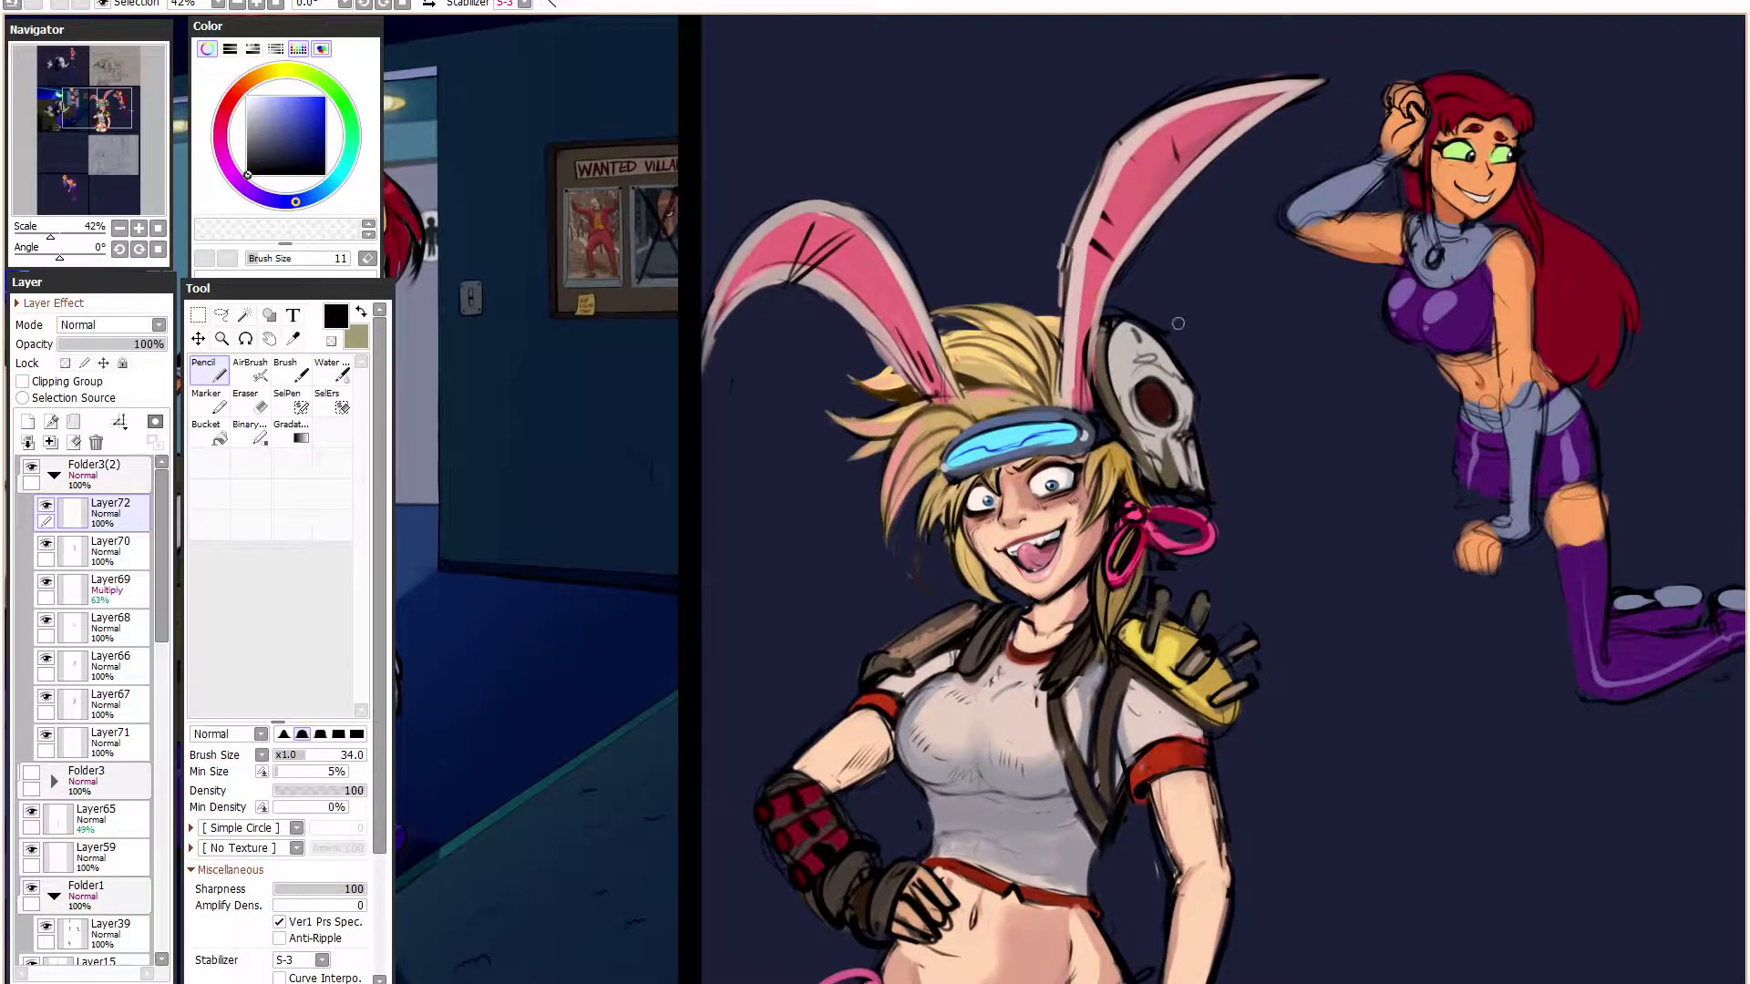
# - Set the brush size to 44 and paint a cyan glowing pupil inside the skull mask's eye socket
pyautogui.click(338, 176)
pyautogui.click(308, 116)
pyautogui.click(312, 755)
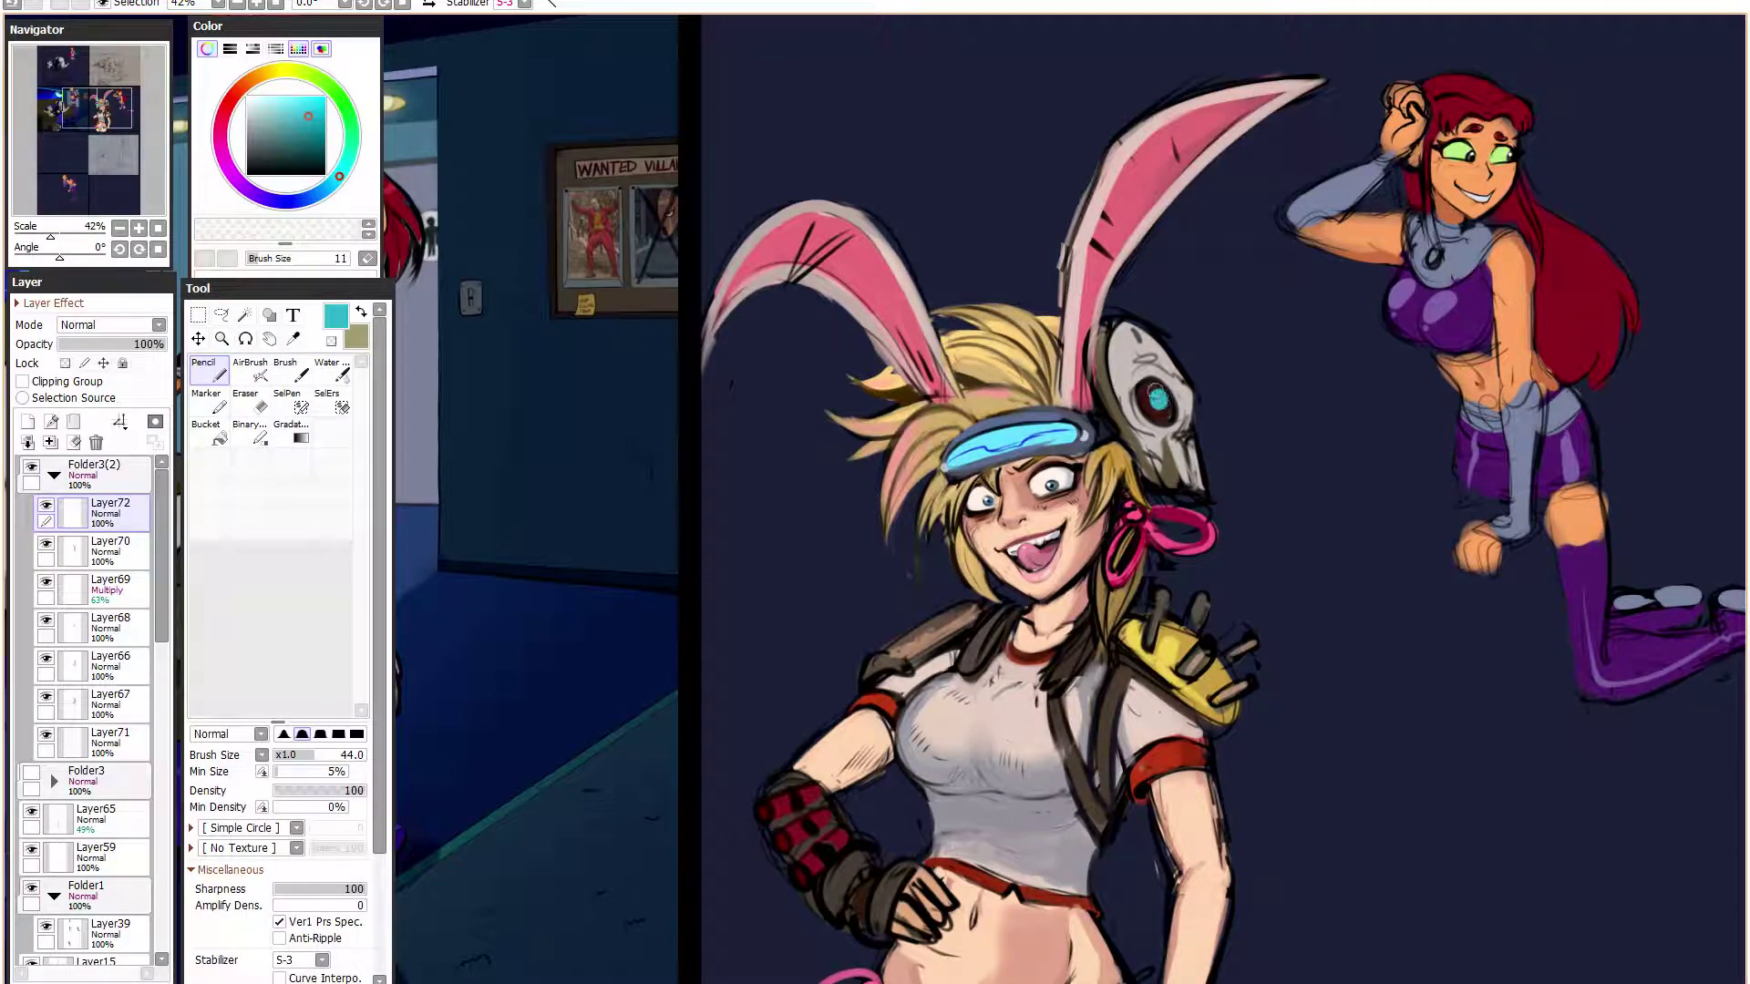
pyautogui.moveTo(1159, 398); pyautogui.dragTo(1170, 387)
pyautogui.scroll(-2, 1171, 386)
pyautogui.moveTo(1127, 648); pyautogui.dragTo(1145, 604)
pyautogui.scroll(2, 1134, 674)
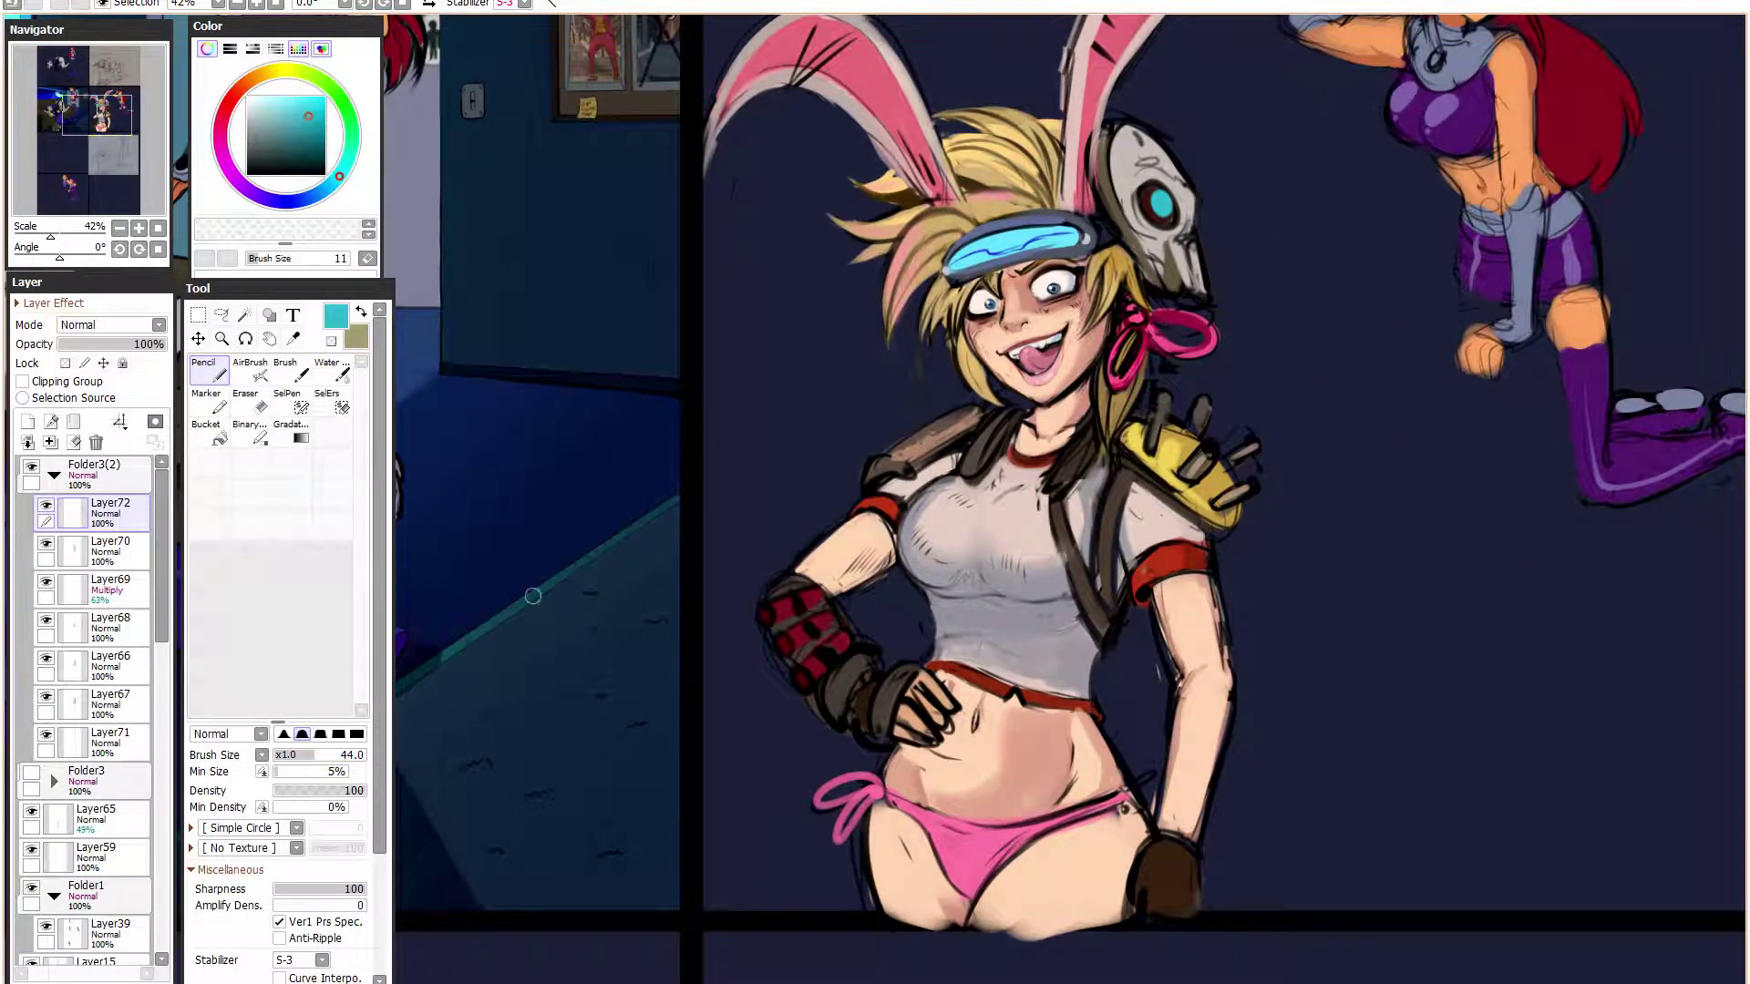
# - Repaint the harness strap over the front of the shirt in brown and outline it in black
pyautogui.rightClick(1104, 554)
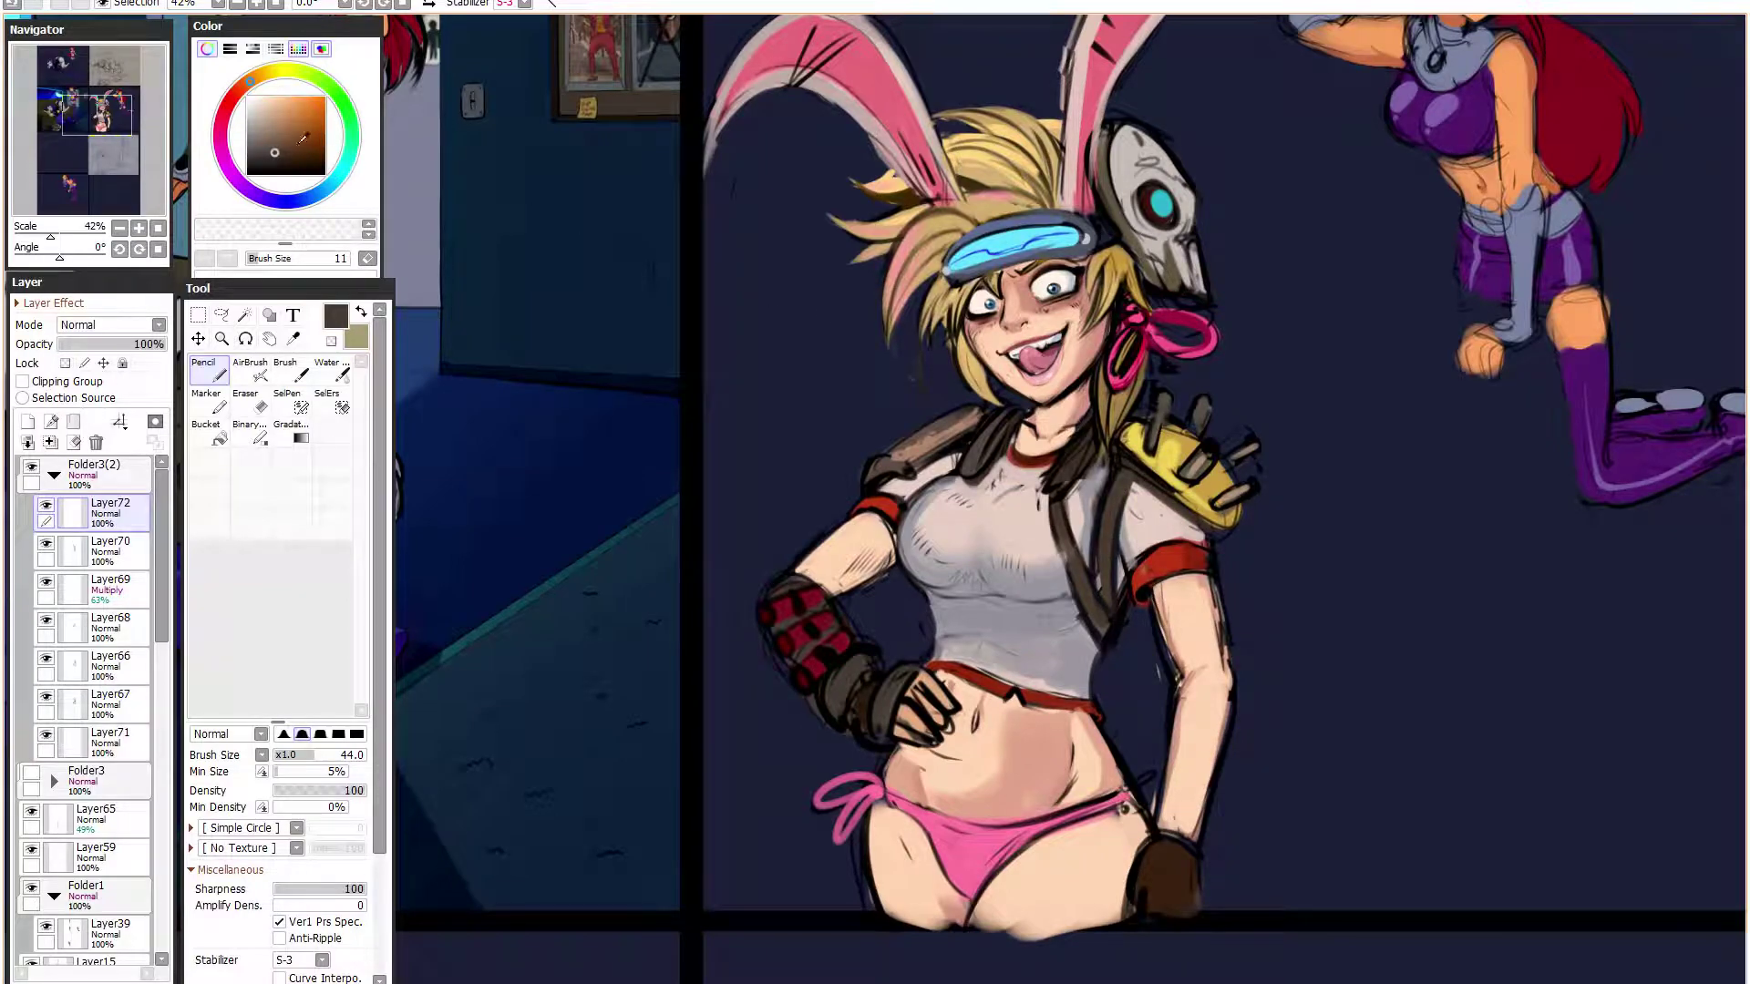
pyautogui.click(290, 140)
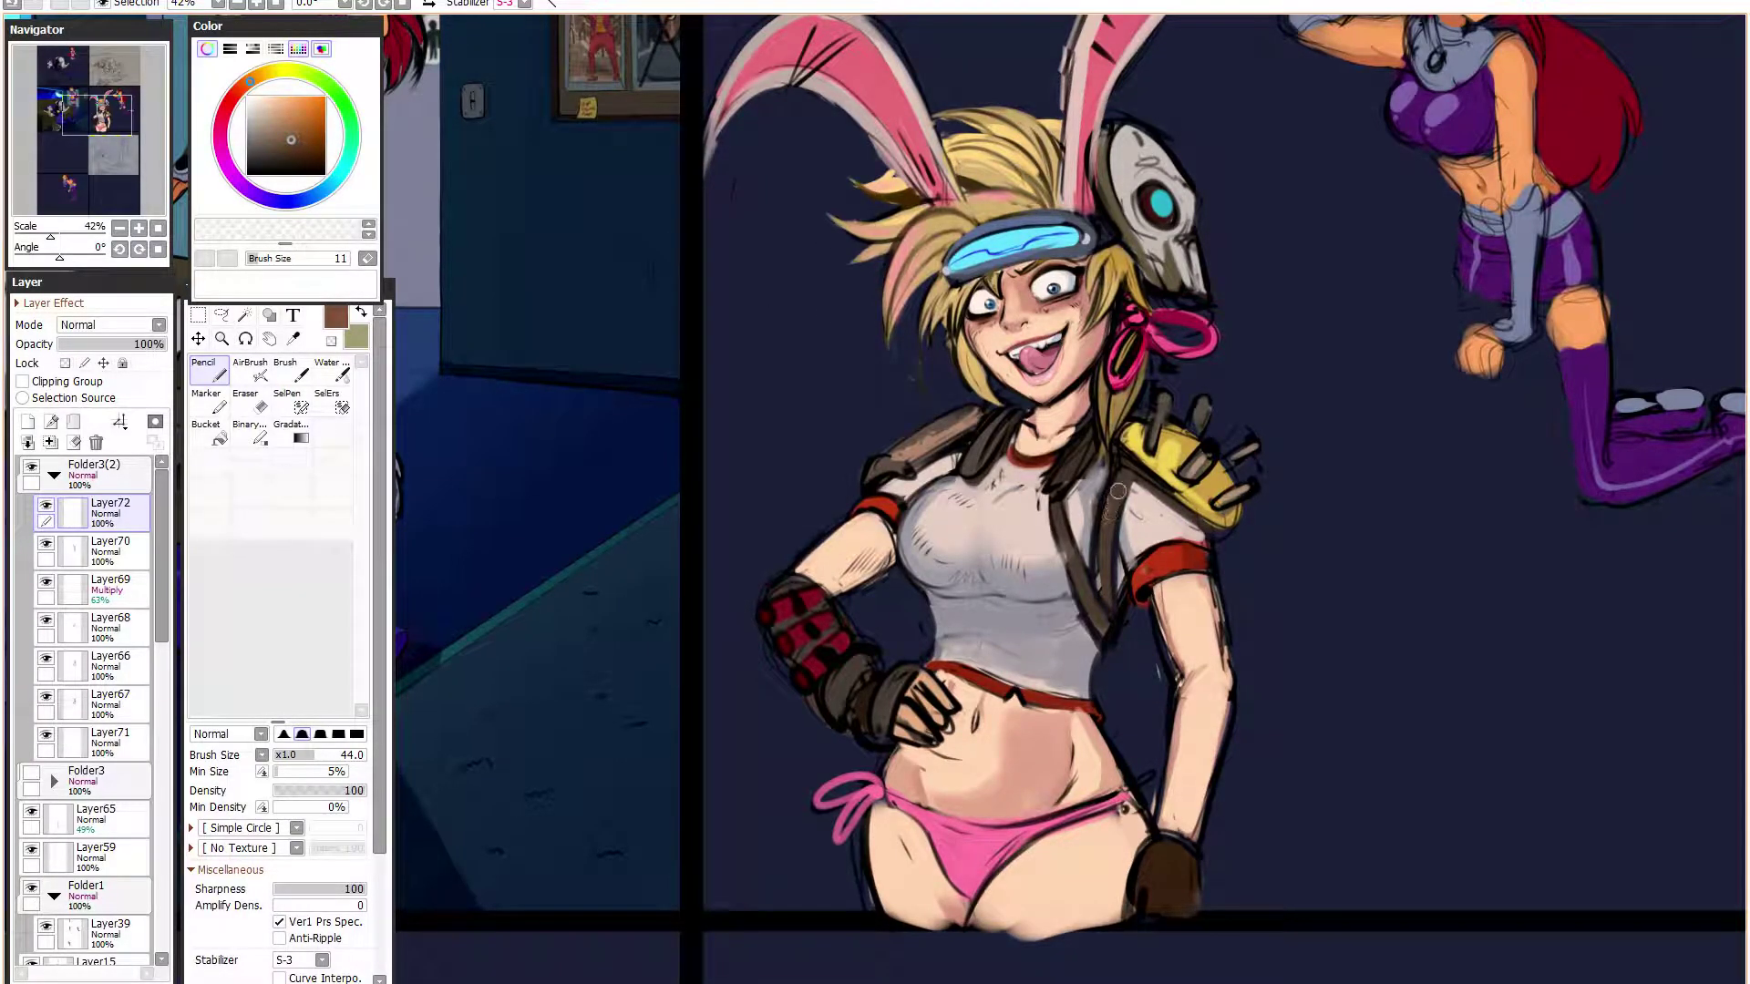
pyautogui.moveTo(1055, 536)
pyautogui.mouseDown()
pyautogui.moveTo(1070, 586)
pyautogui.moveTo(1045, 546)
pyautogui.mouseUp()
pyautogui.moveTo(264, 162); pyautogui.dragTo(243, 292)
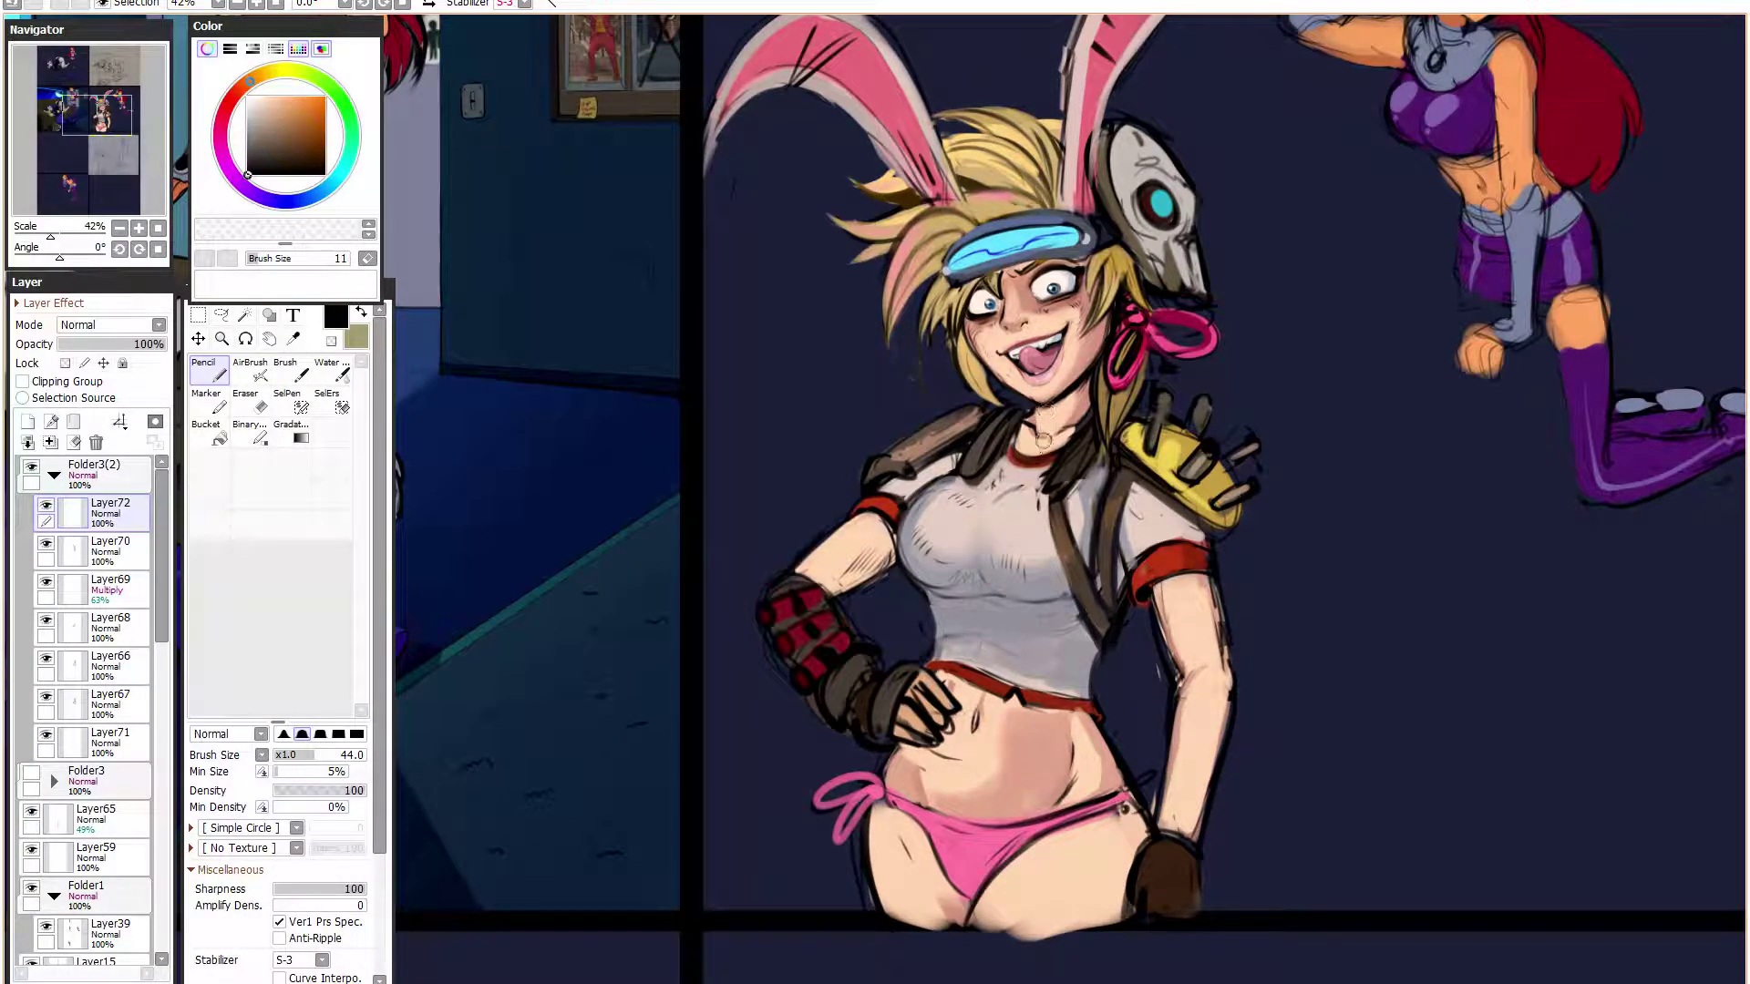
pyautogui.moveTo(1055, 533)
pyautogui.mouseDown()
pyautogui.moveTo(1083, 619)
pyautogui.moveTo(1088, 572)
pyautogui.mouseUp()
pyautogui.moveTo(1074, 544); pyautogui.dragTo(1086, 584)
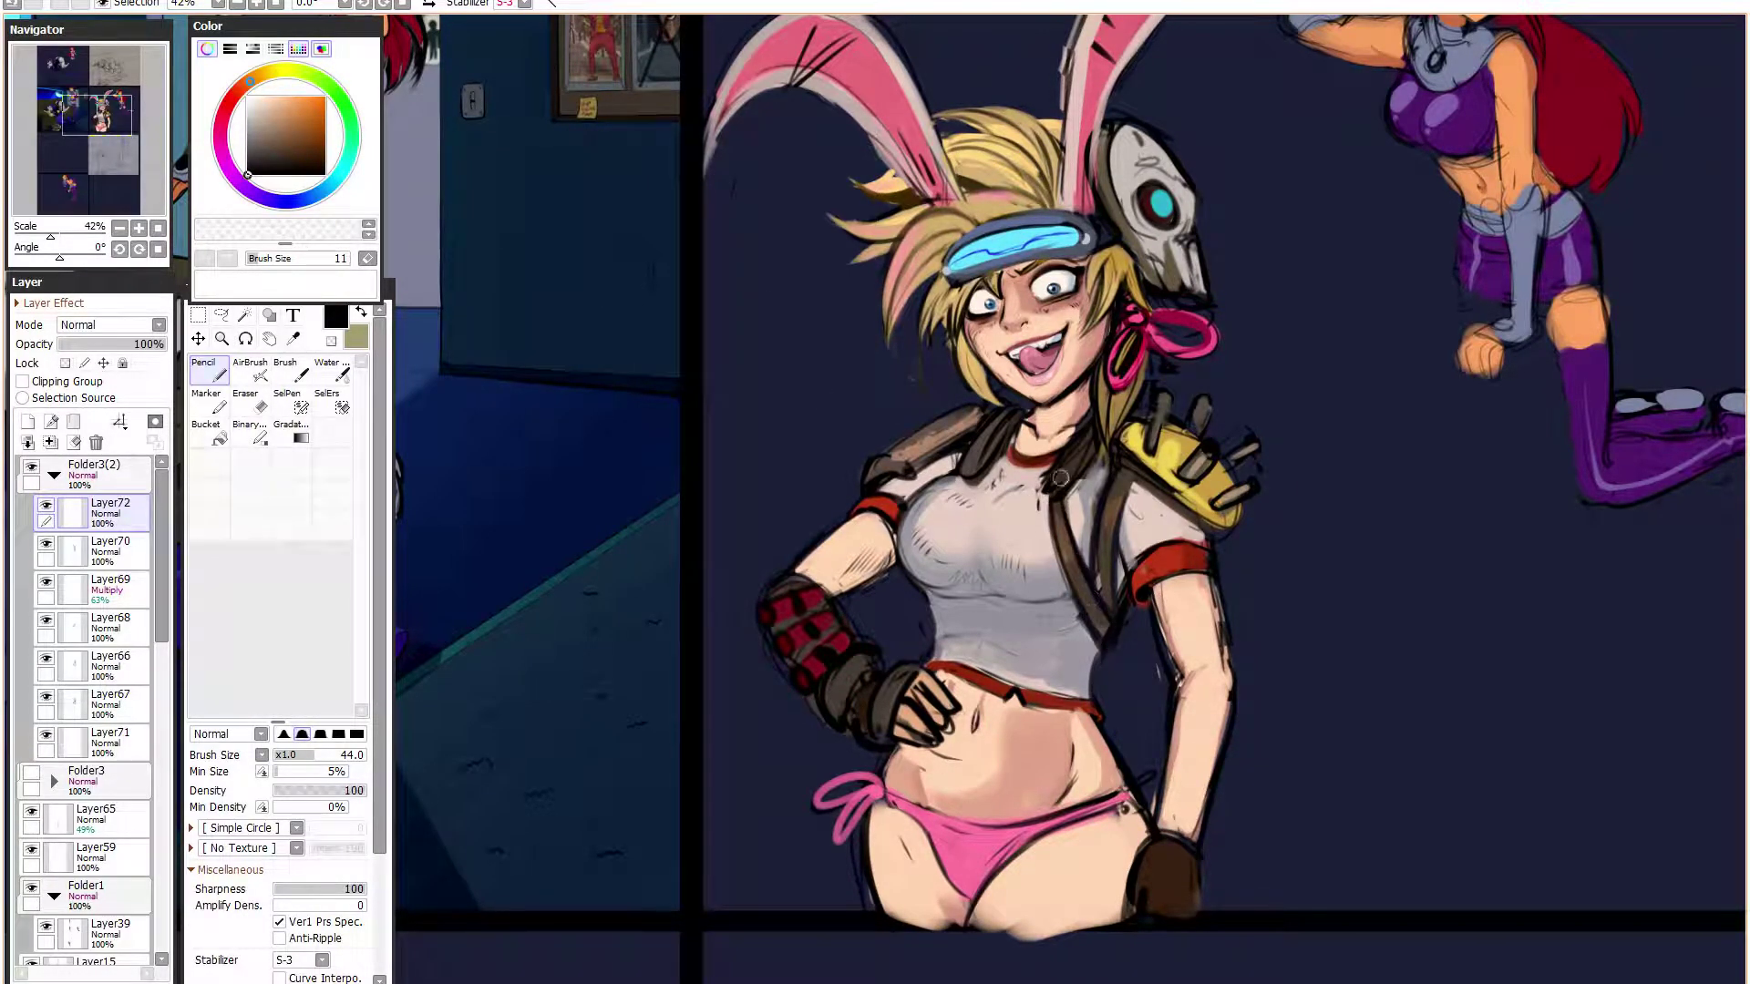
pyautogui.keyDown('alt'); pyautogui.click(1069, 518); pyautogui.keyUp('alt')
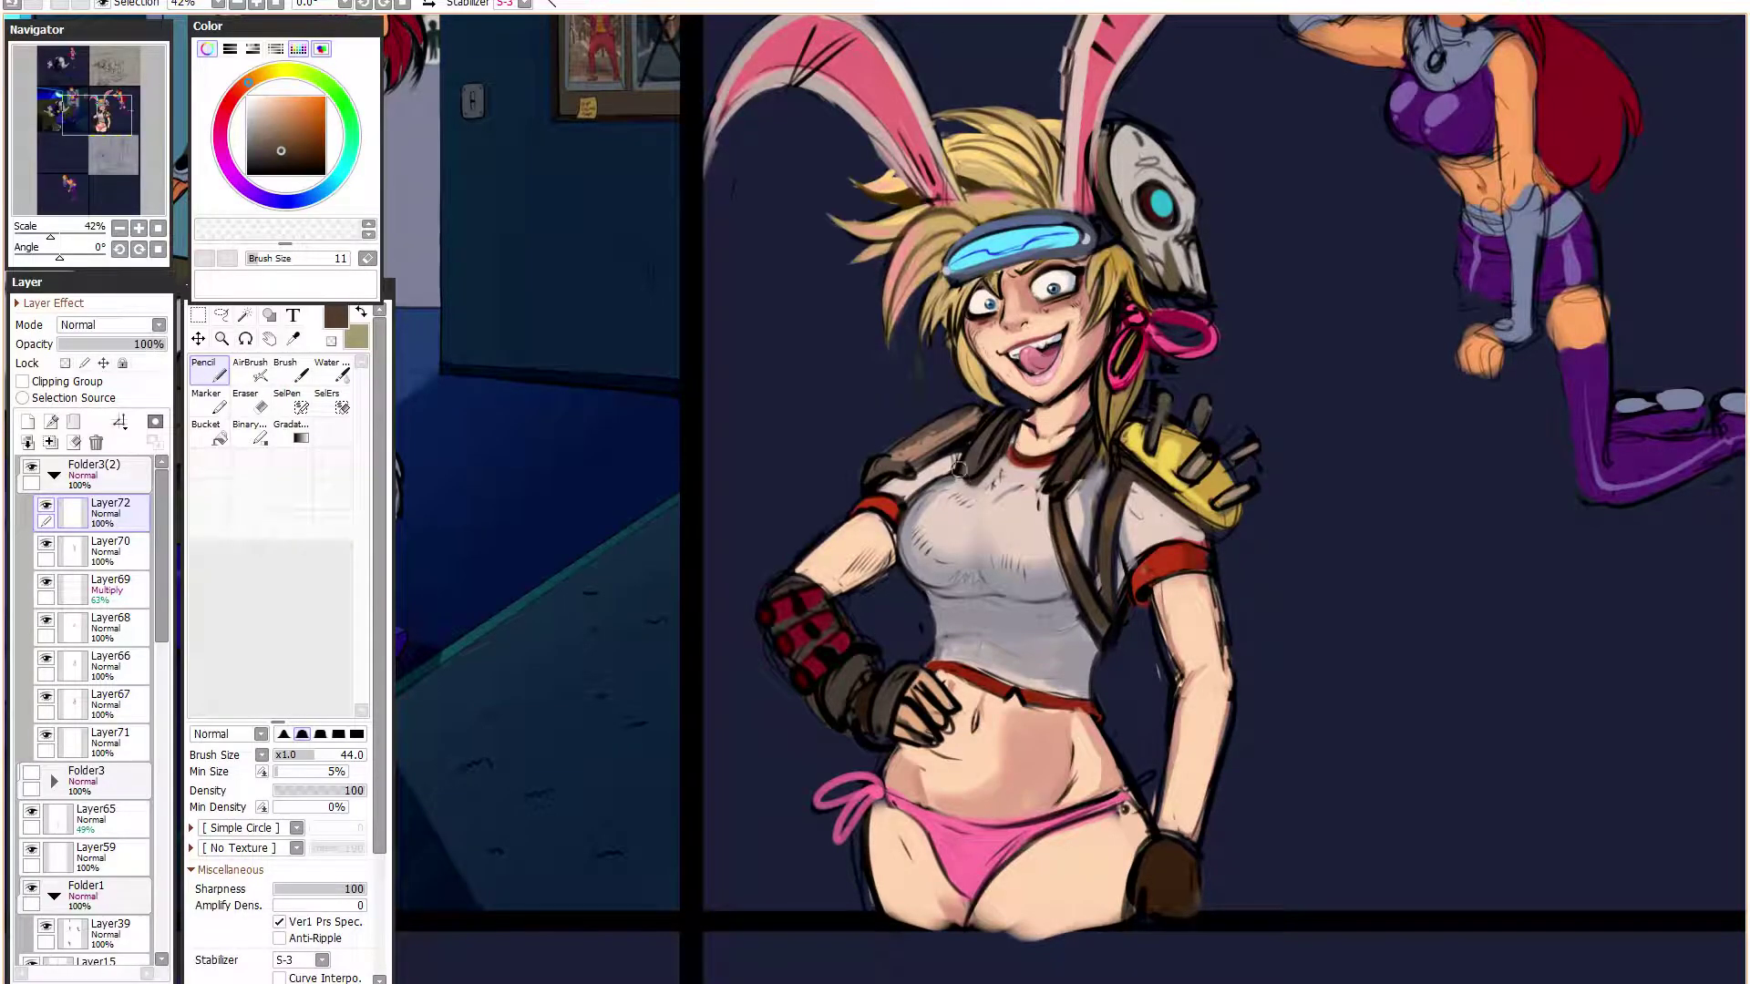
# - Add lighter and darker brown tones to the shoulder and chest straps with sampled colours
pyautogui.keyDown('alt'); pyautogui.click(984, 428); pyautogui.keyUp('alt')
pyautogui.moveTo(1112, 406); pyautogui.dragTo(1204, 379)
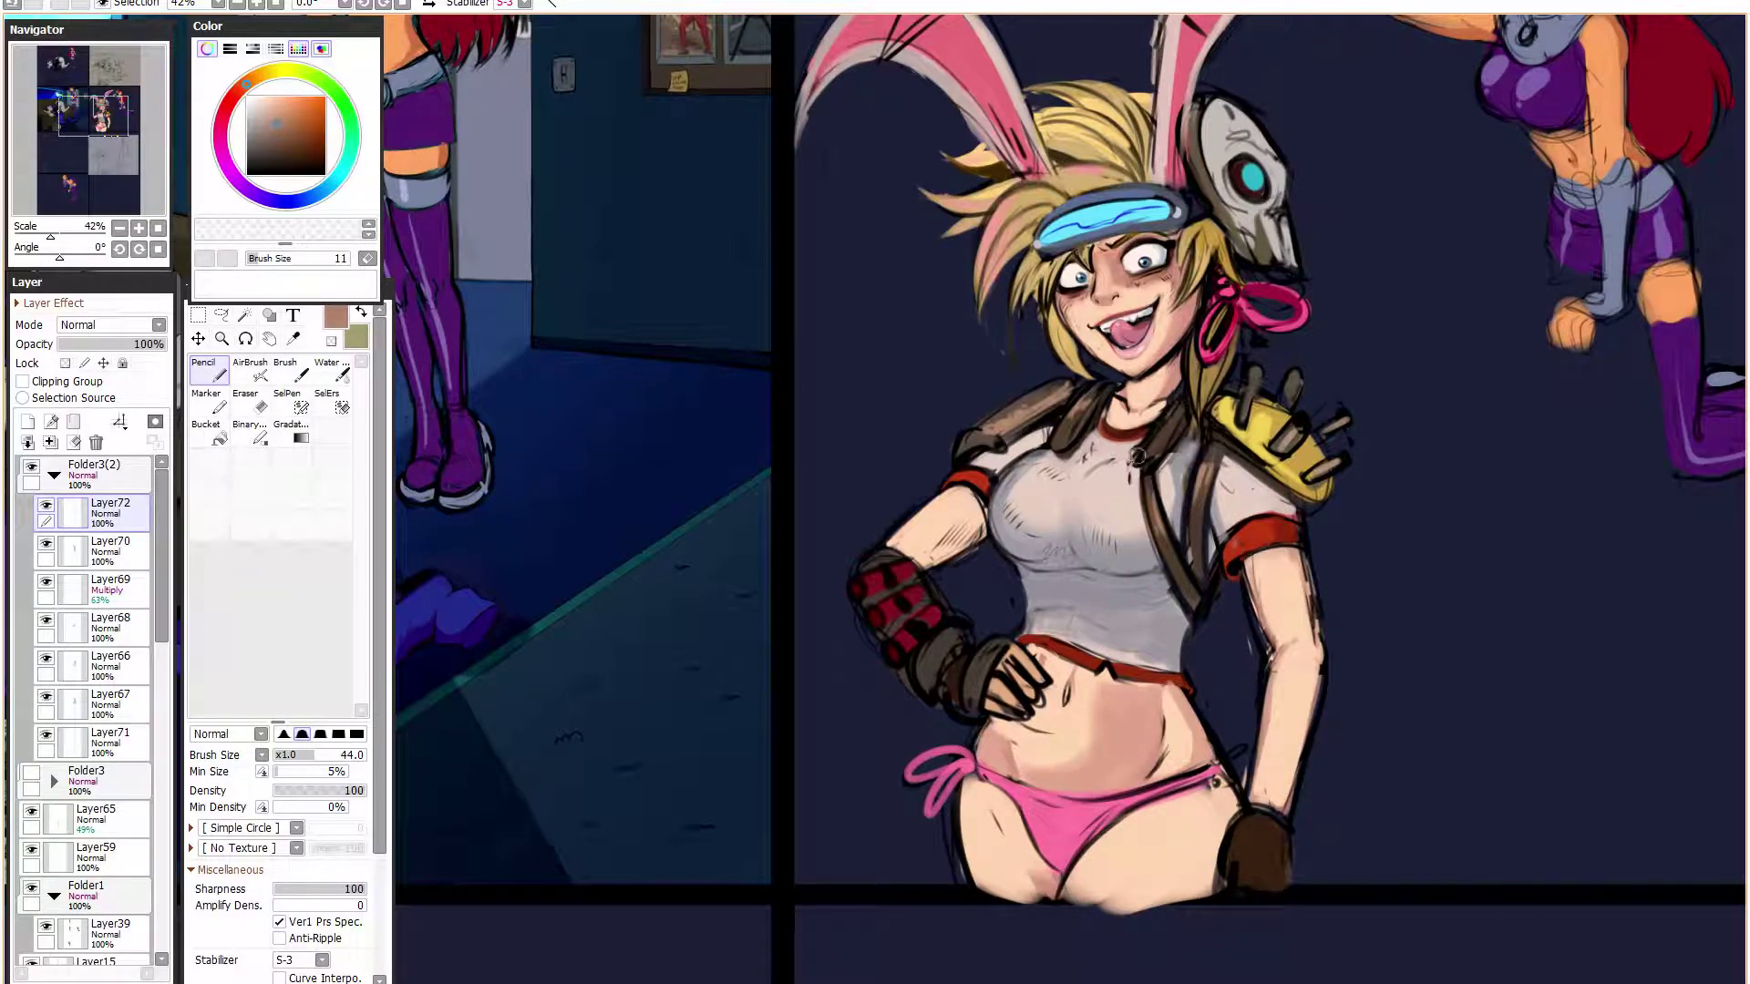
pyautogui.moveTo(1176, 401); pyautogui.dragTo(1198, 398)
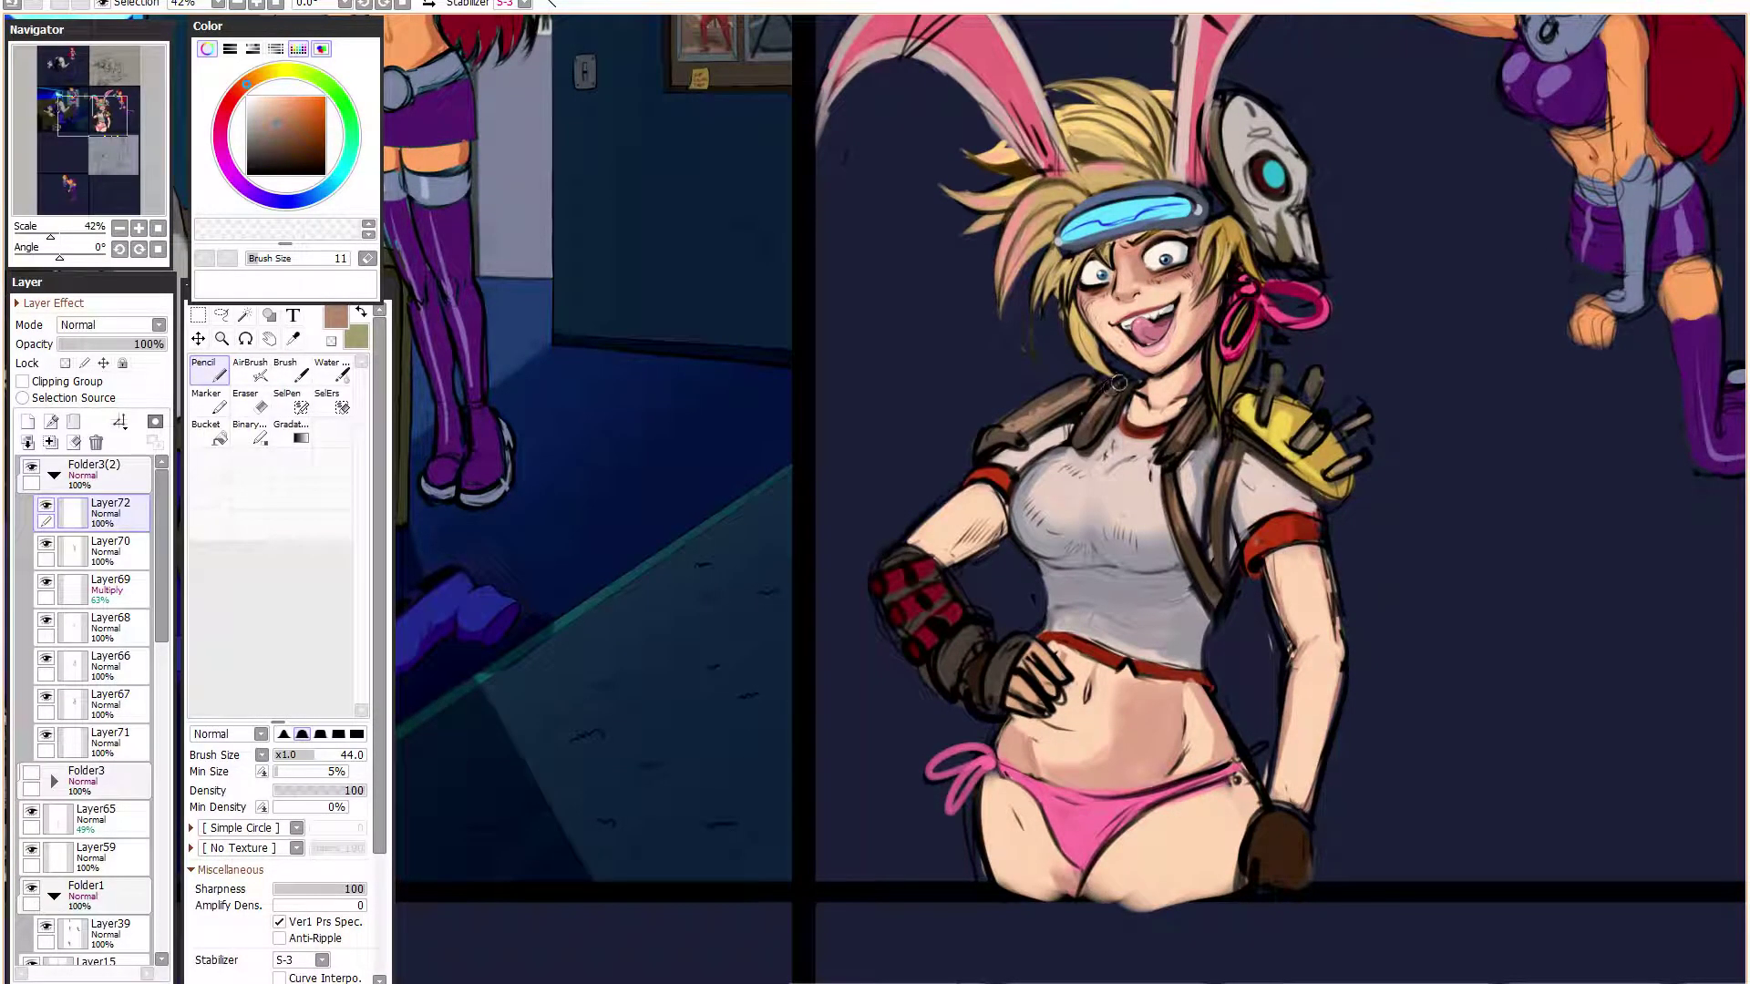
pyautogui.keyDown('alt'); pyautogui.click(1180, 504); pyautogui.keyUp('alt')
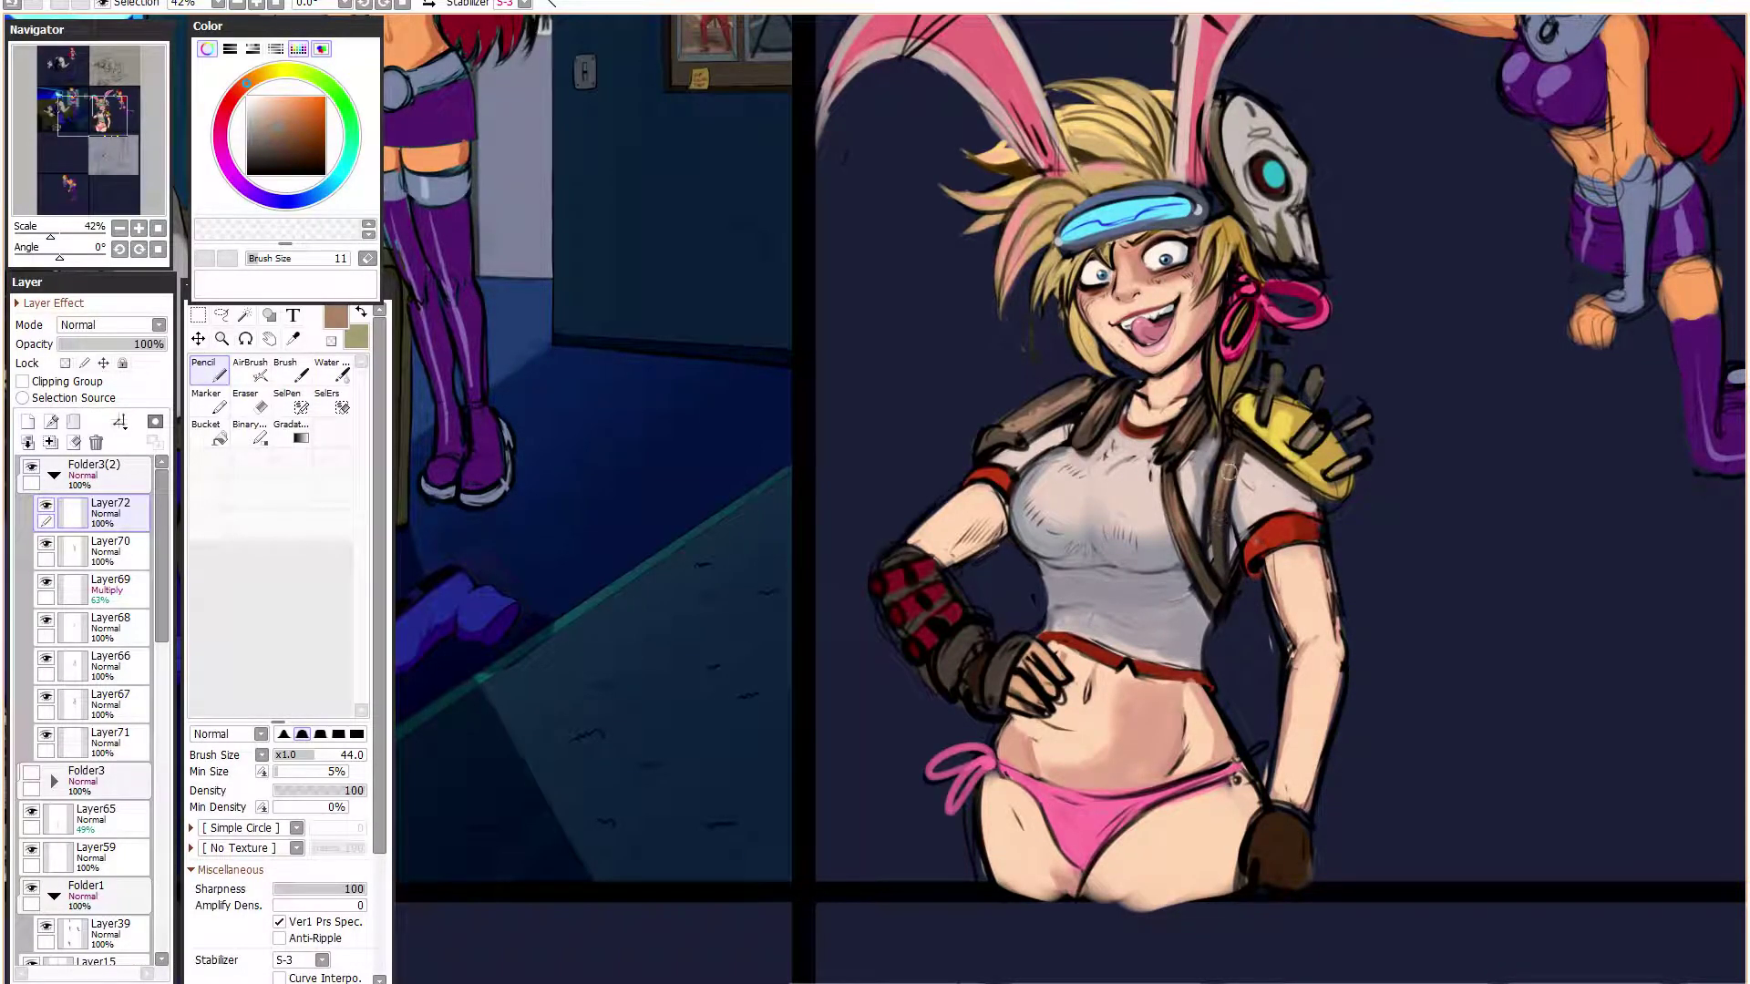
pyautogui.keyDown('alt'); pyautogui.click(1182, 466); pyautogui.keyUp('alt')
pyautogui.keyDown('alt'); pyautogui.click(1180, 496); pyautogui.keyUp('alt')
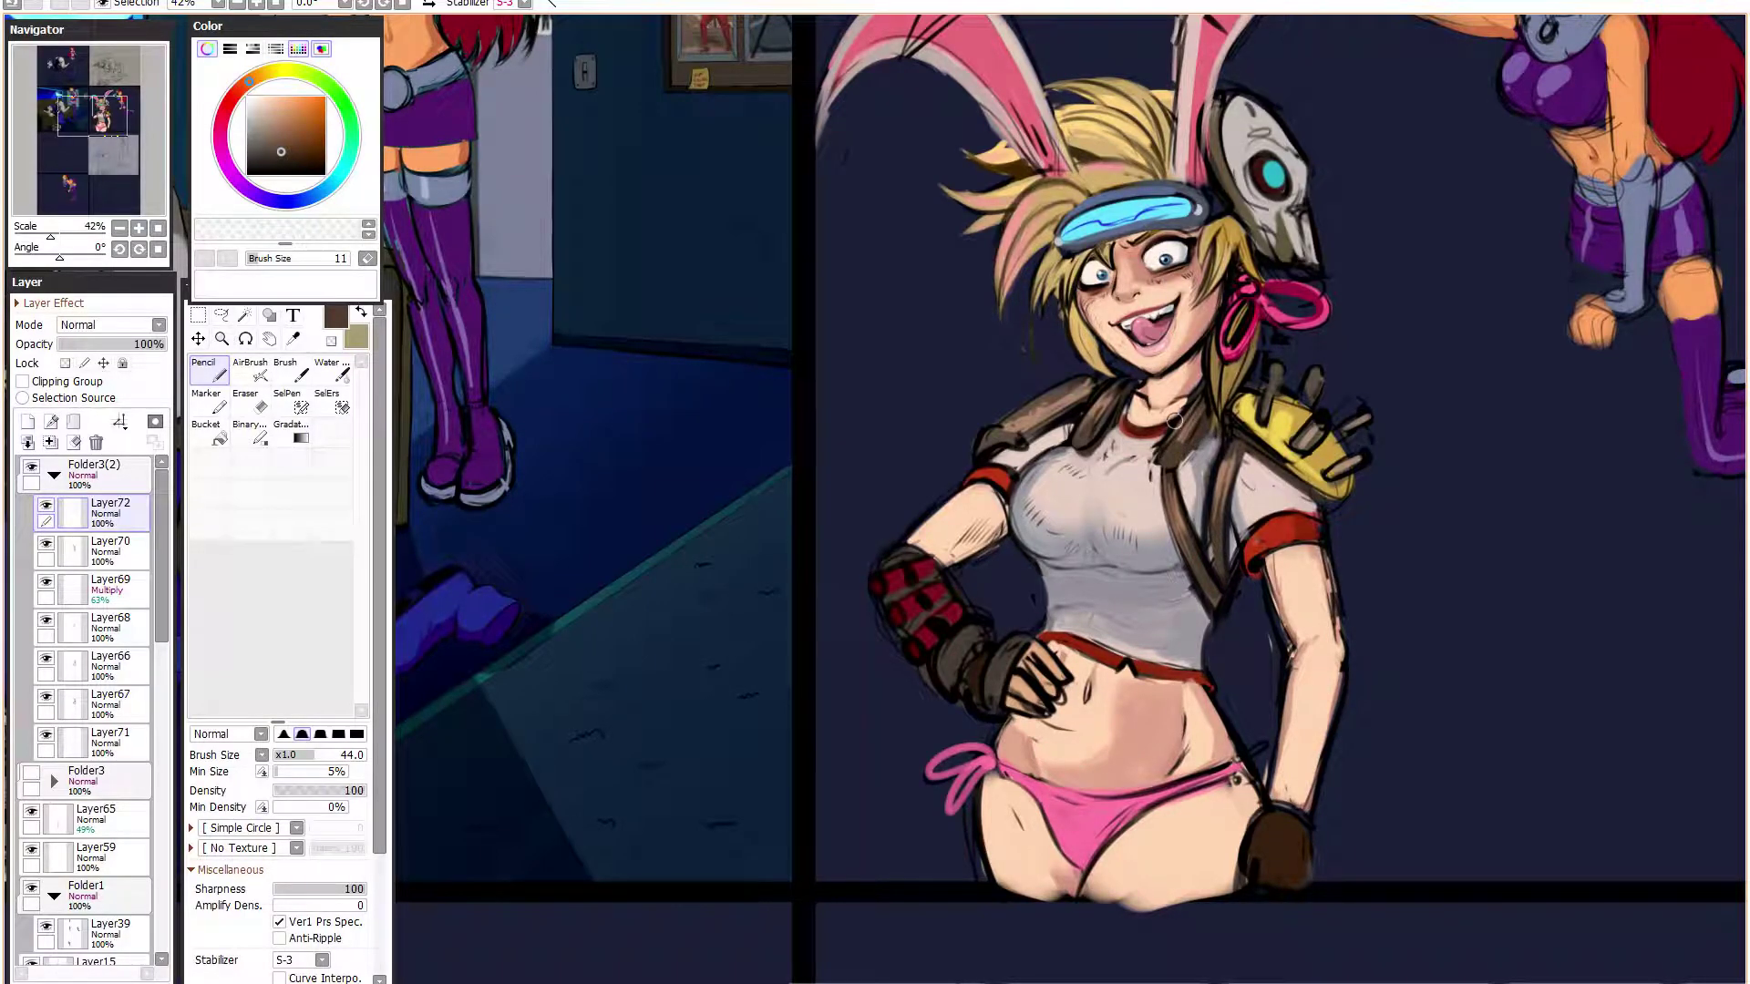
pyautogui.keyDown('alt'); pyautogui.click(1187, 412); pyautogui.keyUp('alt')
# - Refine the linework where the shoulder straps meet the shirt collar with sampled black and dark red
pyautogui.moveTo(891, 281); pyautogui.dragTo(901, 306)
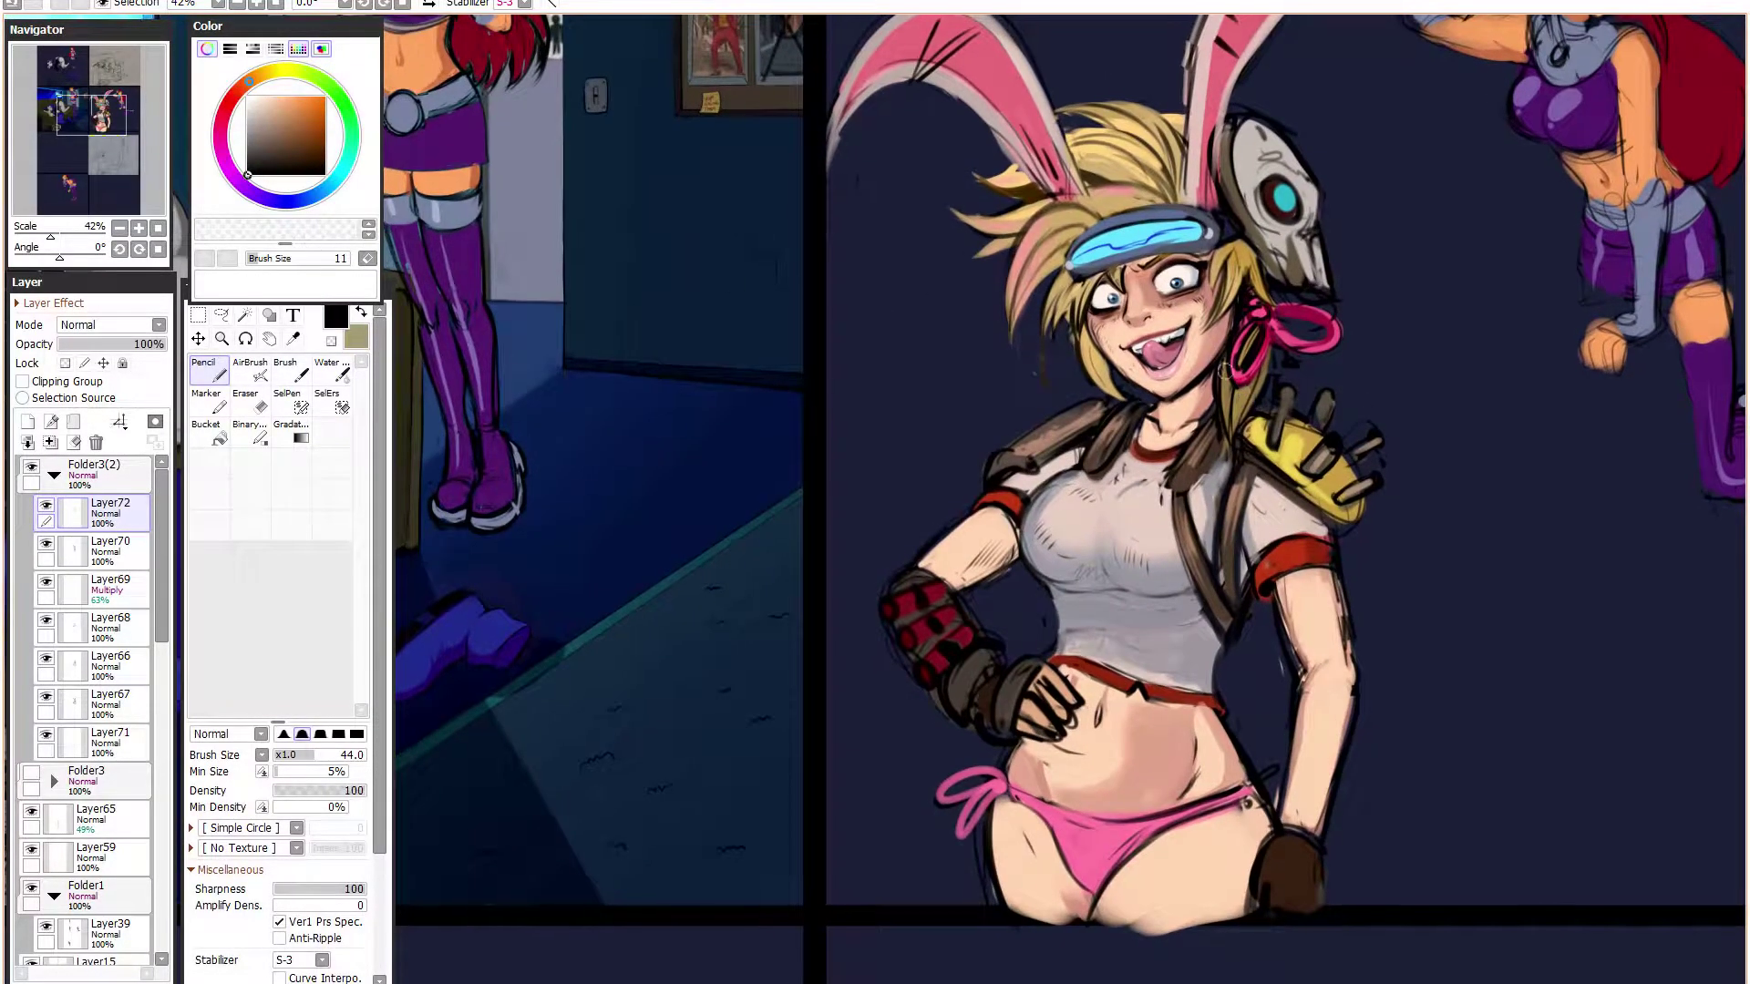
pyautogui.moveTo(1450, 390); pyautogui.dragTo(1515, 354)
pyautogui.keyDown('alt'); pyautogui.click(1183, 405); pyautogui.keyUp('alt')
pyautogui.moveTo(1149, 443); pyautogui.dragTo(1177, 408)
pyautogui.keyDown('alt'); pyautogui.click(1152, 432); pyautogui.keyUp('alt')
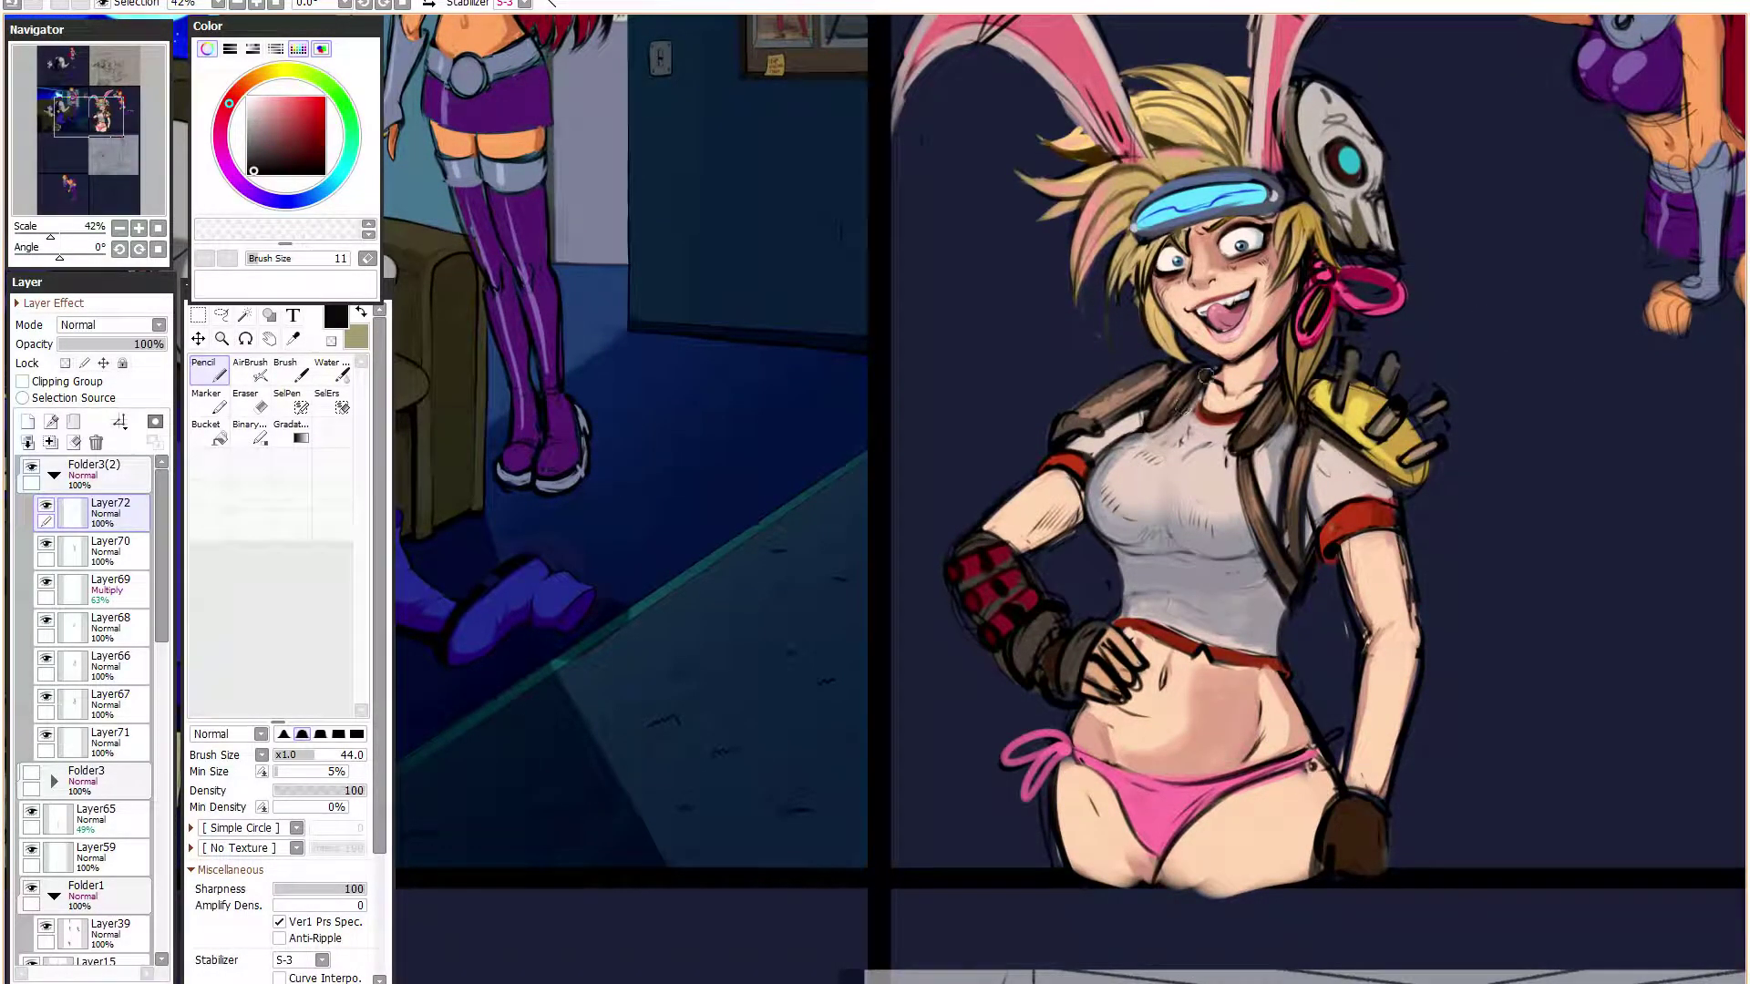
pyautogui.keyDown('alt'); pyautogui.click(1201, 416); pyautogui.keyUp('alt')
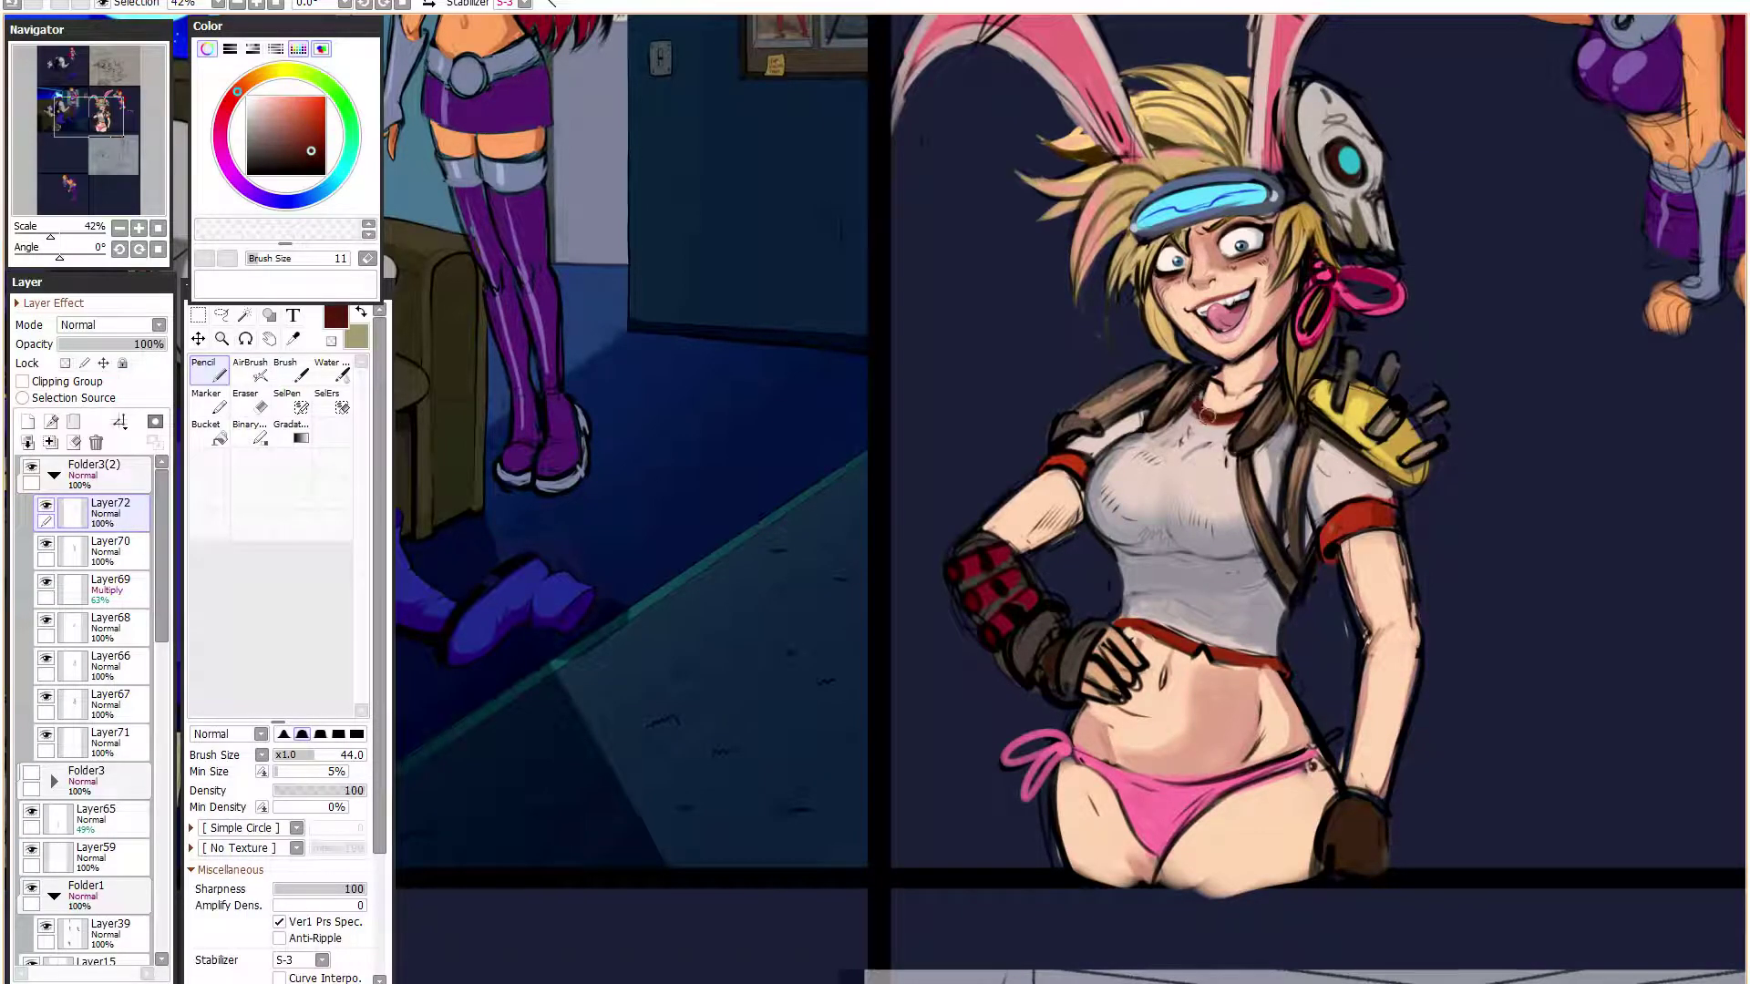
# - Redraw the collarbone and neck detail above the shirt collar with sampled skin, salmon and black tones
pyautogui.keyDown('alt'); pyautogui.click(1203, 394); pyautogui.keyUp('alt')
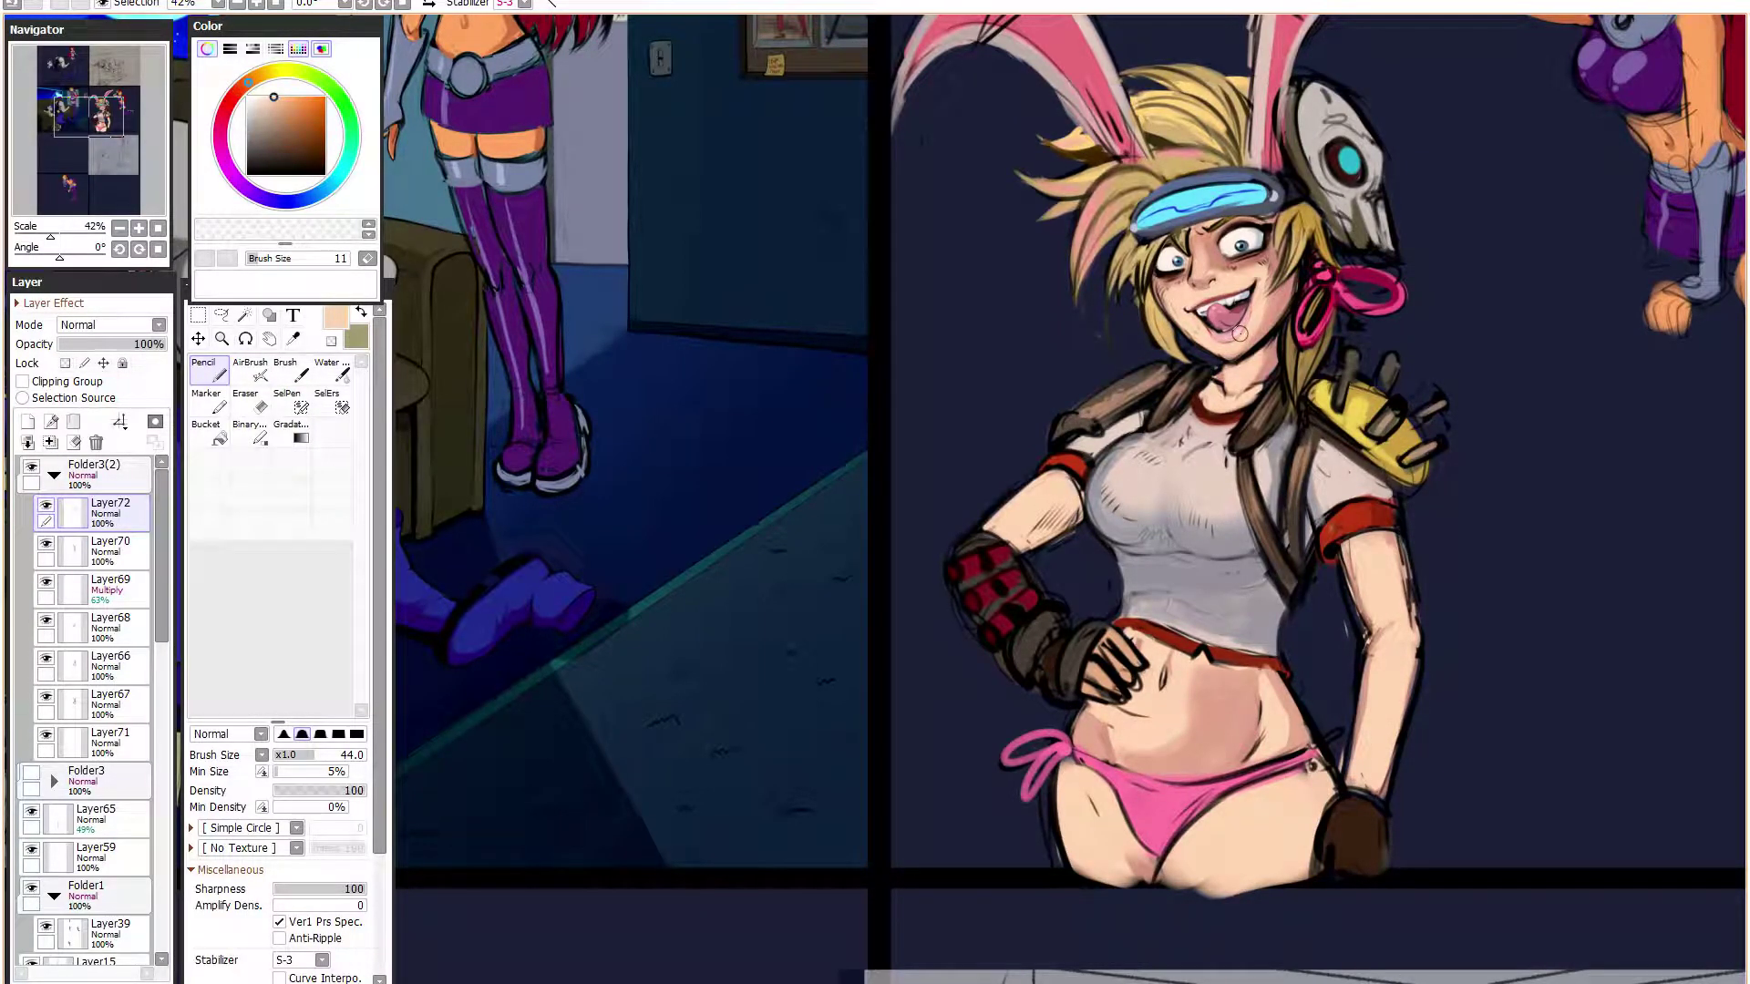
pyautogui.keyDown('alt'); pyautogui.click(1253, 429); pyautogui.keyUp('alt')
pyautogui.keyDown('alt'); pyautogui.click(1267, 419); pyautogui.keyUp('alt')
pyautogui.moveTo(1269, 379); pyautogui.dragTo(1224, 390)
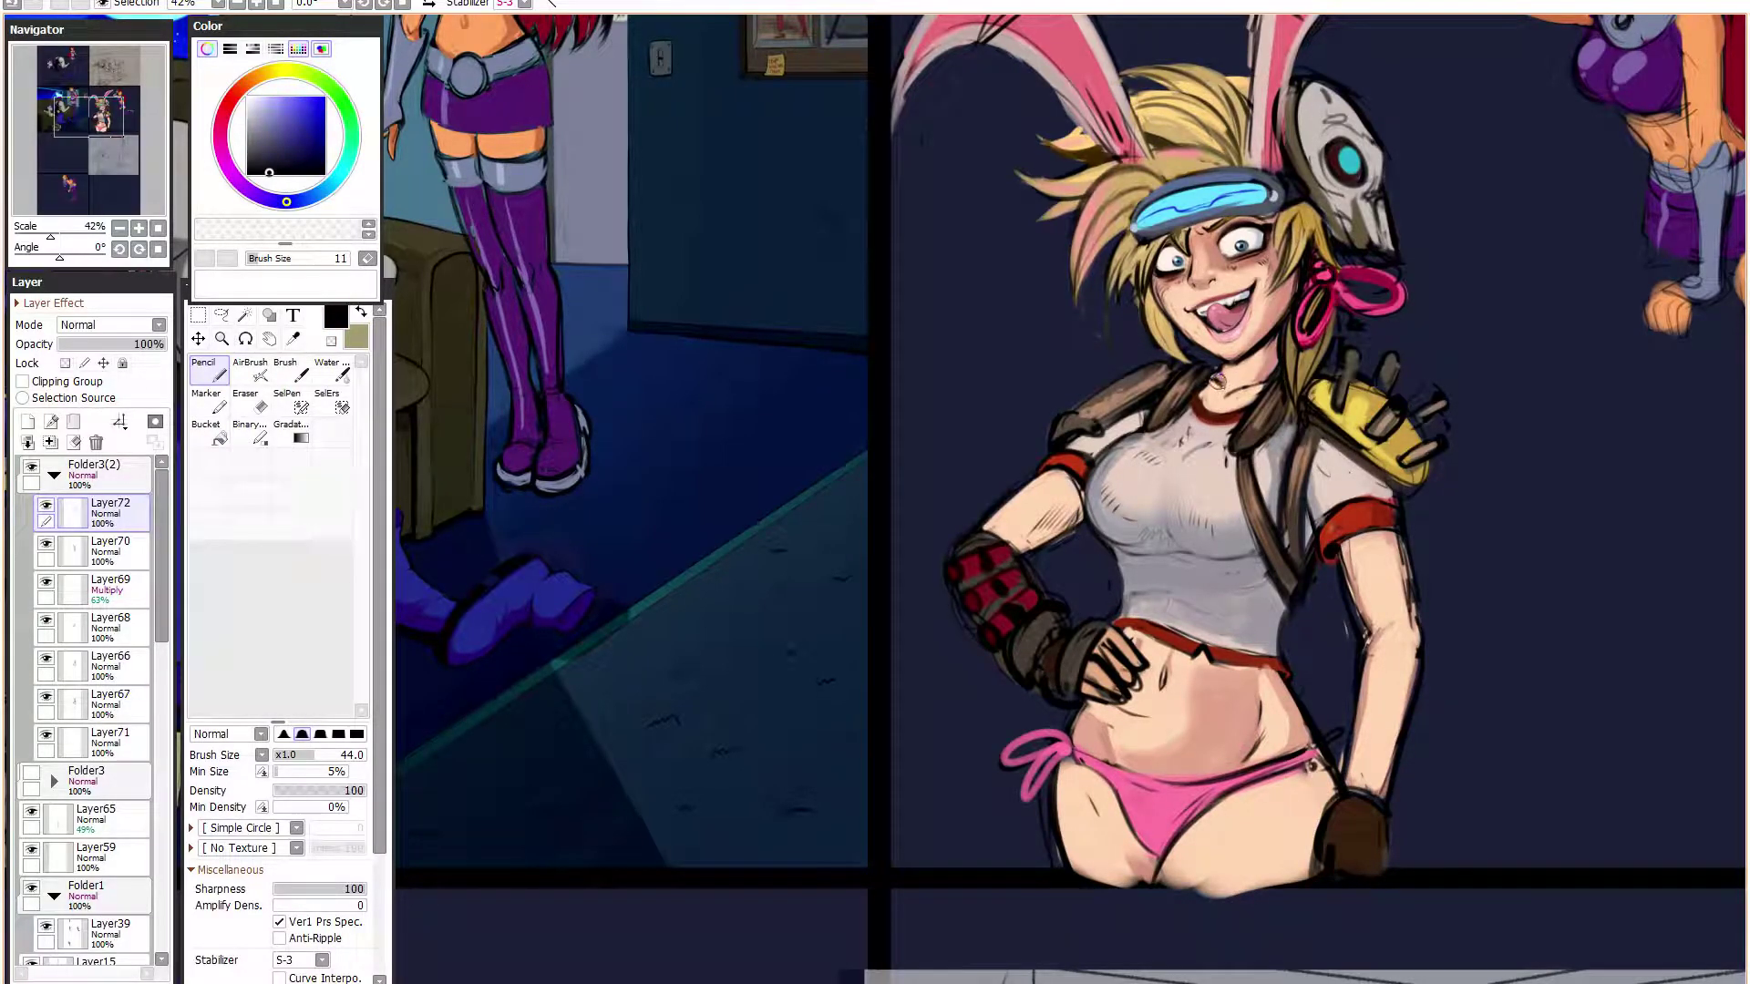
pyautogui.keyDown('alt'); pyautogui.click(1229, 376); pyautogui.keyUp('alt')
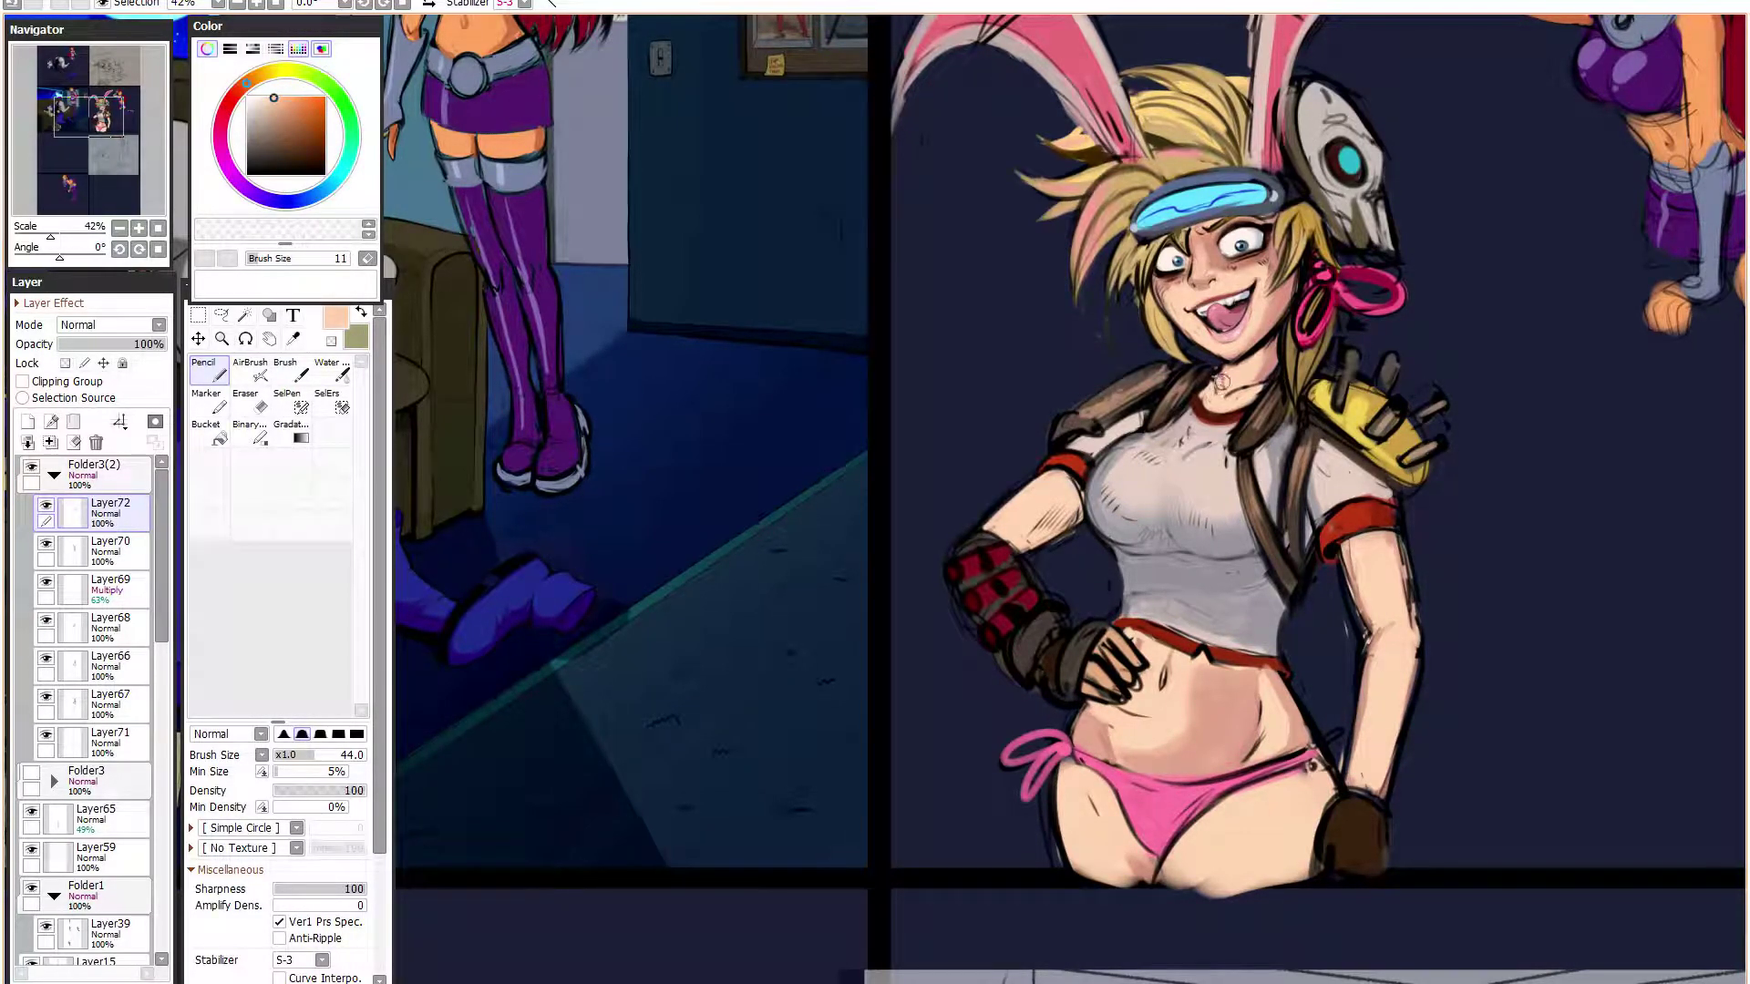
pyautogui.keyDown('alt'); pyautogui.click(1217, 387); pyautogui.keyUp('alt')
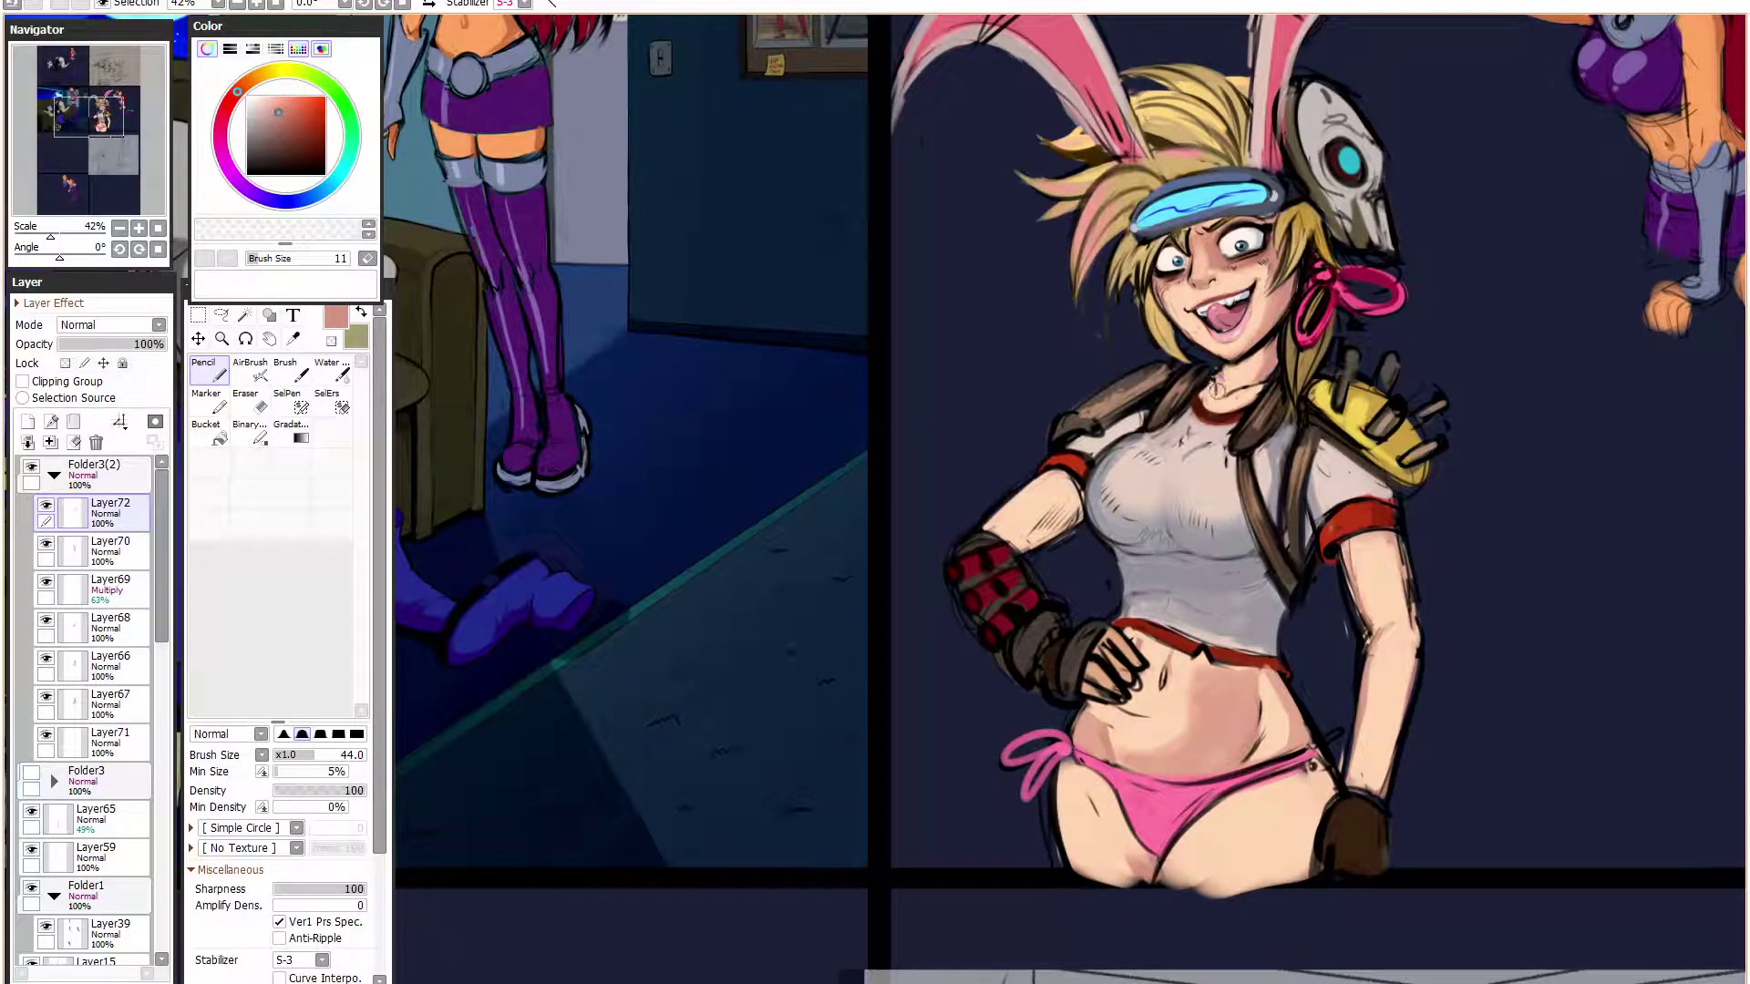
pyautogui.keyDown('alt'); pyautogui.click(1213, 383); pyautogui.keyUp('alt')
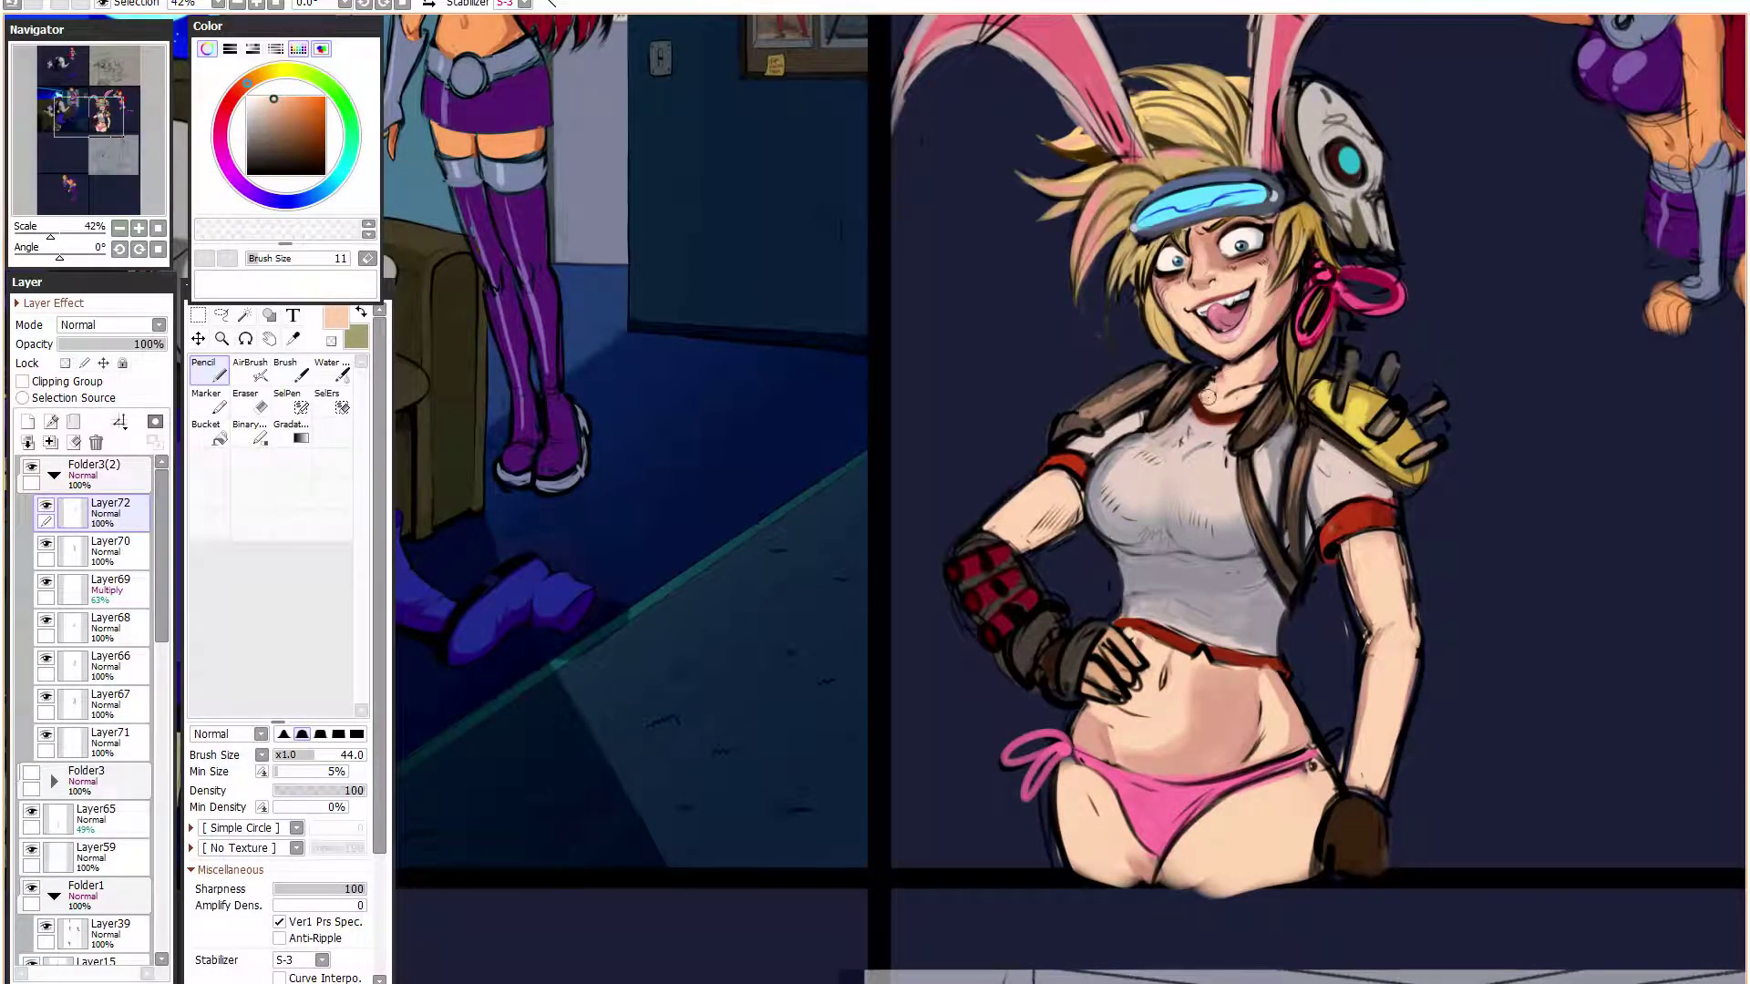
pyautogui.keyDown('alt'); pyautogui.click(1215, 388); pyautogui.keyUp('alt')
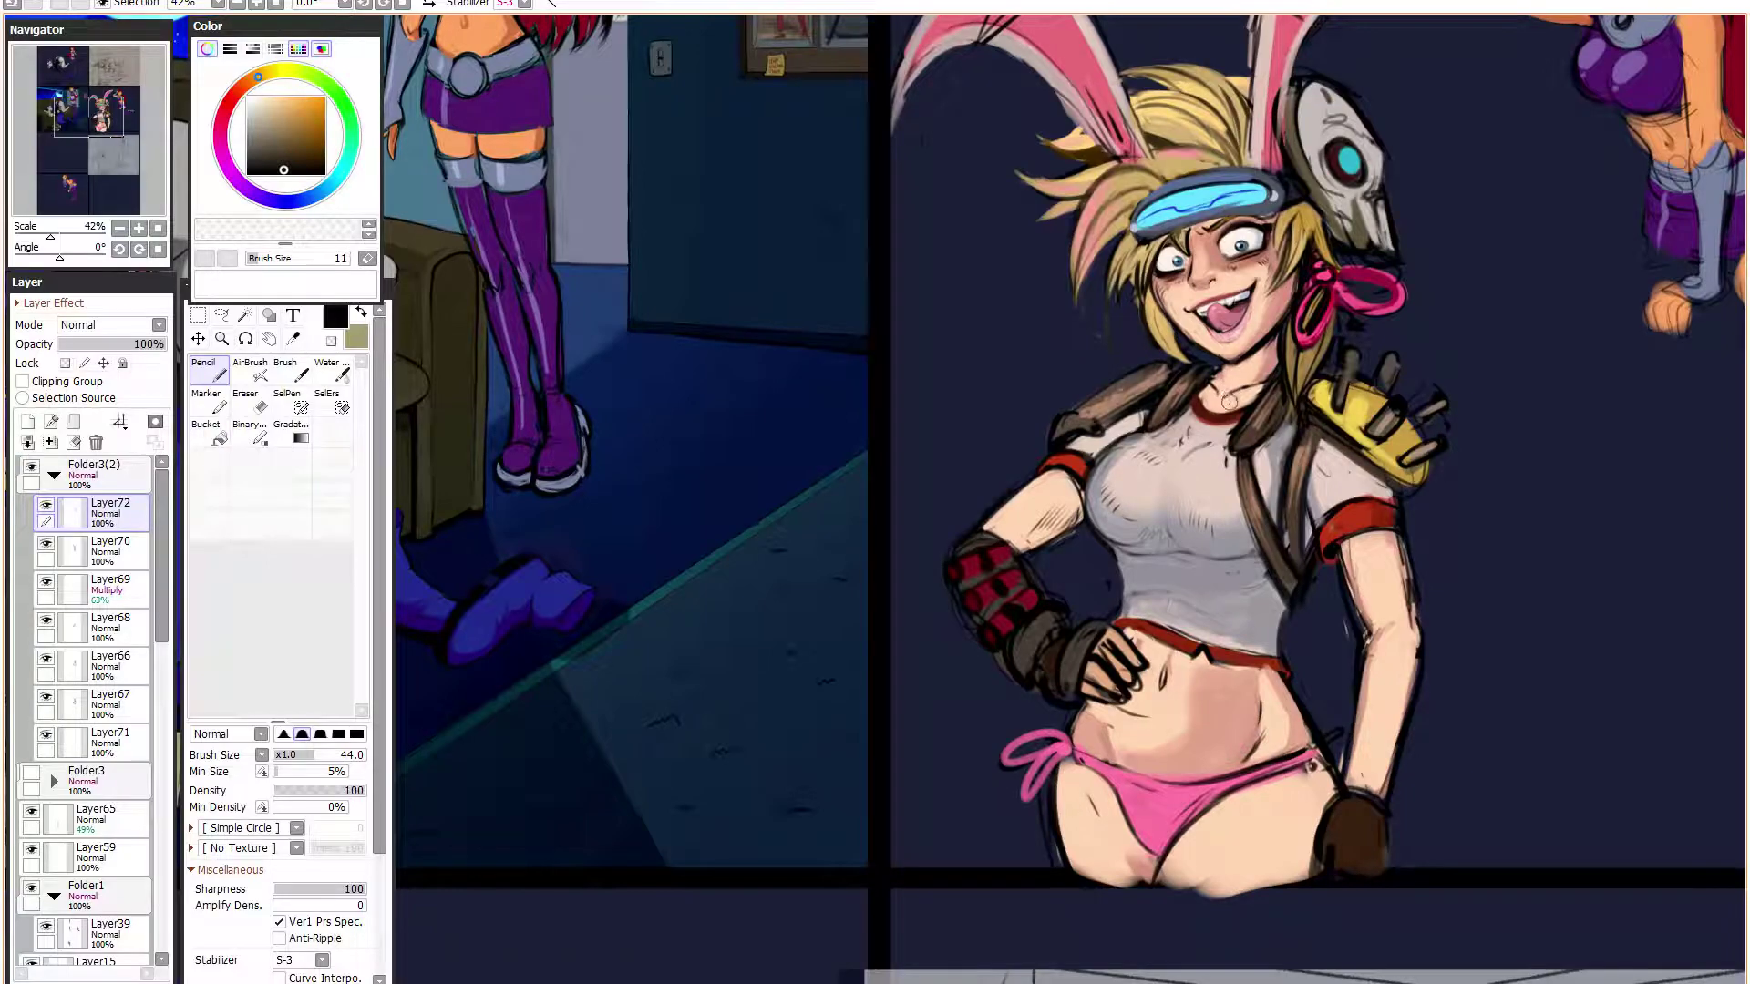
pyautogui.keyDown('alt'); pyautogui.click(1217, 387); pyautogui.keyUp('alt')
pyautogui.moveTo(1212, 375); pyautogui.dragTo(1223, 398)
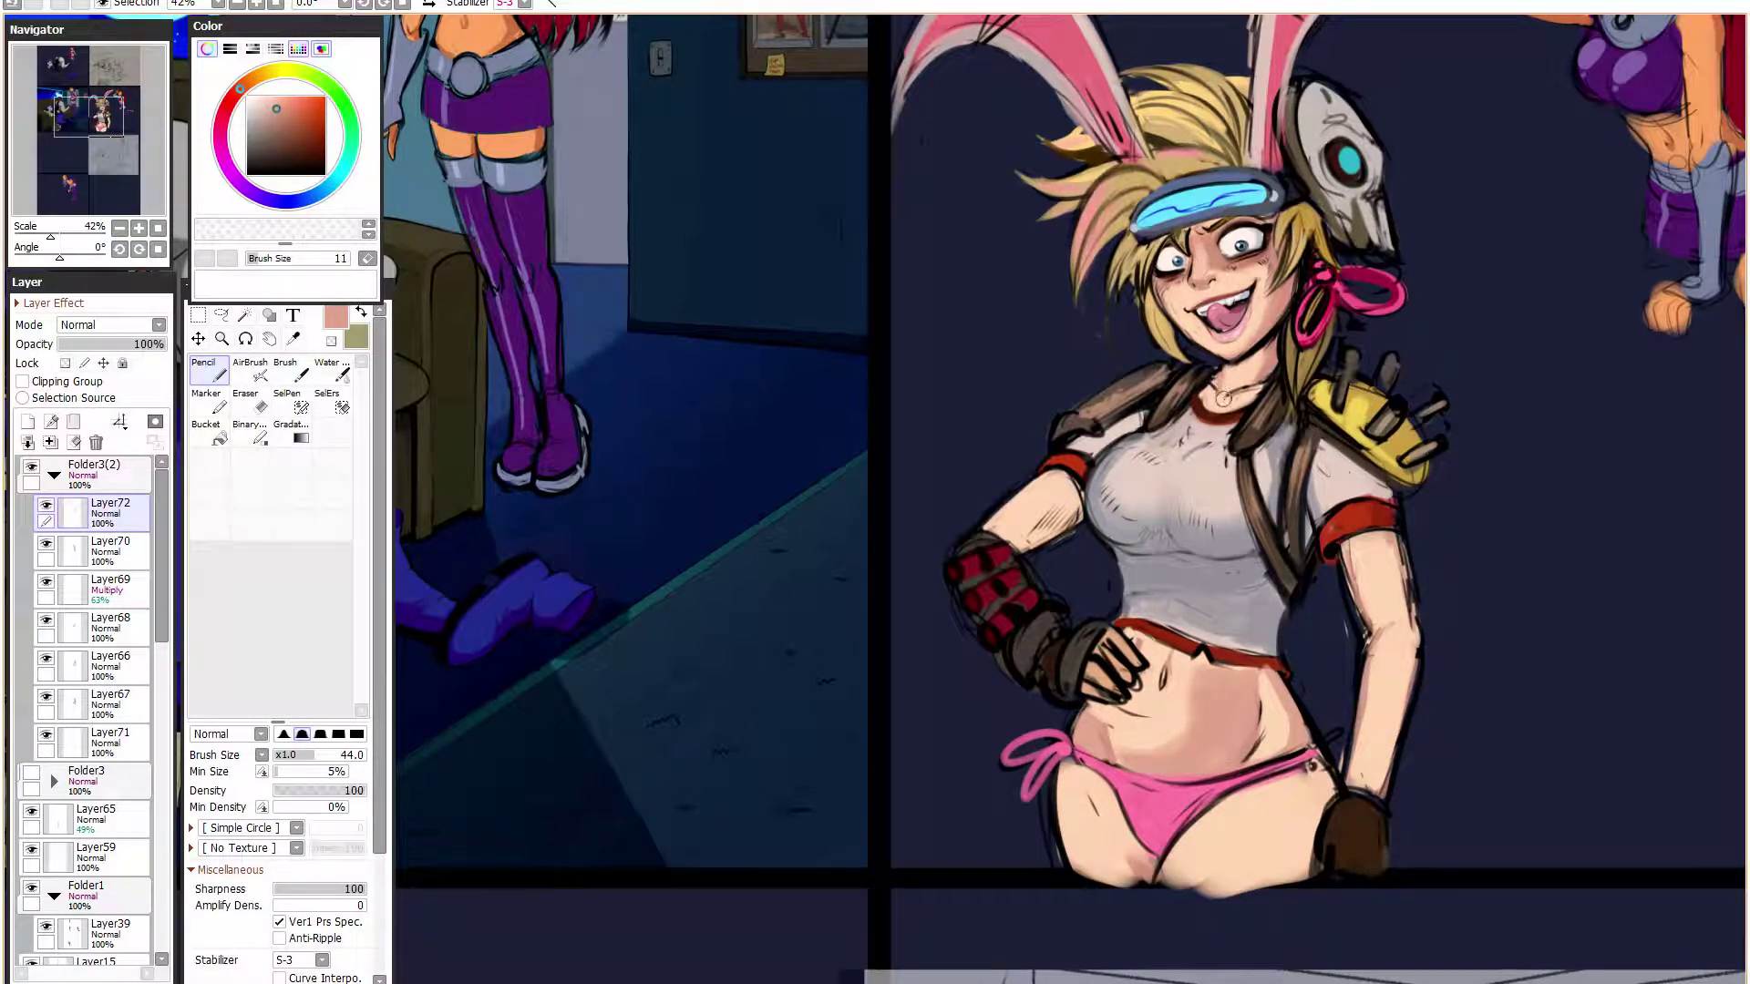
# - Shade the bent arm below its red sleeve cuff with the salmon skin tone
pyautogui.moveTo(1061, 477)
pyautogui.mouseDown()
pyautogui.moveTo(1050, 522)
pyautogui.moveTo(1076, 510)
pyautogui.moveTo(1040, 537)
pyautogui.moveTo(1030, 510)
pyautogui.moveTo(1020, 532)
pyautogui.moveTo(1074, 511)
pyautogui.mouseUp()
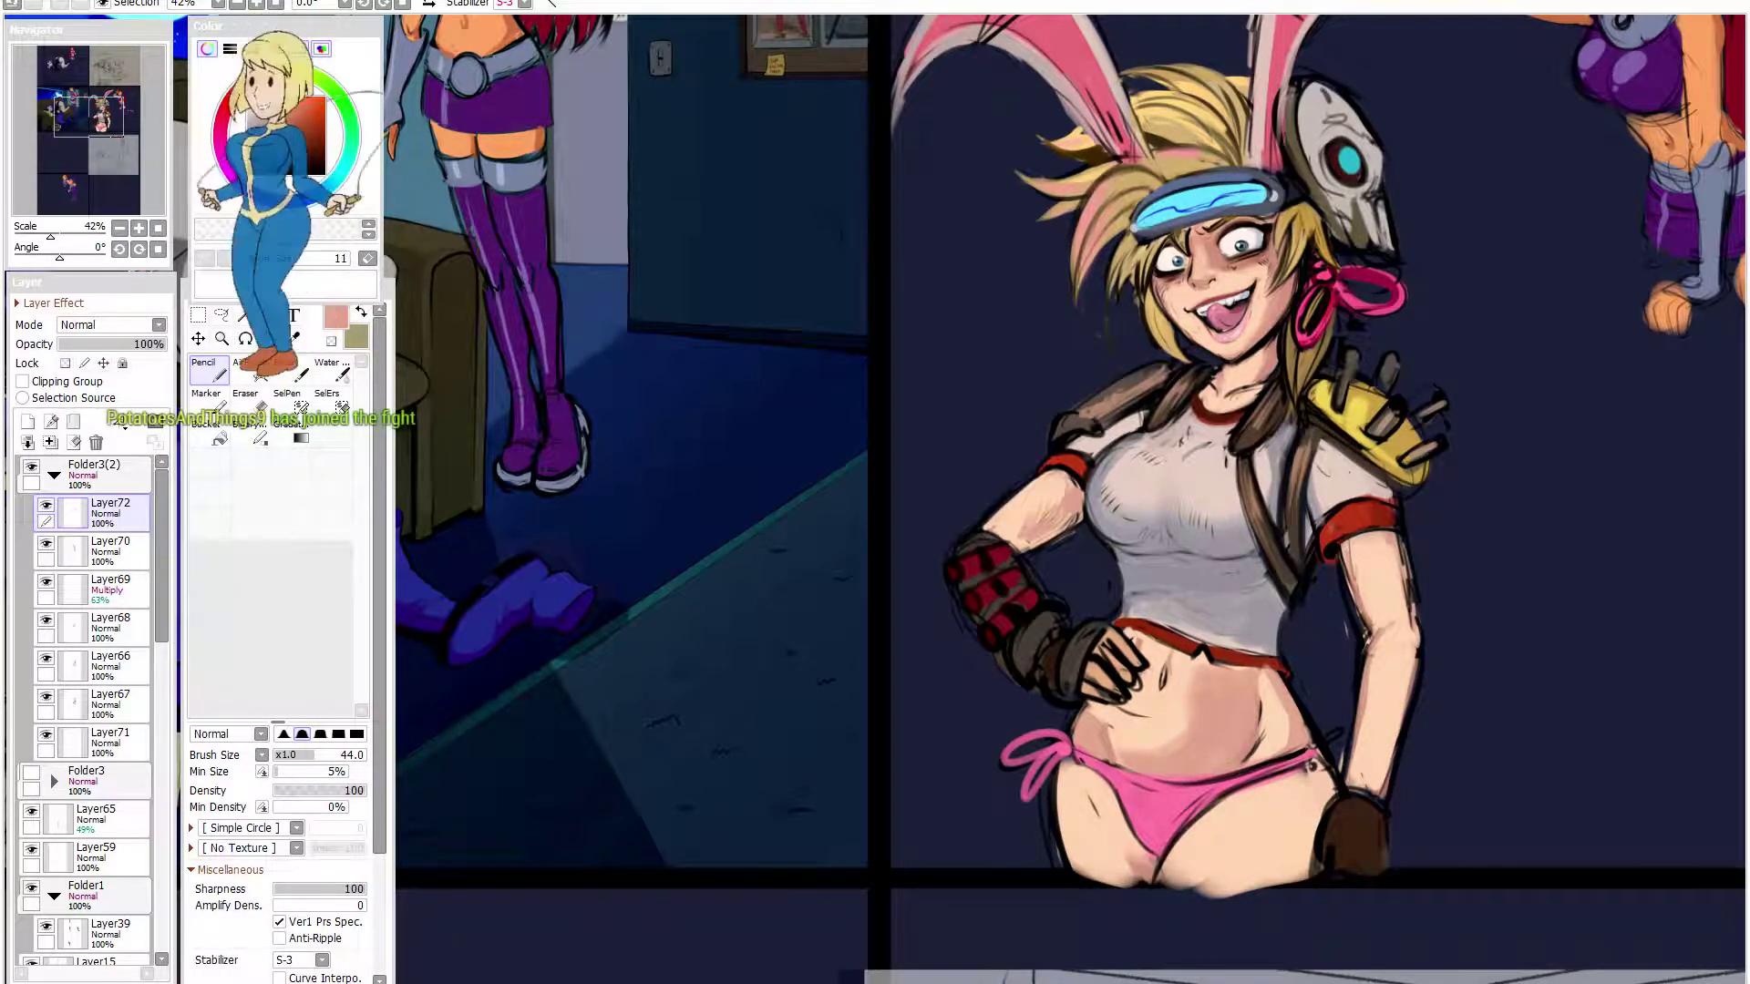
pyautogui.click(1274, 488)
pyautogui.moveTo(1274, 488); pyautogui.dragTo(1263, 454)
# - Examine the whole bunny-eared character alongside the neighbouring panels
pyautogui.rightClick(1154, 501)
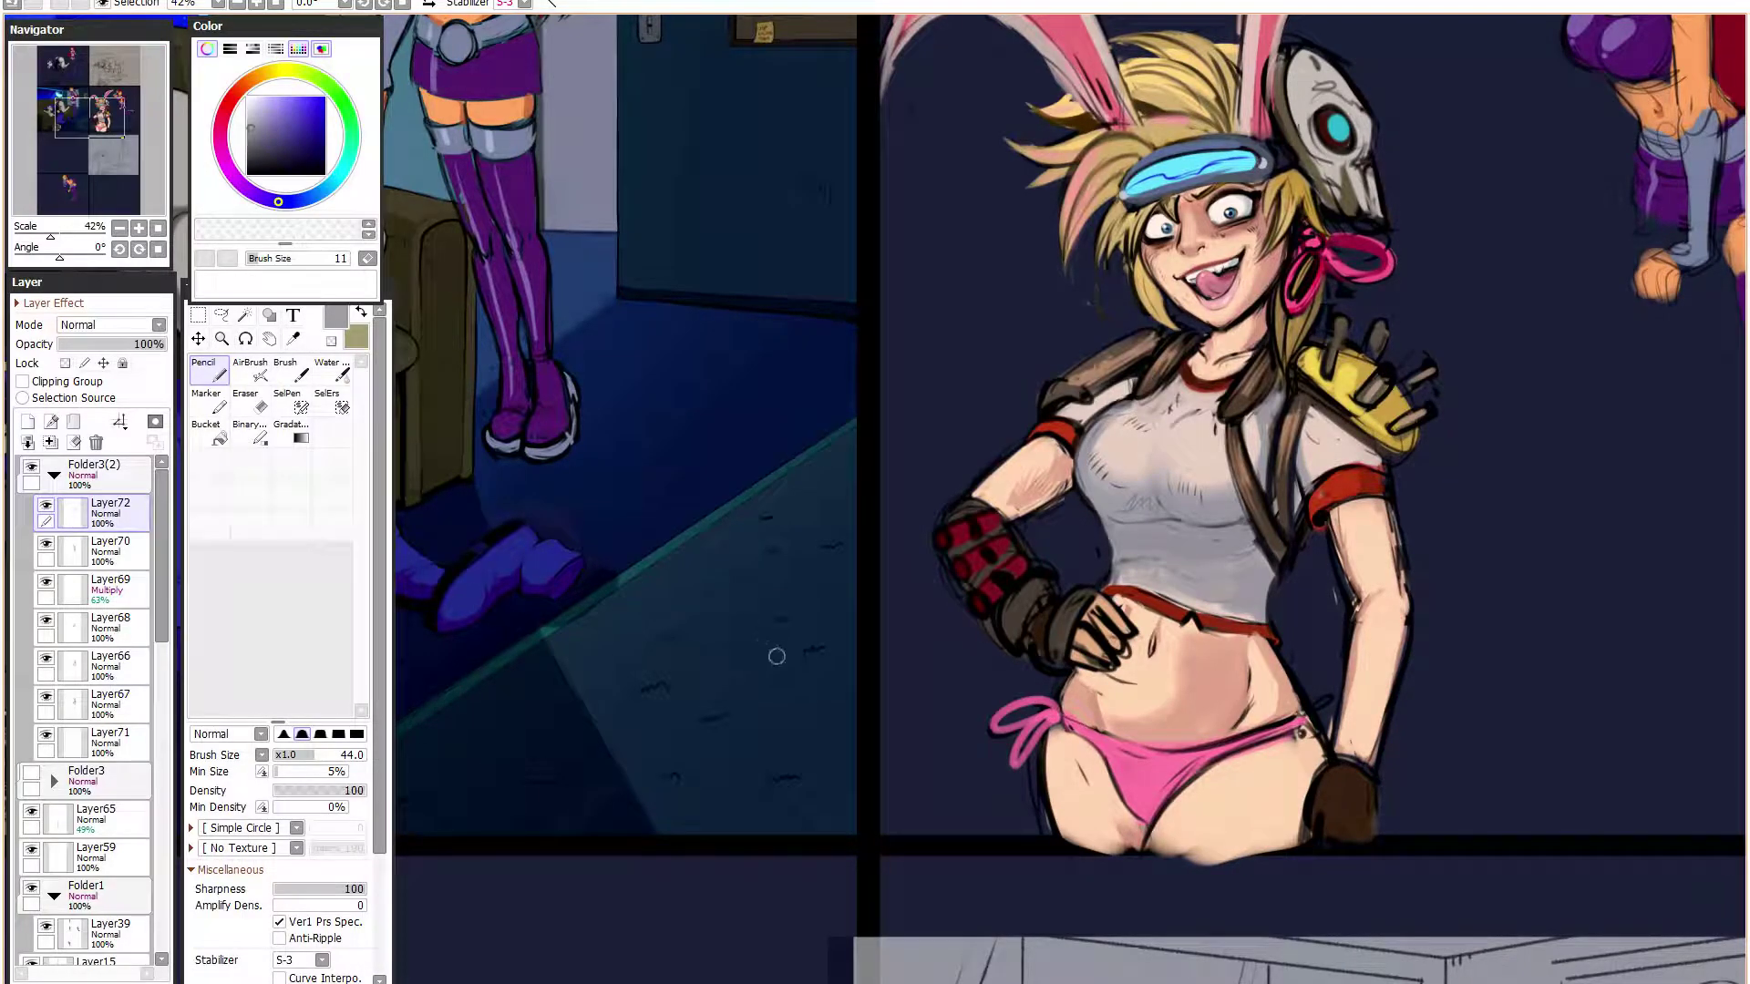
pyautogui.scroll(-2, 948, 601)
pyautogui.moveTo(941, 590)
pyautogui.mouseDown()
pyautogui.moveTo(1280, 681)
pyautogui.moveTo(1135, 683)
pyautogui.mouseUp()
pyautogui.moveTo(1449, 652)
pyautogui.mouseDown()
pyautogui.moveTo(1238, 612)
pyautogui.moveTo(1293, 727)
pyautogui.mouseUp()
pyautogui.moveTo(1171, 659); pyautogui.dragTo(1187, 652)
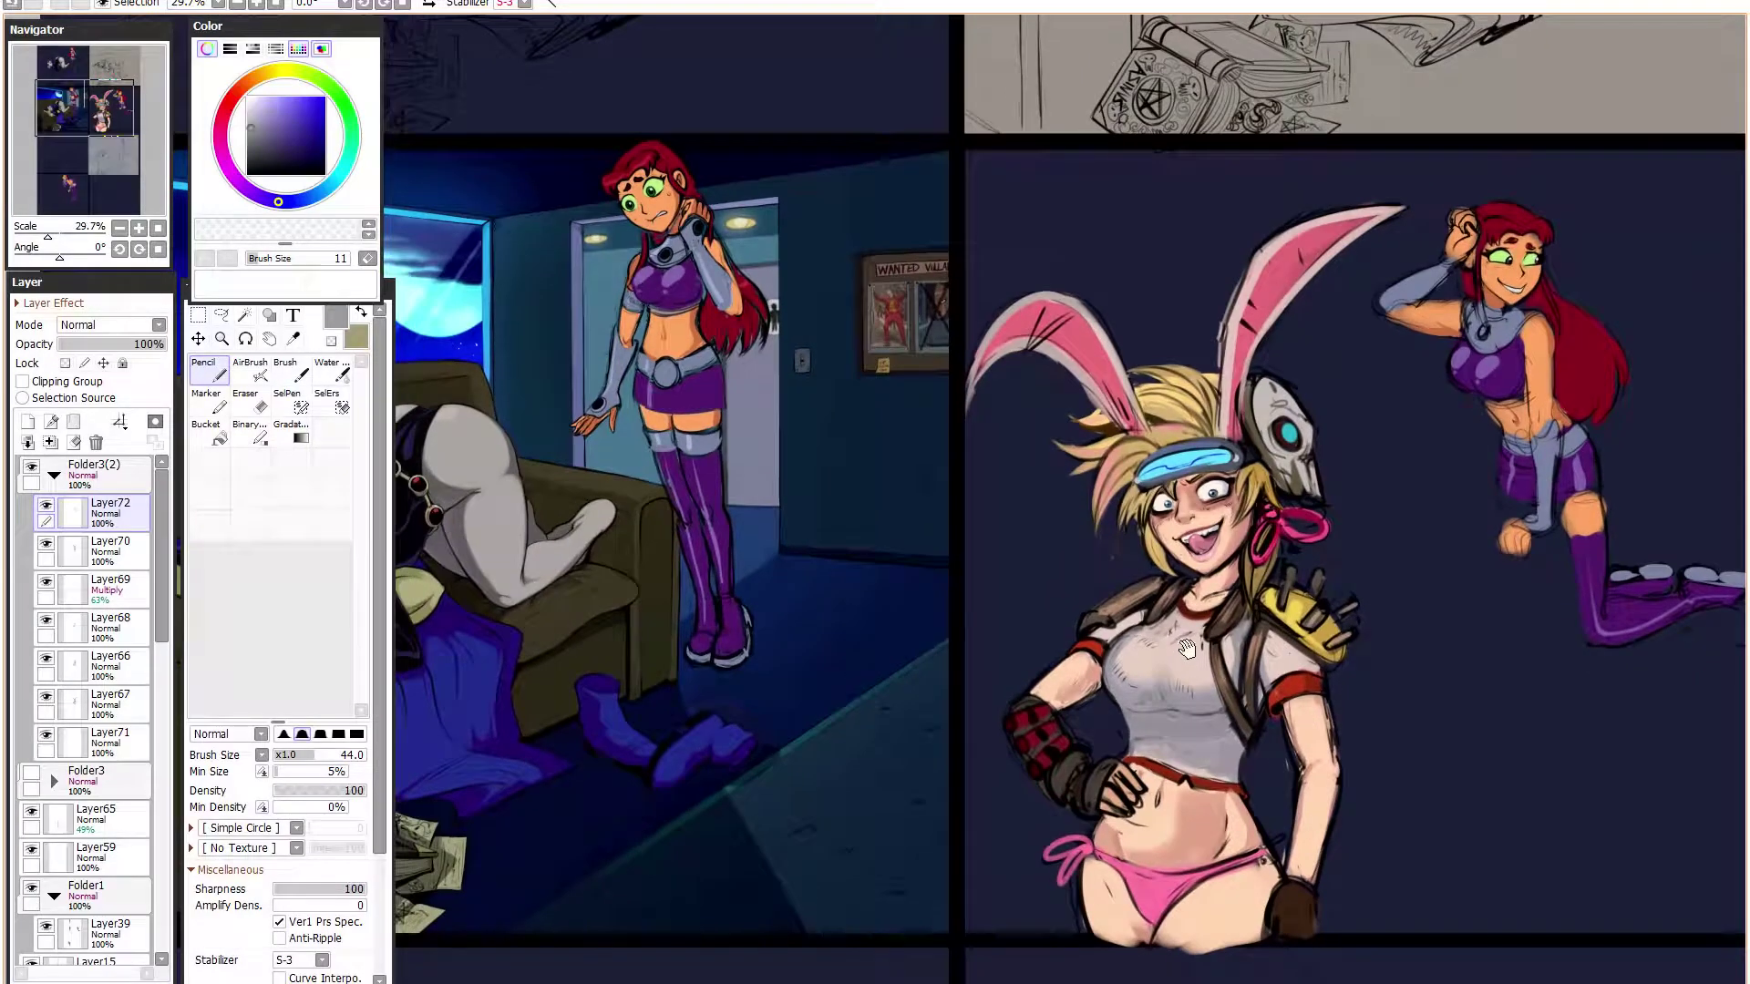
pyautogui.moveTo(1294, 711); pyautogui.dragTo(1195, 652)
pyautogui.scroll(1, 1154, 646)
pyautogui.scroll(-1, 1196, 653)
pyautogui.scroll(2, 1165, 843)
# - Clean up the edge between the lower belly and the bikini waistband with sampled salmon and pink
pyautogui.keyDown('alt'); pyautogui.click(998, 737); pyautogui.keyUp('alt')
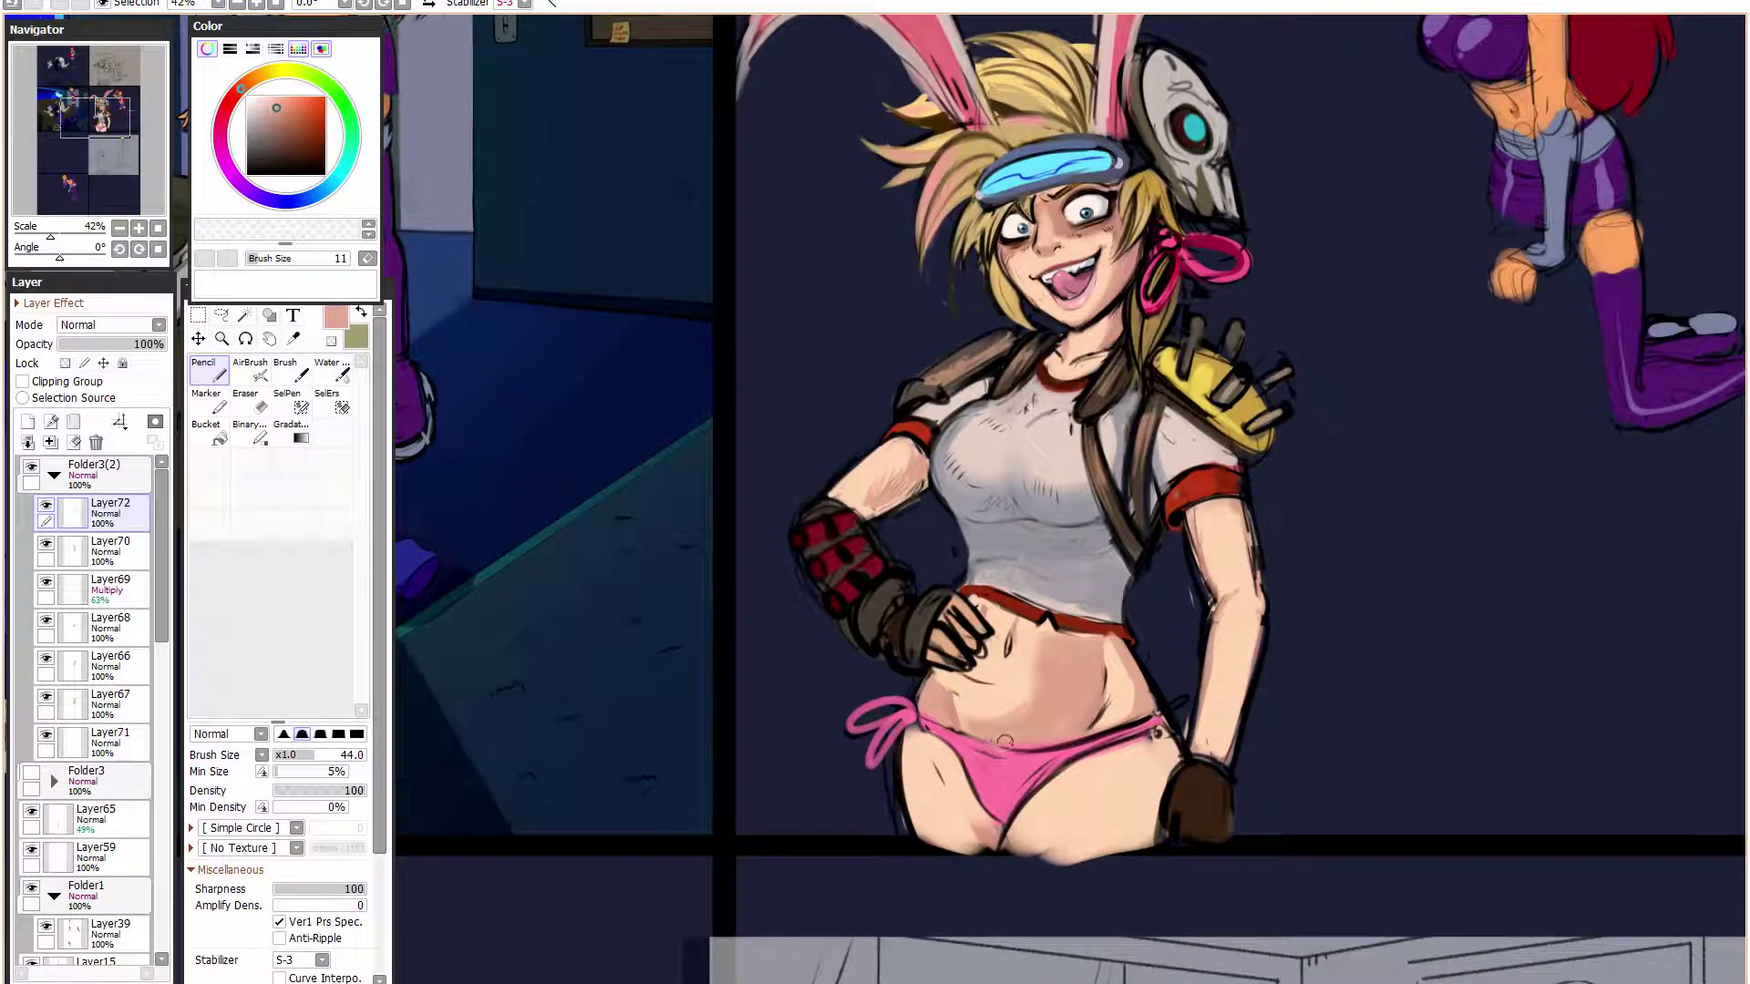
pyautogui.moveTo(1015, 749)
pyautogui.mouseDown()
pyautogui.moveTo(1092, 733)
pyautogui.moveTo(1086, 694)
pyautogui.moveTo(1104, 696)
pyautogui.moveTo(1052, 768)
pyautogui.moveTo(1057, 747)
pyautogui.mouseUp()
pyautogui.keyDown('alt'); pyautogui.click(1034, 765); pyautogui.keyUp('alt')
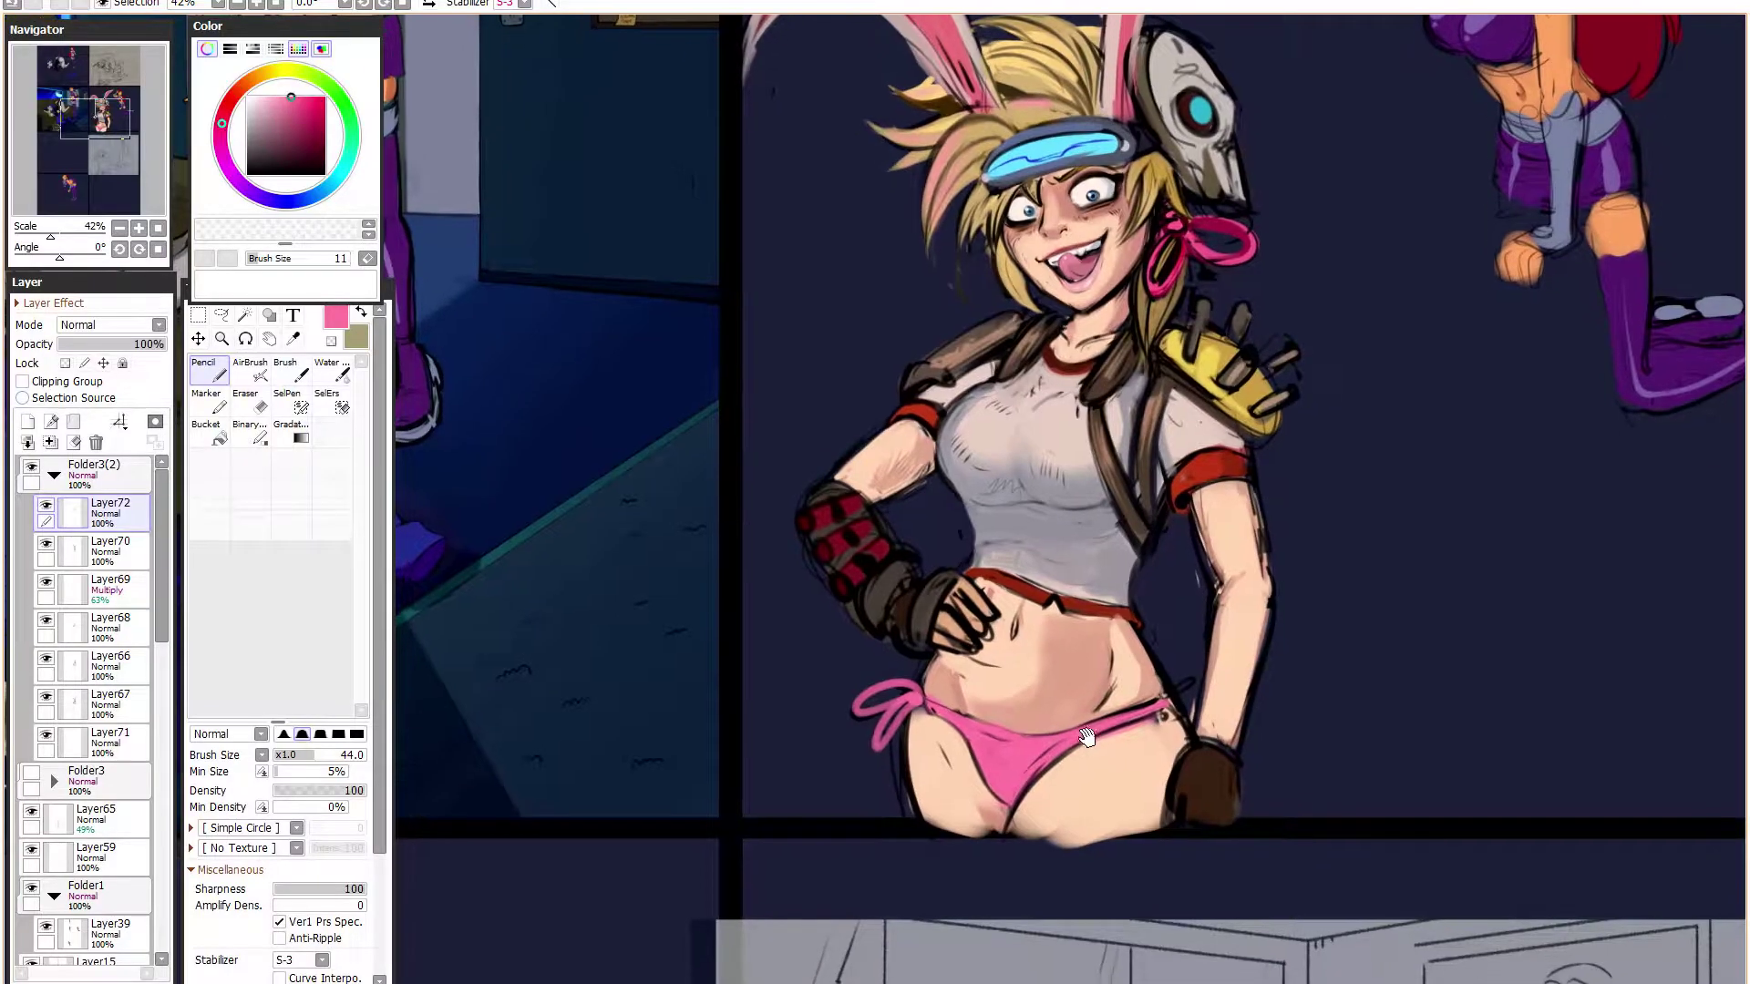
pyautogui.keyDown('alt'); pyautogui.click(1064, 770); pyautogui.keyUp('alt')
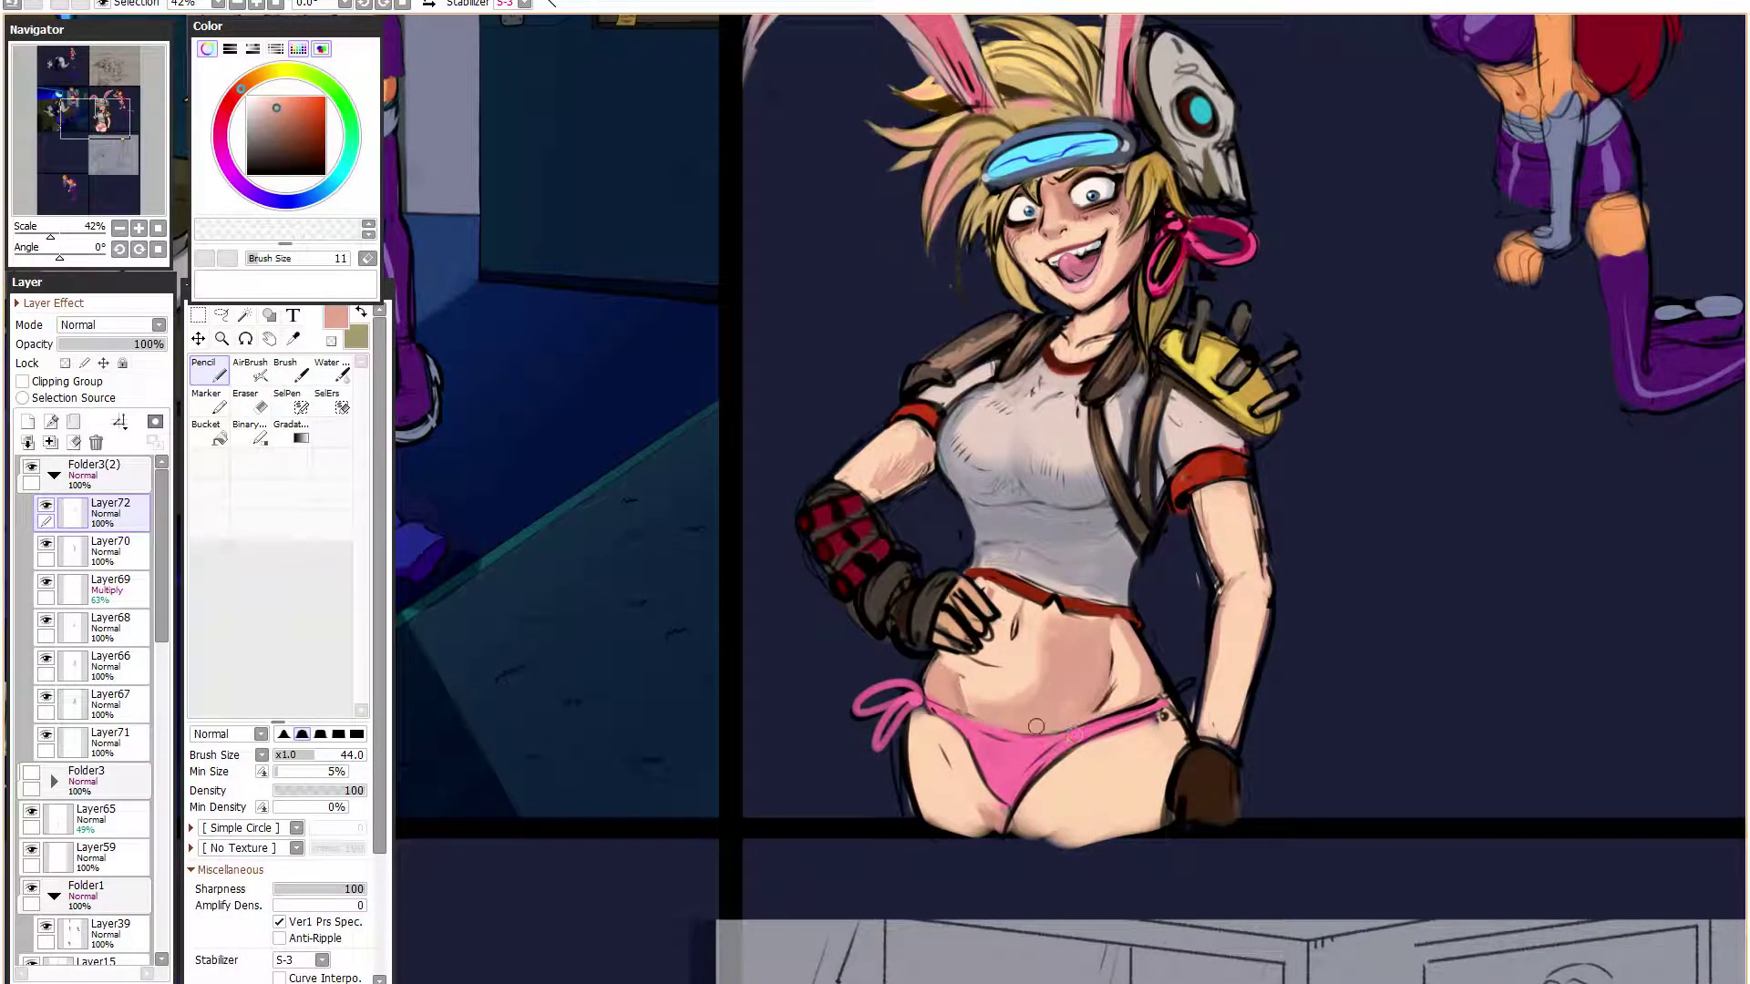
# - Redraw the fingers of the hand on the hip with black lines and sampled skin colours
pyautogui.moveTo(318, 121); pyautogui.dragTo(247, 174)
pyautogui.moveTo(949, 663)
pyautogui.mouseDown()
pyautogui.moveTo(960, 713)
pyautogui.moveTo(949, 669)
pyautogui.moveTo(986, 659)
pyautogui.moveTo(973, 671)
pyautogui.moveTo(960, 605)
pyautogui.moveTo(1001, 615)
pyautogui.moveTo(947, 624)
pyautogui.moveTo(971, 656)
pyautogui.moveTo(933, 642)
pyautogui.mouseUp()
pyautogui.rightClick(959, 756)
pyautogui.keyDown('alt'); pyautogui.click(951, 742); pyautogui.keyUp('alt')
pyautogui.keyDown('alt'); pyautogui.click(982, 717); pyautogui.keyUp('alt')
pyautogui.keyDown('alt'); pyautogui.click(971, 675); pyautogui.keyUp('alt')
pyautogui.keyDown('alt'); pyautogui.click(997, 645); pyautogui.keyUp('alt')
pyautogui.keyDown('alt'); pyautogui.click(964, 675); pyautogui.keyUp('alt')
pyautogui.keyDown('alt'); pyautogui.click(944, 637); pyautogui.keyUp('alt')
pyautogui.moveTo(307, 109); pyautogui.dragTo(246, 263)
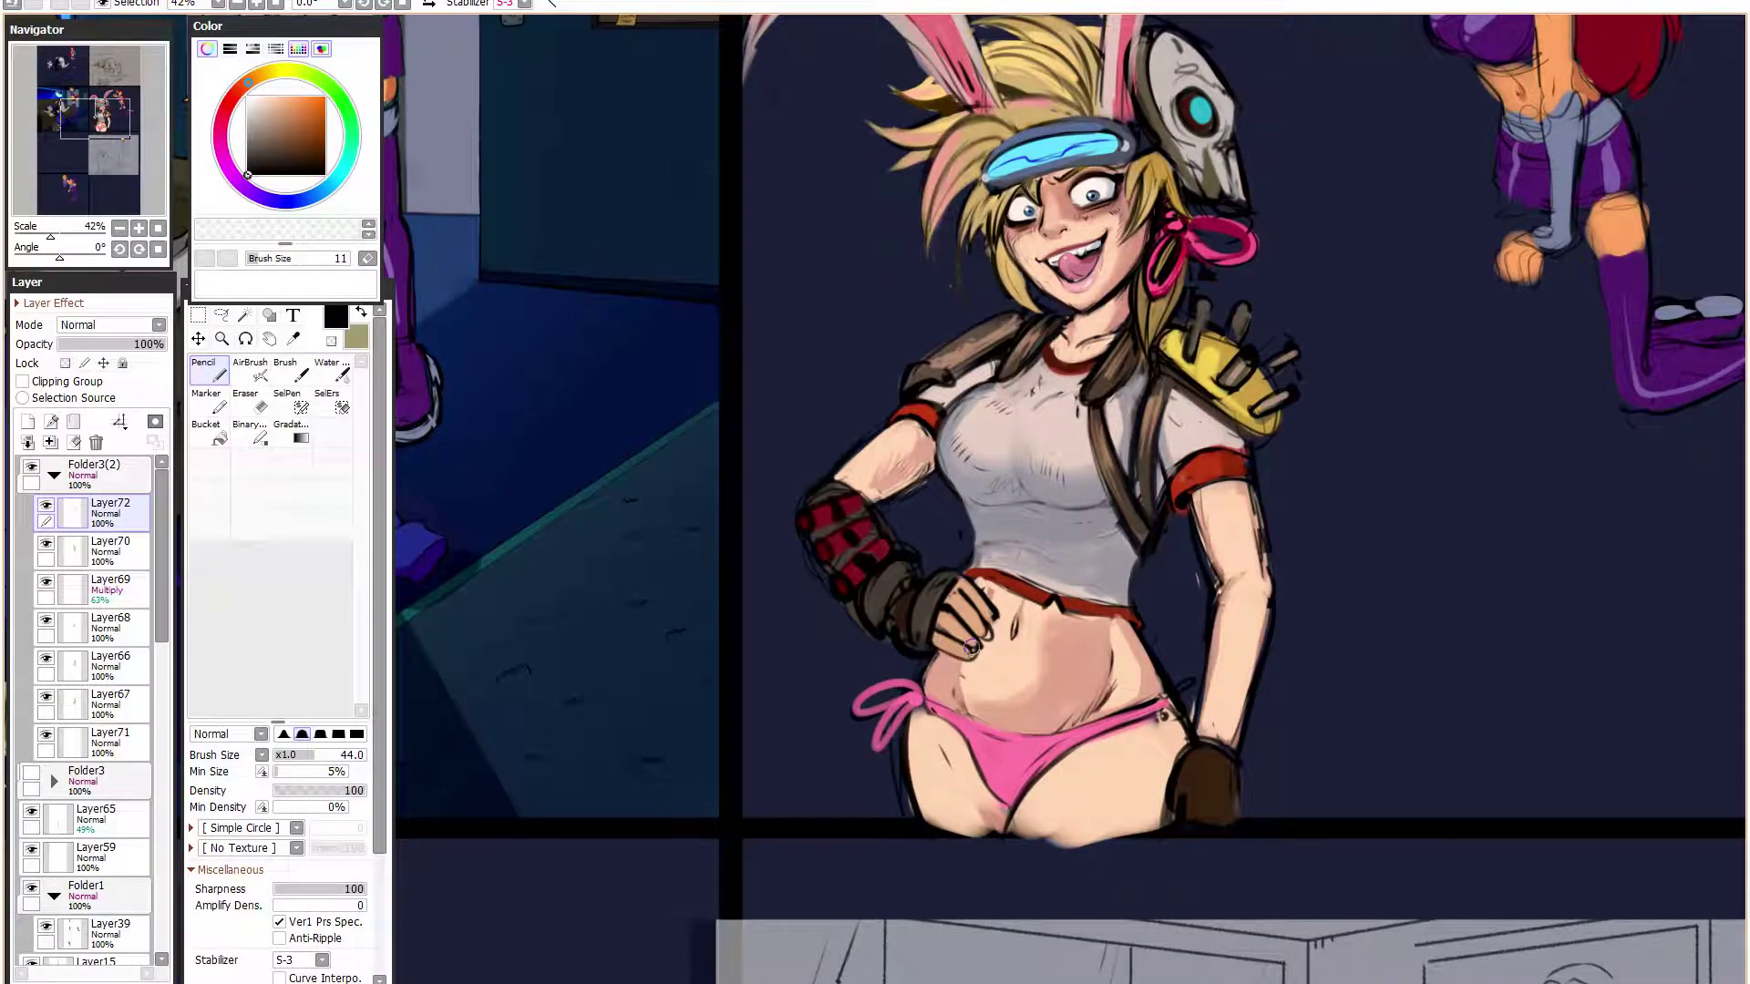
# - Paint the fingernails of the hand on the hip light pink
pyautogui.rightClick(989, 652)
pyautogui.click(224, 113)
pyautogui.click(304, 96)
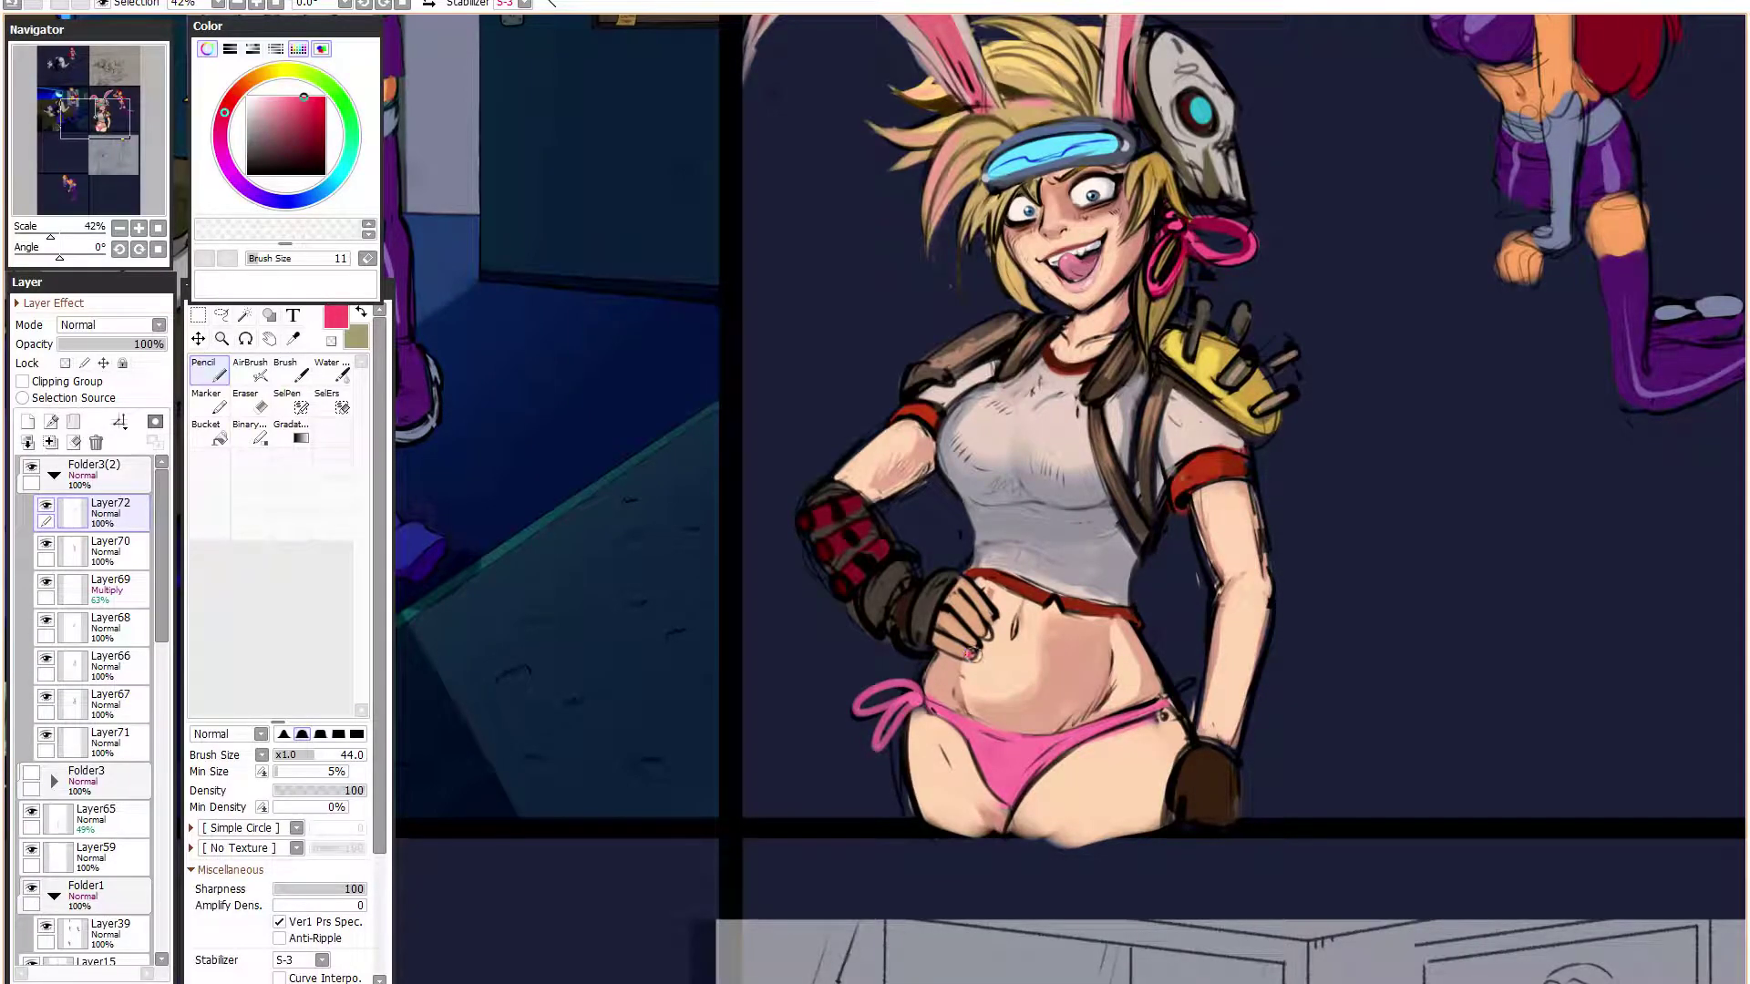
pyautogui.click(271, 96)
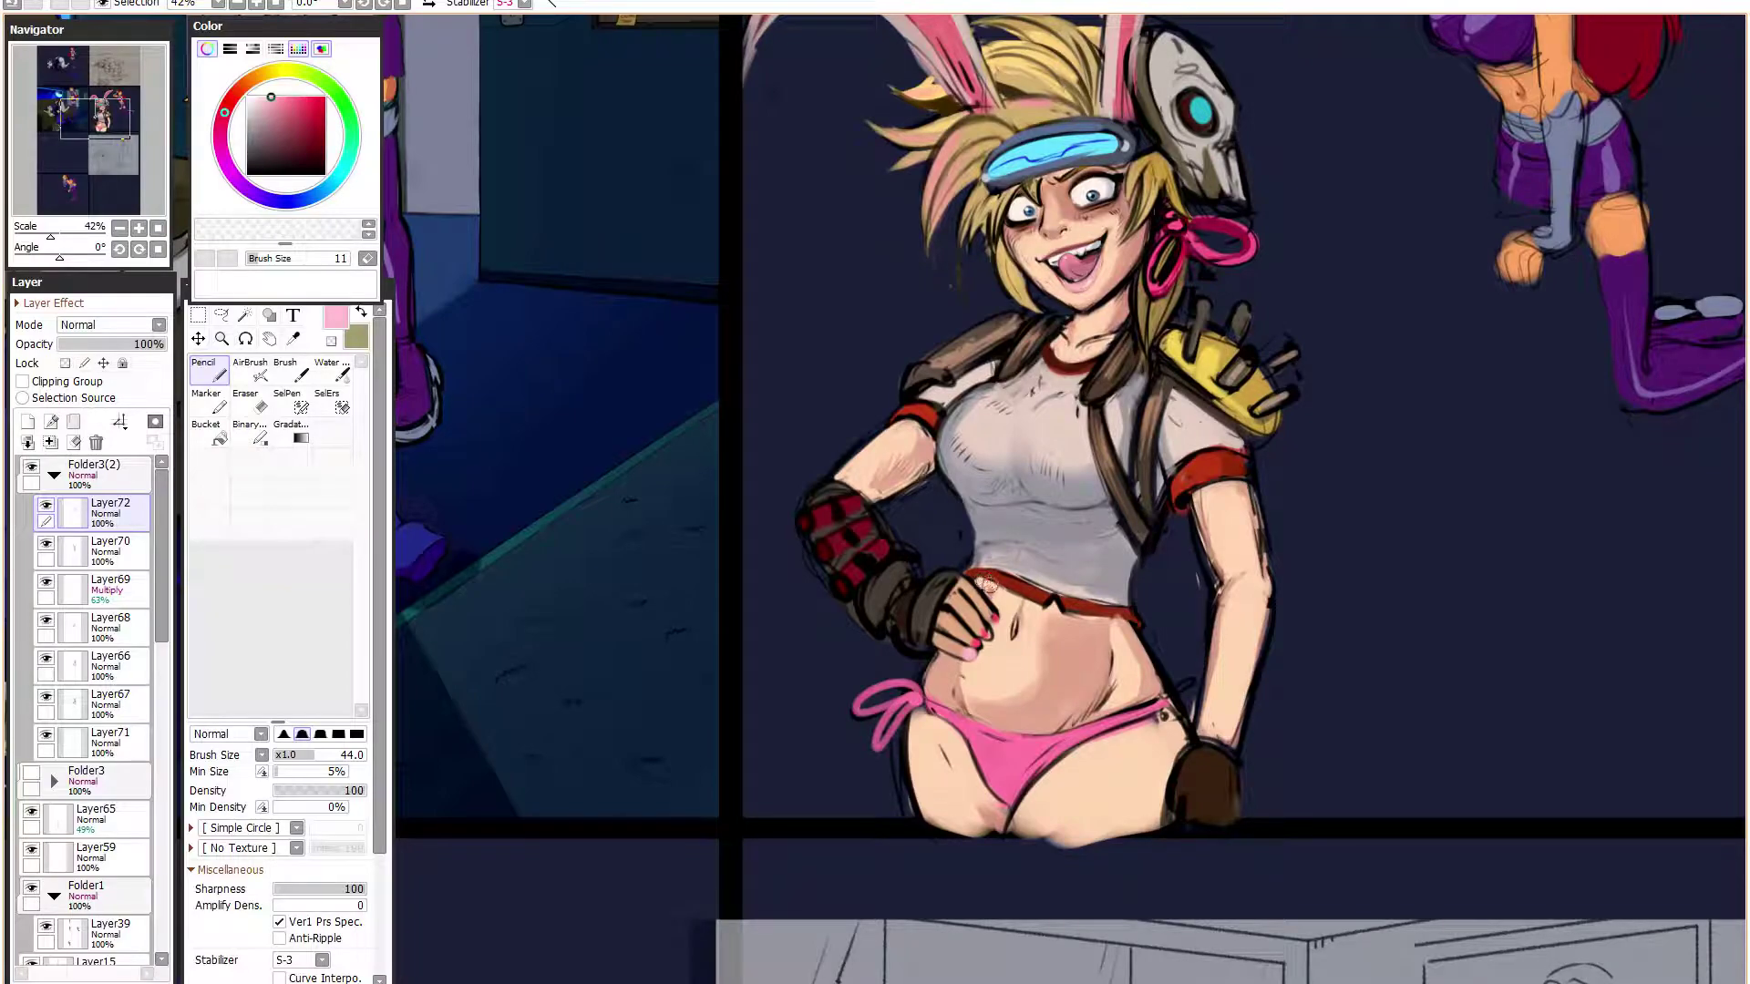
pyautogui.click(985, 634)
pyautogui.click(994, 618)
pyautogui.keyDown('alt'); pyautogui.click(970, 594); pyautogui.keyUp('alt')
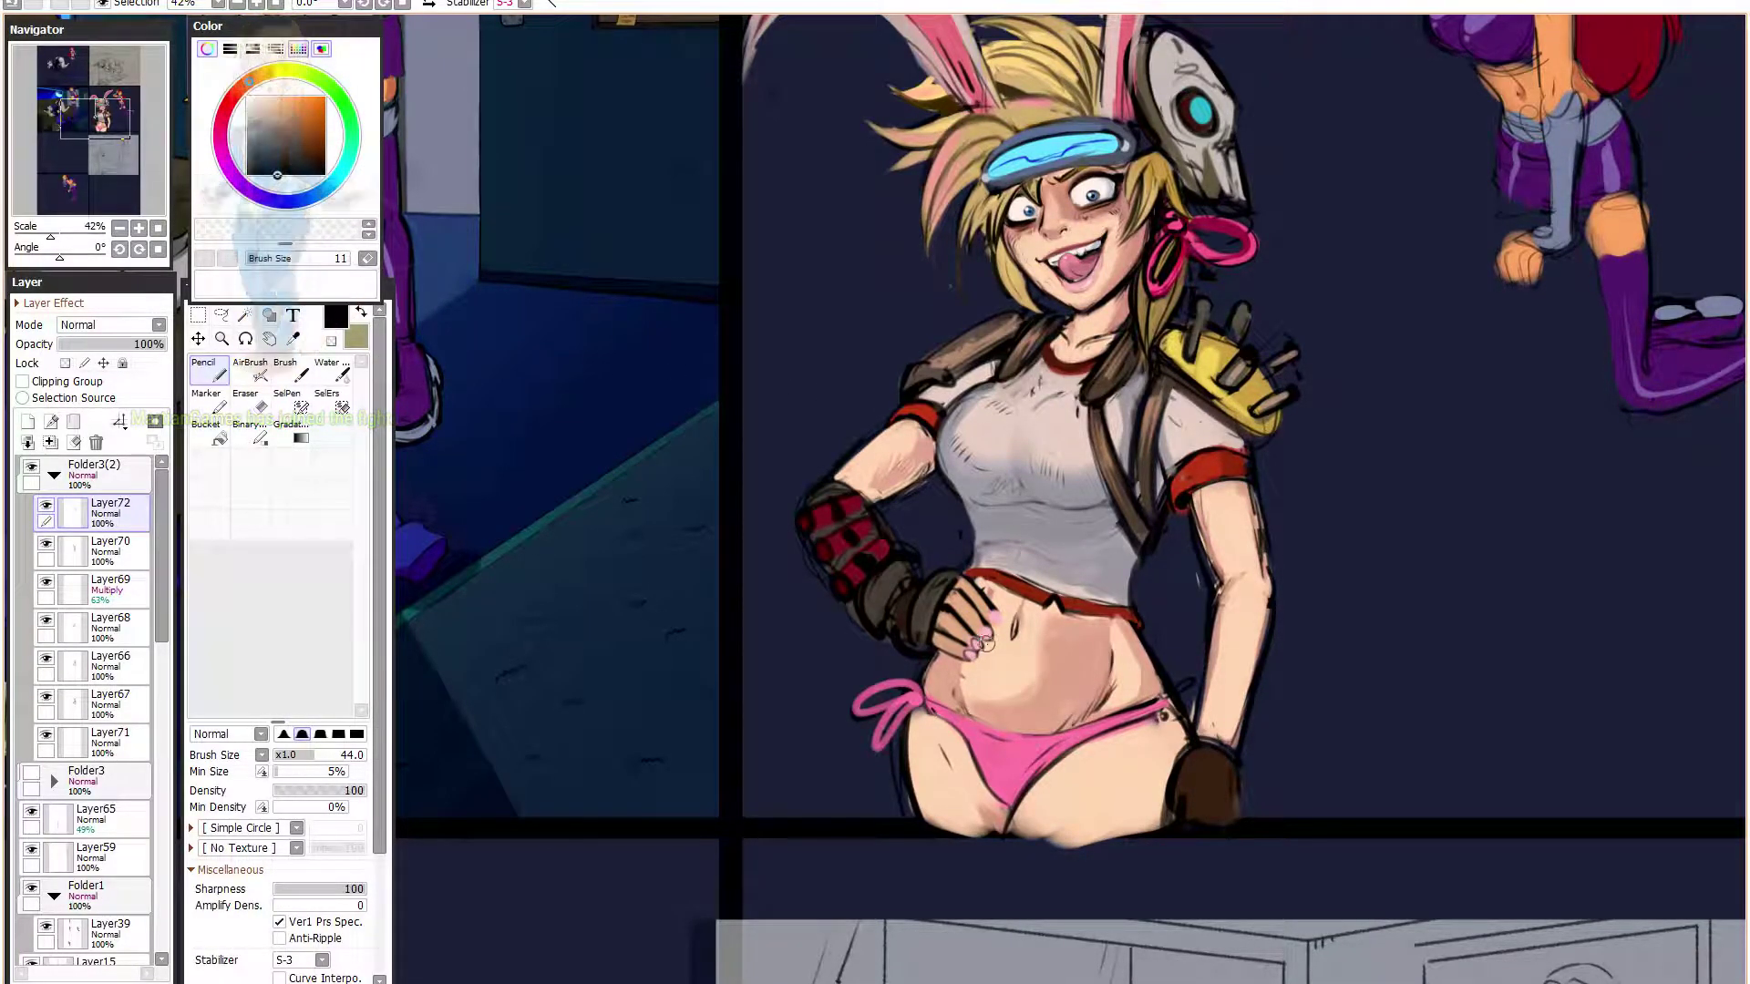
# - Redraw the inner contour of the straight arm with sampled colours
pyautogui.moveTo(1094, 538); pyautogui.dragTo(1170, 571)
pyautogui.moveTo(1341, 483); pyautogui.dragTo(1292, 453)
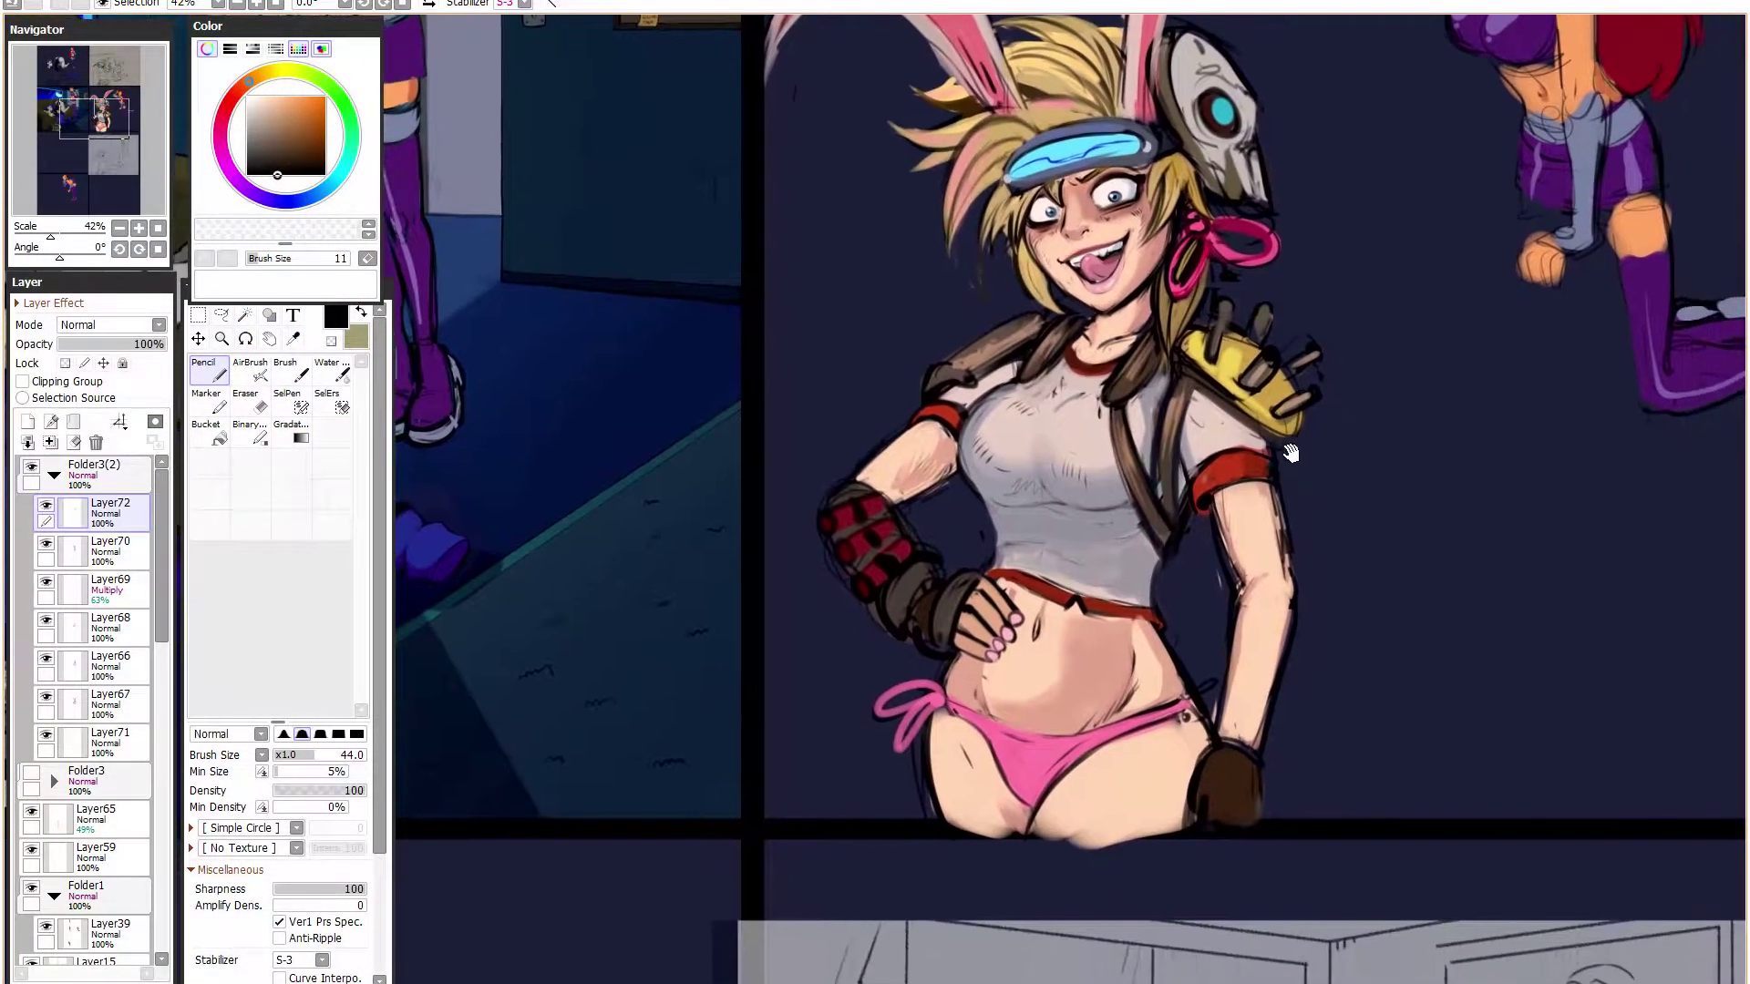
pyautogui.moveTo(1281, 628)
pyautogui.mouseDown()
pyautogui.moveTo(1251, 551)
pyautogui.moveTo(1196, 638)
pyautogui.mouseUp()
pyautogui.keyDown('alt'); pyautogui.click(1224, 541); pyautogui.keyUp('alt')
pyautogui.moveTo(1221, 510); pyautogui.dragTo(1190, 636)
pyautogui.keyDown('alt'); pyautogui.click(1195, 563); pyautogui.keyUp('alt')
pyautogui.moveTo(1211, 503)
pyautogui.mouseDown()
pyautogui.moveTo(1193, 612)
pyautogui.moveTo(1213, 509)
pyautogui.moveTo(1191, 553)
pyautogui.moveTo(1195, 525)
pyautogui.moveTo(1192, 600)
pyautogui.moveTo(1218, 505)
pyautogui.moveTo(1190, 544)
pyautogui.mouseUp()
pyautogui.keyDown('alt'); pyautogui.click(1215, 447); pyautogui.keyUp('alt')
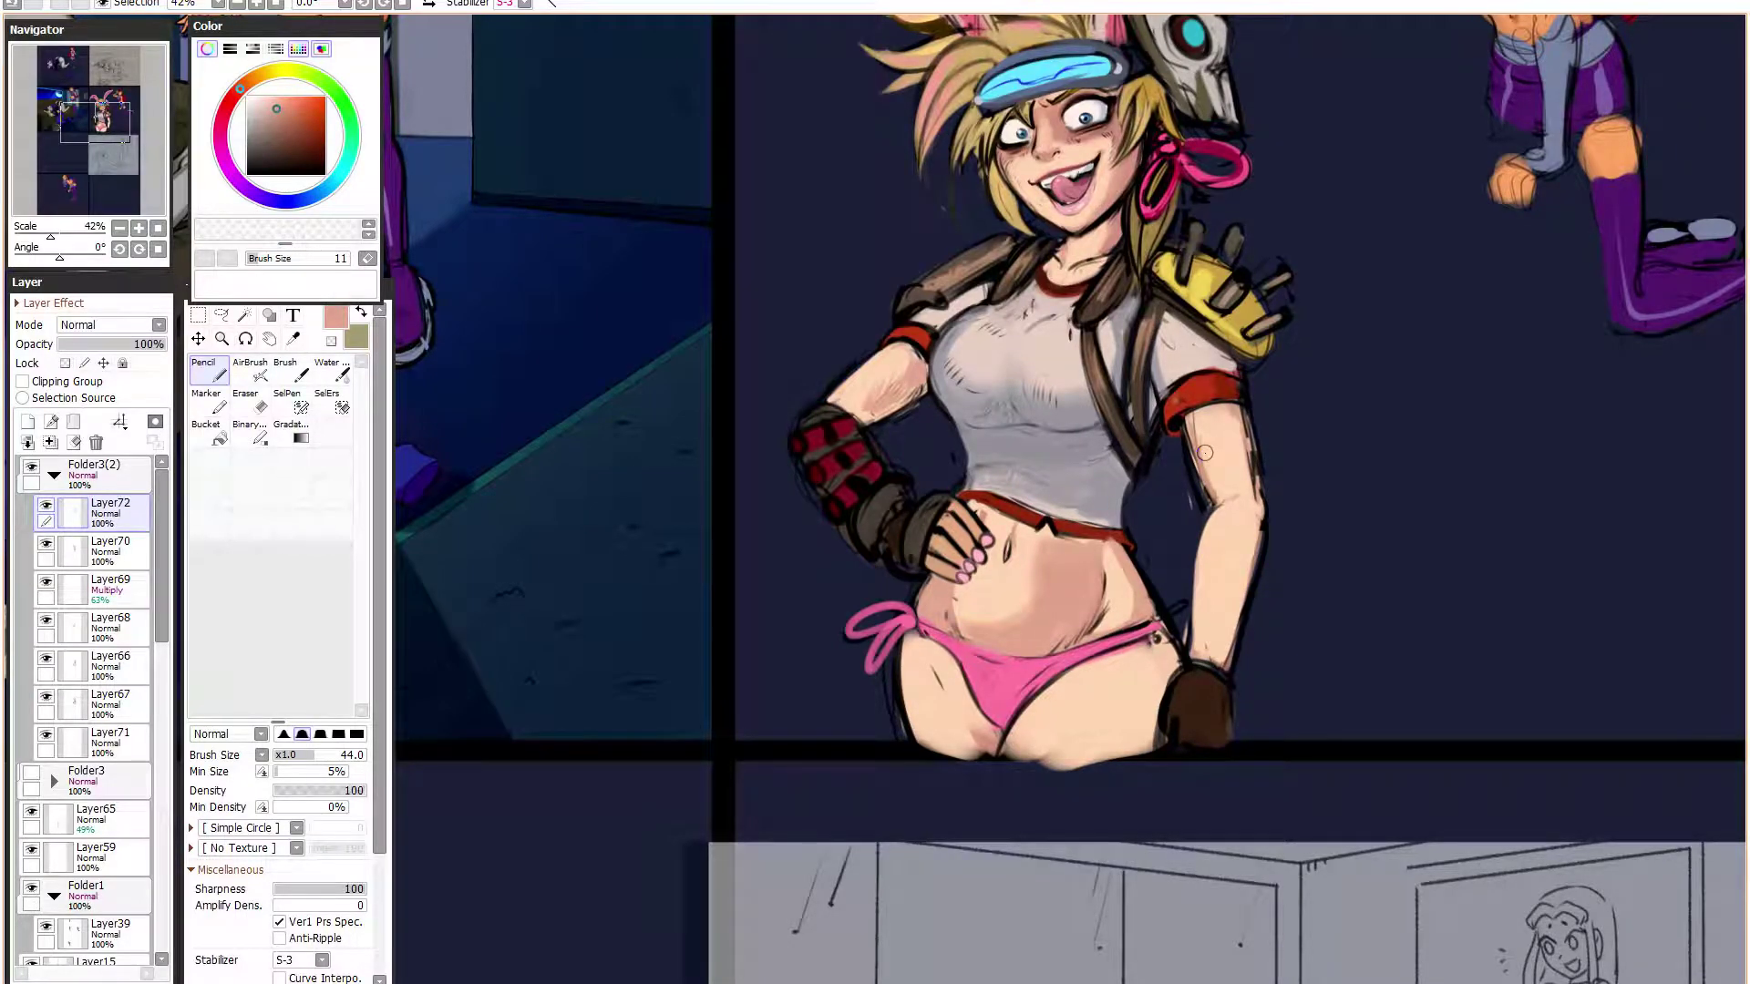
# - Shade the straight arm's elbow and forearm in salmon, sampling the navy background for its inner edge
pyautogui.moveTo(1212, 497); pyautogui.dragTo(1230, 502)
pyautogui.moveTo(1190, 572)
pyautogui.mouseDown()
pyautogui.moveTo(1213, 511)
pyautogui.moveTo(1195, 626)
pyautogui.moveTo(1194, 576)
pyautogui.mouseUp()
pyautogui.moveTo(1196, 601)
pyautogui.mouseDown()
pyautogui.moveTo(1192, 524)
pyautogui.moveTo(1184, 577)
pyautogui.moveTo(1206, 506)
pyautogui.moveTo(1192, 576)
pyautogui.mouseUp()
pyautogui.keyDown('alt'); pyautogui.click(1174, 618); pyautogui.keyUp('alt')
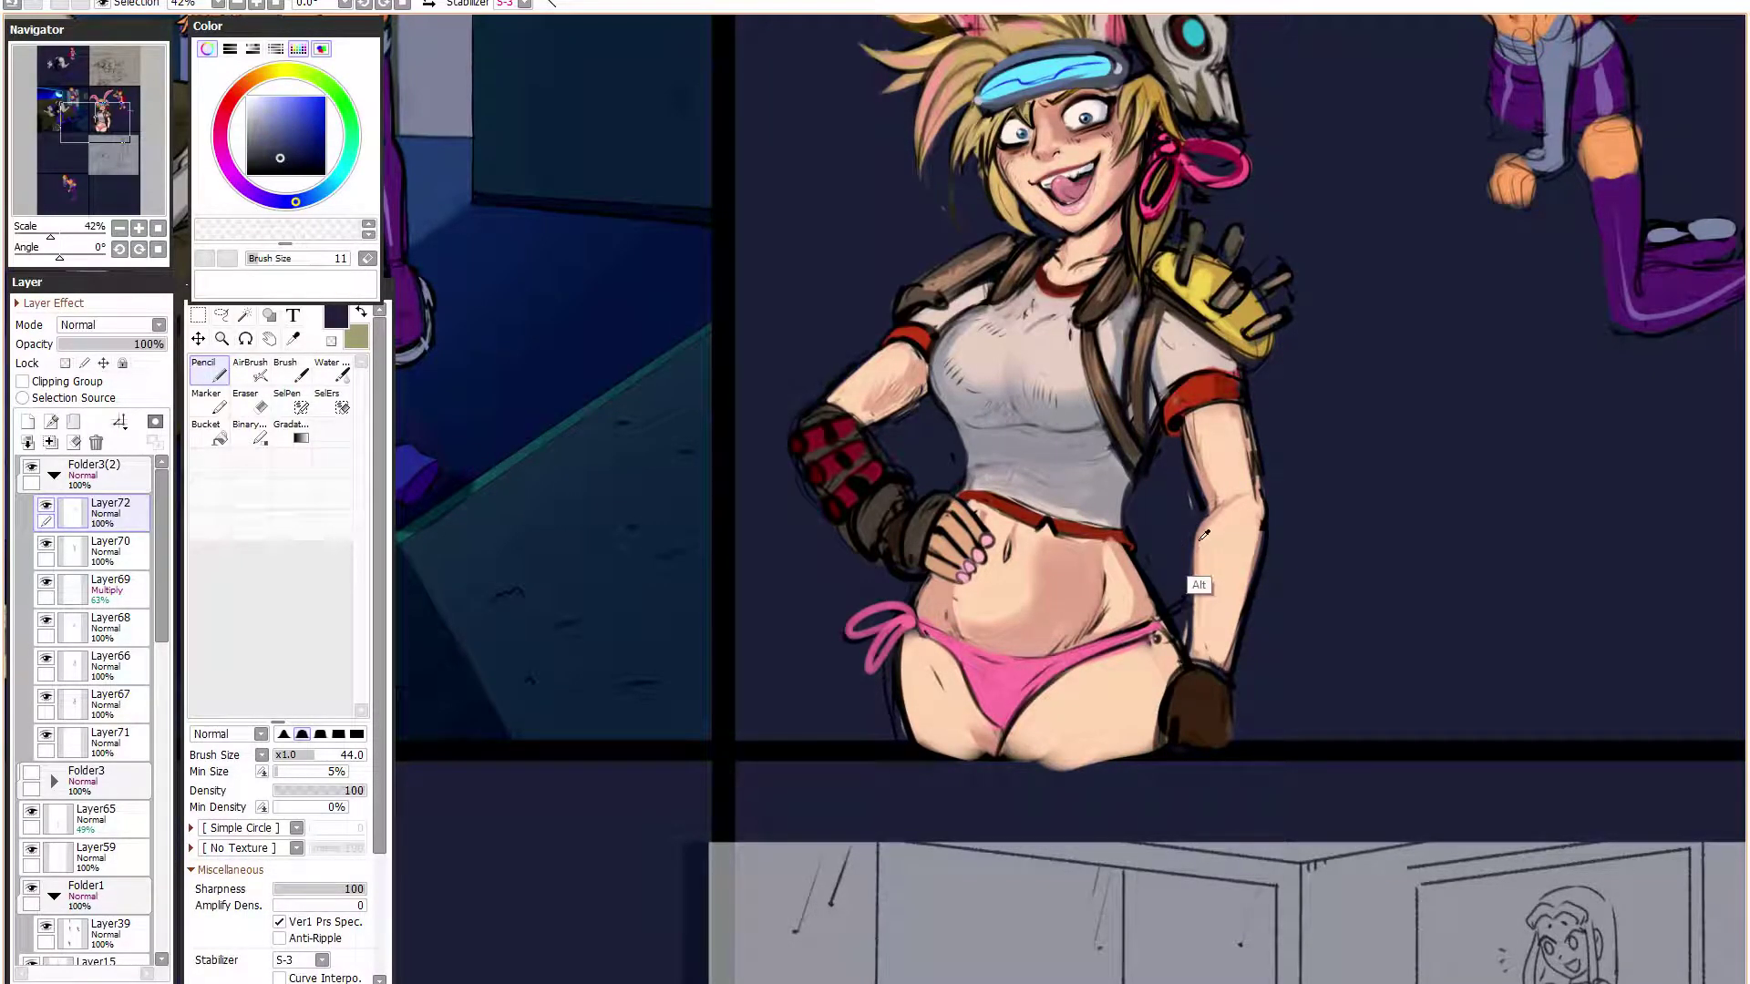
pyautogui.keyDown('alt'); pyautogui.click(1198, 591); pyautogui.keyUp('alt')
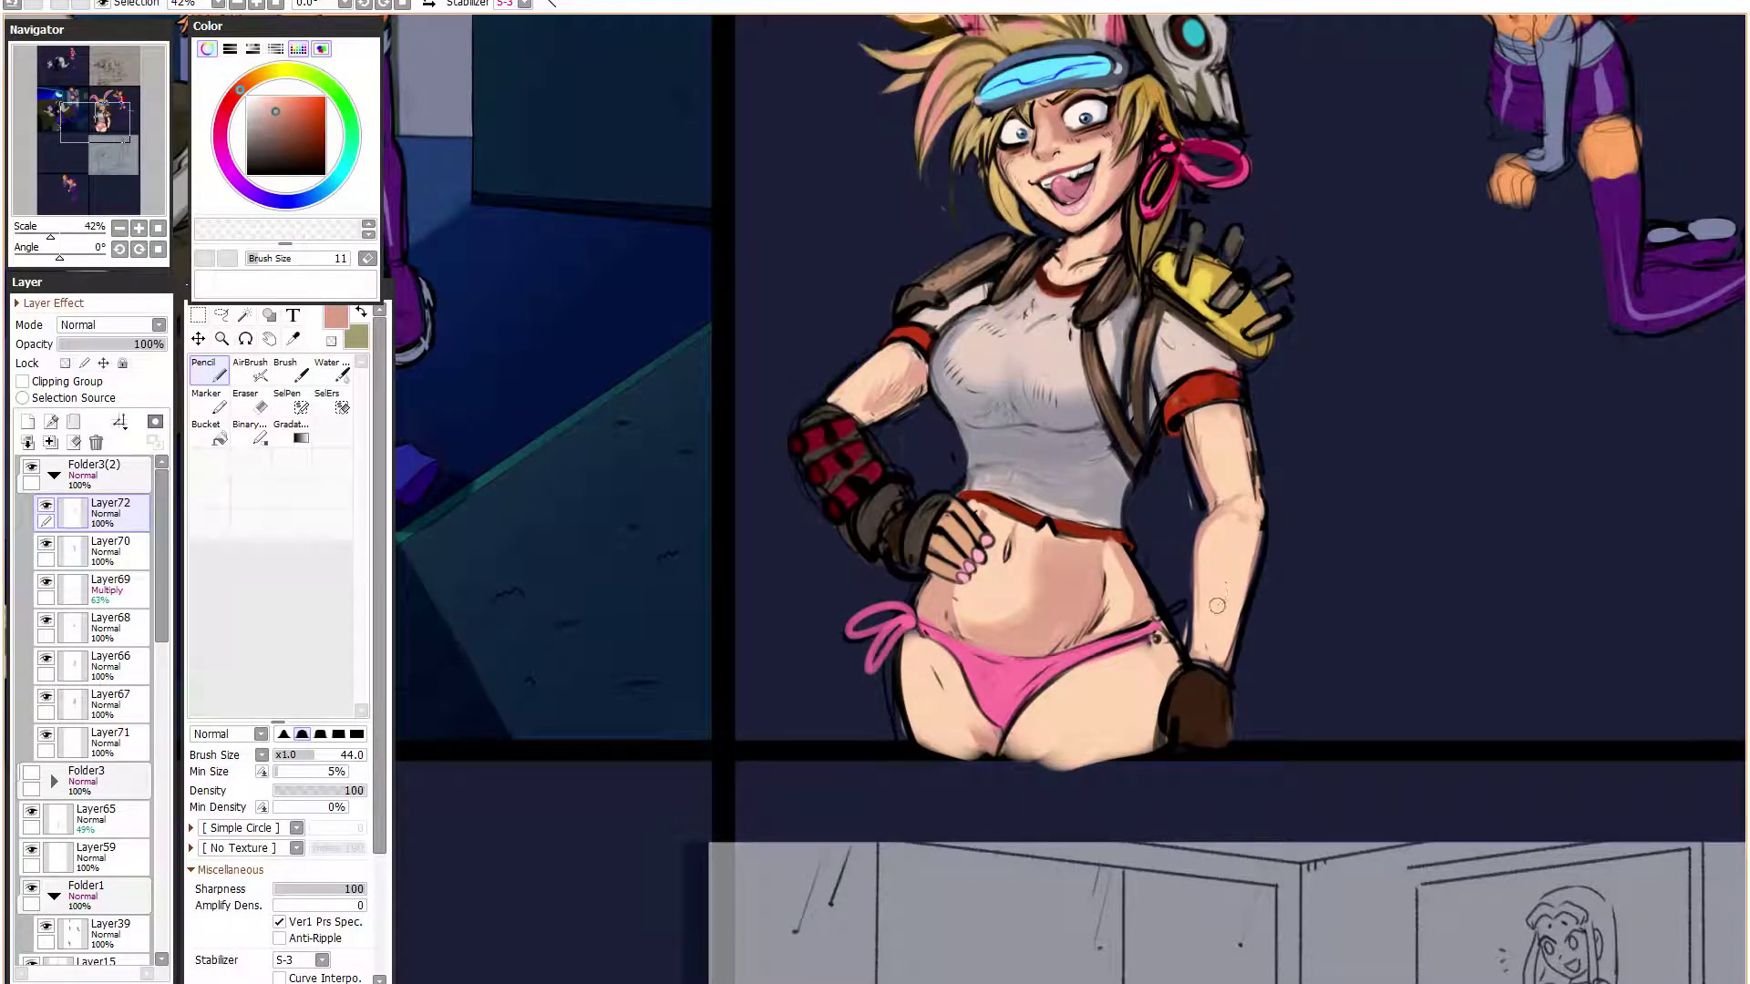
pyautogui.moveTo(1187, 649)
pyautogui.mouseDown()
pyautogui.moveTo(1194, 559)
pyautogui.moveTo(1192, 655)
pyautogui.moveTo(1211, 595)
pyautogui.mouseUp()
# - Trim the thick outer outline of the straight arm from sleeve to wrist with the sampled navy background colour
pyautogui.keyDown('alt'); pyautogui.click(1258, 566); pyautogui.keyUp('alt')
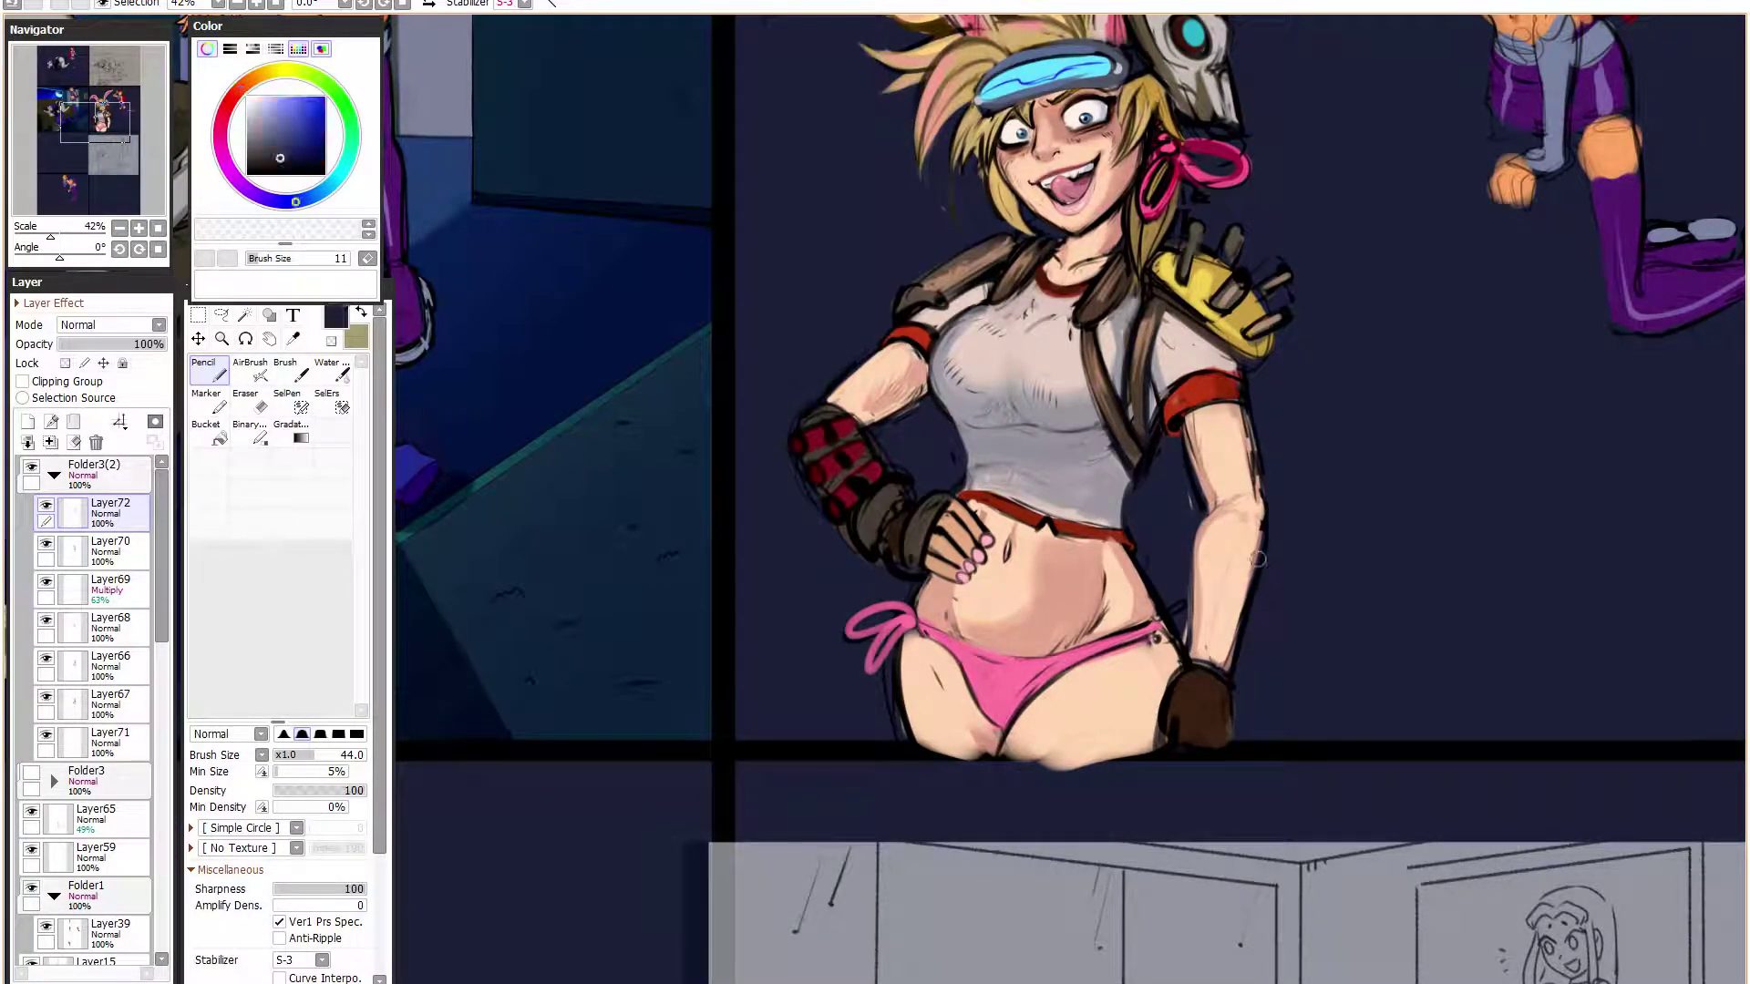
pyautogui.moveTo(1235, 670)
pyautogui.mouseDown()
pyautogui.moveTo(1262, 538)
pyautogui.moveTo(1250, 602)
pyautogui.moveTo(1240, 401)
pyautogui.moveTo(1256, 476)
pyautogui.mouseUp()
pyautogui.moveTo(1241, 413)
pyautogui.mouseDown()
pyautogui.moveTo(1260, 531)
pyautogui.moveTo(1224, 661)
pyautogui.mouseUp()
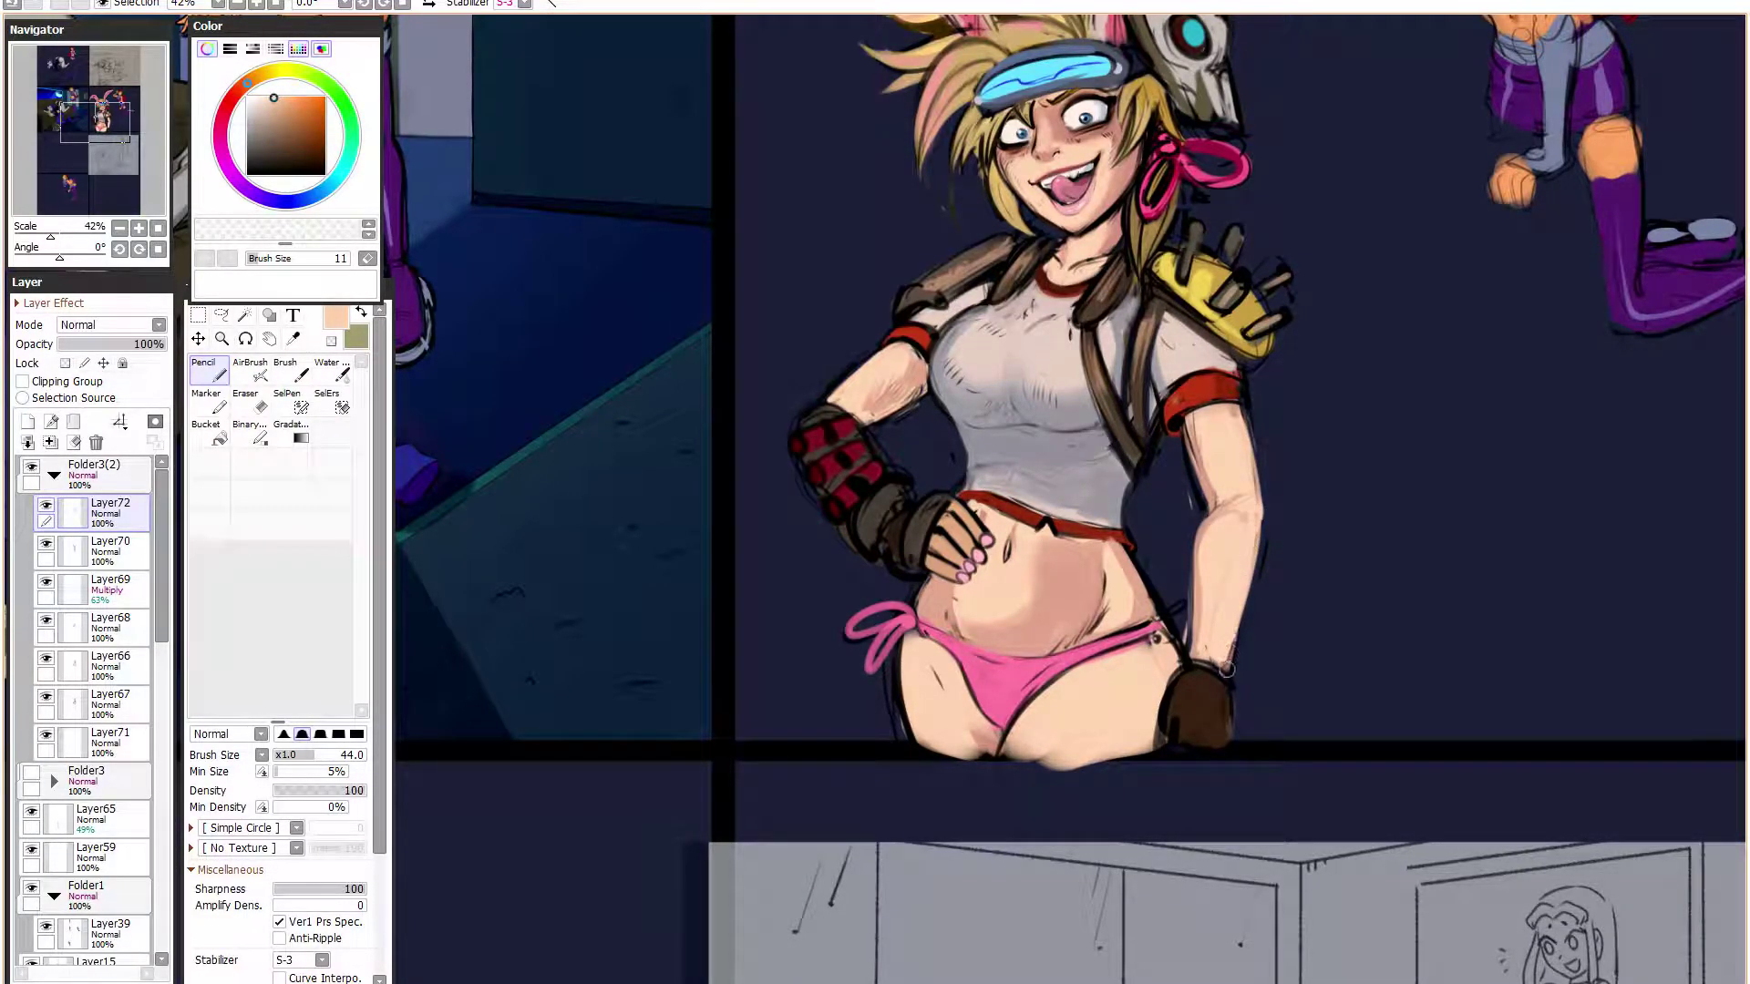
# - Touch up the straight arm's forearm in peach and clean its inner edge with the sampled navy background colour
pyautogui.moveTo(1229, 562); pyautogui.dragTo(1222, 571)
pyautogui.rightClick(1194, 519)
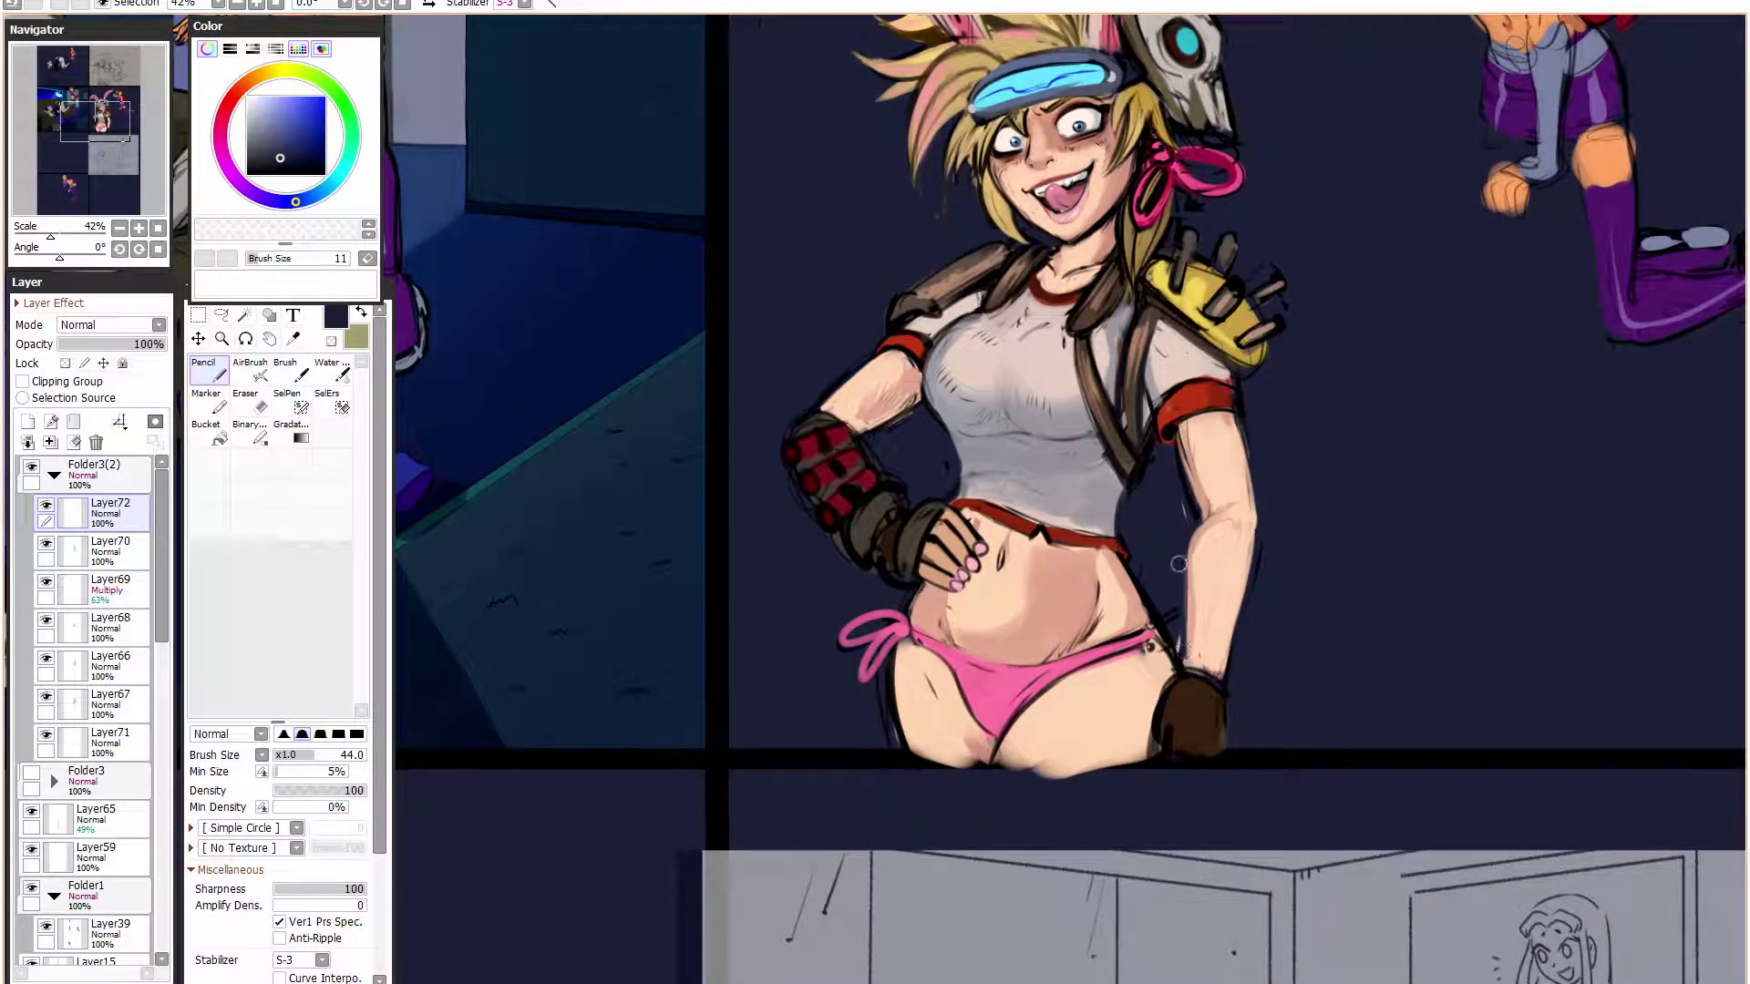
pyautogui.moveTo(1178, 644); pyautogui.dragTo(1193, 556)
pyautogui.moveTo(1259, 487); pyautogui.dragTo(1249, 506)
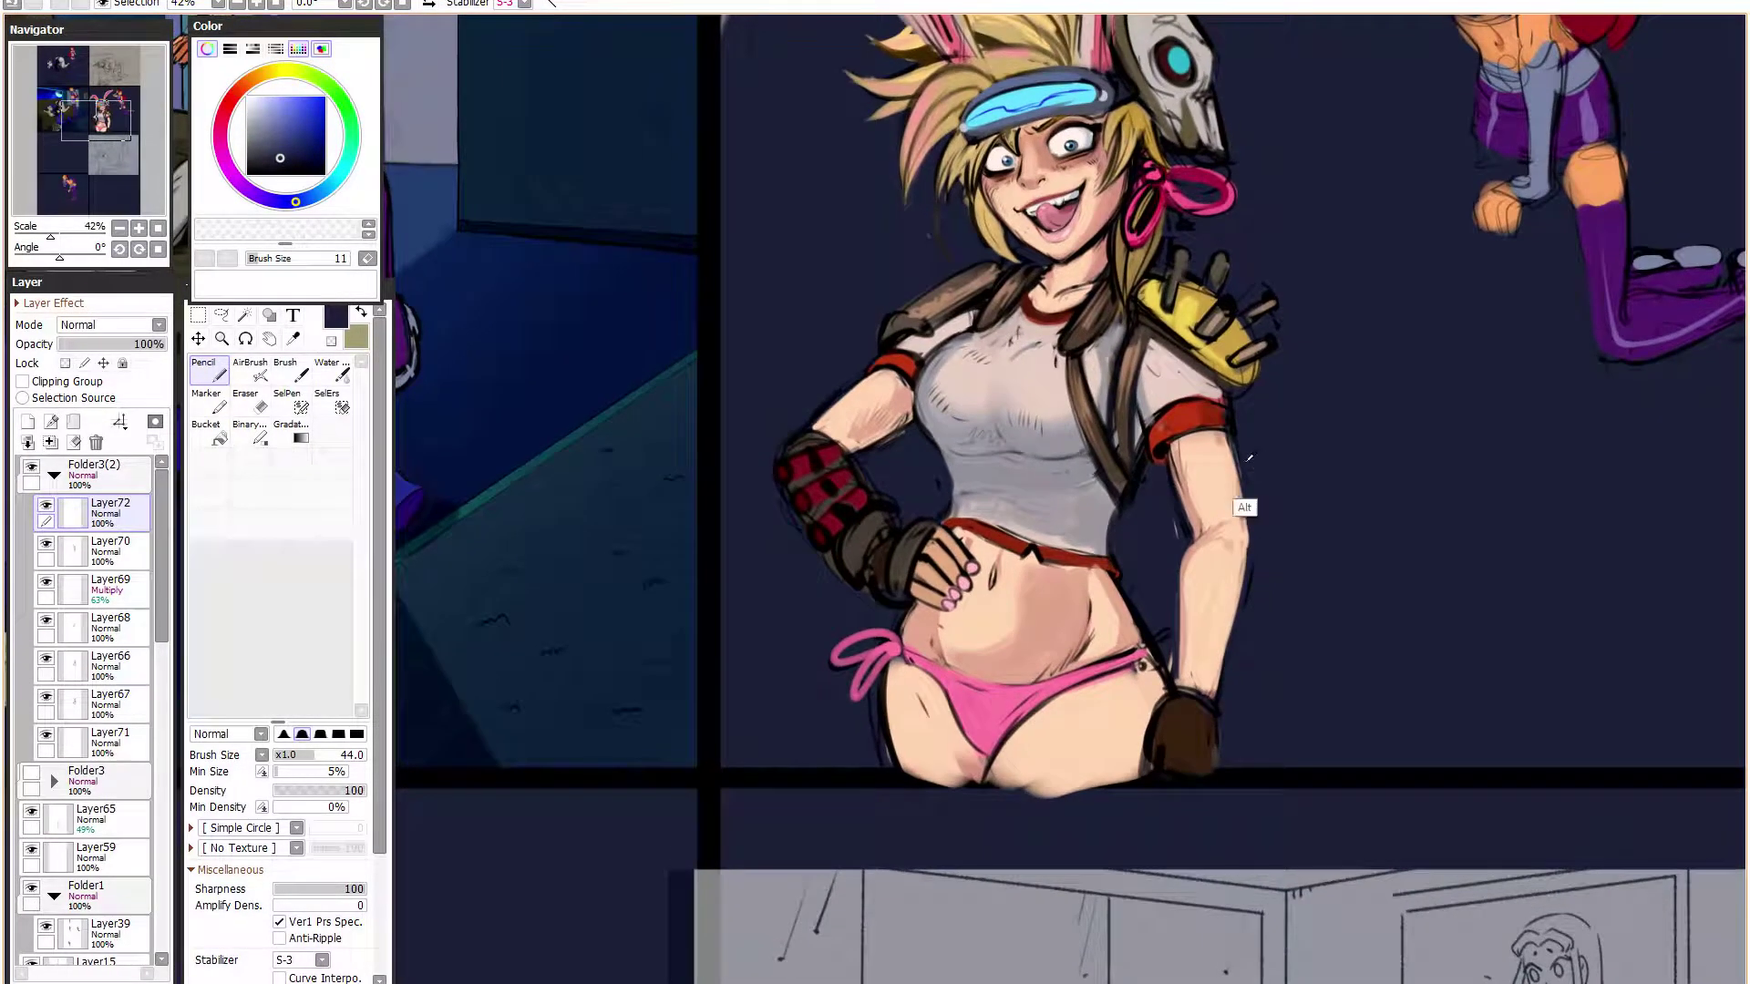
# - Blend the straight arm's elbow and forearm shading with sampled salmon and peach skin tones
pyautogui.rightClick(1197, 548)
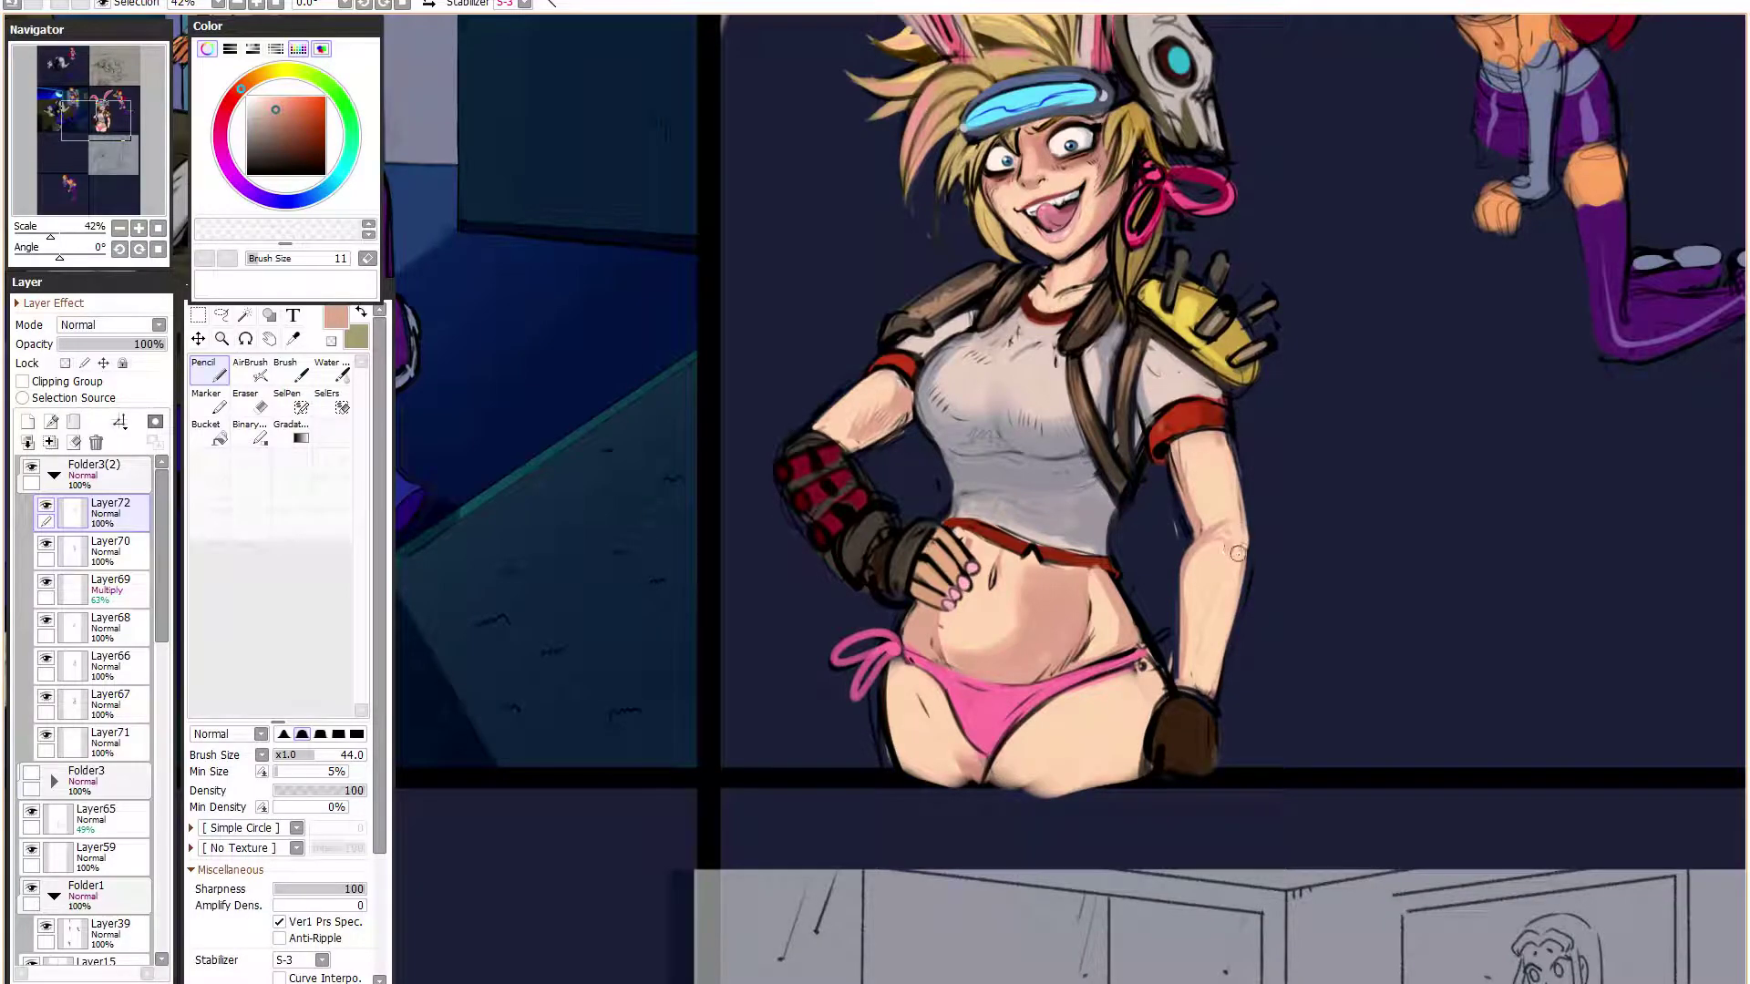
pyautogui.keyDown('alt'); pyautogui.click(1234, 558); pyautogui.keyUp('alt')
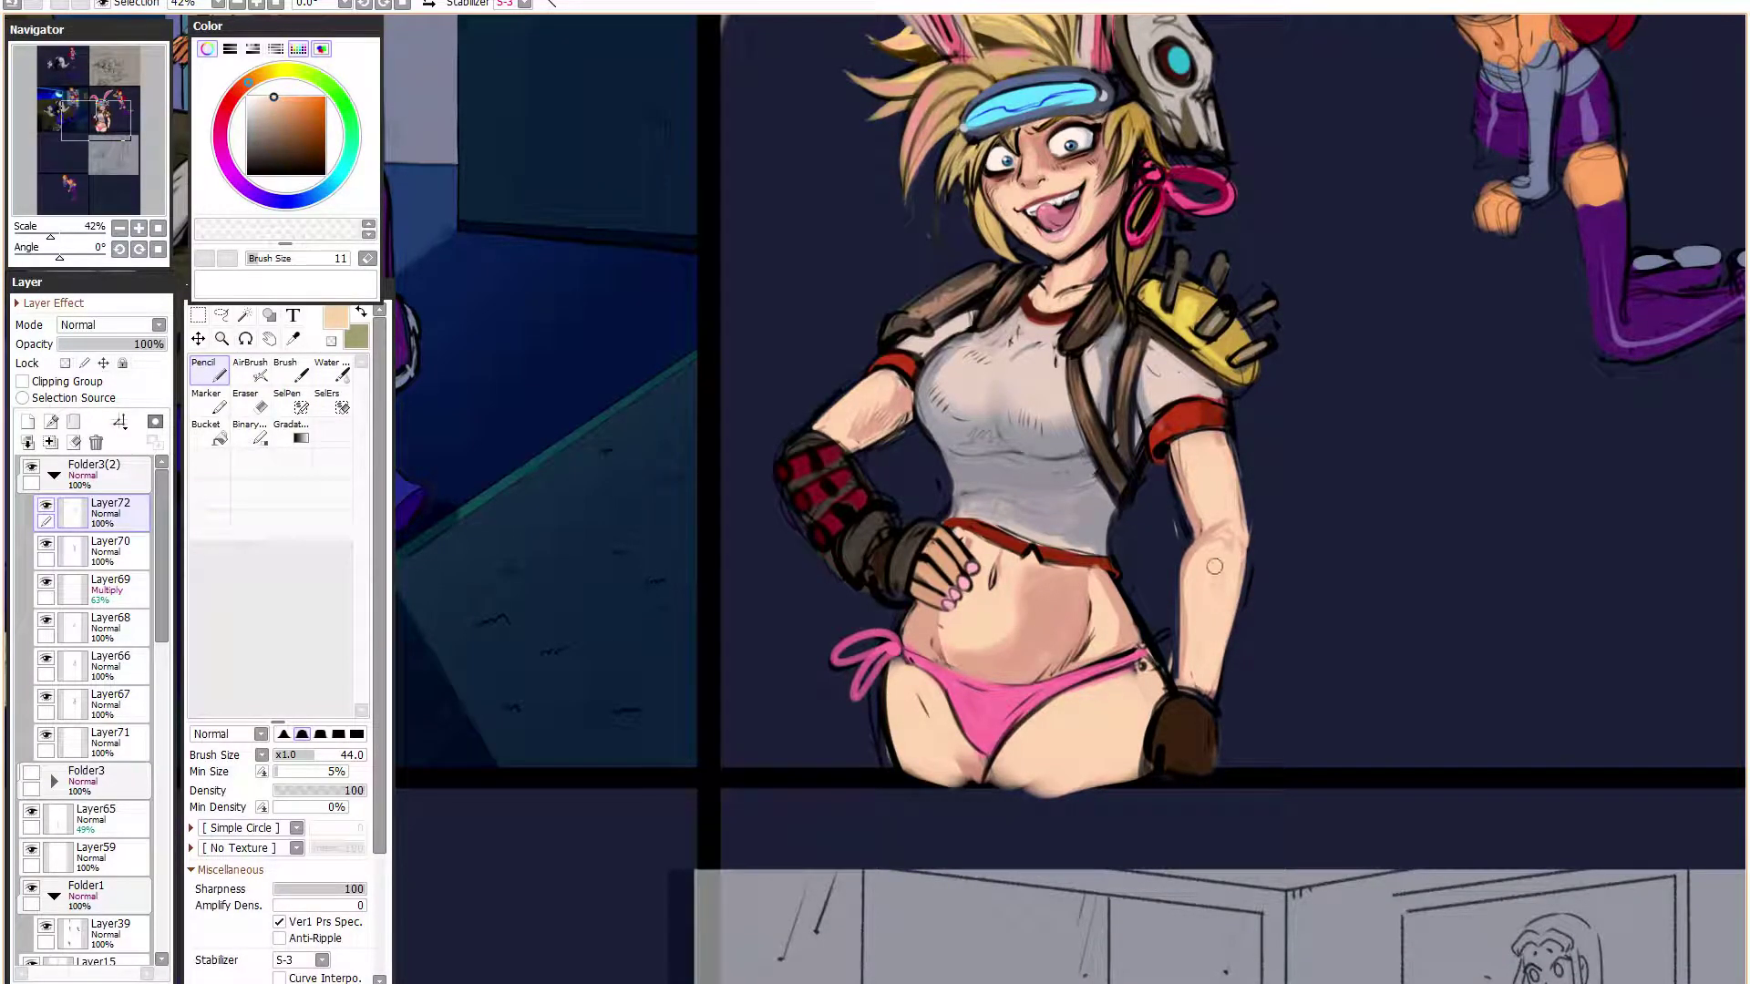
pyautogui.moveTo(1192, 681); pyautogui.dragTo(1186, 637)
pyautogui.keyDown('alt'); pyautogui.click(1217, 499); pyautogui.keyUp('alt')
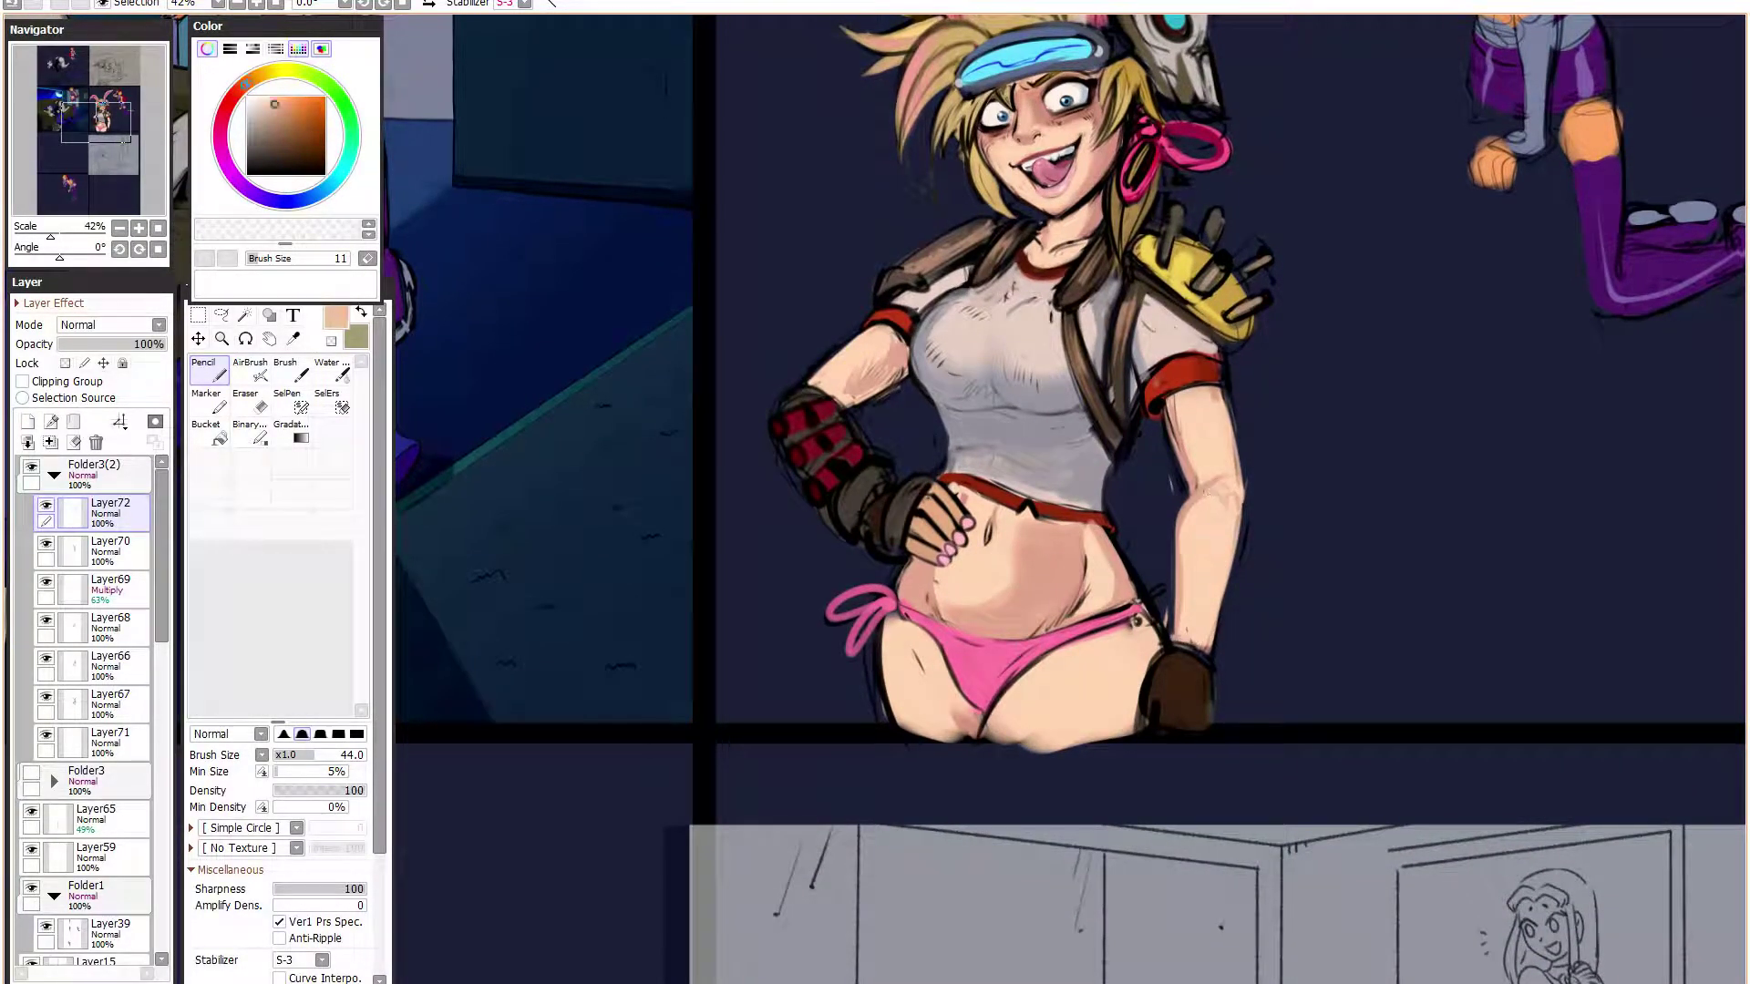
pyautogui.moveTo(1181, 524)
pyautogui.mouseDown()
pyautogui.moveTo(1177, 580)
pyautogui.moveTo(1192, 488)
pyautogui.mouseUp()
pyautogui.keyDown('alt'); pyautogui.click(1201, 495); pyautogui.keyUp('alt')
pyautogui.keyDown('alt'); pyautogui.click(1239, 469); pyautogui.keyUp('alt')
pyautogui.keyDown('alt'); pyautogui.click(1229, 468); pyautogui.keyUp('alt')
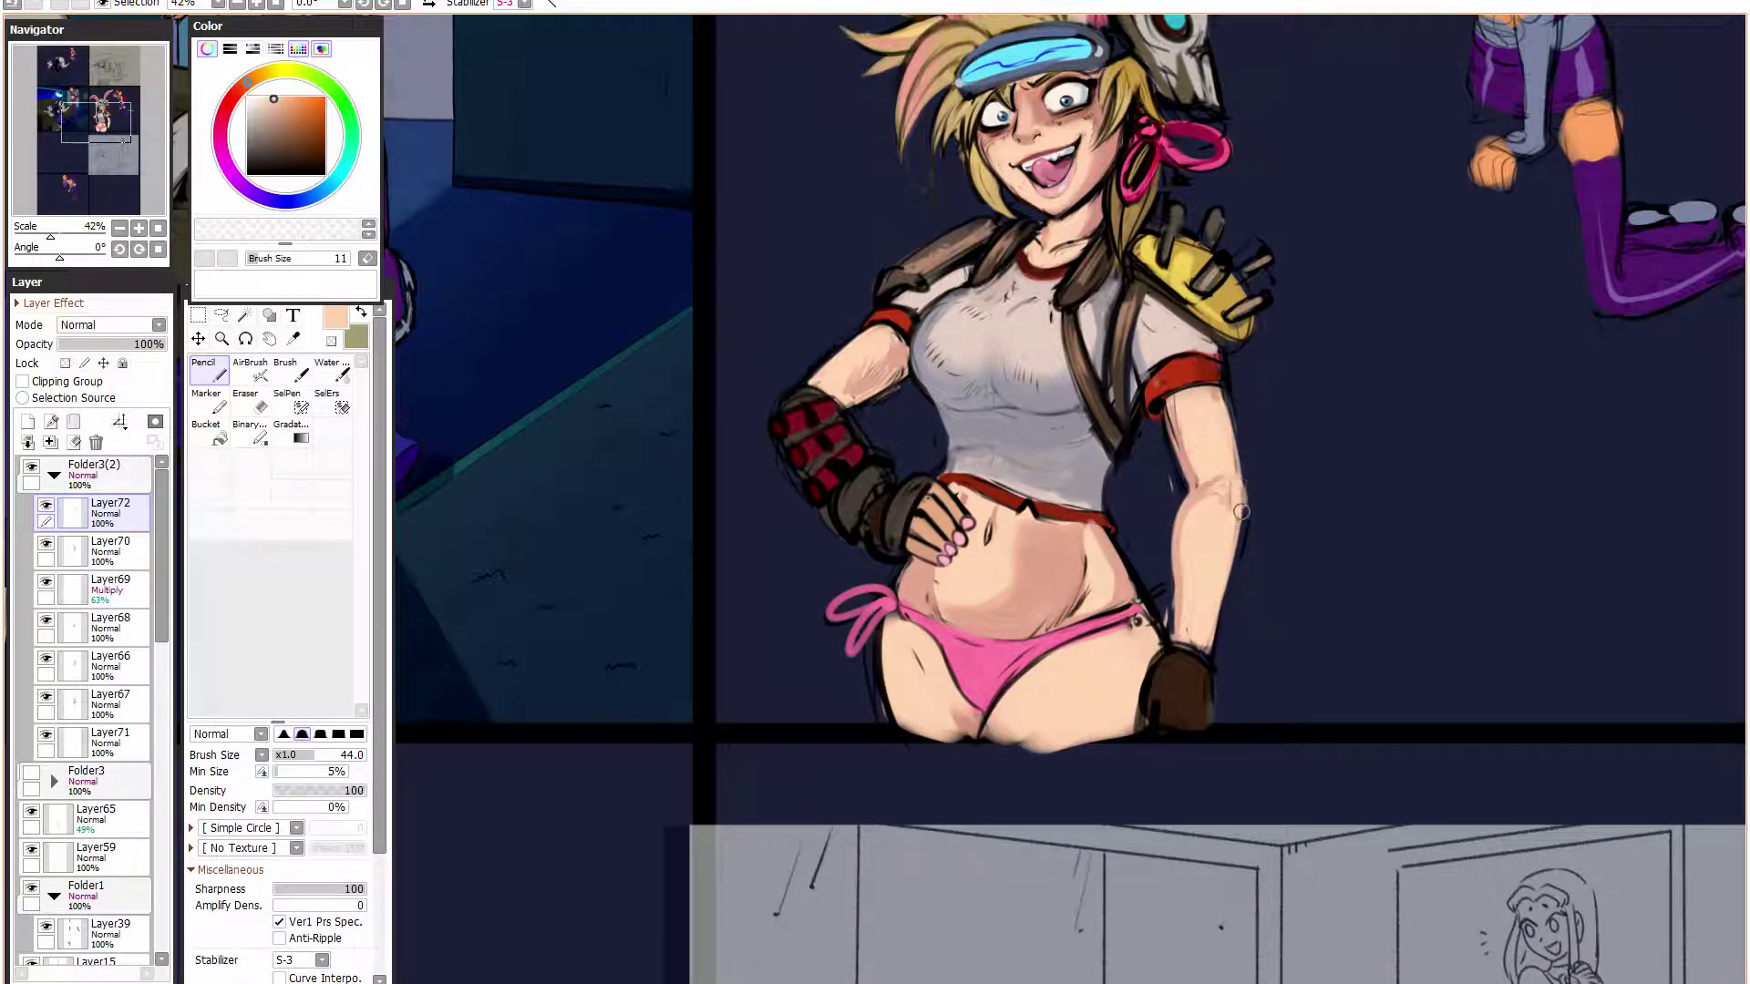
pyautogui.keyDown('alt'); pyautogui.click(1200, 545); pyautogui.keyUp('alt')
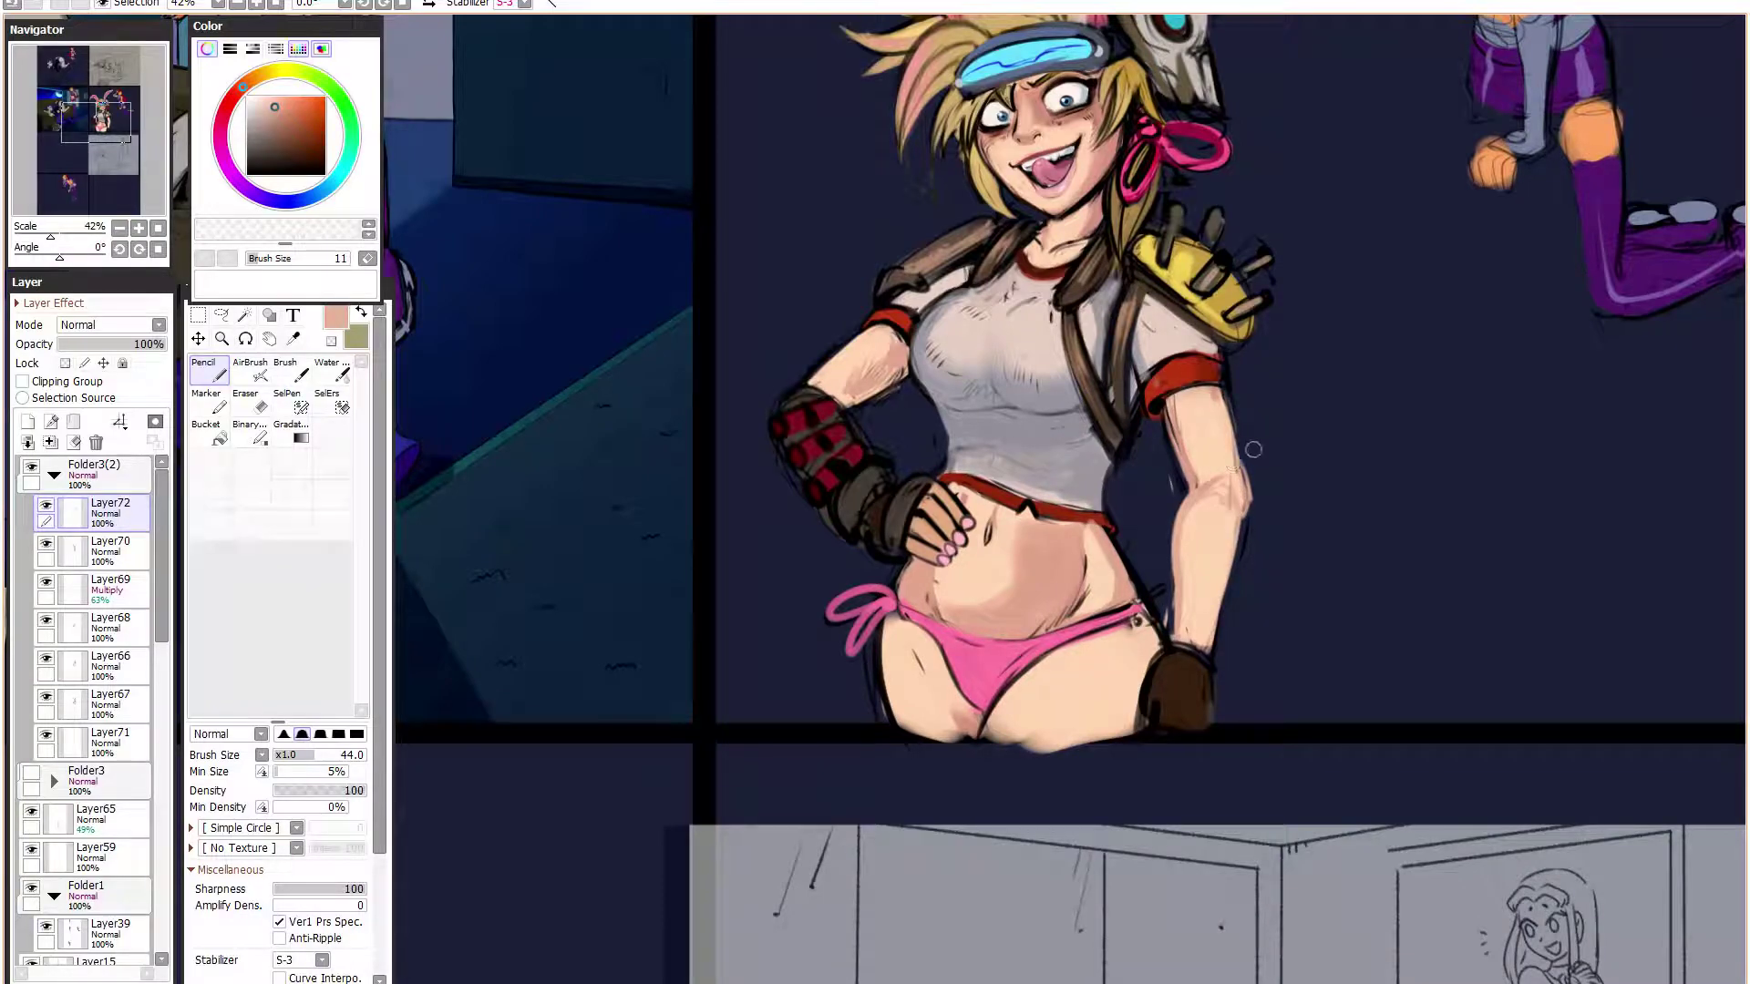
pyautogui.moveTo(1209, 585)
pyautogui.mouseDown()
pyautogui.moveTo(1208, 665)
pyautogui.moveTo(1189, 623)
pyautogui.mouseUp()
pyautogui.keyDown('alt'); pyautogui.click(1177, 497); pyautogui.keyUp('alt')
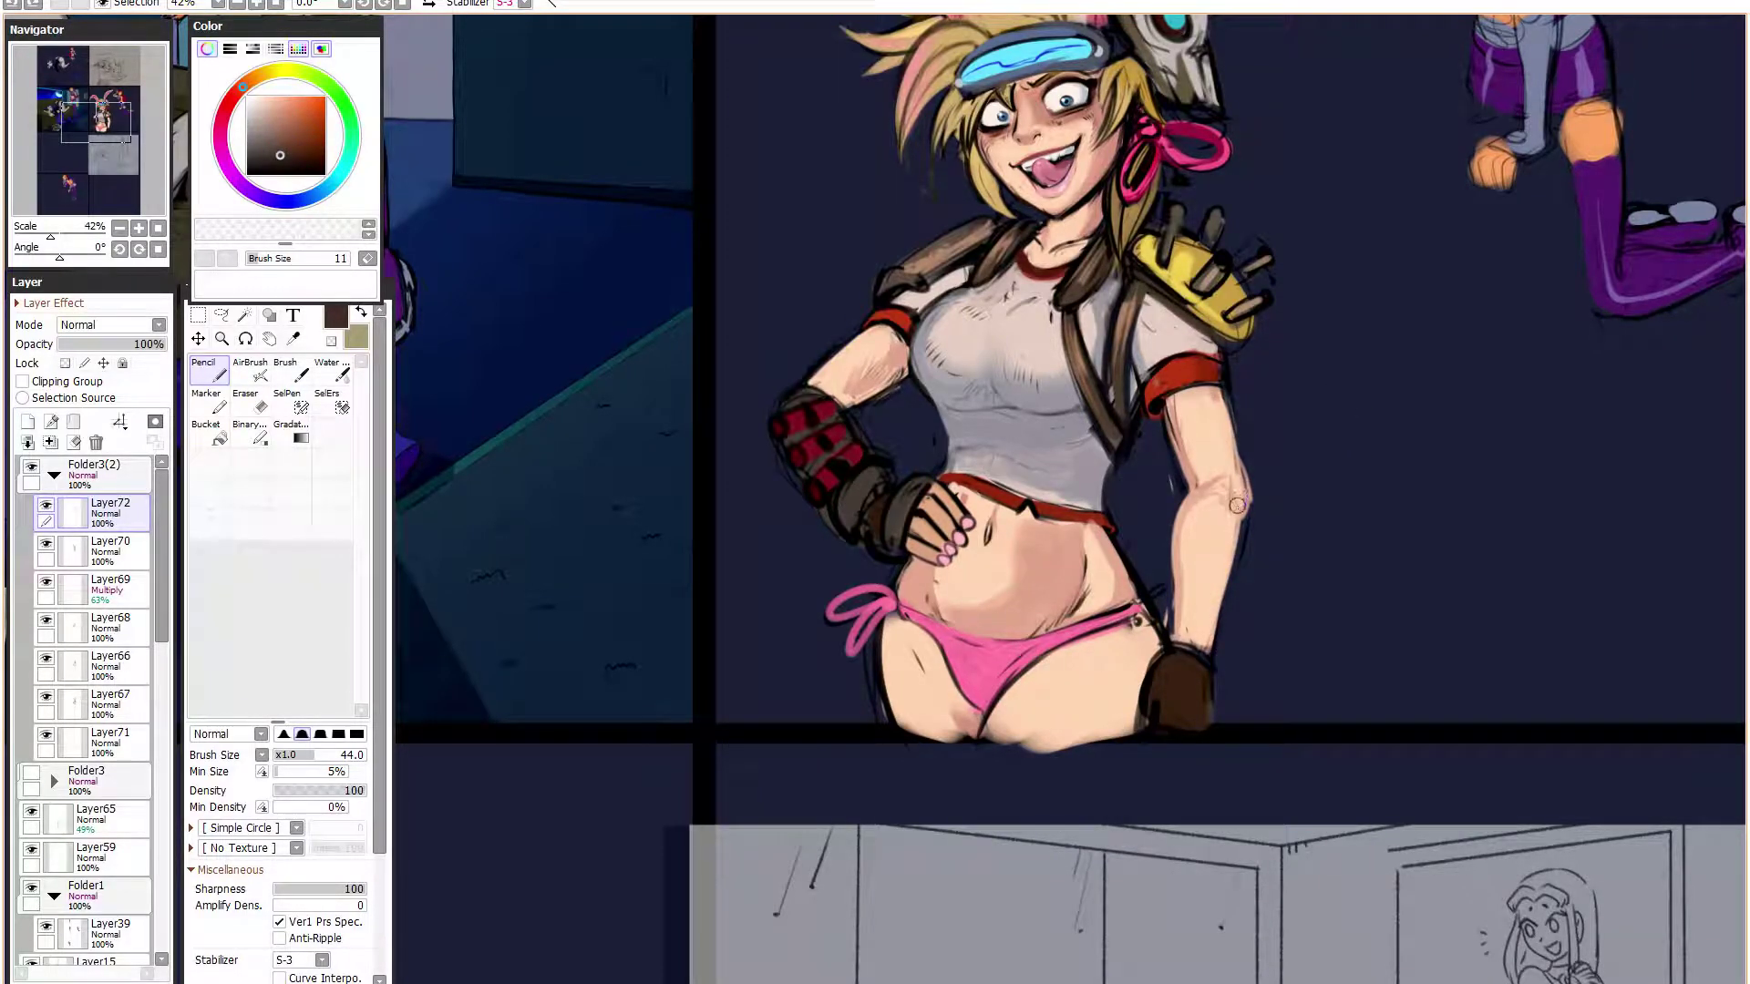
pyautogui.moveTo(1179, 619); pyautogui.dragTo(1228, 487)
pyautogui.moveTo(1178, 612); pyautogui.dragTo(1201, 589)
pyautogui.hotkey('ctrl', 'z')
pyautogui.hotkey('ctrl', 'z')
# - Smooth the straight arm's forearm down to the wrist with sampled peach, tidying its outer edge in navy
pyautogui.keyDown('alt'); pyautogui.click(1207, 488); pyautogui.keyUp('alt')
pyautogui.keyDown('alt'); pyautogui.click(1189, 539); pyautogui.keyUp('alt')
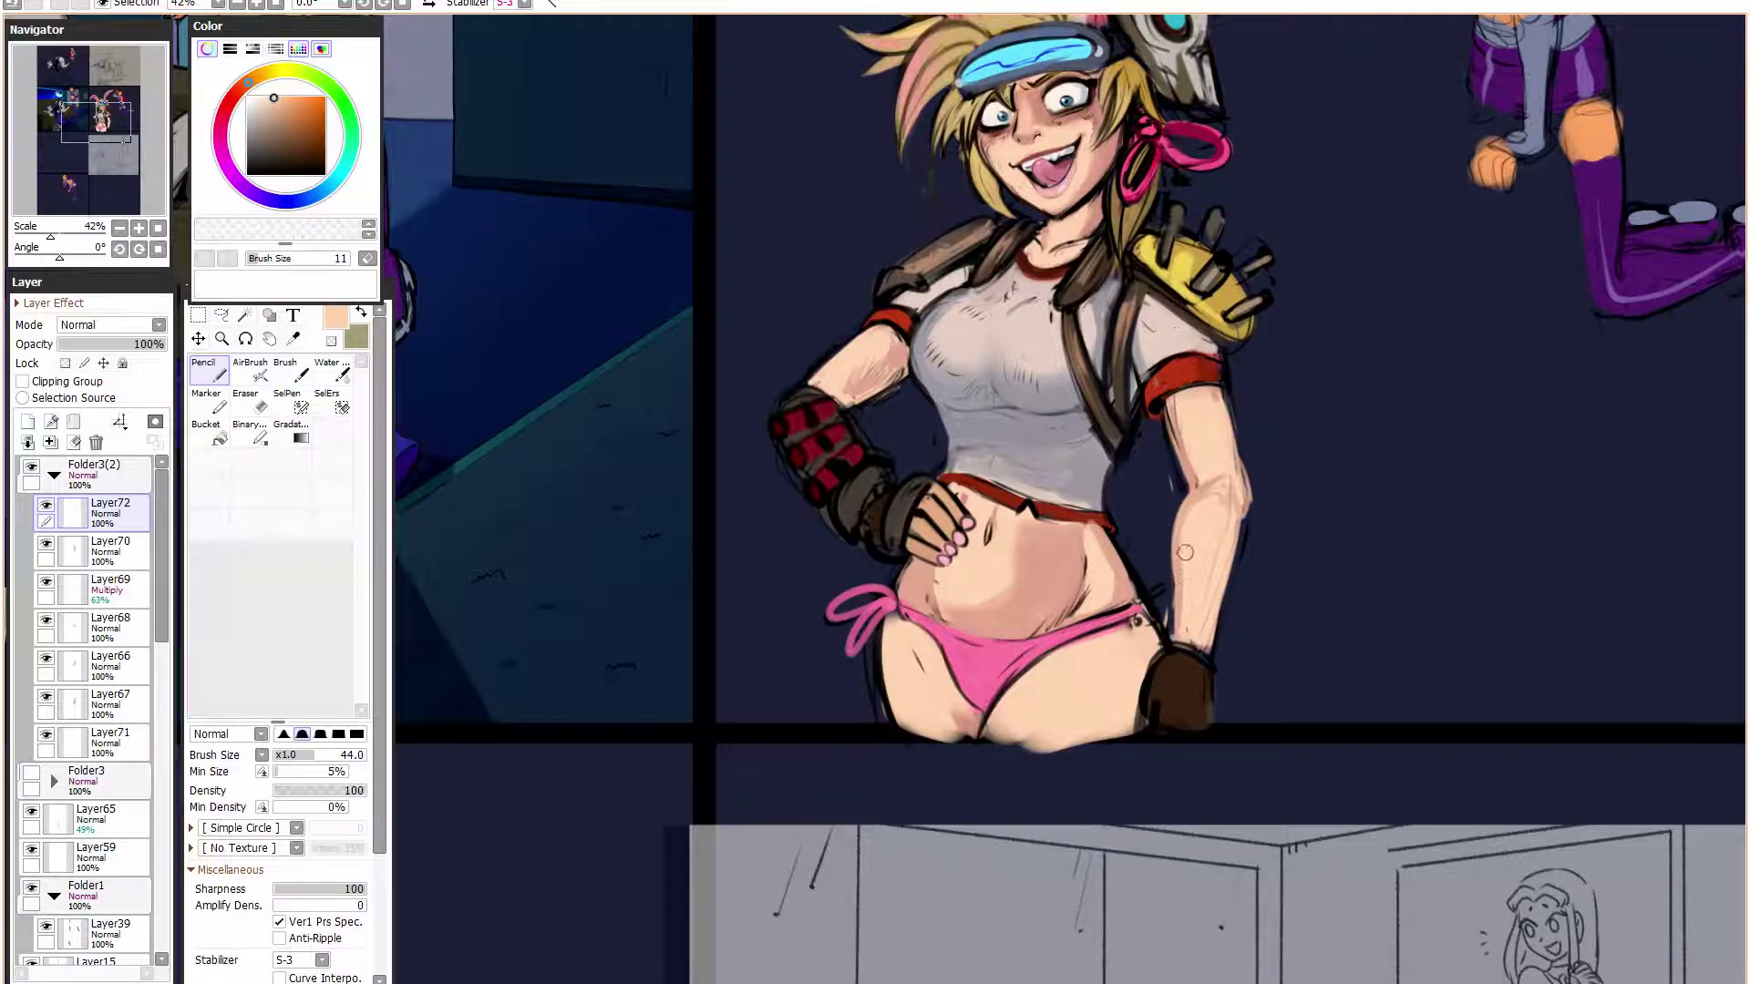
pyautogui.keyDown('alt'); pyautogui.click(1232, 588); pyautogui.keyUp('alt')
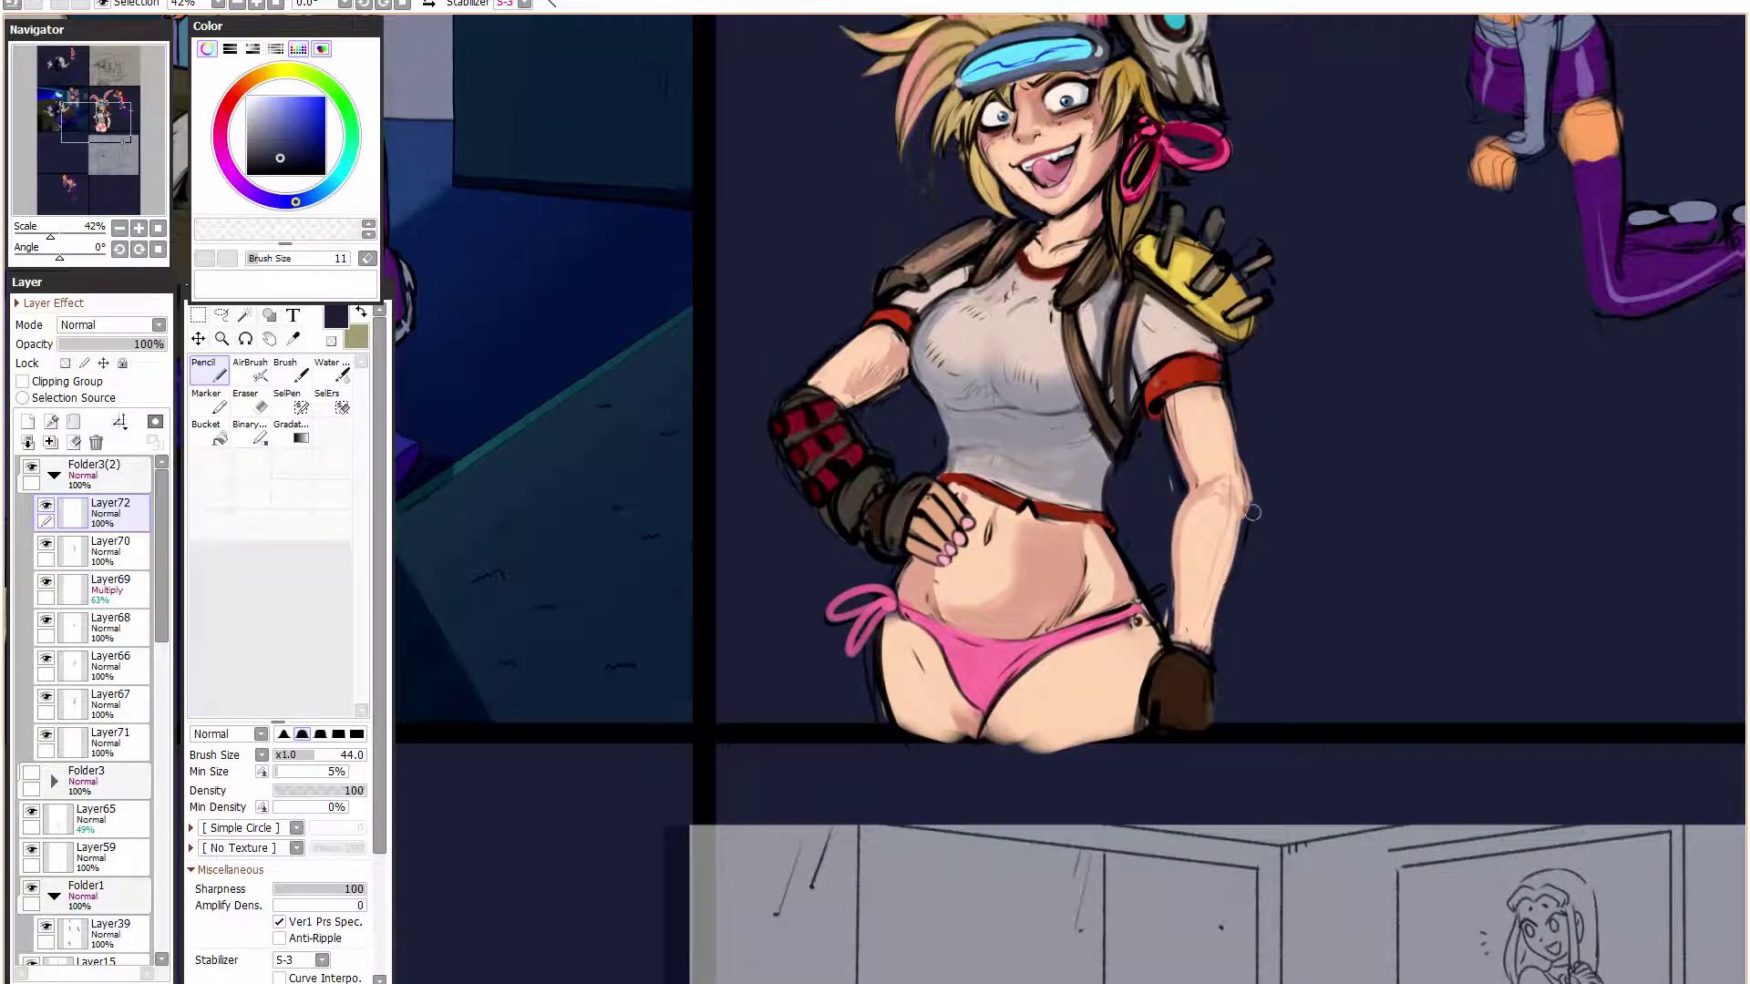
pyautogui.keyDown('alt'); pyautogui.click(1216, 619); pyautogui.keyUp('alt')
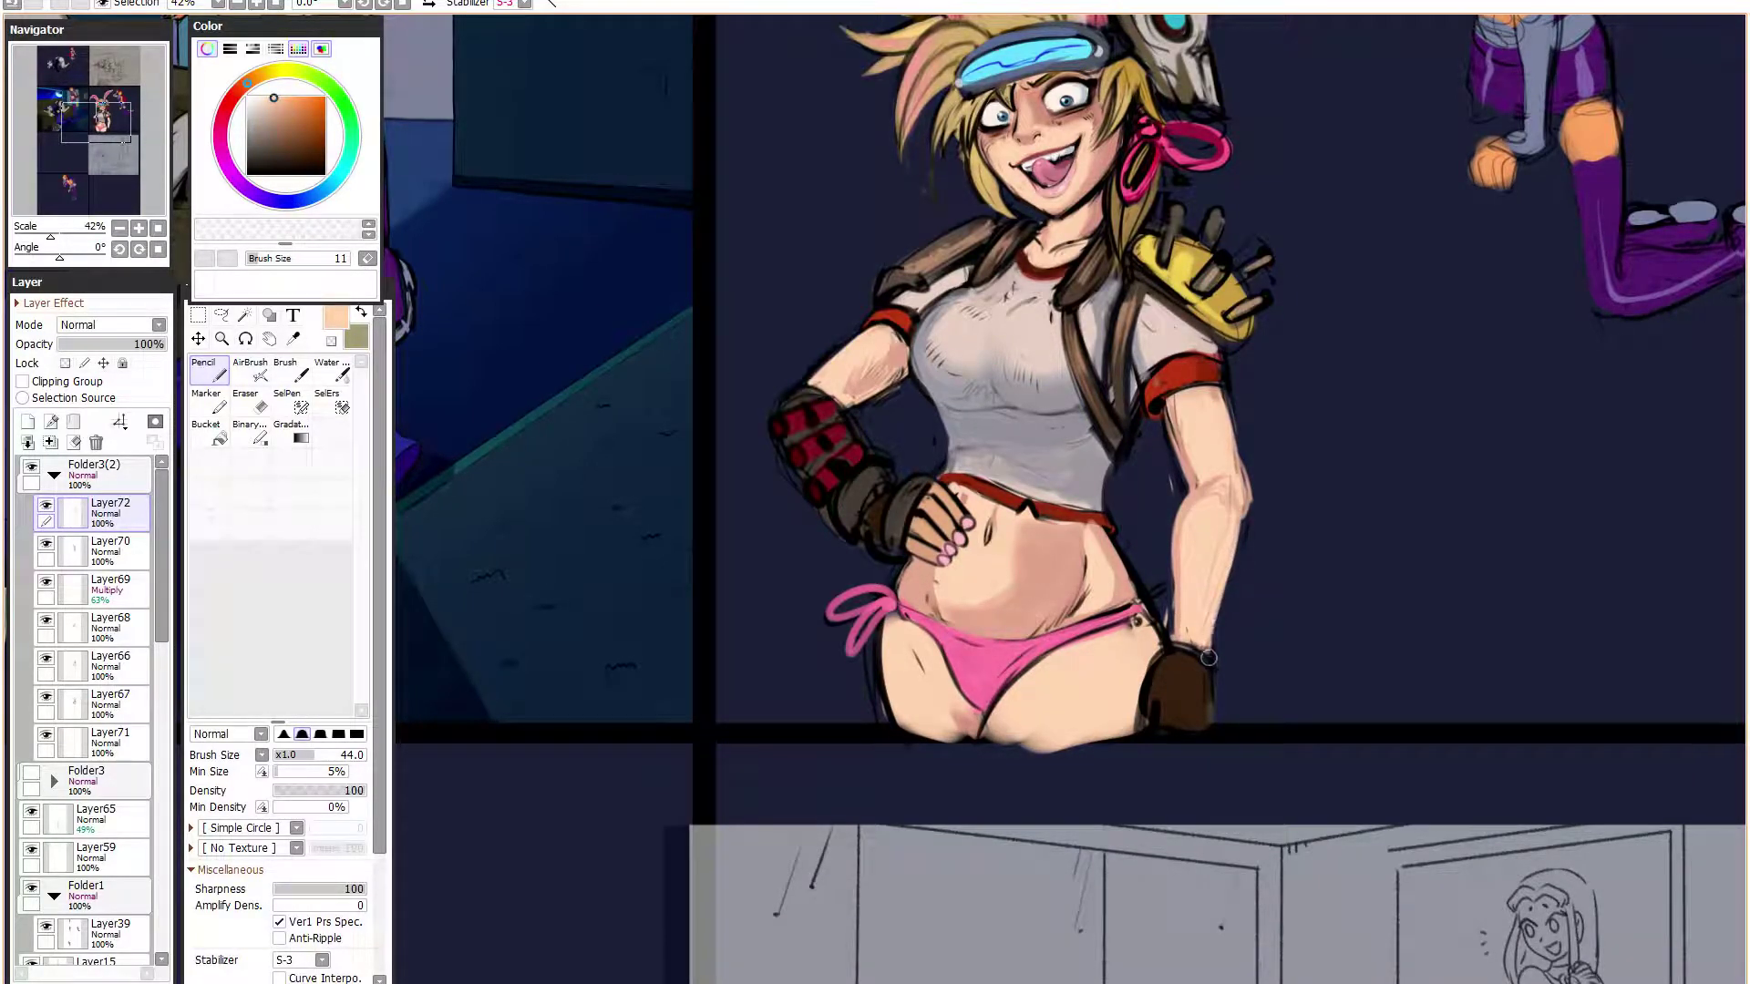
pyautogui.keyDown('alt'); pyautogui.click(1236, 573); pyautogui.keyUp('alt')
pyautogui.moveTo(1227, 597); pyautogui.dragTo(1219, 634)
pyautogui.keyDown('alt'); pyautogui.click(1179, 590); pyautogui.keyUp('alt')
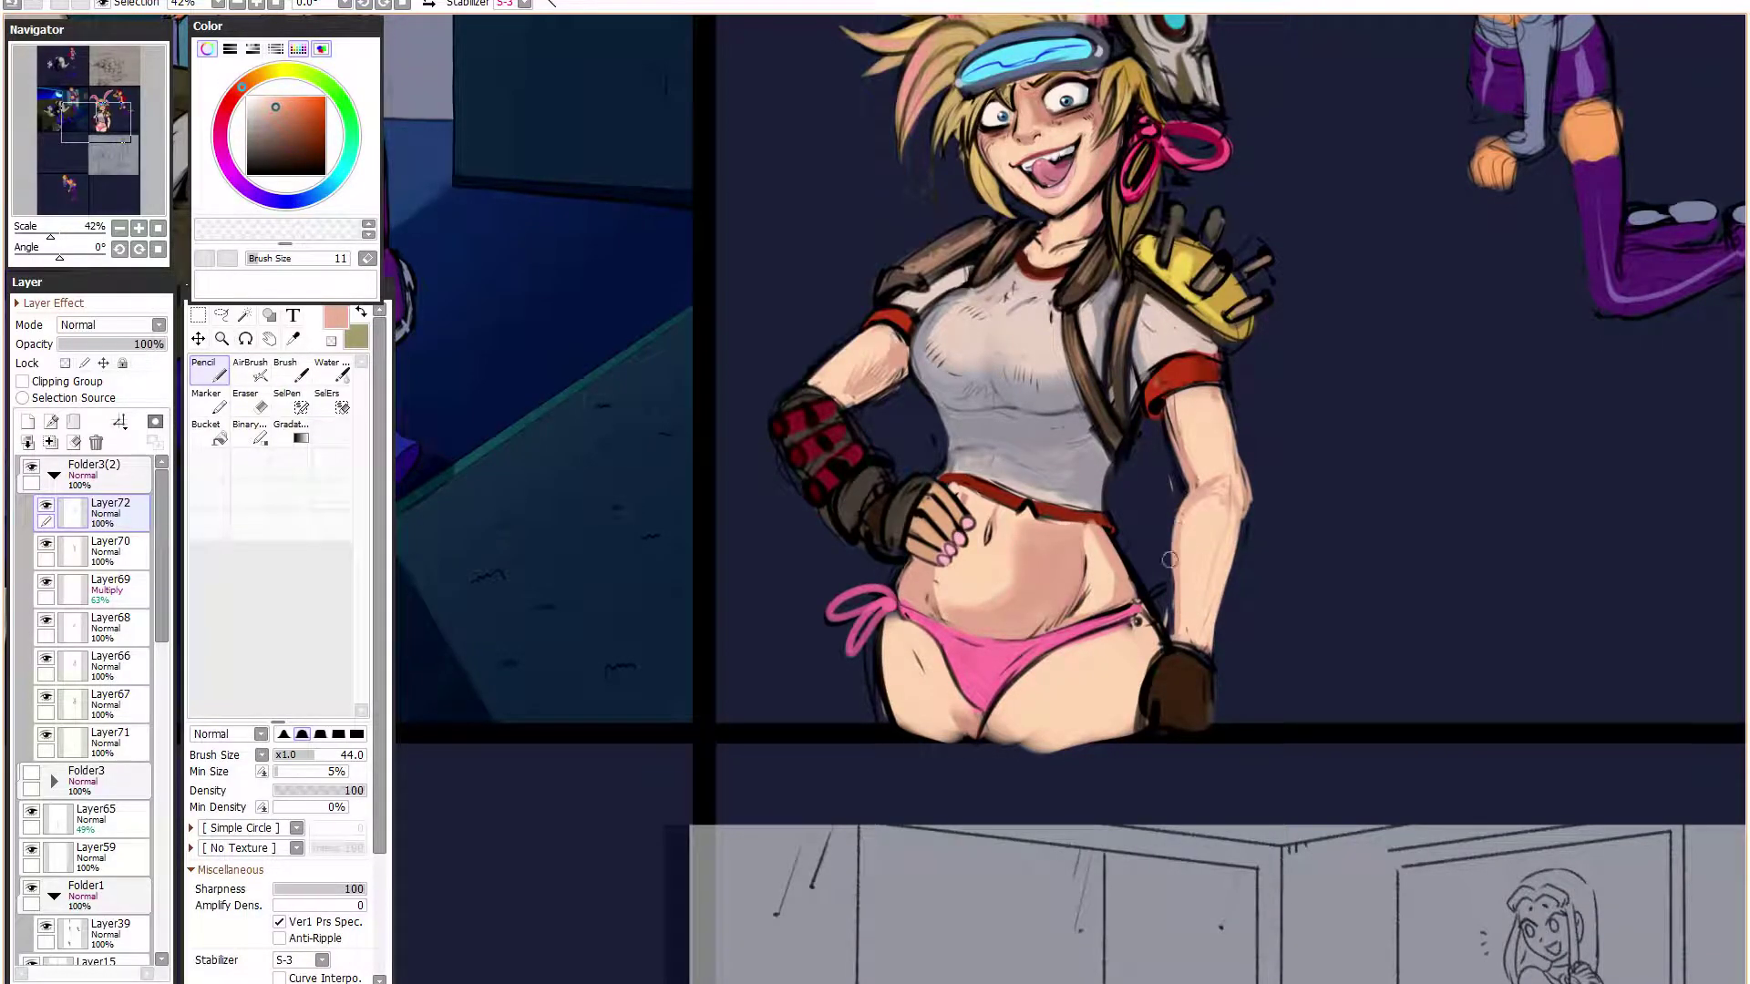
# - Soften the linework and shading around the straight arm's elbow and upper arm with sampled skin tones
pyautogui.moveTo(1268, 465); pyautogui.dragTo(1230, 558)
pyautogui.keyDown('alt'); pyautogui.click(1150, 580); pyautogui.keyUp('alt')
pyautogui.moveTo(1127, 493); pyautogui.dragTo(1144, 556)
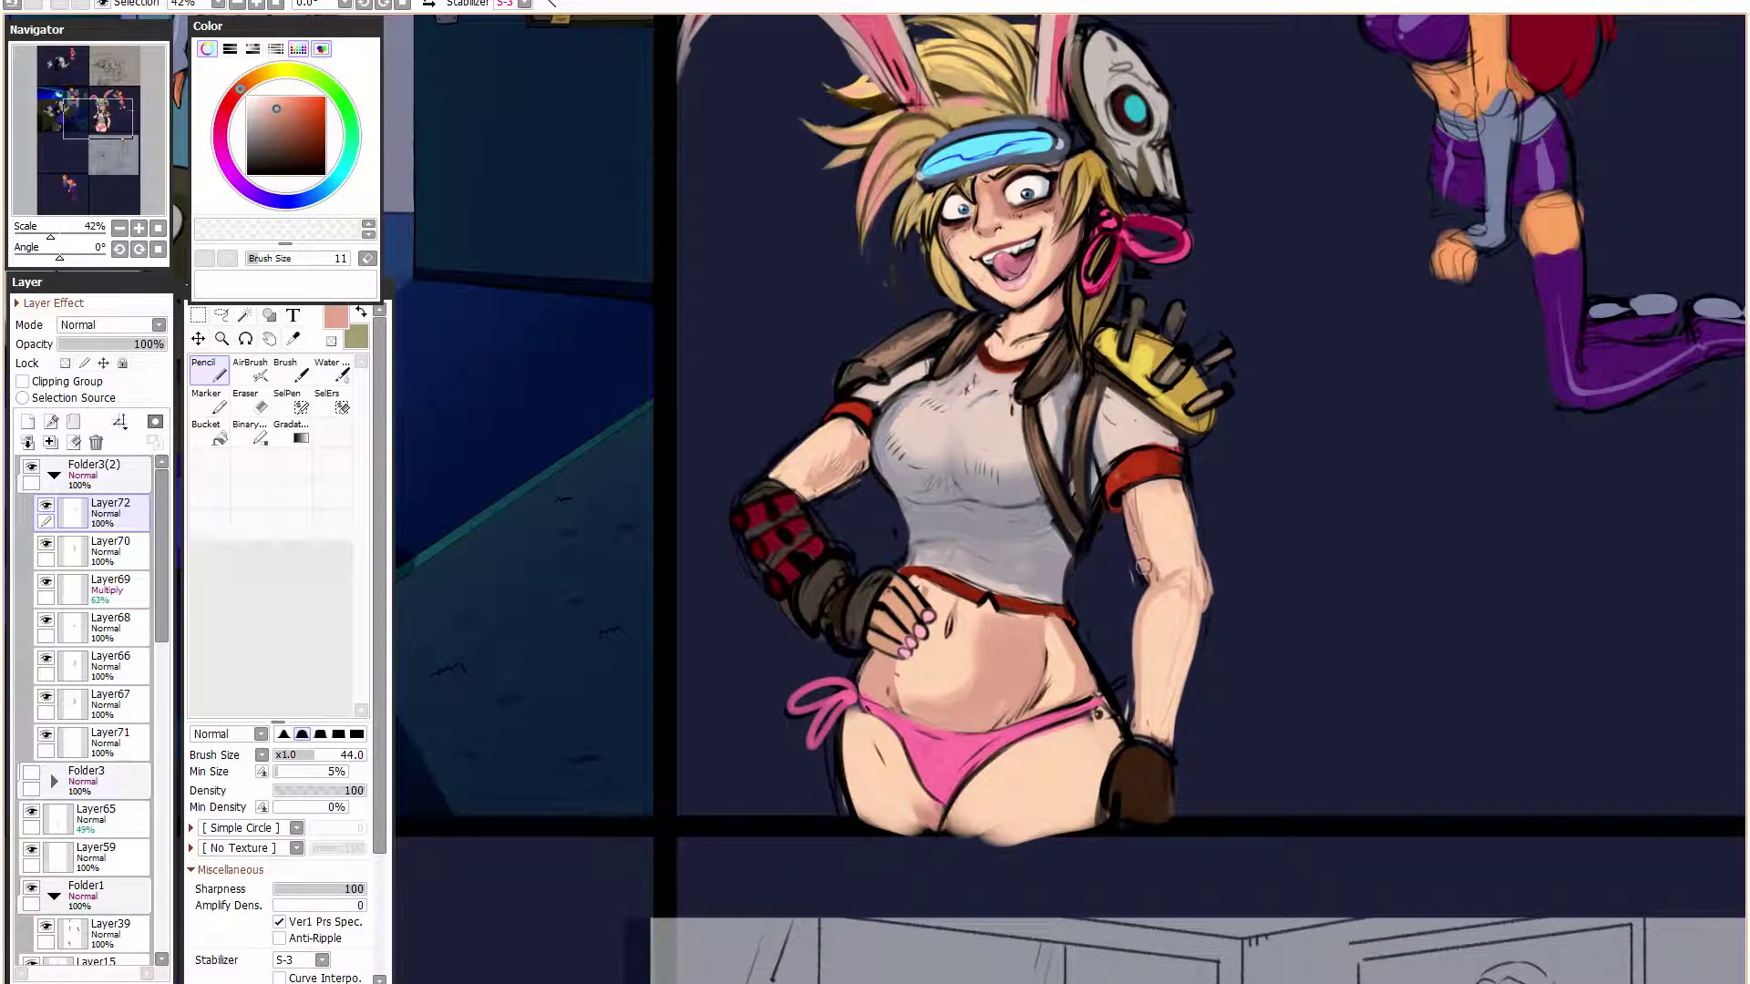
pyautogui.keyDown('alt'); pyautogui.click(1140, 538); pyautogui.keyUp('alt')
pyautogui.keyDown('alt'); pyautogui.click(1153, 563); pyautogui.keyUp('alt')
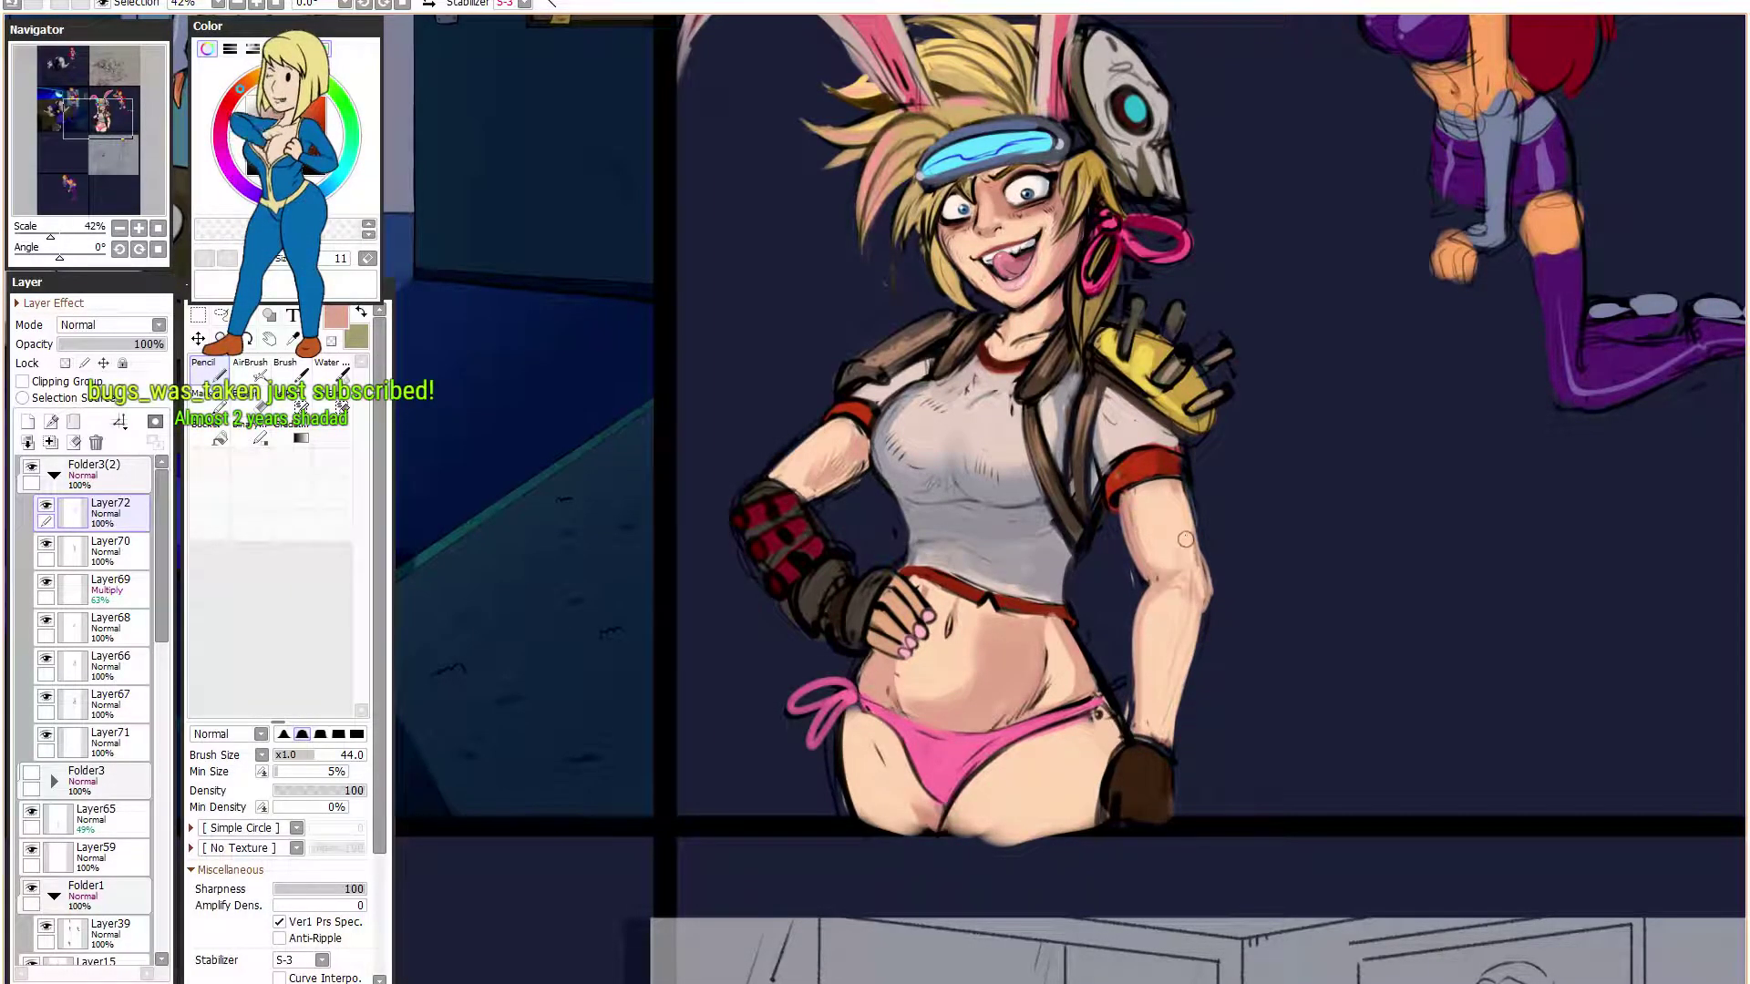
pyautogui.keyDown('alt'); pyautogui.click(1169, 567); pyautogui.keyUp('alt')
pyautogui.moveTo(1192, 555)
pyautogui.mouseDown()
pyautogui.moveTo(1180, 483)
pyautogui.moveTo(1204, 571)
pyautogui.mouseUp()
pyautogui.moveTo(1190, 509); pyautogui.dragTo(1206, 583)
# - Refine the outer edge of the straight arm's forearm using sampled navy and light peach
pyautogui.keyDown('alt'); pyautogui.click(1212, 614); pyautogui.keyUp('alt')
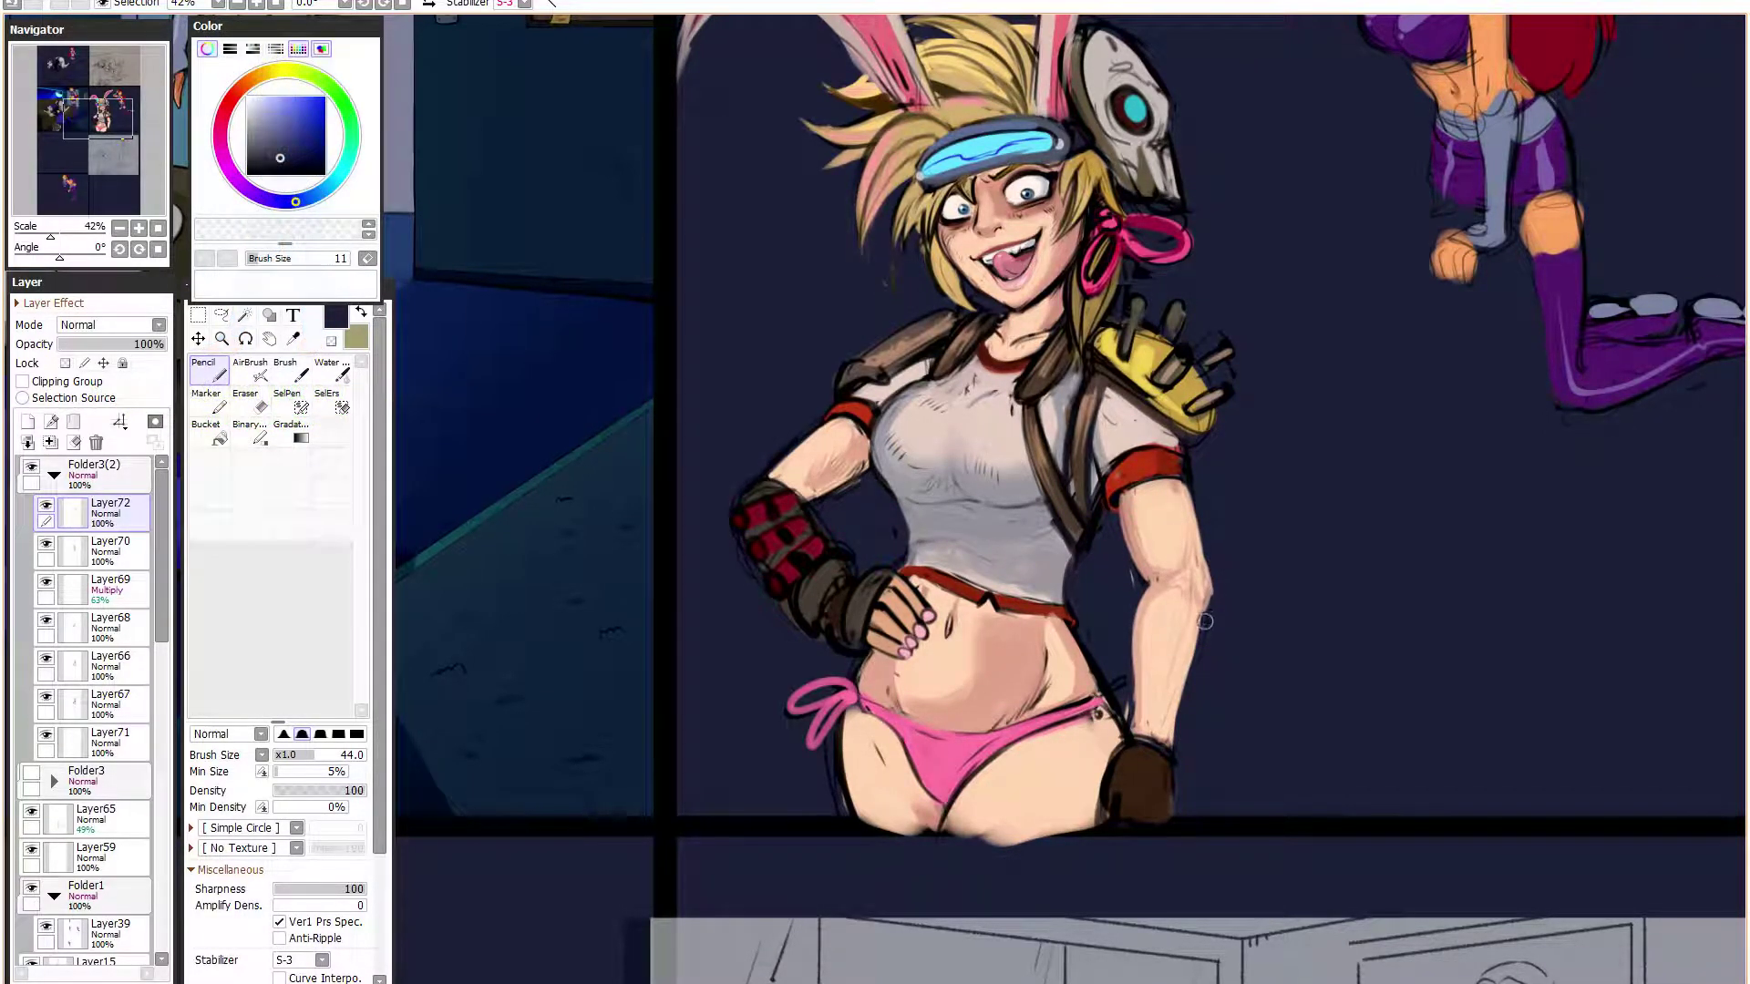
pyautogui.keyDown('alt'); pyautogui.click(1201, 622); pyautogui.keyUp('alt')
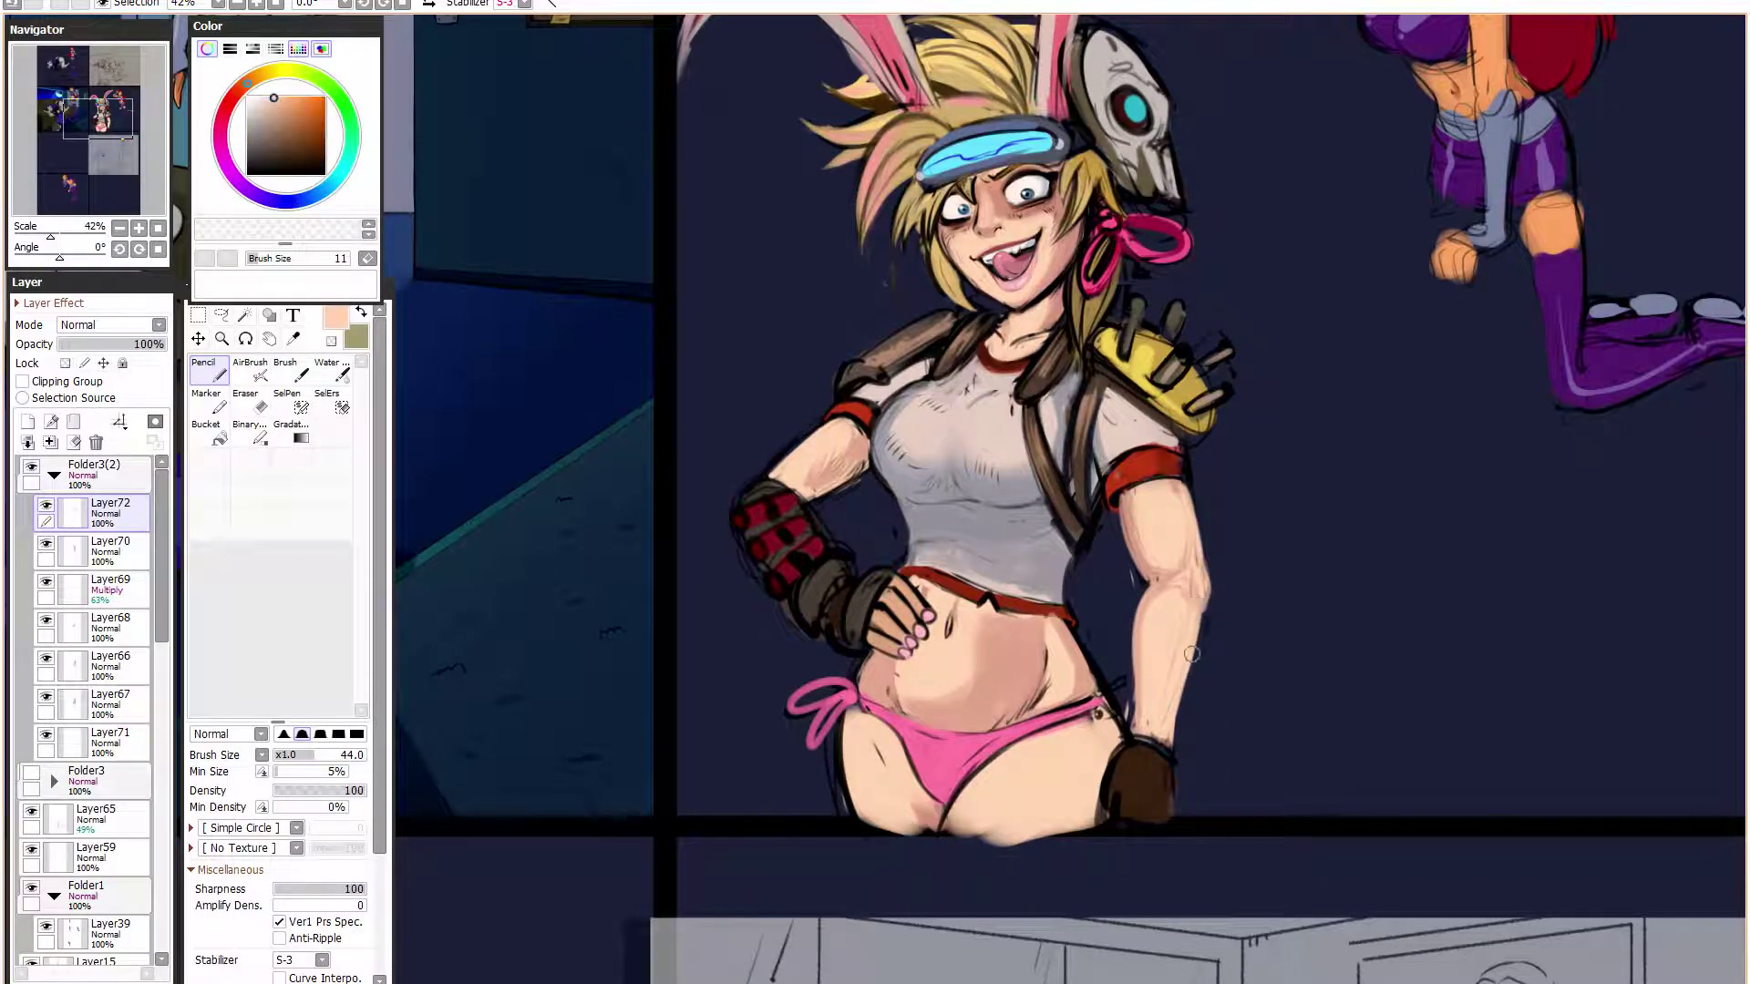
pyautogui.moveTo(1196, 604); pyautogui.dragTo(1168, 754)
# - Clean up the outer corner of the straight arm's red sleeve cuff with sampled navy and dark red
pyautogui.keyDown('alt'); pyautogui.click(1183, 720); pyautogui.keyUp('alt')
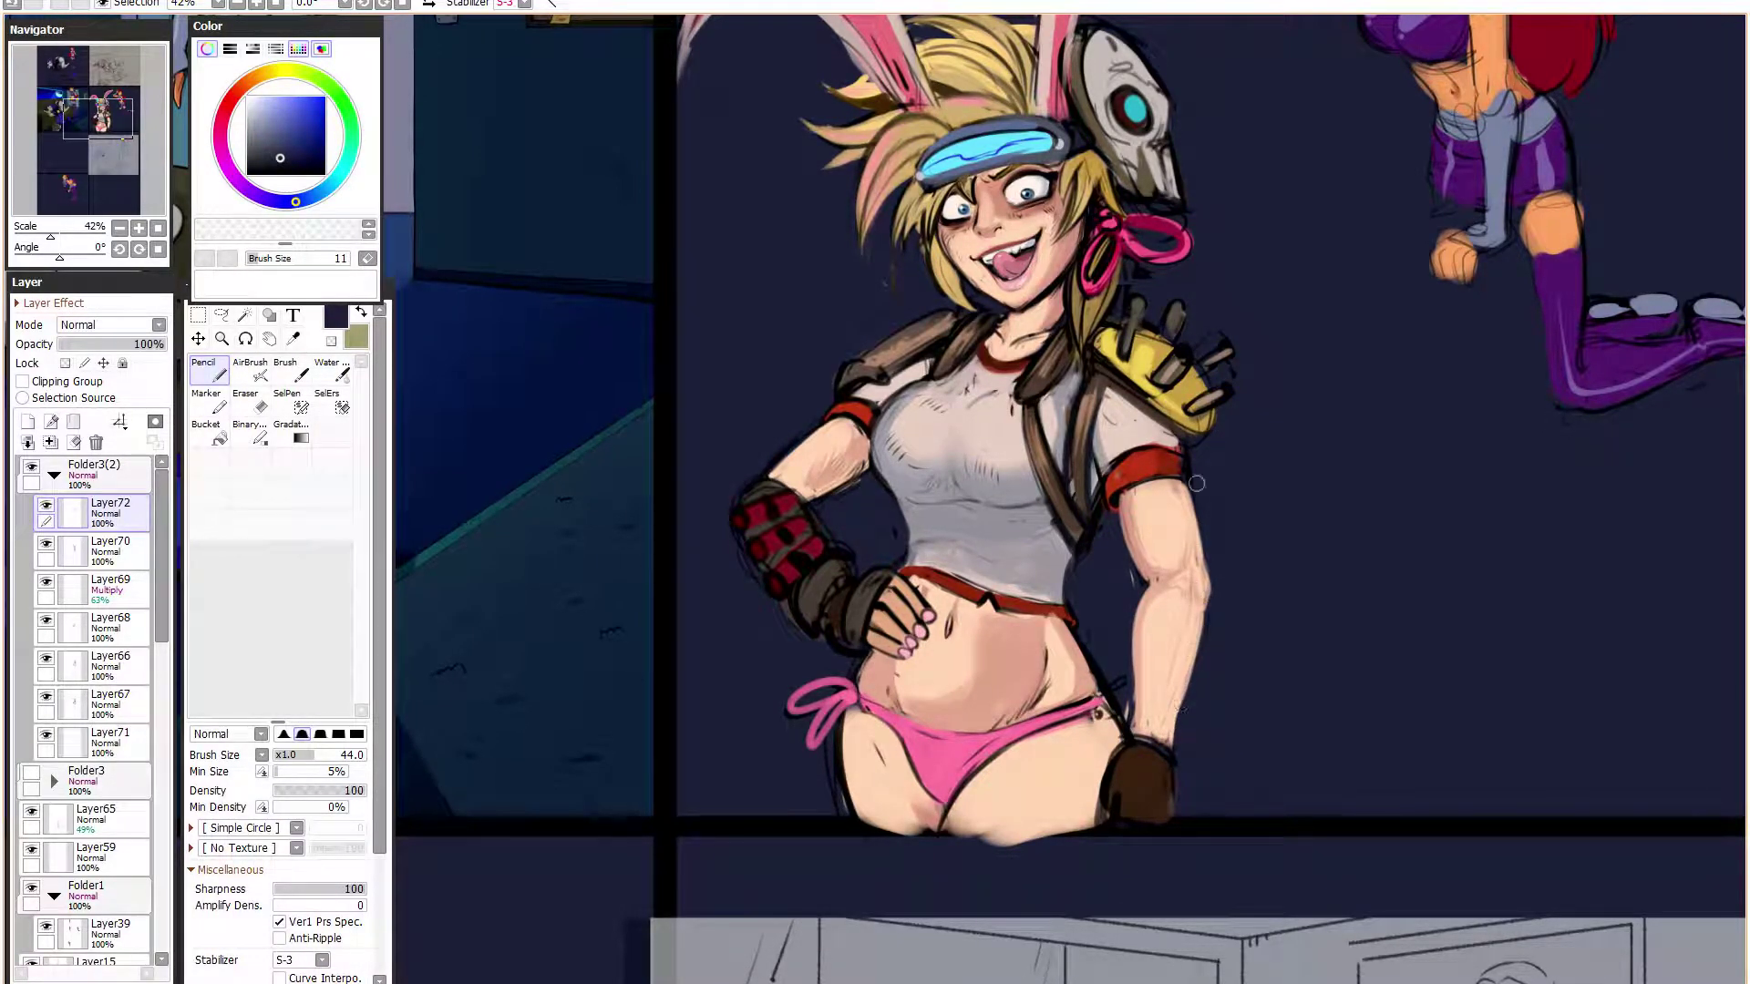
pyautogui.keyDown('alt'); pyautogui.click(1171, 471); pyautogui.keyUp('alt')
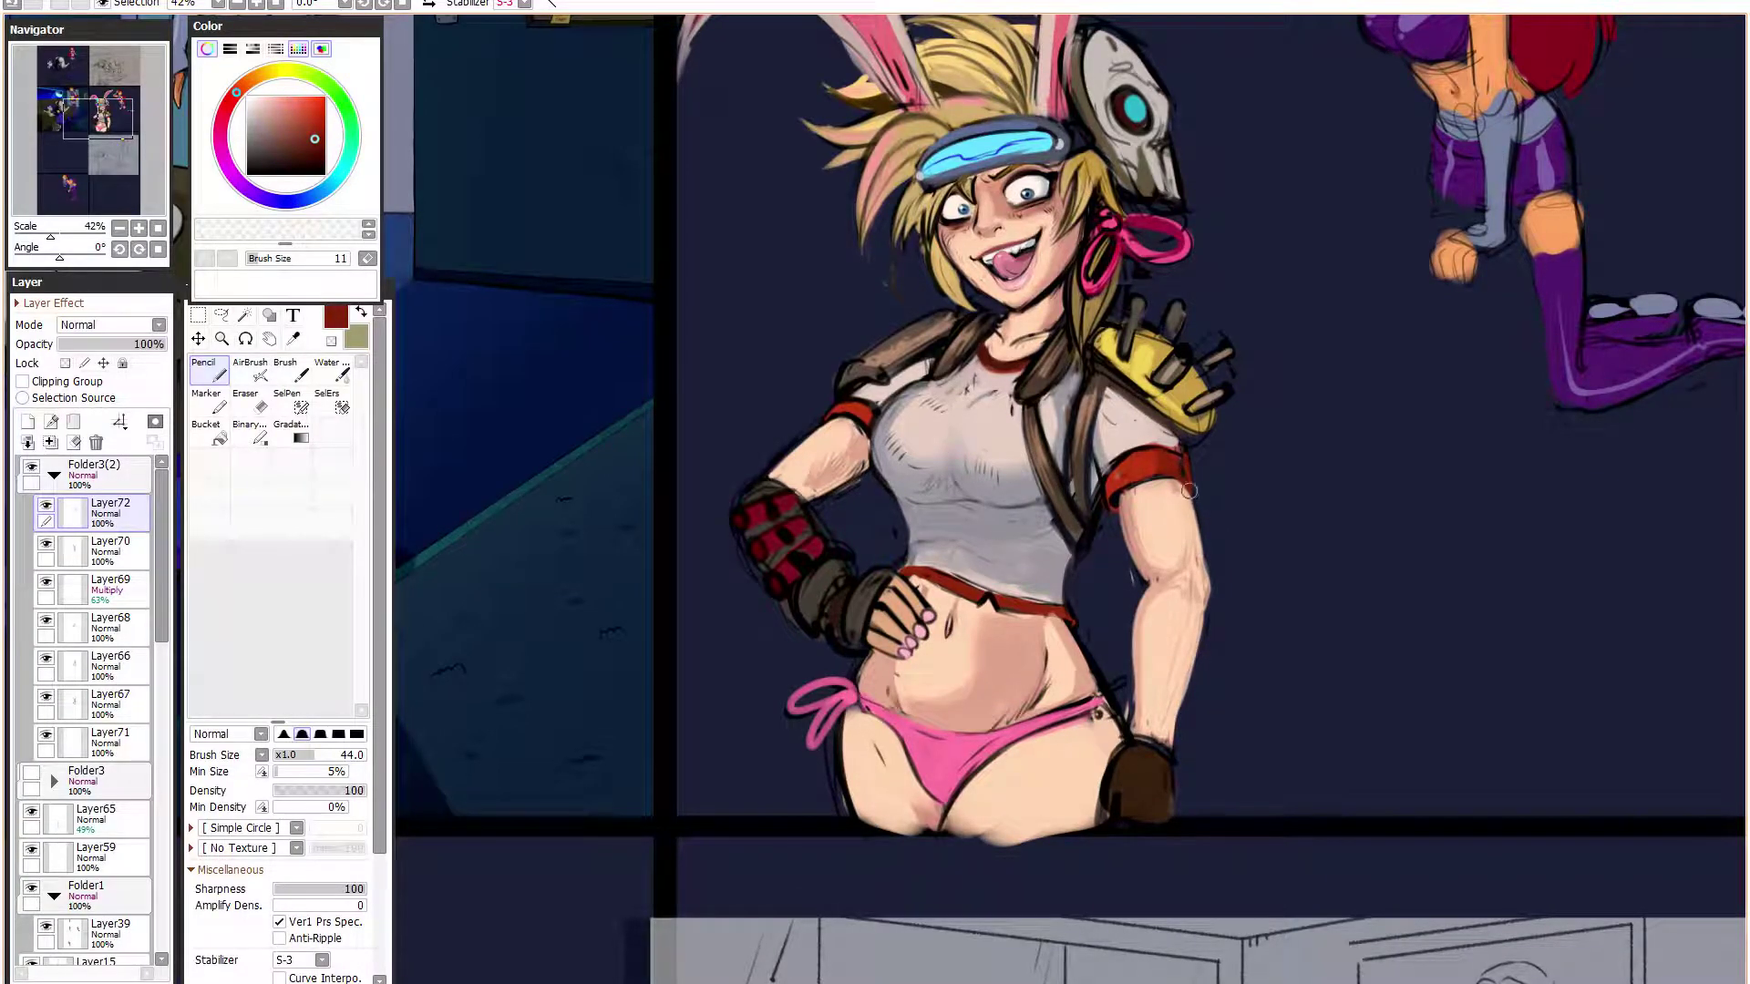
pyautogui.moveTo(1187, 487)
pyautogui.mouseDown()
pyautogui.moveTo(1194, 583)
pyautogui.moveTo(1189, 517)
pyautogui.mouseUp()
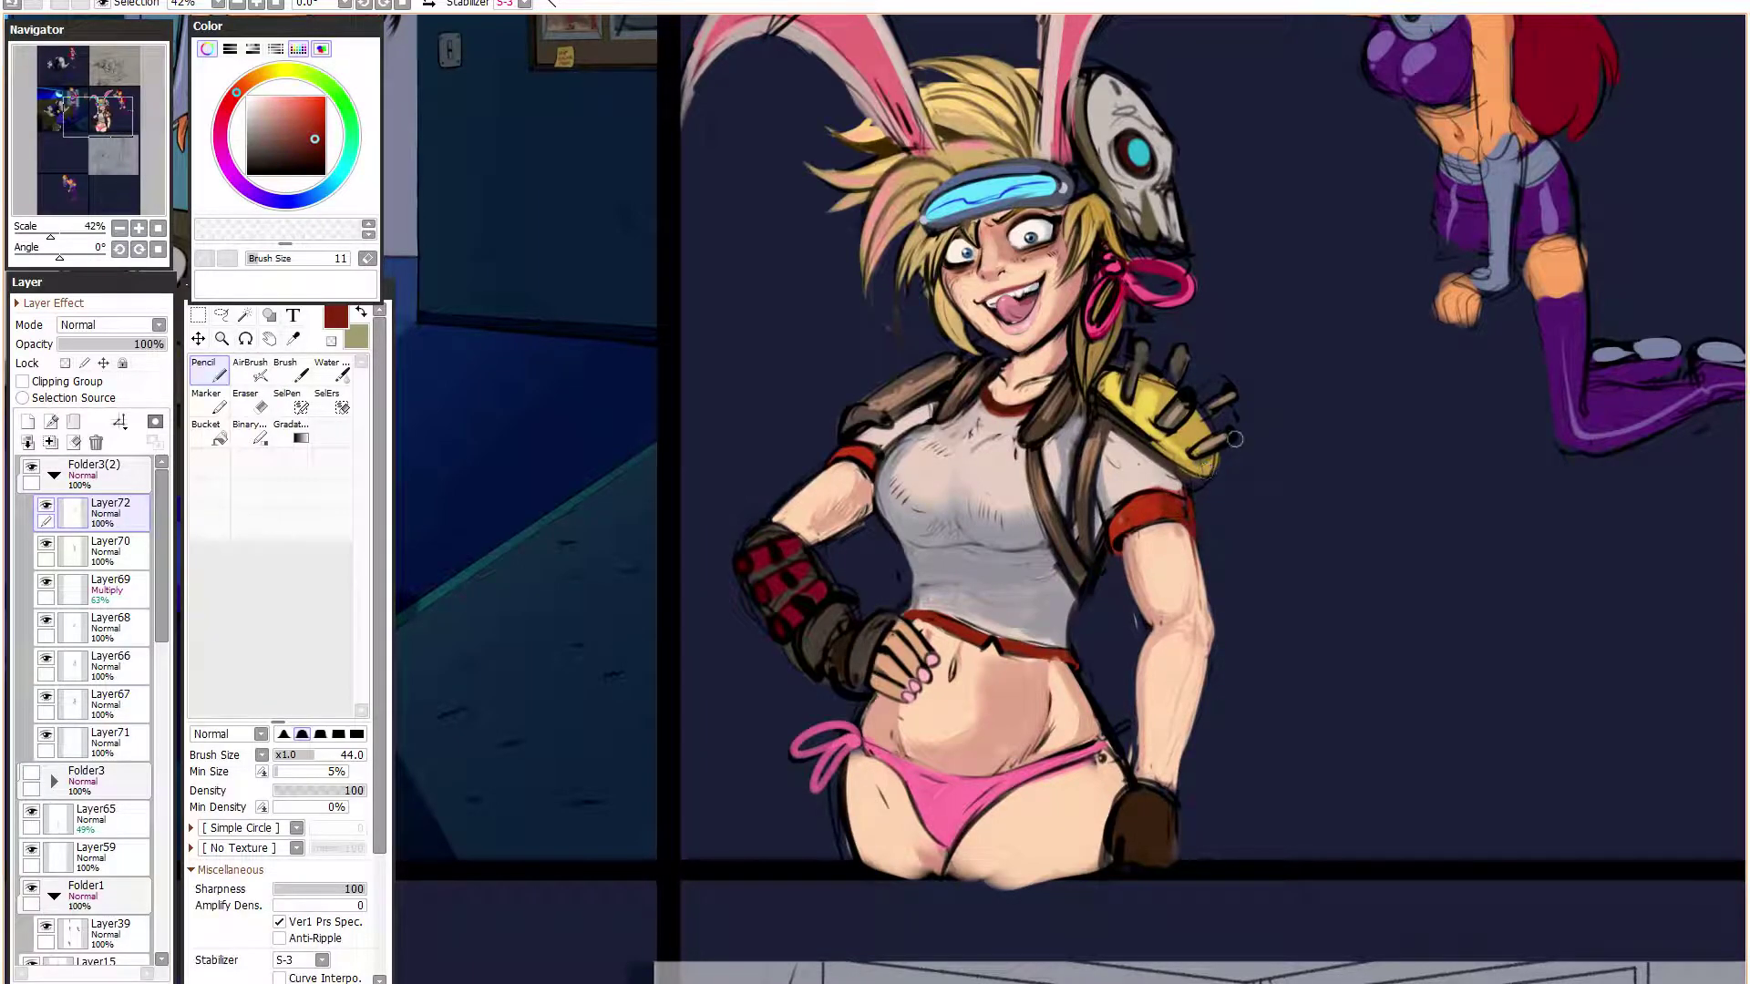
# - Sketch the chest's lower contours on a new layer with a bright red Pencil at size 70
pyautogui.click(325, 111)
pyautogui.click(27, 421)
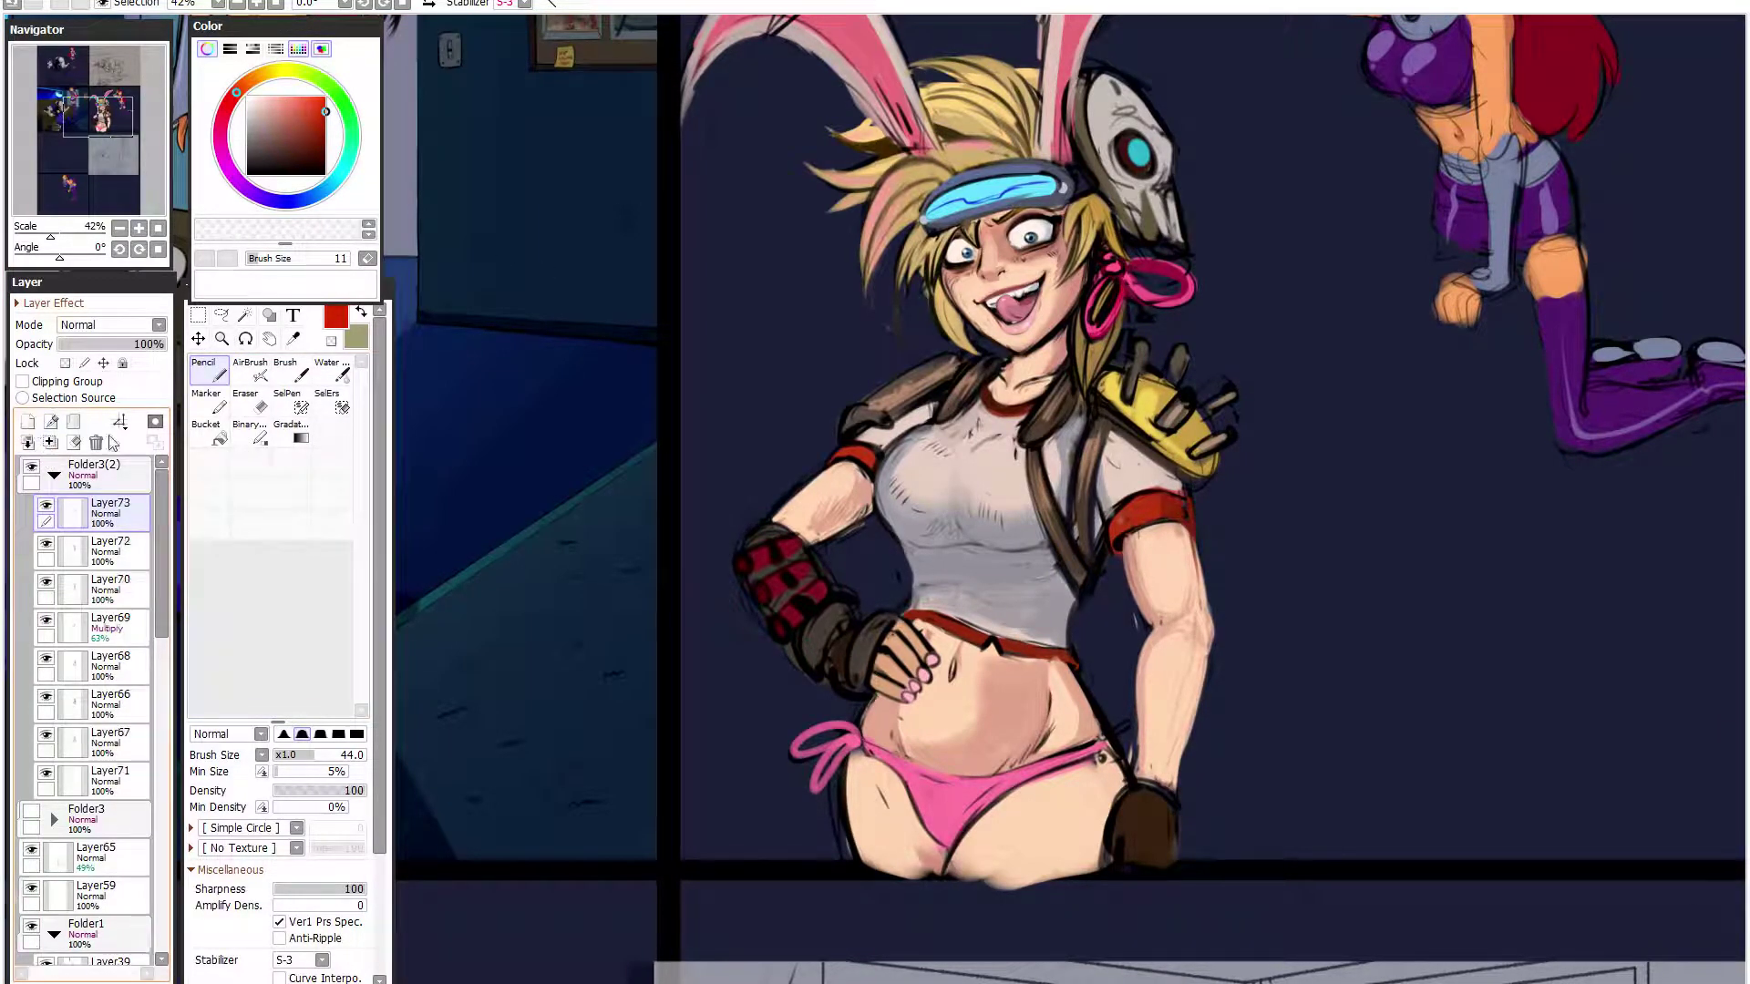
pyautogui.click(338, 755)
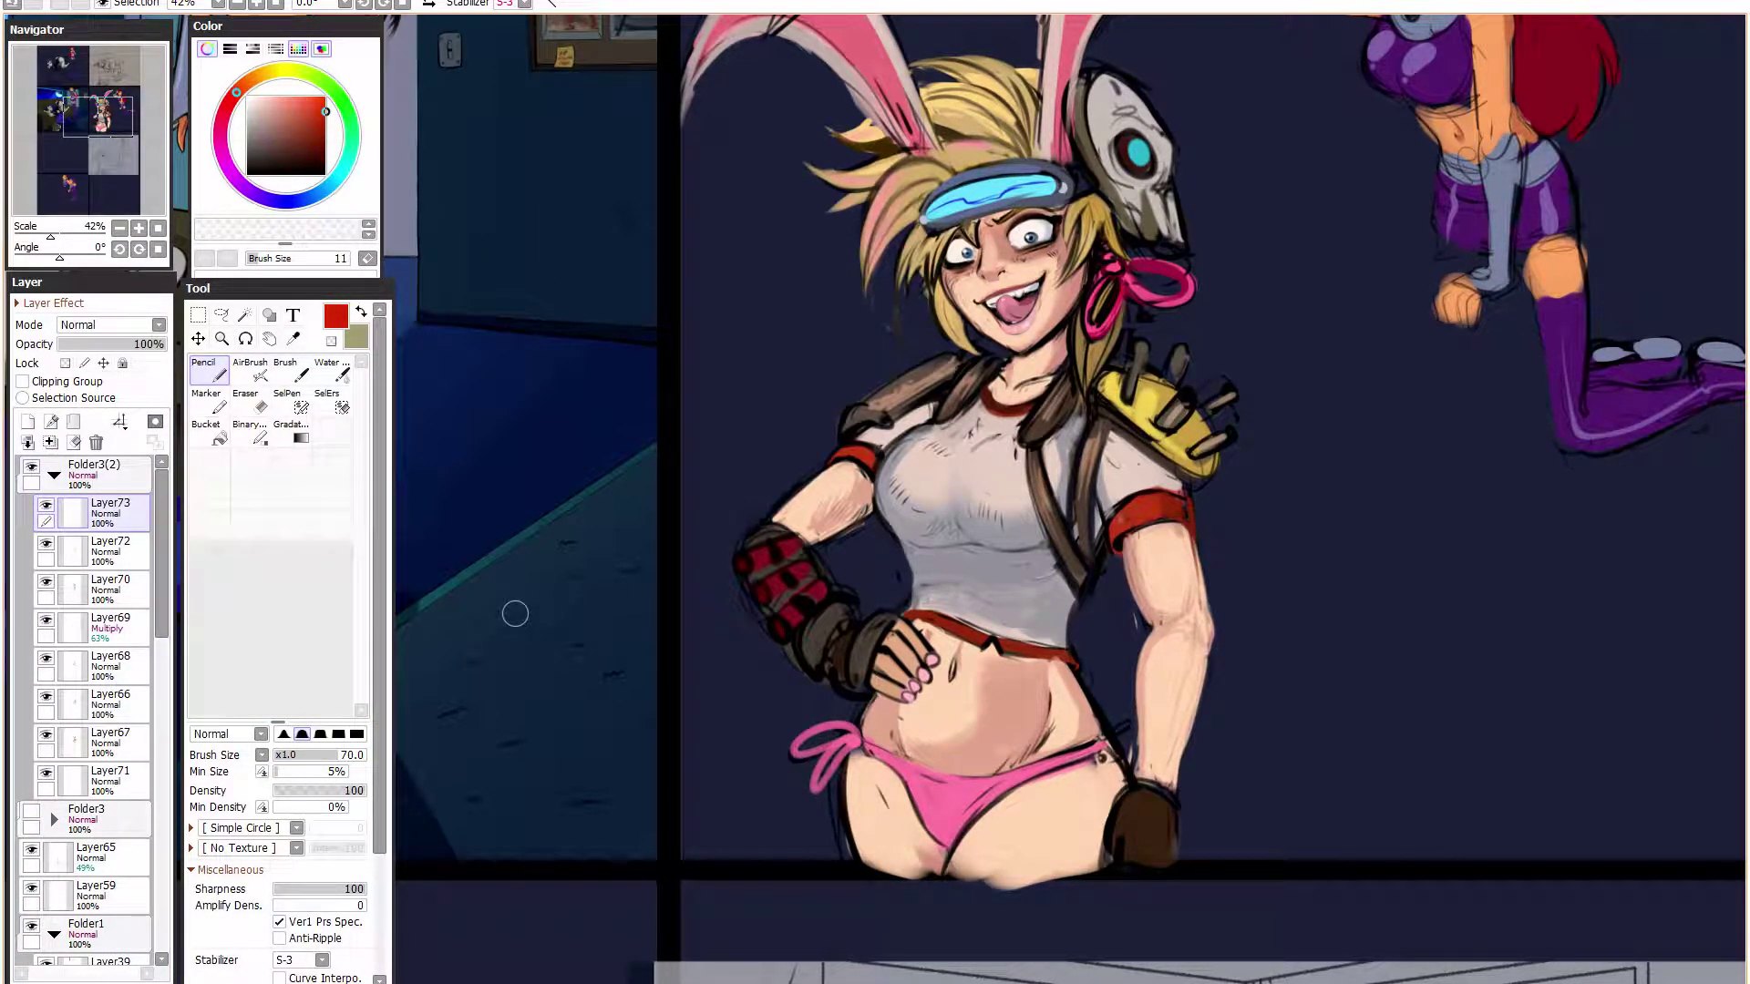
pyautogui.moveTo(1229, 447)
pyautogui.mouseDown()
pyautogui.moveTo(1351, 454)
pyautogui.moveTo(1359, 484)
pyautogui.mouseUp()
pyautogui.moveTo(1050, 466)
pyautogui.mouseDown()
pyautogui.moveTo(1064, 579)
pyautogui.moveTo(1020, 527)
pyautogui.moveTo(1100, 594)
pyautogui.mouseUp()
pyautogui.moveTo(1086, 527)
pyautogui.mouseDown()
pyautogui.moveTo(1086, 565)
pyautogui.moveTo(1172, 590)
pyautogui.moveTo(1214, 501)
pyautogui.mouseUp()
# - Sketch red guide lines for the shoulder above the bent arm, the neck and the collar, redrawing the first shoulder line
pyautogui.moveTo(1039, 471); pyautogui.dragTo(1084, 446)
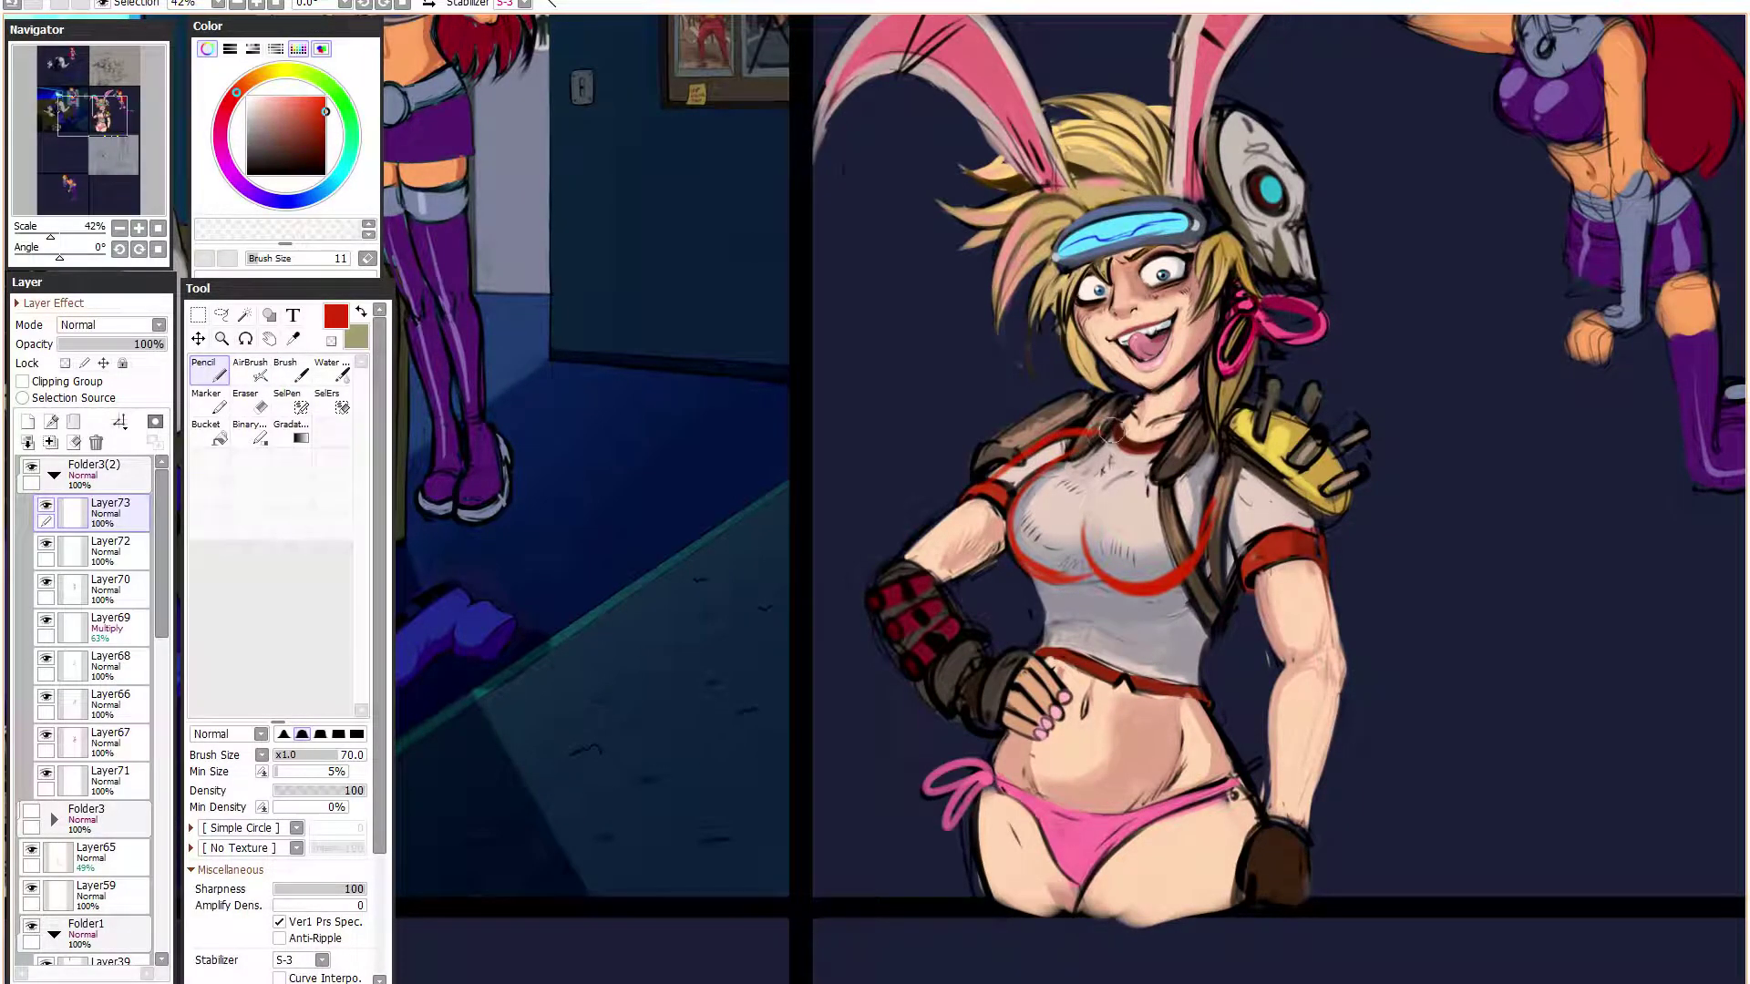
pyautogui.hotkey('ctrl', 'z')
pyautogui.moveTo(982, 485)
pyautogui.mouseDown()
pyautogui.moveTo(1048, 427)
pyautogui.moveTo(1139, 433)
pyautogui.mouseUp()
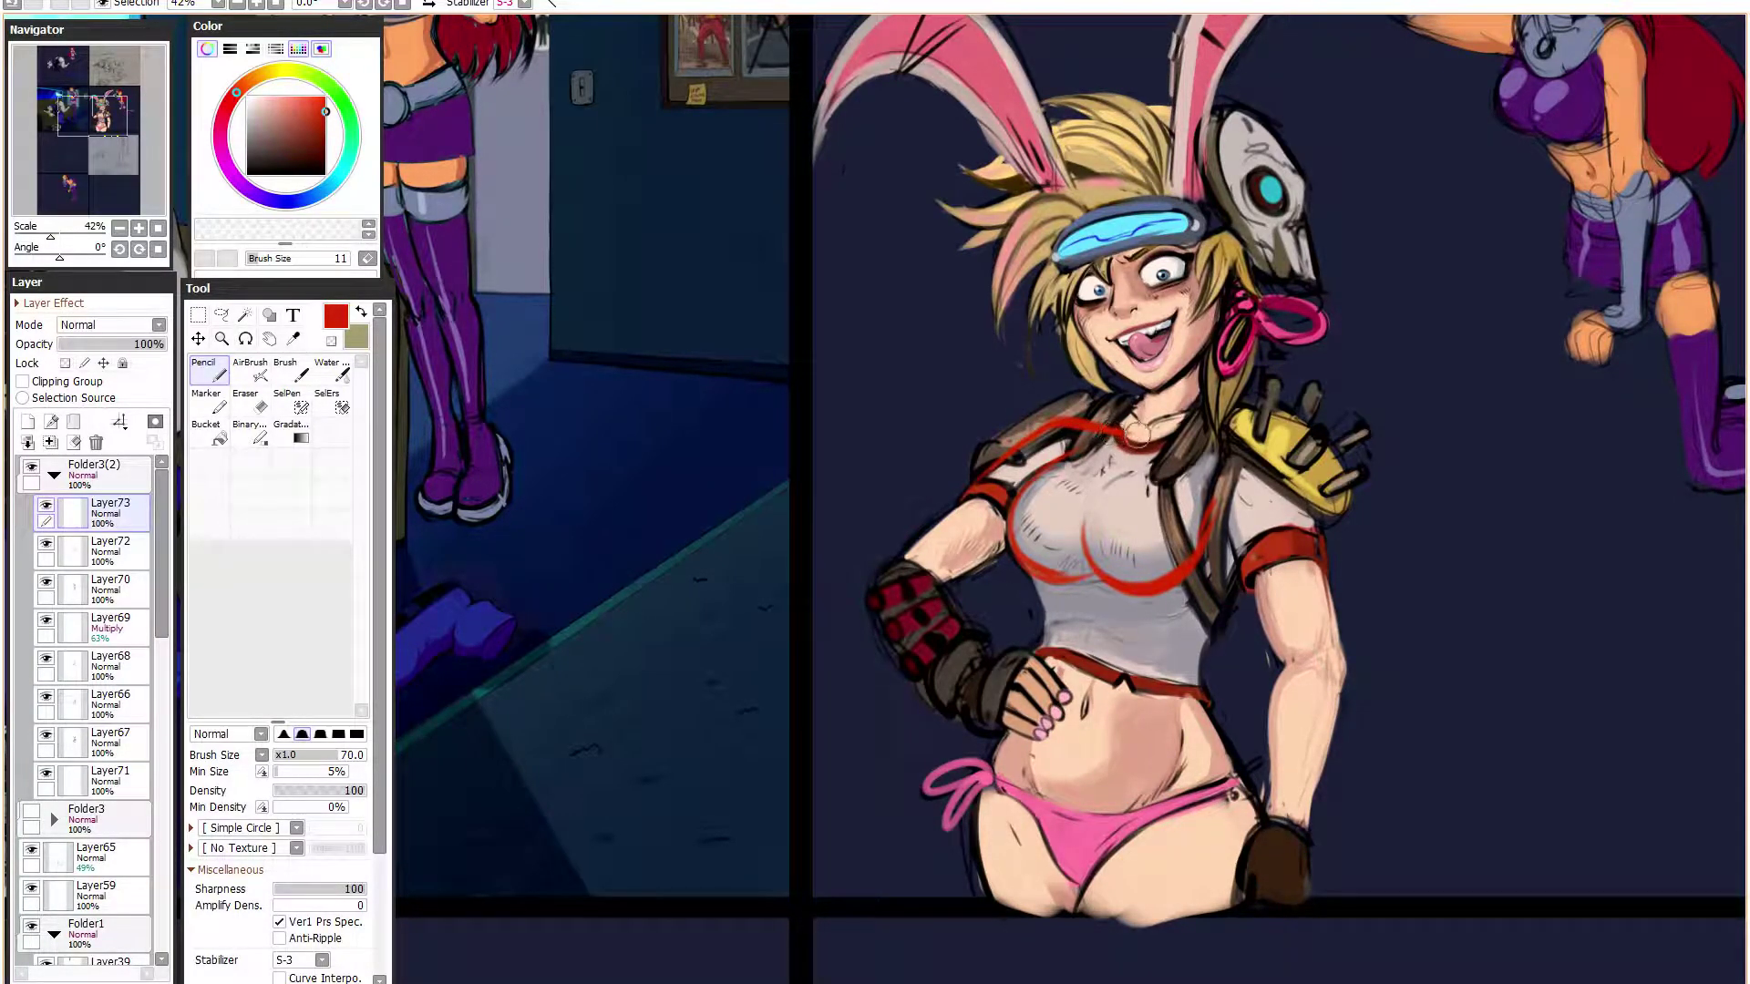
pyautogui.moveTo(1090, 423)
pyautogui.mouseDown()
pyautogui.moveTo(1140, 390)
pyautogui.moveTo(1238, 420)
pyautogui.mouseUp()
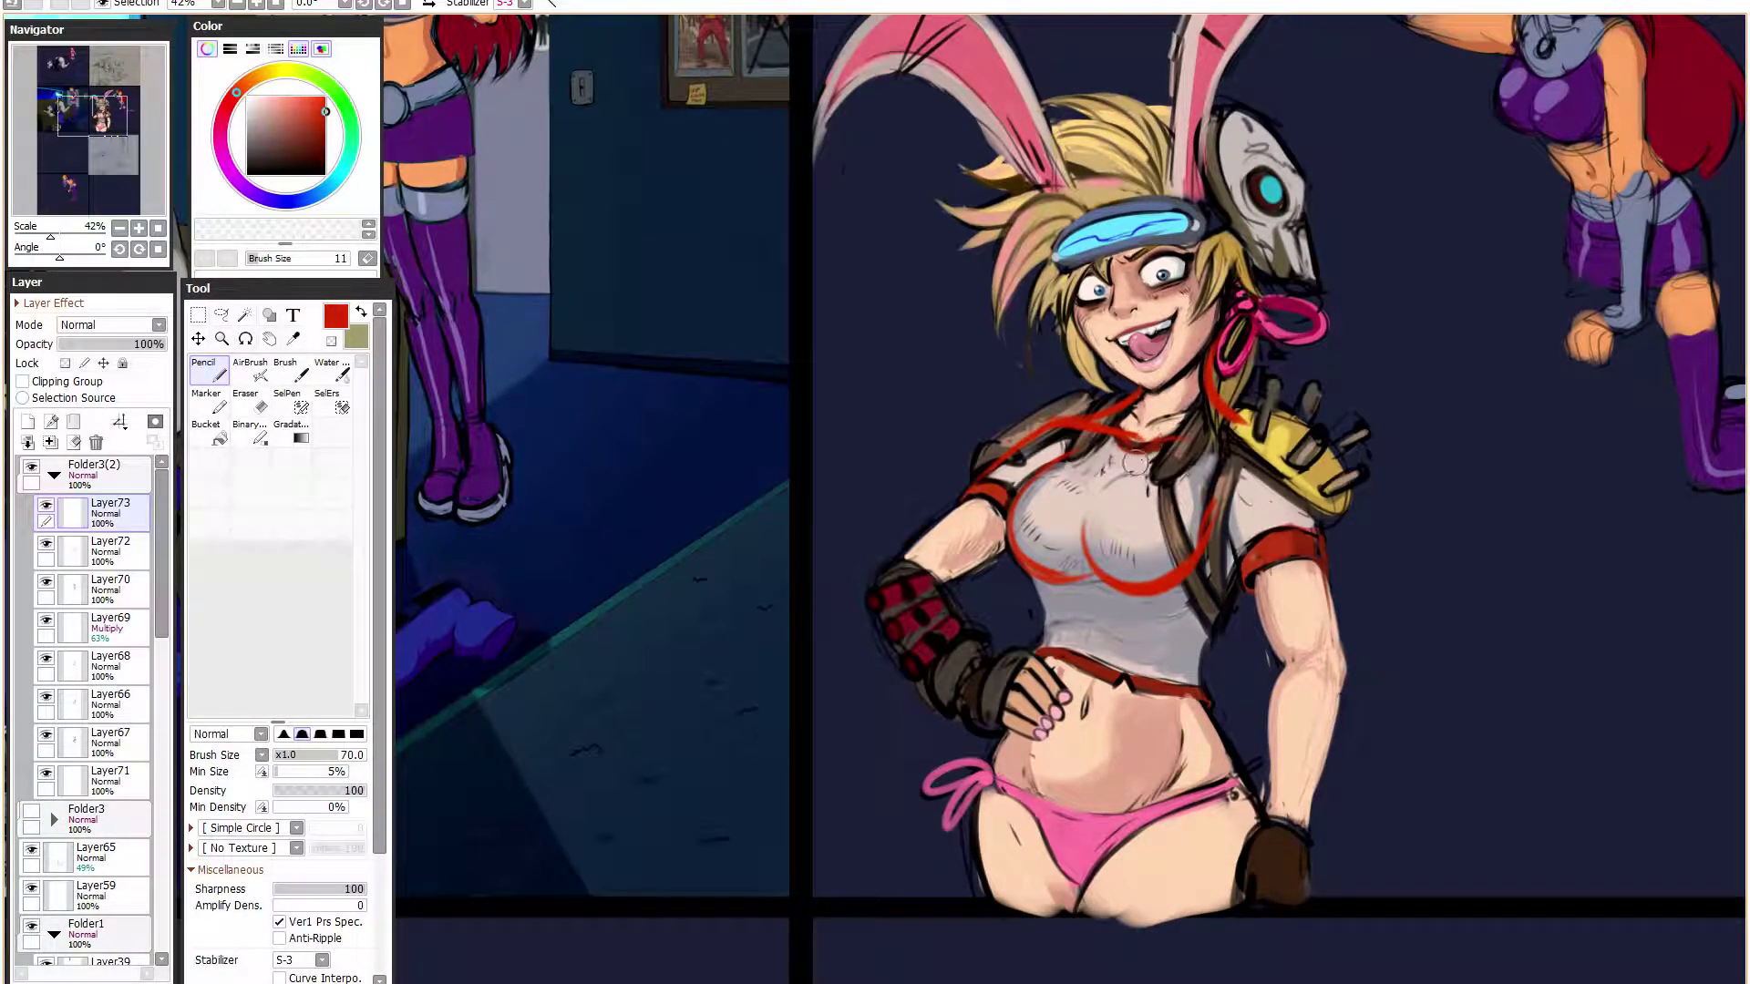
pyautogui.moveTo(1127, 439)
pyautogui.mouseDown()
pyautogui.moveTo(1257, 428)
pyautogui.moveTo(1294, 451)
pyautogui.moveTo(1322, 556)
pyautogui.mouseUp()
# - Sketch red contours for the straight arm from shoulder to wrist and for the sides of the torso
pyautogui.moveTo(1228, 475); pyautogui.dragTo(1243, 572)
pyautogui.moveTo(1230, 483); pyautogui.dragTo(1274, 640)
pyautogui.moveTo(1262, 572)
pyautogui.mouseDown()
pyautogui.moveTo(1356, 617)
pyautogui.moveTo(1332, 545)
pyautogui.mouseUp()
pyautogui.moveTo(1295, 467); pyautogui.dragTo(1297, 612)
pyautogui.moveTo(1243, 527)
pyautogui.mouseDown()
pyautogui.moveTo(1262, 574)
pyautogui.moveTo(1243, 638)
pyautogui.mouseUp()
pyautogui.moveTo(1306, 572); pyautogui.dragTo(1266, 709)
pyautogui.moveTo(1251, 595)
pyautogui.mouseDown()
pyautogui.moveTo(1216, 734)
pyautogui.moveTo(1264, 699)
pyautogui.moveTo(1250, 716)
pyautogui.moveTo(1235, 673)
pyautogui.moveTo(1216, 782)
pyautogui.mouseUp()
pyautogui.moveTo(1335, 580); pyautogui.dragTo(1397, 622)
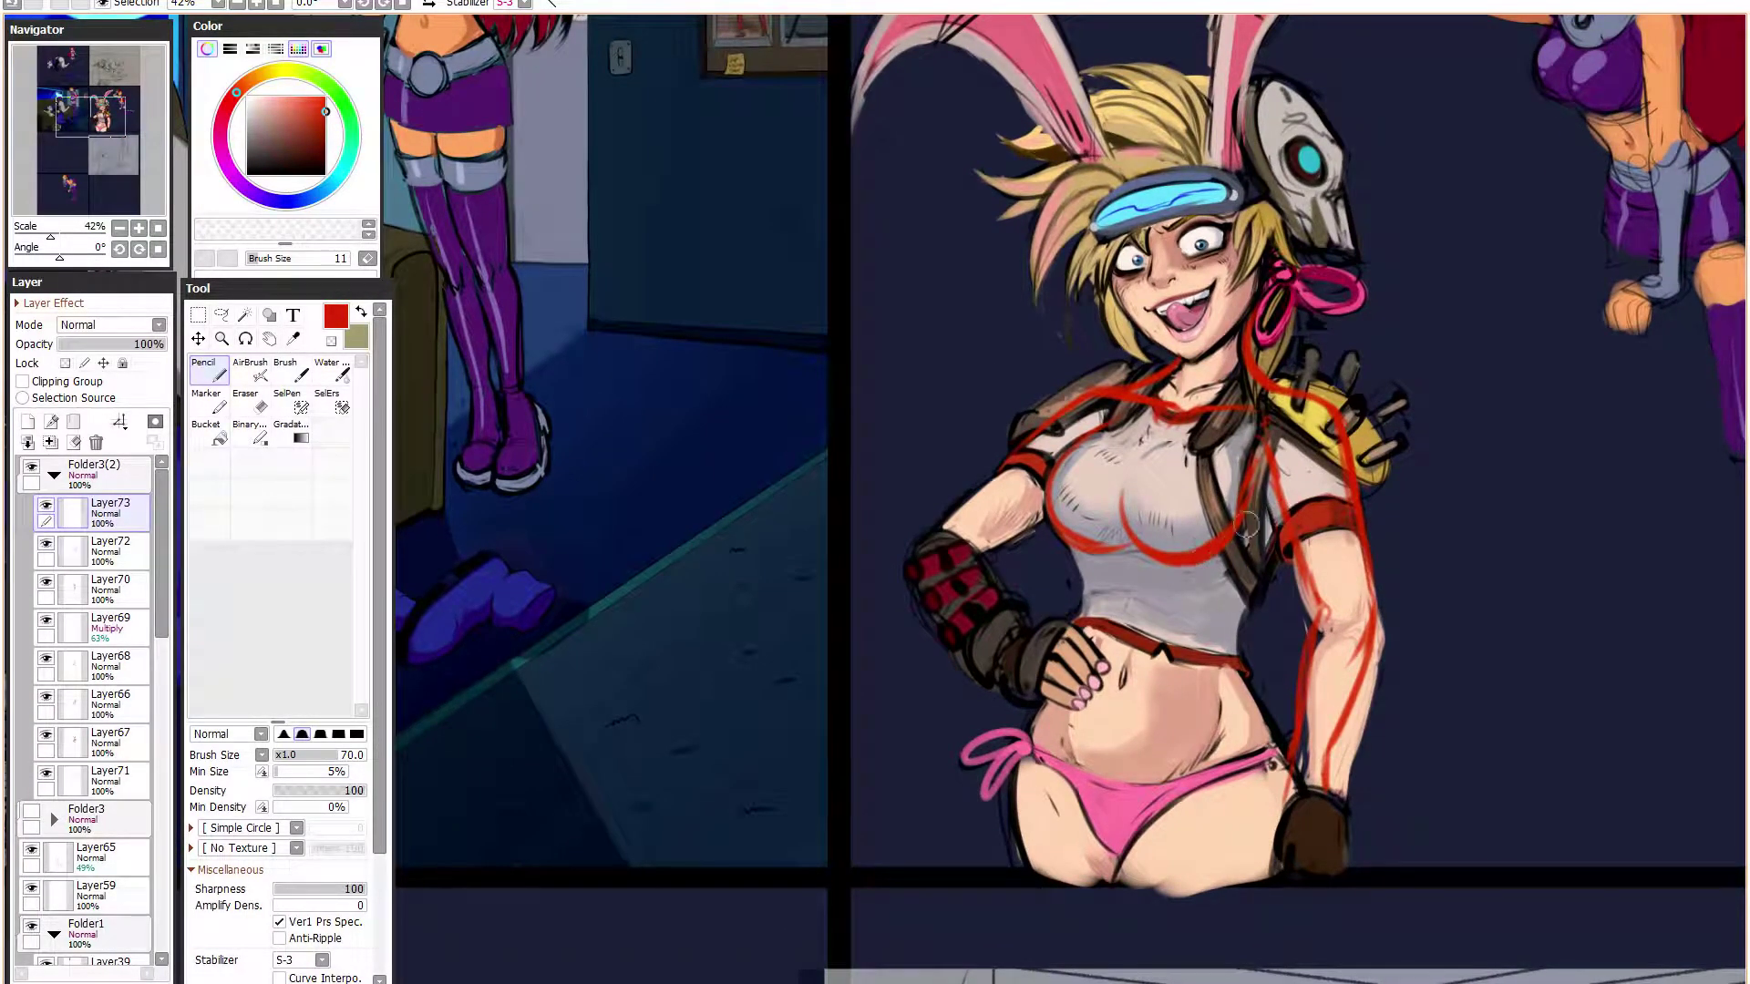
pyautogui.moveTo(1068, 532)
pyautogui.mouseDown()
pyautogui.moveTo(1086, 576)
pyautogui.moveTo(1072, 528)
pyautogui.moveTo(1074, 603)
pyautogui.moveTo(1104, 629)
pyautogui.mouseUp()
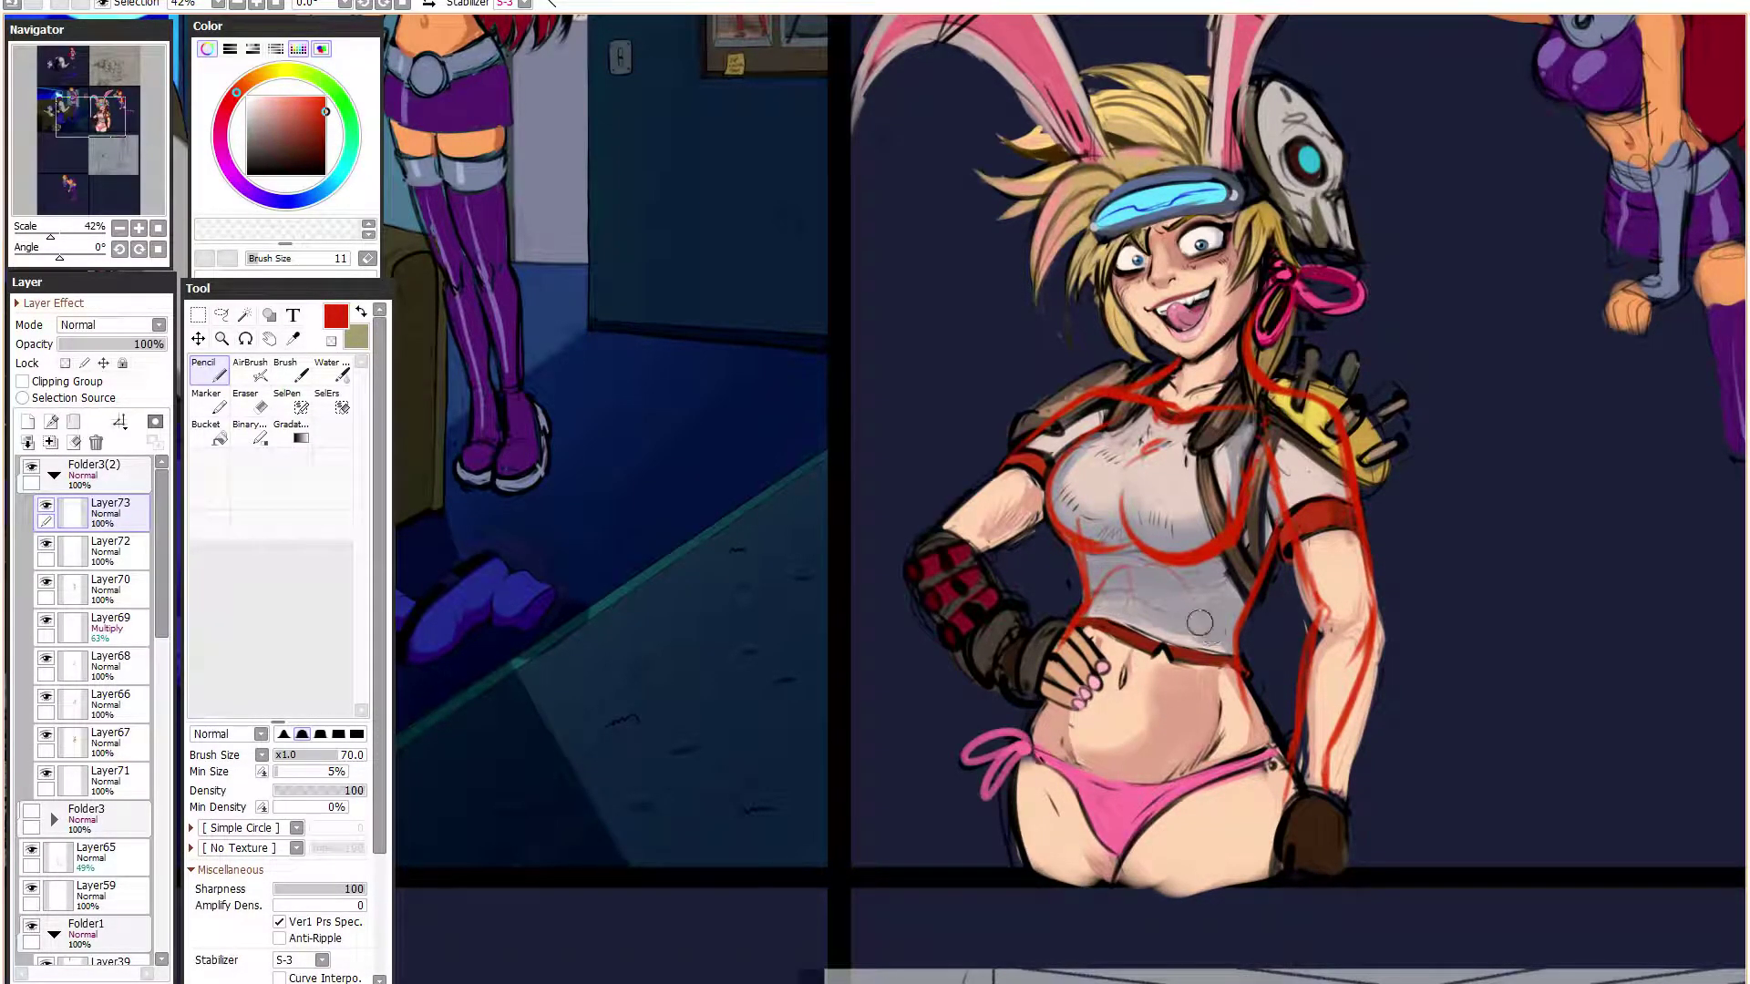
# - Erase the red lines under the chest using the Eraser at size 38 with a 41% minimum size
pyautogui.press('e')
pyautogui.click(304, 771)
pyautogui.click(307, 754)
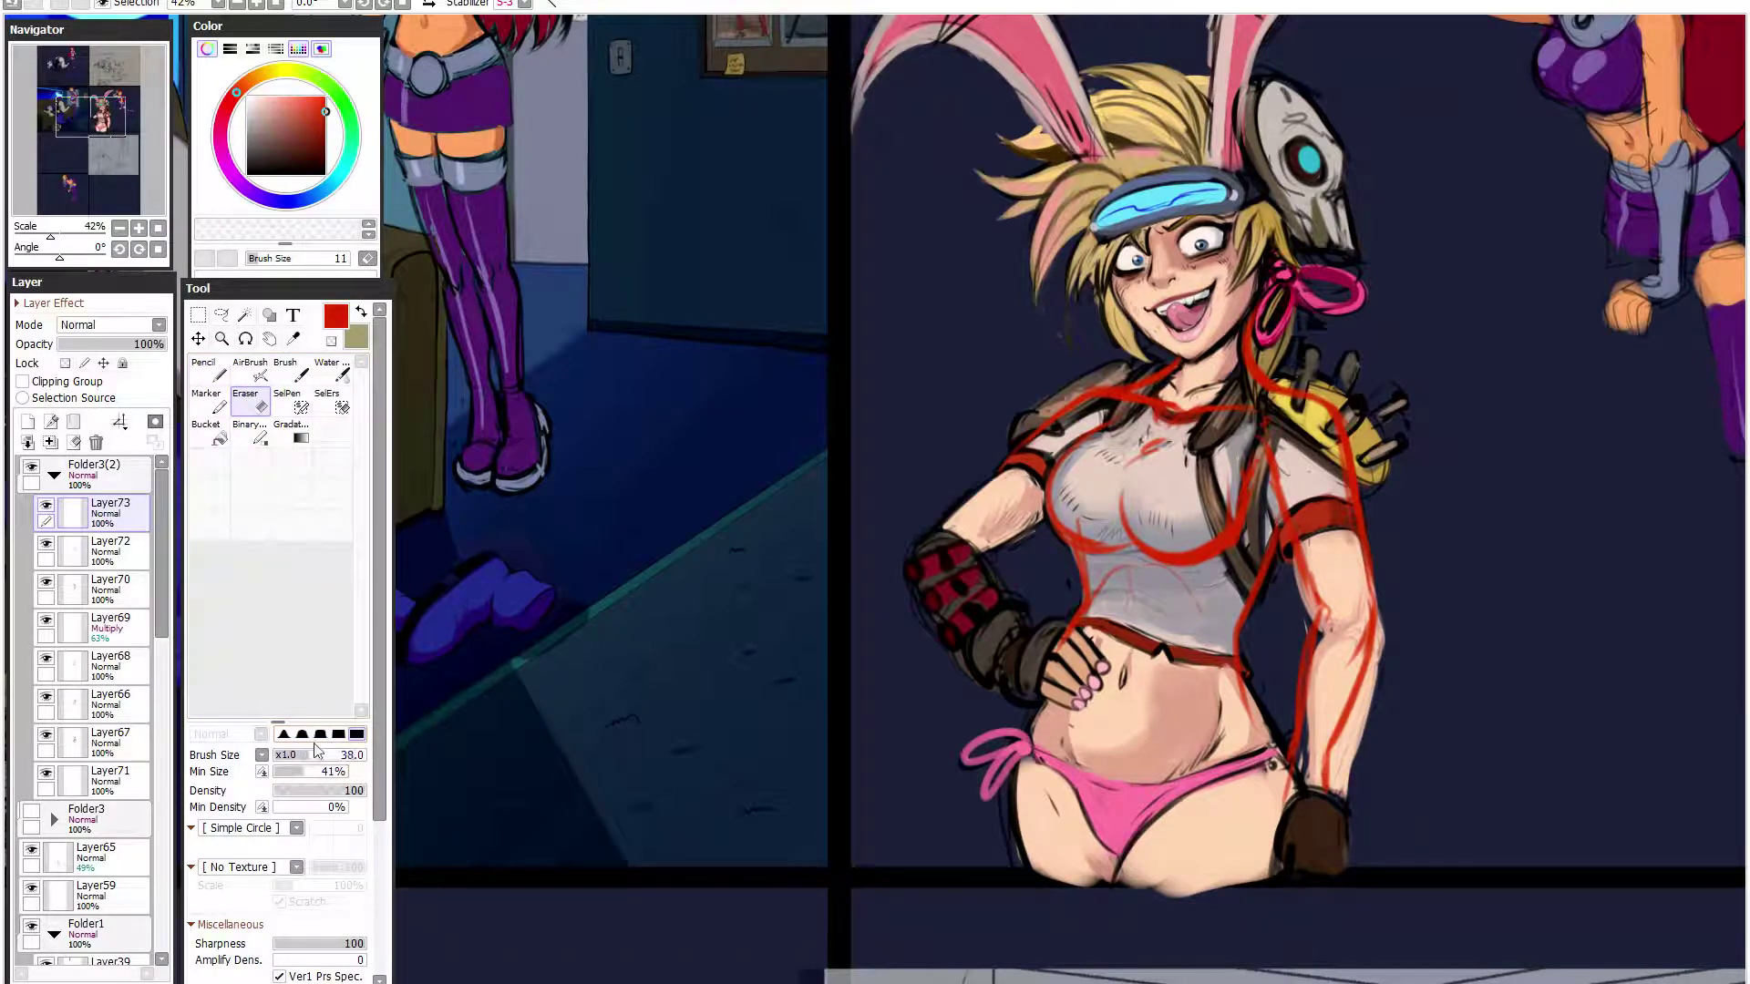
pyautogui.moveTo(1079, 518)
pyautogui.mouseDown()
pyautogui.moveTo(1115, 557)
pyautogui.moveTo(1101, 545)
pyautogui.moveTo(1123, 495)
pyautogui.mouseUp()
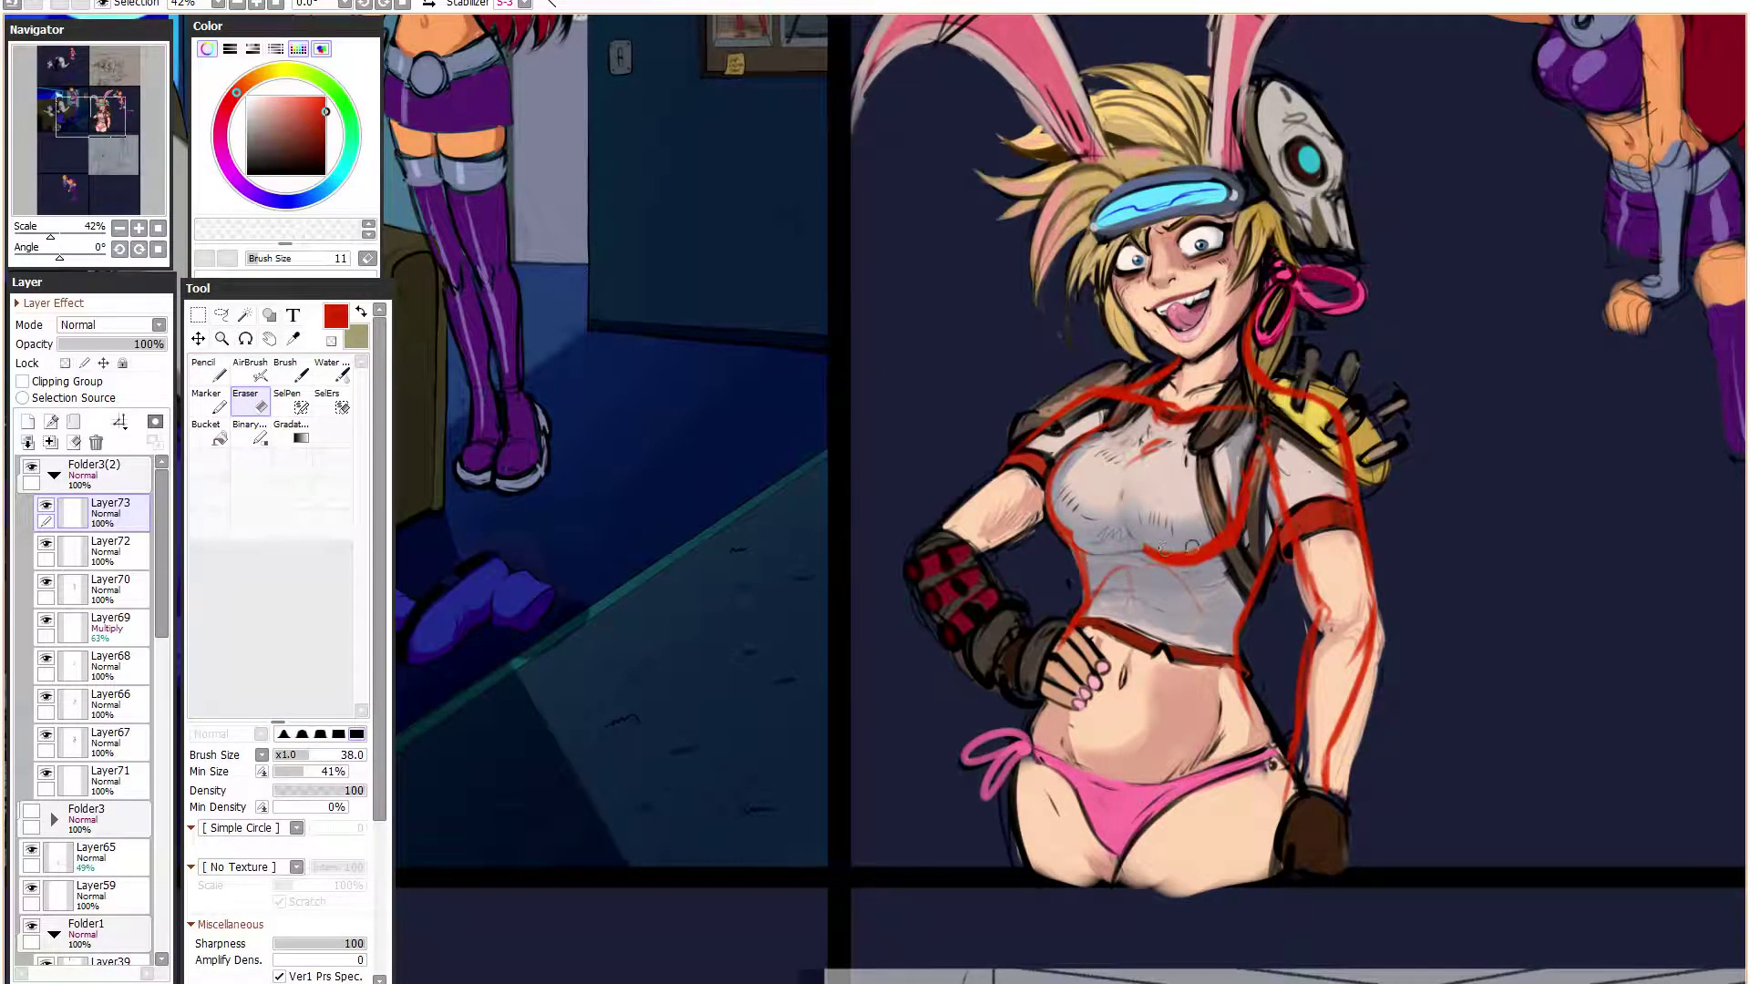
# - Redraw the chest's side contour and extend the red body sketch along the waist and hips with the Pencil
pyautogui.press('n')
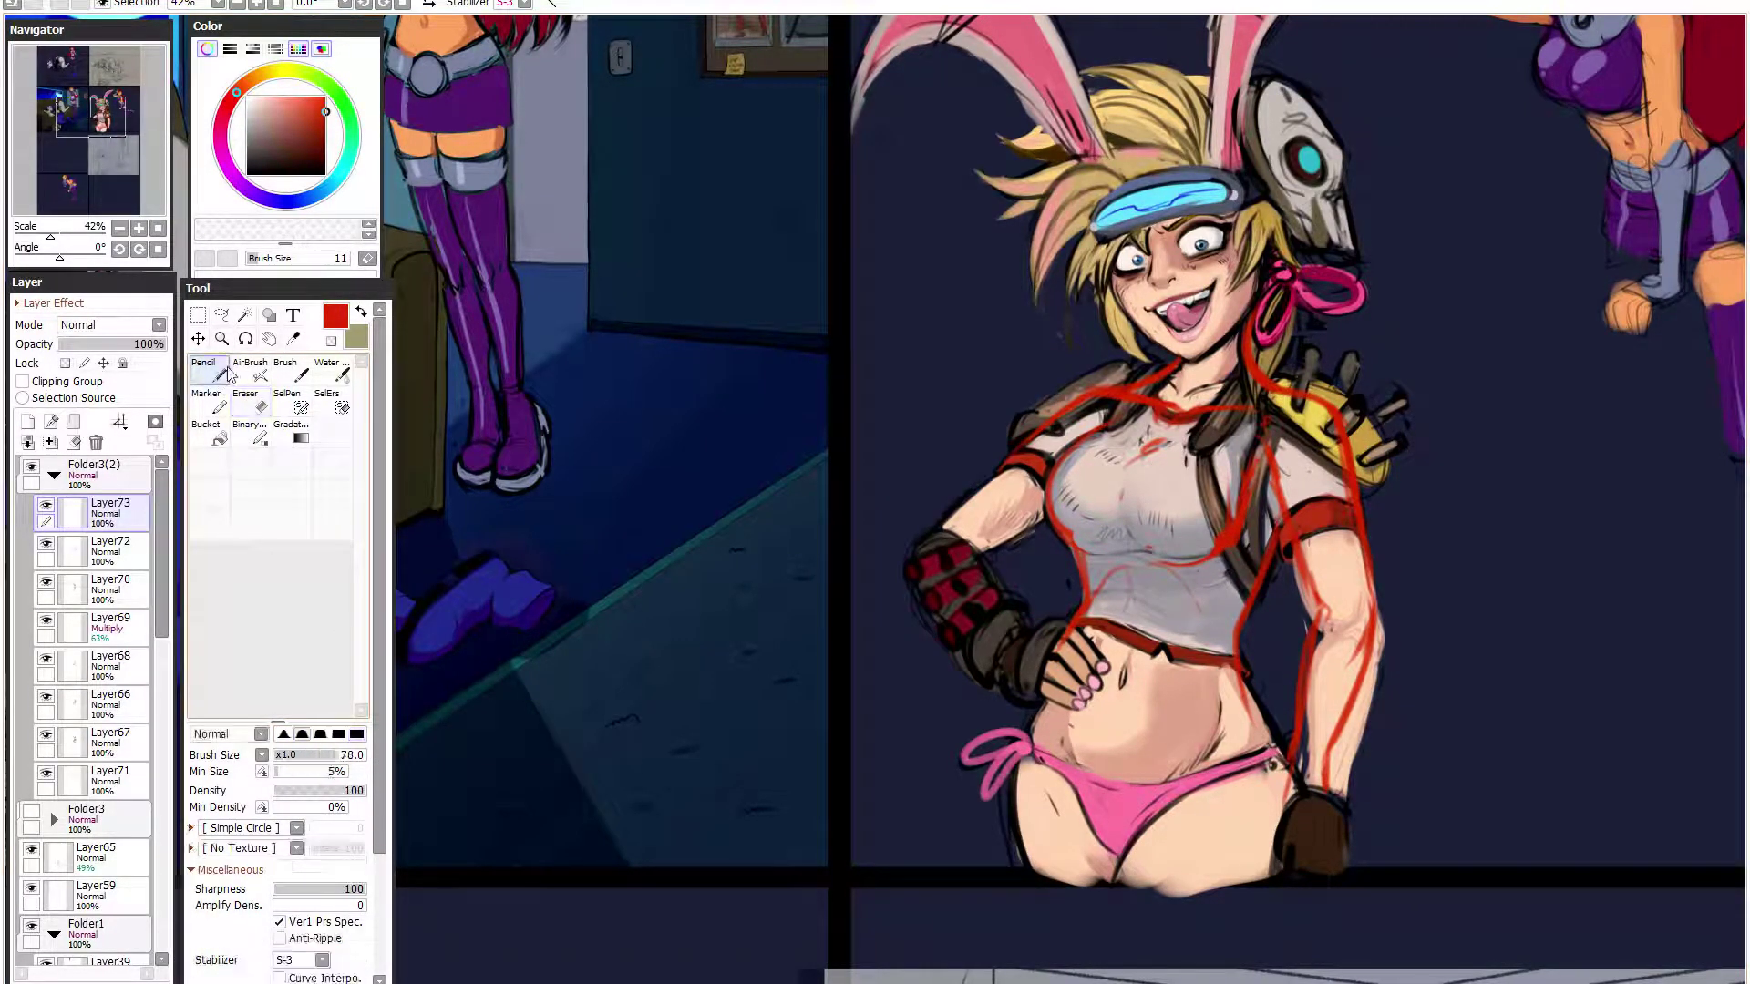
pyautogui.moveTo(1048, 500)
pyautogui.mouseDown()
pyautogui.moveTo(1091, 549)
pyautogui.moveTo(1221, 543)
pyautogui.moveTo(1286, 770)
pyautogui.mouseUp()
pyautogui.moveTo(1239, 674); pyautogui.dragTo(1277, 749)
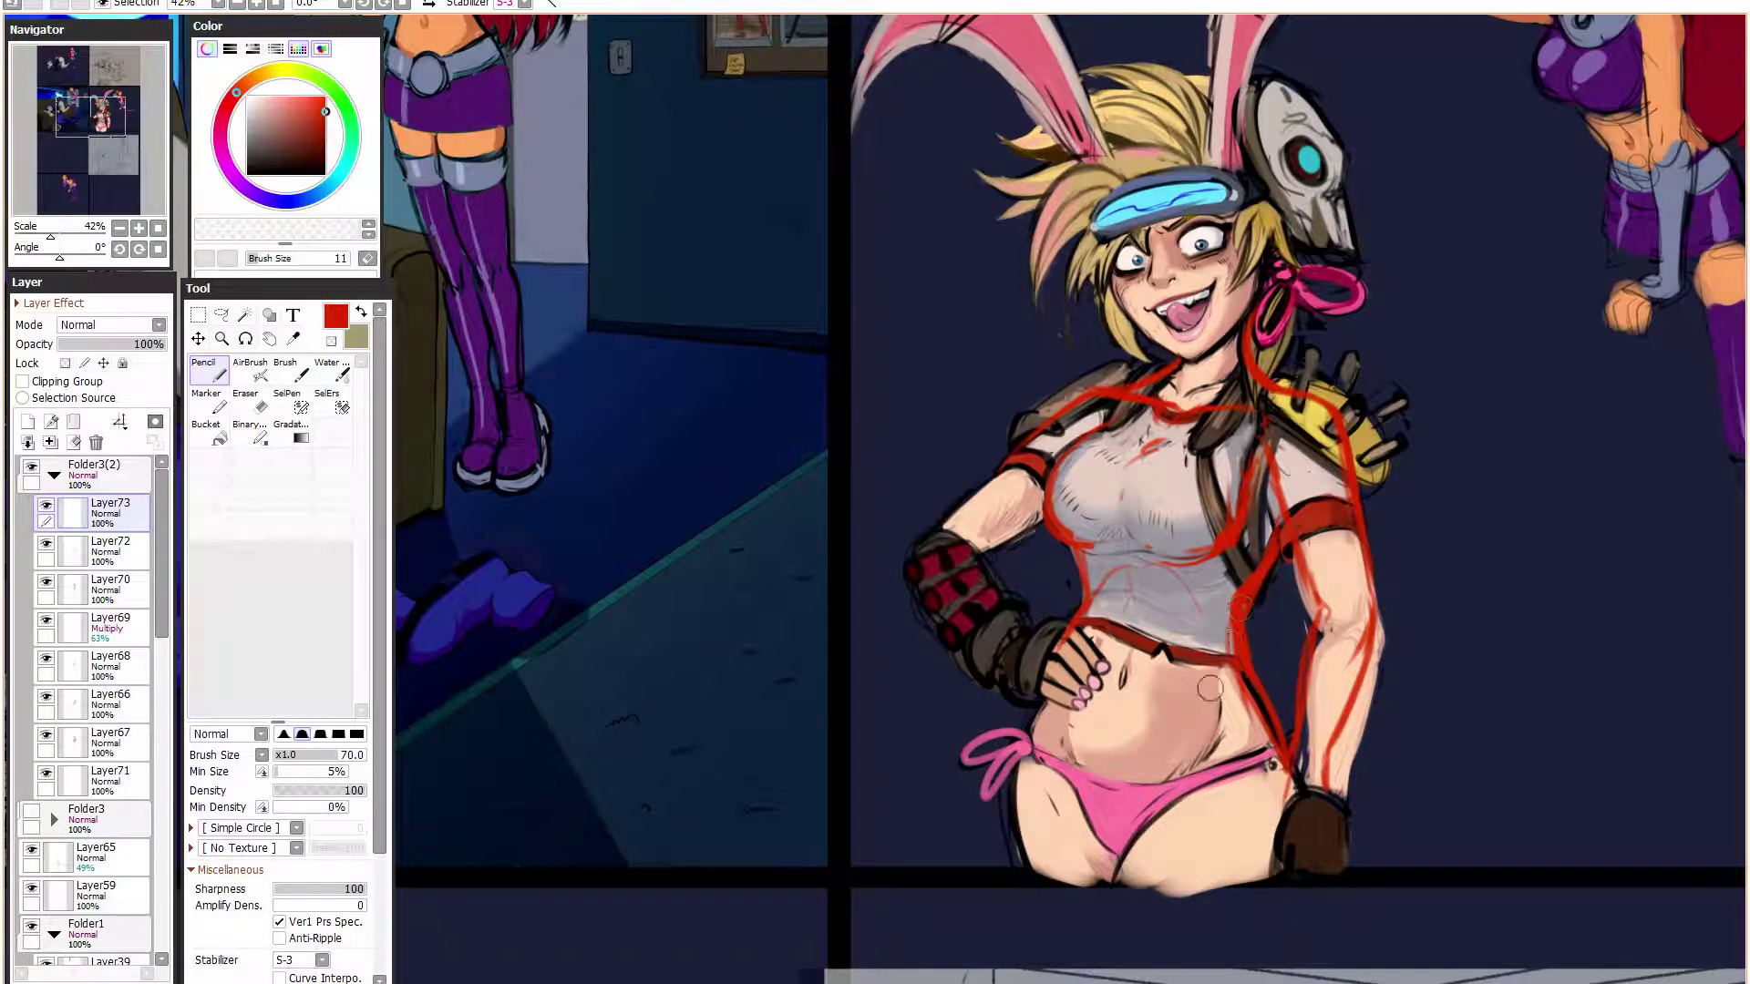
pyautogui.moveTo(1078, 629)
pyautogui.mouseDown()
pyautogui.moveTo(1025, 757)
pyautogui.moveTo(1026, 843)
pyautogui.mouseUp()
pyautogui.moveTo(1351, 442); pyautogui.dragTo(1365, 499)
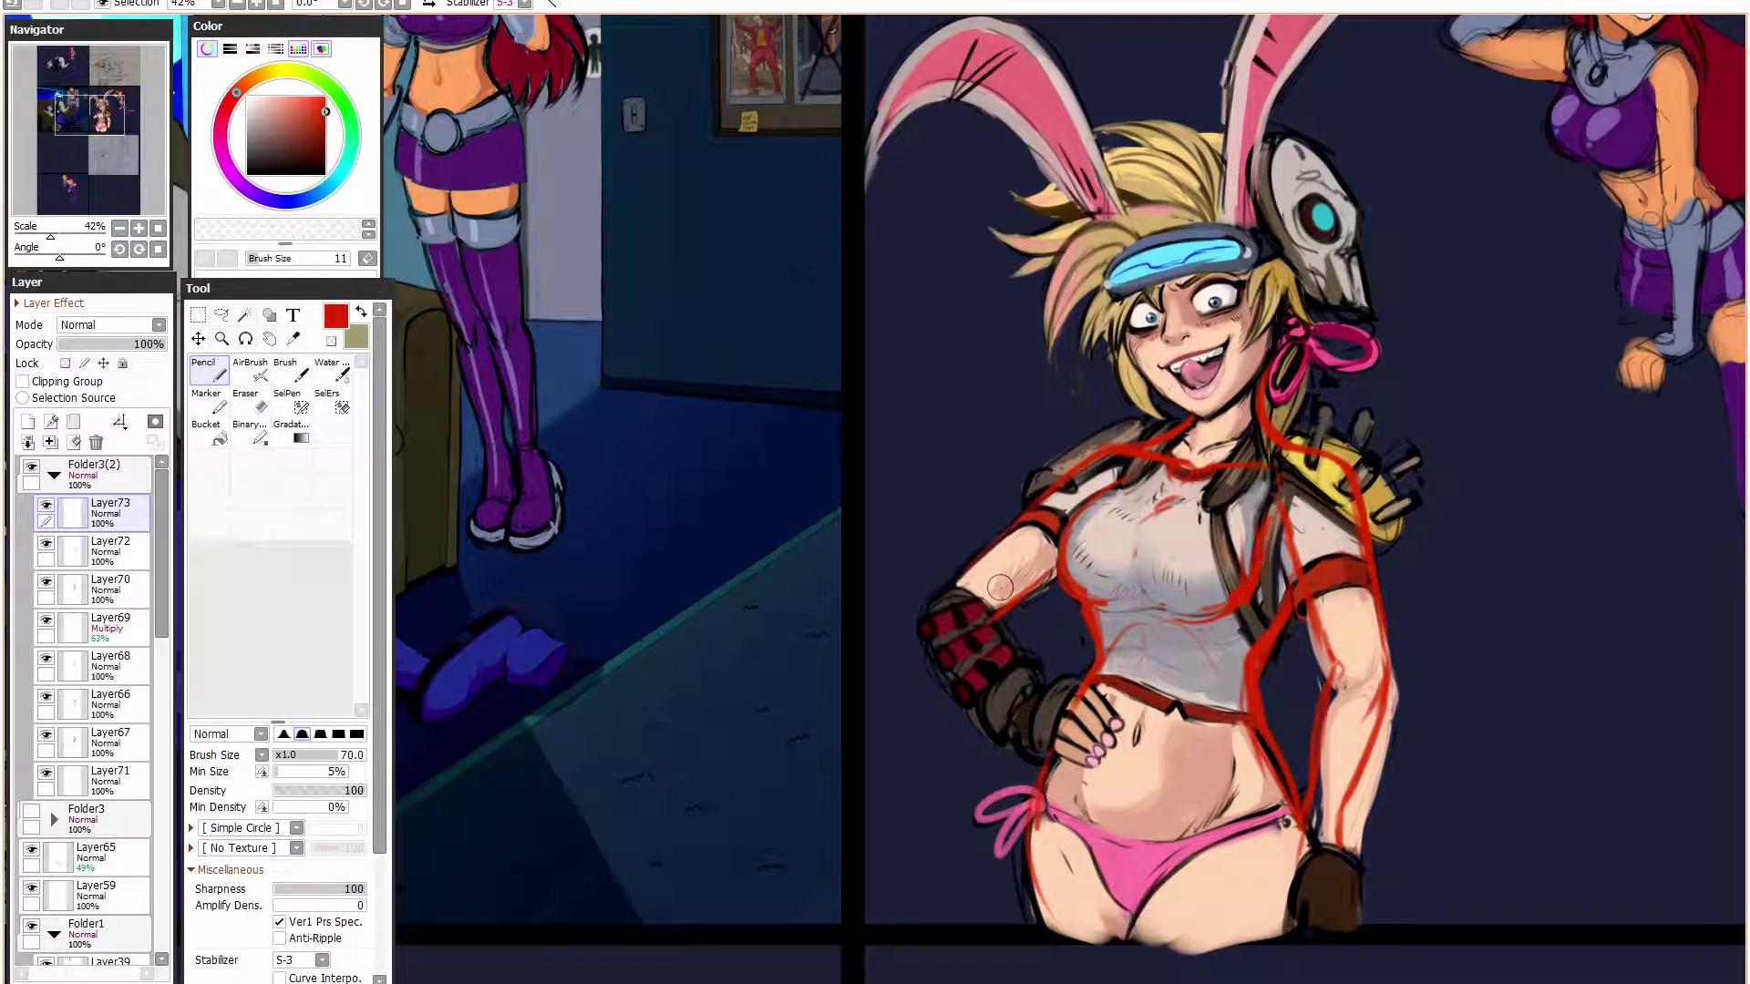
# - Move the red sketch layer, Layer73, out of Folder3(2) and place it above the folder
pyautogui.moveTo(97, 344); pyautogui.dragTo(140, 346)
pyautogui.moveTo(90, 508)
pyautogui.mouseDown()
pyautogui.moveTo(96, 471)
pyautogui.moveTo(36, 498)
pyautogui.moveTo(73, 483)
pyautogui.mouseUp()
pyautogui.hotkey('ctrl', 'z')
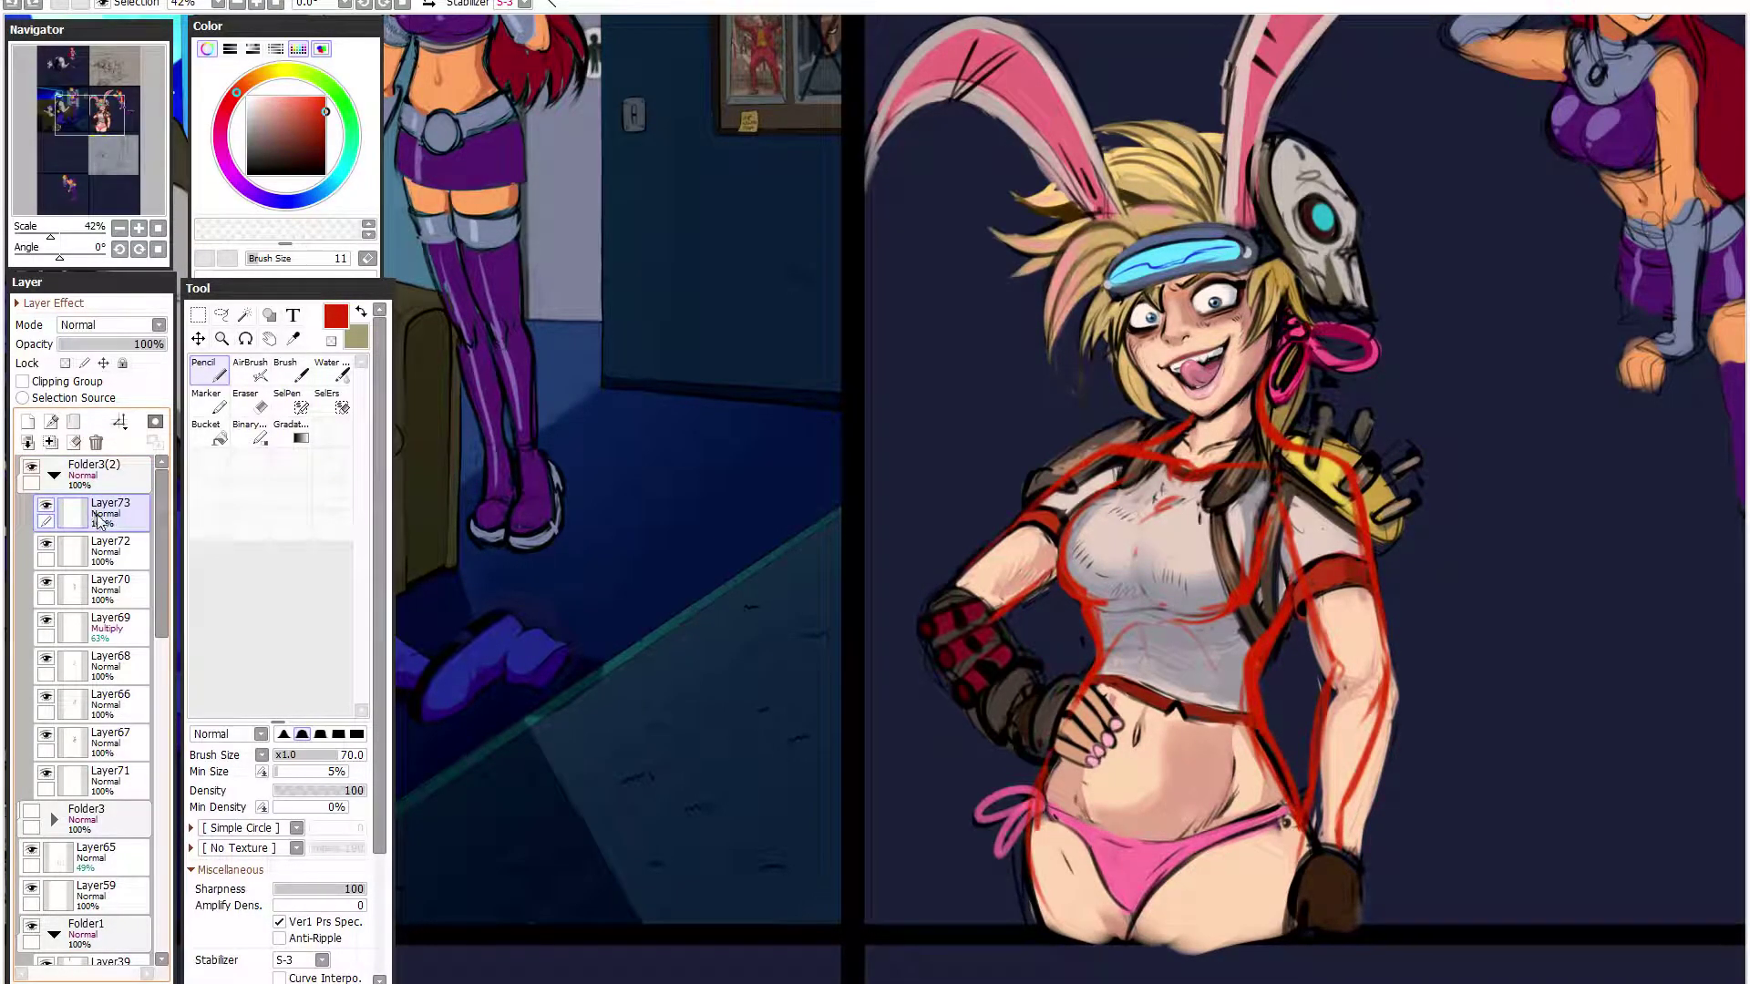
pyautogui.doubleClick(100, 516)
pyautogui.click(963, 524)
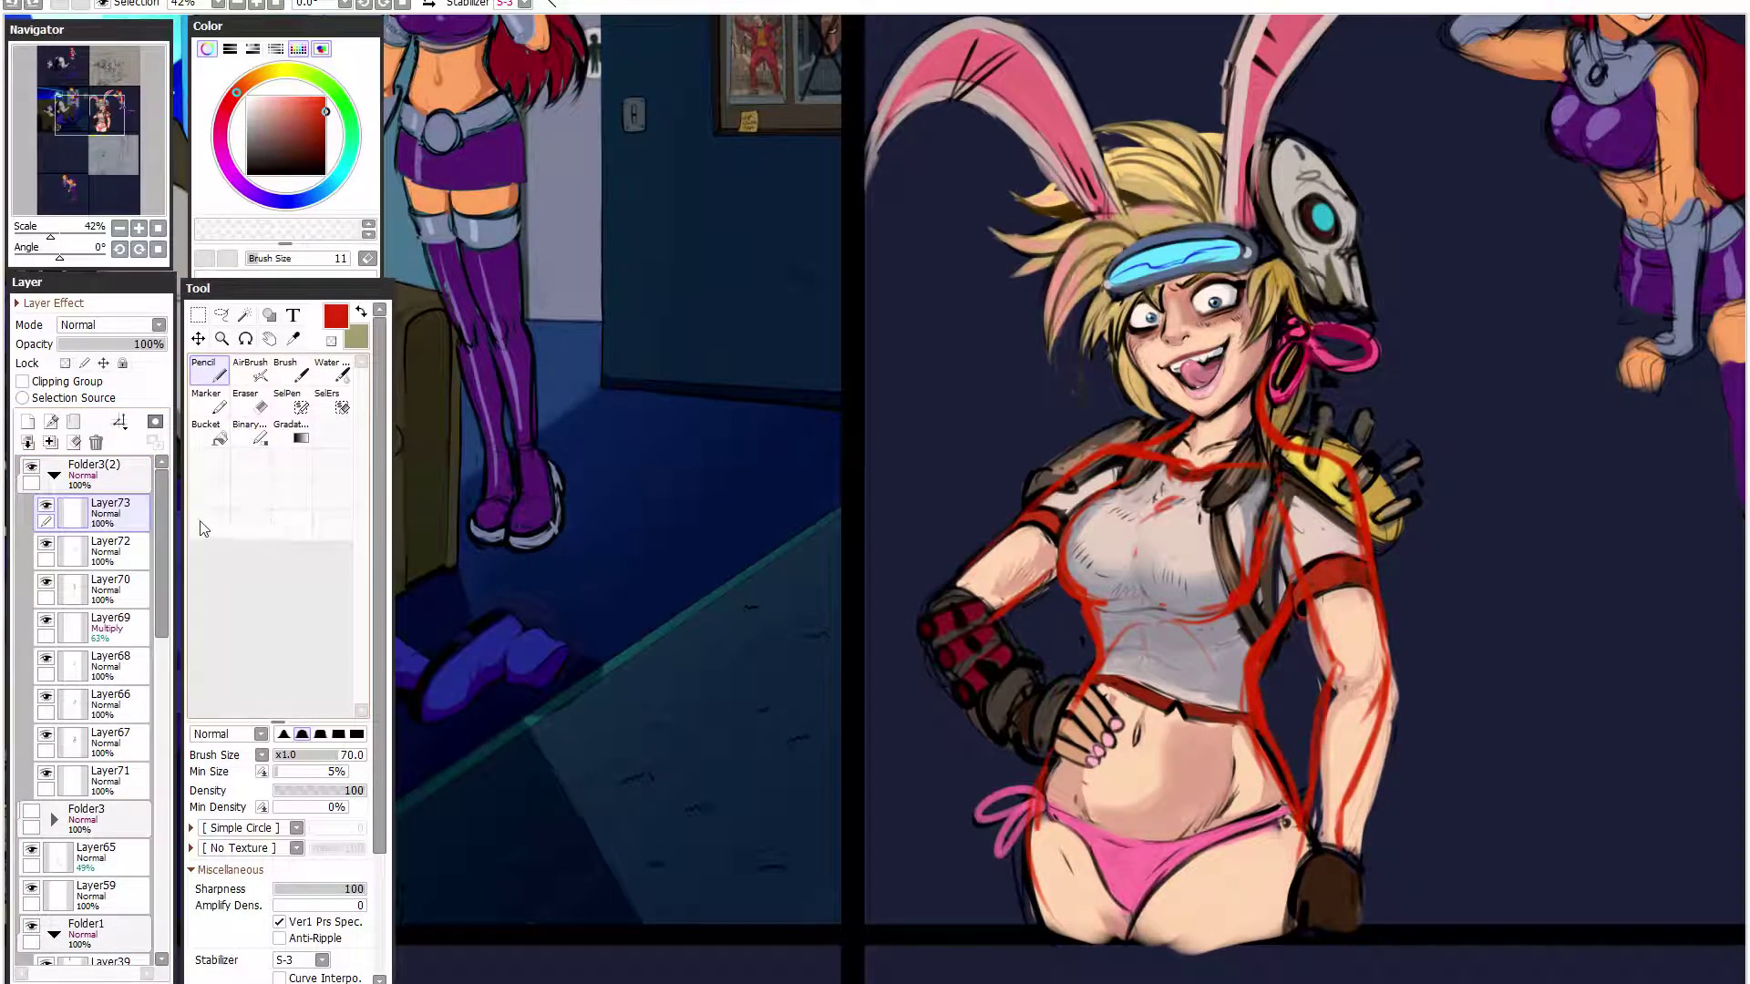
pyautogui.moveTo(96, 513); pyautogui.dragTo(73, 479)
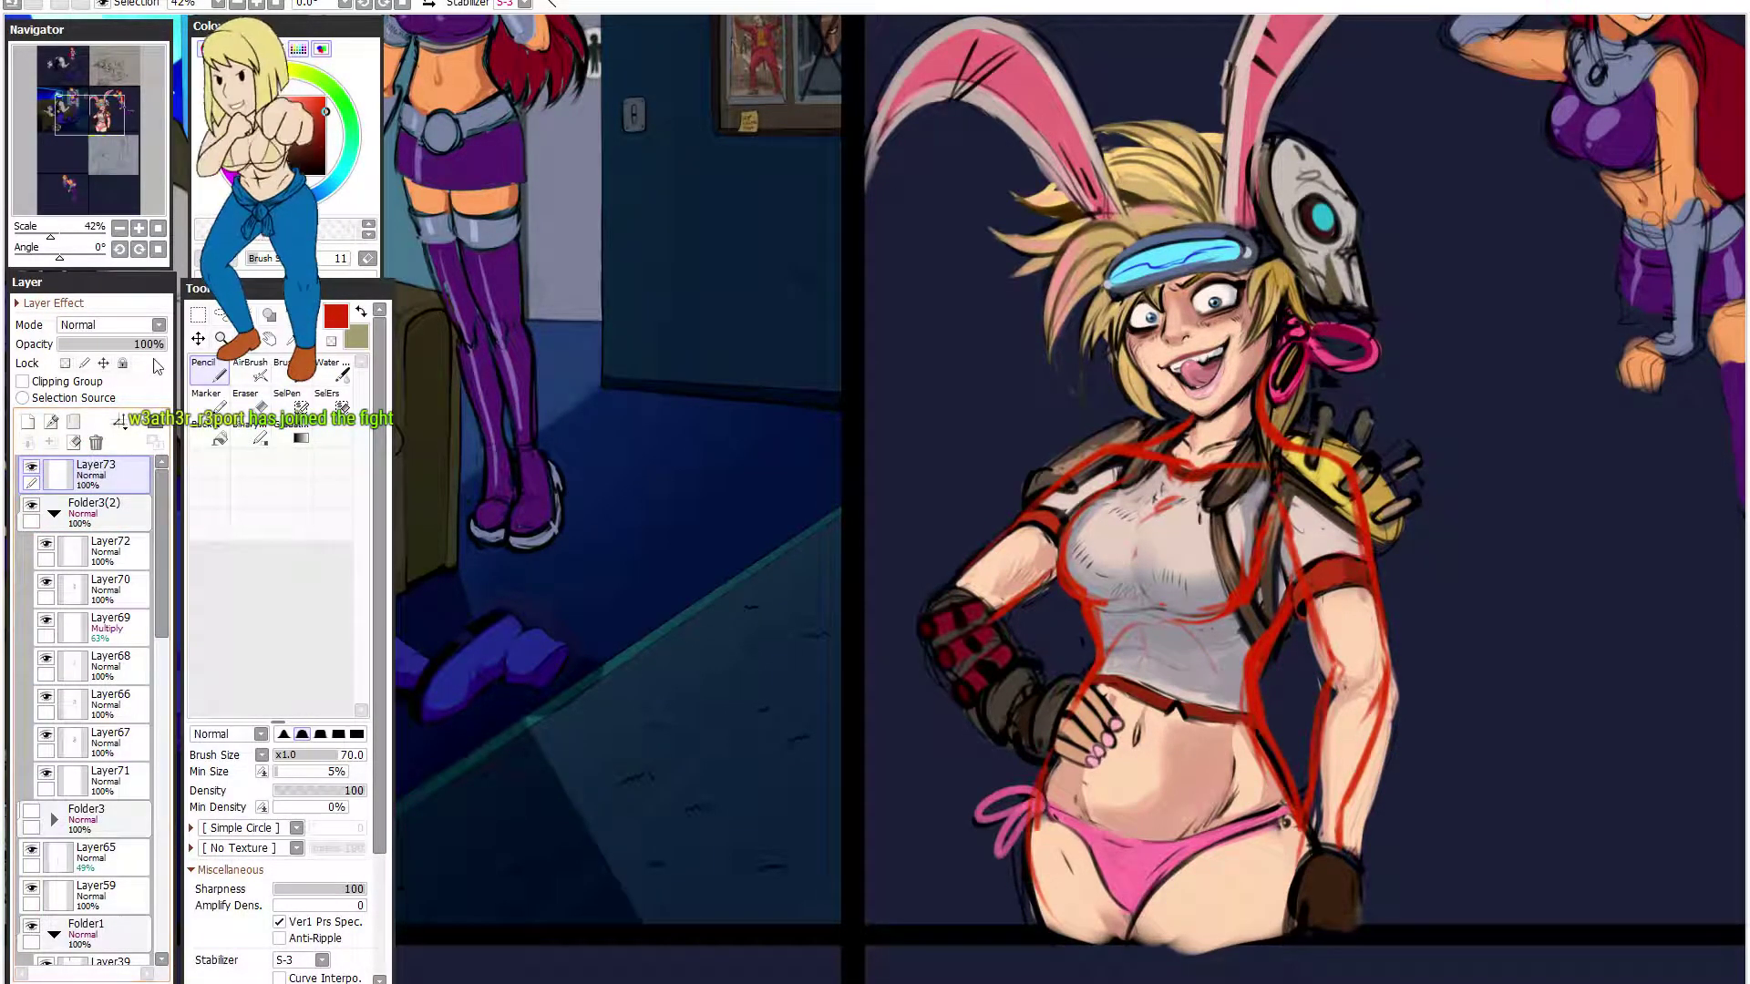
pyautogui.click(114, 325)
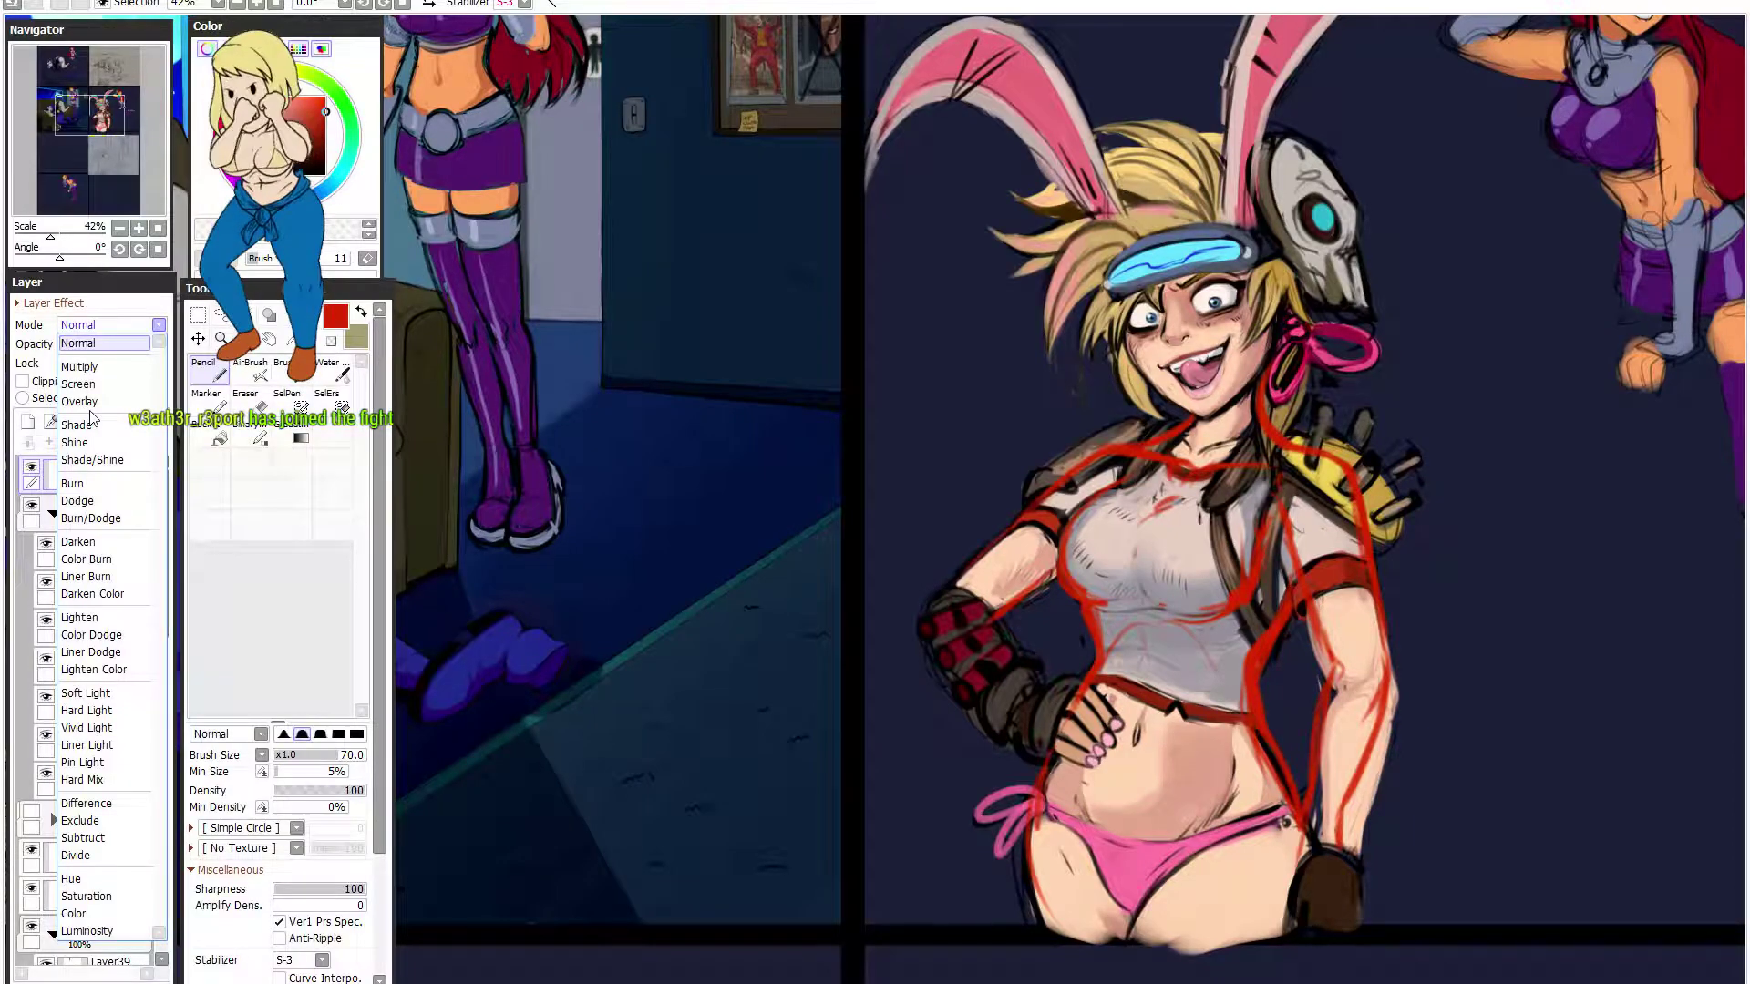
pyautogui.hotkey('alt', 'Tab')
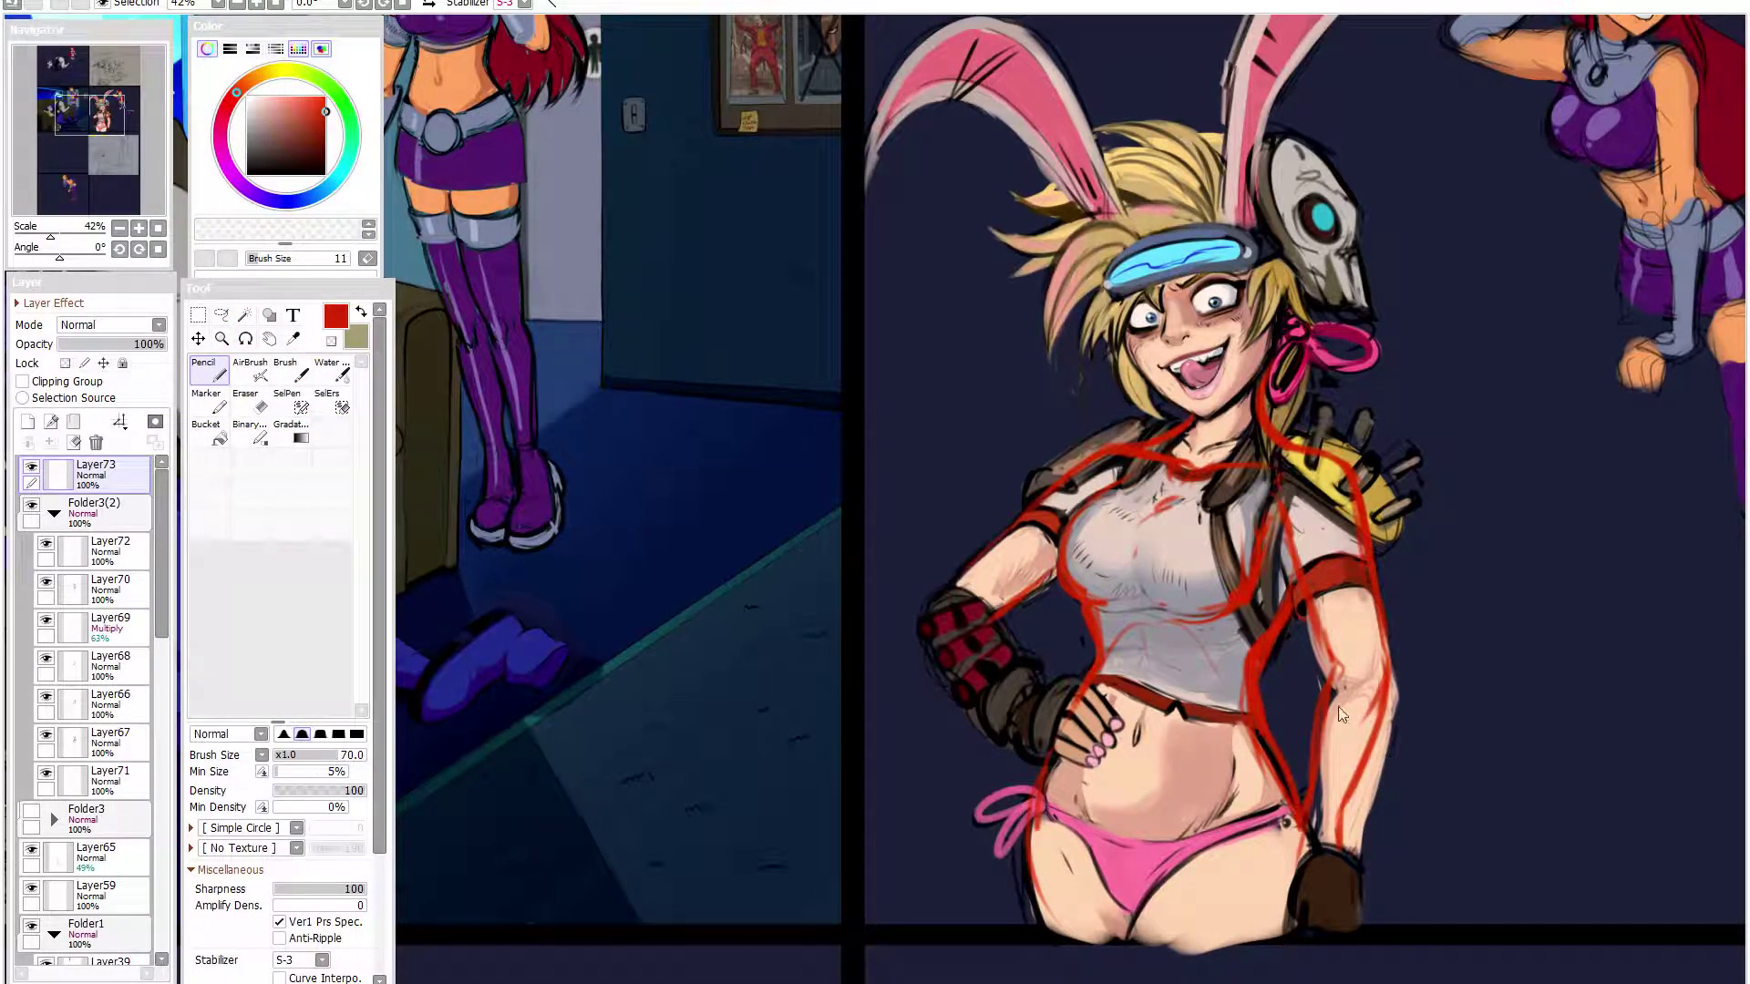
pyautogui.moveTo(1306, 465); pyautogui.dragTo(1244, 456)
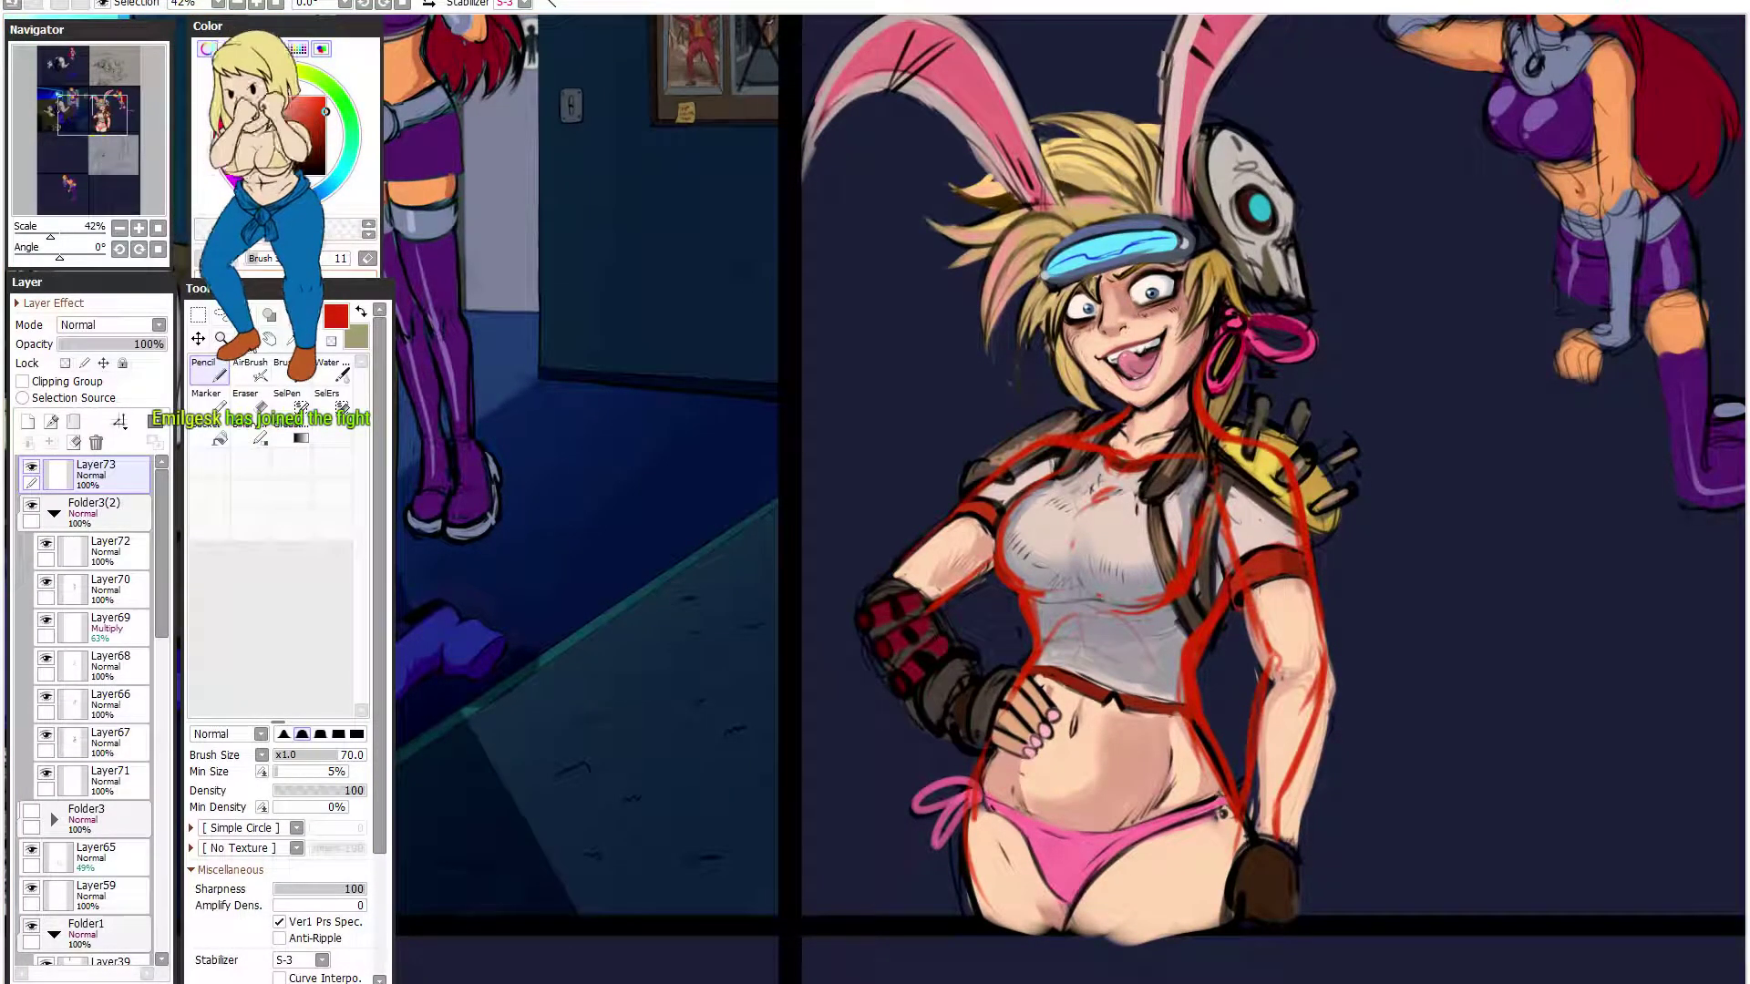
pyautogui.click(105, 345)
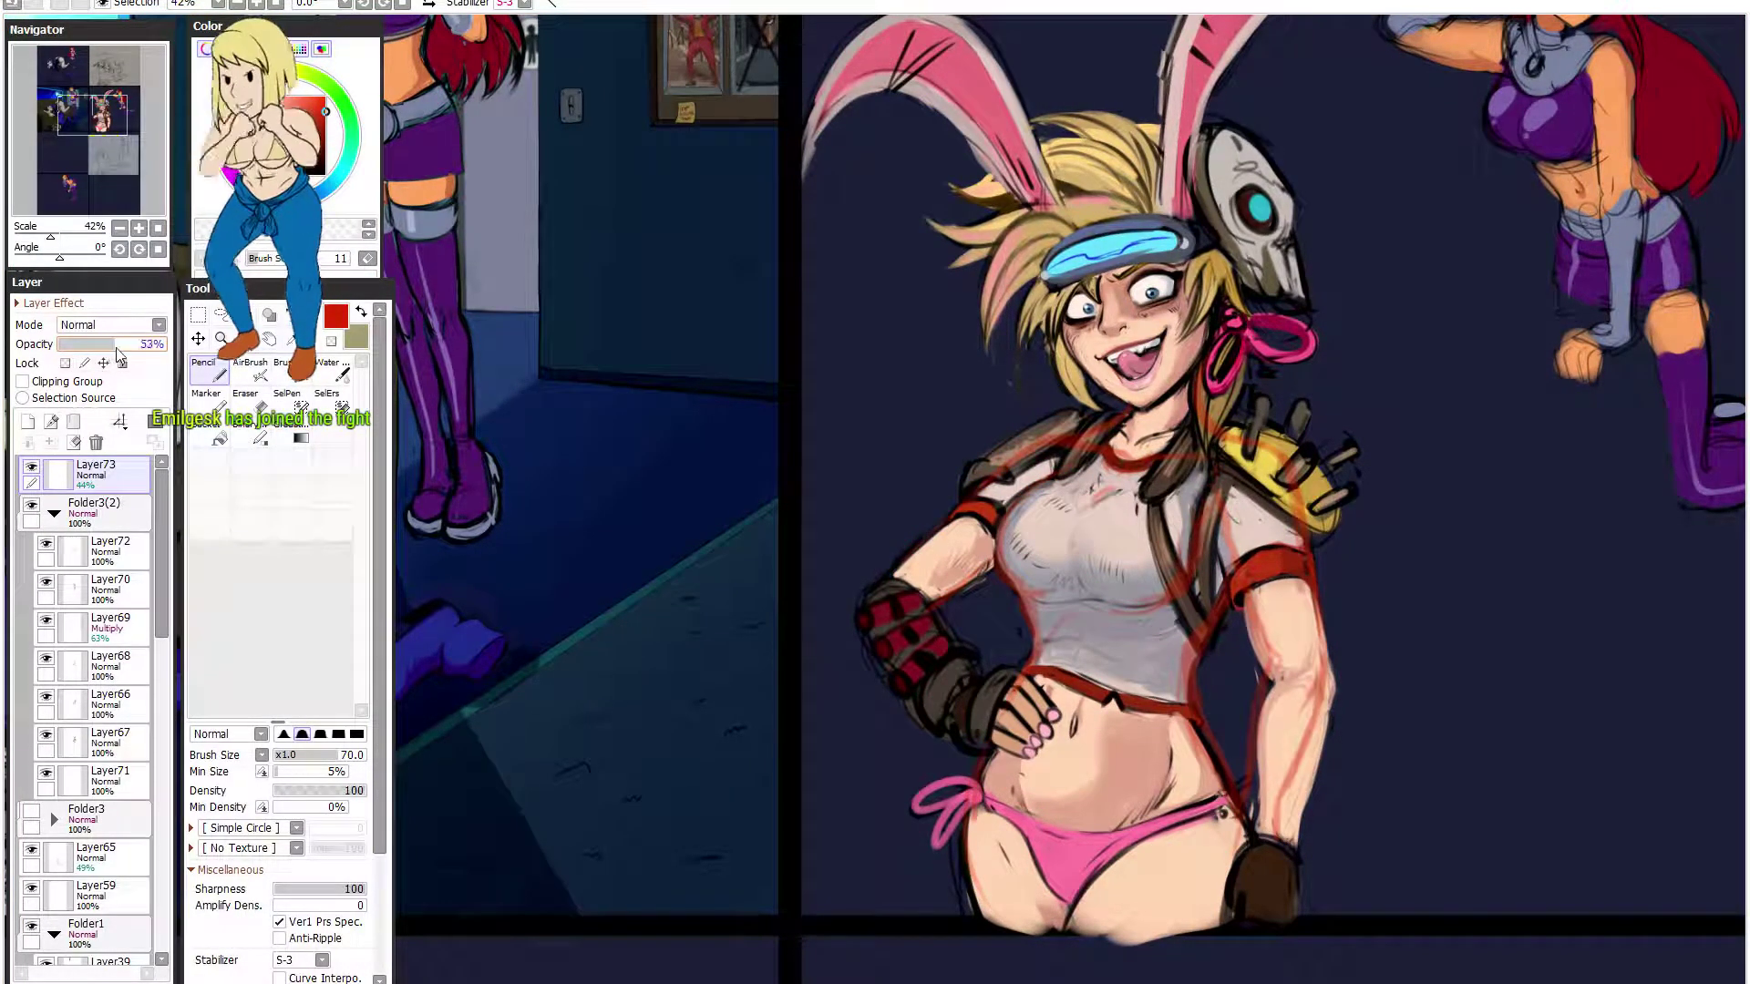
pyautogui.moveTo(111, 350); pyautogui.dragTo(170, 346)
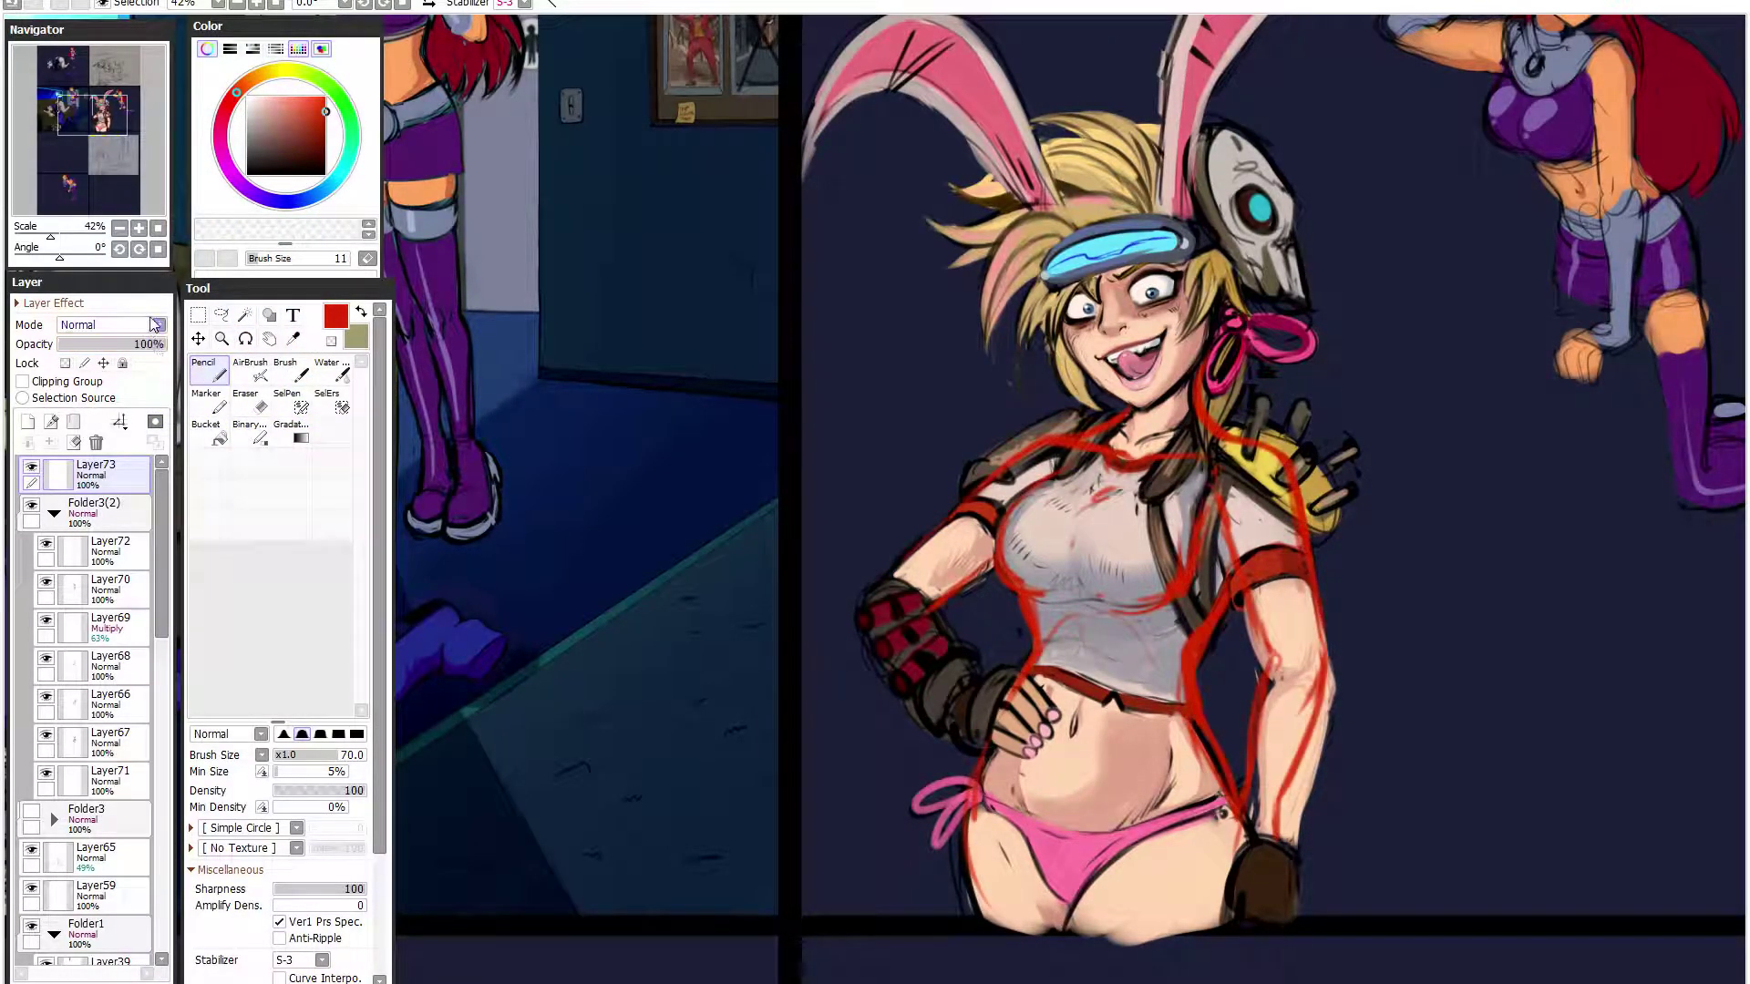
# - Try the Overlay blending mode on the red sketch layer, Layer73, and set it to Shine instead
pyautogui.click(154, 327)
pyautogui.click(126, 402)
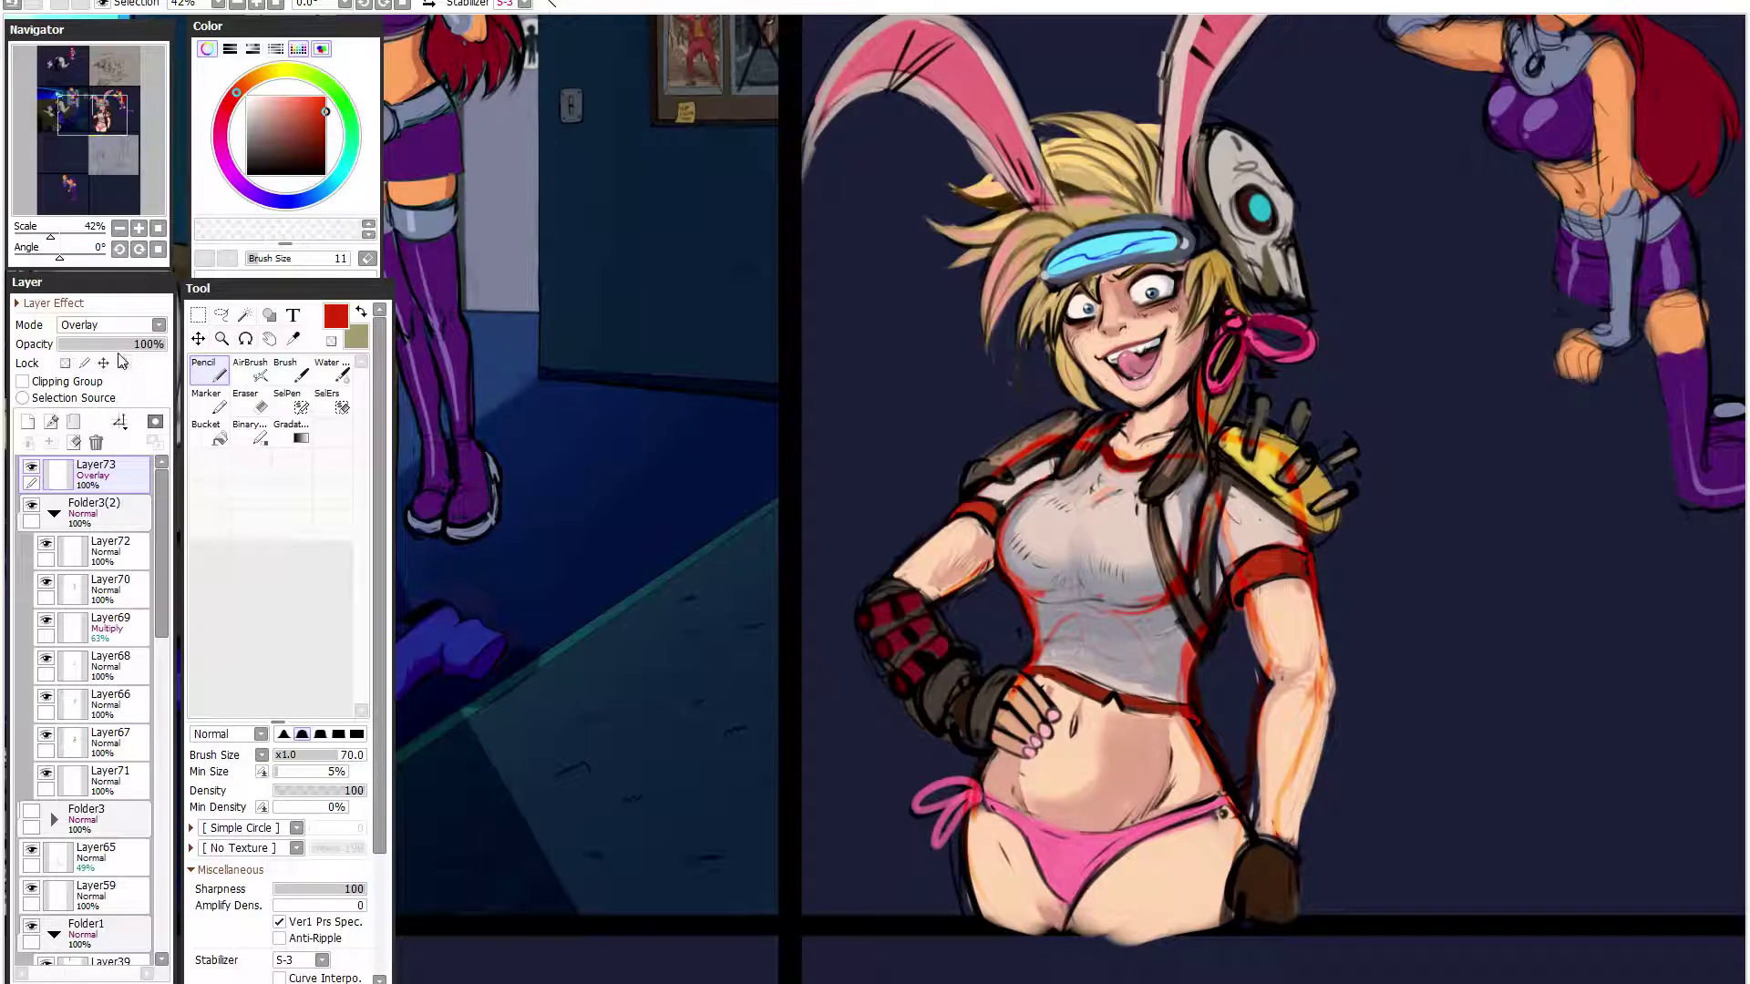
pyautogui.click(111, 325)
pyautogui.click(108, 443)
pyautogui.moveTo(1040, 514); pyautogui.dragTo(977, 508)
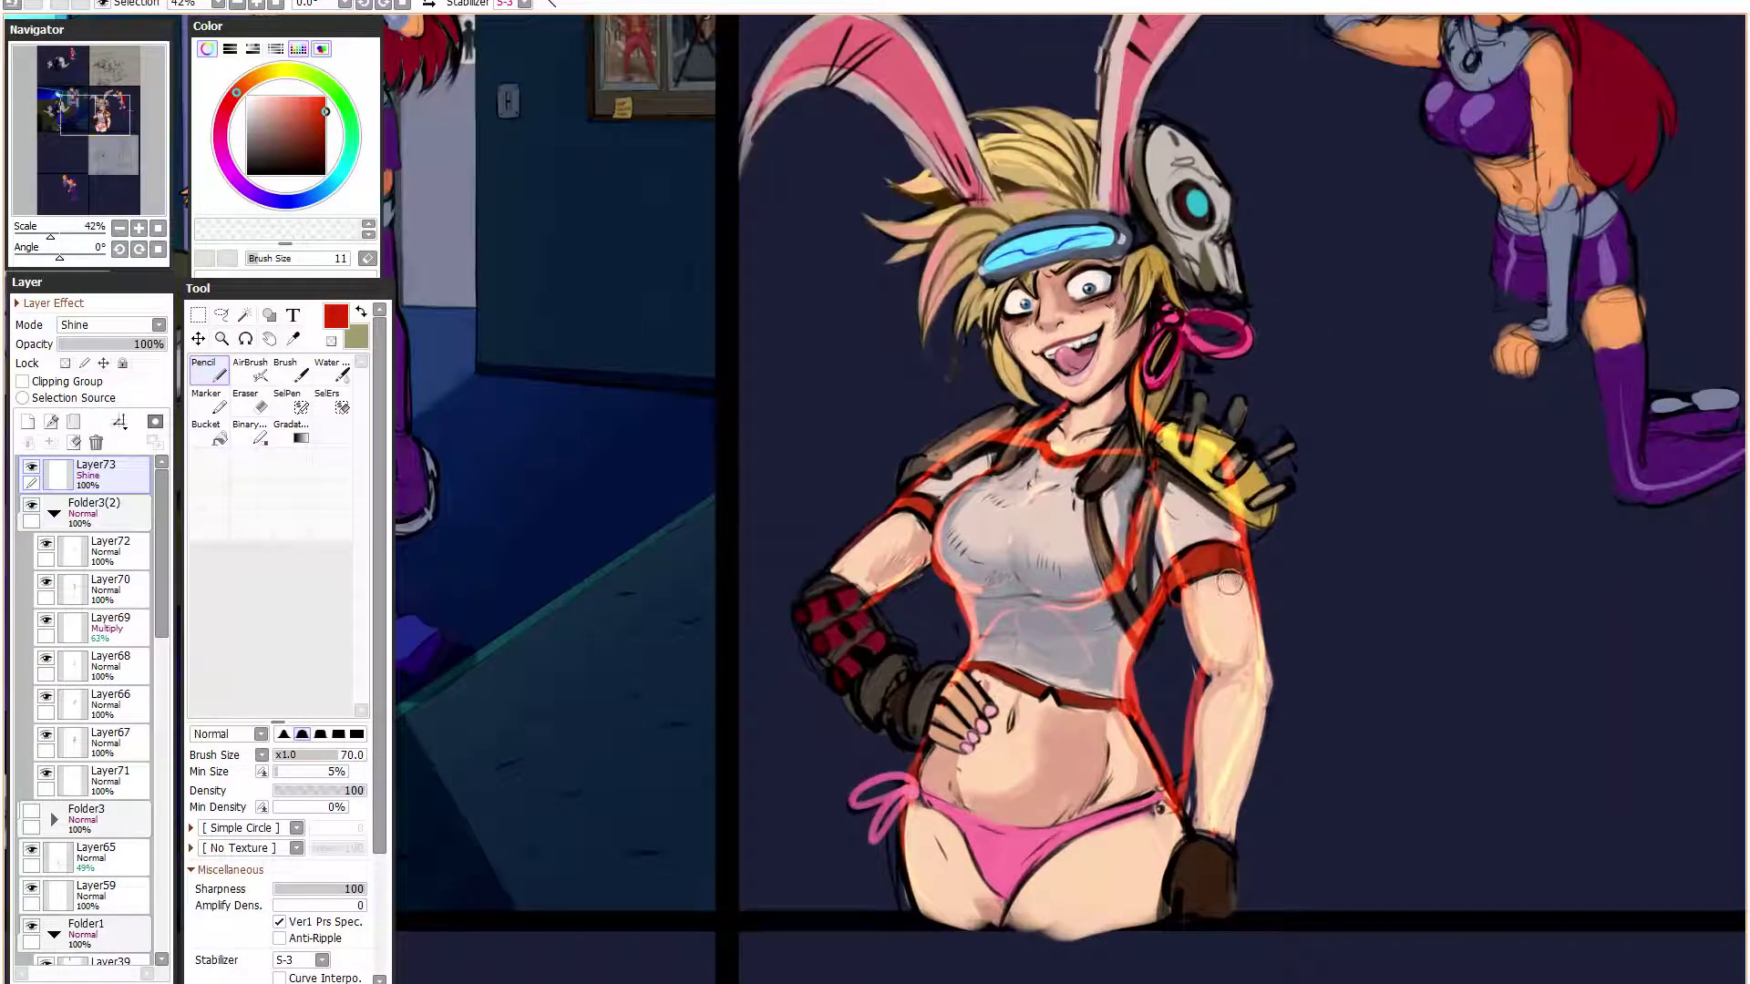
# - Collapse and select Folder3(2), and lasso the character's straight arm from the shoulder pad to the glove
pyautogui.click(55, 513)
pyautogui.click(129, 511)
pyautogui.press('a')
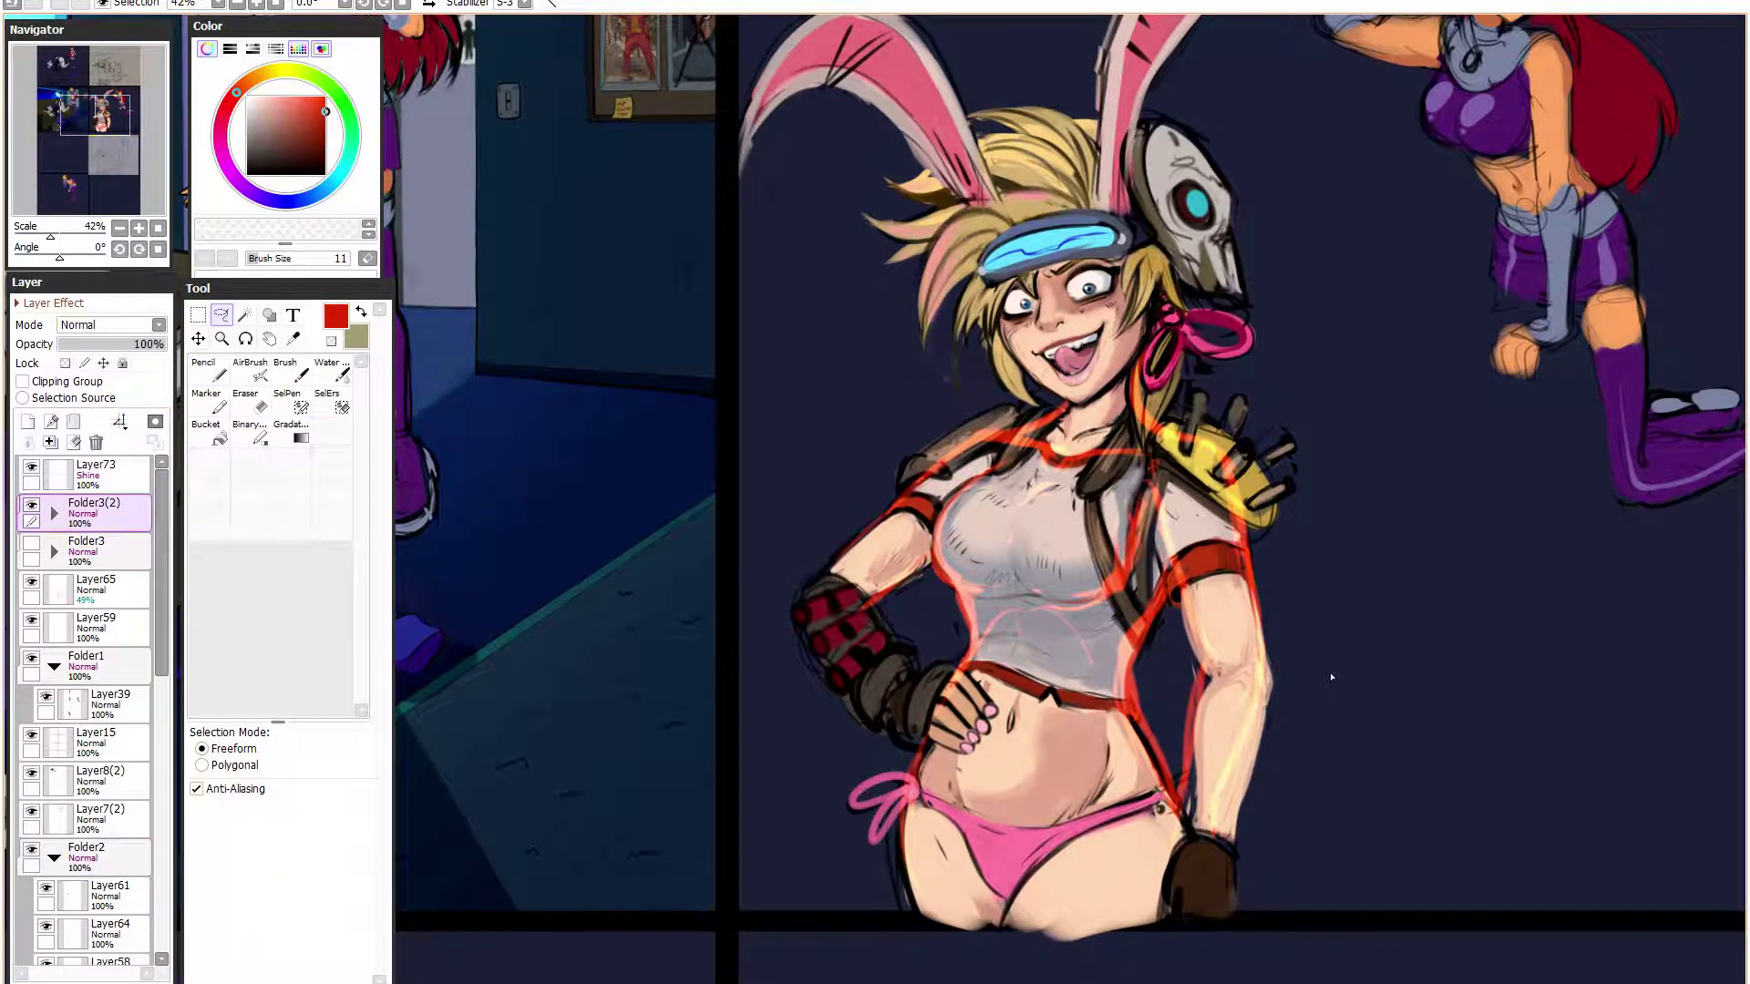
pyautogui.moveTo(1190, 808); pyautogui.dragTo(1183, 666)
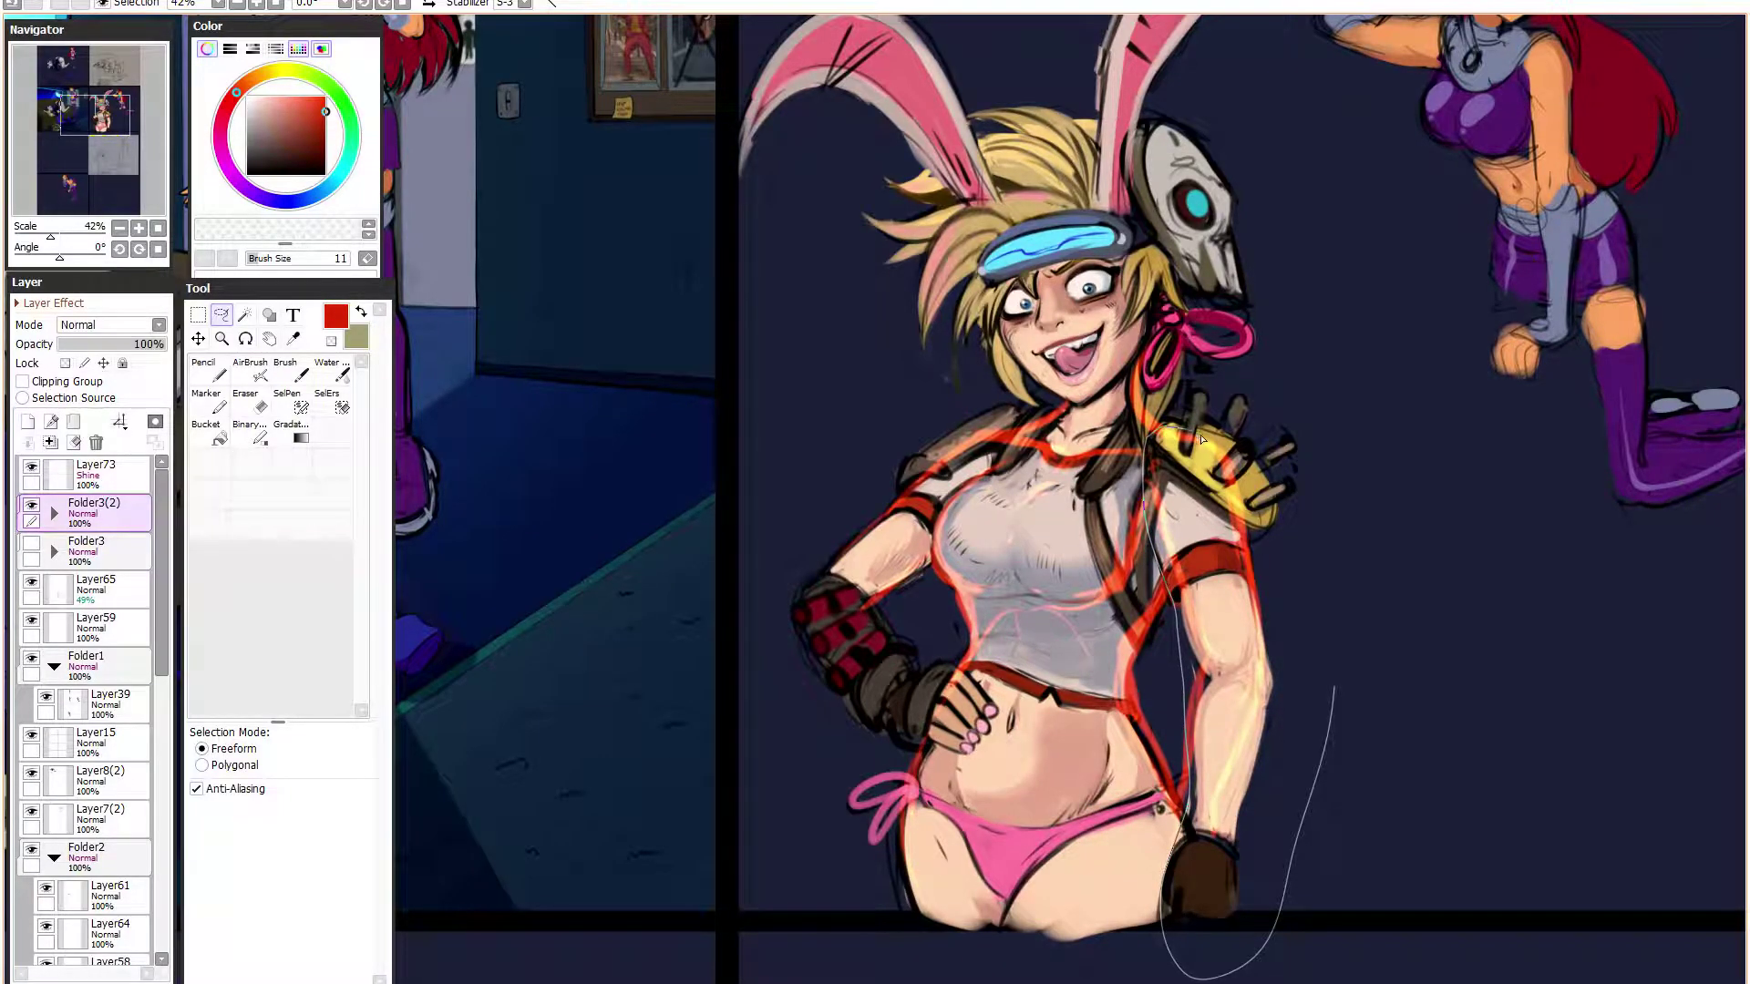
pyautogui.moveTo(1274, 617); pyautogui.dragTo(1226, 455)
# - Free-transform the selected straight arm, shrinking it slightly and repositioning it to fit the red guide lines
pyautogui.hotkey('ctrl', 't')
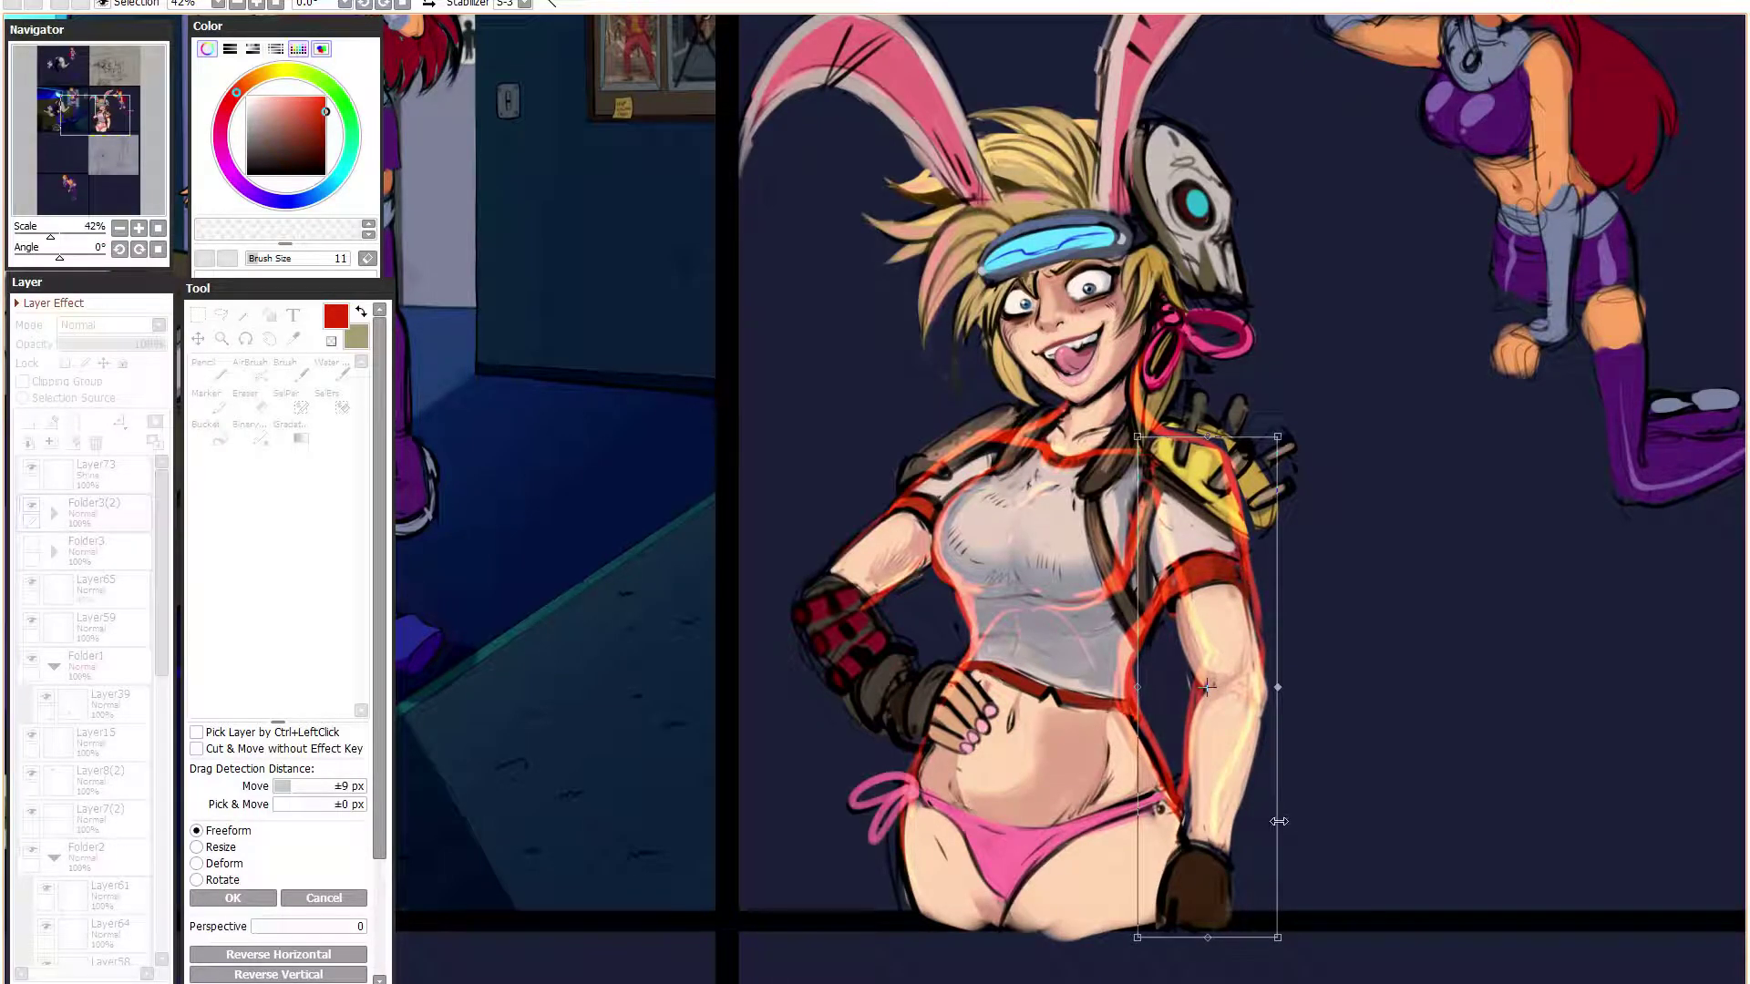
pyautogui.moveTo(1244, 766); pyautogui.dragTo(1244, 768)
pyautogui.moveTo(1278, 939); pyautogui.dragTo(1266, 914)
pyautogui.moveTo(1223, 723); pyautogui.dragTo(1228, 712)
pyautogui.moveTo(1275, 898); pyautogui.dragTo(1273, 888)
pyautogui.moveTo(1242, 806); pyautogui.dragTo(1244, 803)
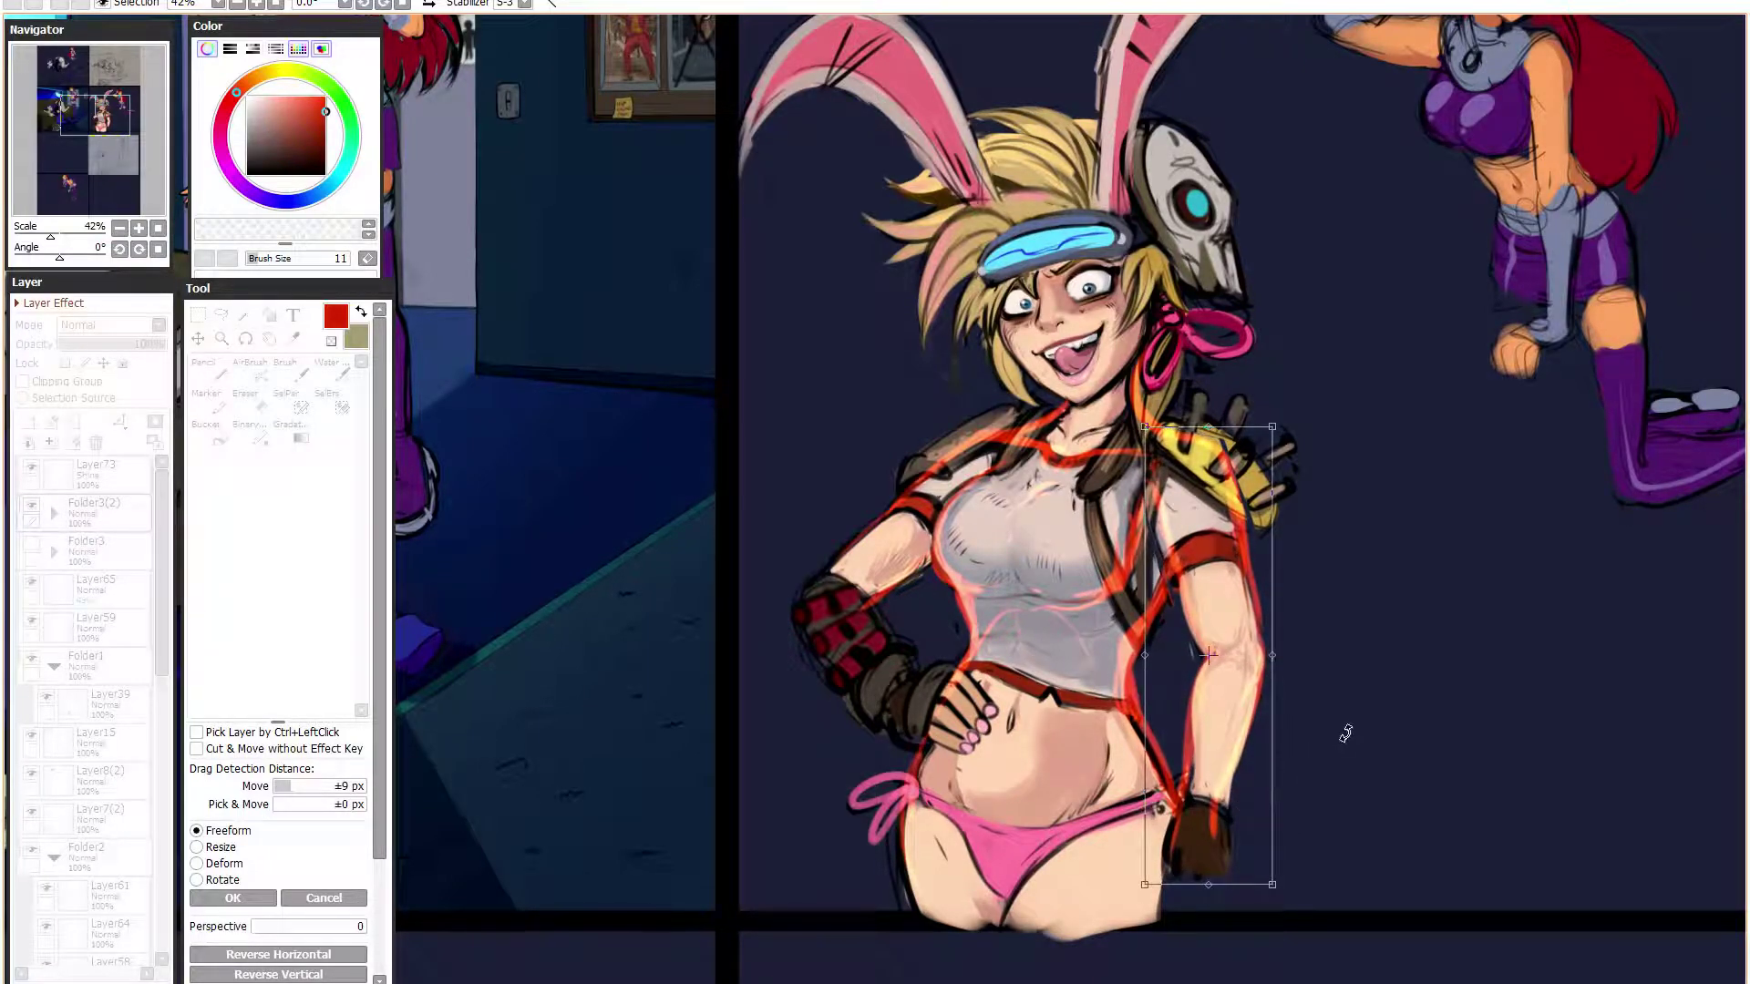
pyautogui.press('Return')
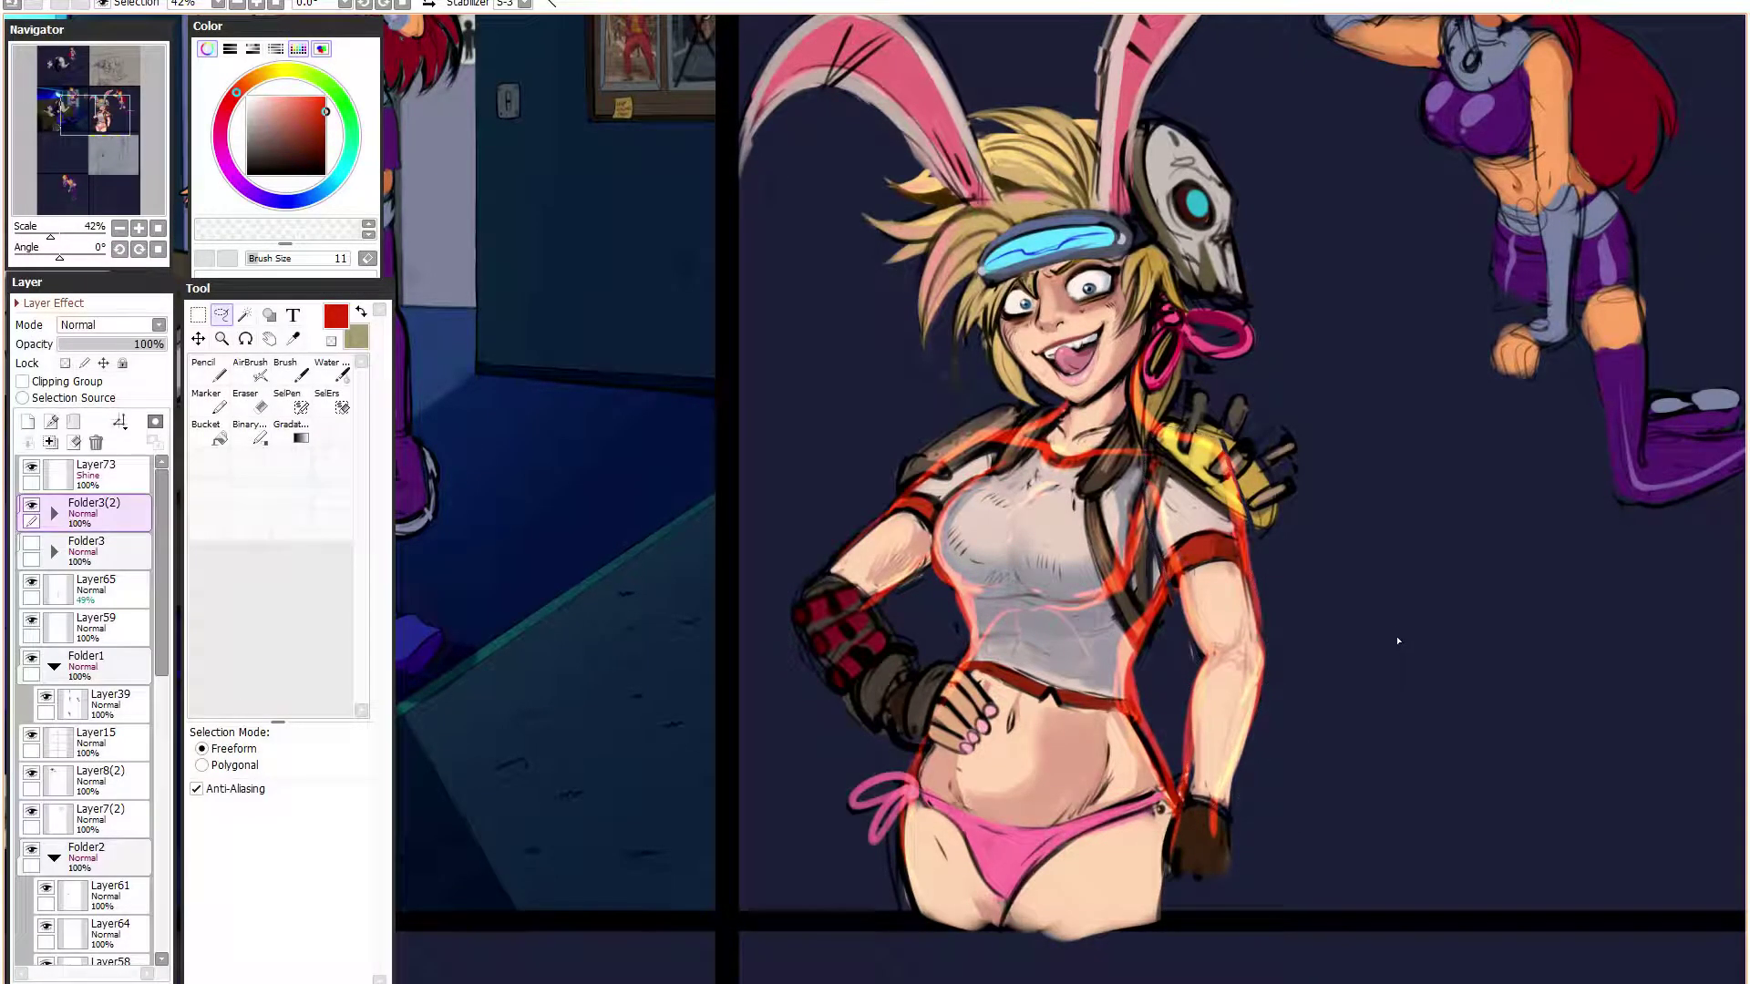
# - Lasso the bent arm's upper part with its shoulder and adjust it slightly with a free transform
pyautogui.moveTo(820, 565)
pyautogui.mouseDown()
pyautogui.moveTo(960, 421)
pyautogui.moveTo(1028, 413)
pyautogui.mouseUp()
pyautogui.moveTo(989, 471)
pyautogui.mouseDown()
pyautogui.moveTo(940, 527)
pyautogui.moveTo(930, 606)
pyautogui.mouseUp()
pyautogui.hotkey('ctrl', 't')
pyautogui.moveTo(1038, 405); pyautogui.dragTo(1094, 464)
pyautogui.press('Return')
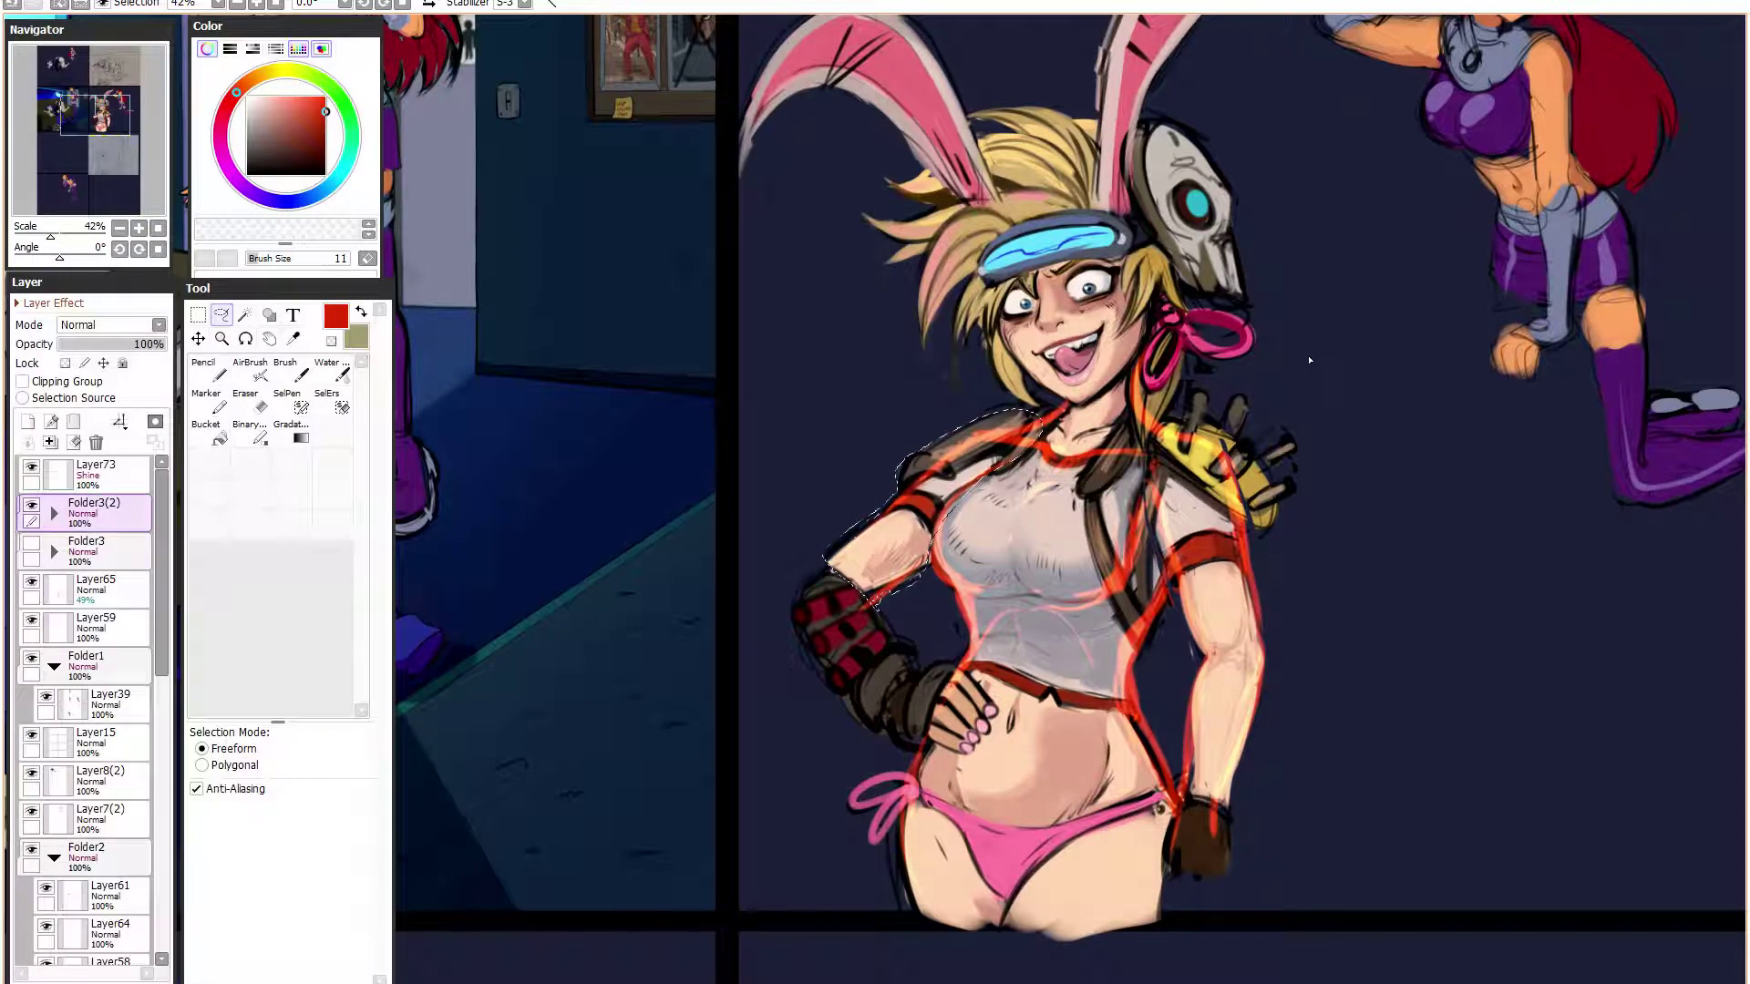
# - Lasso the character's whole head, including the bunny ears, the skull mask and the pink bow
pyautogui.scroll(3, 1348, 382)
pyautogui.moveTo(1235, 576)
pyautogui.mouseDown()
pyautogui.moveTo(1160, 592)
pyautogui.moveTo(1141, 572)
pyautogui.moveTo(1059, 599)
pyautogui.mouseUp()
pyautogui.moveTo(866, 565)
pyautogui.mouseDown()
pyautogui.moveTo(786, 173)
pyautogui.moveTo(1394, 55)
pyautogui.moveTo(1262, 379)
pyautogui.mouseUp()
# - Free-transform the selected head, scaling it down slightly and seating it back on the neck
pyautogui.hotkey('ctrl', 't')
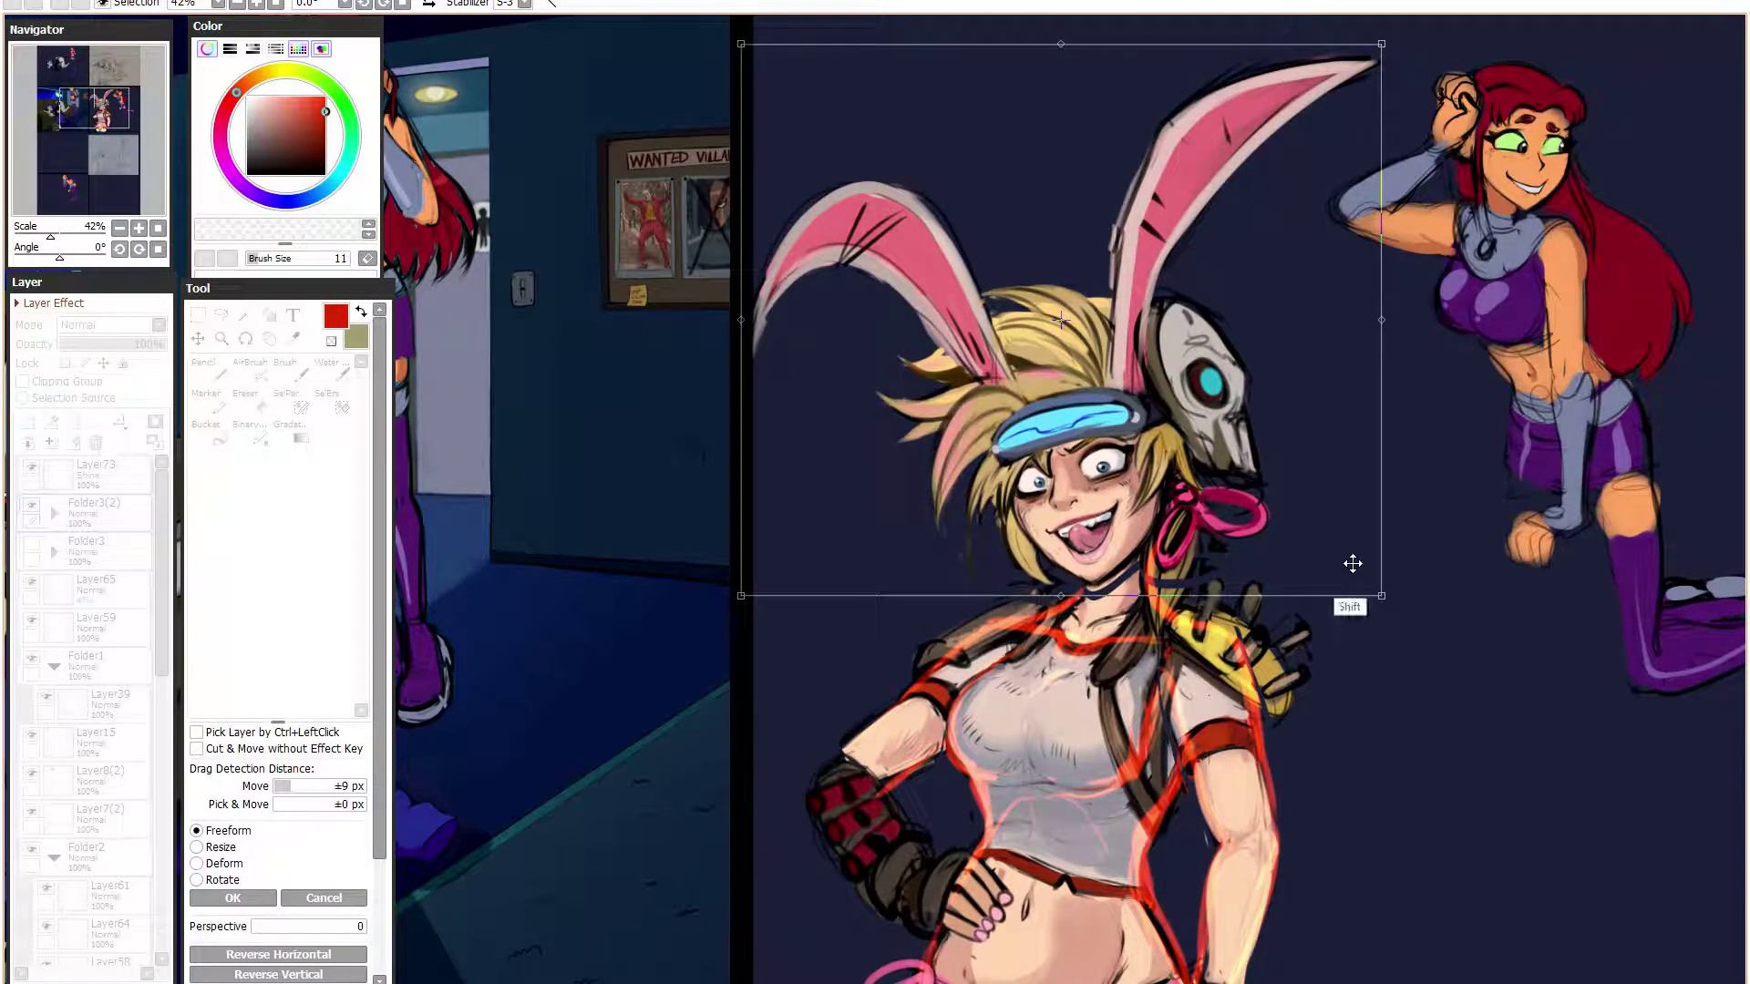
pyautogui.moveTo(1381, 589); pyautogui.dragTo(1351, 534)
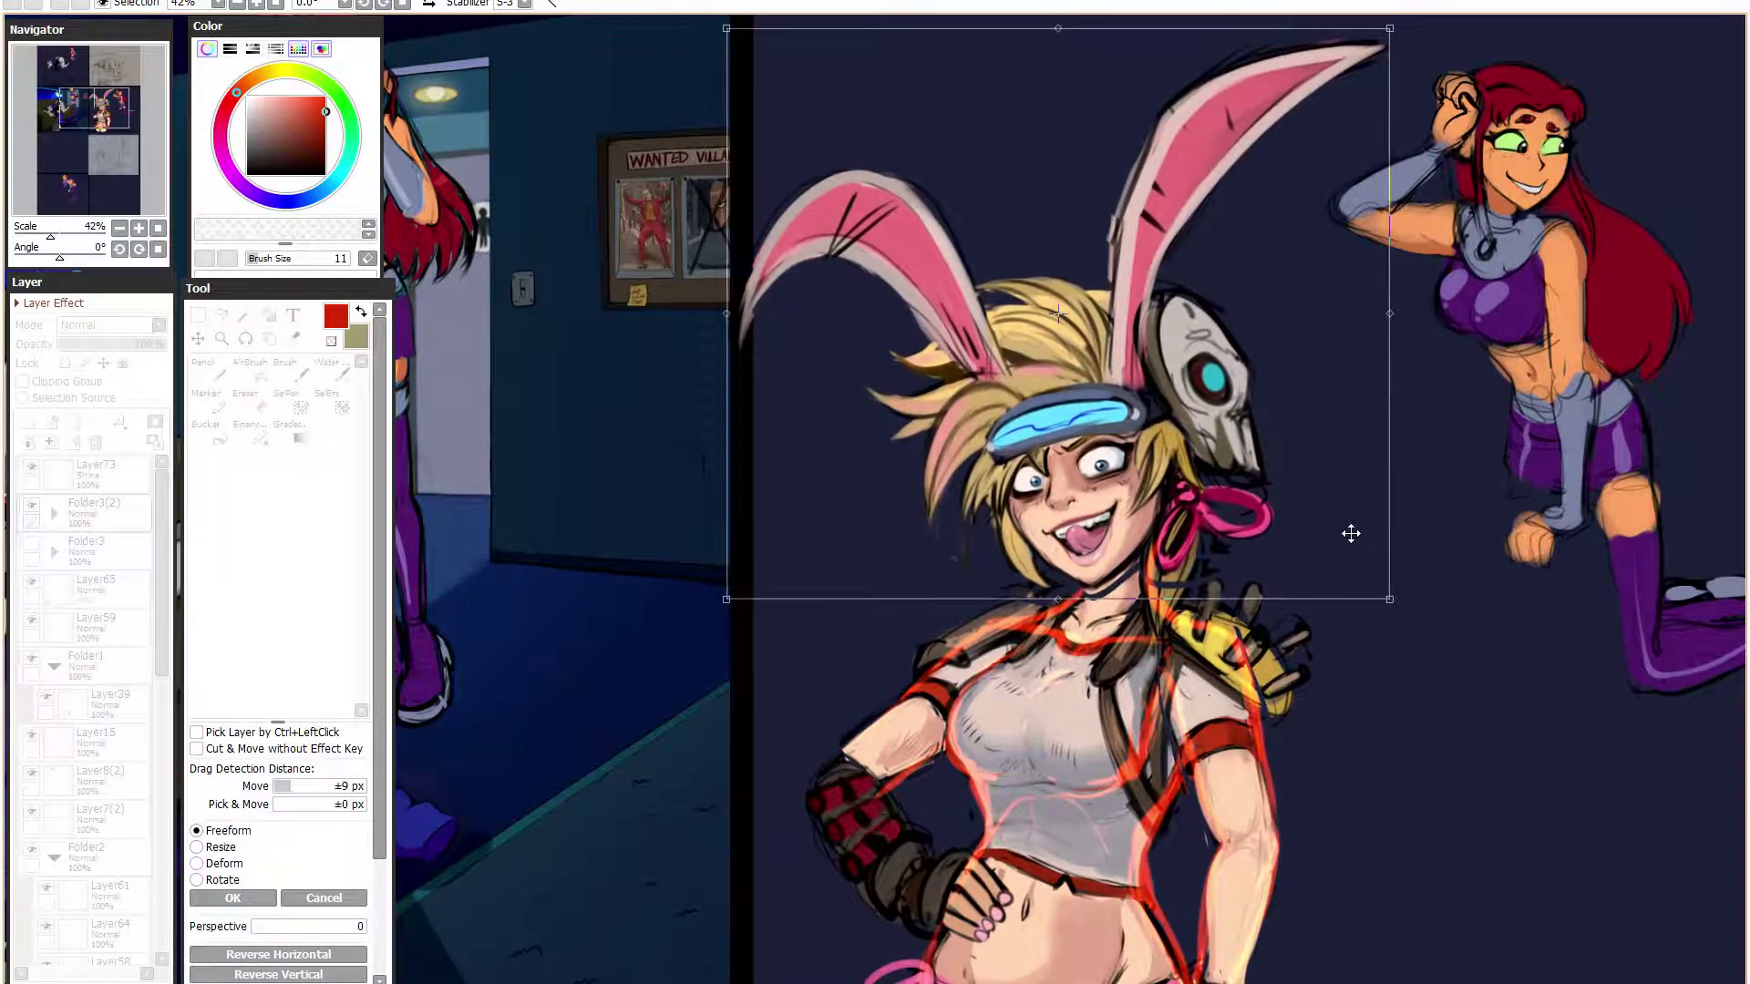
pyautogui.scroll(-3, 1340, 519)
pyautogui.scroll(2, 1317, 653)
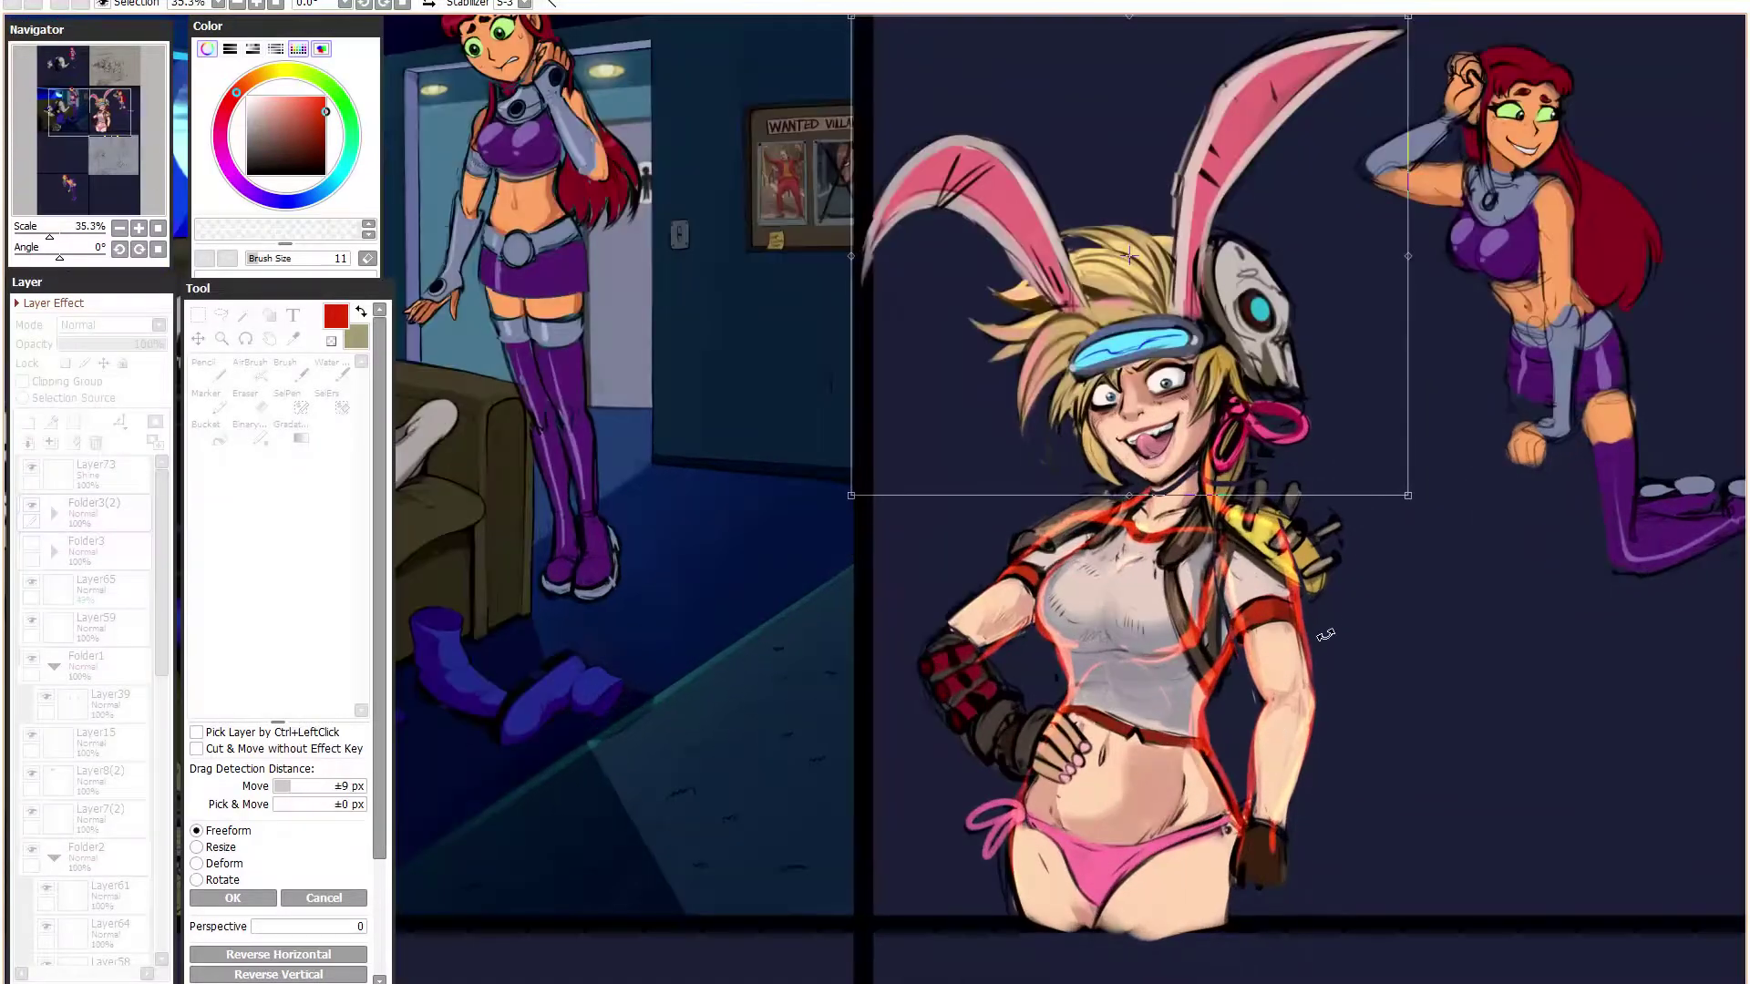
pyautogui.moveTo(1406, 495); pyautogui.dragTo(1393, 482)
pyautogui.moveTo(1318, 423); pyautogui.dragTo(1324, 436)
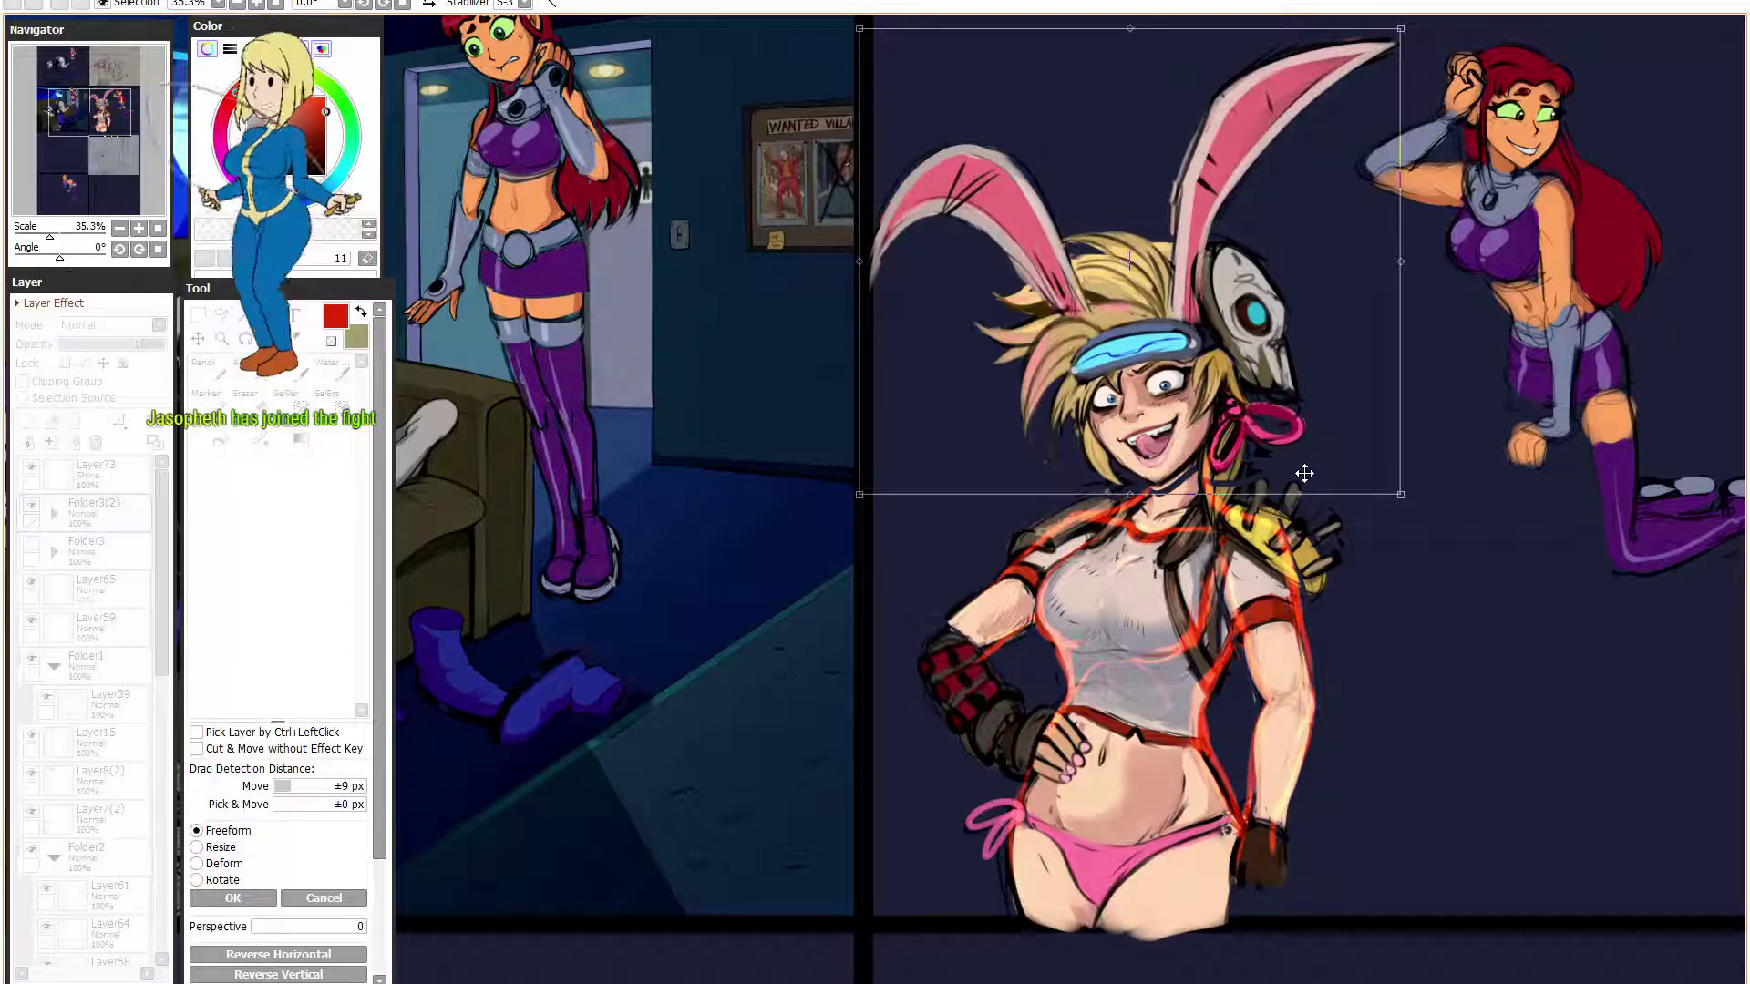
pyautogui.press('Return')
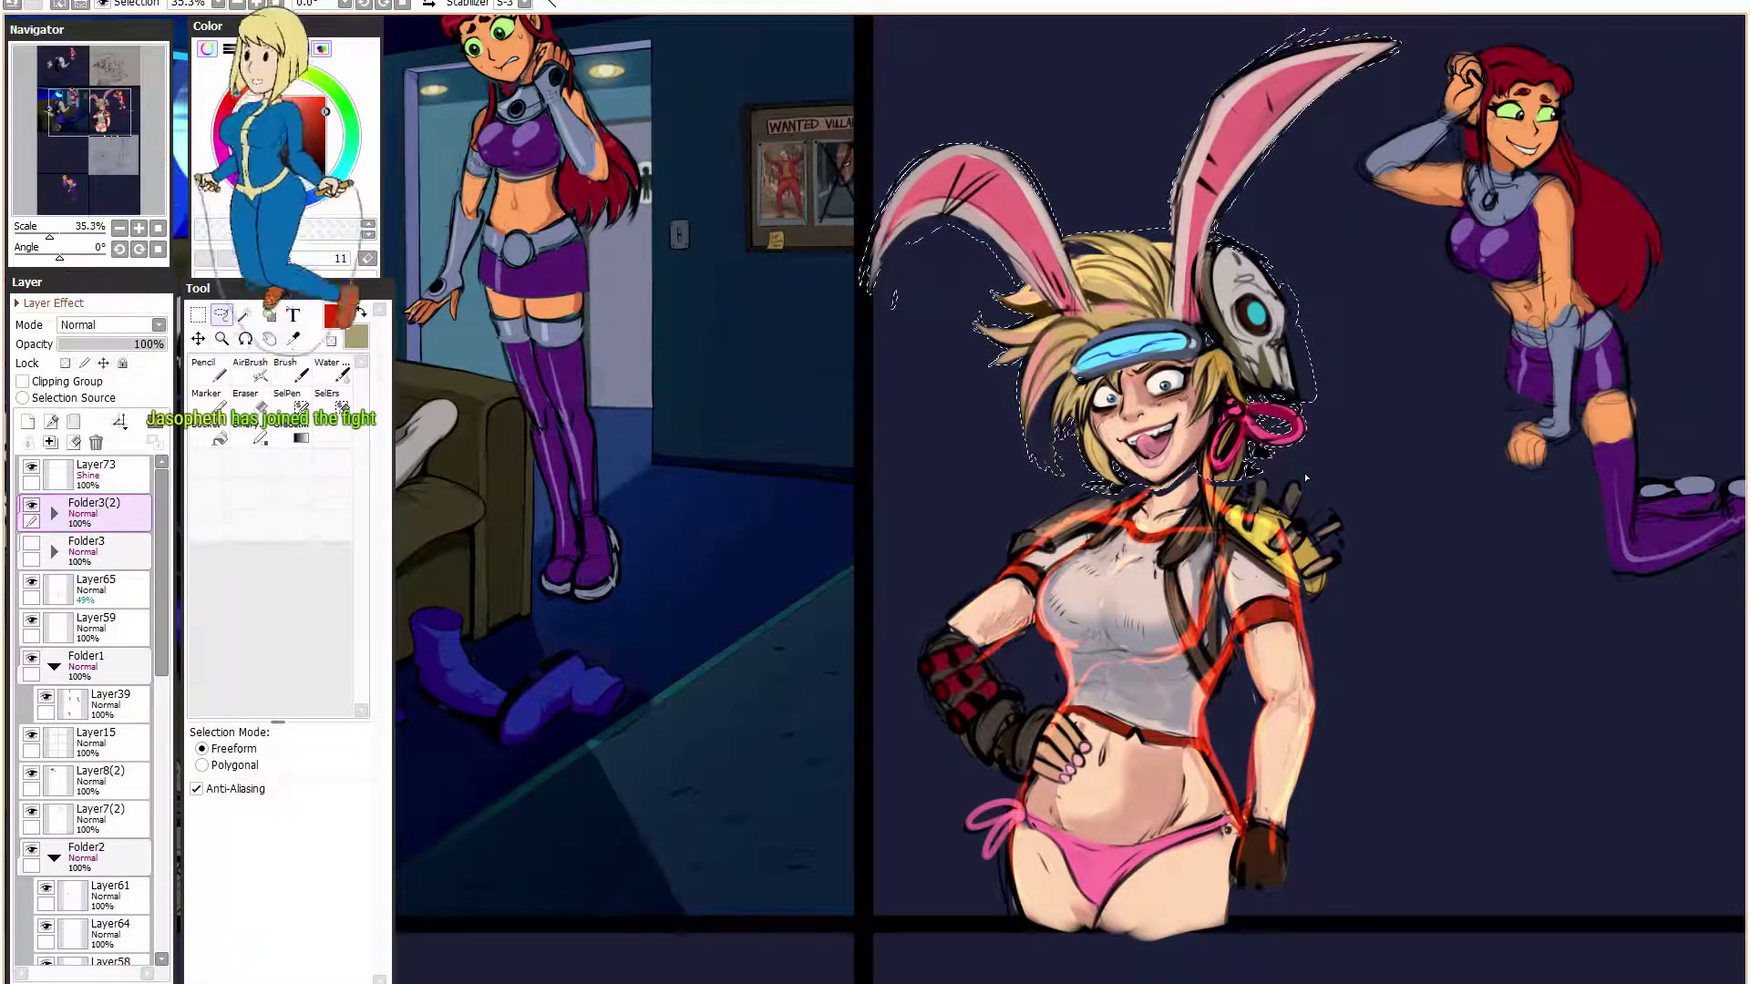
# - Deselect the head and hide the red sketch layer, Layer73
pyautogui.scroll(-3, 1164, 422)
pyautogui.scroll(1, 1238, 394)
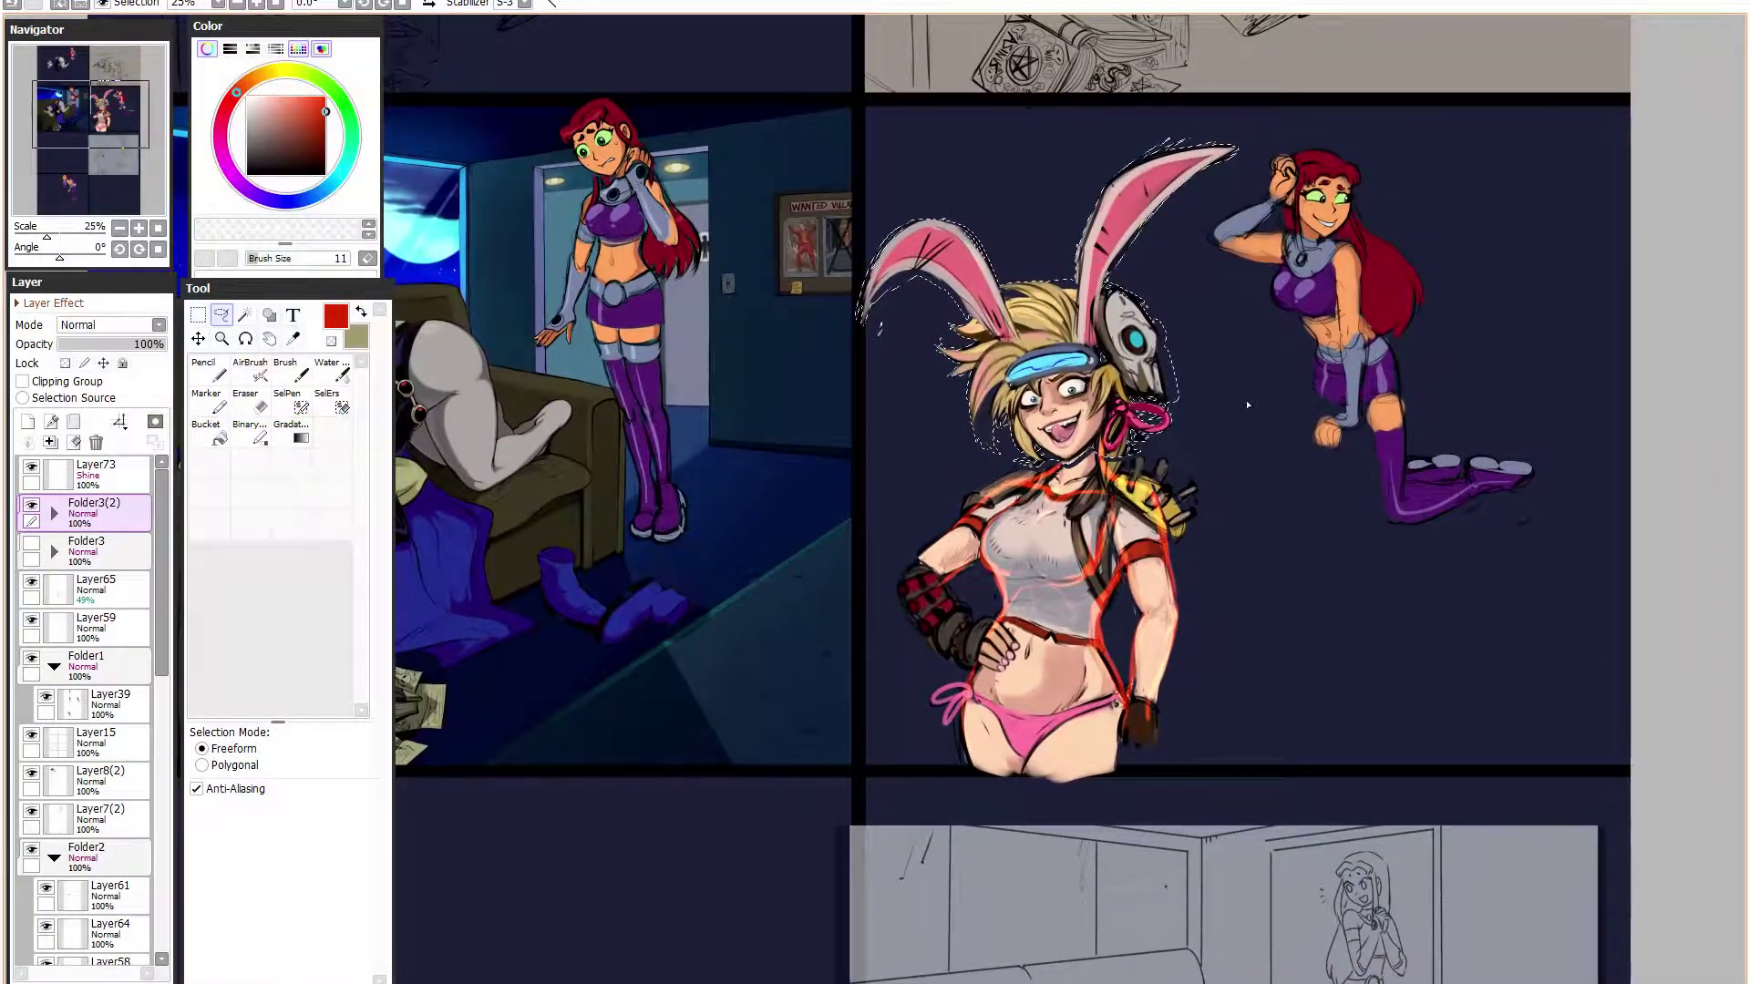
pyautogui.hotkey('ctrl', 'd')
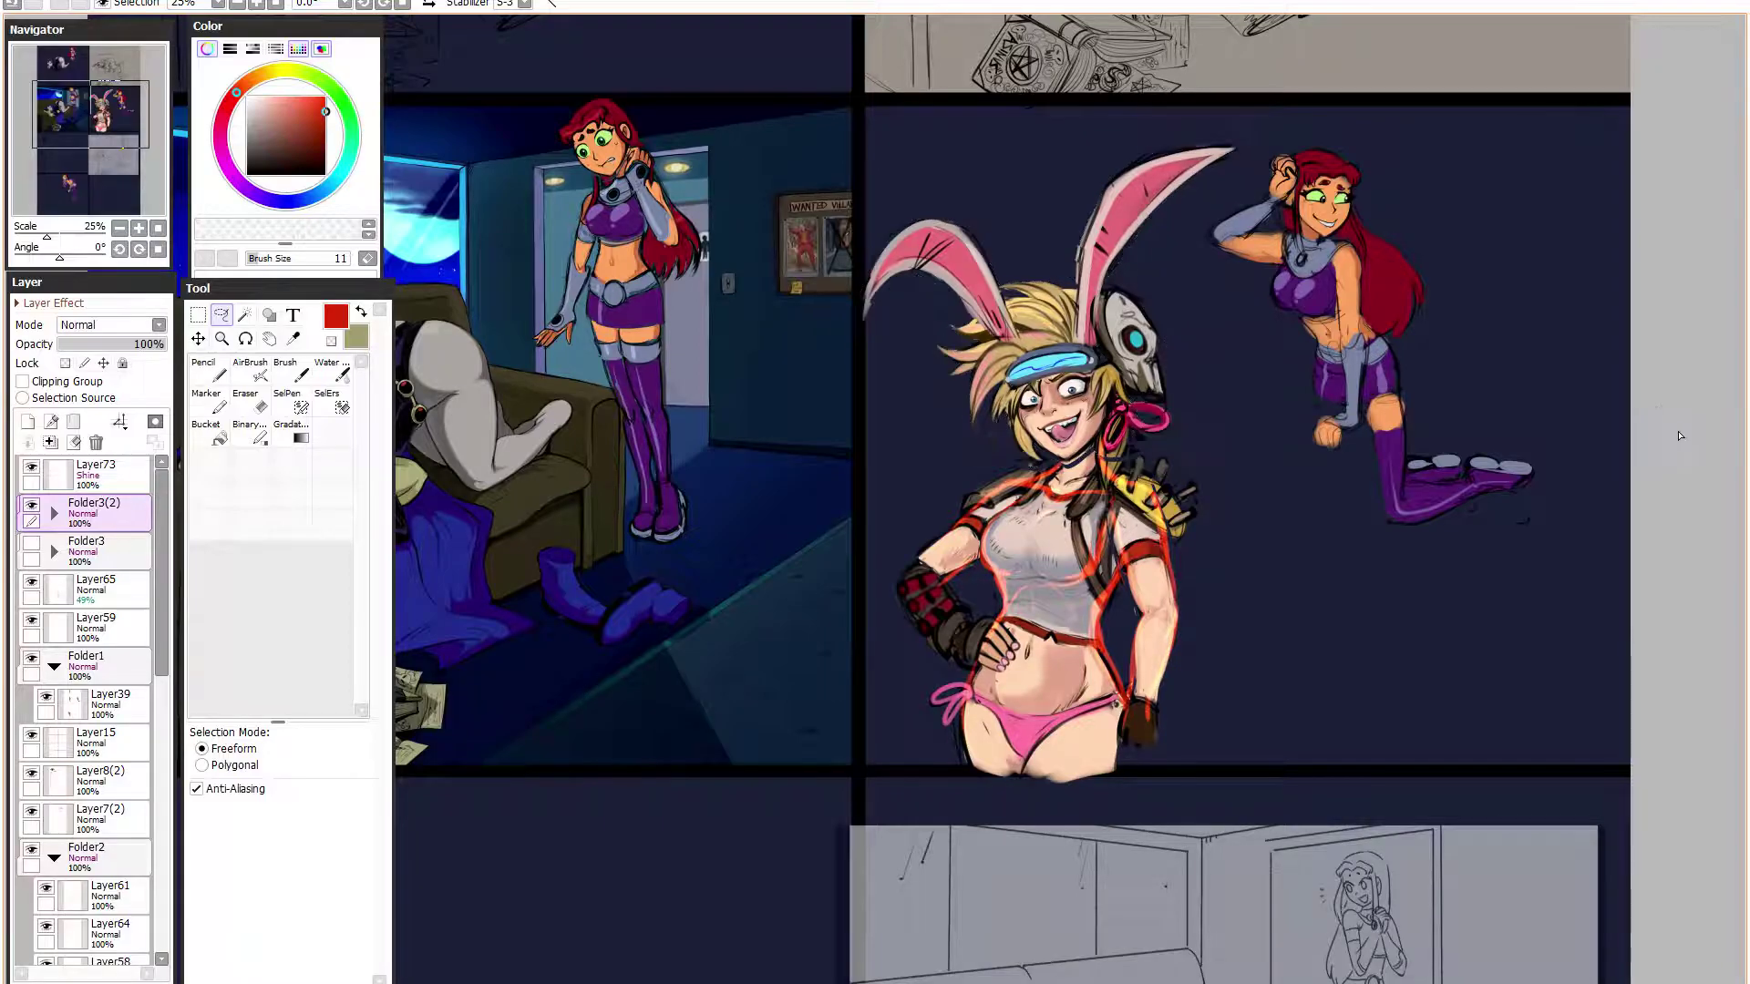
pyautogui.click(31, 467)
pyautogui.scroll(3, 940, 466)
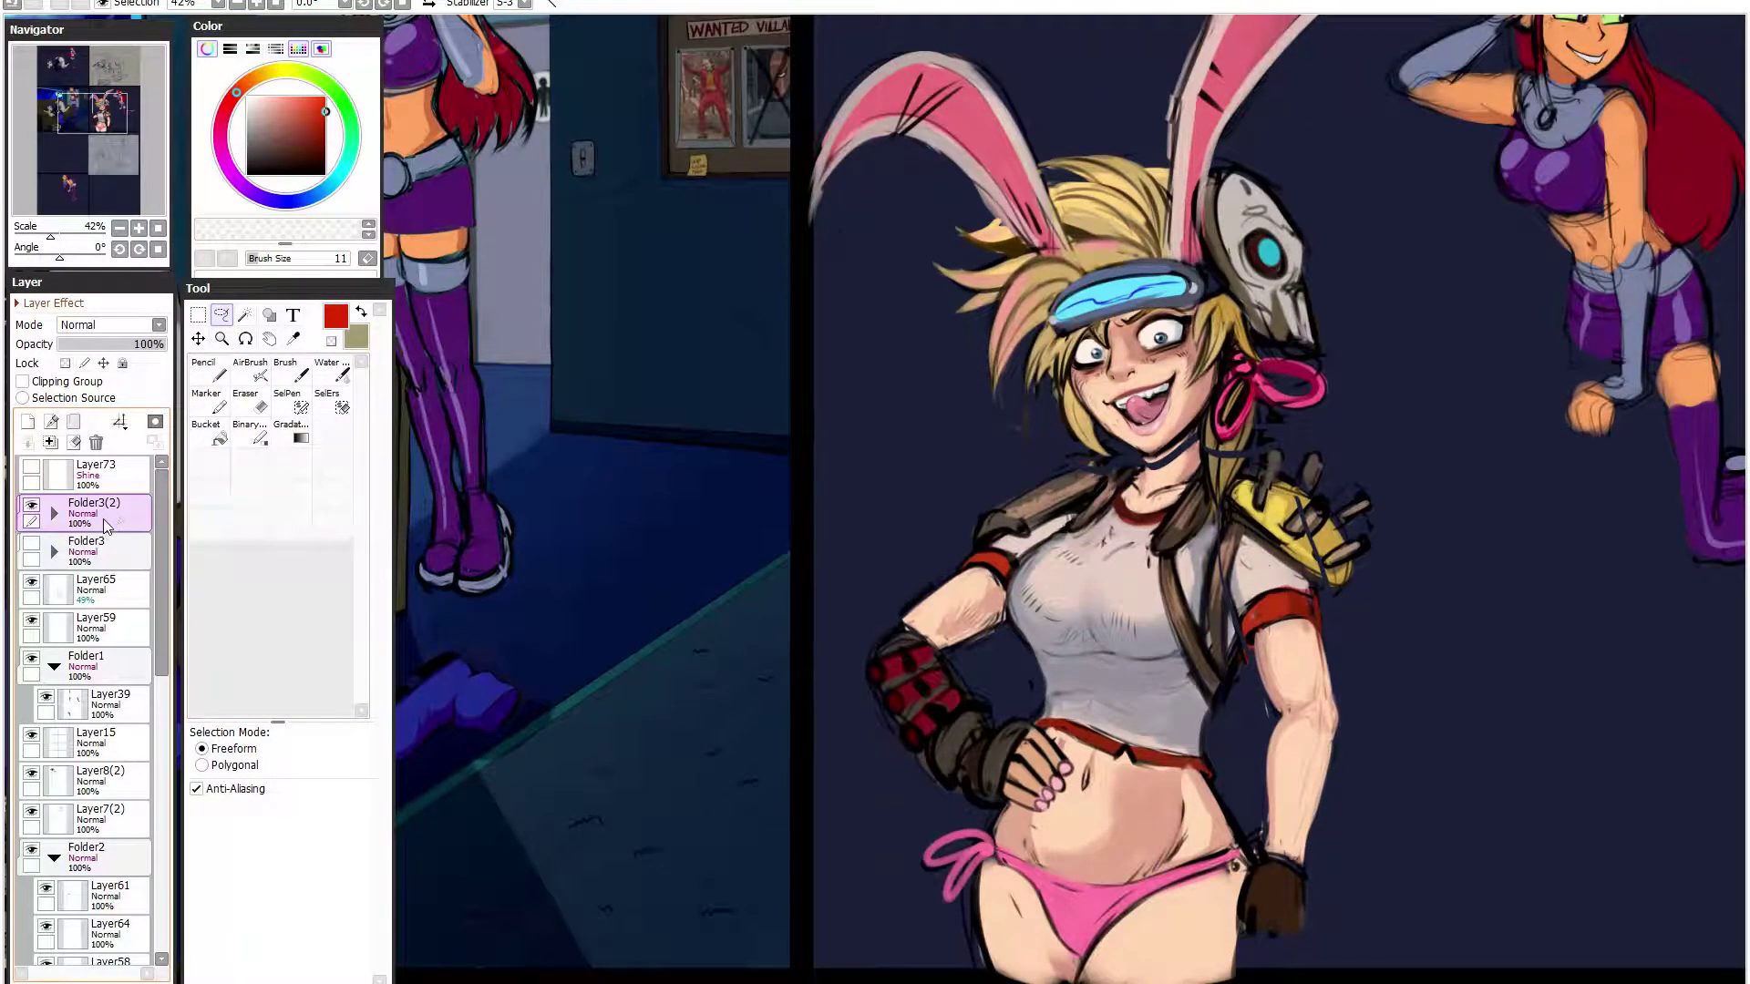
# - On Layer72 in Folder3(2), retouch the neck under the chin with sampled skin tones using the Pencil at size 76
pyautogui.click(55, 514)
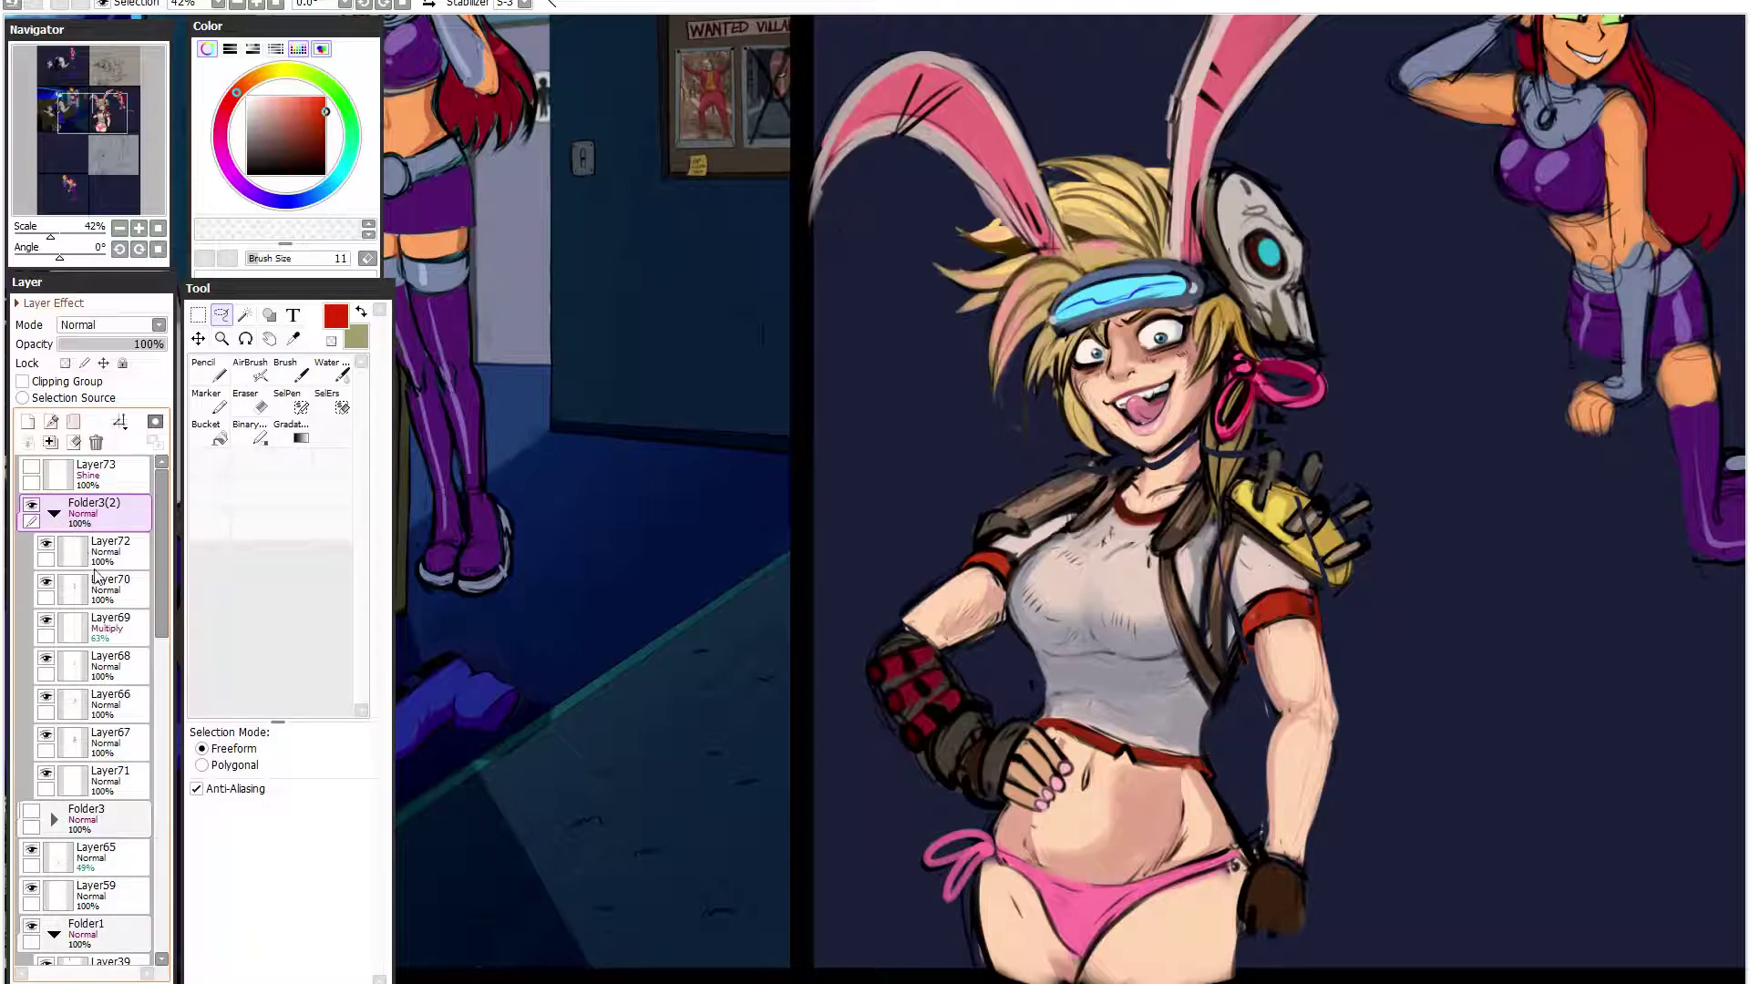
pyautogui.click(61, 548)
pyautogui.click(47, 545)
pyautogui.click(47, 546)
pyautogui.click(203, 371)
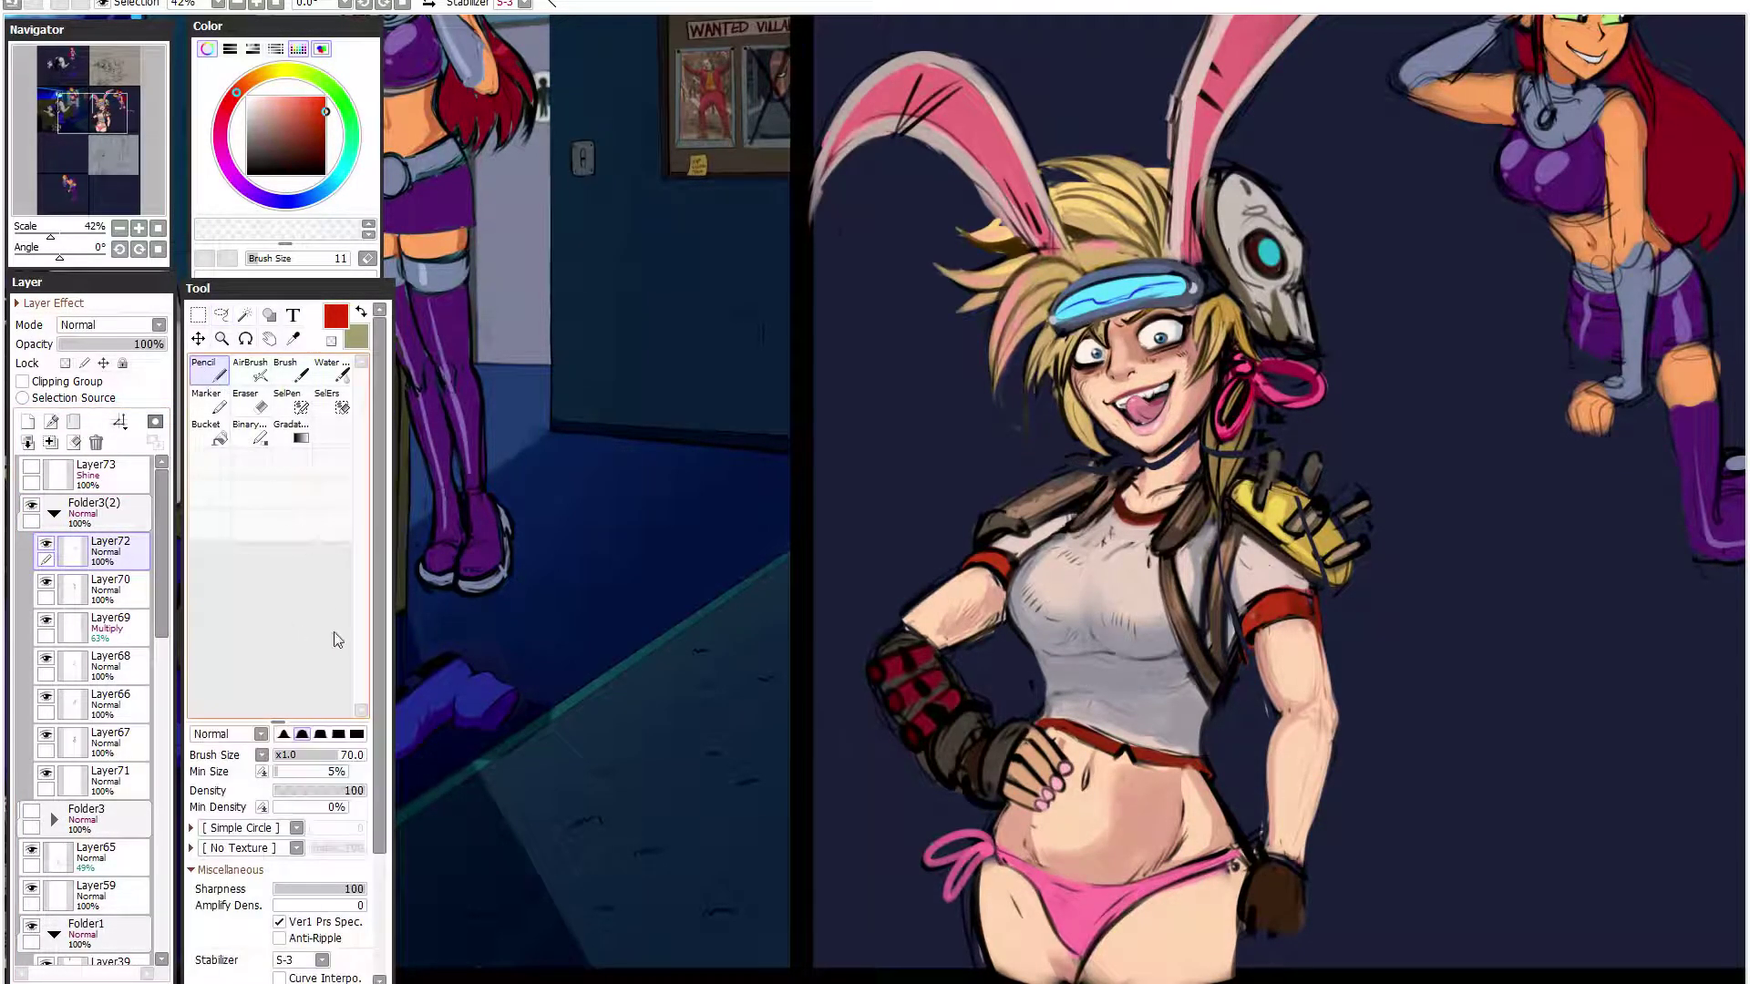
pyautogui.keyDown('alt'); pyautogui.click(1126, 463); pyautogui.keyUp('alt')
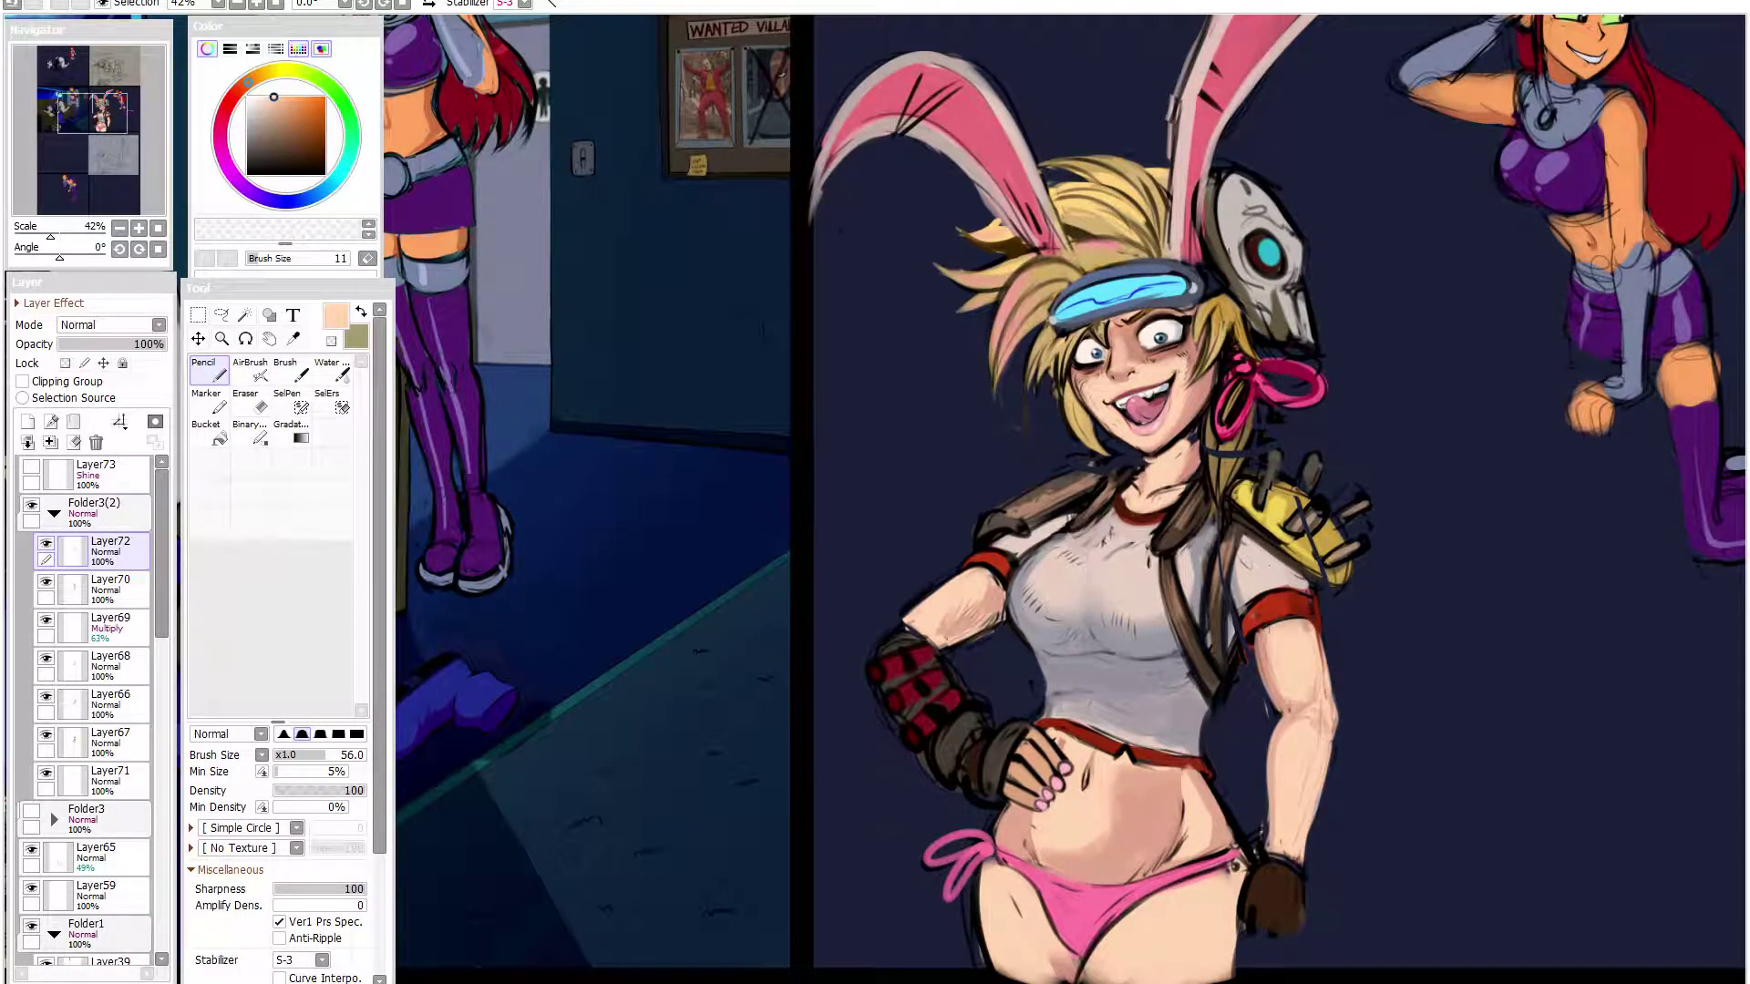
pyautogui.click(338, 754)
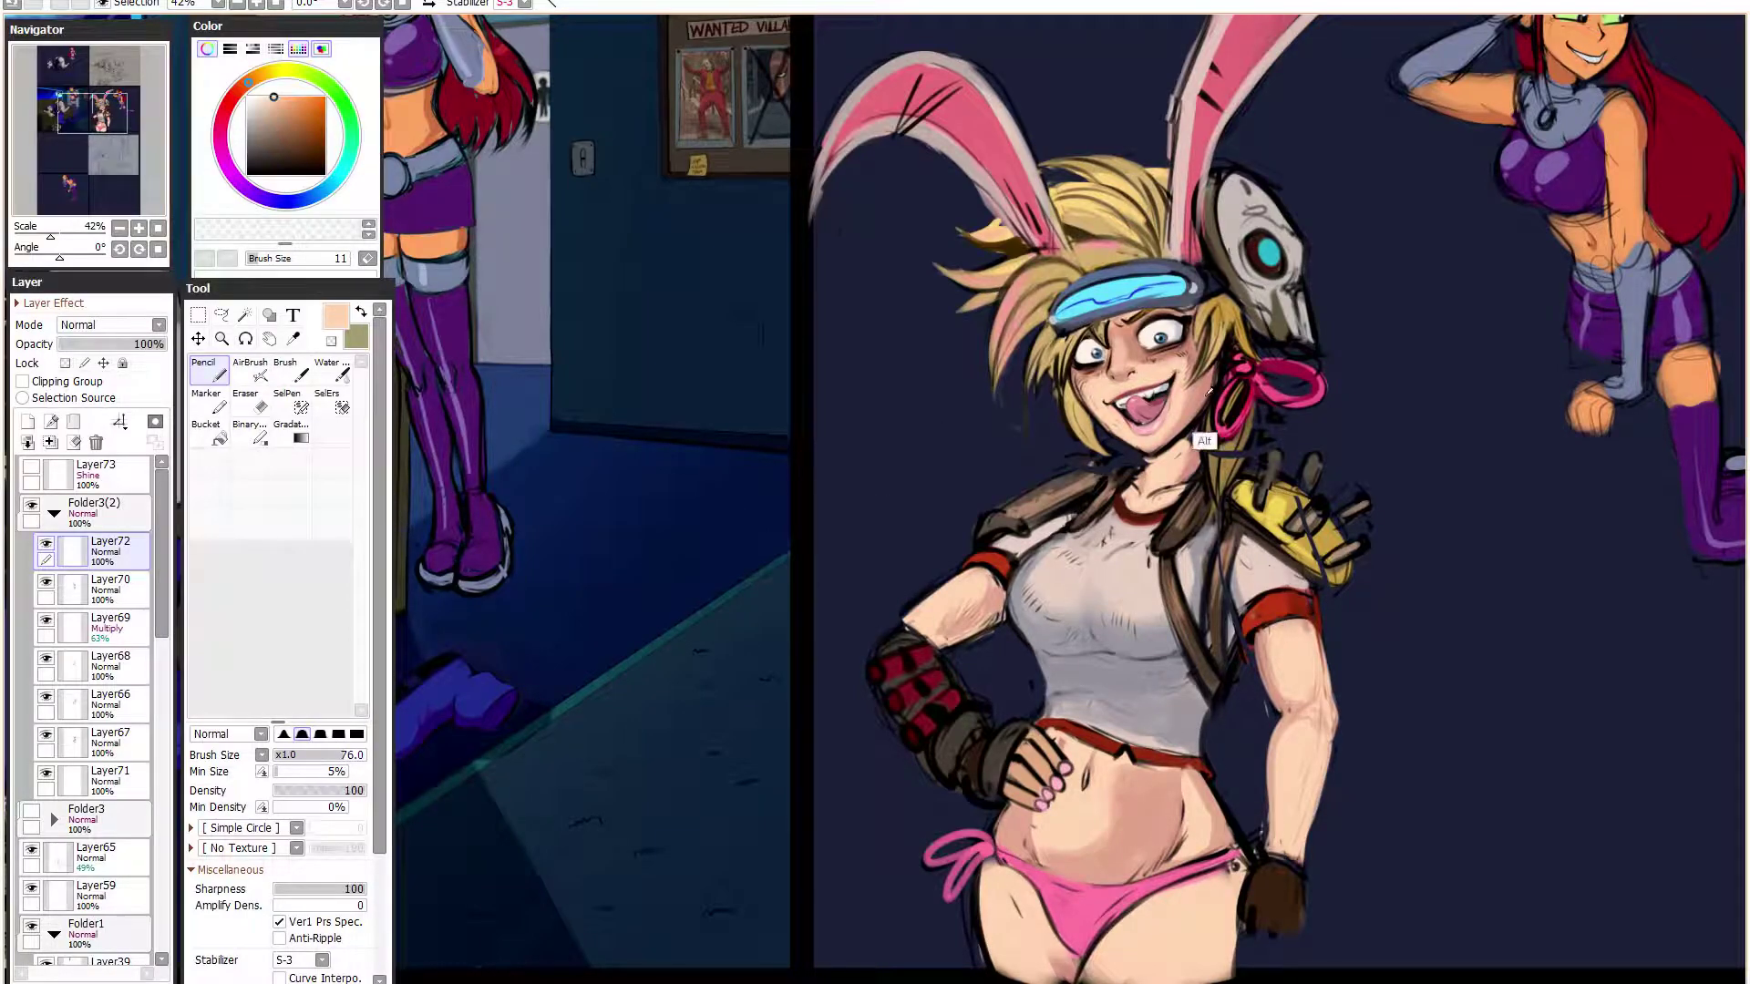
pyautogui.keyDown('alt'); pyautogui.click(1189, 468); pyautogui.keyUp('alt')
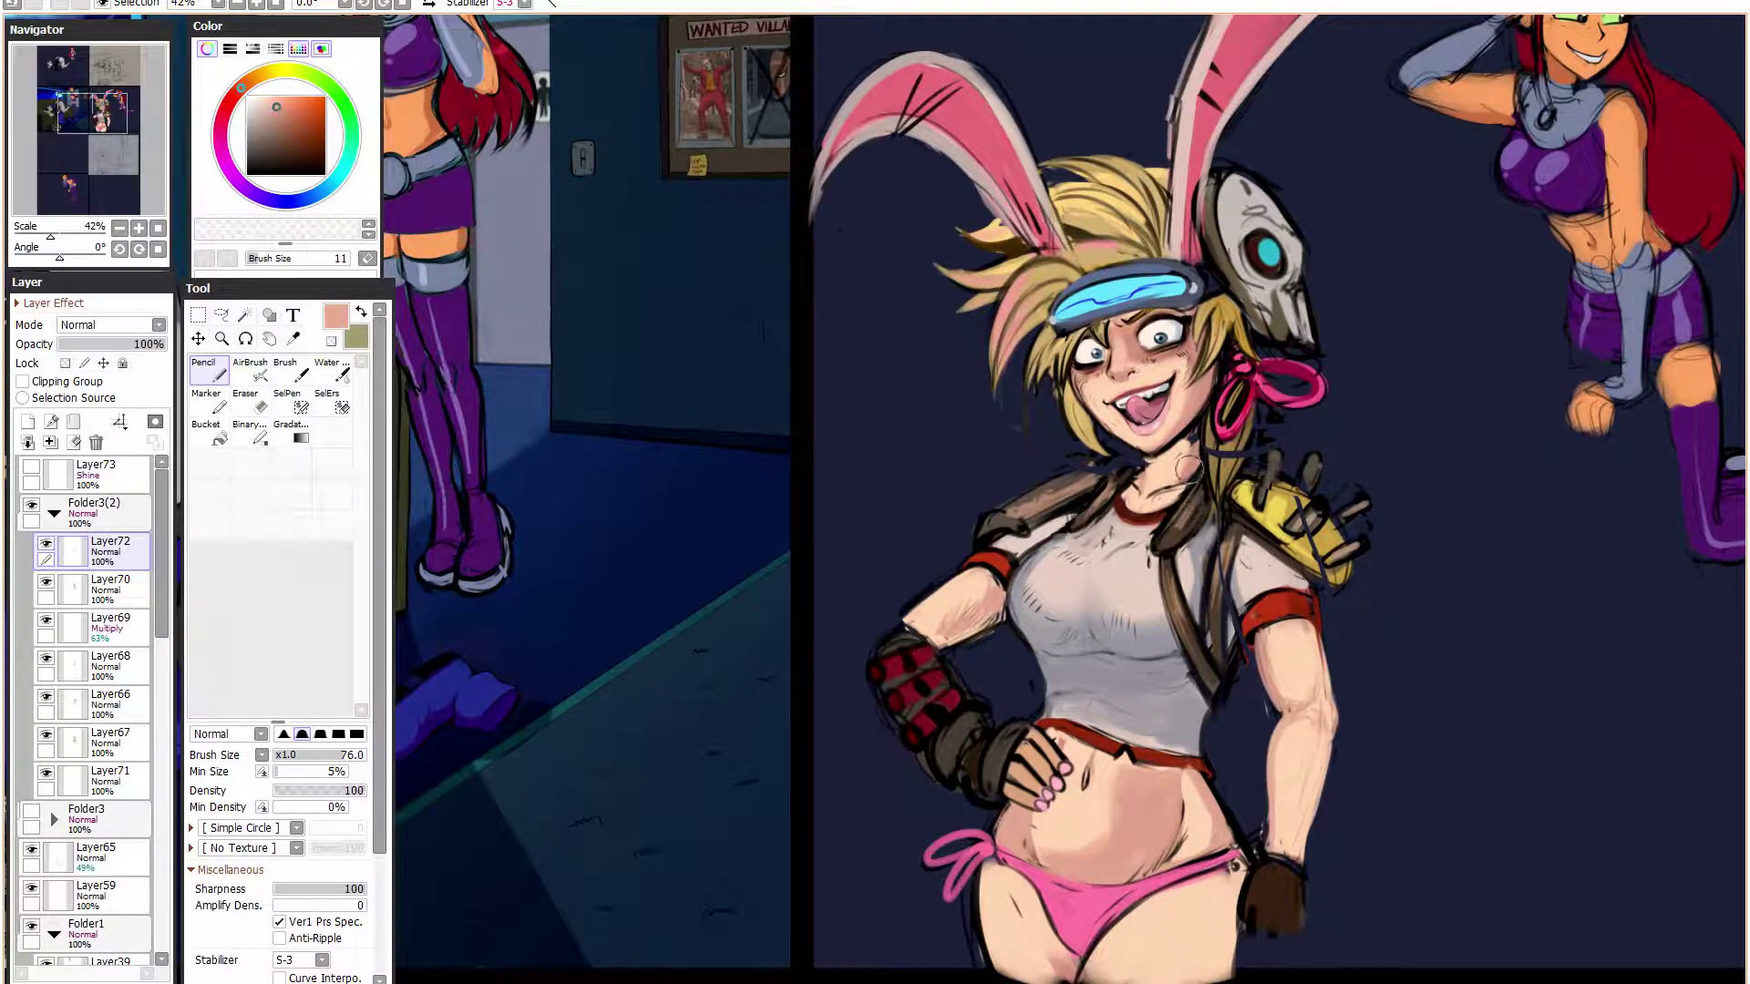
# - Sample dark tones beside the neck and from the shoulder strap to retouch the edges there
pyautogui.keyDown('alt'); pyautogui.click(1137, 469); pyautogui.keyUp('alt')
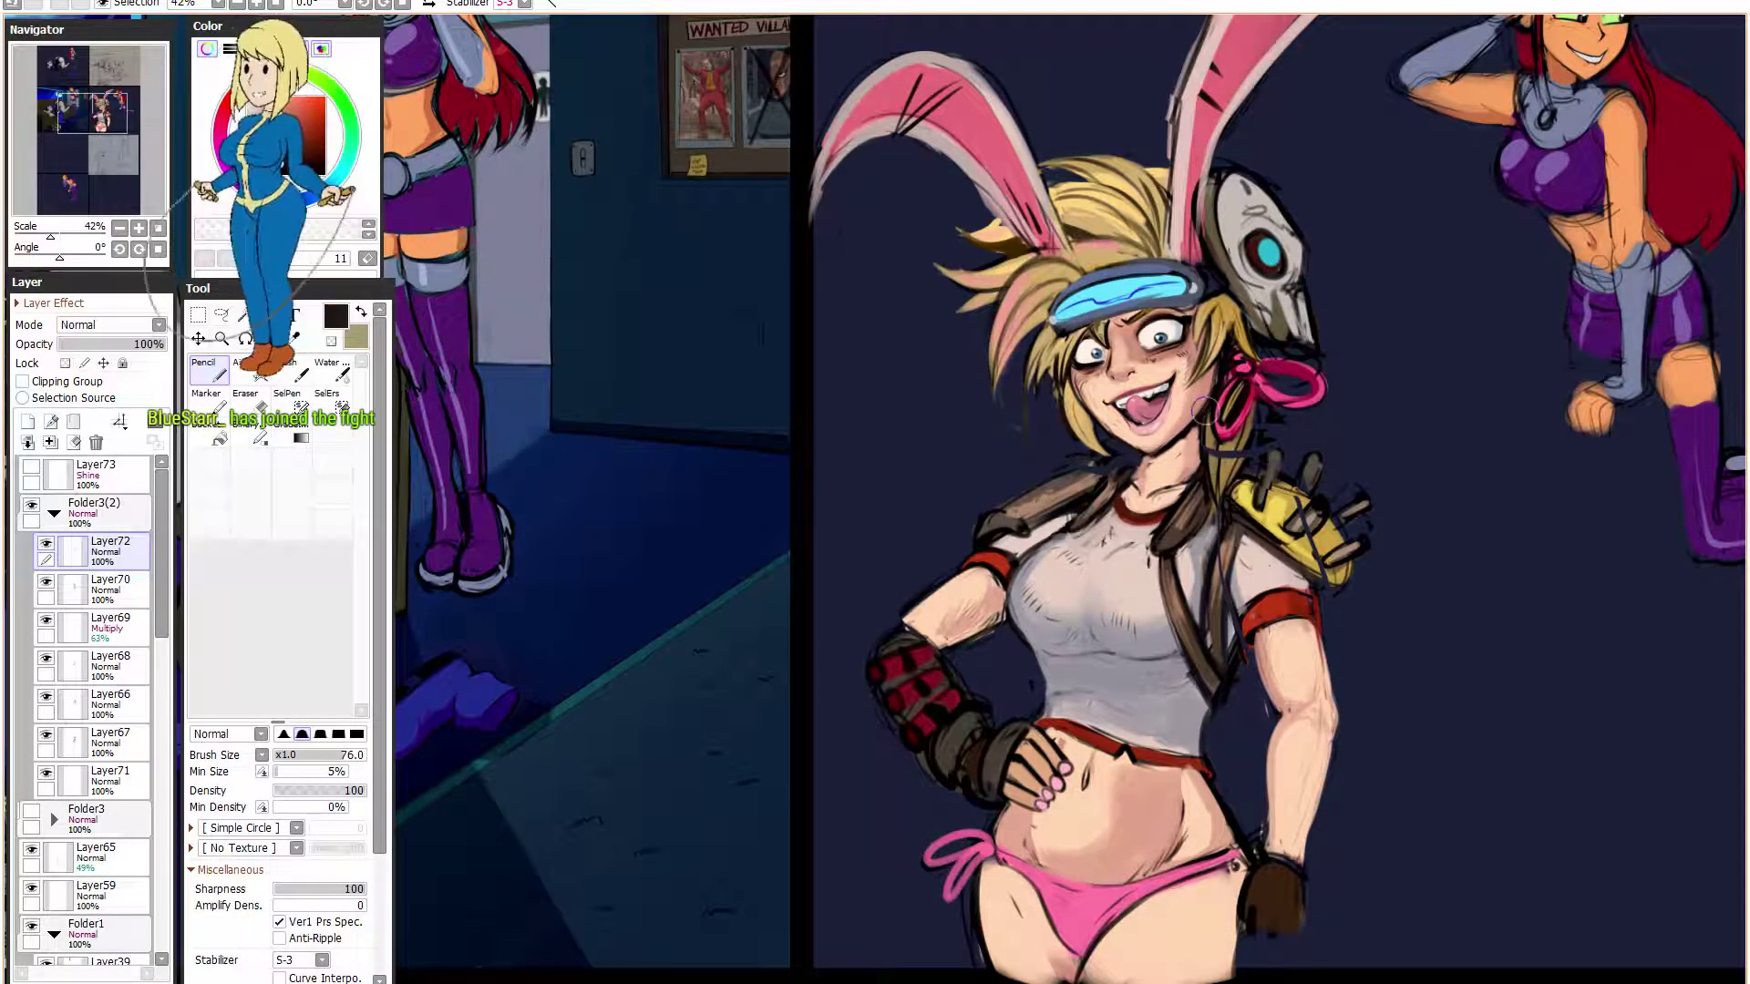
pyautogui.keyDown('alt'); pyautogui.click(1090, 518); pyautogui.keyUp('alt')
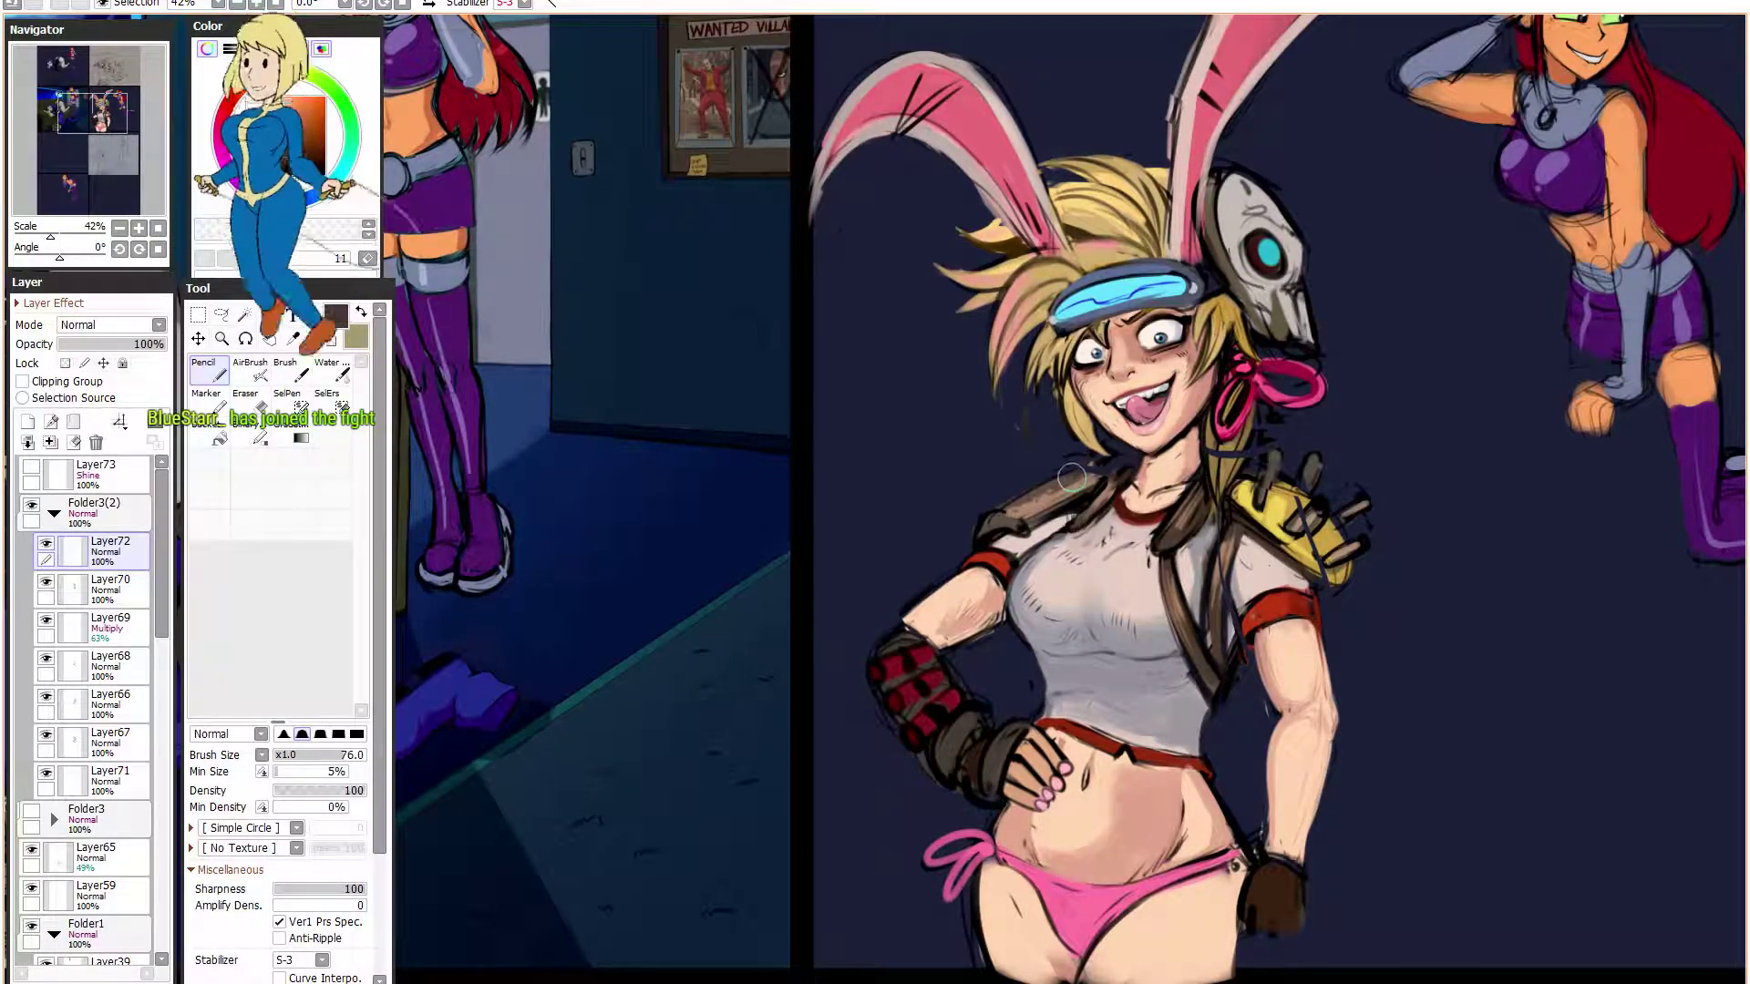
# - Set the Pencil to size 71 and retouch the shirt's chest area with a grey sampled from the fabric
pyautogui.moveTo(1289, 754); pyautogui.dragTo(1242, 665)
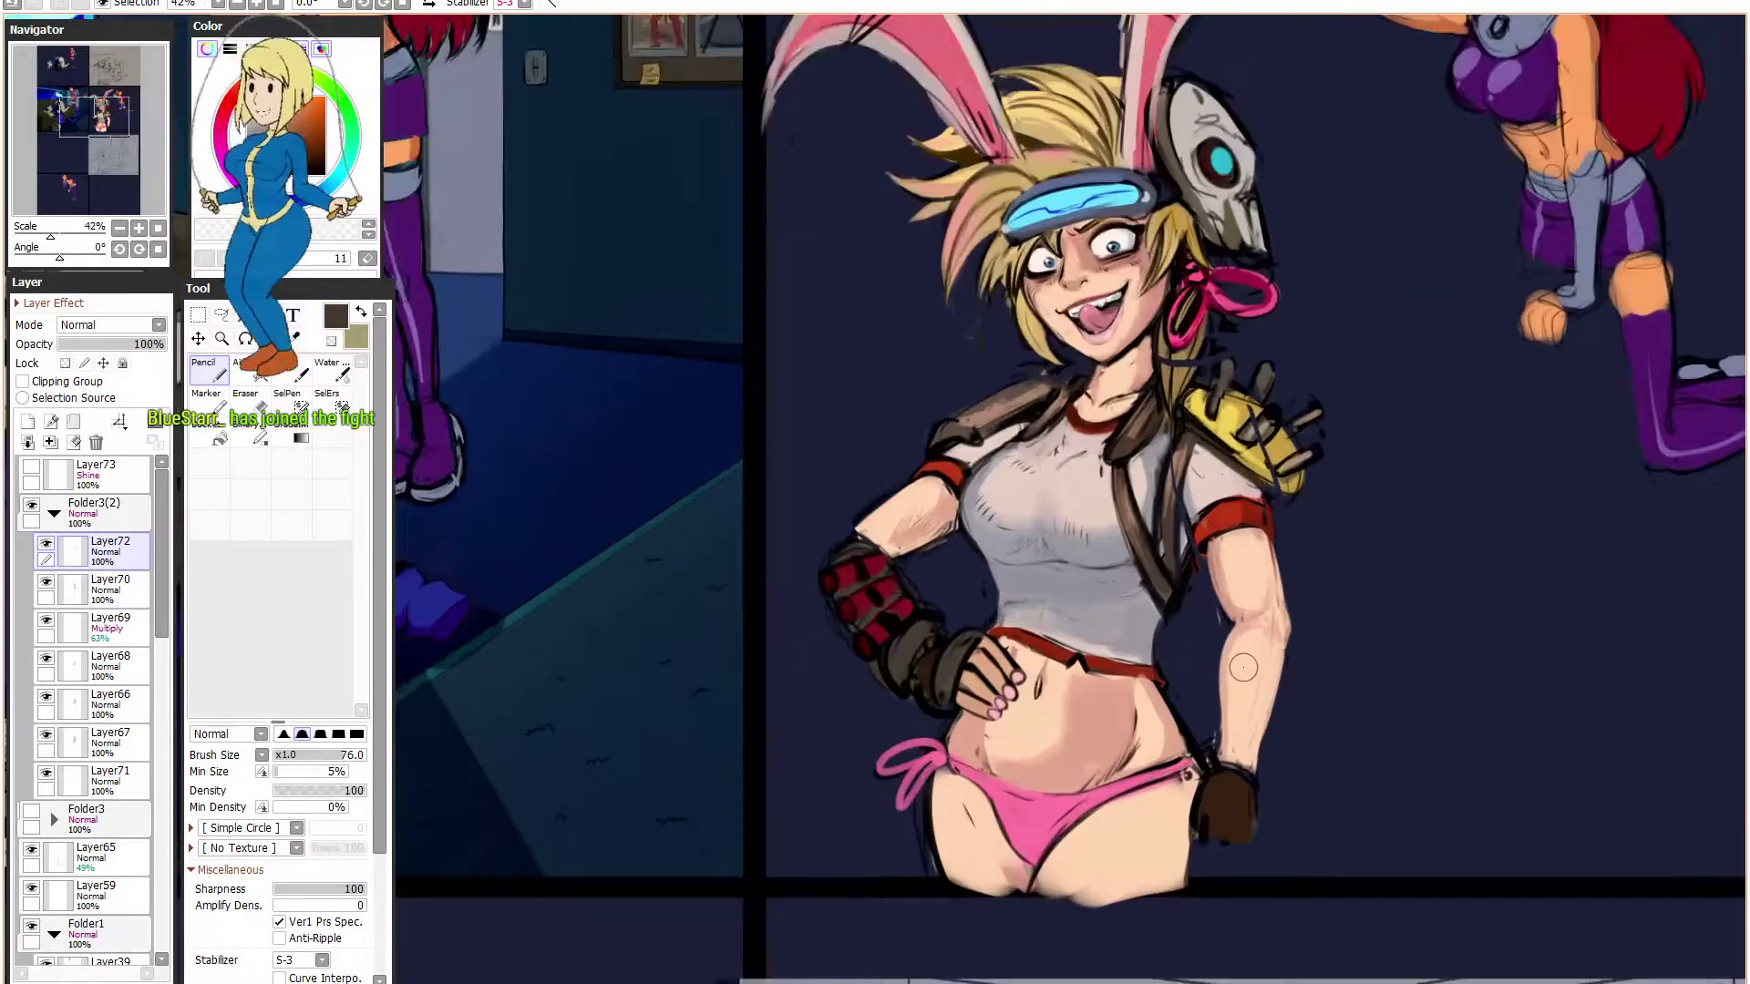
pyautogui.moveTo(345, 758); pyautogui.dragTo(338, 757)
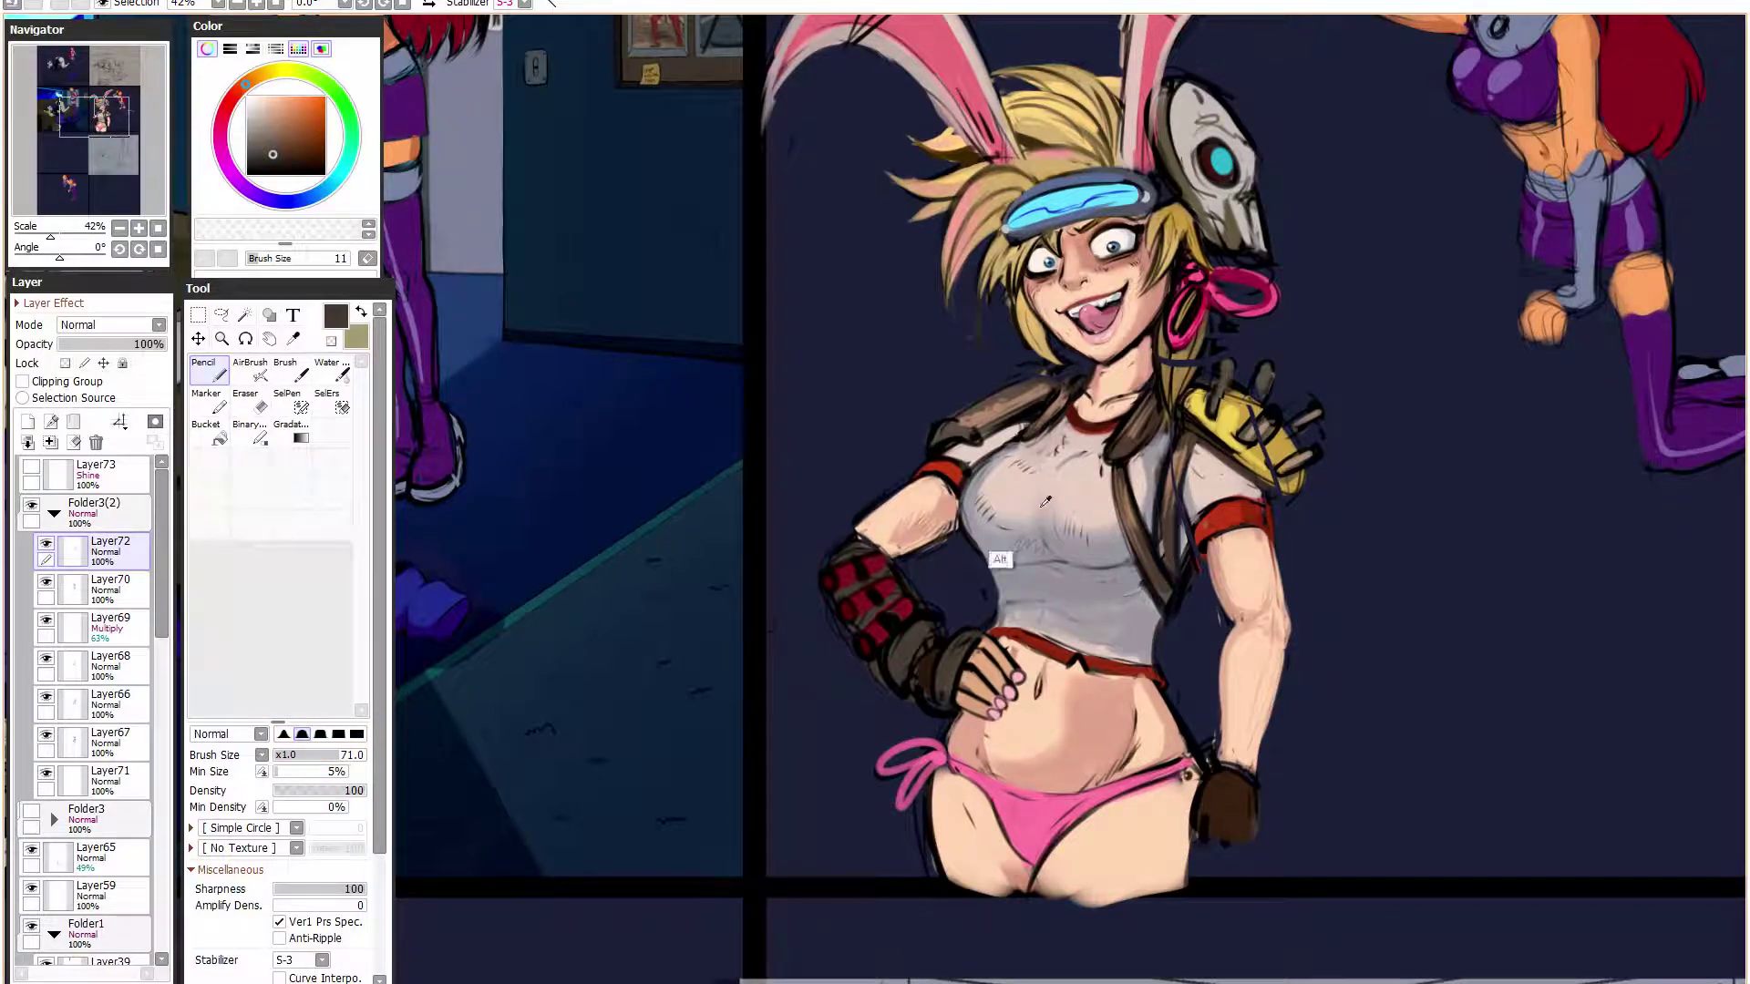
pyautogui.keyDown('alt'); pyautogui.click(1066, 565); pyautogui.keyUp('alt')
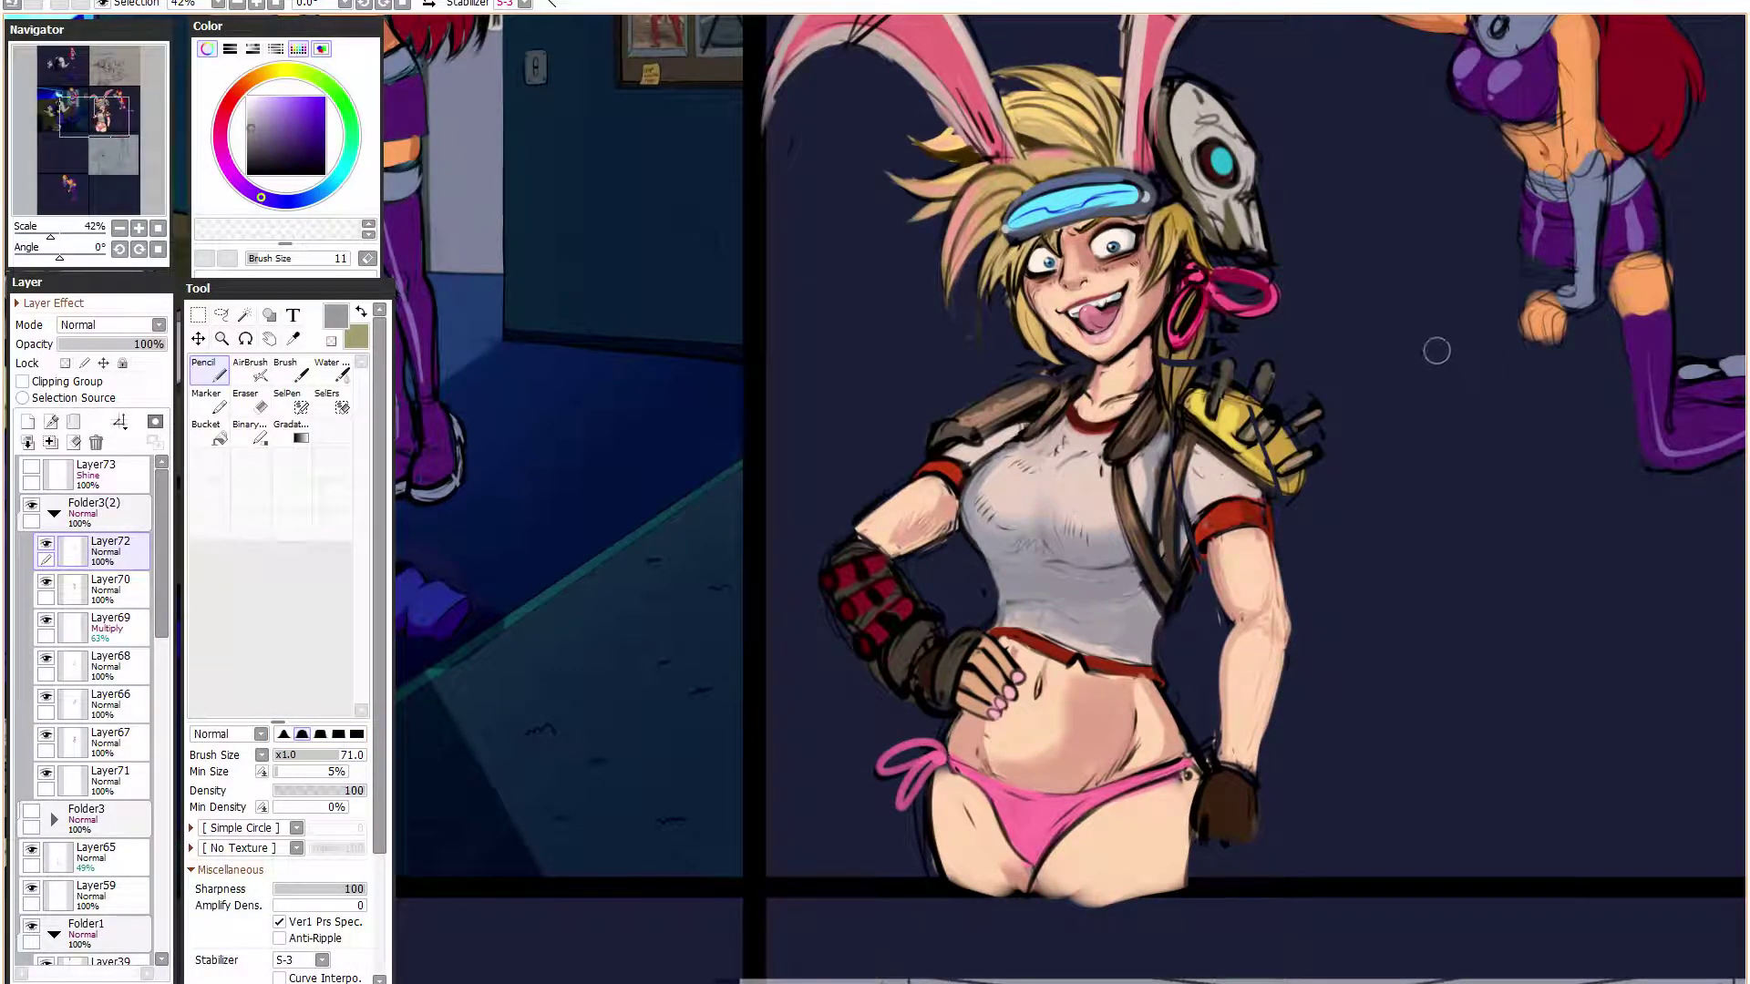
# - Sample black, set the Pencil to size 22 with a 19% minimum size, and undo the last three strokes
pyautogui.keyDown('alt'); pyautogui.click(875, 514); pyautogui.keyUp('alt')
pyautogui.click(296, 755)
pyautogui.click(287, 772)
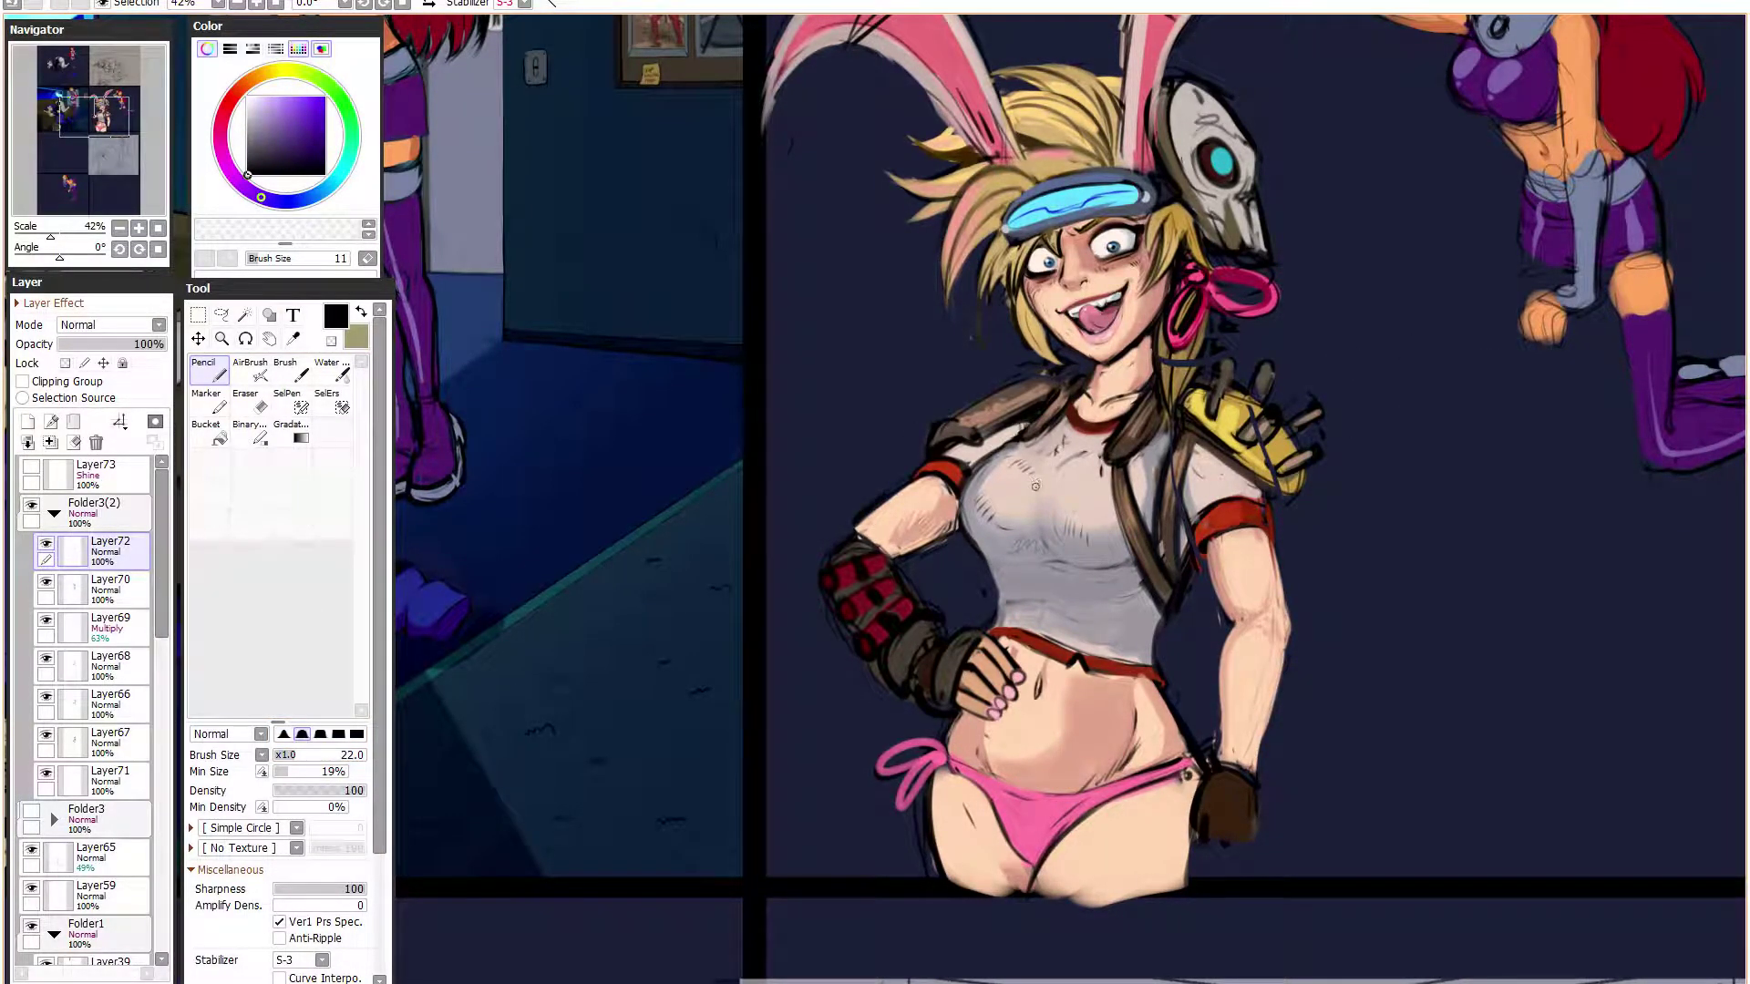
pyautogui.hotkey('ctrl', 'z')
pyautogui.hotkey('ctrl', 'z')
pyautogui.hotkey('ctrl', 'z')
# - Check the character's proportions in a horizontally mirrored view and return to the normal view
pyautogui.press('h')
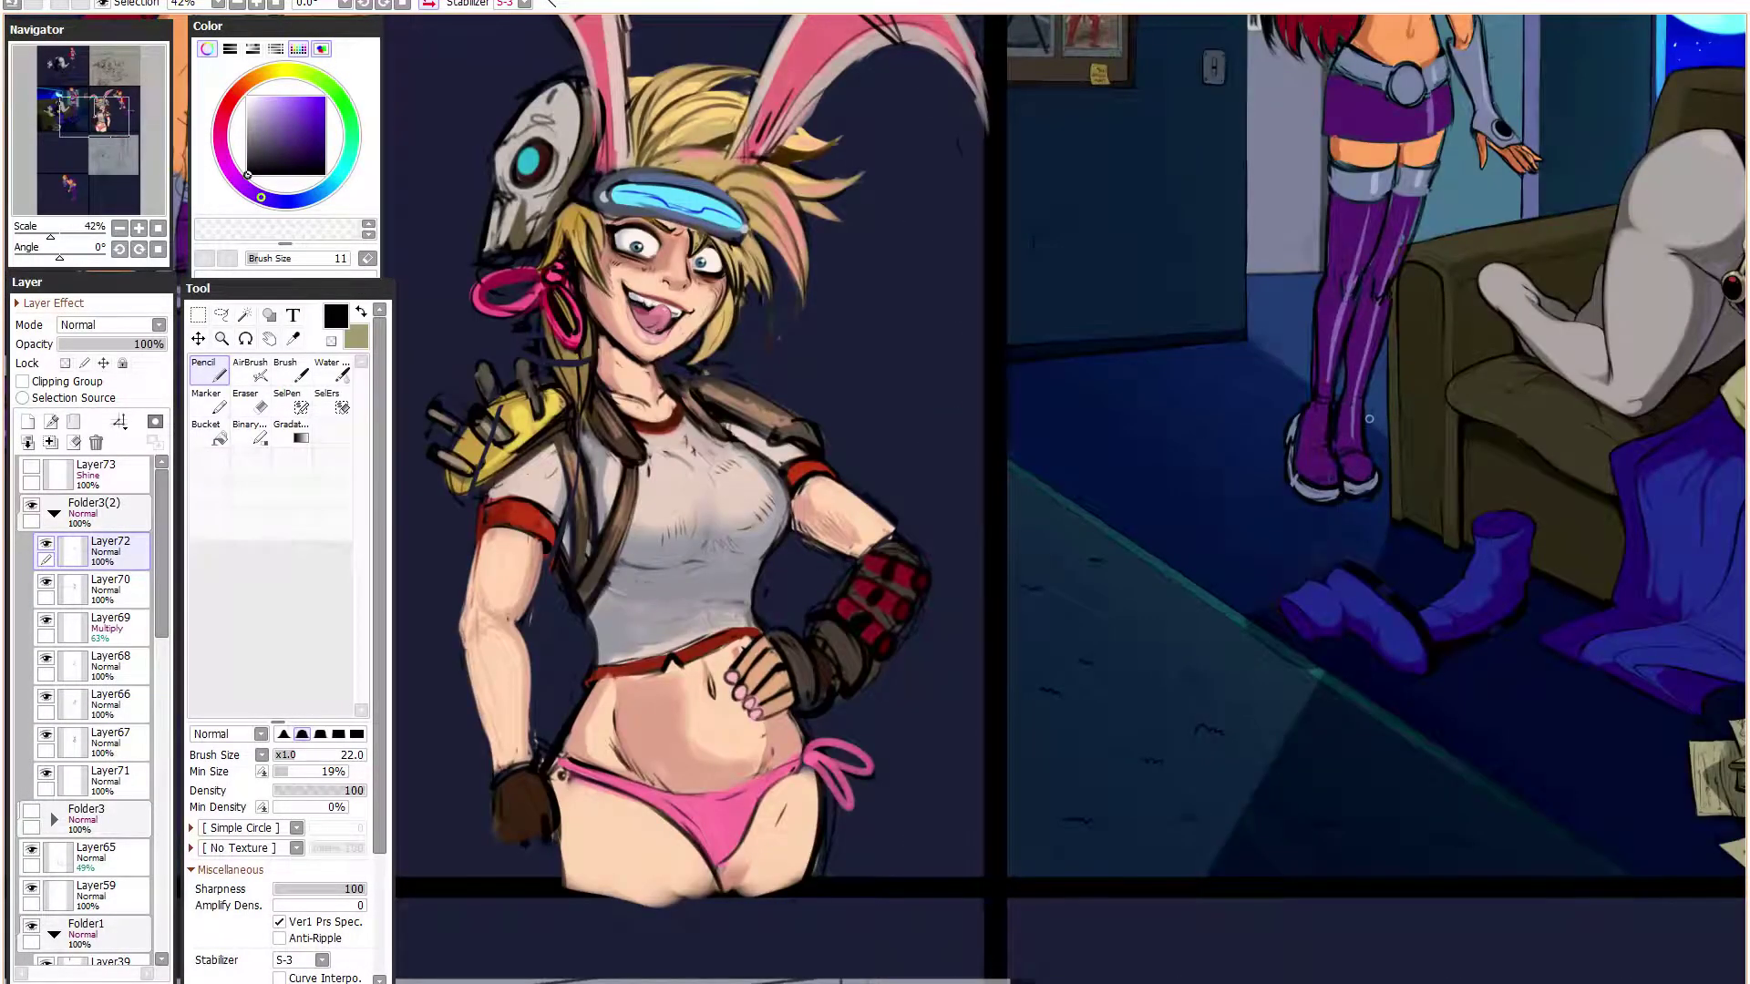
pyautogui.press('h')
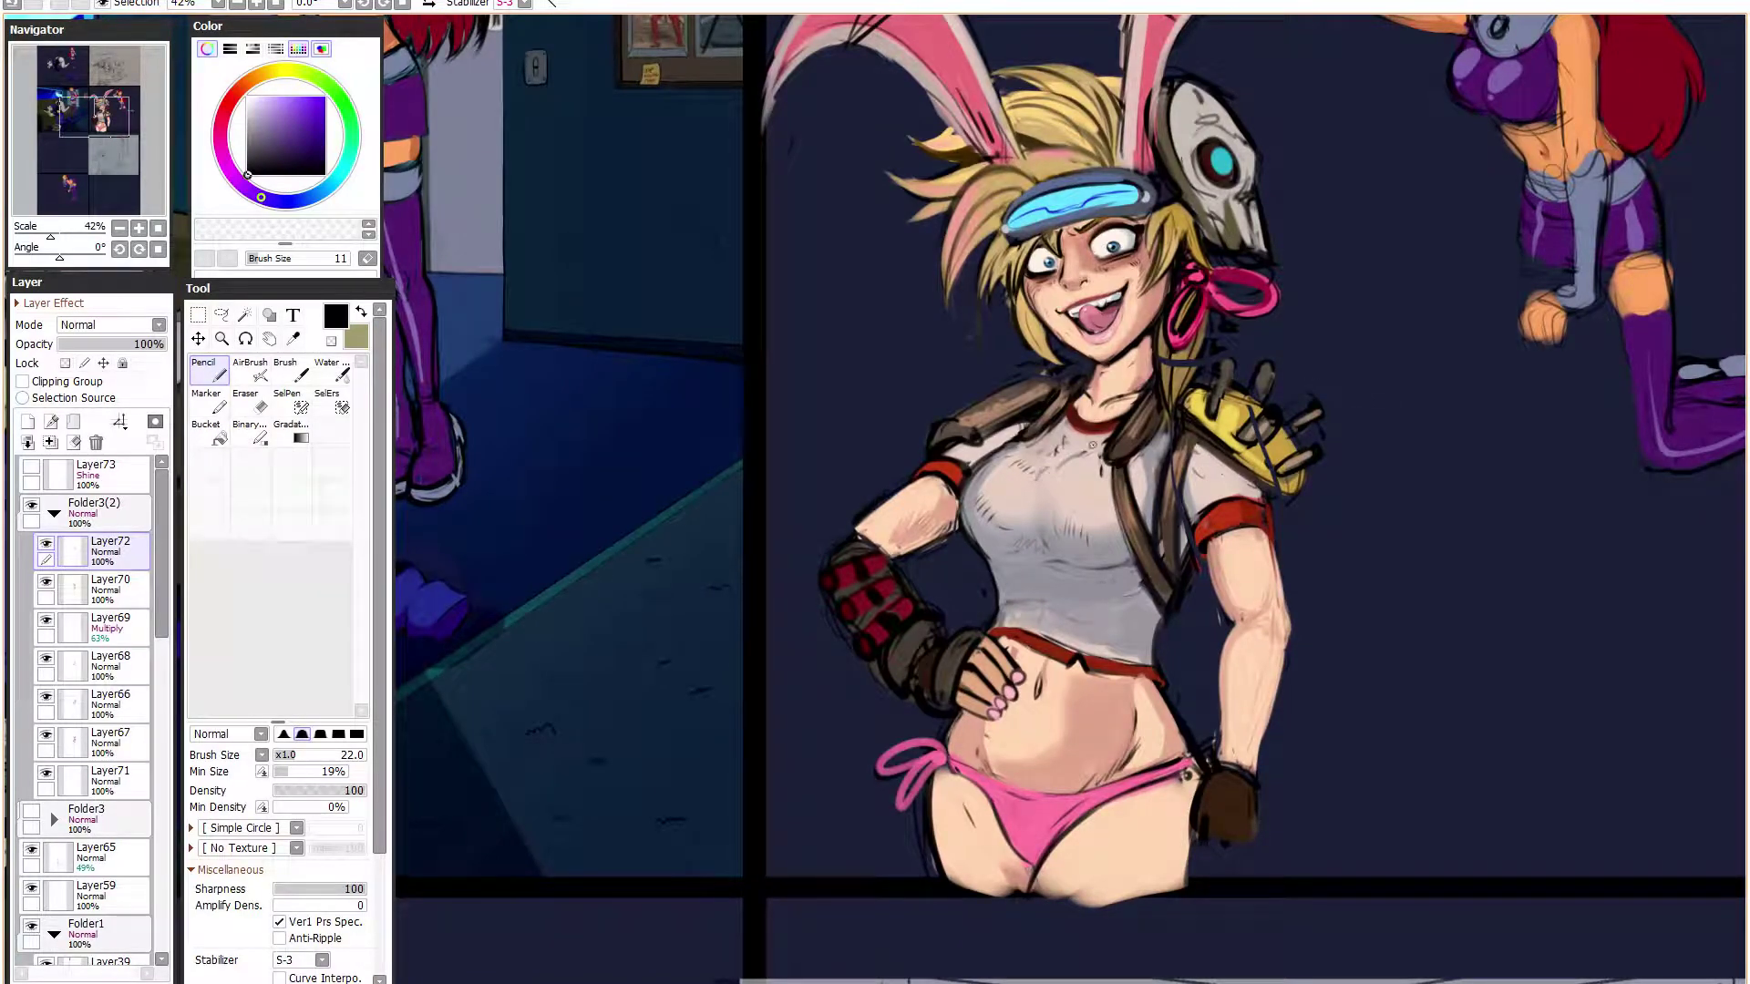
pyautogui.press('h')
pyautogui.press('h')
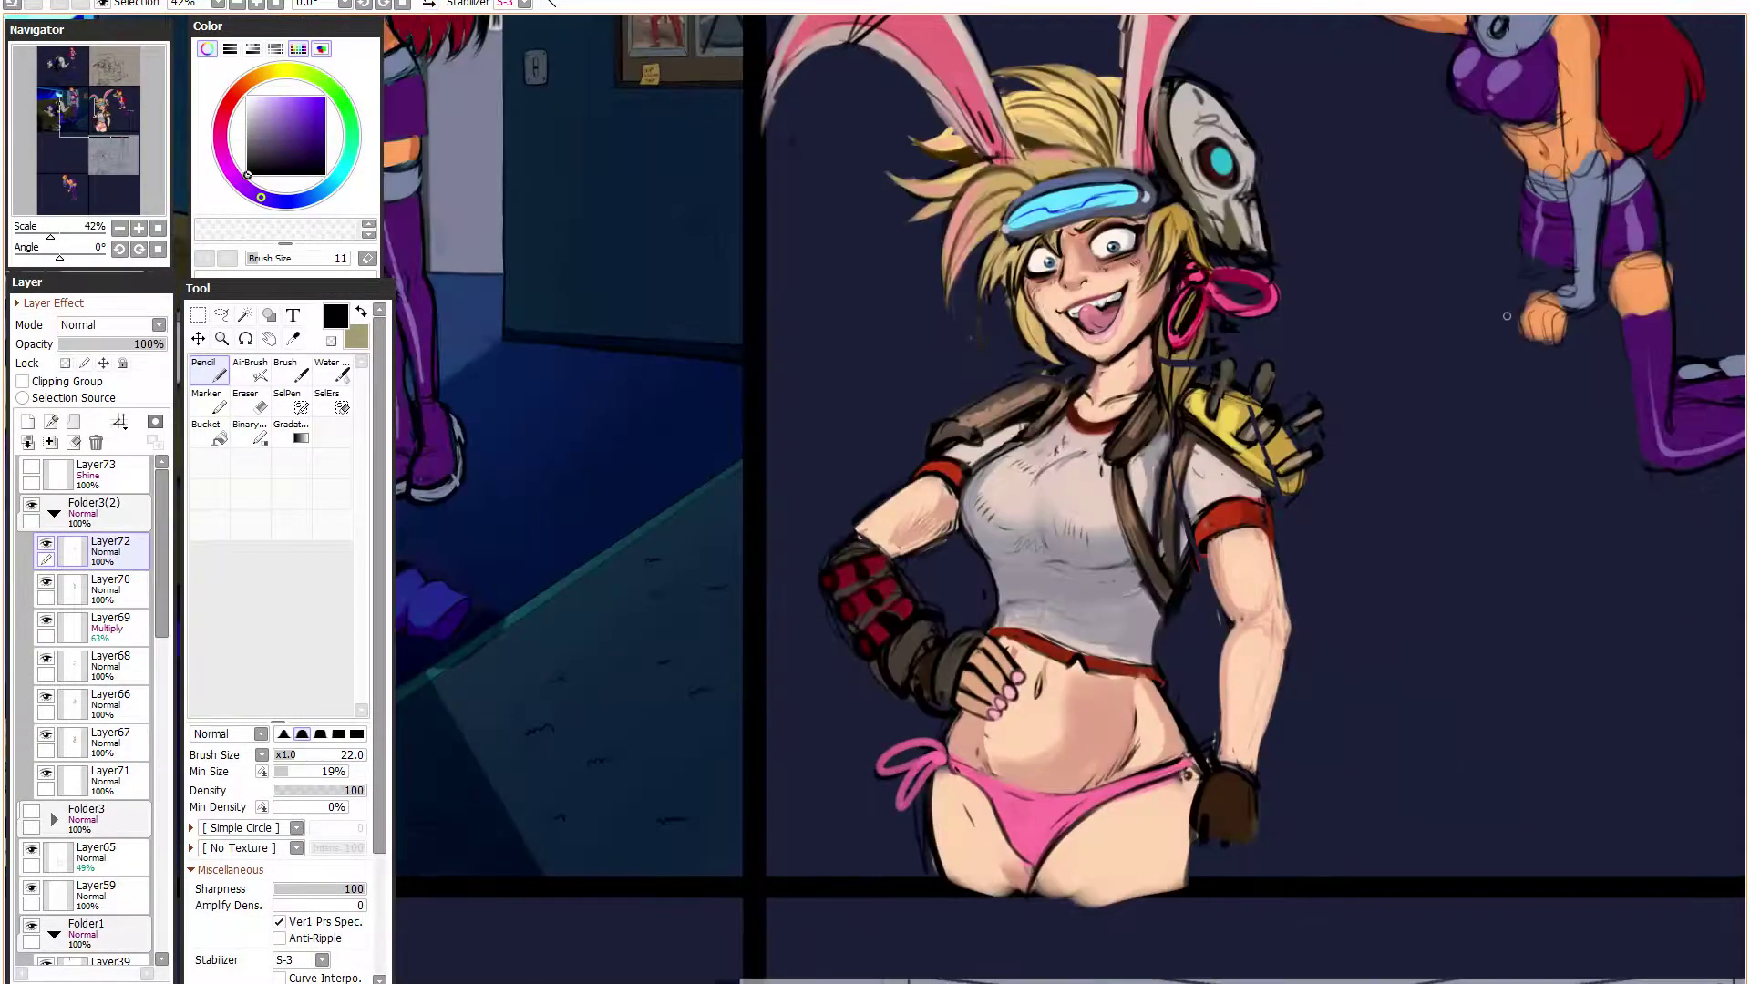
# - Repaint the shirt's collar against the red guide with the size 52 Pencil, using sampled skin, red and black tones, and hide the guide
pyautogui.click(32, 468)
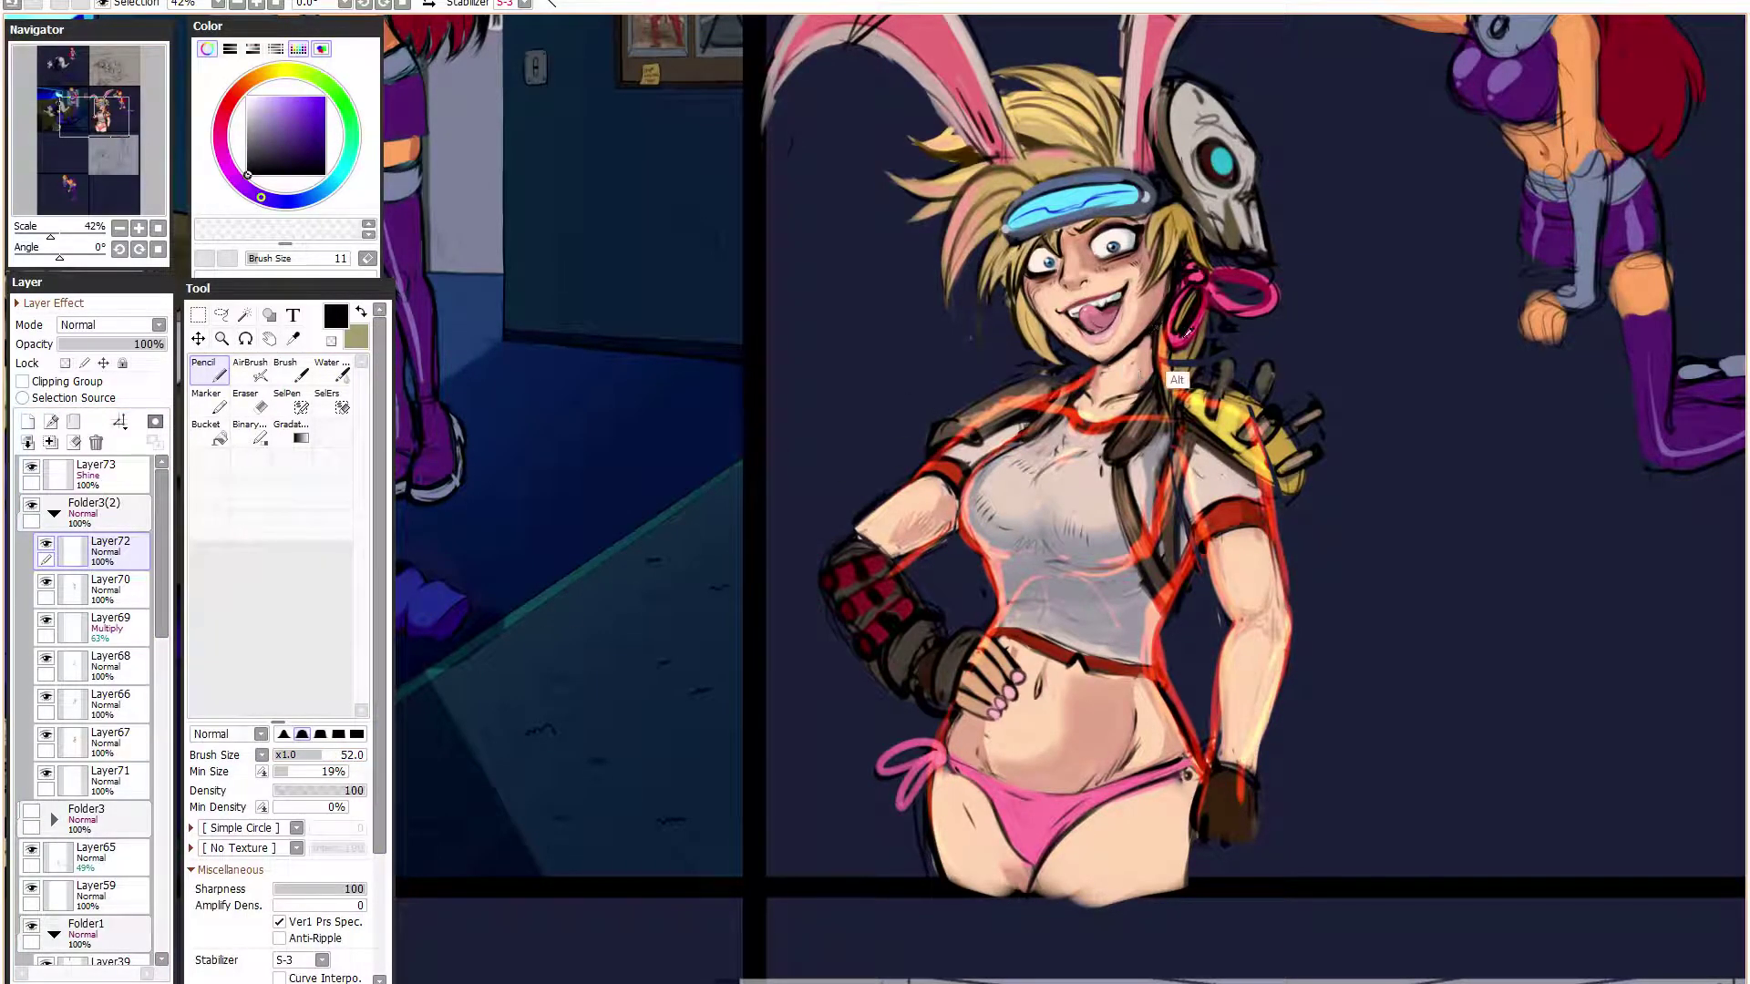
pyautogui.keyDown('alt'); pyautogui.click(1126, 419); pyautogui.keyUp('alt')
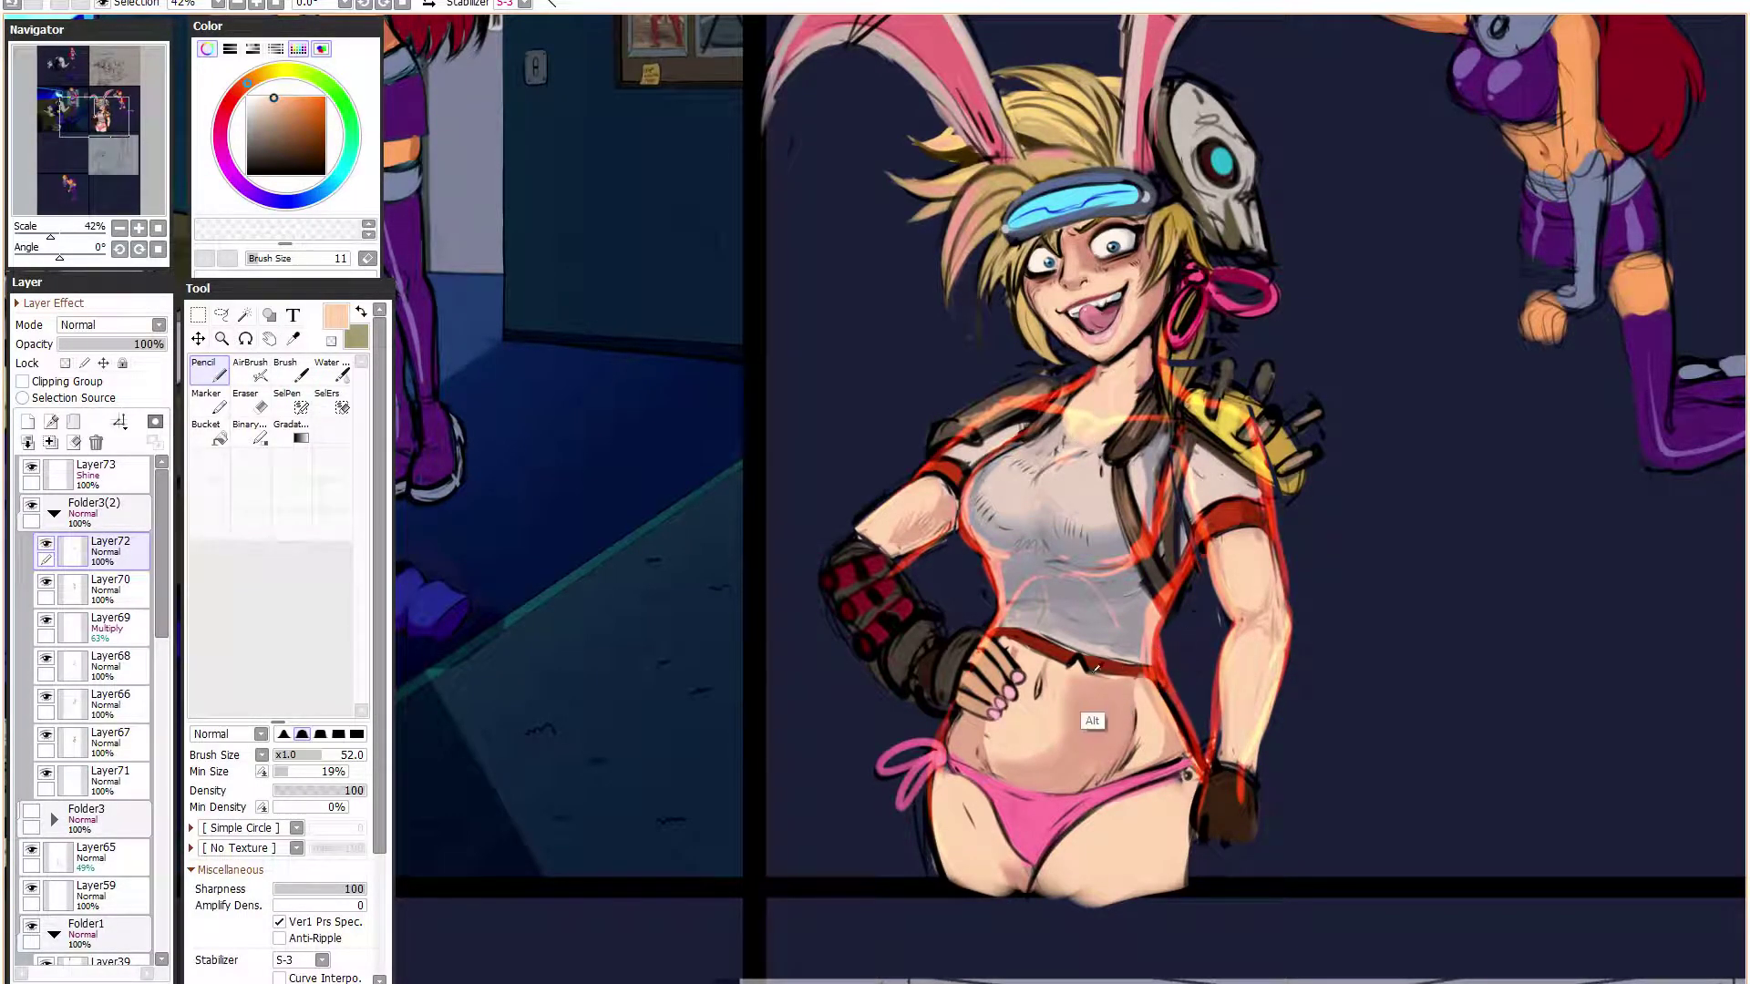
pyautogui.keyDown('alt'); pyautogui.click(1102, 715); pyautogui.keyUp('alt')
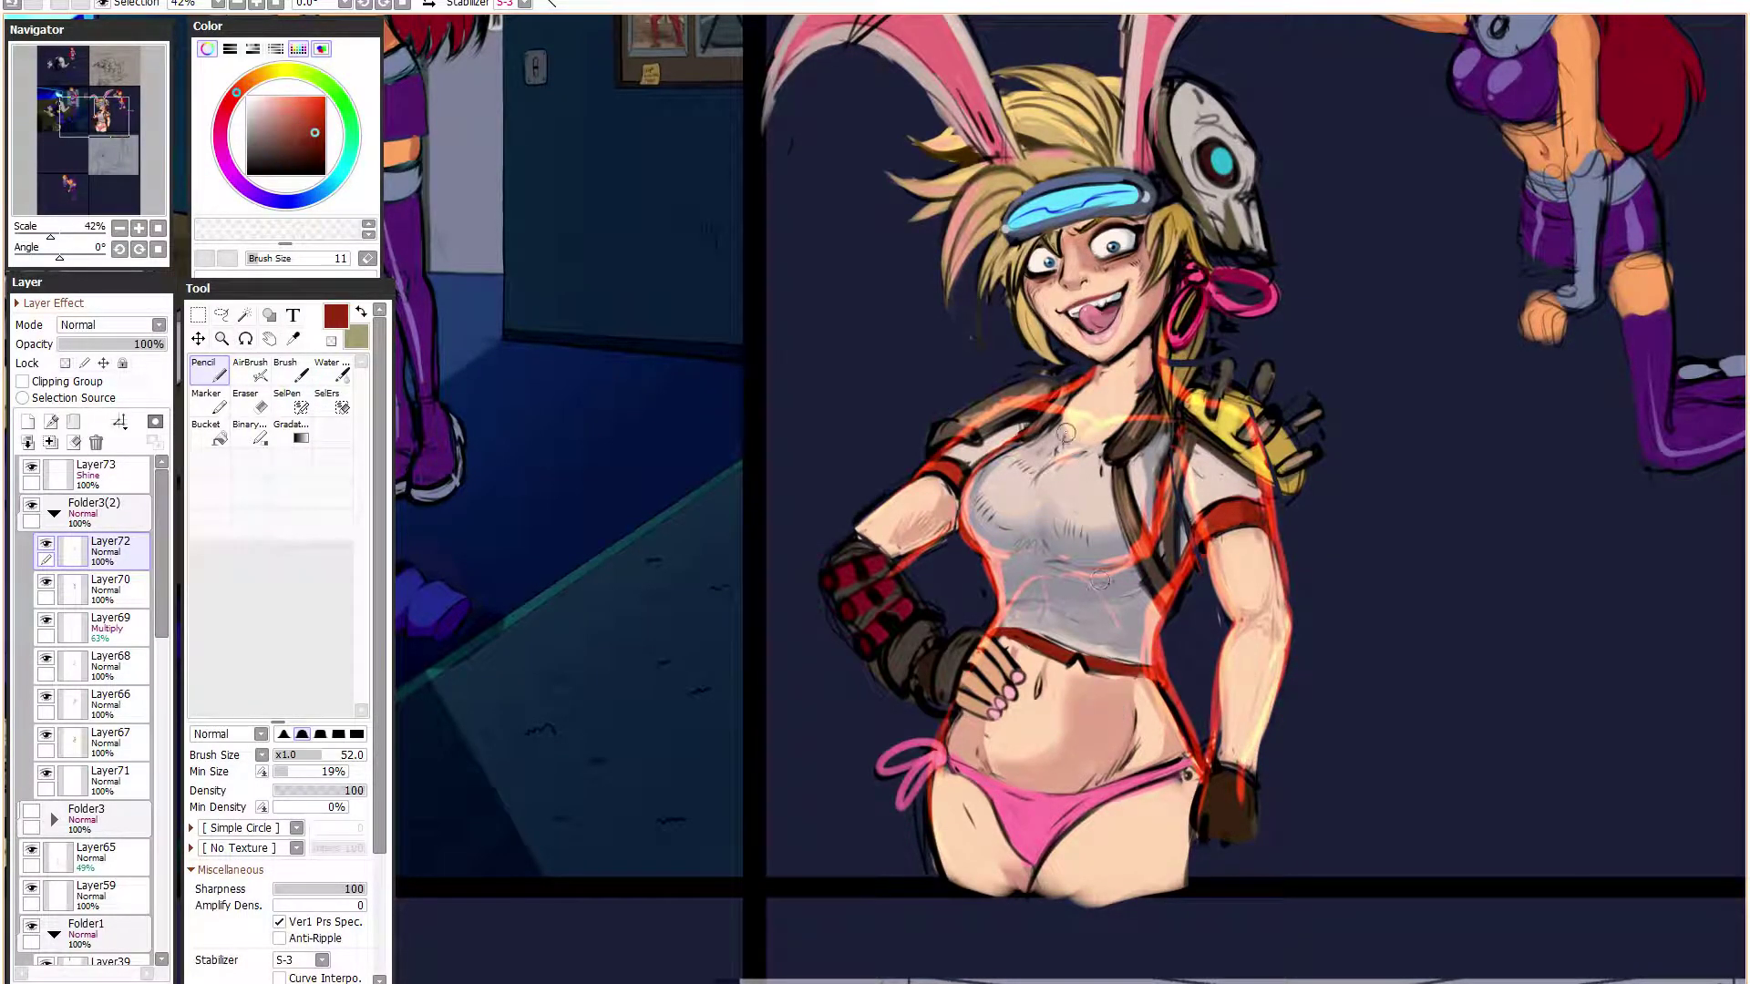
pyautogui.keyDown('alt'); pyautogui.click(1071, 383); pyautogui.keyUp('alt')
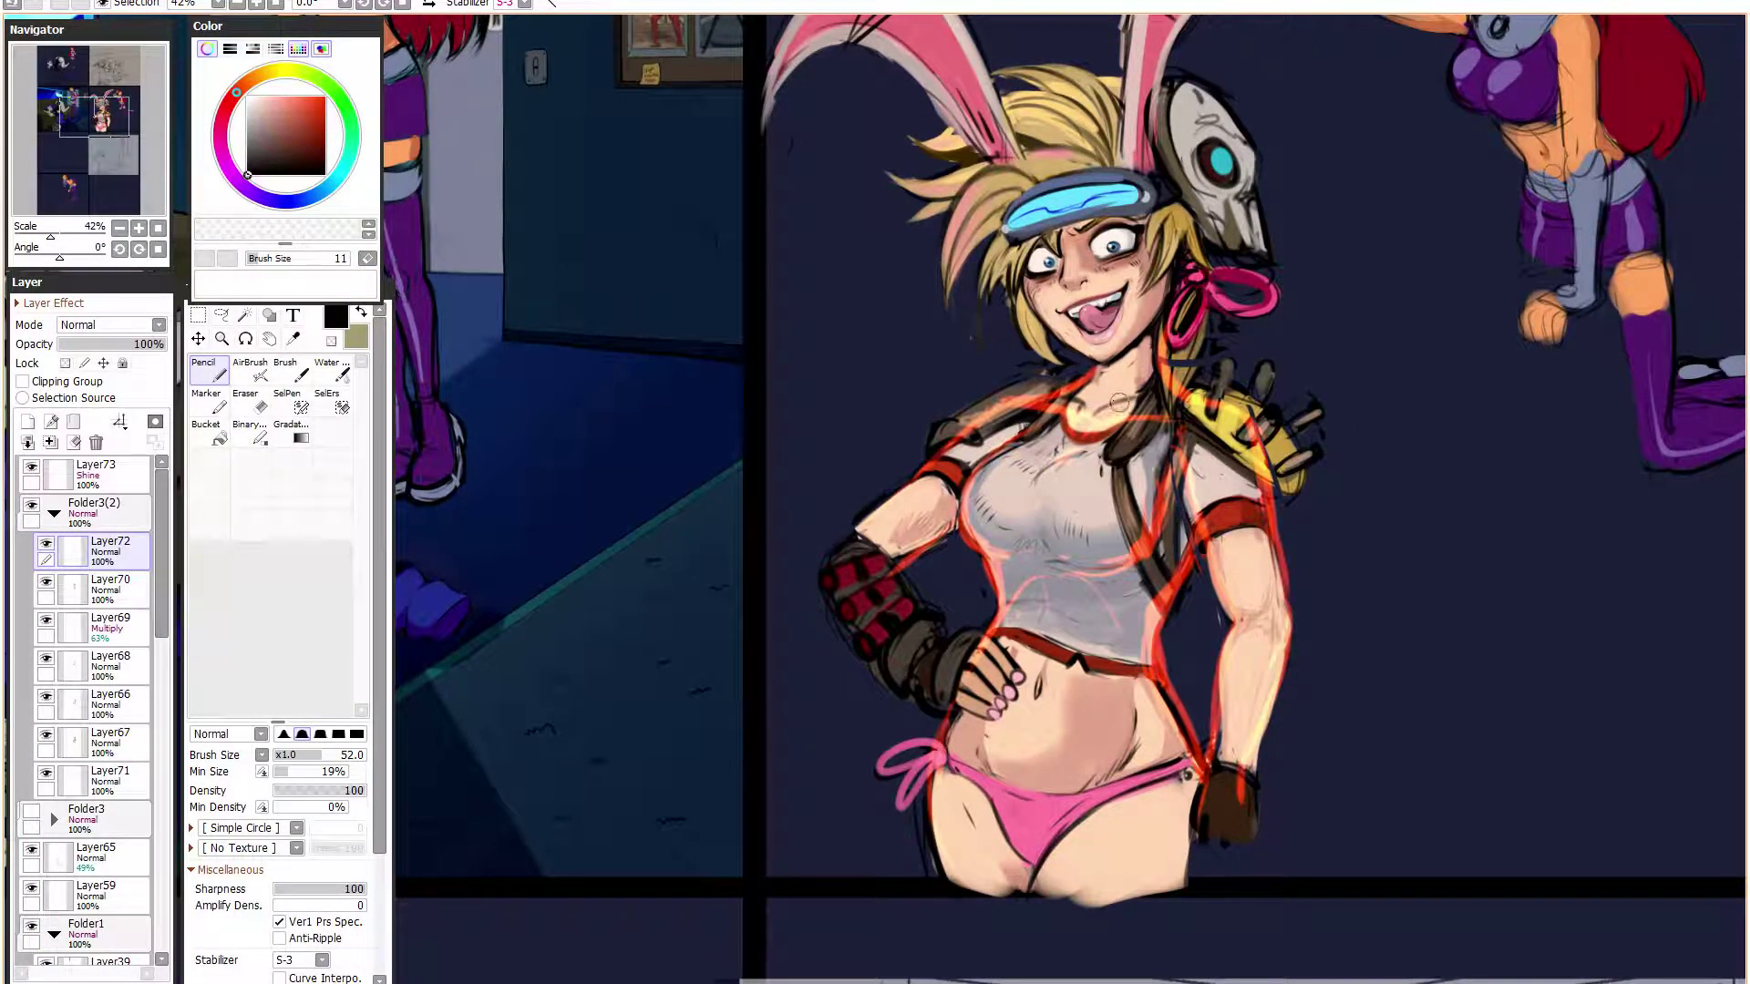
pyautogui.keyDown('alt'); pyautogui.click(1144, 365); pyautogui.keyUp('alt')
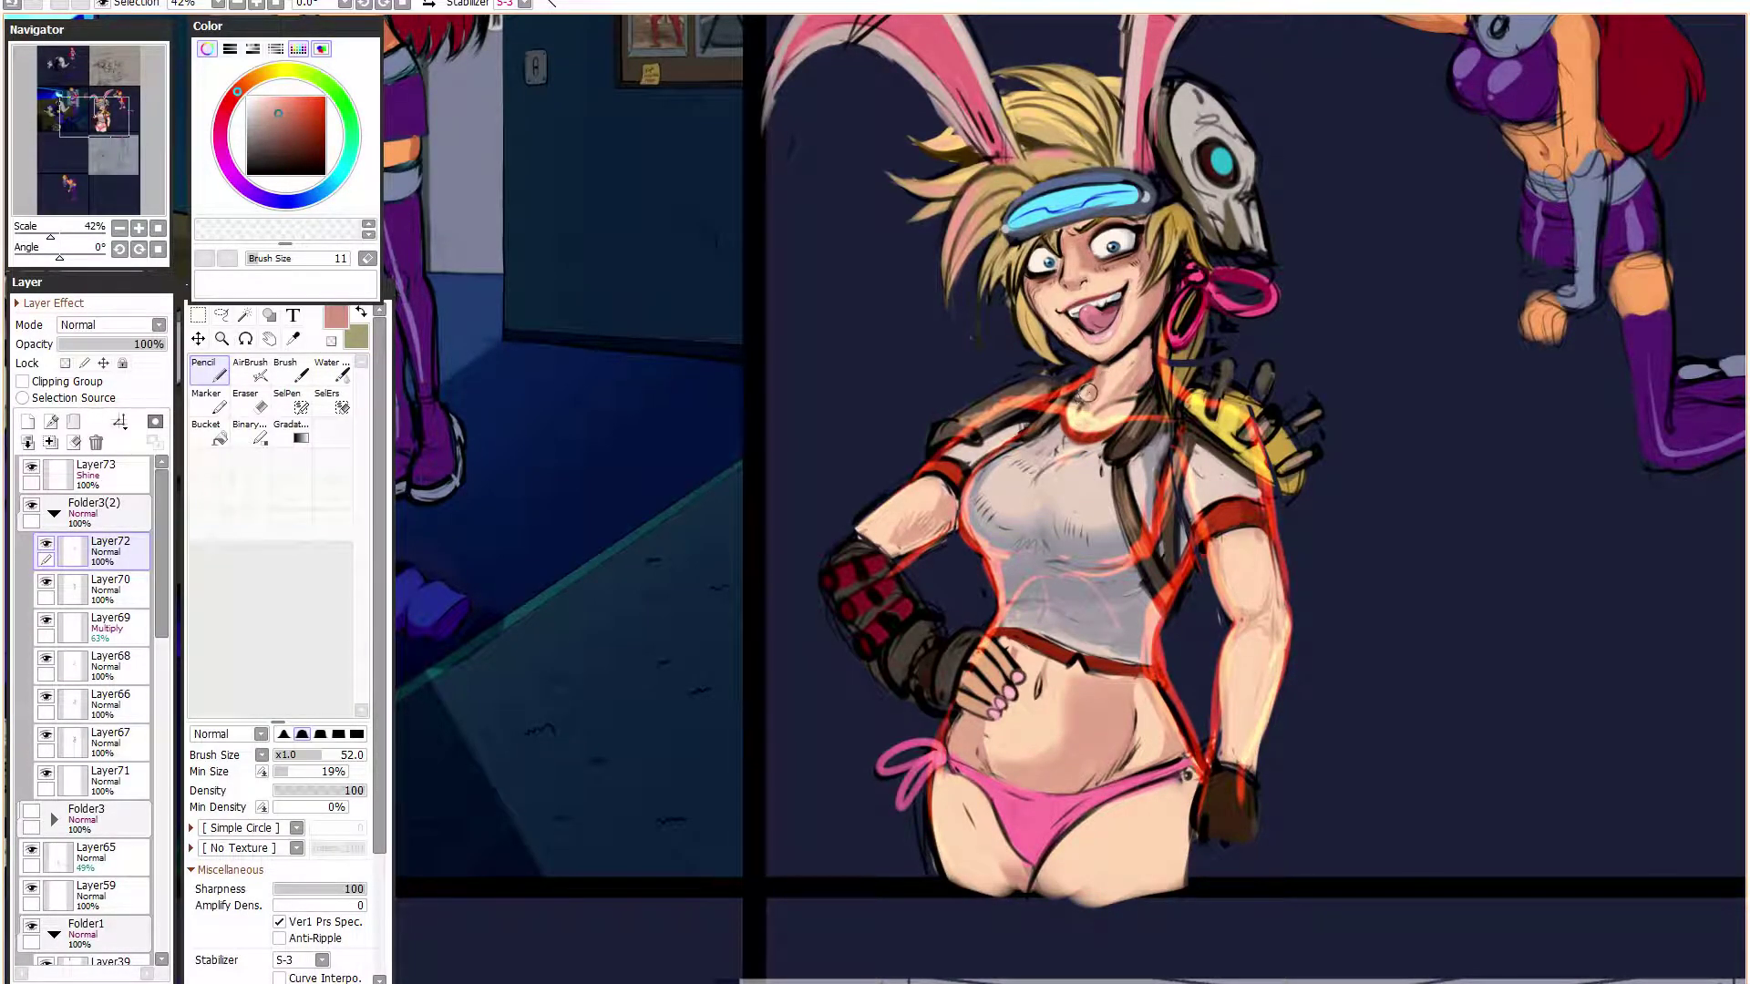
pyautogui.keyDown('alt'); pyautogui.click(1105, 374); pyautogui.keyUp('alt')
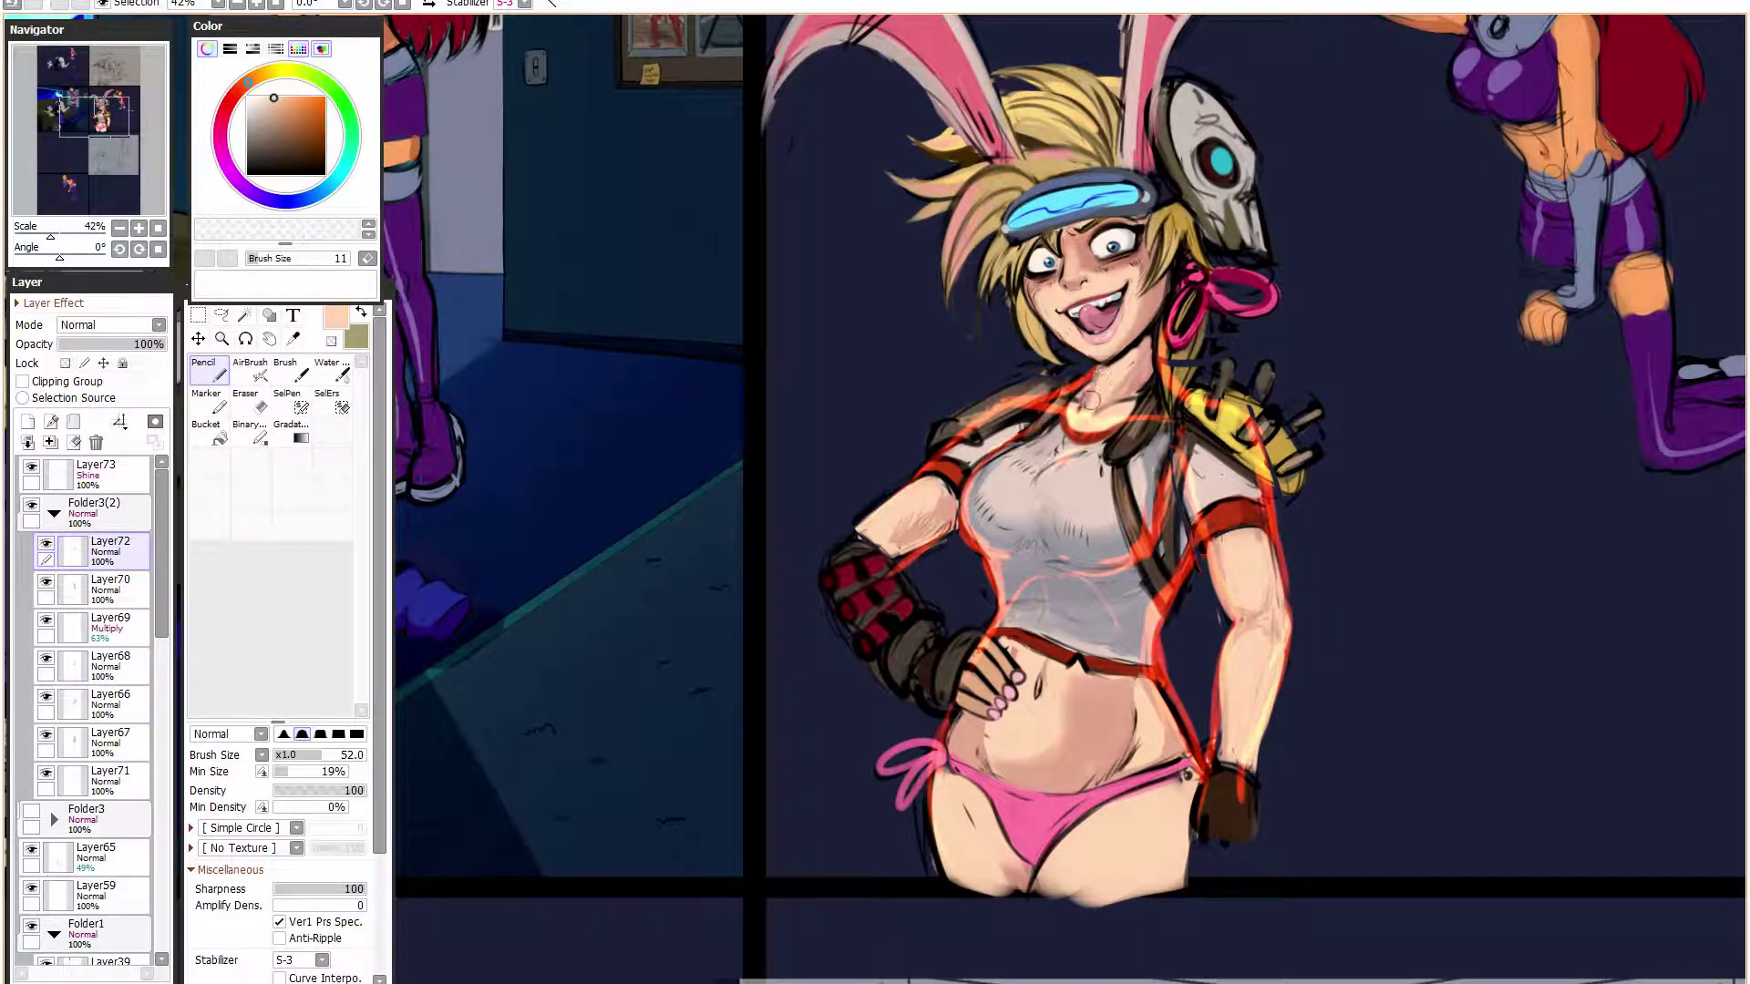
pyautogui.click(31, 465)
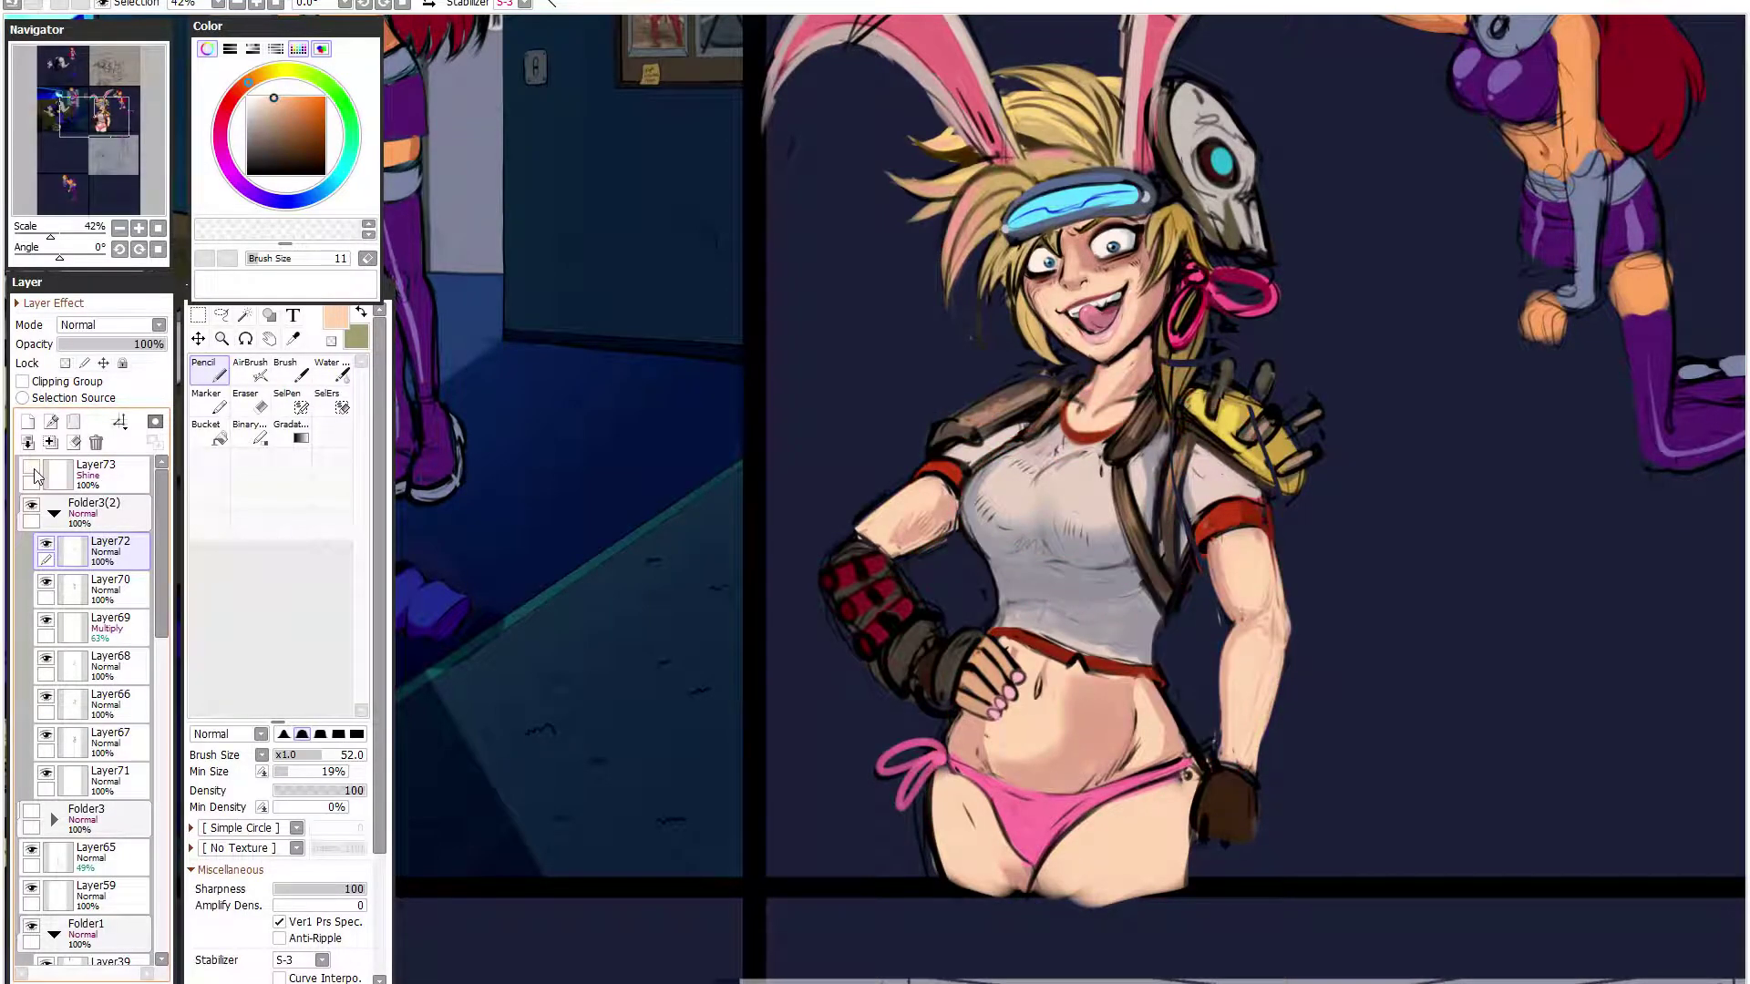
# - Blend the base of the neck above the collar with sampled light and shaded skin tones
pyautogui.keyDown('alt'); pyautogui.click(1132, 382); pyautogui.keyUp('alt')
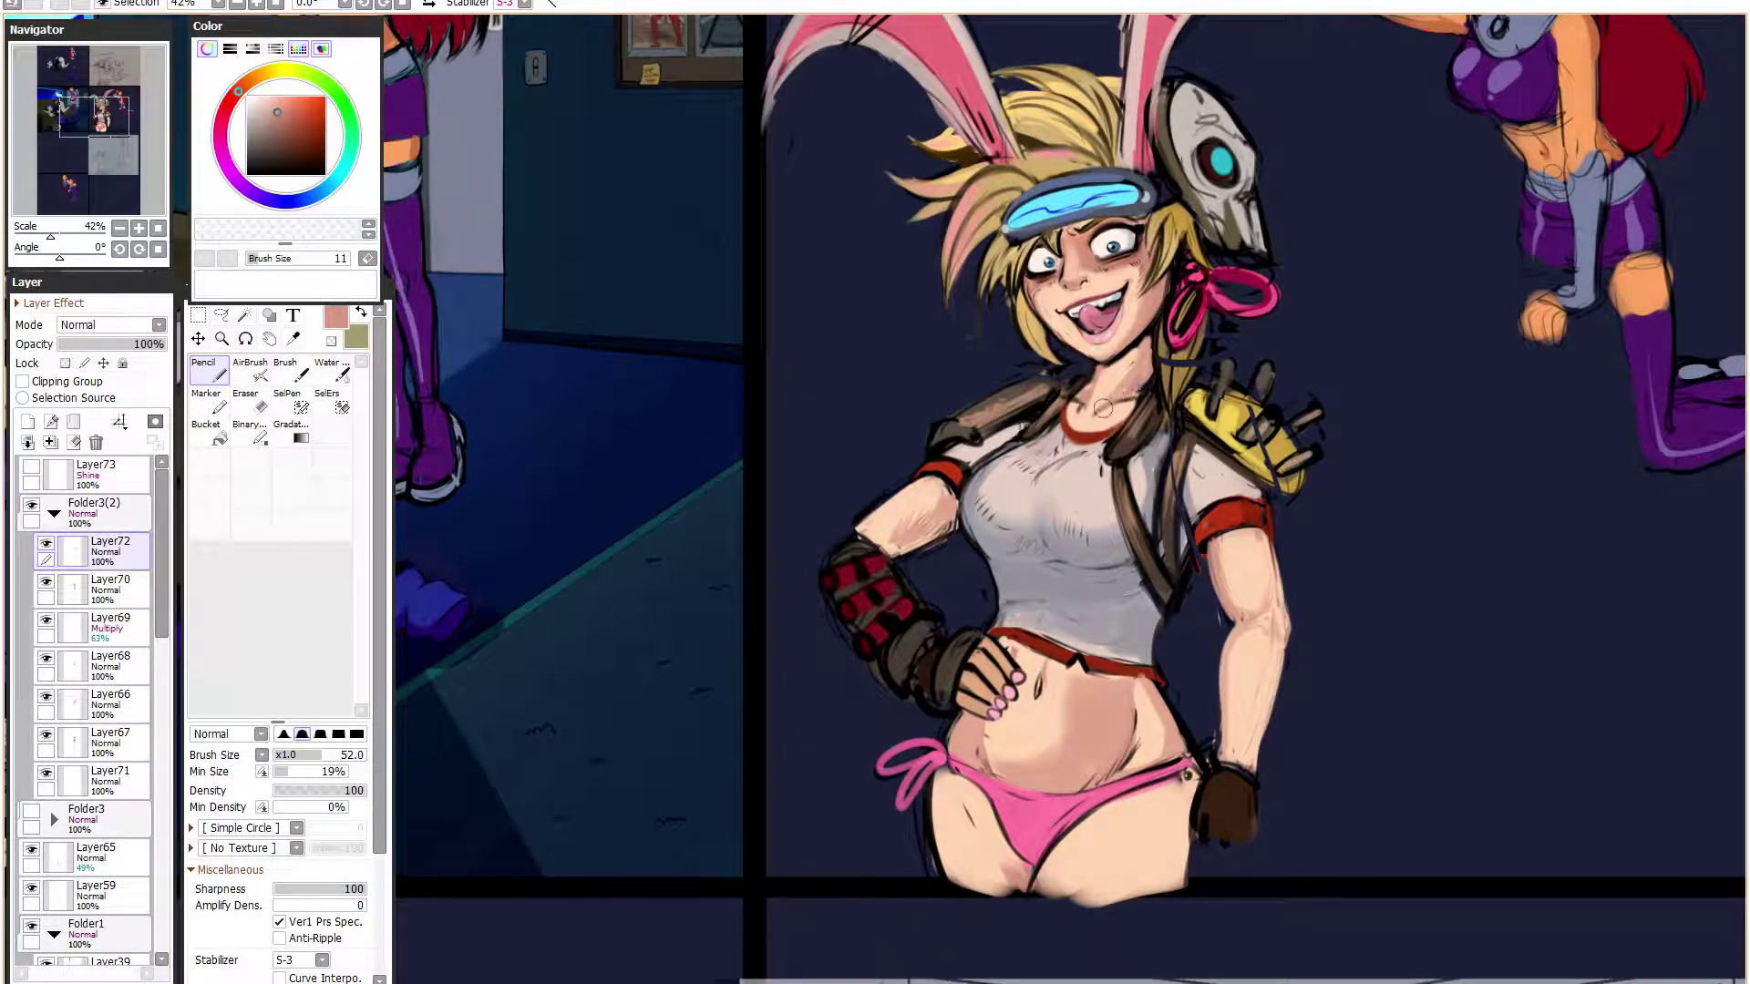
pyautogui.keyDown('alt'); pyautogui.click(1093, 401); pyautogui.keyUp('alt')
pyautogui.keyDown('alt'); pyautogui.click(1116, 383); pyautogui.keyUp('alt')
pyautogui.moveTo(1089, 389); pyautogui.dragTo(1073, 406)
pyautogui.keyDown('alt'); pyautogui.click(1101, 379); pyautogui.keyUp('alt')
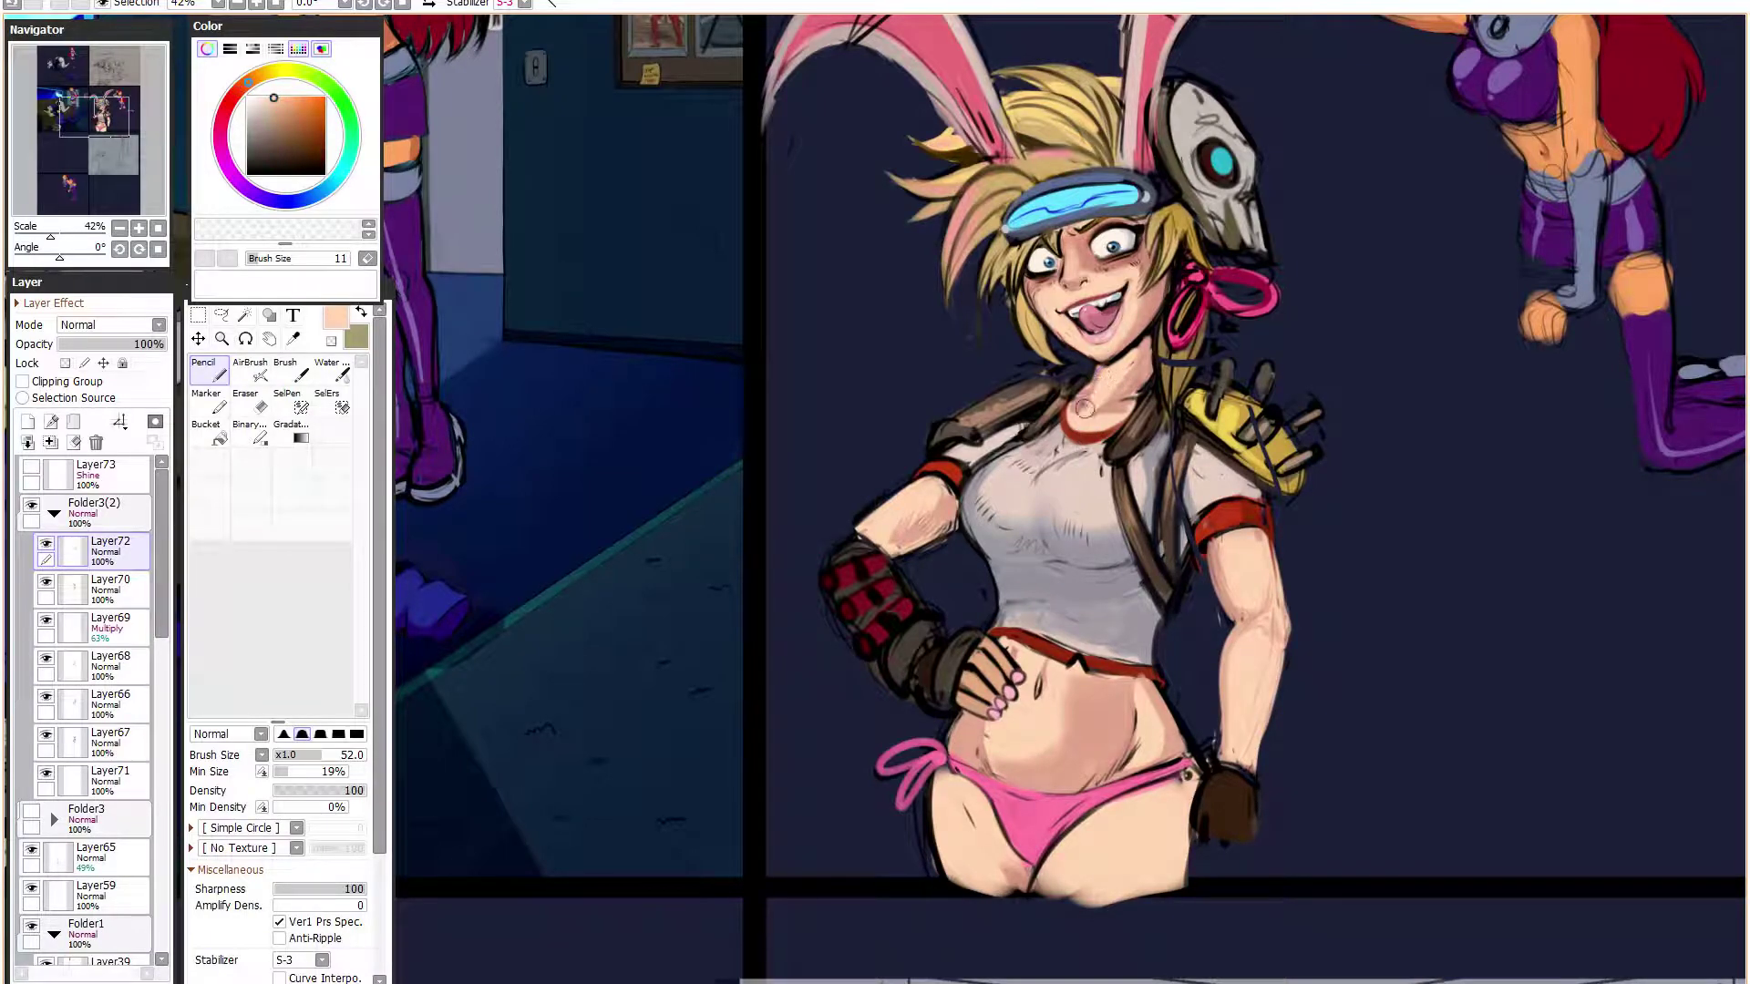
# - Add collarbone detail above the collar with sampled dark and skin tones, and check the figure in mirrored view
pyautogui.keyDown('alt'); pyautogui.click(1162, 317); pyautogui.keyUp('alt')
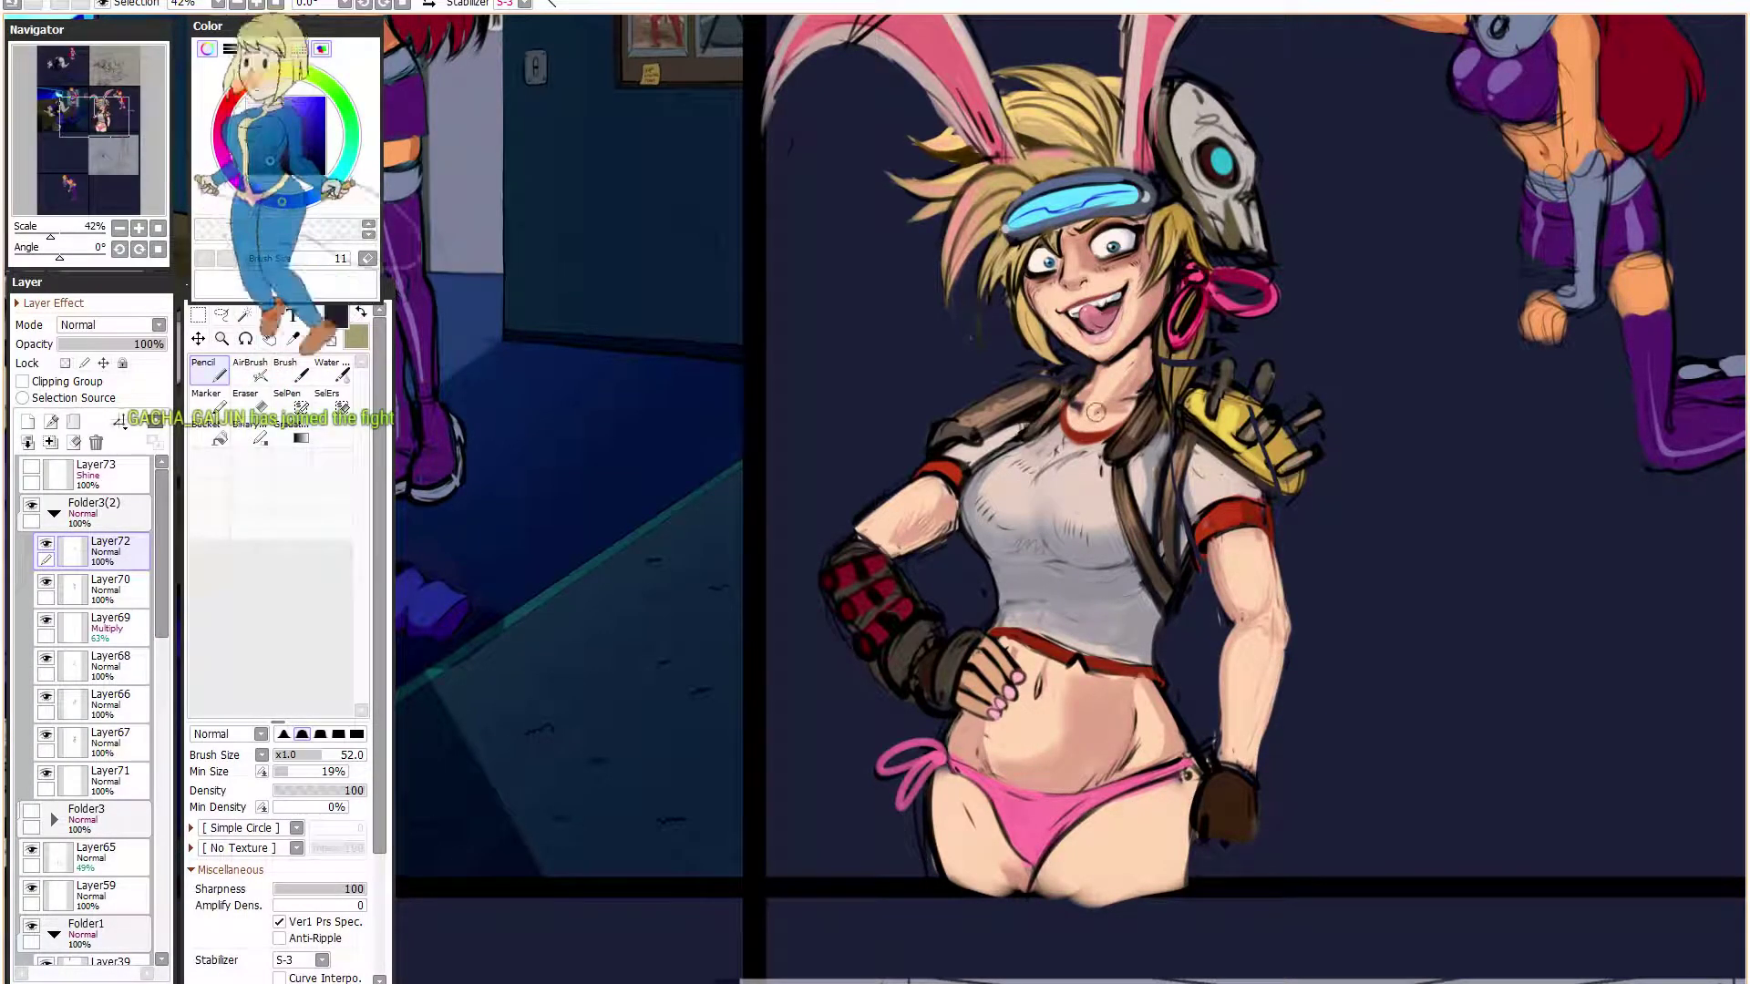
pyautogui.moveTo(1094, 412)
pyautogui.mouseDown()
pyautogui.moveTo(1133, 406)
pyautogui.moveTo(1087, 402)
pyautogui.mouseUp()
pyautogui.keyDown('alt'); pyautogui.click(1097, 421); pyautogui.keyUp('alt')
pyautogui.keyDown('alt'); pyautogui.click(1155, 377); pyautogui.keyUp('alt')
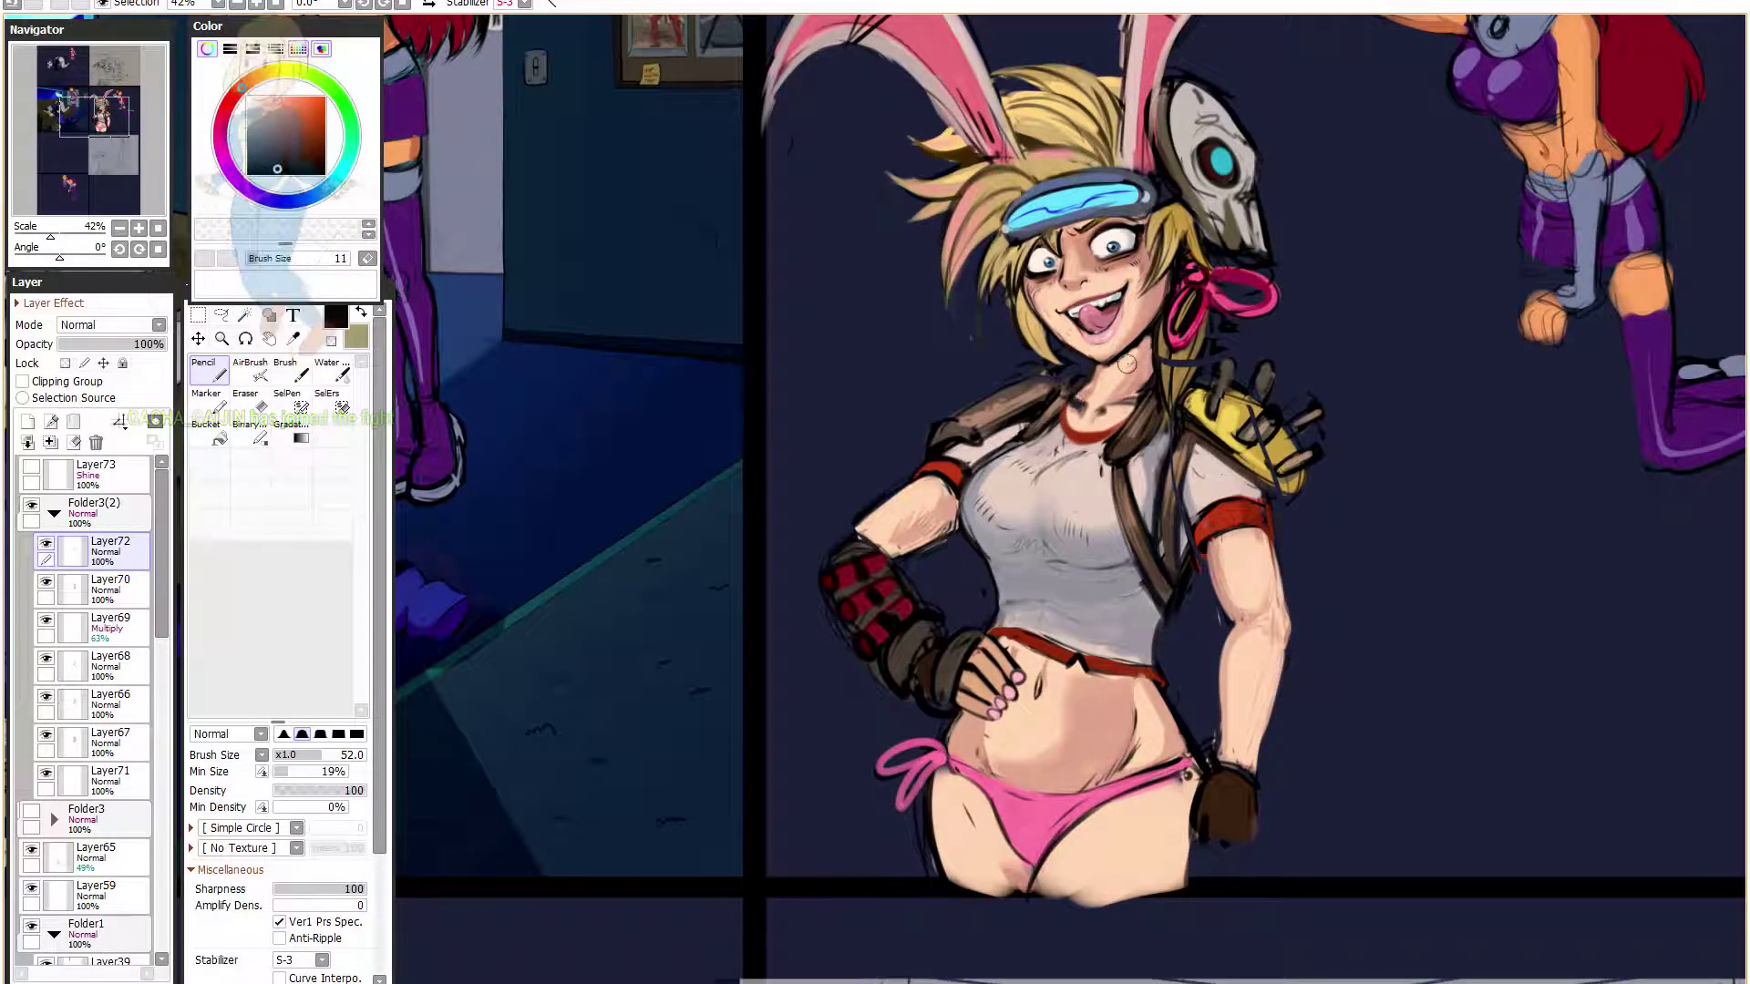
pyautogui.press('h')
pyautogui.press('h')
# - Repaint the red cuff of the sleeve below the yellow shoulder pad with sampled light shirt, skin and red tones
pyautogui.keyDown('alt'); pyautogui.click(1003, 489); pyautogui.keyUp('alt')
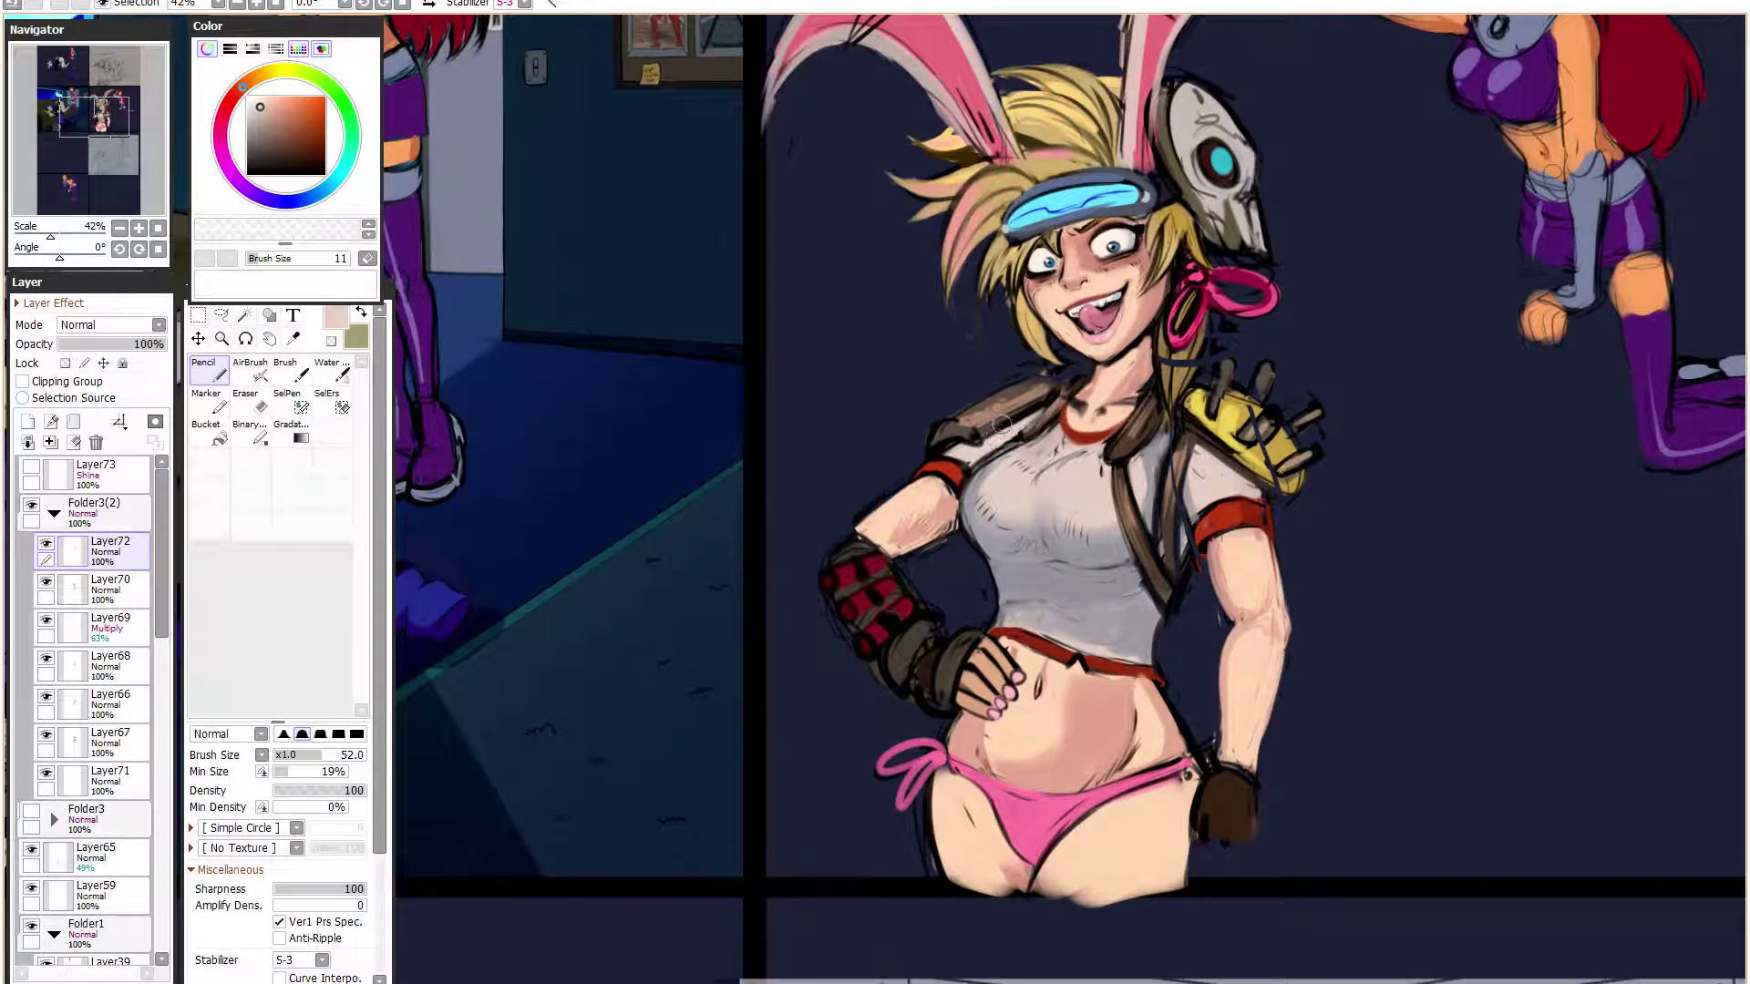
pyautogui.keyDown('alt'); pyautogui.click(1208, 586); pyautogui.keyUp('alt')
pyautogui.moveTo(1213, 538)
pyautogui.mouseDown()
pyautogui.moveTo(1265, 525)
pyautogui.moveTo(1279, 547)
pyautogui.mouseUp()
pyautogui.keyDown('alt'); pyautogui.click(1200, 523); pyautogui.keyUp('alt')
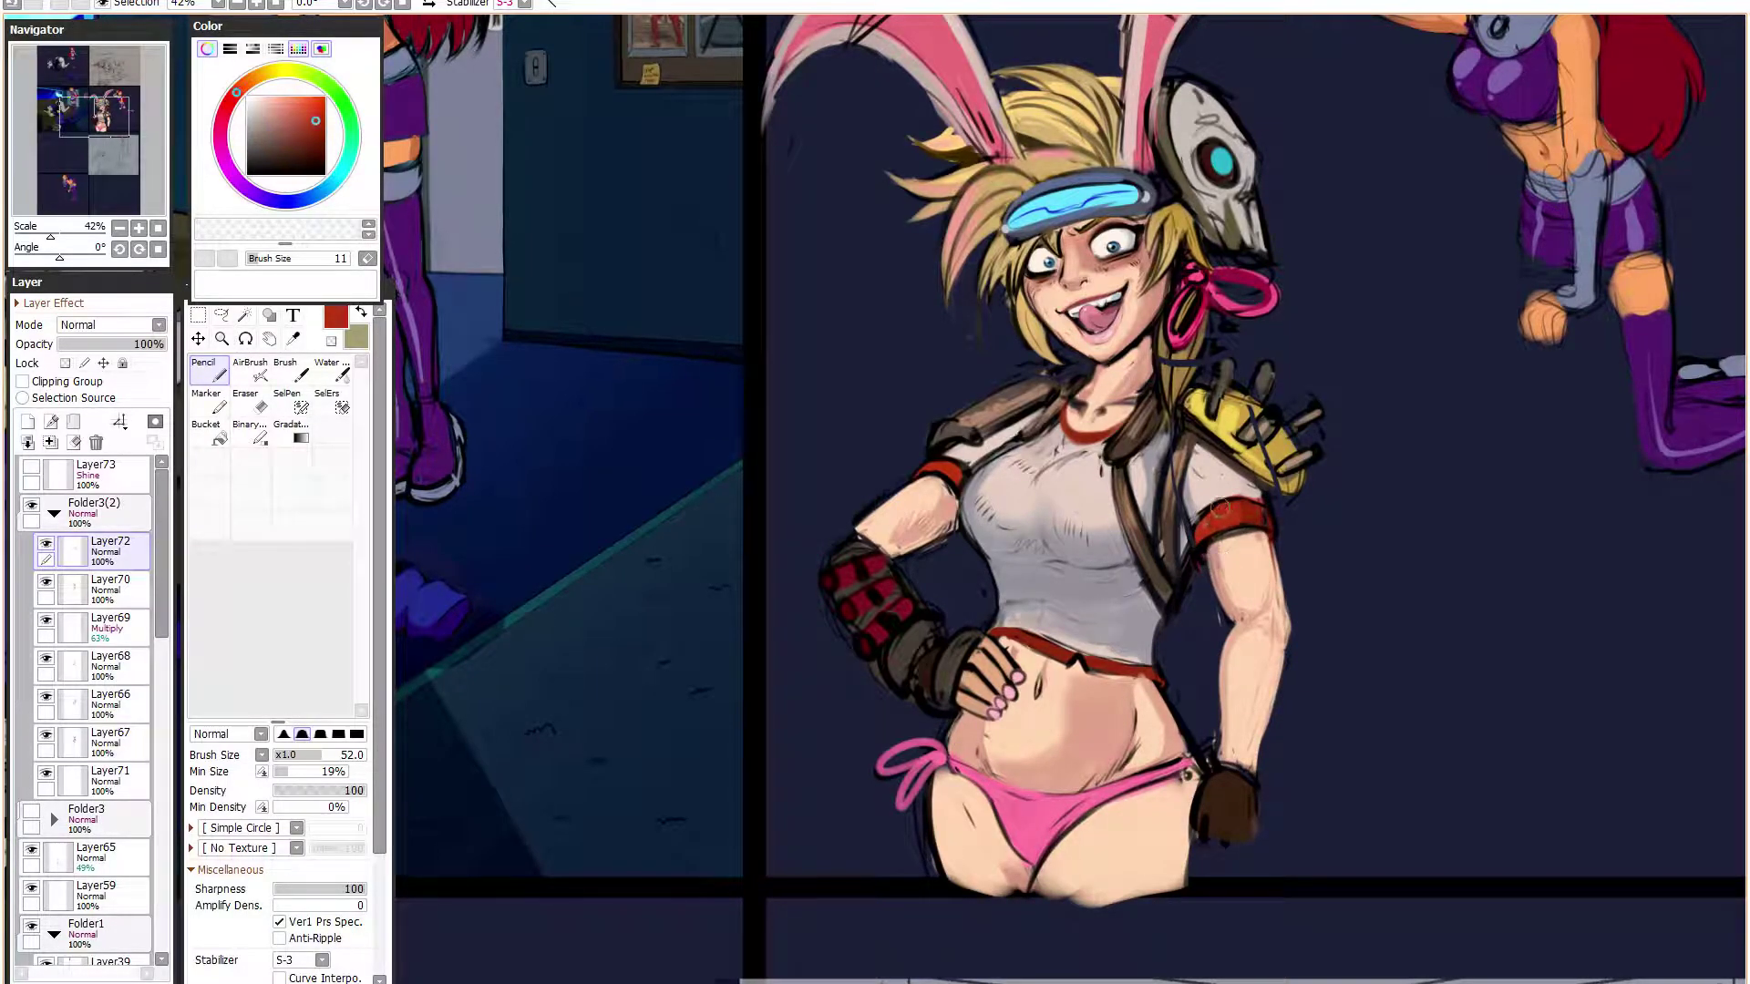
# - Retouch the red cuff and upper arm edge on the gauntlet side with sampled colours, undoing one stroke
pyautogui.keyDown('alt'); pyautogui.click(951, 473); pyautogui.keyUp('alt')
pyautogui.moveTo(951, 467)
pyautogui.mouseDown()
pyautogui.moveTo(907, 477)
pyautogui.moveTo(921, 463)
pyautogui.moveTo(958, 503)
pyautogui.moveTo(914, 474)
pyautogui.moveTo(952, 495)
pyautogui.moveTo(941, 542)
pyautogui.mouseUp()
pyautogui.keyDown('alt'); pyautogui.click(953, 472); pyautogui.keyUp('alt')
pyautogui.hotkey('ctrl', 'z')
pyautogui.keyDown('alt'); pyautogui.click(957, 473); pyautogui.keyUp('alt')
pyautogui.keyDown('alt'); pyautogui.click(960, 440); pyautogui.keyUp('alt')
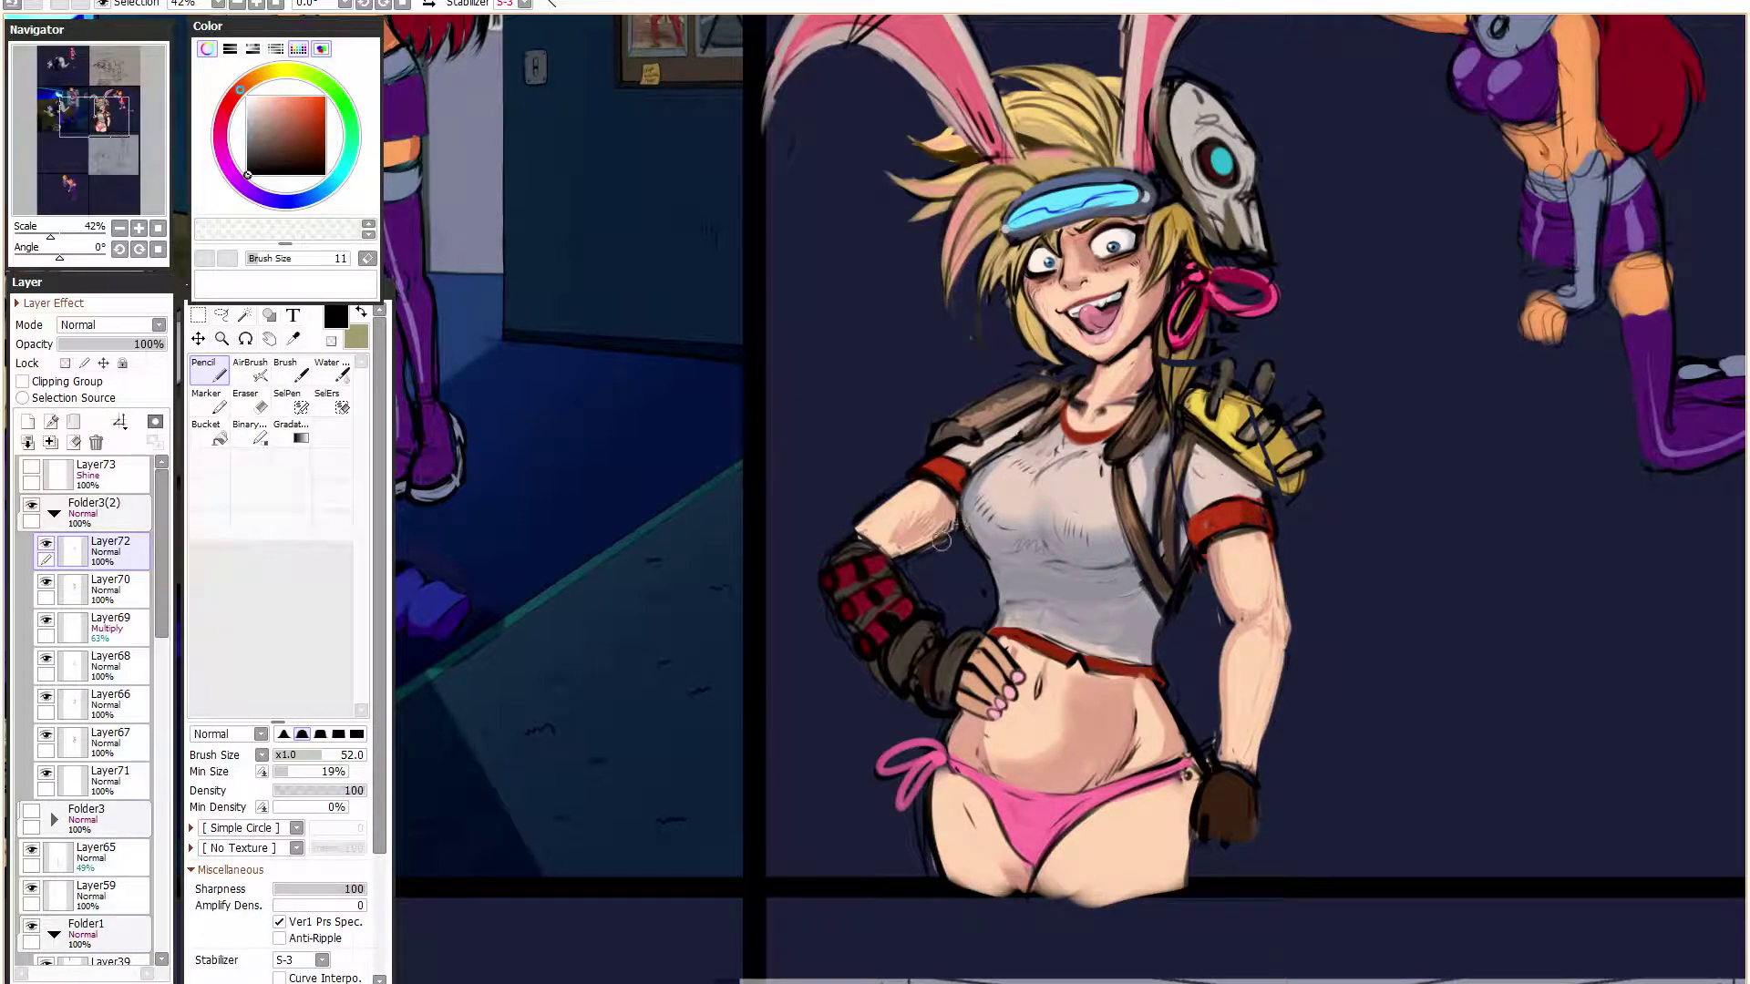
# - Shade the shirt's collar with a sampled dark red, sample skin for its edge, and check the figure in mirrored view
pyautogui.keyDown('alt'); pyautogui.click(1061, 411); pyautogui.keyUp('alt')
pyautogui.keyDown('alt'); pyautogui.click(1064, 426); pyautogui.keyUp('alt')
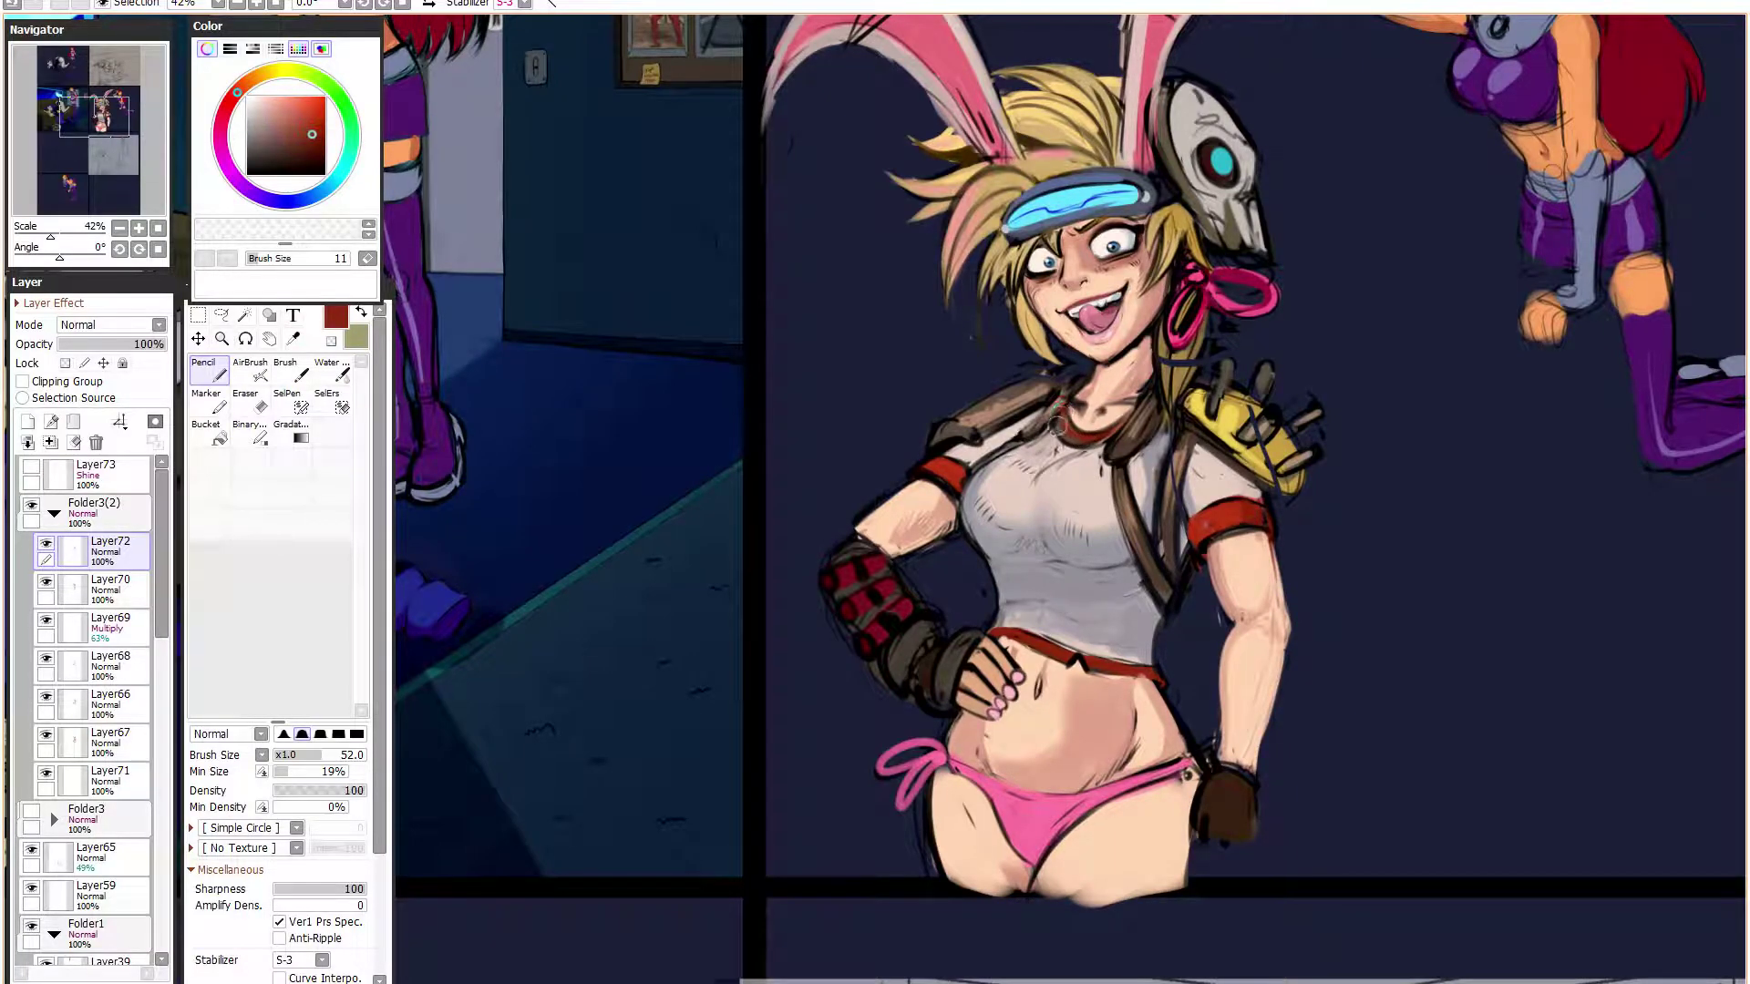
pyautogui.keyDown('alt'); pyautogui.click(1081, 407); pyautogui.keyUp('alt')
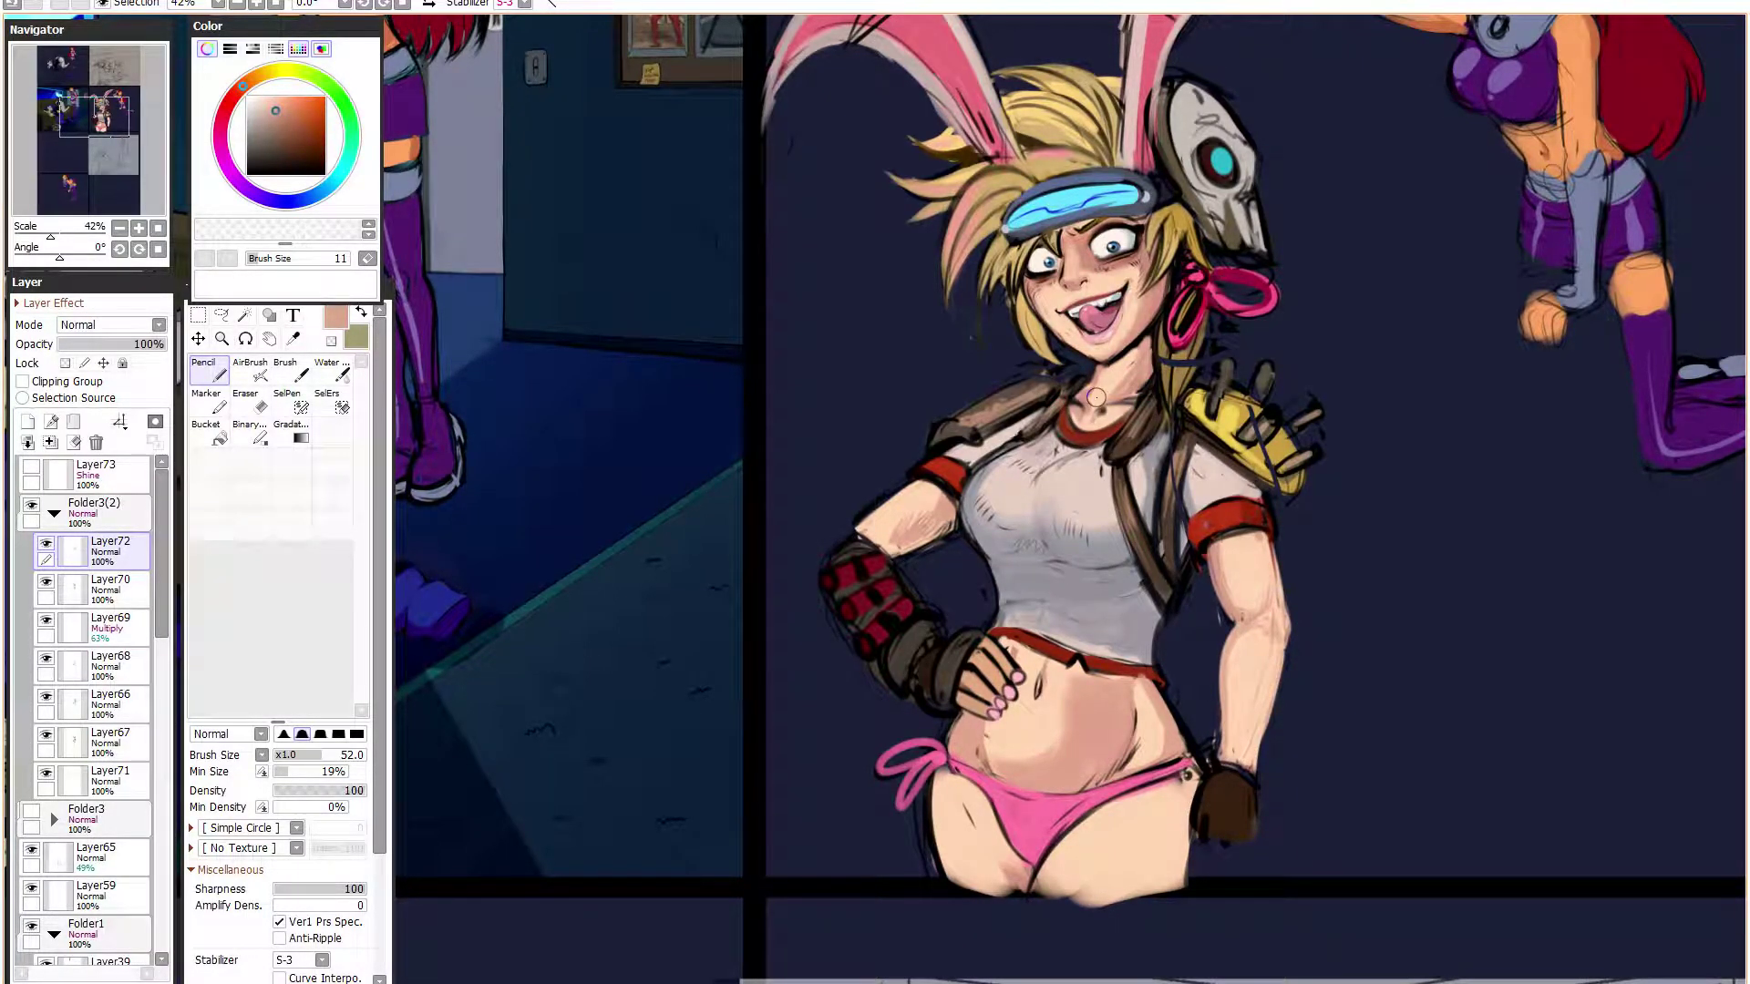
pyautogui.scroll(-1, 1096, 397)
pyautogui.press('h')
pyautogui.press('h')
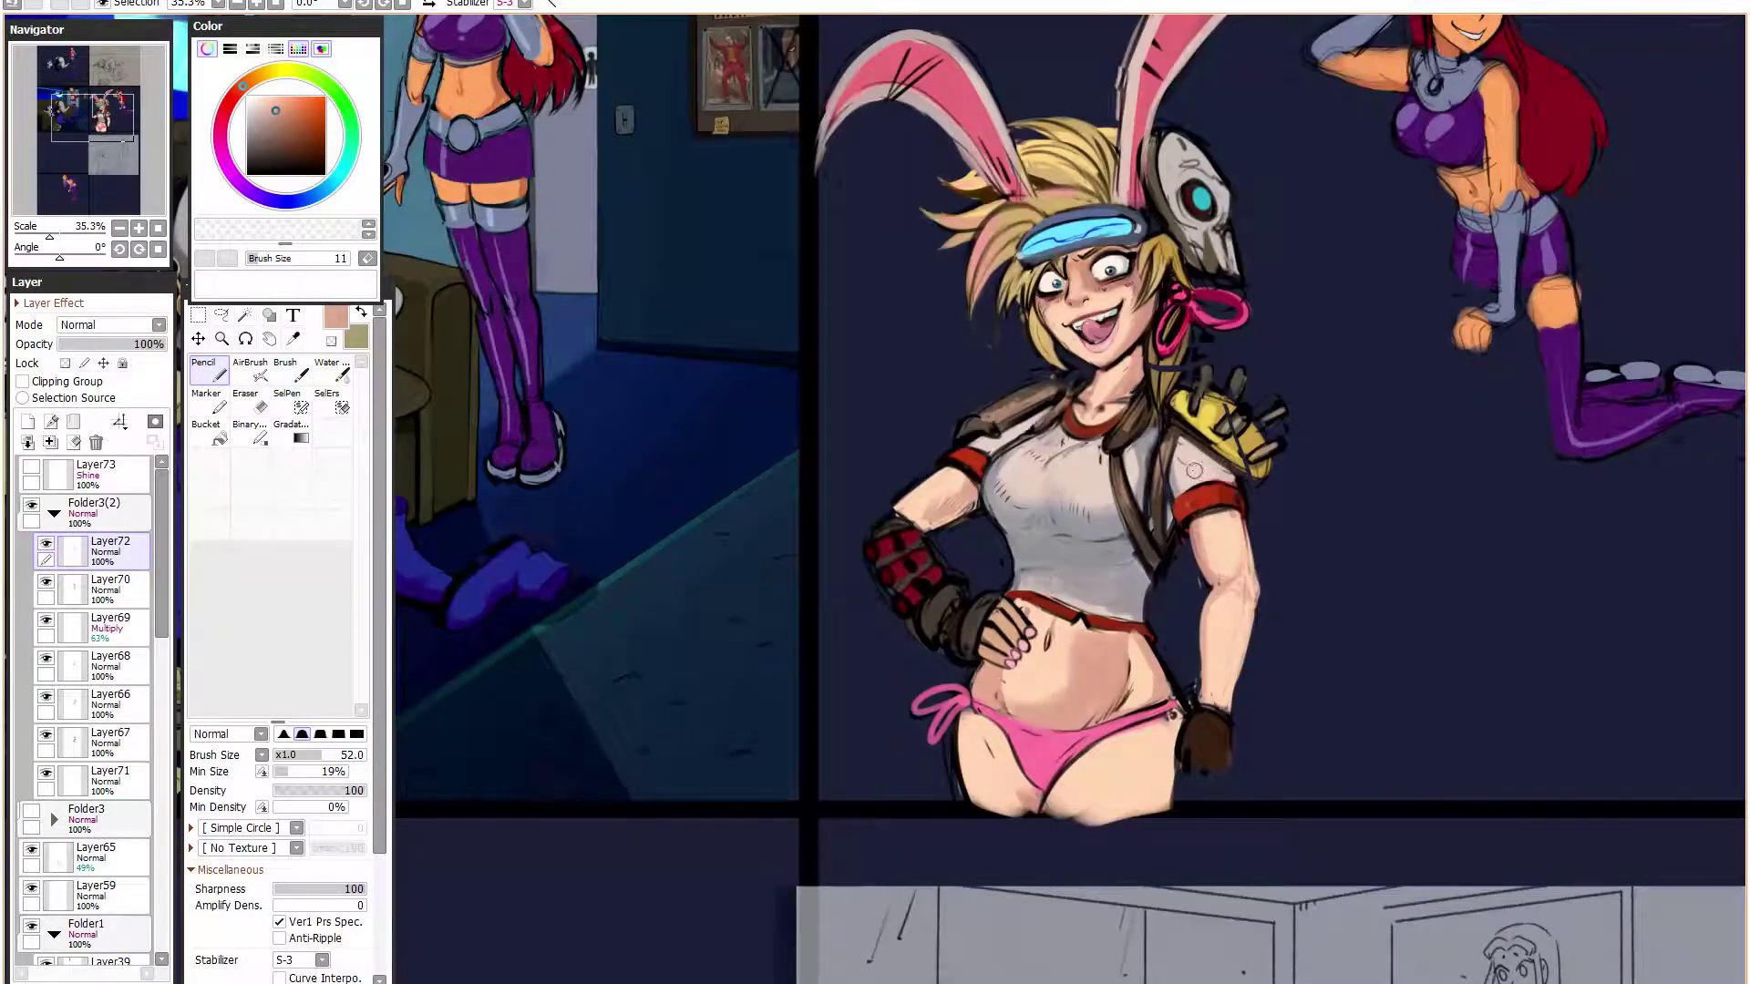
# - Paint skin tone over the old navel and draw a black one closer to the hand on the hip
pyautogui.scroll(2, 1172, 591)
pyautogui.keyDown('alt'); pyautogui.click(963, 720); pyautogui.keyUp('alt')
pyautogui.moveTo(955, 688); pyautogui.dragTo(940, 760)
pyautogui.click(247, 175)
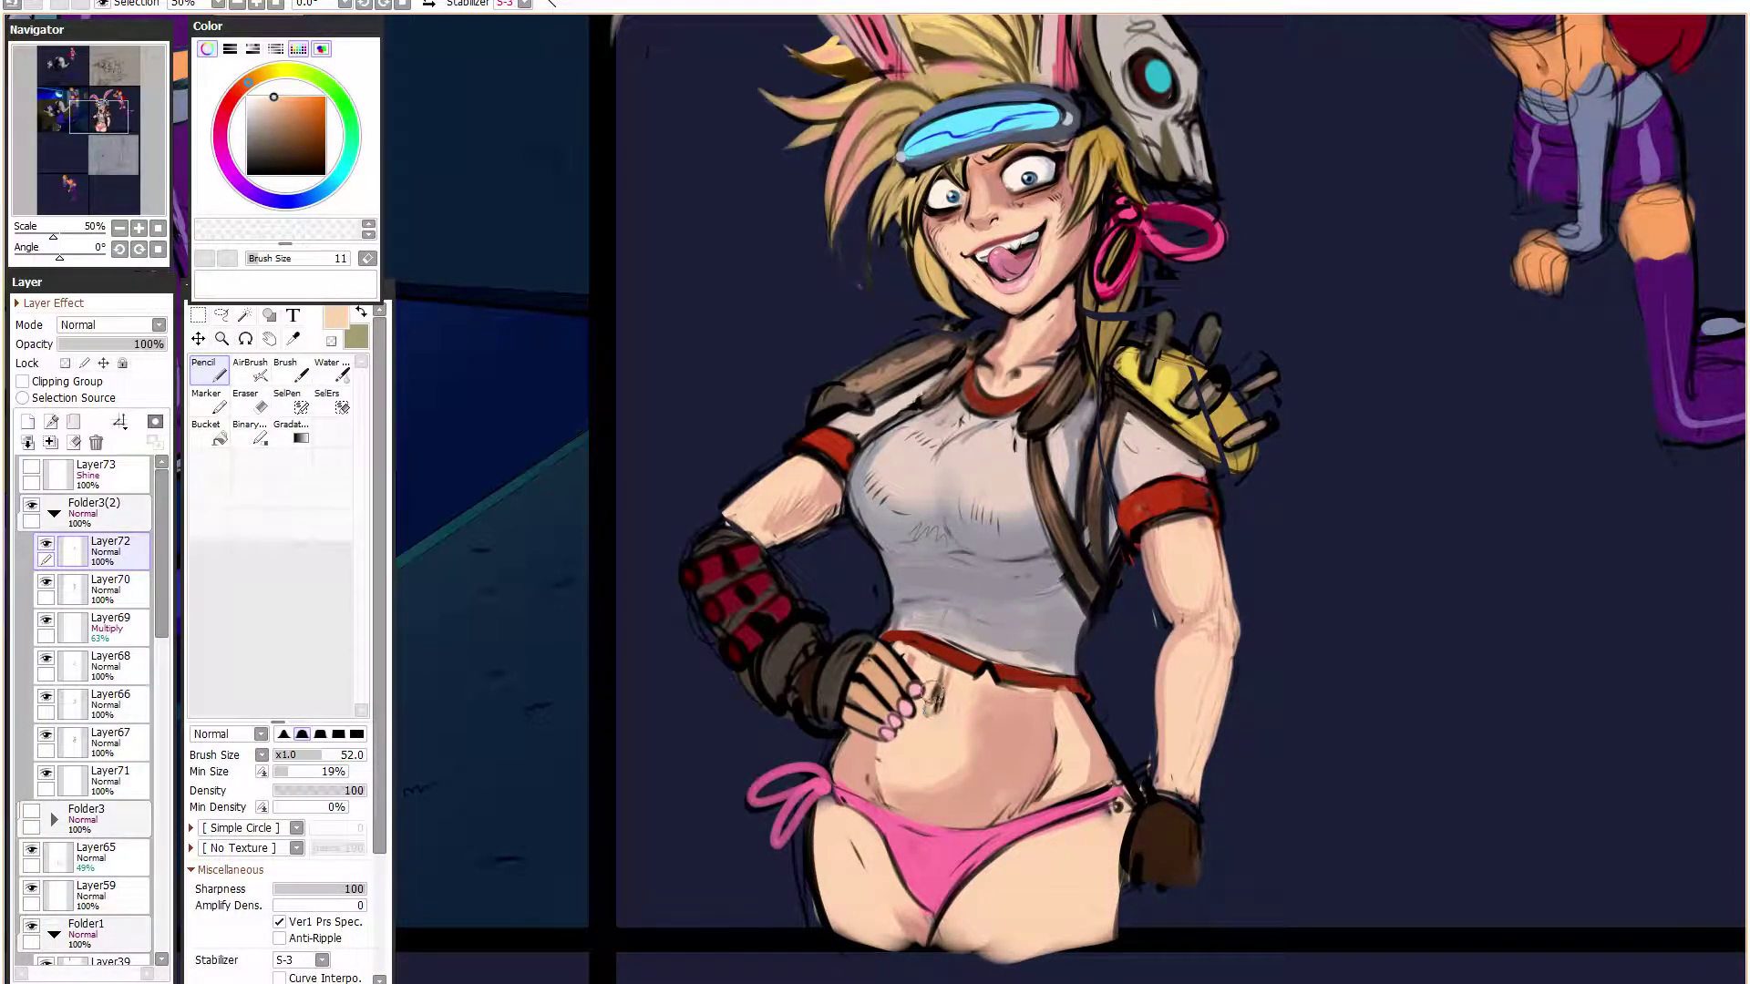
pyautogui.keyDown('alt'); pyautogui.click(952, 698); pyautogui.keyUp('alt')
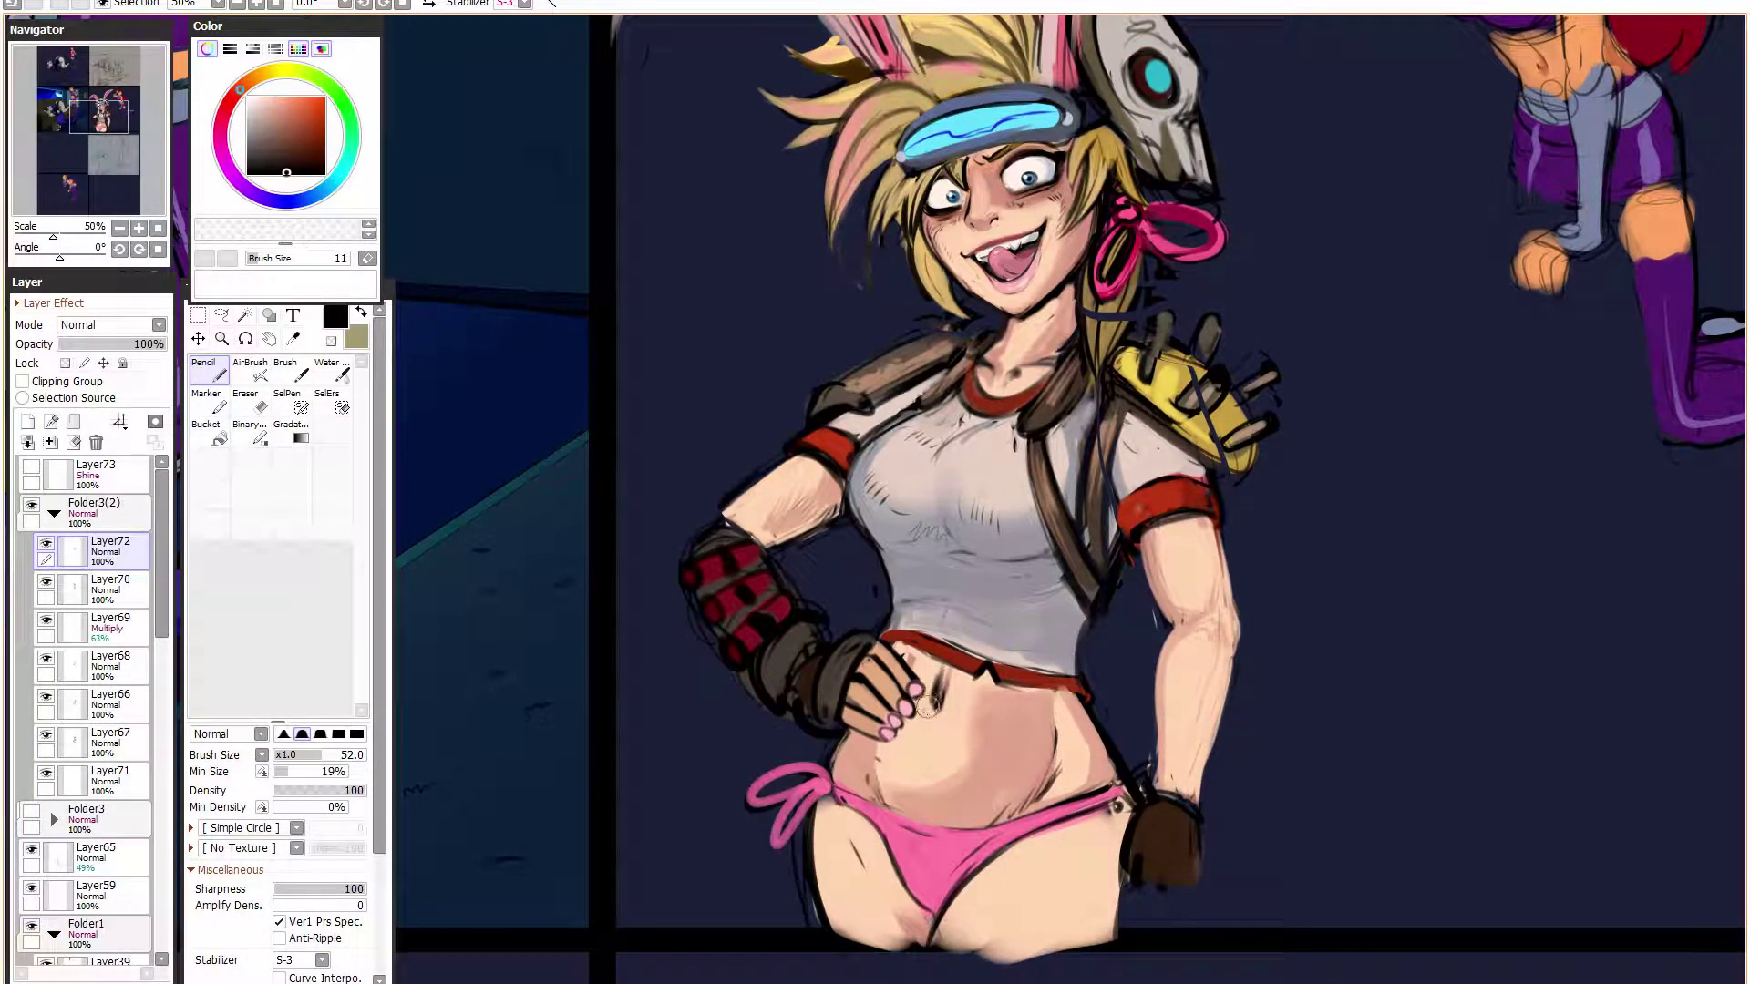
pyautogui.keyDown('alt'); pyautogui.click(925, 663); pyautogui.keyUp('alt')
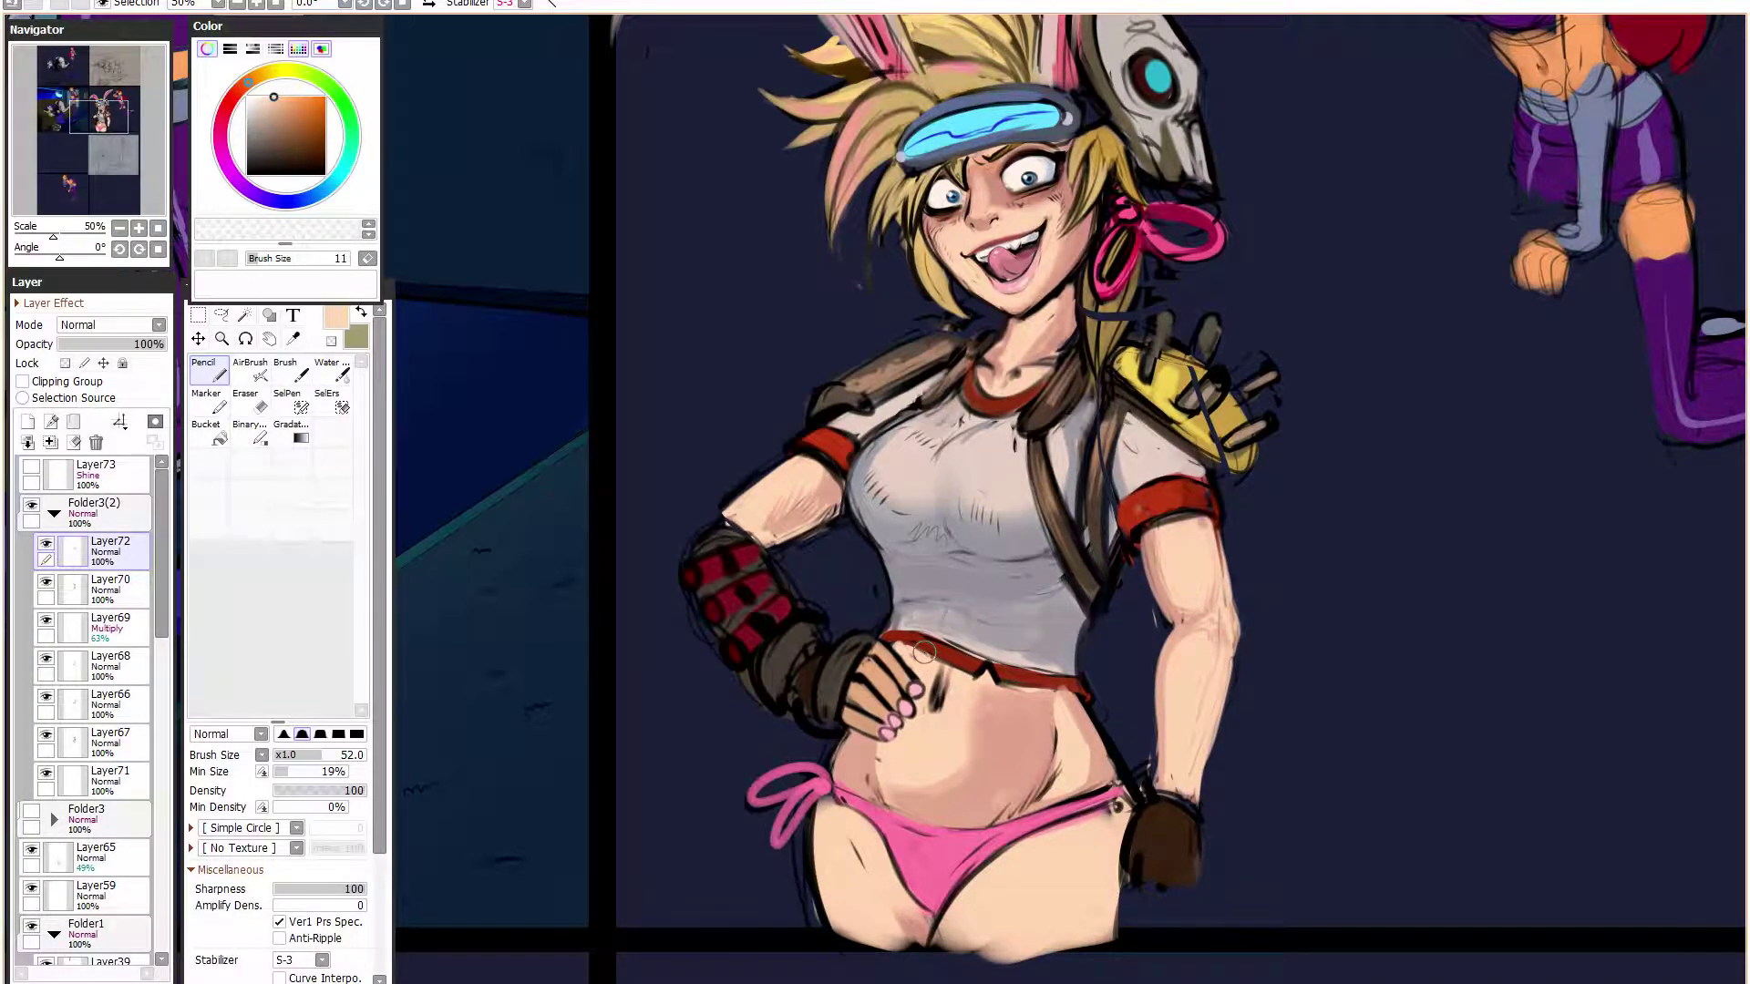
# - Set the Pencil to size 70 with a 69% minimum size and a harder edge, and lighten the lower shirt with a sampled tone
pyautogui.scroll(-2, 924, 652)
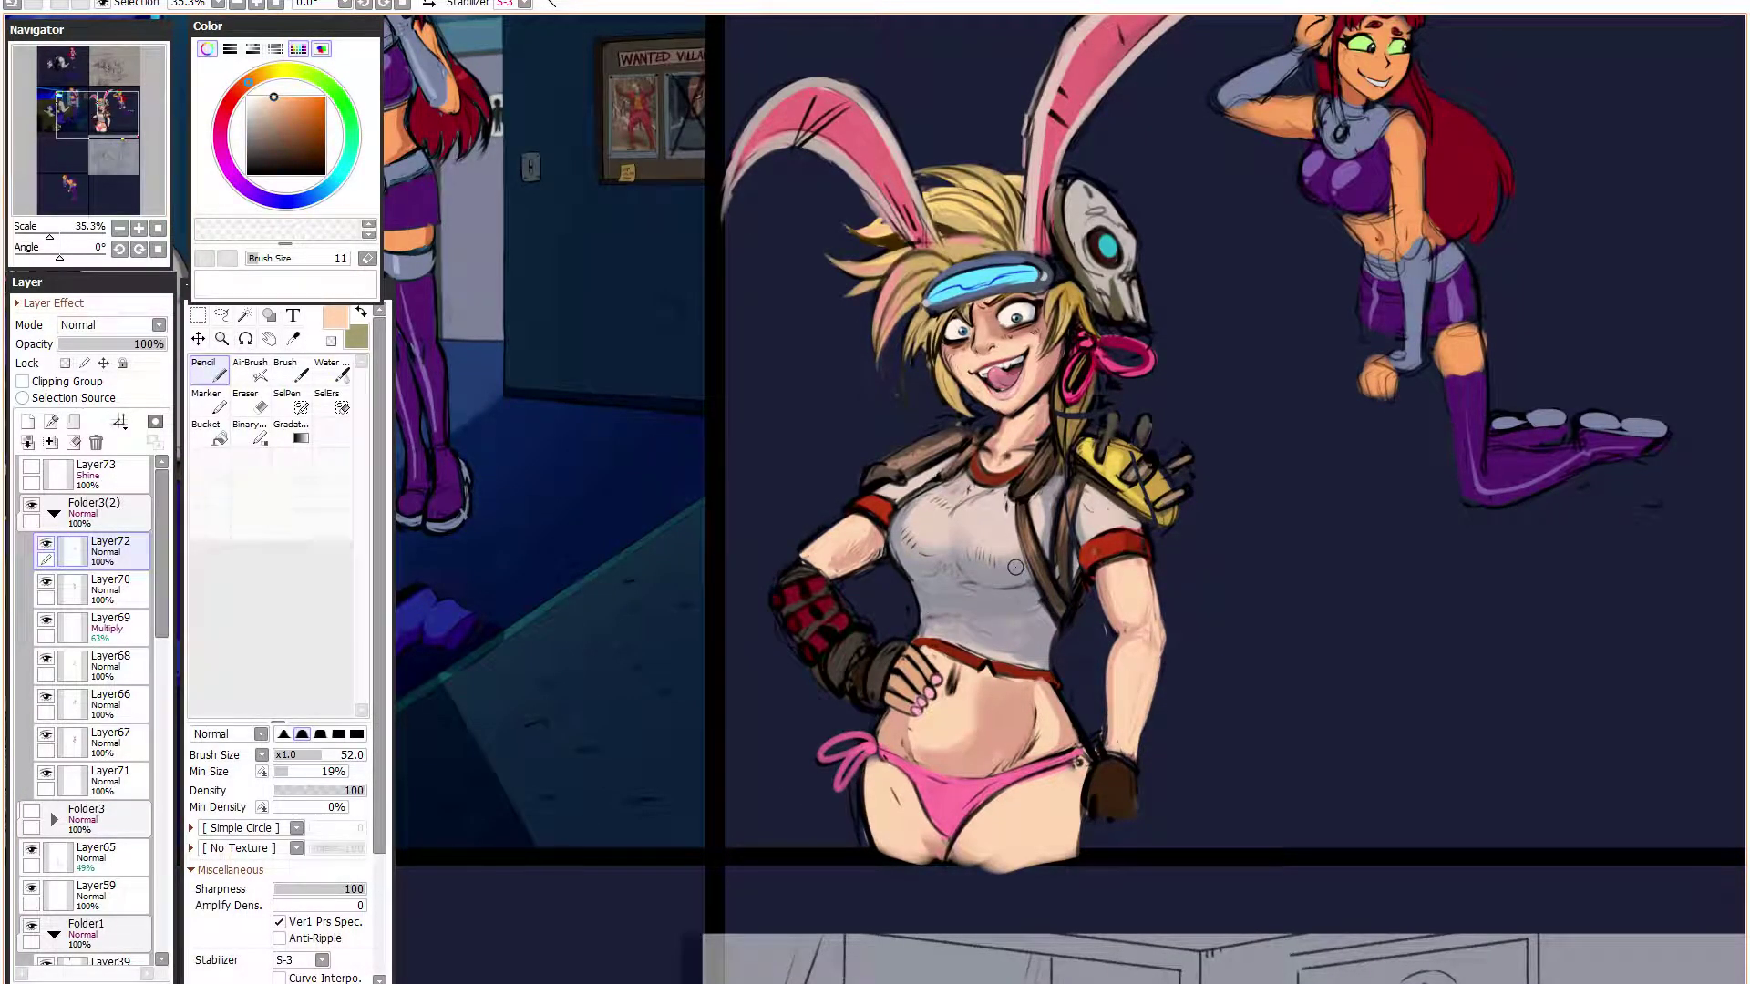
pyautogui.click(325, 772)
pyautogui.click(336, 755)
pyautogui.keyDown('alt'); pyautogui.click(930, 585); pyautogui.keyUp('alt')
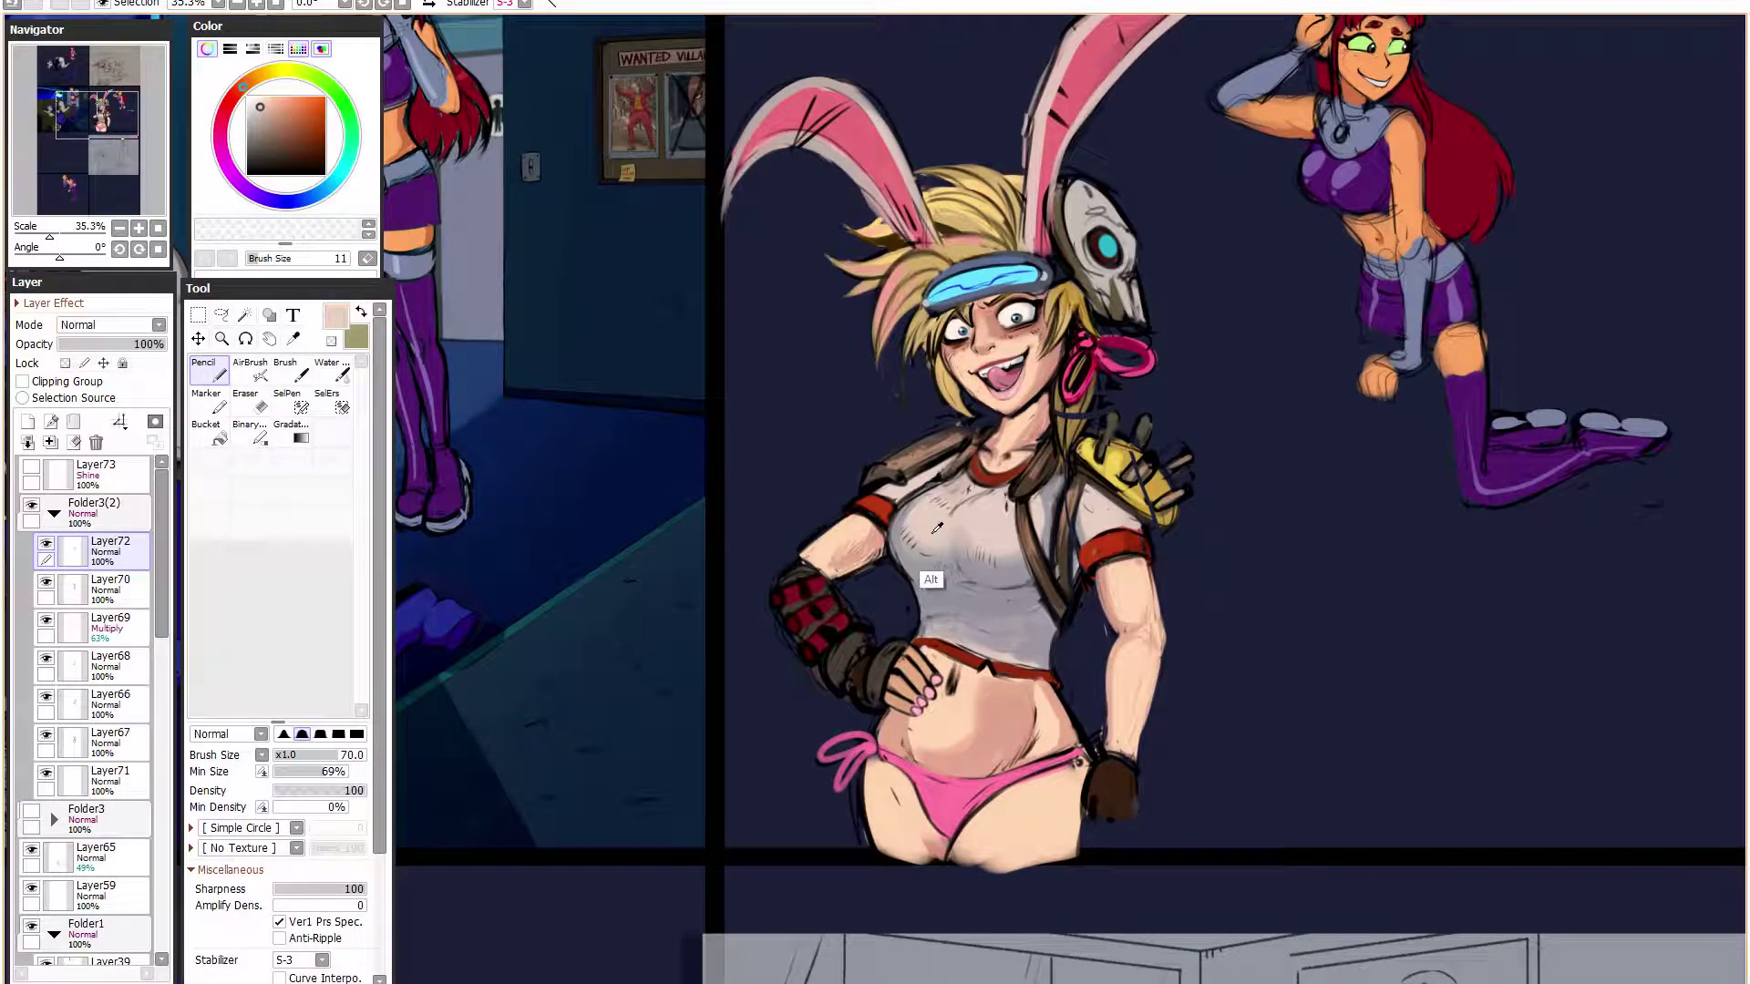
pyautogui.click(338, 734)
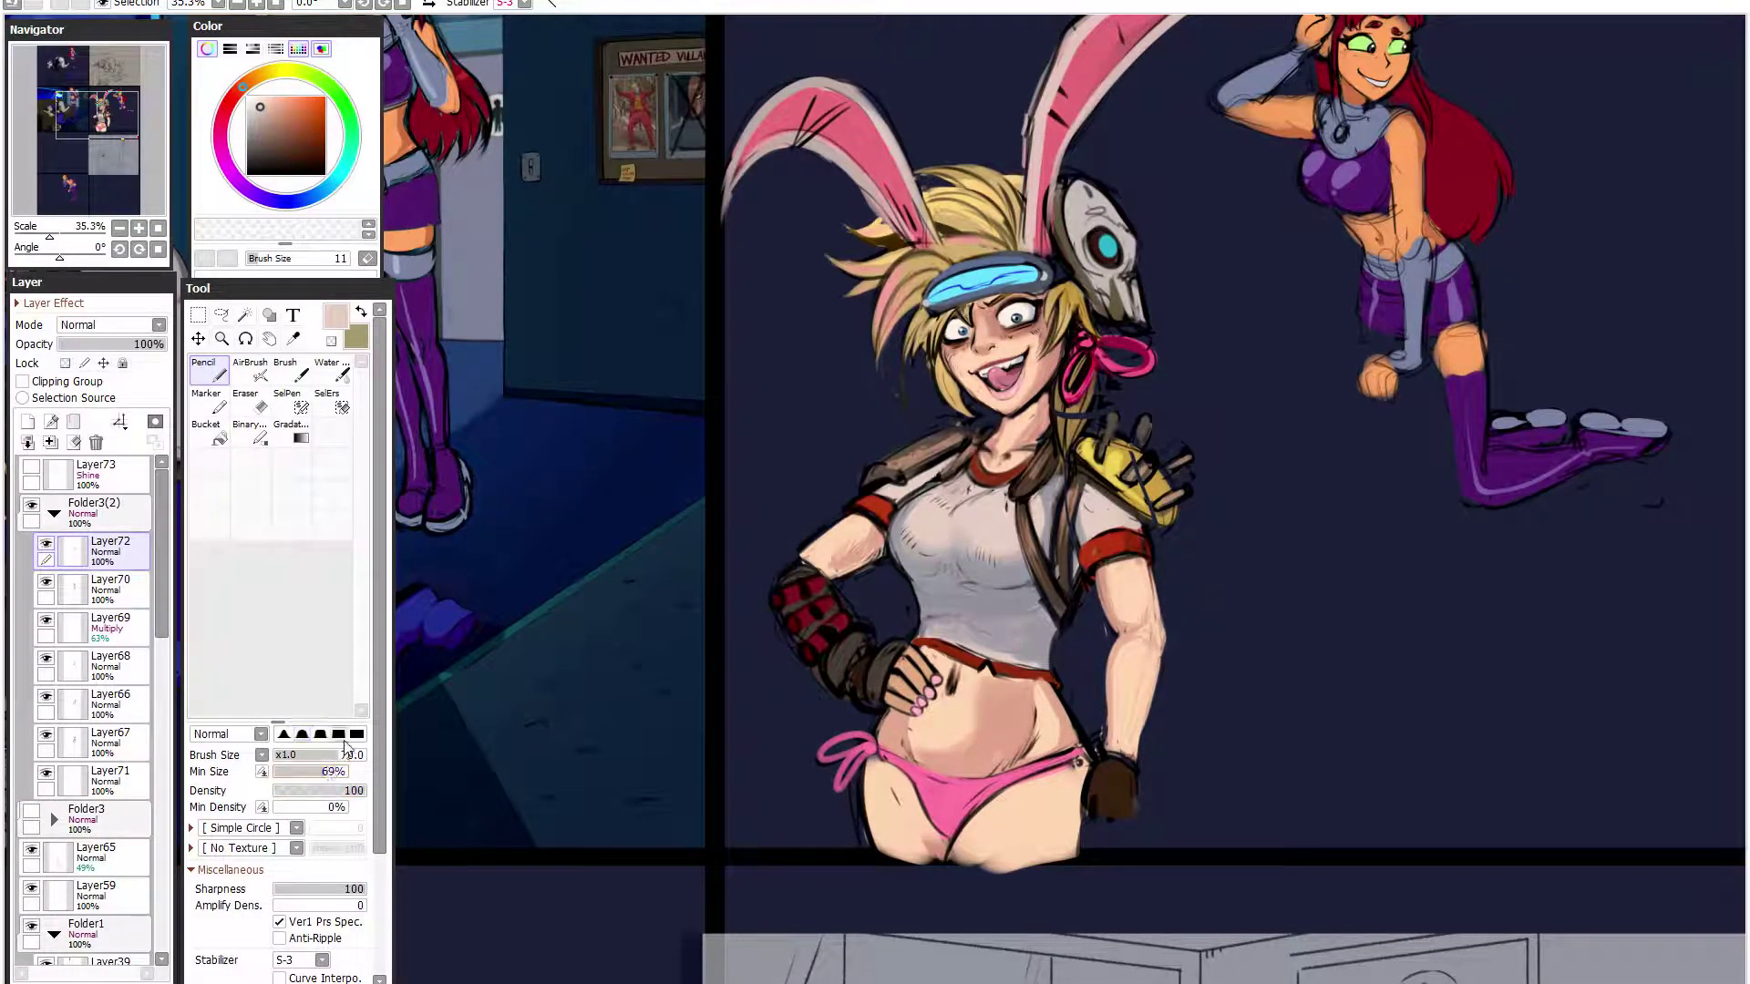
pyautogui.moveTo(936, 596)
pyautogui.mouseDown()
pyautogui.moveTo(939, 632)
pyautogui.moveTo(953, 607)
pyautogui.moveTo(1009, 637)
pyautogui.moveTo(937, 602)
pyautogui.moveTo(995, 607)
pyautogui.mouseUp()
pyautogui.moveTo(949, 628); pyautogui.dragTo(1028, 647)
# - Set the Pencil to size 47 with a 45% minimum size and paint light and grey folds across the shirt's waist
pyautogui.click(307, 770)
pyautogui.click(317, 754)
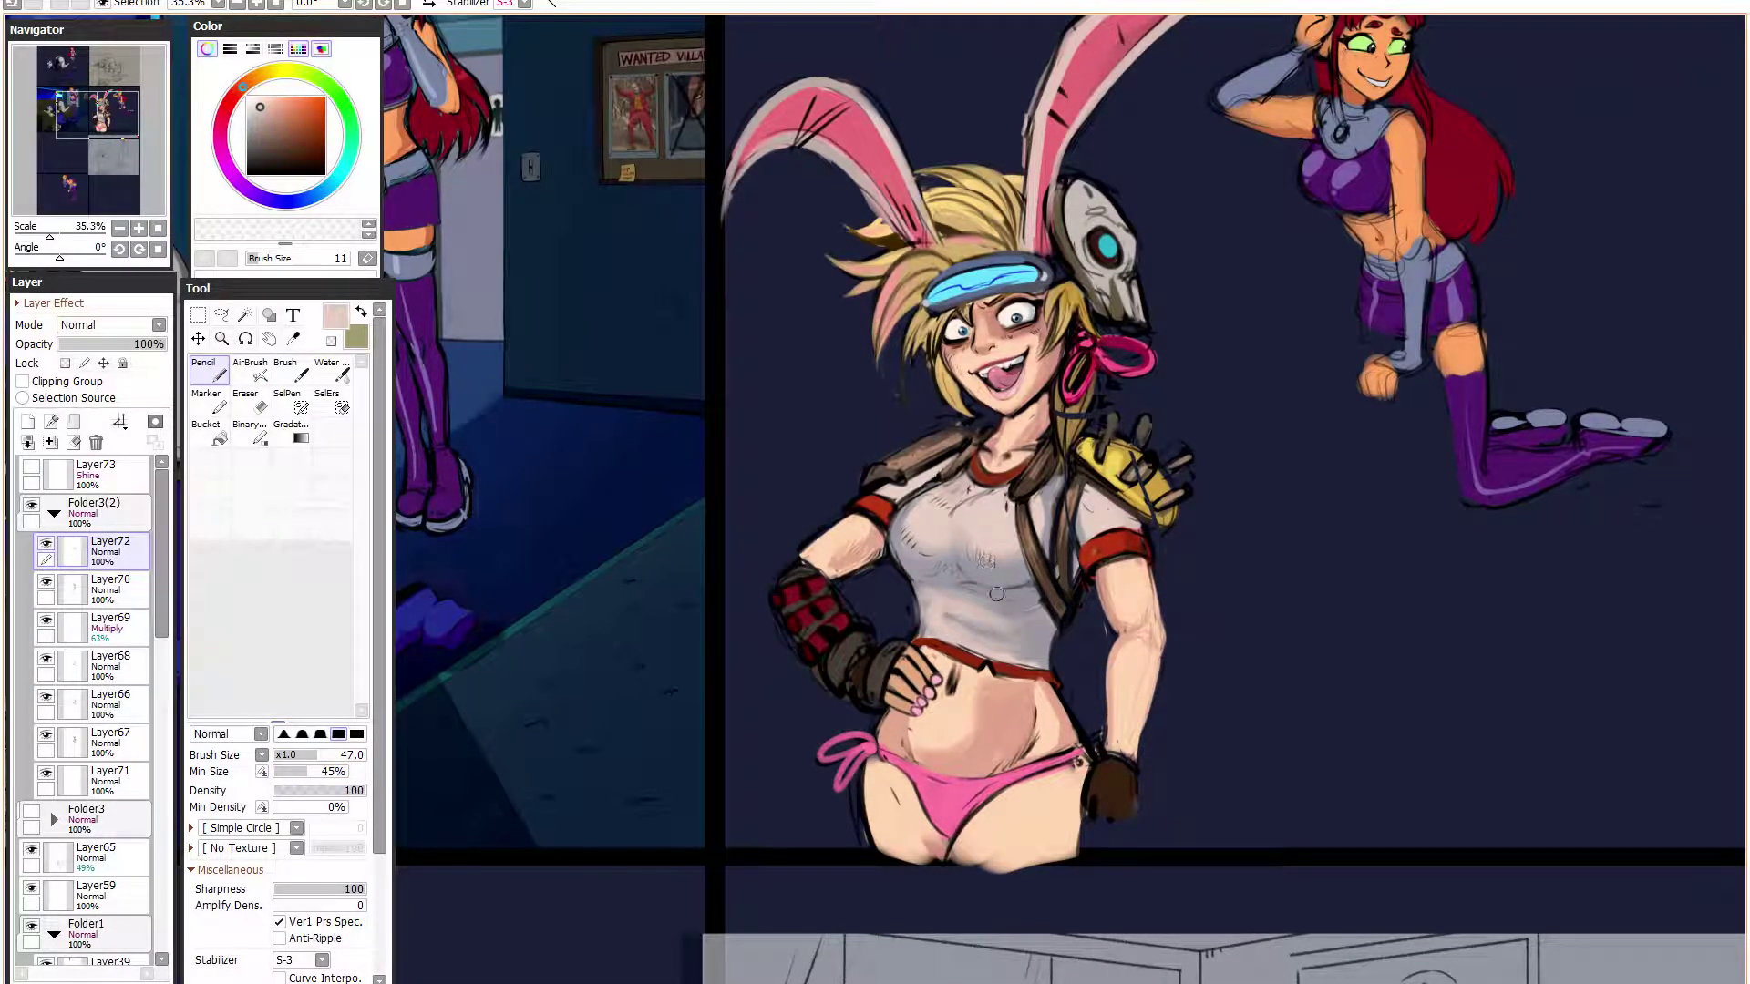
pyautogui.moveTo(972, 593)
pyautogui.mouseDown()
pyautogui.moveTo(1021, 620)
pyautogui.moveTo(936, 625)
pyautogui.mouseUp()
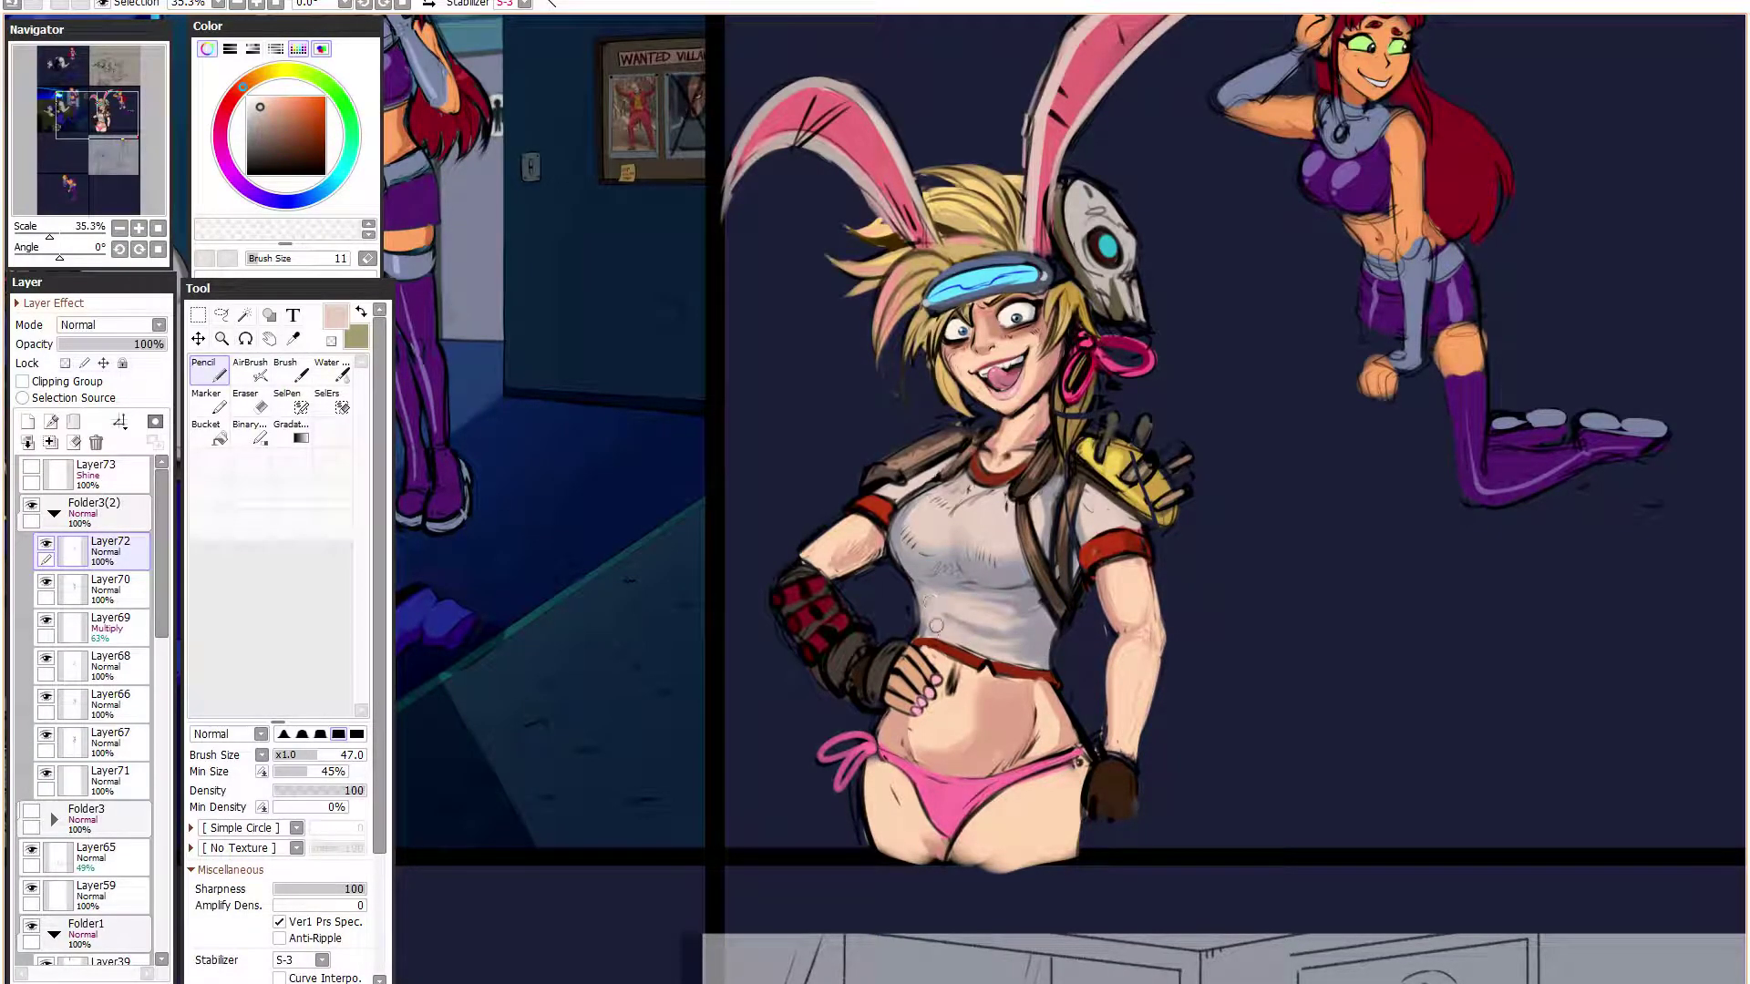
pyautogui.keyDown('alt'); pyautogui.click(966, 630); pyautogui.keyUp('alt')
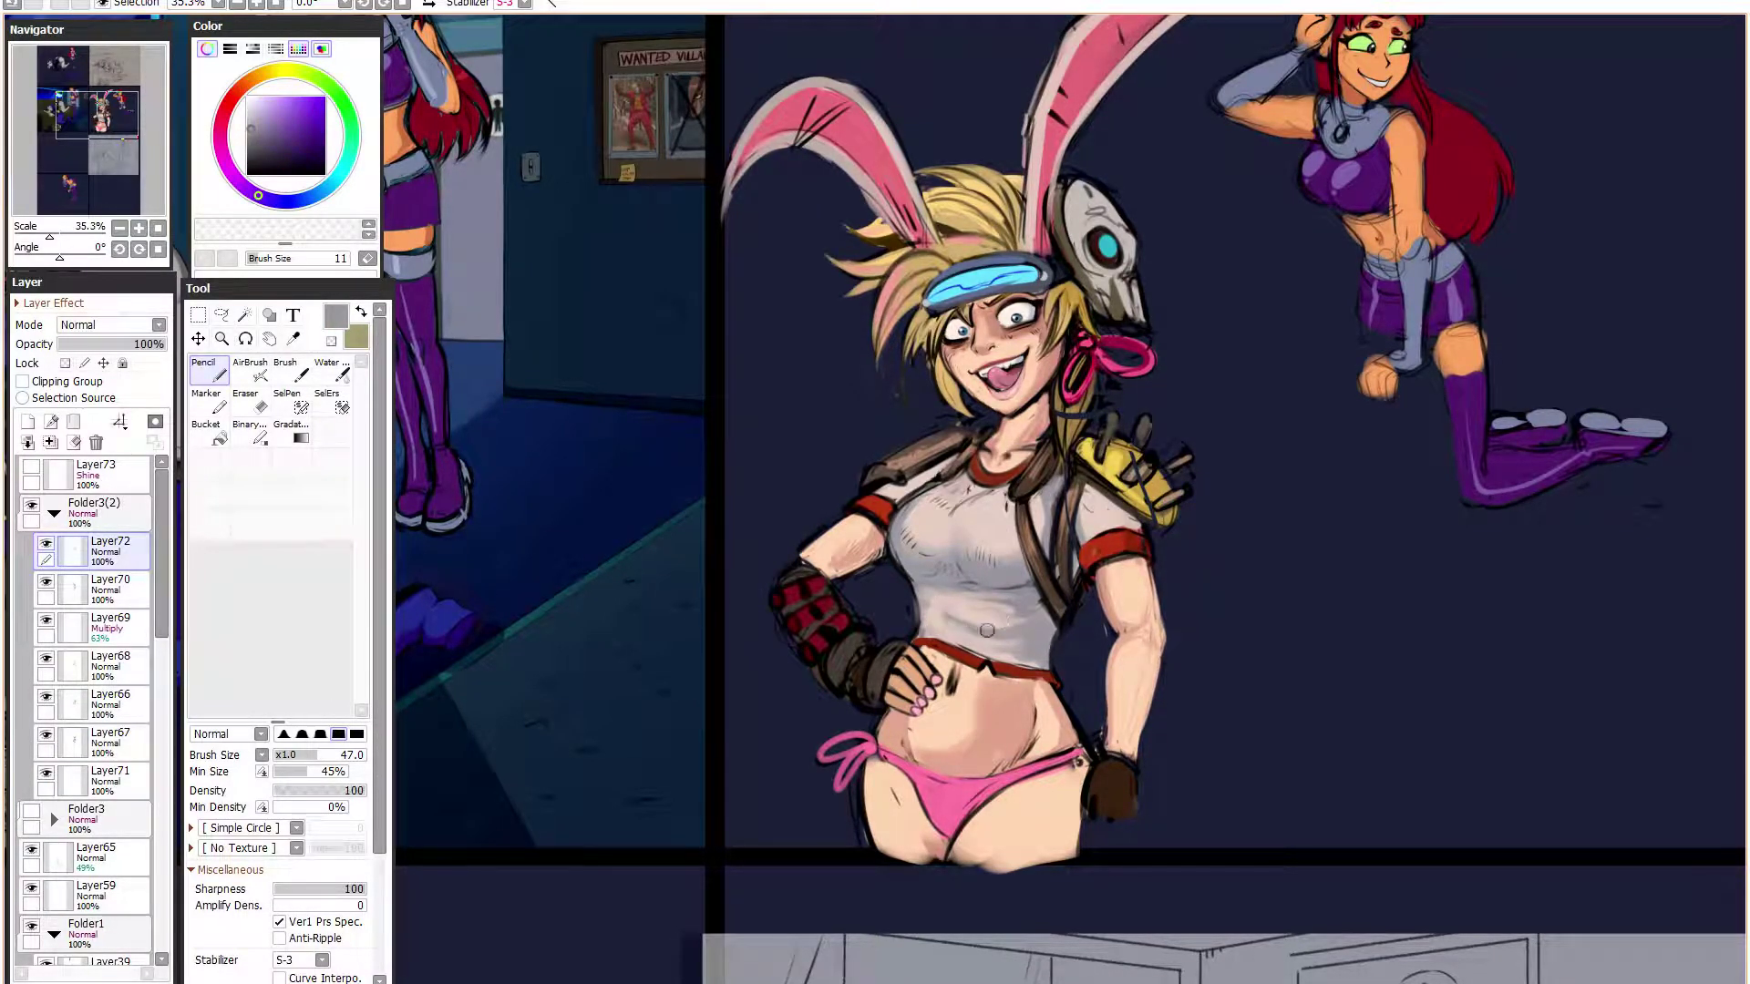
# - Retouch the belly below the shirt hem with sampled skin tones and cover the navel beside the hand
pyautogui.moveTo(1249, 465); pyautogui.dragTo(1313, 448)
pyautogui.keyDown('alt'); pyautogui.click(1044, 641); pyautogui.keyUp('alt')
pyautogui.keyDown('alt'); pyautogui.click(1088, 728); pyautogui.keyUp('alt')
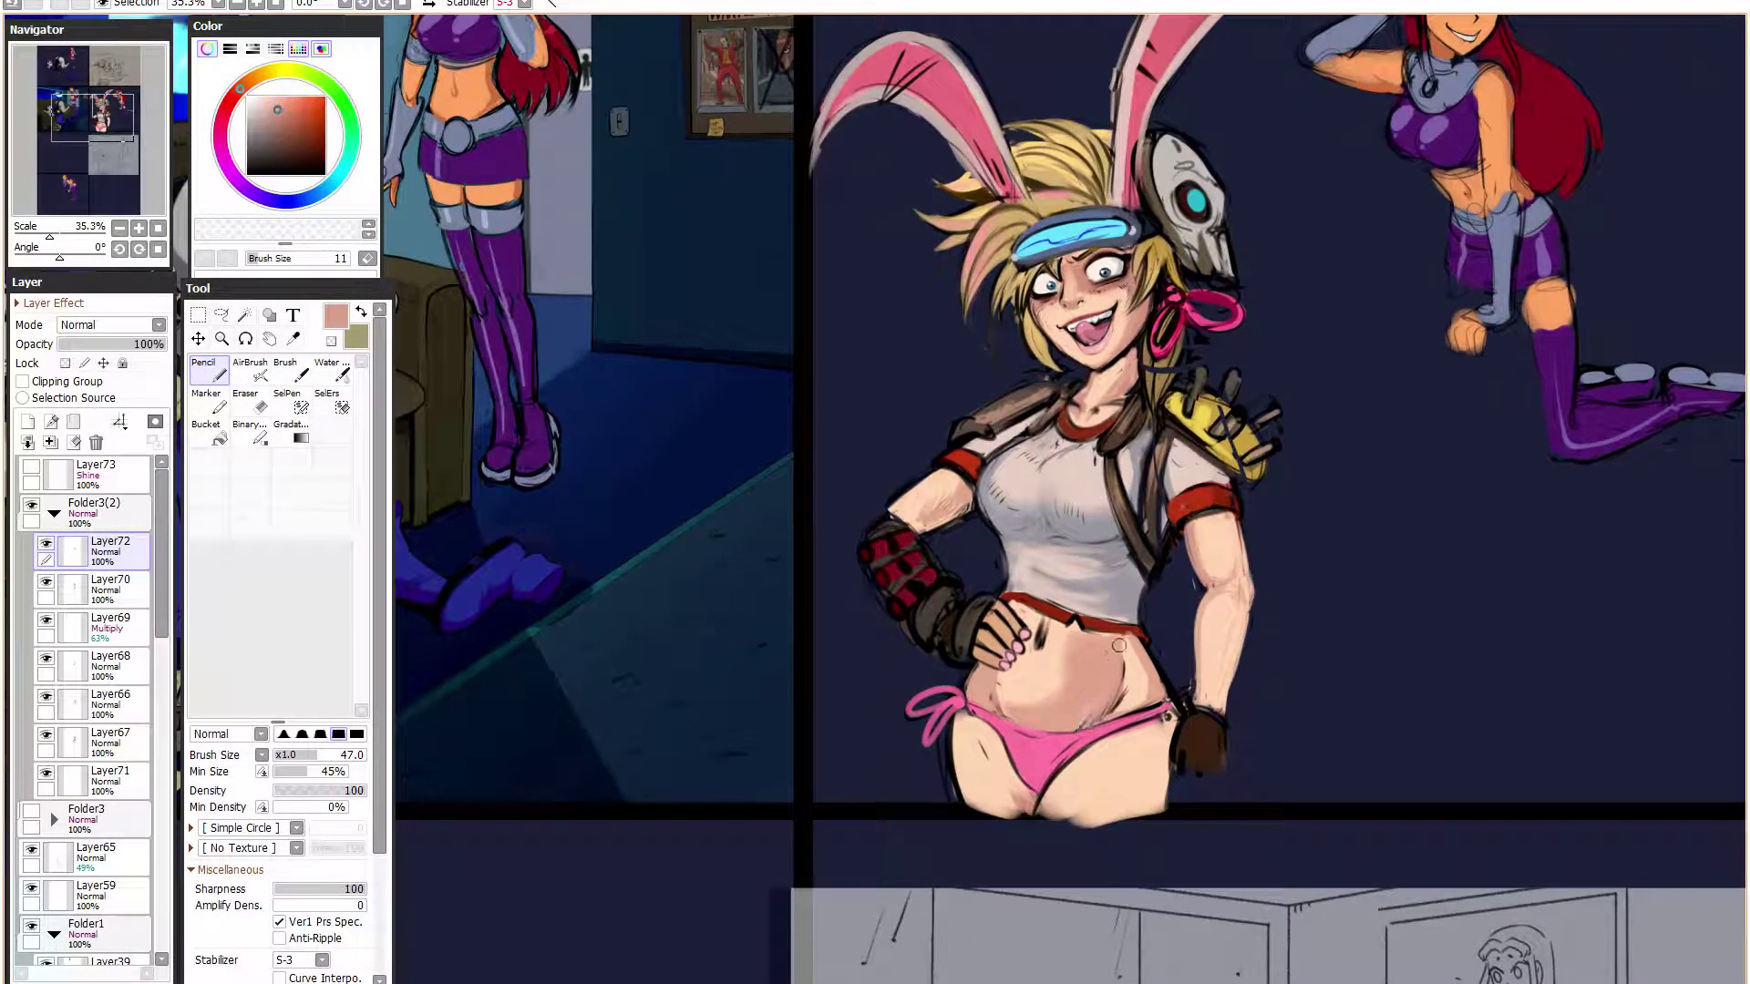
pyautogui.keyDown('alt'); pyautogui.click(1032, 620); pyautogui.keyUp('alt')
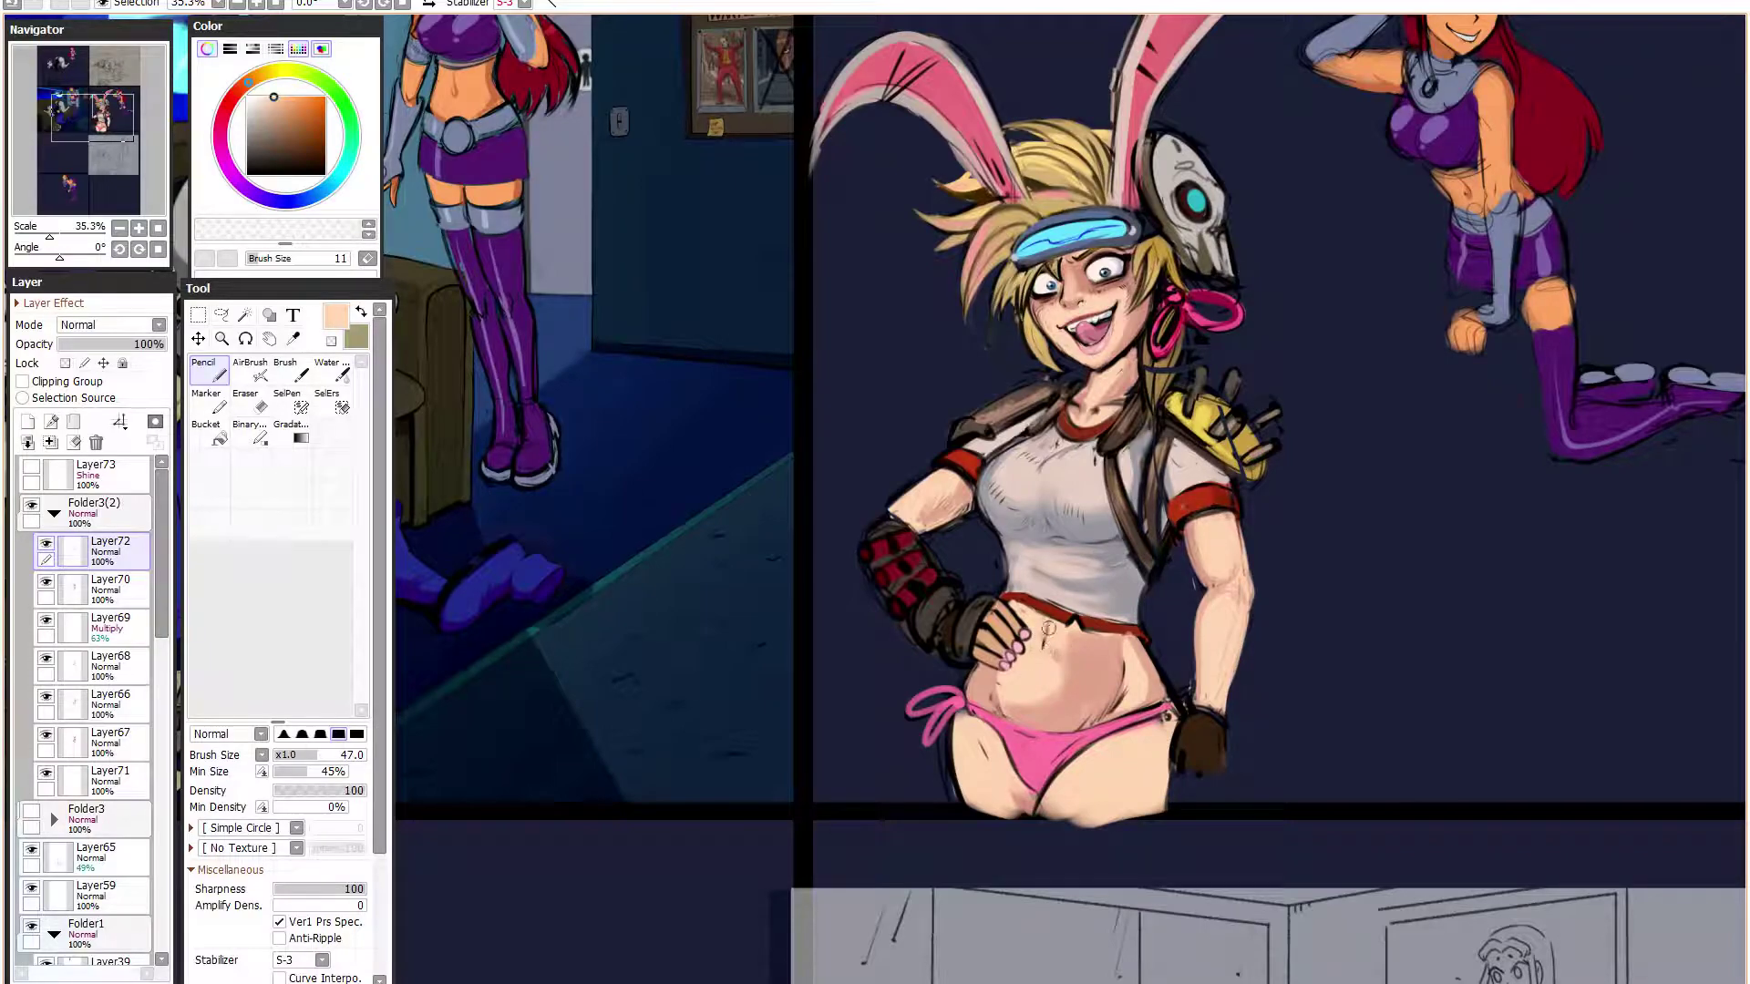
# - Try redrawing the navel beside the hand in a darker colour
pyautogui.keyDown('alt'); pyautogui.click(1114, 399); pyautogui.keyUp('alt')
pyautogui.moveTo(260, 160); pyautogui.dragTo(228, 242)
pyautogui.click(309, 754)
pyautogui.hotkey('ctrl', 'z')
pyautogui.moveTo(1046, 622); pyautogui.dragTo(1035, 648)
# - Set the Pencil to size 39 with a 58% minimum size, then retouch the belly and paint over the navel in skin tone
pyautogui.click(288, 772)
pyautogui.keyDown('alt'); pyautogui.click(983, 647); pyautogui.keyUp('alt')
pyautogui.click(317, 772)
pyautogui.click(319, 772)
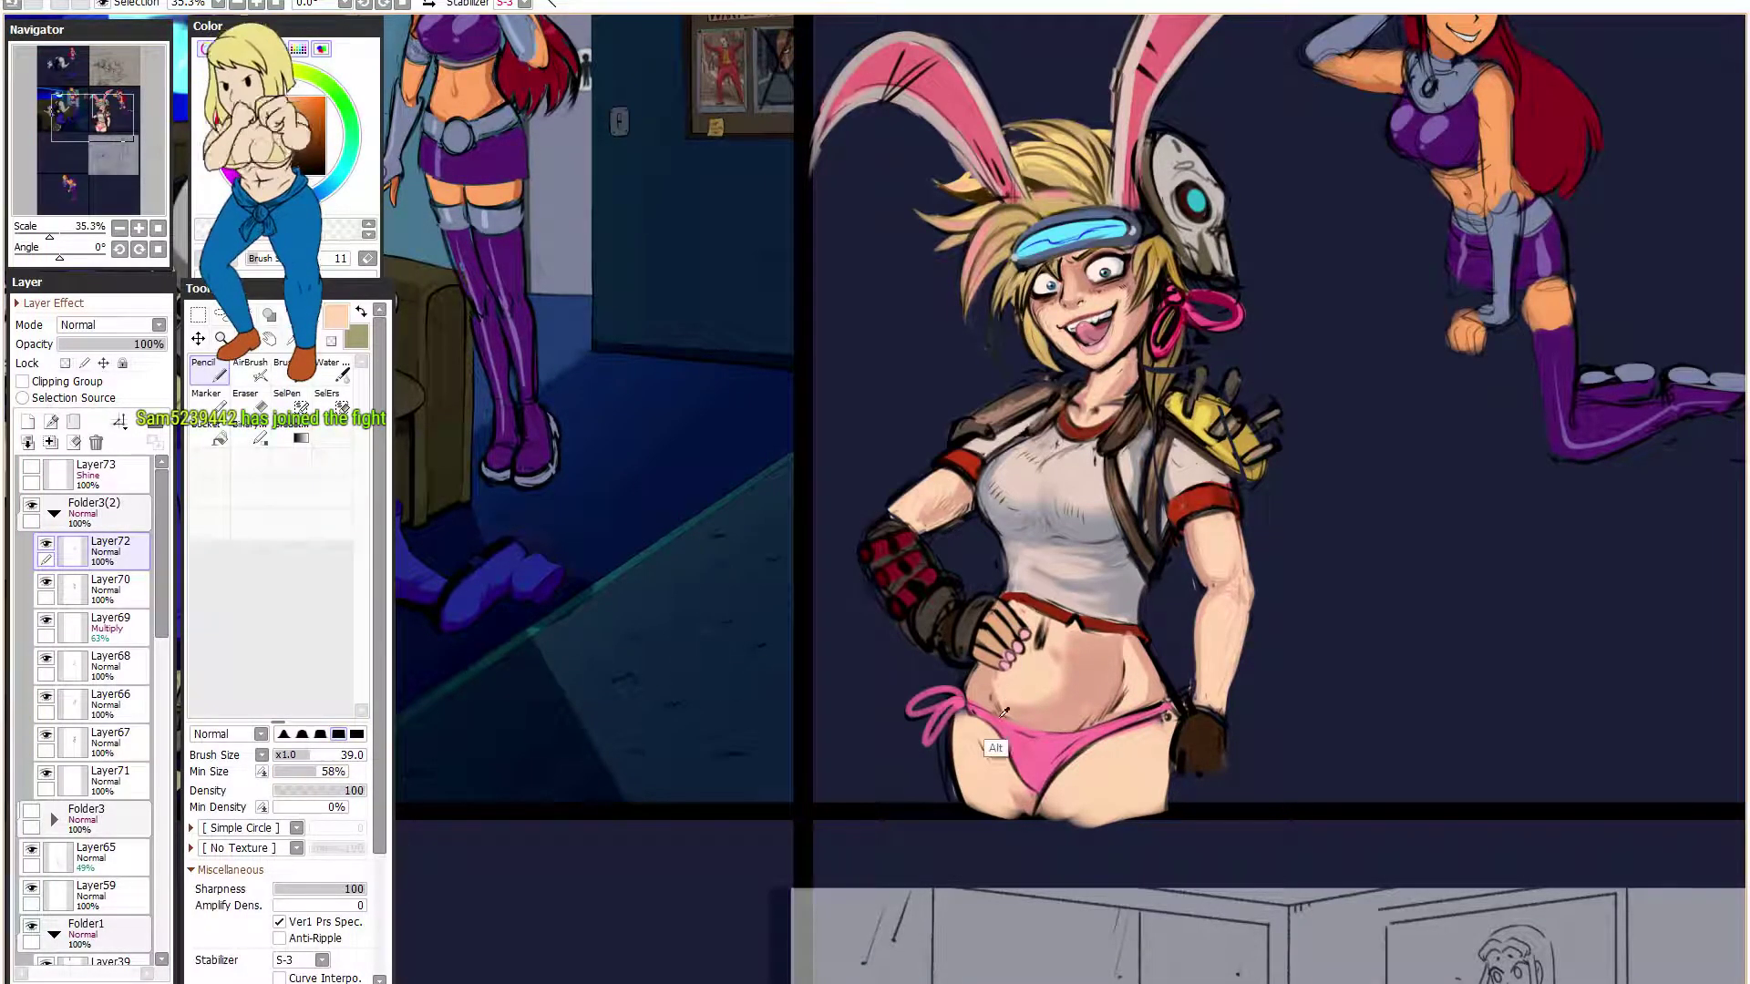
pyautogui.moveTo(981, 695); pyautogui.dragTo(983, 685)
pyautogui.keyDown('alt'); pyautogui.click(1037, 716); pyautogui.keyUp('alt')
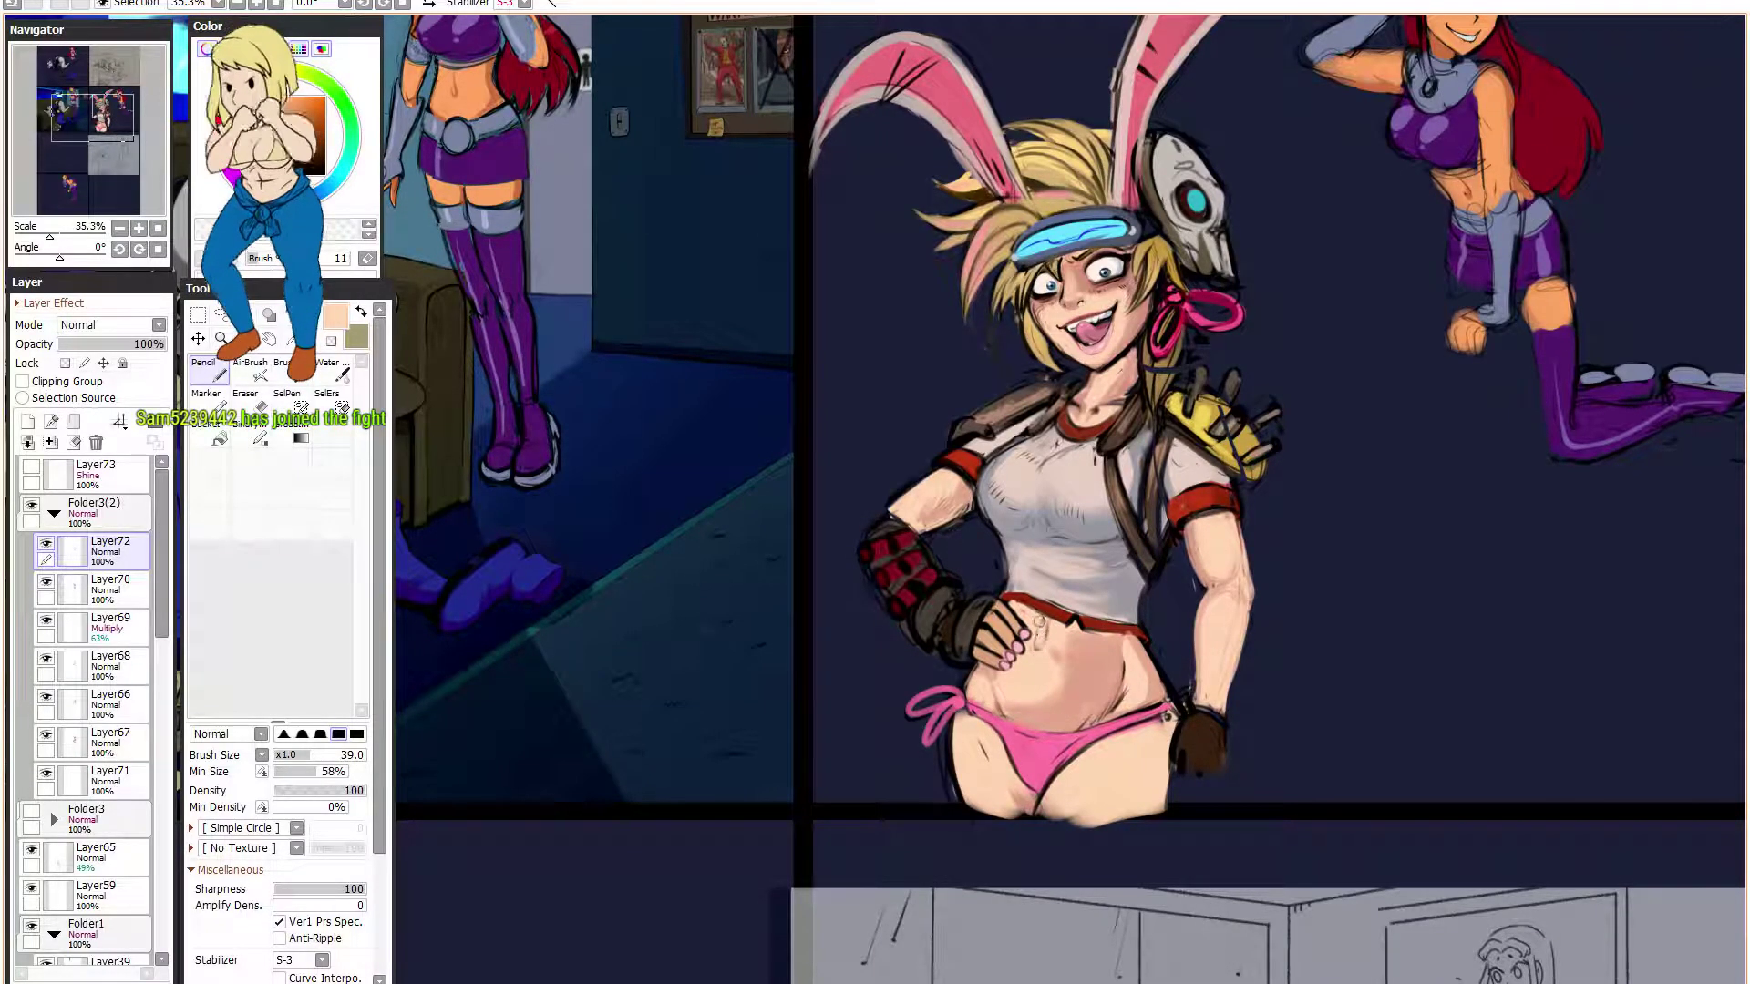
# - Set the Pencil to size 19 with a 4% minimum size and draw the navel in light lavender with black linework
pyautogui.click(275, 201)
pyautogui.moveTo(306, 771); pyautogui.dragTo(279, 788)
pyautogui.click(278, 772)
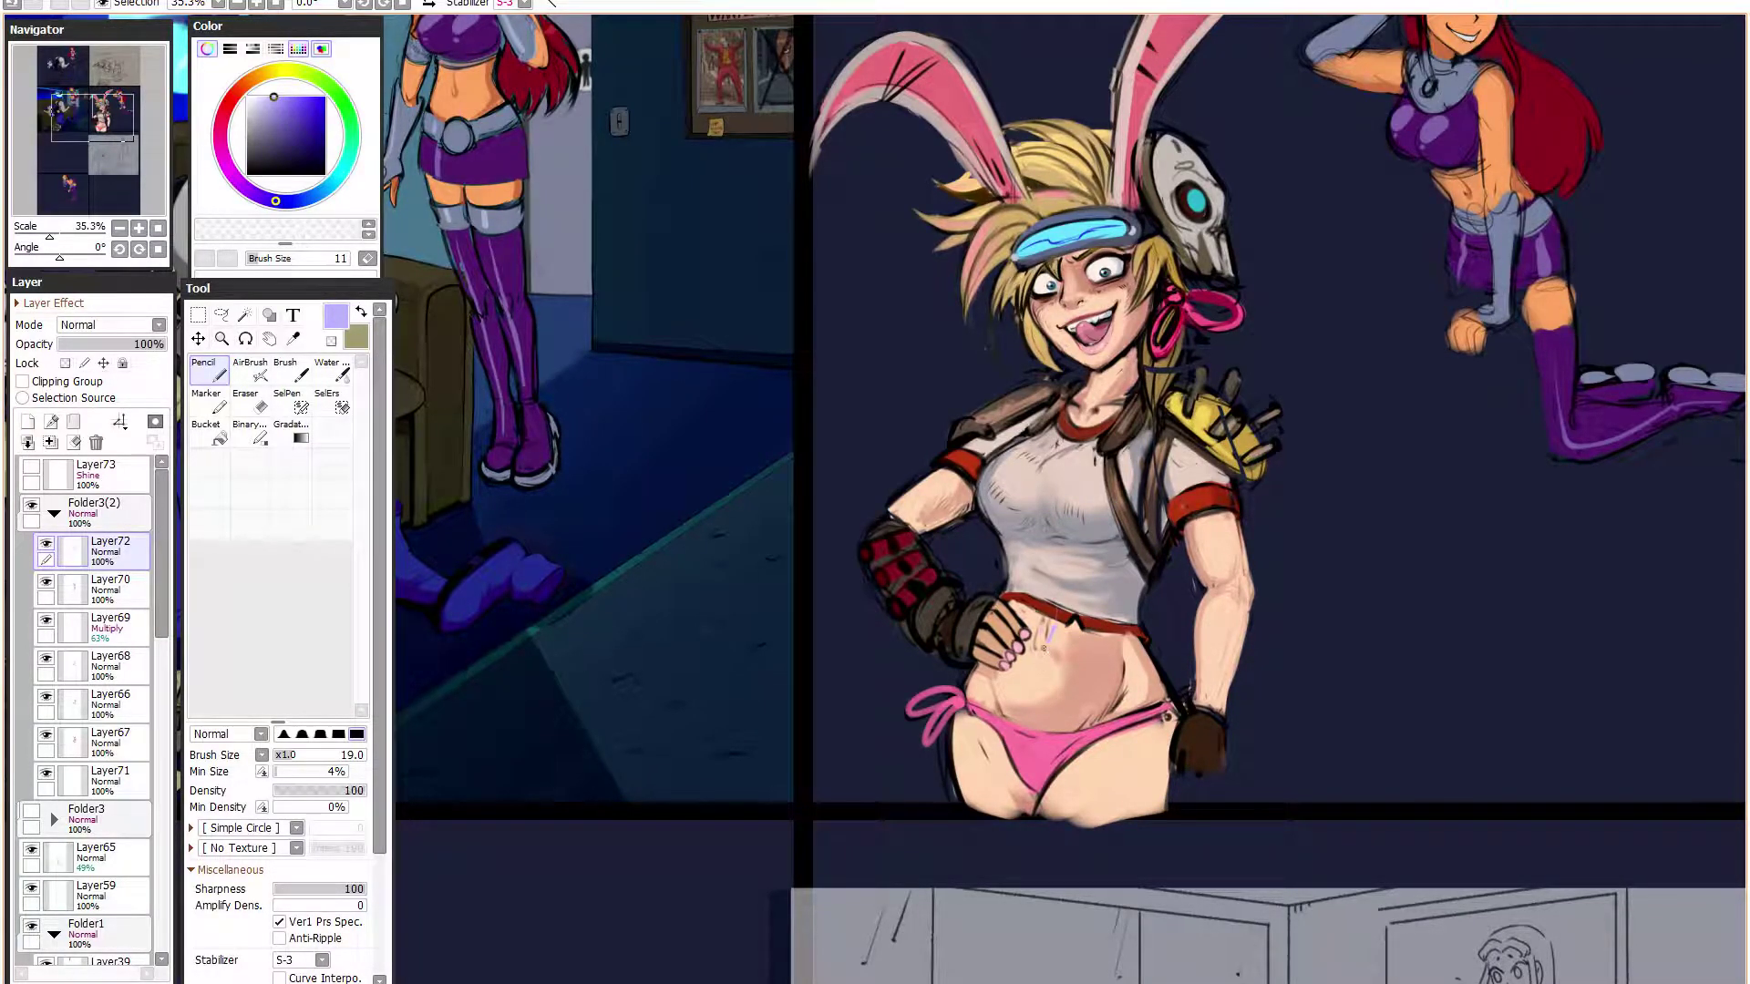
pyautogui.moveTo(271, 118); pyautogui.dragTo(247, 174)
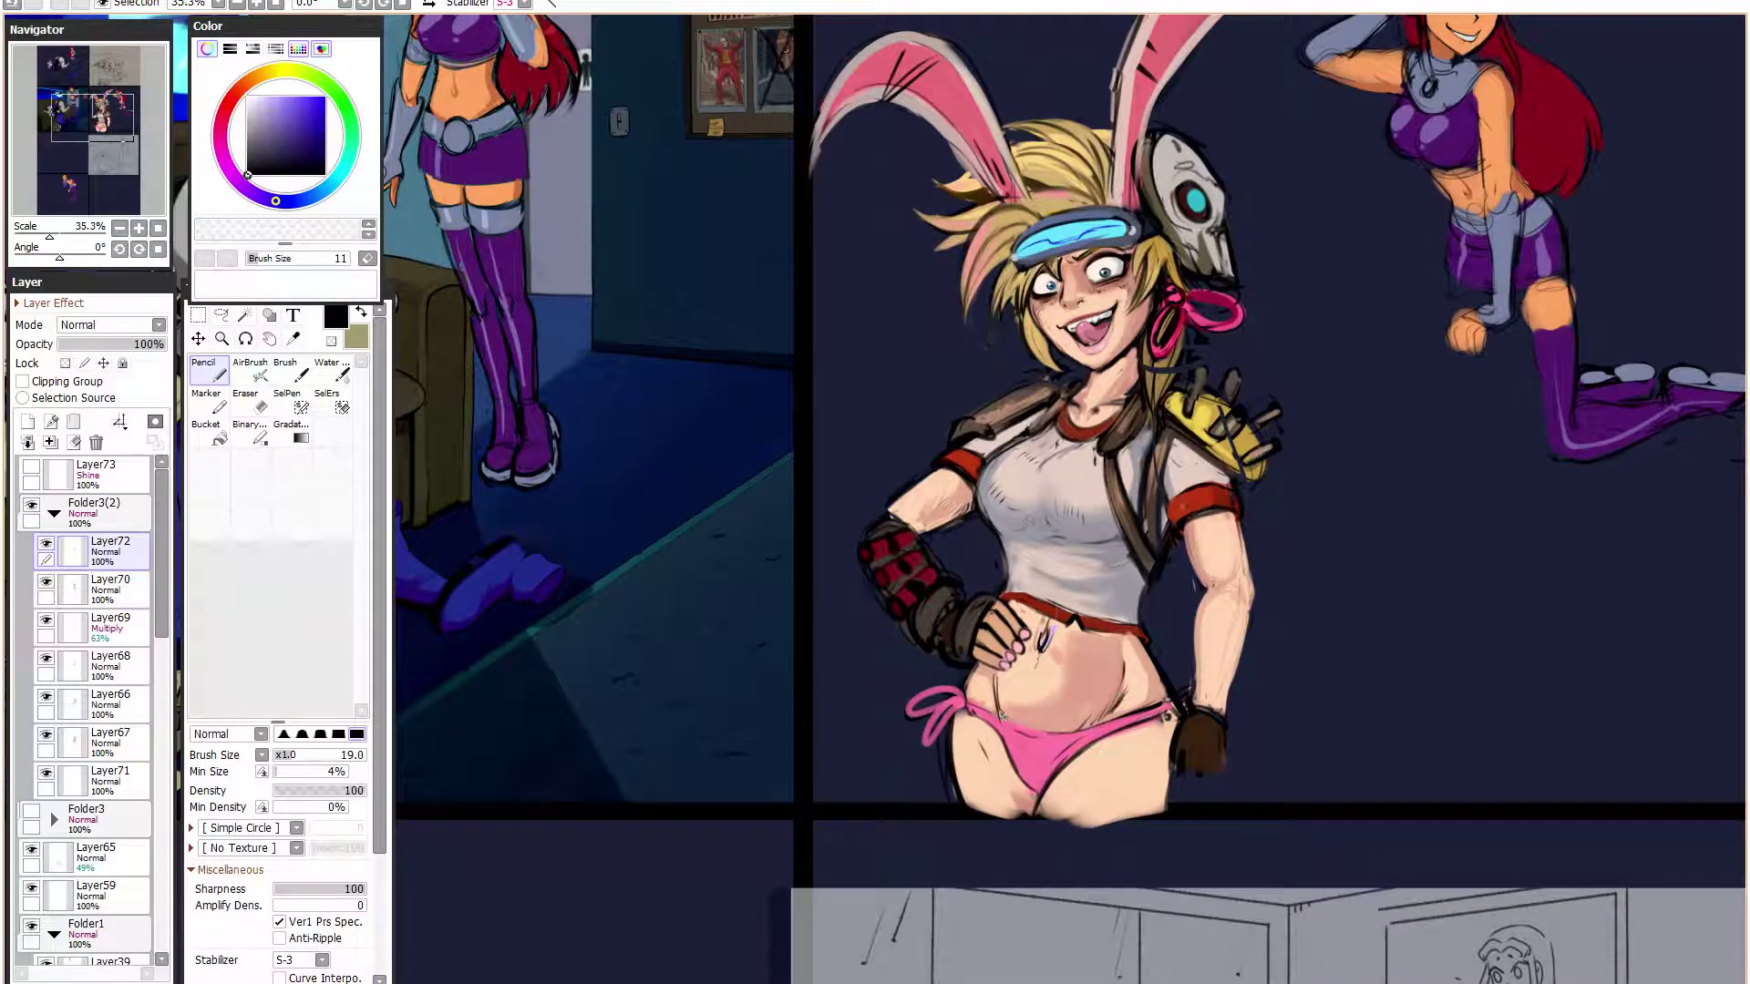
# - Smooth the shirt's chest with sampled light tones, setting the Pencil to size 69 with a 33% minimum size and the softest edge
pyautogui.moveTo(1252, 490); pyautogui.dragTo(1268, 531)
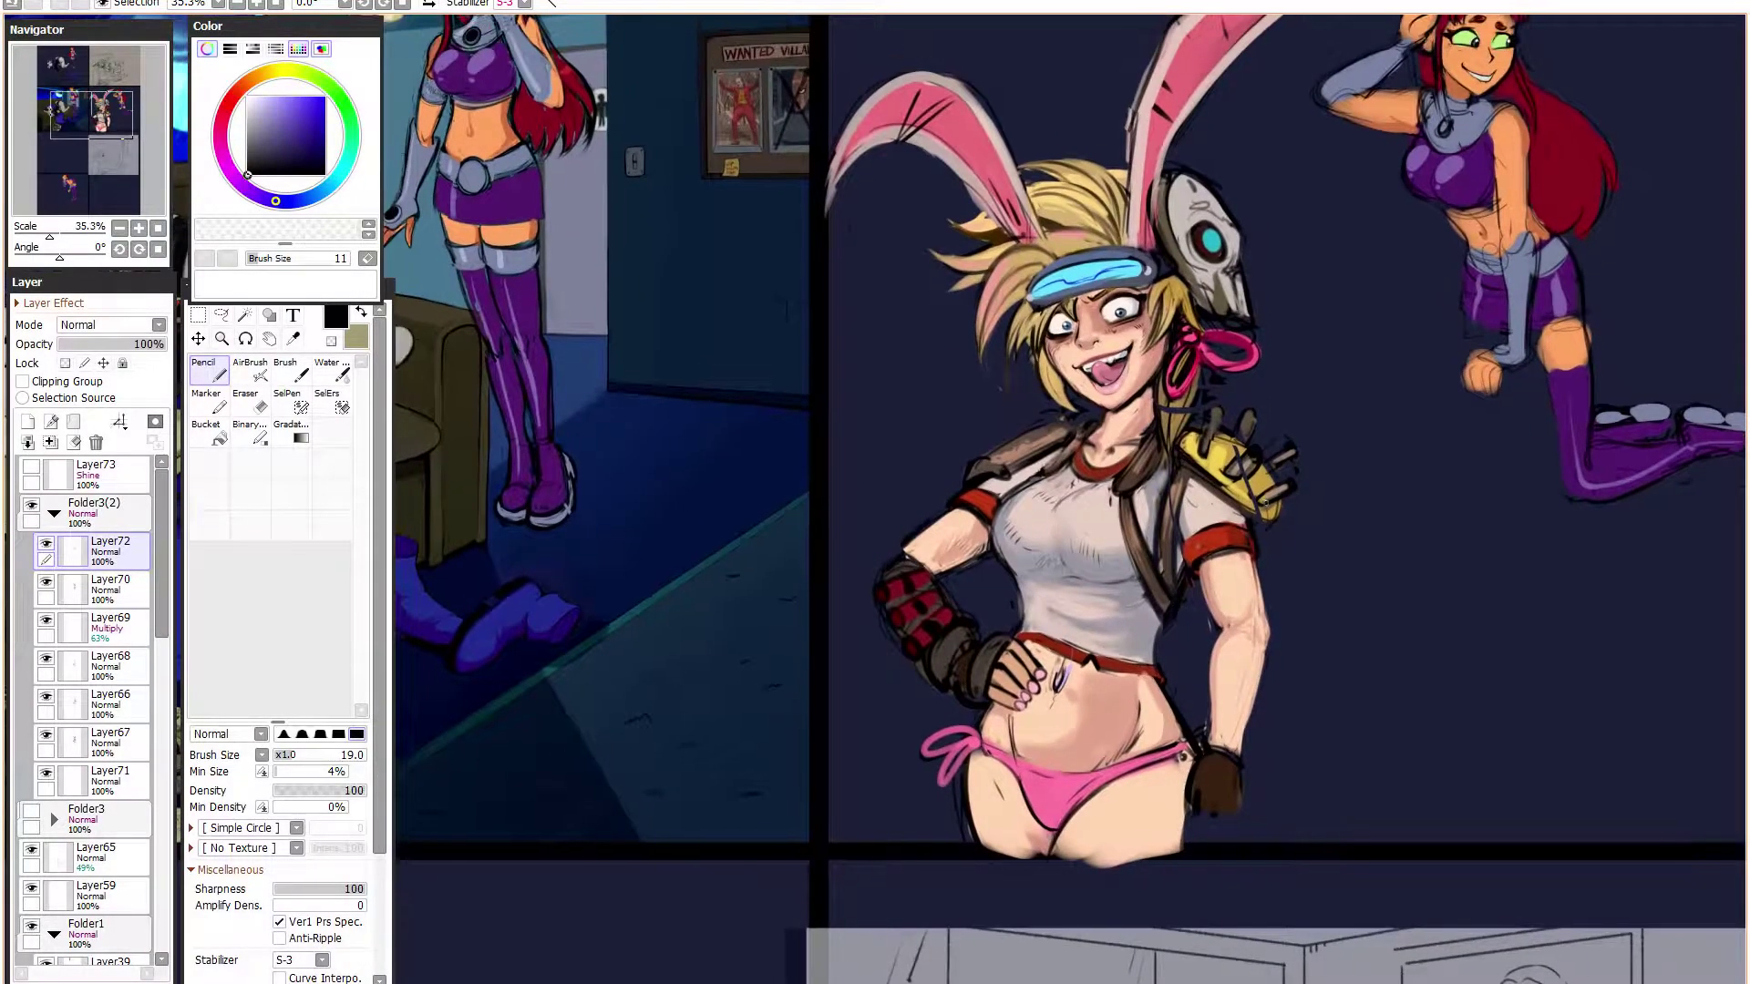
pyautogui.moveTo(312, 756); pyautogui.dragTo(323, 755)
pyautogui.rightClick(1092, 497)
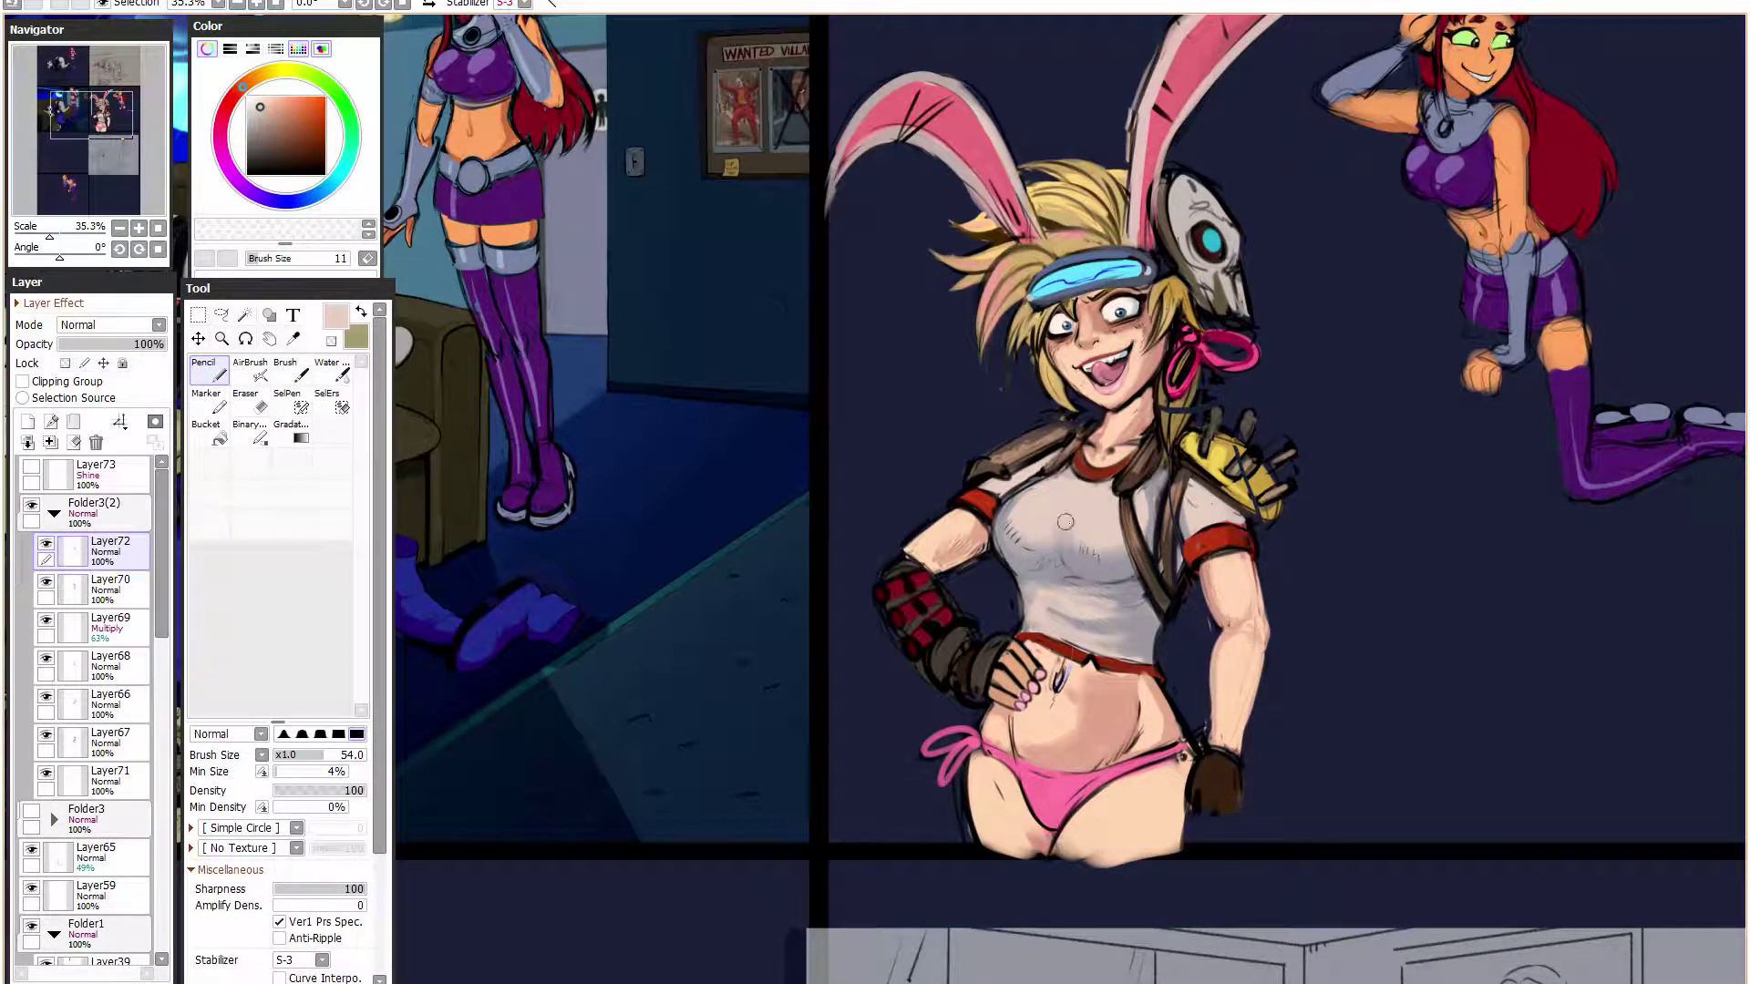
pyautogui.click(283, 733)
pyautogui.click(298, 772)
pyautogui.click(336, 754)
pyautogui.keyDown('alt'); pyautogui.click(1024, 529); pyautogui.keyUp('alt')
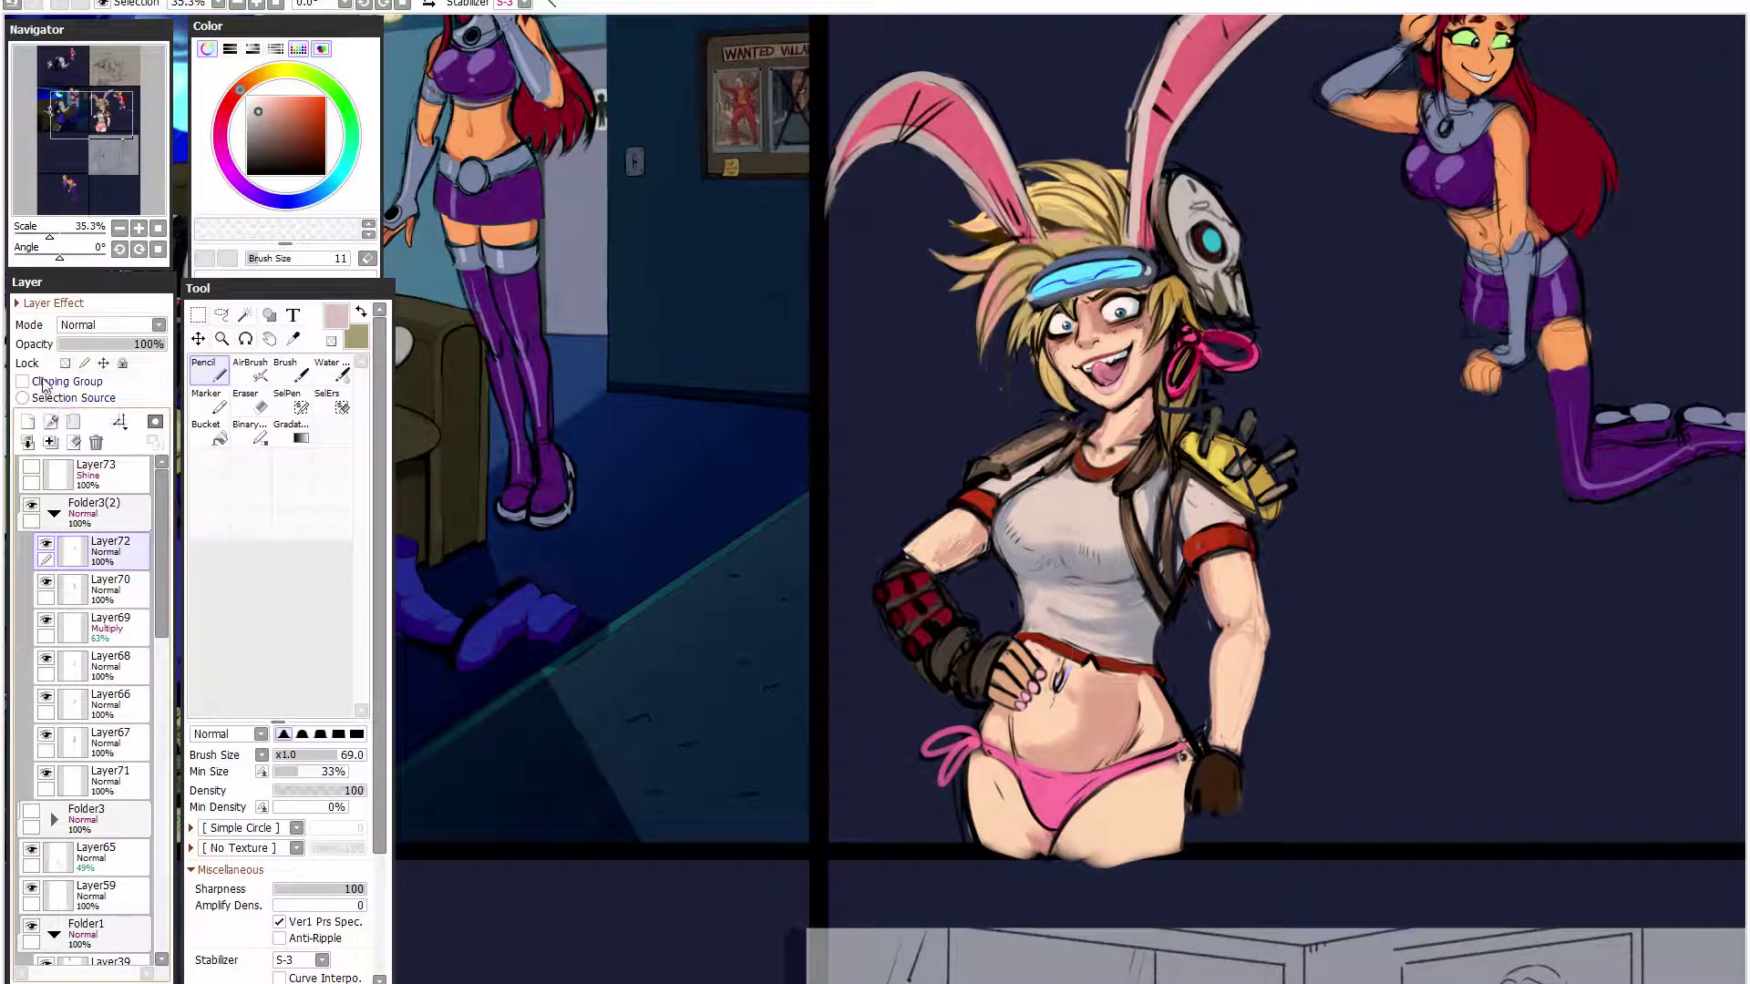
# - Add a new layer above the shirt retouching and set the Pencil to white, size 82, with a 71% minimum size and a hard edge
pyautogui.click(30, 421)
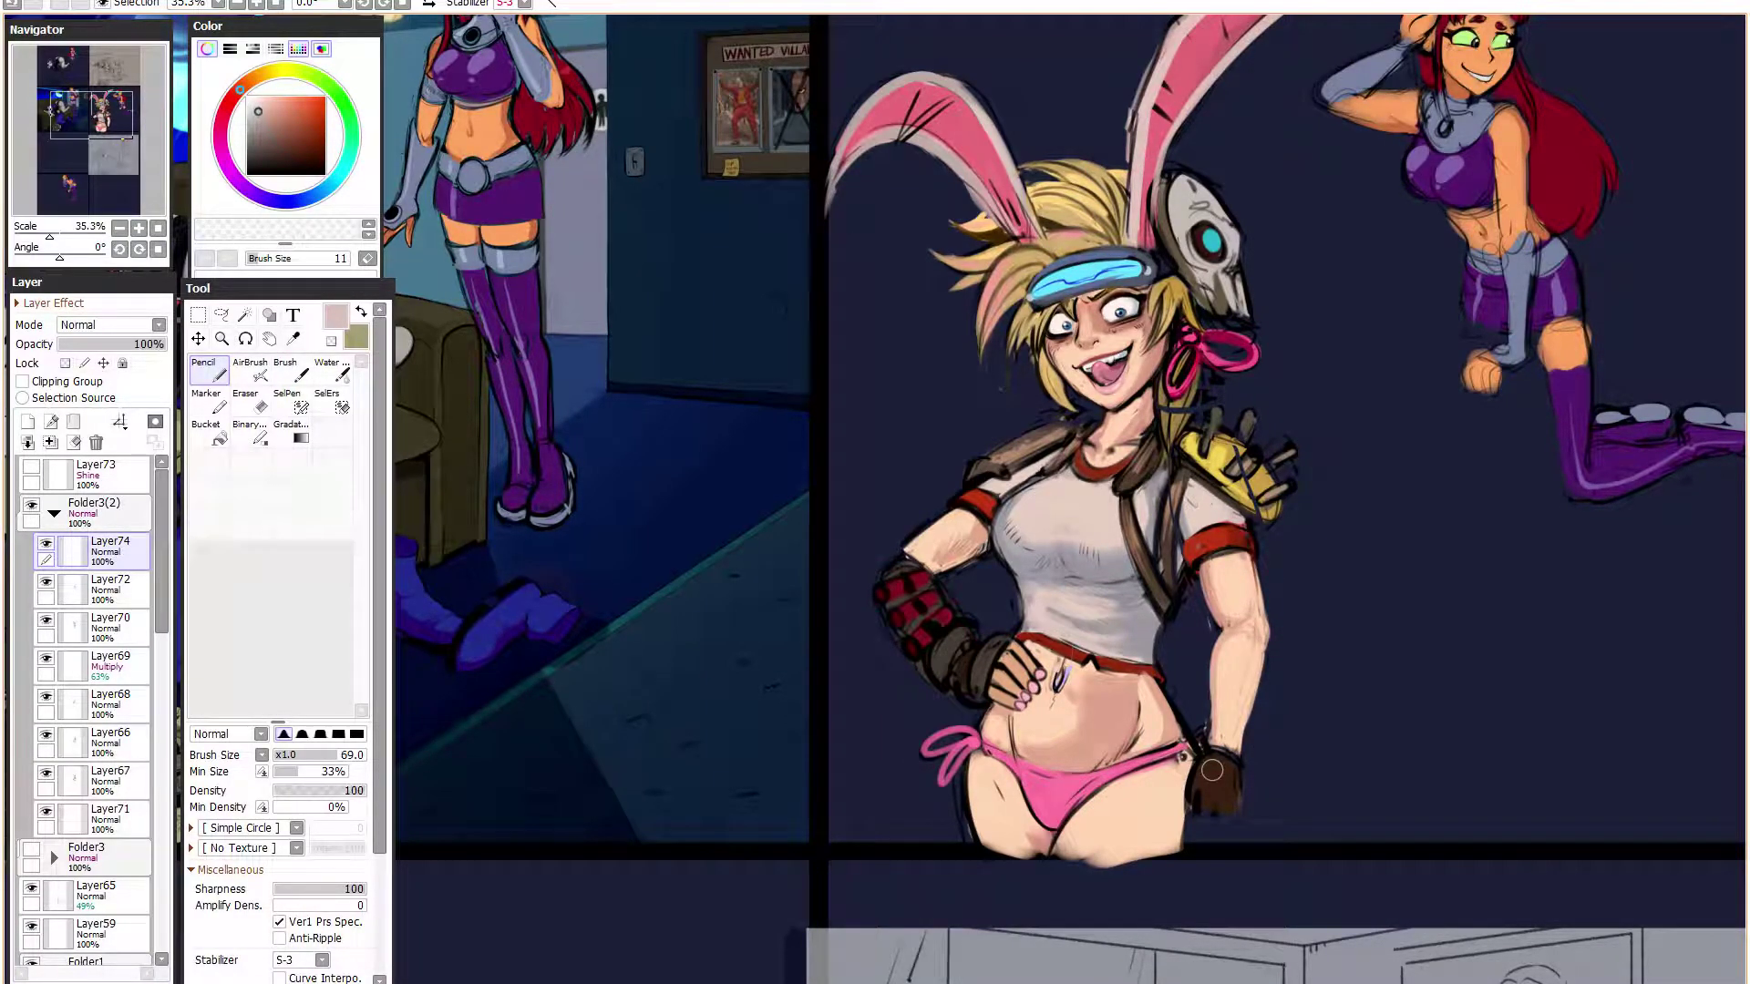
pyautogui.click(247, 96)
pyautogui.click(339, 734)
pyautogui.click(294, 771)
pyautogui.click(334, 755)
pyautogui.moveTo(339, 756); pyautogui.dragTo(352, 757)
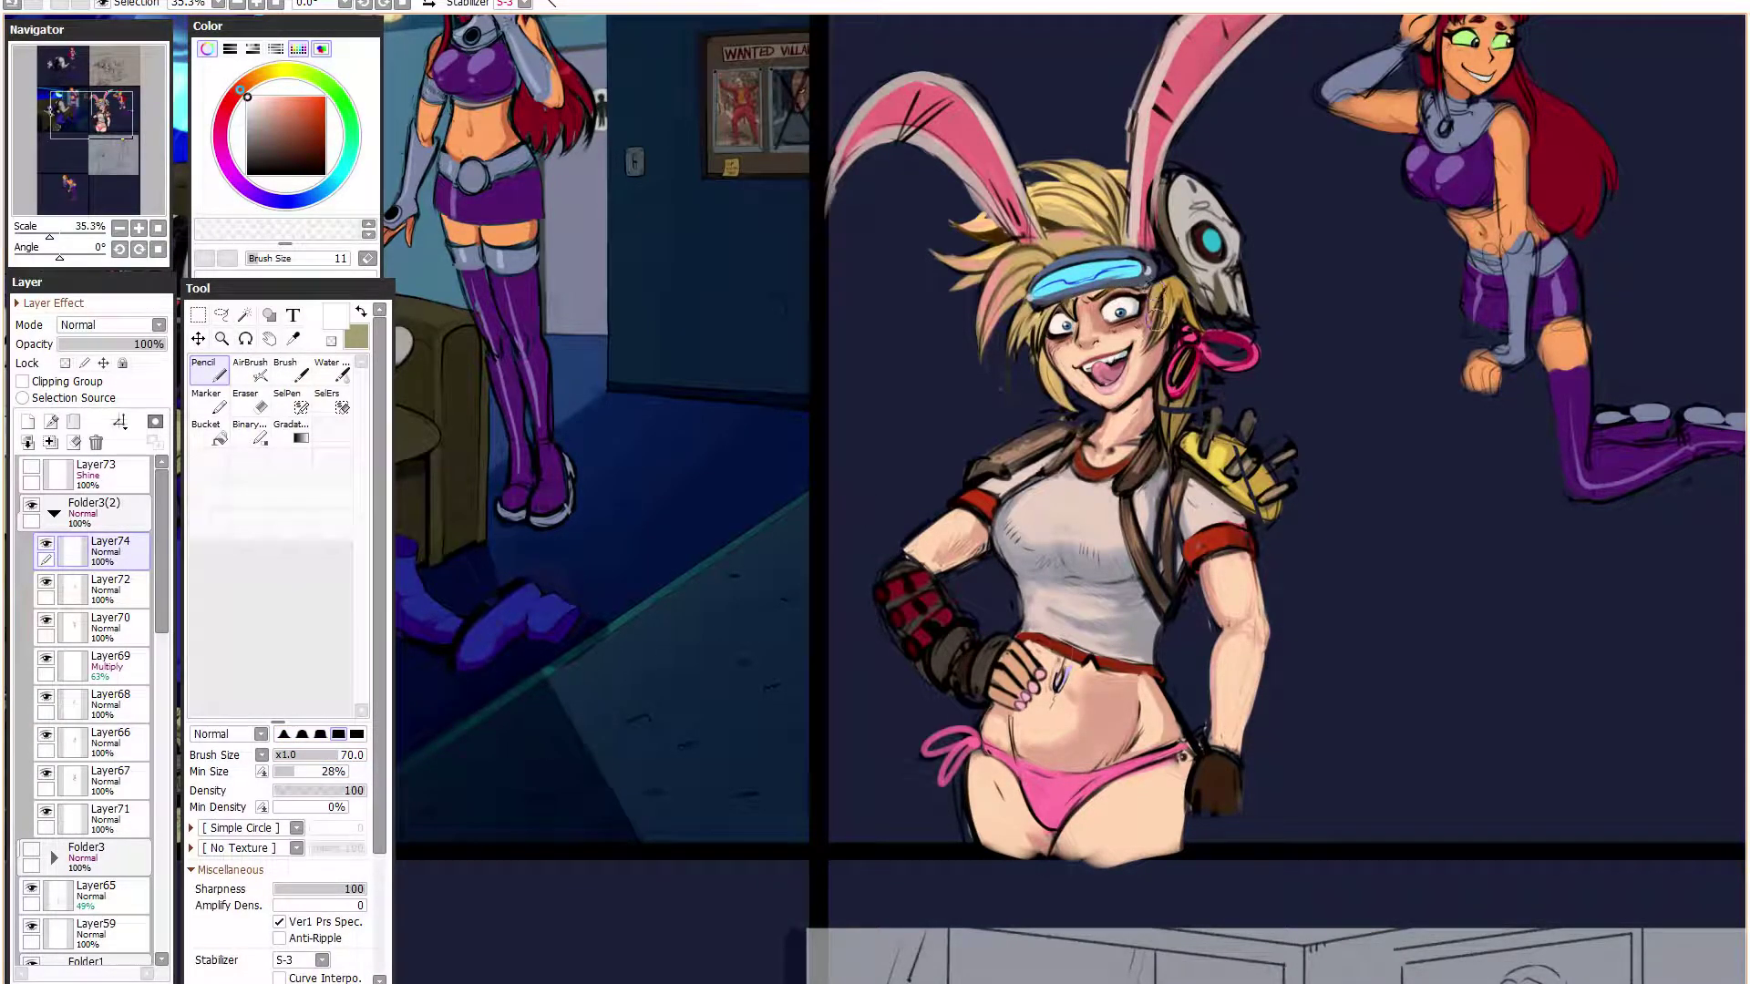
pyautogui.click(326, 771)
pyautogui.click(343, 754)
# - Try painting a white highlight on the upper chest of the shirt
pyautogui.scroll(1, 1175, 488)
pyautogui.moveTo(972, 523); pyautogui.dragTo(1004, 511)
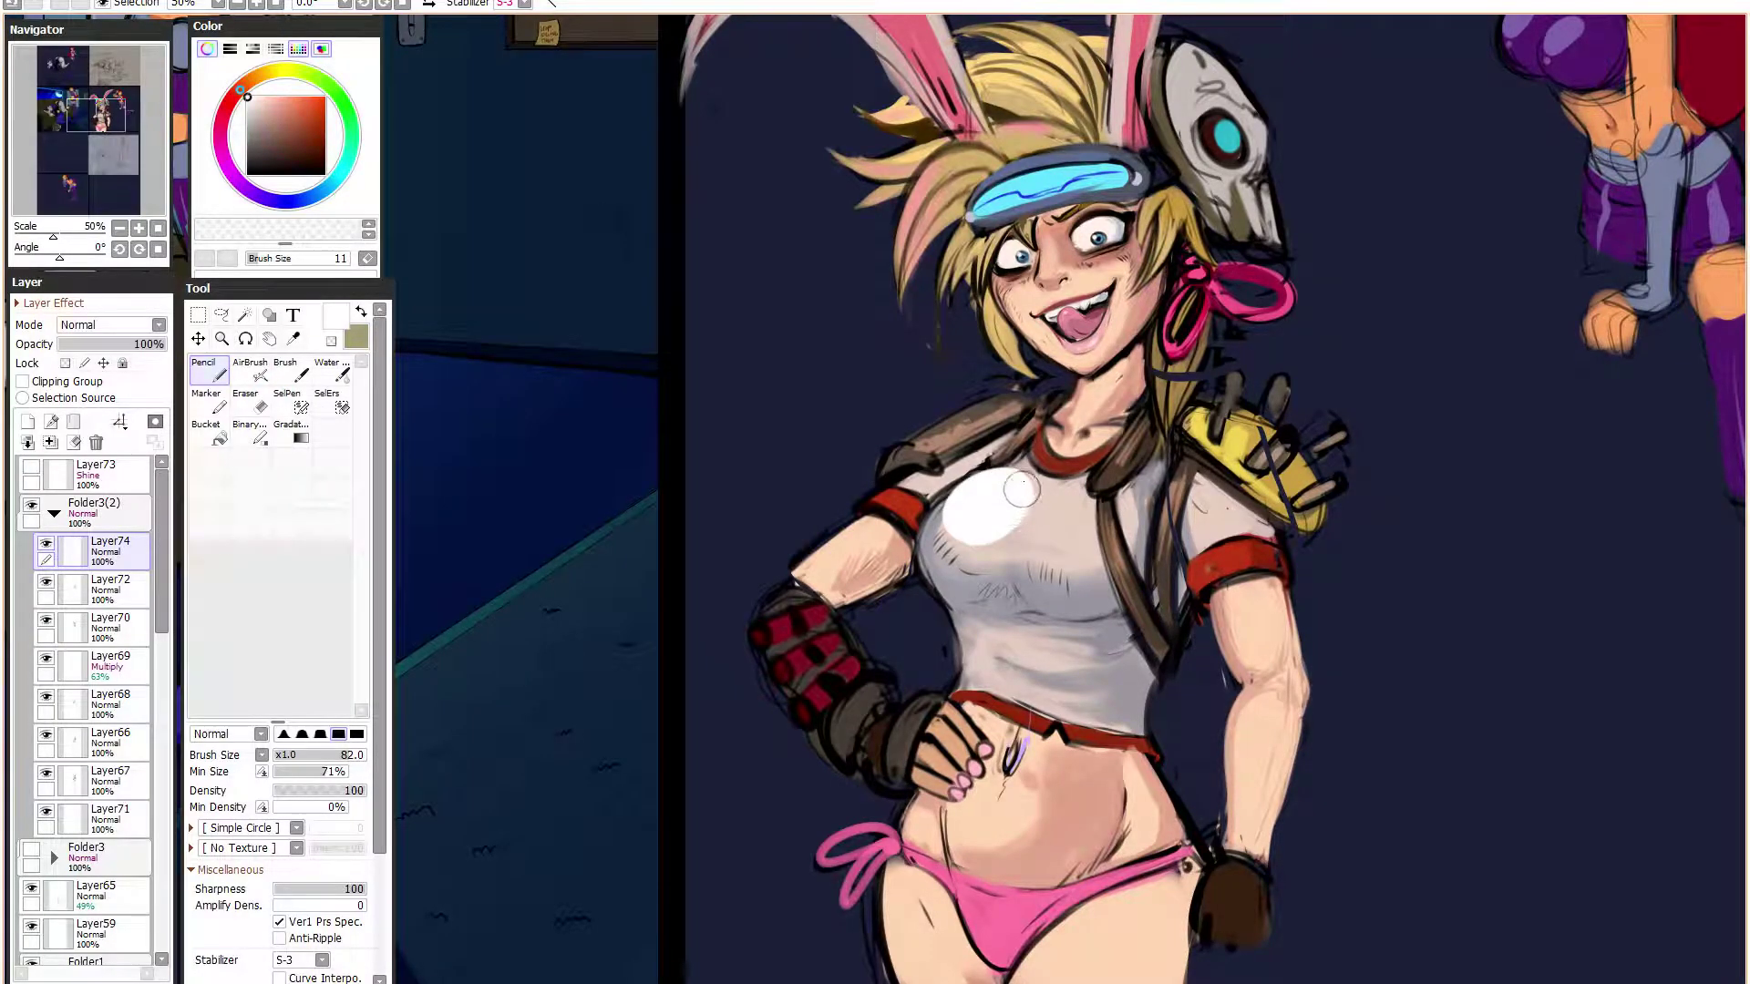
pyautogui.hotkey('ctrl', 'z')
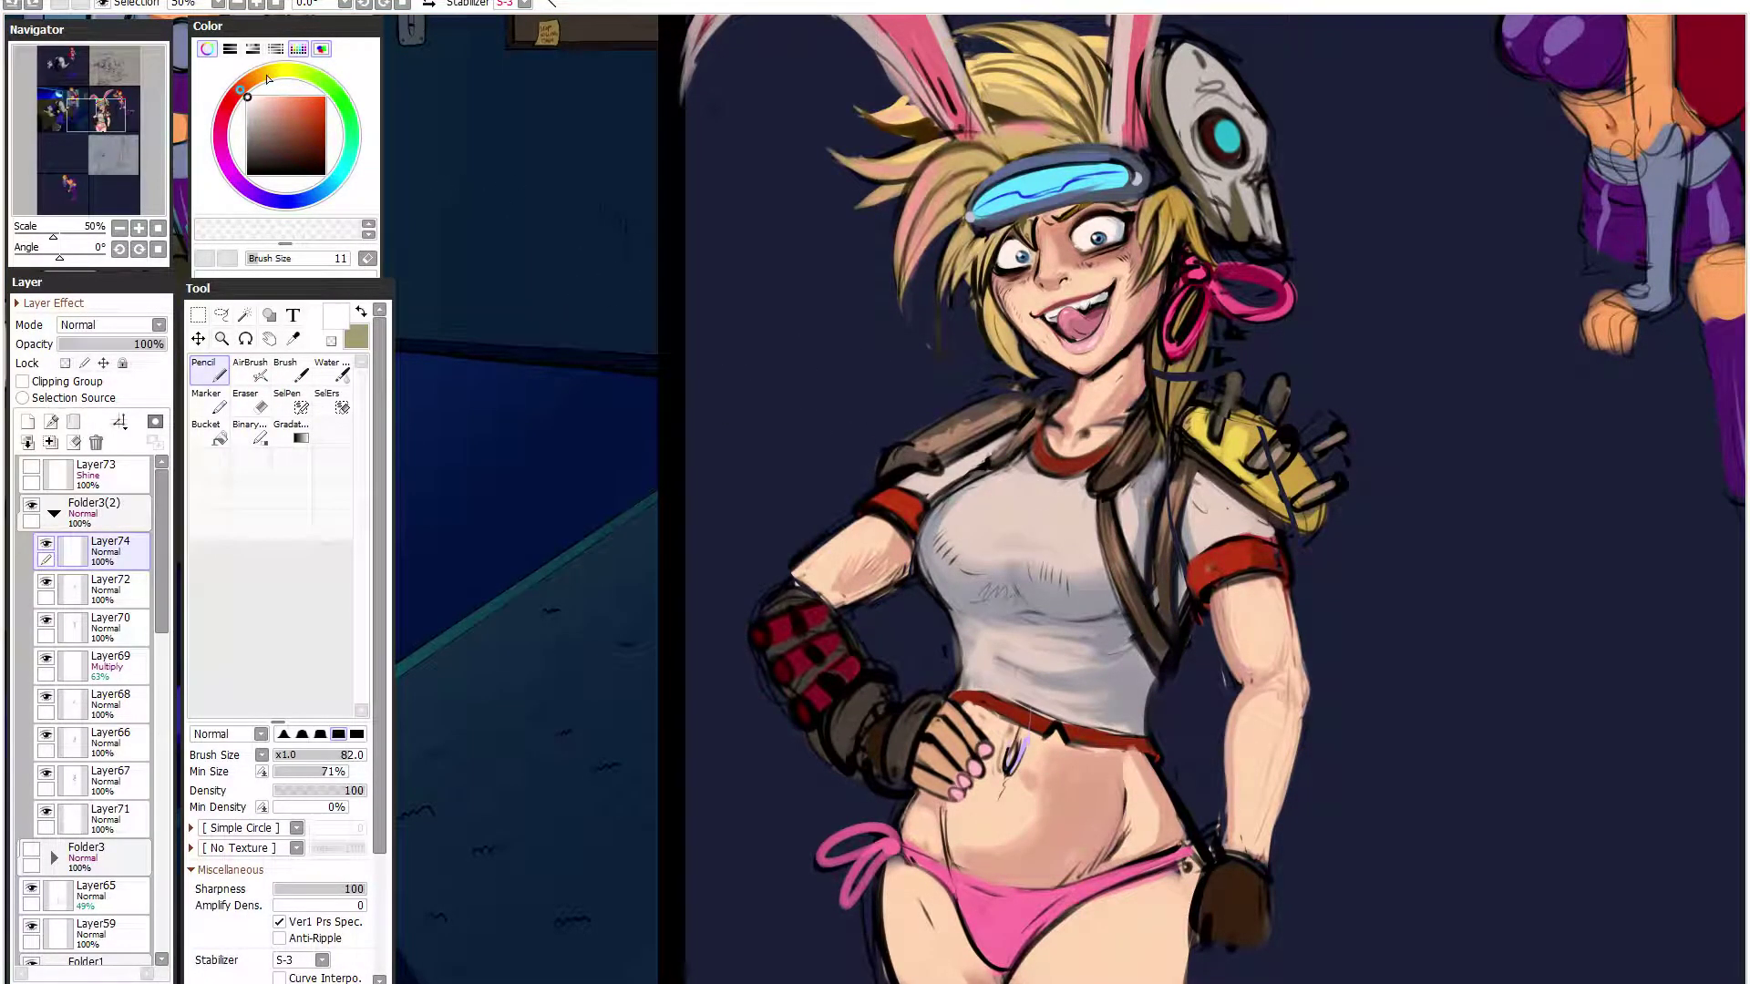
# - Paint a warm yellow highlight on the upper chest of the shirt and set its layer's blending mode to Shine
pyautogui.click(266, 72)
pyautogui.click(298, 97)
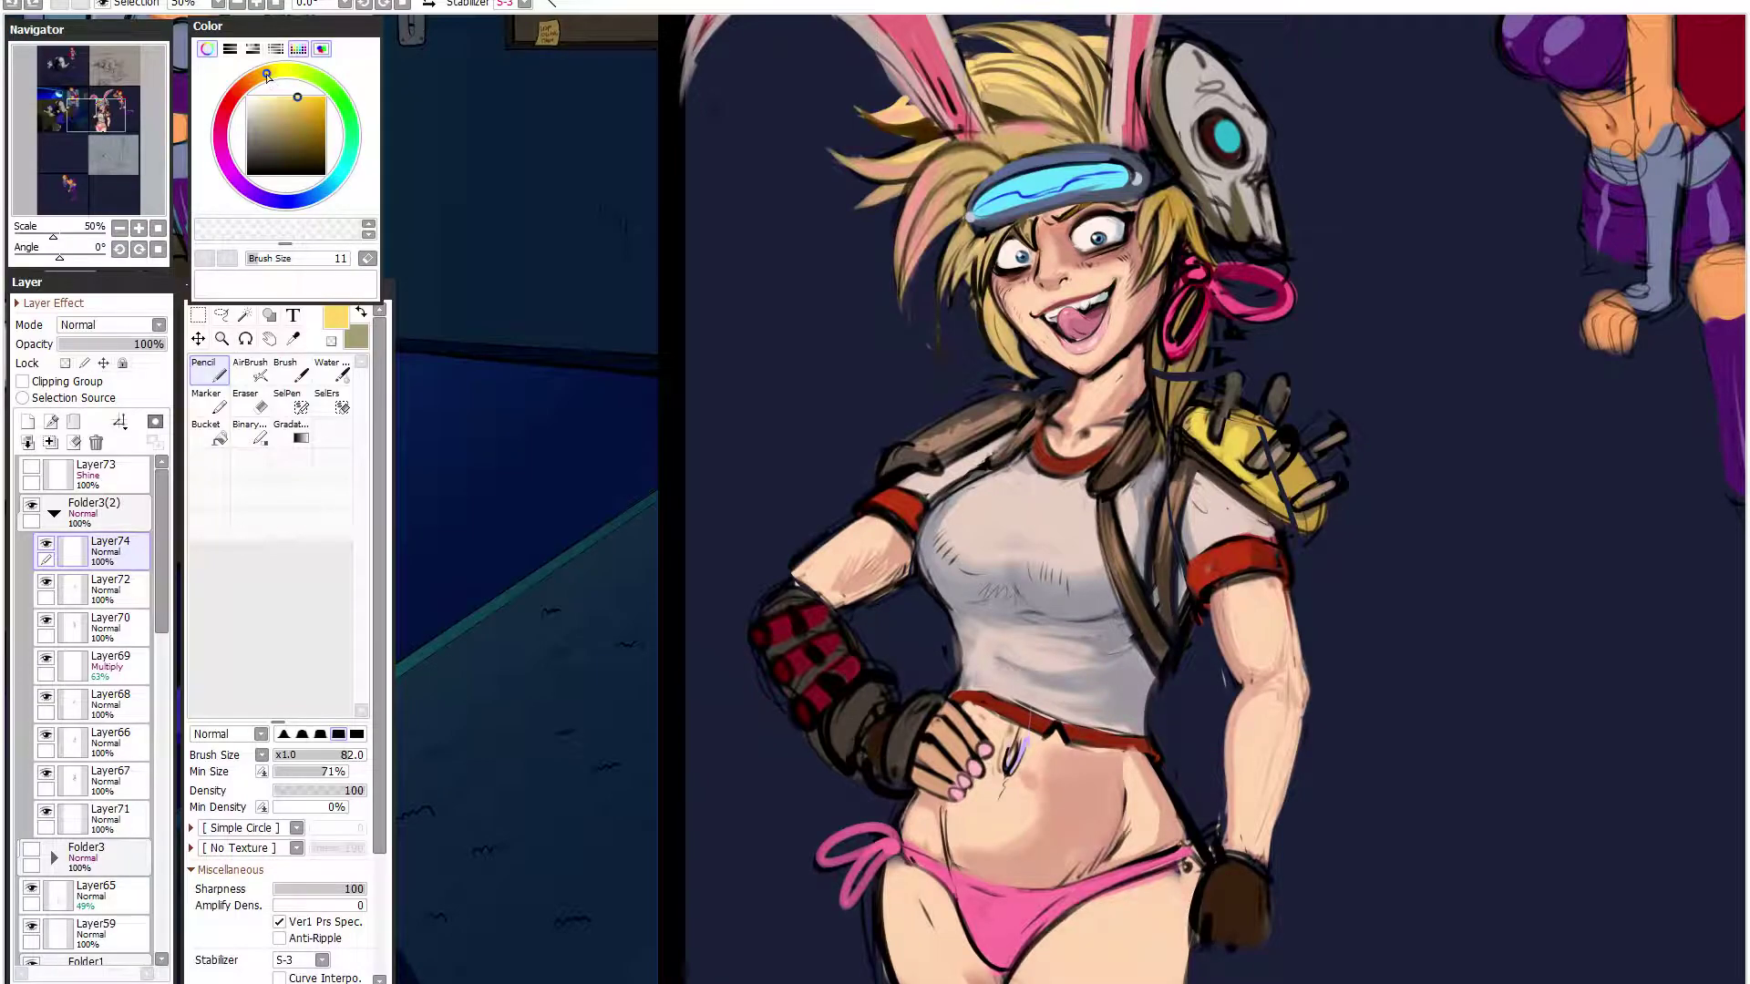
pyautogui.moveTo(993, 492)
pyautogui.mouseDown()
pyautogui.moveTo(953, 527)
pyautogui.moveTo(990, 485)
pyautogui.moveTo(1003, 528)
pyautogui.moveTo(957, 508)
pyautogui.moveTo(1000, 513)
pyautogui.mouseUp()
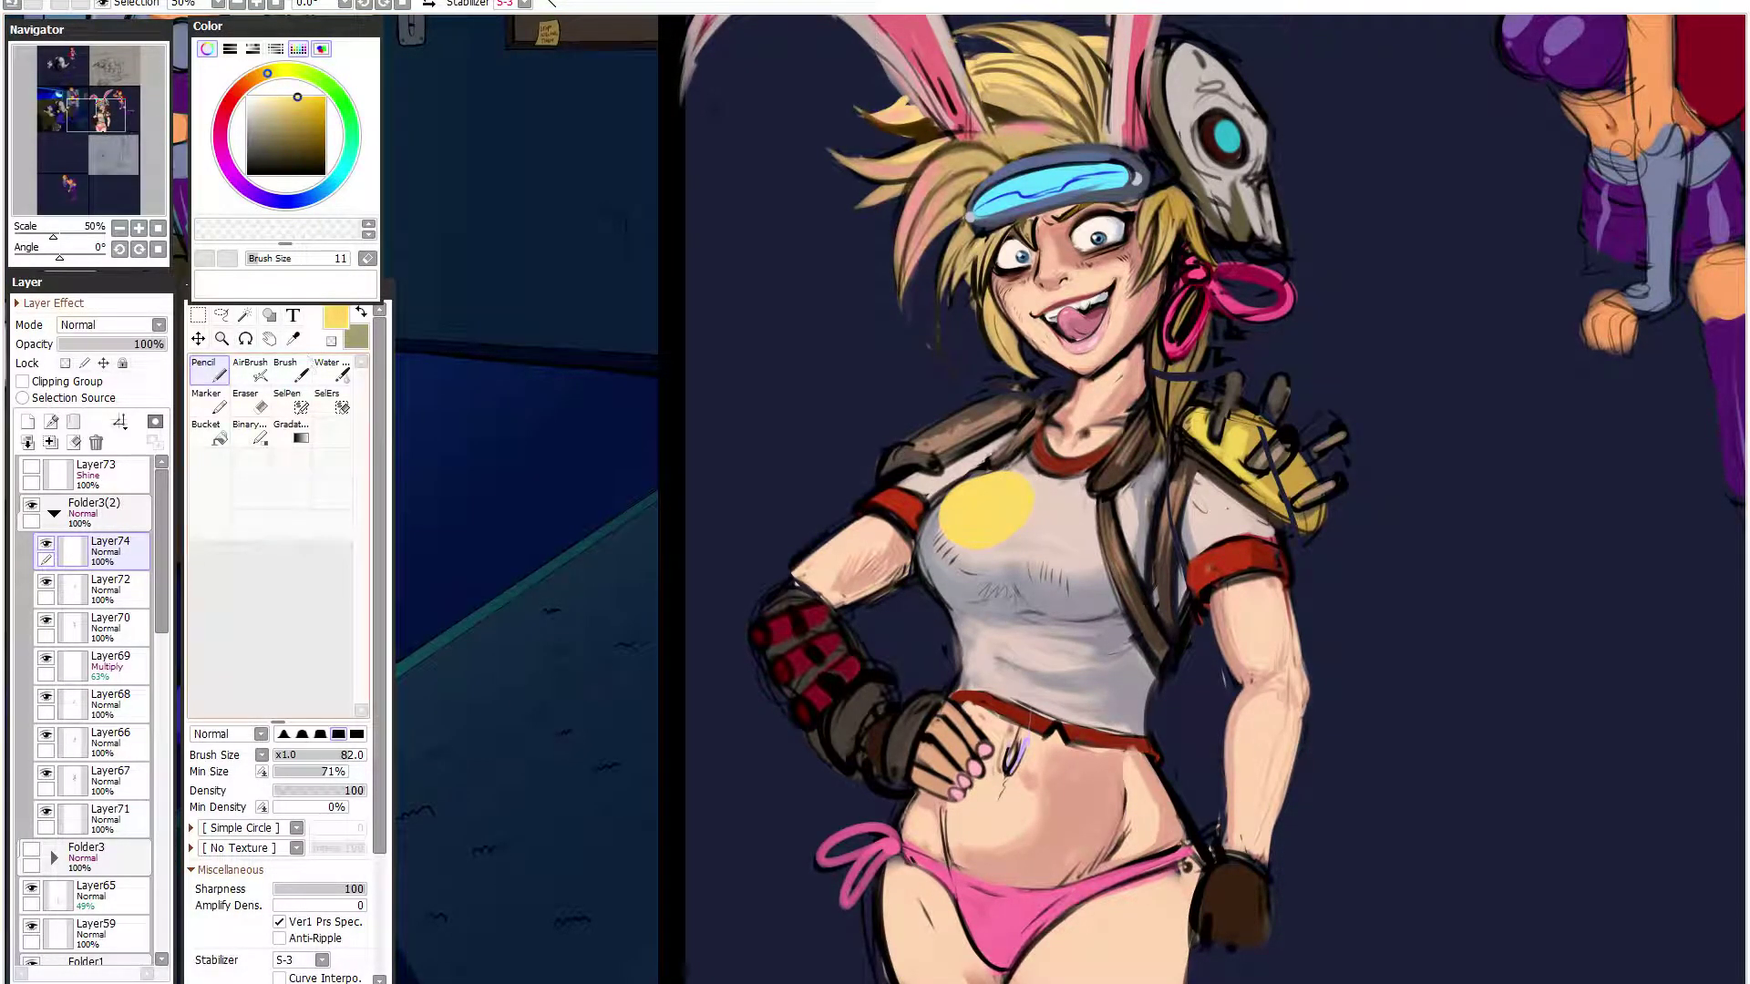
pyautogui.click(157, 326)
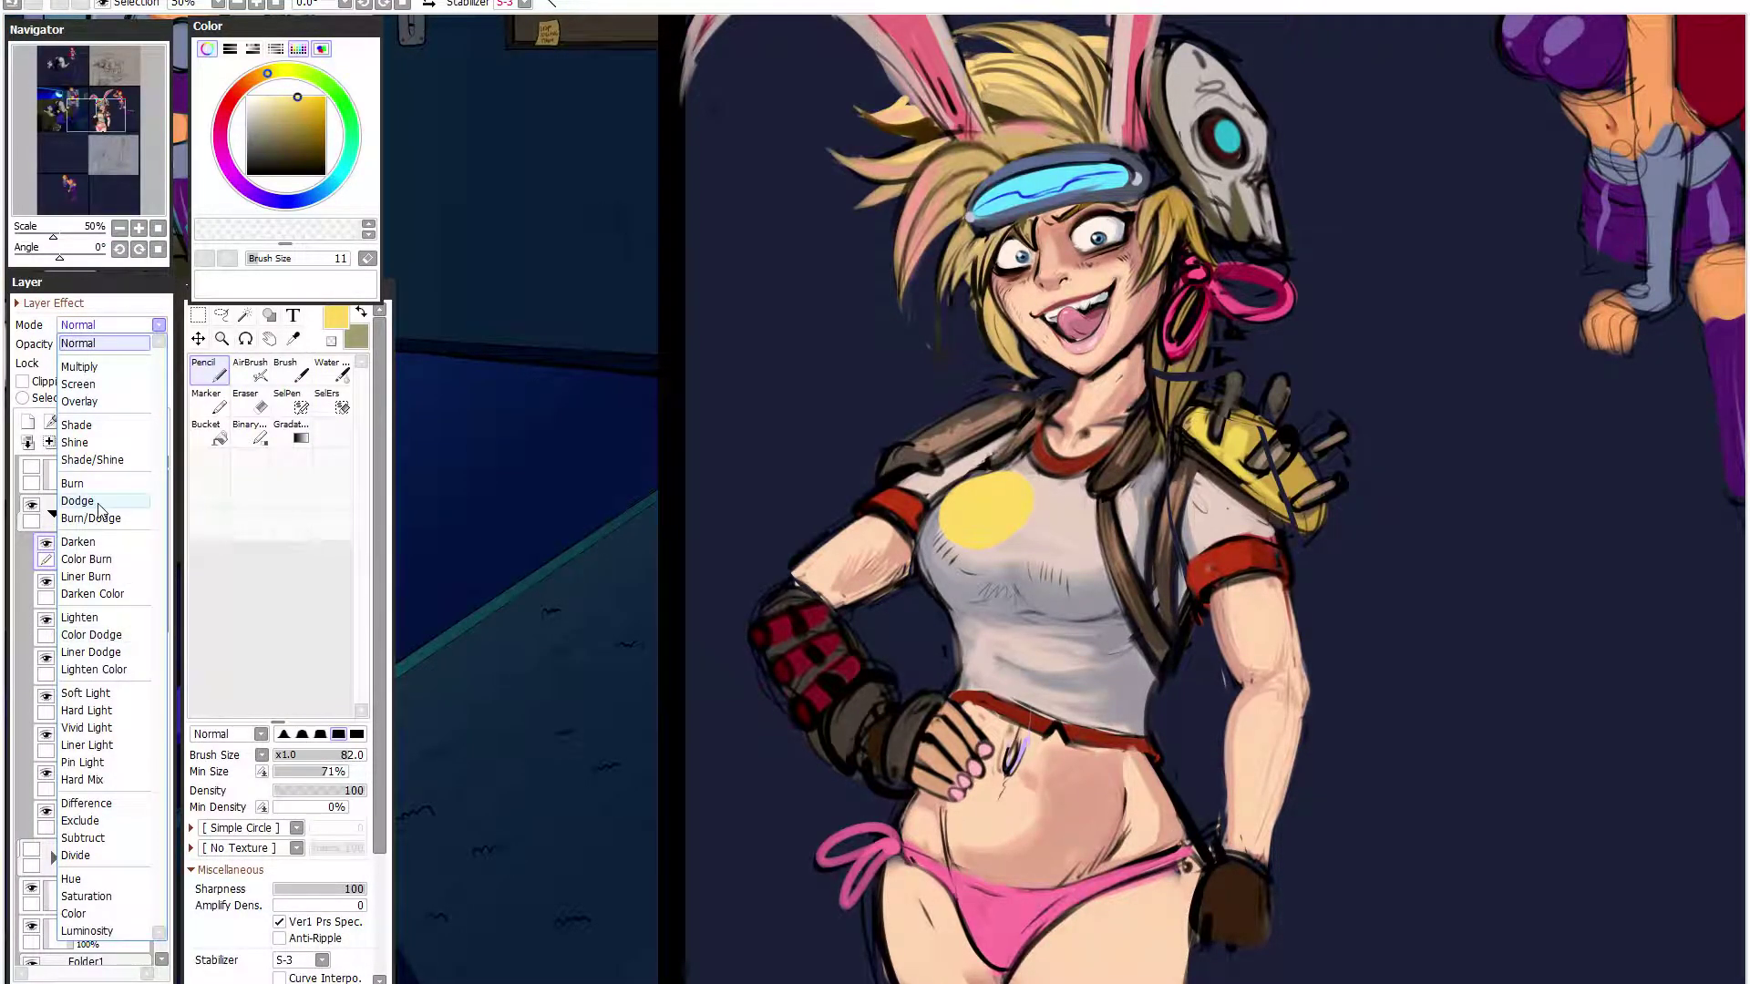
pyautogui.click(80, 443)
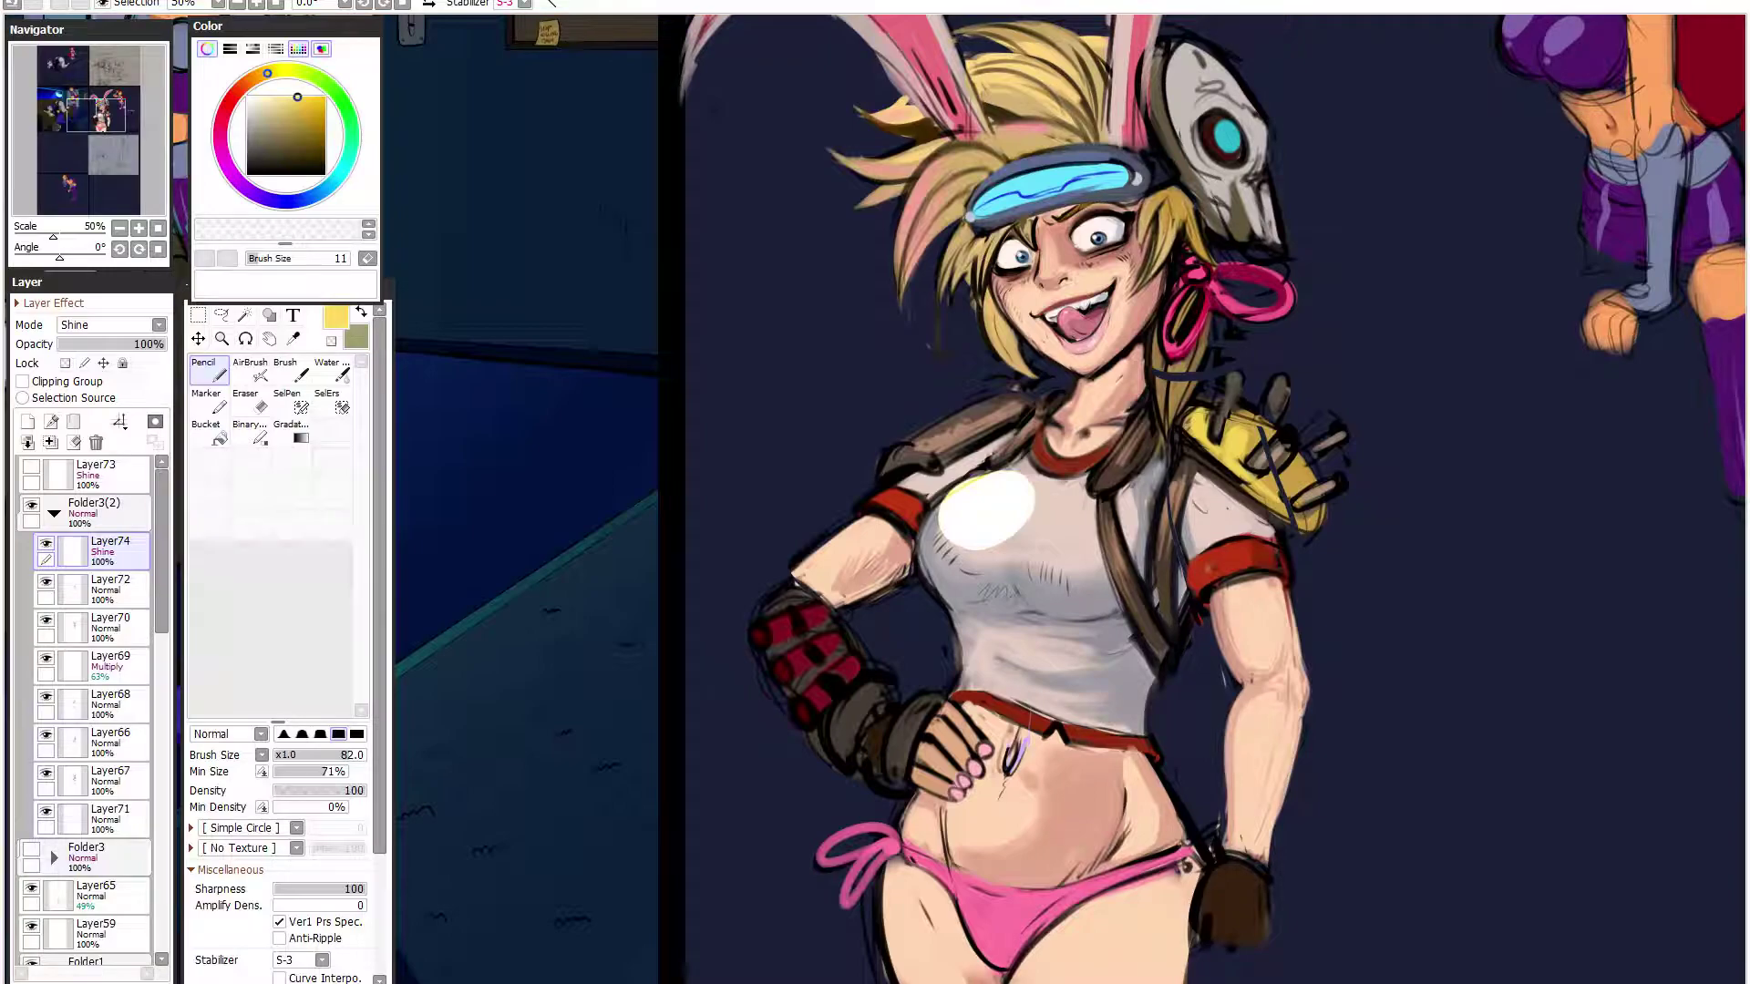
# - Soften the highlight and extend it across both sides of the chest, using the softest-edged Pencil at sizes 39 and 78
pyautogui.moveTo(310, 766); pyautogui.dragTo(312, 763)
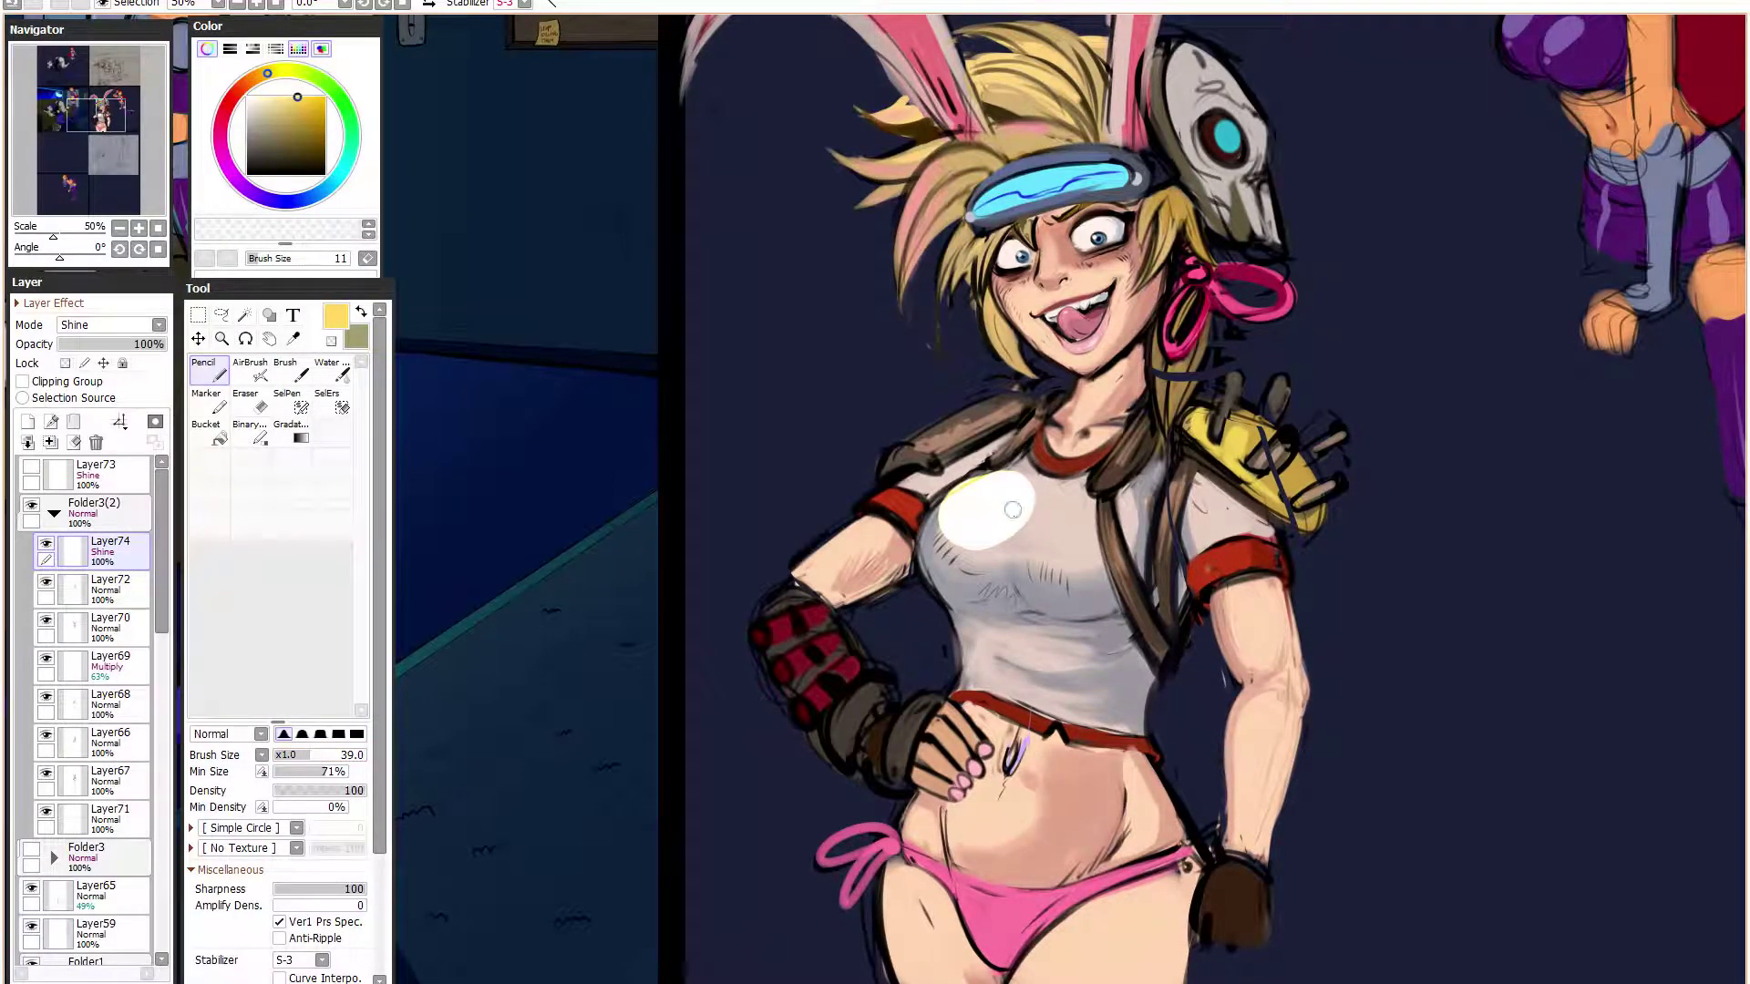
pyautogui.moveTo(941, 532)
pyautogui.mouseDown()
pyautogui.moveTo(997, 545)
pyautogui.moveTo(1024, 517)
pyautogui.mouseUp()
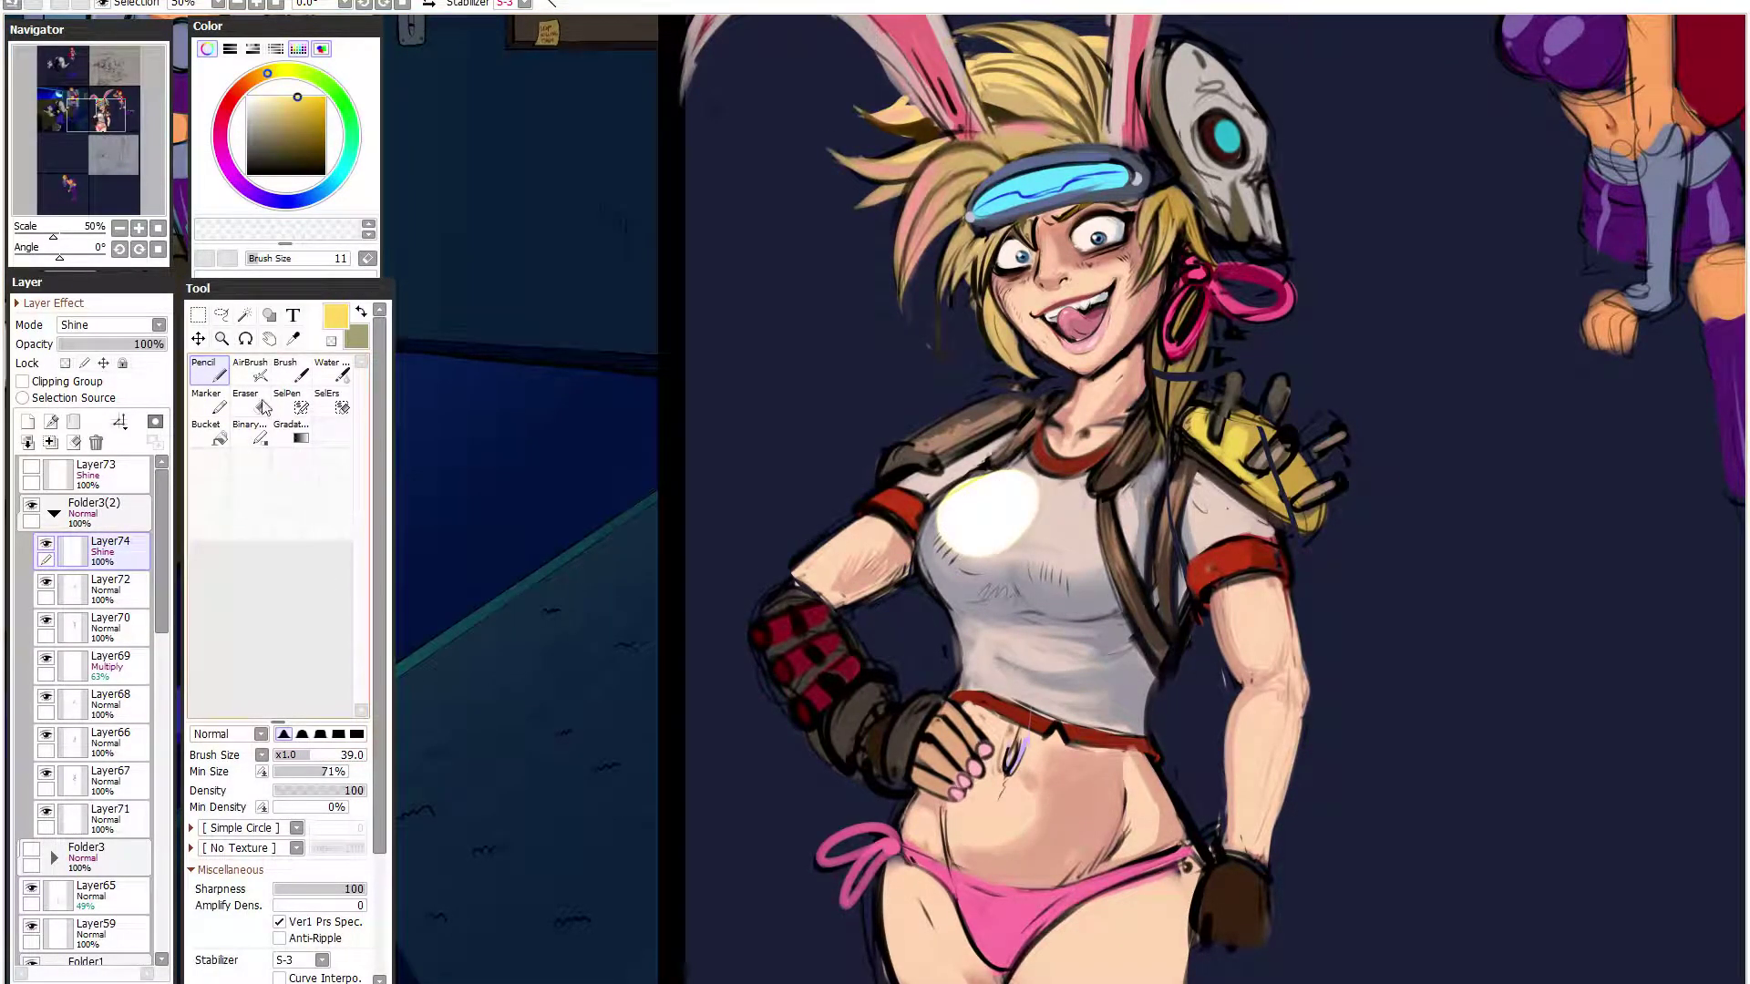
pyautogui.press('e')
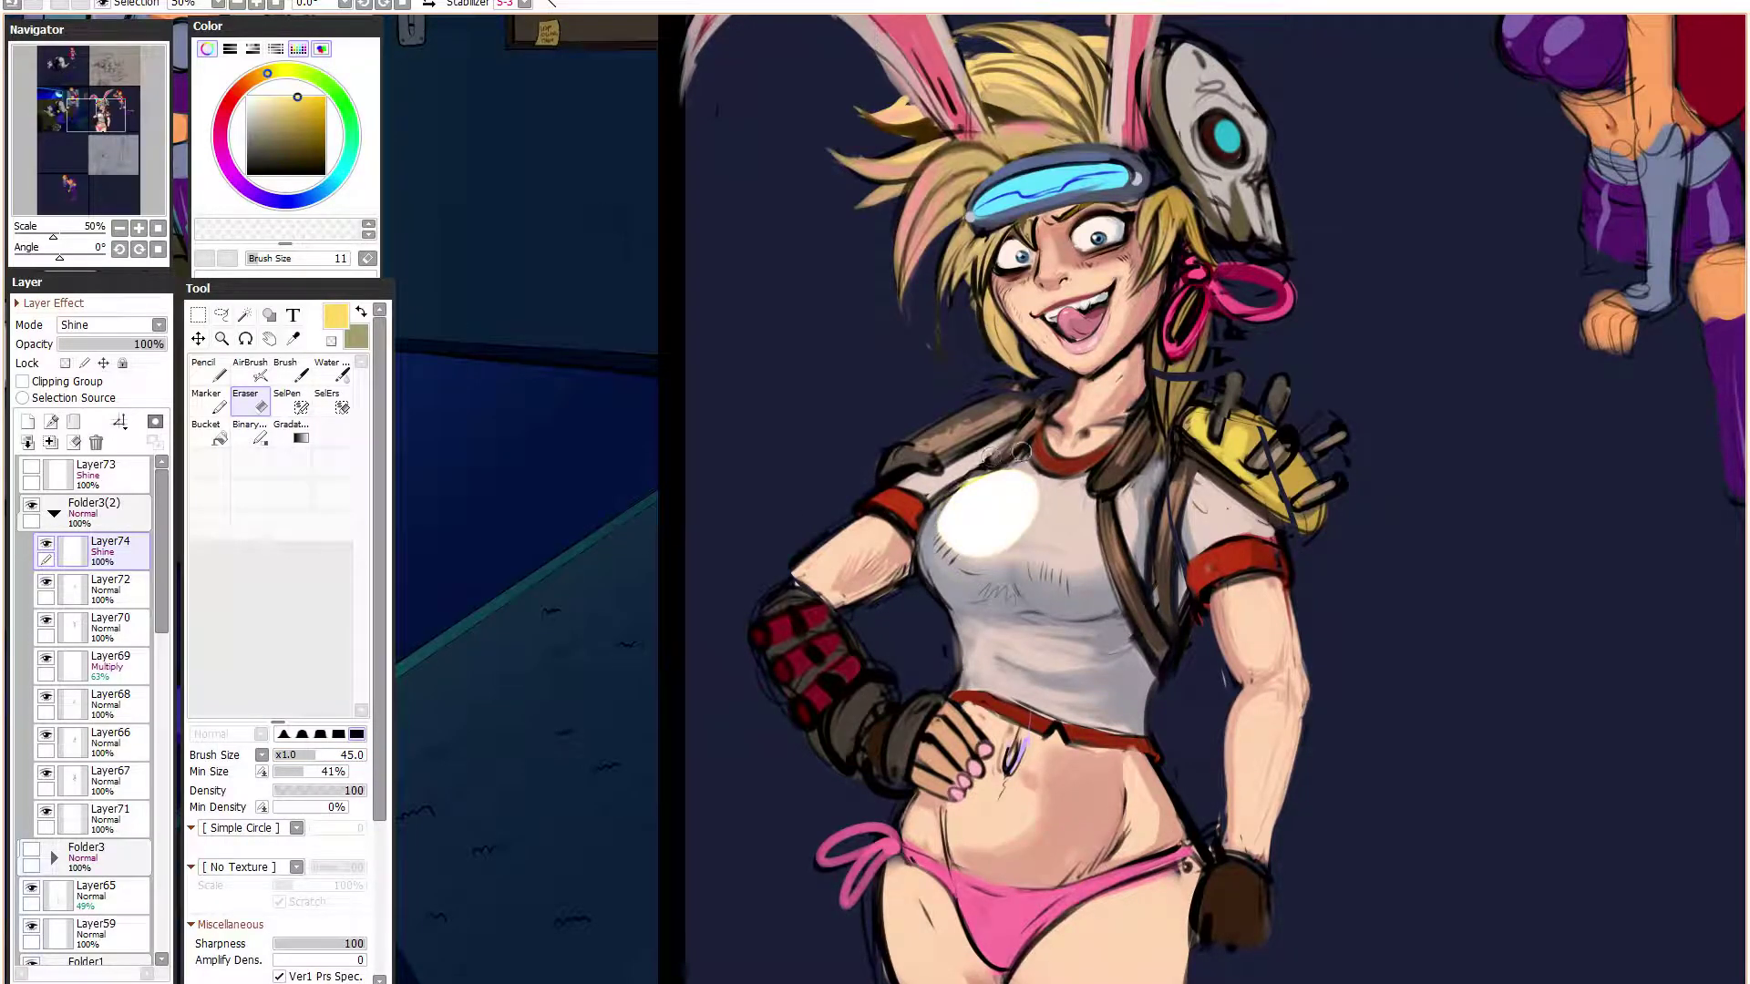
pyautogui.click(332, 771)
pyautogui.click(208, 369)
pyautogui.click(328, 755)
pyautogui.moveTo(986, 535)
pyautogui.mouseDown()
pyautogui.moveTo(962, 499)
pyautogui.moveTo(983, 551)
pyautogui.moveTo(1074, 431)
pyautogui.moveTo(1077, 492)
pyautogui.moveTo(1045, 536)
pyautogui.moveTo(1086, 501)
pyautogui.moveTo(1094, 555)
pyautogui.moveTo(1075, 491)
pyautogui.moveTo(1085, 554)
pyautogui.moveTo(1117, 496)
pyautogui.moveTo(1088, 567)
pyautogui.moveTo(1084, 488)
pyautogui.moveTo(1106, 555)
pyautogui.moveTo(1062, 496)
pyautogui.moveTo(947, 518)
pyautogui.moveTo(1005, 543)
pyautogui.moveTo(968, 489)
pyautogui.moveTo(987, 544)
pyautogui.moveTo(980, 466)
pyautogui.mouseUp()
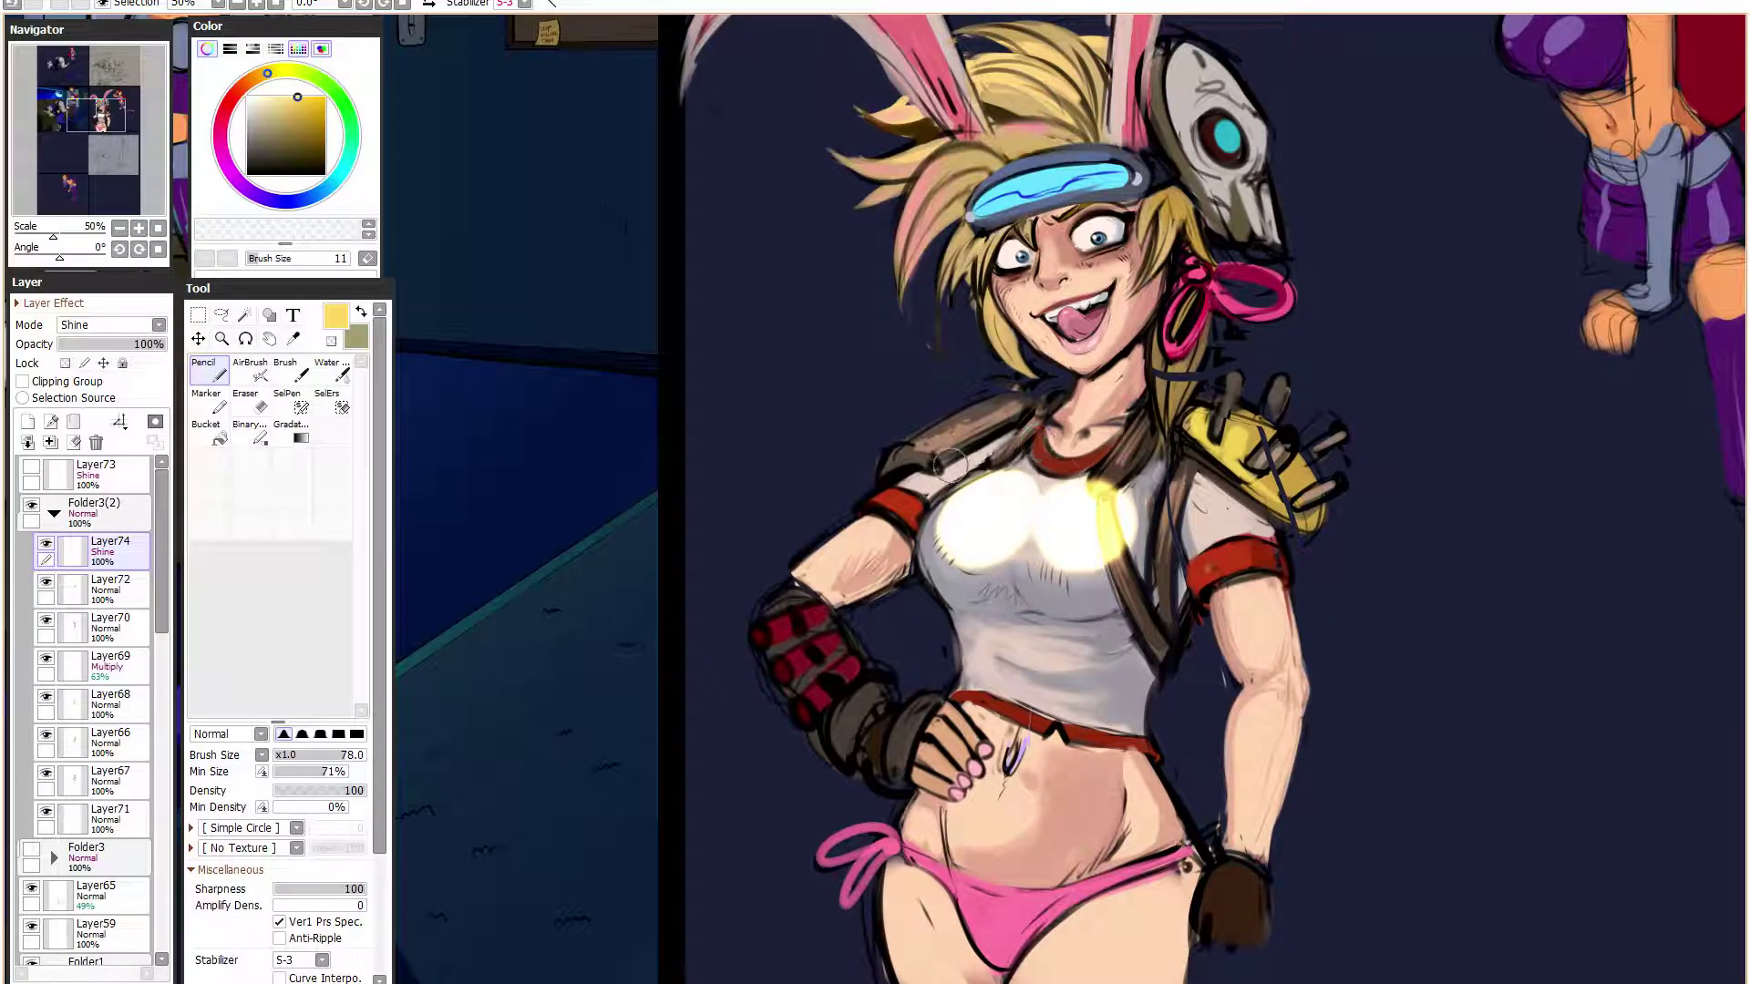
# - Lower the Shine layer's opacity to 28% and fill in the highlight across the middle of the chest
pyautogui.moveTo(136, 344); pyautogui.dragTo(89, 344)
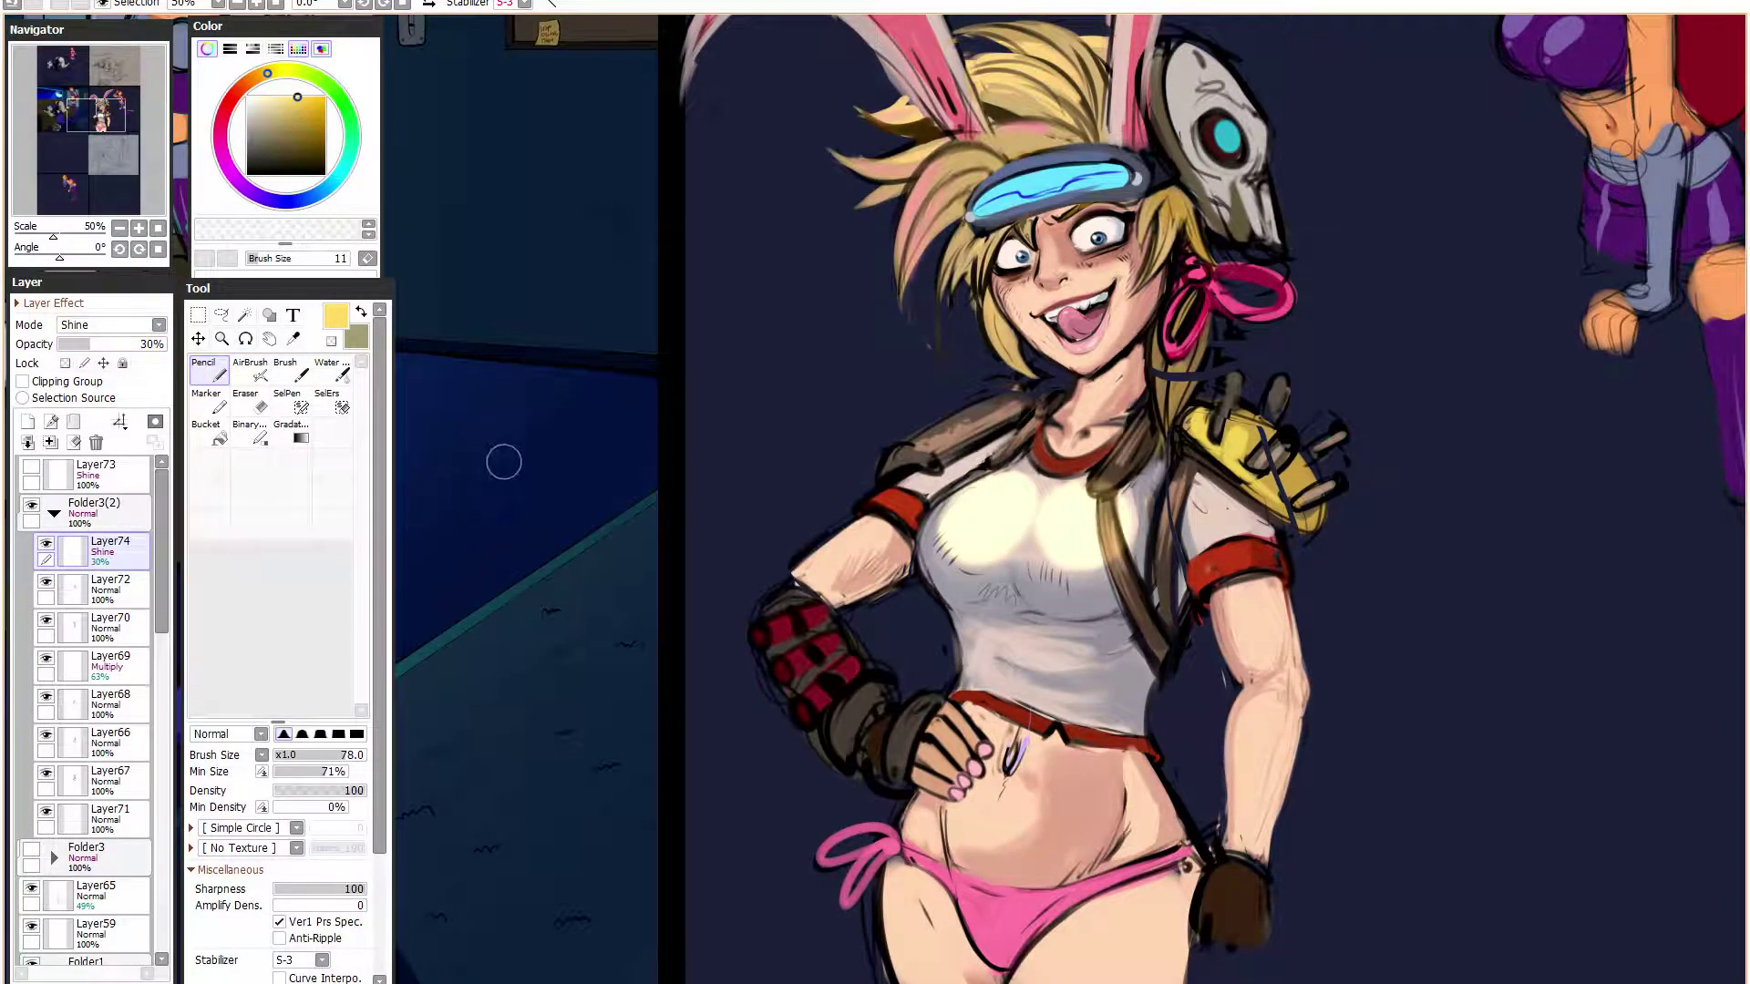
pyautogui.moveTo(1038, 500); pyautogui.dragTo(1075, 574)
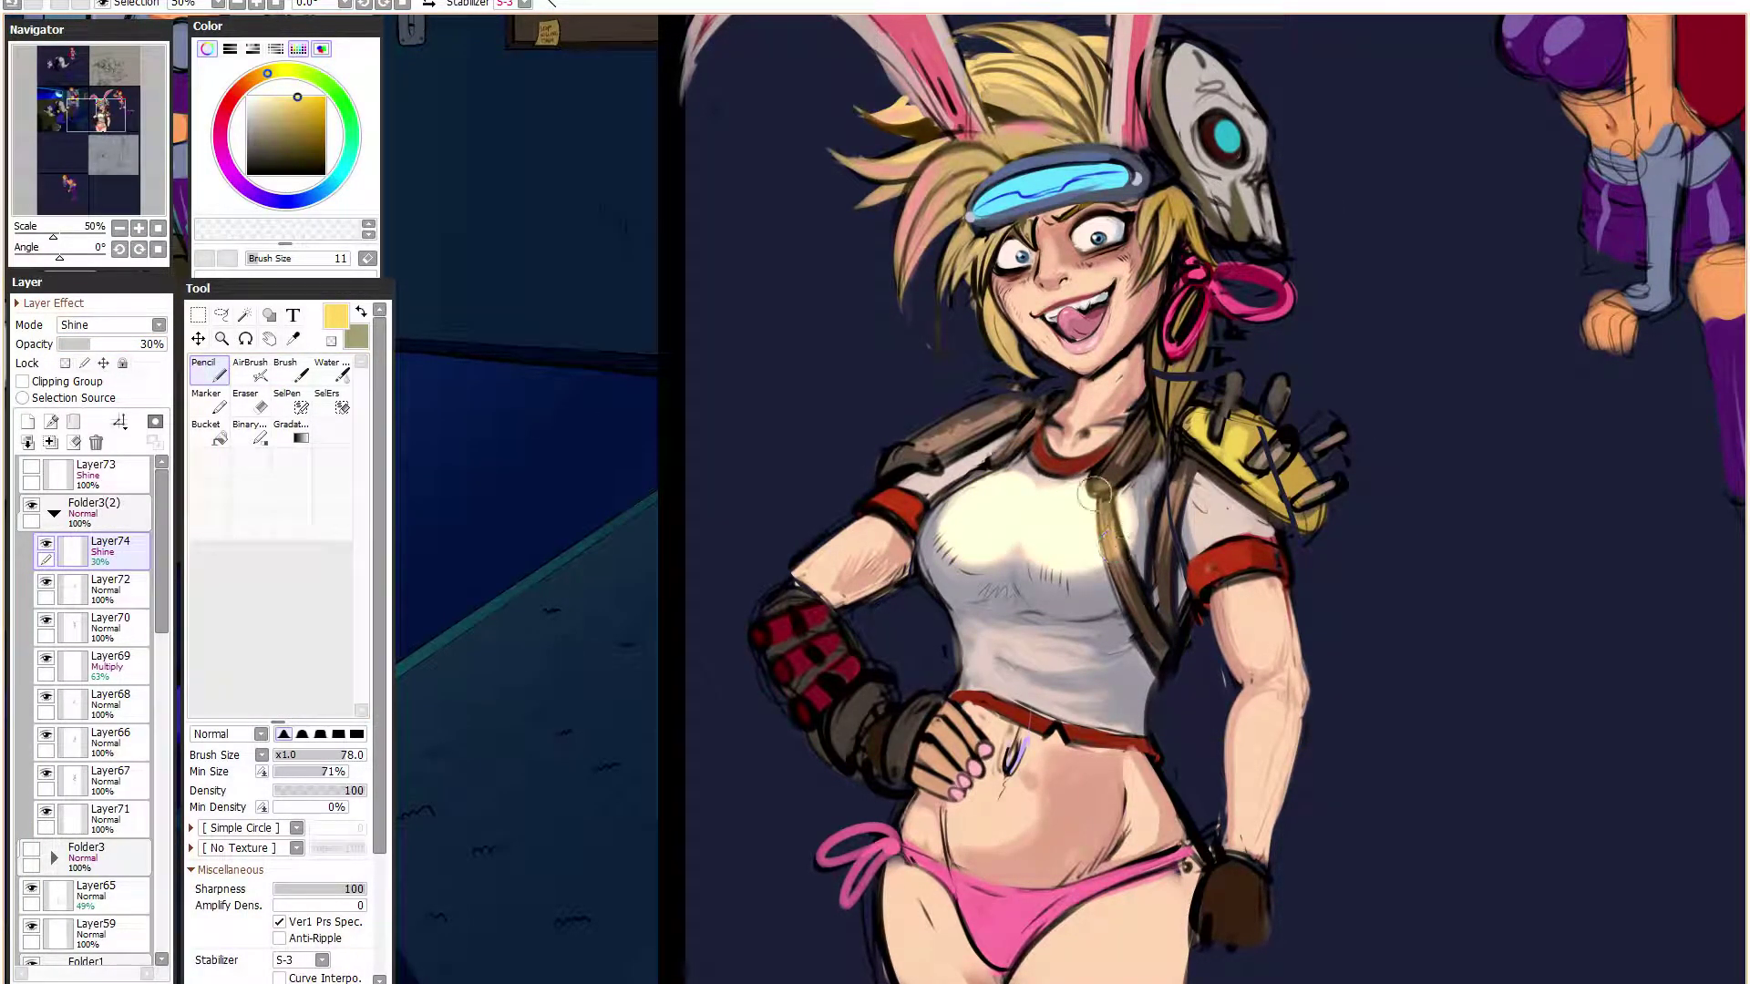
pyautogui.moveTo(1035, 511)
pyautogui.mouseDown()
pyautogui.moveTo(959, 492)
pyautogui.moveTo(952, 558)
pyautogui.moveTo(1069, 478)
pyautogui.moveTo(1039, 502)
pyautogui.mouseUp()
pyautogui.moveTo(100, 345)
pyautogui.mouseDown()
pyautogui.moveTo(80, 344)
pyautogui.moveTo(101, 340)
pyautogui.mouseUp()
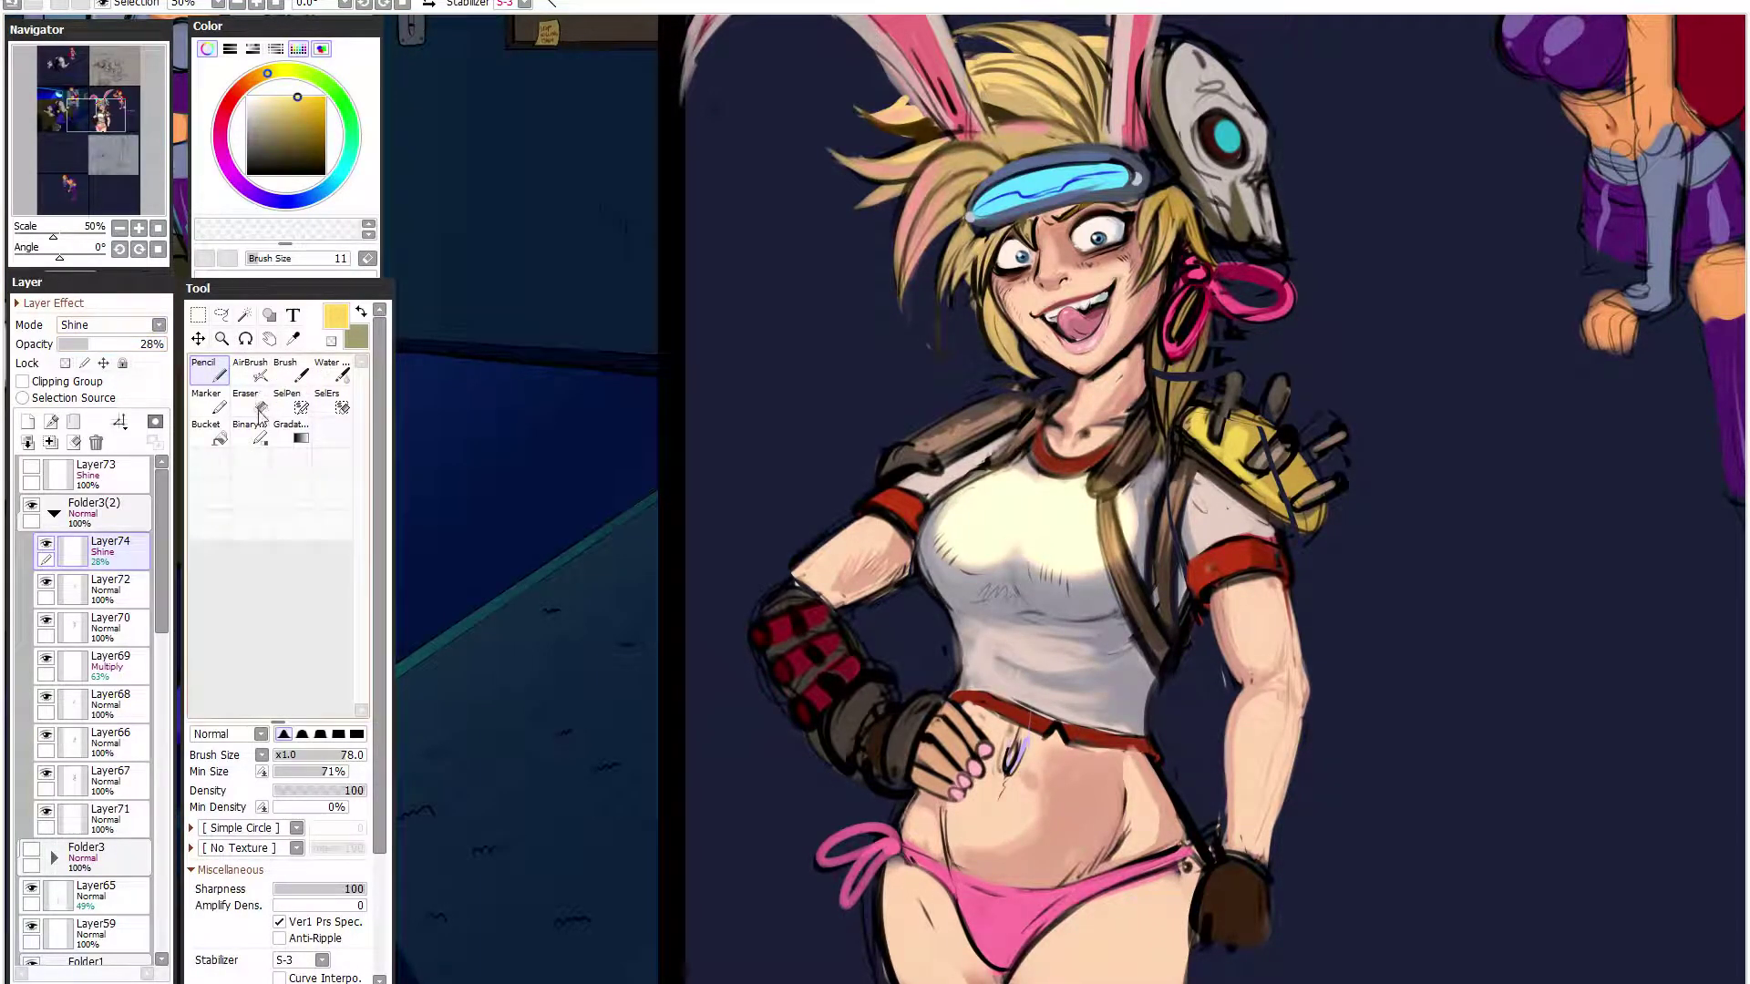
# - Set the Eraser to size 100 with a 90% minimum size and soften the highlight's centre and lower edges on the chest
pyautogui.click(247, 401)
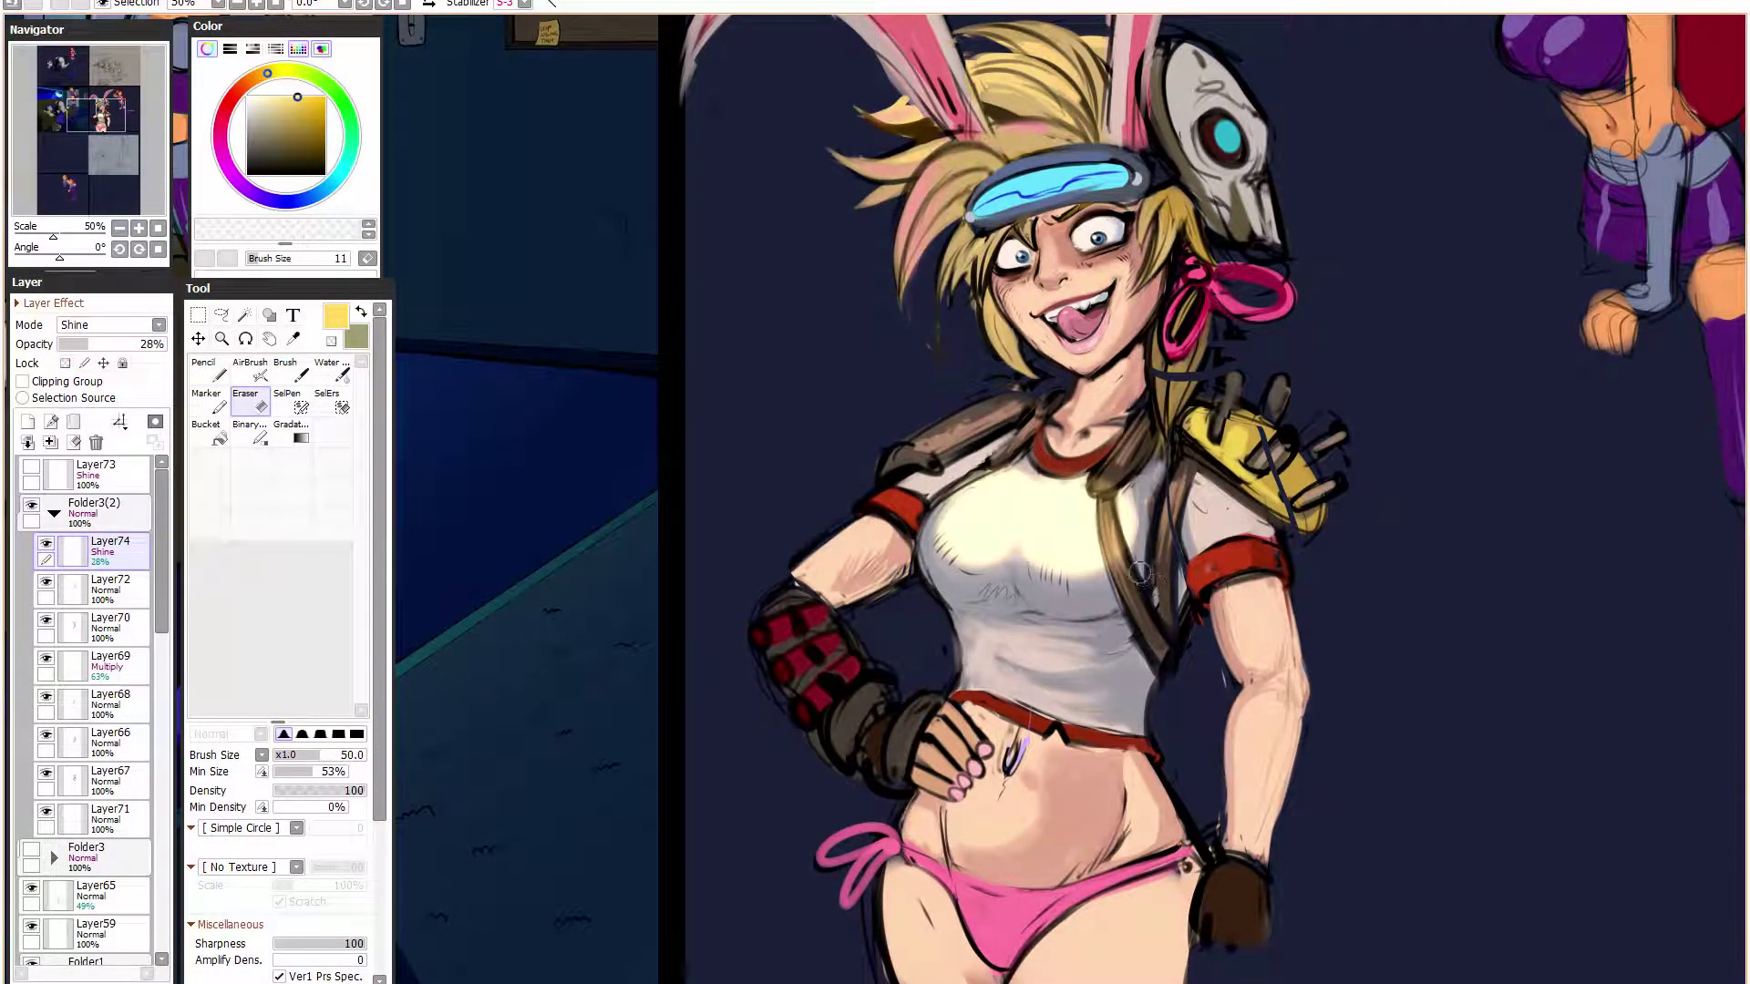
pyautogui.scroll(3, 1044, 553)
pyautogui.moveTo(319, 778); pyautogui.dragTo(334, 775)
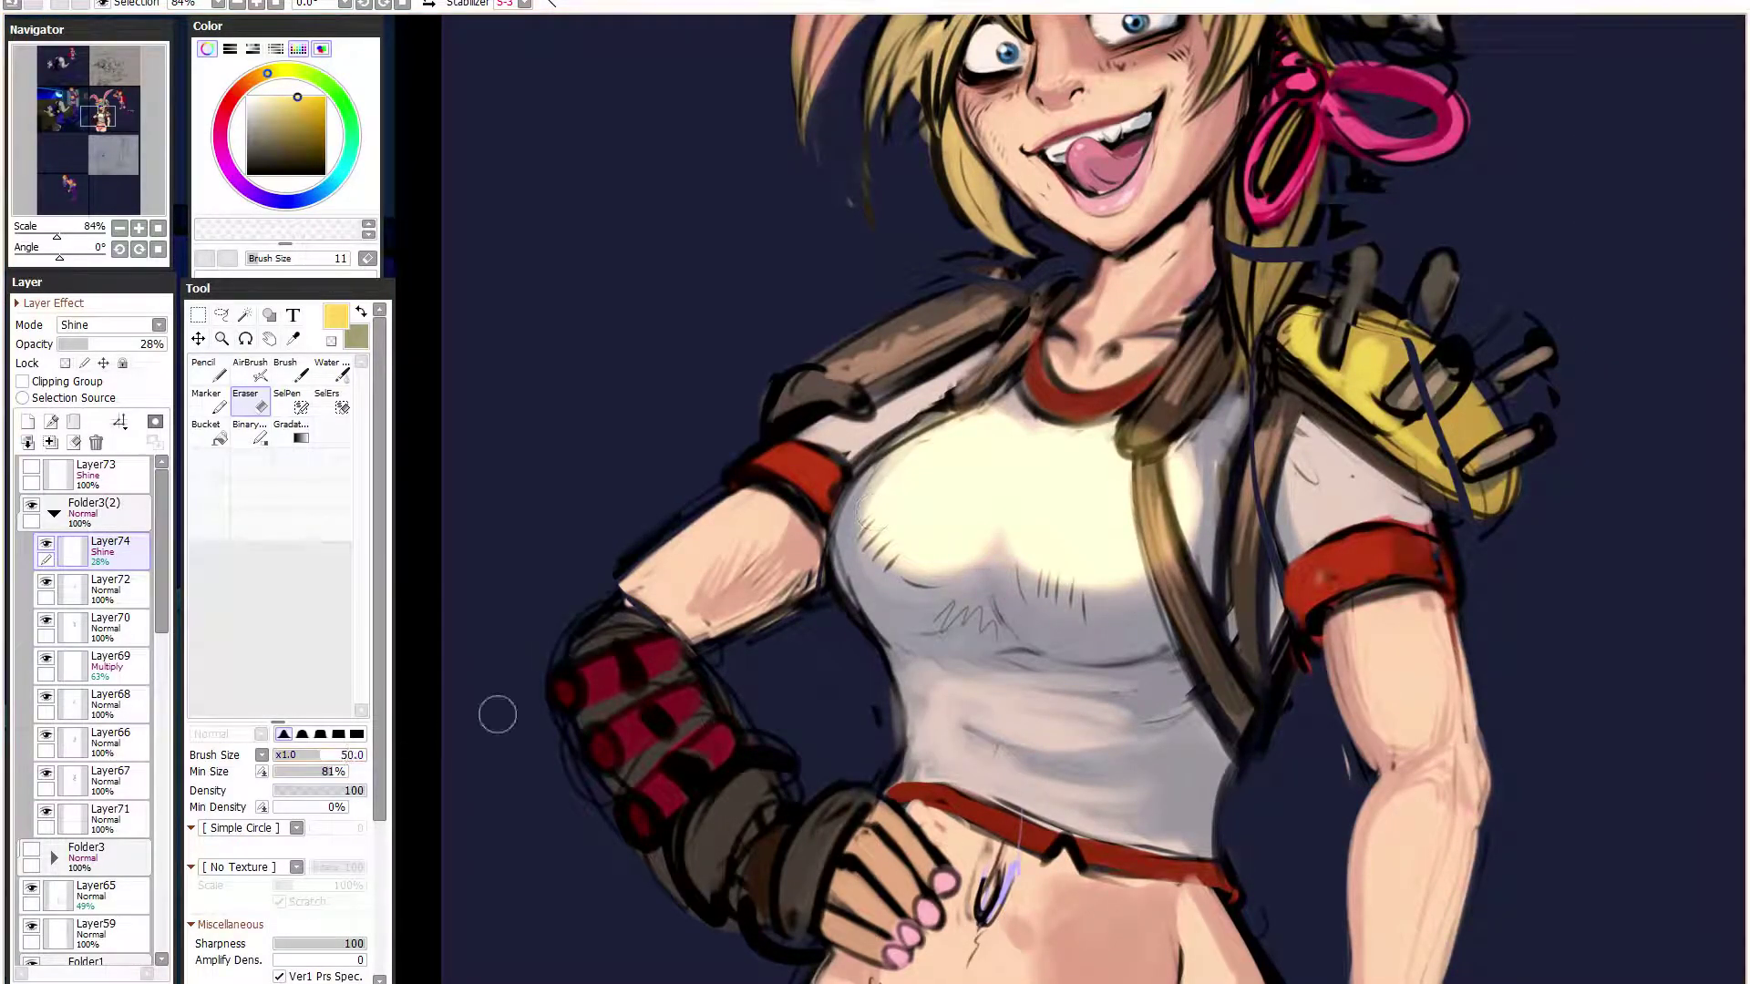
pyautogui.click(341, 772)
pyautogui.click(362, 755)
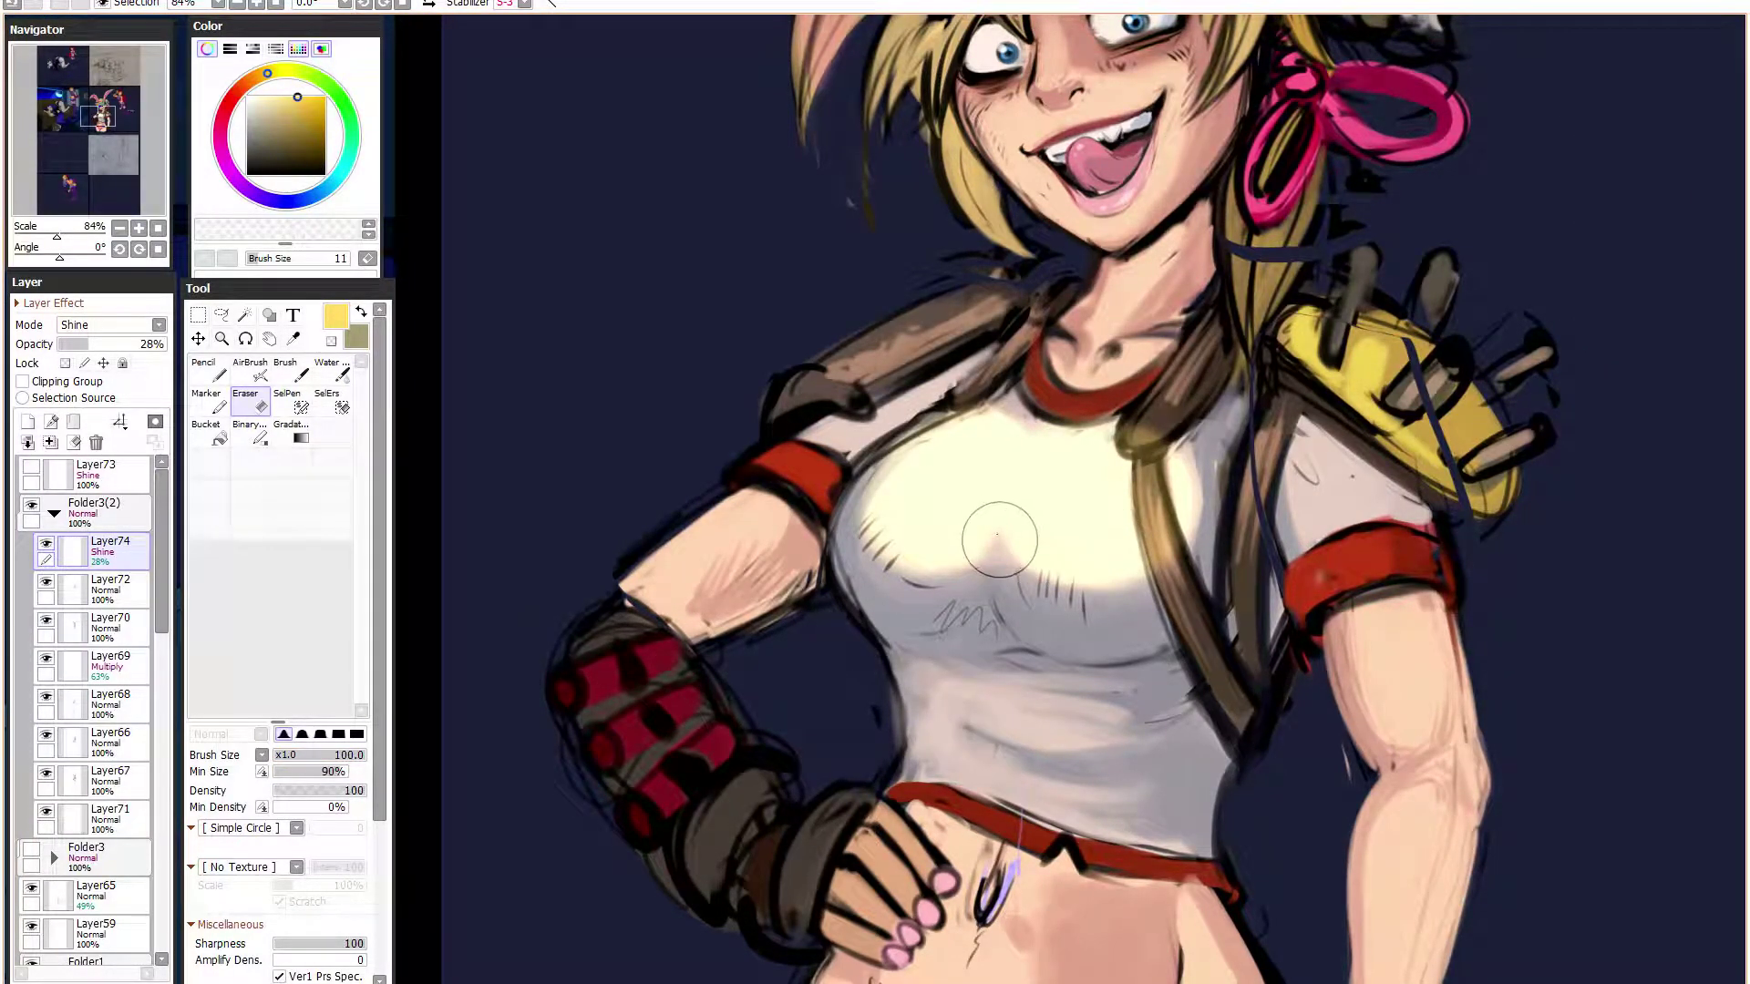
pyautogui.moveTo(1020, 552); pyautogui.dragTo(1171, 547)
pyautogui.moveTo(956, 572); pyautogui.dragTo(861, 505)
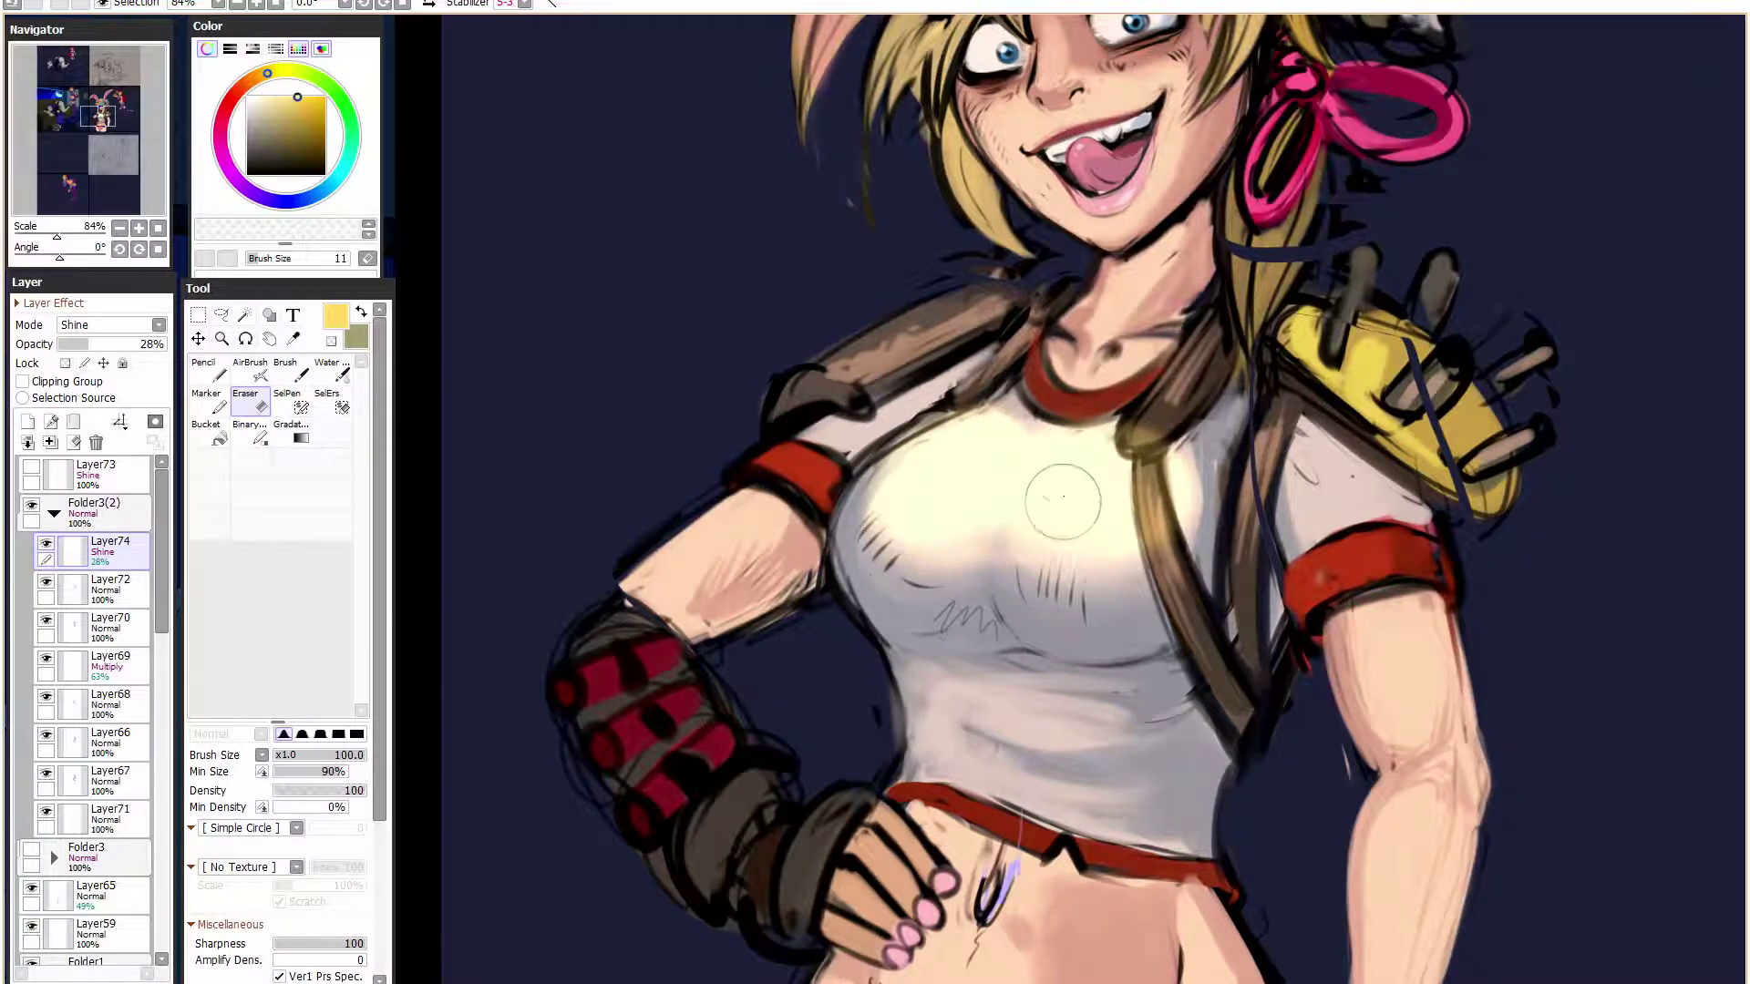
# - Set the Eraser to size 94 with a 95% minimum size and trim the highlight around the neckline and shoulder strap
pyautogui.moveTo(364, 756); pyautogui.dragTo(306, 772)
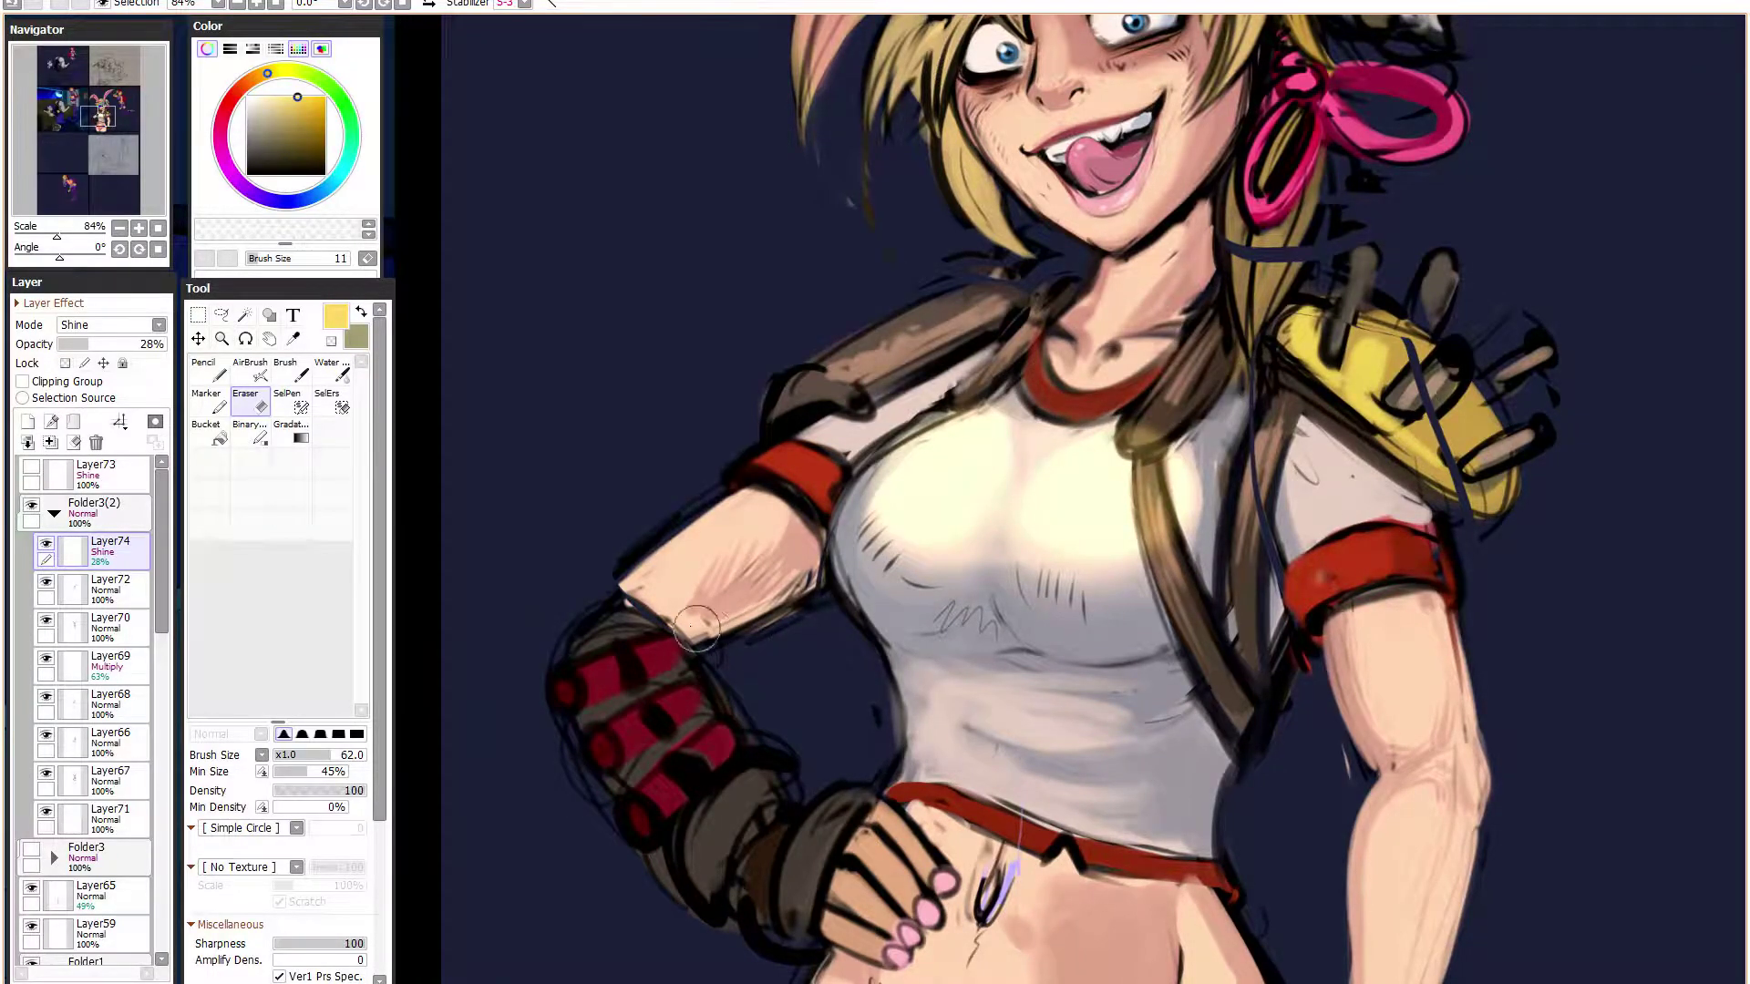
pyautogui.scroll(-5, 1038, 489)
pyautogui.scroll(1, 1039, 489)
pyautogui.scroll(1, 995, 495)
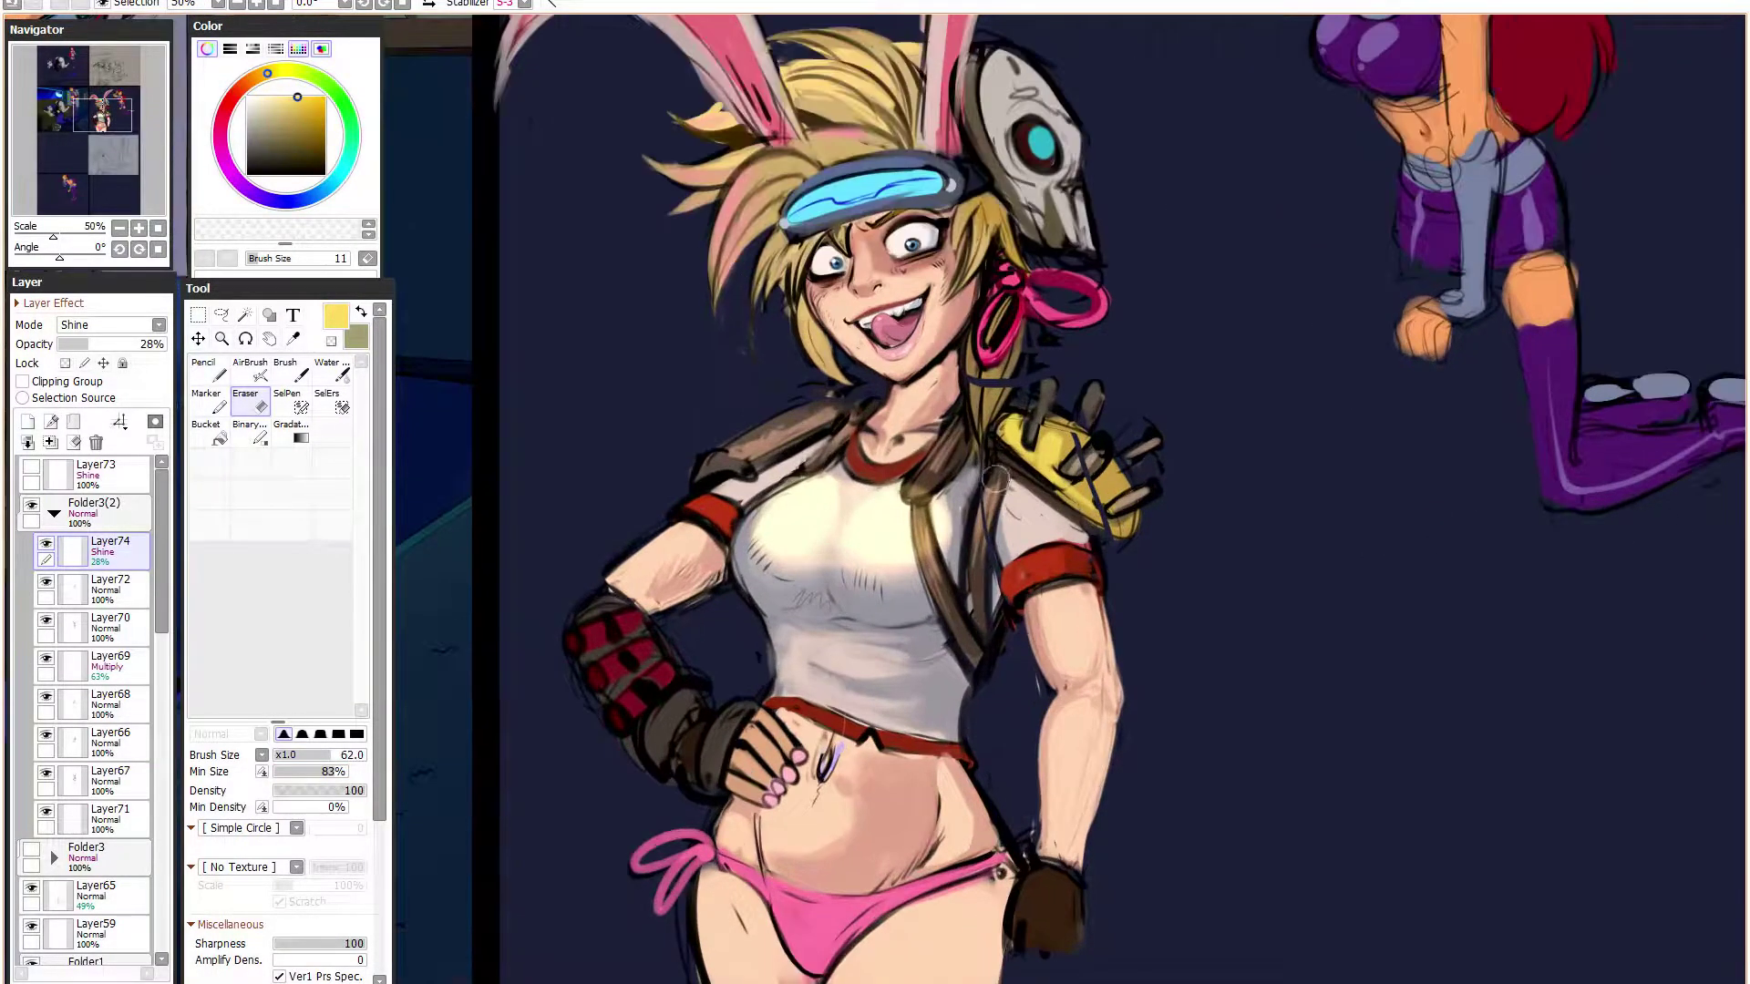
pyautogui.click(336, 754)
pyautogui.click(344, 771)
pyautogui.moveTo(883, 477); pyautogui.dragTo(918, 478)
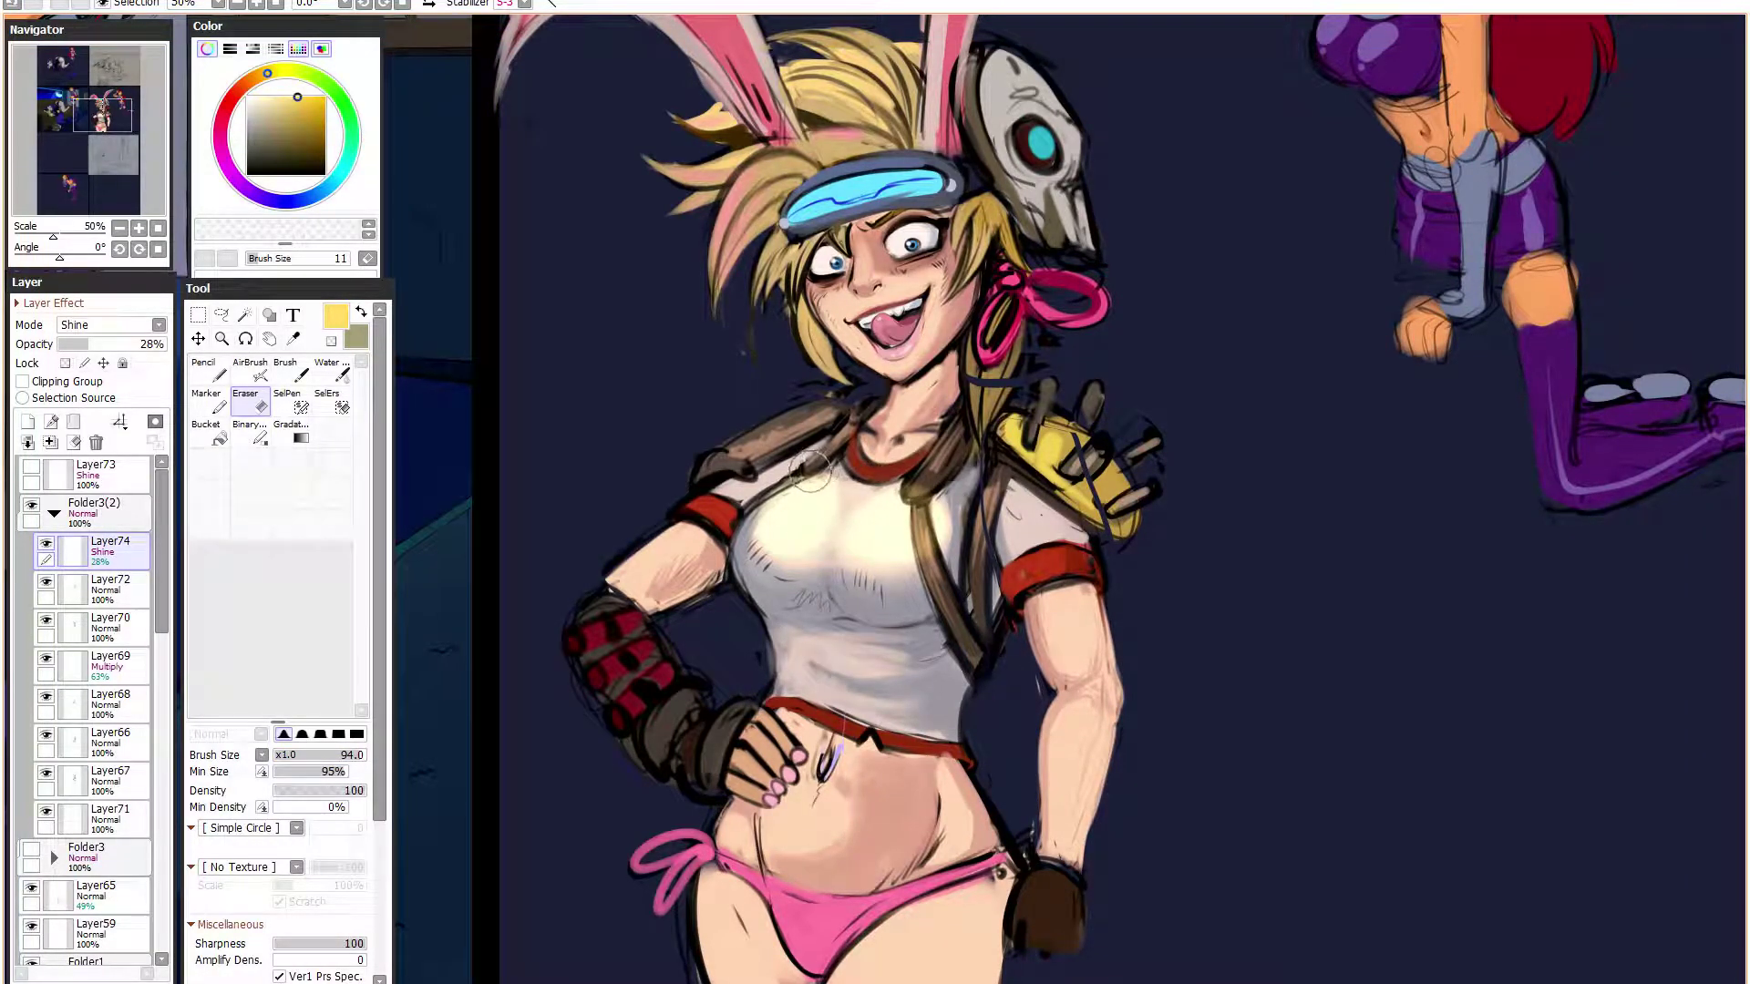
pyautogui.moveTo(959, 495); pyautogui.dragTo(956, 527)
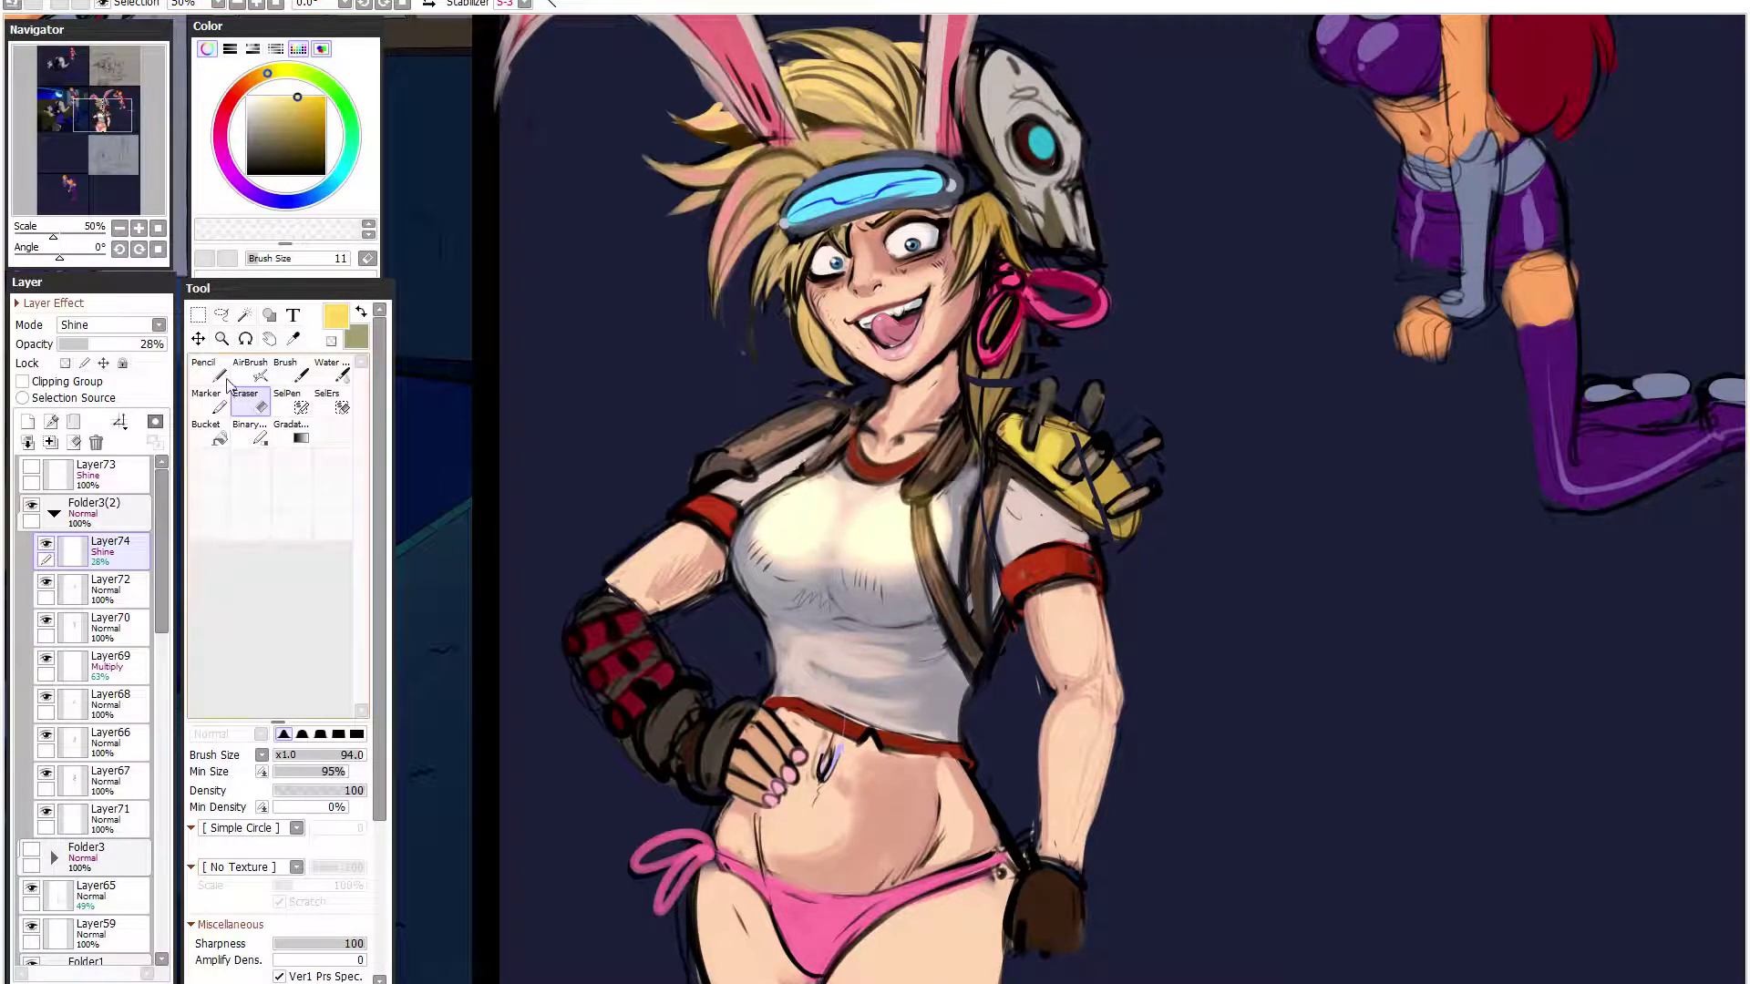
# - Switch back to the Pencil and set its minimum size to 89%
pyautogui.press('n')
pyautogui.moveTo(332, 772); pyautogui.dragTo(341, 772)
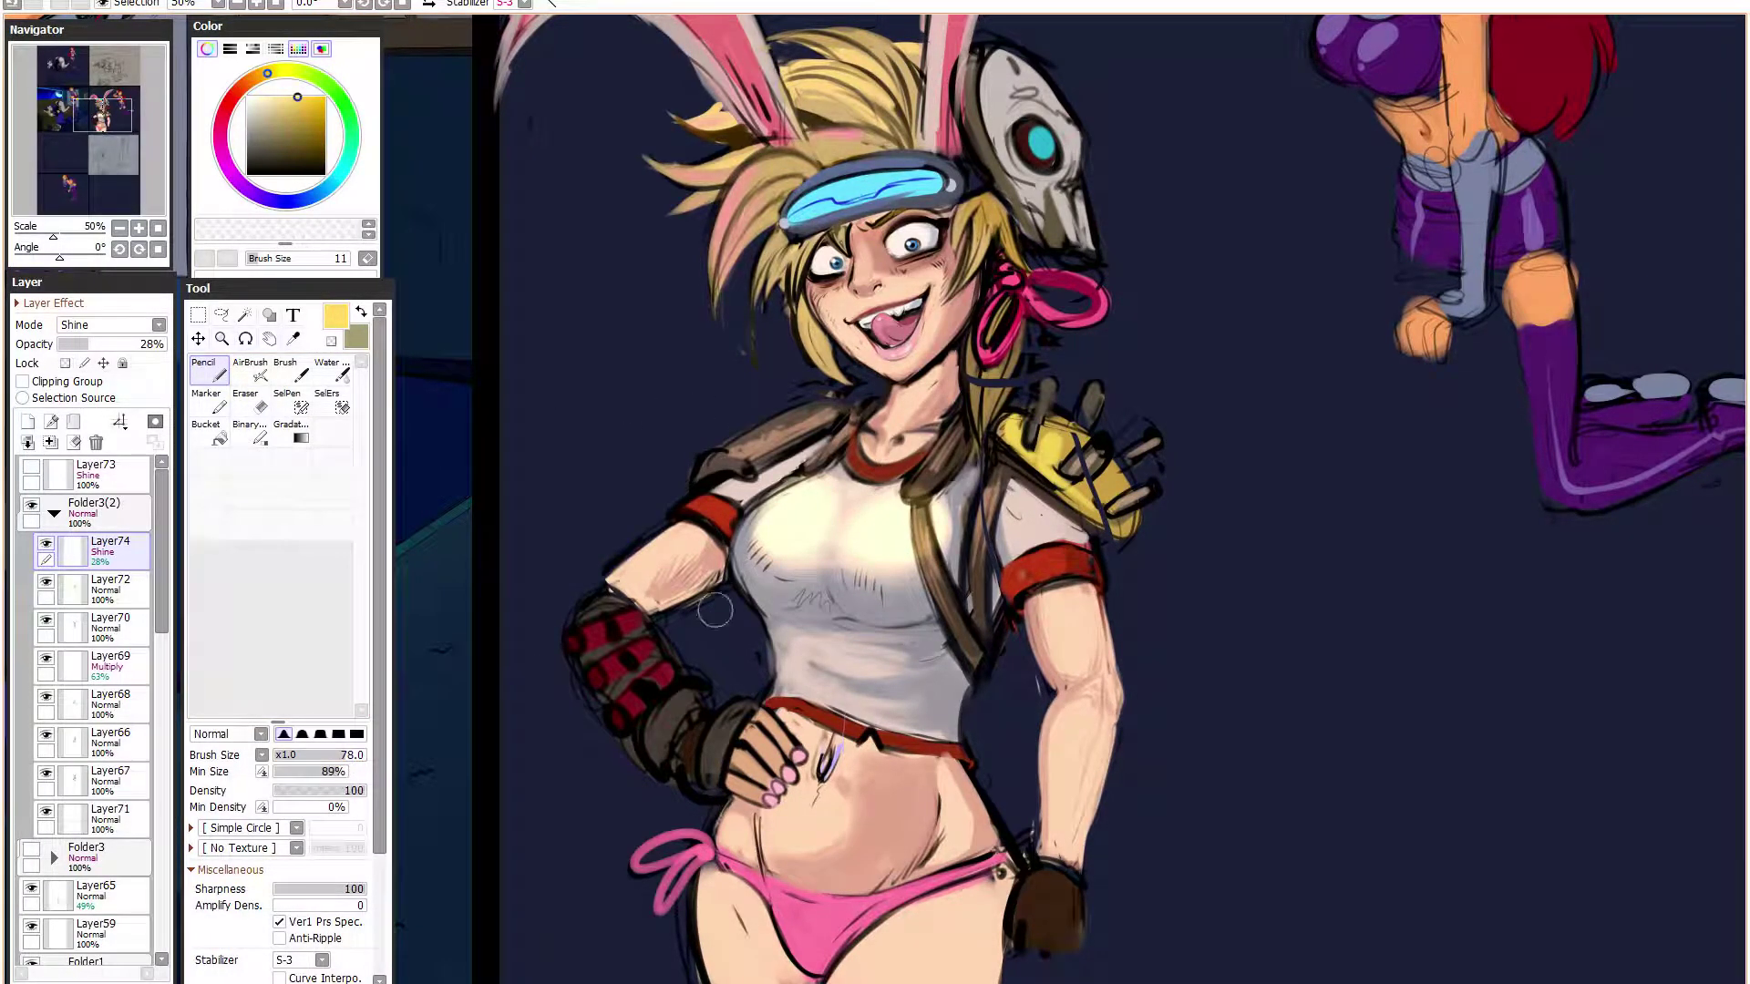
# - Paint the warm glow on the shirt's chest in the Shine layer with a size 100 pencil and refine it with a size 23 eraser
pyautogui.press(']')
pyautogui.press(']')
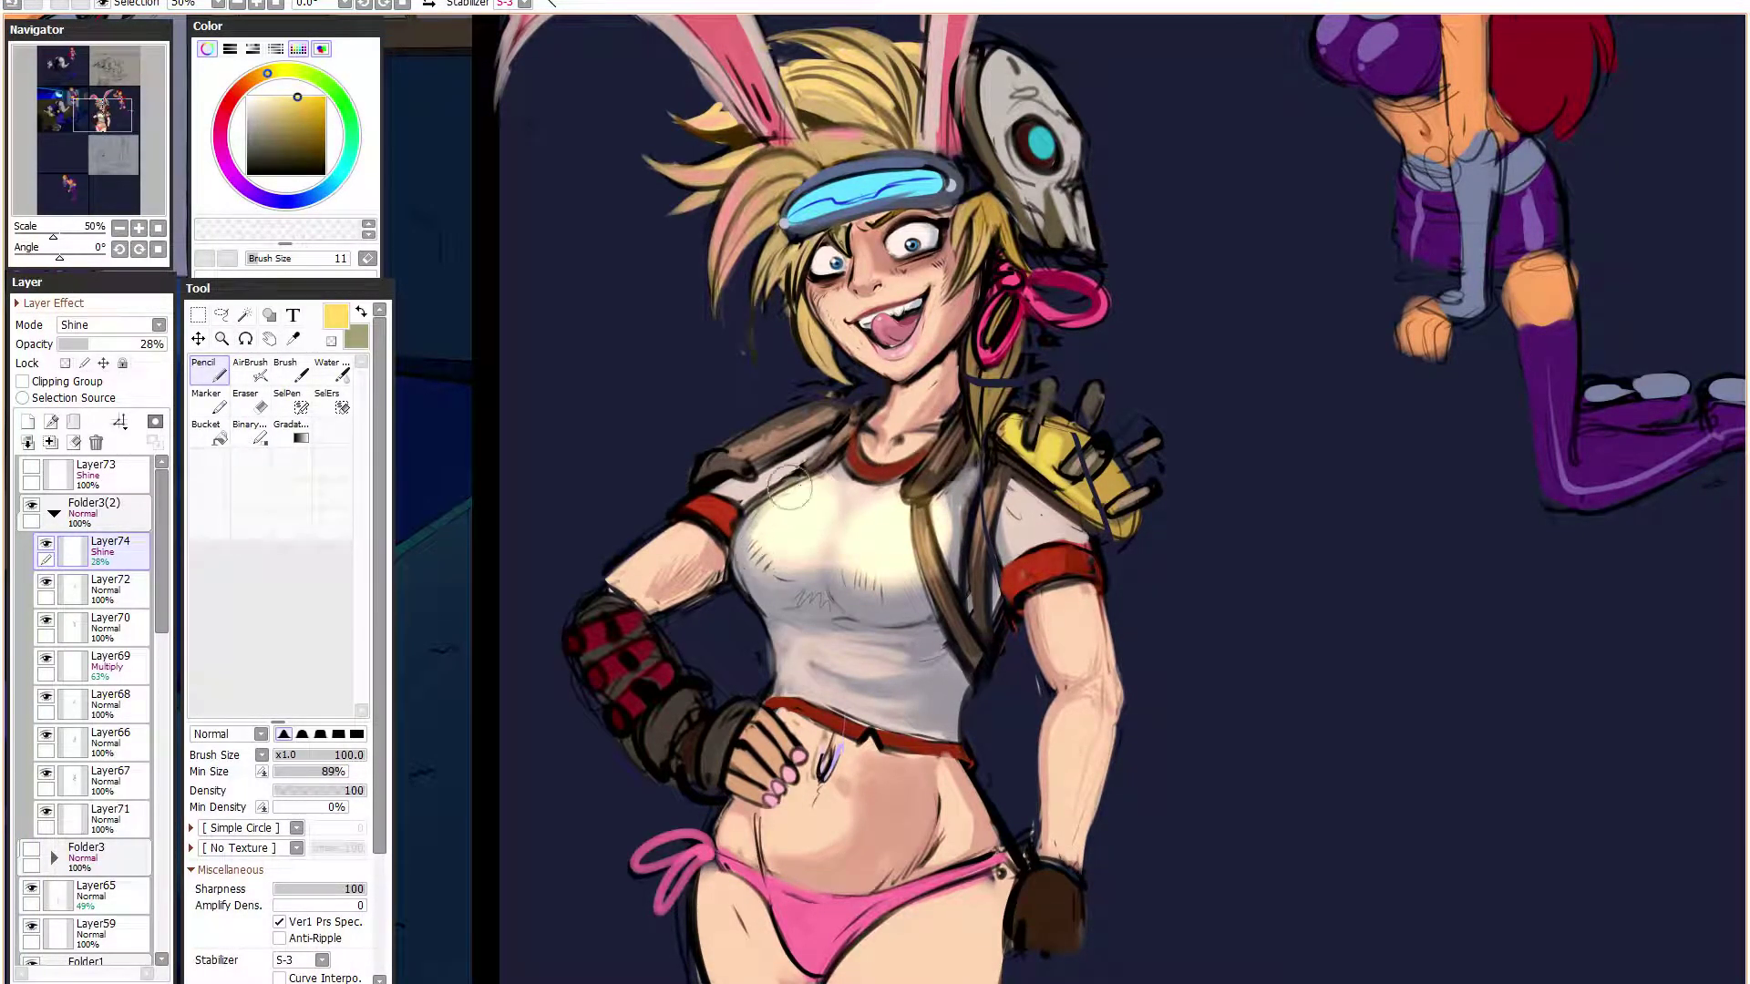
pyautogui.press('h')
pyautogui.moveTo(900, 580); pyautogui.dragTo(824, 570)
pyautogui.click(245, 401)
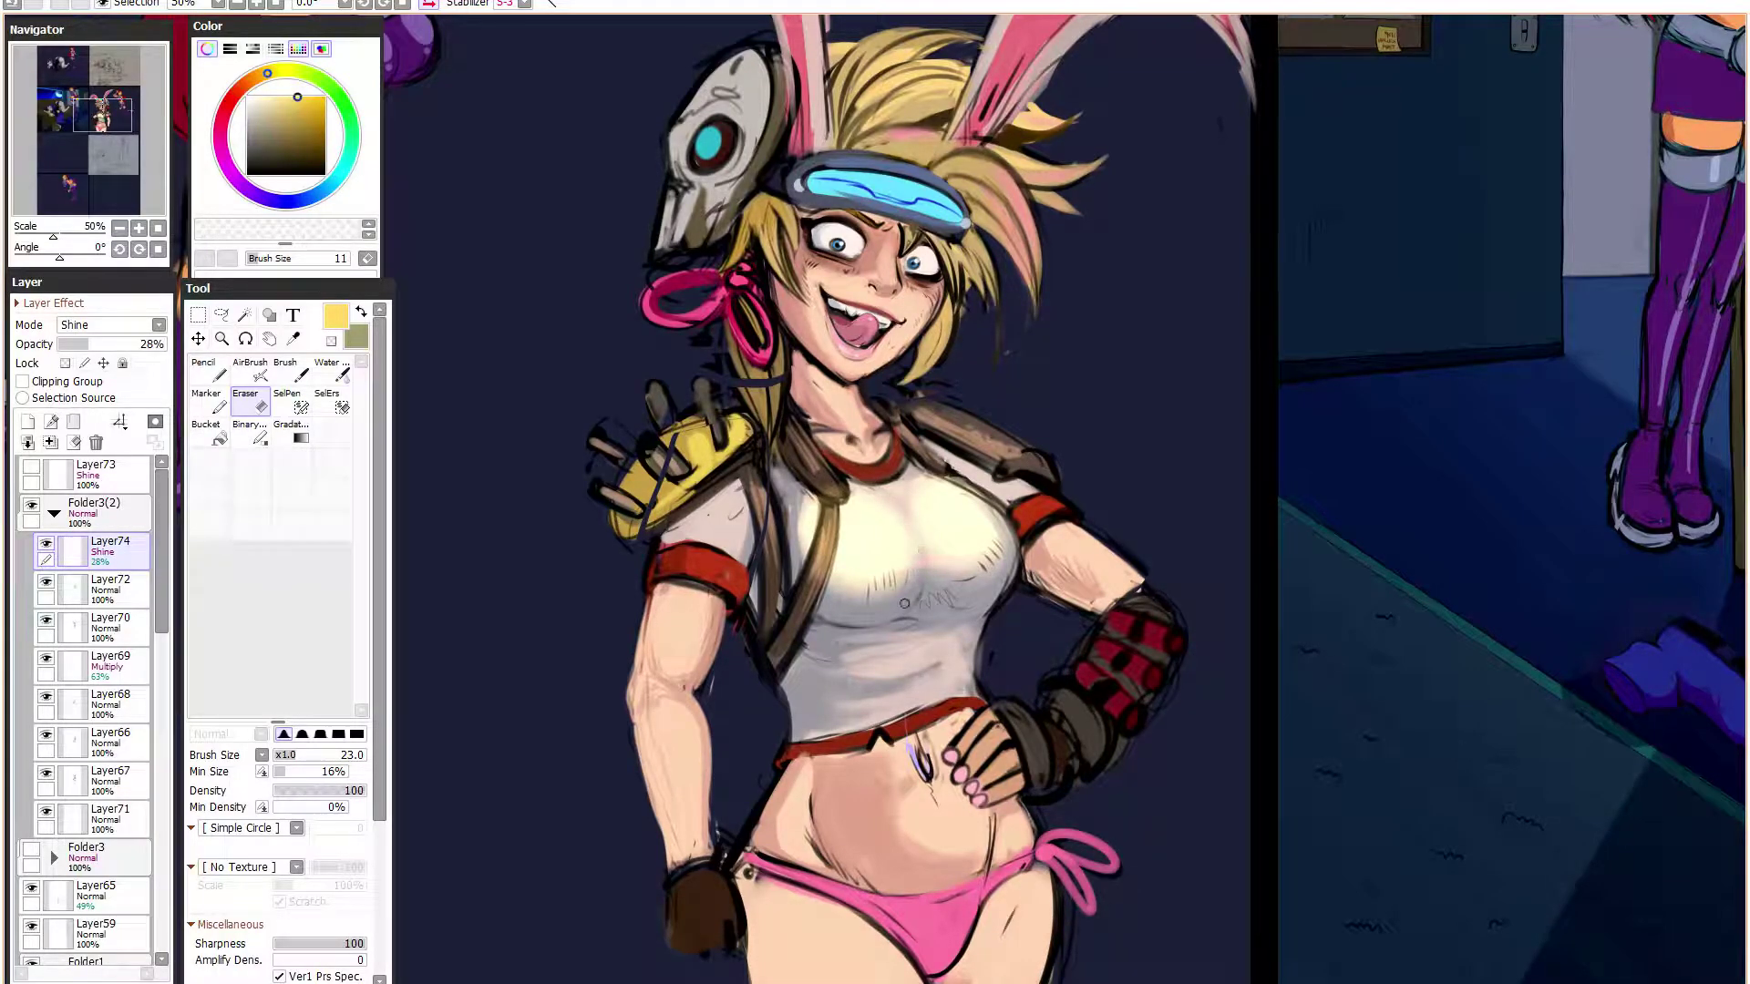
pyautogui.press('h')
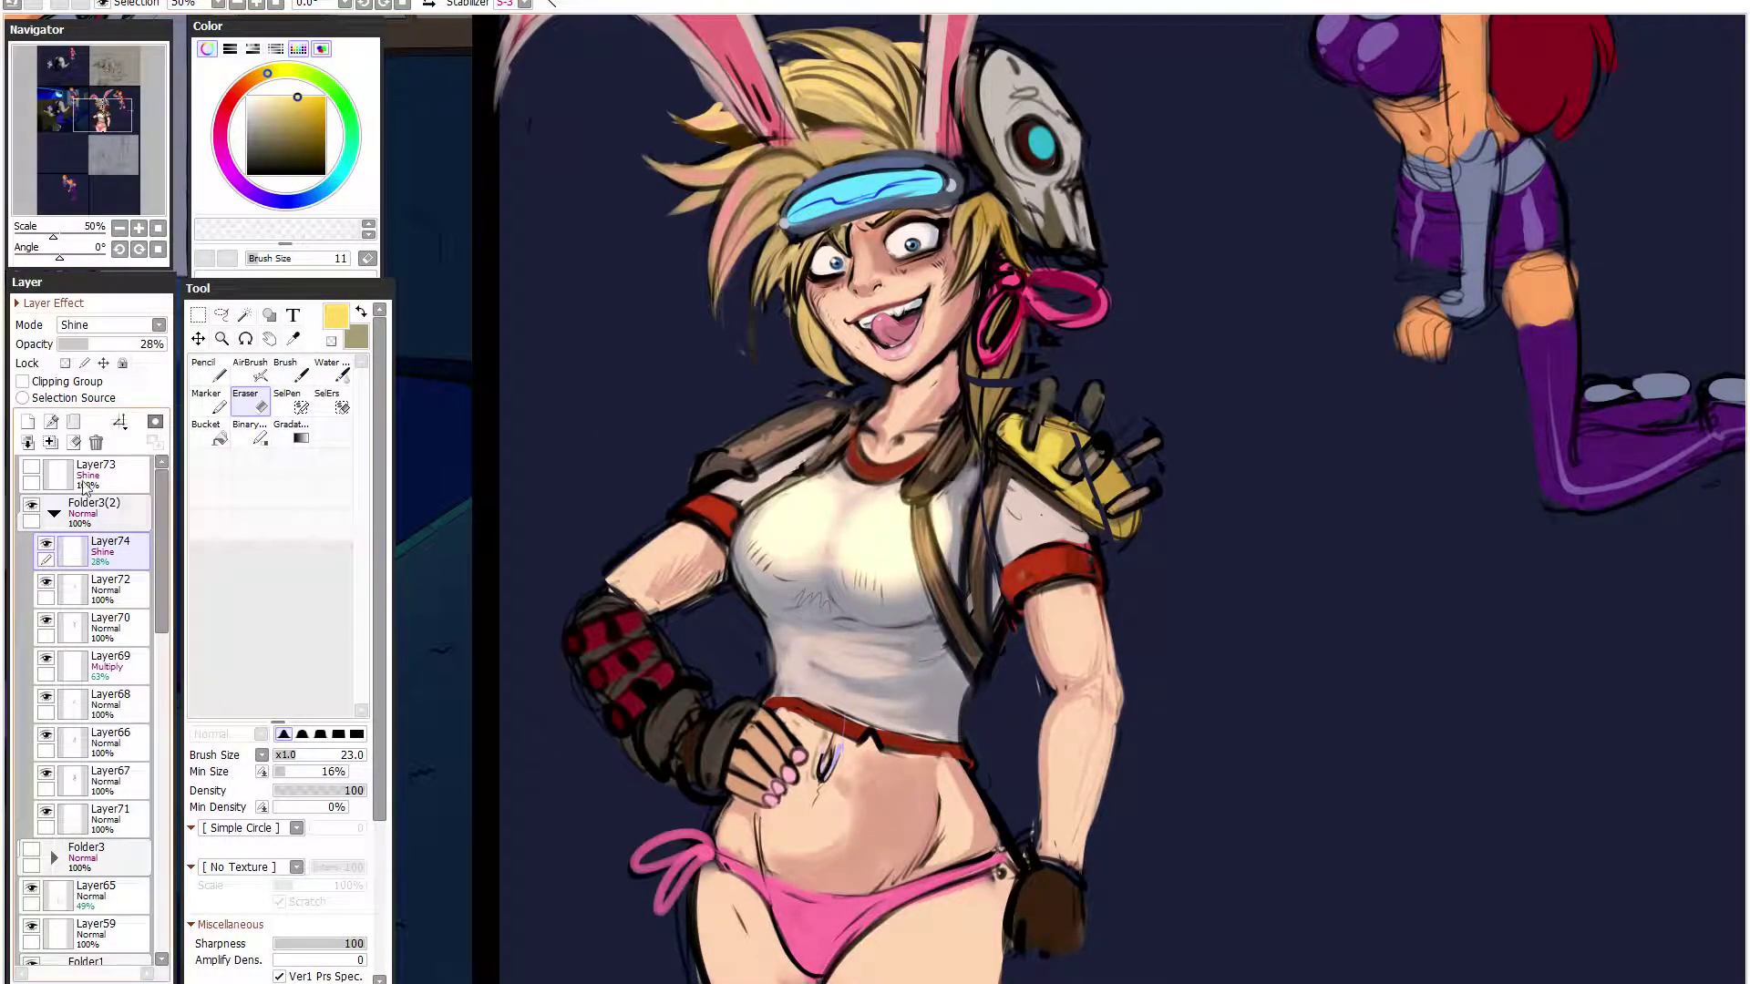
# - Add a new Normal layer above the Shine layer, sample the shirt's pale cream, and set the pencil to size 100 with 13% minimum size
pyautogui.click(28, 421)
pyautogui.click(281, 771)
pyautogui.click(289, 755)
pyautogui.rightClick(786, 510)
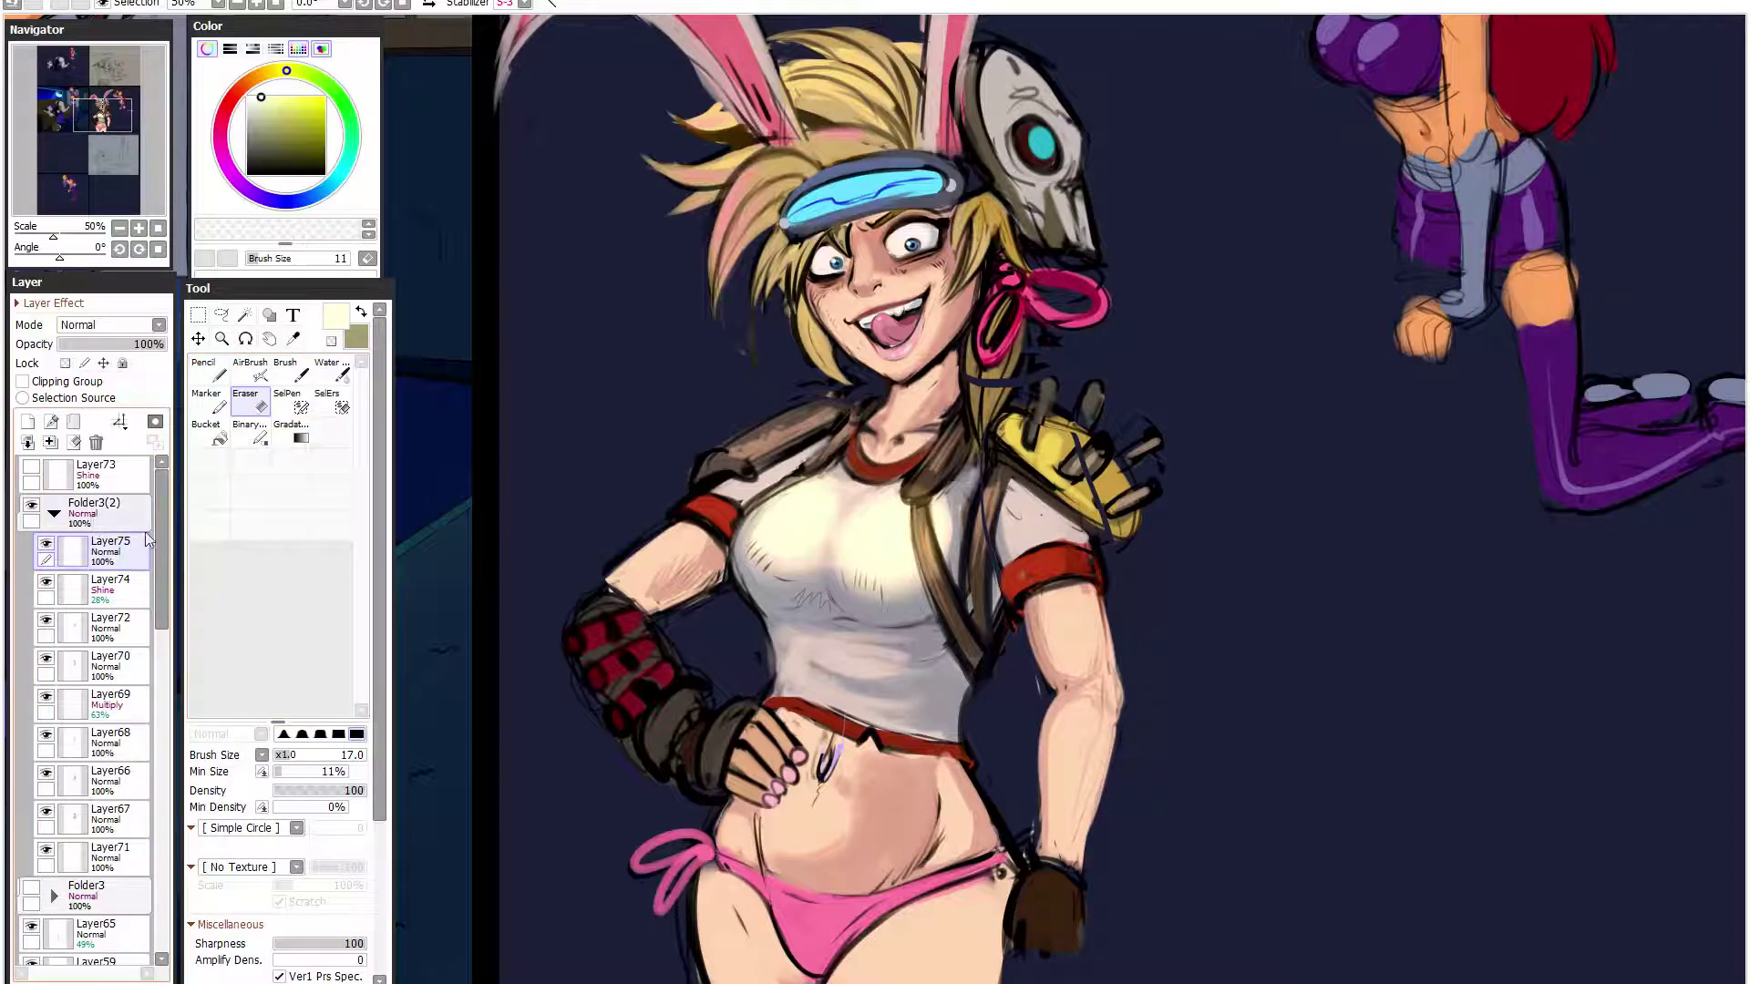
pyautogui.click(212, 370)
pyautogui.click(288, 772)
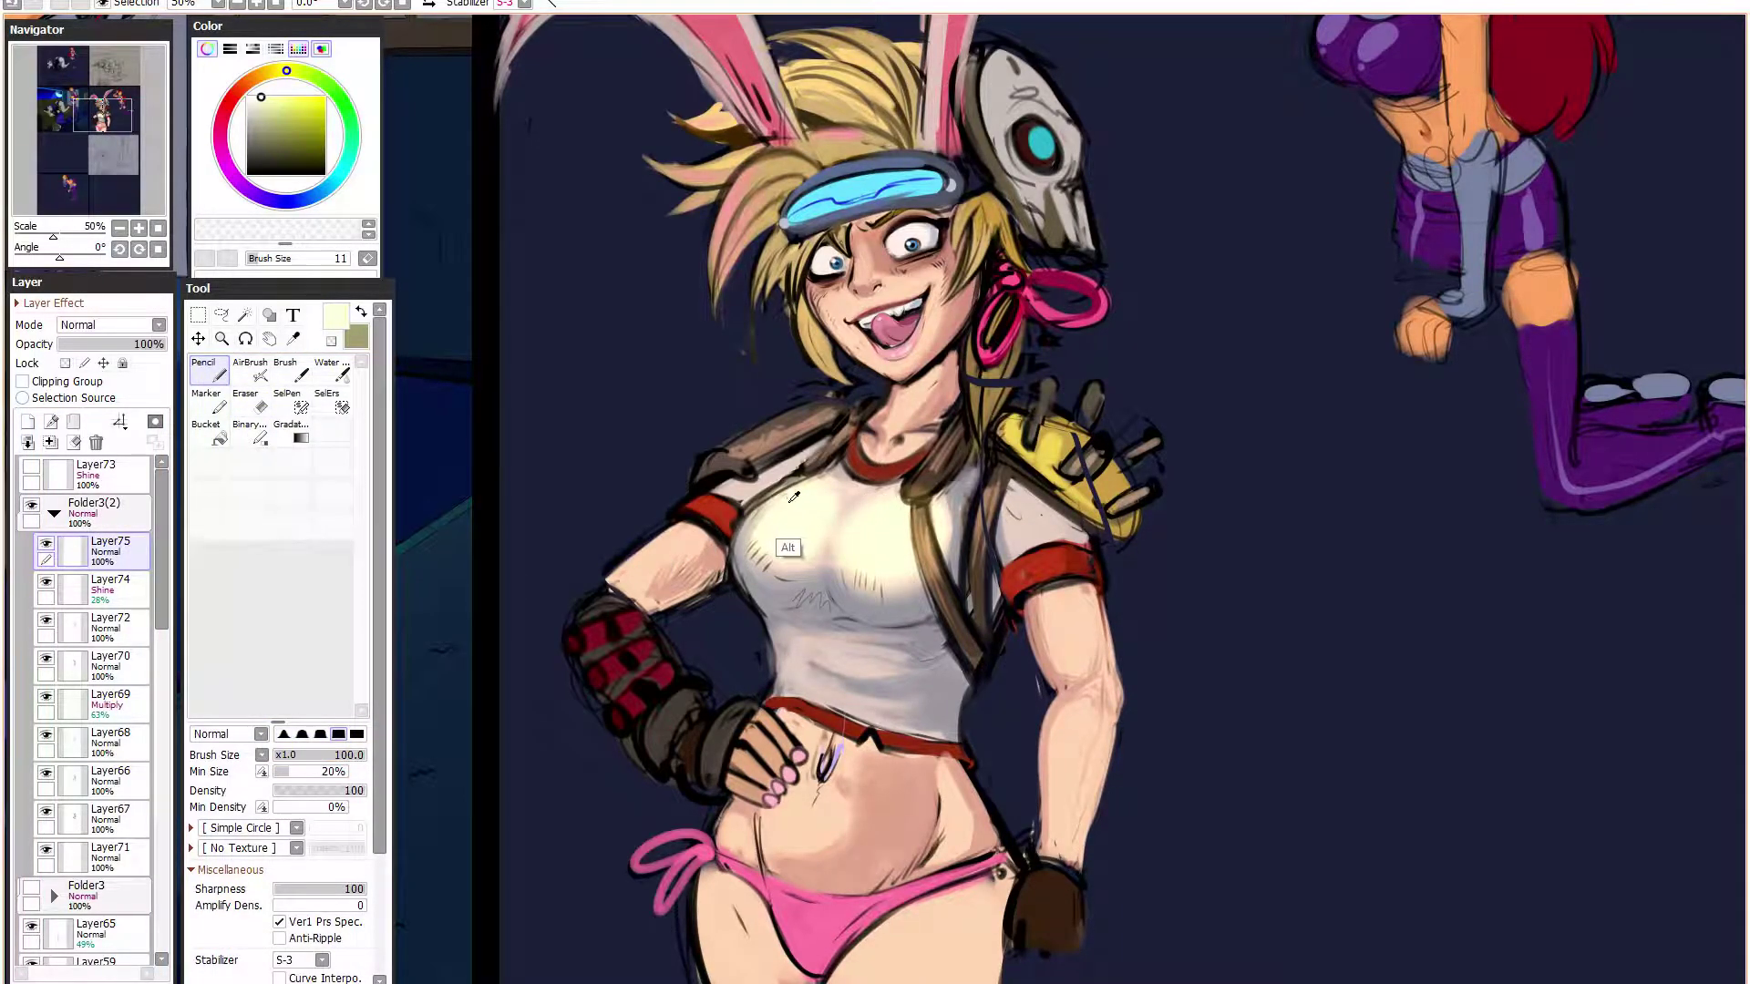
pyautogui.moveTo(285, 772); pyautogui.dragTo(281, 772)
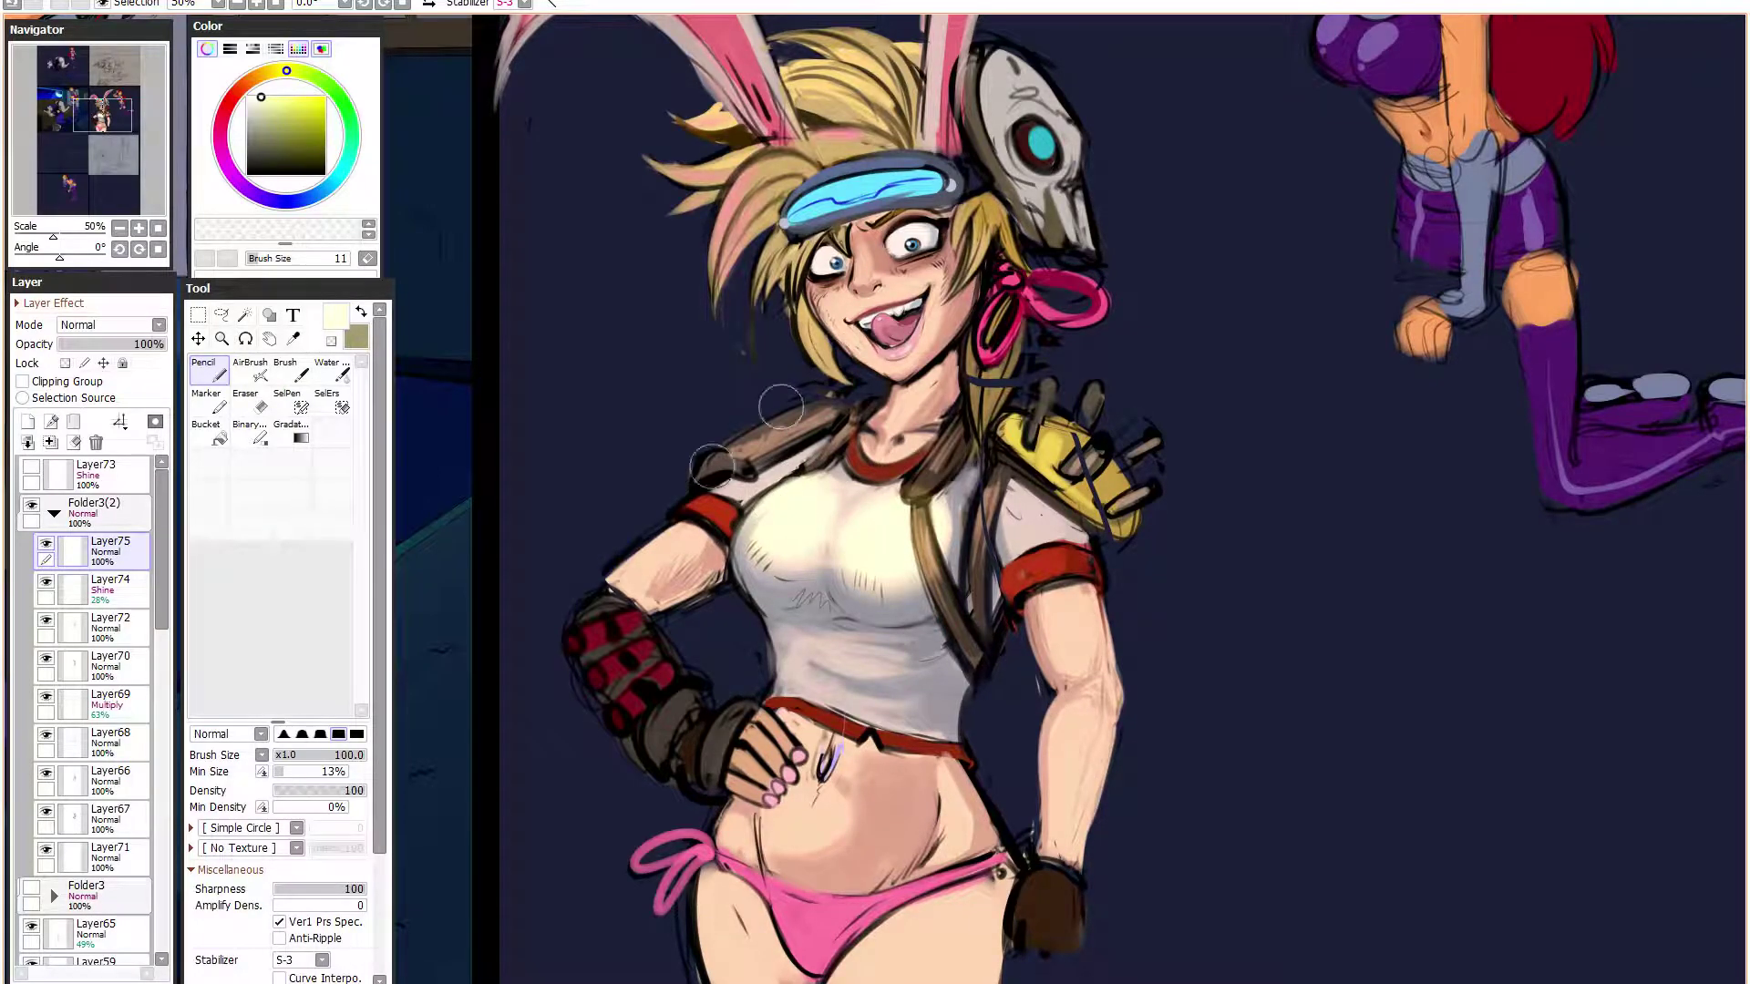
# - Sample the shirt's beige-grey tones and paint along the chest's outer edge beside the bent arm with 9% minimum size
pyautogui.press('alt')
pyautogui.keyDown('alt'); pyautogui.click(753, 535); pyautogui.keyUp('alt')
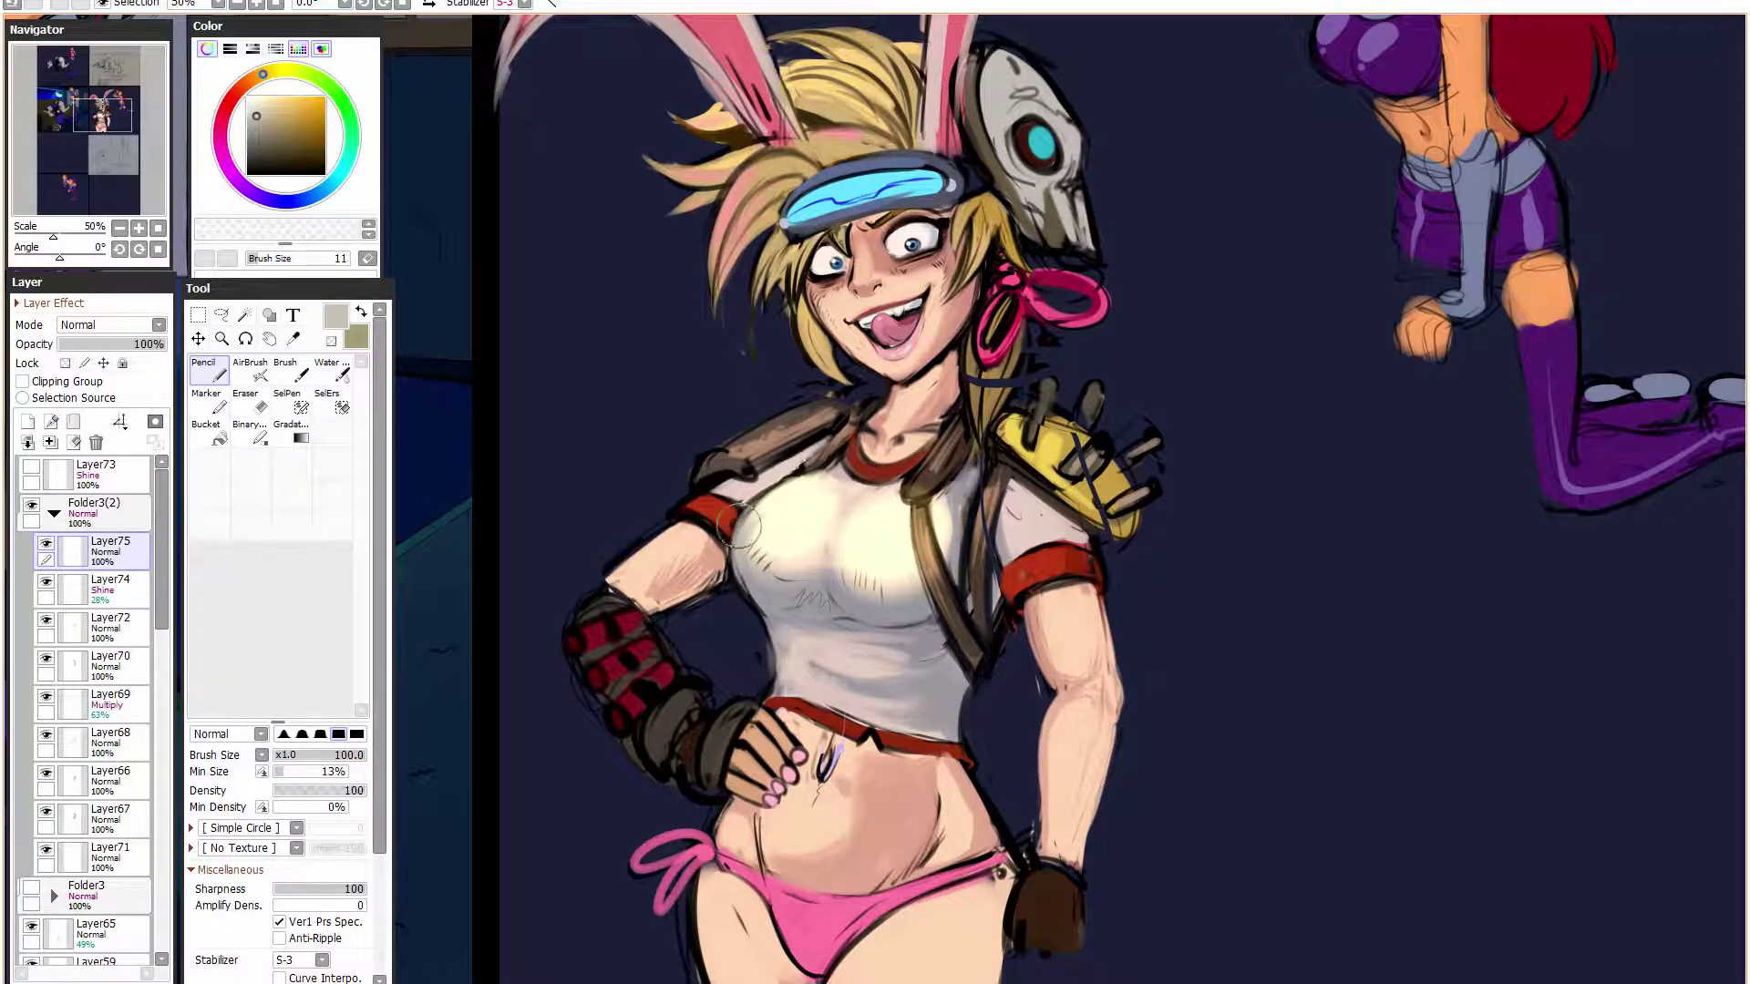
pyautogui.click(279, 772)
pyautogui.keyDown('alt'); pyautogui.click(737, 538); pyautogui.keyUp('alt')
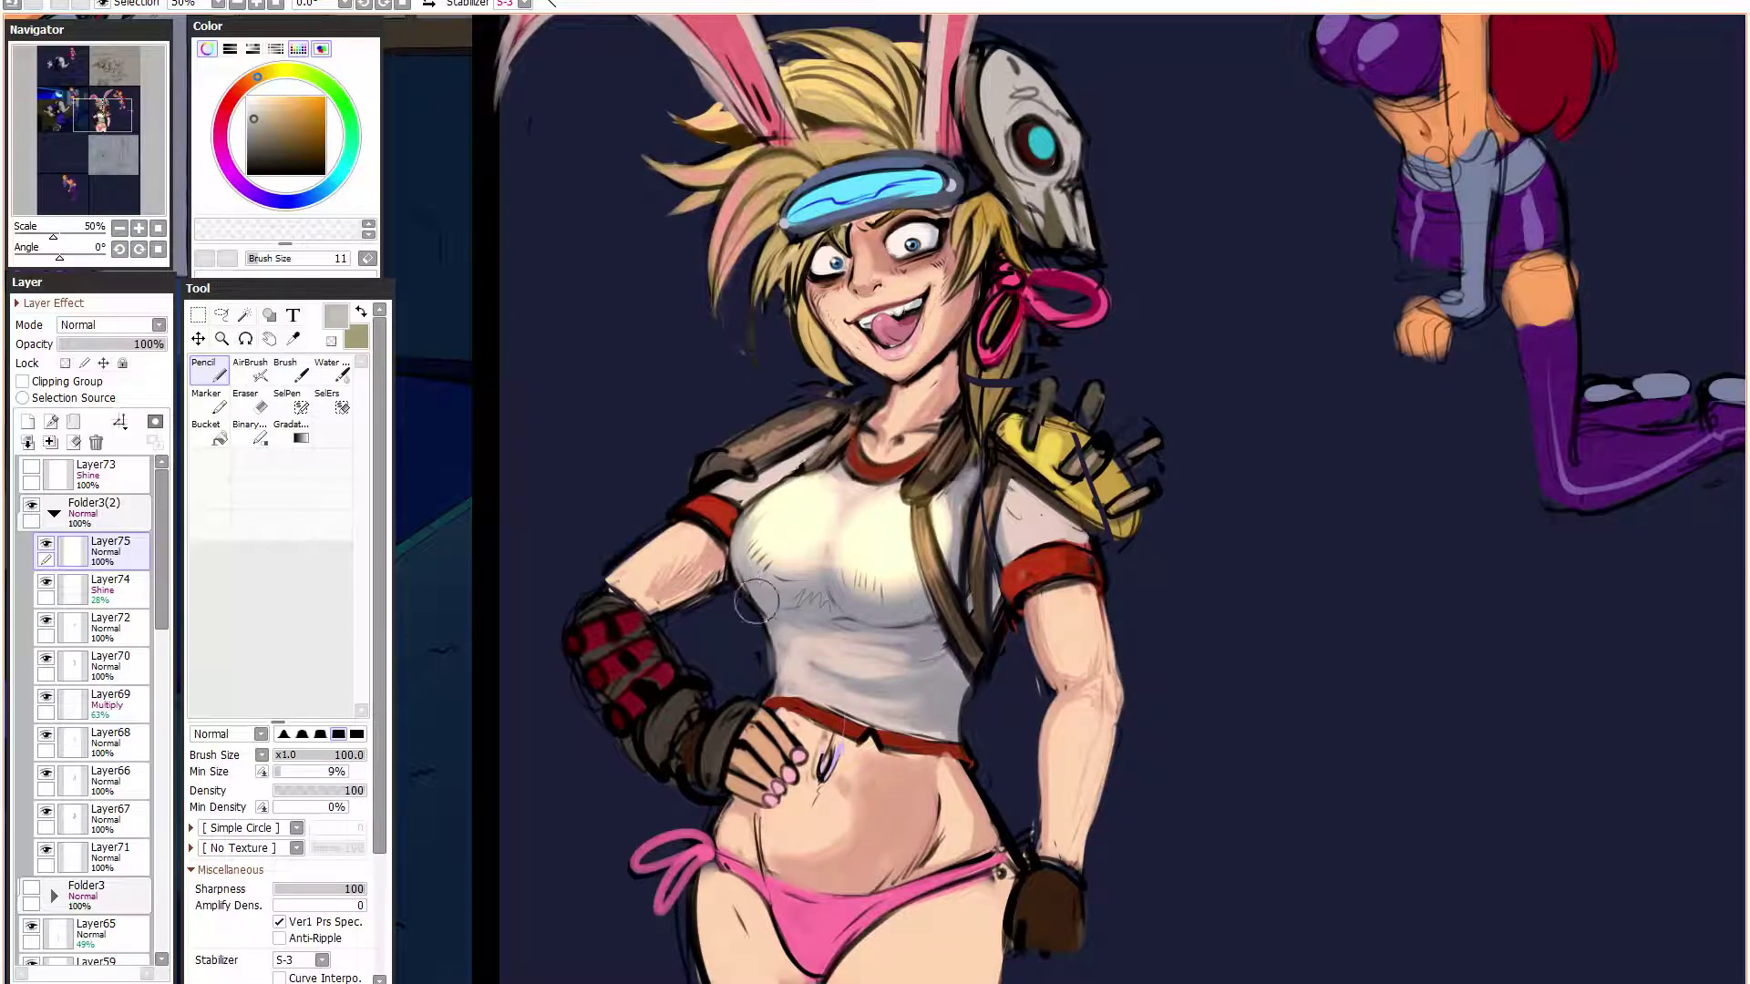
# - Shade the underside of the chest and the shirt's side in blue-grey, using a size 100 pencil with 6% minimum size
pyautogui.click(267, 756)
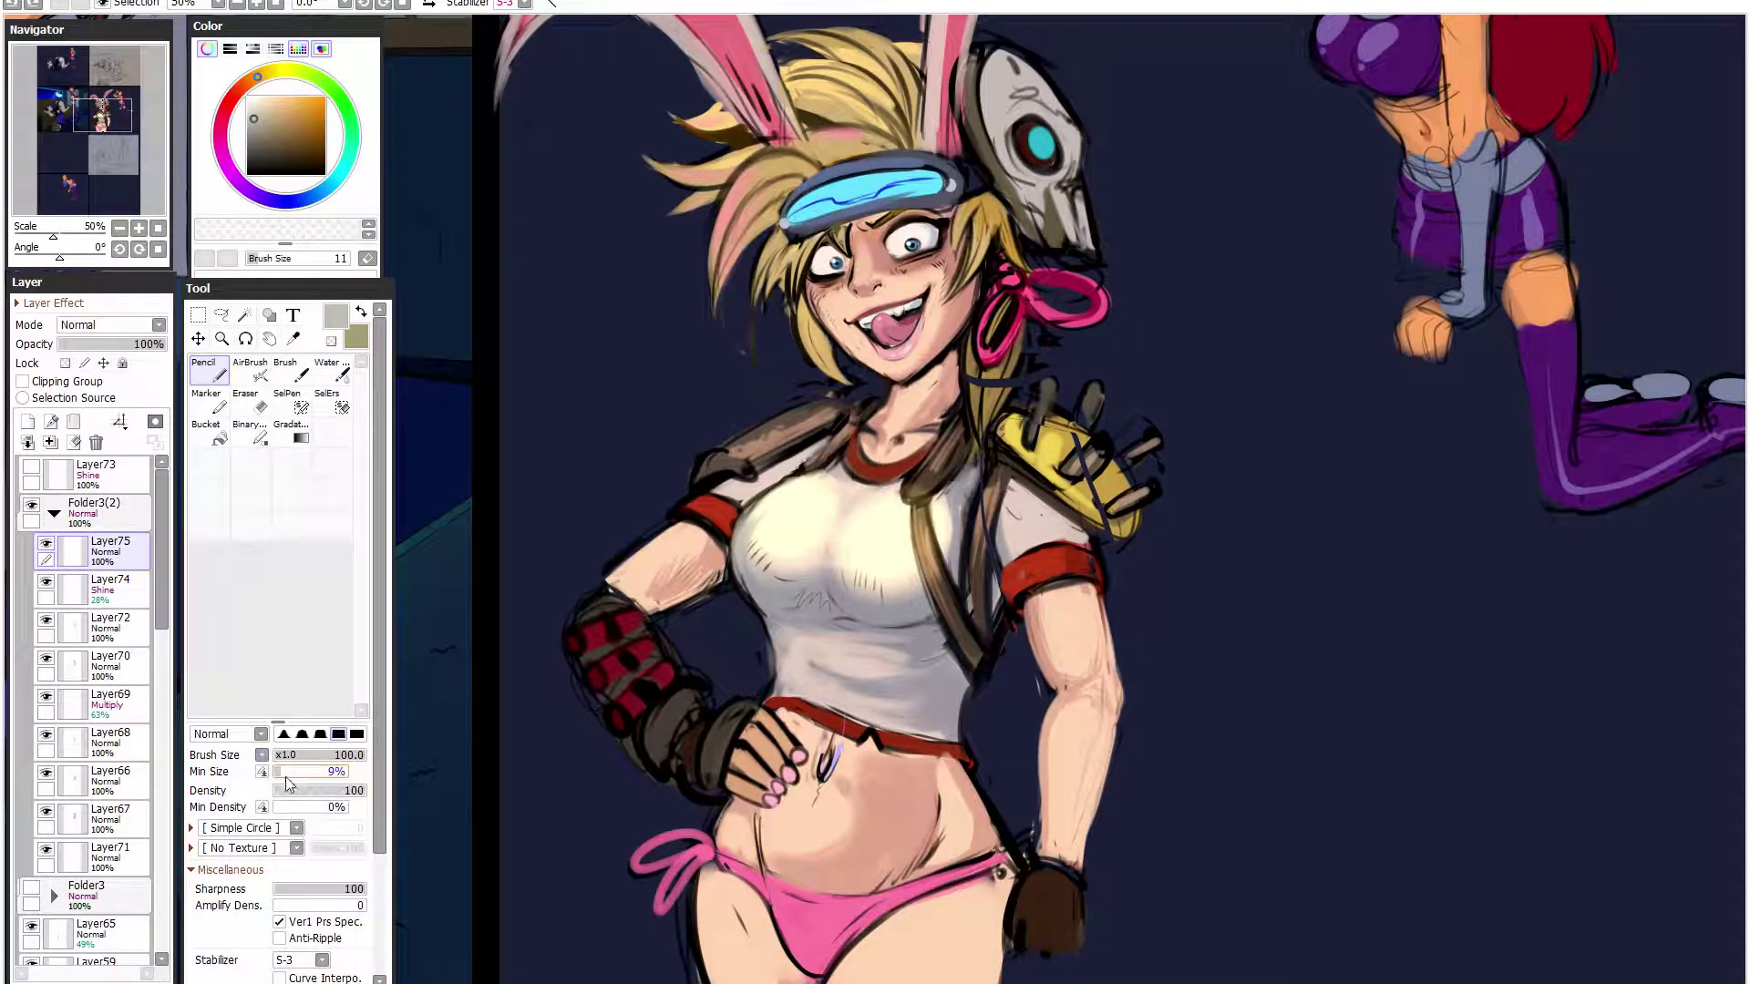
pyautogui.keyDown('alt'); pyautogui.click(775, 576); pyautogui.keyUp('alt')
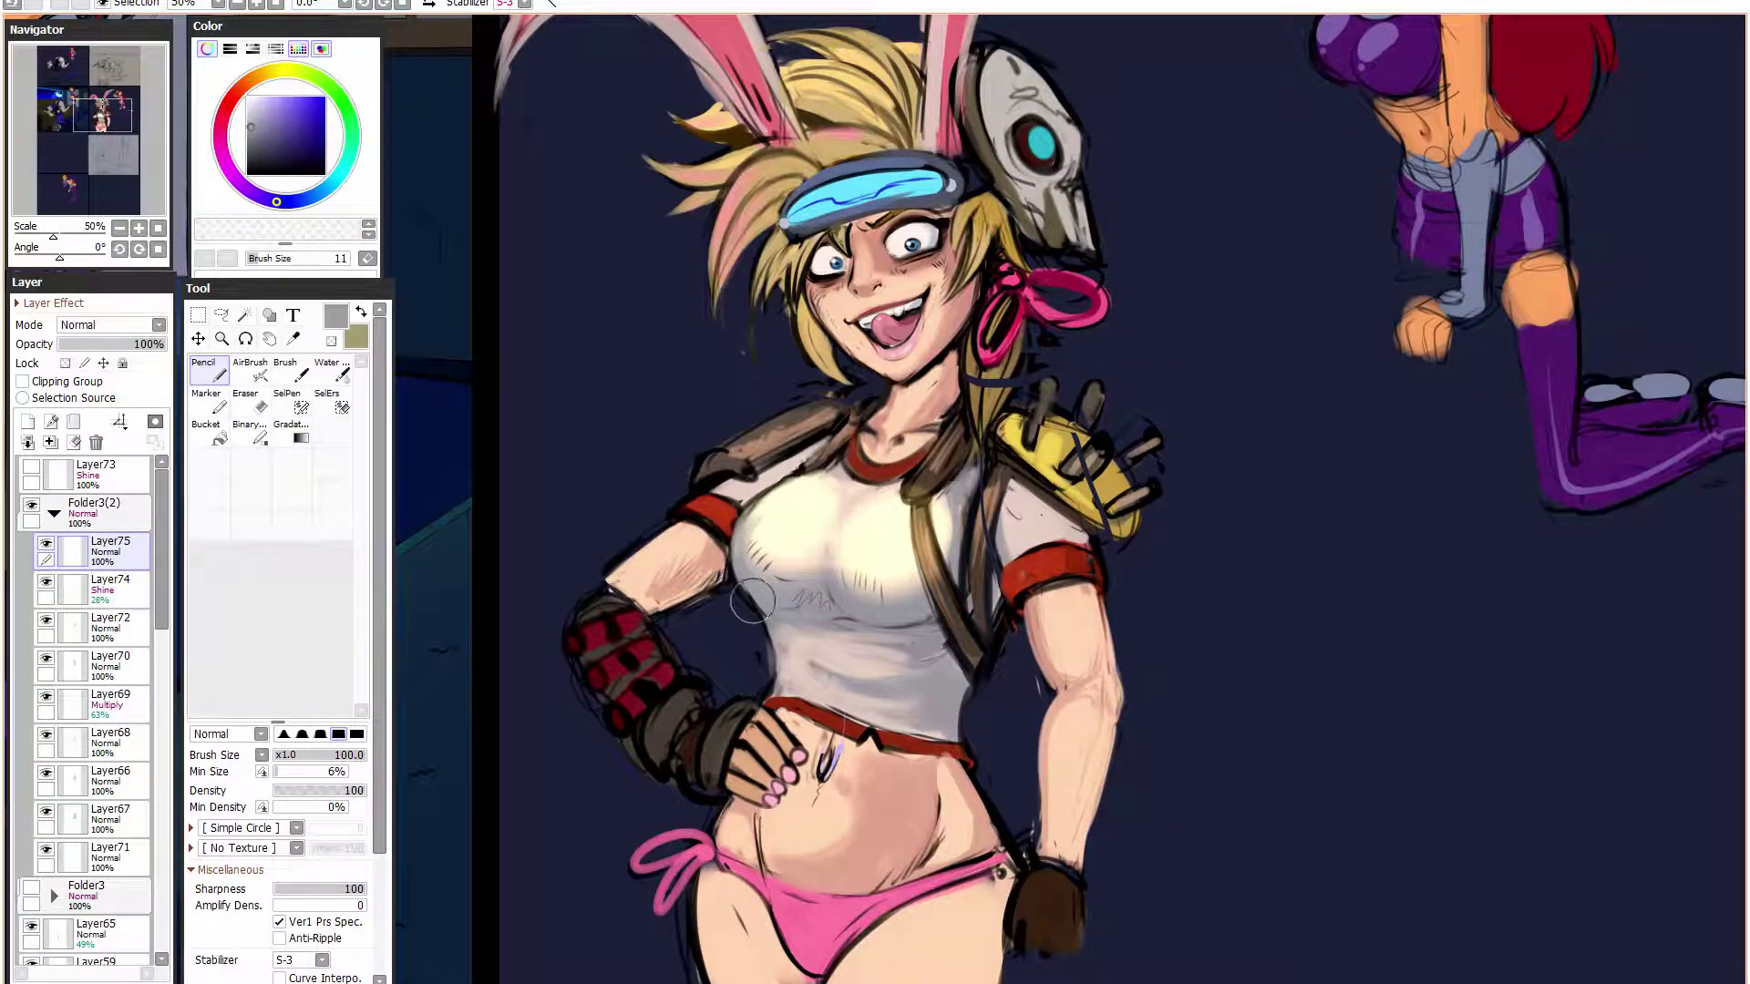
pyautogui.moveTo(854, 614); pyautogui.dragTo(907, 625)
pyautogui.click(263, 129)
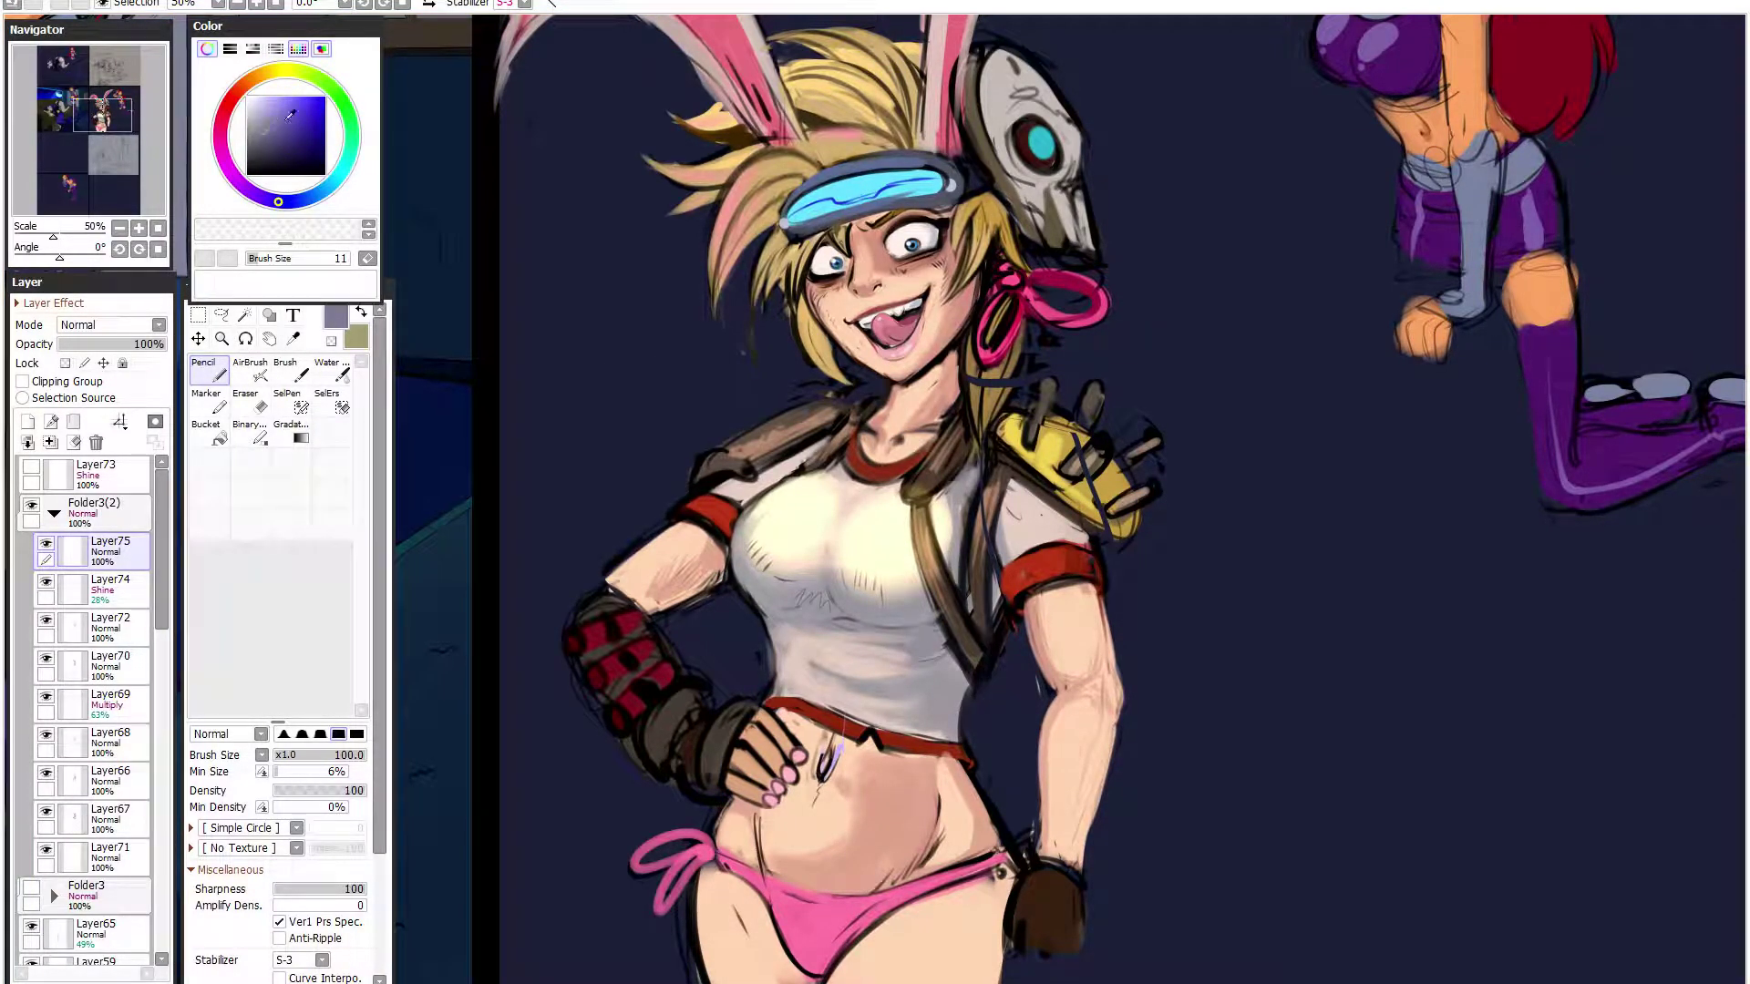
pyautogui.moveTo(895, 629)
pyautogui.mouseDown()
pyautogui.moveTo(935, 609)
pyautogui.moveTo(851, 598)
pyautogui.moveTo(901, 629)
pyautogui.moveTo(889, 615)
pyautogui.moveTo(944, 589)
pyautogui.mouseUp()
pyautogui.moveTo(755, 552)
pyautogui.mouseDown()
pyautogui.moveTo(757, 606)
pyautogui.moveTo(779, 601)
pyautogui.mouseUp()
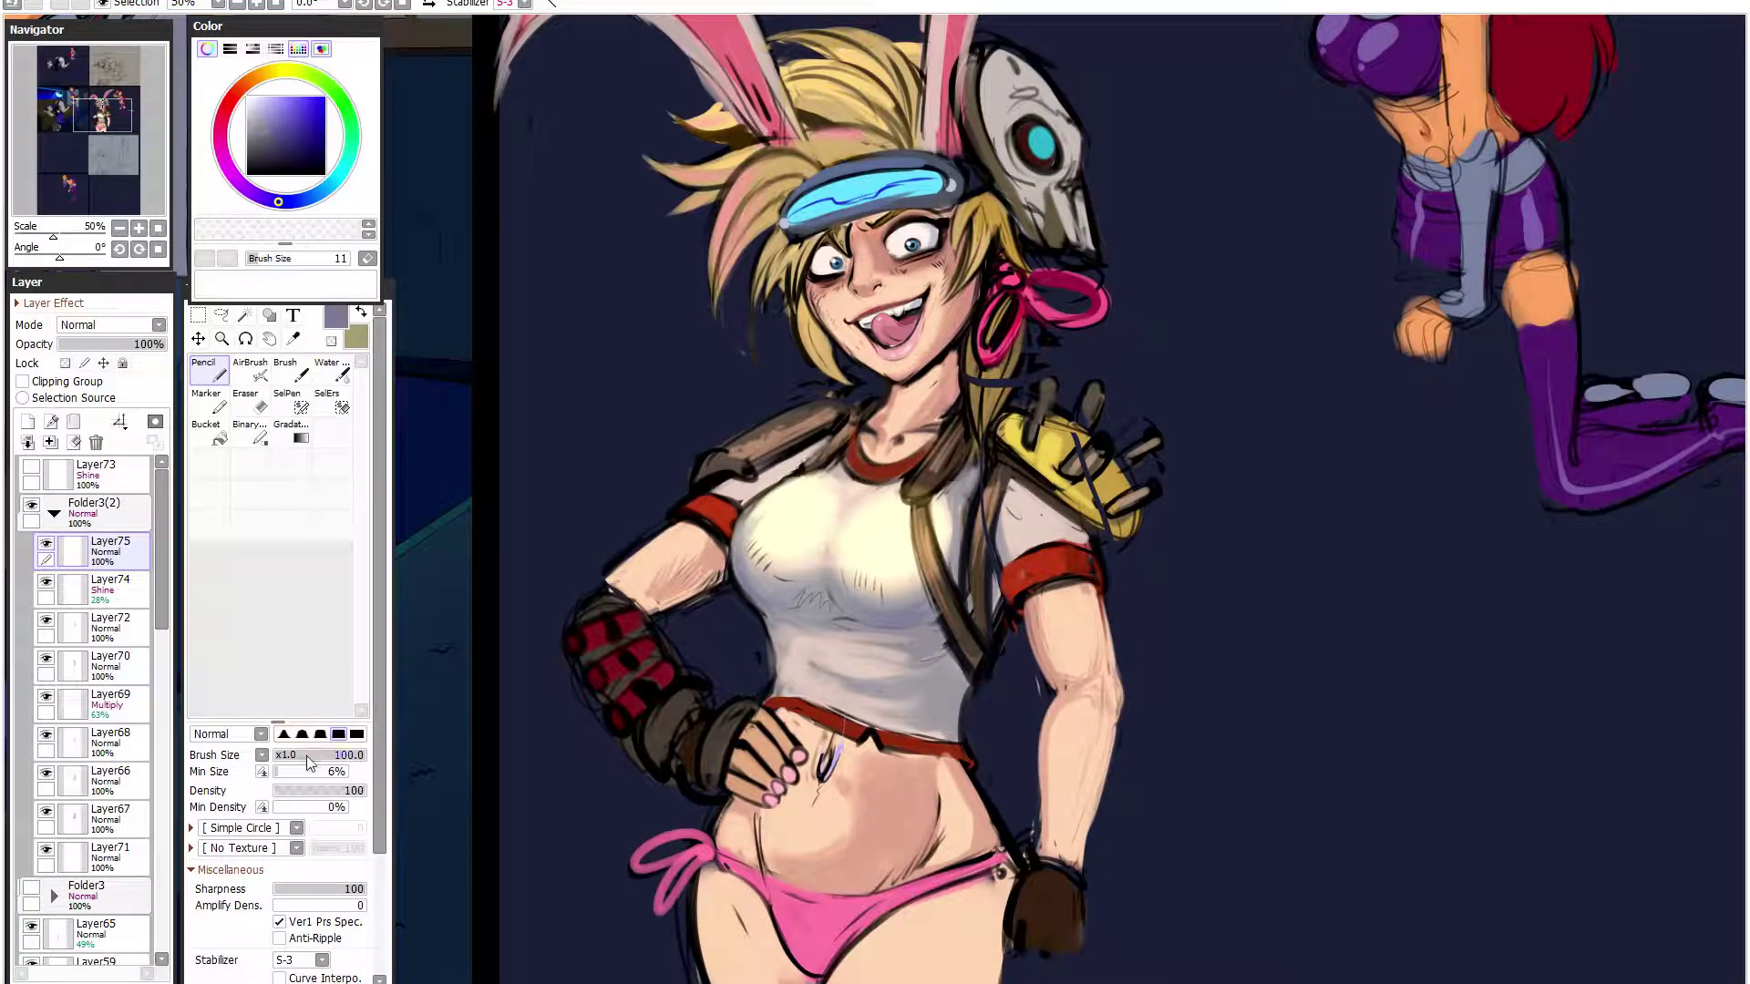
# - Paint over the rough crease lines beneath the chest with the pencil at size 76 and 49% minimum size
pyautogui.click(310, 770)
pyautogui.click(288, 754)
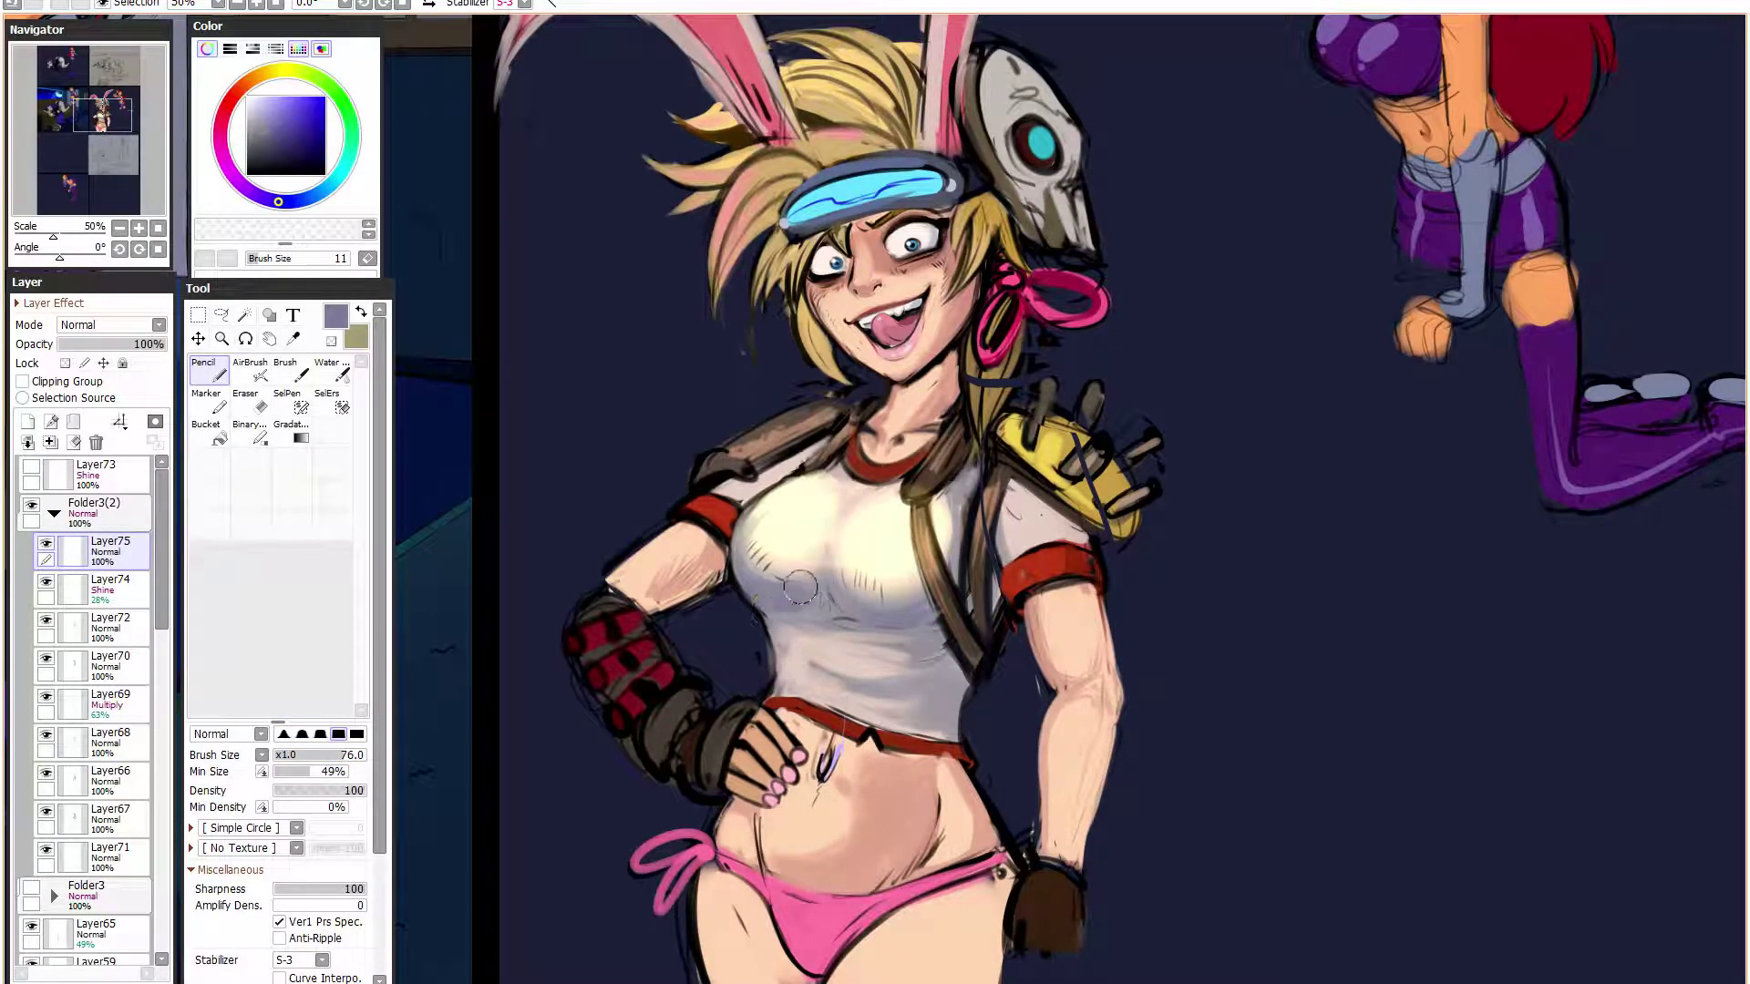
pyautogui.moveTo(845, 587); pyautogui.dragTo(880, 579)
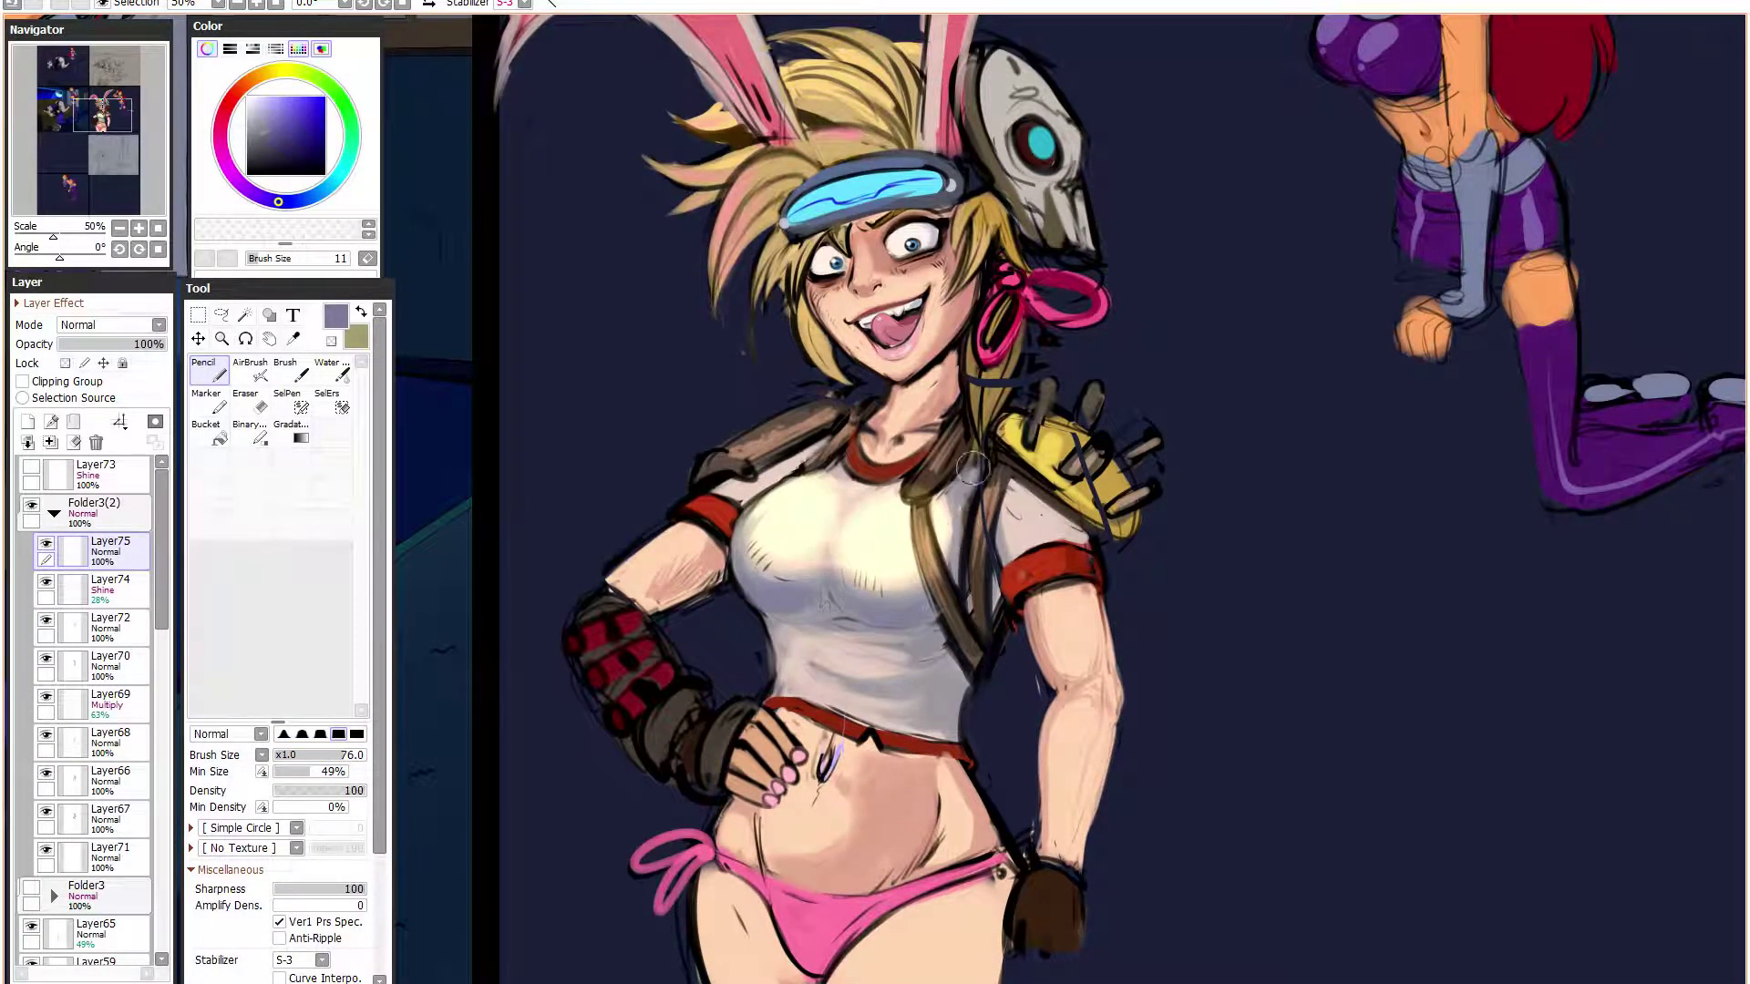
# - Draw black hatching under the chest and accents by the shoulder strap with a size 21 pencil at 14% minimum size
pyautogui.click(284, 770)
pyautogui.click(278, 754)
pyautogui.moveTo(310, 132); pyautogui.dragTo(270, 174)
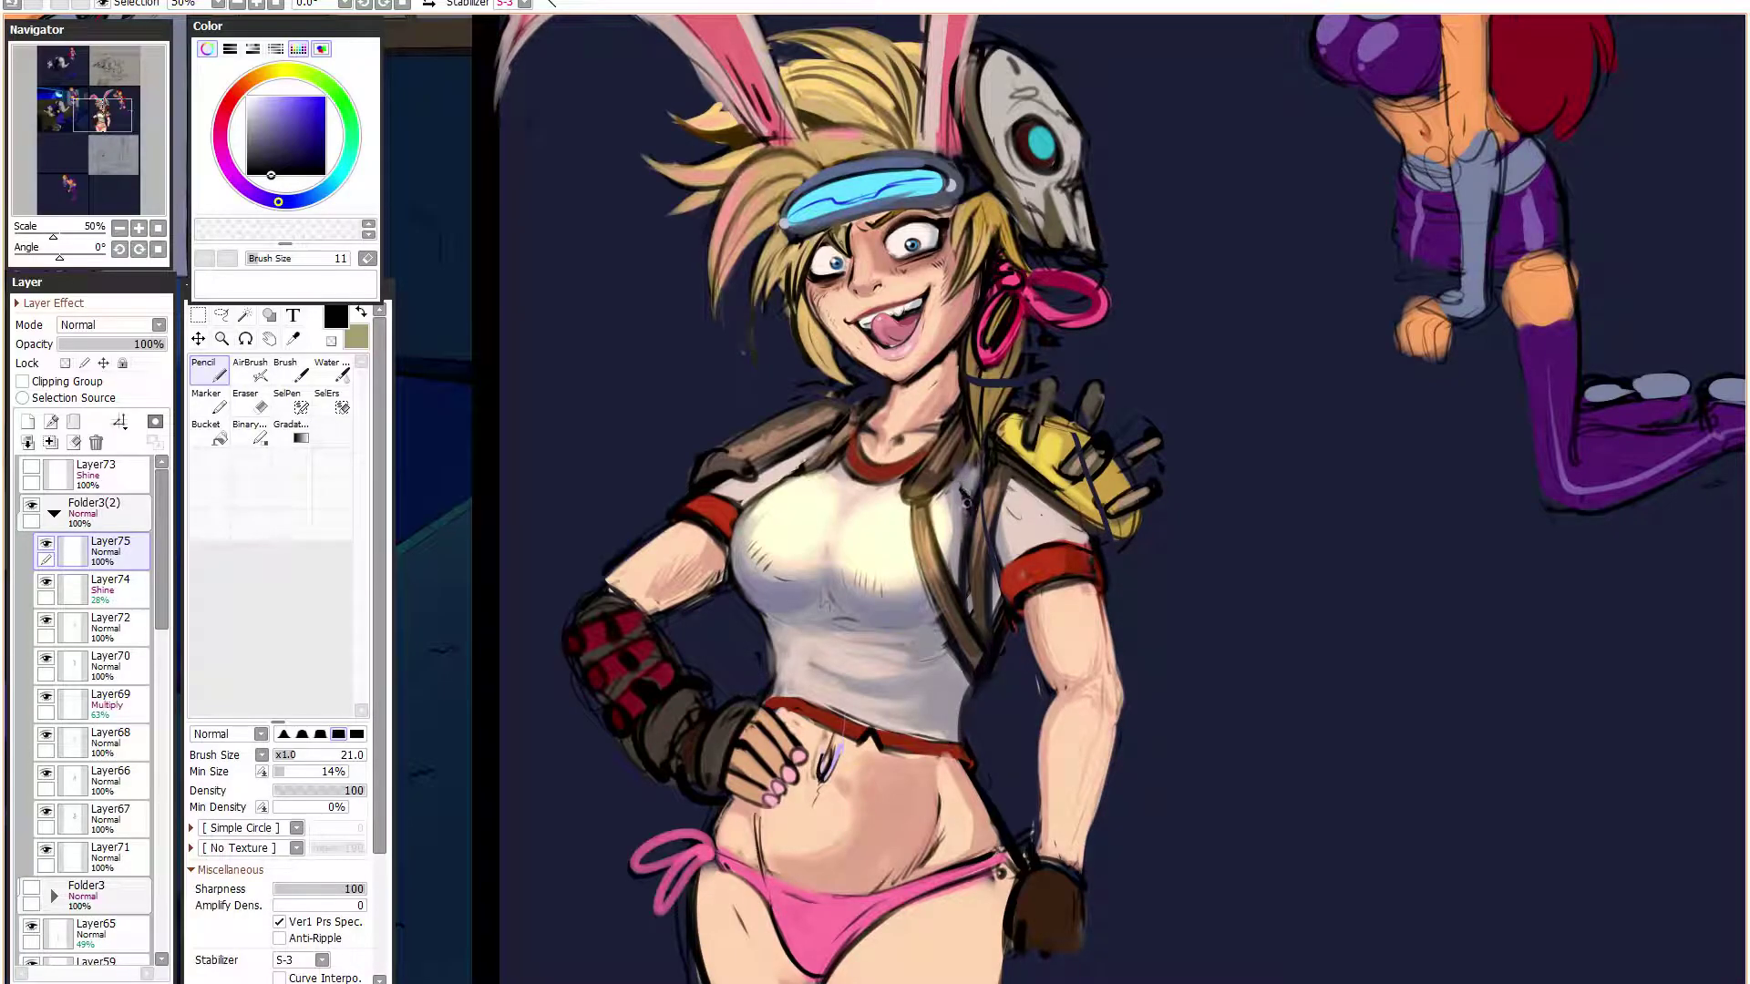
pyautogui.press('h')
pyautogui.press('h')
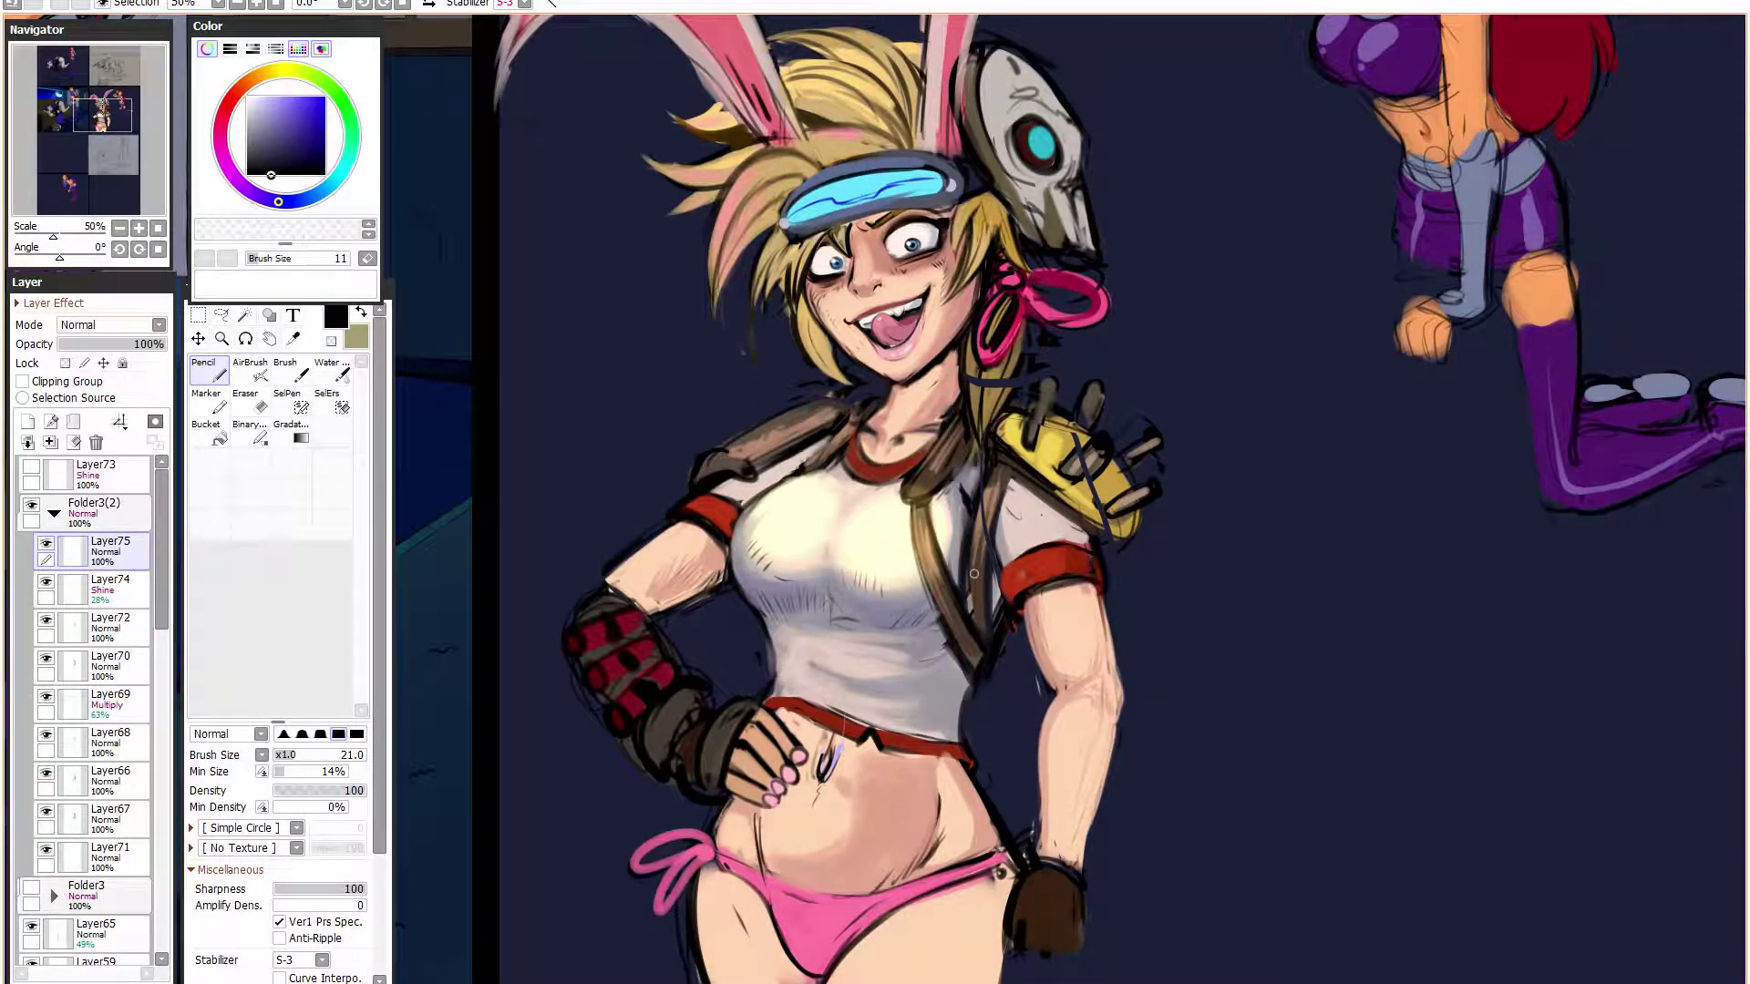
# - Add another layer and paint sampled shirt tones over the chest with a soft-edged pencil at size 47 and 31% minimum size
pyautogui.click(283, 772)
pyautogui.click(283, 733)
pyautogui.click(297, 754)
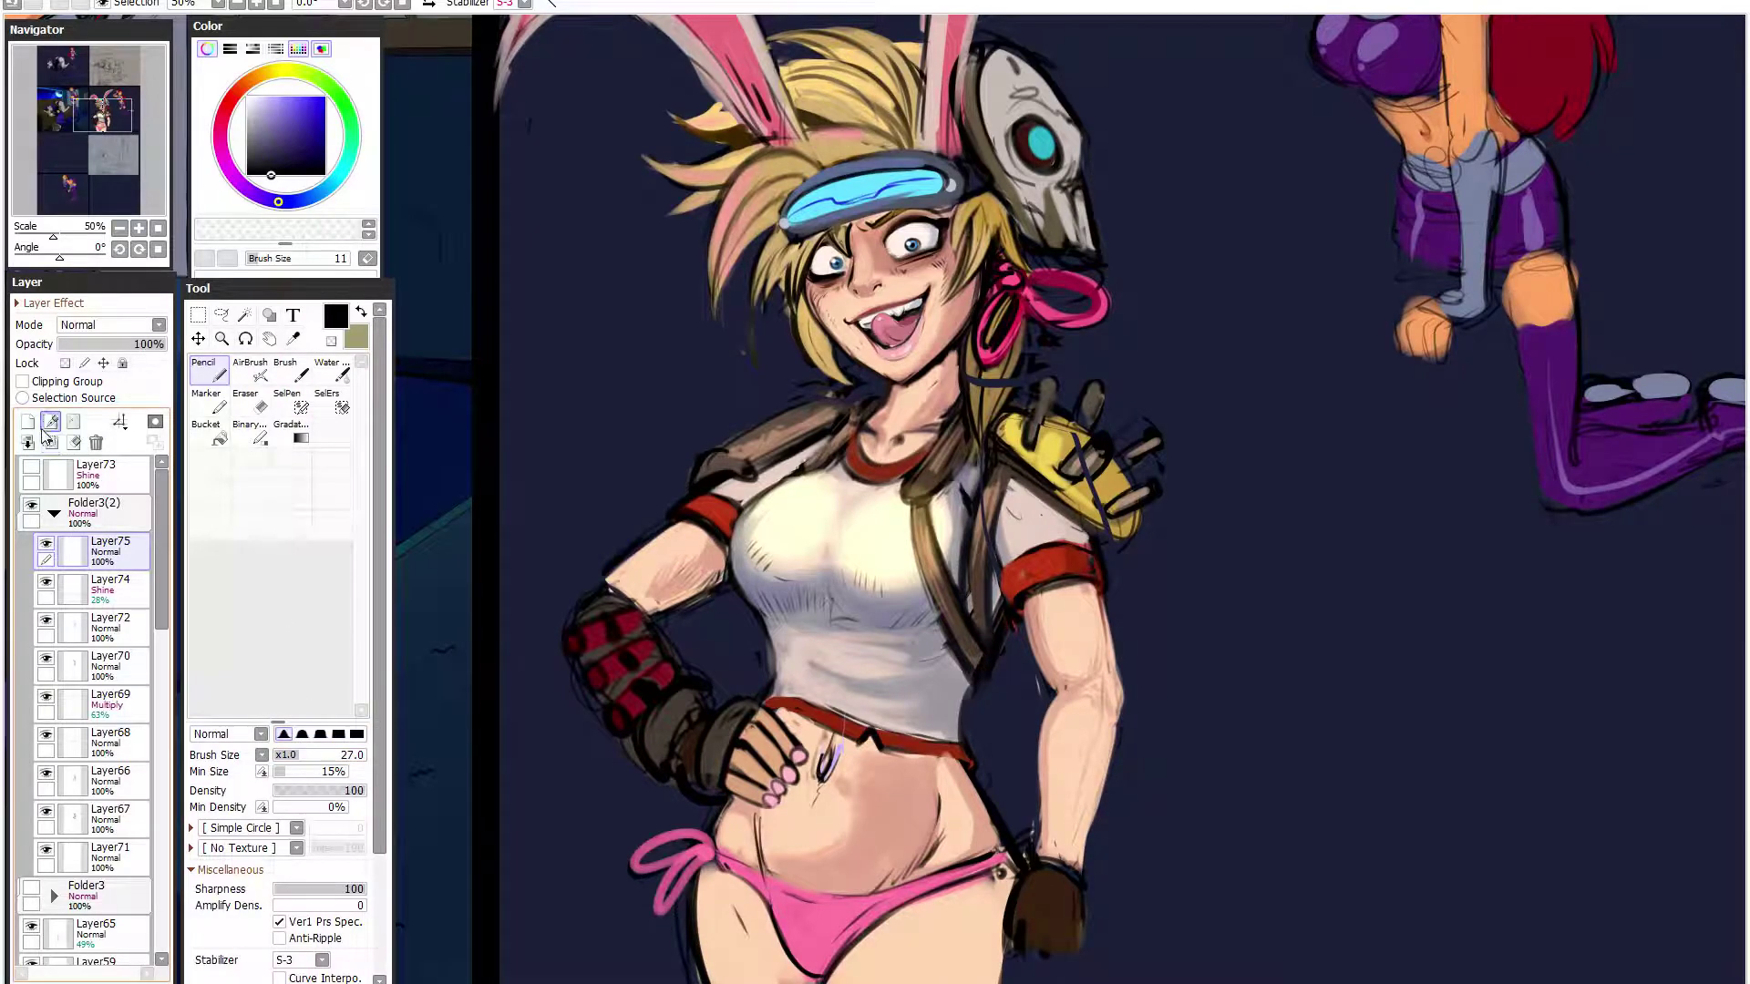
pyautogui.click(27, 421)
pyautogui.scroll(1, 951, 583)
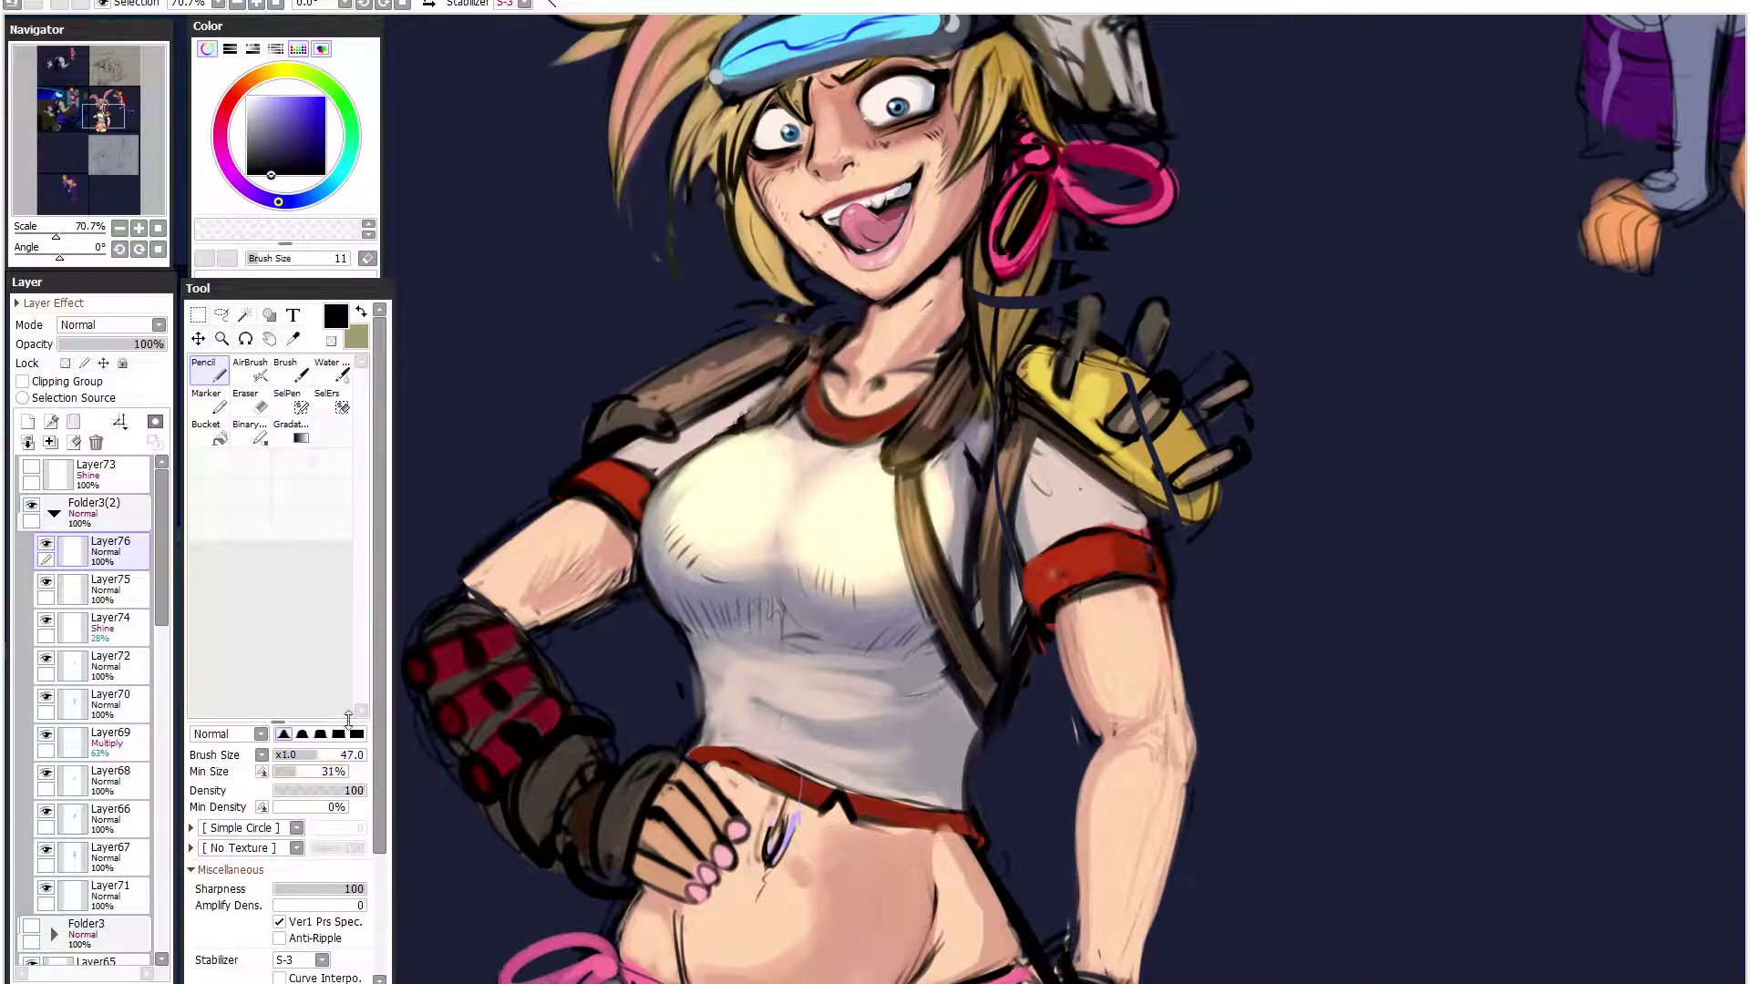
pyautogui.scroll(1, 521, 653)
pyautogui.rightClick(816, 565)
pyautogui.moveTo(877, 512)
pyautogui.mouseDown()
pyautogui.moveTo(955, 518)
pyautogui.moveTo(811, 536)
pyautogui.moveTo(972, 527)
pyautogui.moveTo(797, 532)
pyautogui.moveTo(935, 508)
pyautogui.moveTo(810, 498)
pyautogui.moveTo(973, 489)
pyautogui.moveTo(819, 477)
pyautogui.moveTo(905, 469)
pyautogui.mouseUp()
pyautogui.rightClick(861, 598)
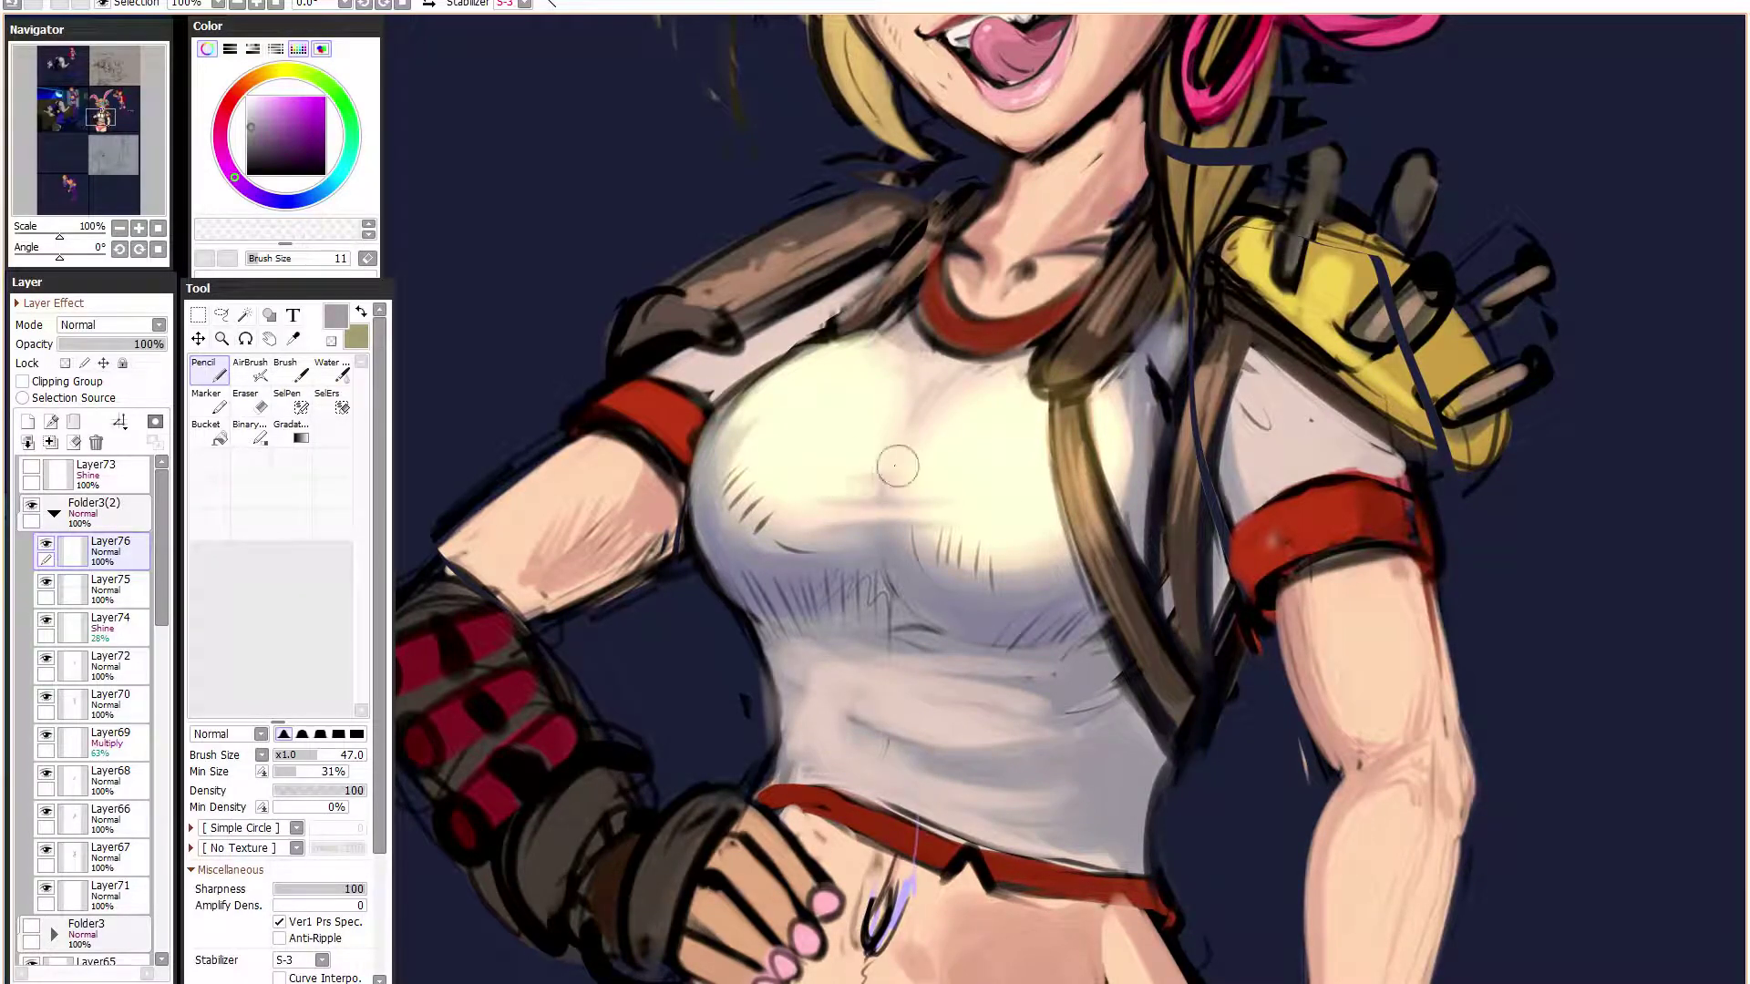
# - Sample a pinkish-grey shirt tone and refine the shading in the middle of the chest with a size 21 pencil
pyautogui.hotkey('ctrl', '-')
pyautogui.hotkey('ctrl', '+')
pyautogui.hotkey('ctrl', '+')
pyautogui.keyDown('alt'); pyautogui.click(847, 464); pyautogui.keyUp('alt')
pyautogui.moveTo(1007, 485); pyautogui.dragTo(773, 547)
pyautogui.rightClick(895, 506)
pyautogui.click(876, 485)
pyautogui.hotkey('ctrl', '-')
pyautogui.hotkey('ctrl', '-')
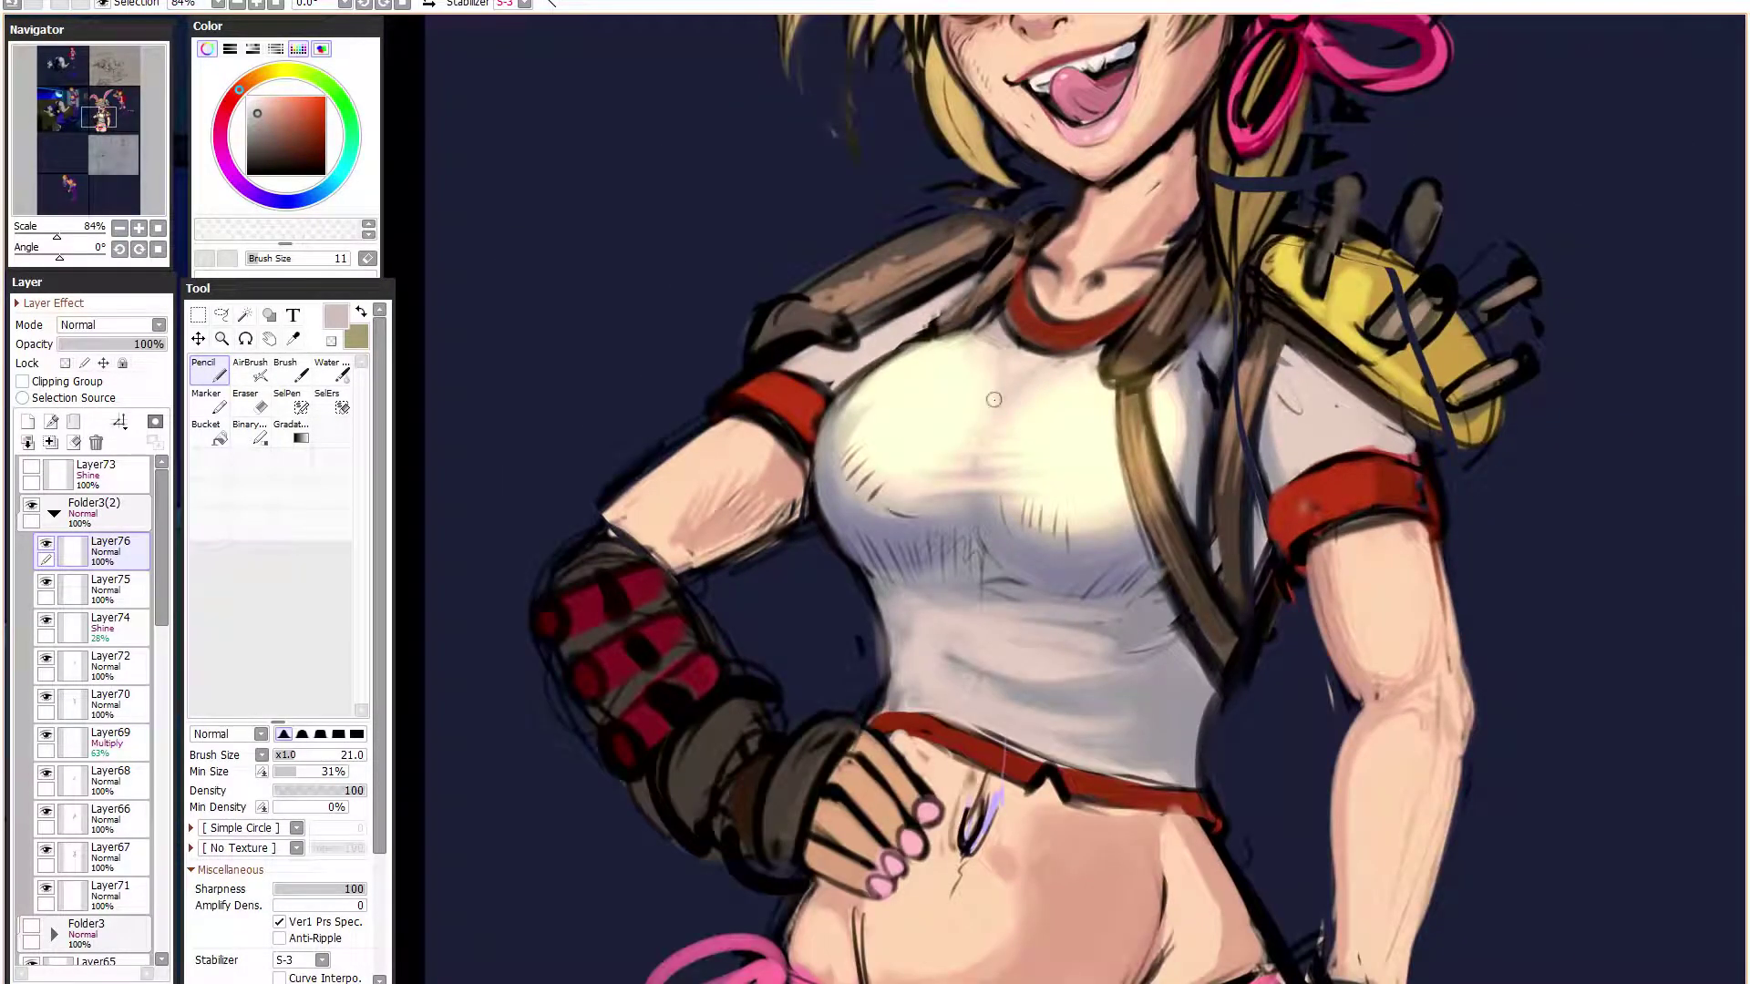
# - Sample a blue-grey shirt tone and deepen the shading across the lower chest with the pencil at size 38
pyautogui.hotkey('ctrl', '-')
pyautogui.click(308, 754)
pyautogui.scroll(1, 801, 554)
pyautogui.rightClick(1065, 549)
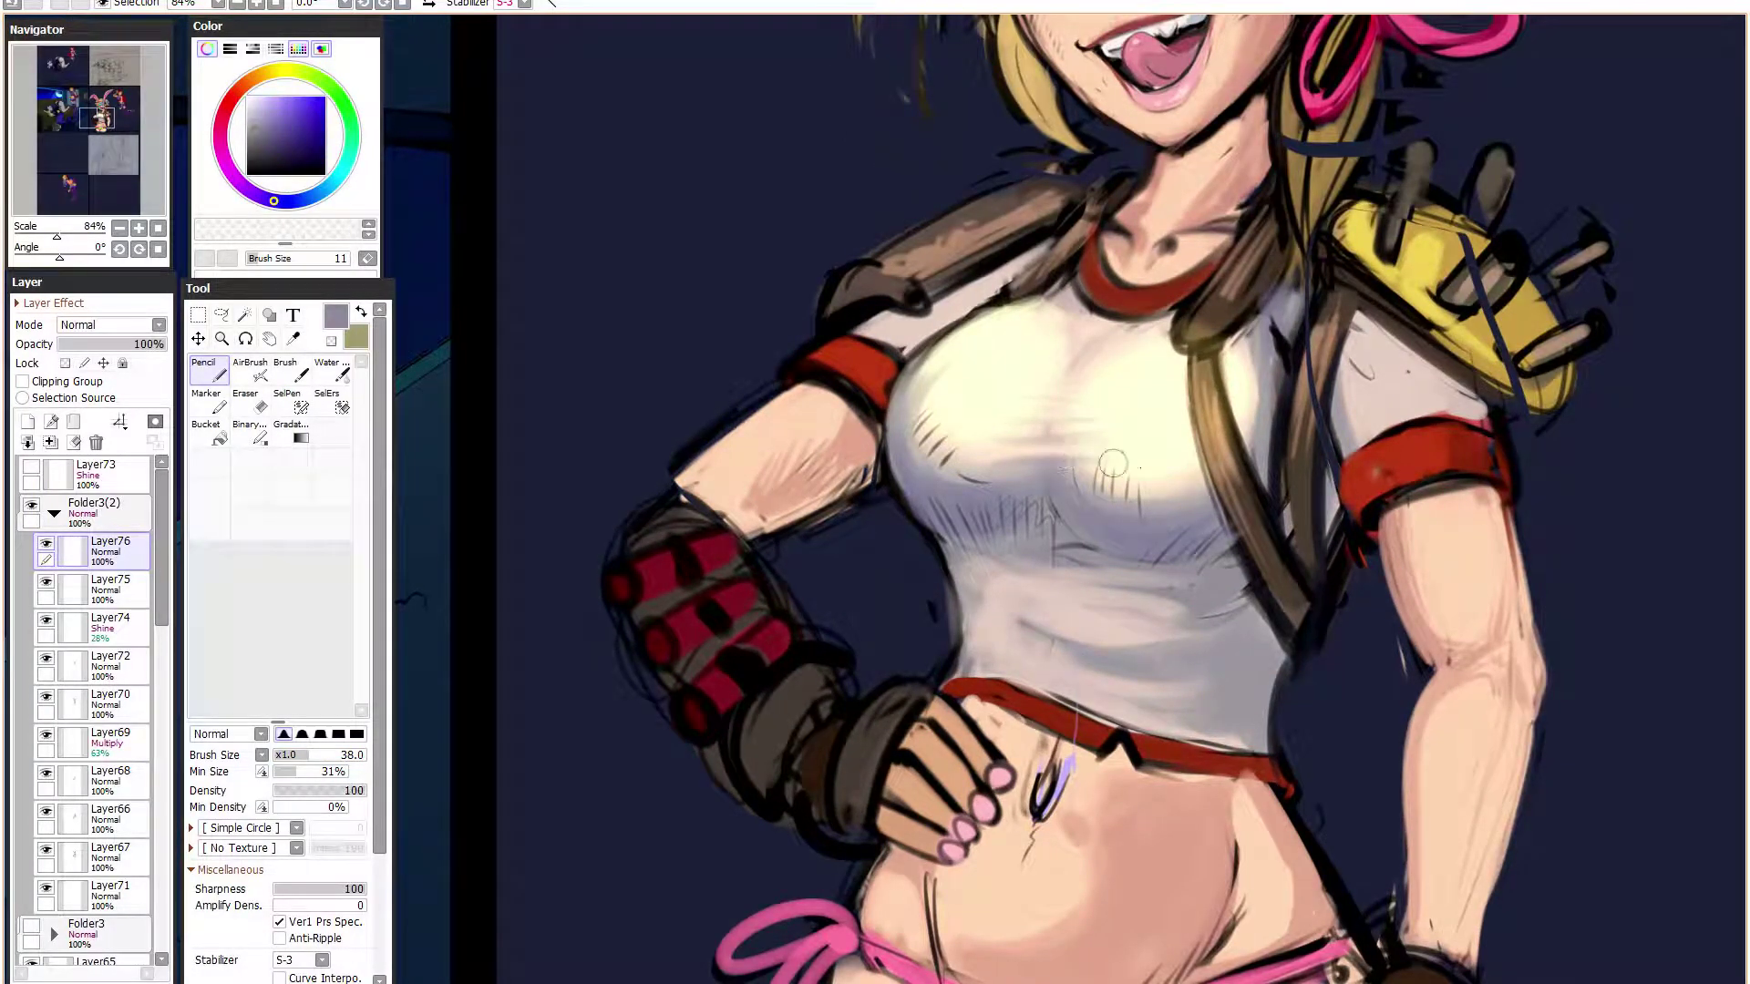
pyautogui.hotkey('ctrl', '-')
pyautogui.hotkey('ctrl', '-')
pyautogui.hotkey('ctrl', '-')
pyautogui.hotkey('ctrl', '-')
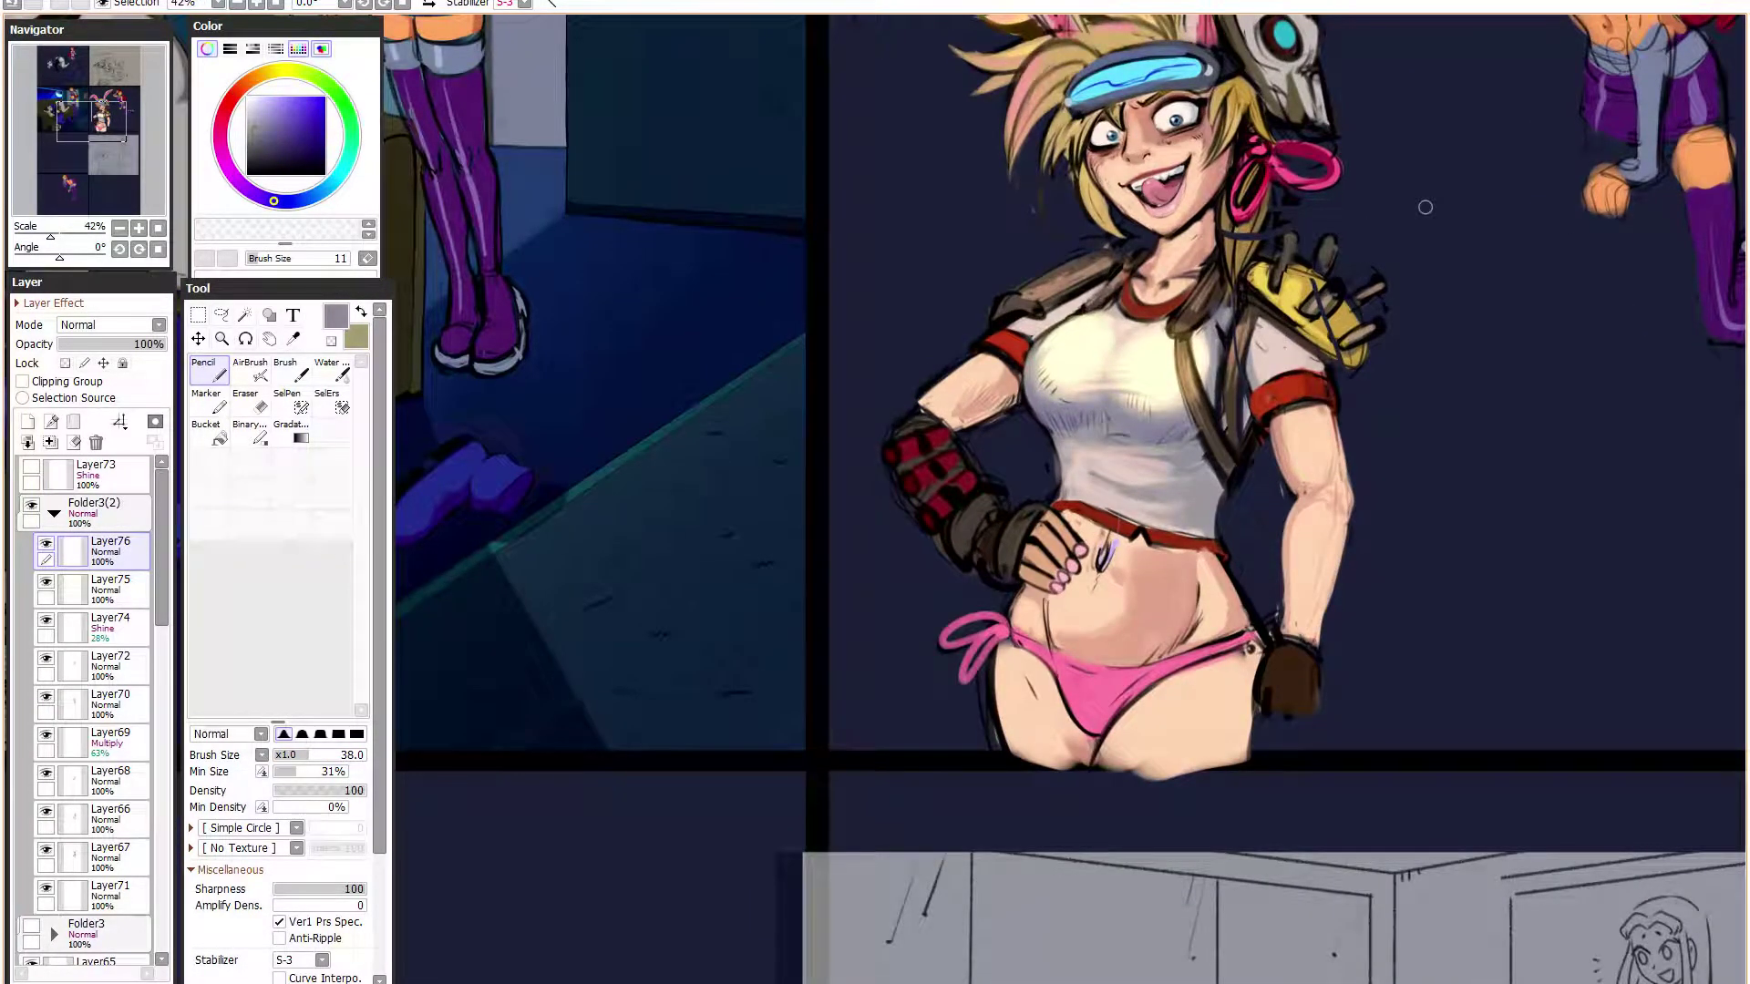
# - Clean up the shirt's waist outline with sampled navy background and shirt colours, using a harder pencil at size 34 and 28% minimum size
pyautogui.click(338, 733)
pyautogui.click(294, 771)
pyautogui.click(306, 754)
pyautogui.moveTo(1330, 358); pyautogui.dragTo(1210, 378)
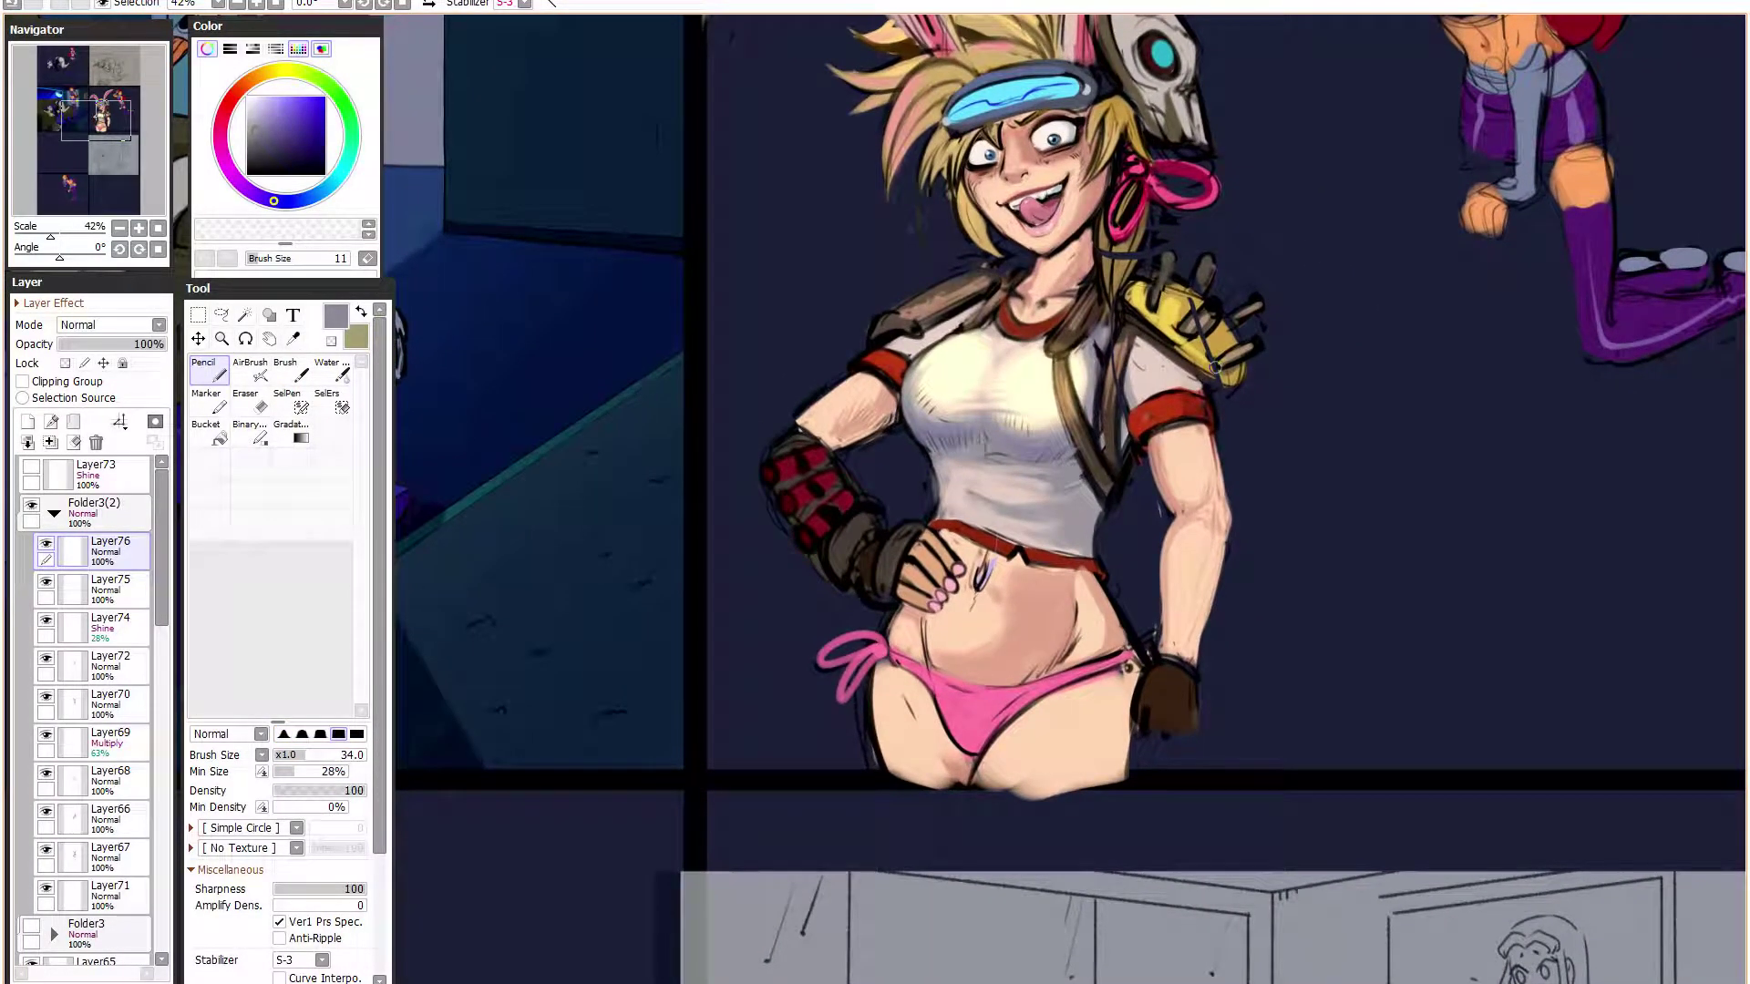
pyautogui.hotkey('ctrl', '+')
pyautogui.hotkey('ctrl', '+')
pyautogui.keyDown('alt'); pyautogui.click(944, 428); pyautogui.keyUp('alt')
pyautogui.keyDown('alt'); pyautogui.click(921, 504); pyautogui.keyUp('alt')
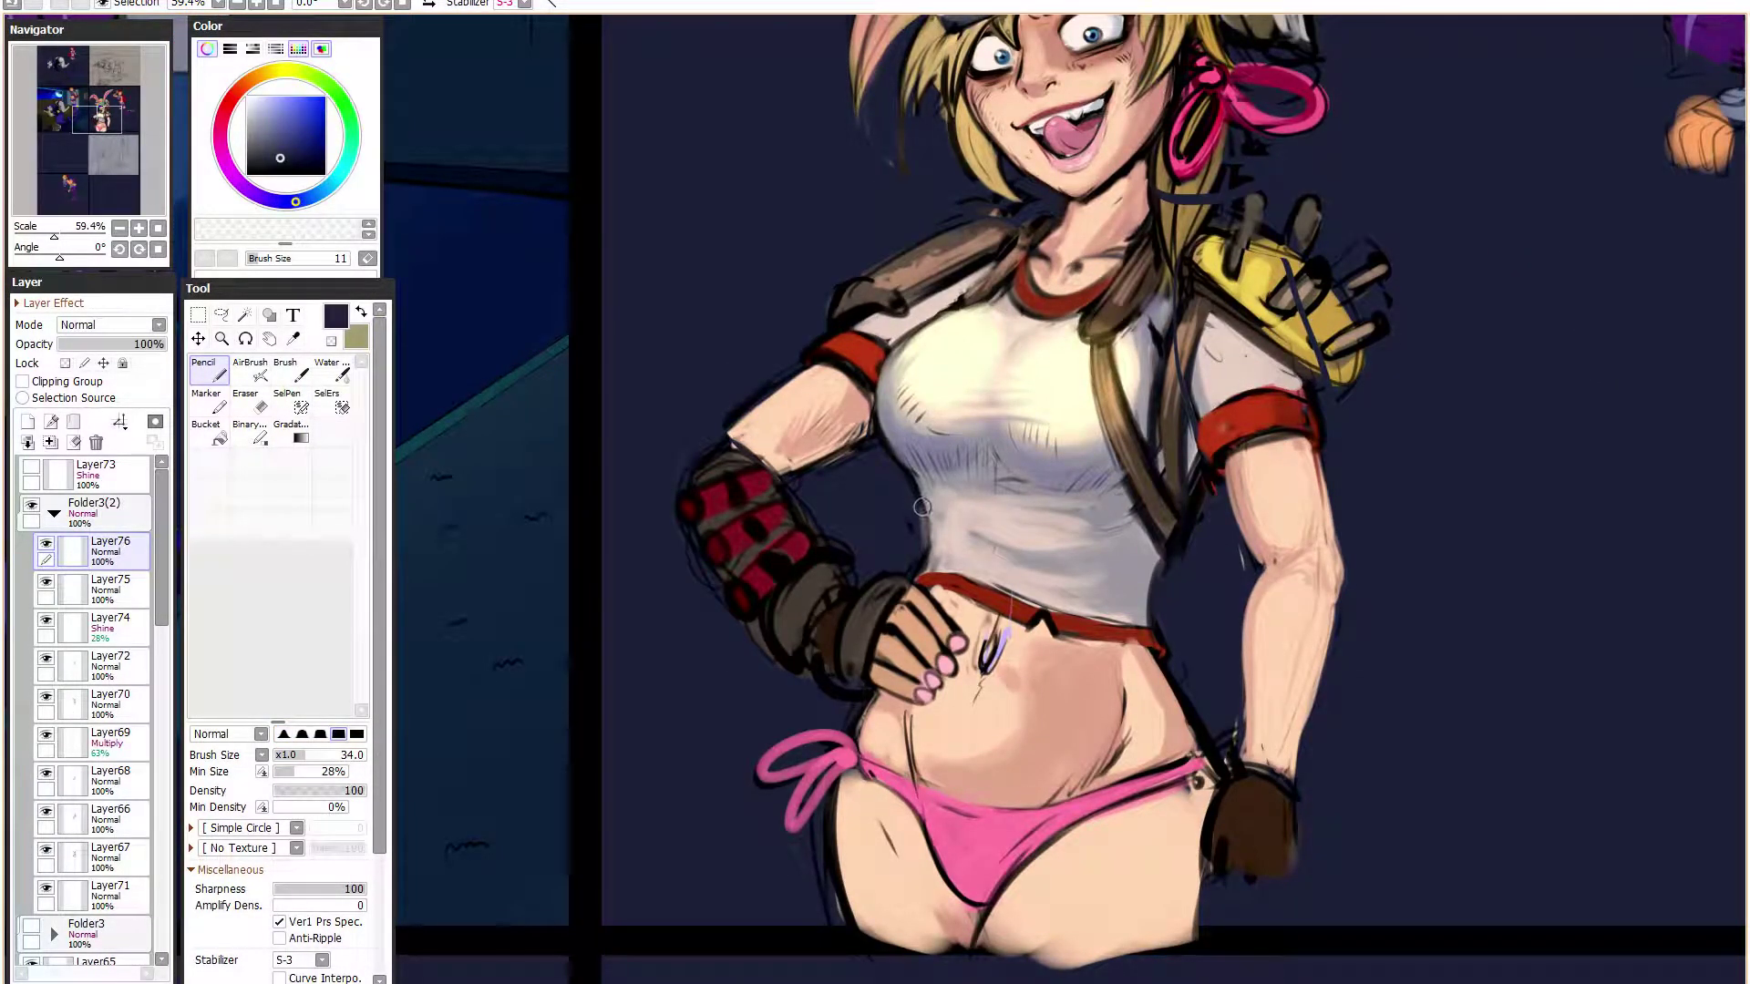
pyautogui.hotkey('ctrl', '-')
pyautogui.hotkey('ctrl', '-')
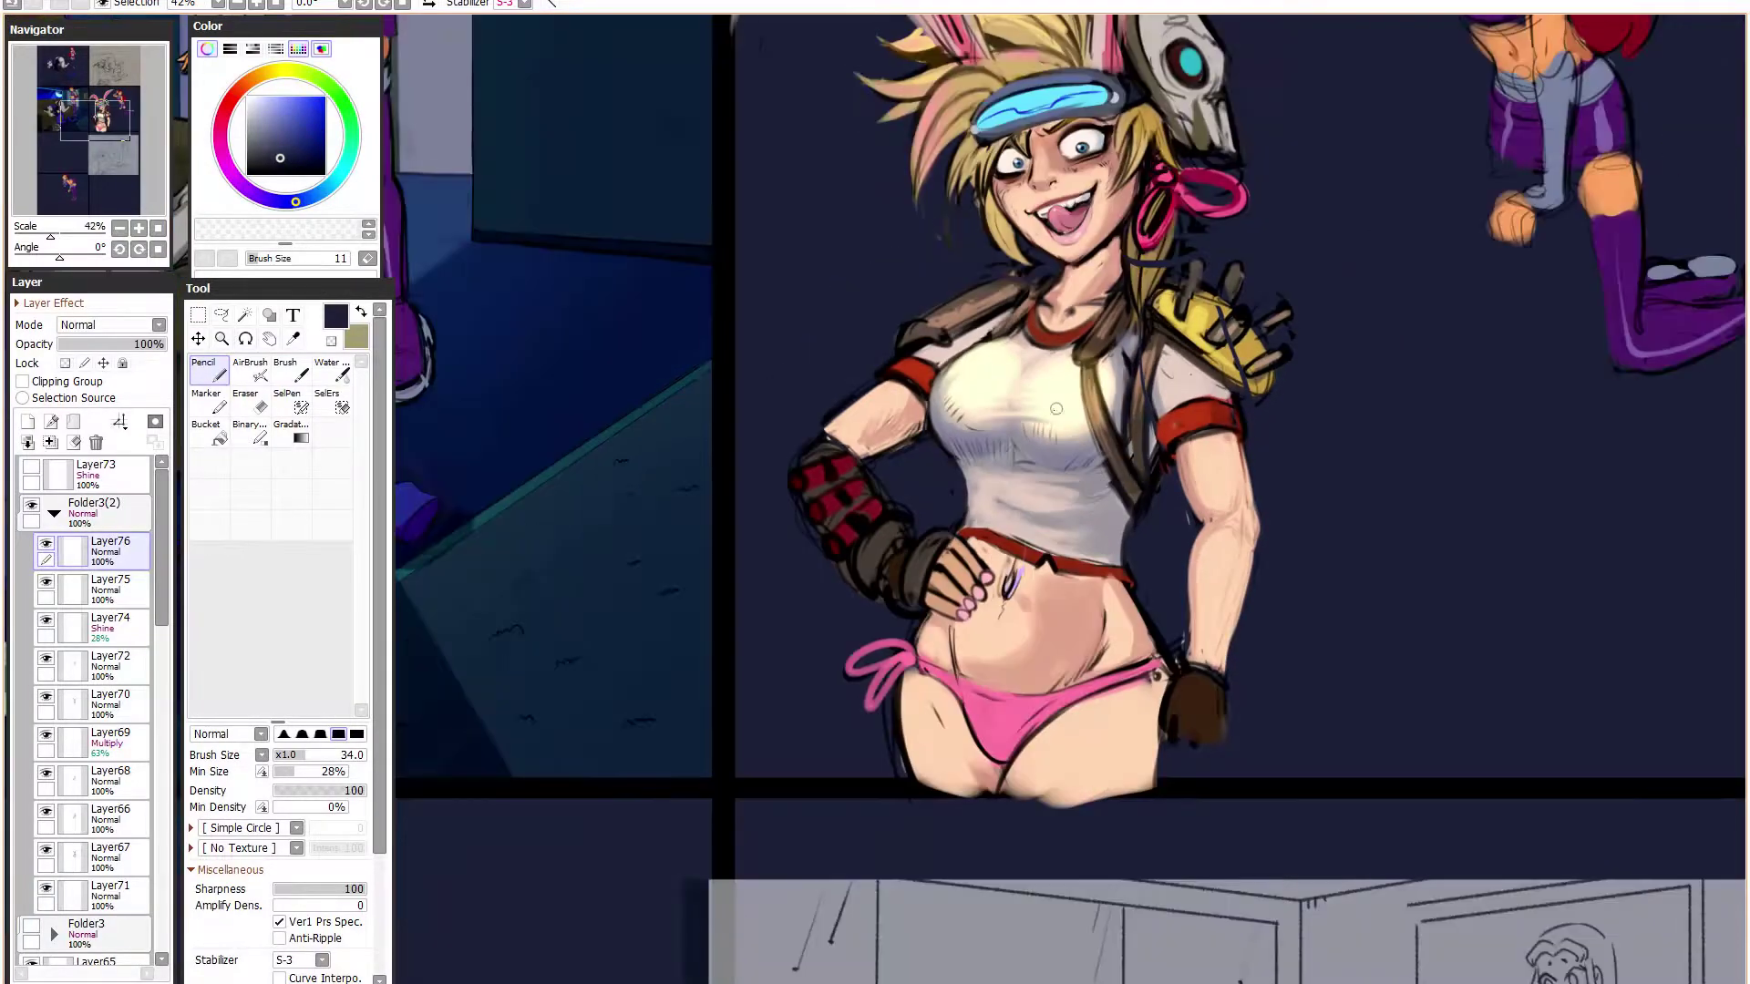
pyautogui.keyDown('alt'); pyautogui.click(984, 472); pyautogui.keyUp('alt')
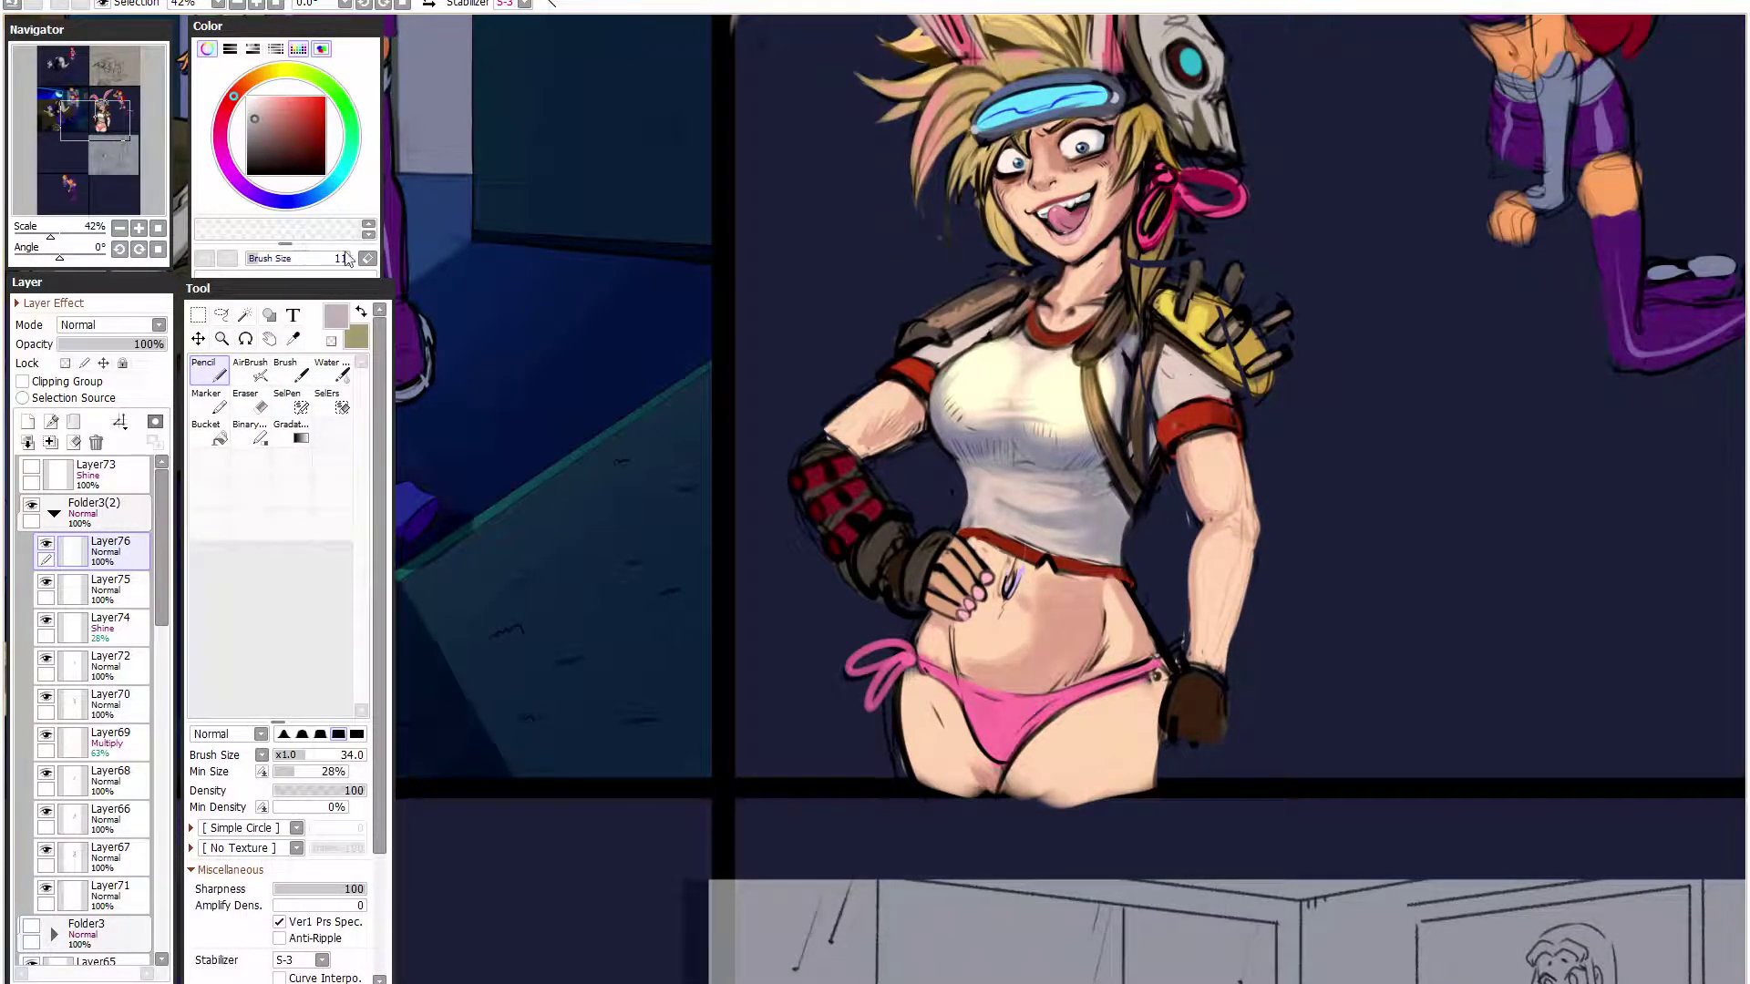
# - Ink black contour and fold lines along the shirt's waist with the hardest pencil tip and 16% minimum size
pyautogui.click(247, 174)
pyautogui.click(356, 733)
pyautogui.moveTo(293, 781); pyautogui.dragTo(285, 781)
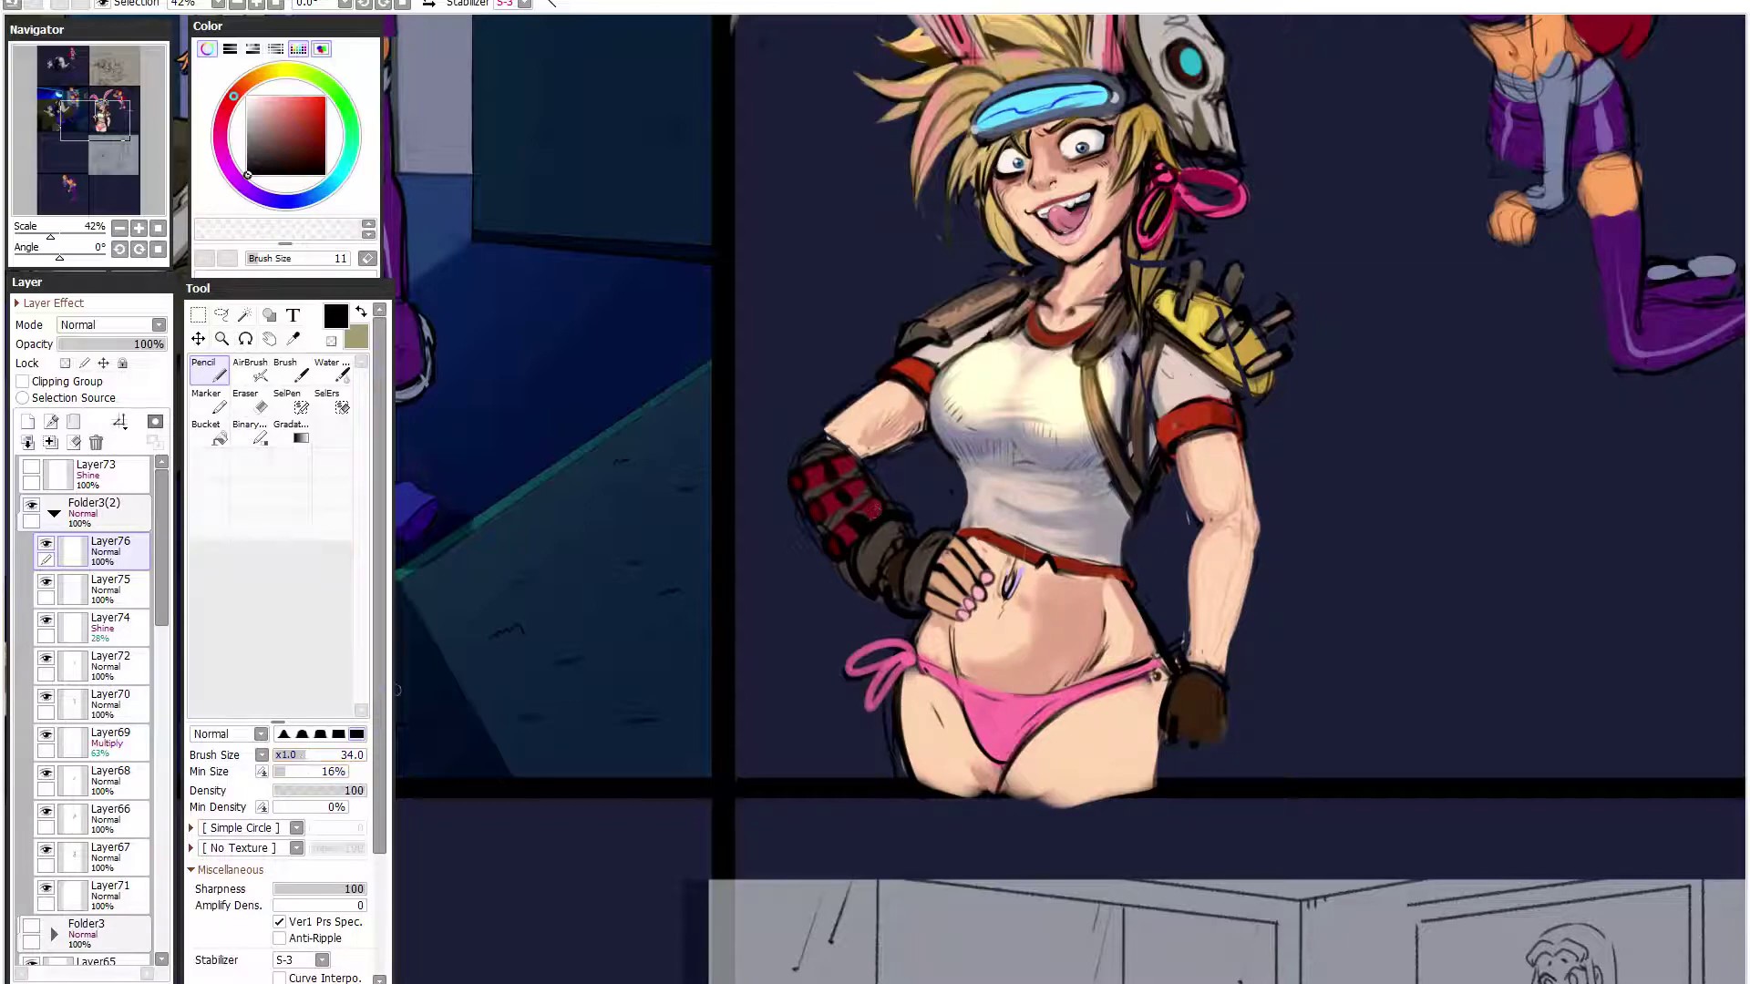
pyautogui.hotkey('ctrl', '+')
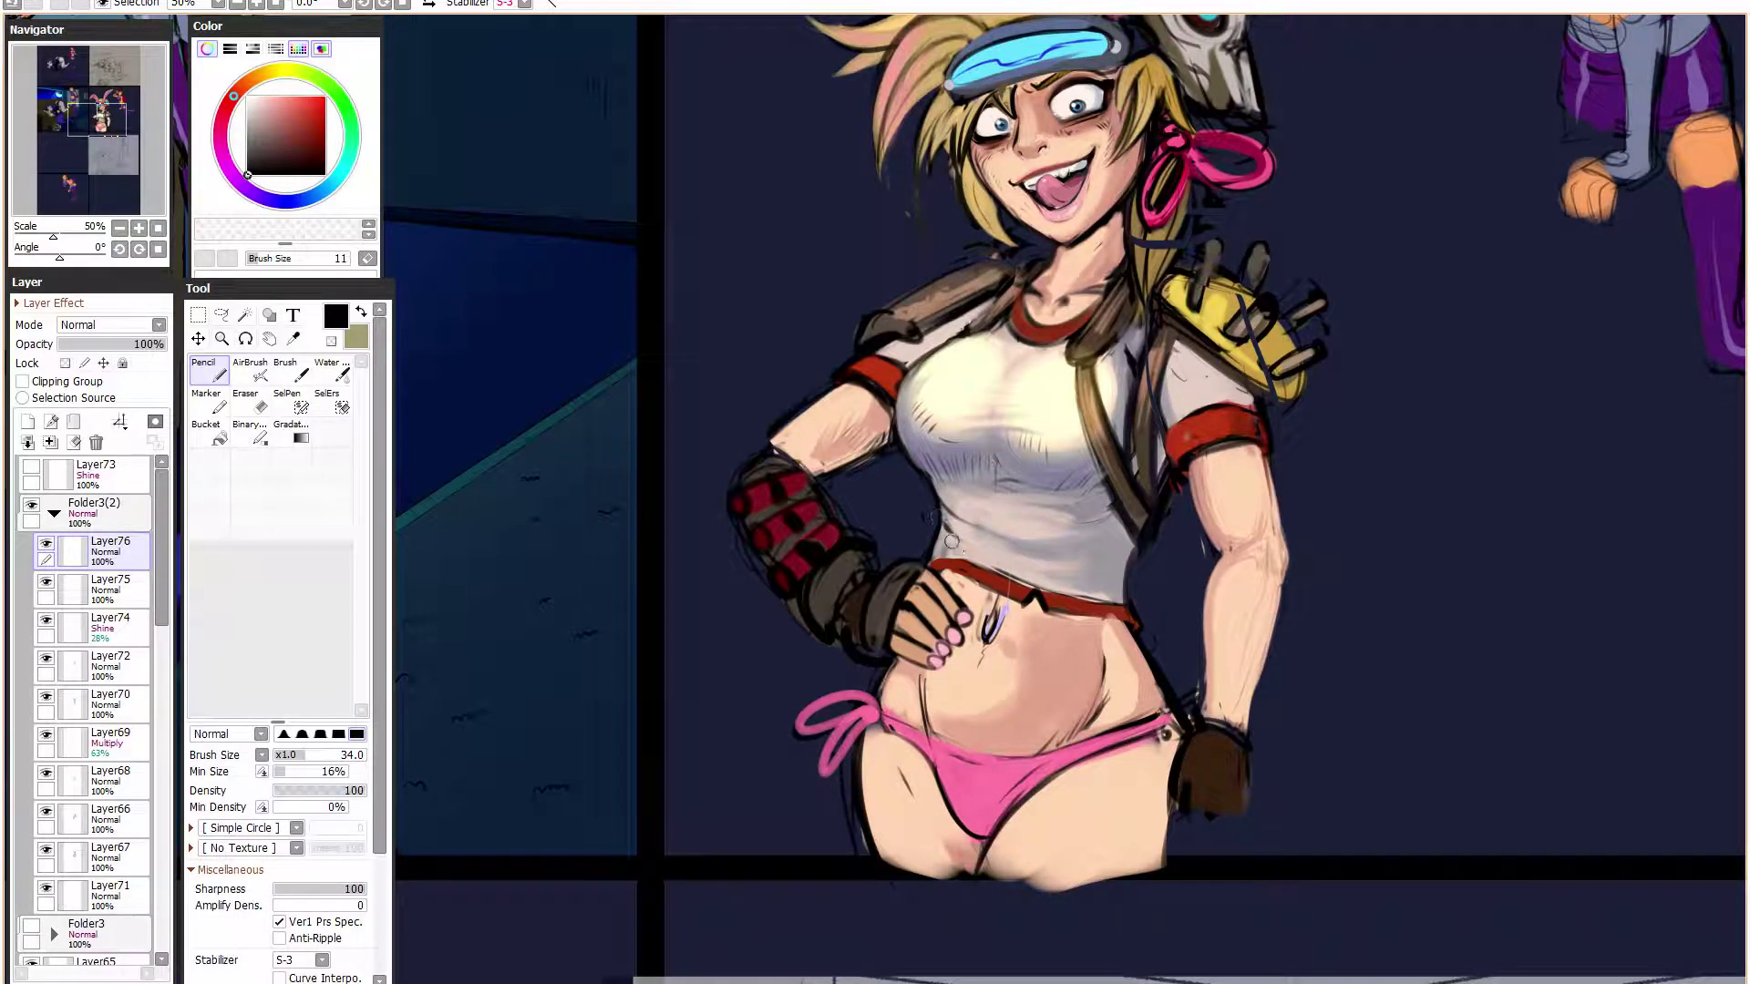
# - Sample the shirt's light beige, touch up the folds near the waist and strap, and check the figure in mirrored view
pyautogui.keyDown('alt'); pyautogui.click(974, 531); pyautogui.keyUp('alt')
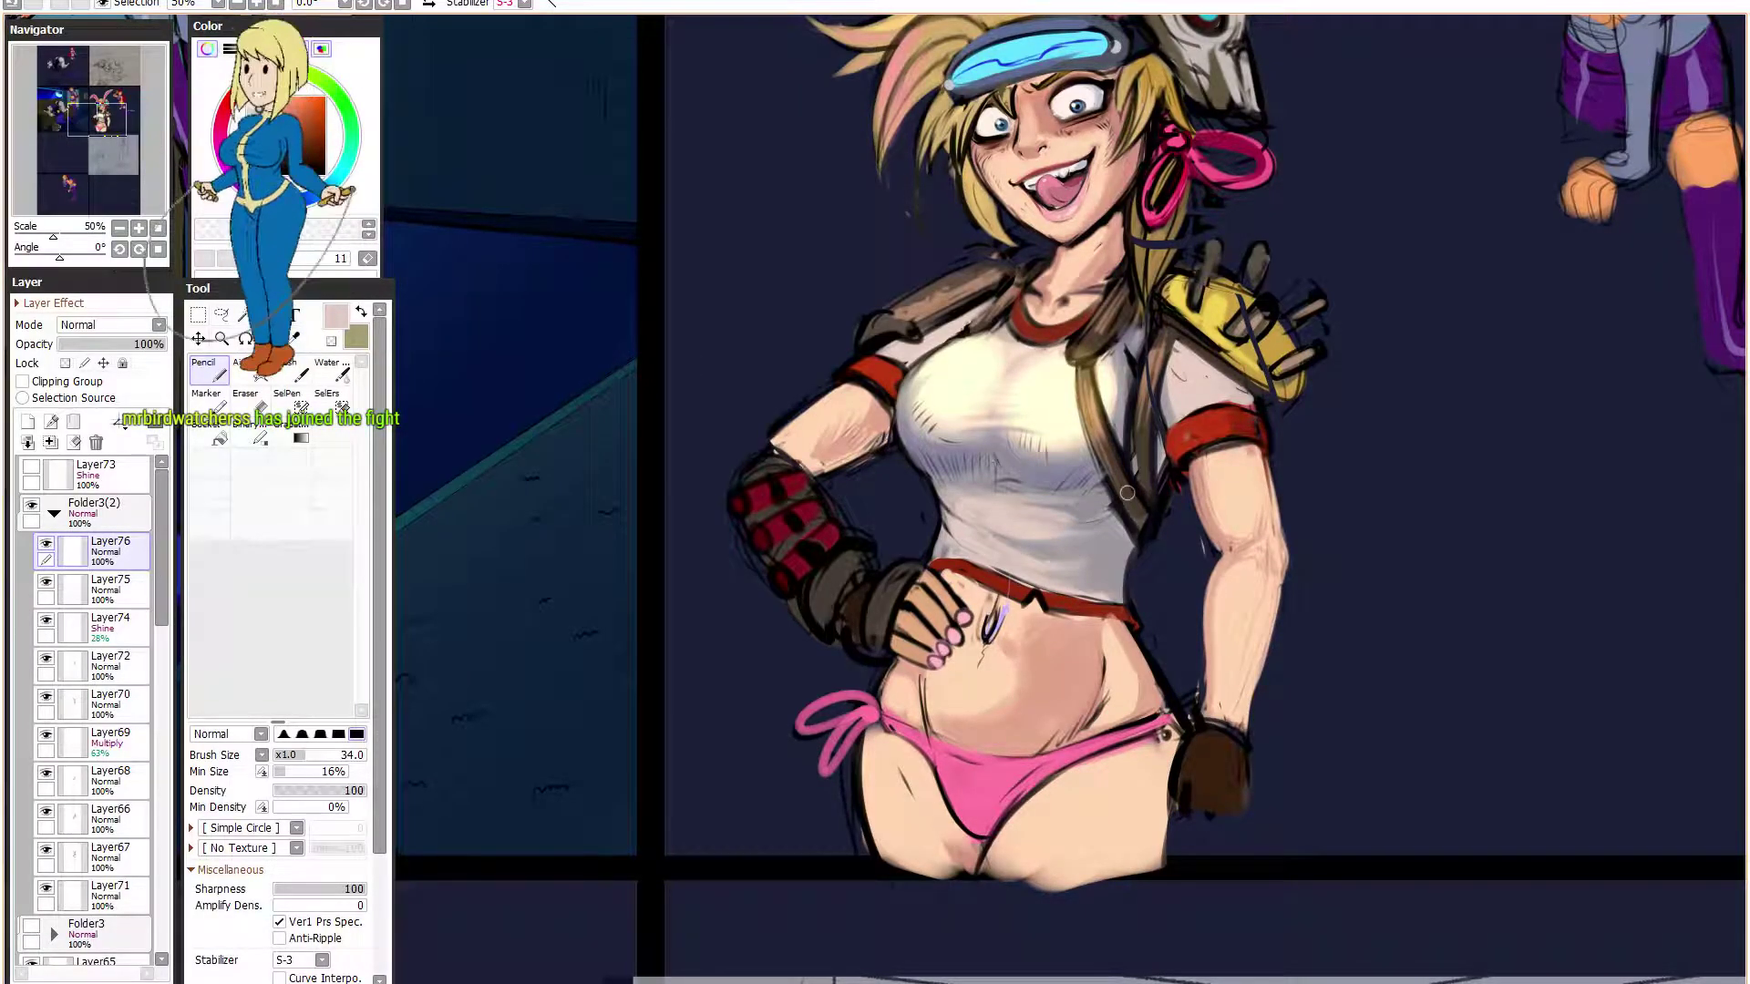
pyautogui.press('h')
pyautogui.scroll(-1, 1126, 493)
pyautogui.press('h')
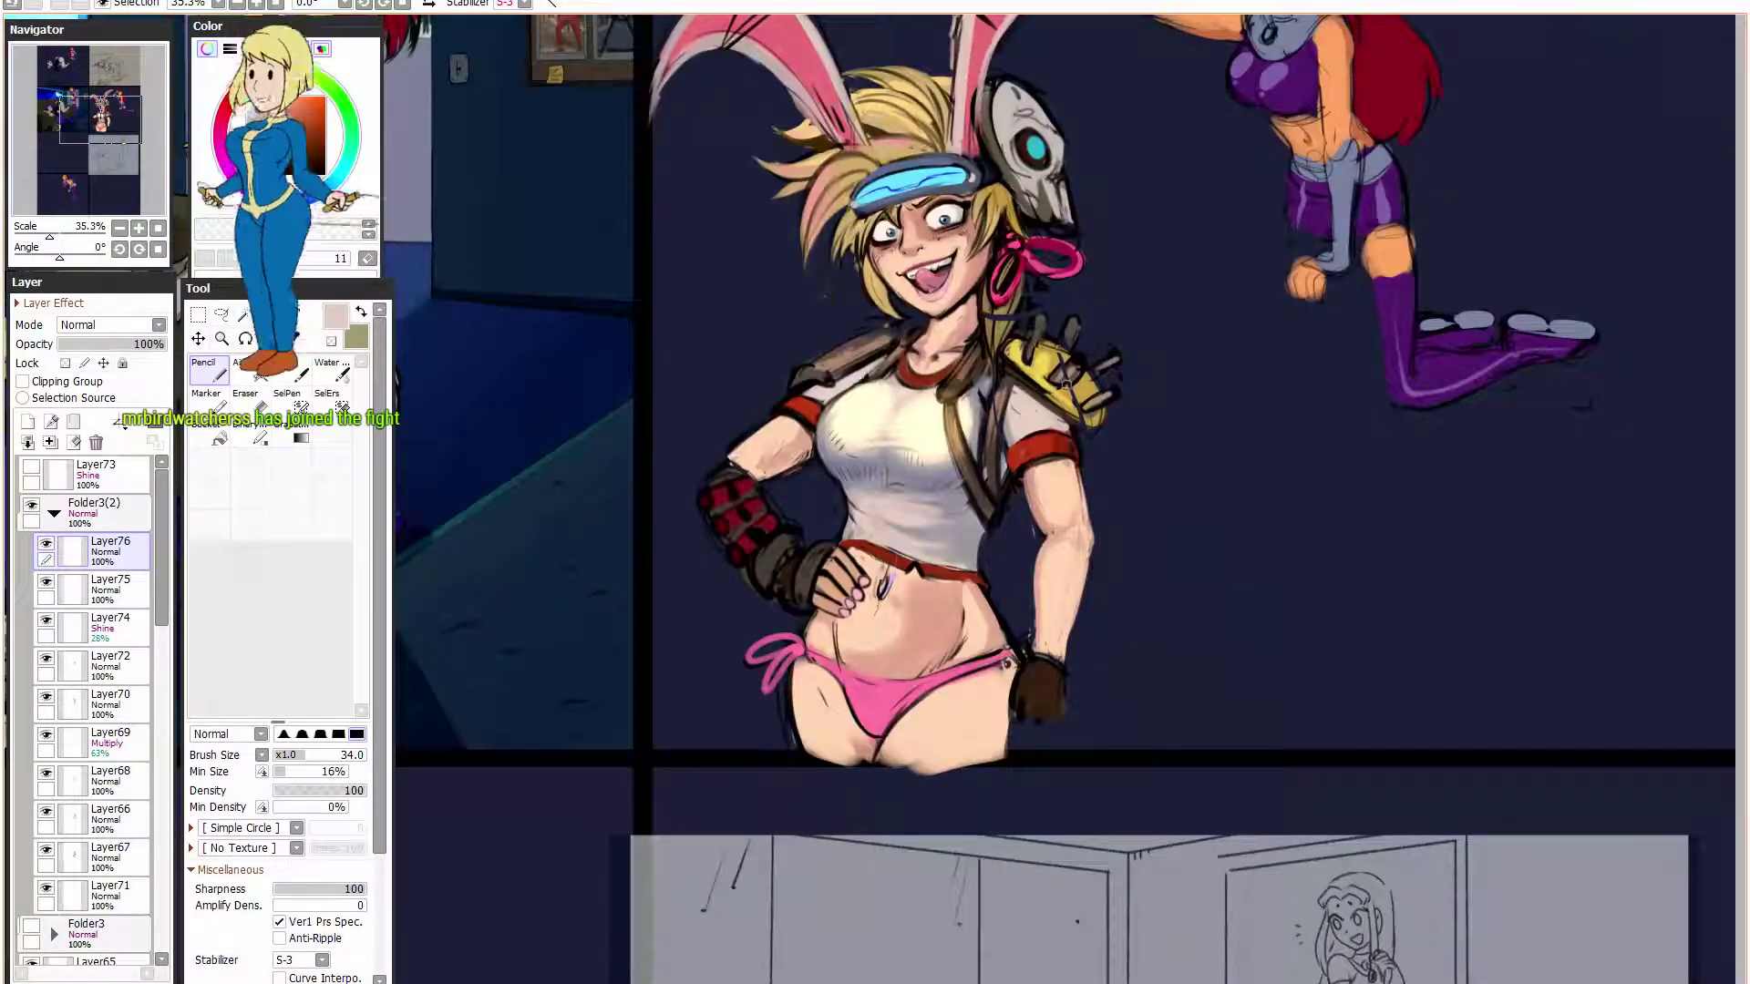
pyautogui.scroll(1, 918, 474)
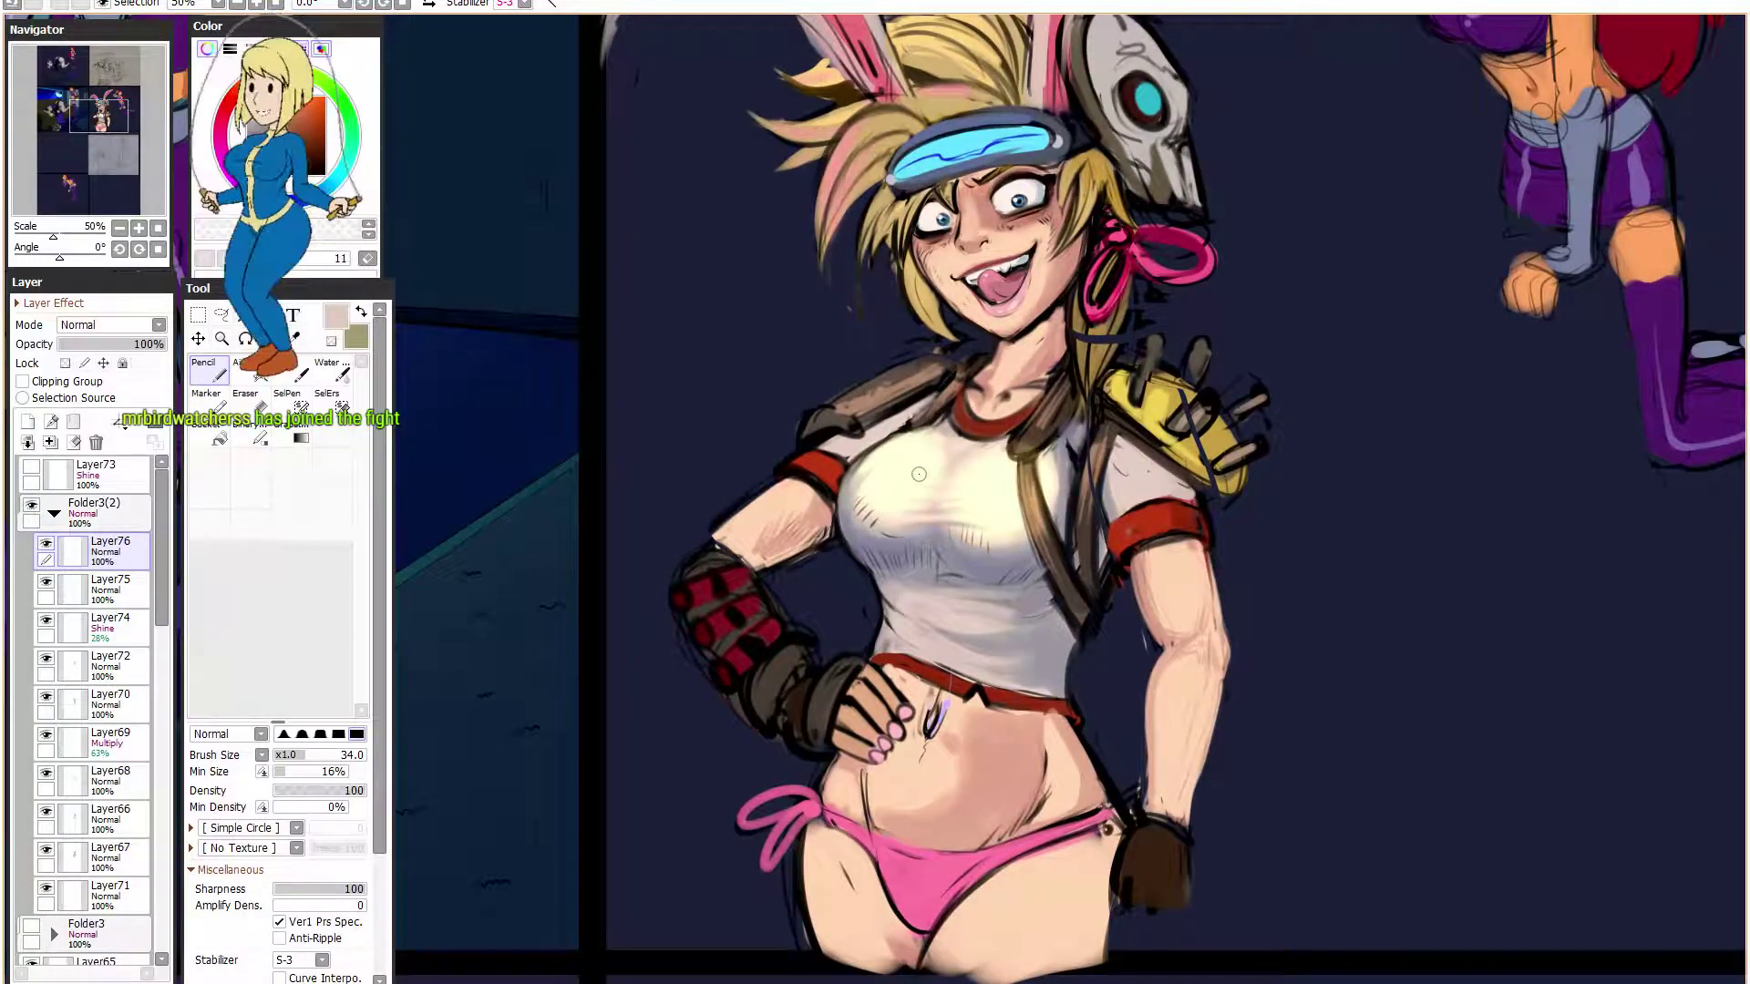
# - Sample the trim's red and repaint the shirt's collar and sleeve bands with the pencil at size 44 and 39% minimum size
pyautogui.click(314, 755)
pyautogui.click(303, 773)
pyautogui.moveTo(1030, 483); pyautogui.dragTo(1011, 508)
pyautogui.rightClick(973, 450)
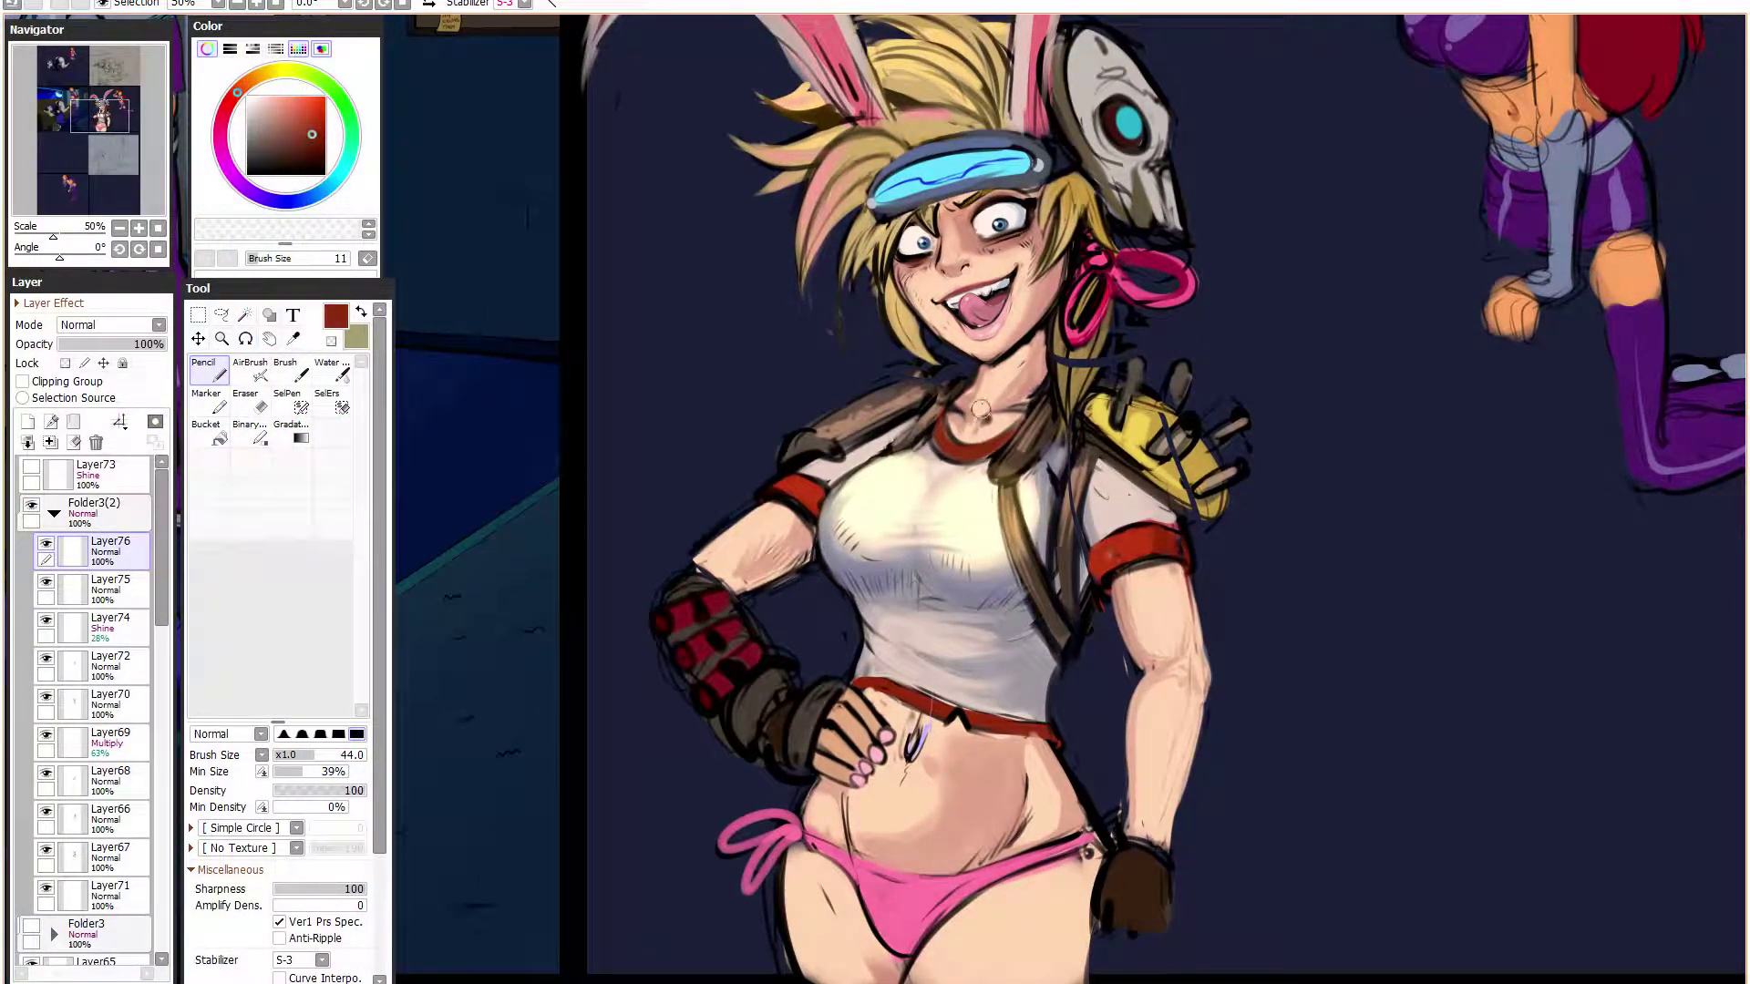
pyautogui.scroll(1, 928, 390)
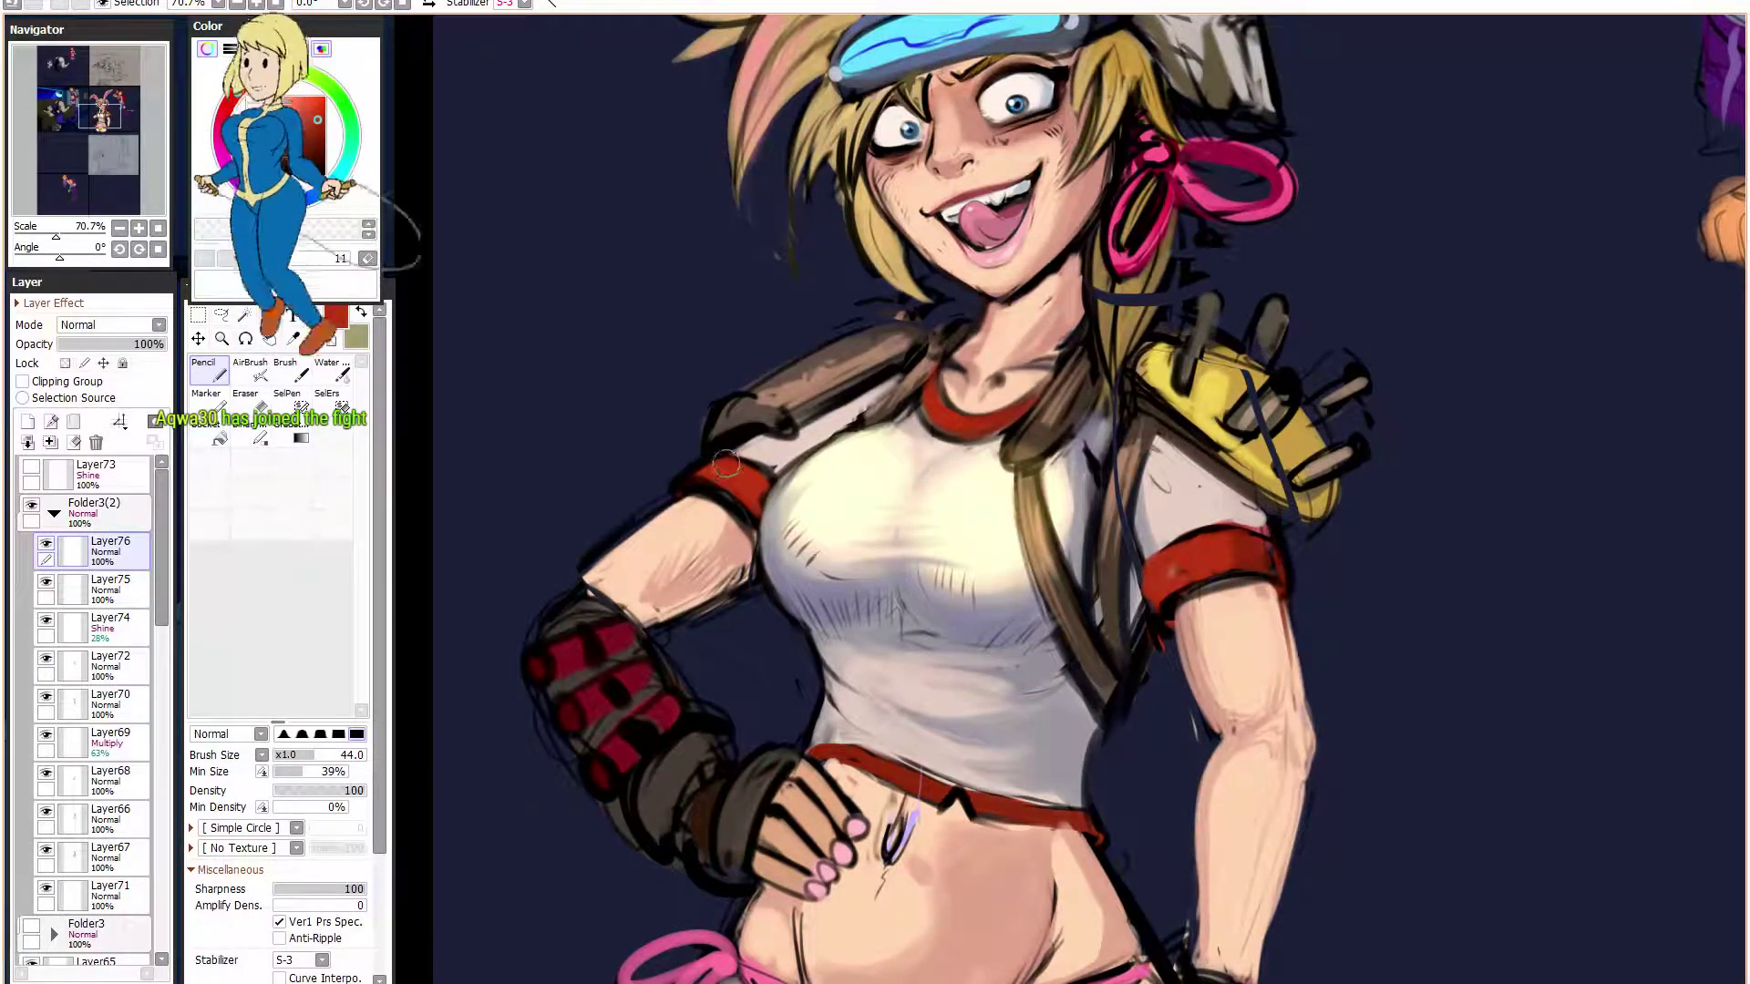
pyautogui.scroll(-2, 775, 517)
pyautogui.scroll(1, 1003, 509)
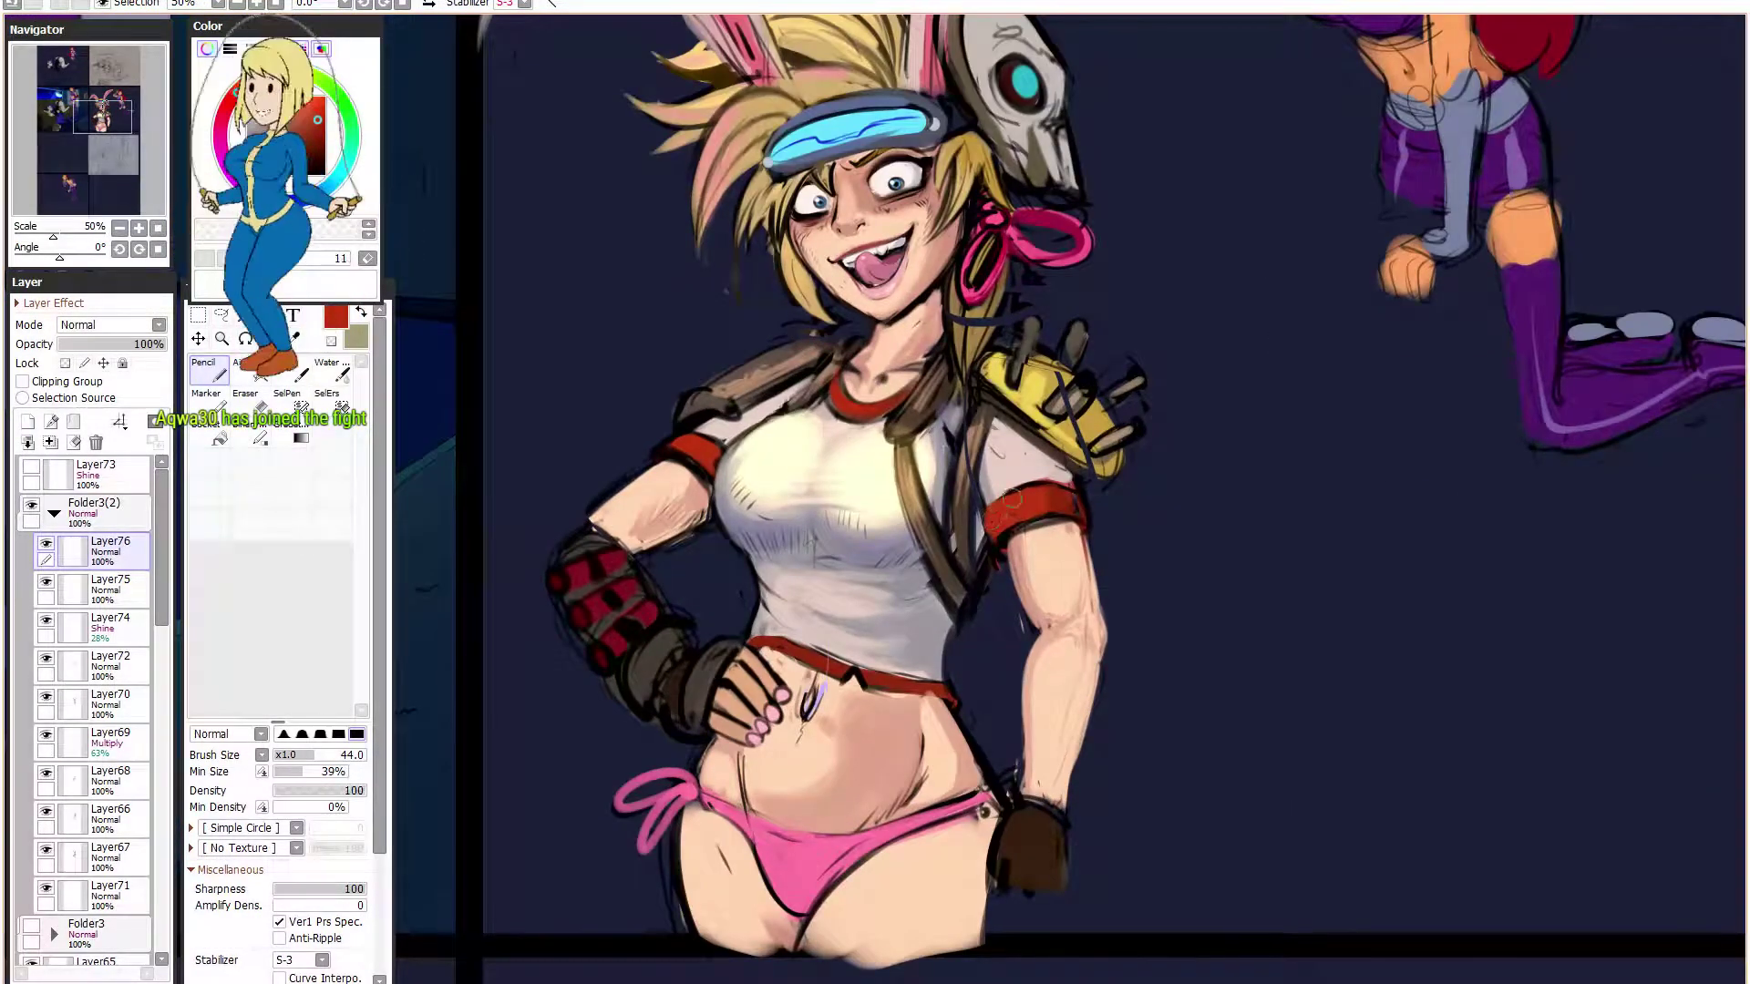
# - Paint a skin-coloured tear into the sleeve band below the spiked pad and ink both bands' edges black at 11% minimum size
pyautogui.moveTo(322, 117); pyautogui.dragTo(219, 352)
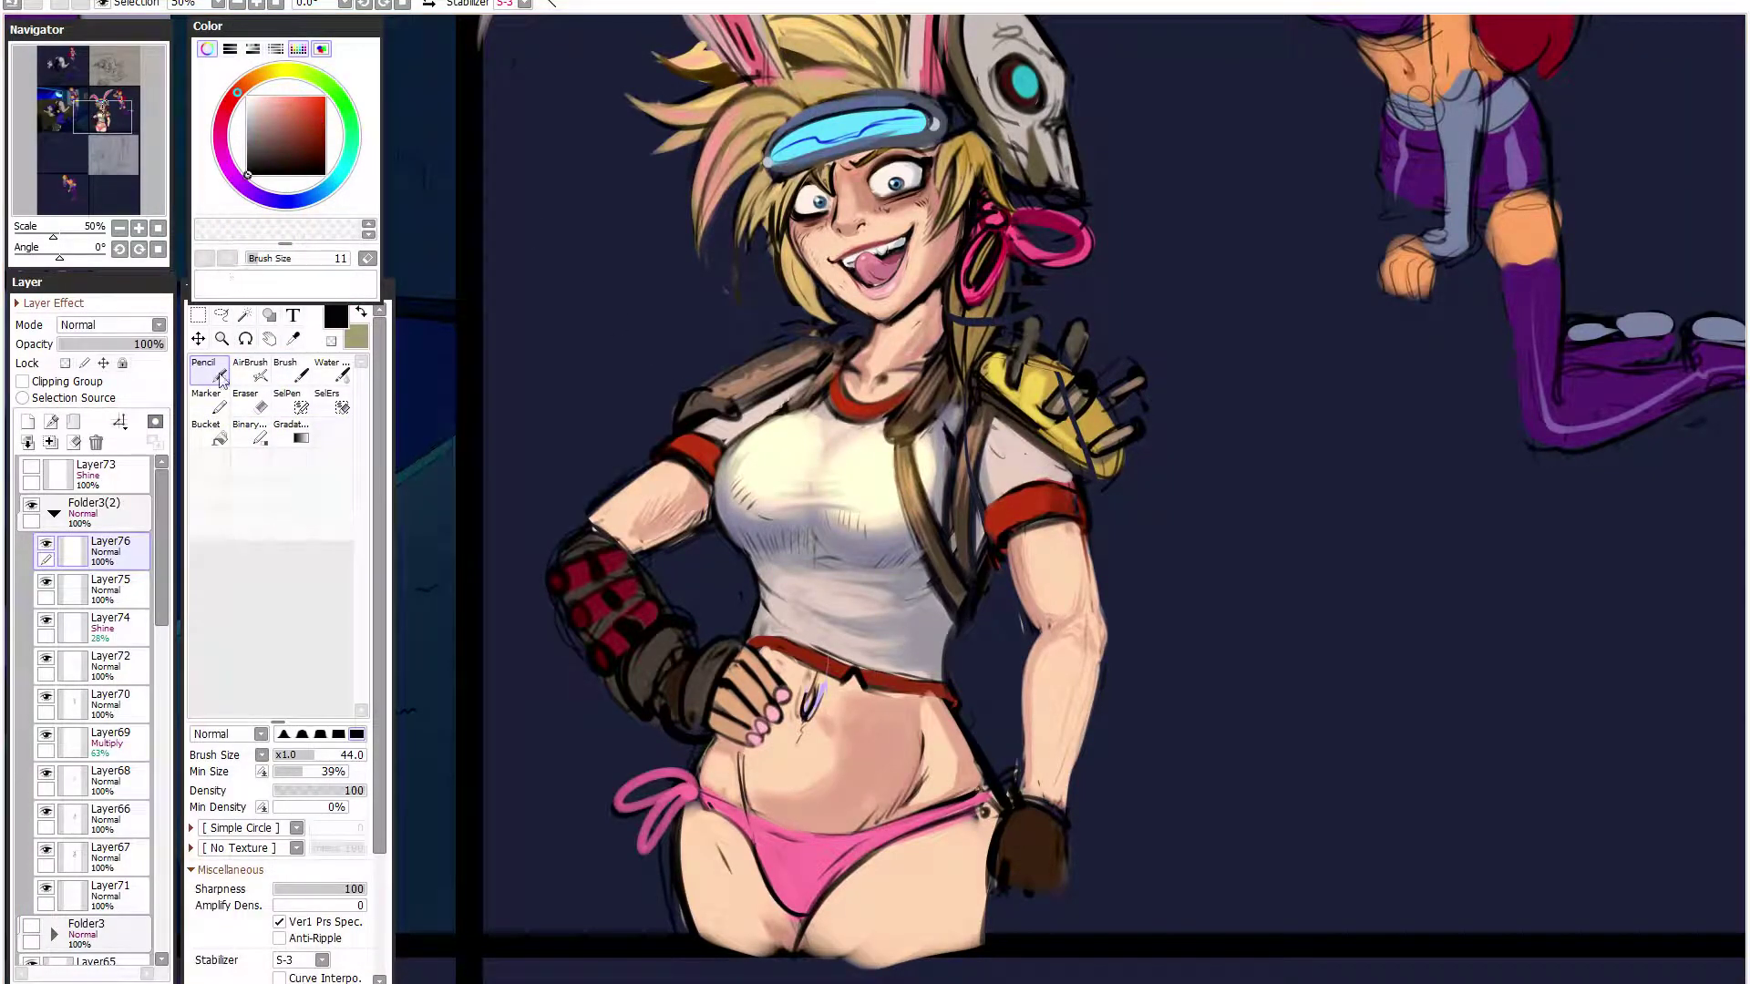
pyautogui.click(281, 771)
pyautogui.keyDown('alt'); pyautogui.click(1012, 583); pyautogui.keyUp('alt')
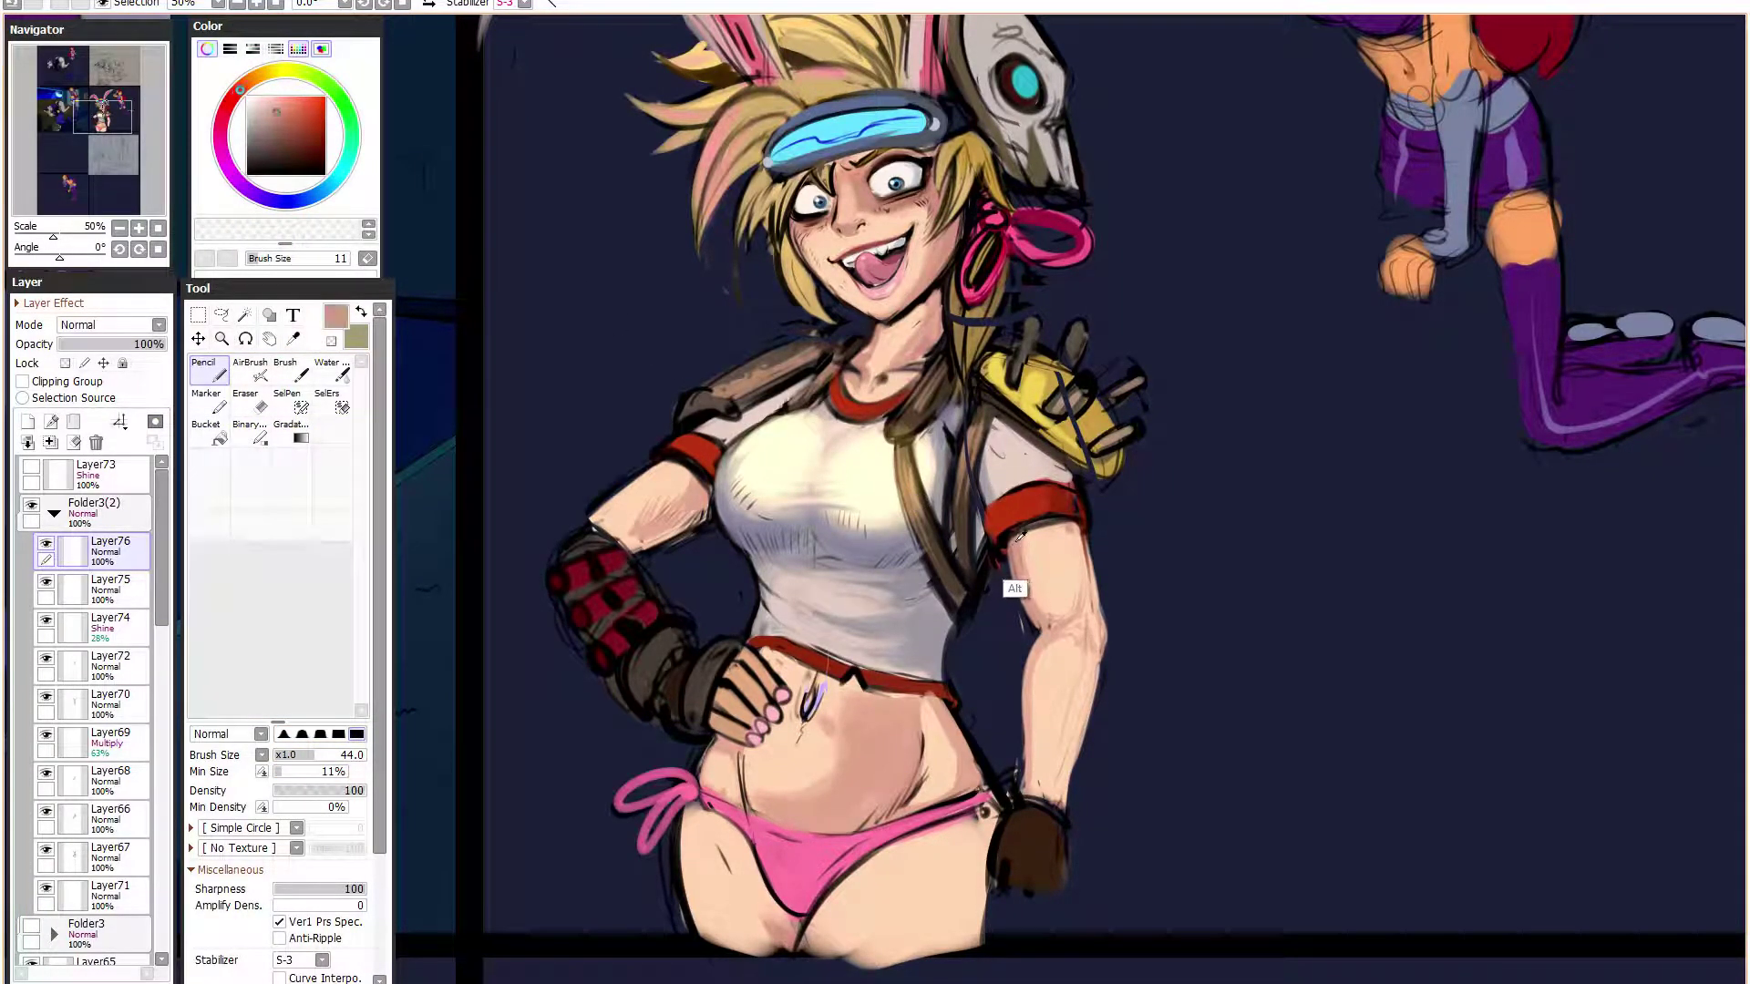
pyautogui.moveTo(1052, 515); pyautogui.dragTo(1070, 531)
pyautogui.click(248, 173)
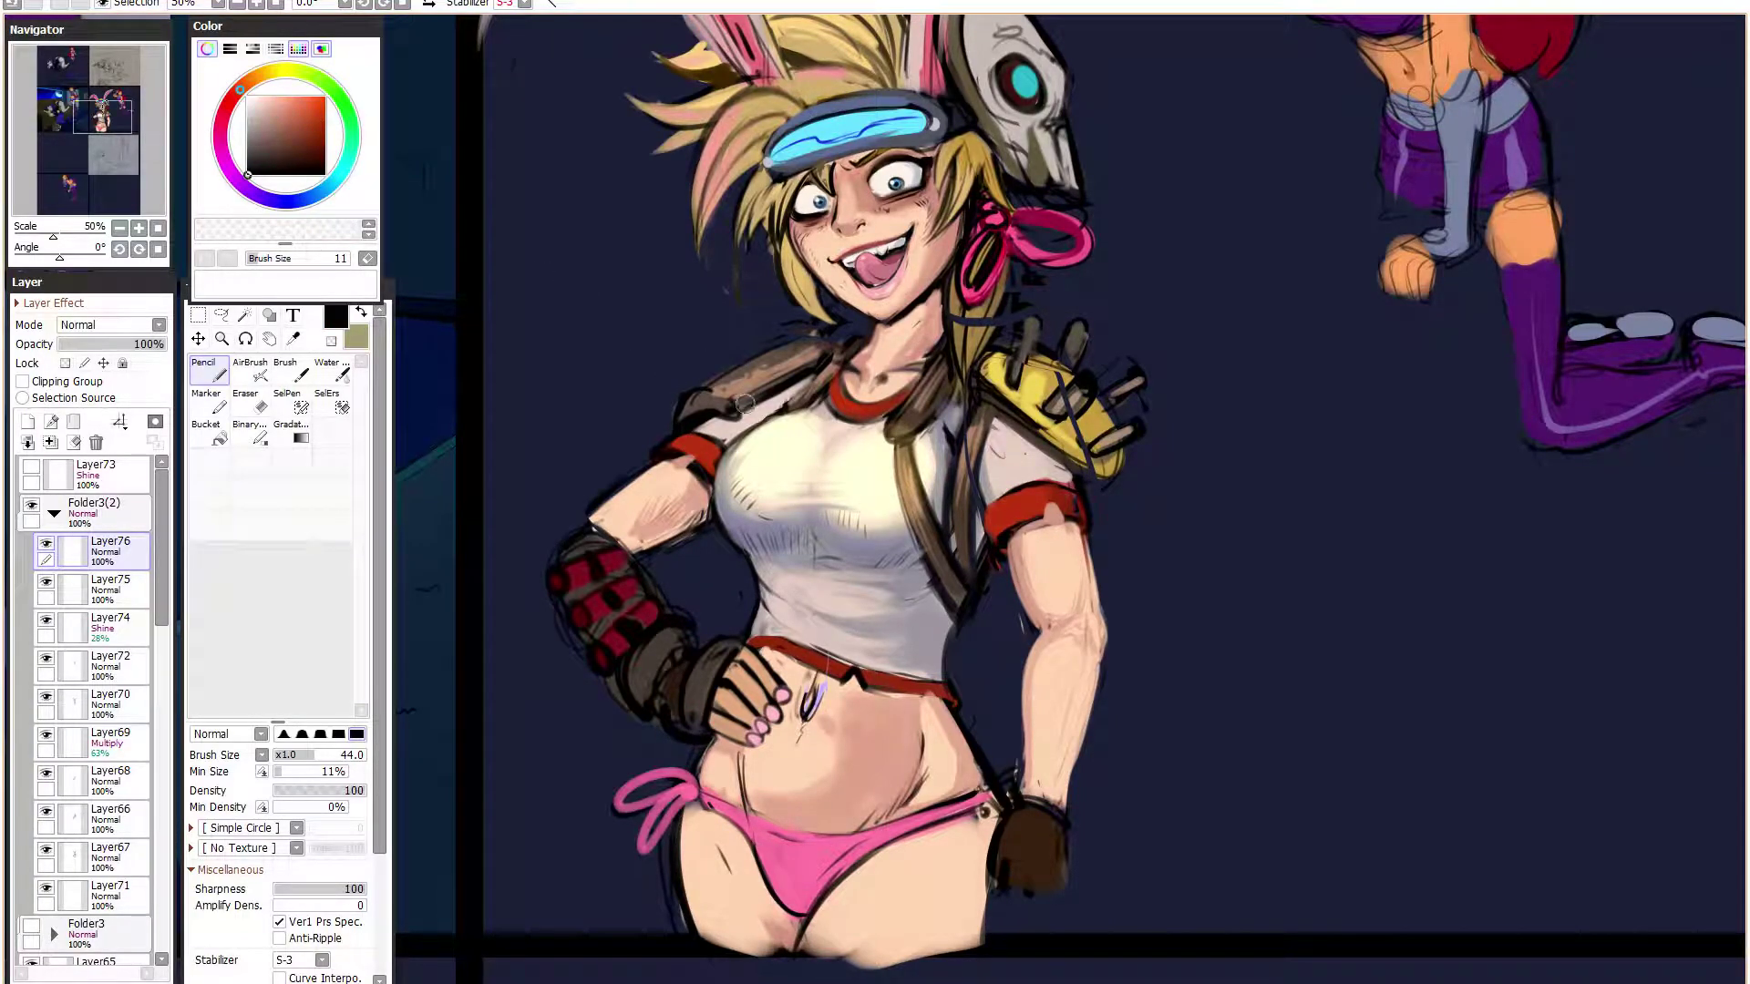
pyautogui.moveTo(675, 461); pyautogui.dragTo(691, 458)
pyautogui.scroll(-1, 1112, 313)
pyautogui.scroll(1, 1106, 150)
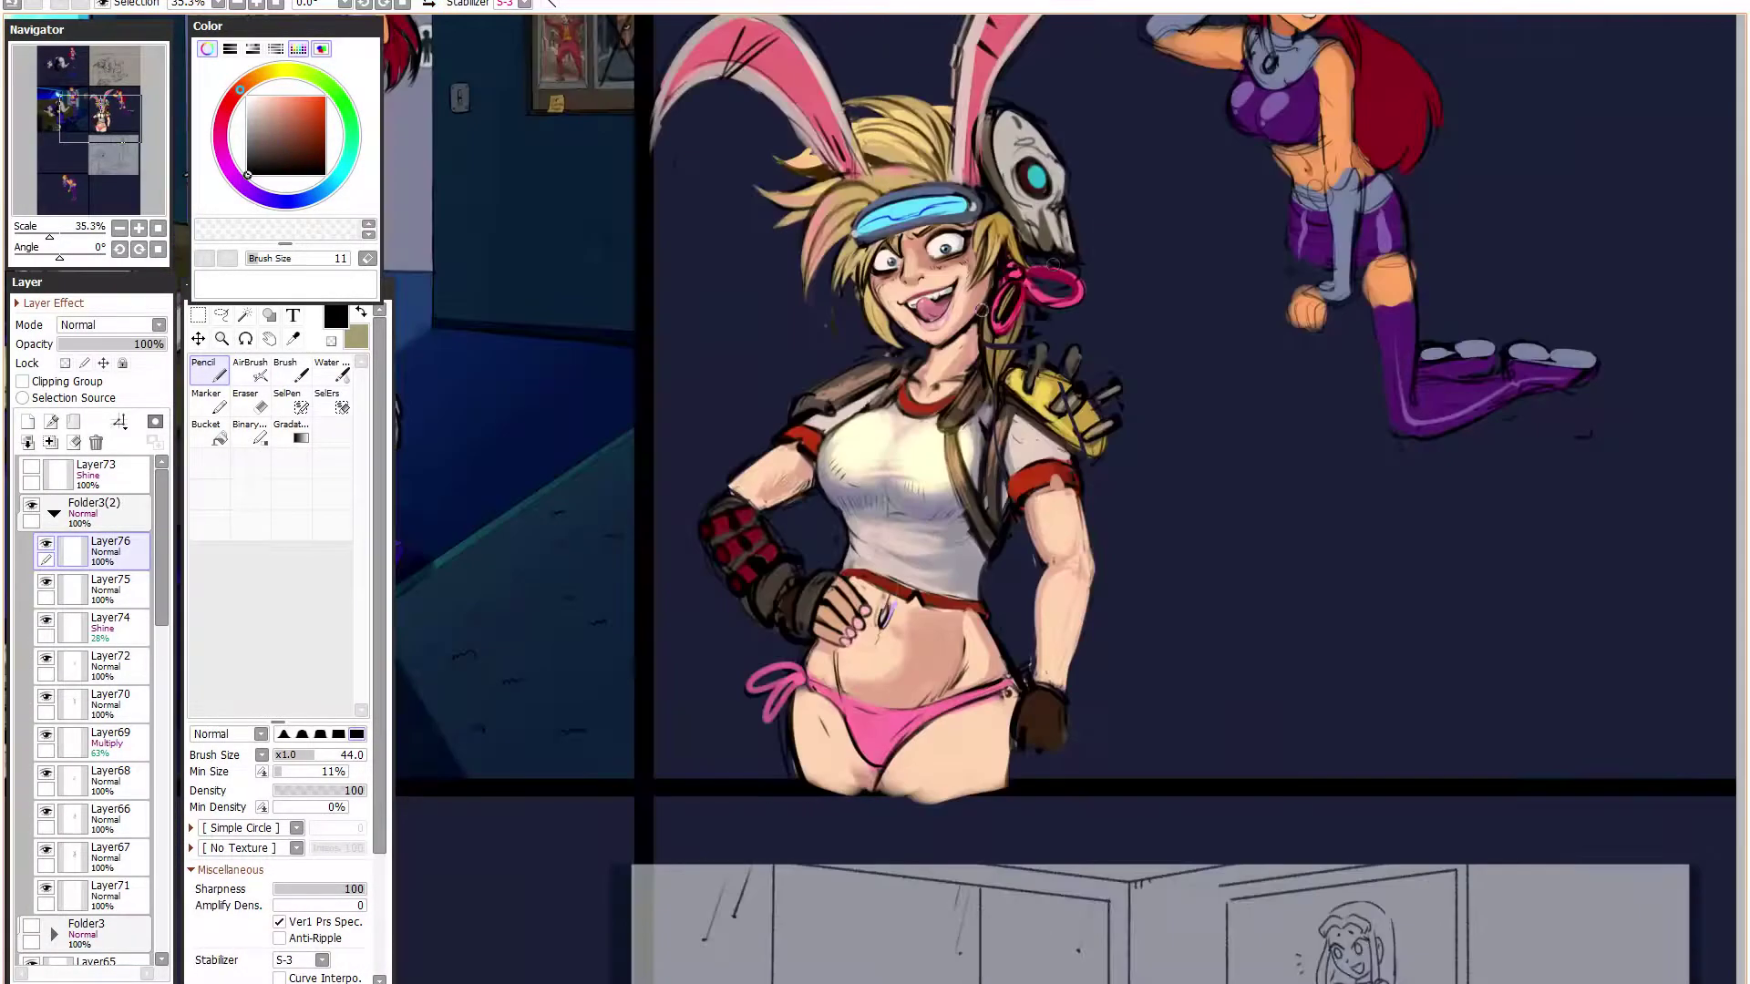
# - Touch up the neck and adjoining hair edge with sampled dark and skin tones, using the pencil at size 33 and 14% minimum size
pyautogui.click(281, 771)
pyautogui.click(302, 754)
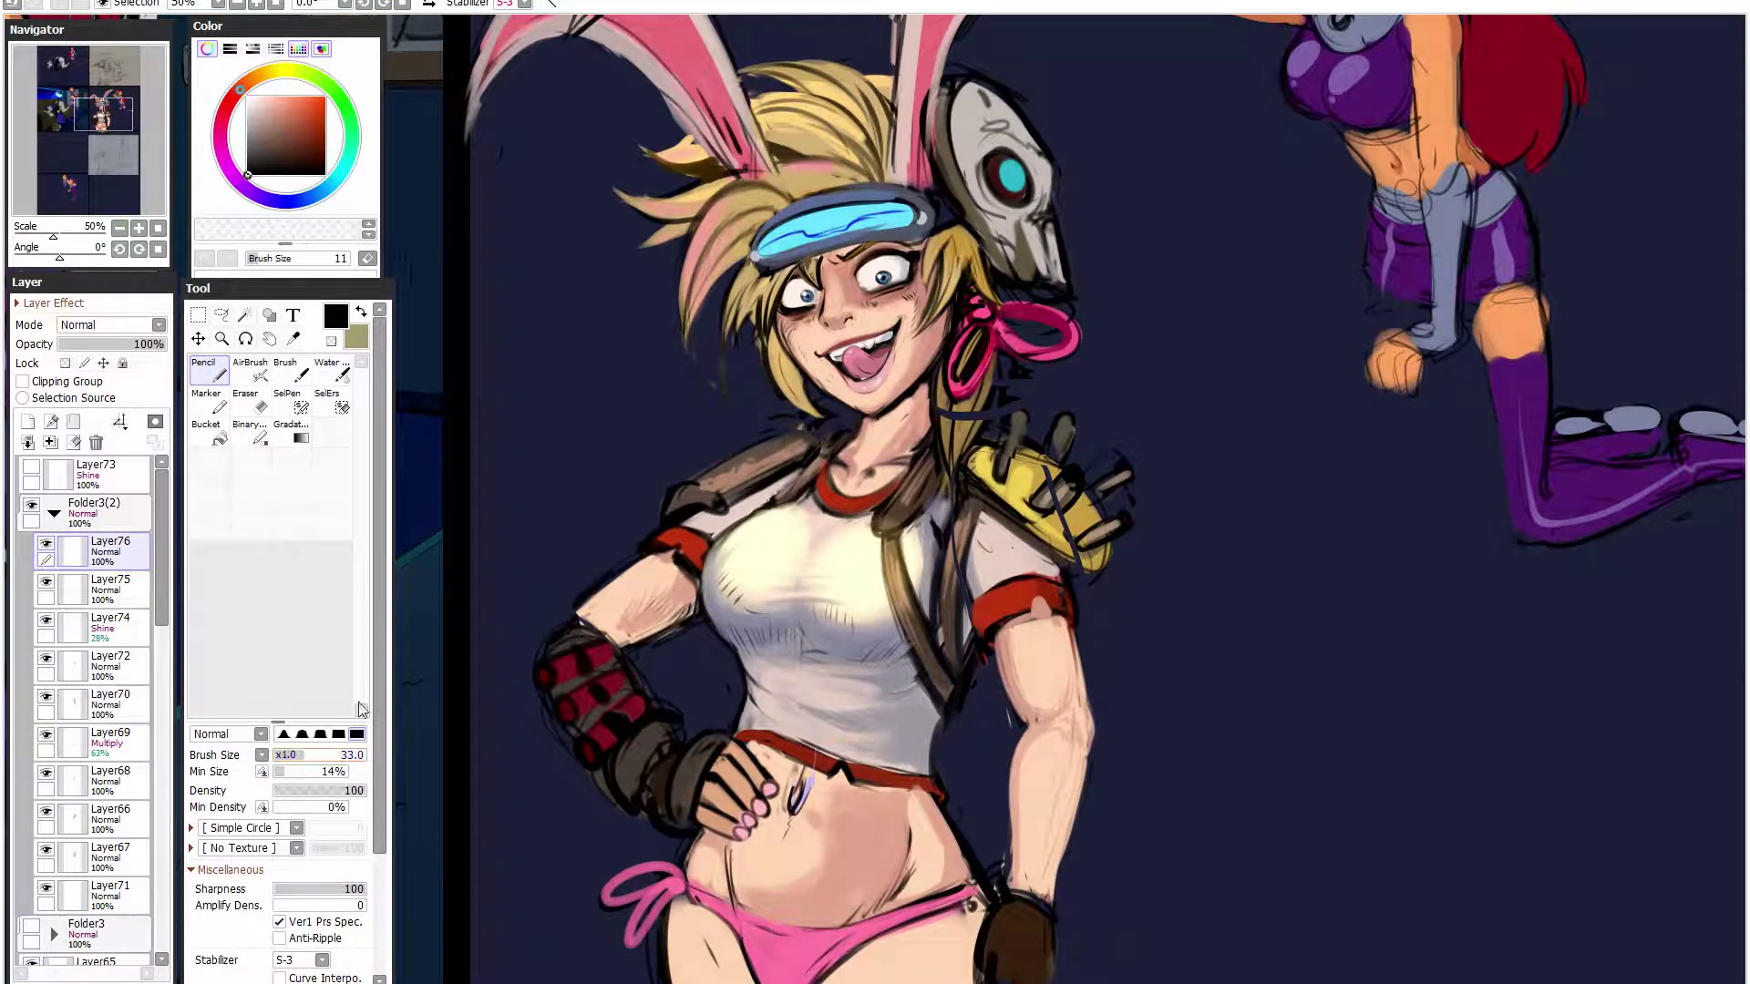
pyautogui.press('alt')
pyautogui.keyDown('alt'); pyautogui.click(927, 375); pyautogui.keyUp('alt')
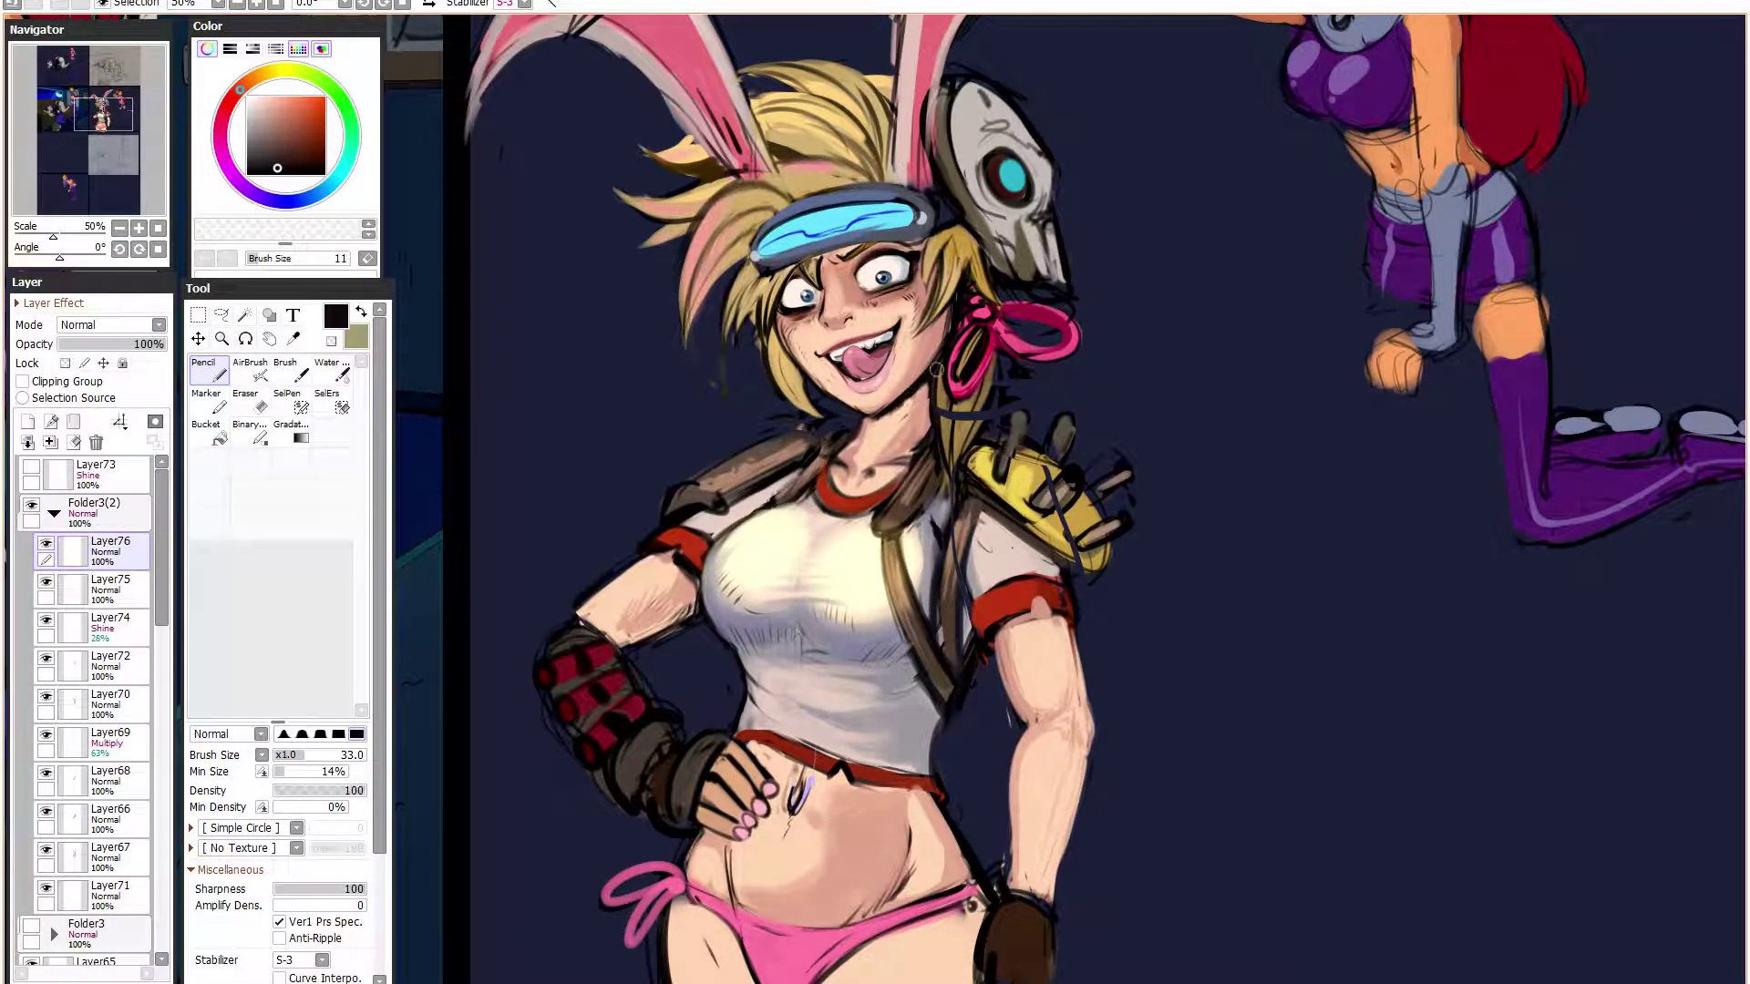
pyautogui.keyDown('alt'); pyautogui.click(921, 456); pyautogui.keyUp('alt')
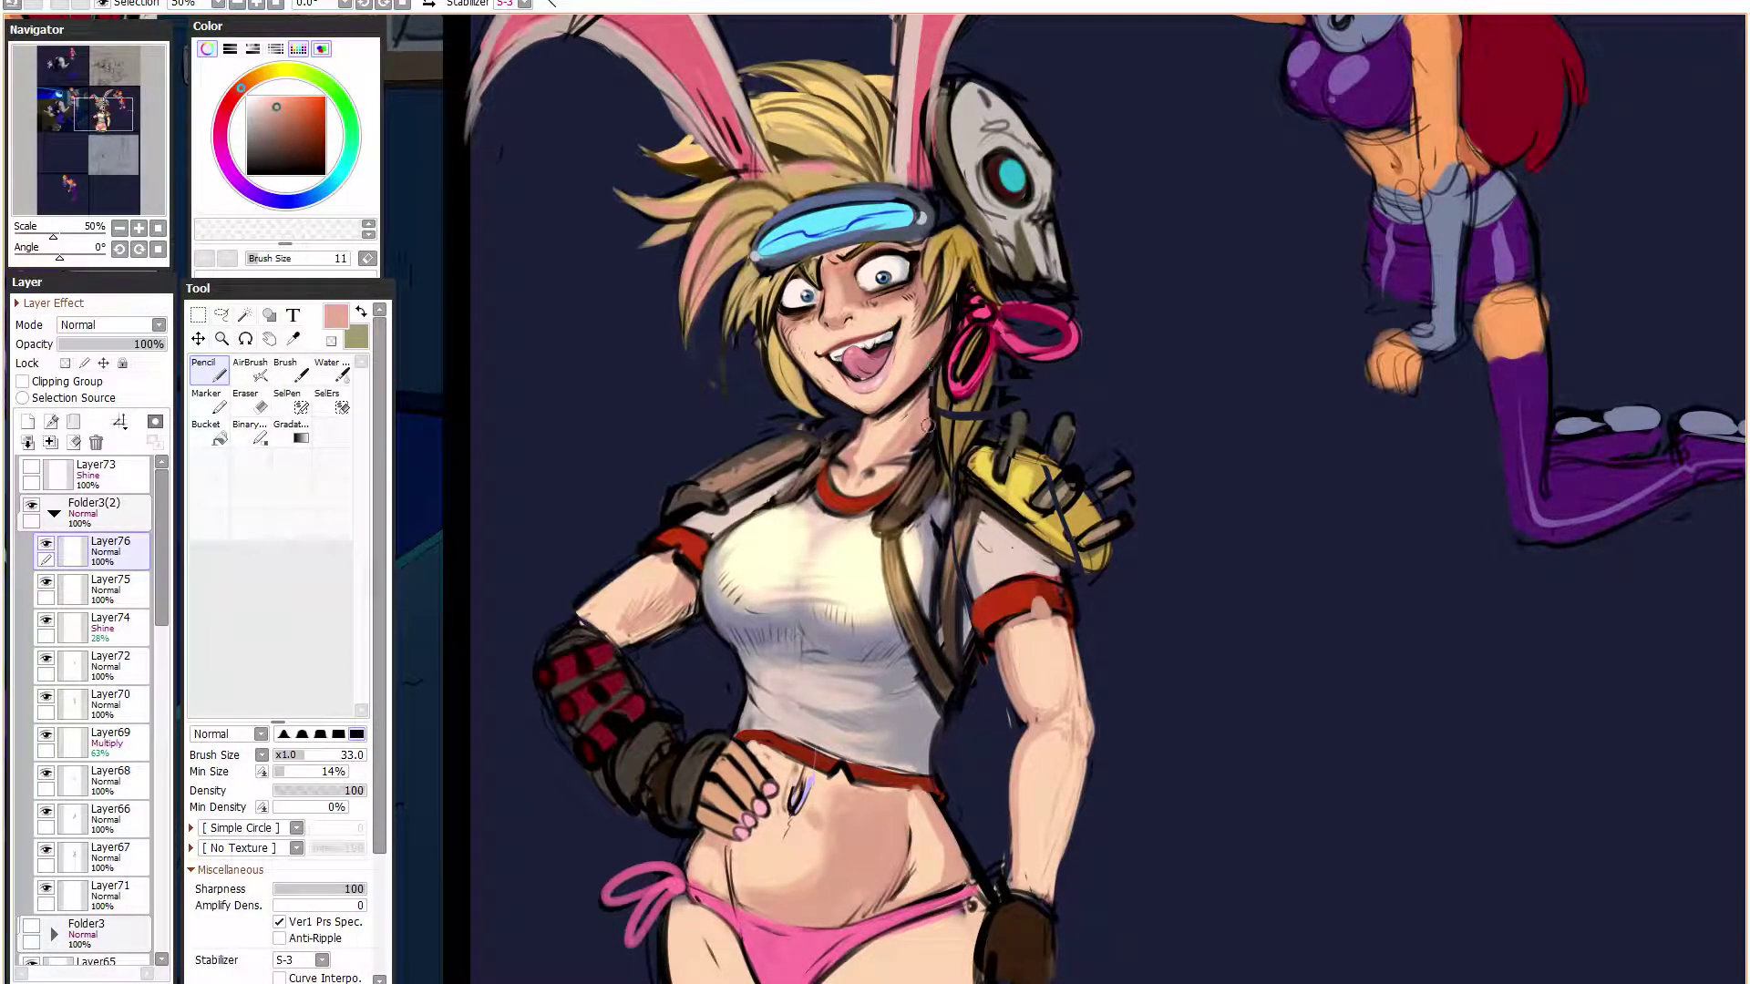
pyautogui.keyDown('alt'); pyautogui.click(941, 351); pyautogui.keyUp('alt')
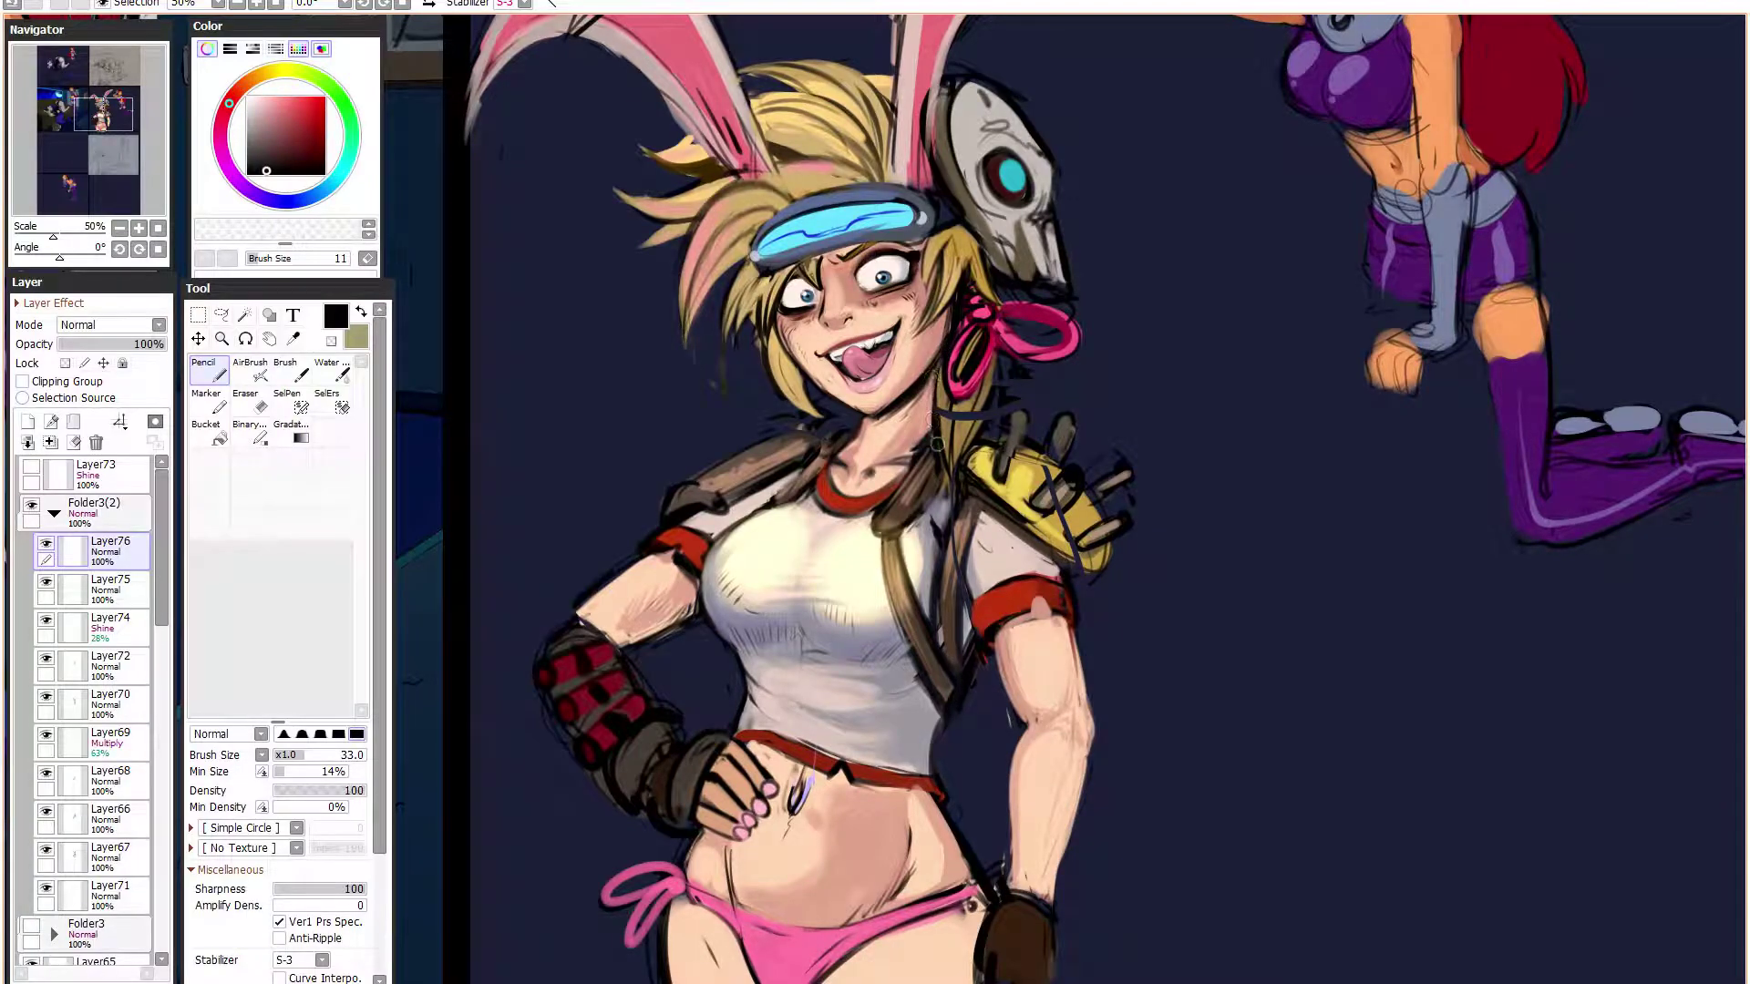
pyautogui.keyDown('alt'); pyautogui.click(855, 404); pyautogui.keyUp('alt')
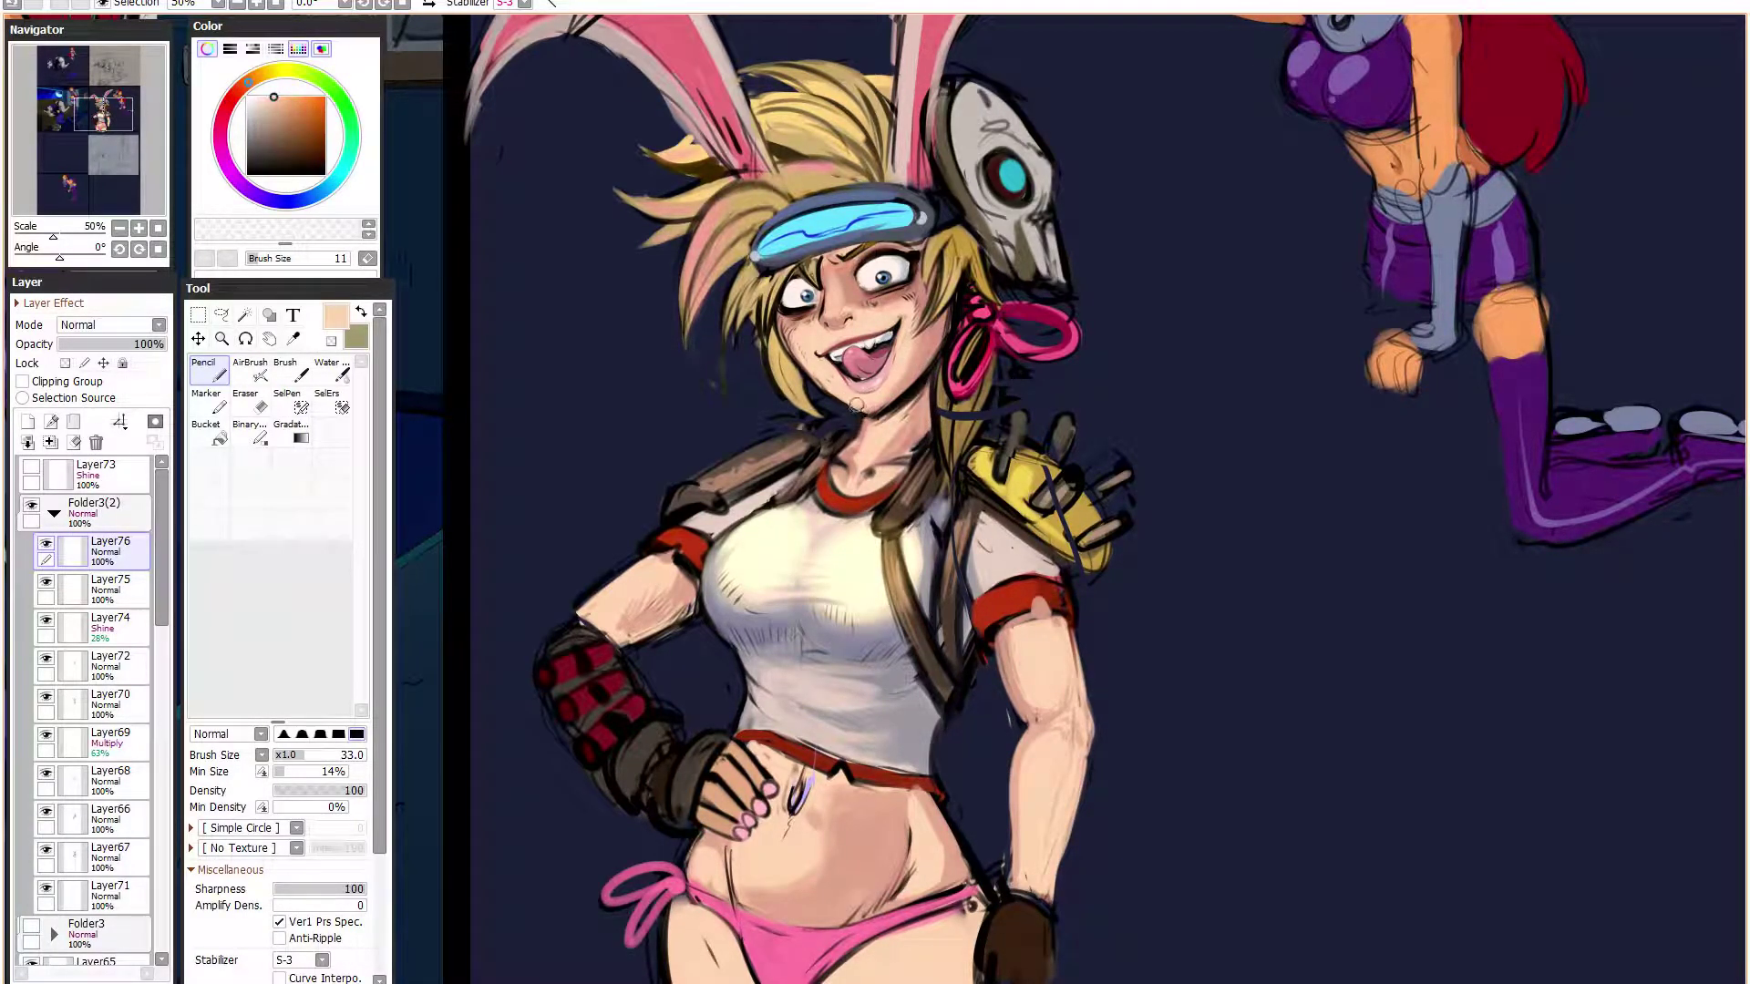
# - Touch up the belly around the navel with a sampled skin colour
pyautogui.scroll(-2, 938, 368)
pyautogui.moveTo(910, 632); pyautogui.dragTo(965, 560)
pyautogui.scroll(1, 965, 561)
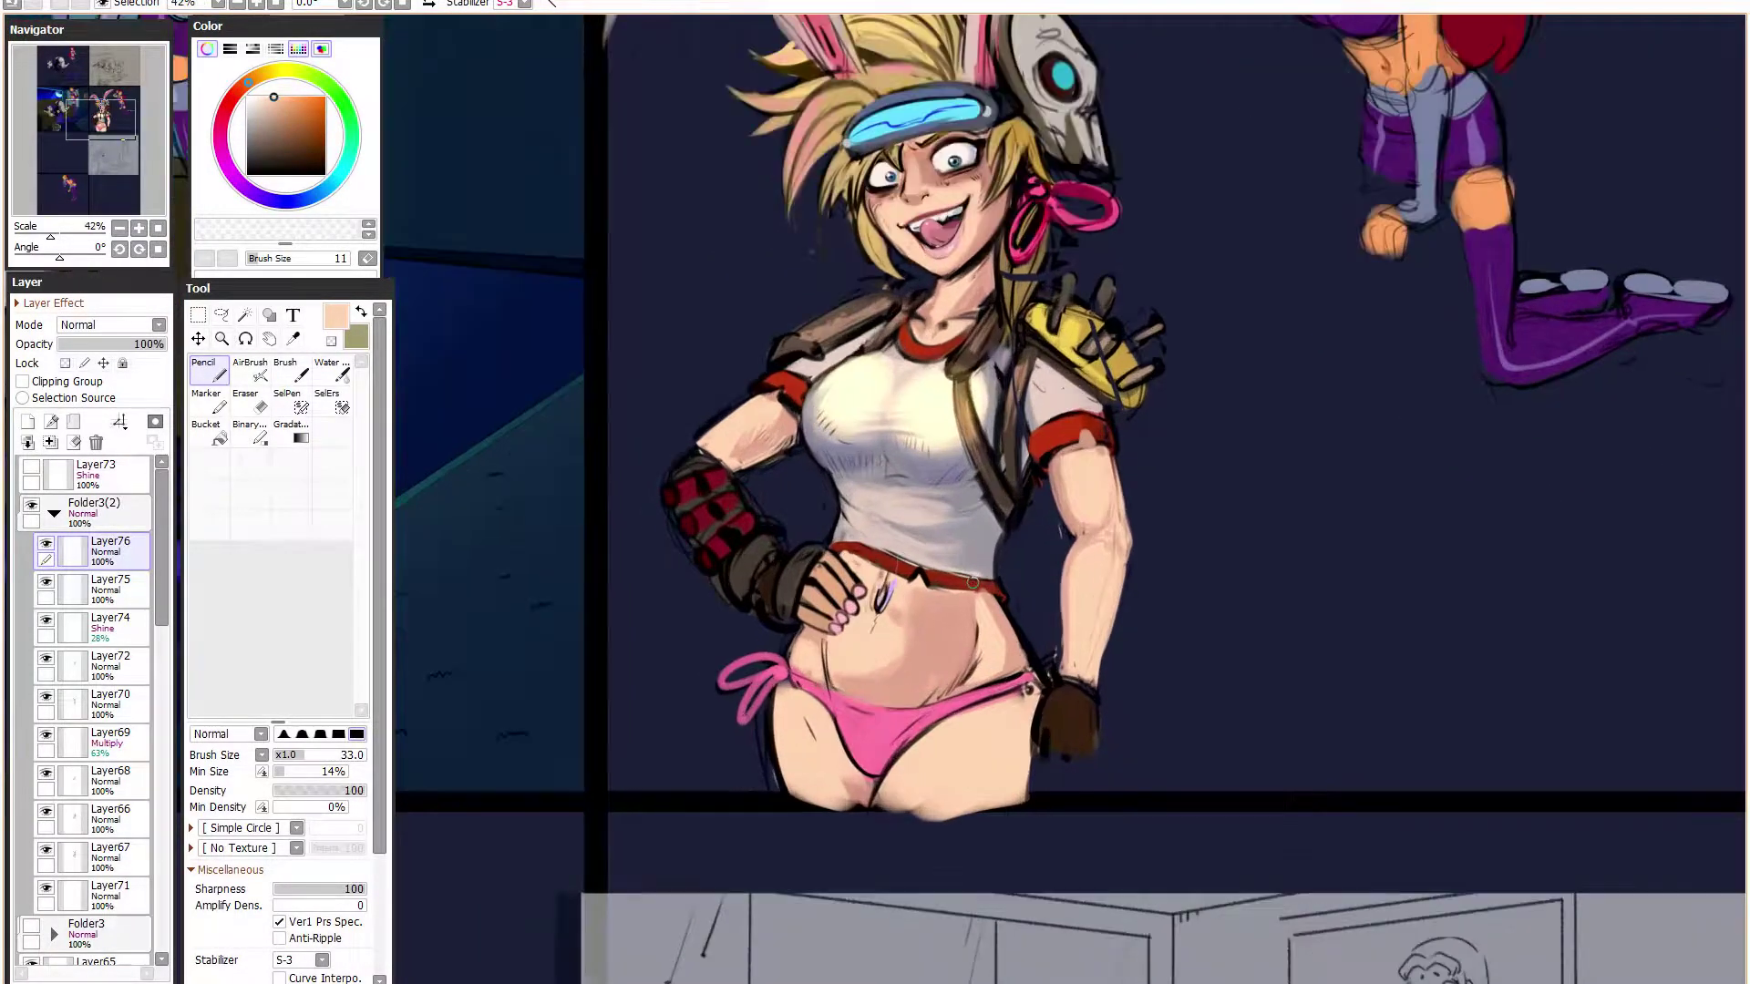
pyautogui.keyDown('alt'); pyautogui.click(888, 660); pyautogui.keyUp('alt')
pyautogui.moveTo(882, 617); pyautogui.dragTo(889, 580)
pyautogui.moveTo(945, 680); pyautogui.dragTo(978, 581)
# - Shade the lower part of the pink bikini bottom in dark magenta with a harder pencil at size 51 and 55% minimum size
pyautogui.keyDown('alt'); pyautogui.click(905, 657); pyautogui.keyUp('alt')
pyautogui.click(305, 125)
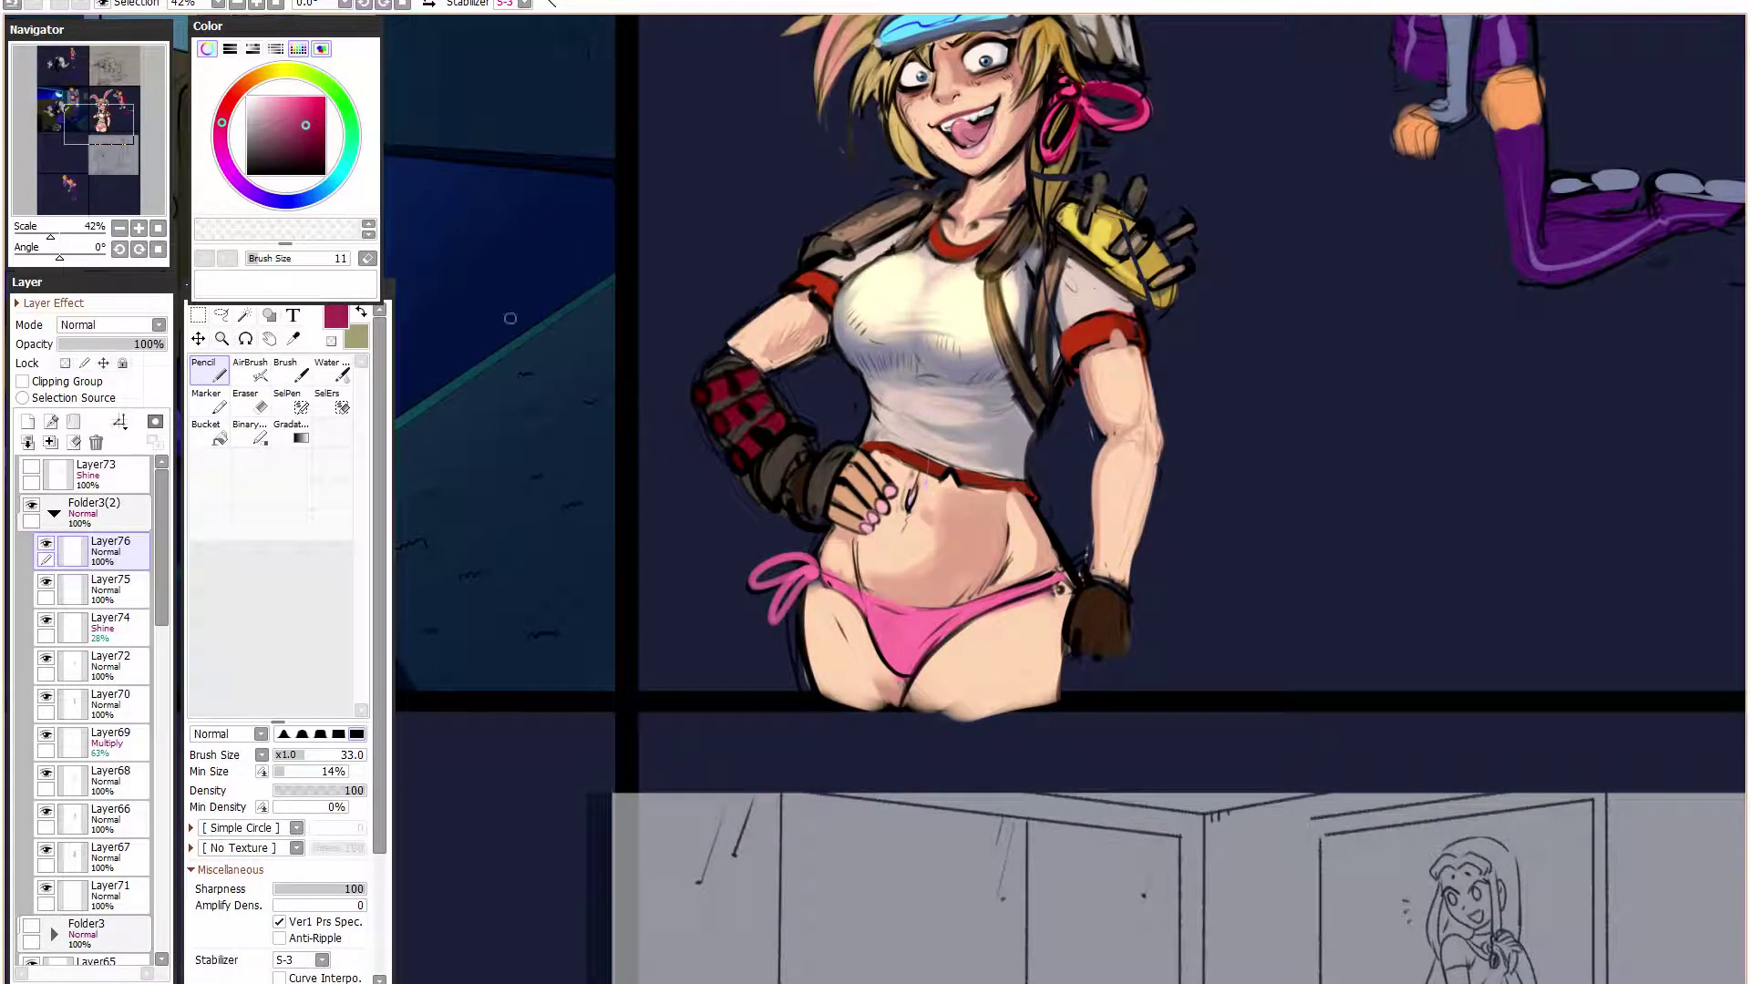
pyautogui.click(339, 734)
pyautogui.click(292, 772)
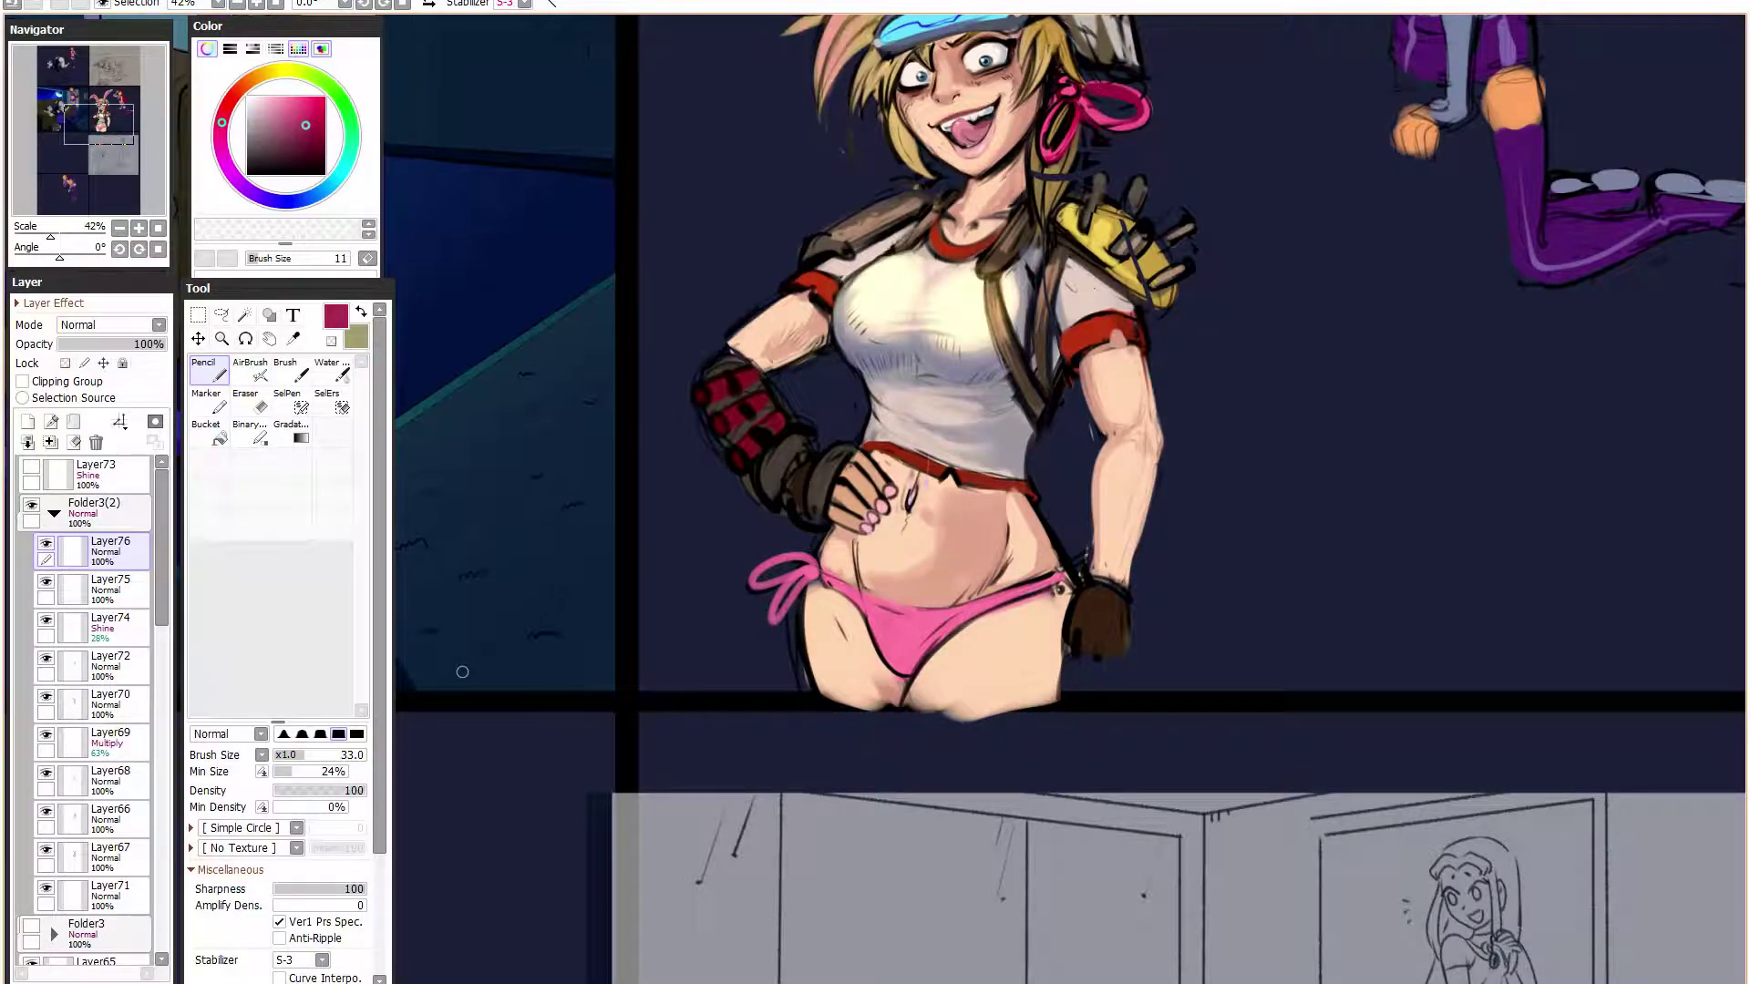
pyautogui.scroll(2, 903, 646)
pyautogui.click(314, 772)
pyautogui.click(321, 755)
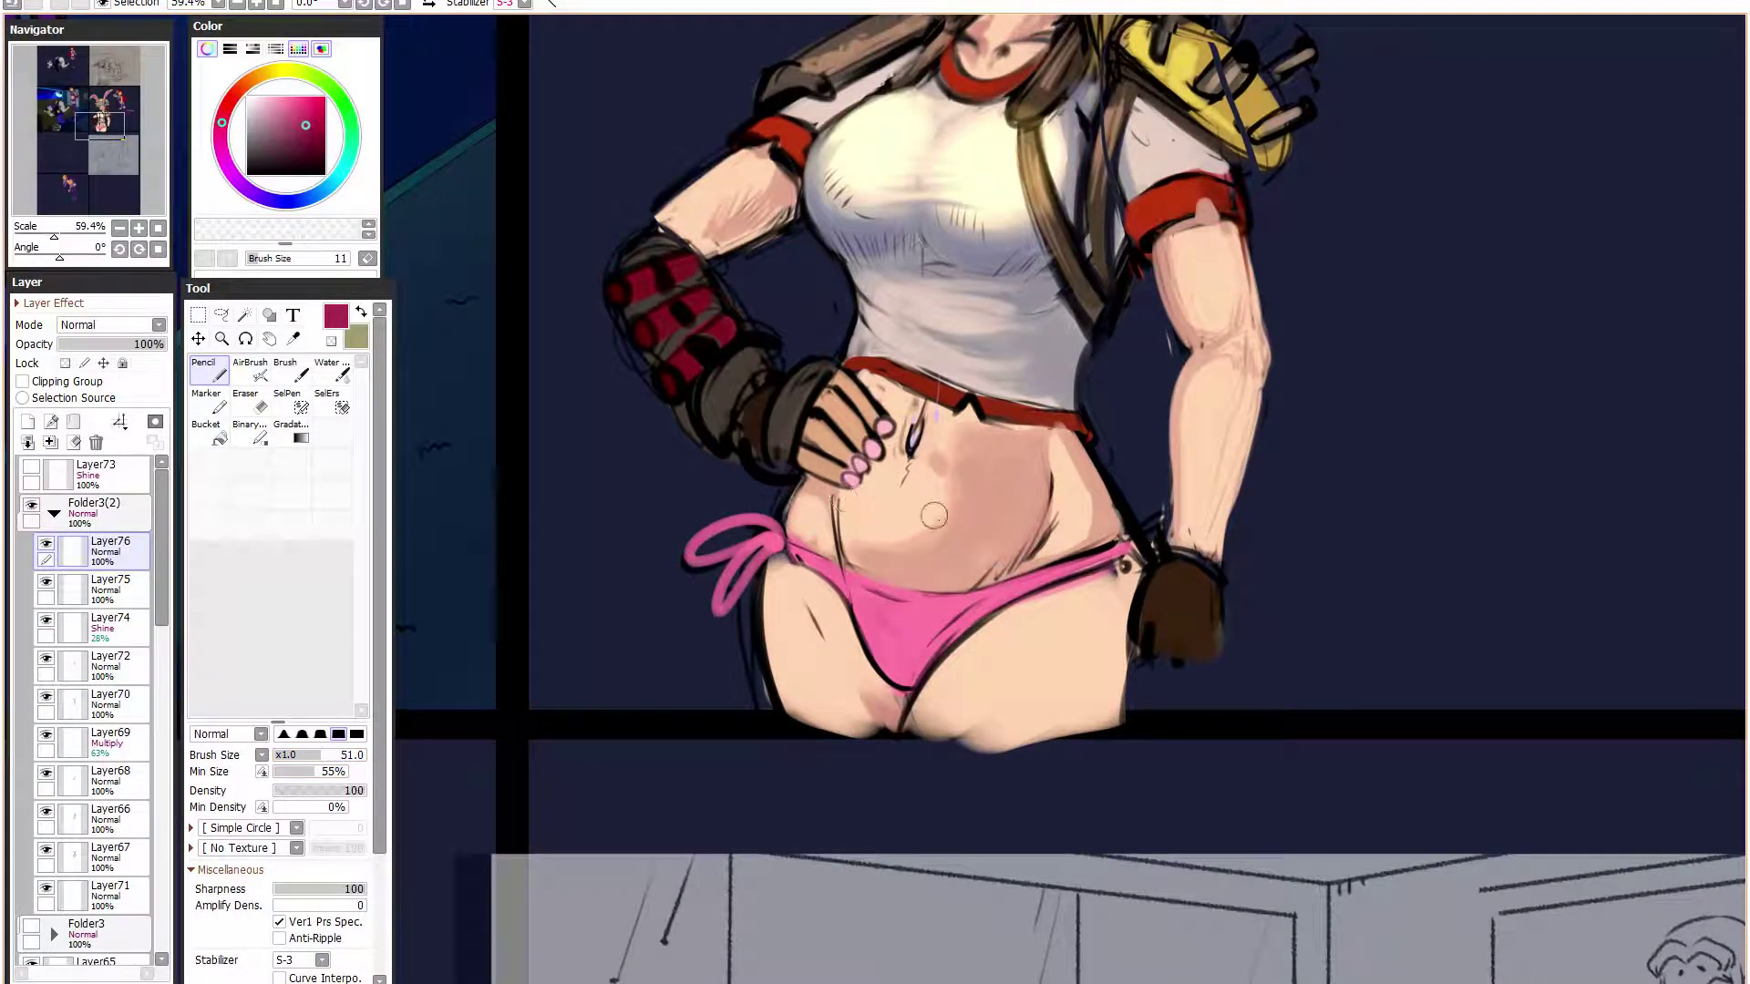
pyautogui.moveTo(867, 630)
pyautogui.mouseDown()
pyautogui.moveTo(888, 673)
pyautogui.moveTo(905, 666)
pyautogui.moveTo(863, 621)
pyautogui.moveTo(919, 652)
pyautogui.moveTo(895, 664)
pyautogui.moveTo(895, 641)
pyautogui.moveTo(931, 652)
pyautogui.moveTo(909, 646)
pyautogui.moveTo(973, 612)
pyautogui.moveTo(896, 685)
pyautogui.moveTo(866, 624)
pyautogui.moveTo(943, 645)
pyautogui.moveTo(904, 674)
pyautogui.mouseUp()
# - Blend the bikini bottom's shading with sampled and brighter pinks, and clean its upper edge toward the gloved hand
pyautogui.keyDown('alt'); pyautogui.click(883, 636); pyautogui.keyUp('alt')
pyautogui.keyDown('alt'); pyautogui.click(905, 678); pyautogui.keyUp('alt')
pyautogui.click(221, 134)
pyautogui.click(302, 110)
pyautogui.keyDown('alt'); pyautogui.click(1013, 630); pyautogui.keyUp('alt')
pyautogui.moveTo(1009, 617); pyautogui.dragTo(1120, 557)
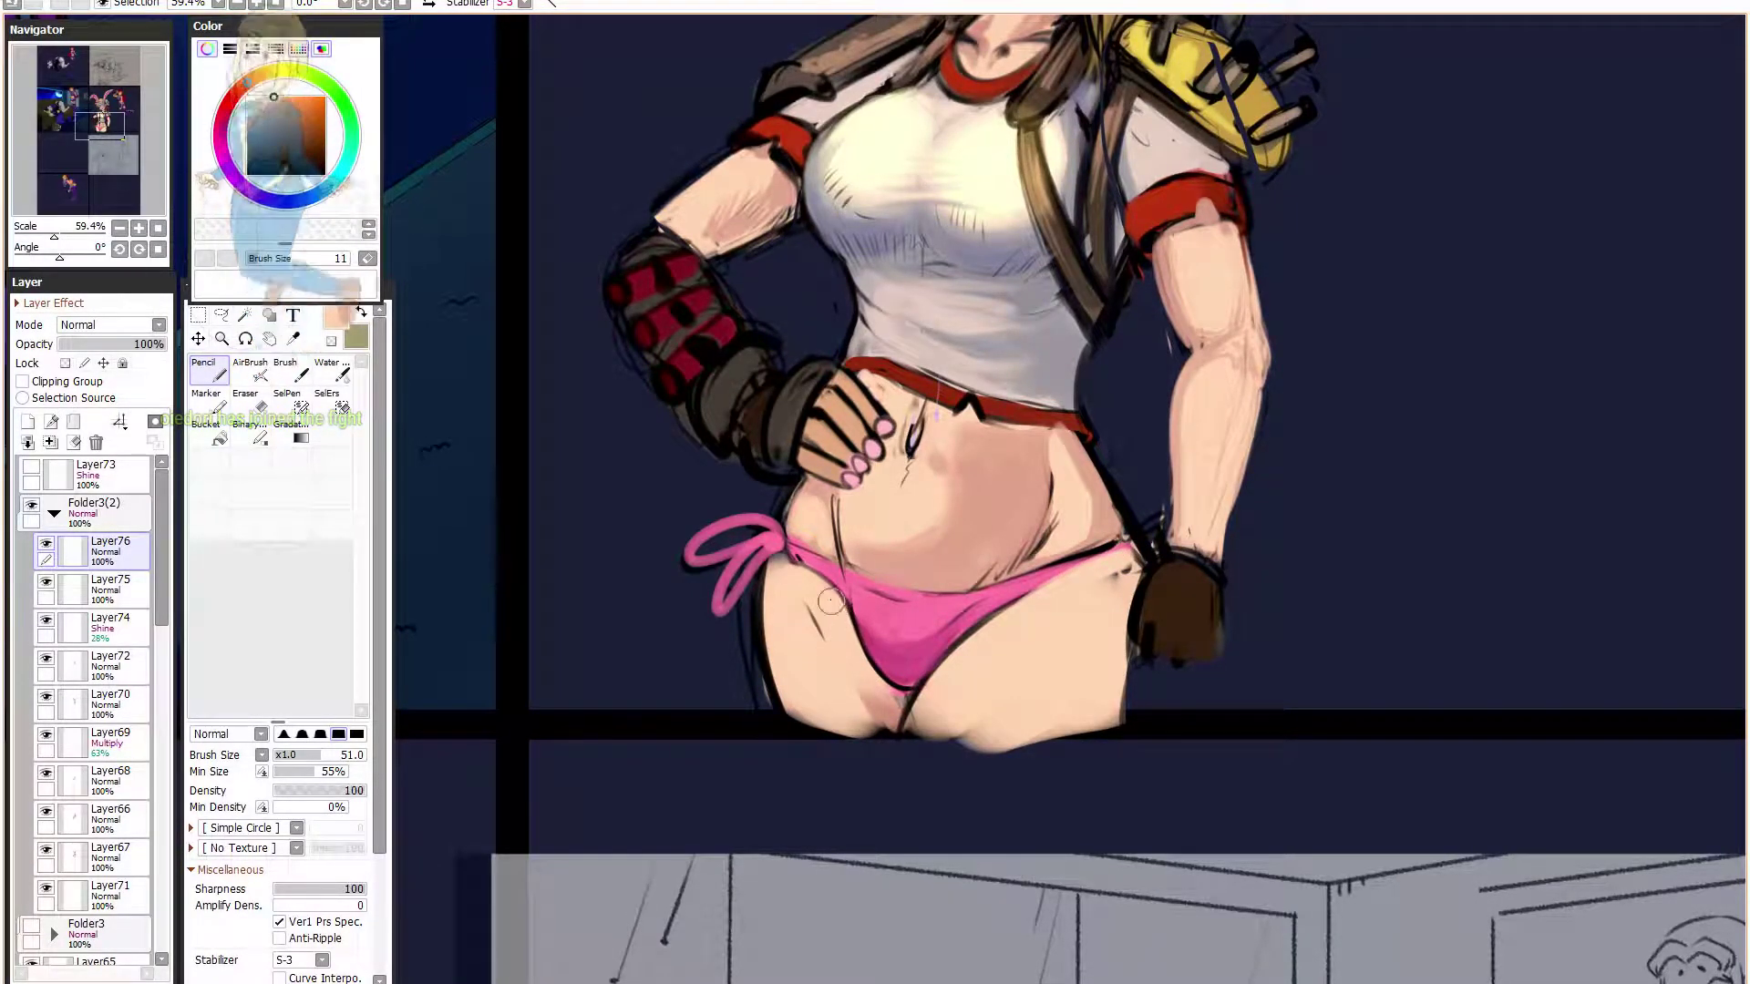
# - Ink black contours on the bikini ties and hips with the hardest pencil at 4% minimum size, adding a pink tie loop by the glove
pyautogui.click(357, 734)
pyautogui.moveTo(306, 771); pyautogui.dragTo(277, 771)
pyautogui.moveTo(305, 105); pyautogui.dragTo(247, 175)
pyautogui.moveTo(780, 529); pyautogui.dragTo(728, 608)
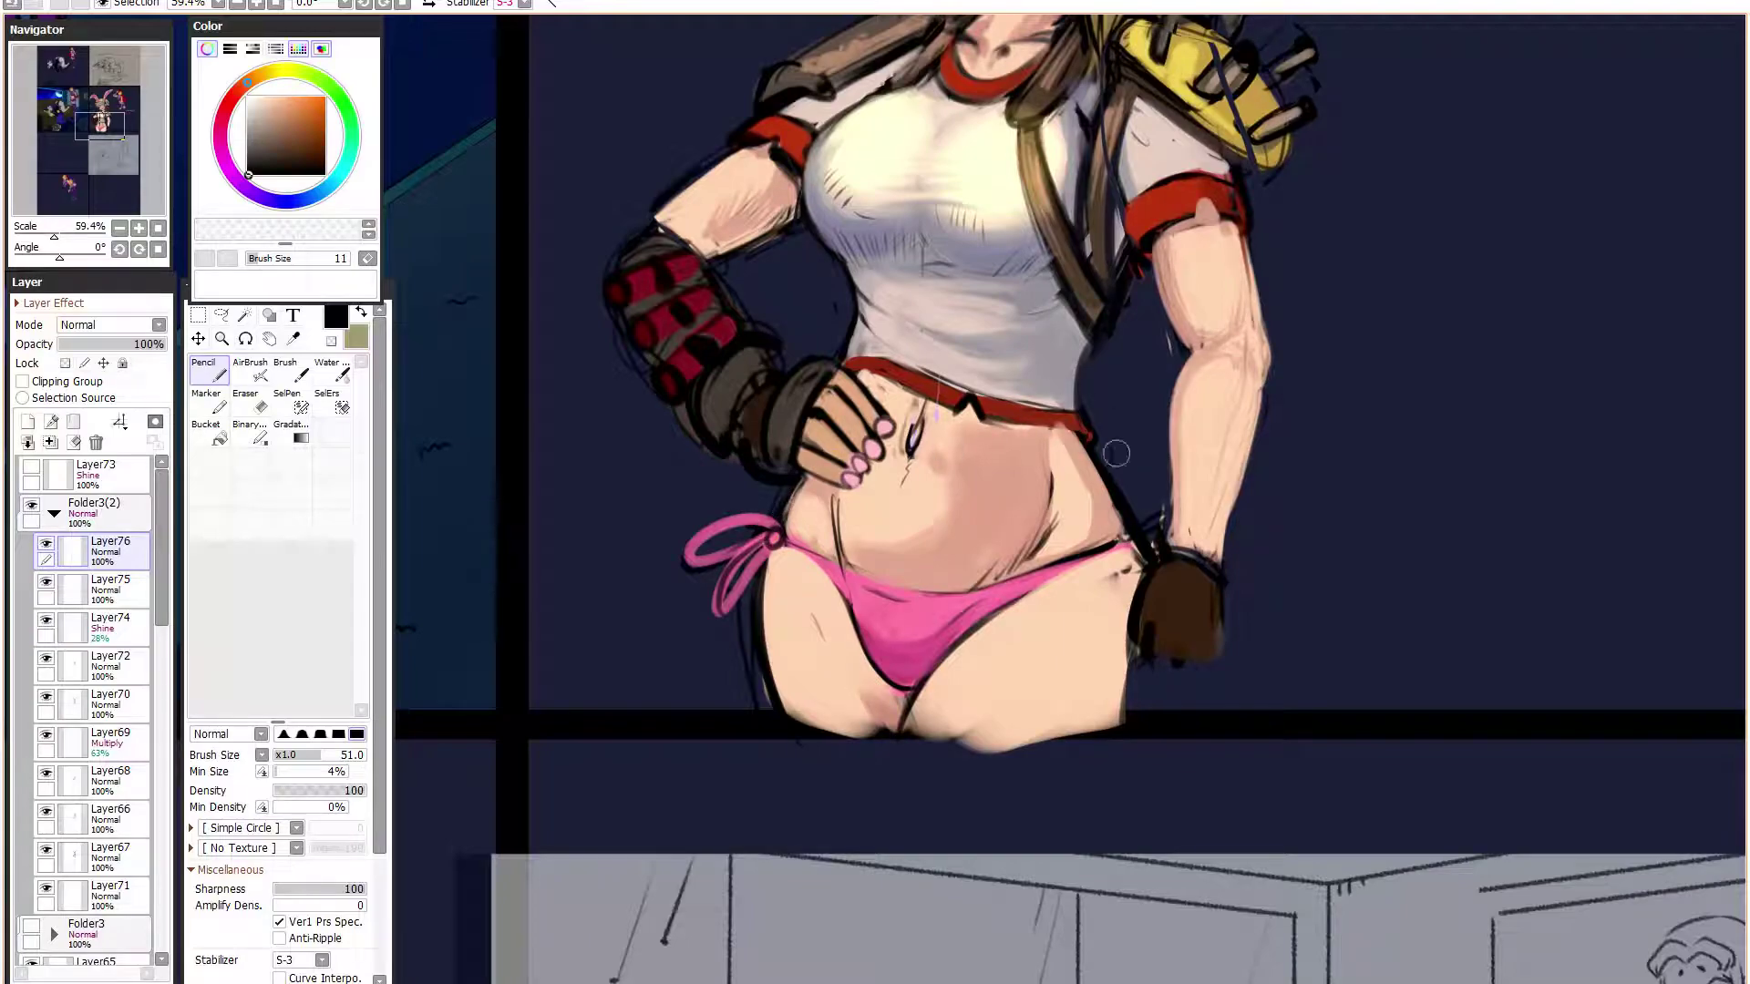
pyautogui.moveTo(1019, 604); pyautogui.dragTo(1164, 504)
pyautogui.rightClick(1038, 584)
# - Extend the thigh below the gloved hand and shade its outer side with sampled skin tones
pyautogui.keyDown('alt'); pyautogui.click(1124, 563); pyautogui.keyUp('alt')
pyautogui.moveTo(1125, 563)
pyautogui.mouseDown()
pyautogui.moveTo(1150, 620)
pyautogui.moveTo(1120, 734)
pyautogui.moveTo(1138, 676)
pyautogui.moveTo(1121, 629)
pyautogui.moveTo(1129, 647)
pyautogui.moveTo(1132, 569)
pyautogui.moveTo(1126, 706)
pyautogui.moveTo(1136, 636)
pyautogui.moveTo(1107, 575)
pyautogui.moveTo(1088, 725)
pyautogui.mouseUp()
pyautogui.moveTo(1125, 611); pyautogui.dragTo(1122, 701)
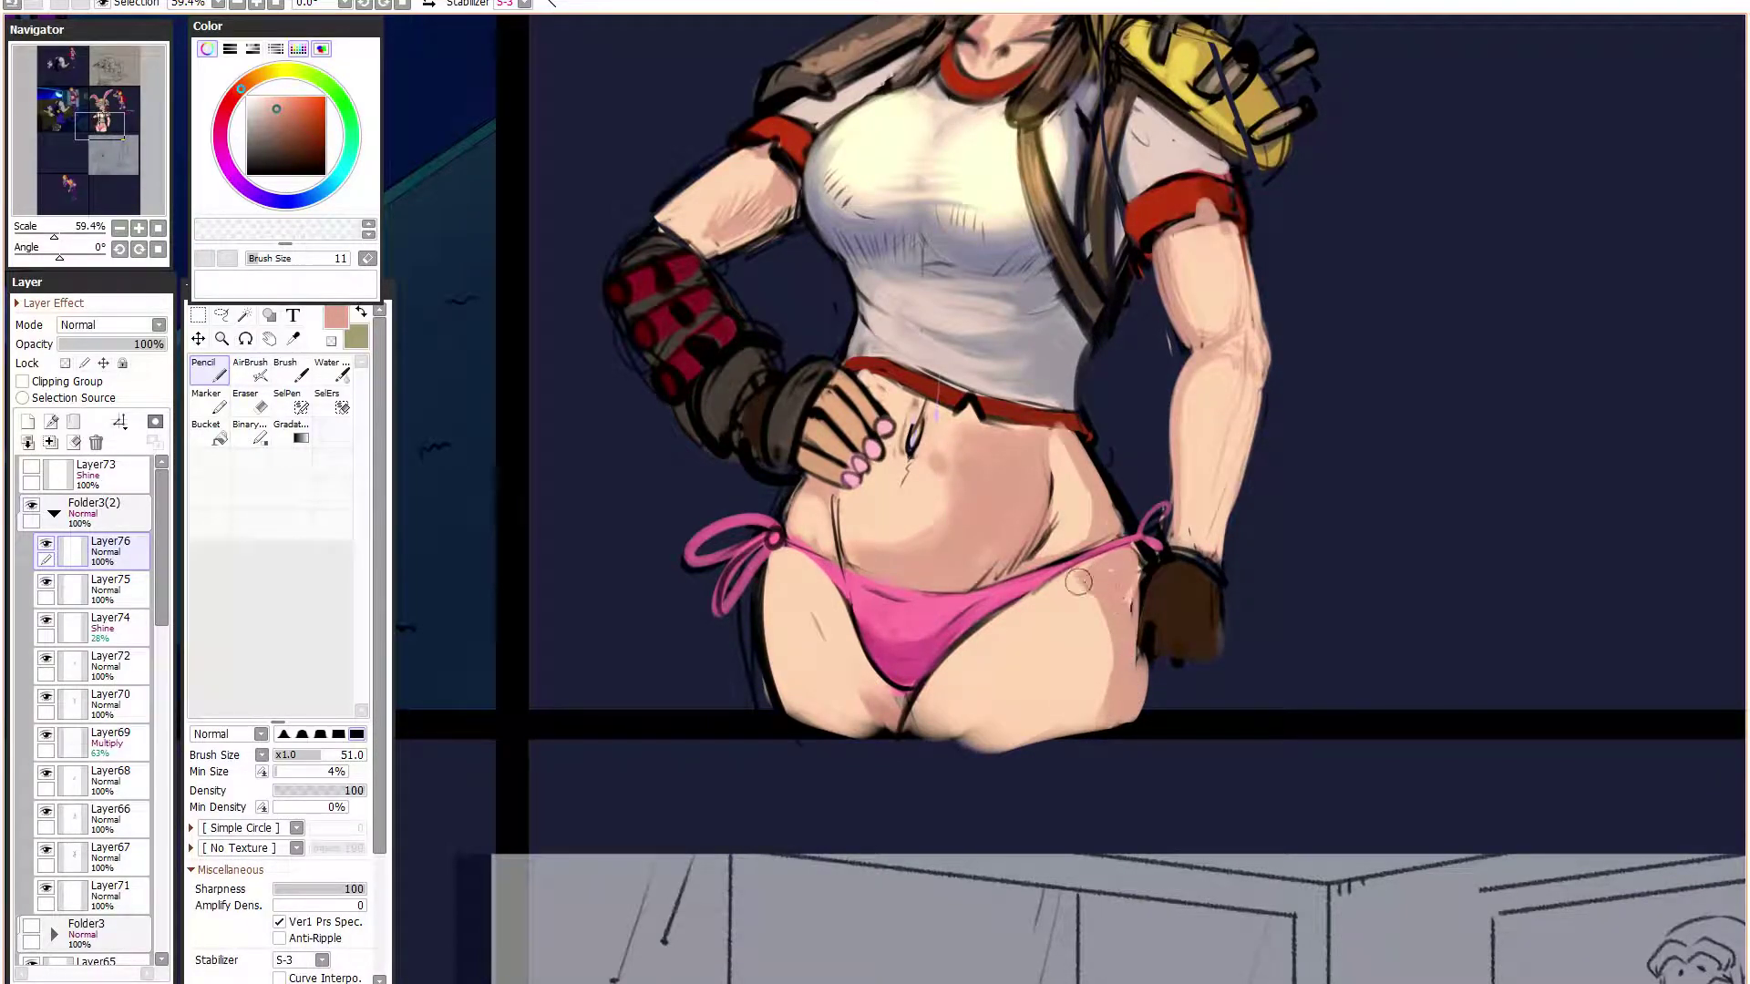
pyautogui.keyDown('alt'); pyautogui.click(912, 742); pyautogui.keyUp('alt')
pyautogui.moveTo(933, 760)
pyautogui.mouseDown()
pyautogui.moveTo(920, 733)
pyautogui.moveTo(898, 770)
pyautogui.mouseUp()
# - Try to repaint the thigh's lower edge with sampled light skin at 51% minimum size
pyautogui.click(312, 771)
pyautogui.moveTo(1166, 439); pyautogui.dragTo(1142, 461)
pyautogui.keyDown('alt'); pyautogui.click(1008, 686); pyautogui.keyUp('alt')
pyautogui.moveTo(898, 815)
pyautogui.mouseDown()
pyautogui.moveTo(952, 766)
pyautogui.moveTo(1022, 758)
pyautogui.mouseUp()
pyautogui.moveTo(989, 800); pyautogui.dragTo(1035, 758)
pyautogui.hotkey('ctrl', 'z')
pyautogui.hotkey('ctrl', 'z')
pyautogui.hotkey('ctrl', 'z')
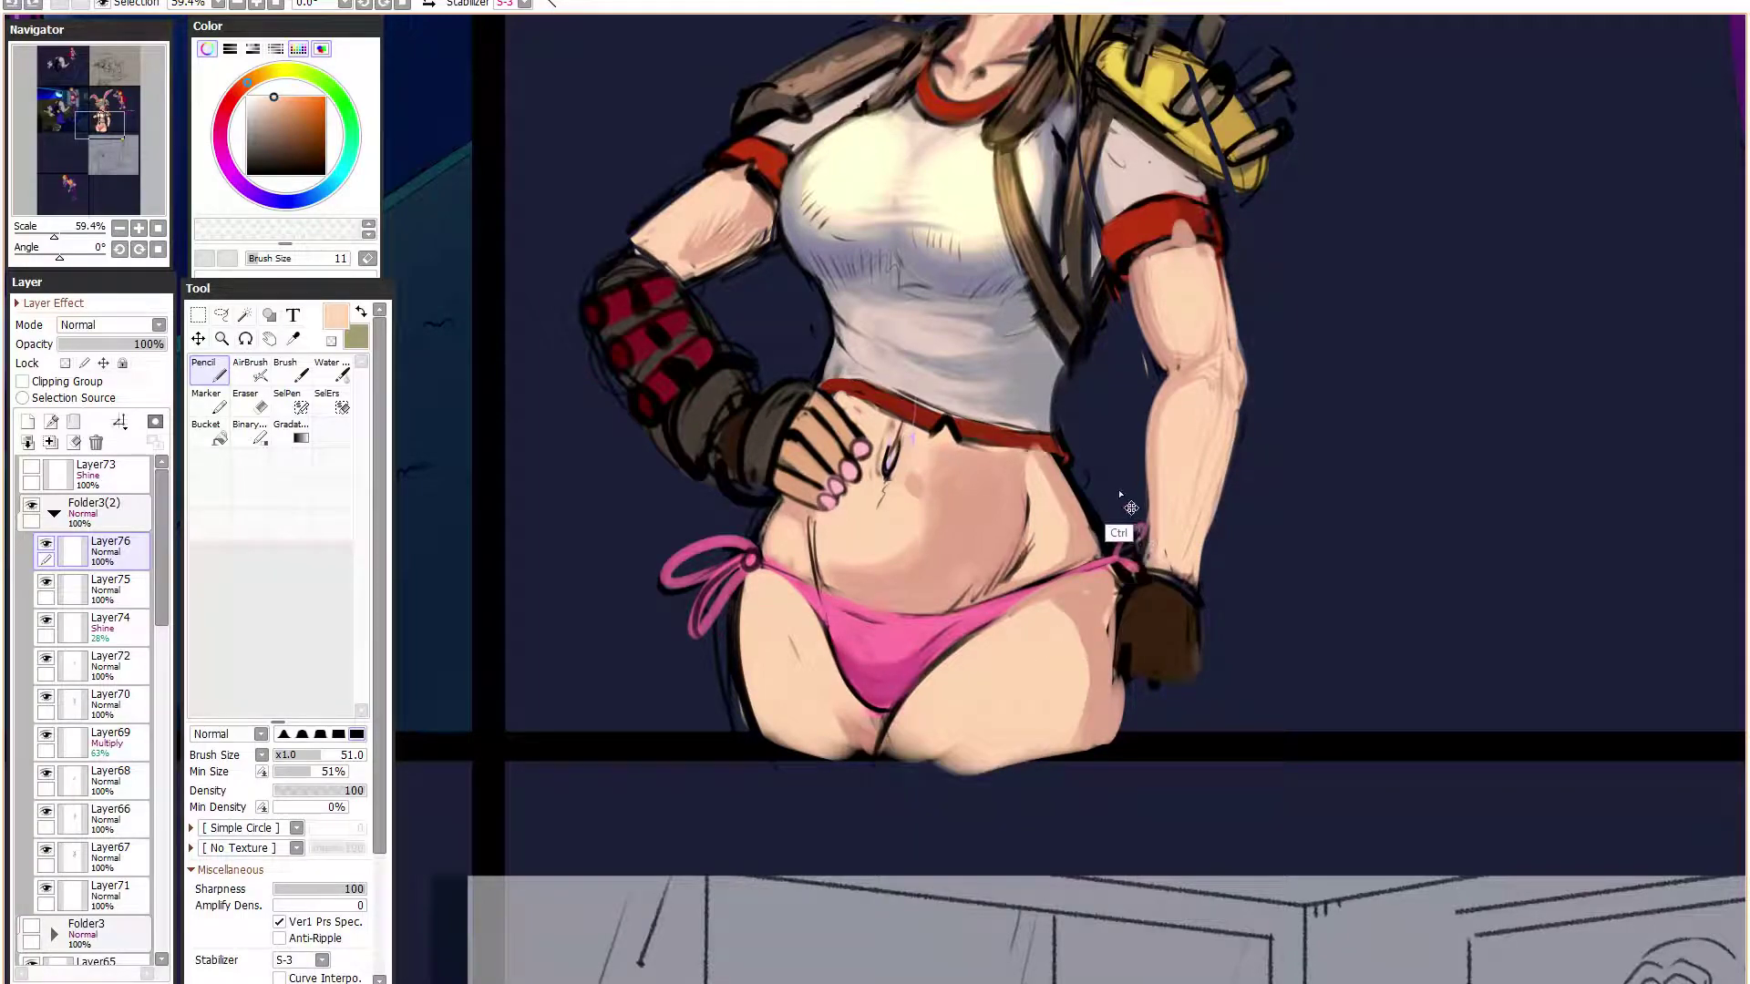
# - Shade the opposite thigh with sampled skin shadow, using the softest pencil tip at size 77 and 79% minimum size
pyautogui.keyDown('alt'); pyautogui.click(851, 734); pyautogui.keyUp('alt')
pyautogui.moveTo(820, 646)
pyautogui.mouseDown()
pyautogui.moveTo(872, 718)
pyautogui.moveTo(809, 608)
pyautogui.moveTo(870, 718)
pyautogui.moveTo(834, 729)
pyautogui.moveTo(803, 621)
pyautogui.mouseUp()
pyautogui.click(283, 734)
pyautogui.click(337, 755)
pyautogui.click(333, 771)
pyautogui.keyDown('alt'); pyautogui.click(837, 683); pyautogui.keyUp('alt')
pyautogui.moveTo(804, 701)
pyautogui.mouseDown()
pyautogui.moveTo(789, 640)
pyautogui.moveTo(783, 695)
pyautogui.moveTo(769, 620)
pyautogui.moveTo(764, 690)
pyautogui.moveTo(794, 609)
pyautogui.mouseUp()
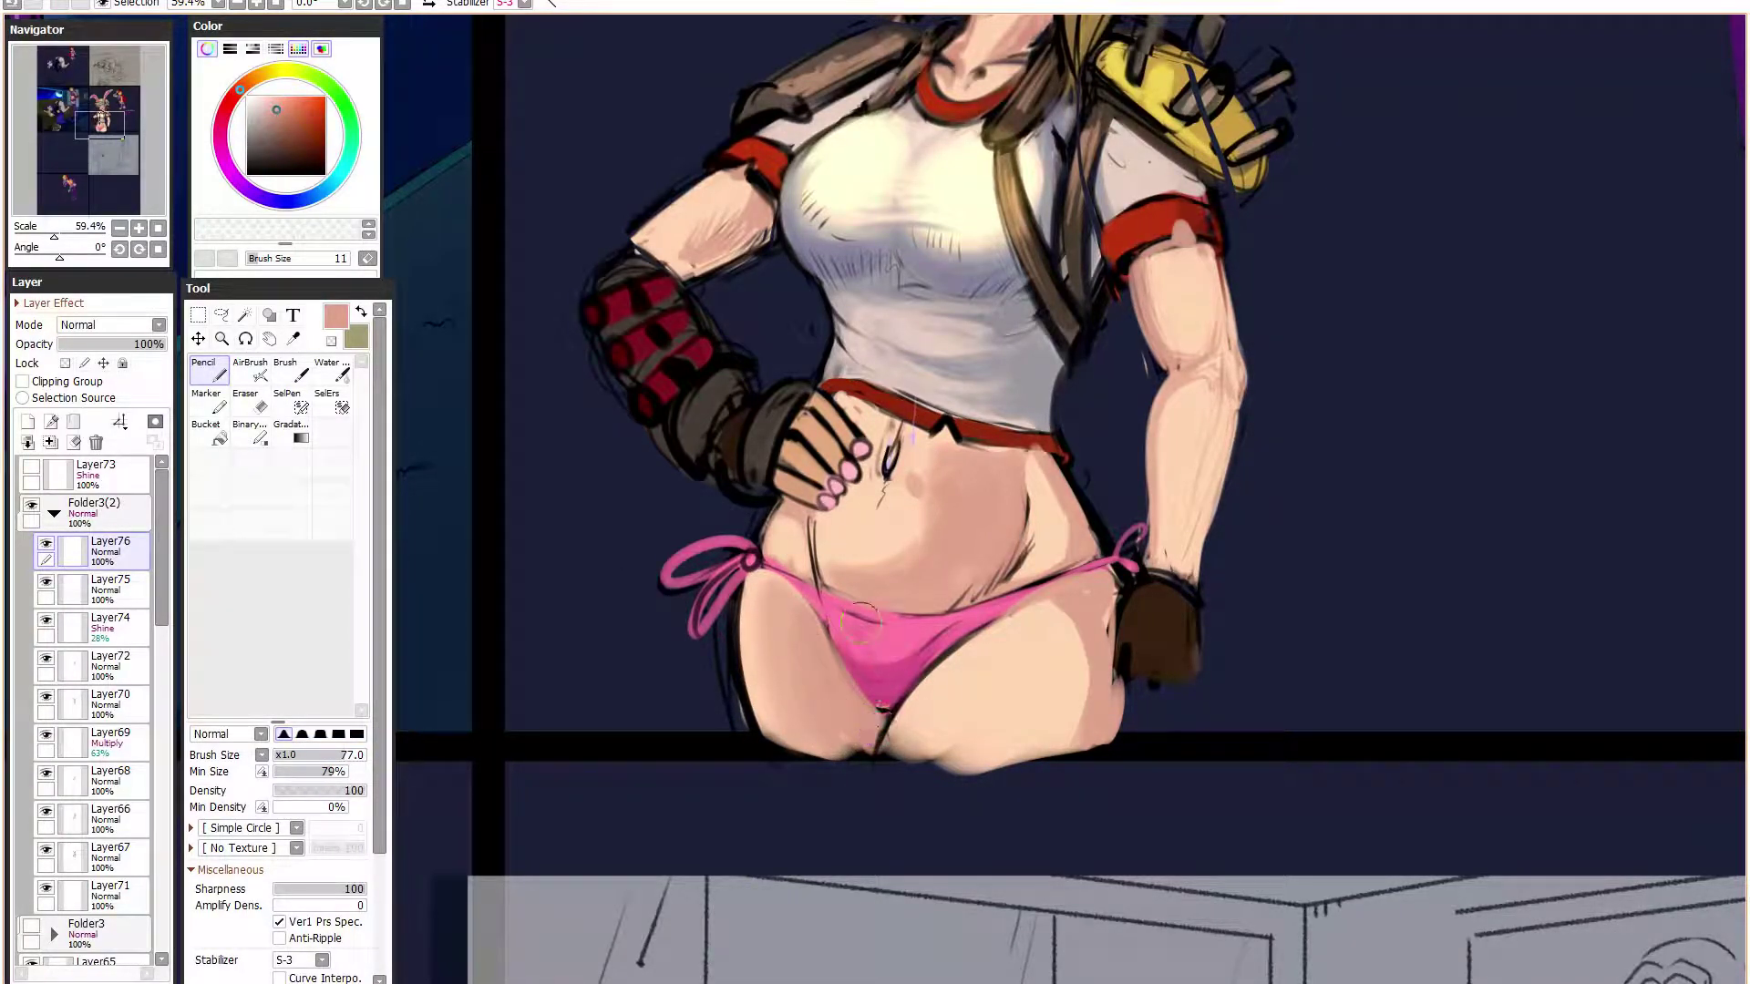
# - Repaint the bikini bottom's front and leg edge with sampled pinks at a lower minimum size
pyautogui.moveTo(346, 771); pyautogui.dragTo(300, 771)
pyautogui.press('alt')
pyautogui.keyDown('alt'); pyautogui.click(880, 692); pyautogui.keyUp('alt')
pyautogui.moveTo(848, 674)
pyautogui.mouseDown()
pyautogui.moveTo(832, 633)
pyautogui.moveTo(874, 706)
pyautogui.mouseUp()
pyautogui.keyDown('alt'); pyautogui.click(856, 624); pyautogui.keyUp('alt')
pyautogui.moveTo(829, 619); pyautogui.dragTo(864, 666)
# - Ink fine black contours around the hips with the hardest pencil at size 18 and 6% minimum size, and check the figure mirrored
pyautogui.keyDown('alt'); pyautogui.click(488, 567); pyautogui.keyUp('alt')
pyautogui.click(356, 734)
pyautogui.moveTo(289, 770); pyautogui.dragTo(279, 762)
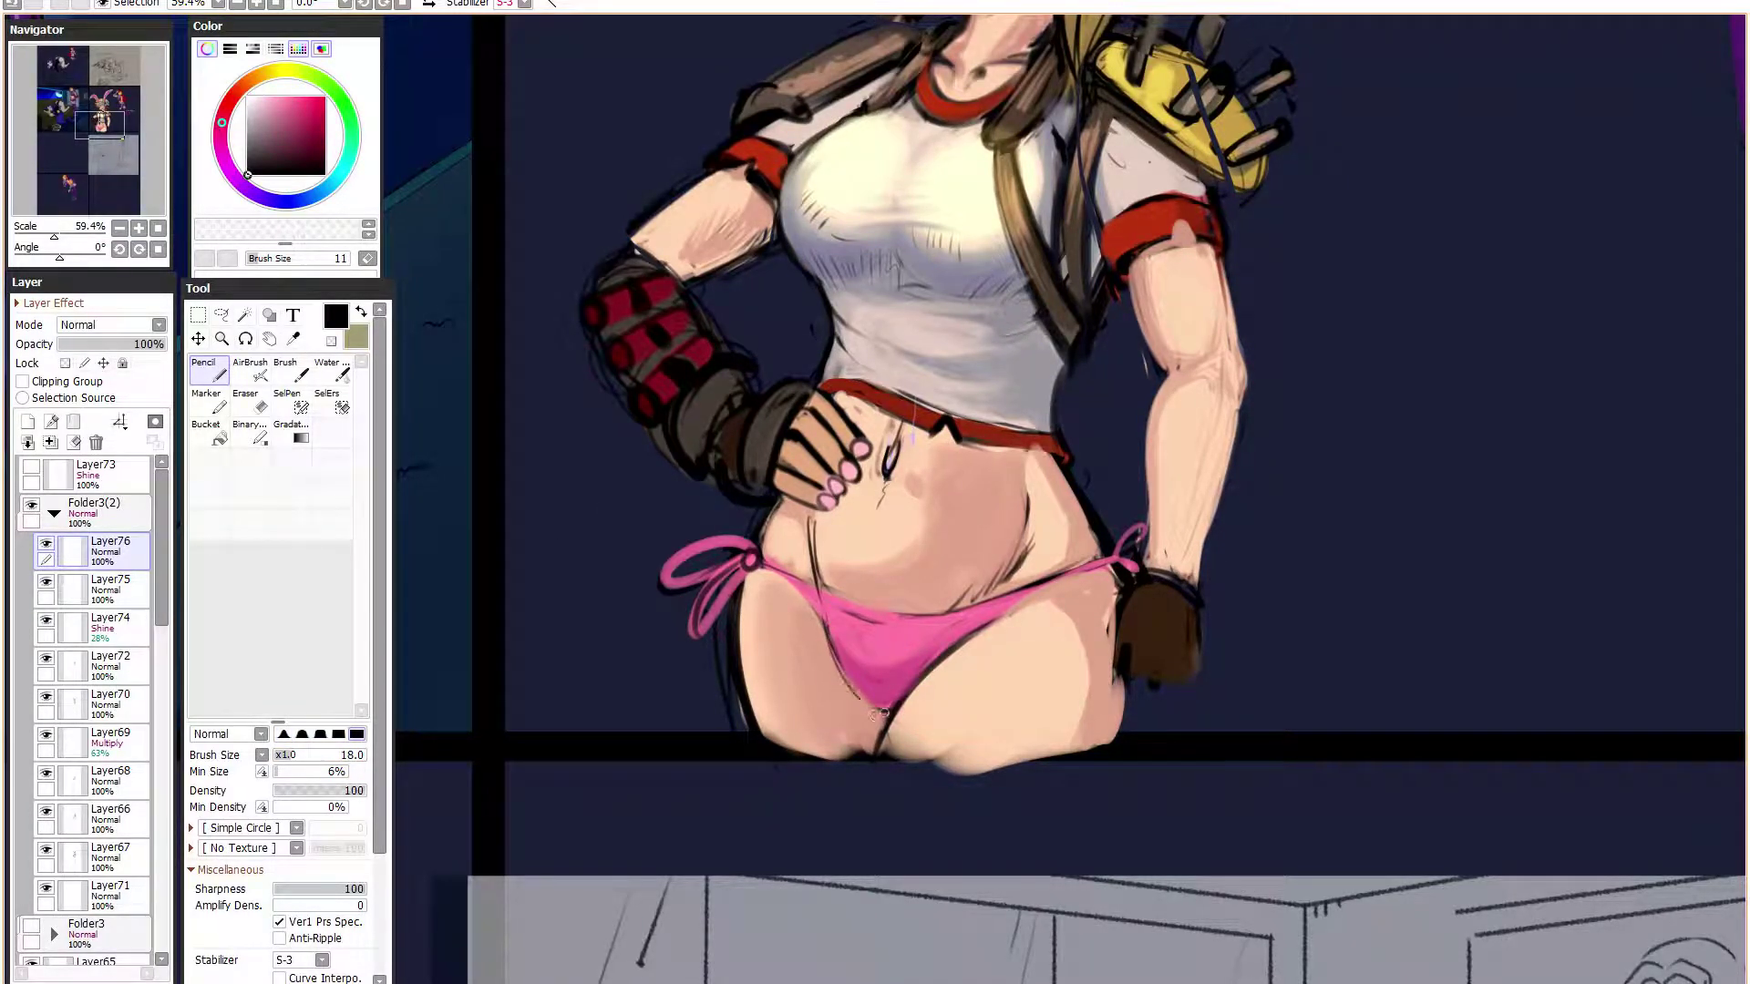
pyautogui.scroll(2, 934, 606)
pyautogui.moveTo(792, 600); pyautogui.dragTo(805, 672)
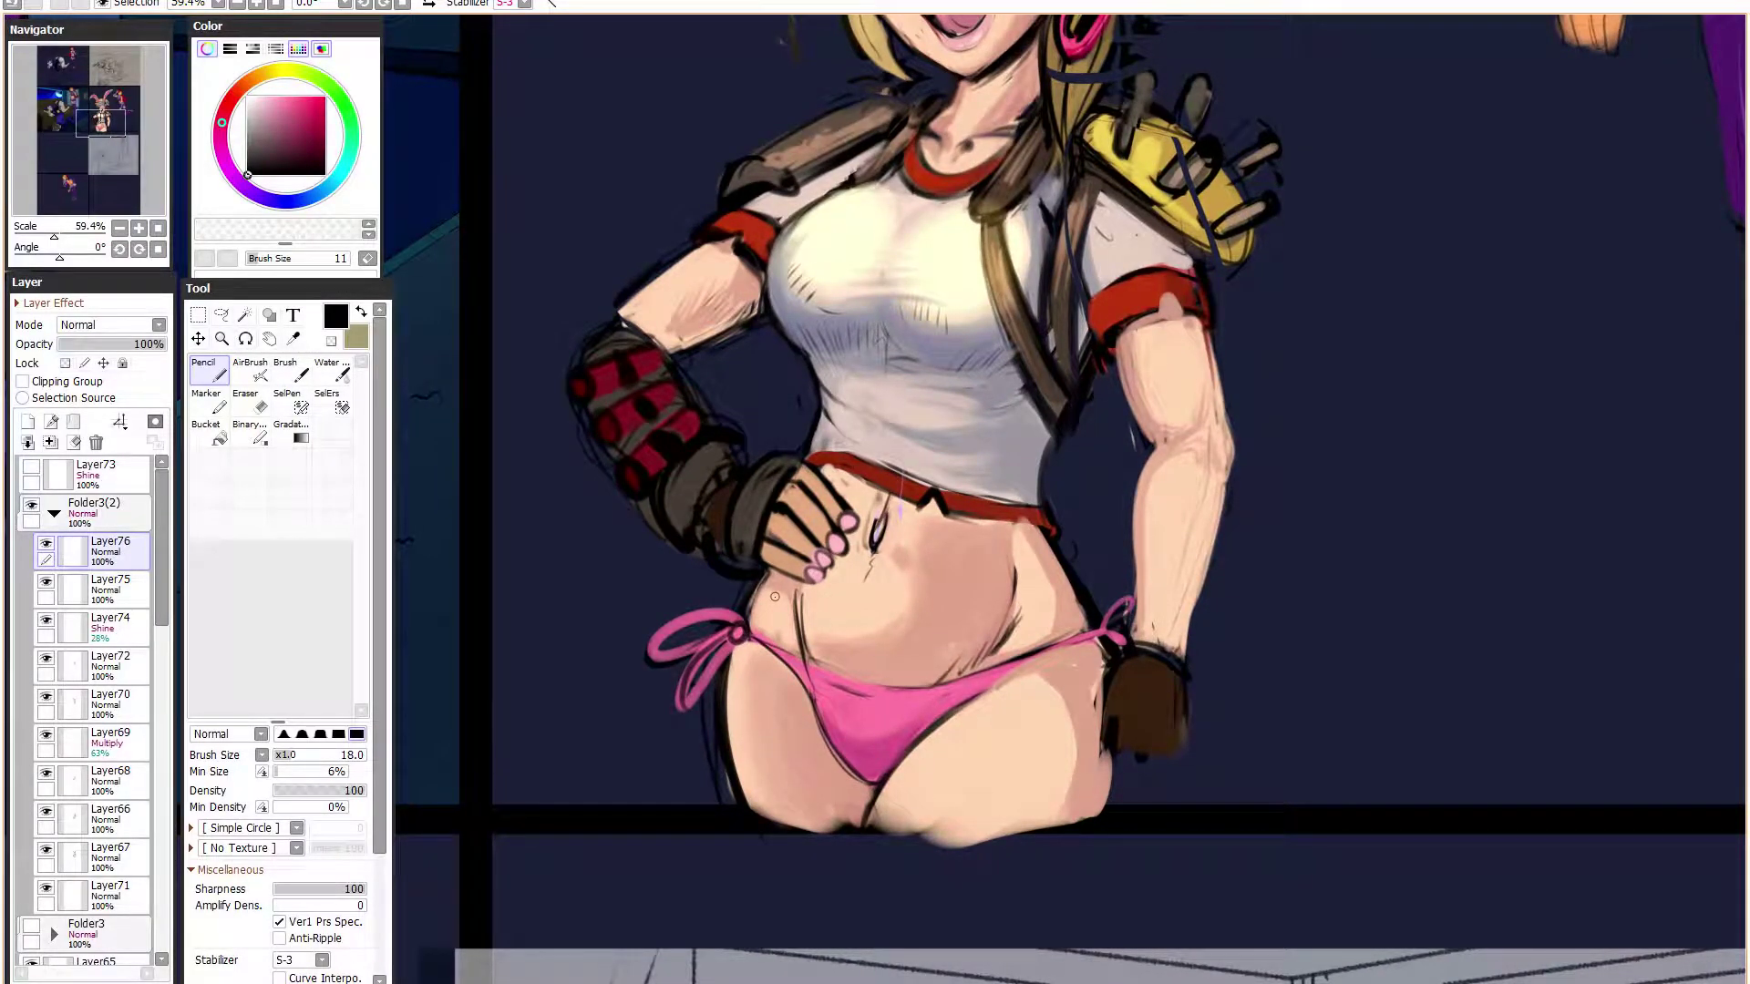
pyautogui.scroll(-2, 774, 597)
pyautogui.press('h')
pyautogui.scroll(-3, 849, 611)
pyautogui.press('h')
pyautogui.scroll(2, 919, 440)
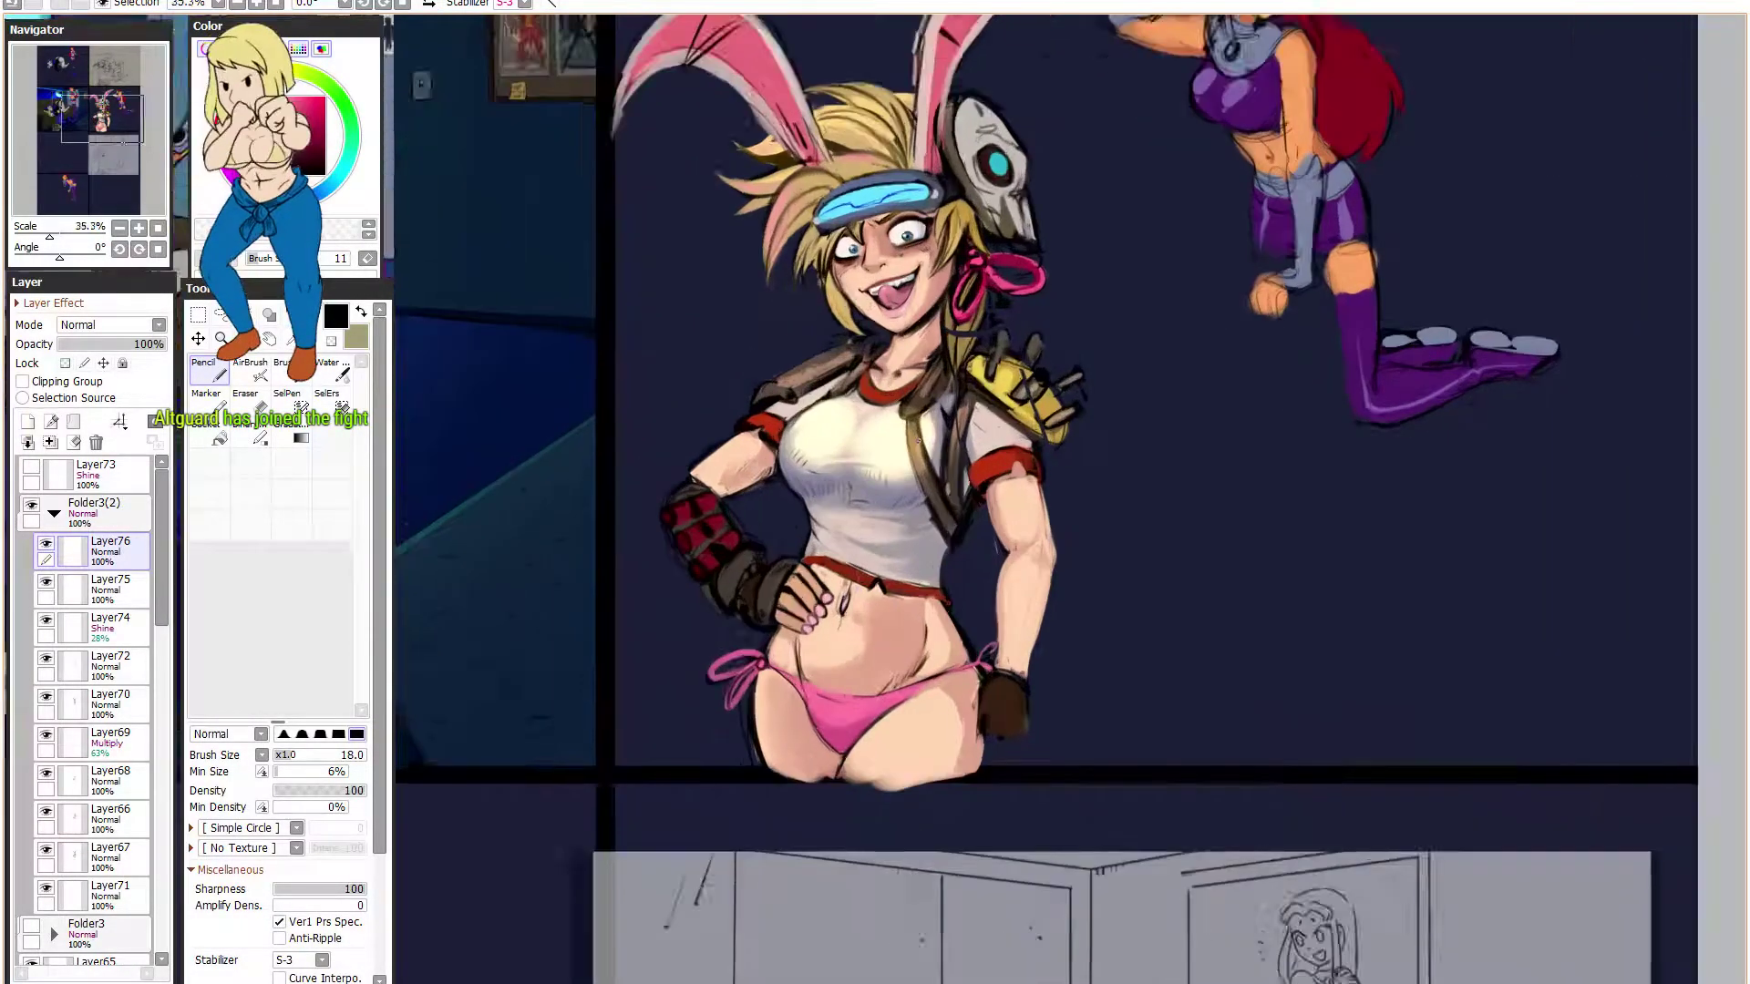
pyautogui.scroll(1, 917, 439)
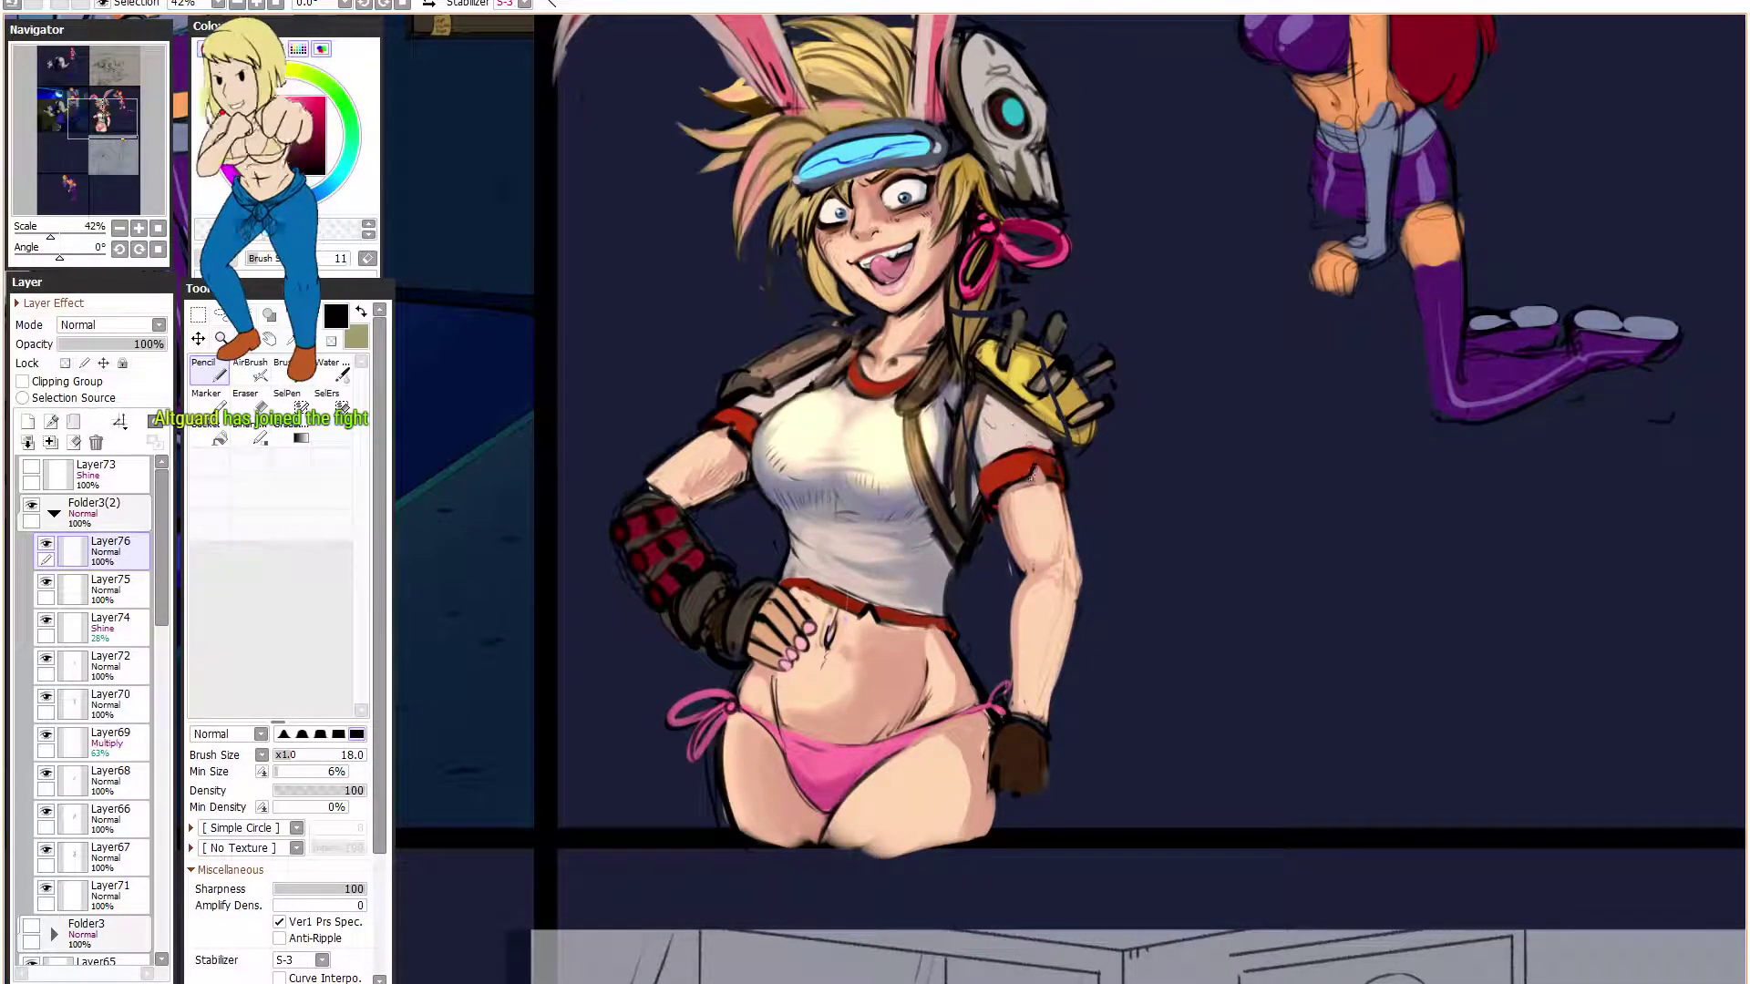
# - Detail the torn sleeve band below the spiked pad with black and sampled red, using the pencil at size 13 and 3% minimum size
pyautogui.click(284, 755)
pyautogui.click(277, 771)
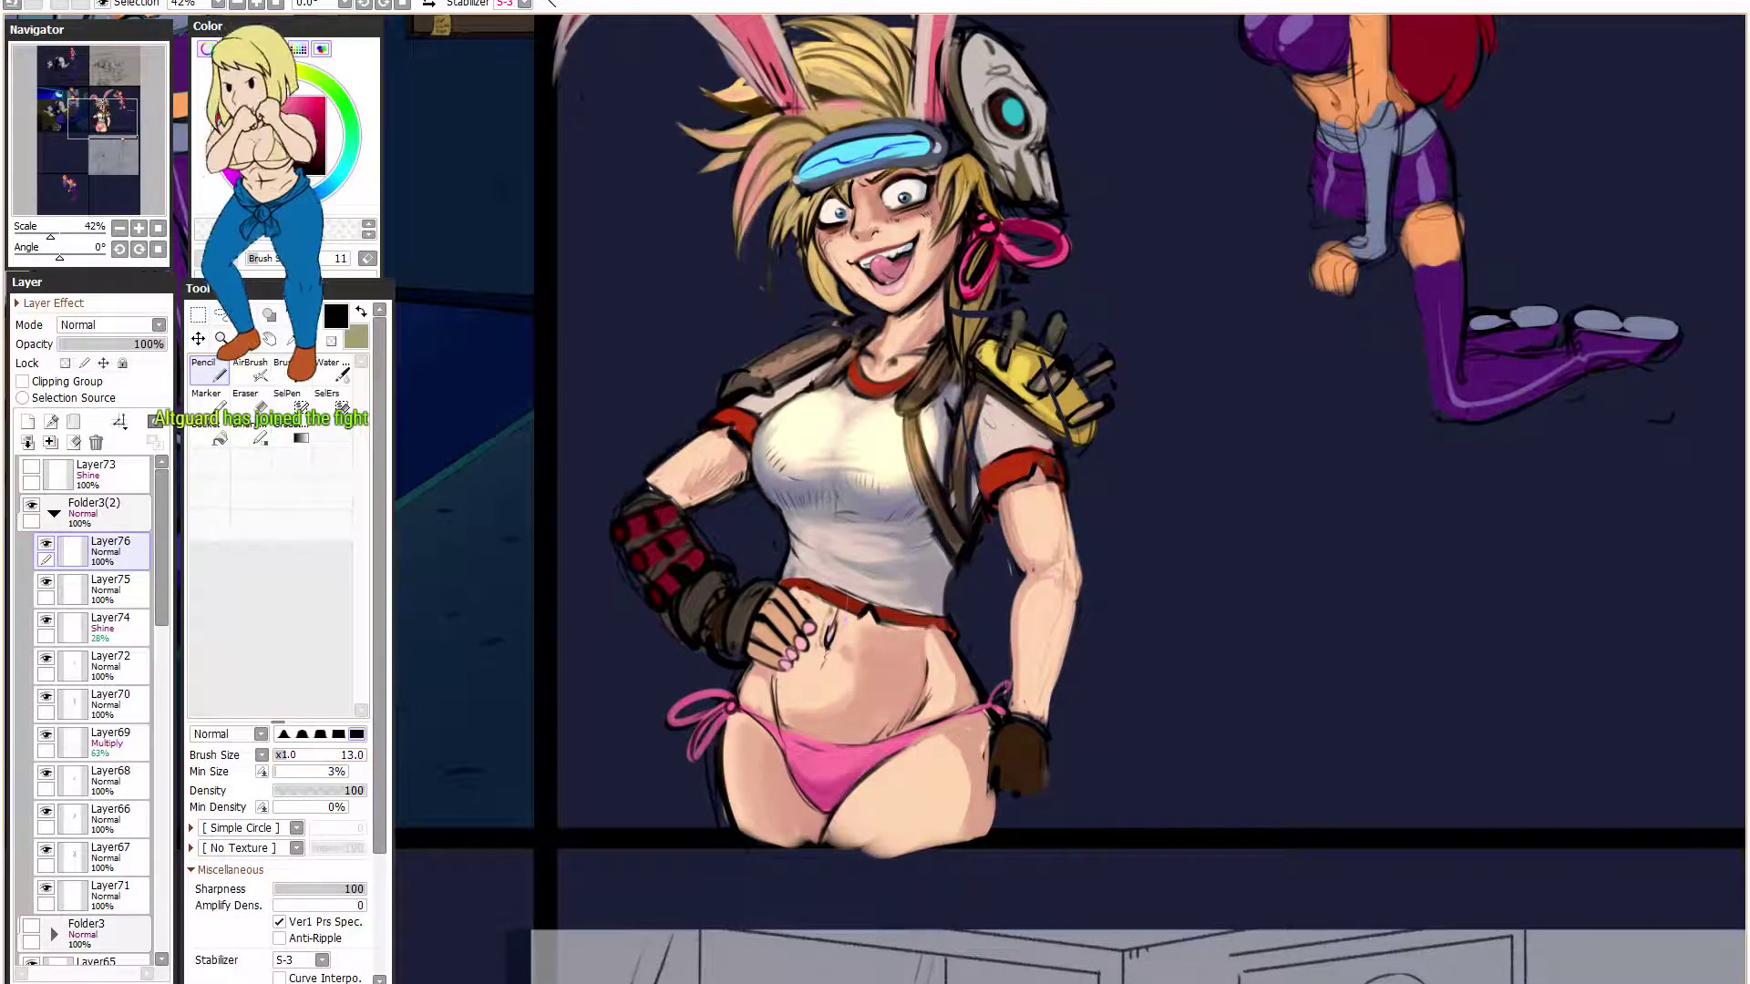
pyautogui.rightClick(1060, 478)
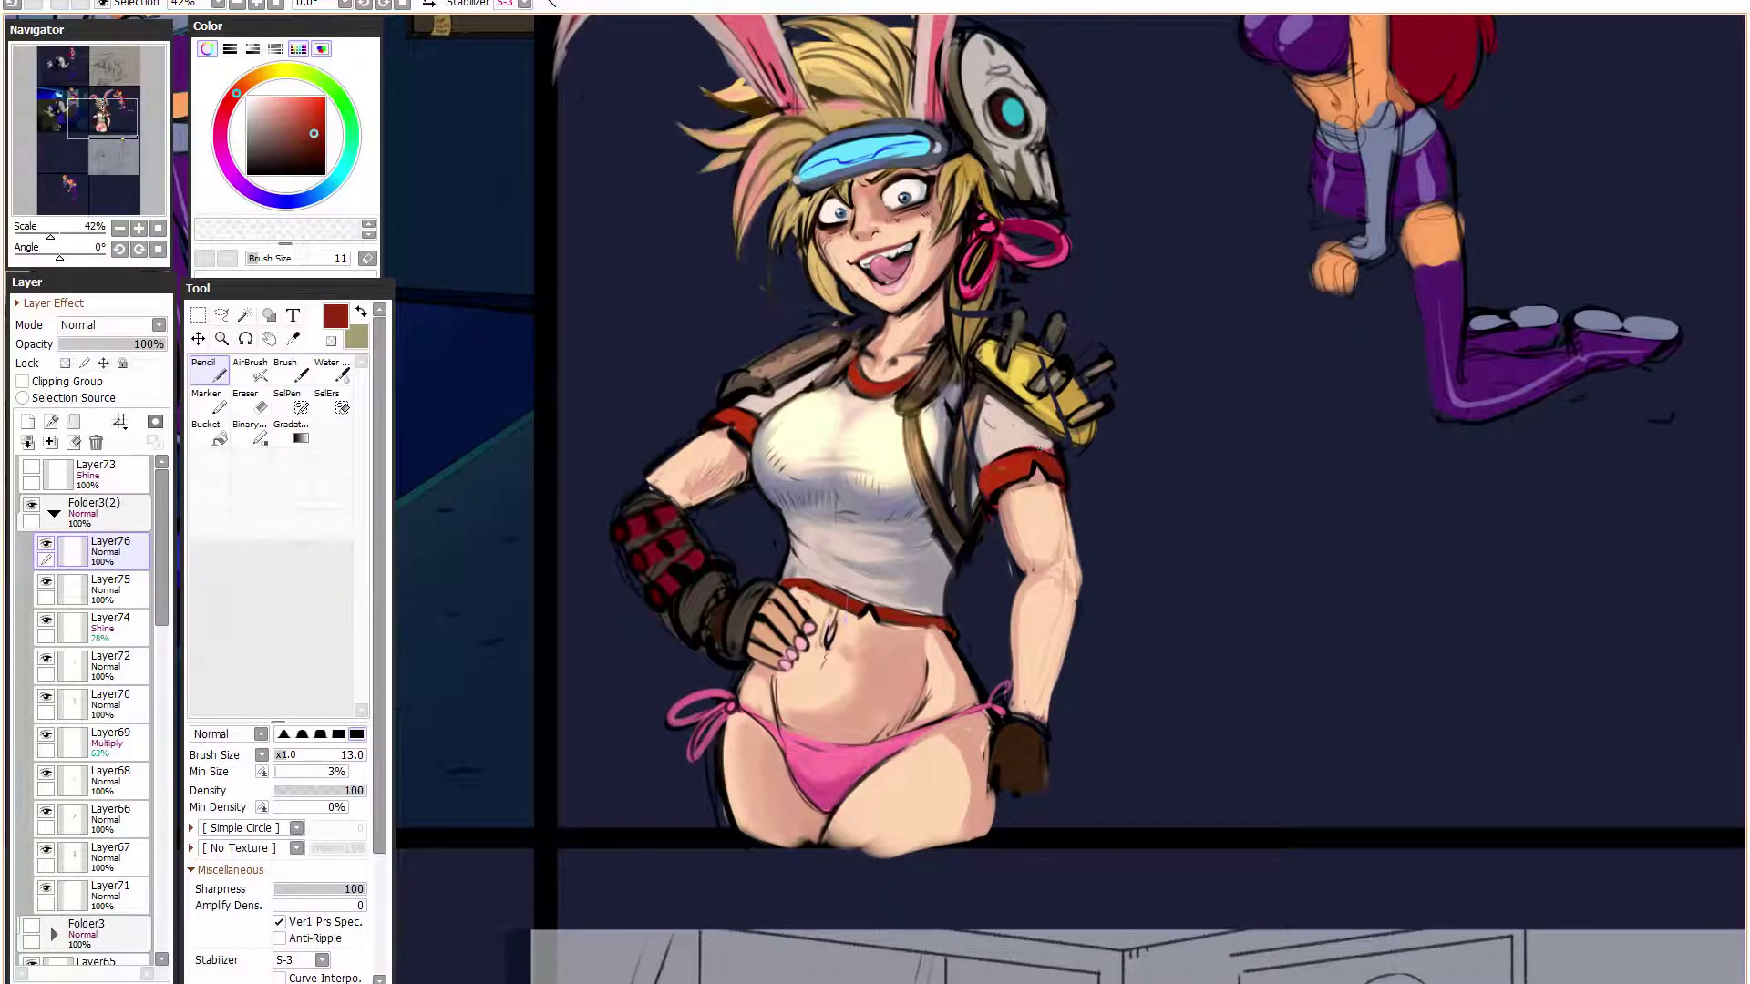
pyautogui.keyDown('alt'); pyautogui.click(1005, 471); pyautogui.keyUp('alt')
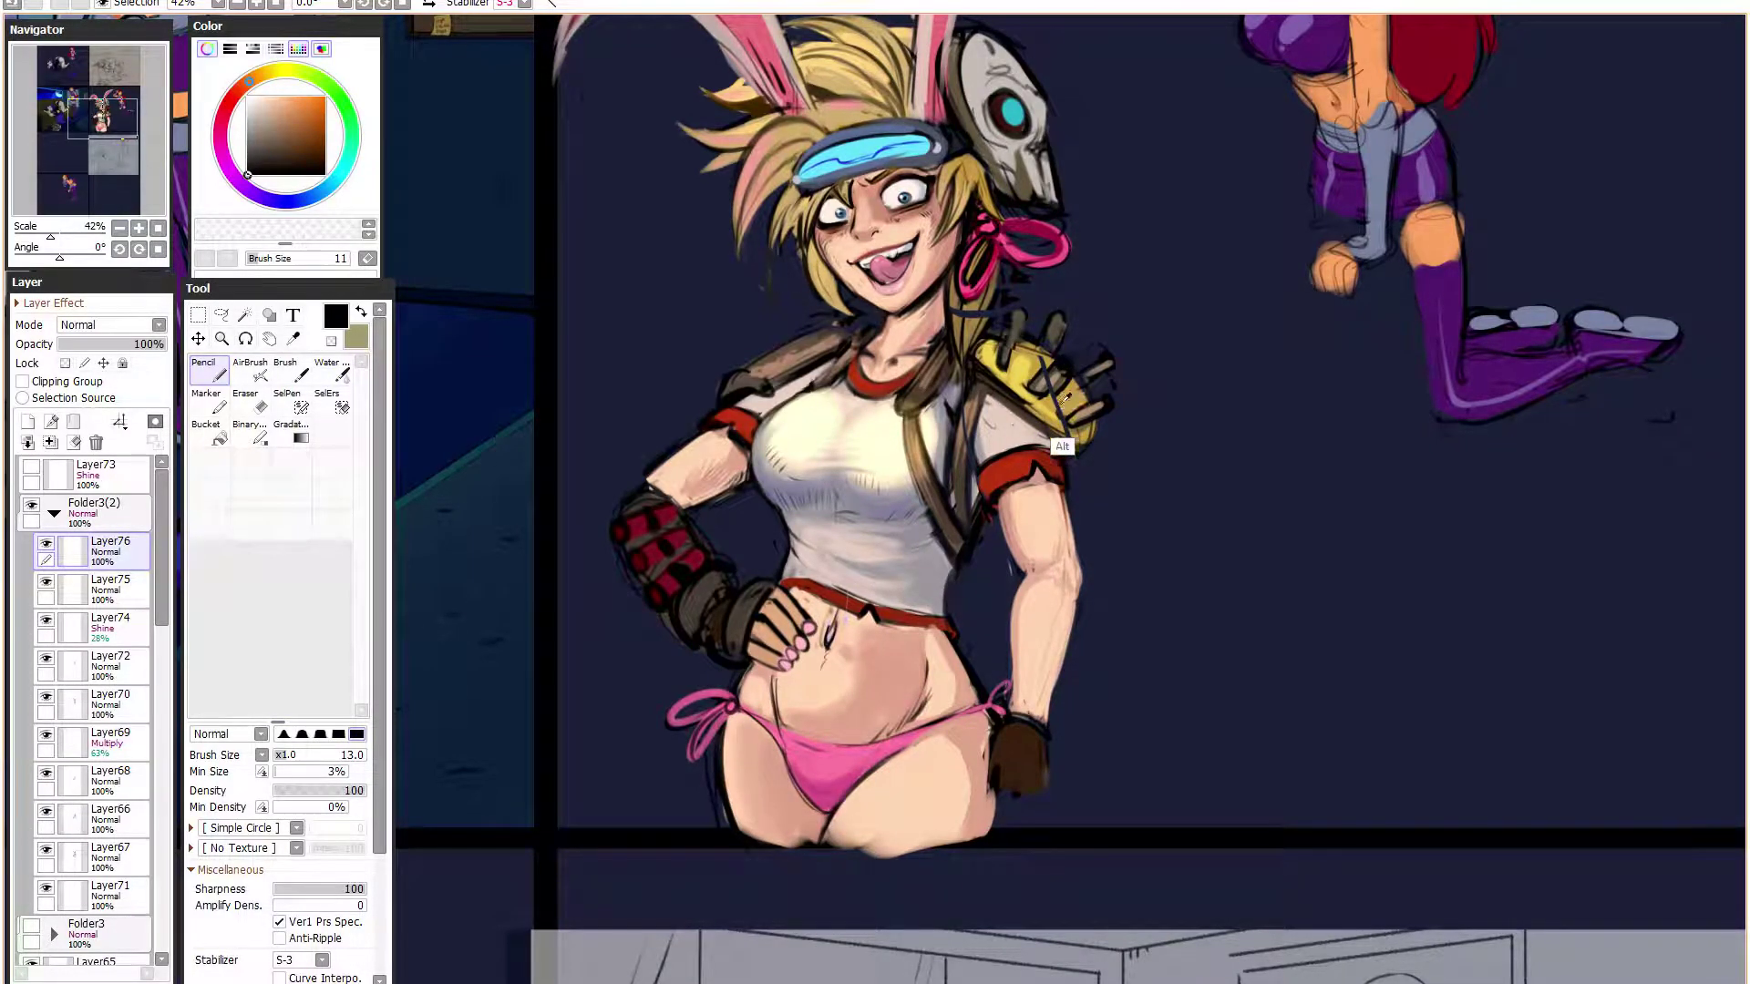
pyautogui.keyDown('alt'); pyautogui.click(994, 452); pyautogui.keyUp('alt')
pyautogui.keyDown('alt'); pyautogui.click(1048, 453); pyautogui.keyUp('alt')
# - Repaint the sleeve band below the spiked pad with its sampled red at pencil size 33
pyautogui.press(']')
pyautogui.press(']')
pyautogui.press(']')
pyautogui.press(']')
pyautogui.keyDown('alt'); pyautogui.click(1004, 500); pyautogui.keyUp('alt')
pyautogui.moveTo(1045, 432); pyautogui.dragTo(1008, 467)
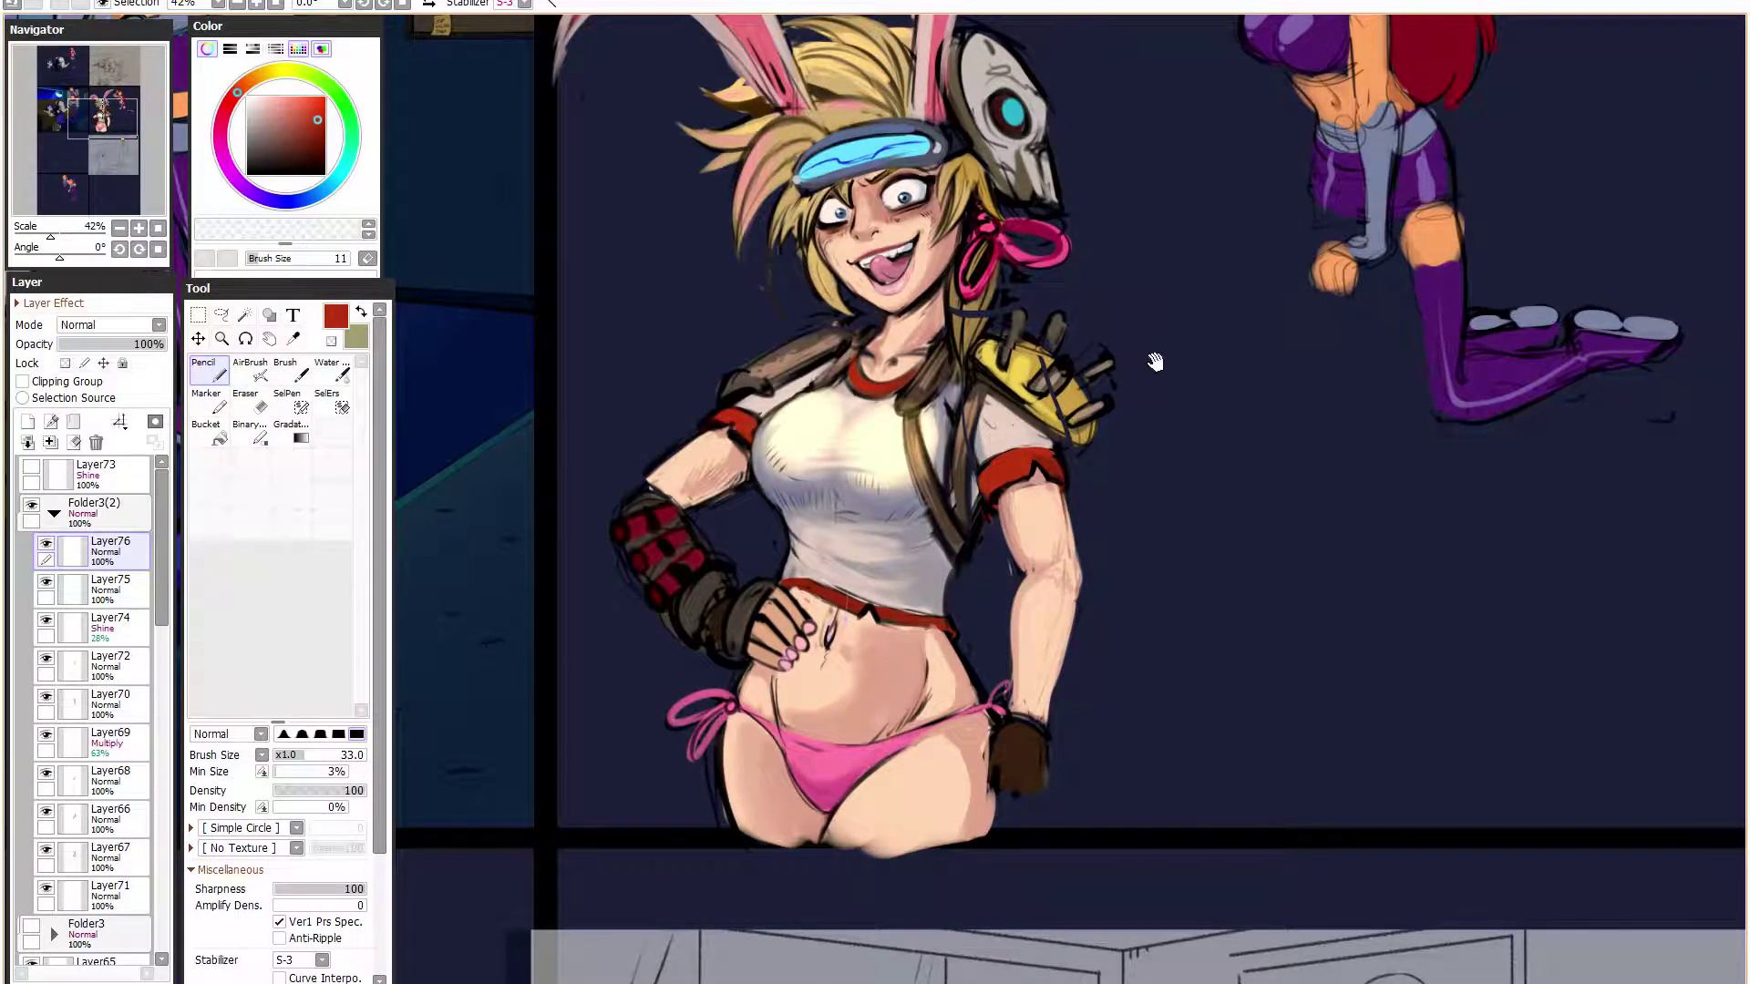
# - Add black hatching and small tears to both red sleeve bands, and check the figure in mirrored view
pyautogui.moveTo(1158, 355); pyautogui.dragTo(1273, 402)
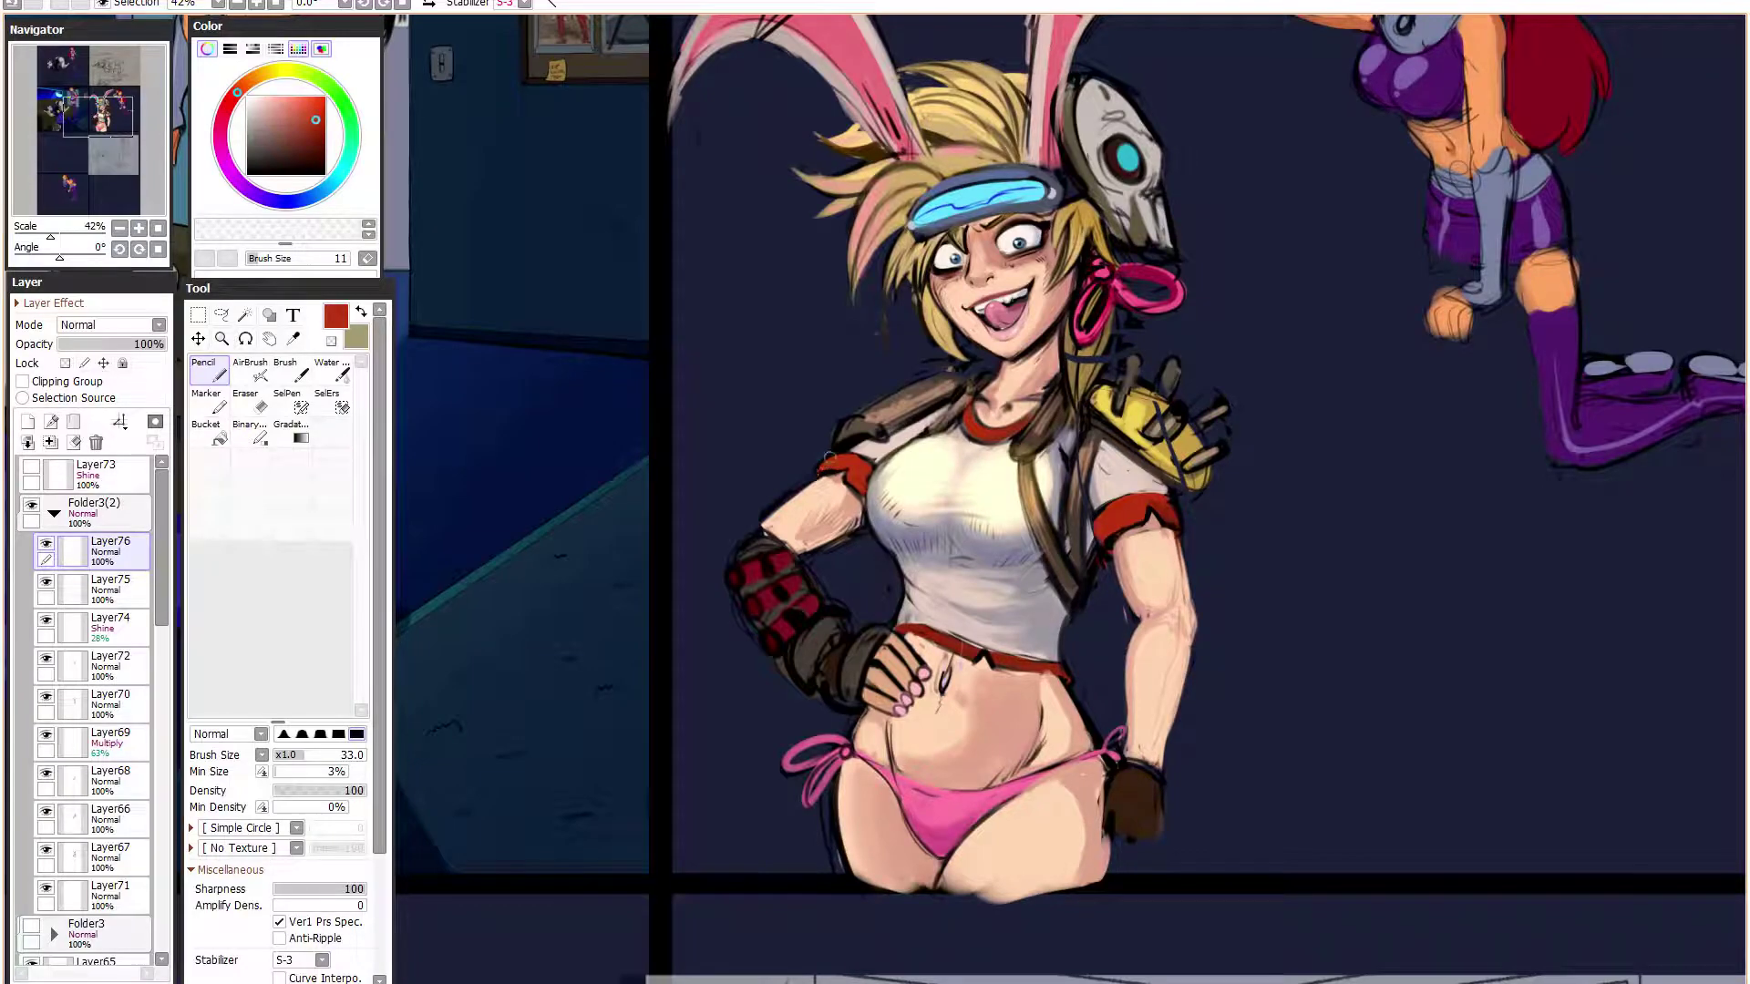
pyautogui.keyDown('alt'); pyautogui.click(822, 459); pyautogui.keyUp('alt')
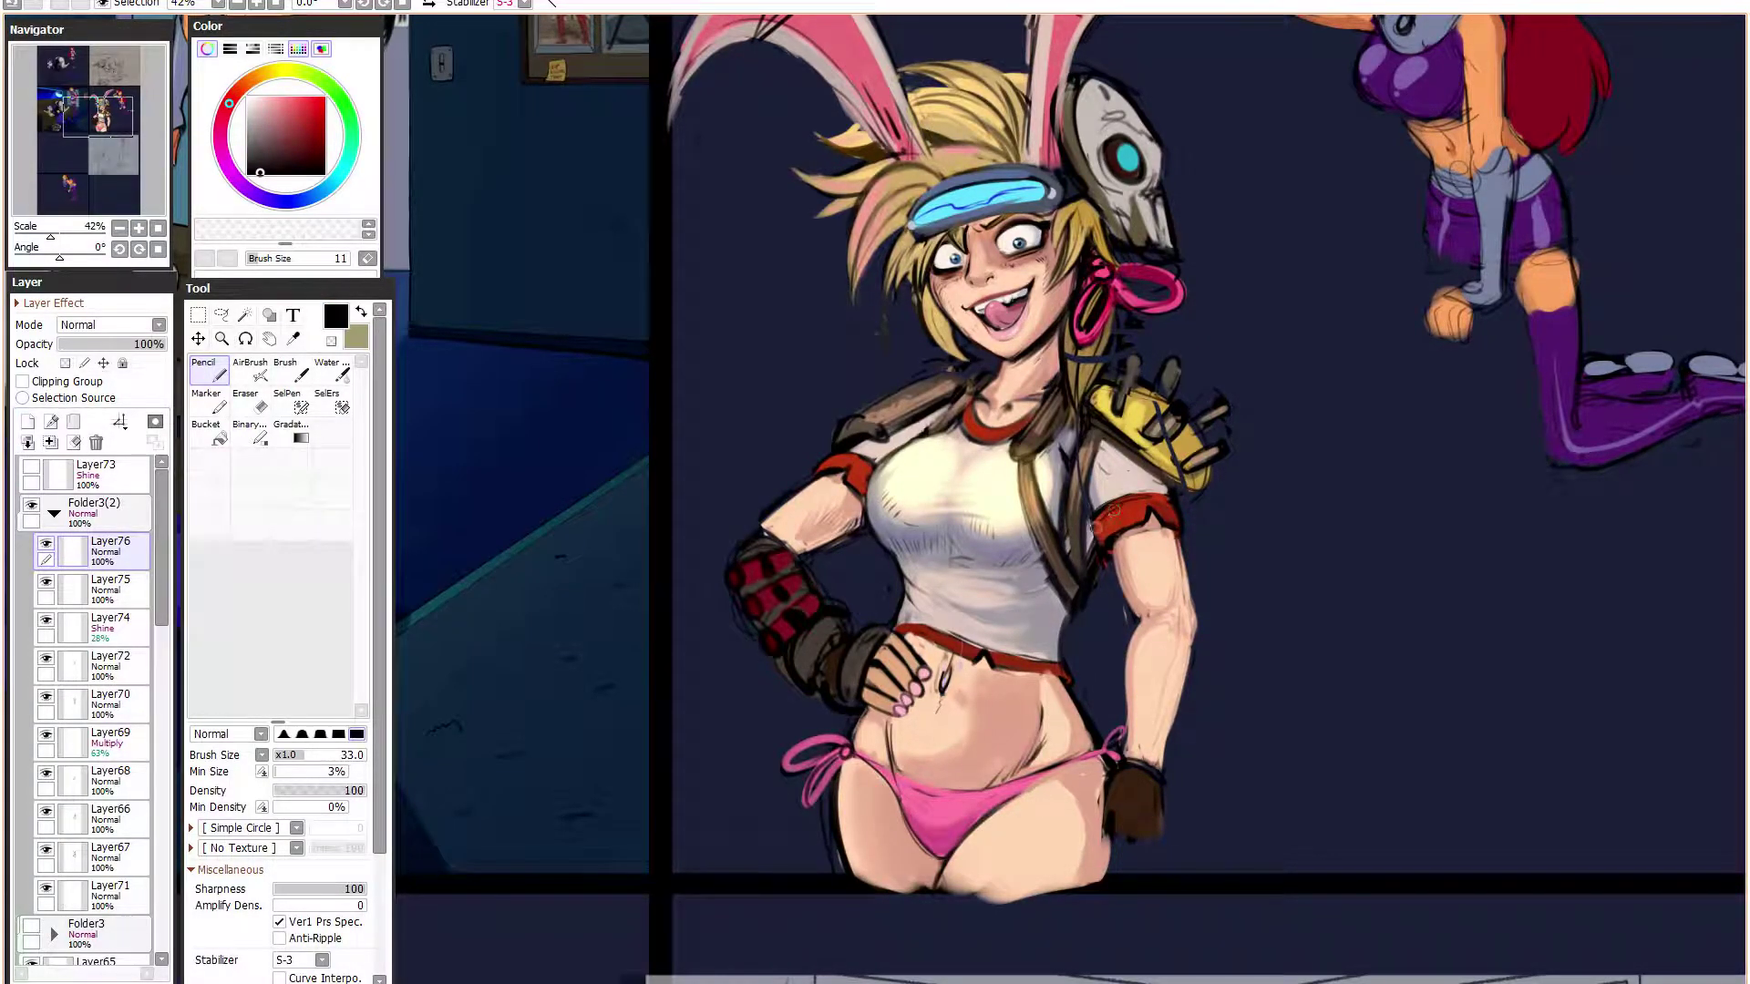
pyautogui.moveTo(1061, 488); pyautogui.dragTo(1129, 525)
pyautogui.keyDown('alt'); pyautogui.click(928, 527); pyautogui.keyUp('alt')
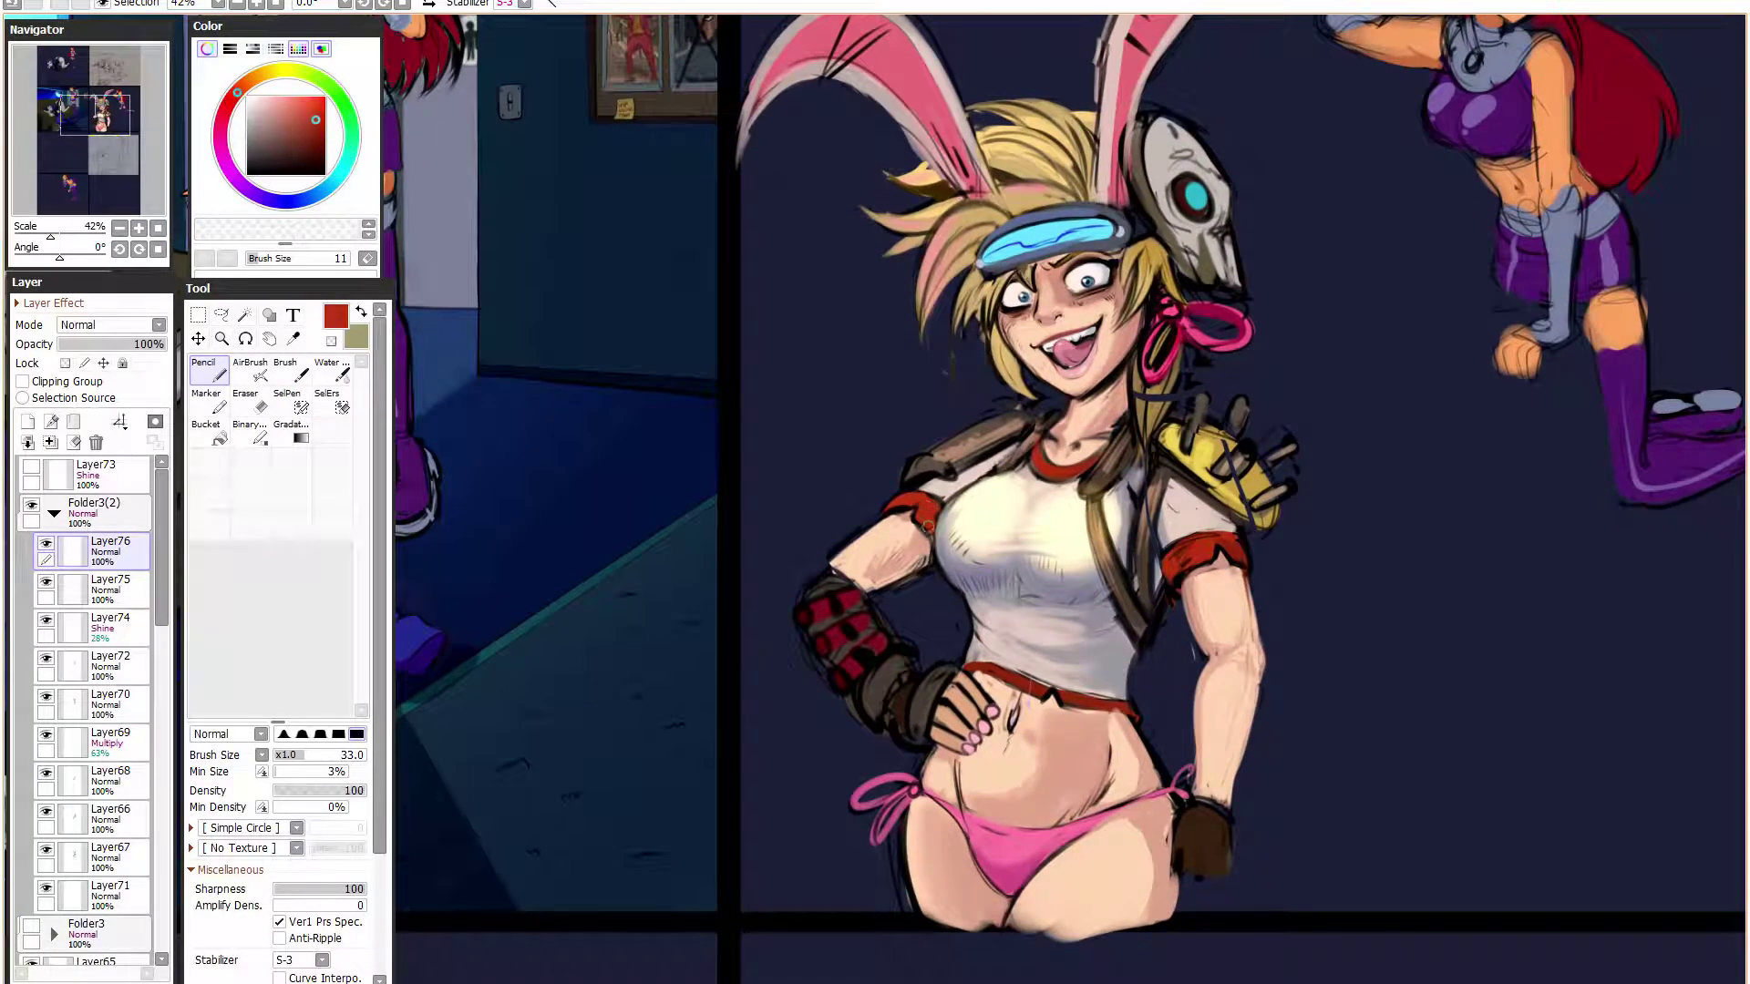
pyautogui.keyDown('alt'); pyautogui.click(940, 462); pyautogui.keyUp('alt')
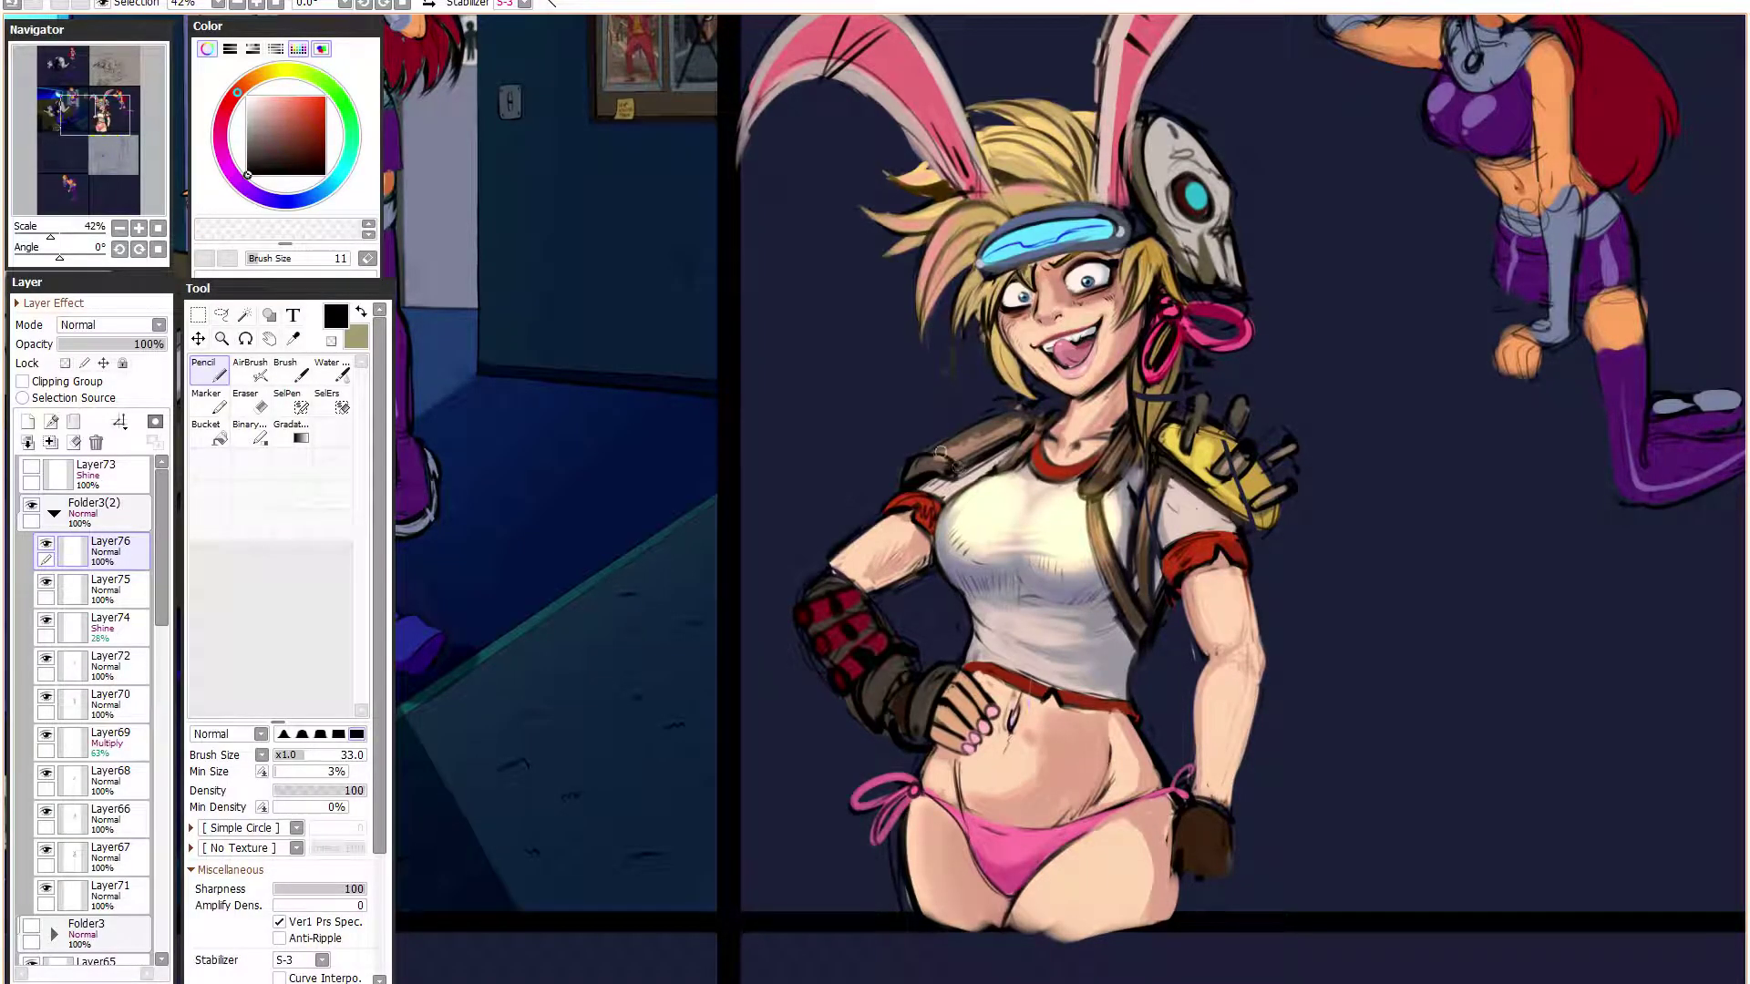
pyautogui.scroll(-2, 1071, 398)
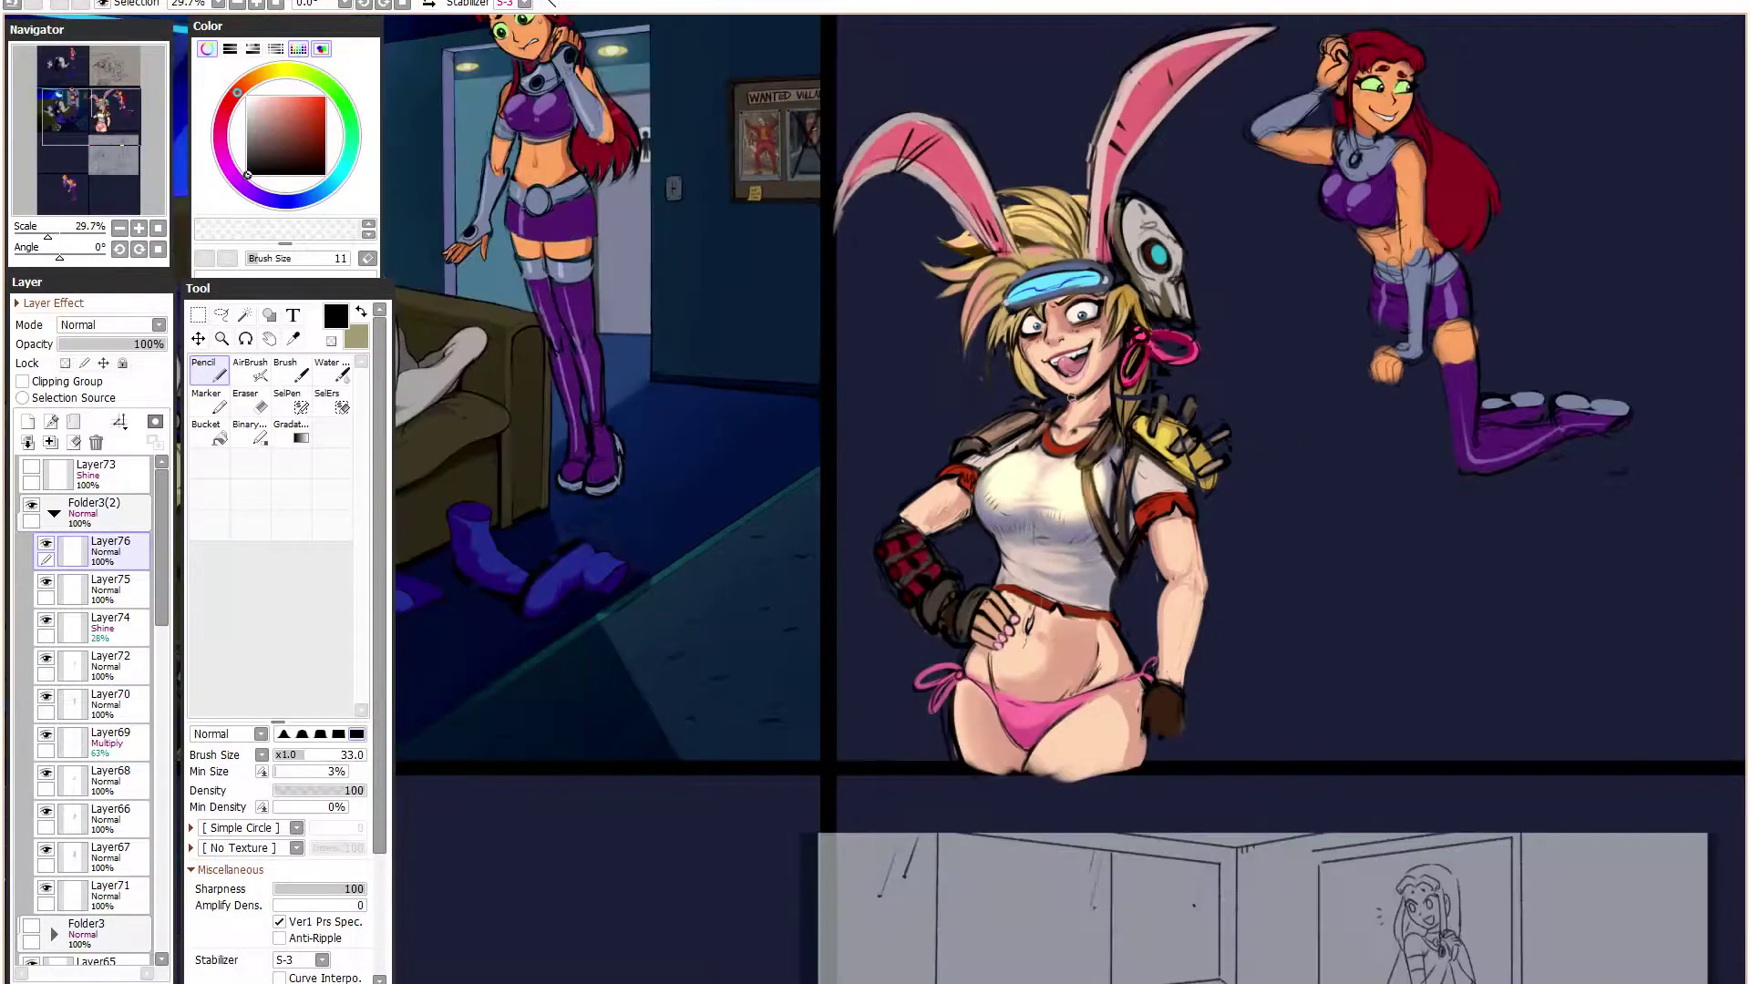
pyautogui.press('h')
pyautogui.press('h')
pyautogui.scroll(1, 1071, 397)
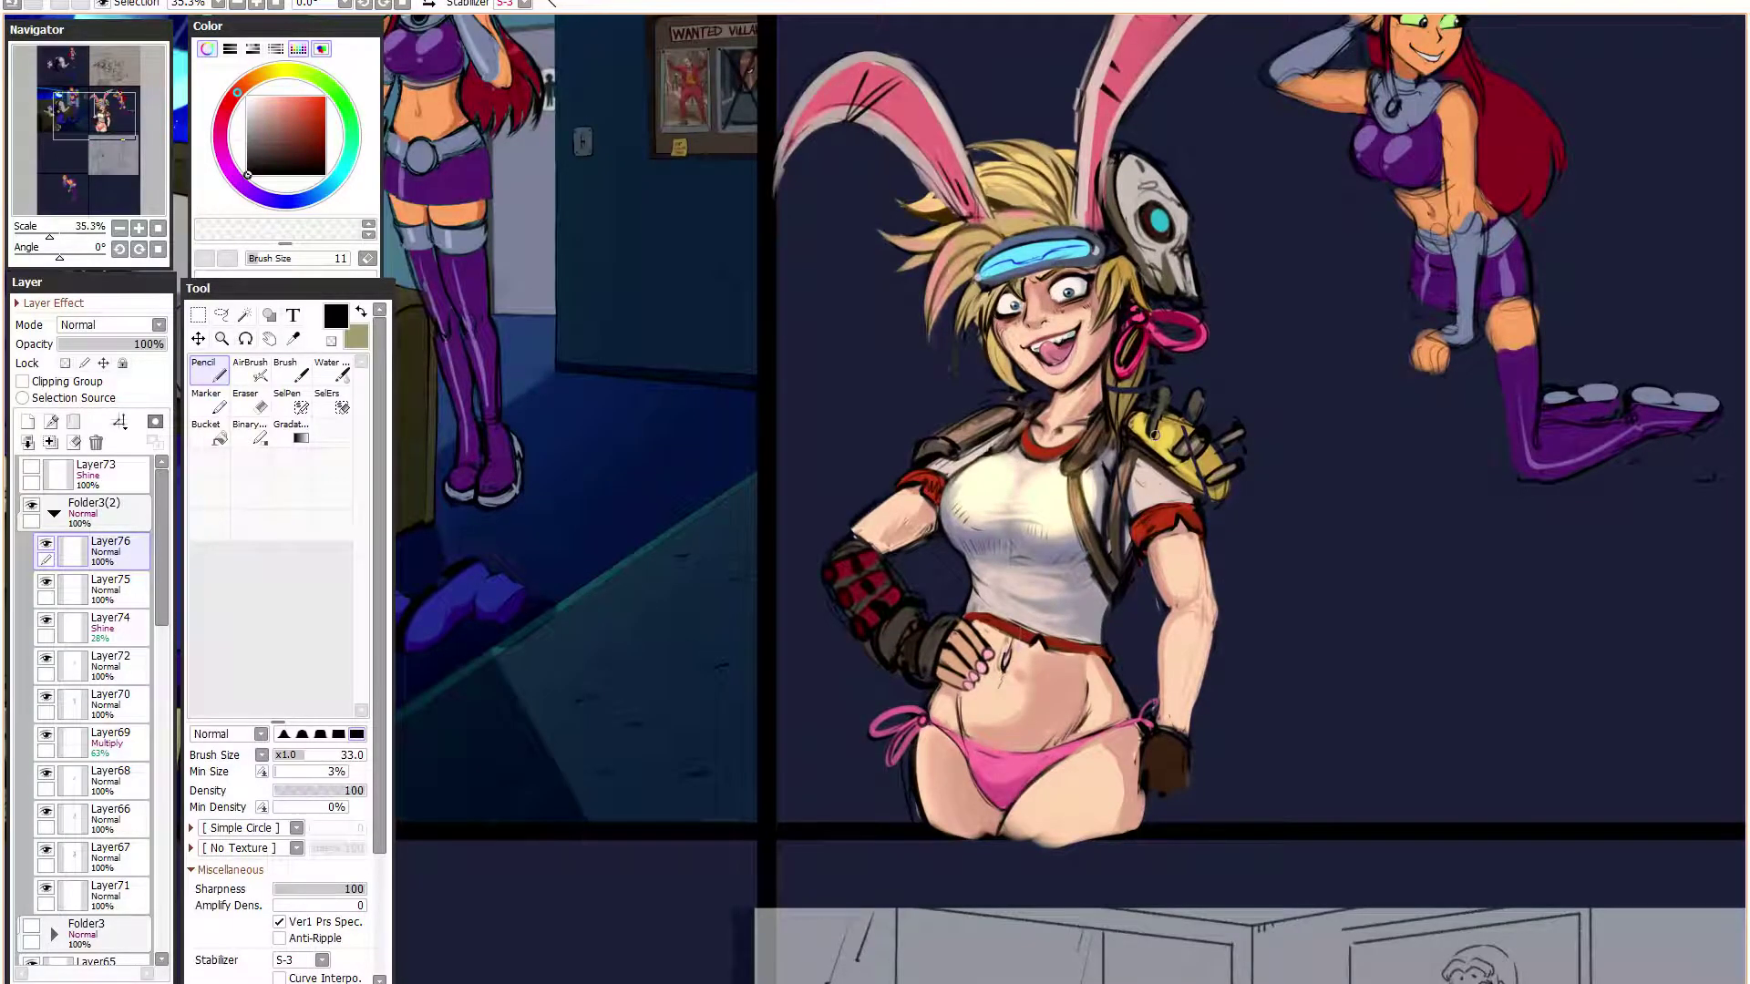
# - Brush sampled pale yellow highlights onto the shirt's waist with the softest pencil tip at size 71 and 41% minimum size
pyautogui.click(283, 733)
pyautogui.click(337, 755)
pyautogui.click(304, 771)
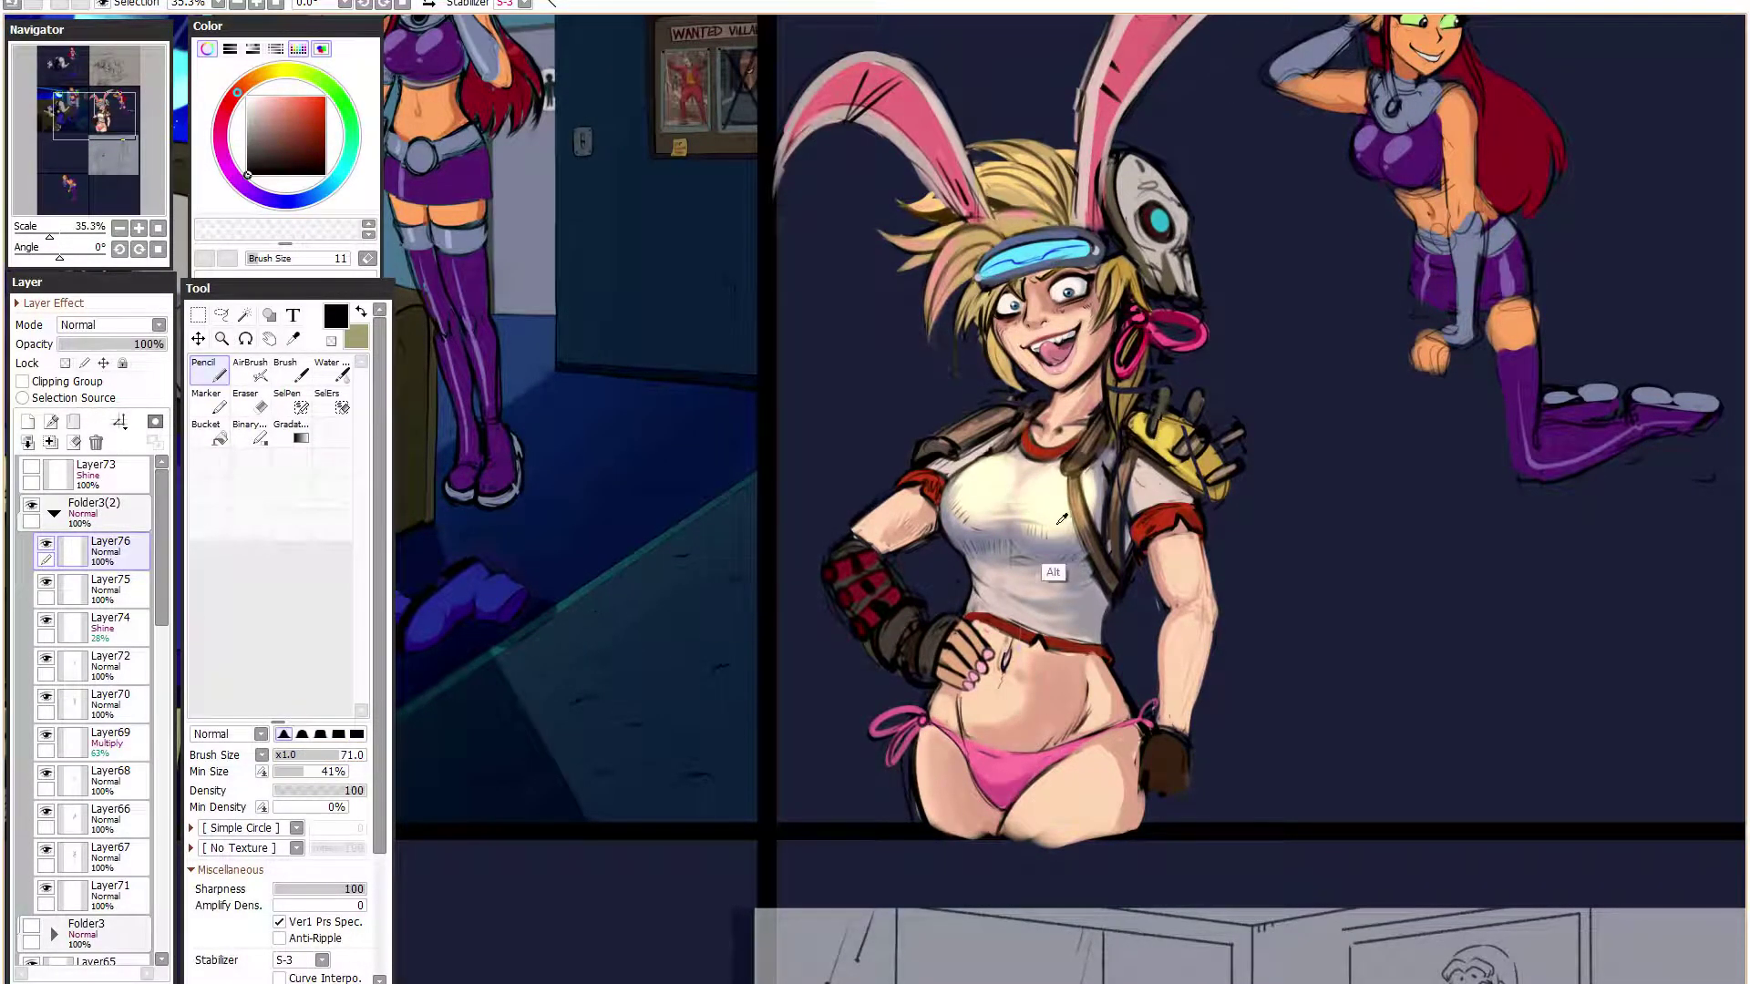
pyautogui.rightClick(1051, 512)
pyautogui.moveTo(1043, 592)
pyautogui.mouseDown()
pyautogui.moveTo(977, 560)
pyautogui.moveTo(1044, 583)
pyautogui.moveTo(974, 586)
pyautogui.moveTo(1037, 598)
pyautogui.mouseUp()
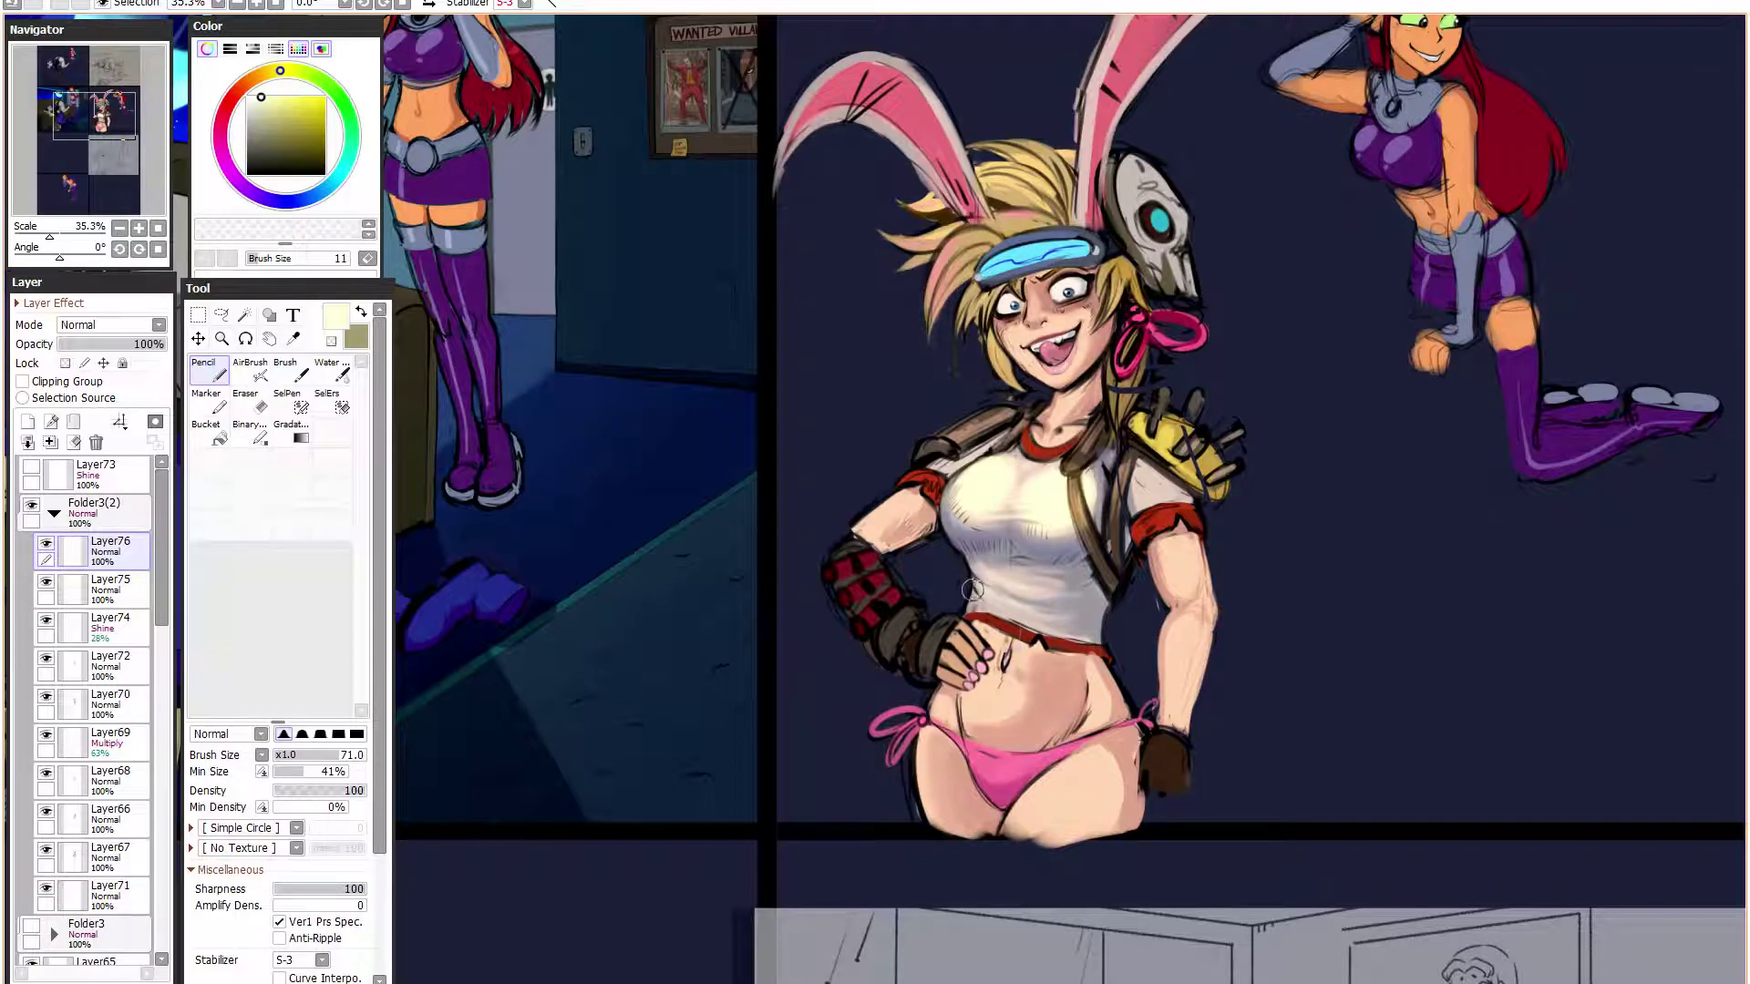
pyautogui.moveTo(904, 459); pyautogui.dragTo(1403, 582)
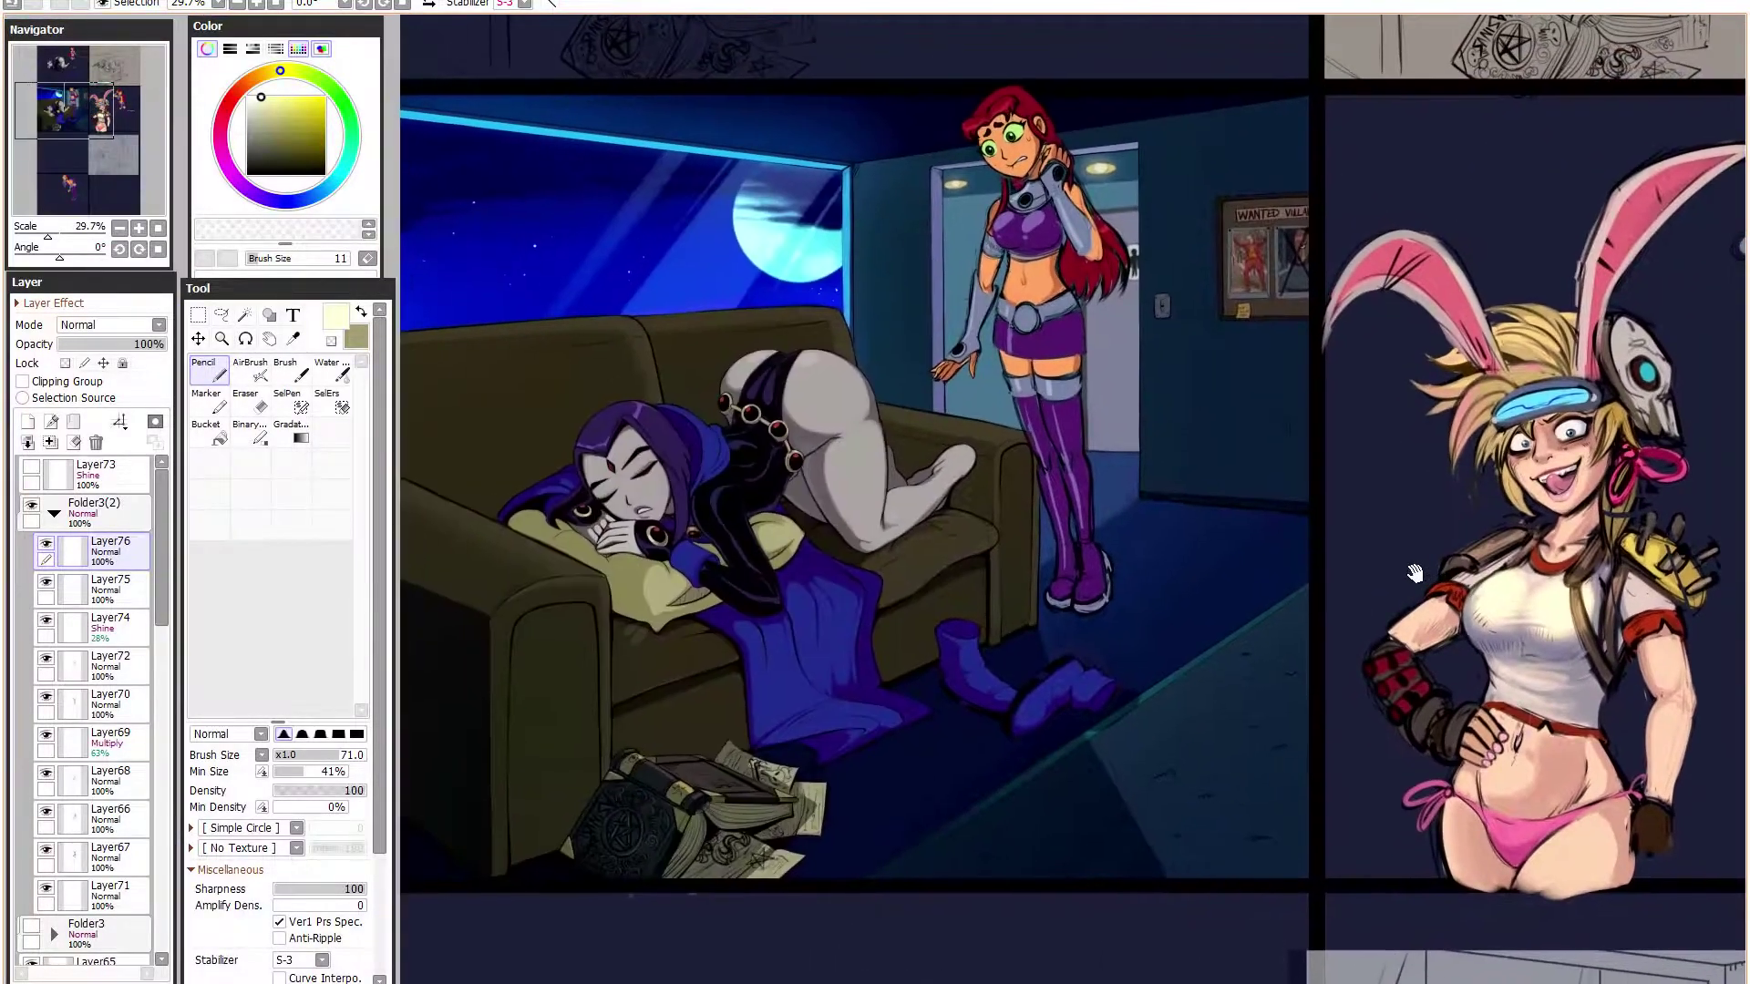
pyautogui.moveTo(1090, 413); pyautogui.dragTo(1215, 476)
pyautogui.moveTo(1406, 608); pyautogui.dragTo(930, 513)
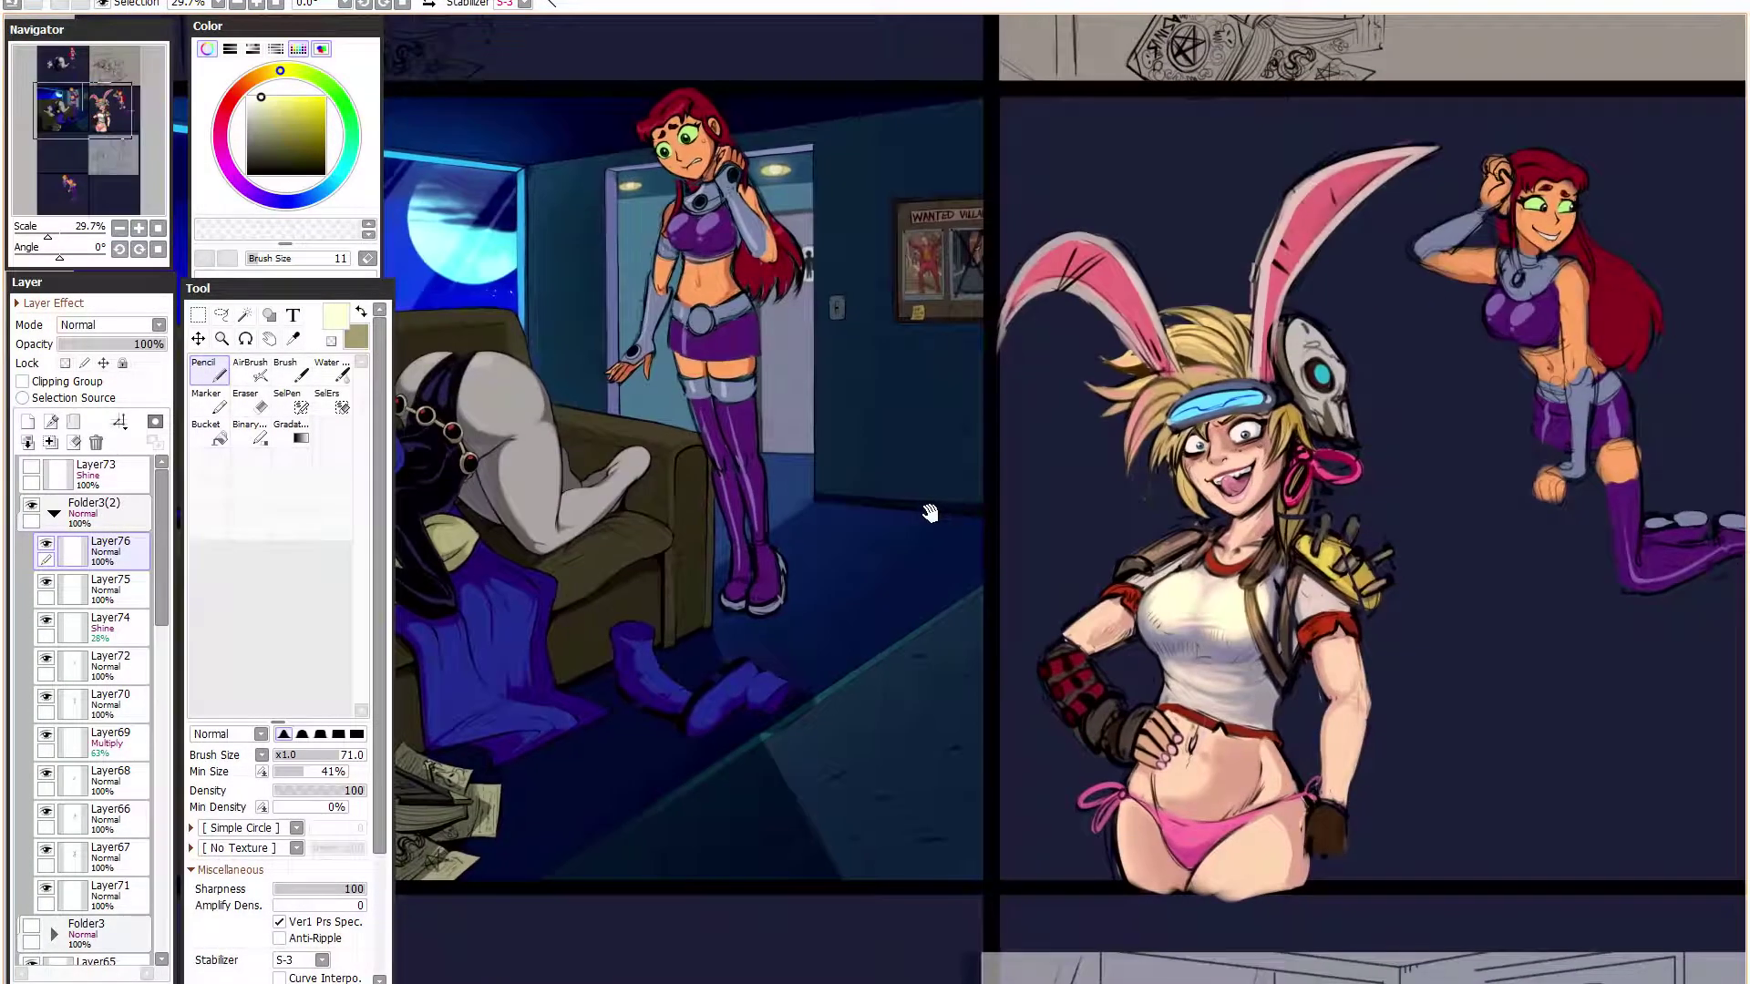
pyautogui.moveTo(706, 559); pyautogui.dragTo(888, 608)
pyautogui.scroll(-1, 965, 674)
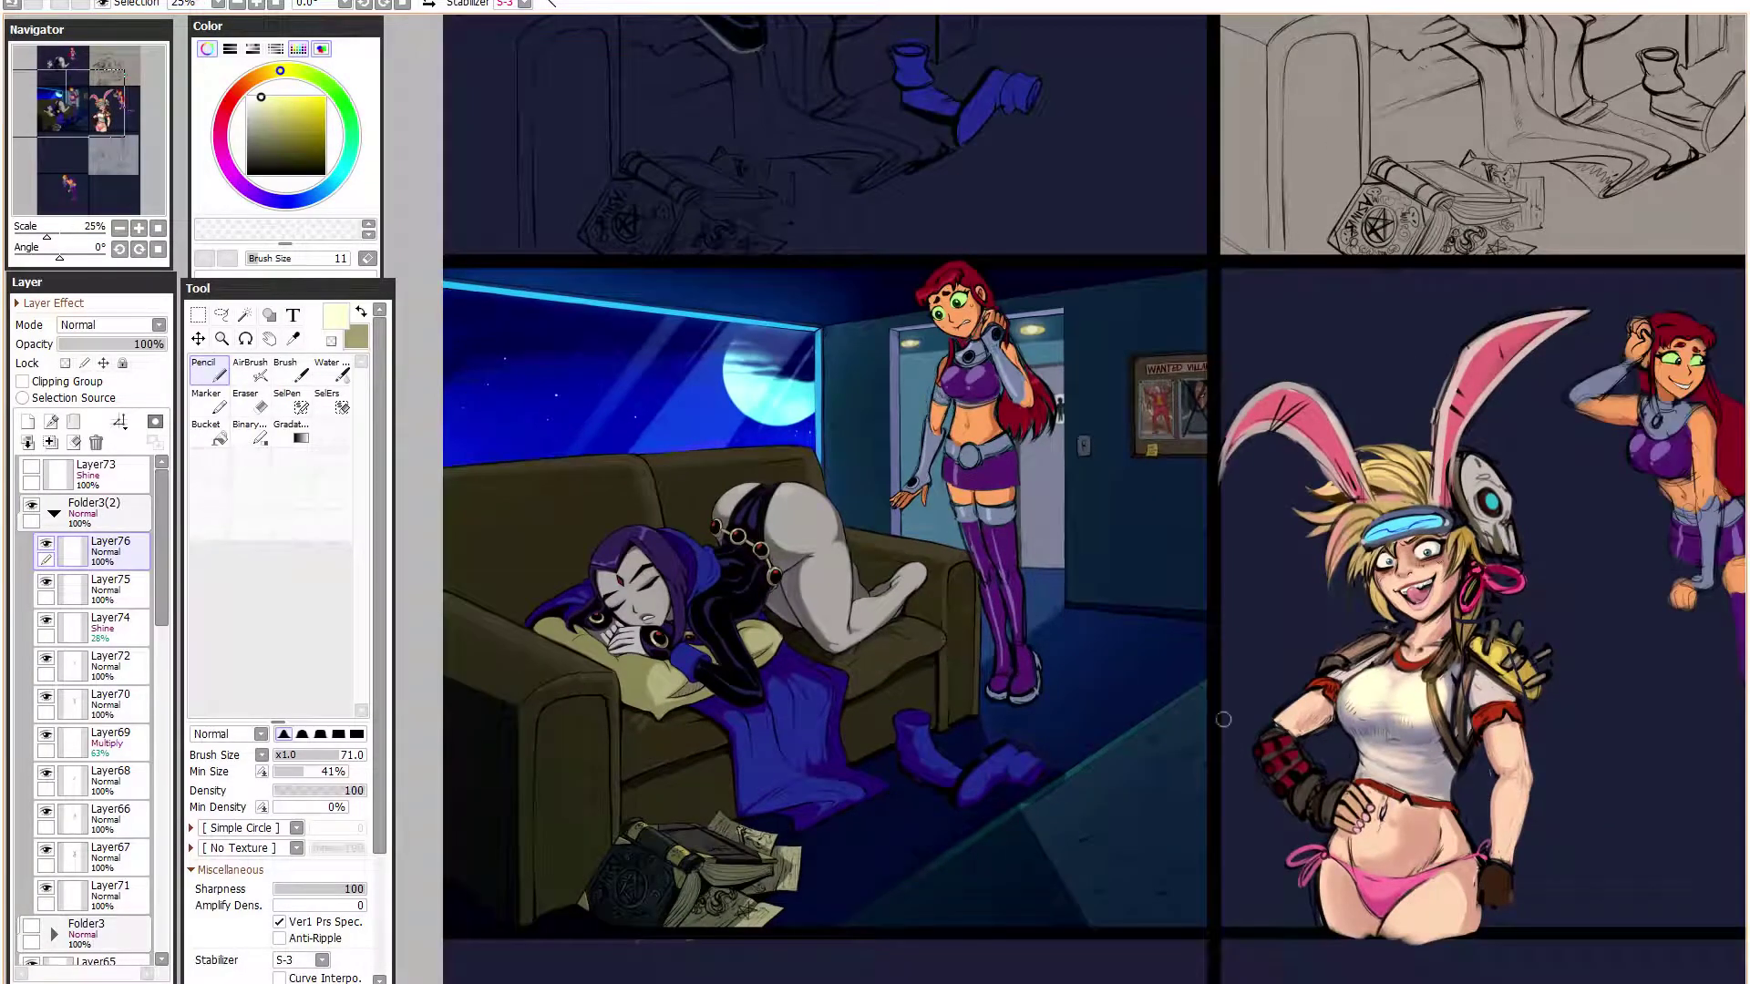
pyautogui.moveTo(1230, 719); pyautogui.dragTo(1105, 679)
pyautogui.moveTo(1465, 719); pyautogui.dragTo(1252, 693)
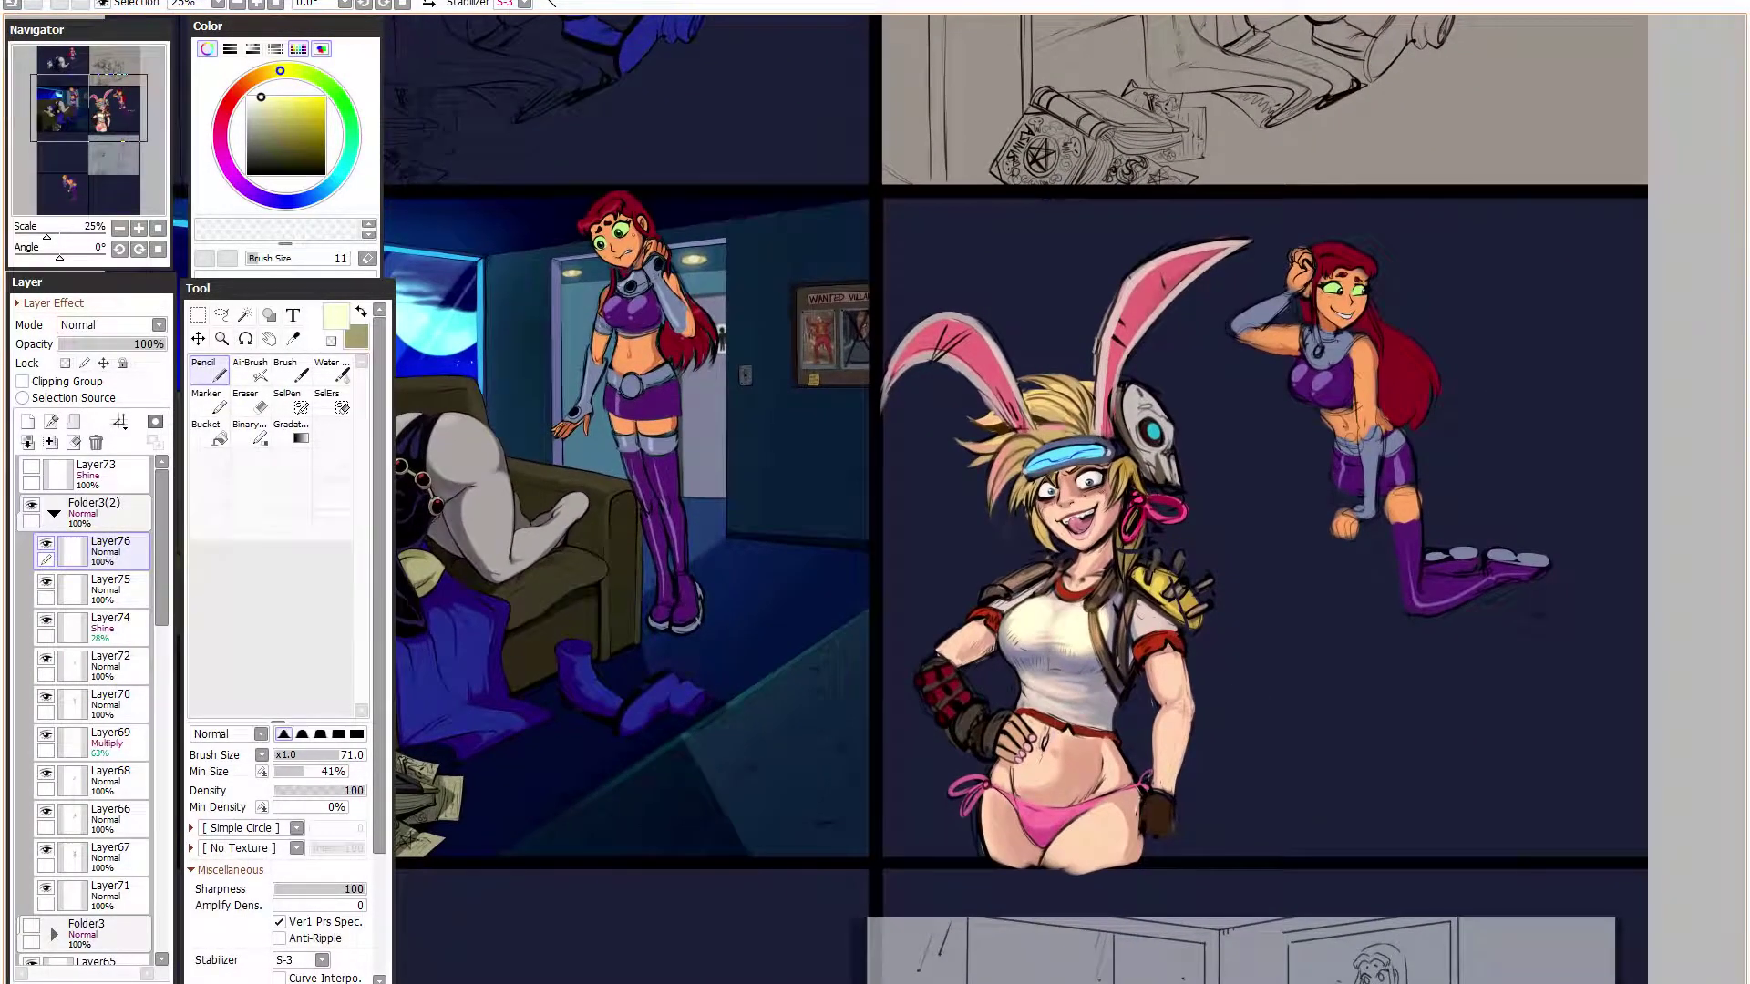
pyautogui.scroll(2, 1252, 694)
# - Block in the lowered hand's fingers below the glove with sampled skin tone, using the hardest pencil tip at size 32 and 21% minimum size
pyautogui.click(330, 771)
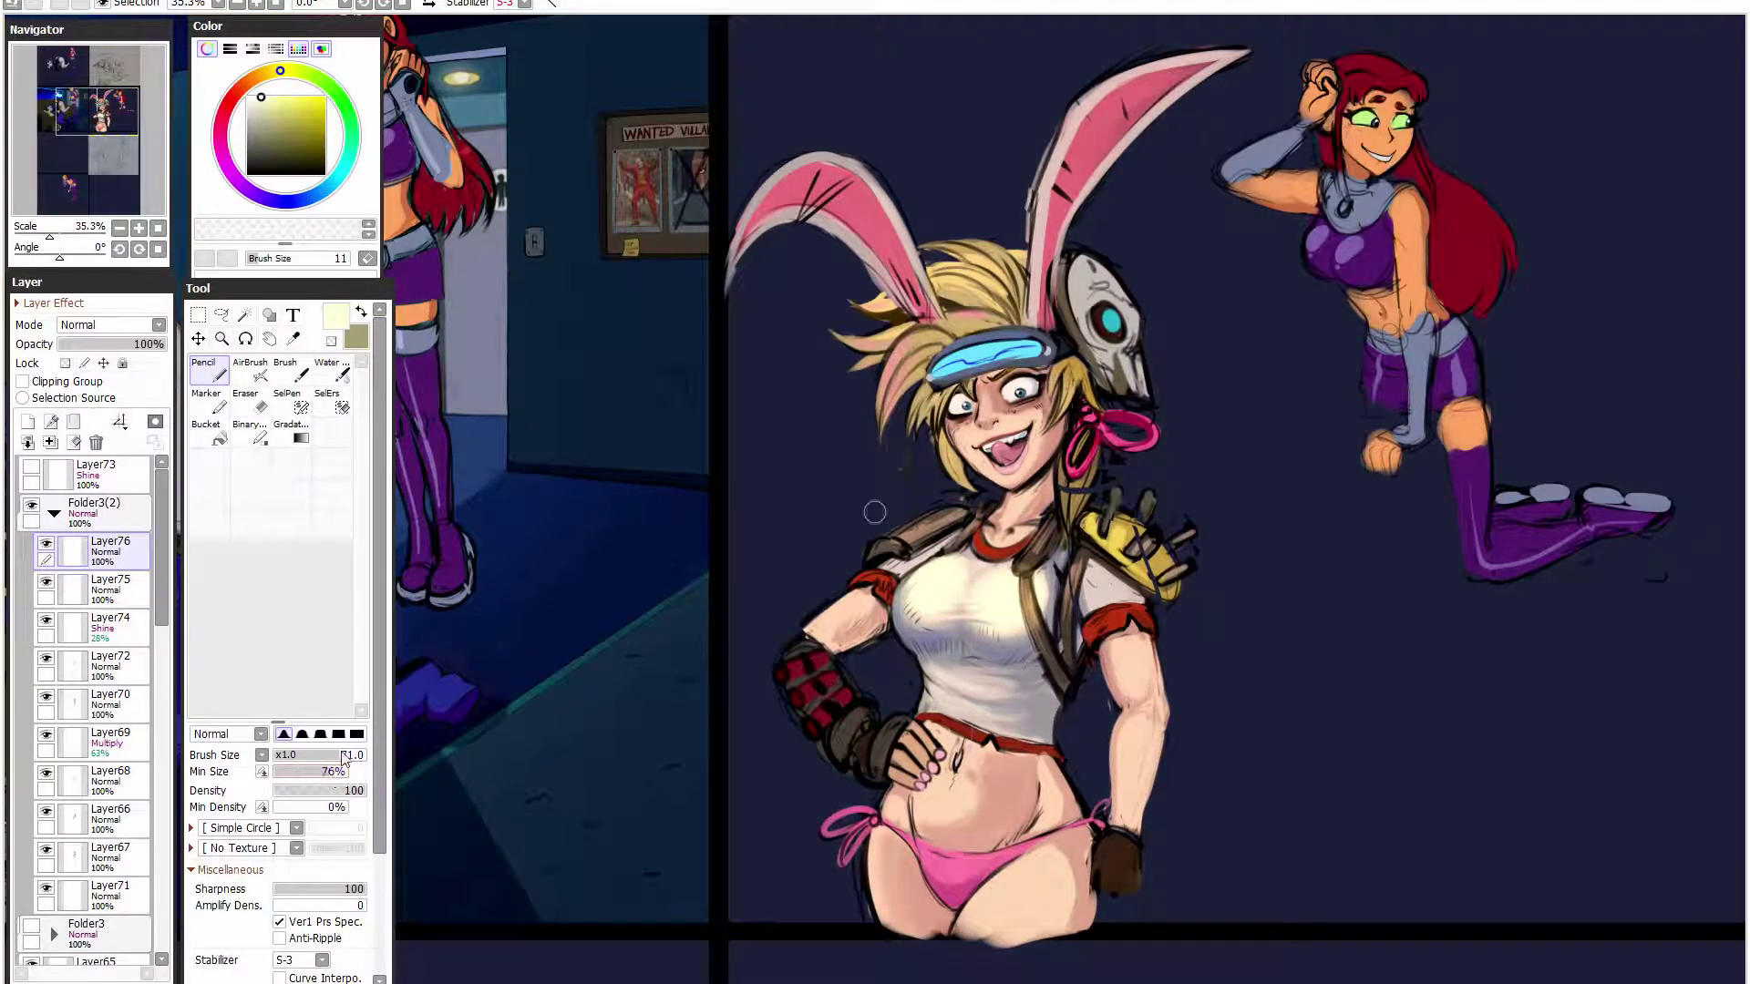
pyautogui.rightClick(995, 818)
pyautogui.moveTo(1239, 629); pyautogui.dragTo(1252, 503)
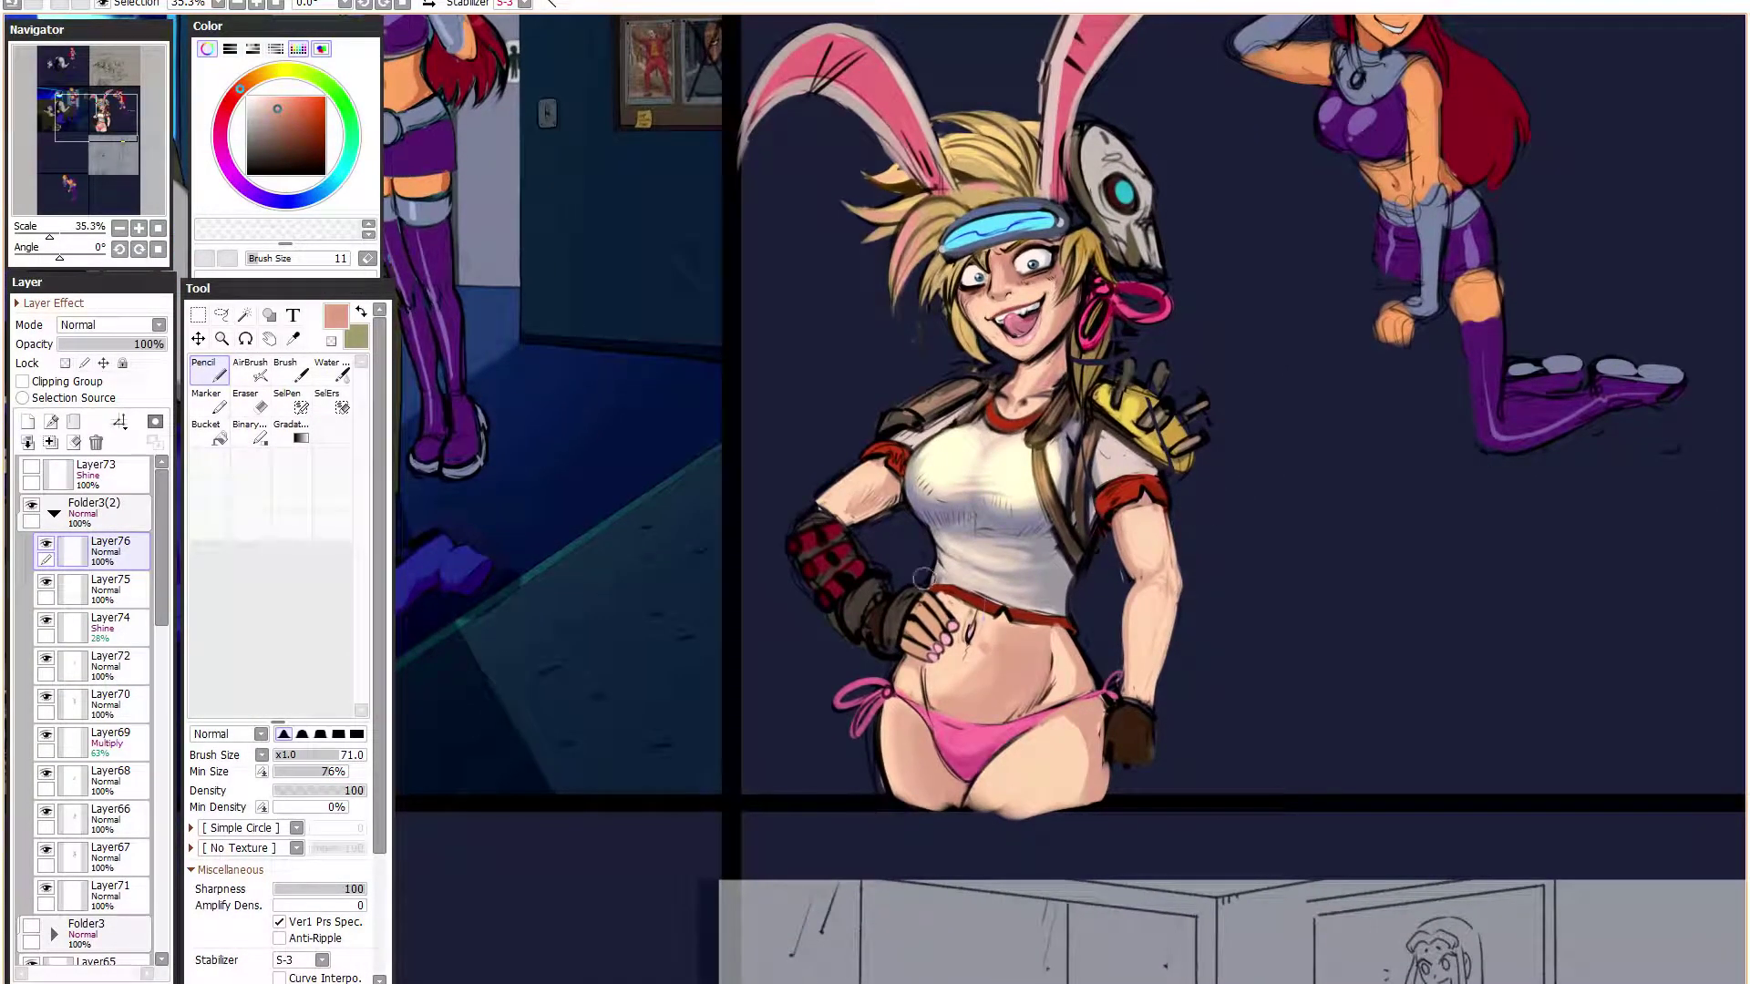
pyautogui.rightClick(897, 625)
pyautogui.click(356, 733)
pyautogui.click(288, 771)
pyautogui.click(299, 755)
pyautogui.click(309, 755)
pyautogui.click(283, 771)
pyautogui.moveTo(1117, 762)
pyautogui.mouseDown()
pyautogui.moveTo(1110, 799)
pyautogui.moveTo(1136, 802)
pyautogui.mouseUp()
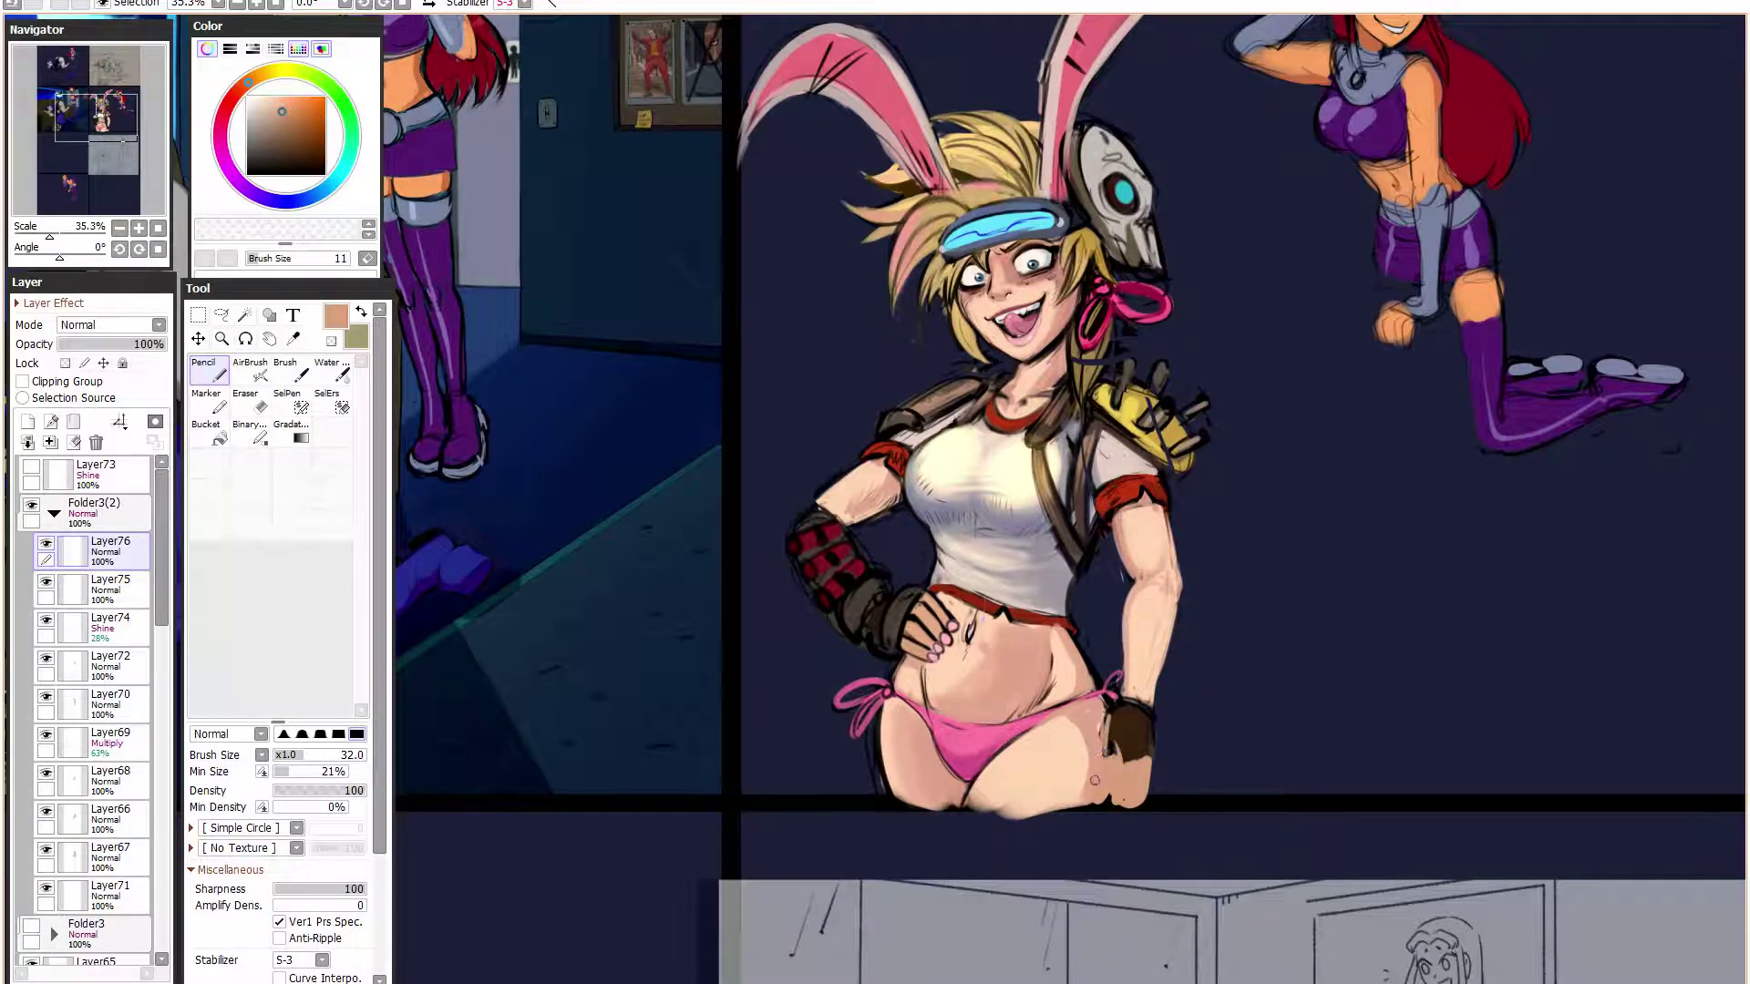
# - Outline the lowered hand's fingers and glove in black and fill the glove's back with its sampled dark brown
pyautogui.click(247, 174)
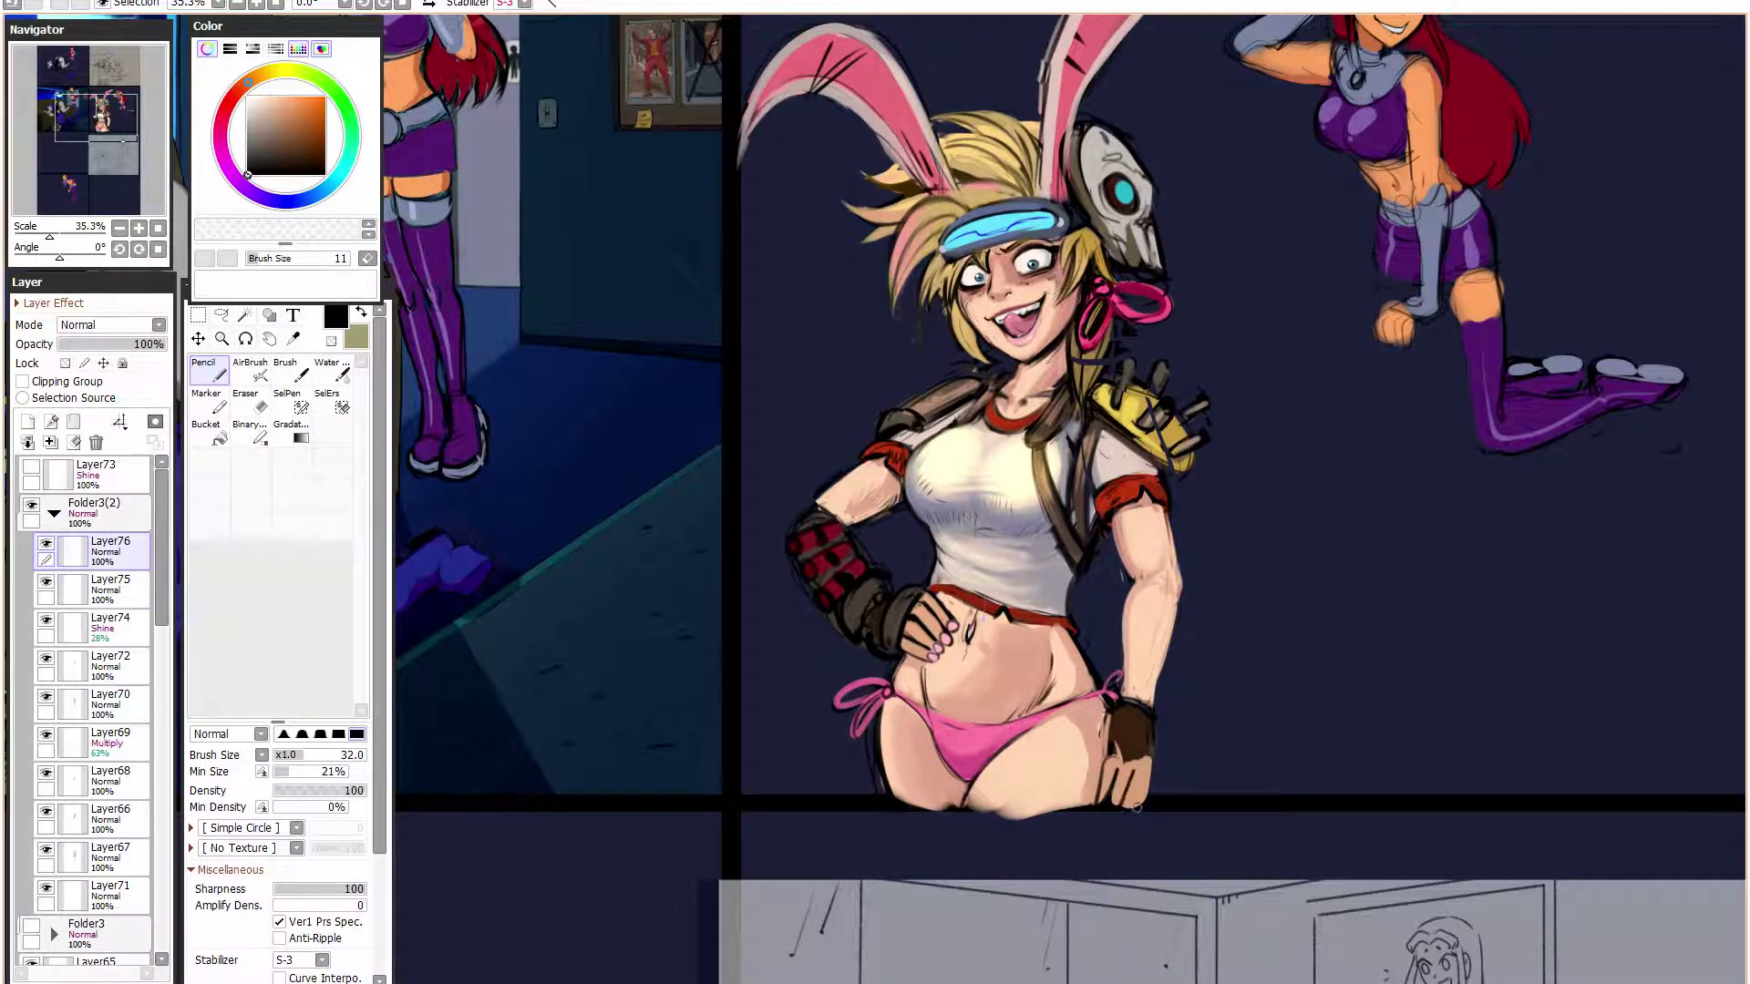
pyautogui.rightClick(1118, 753)
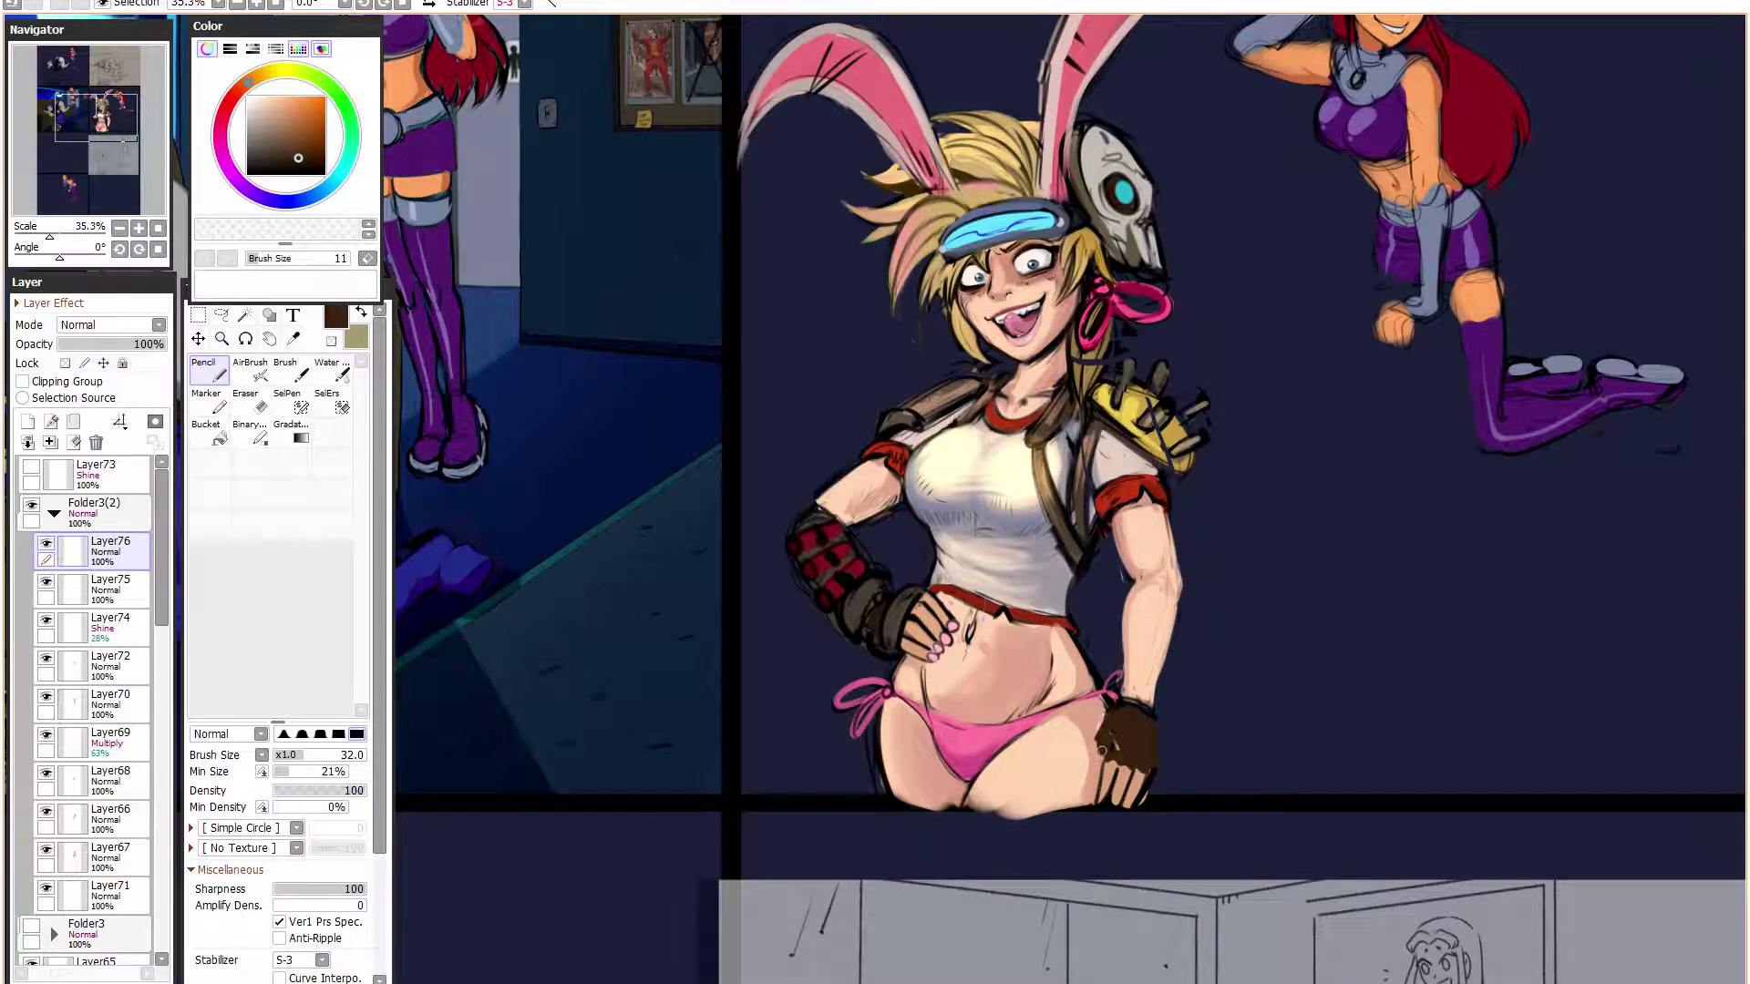
pyautogui.keyDown('alt'); pyautogui.click(948, 663); pyautogui.keyUp('alt')
pyautogui.rightClick(1101, 789)
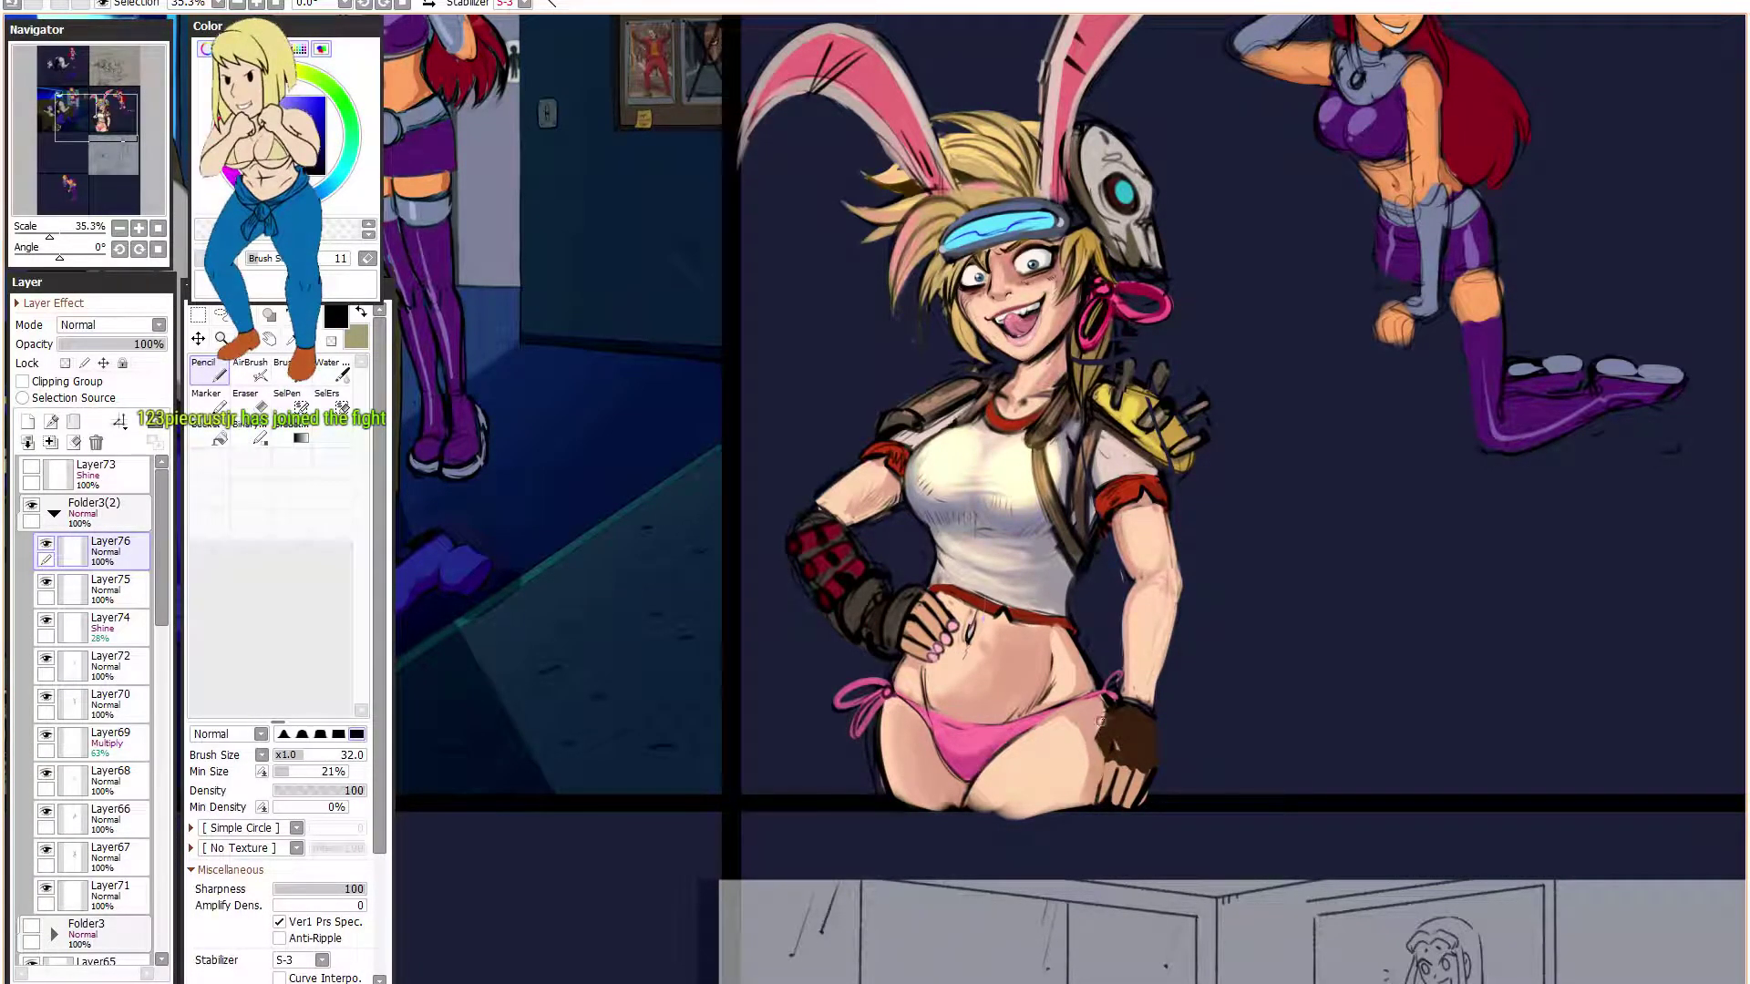
pyautogui.moveTo(1112, 742); pyautogui.dragTo(1093, 785)
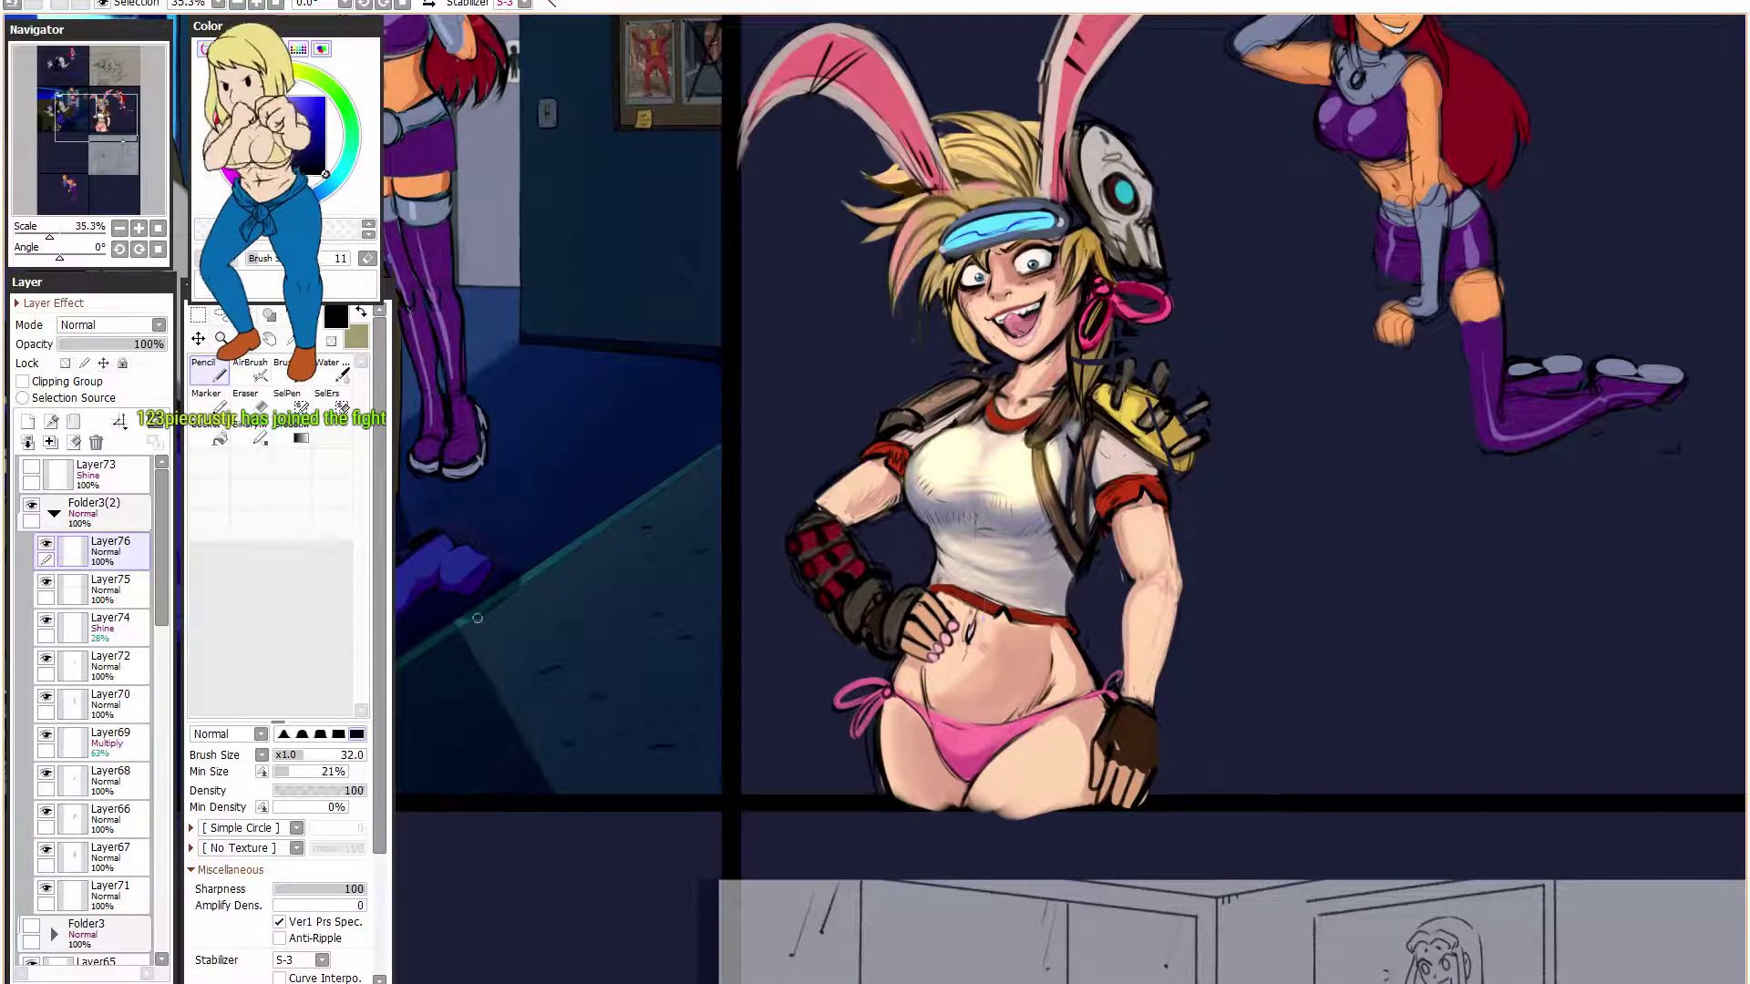
# - Paint a forearm wrap above the lowered hand's glove with sampled brown and gray-brown at pencil size 70
pyautogui.click(338, 756)
pyautogui.rightClick(1126, 729)
pyautogui.moveTo(1117, 709)
pyautogui.mouseDown()
pyautogui.moveTo(1152, 702)
pyautogui.moveTo(1118, 686)
pyautogui.moveTo(1146, 687)
pyautogui.moveTo(1130, 658)
pyautogui.moveTo(1149, 662)
pyautogui.moveTo(1122, 661)
pyautogui.moveTo(1160, 648)
pyautogui.moveTo(1142, 637)
pyautogui.moveTo(1159, 651)
pyautogui.moveTo(1152, 617)
pyautogui.moveTo(1120, 732)
pyautogui.moveTo(1148, 746)
pyautogui.moveTo(1113, 734)
pyautogui.moveTo(1149, 732)
pyautogui.moveTo(1128, 691)
pyautogui.moveTo(1160, 705)
pyautogui.moveTo(1118, 677)
pyautogui.moveTo(1117, 645)
pyautogui.moveTo(1170, 638)
pyautogui.moveTo(1155, 676)
pyautogui.mouseUp()
pyautogui.rightClick(900, 618)
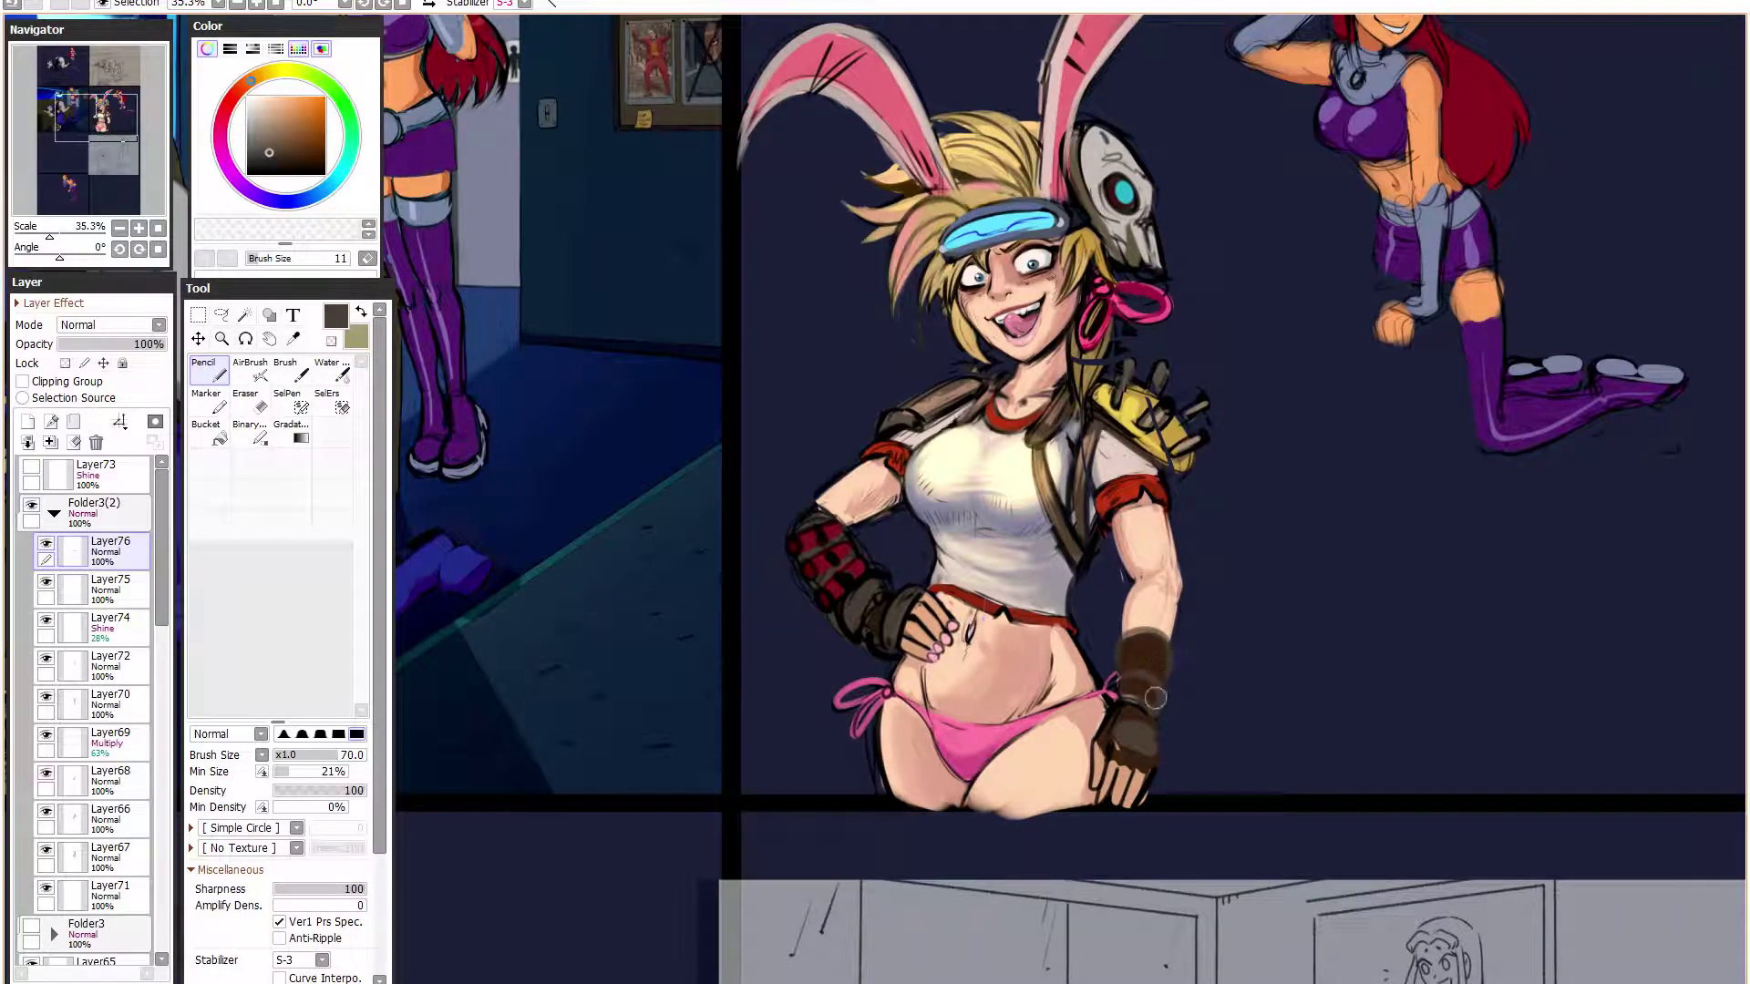
pyautogui.moveTo(1442, 513); pyautogui.dragTo(1534, 527)
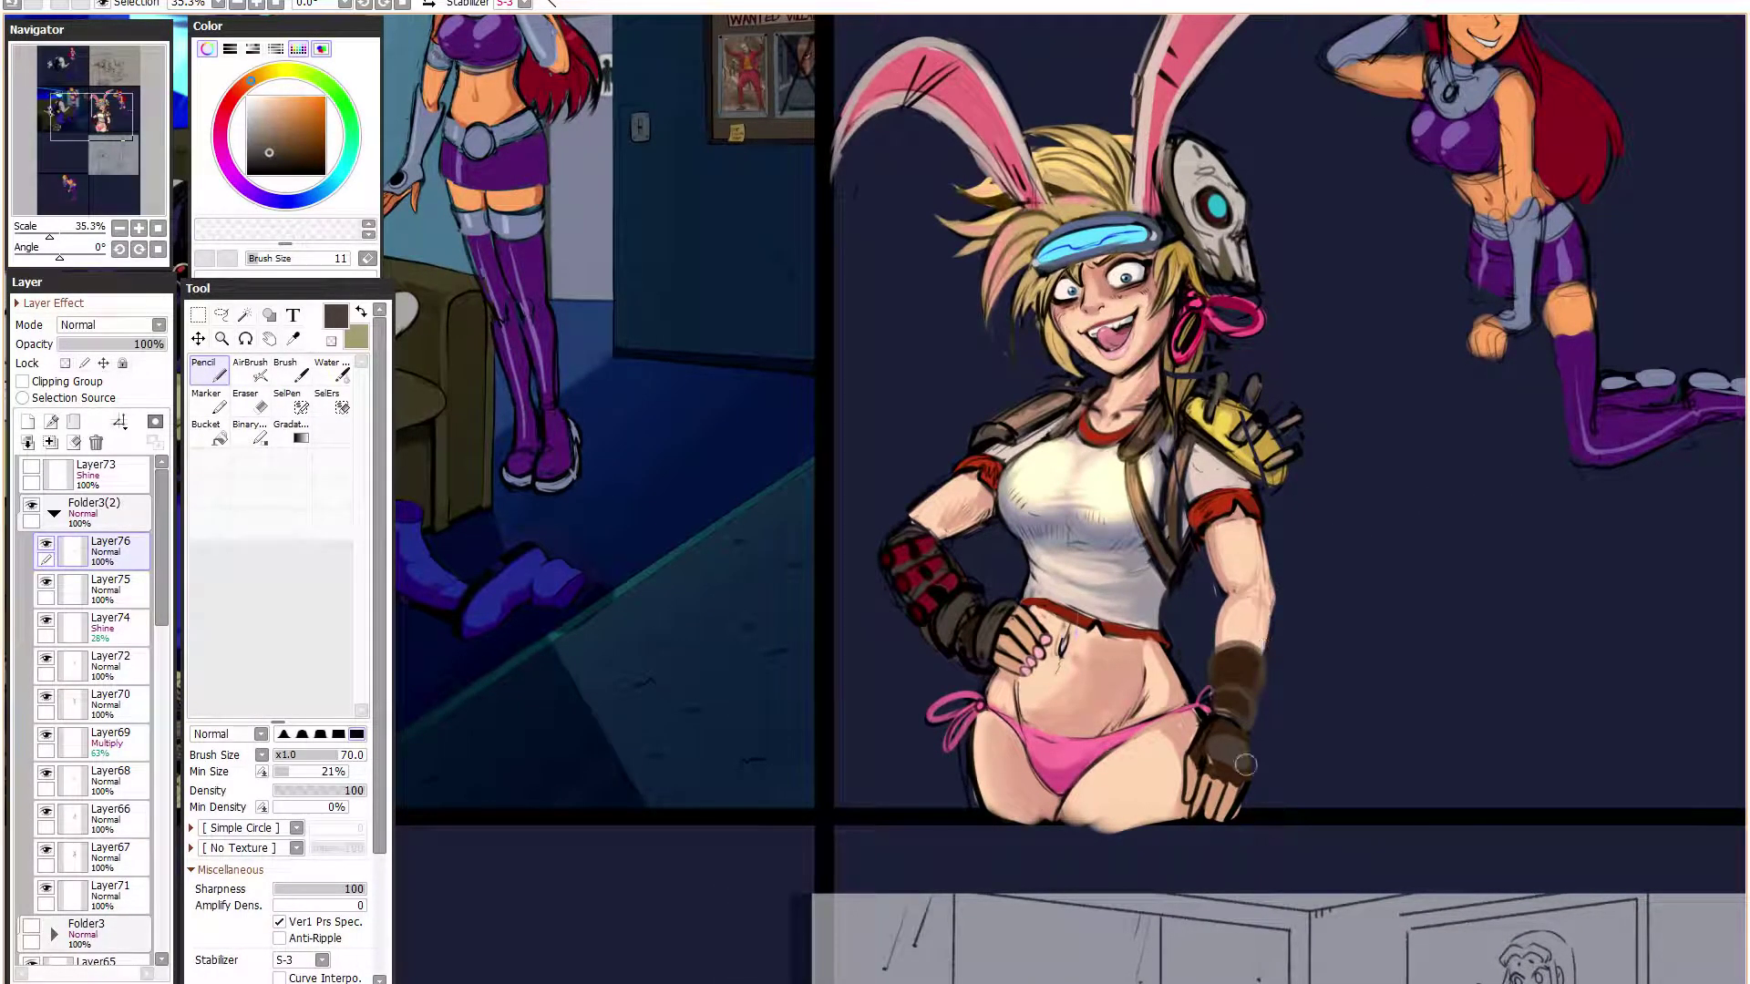
# - Try black strokes along the lowered hand's fingers with the pencil at size 70 and 18% minimum size
pyautogui.keyDown('alt'); pyautogui.click(1203, 811); pyautogui.keyUp('alt')
pyautogui.keyDown('alt'); pyautogui.click(1192, 816); pyautogui.keyUp('alt')
pyautogui.moveTo(271, 162); pyautogui.dragTo(247, 175)
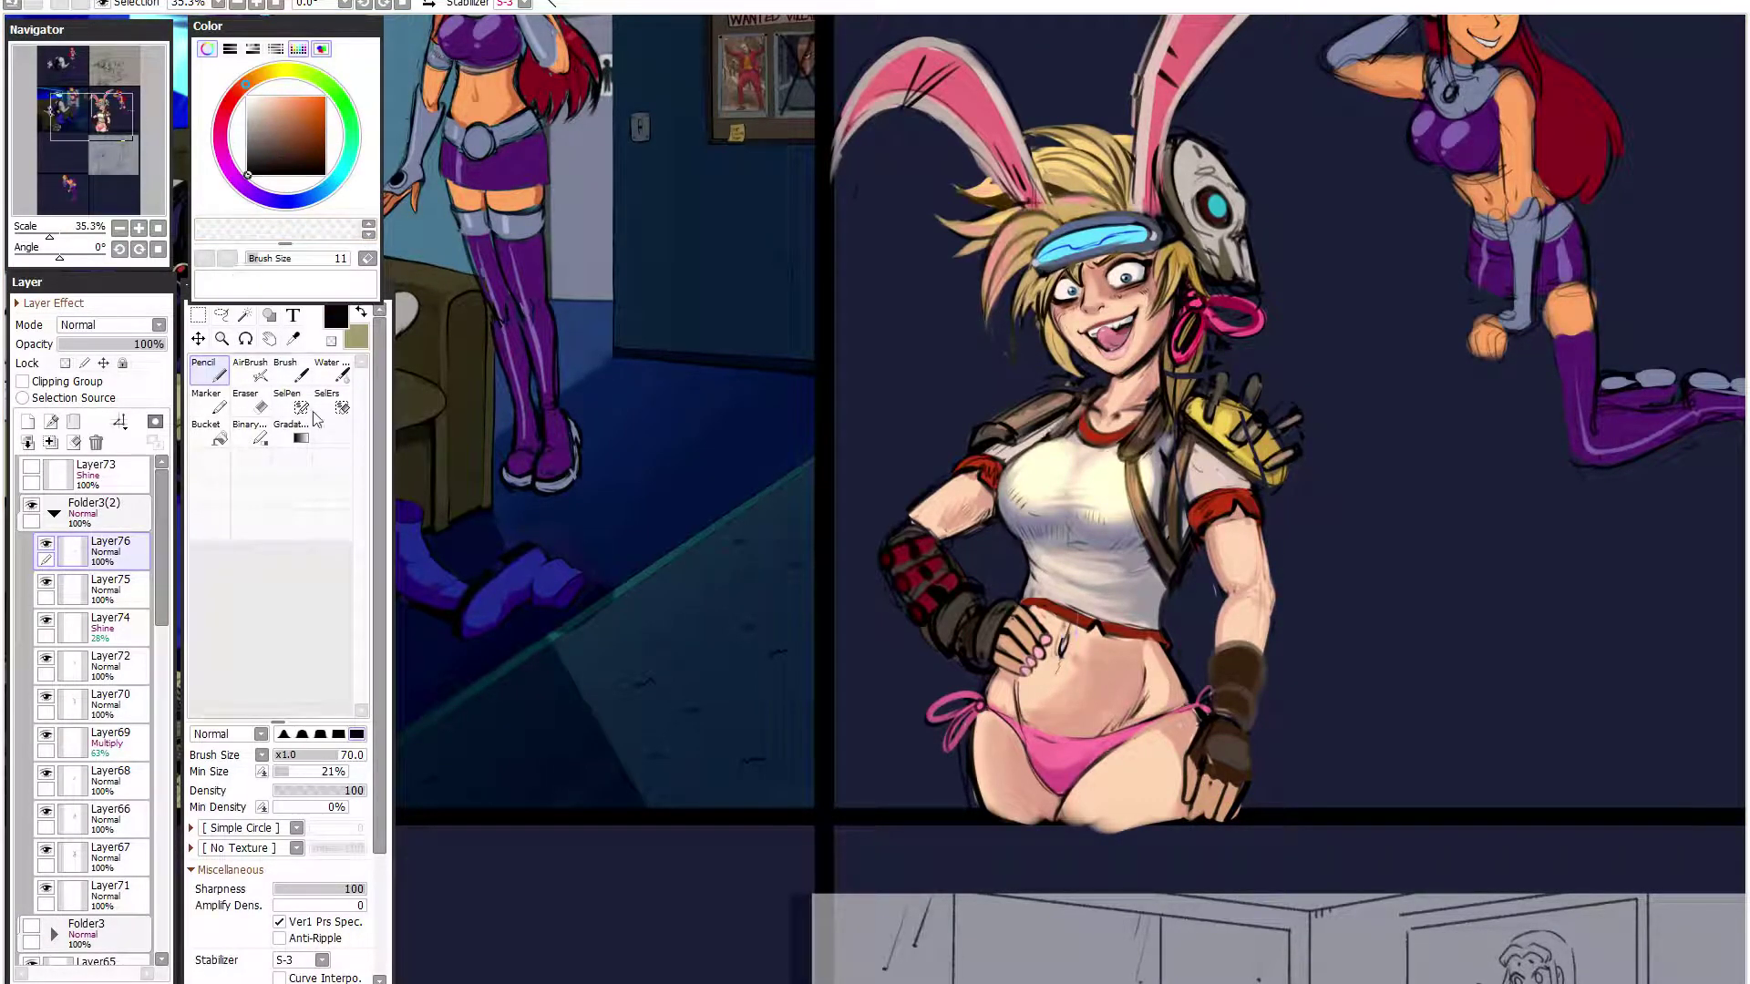
pyautogui.moveTo(323, 771); pyautogui.dragTo(301, 771)
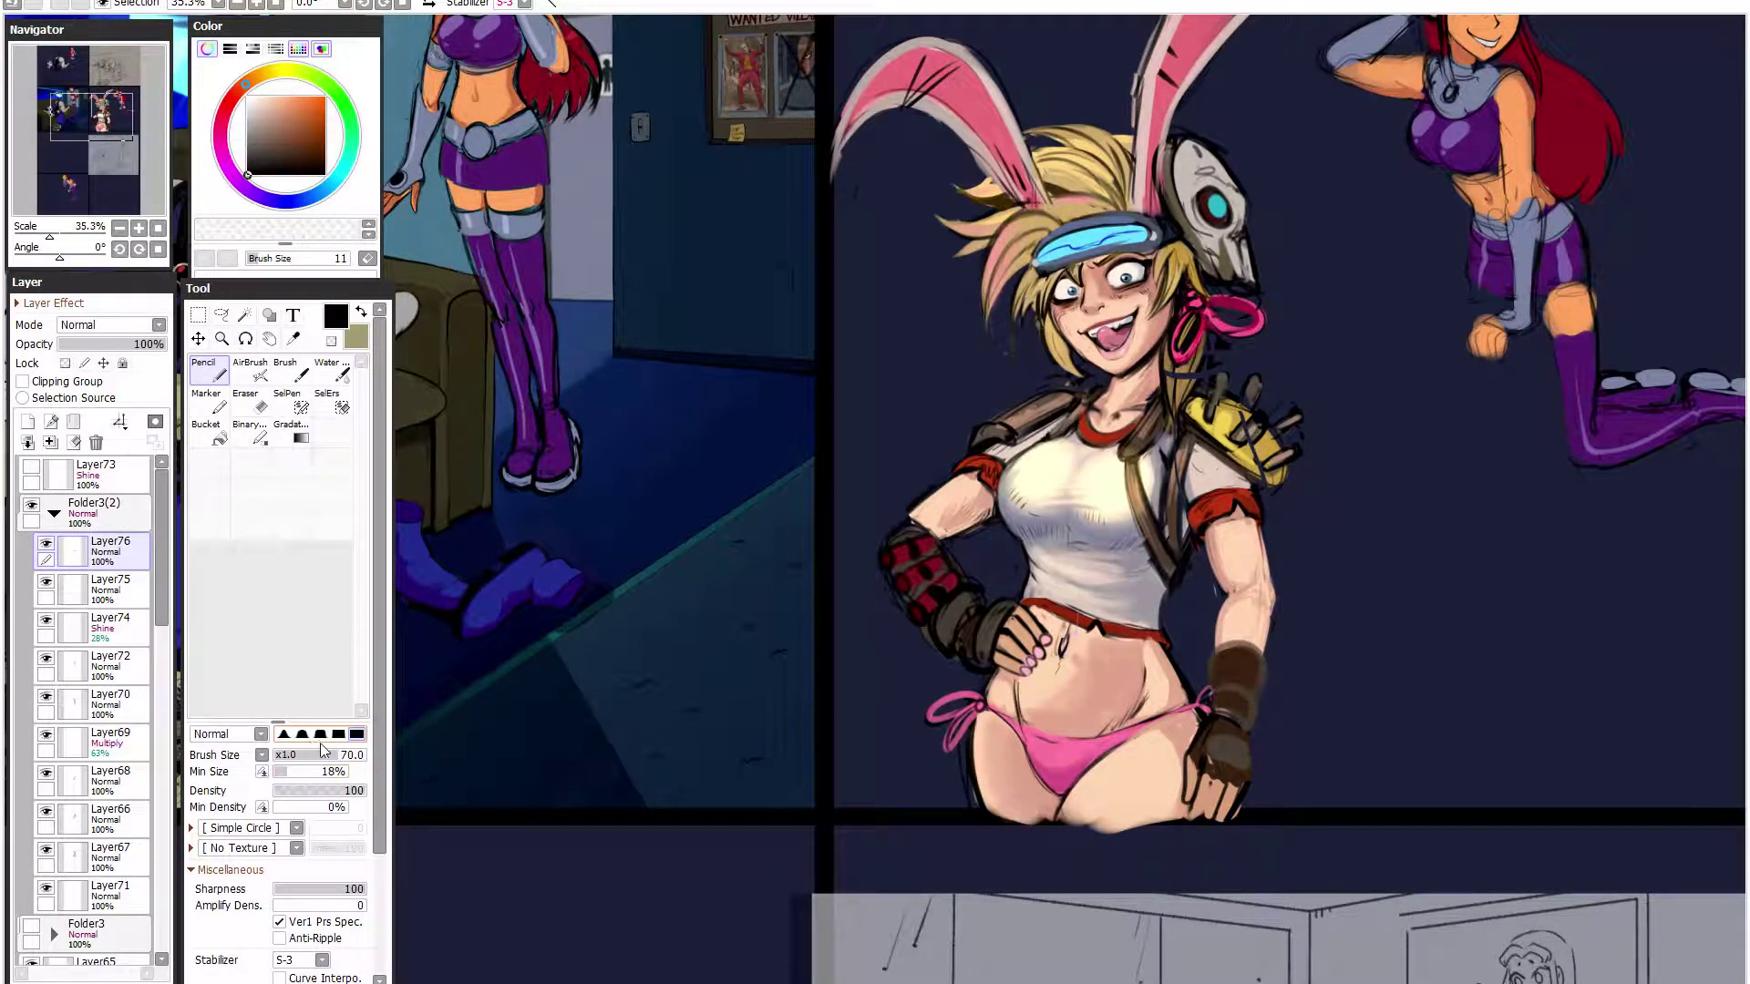
pyautogui.moveTo(1200, 785)
pyautogui.mouseDown()
pyautogui.moveTo(1188, 820)
pyautogui.moveTo(1197, 807)
pyautogui.moveTo(1203, 829)
pyautogui.moveTo(1217, 796)
pyautogui.mouseUp()
pyautogui.hotkey('ctrl', 'z')
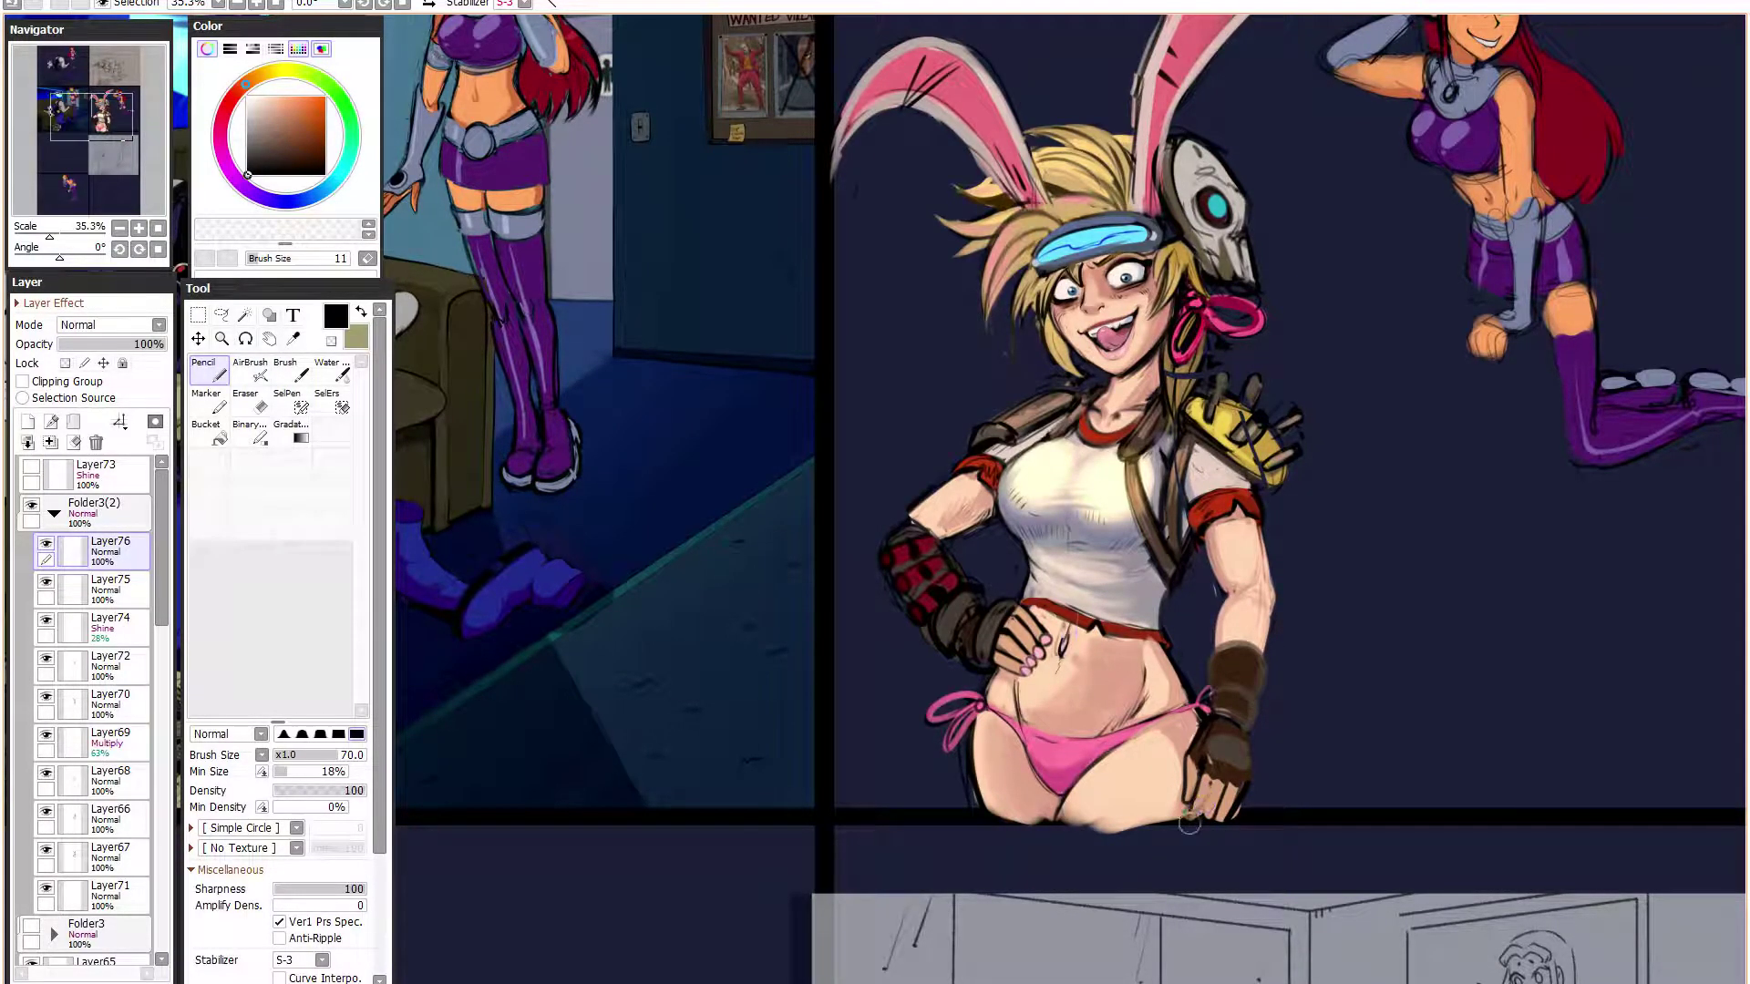
# - Draw a small white bunny head emblem on the pink garment on a new layer, with the pencil at size 26 and 9% minimum size
pyautogui.keyDown('alt'); pyautogui.click(1080, 640); pyautogui.keyUp('alt')
pyautogui.click(281, 771)
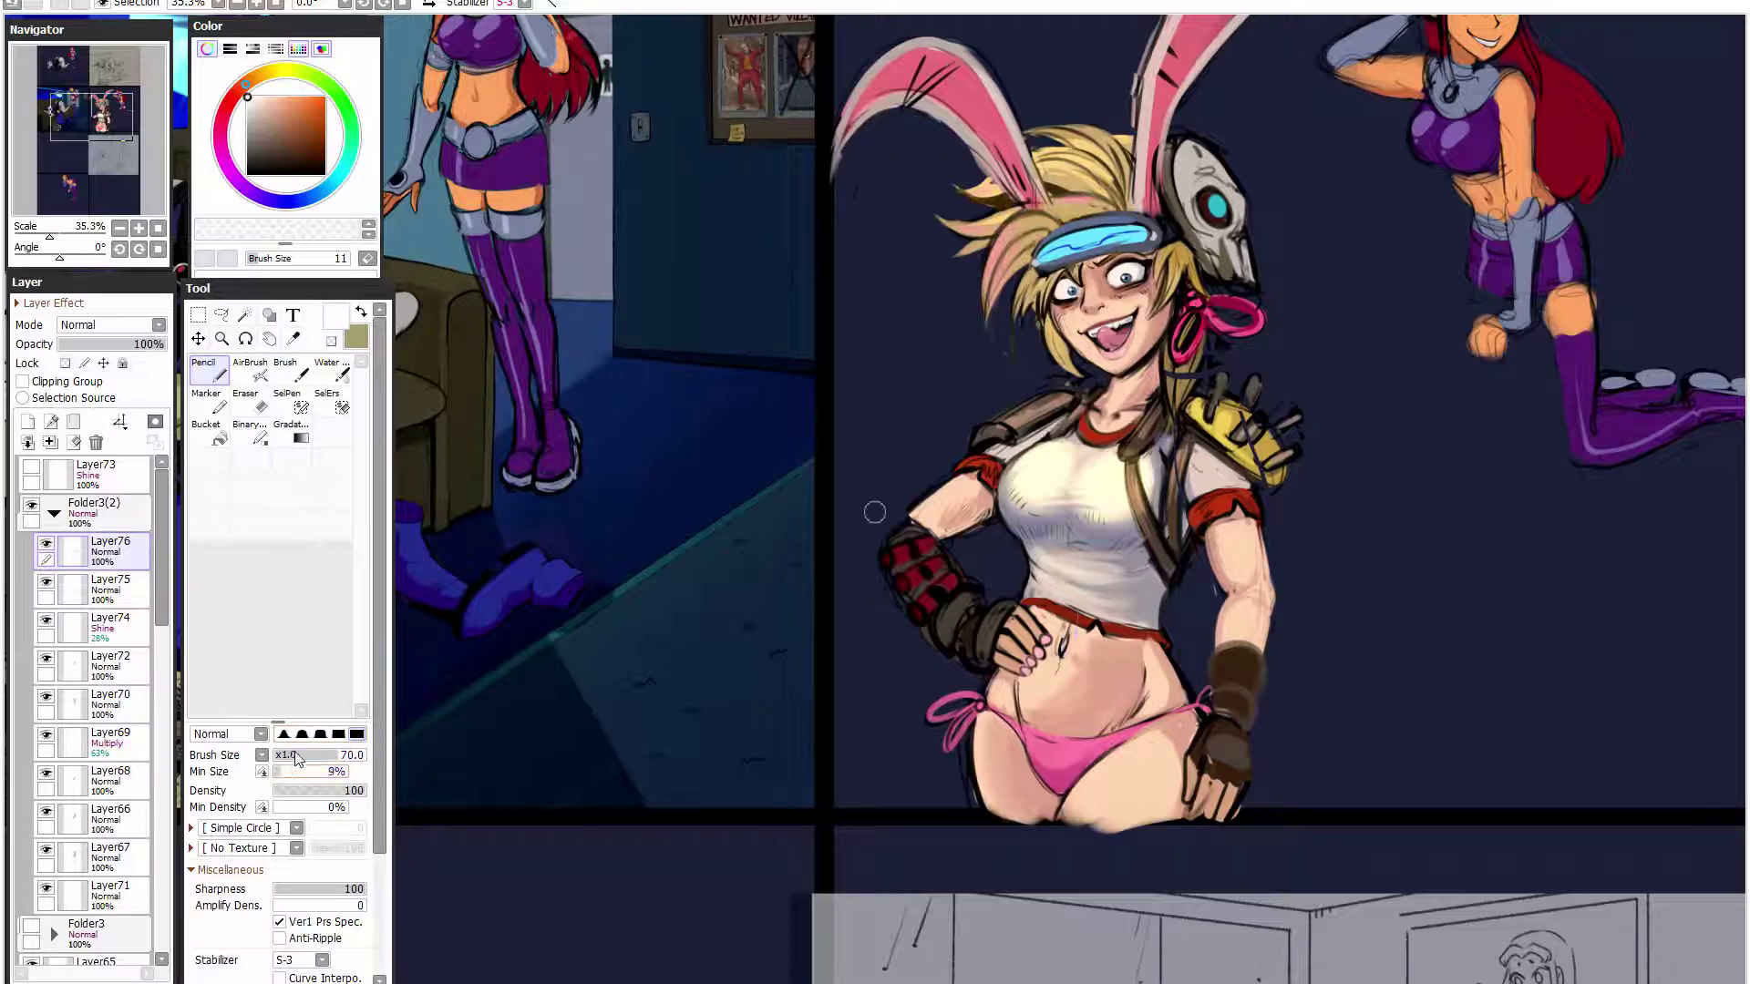
pyautogui.scroll(3, 1010, 771)
pyautogui.moveTo(1132, 748); pyautogui.dragTo(1141, 734)
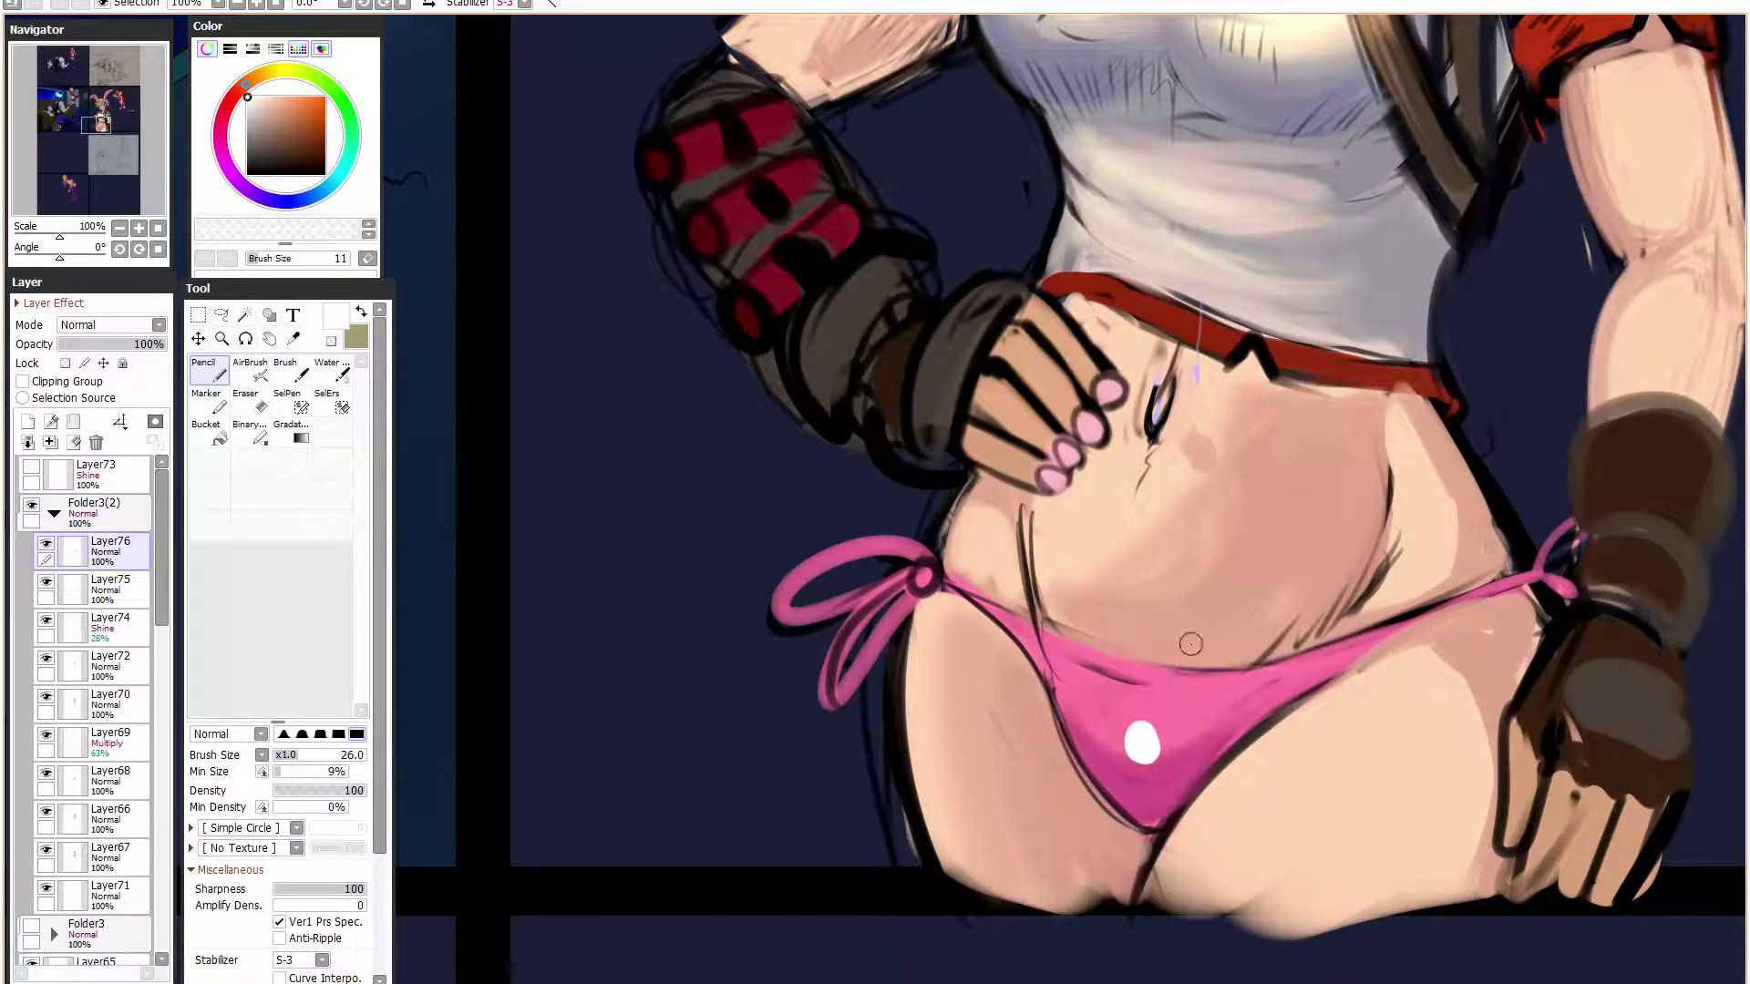
pyautogui.hotkey('ctrl', 'z')
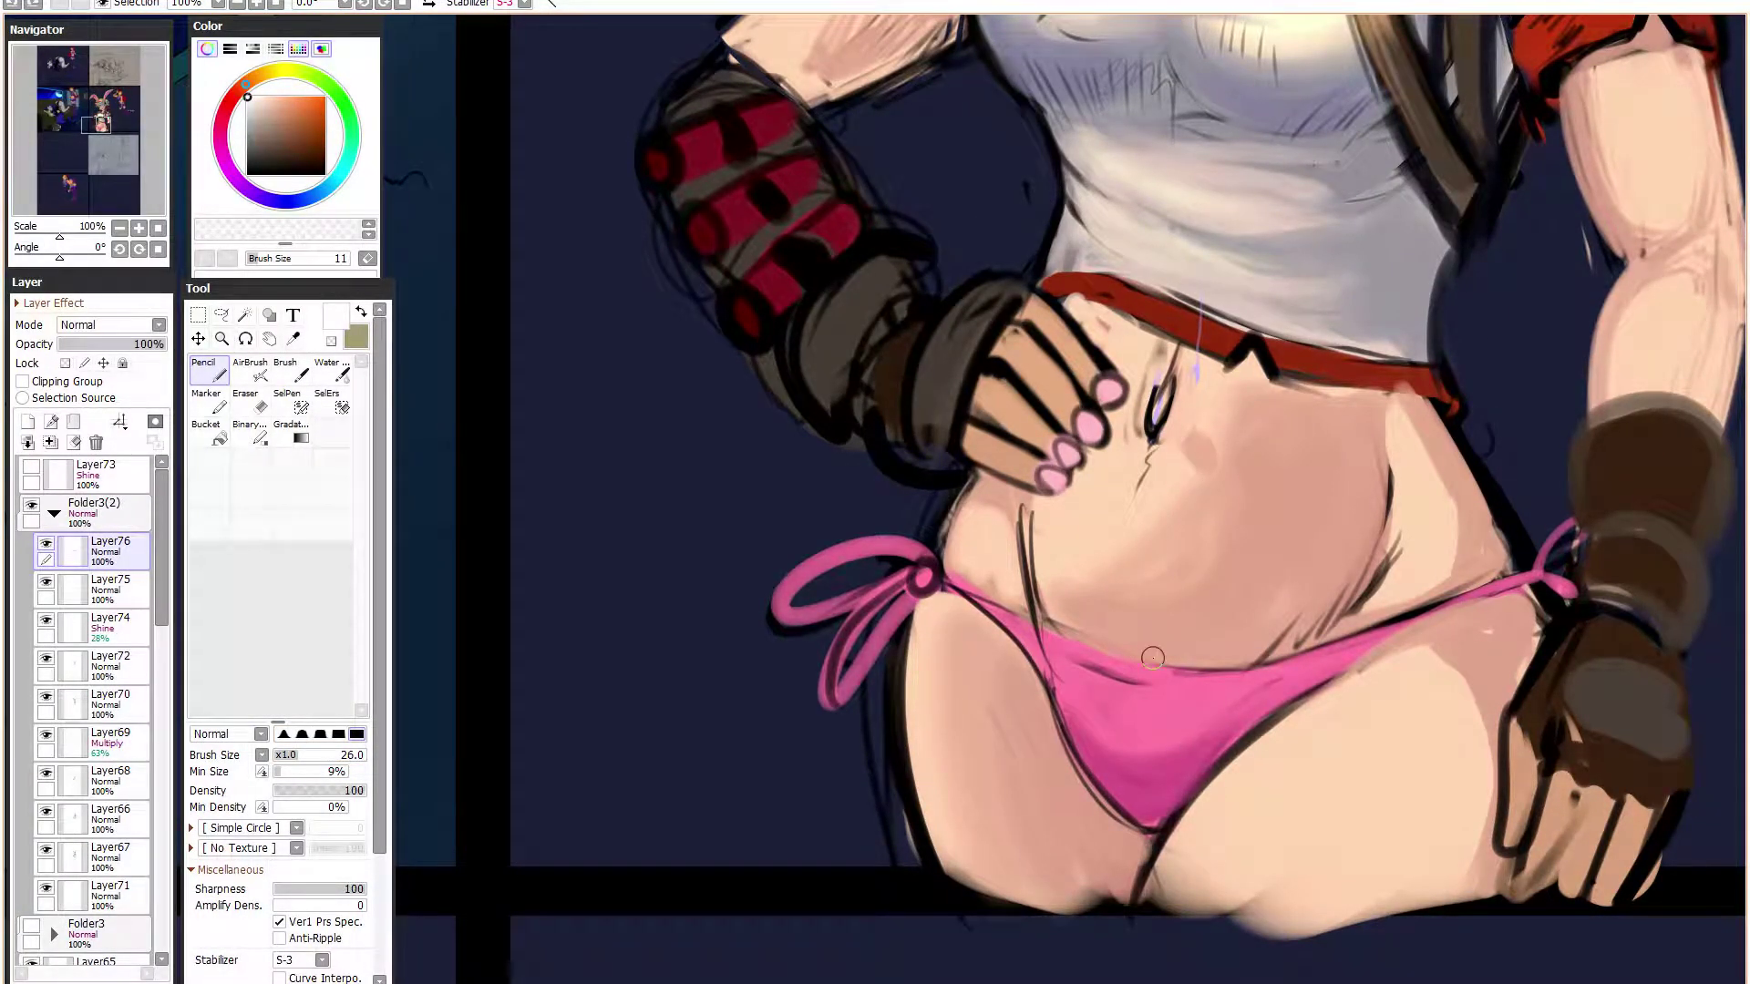
pyautogui.click(27, 421)
pyautogui.moveTo(1141, 740)
pyautogui.mouseDown()
pyautogui.moveTo(1124, 658)
pyautogui.moveTo(1138, 716)
pyautogui.moveTo(1116, 740)
pyautogui.moveTo(1105, 702)
pyautogui.moveTo(1127, 747)
pyautogui.mouseUp()
pyautogui.moveTo(1170, 692); pyautogui.dragTo(1146, 751)
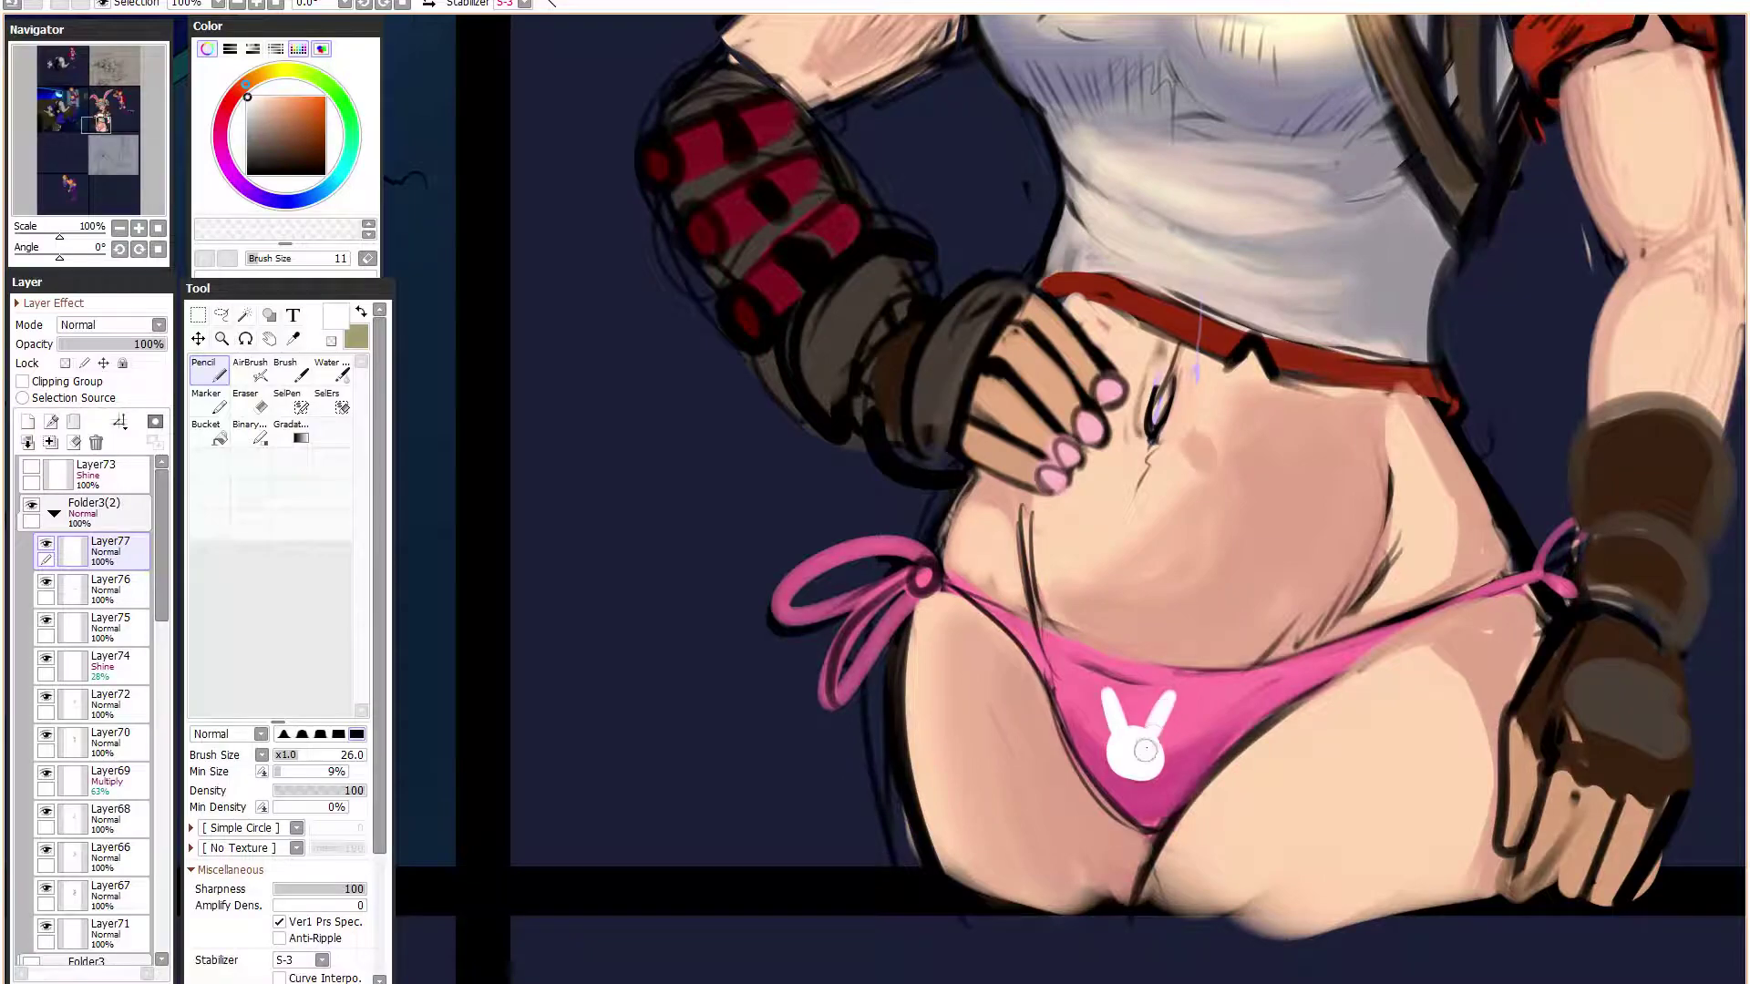
# - Carve the inner ears, eyes and mouth out of the bunny emblem with the eraser at size 8 and 10% minimum size
pyautogui.click(246, 175)
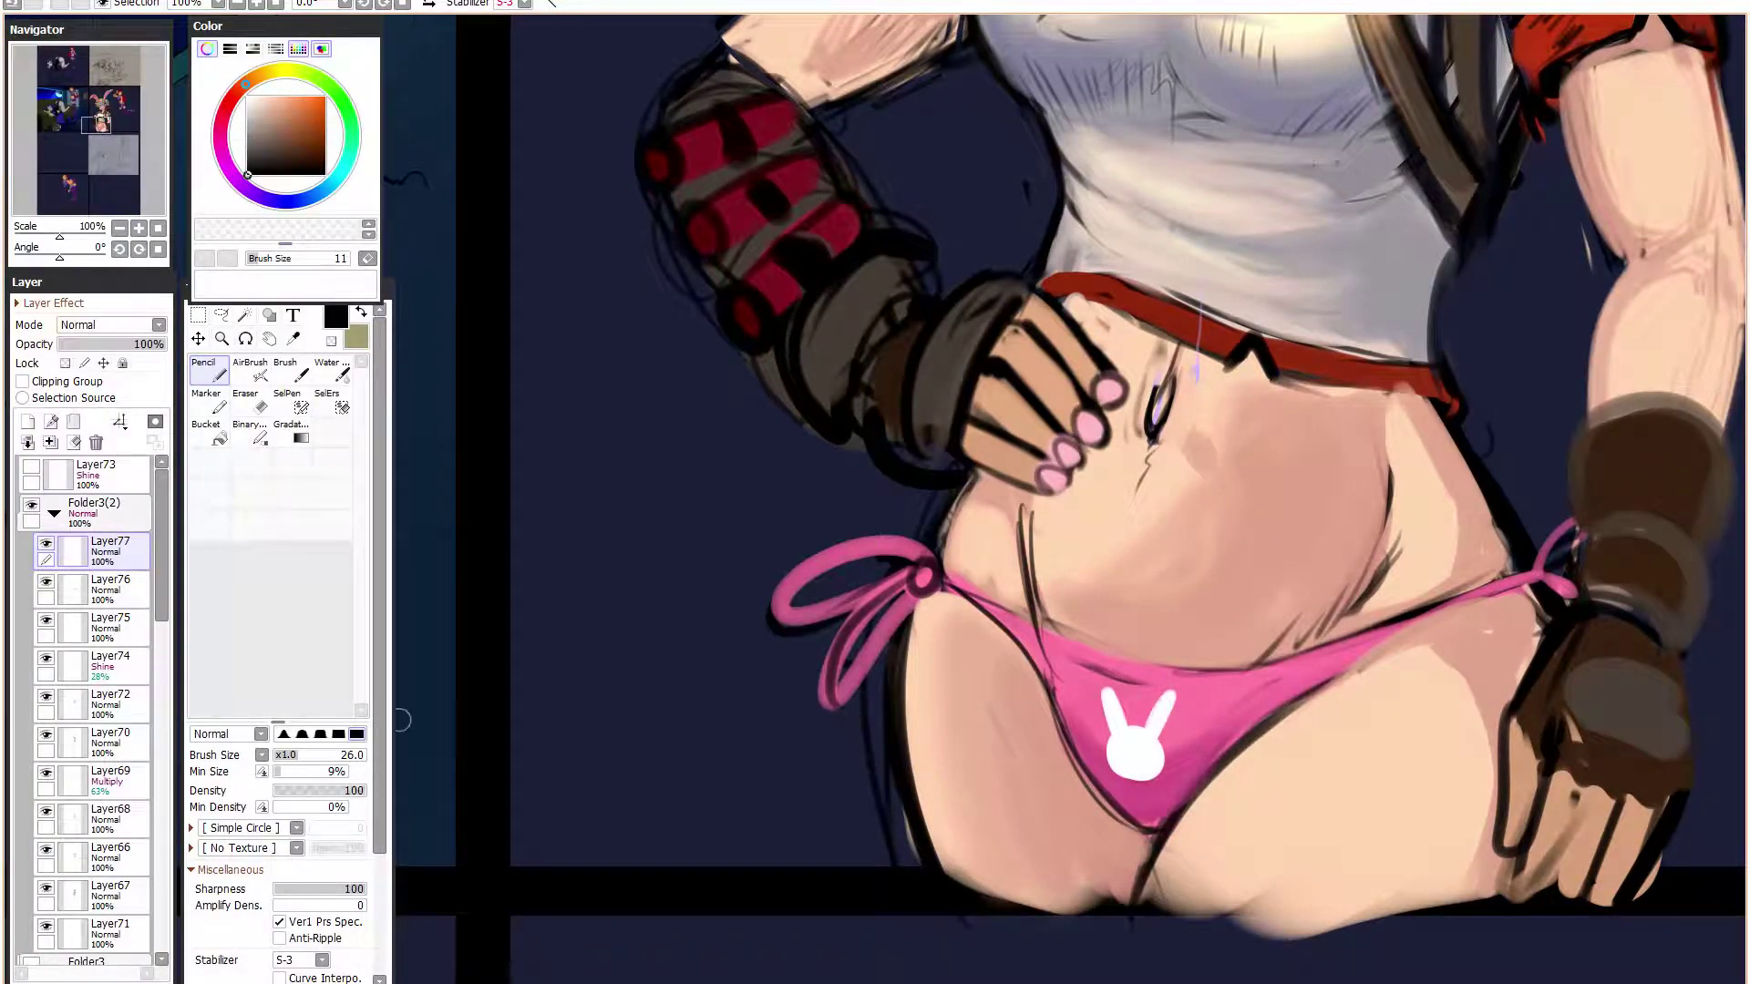
pyautogui.click(277, 771)
pyautogui.click(281, 755)
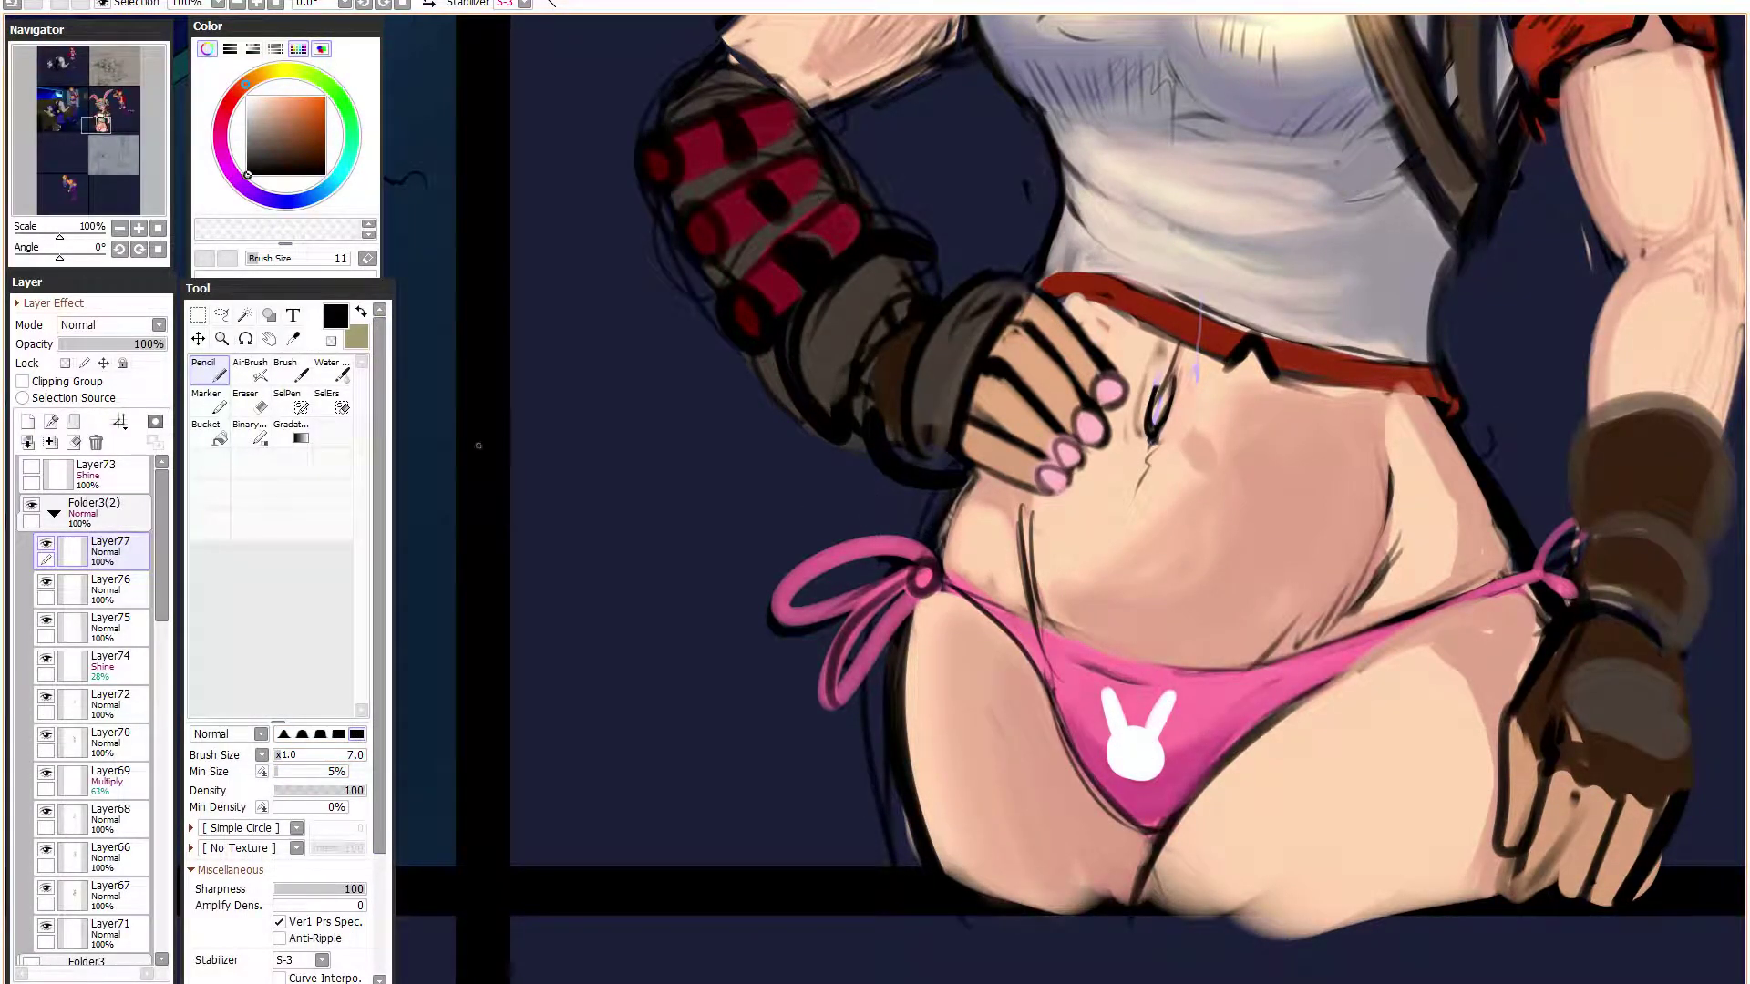
pyautogui.press('e')
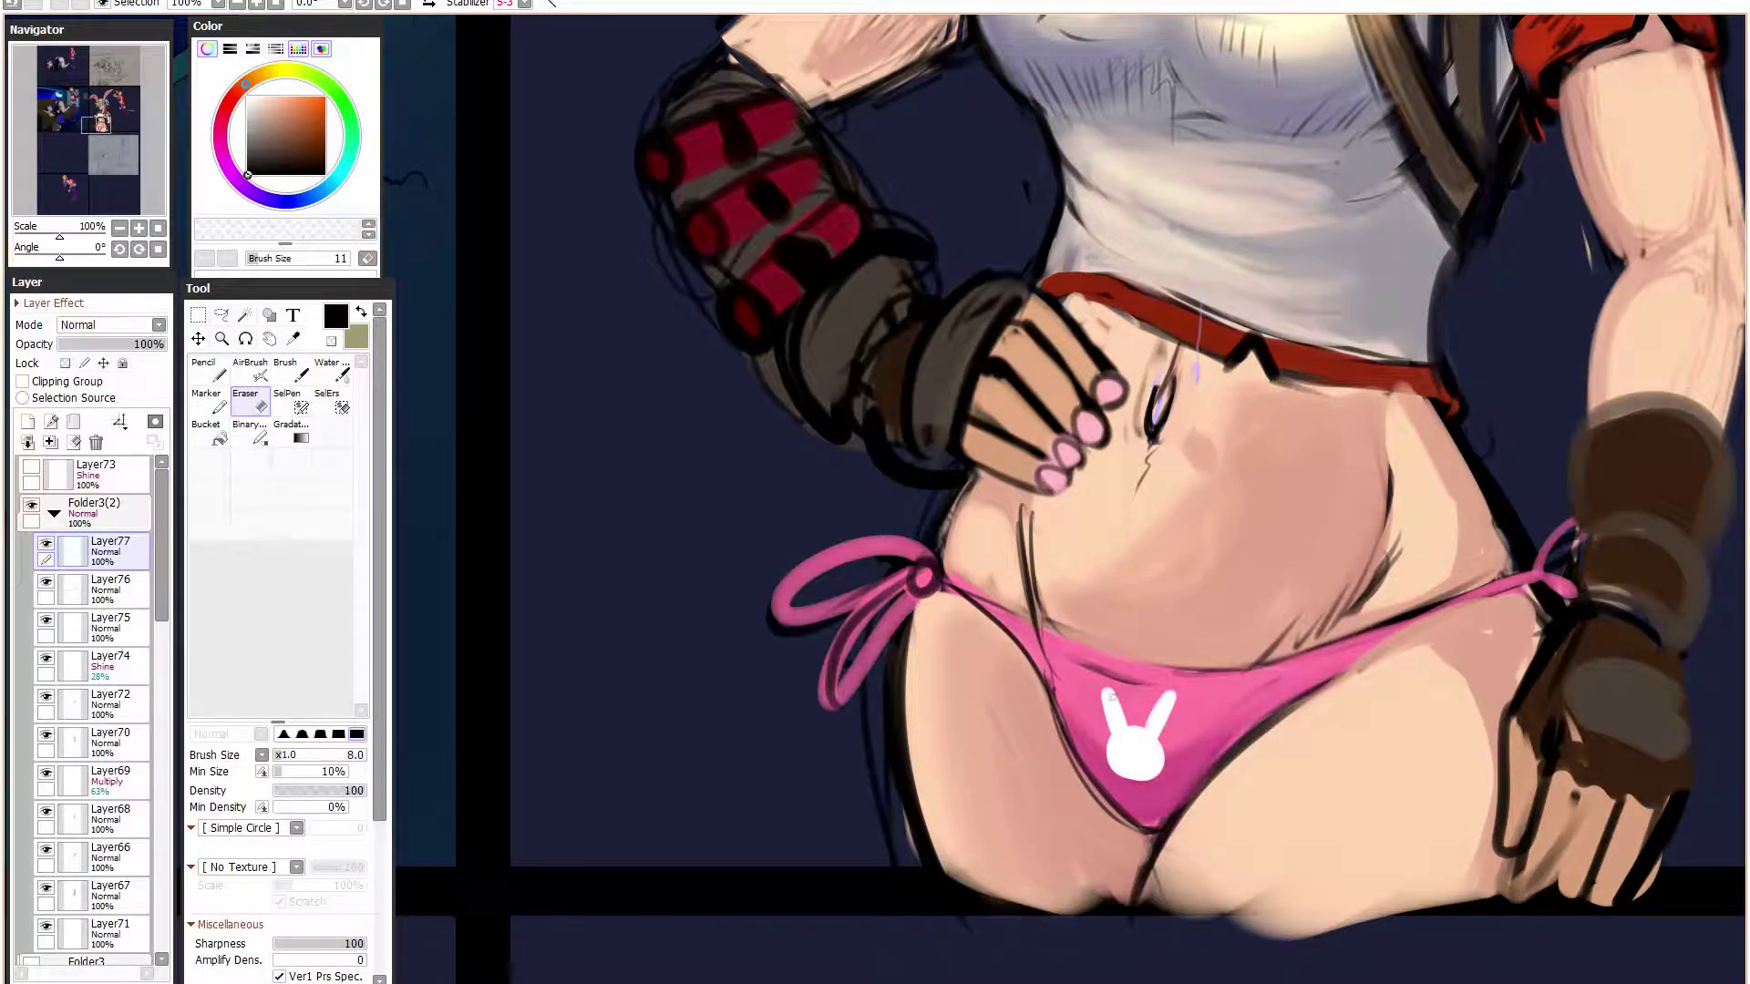
pyautogui.moveTo(1136, 749)
pyautogui.mouseDown()
pyautogui.moveTo(1124, 801)
pyautogui.moveTo(1133, 761)
pyautogui.mouseUp()
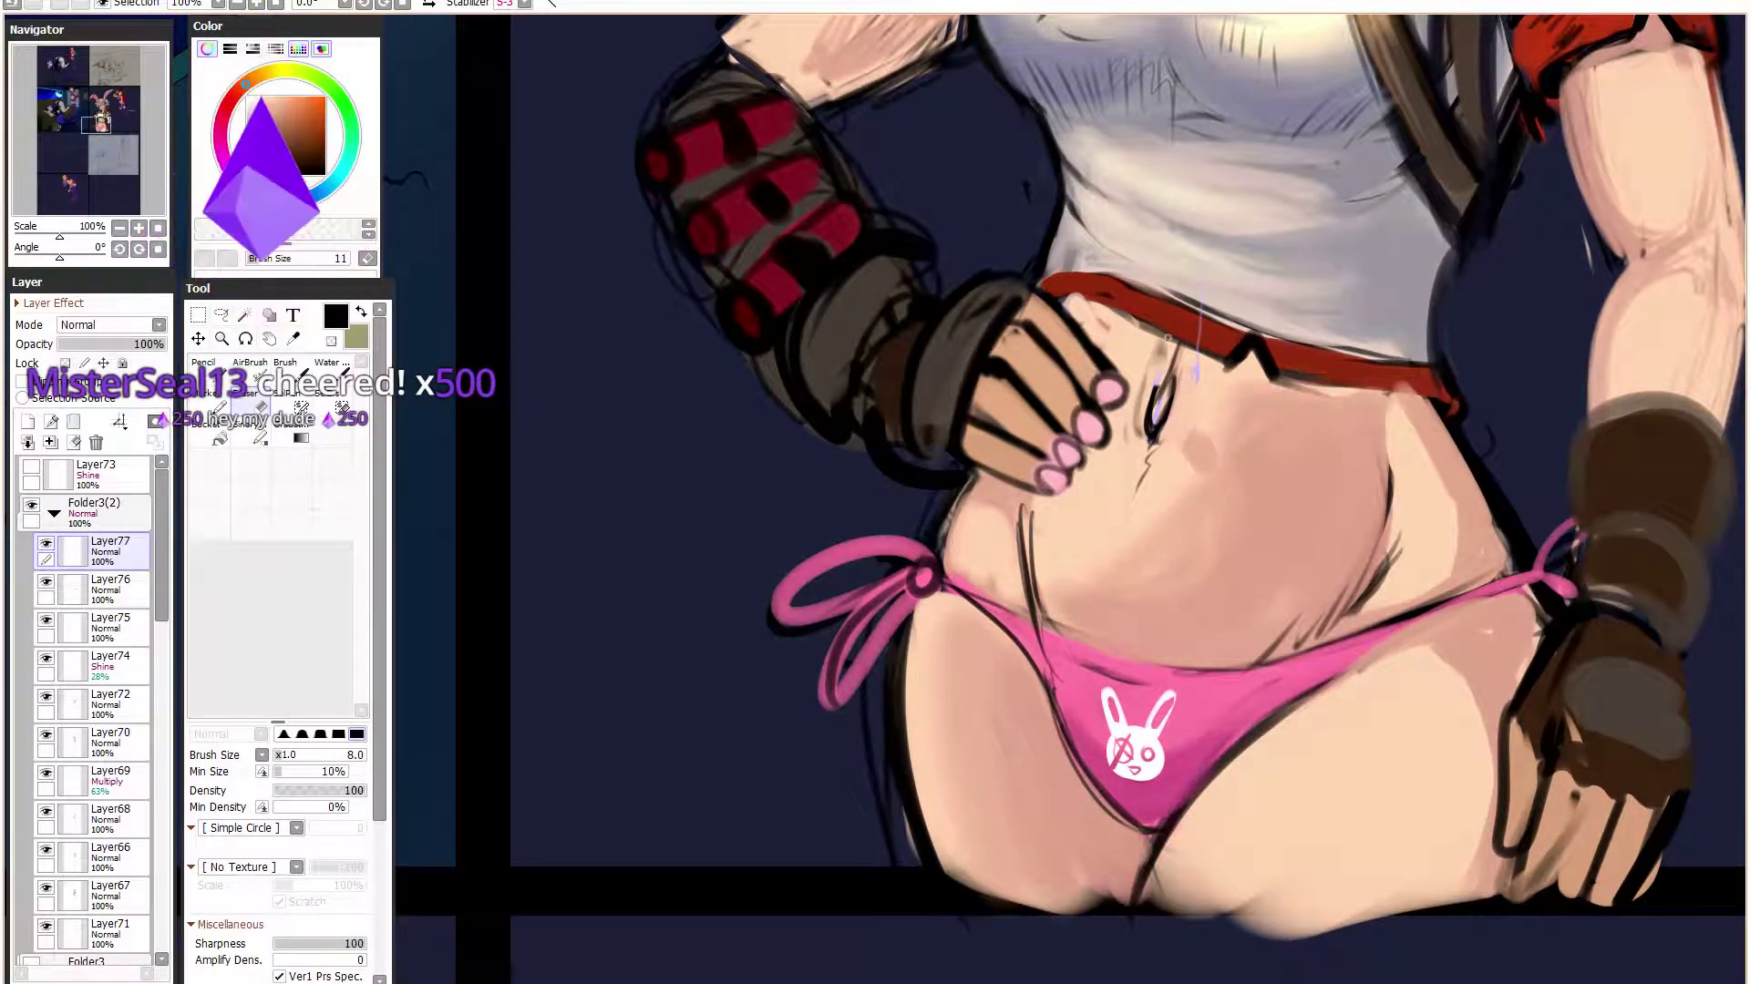
# - Blend the bunny emblem's layer in Overlay mode at 75% opacity
pyautogui.scroll(-2, 1156, 364)
pyautogui.moveTo(1189, 422); pyautogui.dragTo(1093, 542)
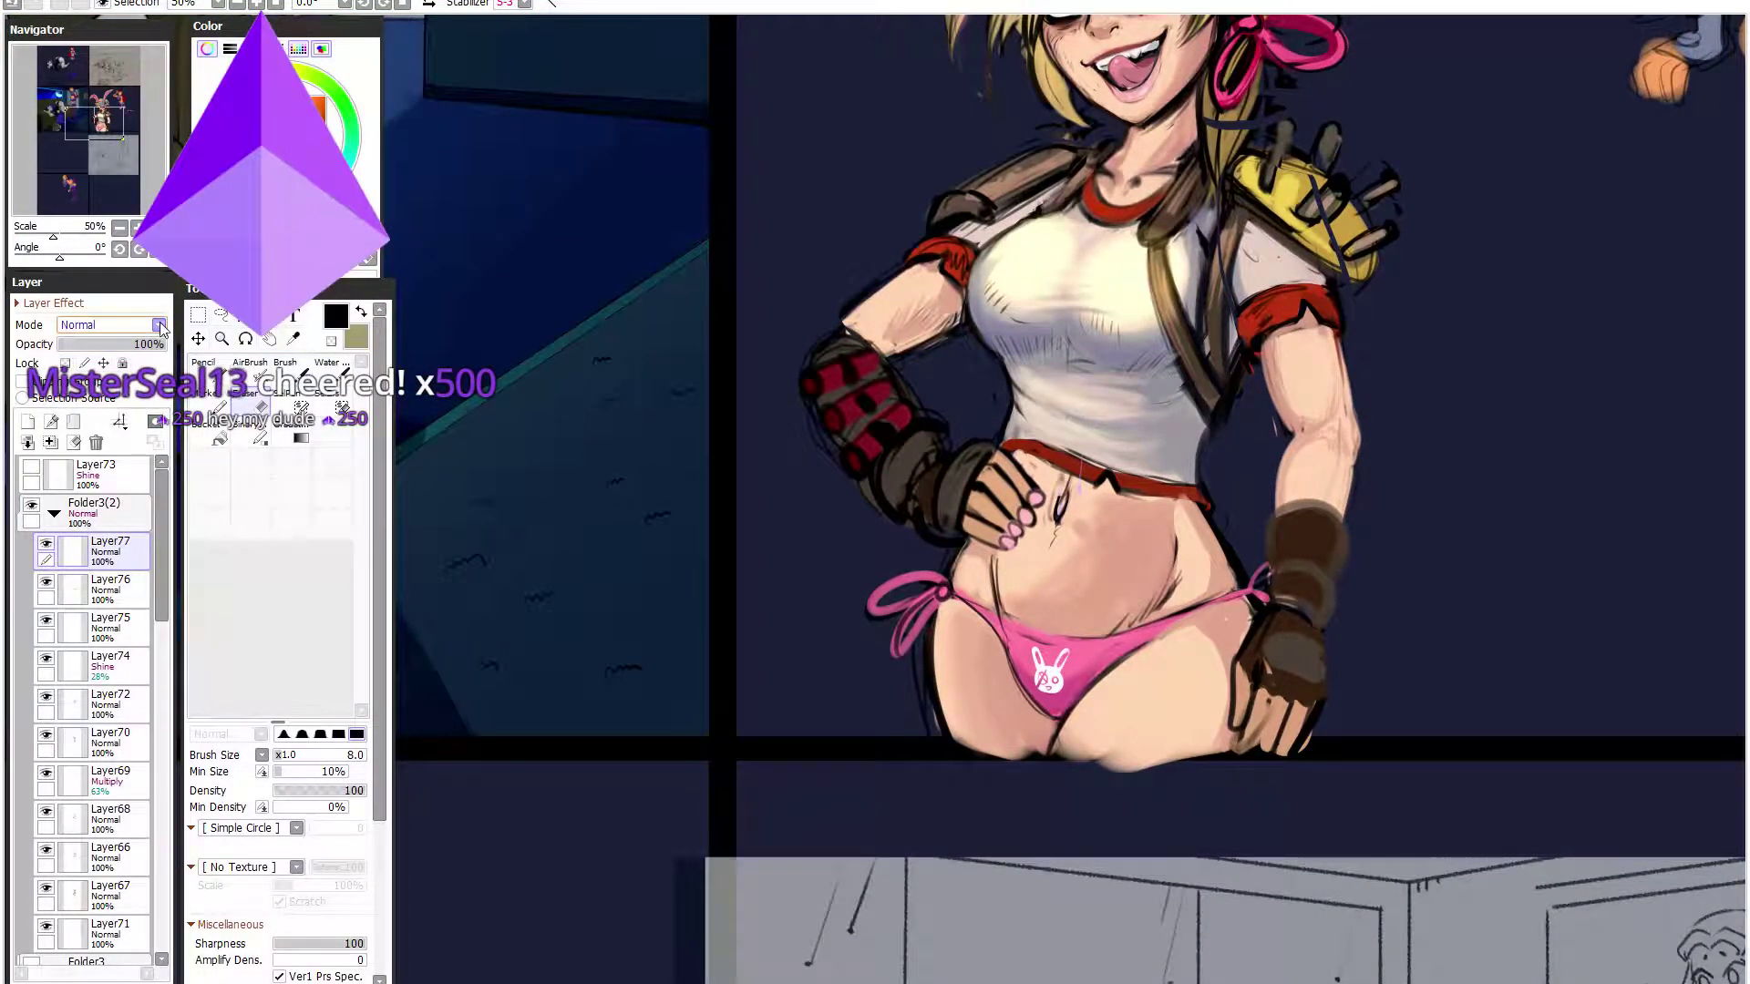
pyautogui.click(123, 324)
pyautogui.click(132, 400)
pyautogui.scroll(5, 977, 597)
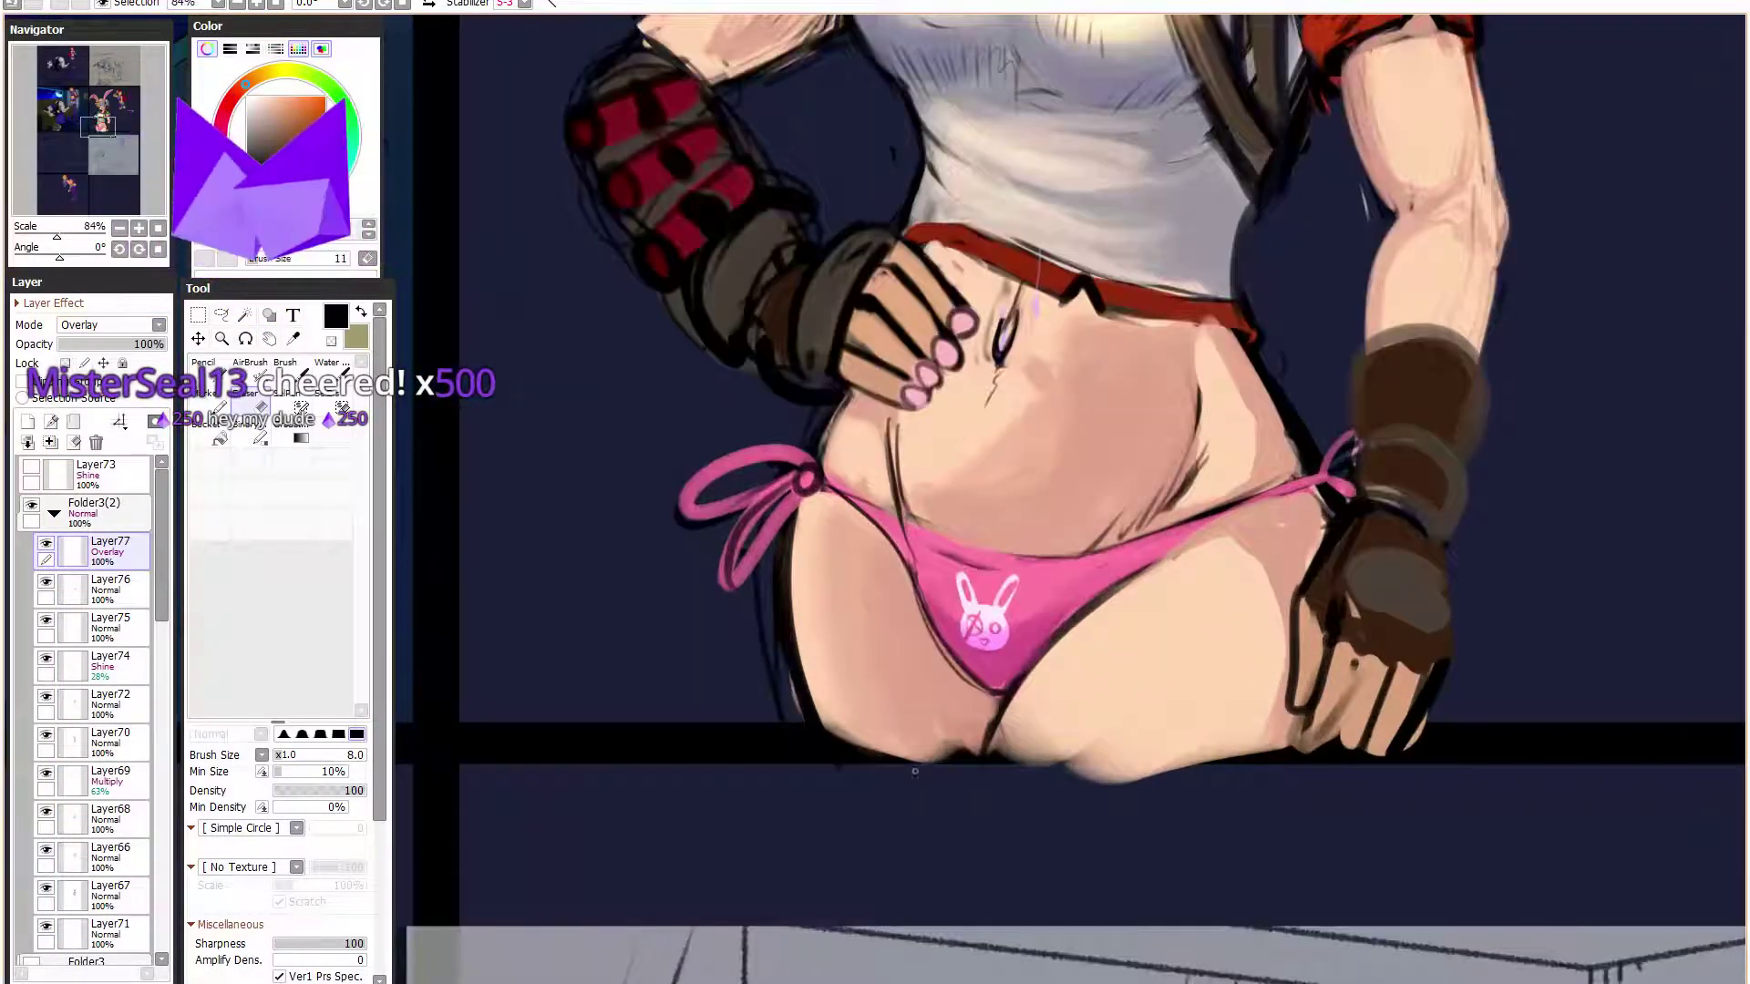
pyautogui.moveTo(978, 596); pyautogui.dragTo(966, 699)
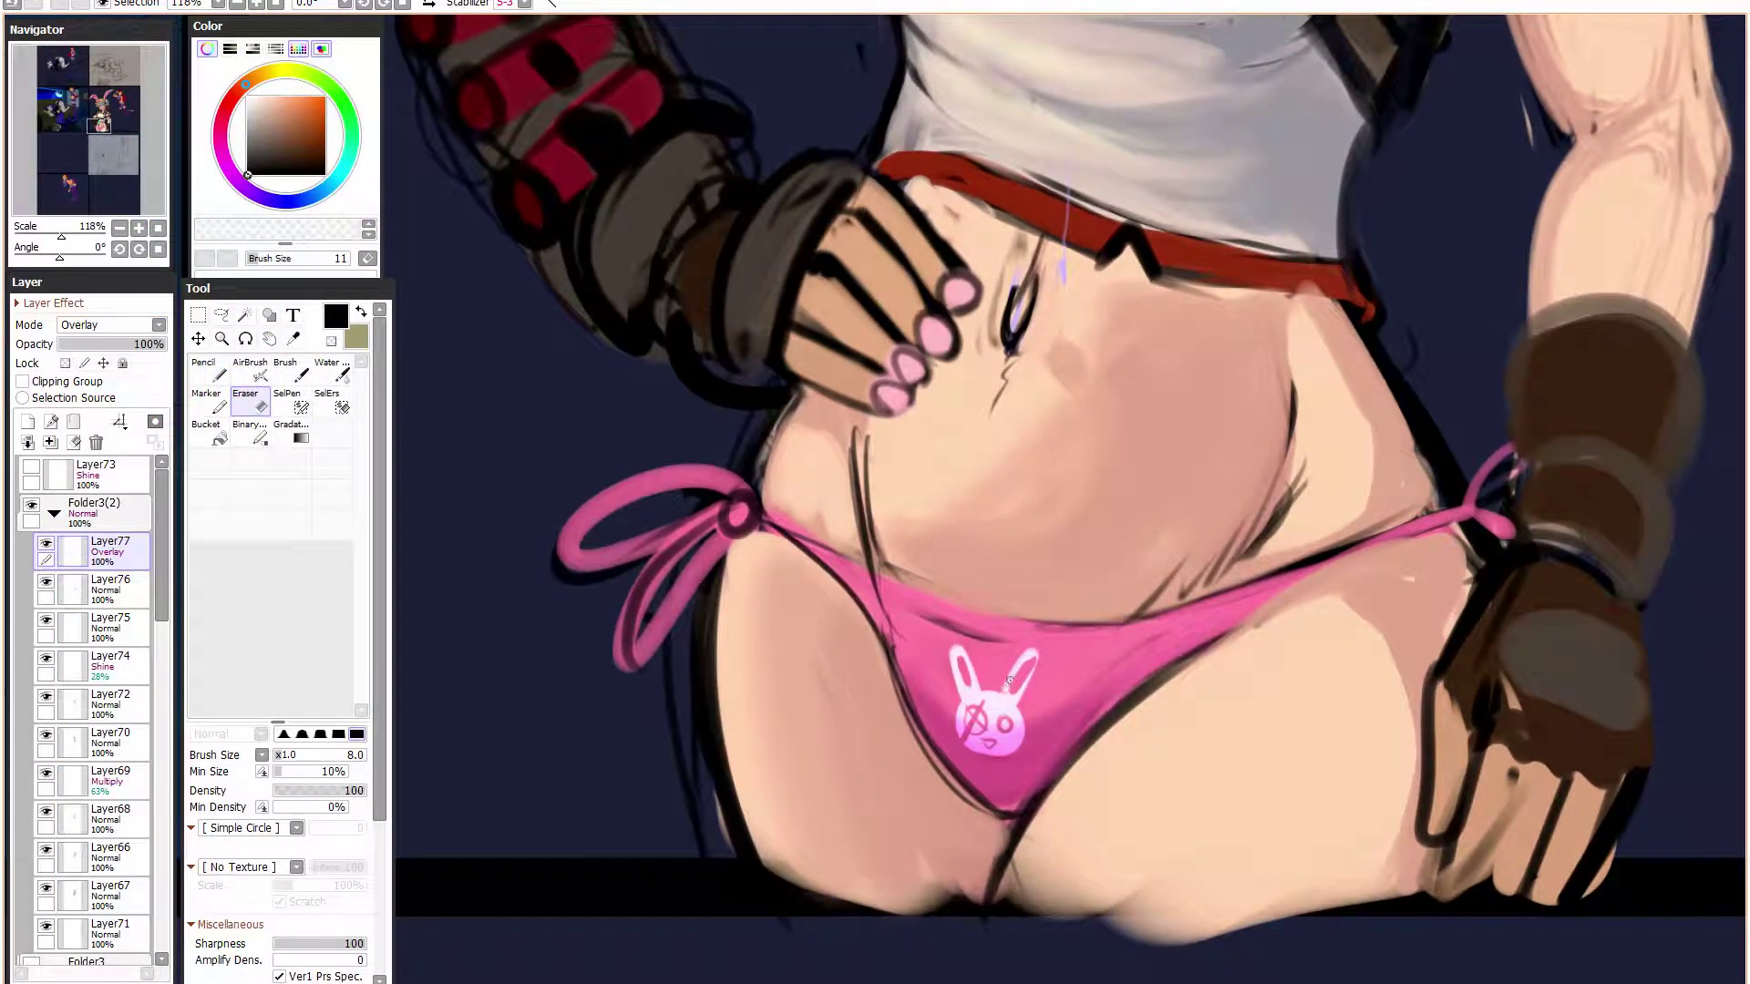
pyautogui.moveTo(167, 345); pyautogui.dragTo(141, 357)
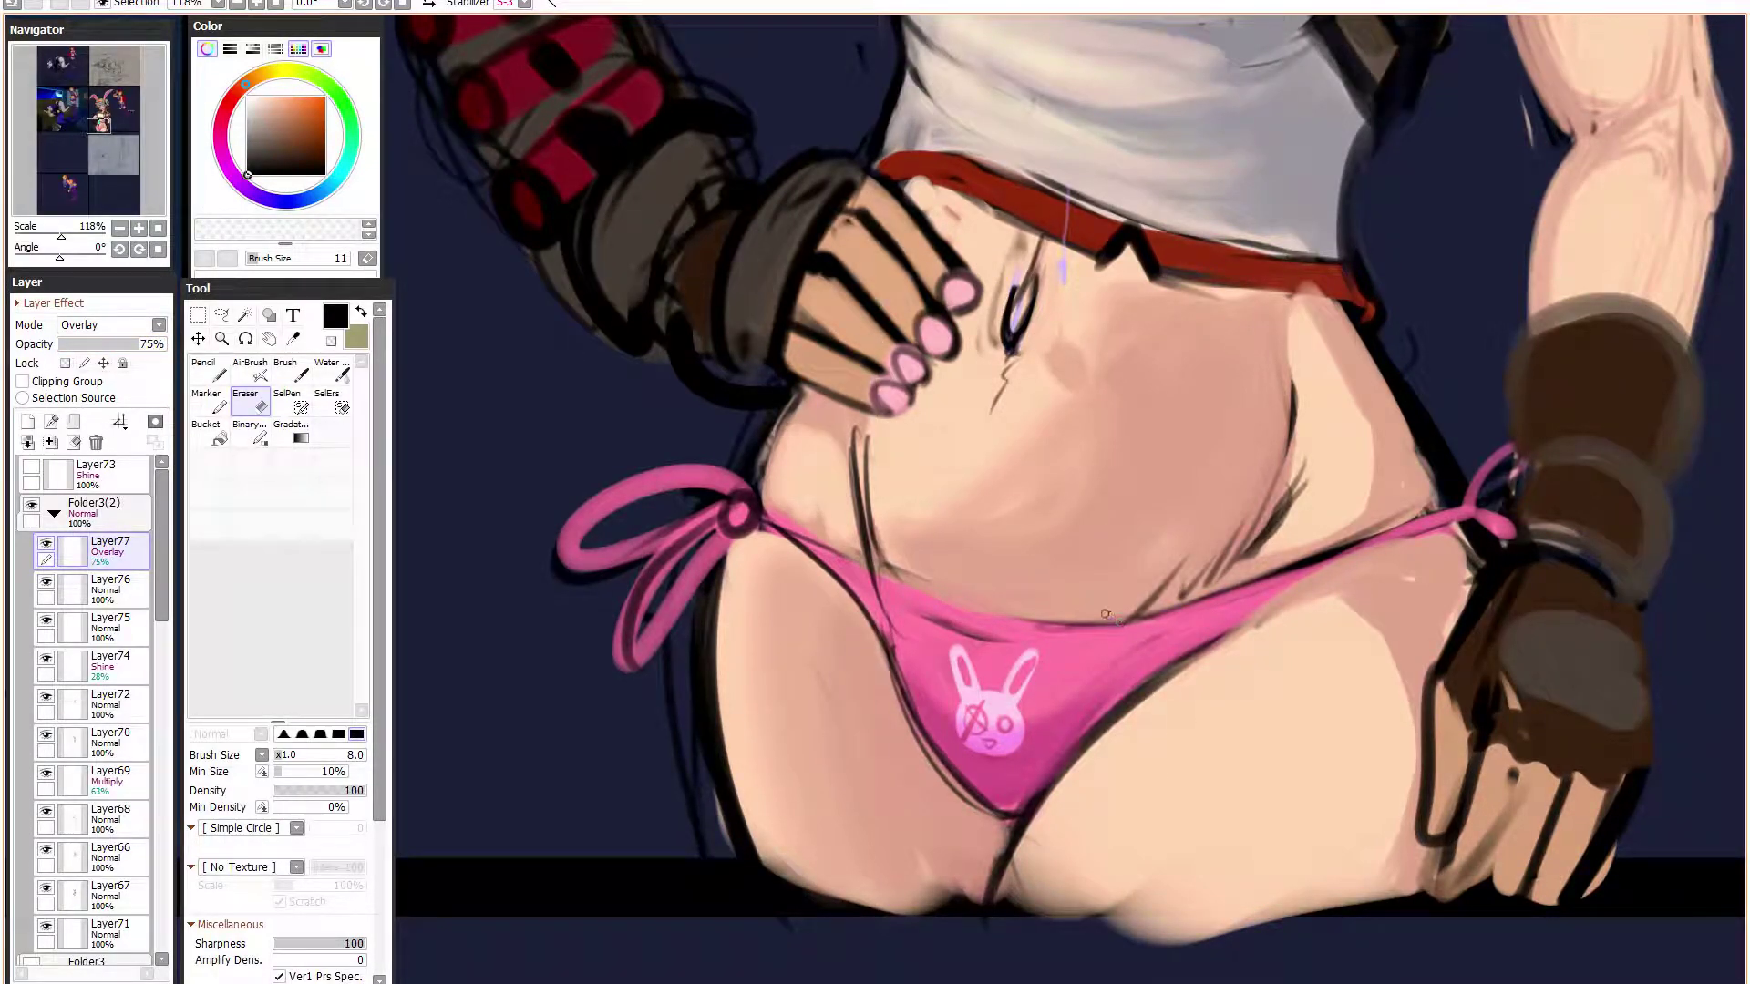
pyautogui.scroll(-1, 894, 529)
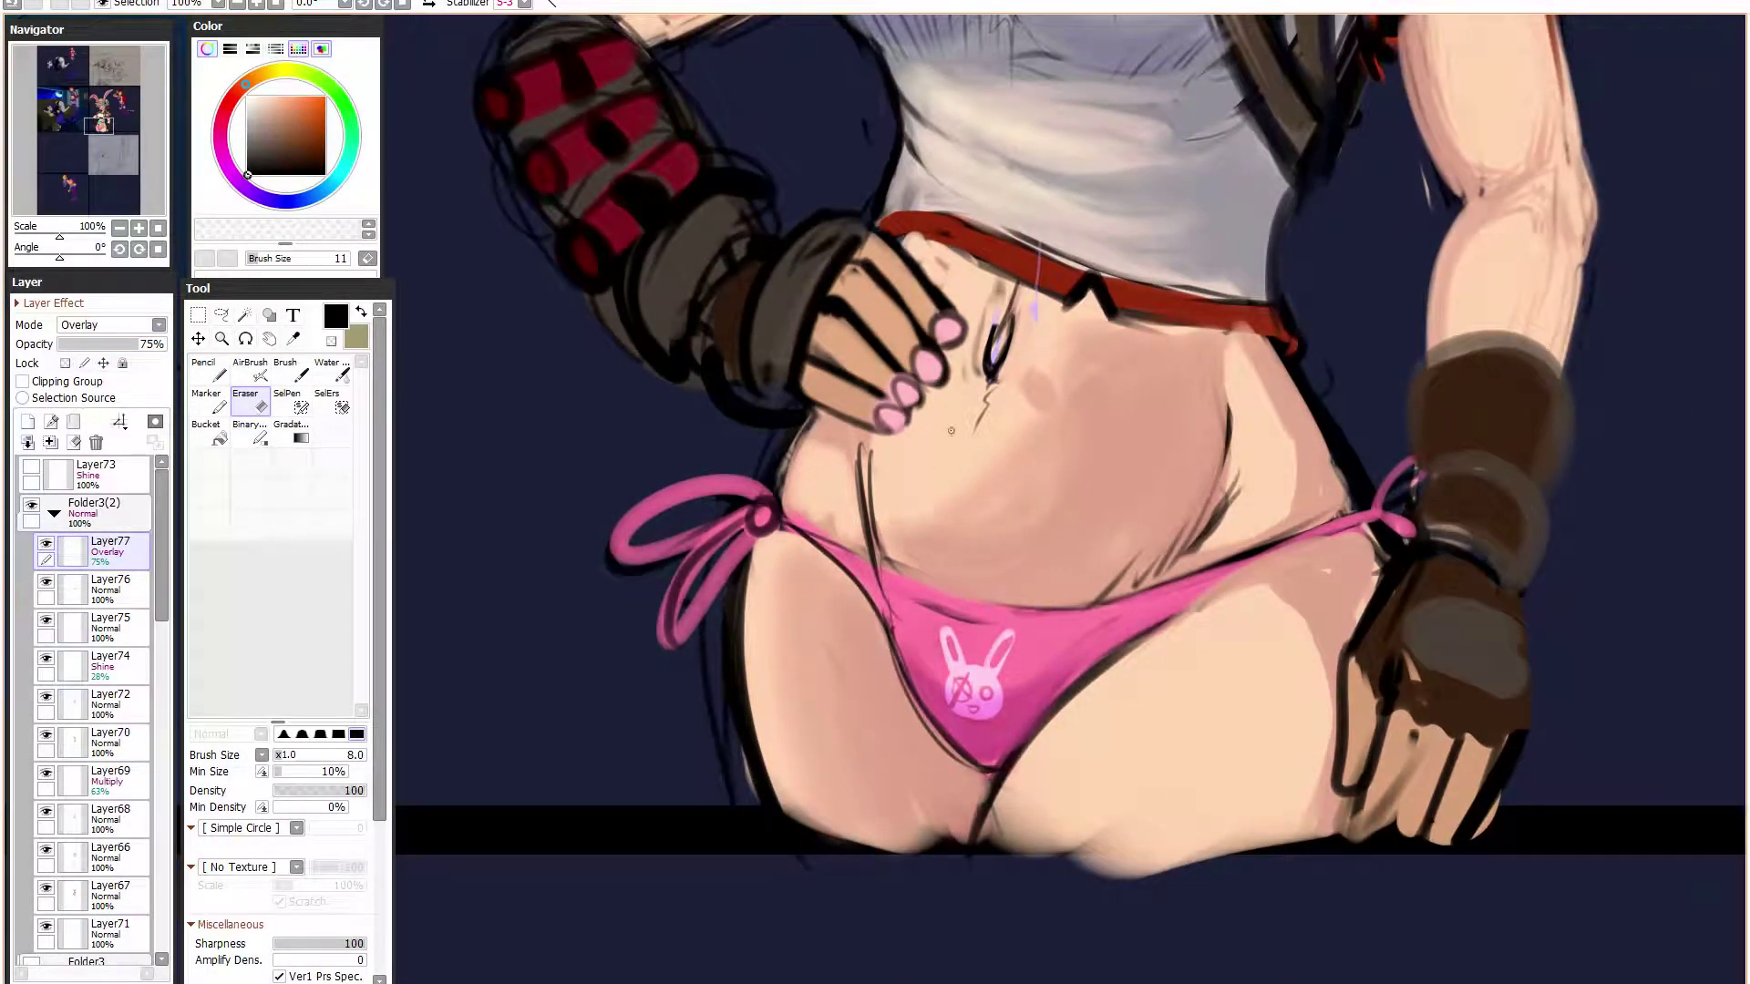
# - Start a rounded belly shape over the waist and hand on a new layer, using sampled light skin tone at pencil size 57 and 73% minimum size
pyautogui.moveTo(980, 402)
pyautogui.mouseDown()
pyautogui.moveTo(1001, 476)
pyautogui.moveTo(1046, 512)
pyautogui.mouseUp()
pyautogui.scroll(-1, 1086, 418)
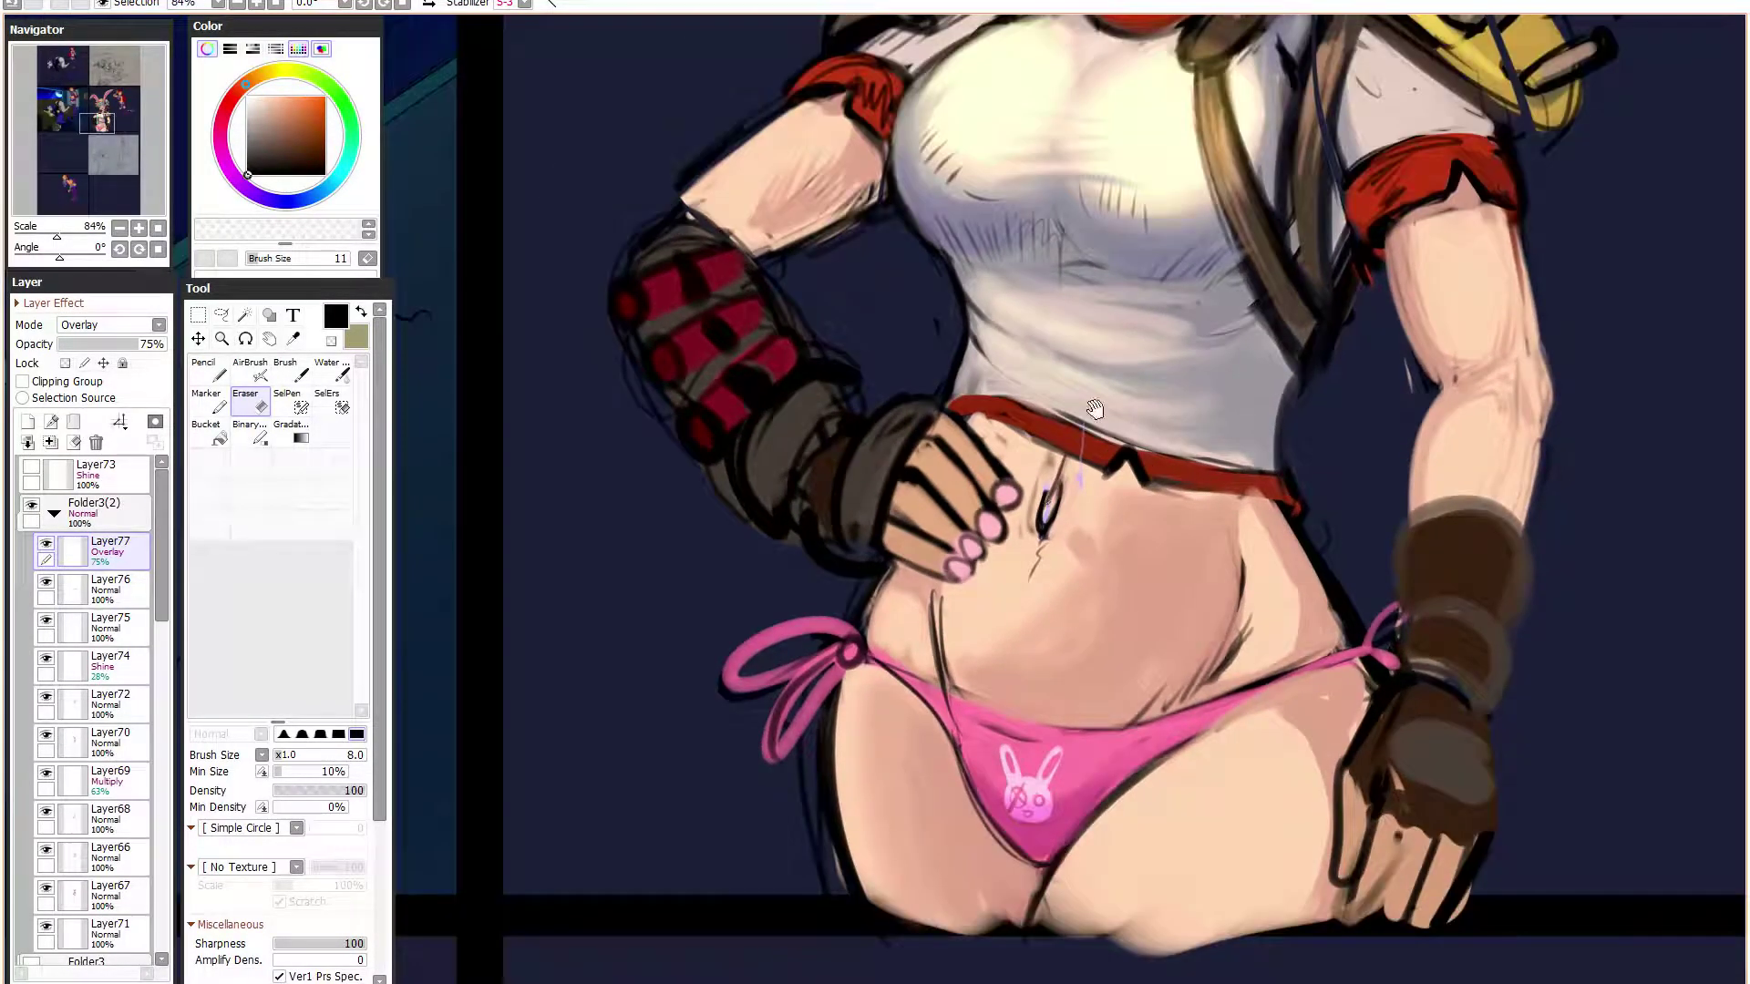
pyautogui.moveTo(1085, 418); pyautogui.dragTo(1070, 541)
pyautogui.scroll(-3, 1074, 541)
pyautogui.scroll(-2, 1180, 470)
pyautogui.scroll(2, 1215, 424)
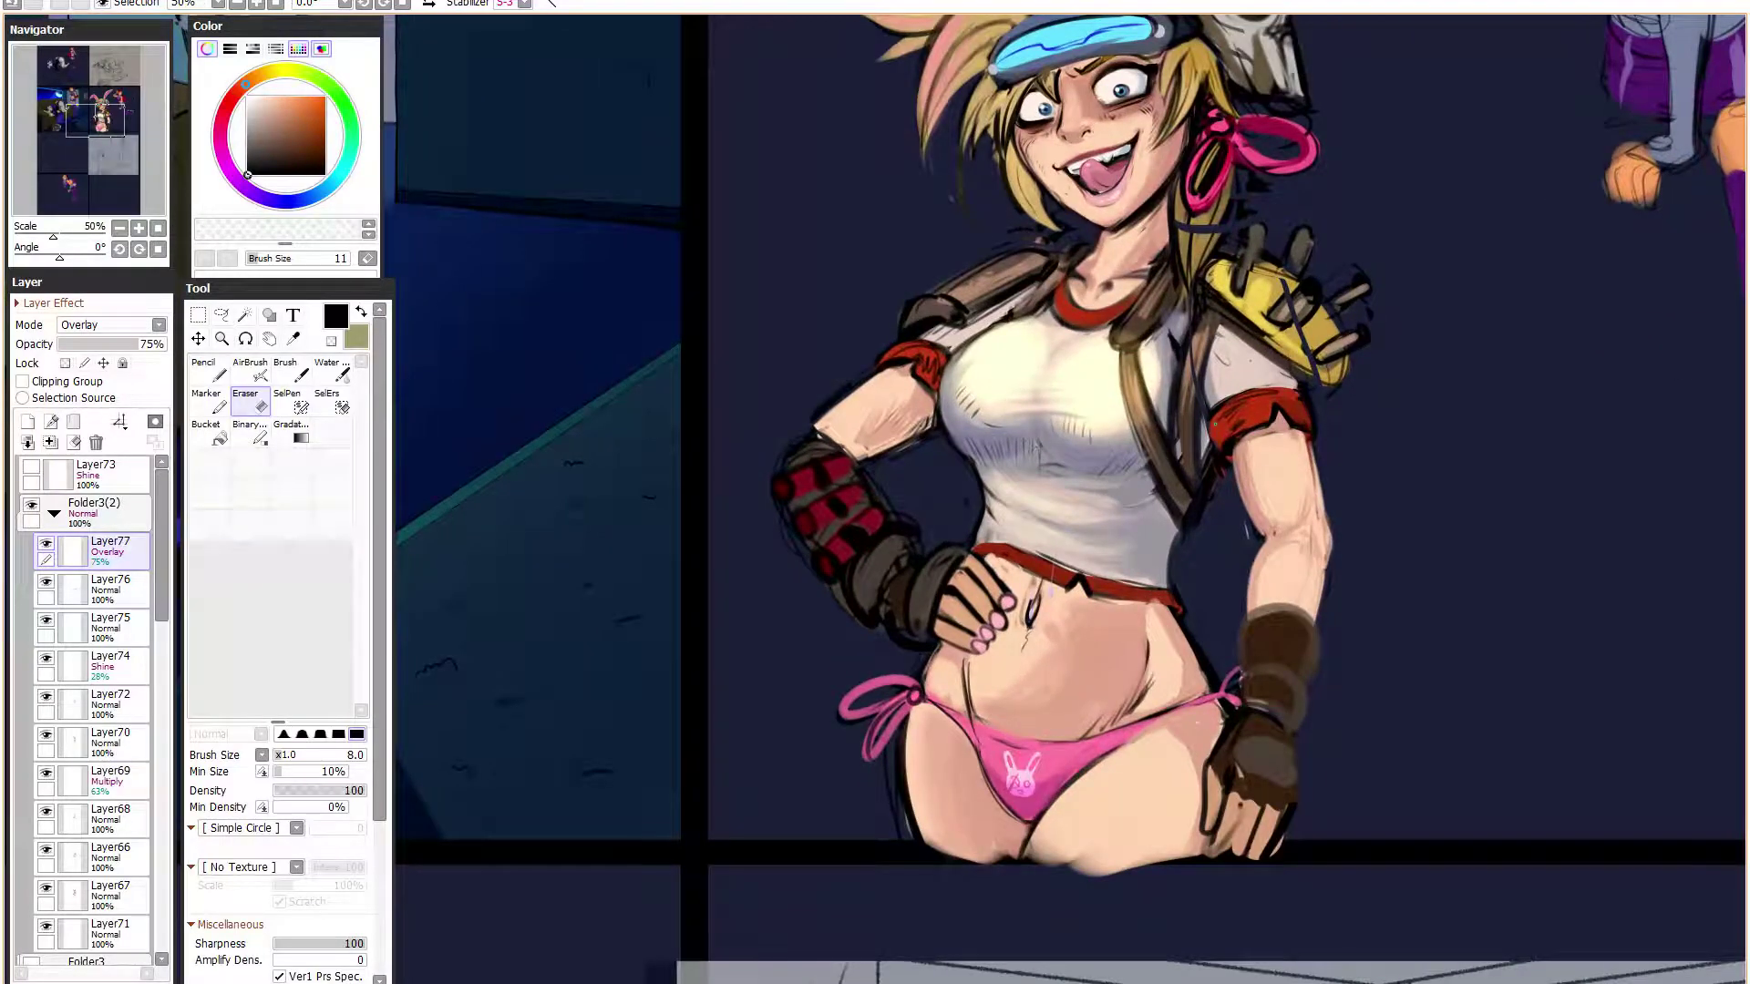
pyautogui.click(27, 421)
pyautogui.click(338, 734)
pyautogui.moveTo(328, 755); pyautogui.dragTo(347, 757)
pyautogui.rightClick(1072, 709)
pyautogui.click(324, 771)
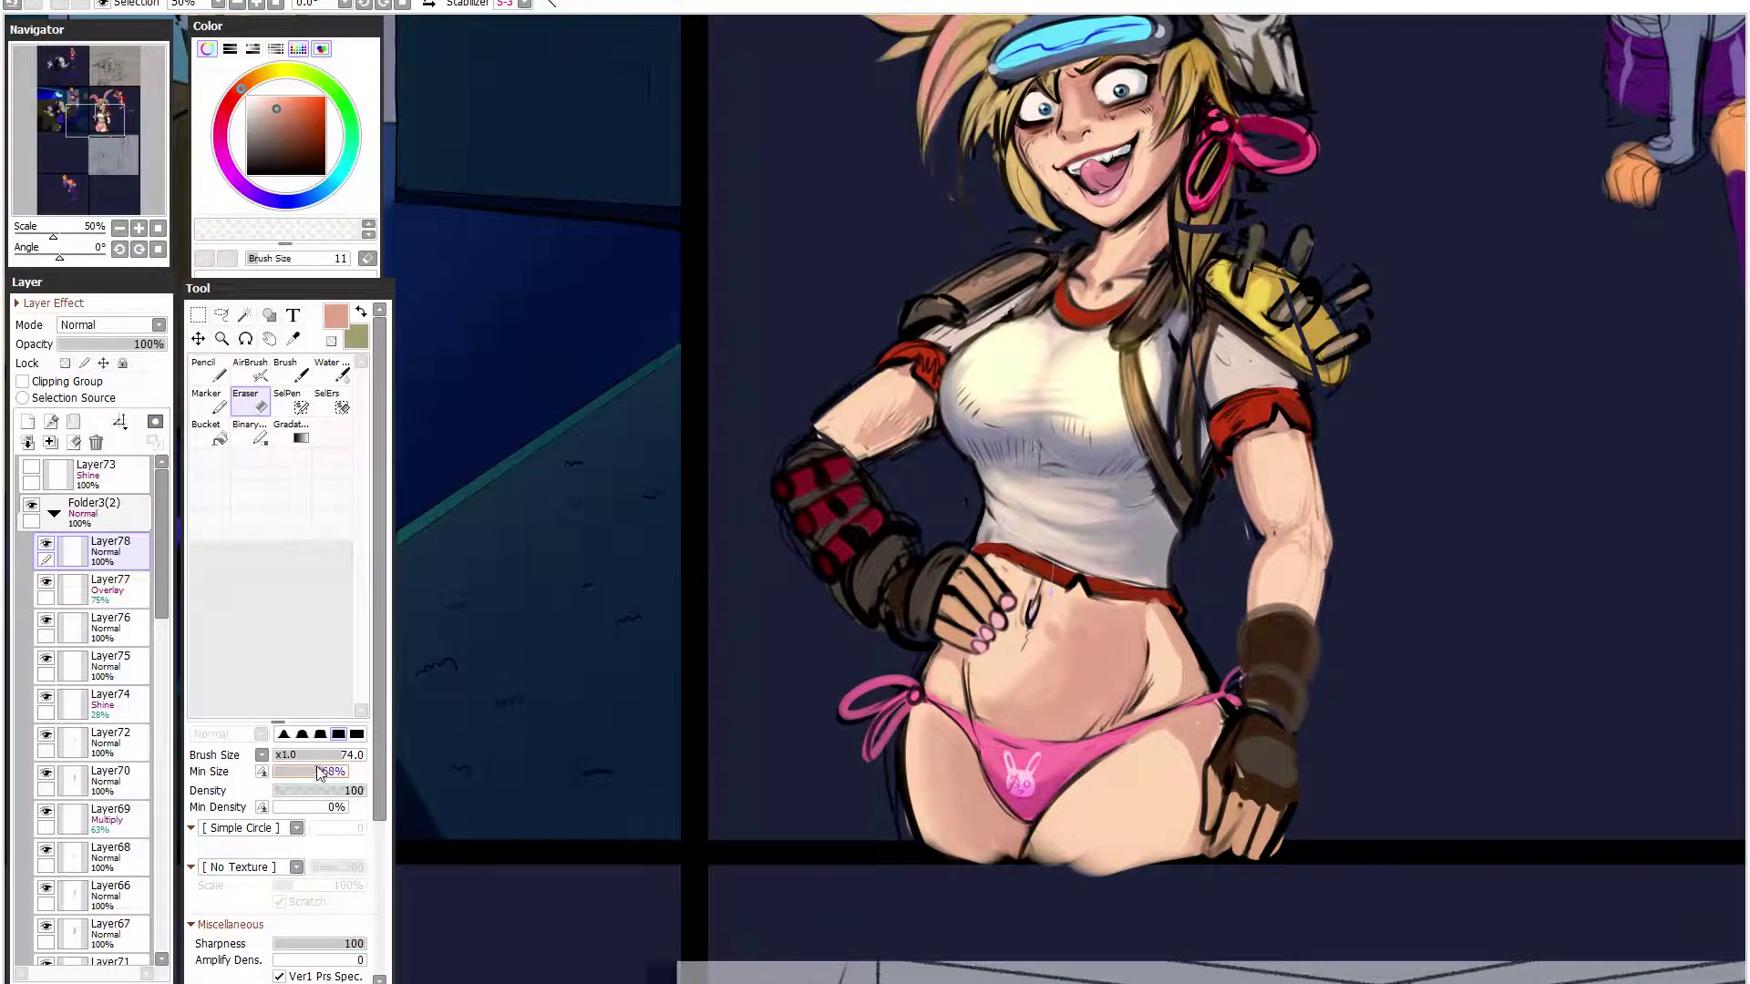
pyautogui.keyDown('alt'); pyautogui.click(1047, 607); pyautogui.keyUp('alt')
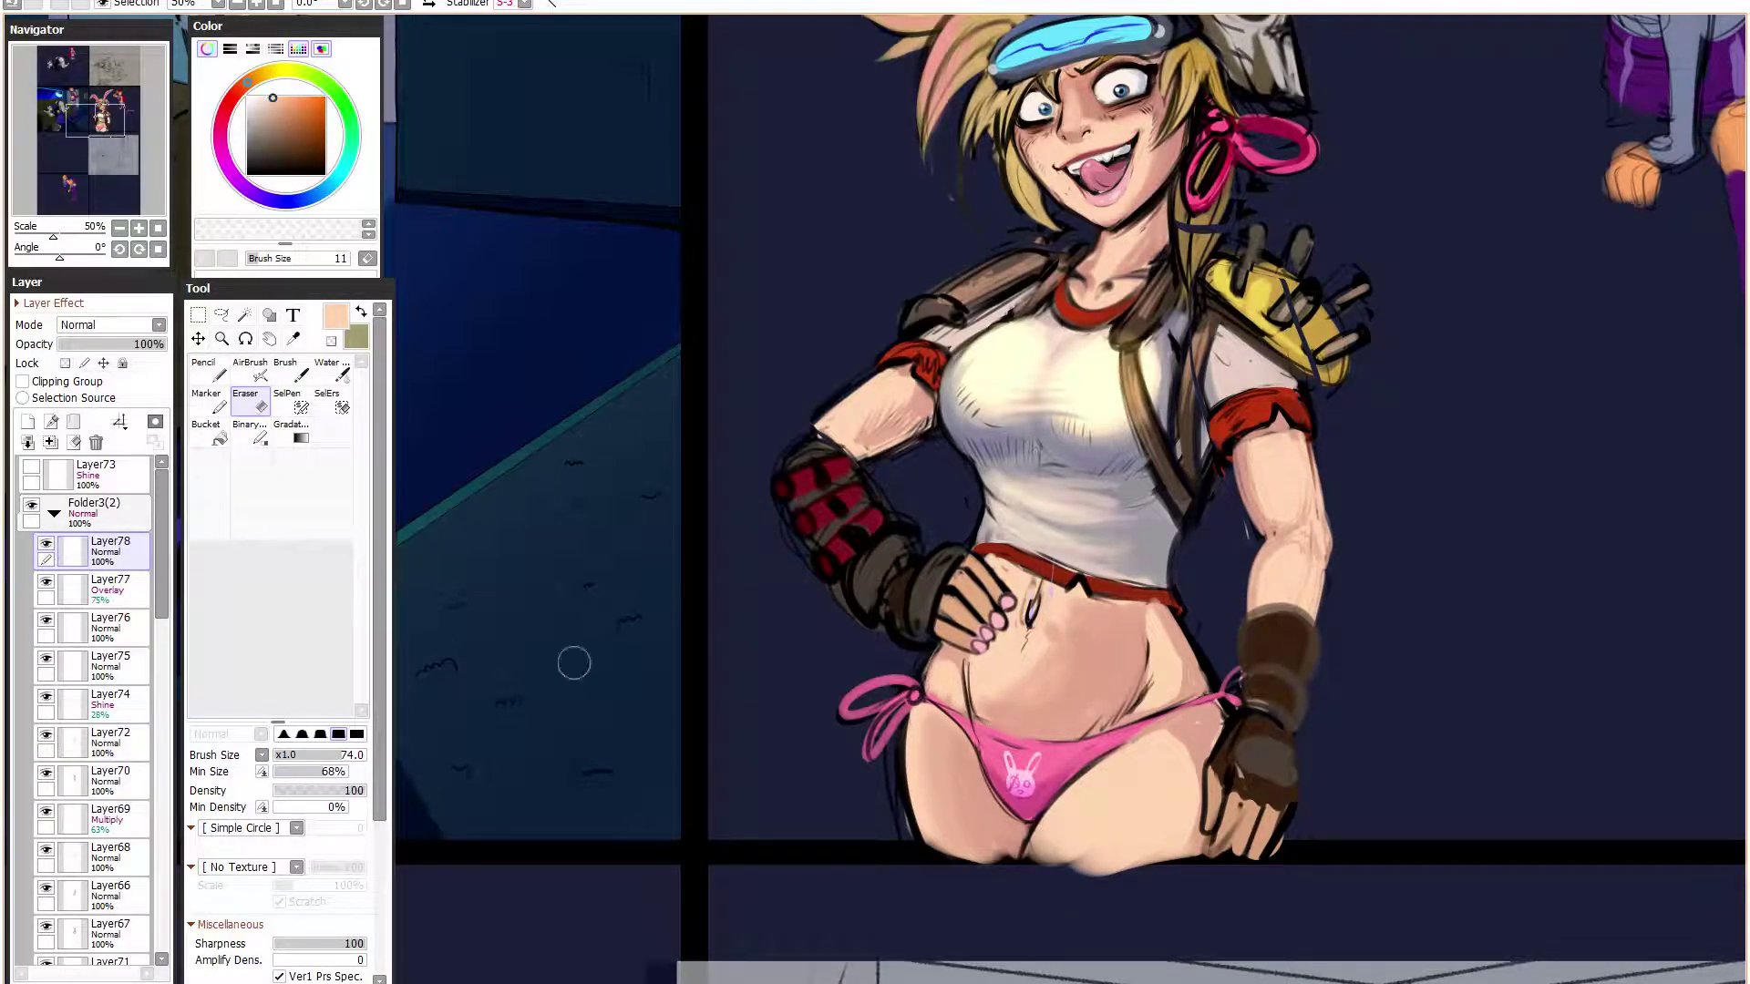
pyautogui.click(204, 369)
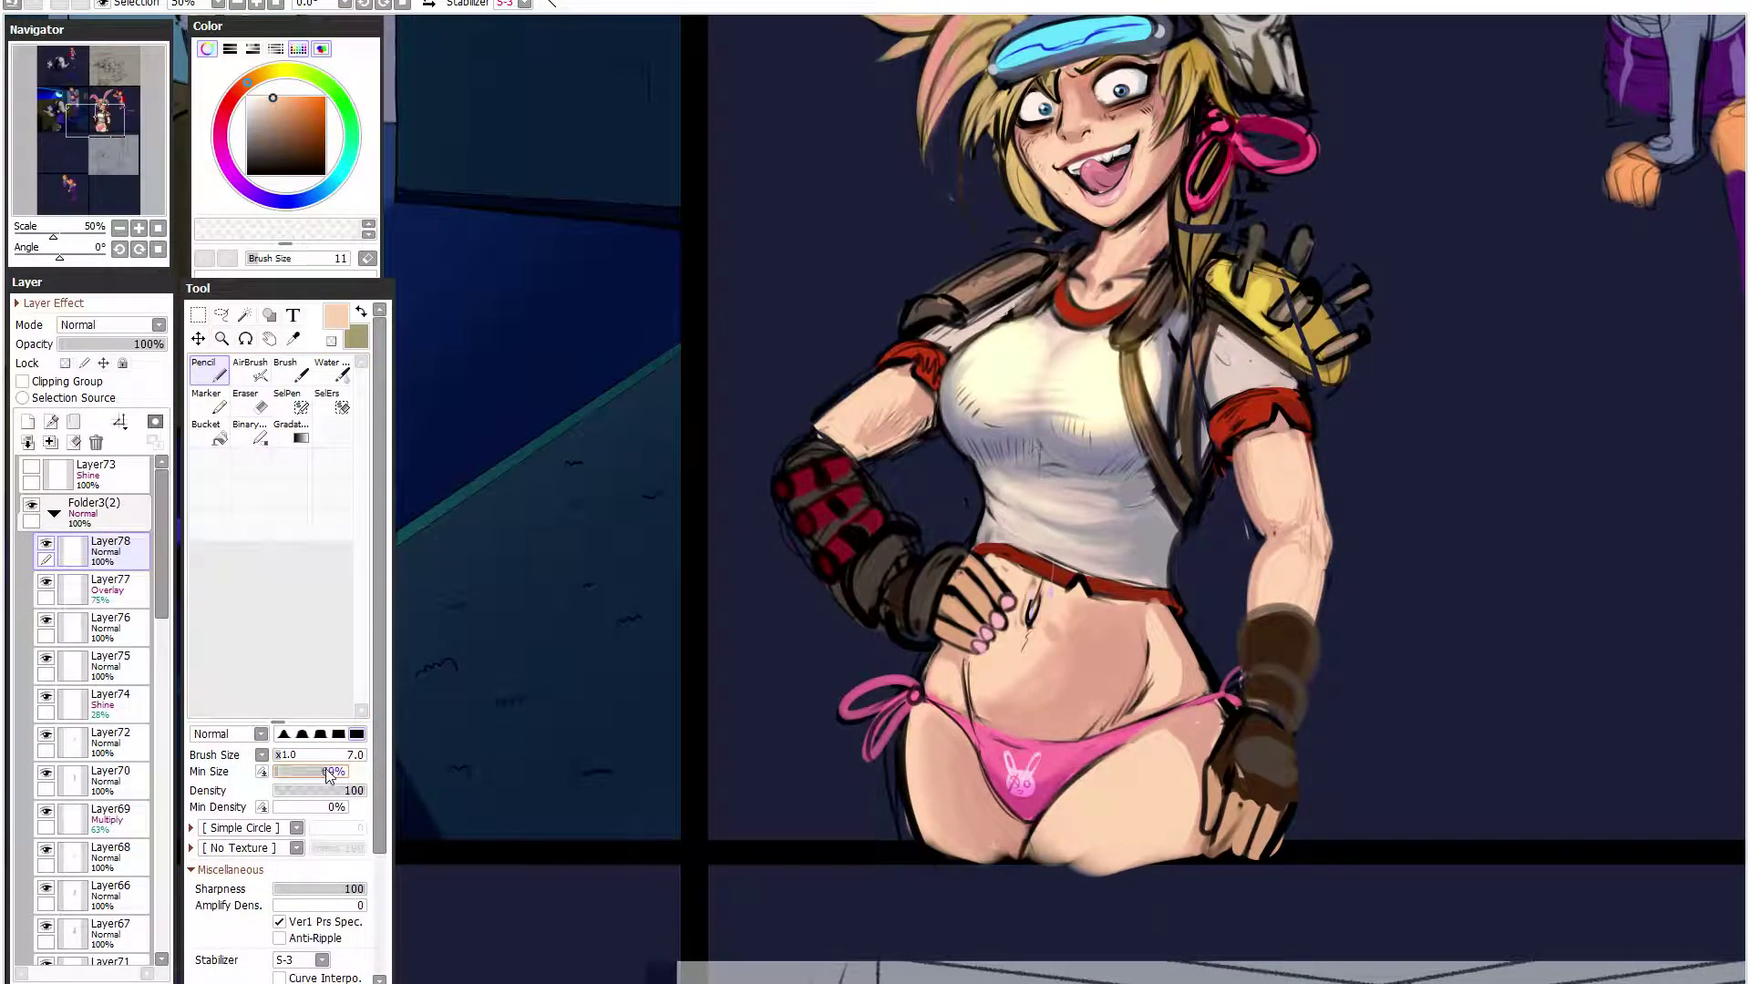
pyautogui.moveTo(967, 542); pyautogui.dragTo(961, 674)
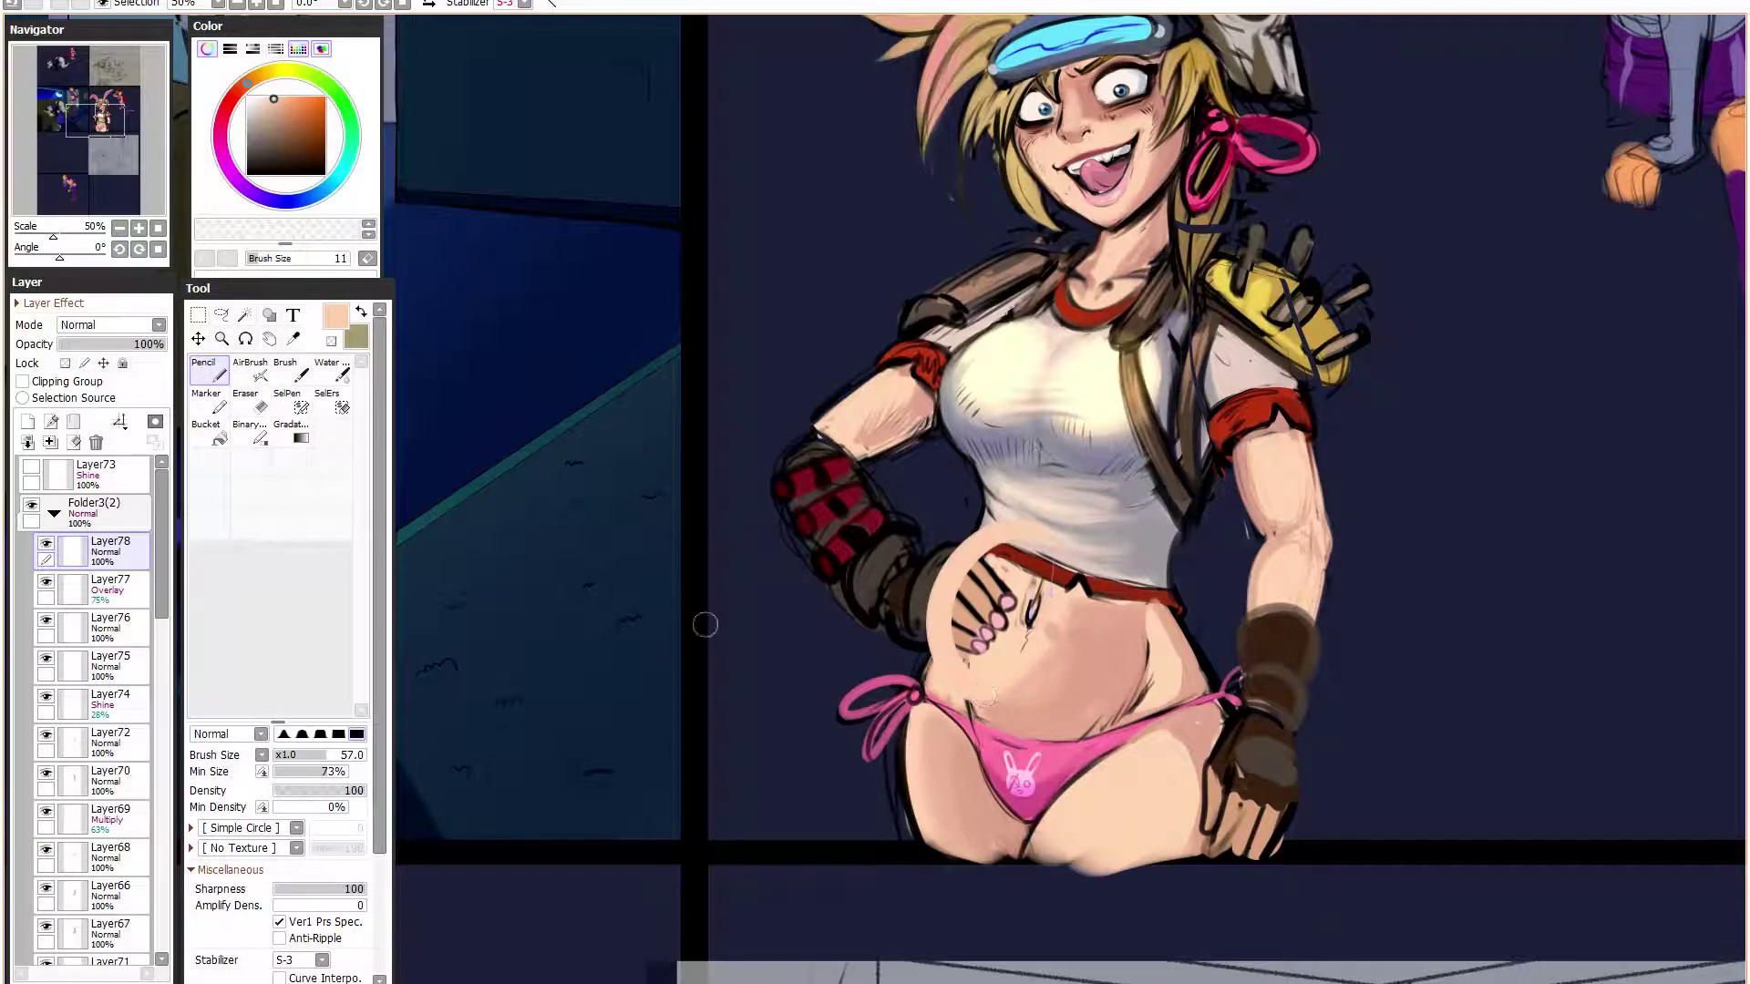
# - Enlarge the belly into a huge rounded skin-toned shape with the pencil at size 160 and 14% minimum size
pyautogui.click(262, 755)
pyautogui.click(297, 825)
pyautogui.click(318, 755)
pyautogui.moveTo(1021, 583)
pyautogui.mouseDown()
pyautogui.moveTo(925, 547)
pyautogui.moveTo(975, 638)
pyautogui.mouseUp()
pyautogui.moveTo(1100, 588)
pyautogui.mouseDown()
pyautogui.moveTo(1008, 723)
pyautogui.moveTo(1008, 547)
pyautogui.moveTo(1054, 438)
pyautogui.mouseUp()
pyautogui.click(284, 771)
pyautogui.click(288, 754)
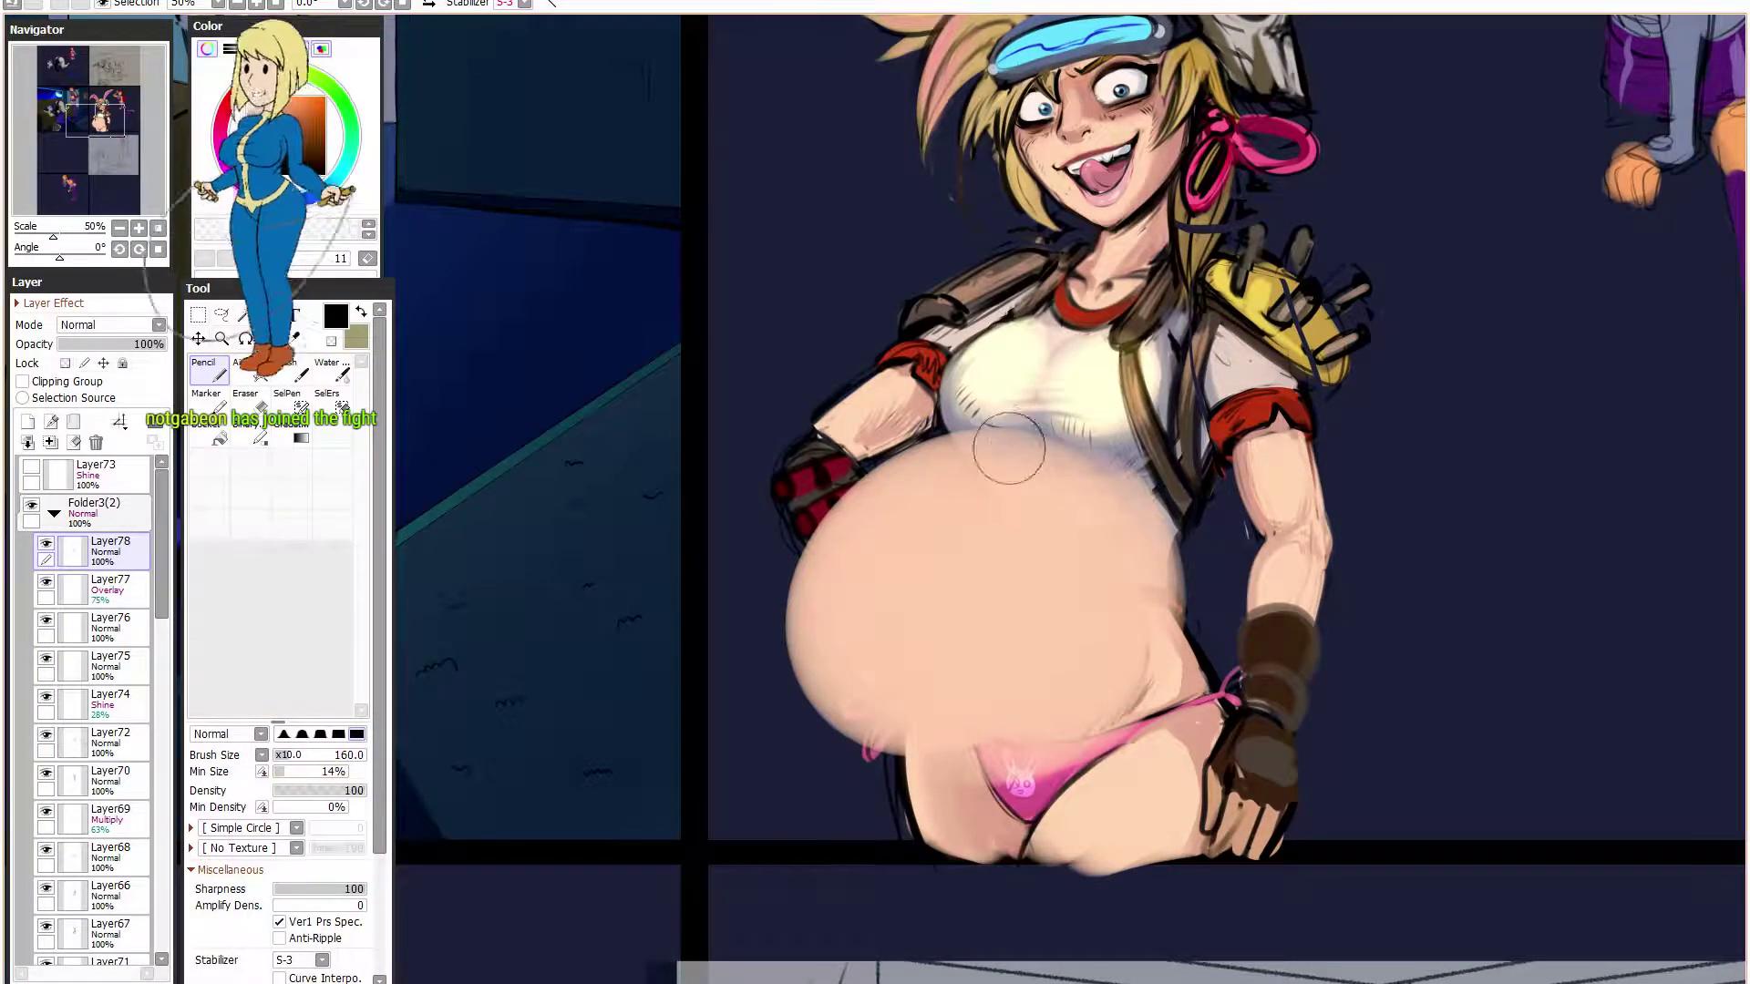
# - Outline the oversized belly in black and add a curved navel mark on it
pyautogui.moveTo(849, 481); pyautogui.dragTo(804, 623)
pyautogui.moveTo(808, 562)
pyautogui.mouseDown()
pyautogui.moveTo(829, 718)
pyautogui.moveTo(1127, 727)
pyautogui.mouseUp()
pyautogui.moveTo(898, 526); pyautogui.dragTo(886, 622)
pyautogui.scroll(-1, 1334, 378)
pyautogui.moveTo(1164, 446); pyautogui.dragTo(1093, 609)
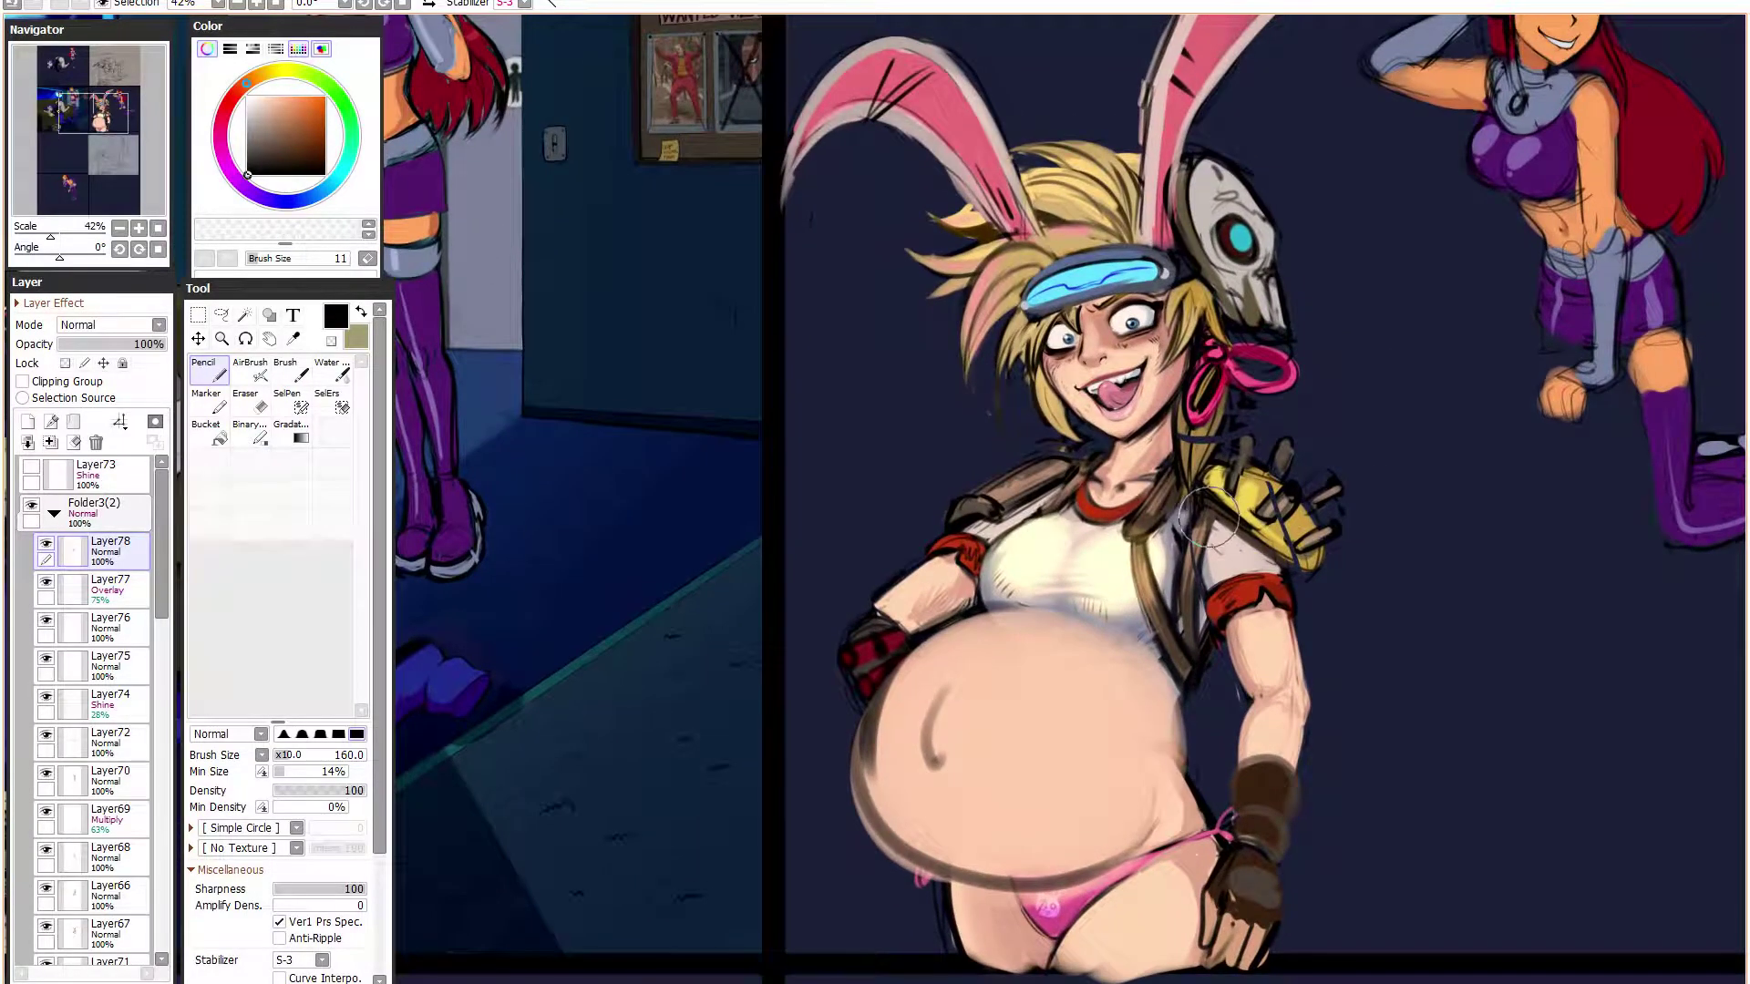
# - Delete the layer holding the exaggerated belly
pyautogui.click(97, 442)
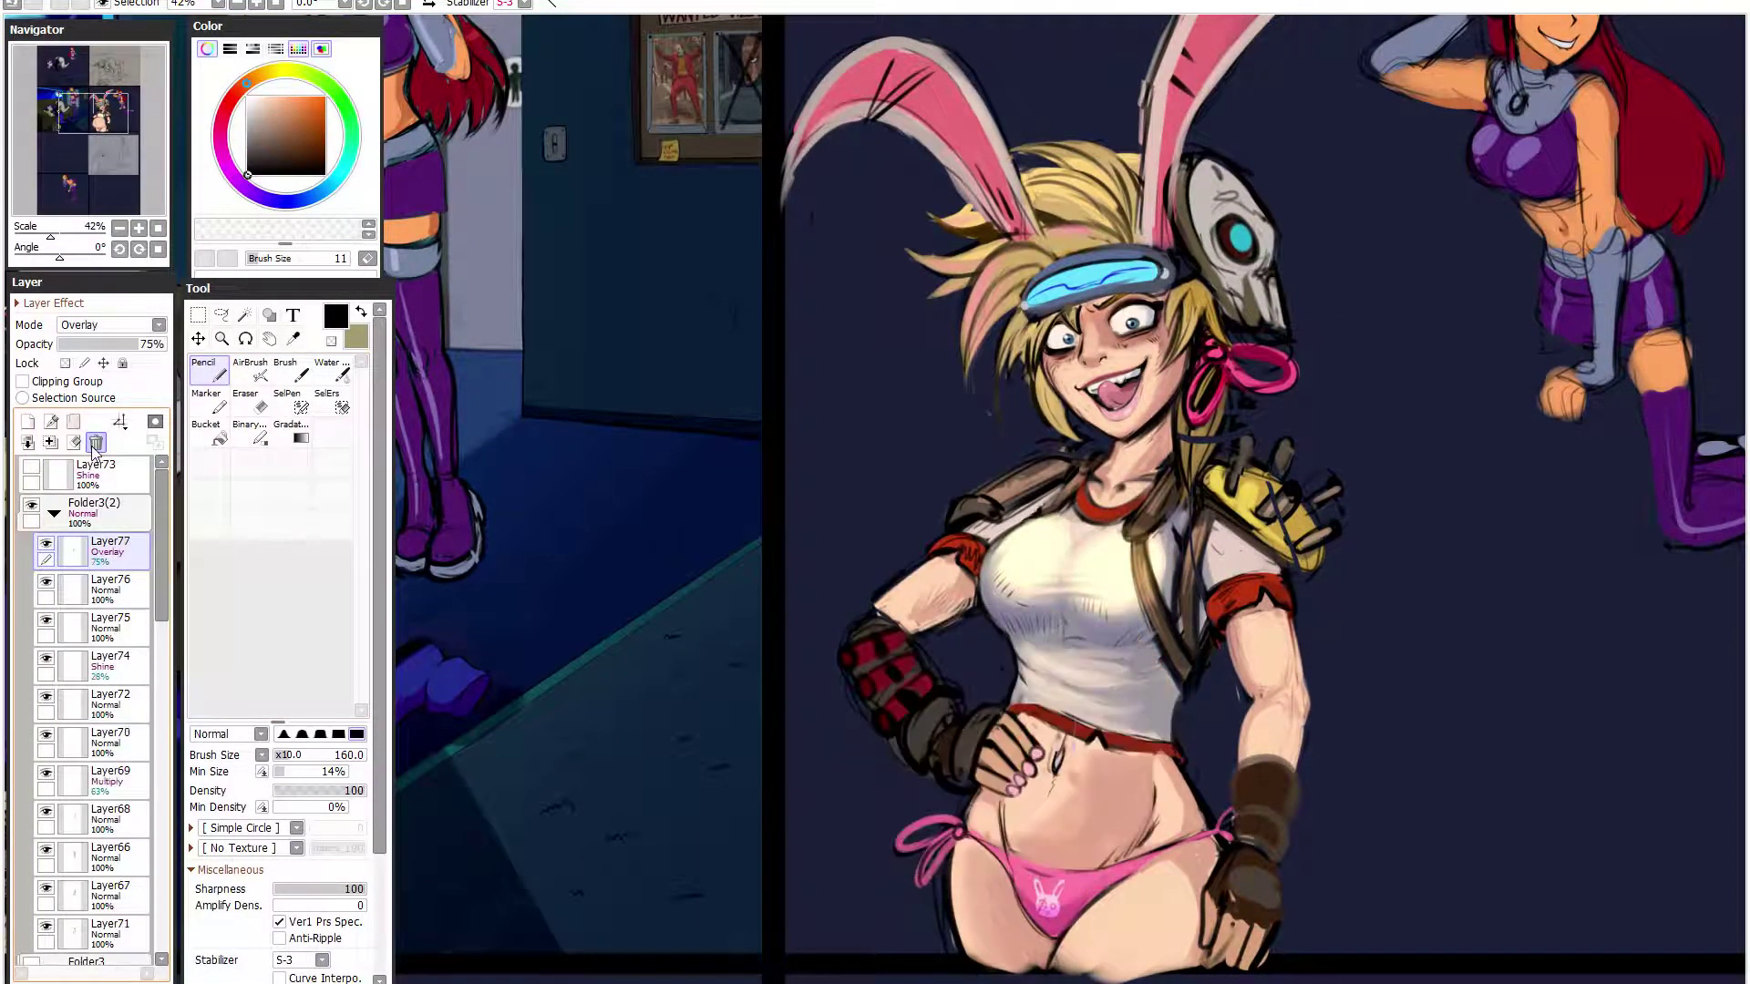
pyautogui.scroll(-2, 1172, 421)
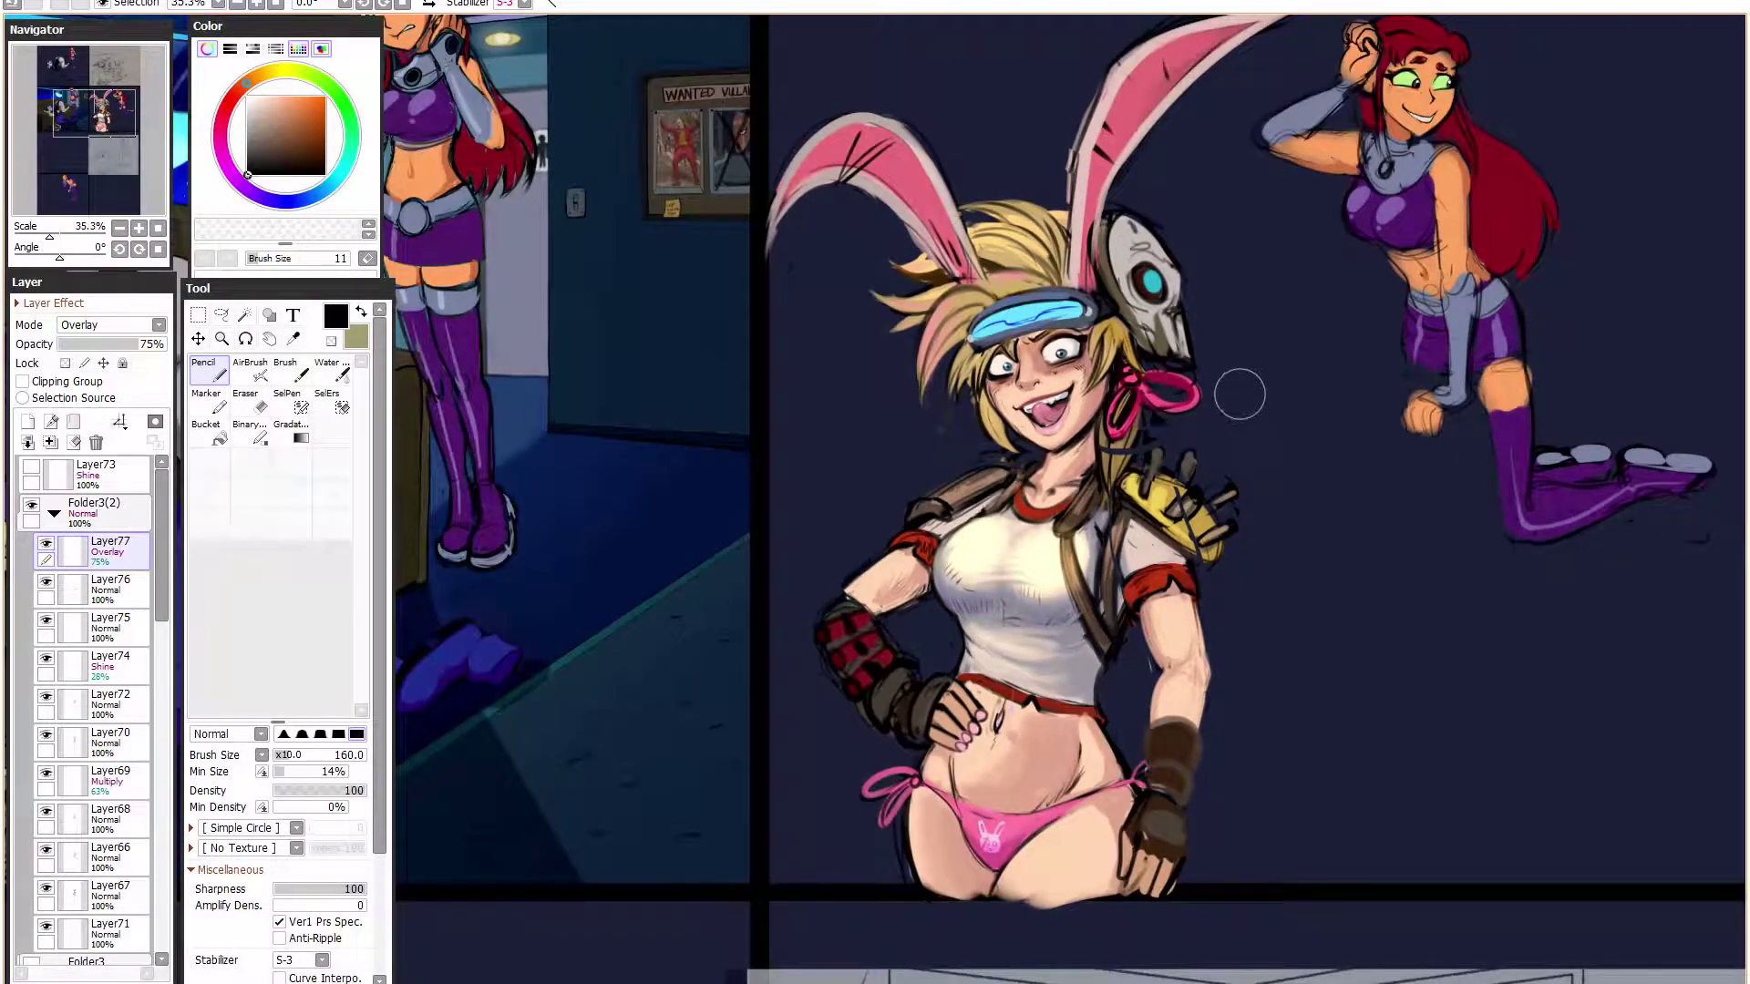
pyautogui.scroll(-1, 1212, 401)
pyautogui.scroll(1, 1152, 524)
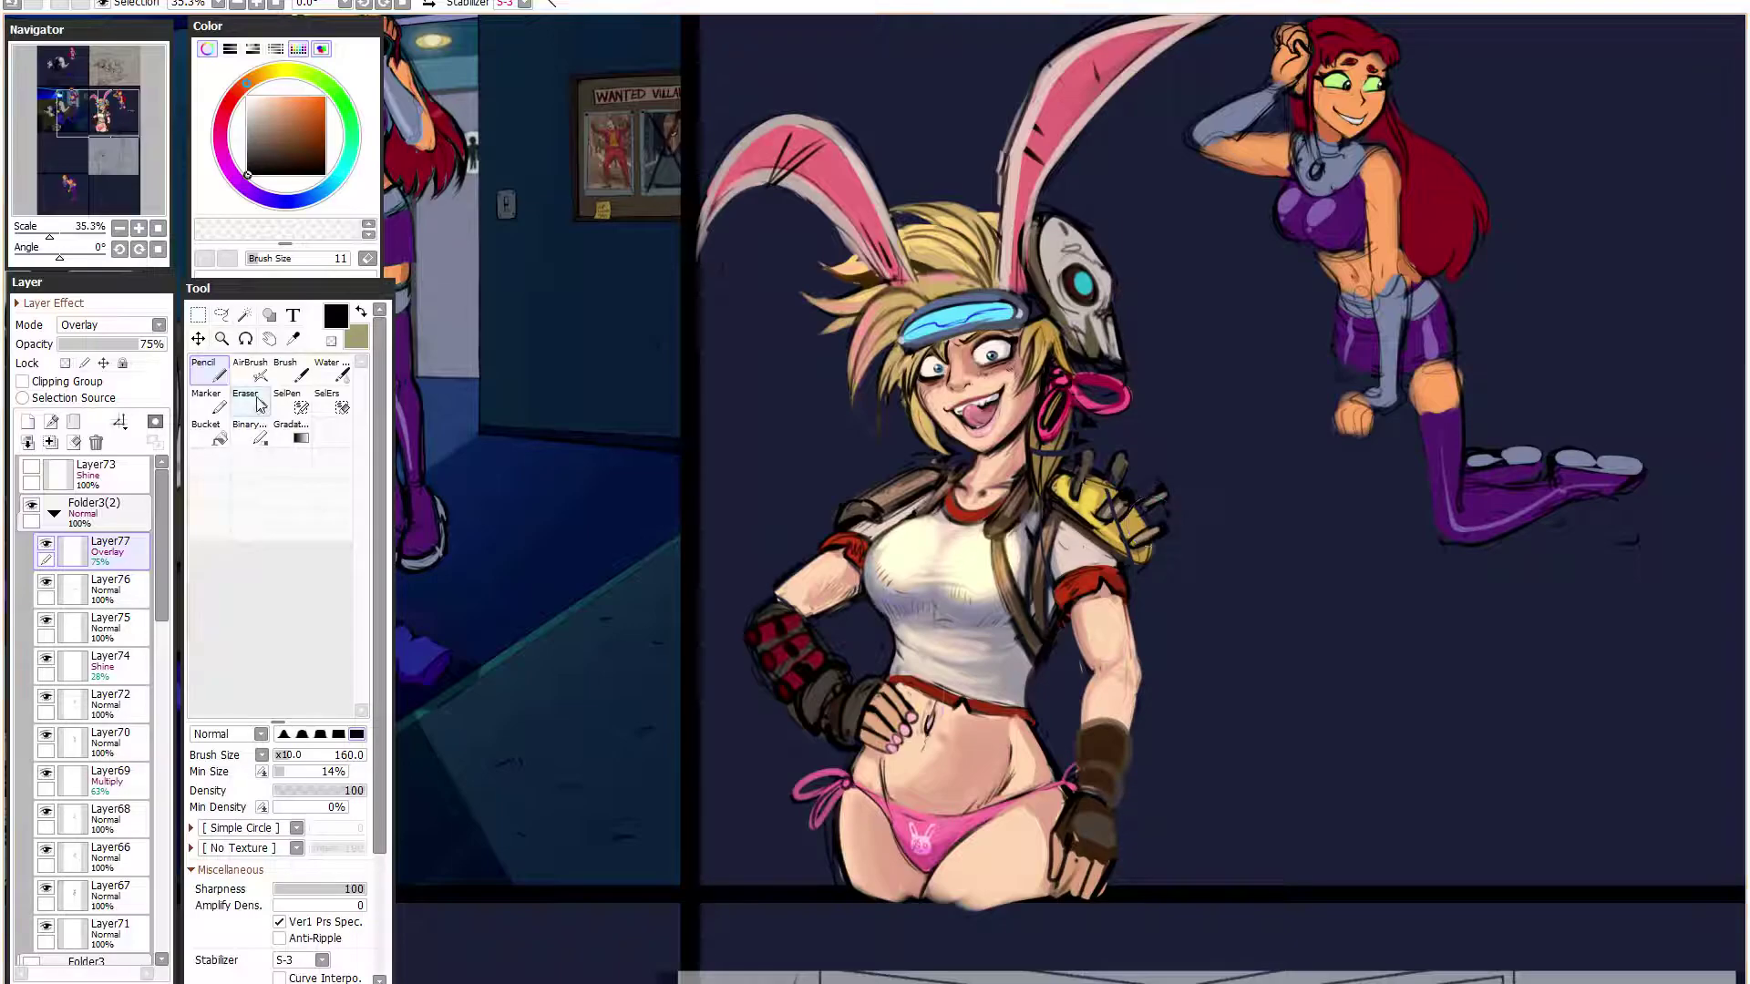
# - Paint a thumb rising above the hand on the hip with sampled skin tone, using the pencil at size 90
pyautogui.press('e')
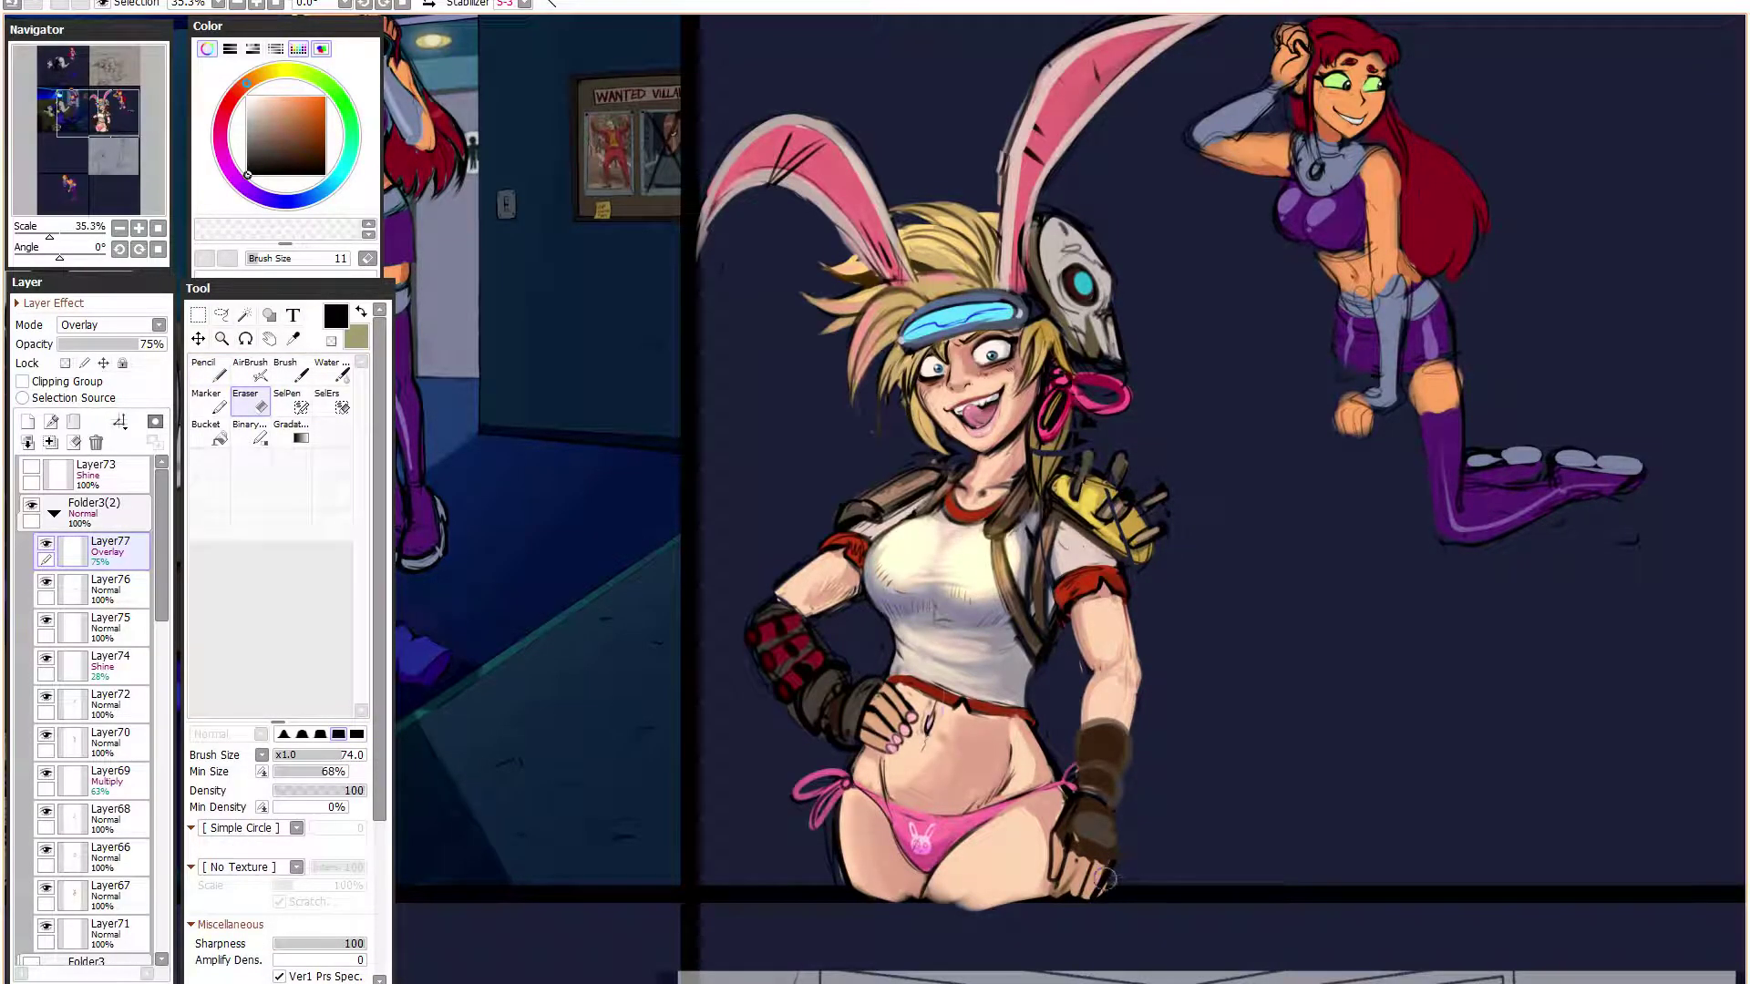
pyautogui.scroll(3, 1103, 877)
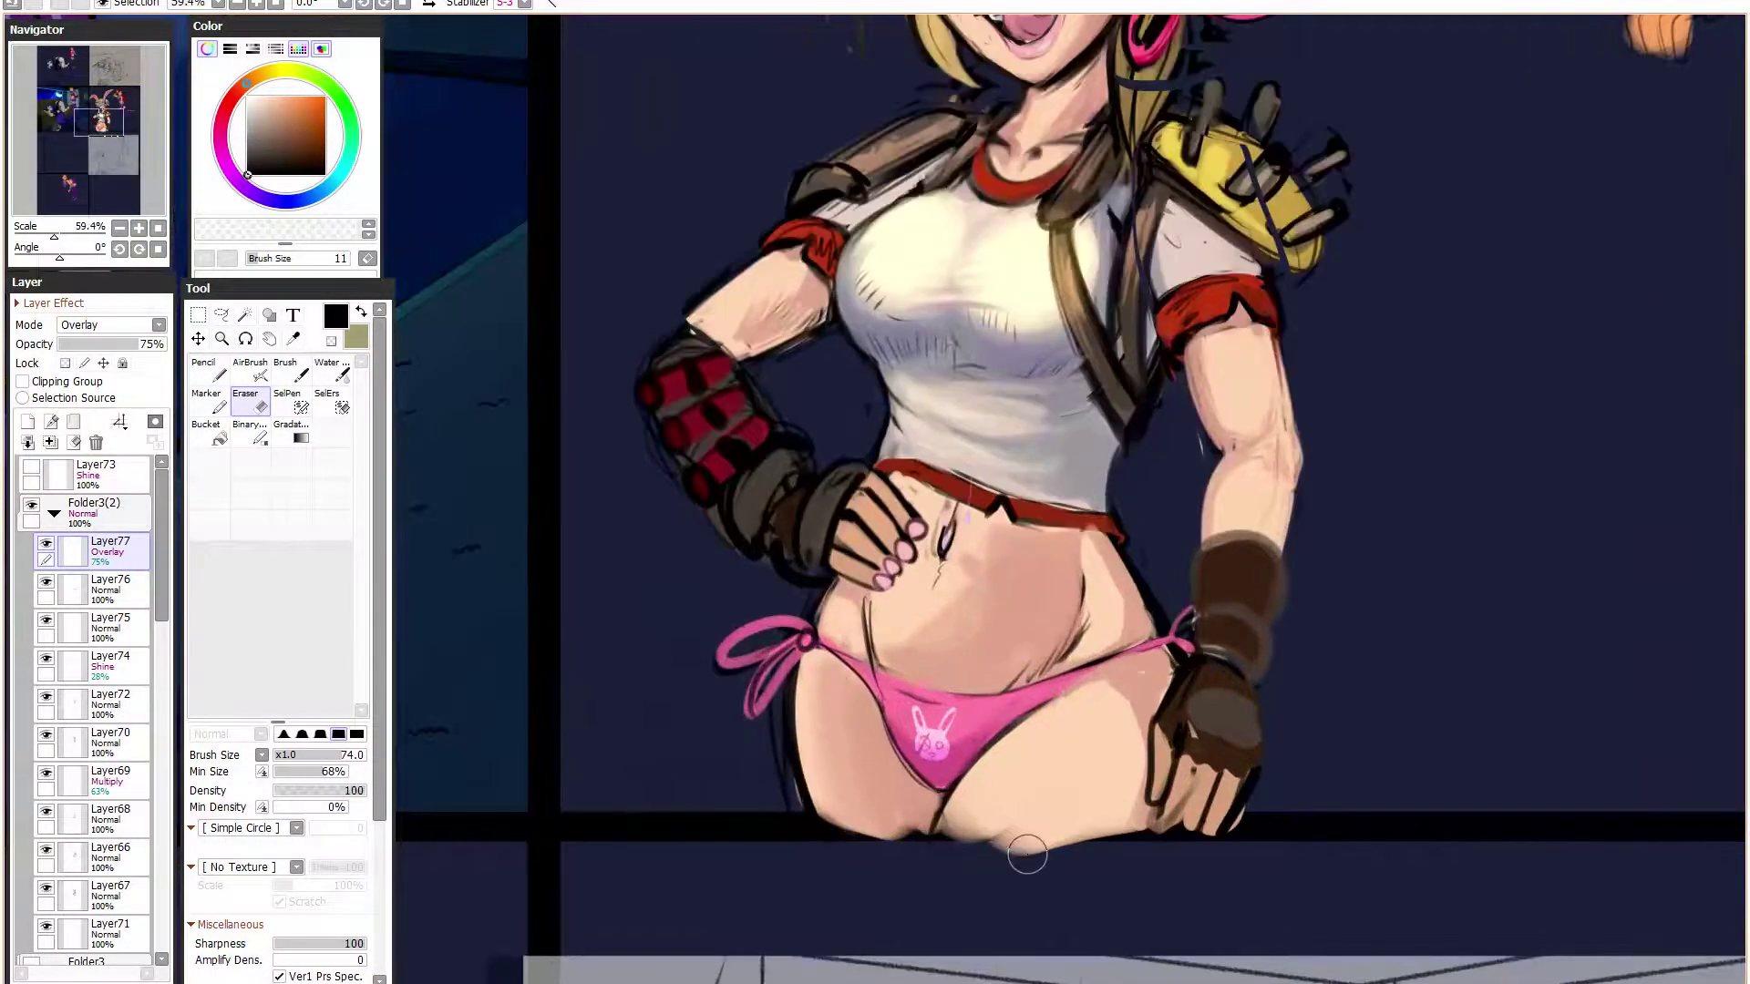
pyautogui.scroll(2, 1027, 854)
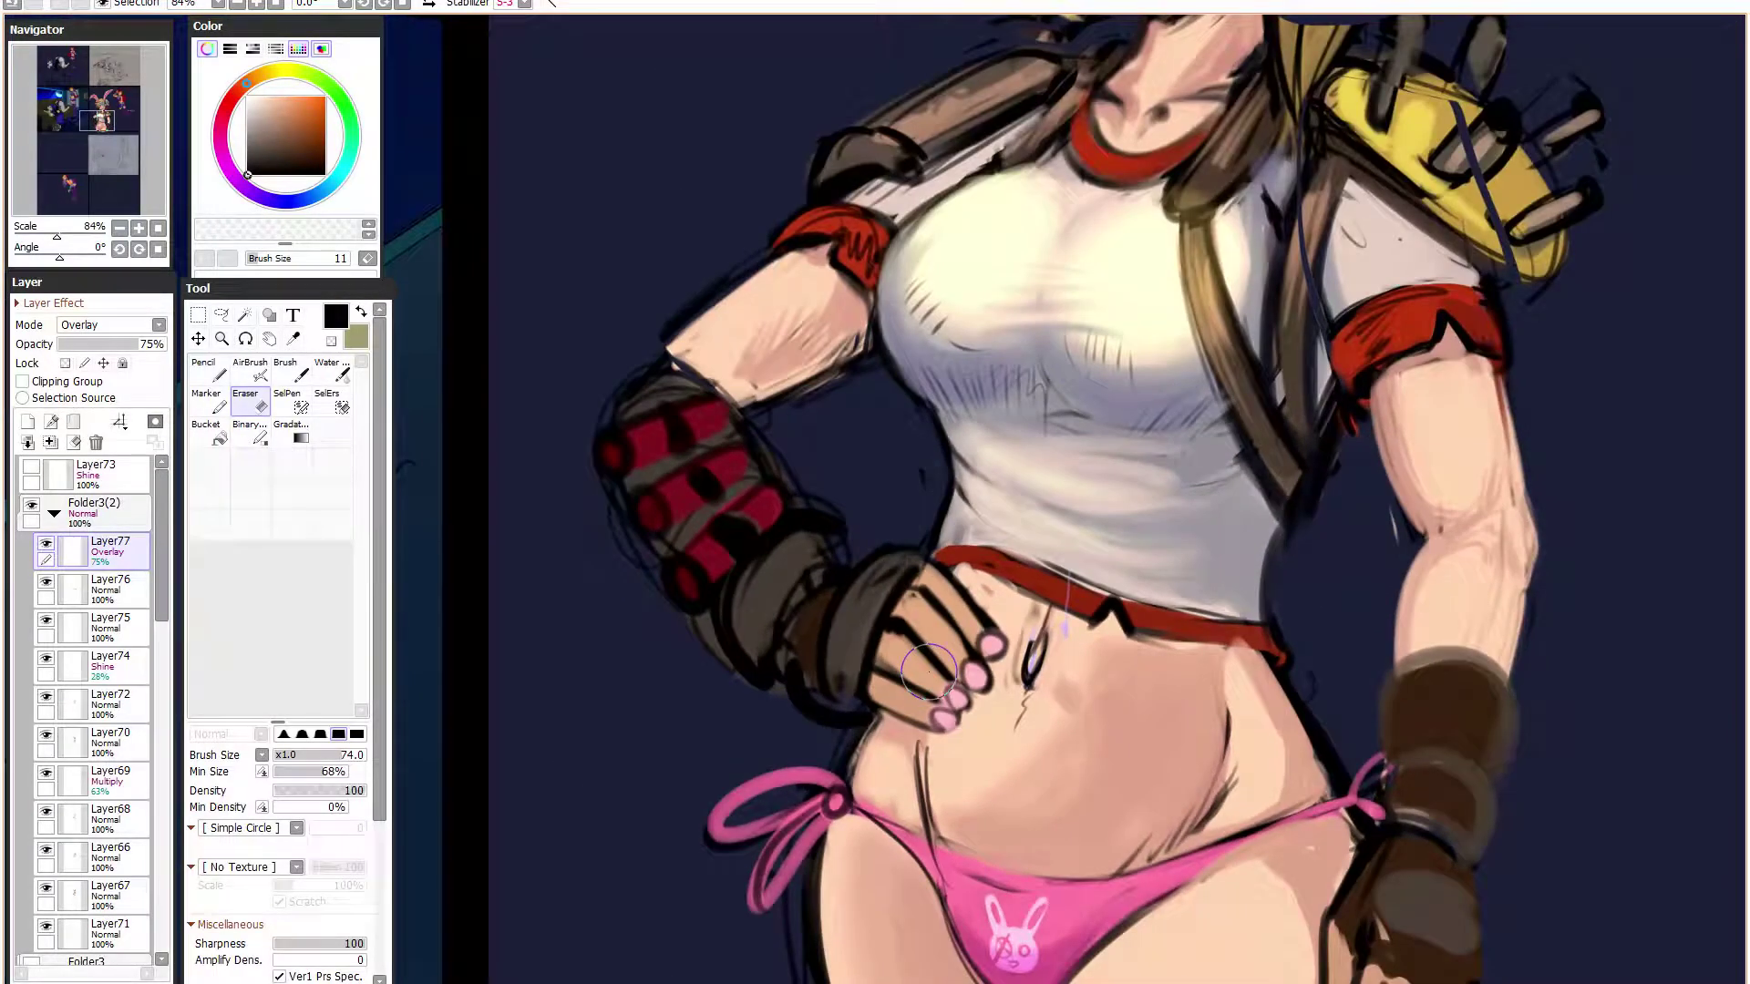
pyautogui.scroll(1, 928, 672)
pyautogui.press('n')
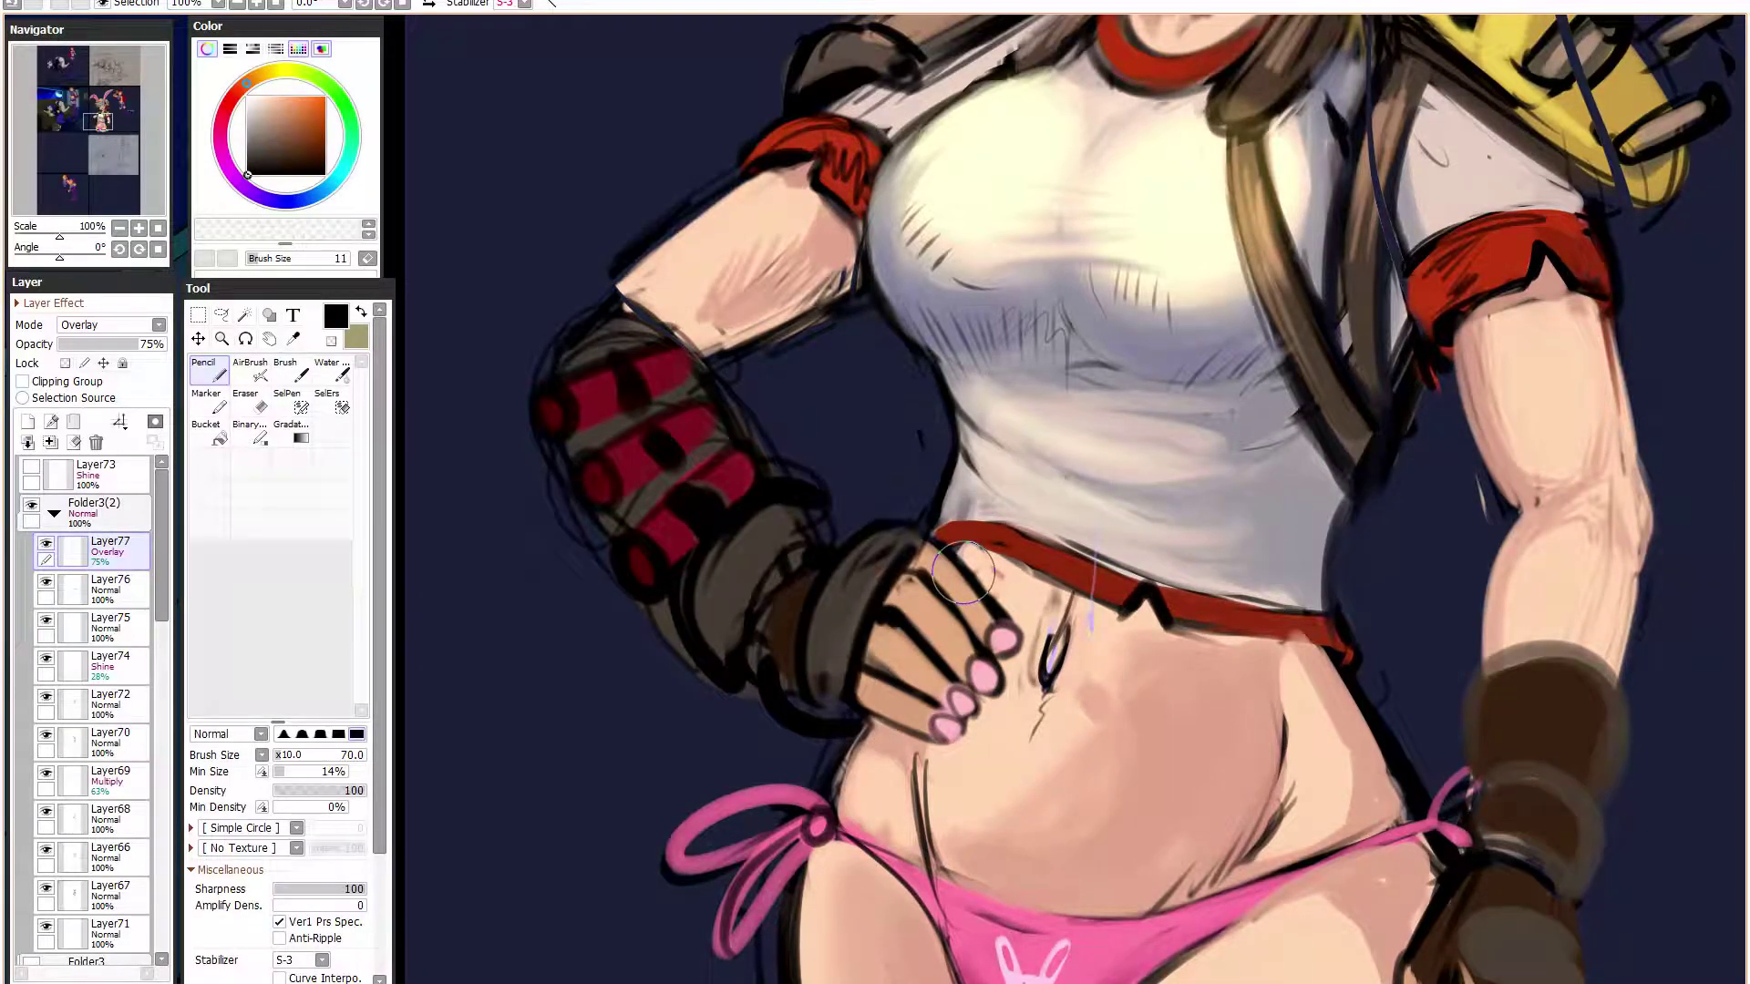
pyautogui.click(290, 755)
pyautogui.click(281, 754)
pyautogui.rightClick(940, 569)
pyautogui.moveTo(934, 560)
pyautogui.mouseDown()
pyautogui.moveTo(895, 520)
pyautogui.moveTo(938, 473)
pyautogui.moveTo(913, 530)
pyautogui.moveTo(942, 474)
pyautogui.mouseUp()
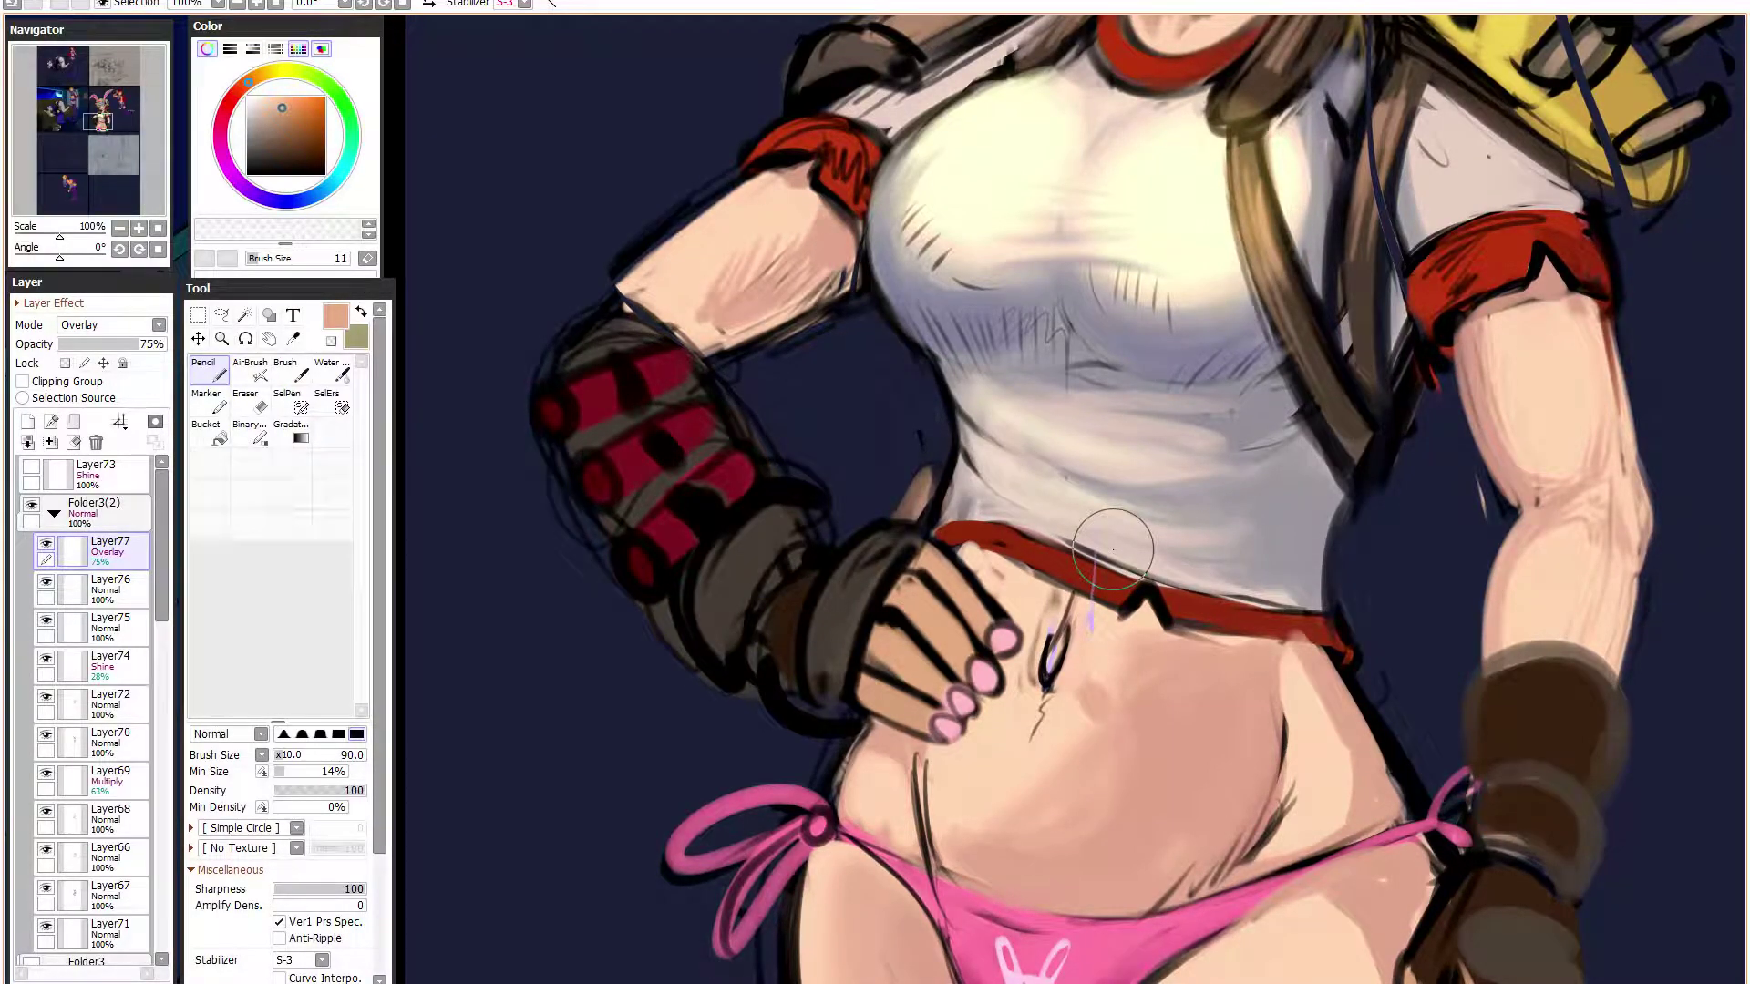
# - Rework the thumb with sampled skin tones at pencil size 80 and 6% minimum size, continuing on a new layer
pyautogui.click(278, 772)
pyautogui.press('[')
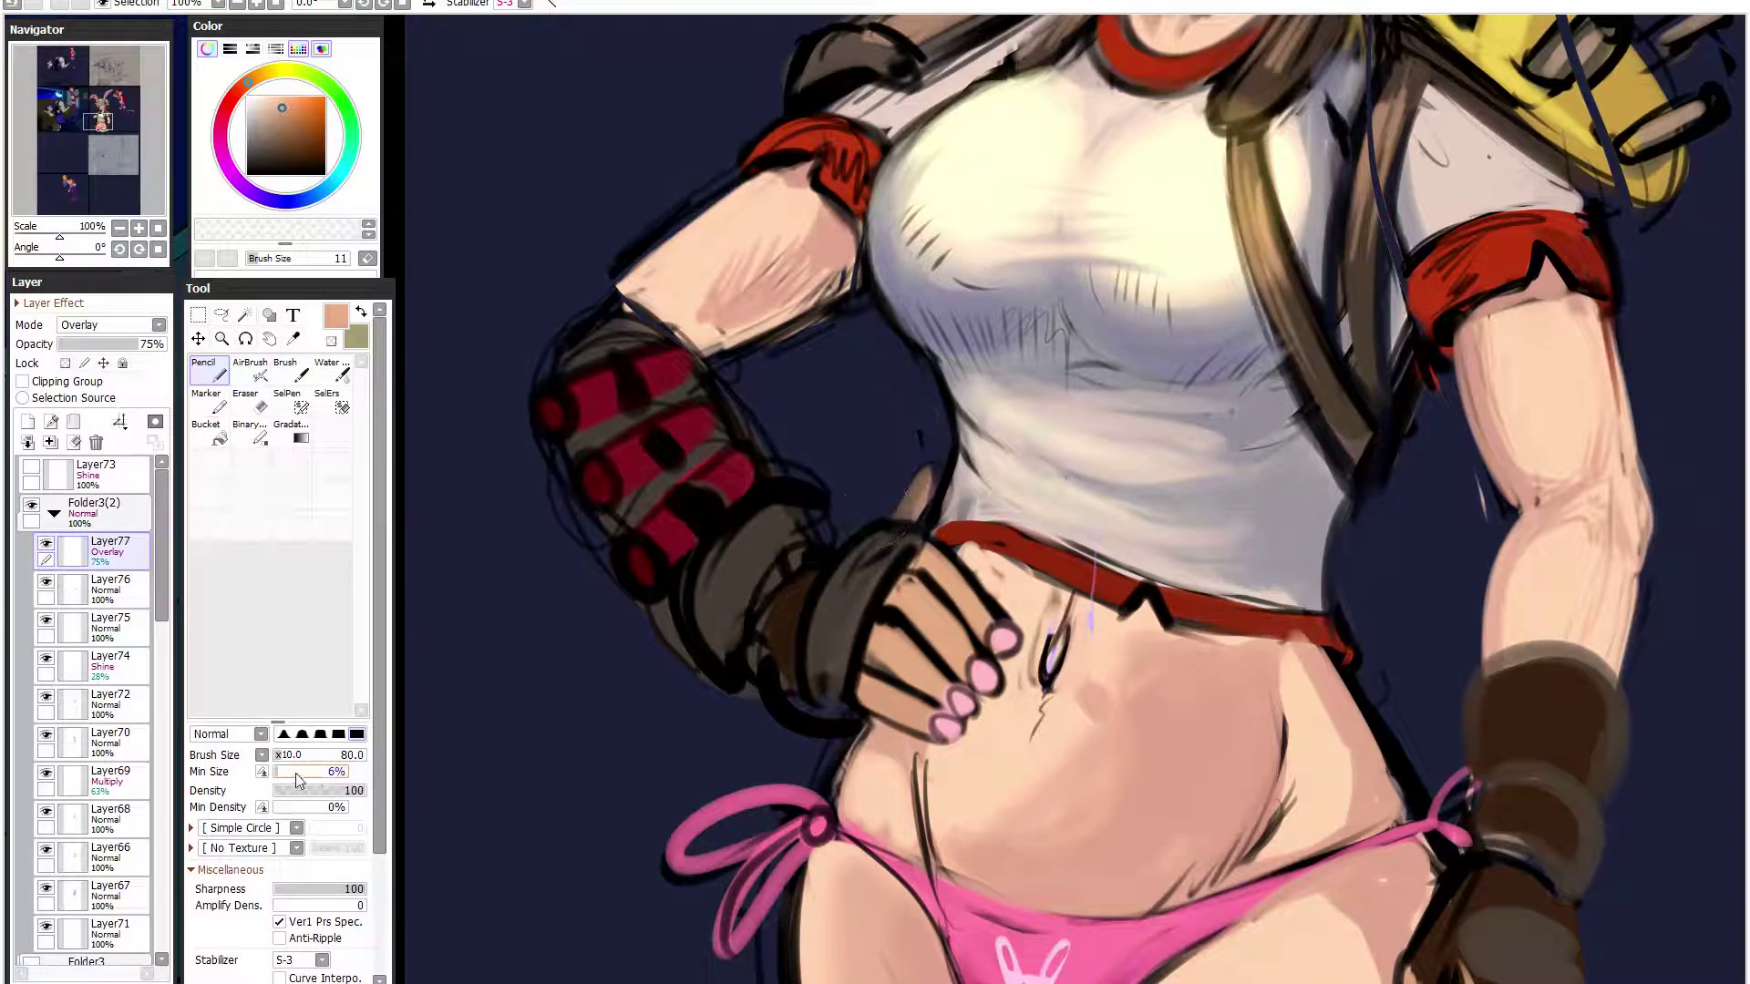
pyautogui.keyDown('alt'); pyautogui.click(911, 524); pyautogui.keyUp('alt')
pyautogui.keyDown('alt'); pyautogui.click(925, 570); pyautogui.keyUp('alt')
pyautogui.moveTo(905, 516); pyautogui.dragTo(932, 473)
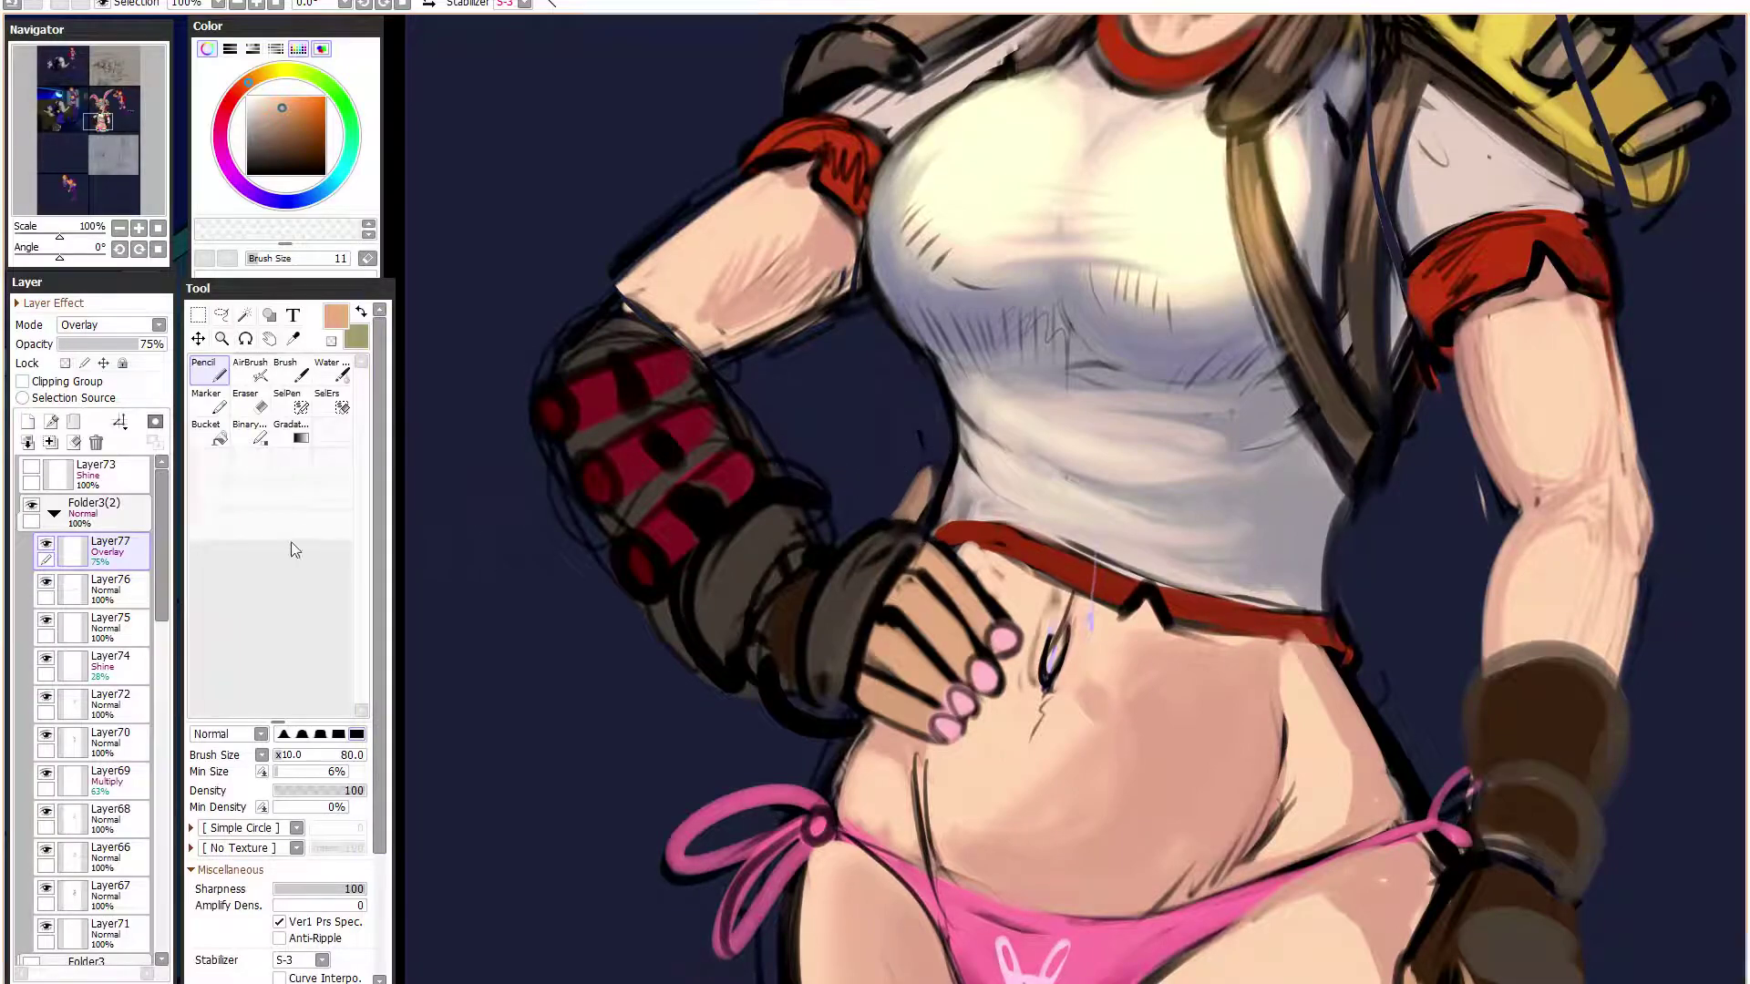
pyautogui.click(27, 421)
pyautogui.keyDown('alt'); pyautogui.click(906, 559); pyautogui.keyUp('alt')
pyautogui.moveTo(917, 521); pyautogui.dragTo(938, 479)
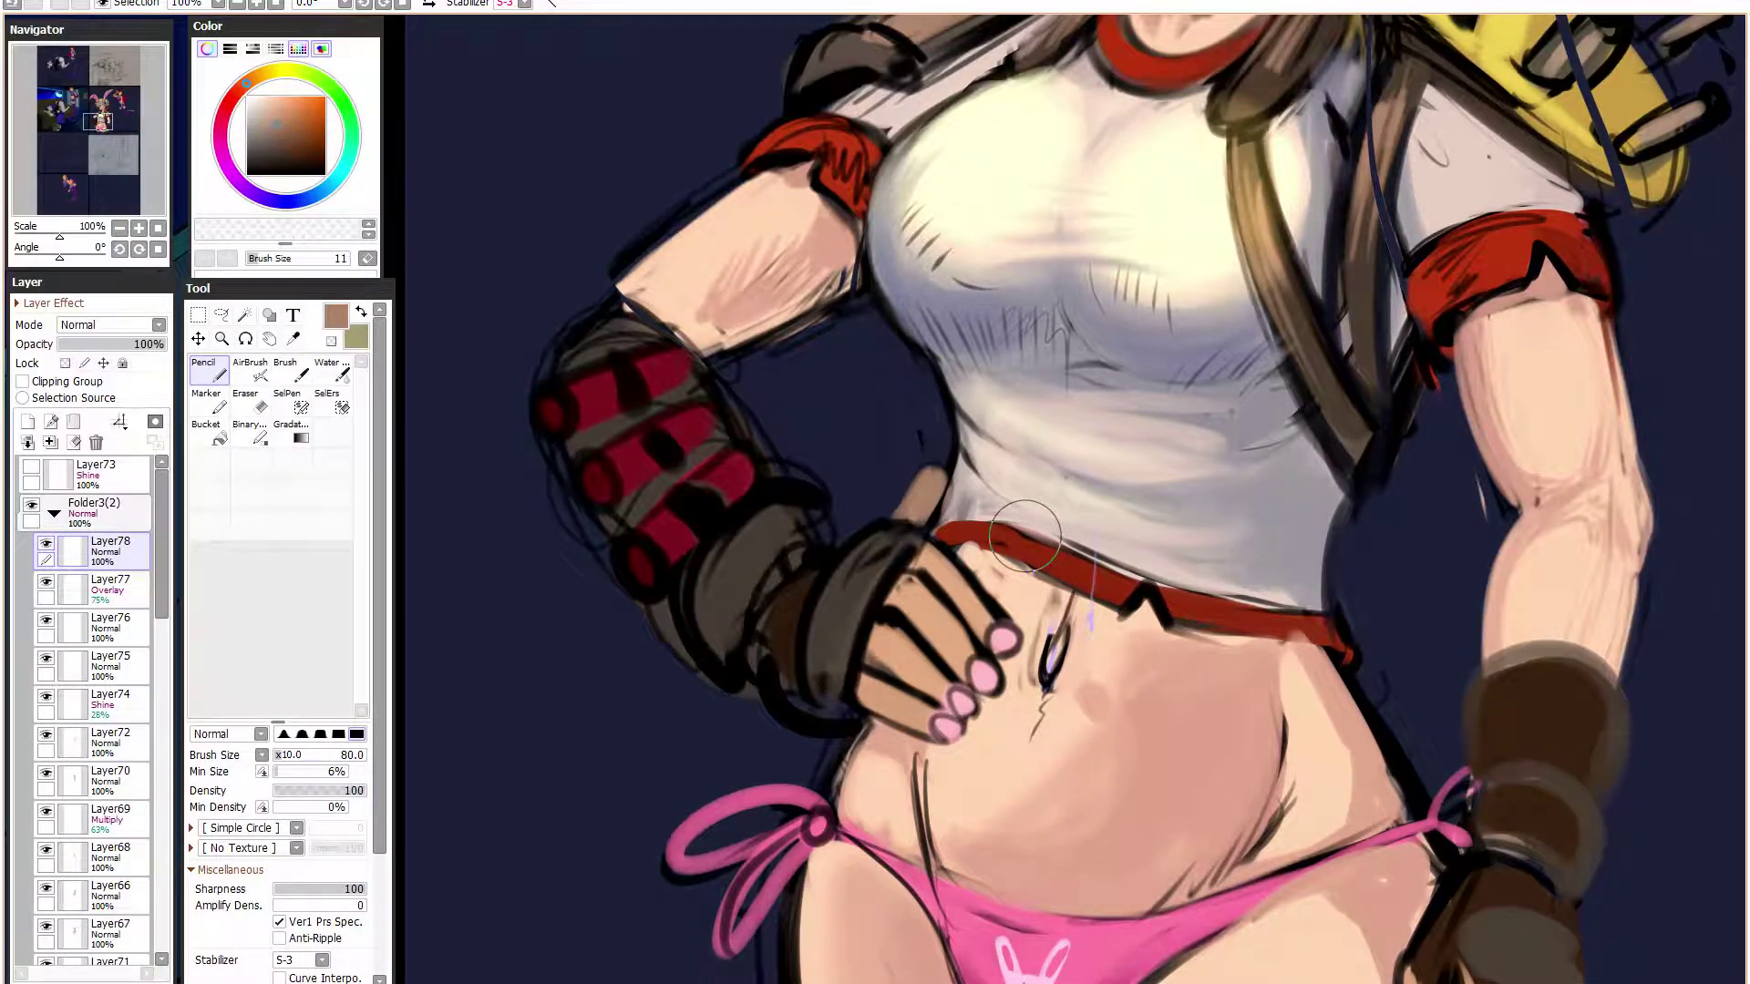
# - Soften the little finger's lower edge and the back of the hand with sampled skin tones at pencil size 40
pyautogui.moveTo(873, 716); pyautogui.dragTo(955, 738)
pyautogui.press('[')
pyautogui.press('[')
pyautogui.press('[')
pyautogui.press('[')
pyautogui.rightClick(895, 785)
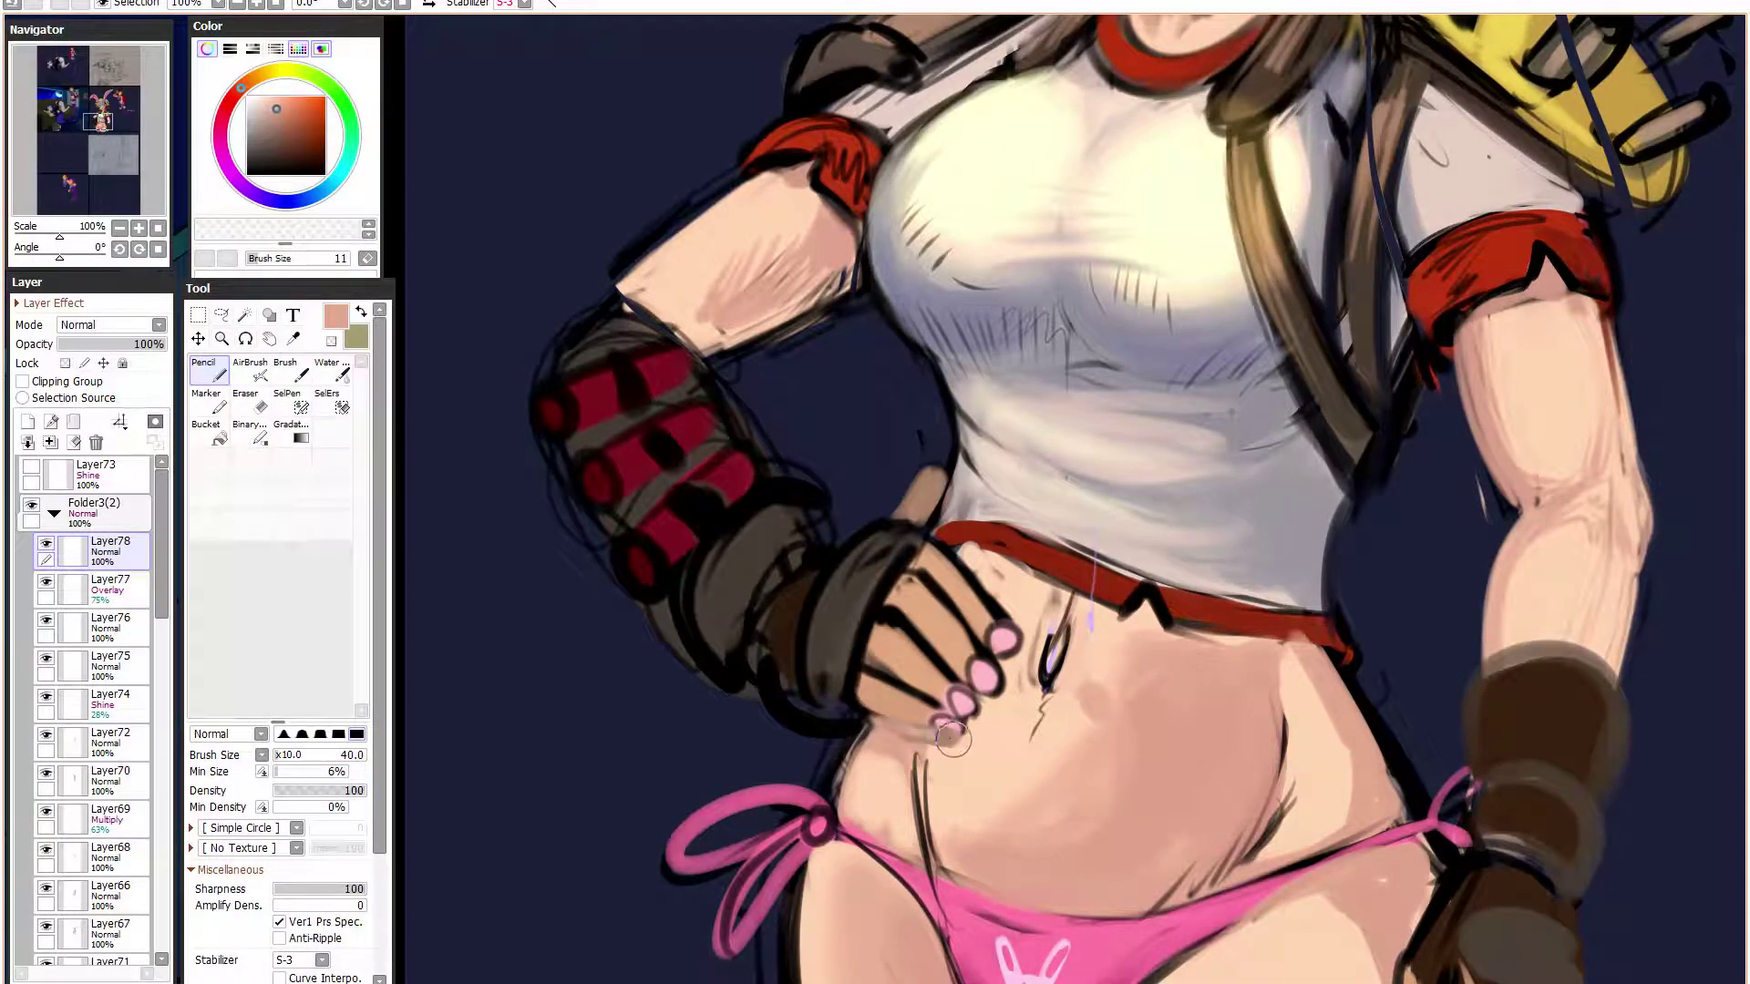
pyautogui.keyDown('alt'); pyautogui.click(934, 758); pyautogui.keyUp('alt')
pyautogui.moveTo(863, 675)
pyautogui.mouseDown()
pyautogui.moveTo(851, 714)
pyautogui.moveTo(860, 626)
pyautogui.moveTo(912, 549)
pyautogui.moveTo(852, 688)
pyautogui.moveTo(877, 567)
pyautogui.moveTo(898, 583)
pyautogui.mouseUp()
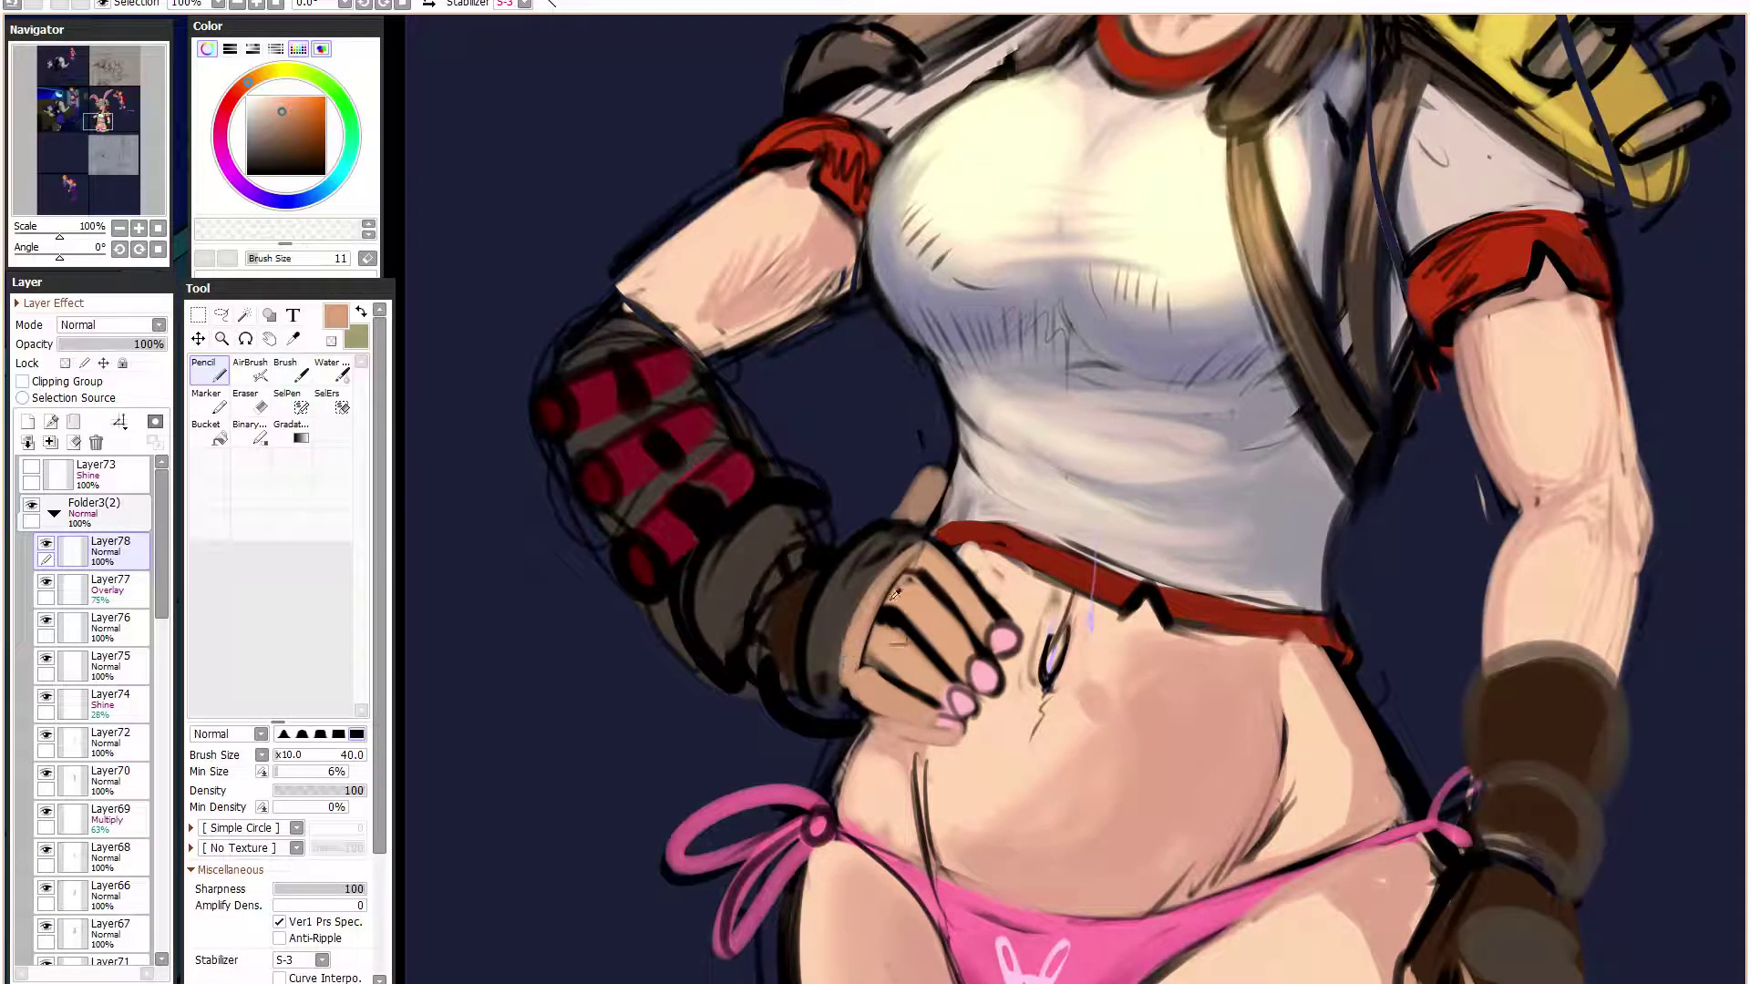
# - Redraw the black contours of the lower fingers and reshape their tips with sampled black and skin tones
pyautogui.keyDown('alt'); pyautogui.click(889, 623); pyautogui.keyUp('alt')
pyautogui.moveTo(894, 722)
pyautogui.mouseDown()
pyautogui.moveTo(939, 729)
pyautogui.moveTo(952, 710)
pyautogui.moveTo(947, 729)
pyautogui.moveTo(893, 715)
pyautogui.moveTo(947, 729)
pyautogui.moveTo(934, 706)
pyautogui.mouseUp()
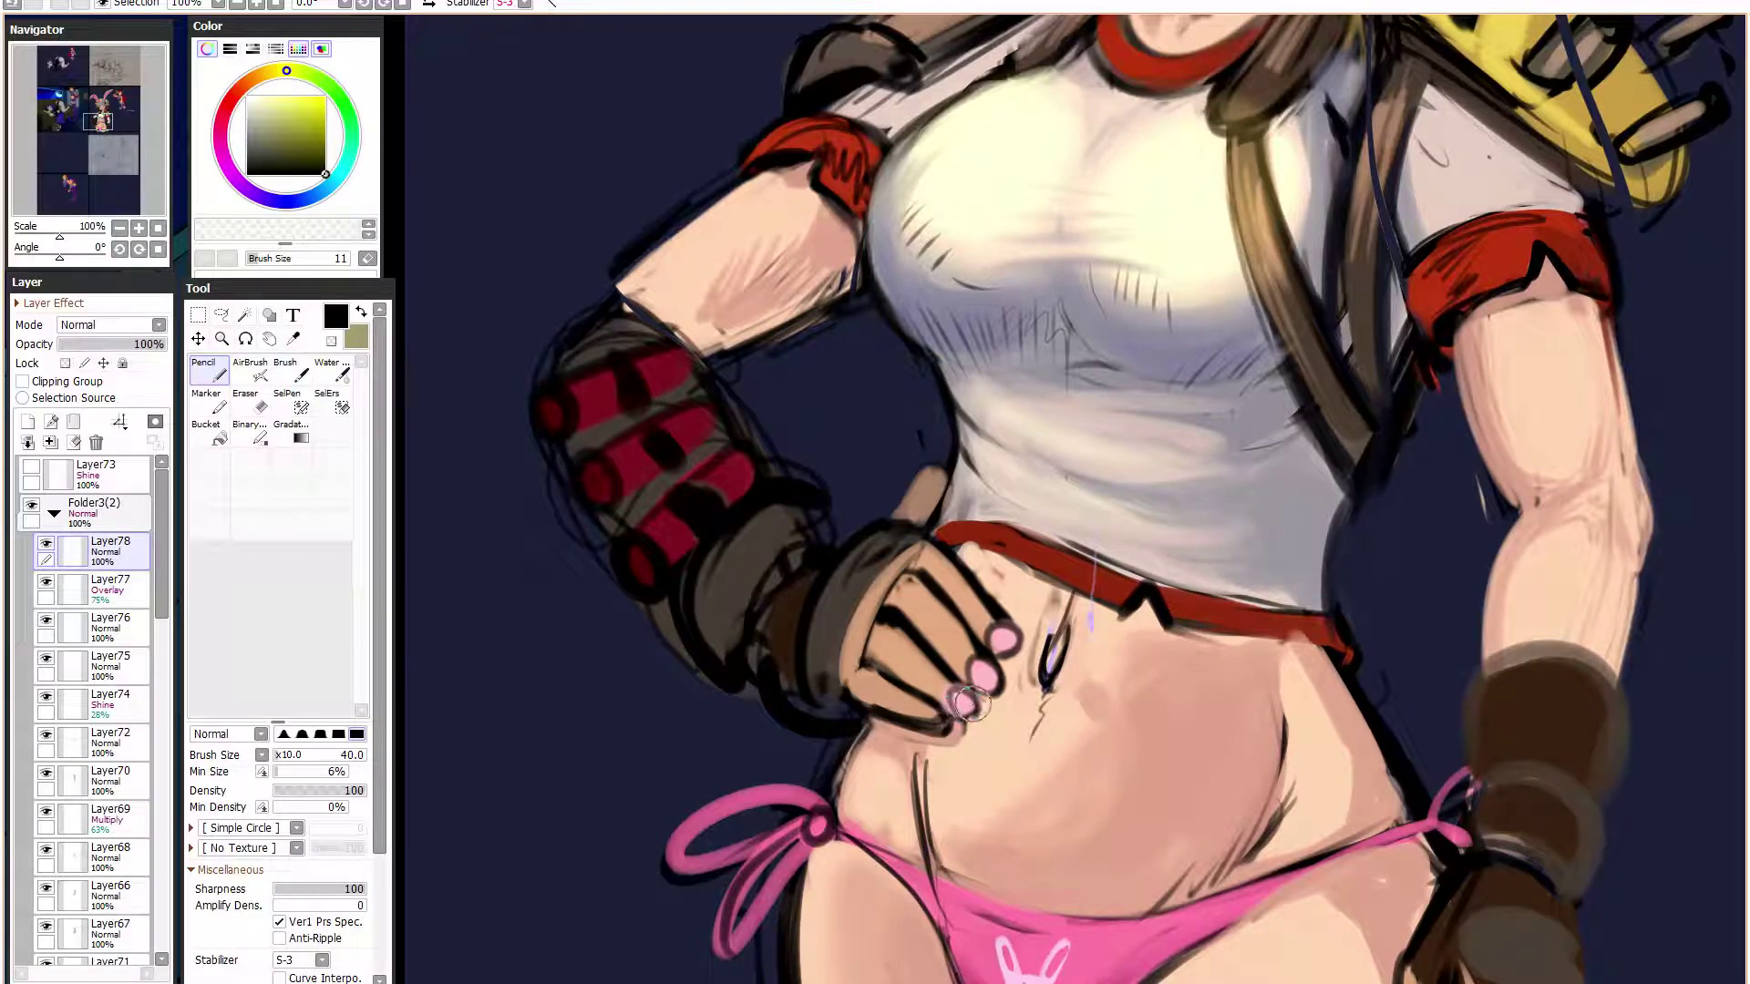
pyautogui.moveTo(953, 706)
pyautogui.mouseDown()
pyautogui.moveTo(930, 701)
pyautogui.moveTo(972, 698)
pyautogui.mouseUp()
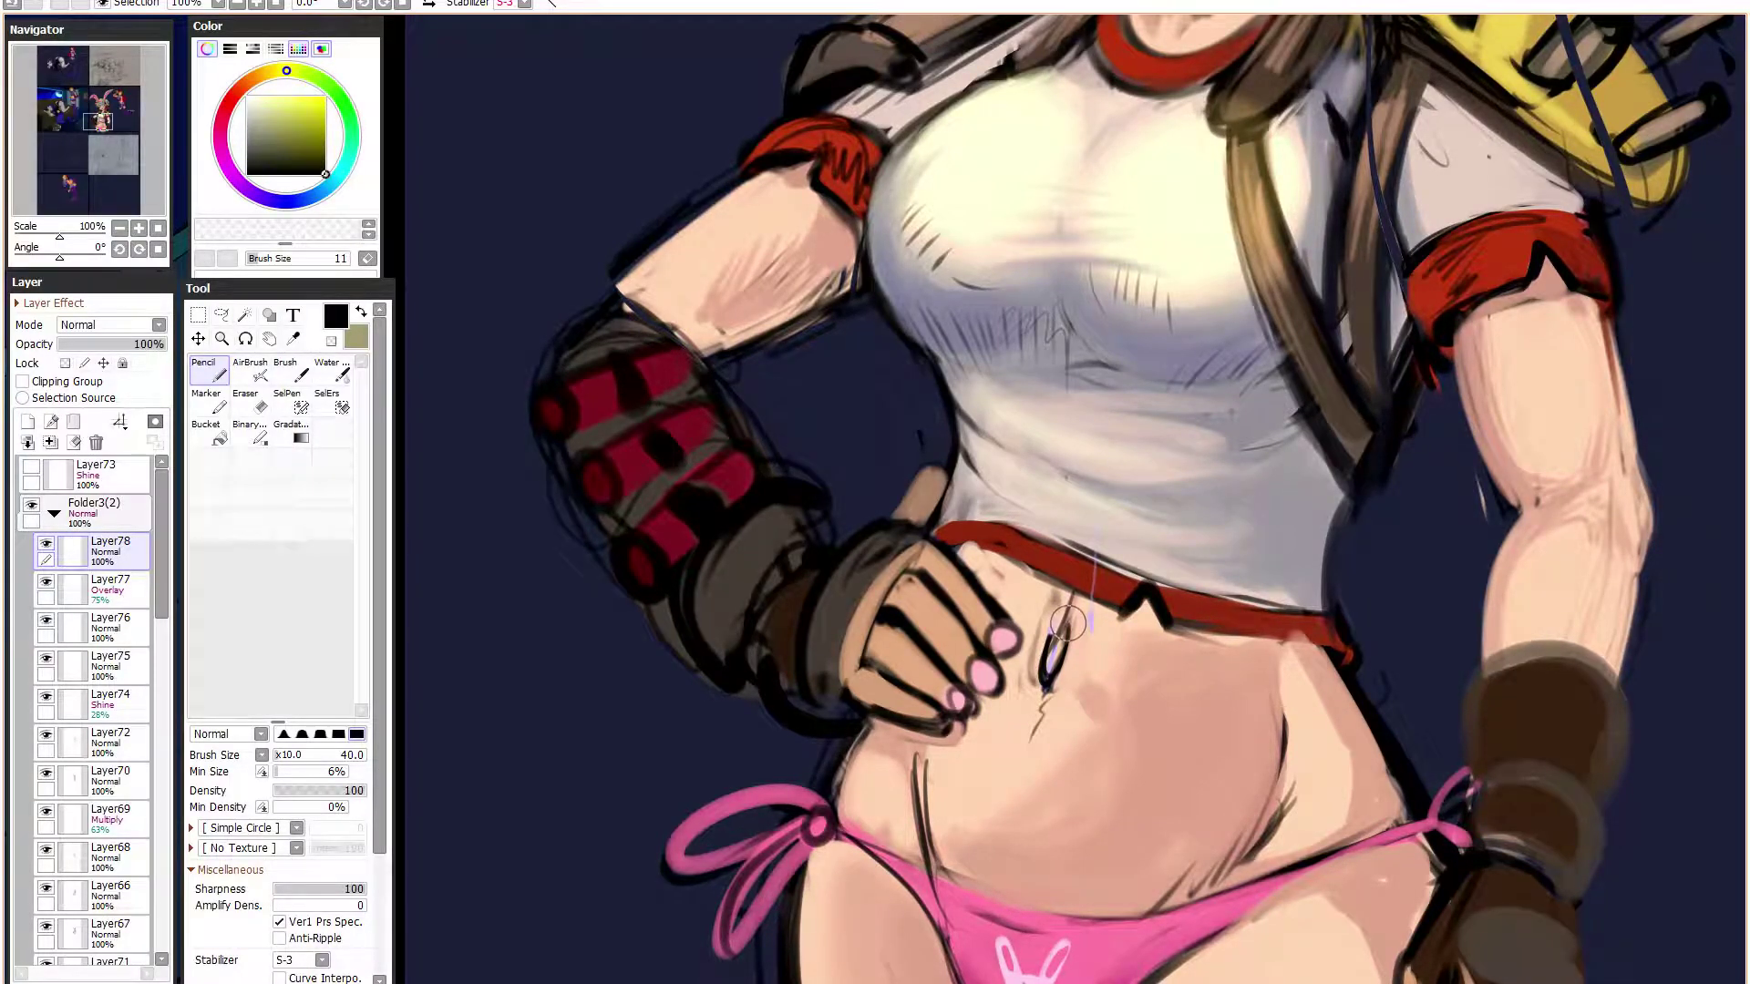
pyautogui.keyDown('alt'); pyautogui.click(964, 660); pyautogui.keyUp('alt')
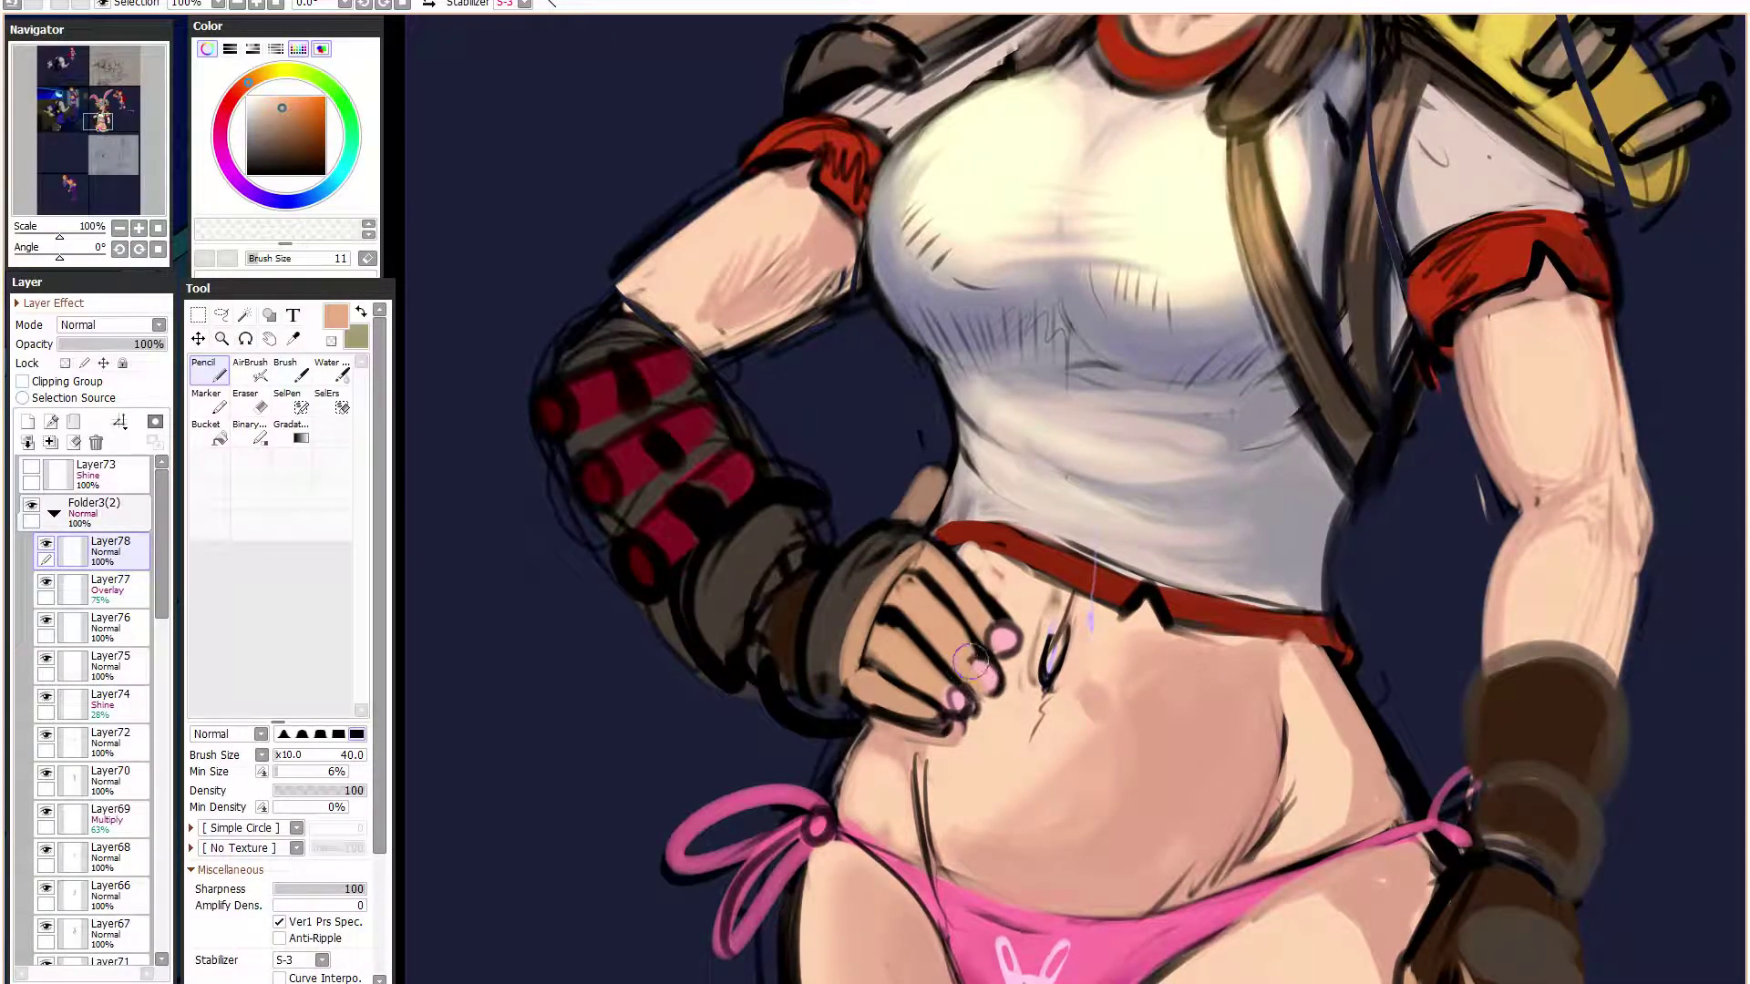
pyautogui.keyDown('alt'); pyautogui.click(1002, 603); pyautogui.keyUp('alt')
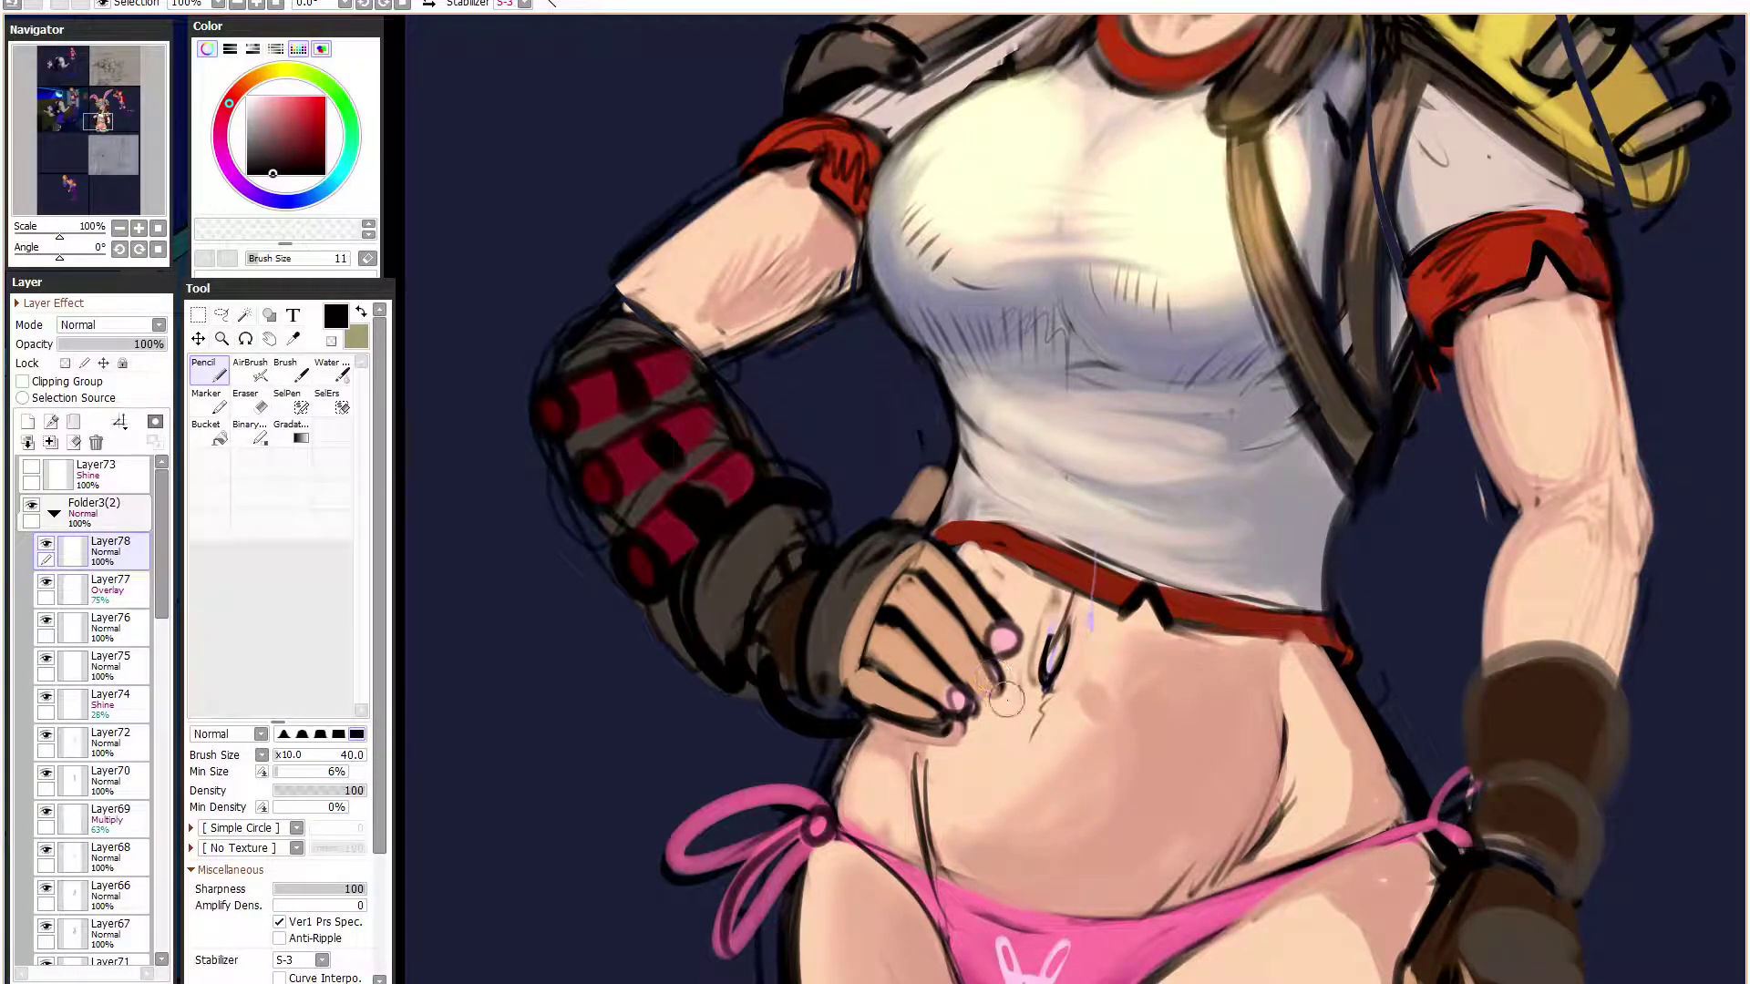
pyautogui.moveTo(975, 642); pyautogui.dragTo(1000, 687)
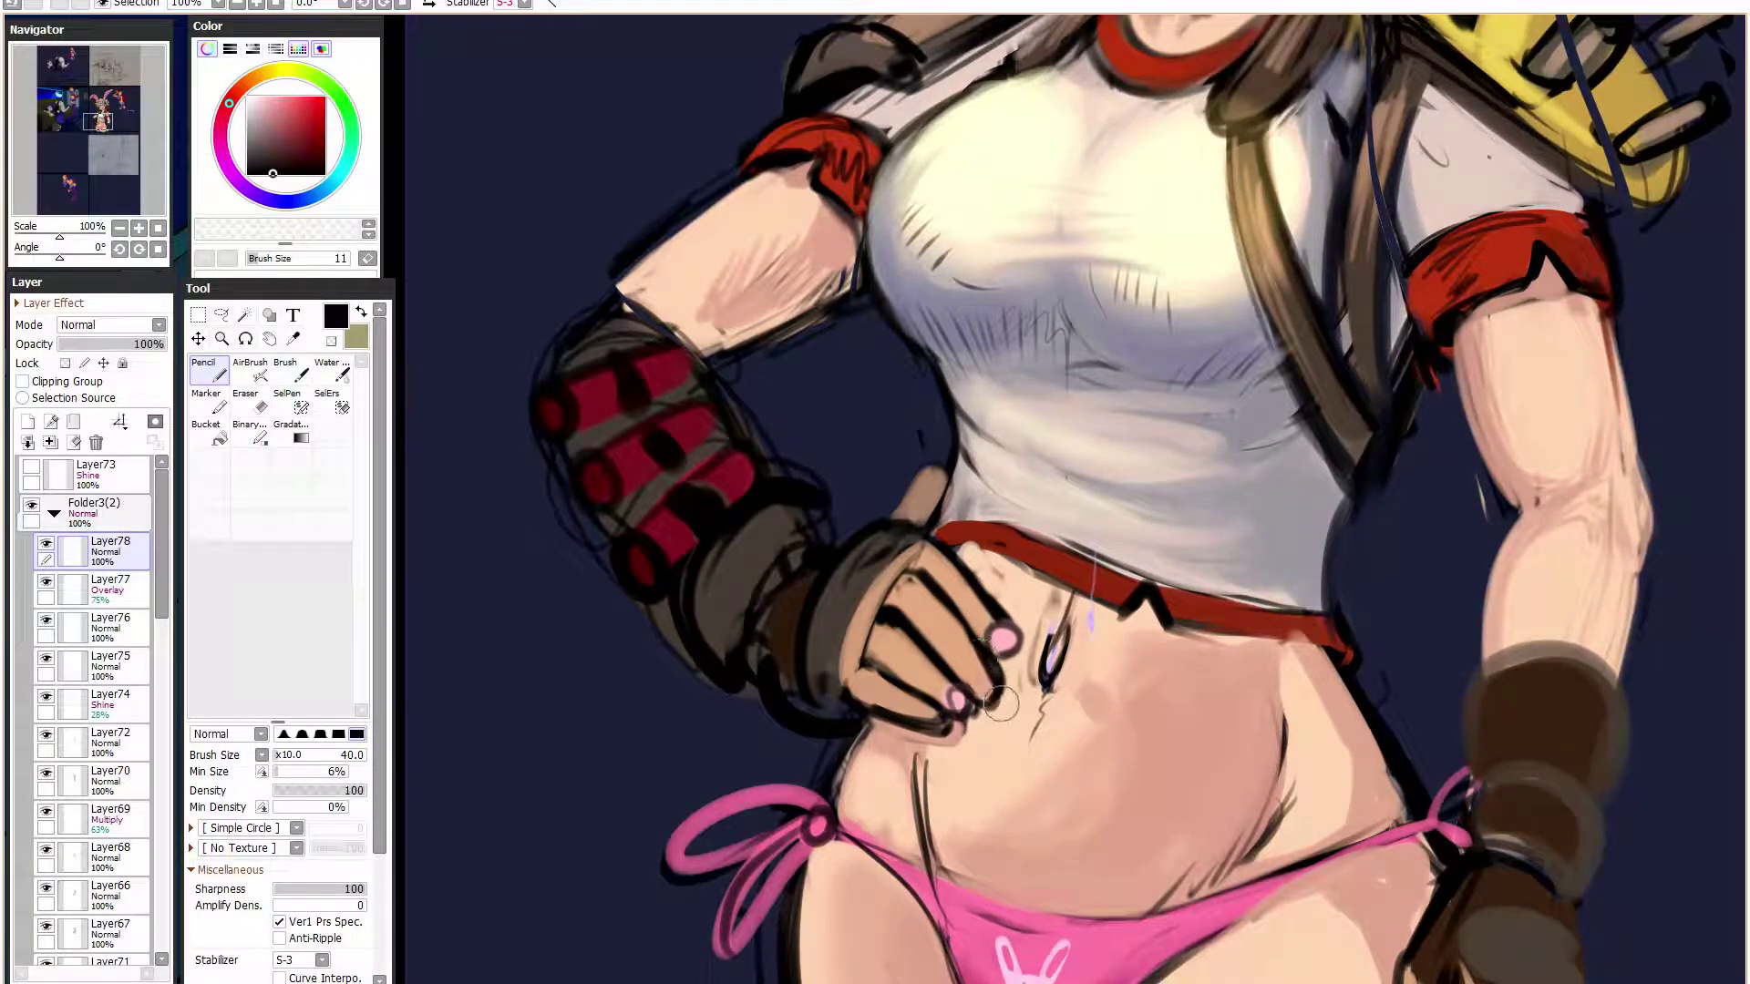
# - Repaint the middle and little fingernails of the hip hand with the sampled nail pink
pyautogui.keyDown('alt'); pyautogui.click(902, 618); pyautogui.keyUp('alt')
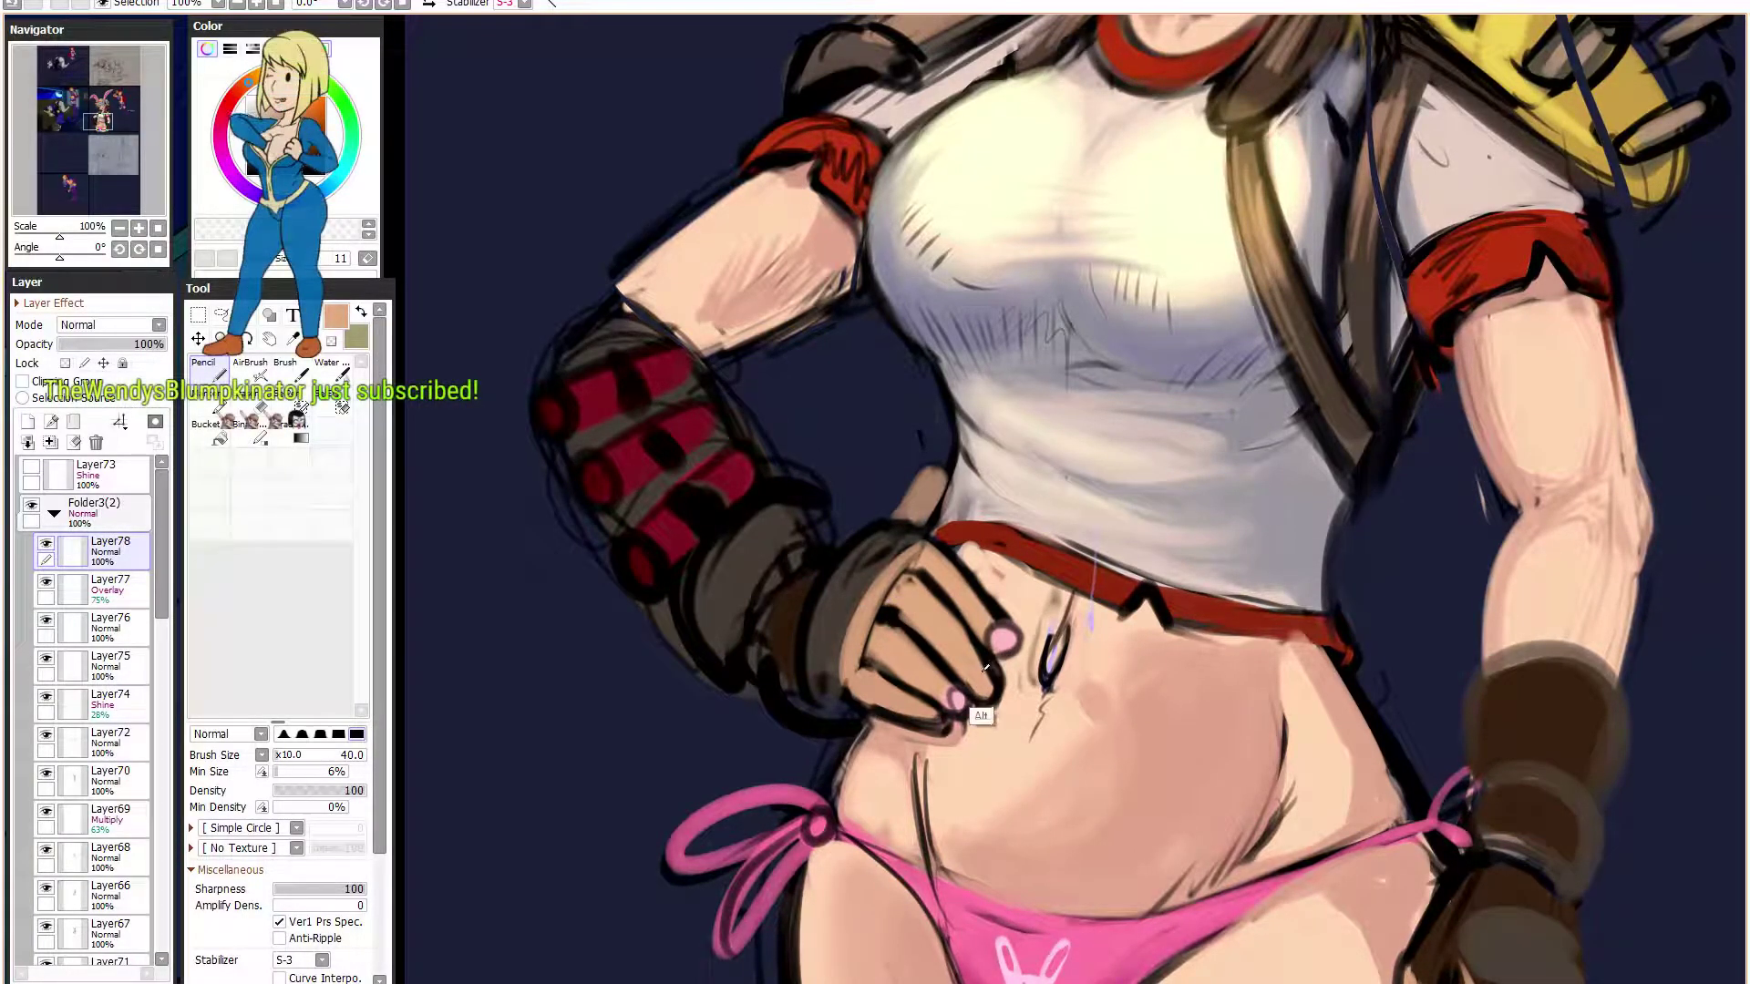
pyautogui.keyDown('alt'); pyautogui.click(1002, 638); pyautogui.keyUp('alt')
pyautogui.moveTo(982, 685); pyautogui.dragTo(992, 700)
pyautogui.click(939, 718)
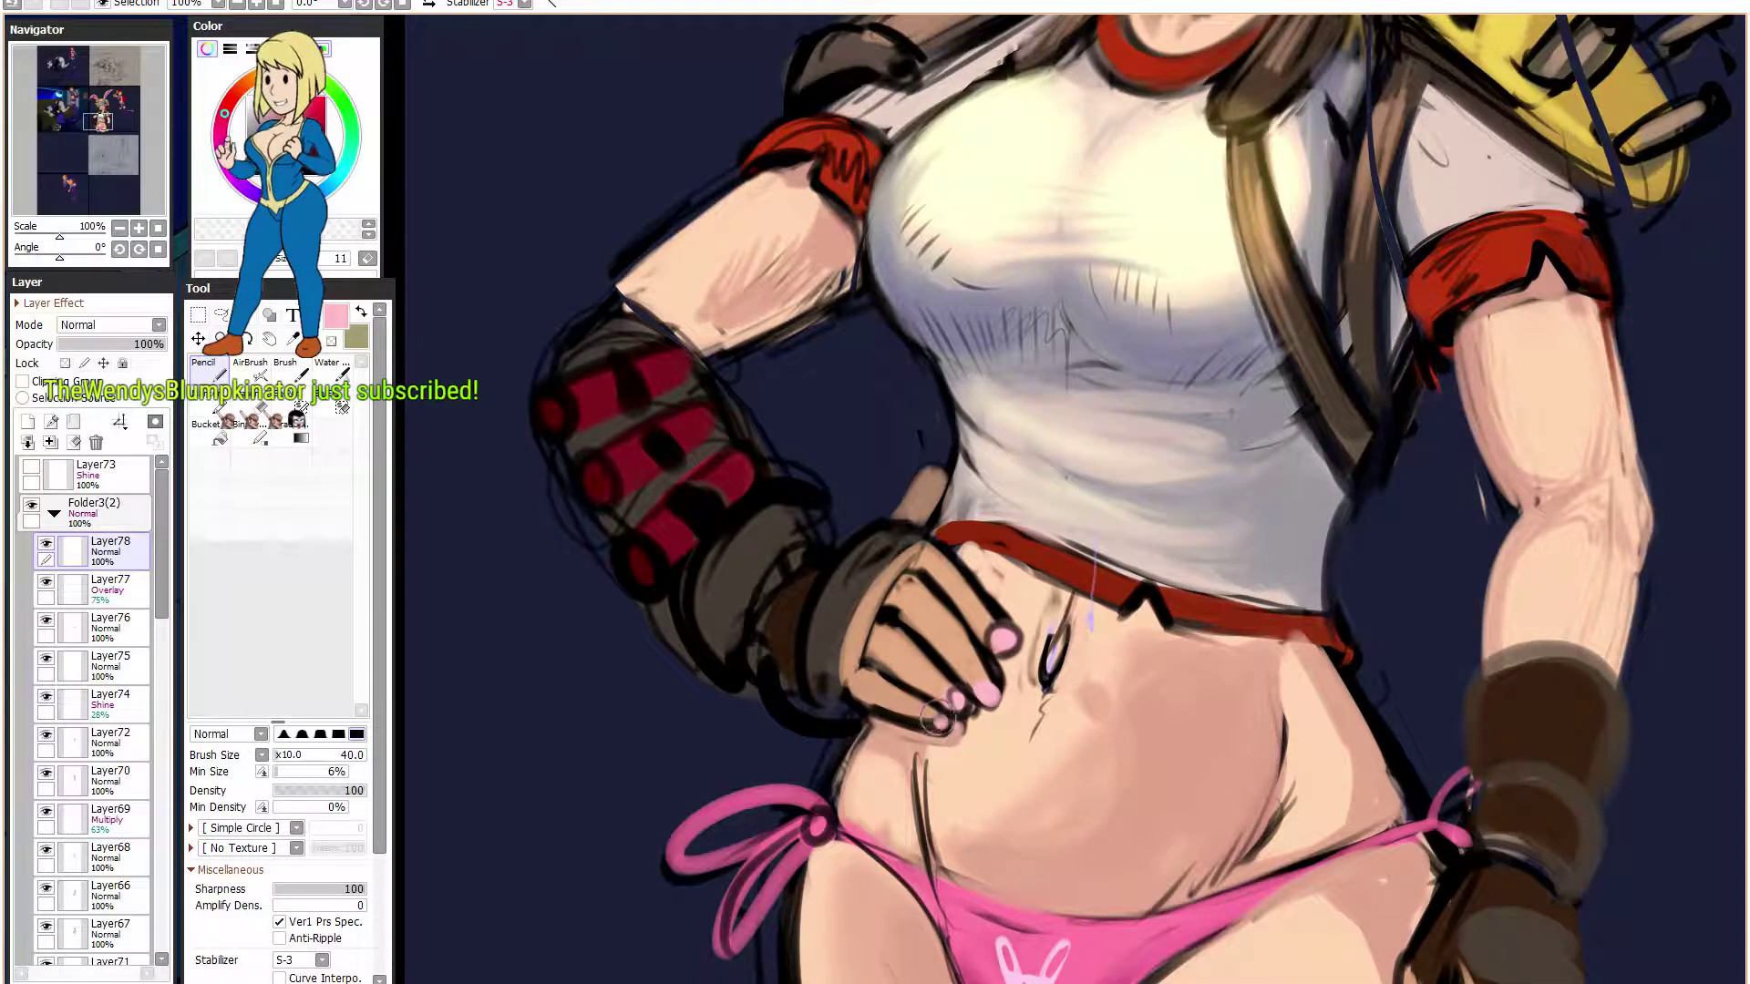
# - Paint out the index finger's old nail and outline with sampled skin tones, and redraw its outer edge in black
pyautogui.keyDown('alt'); pyautogui.click(993, 619); pyautogui.keyUp('alt')
pyautogui.keyDown('alt'); pyautogui.click(989, 621); pyautogui.keyUp('alt')
pyautogui.moveTo(982, 615); pyautogui.dragTo(1006, 665)
pyautogui.keyDown('alt'); pyautogui.click(997, 592); pyautogui.keyUp('alt')
pyautogui.moveTo(955, 555); pyautogui.dragTo(997, 625)
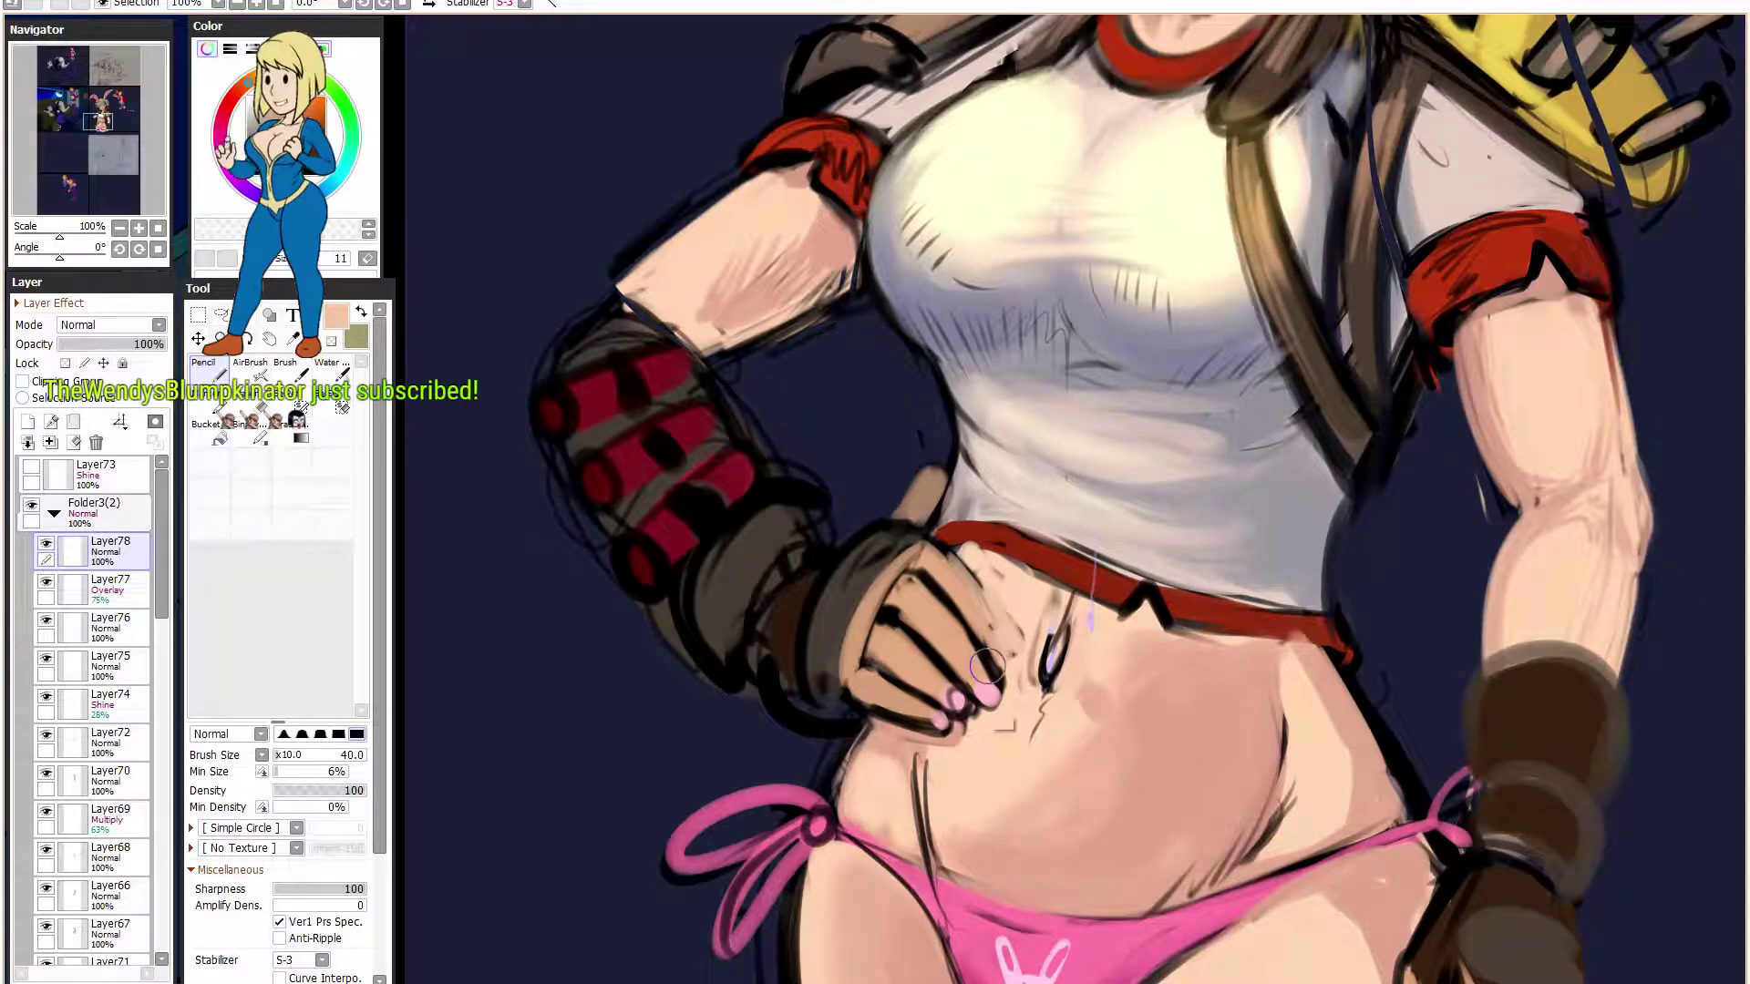
pyautogui.keyDown('alt'); pyautogui.click(1002, 659); pyautogui.keyUp('alt')
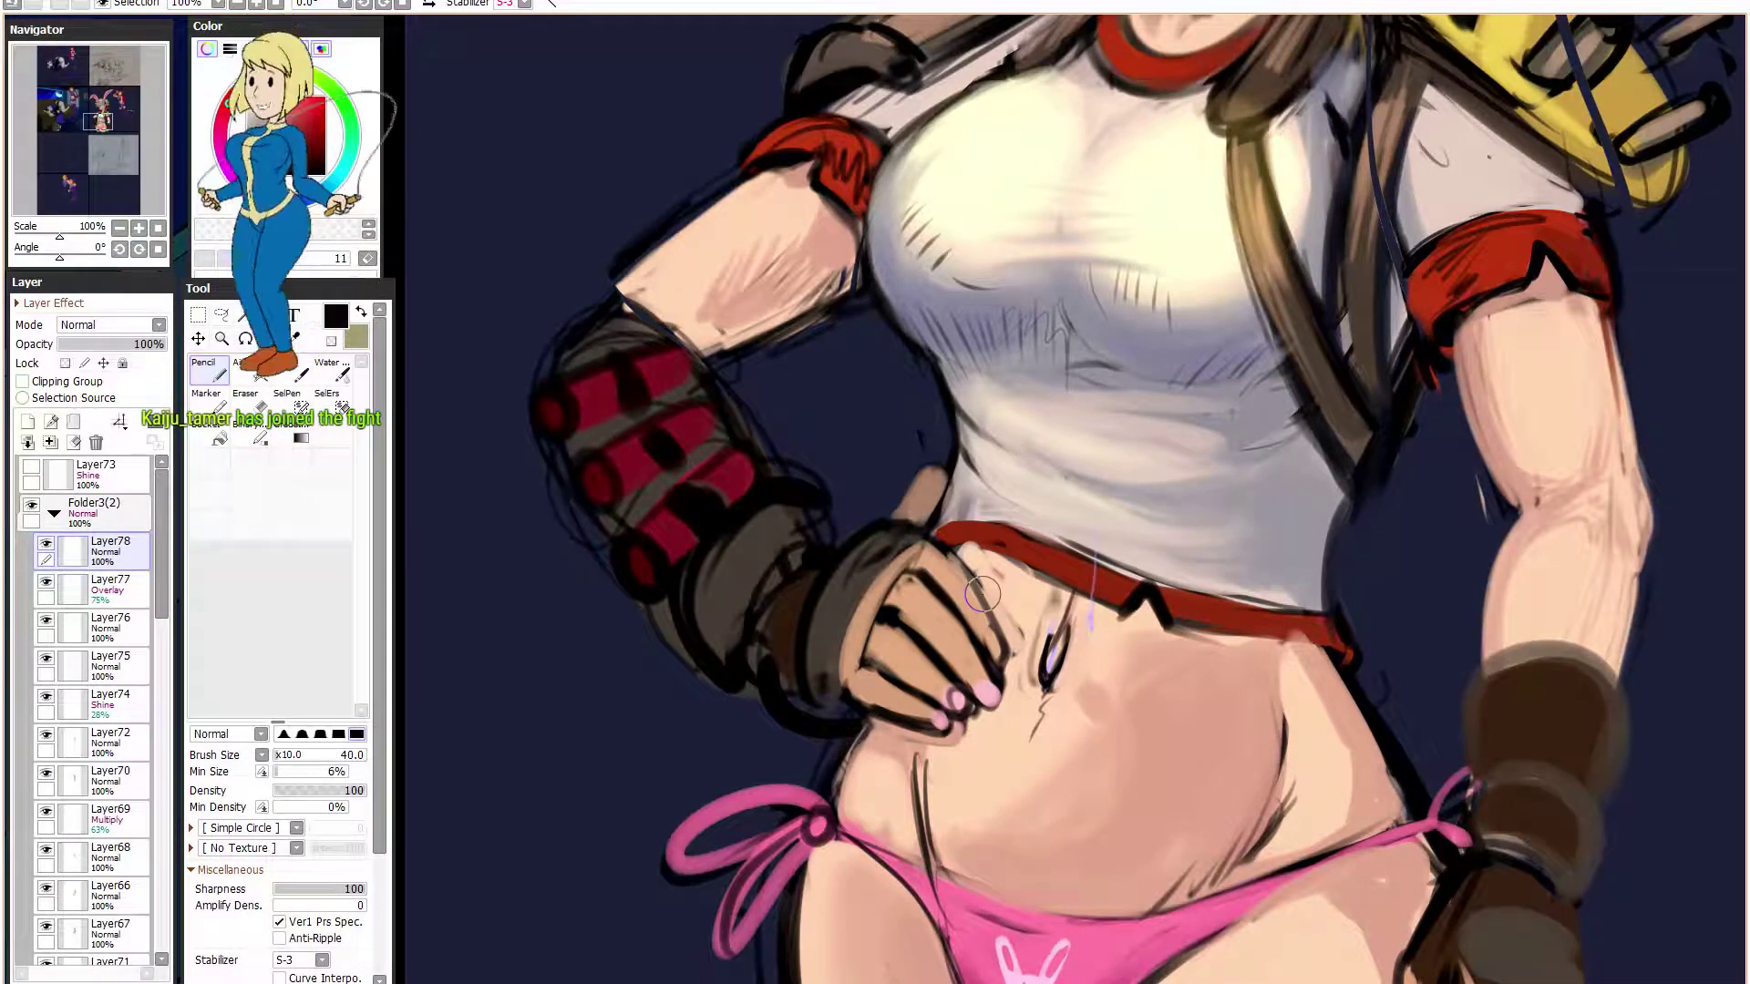
pyautogui.press('alt')
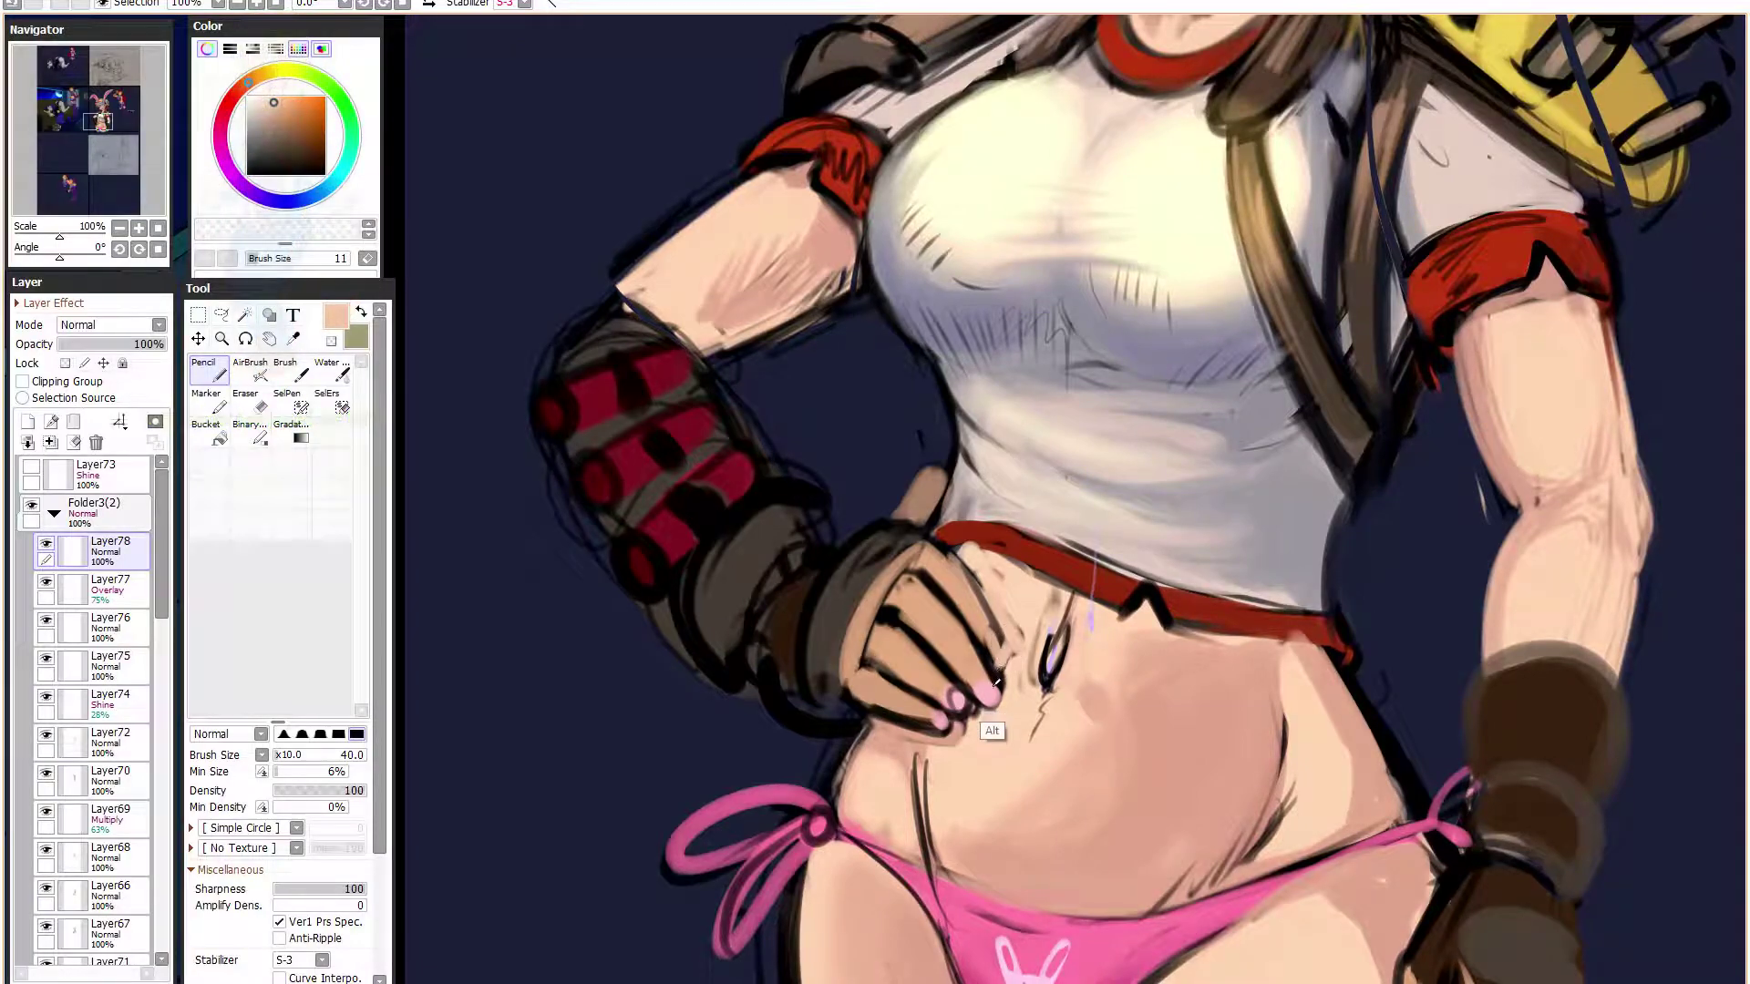
# - Clean up the skin around the middle fingertip and paint a small pink nail on the index fingertip
pyautogui.keyDown('alt'); pyautogui.click(987, 697); pyautogui.keyUp('alt')
pyautogui.keyDown('alt'); pyautogui.click(982, 714); pyautogui.keyUp('alt')
pyautogui.moveTo(1001, 689); pyautogui.dragTo(972, 717)
pyautogui.keyDown('alt'); pyautogui.click(1008, 682); pyautogui.keyUp('alt')
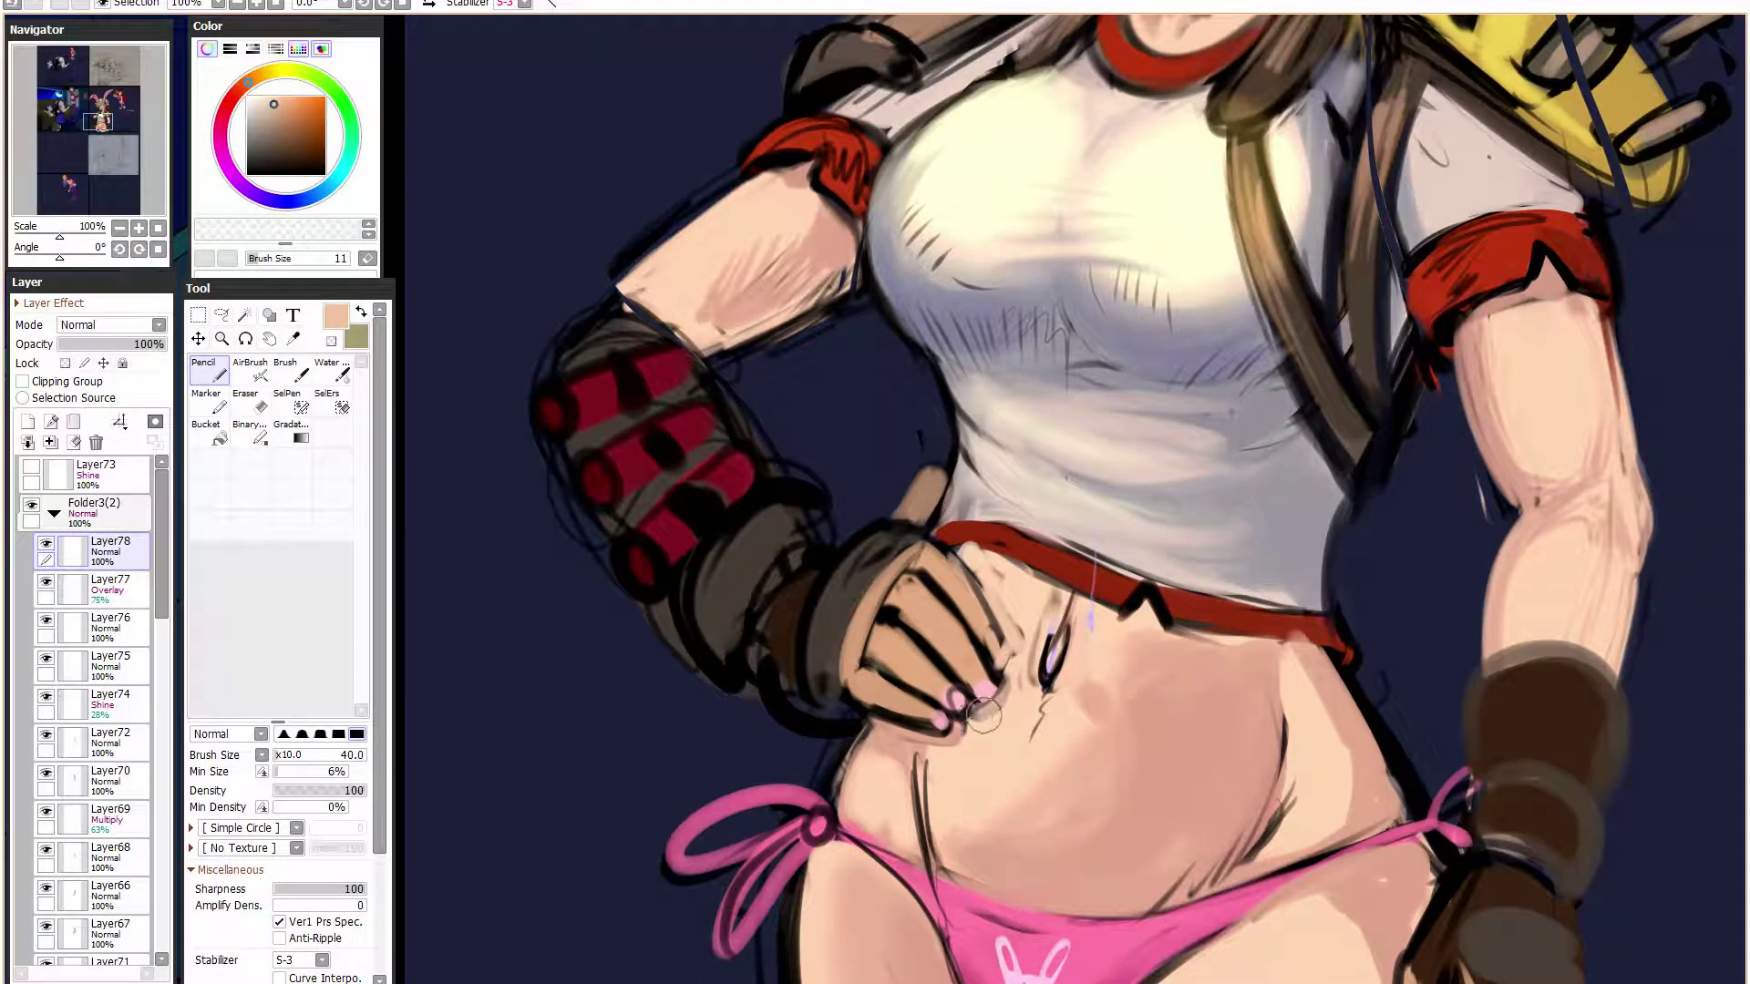
pyautogui.keyDown('alt'); pyautogui.click(989, 665); pyautogui.keyUp('alt')
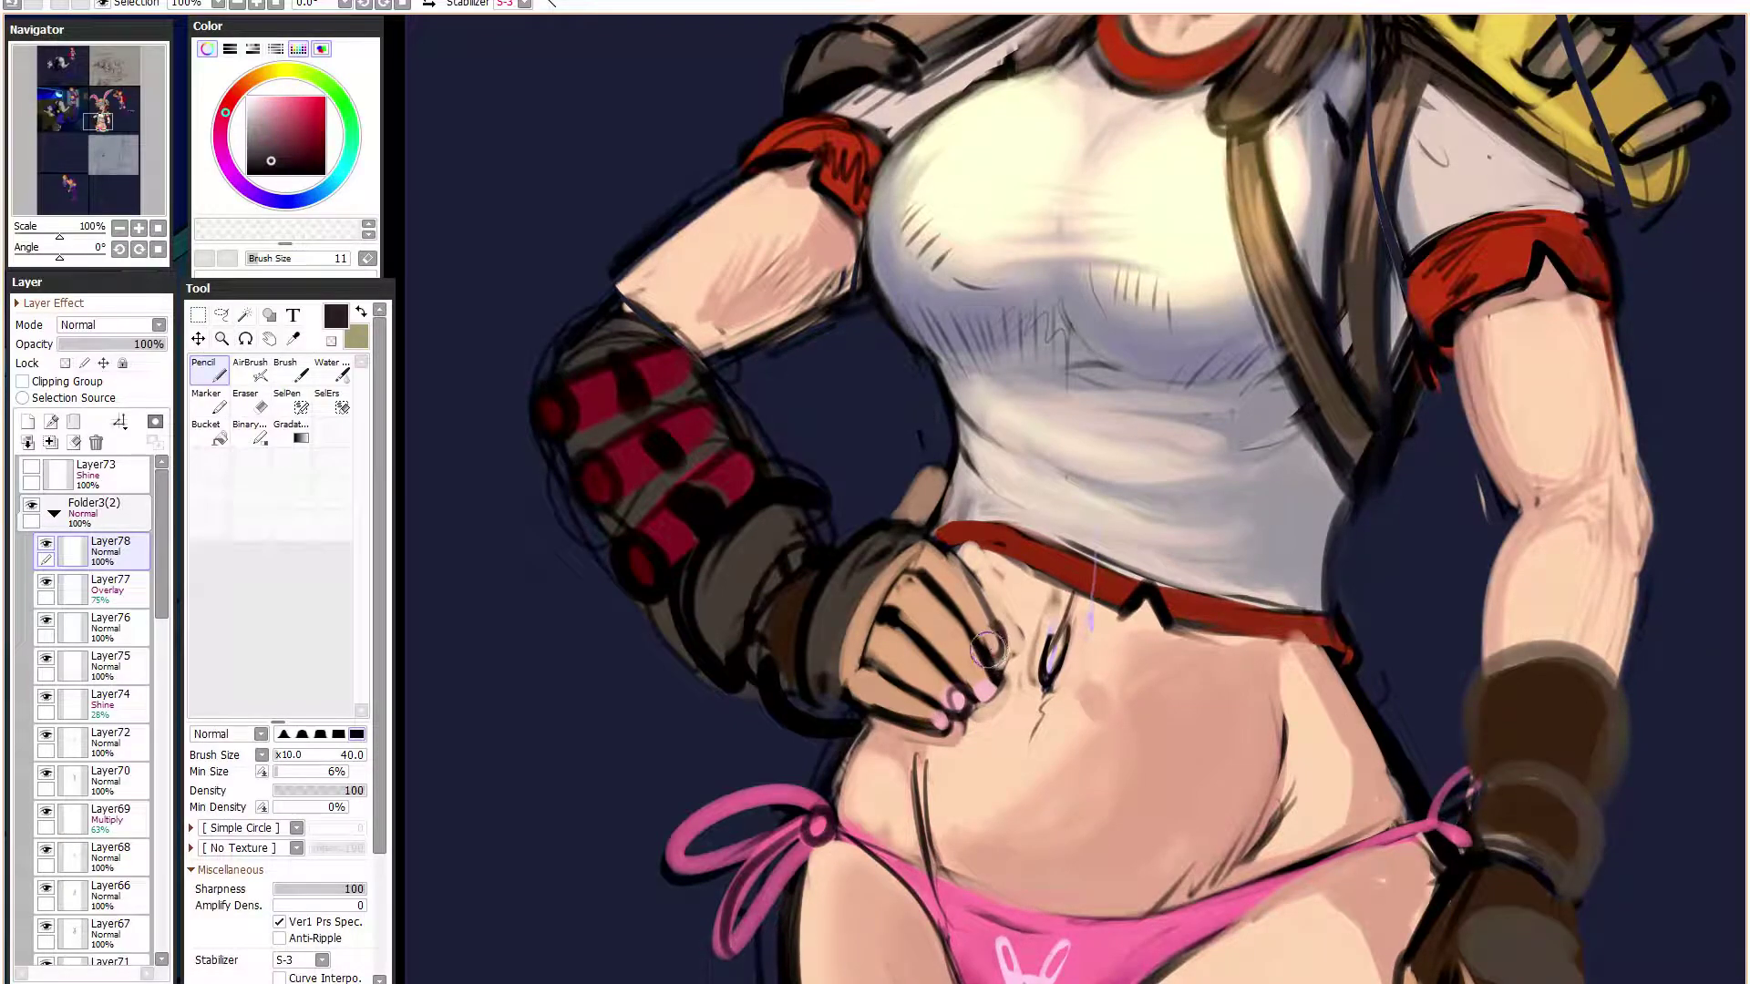
pyautogui.keyDown('alt'); pyautogui.click(986, 700); pyautogui.keyUp('alt')
pyautogui.moveTo(991, 641); pyautogui.dragTo(992, 633)
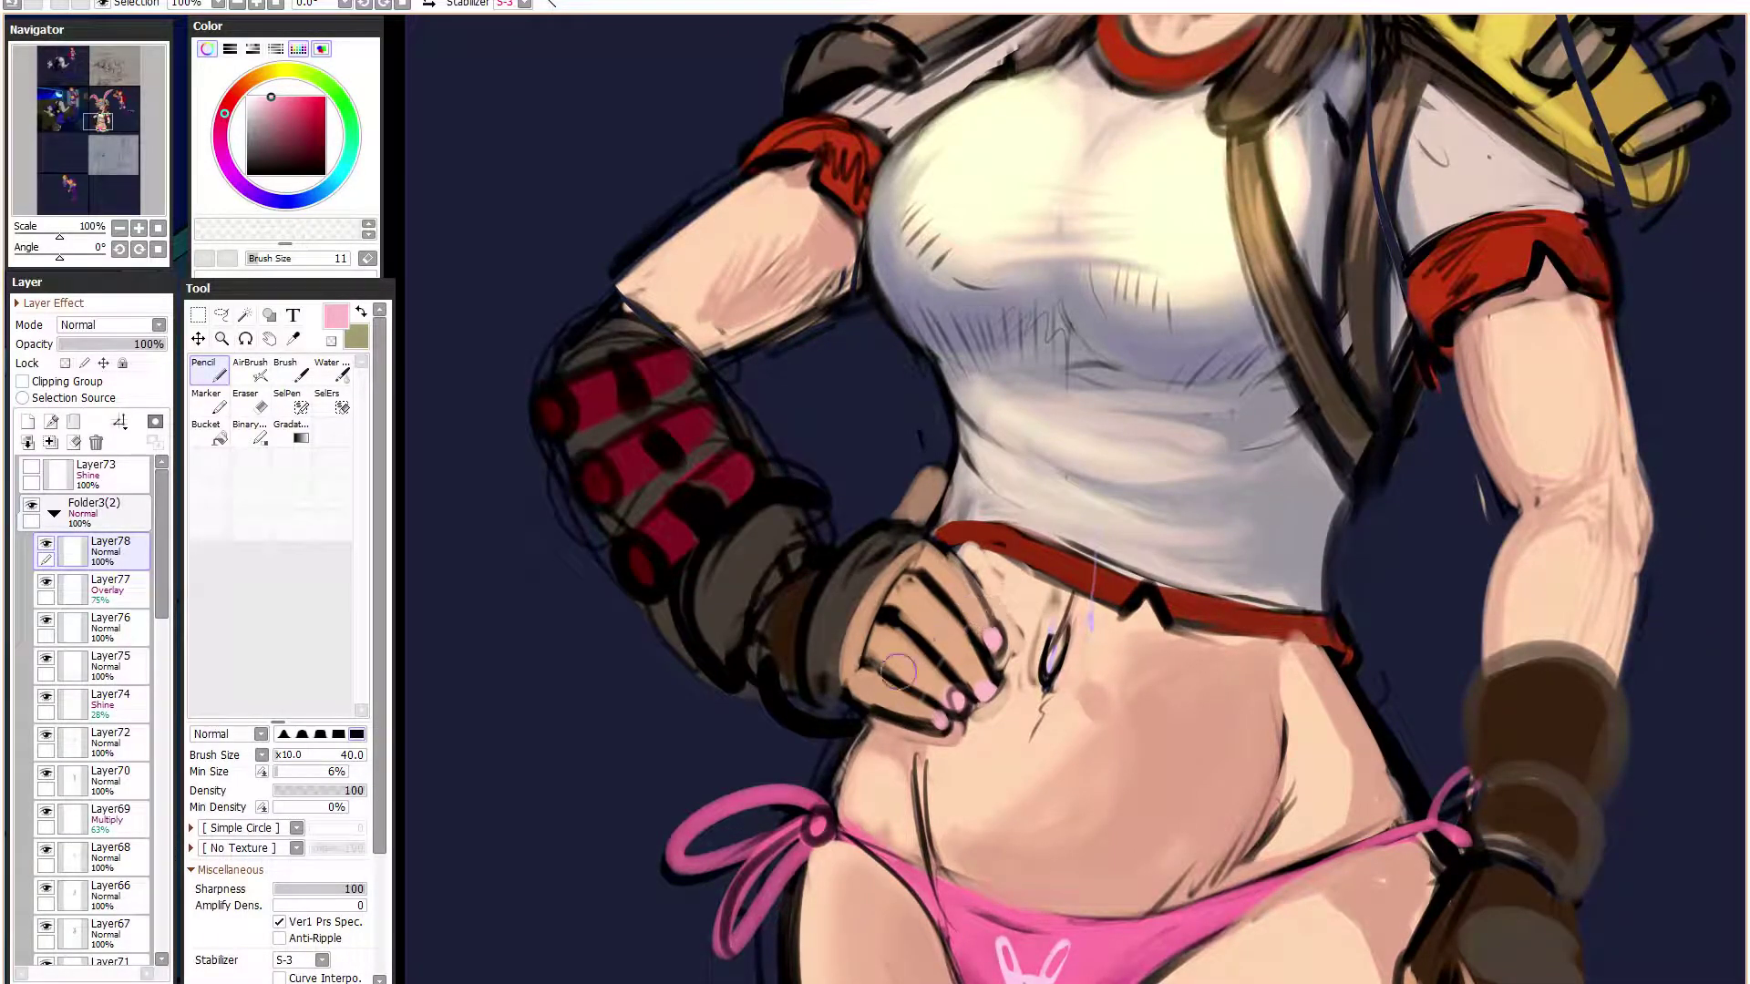
# - Draw curved guide lines in saturated red across the finger joints and knuckles of the hip hand
pyautogui.moveTo(307, 98); pyautogui.dragTo(318, 108)
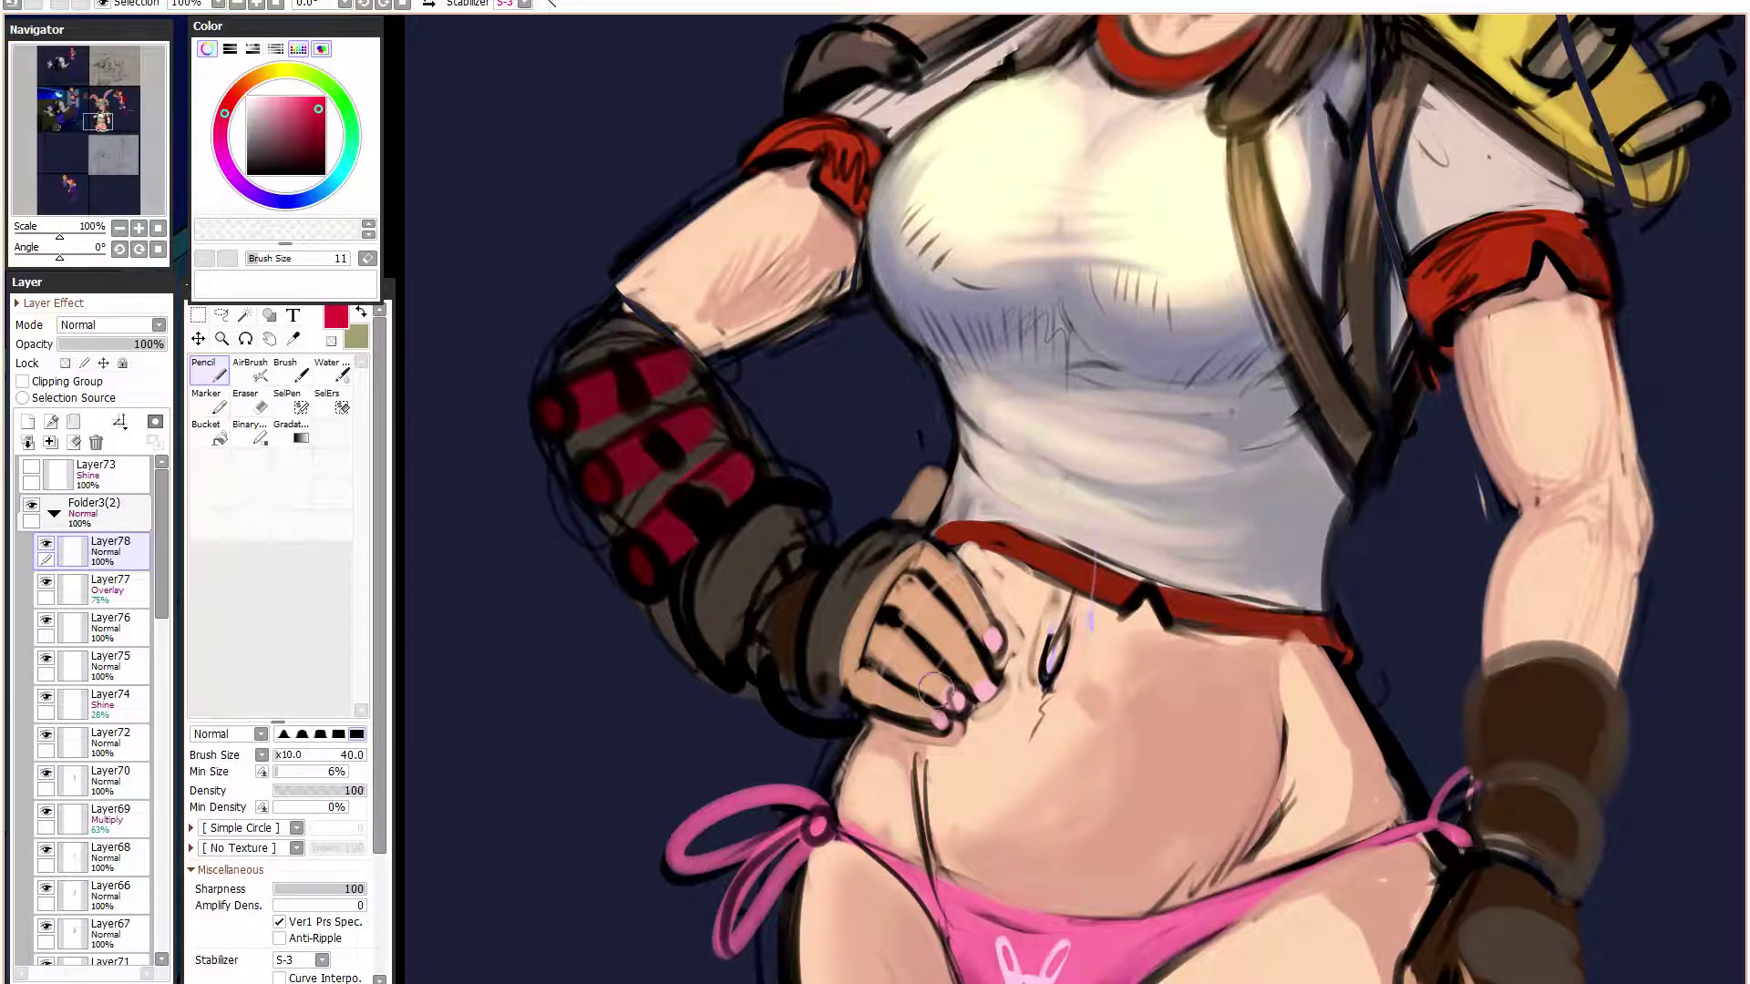
pyautogui.moveTo(986, 618); pyautogui.dragTo(923, 685)
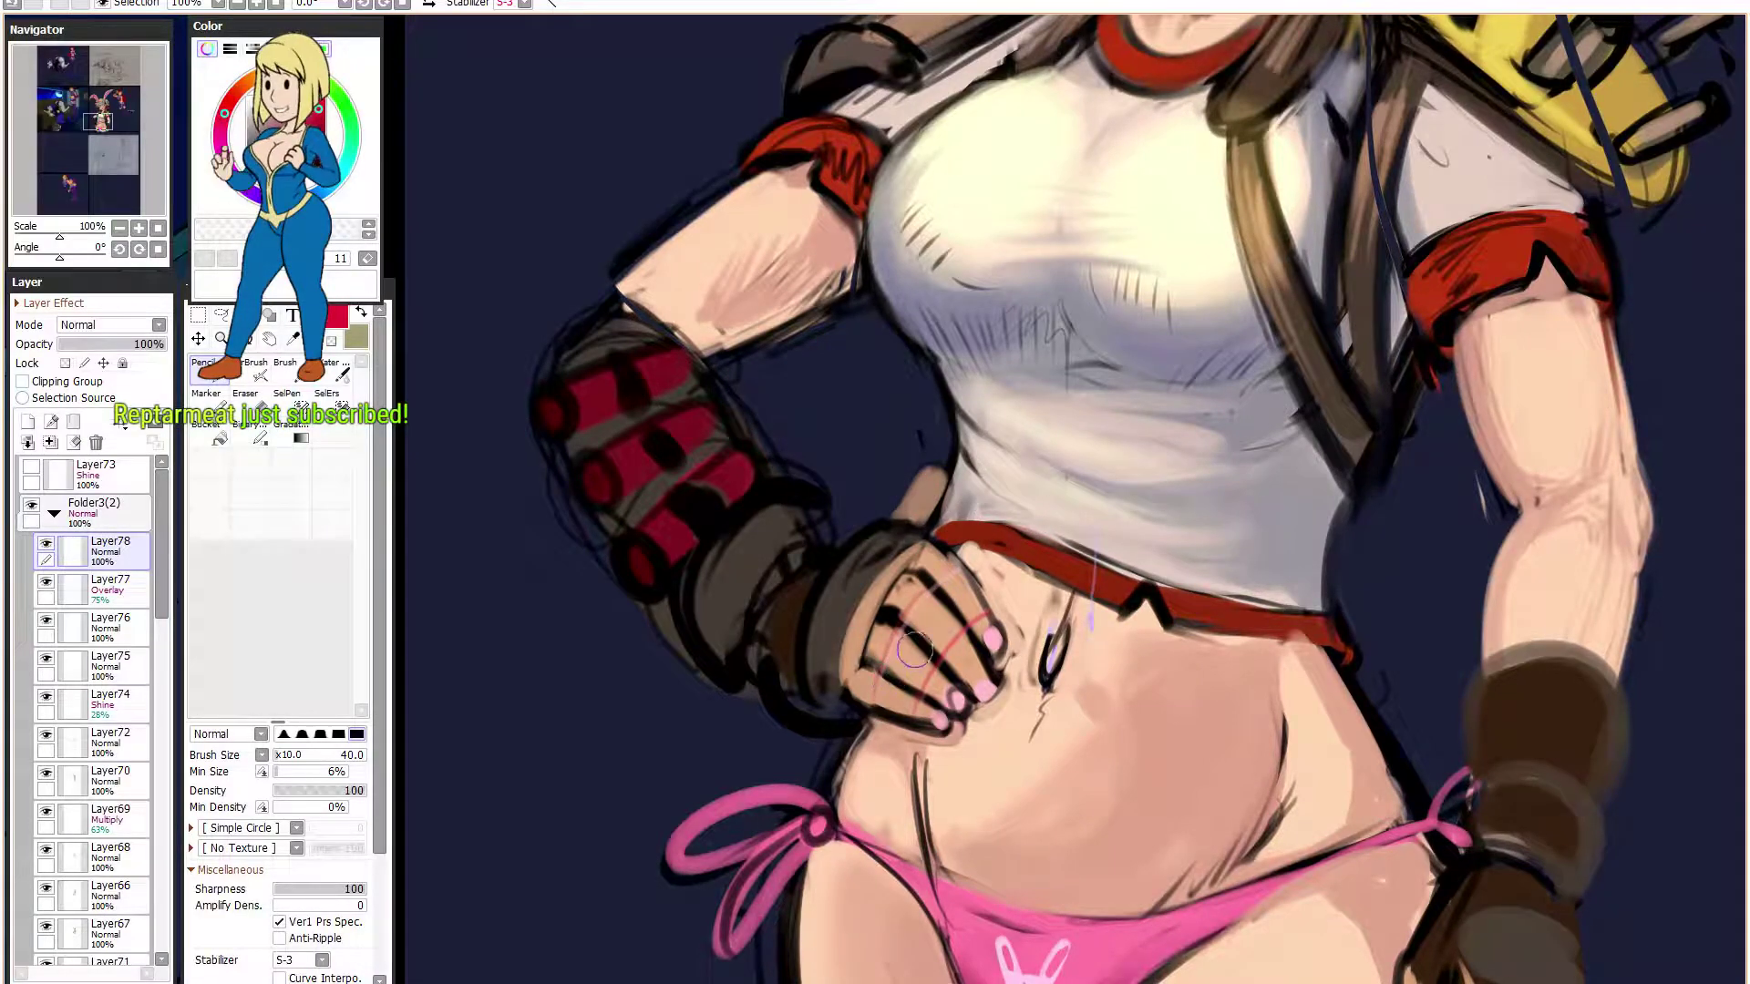
pyautogui.moveTo(955, 560); pyautogui.dragTo(876, 701)
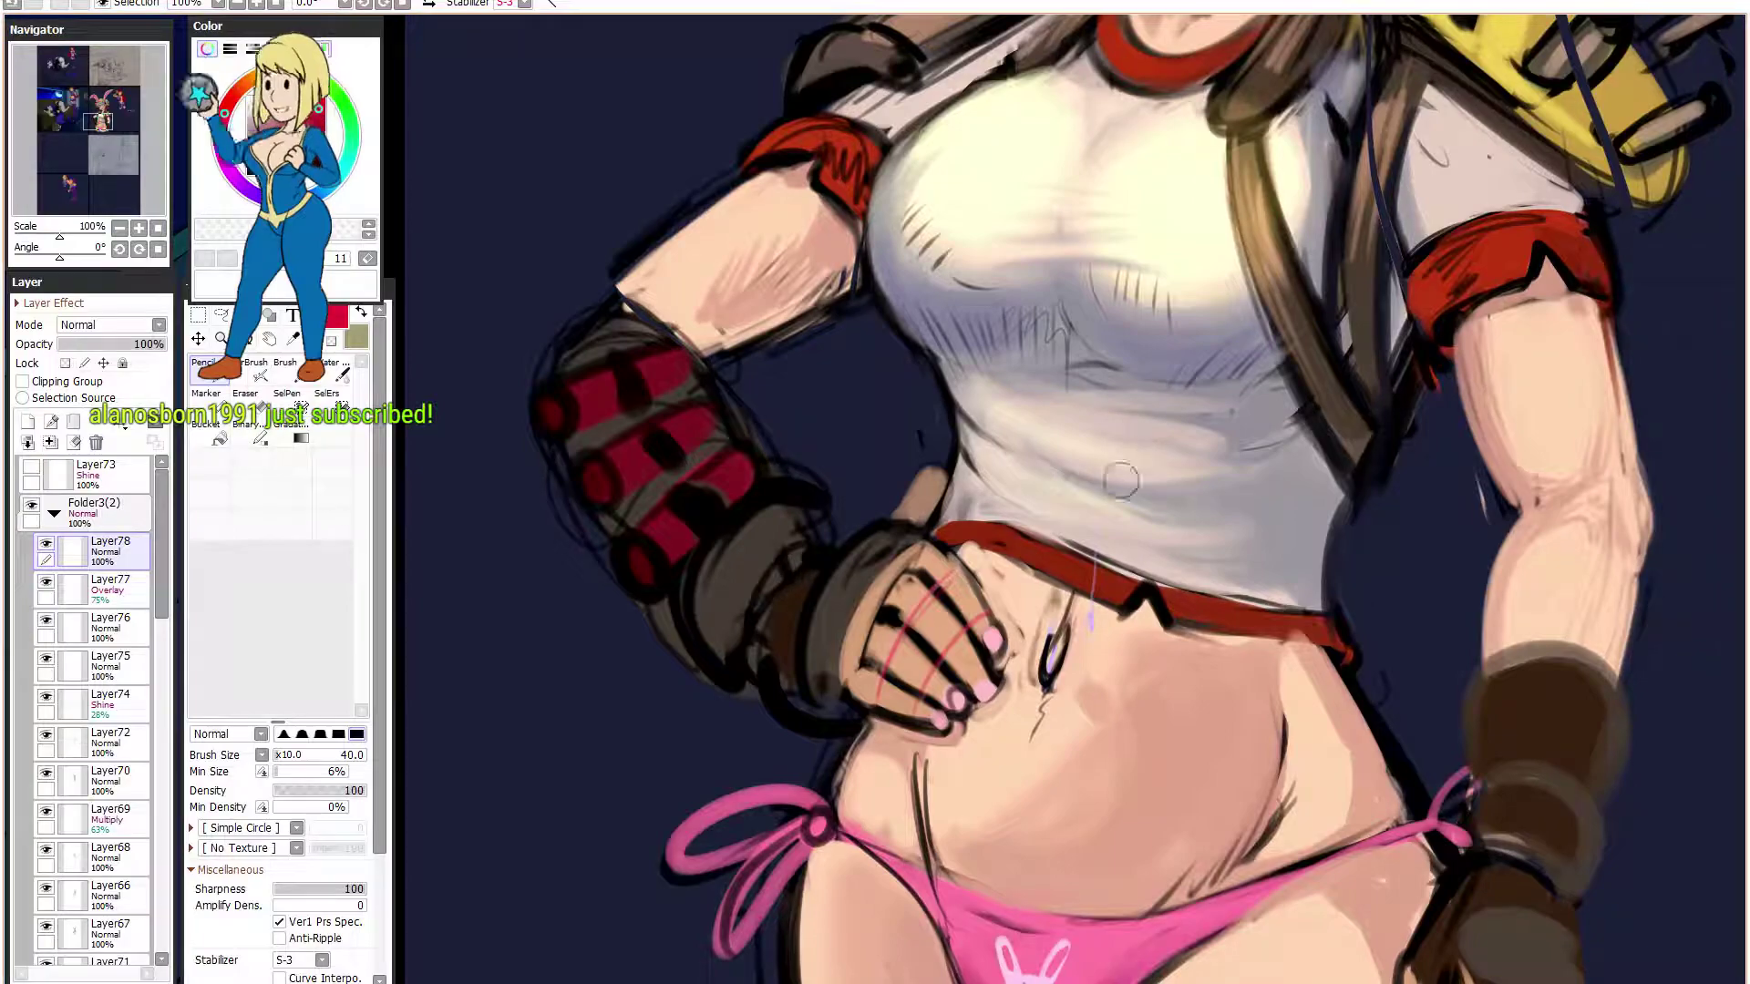
# - Shorten the black lines between the fingers at the hip hand's knuckles, covering them with sampled skin tone and refining the marks in black
pyautogui.keyDown('alt'); pyautogui.click(949, 694); pyautogui.keyUp('alt')
pyautogui.moveTo(941, 691); pyautogui.dragTo(941, 664)
pyautogui.keyDown('alt'); pyautogui.click(945, 673); pyautogui.keyUp('alt')
pyautogui.keyDown('alt'); pyautogui.click(939, 594); pyautogui.keyUp('alt')
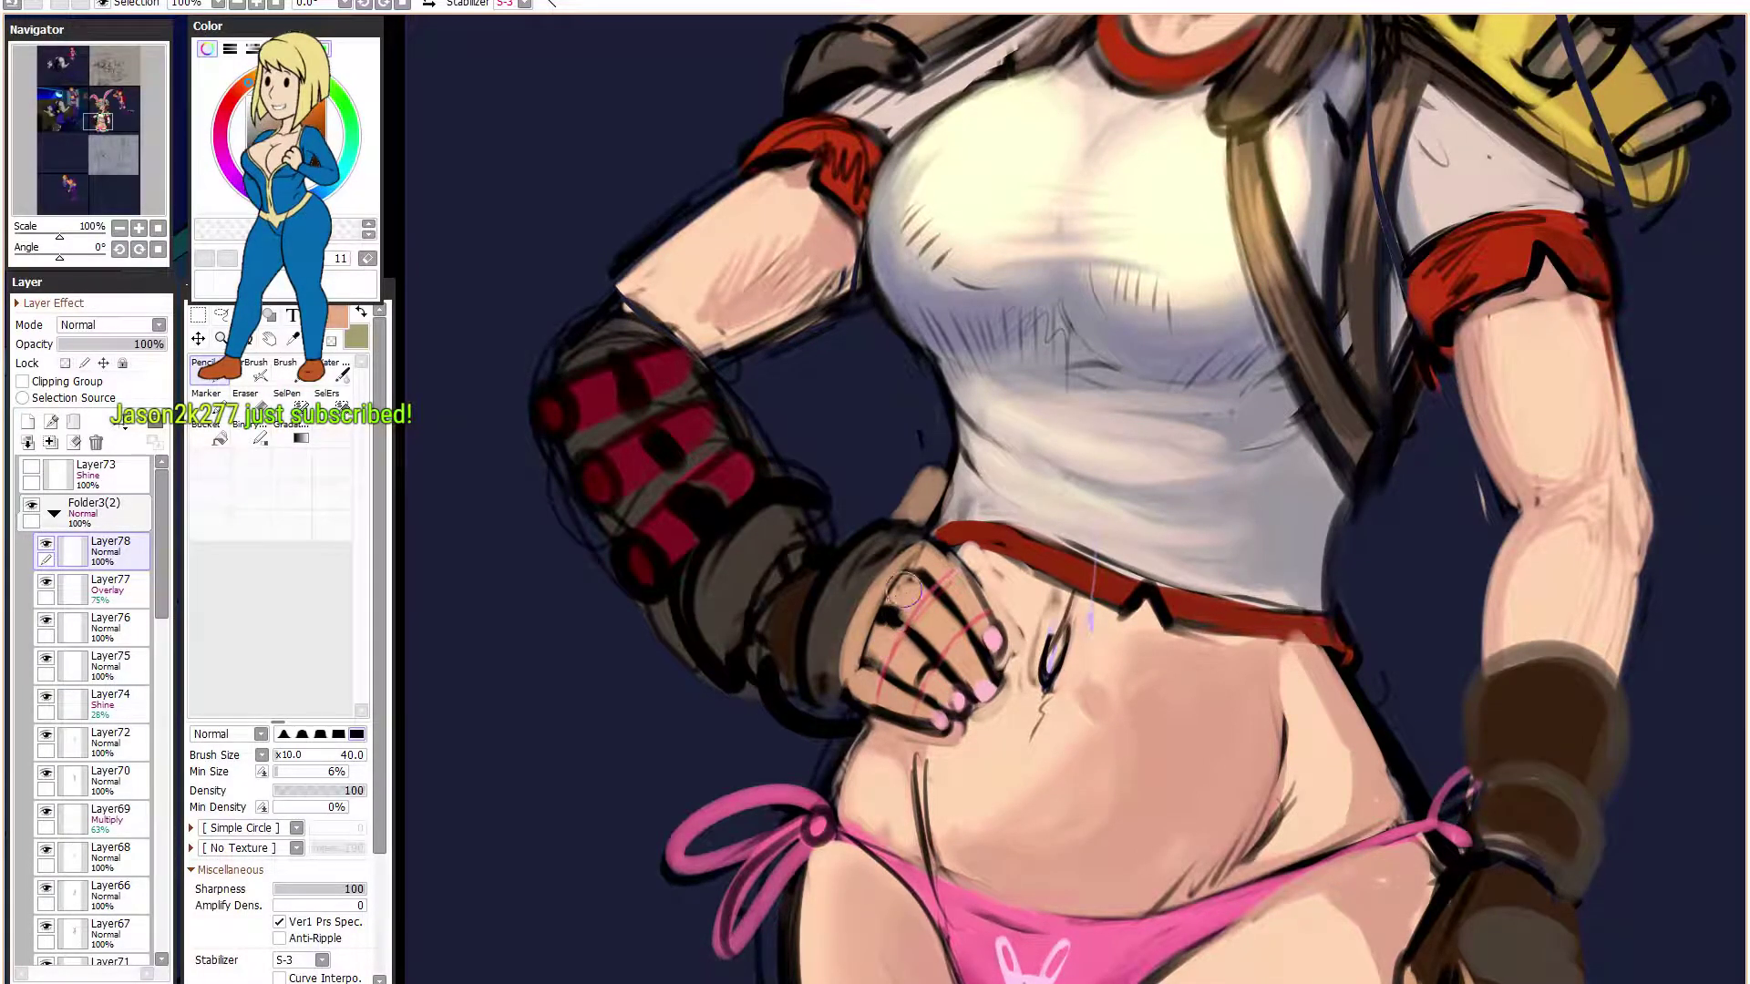
pyautogui.moveTo(879, 629); pyautogui.dragTo(865, 646)
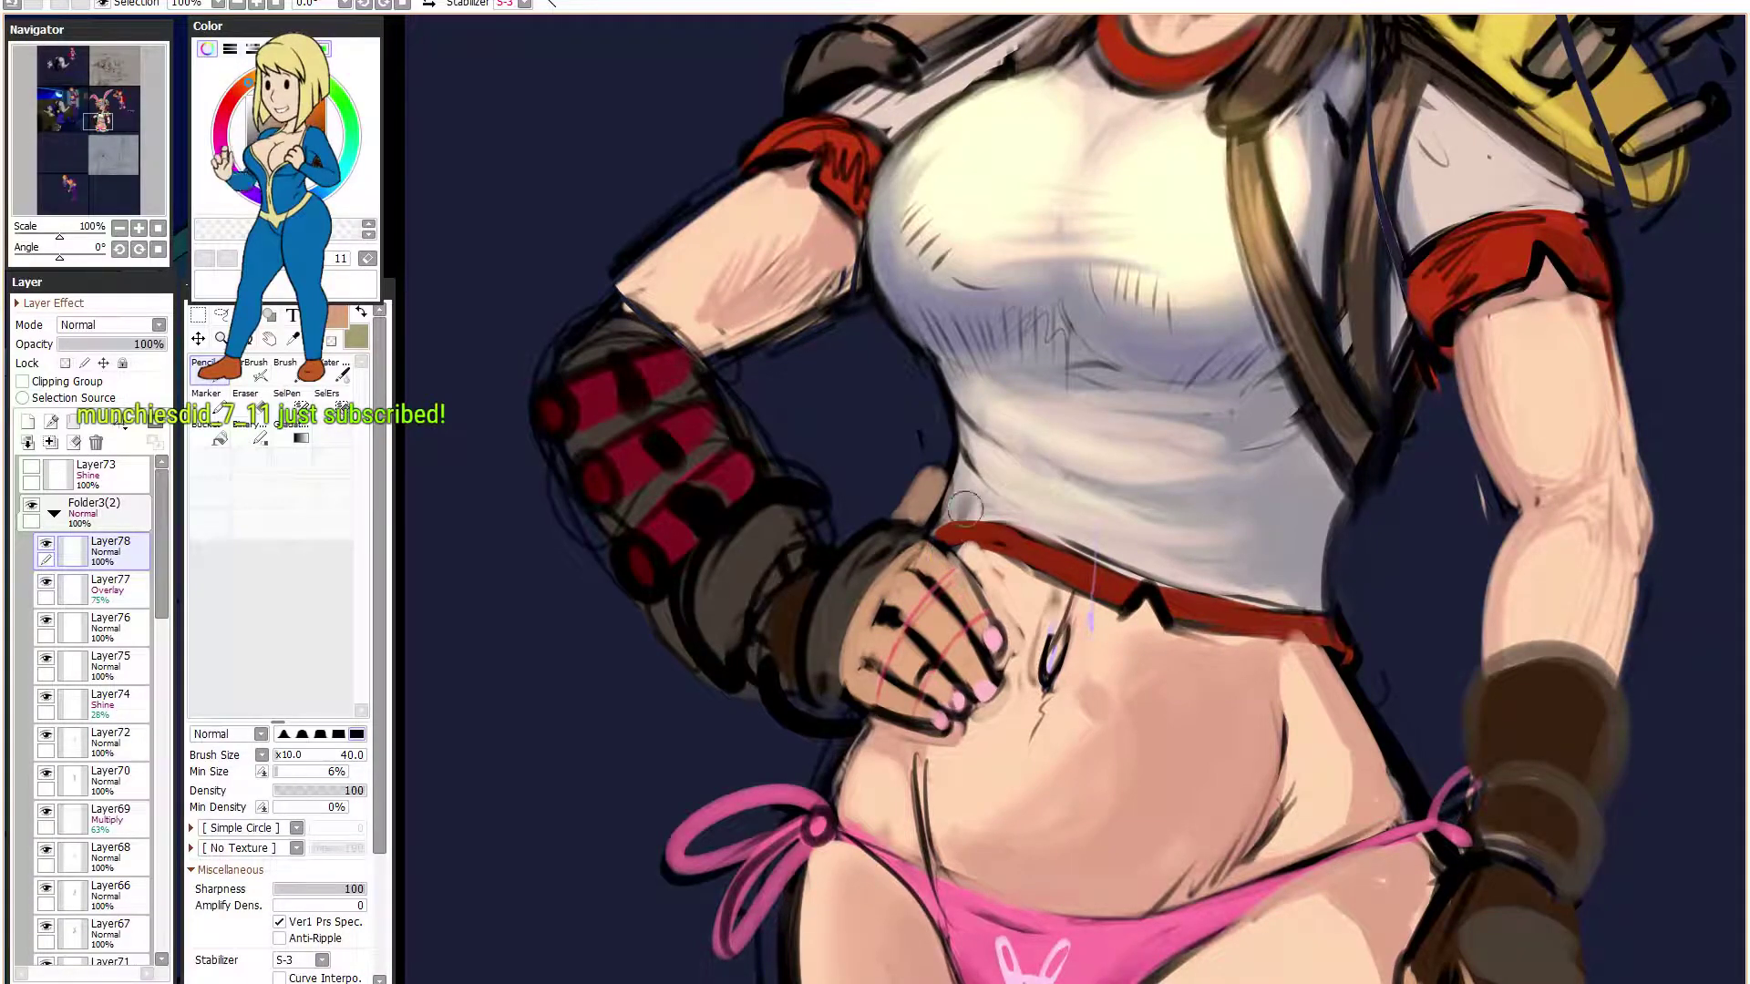
pyautogui.keyDown('alt'); pyautogui.click(897, 616); pyautogui.keyUp('alt')
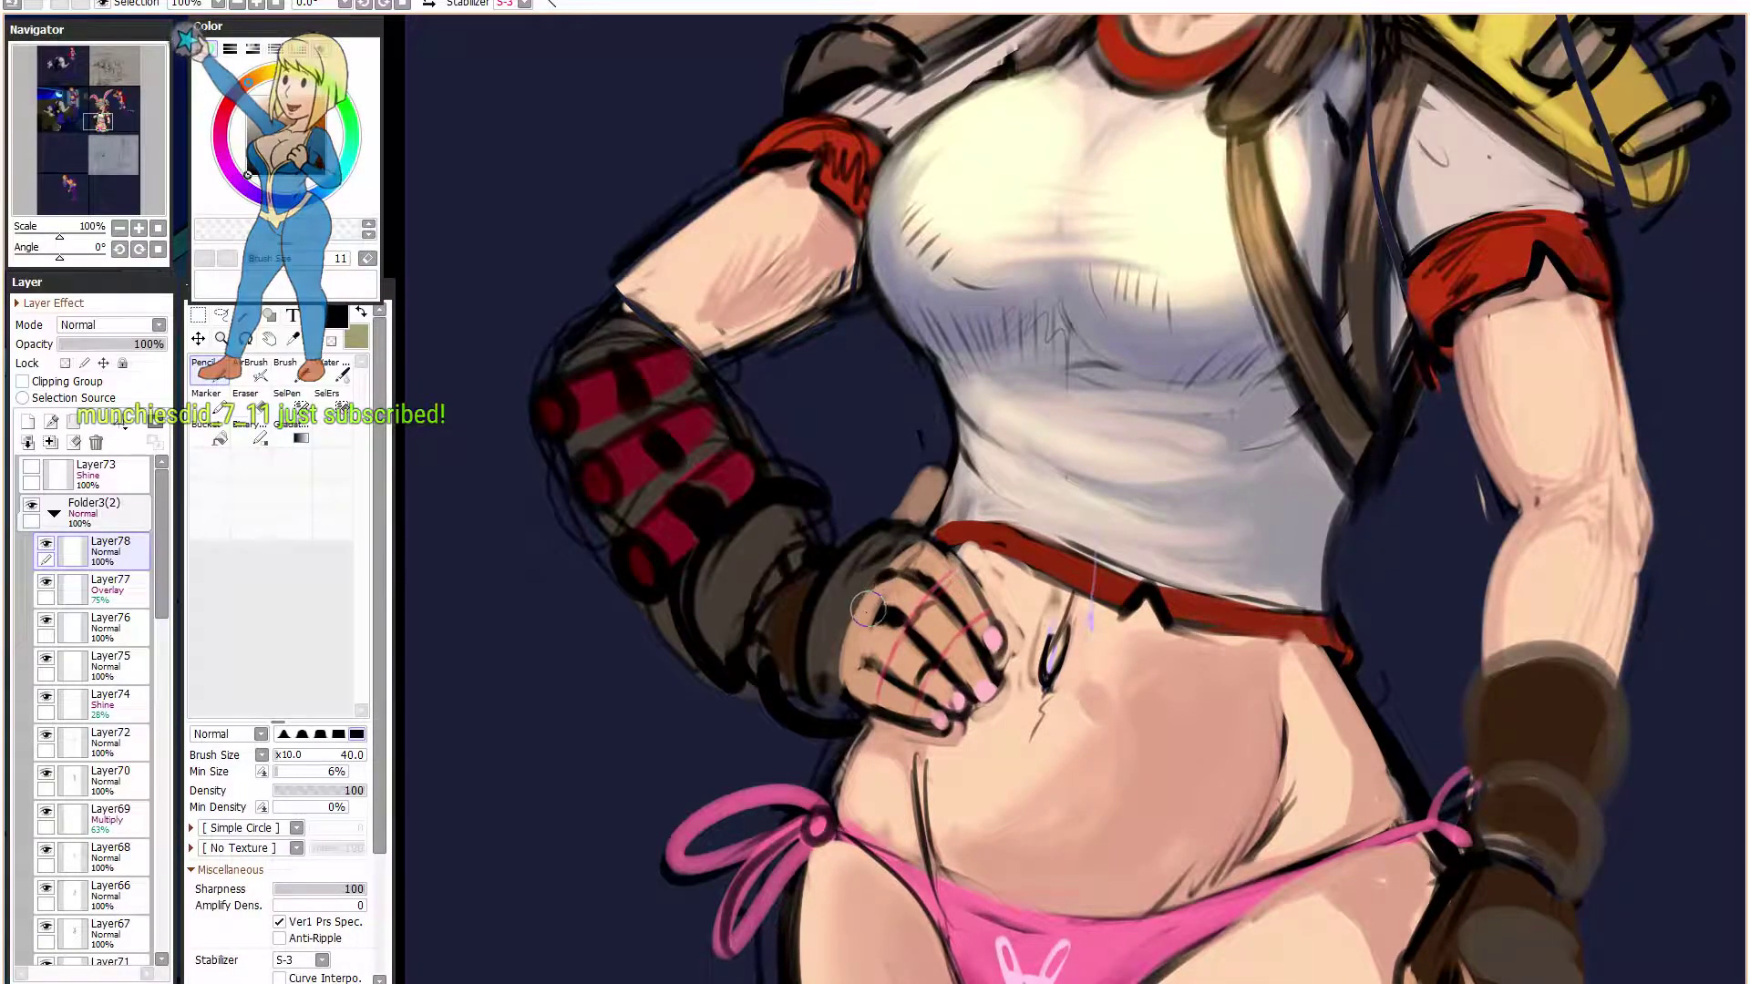
pyautogui.keyDown('alt'); pyautogui.click(889, 635); pyautogui.keyUp('alt')
pyautogui.moveTo(889, 628); pyautogui.dragTo(875, 603)
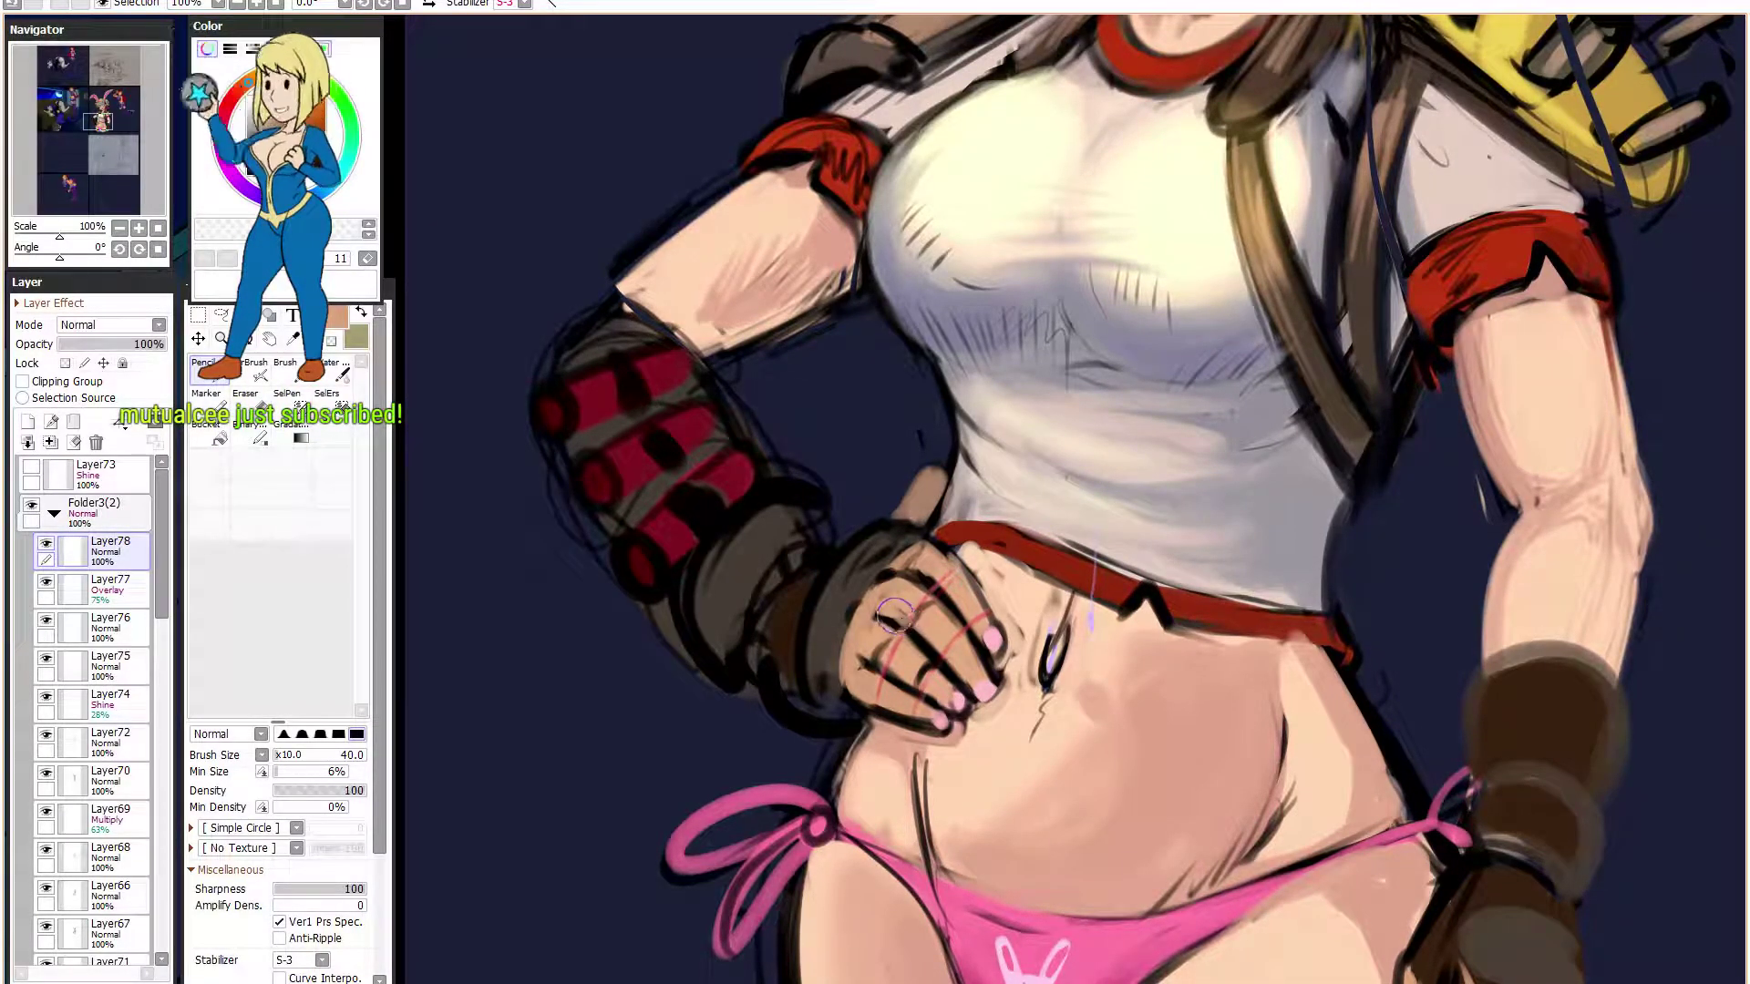
# - Outline the hip hand's knuckles in black and paint out the red guide lines across the fingers with sampled skin tone
pyautogui.keyDown('alt'); pyautogui.click(900, 576); pyautogui.keyUp('alt')
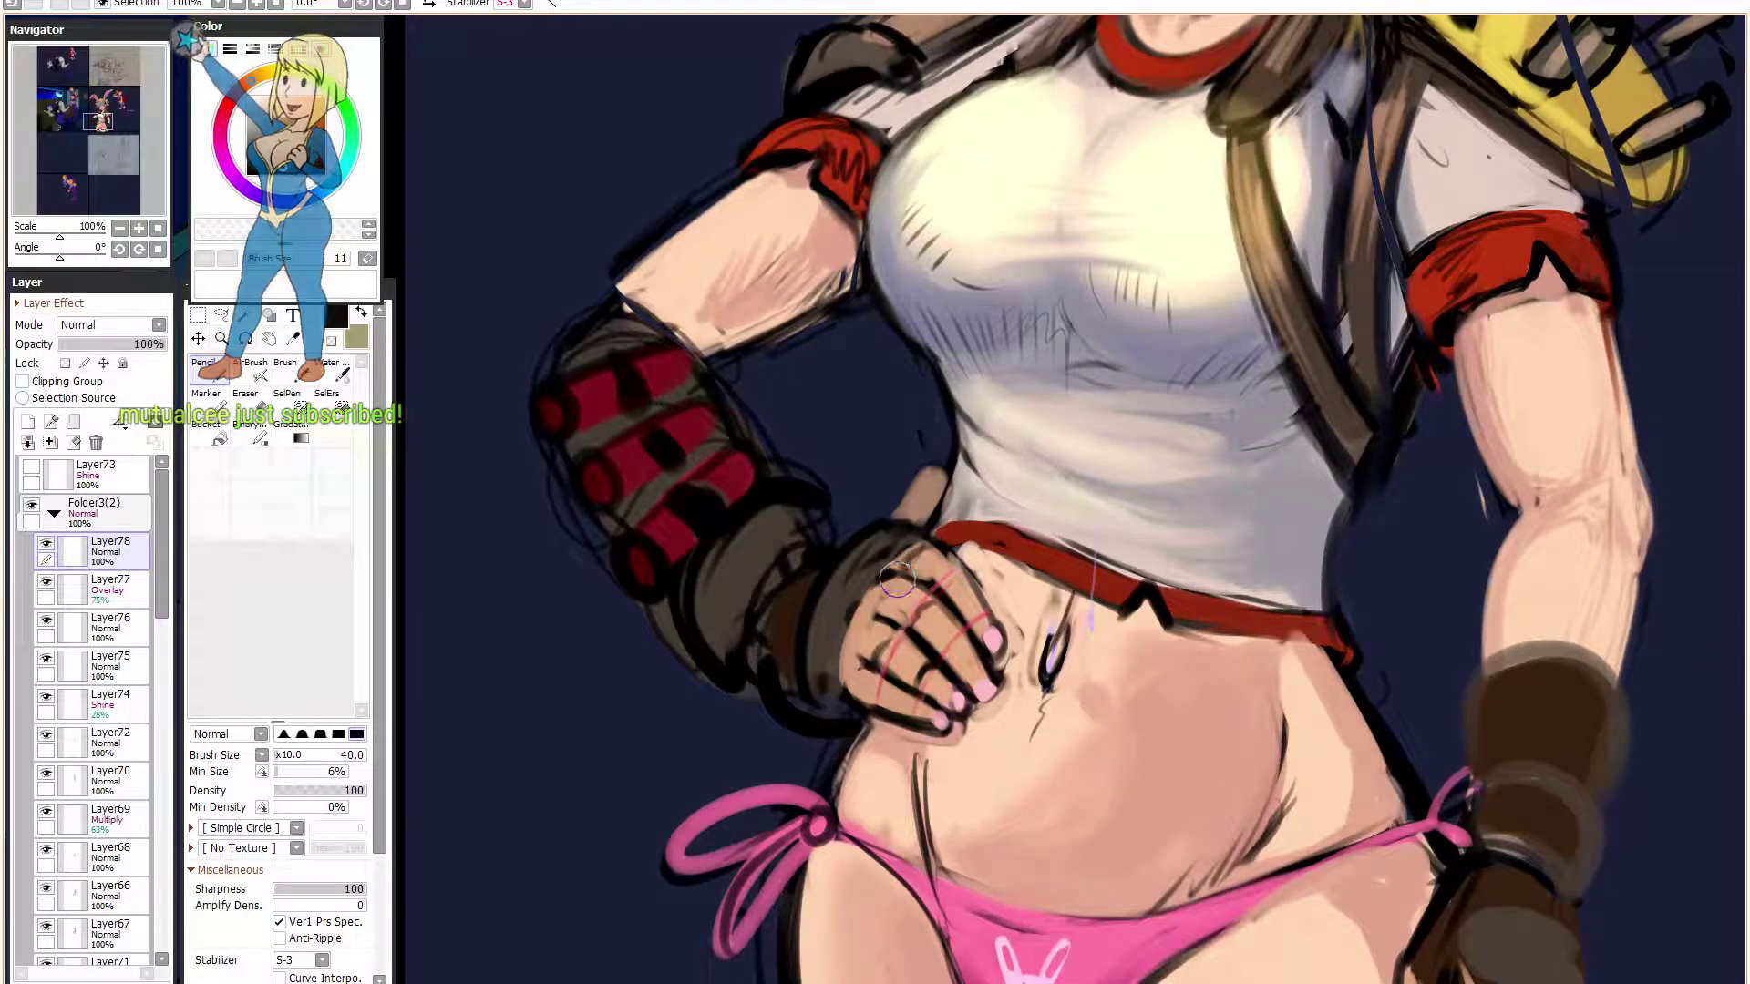
pyautogui.keyDown('alt'); pyautogui.click(872, 663); pyautogui.keyUp('alt')
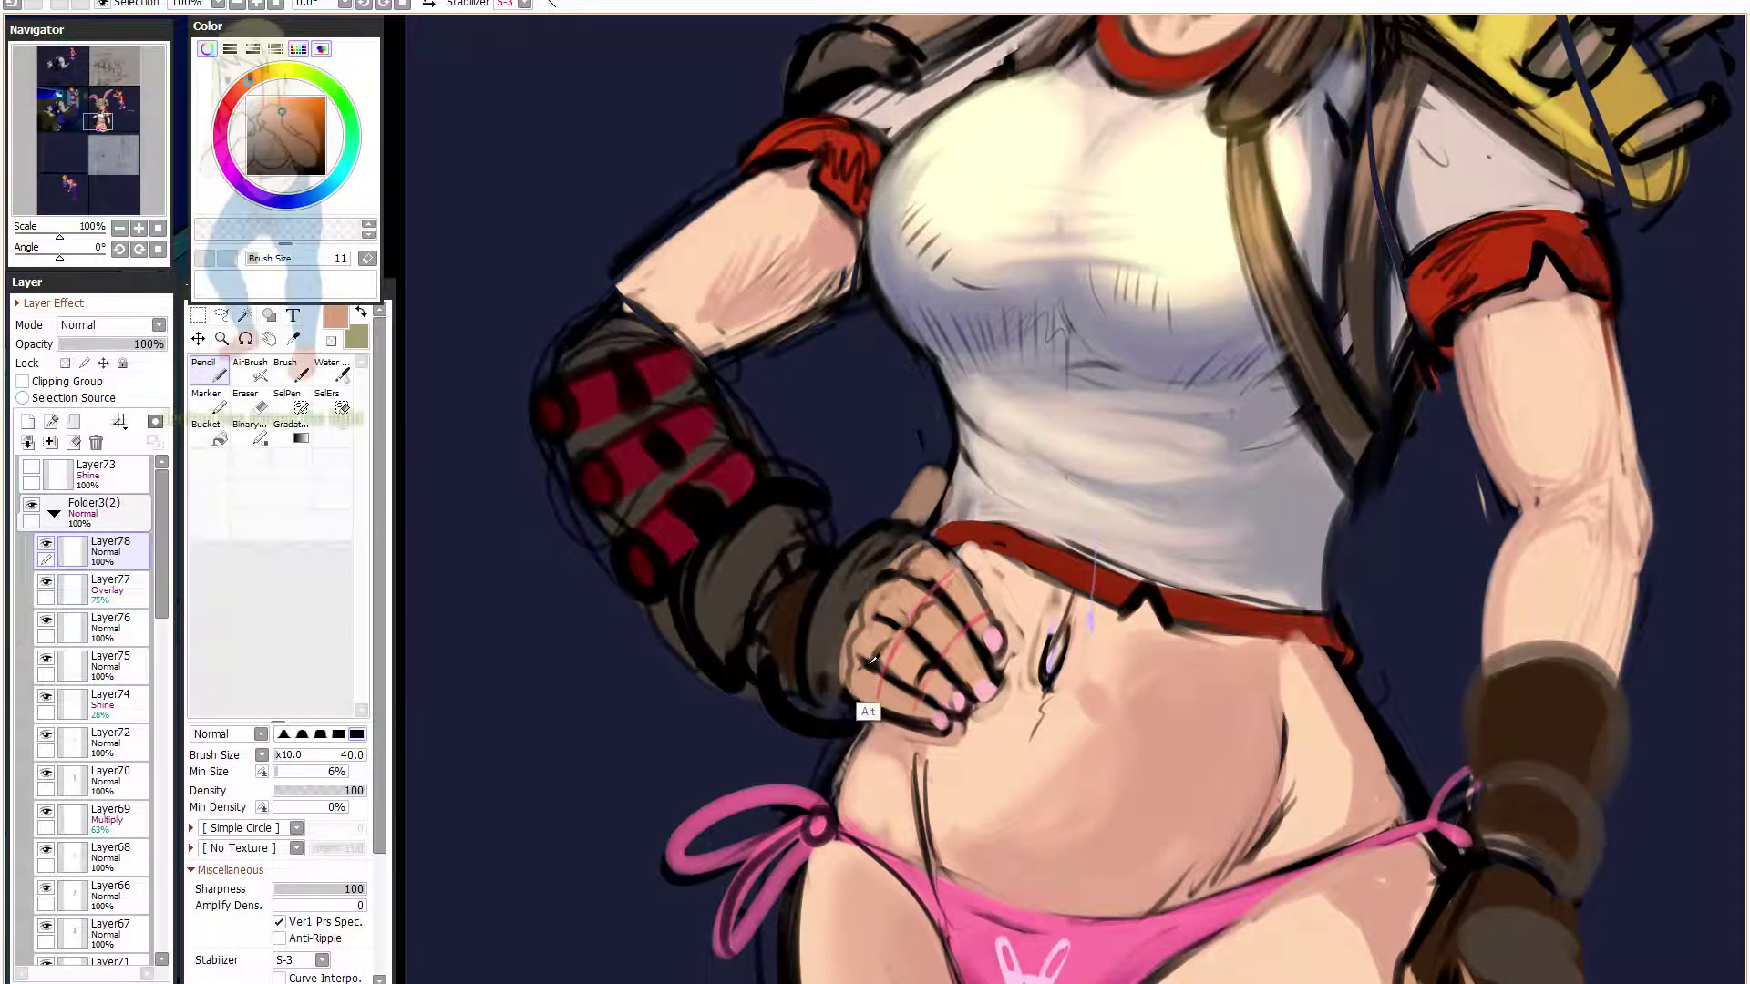
pyautogui.keyDown('alt'); pyautogui.click(885, 713); pyautogui.keyUp('alt')
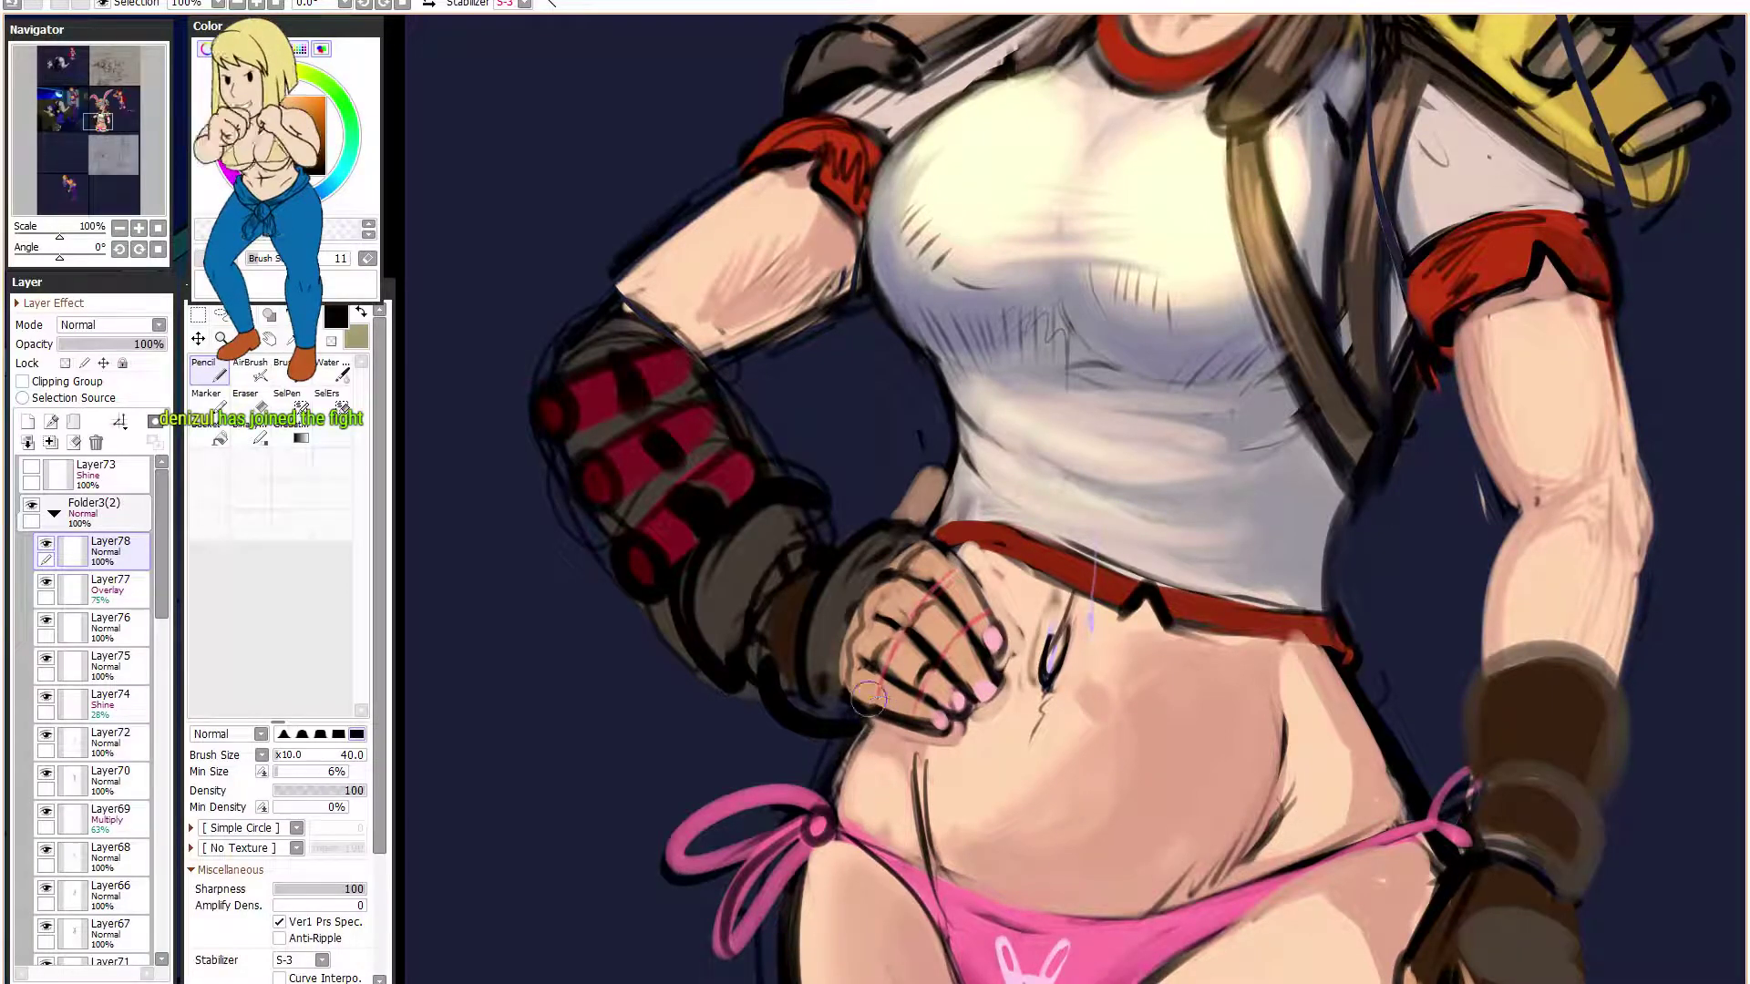
pyautogui.keyDown('alt'); pyautogui.click(897, 690); pyautogui.keyUp('alt')
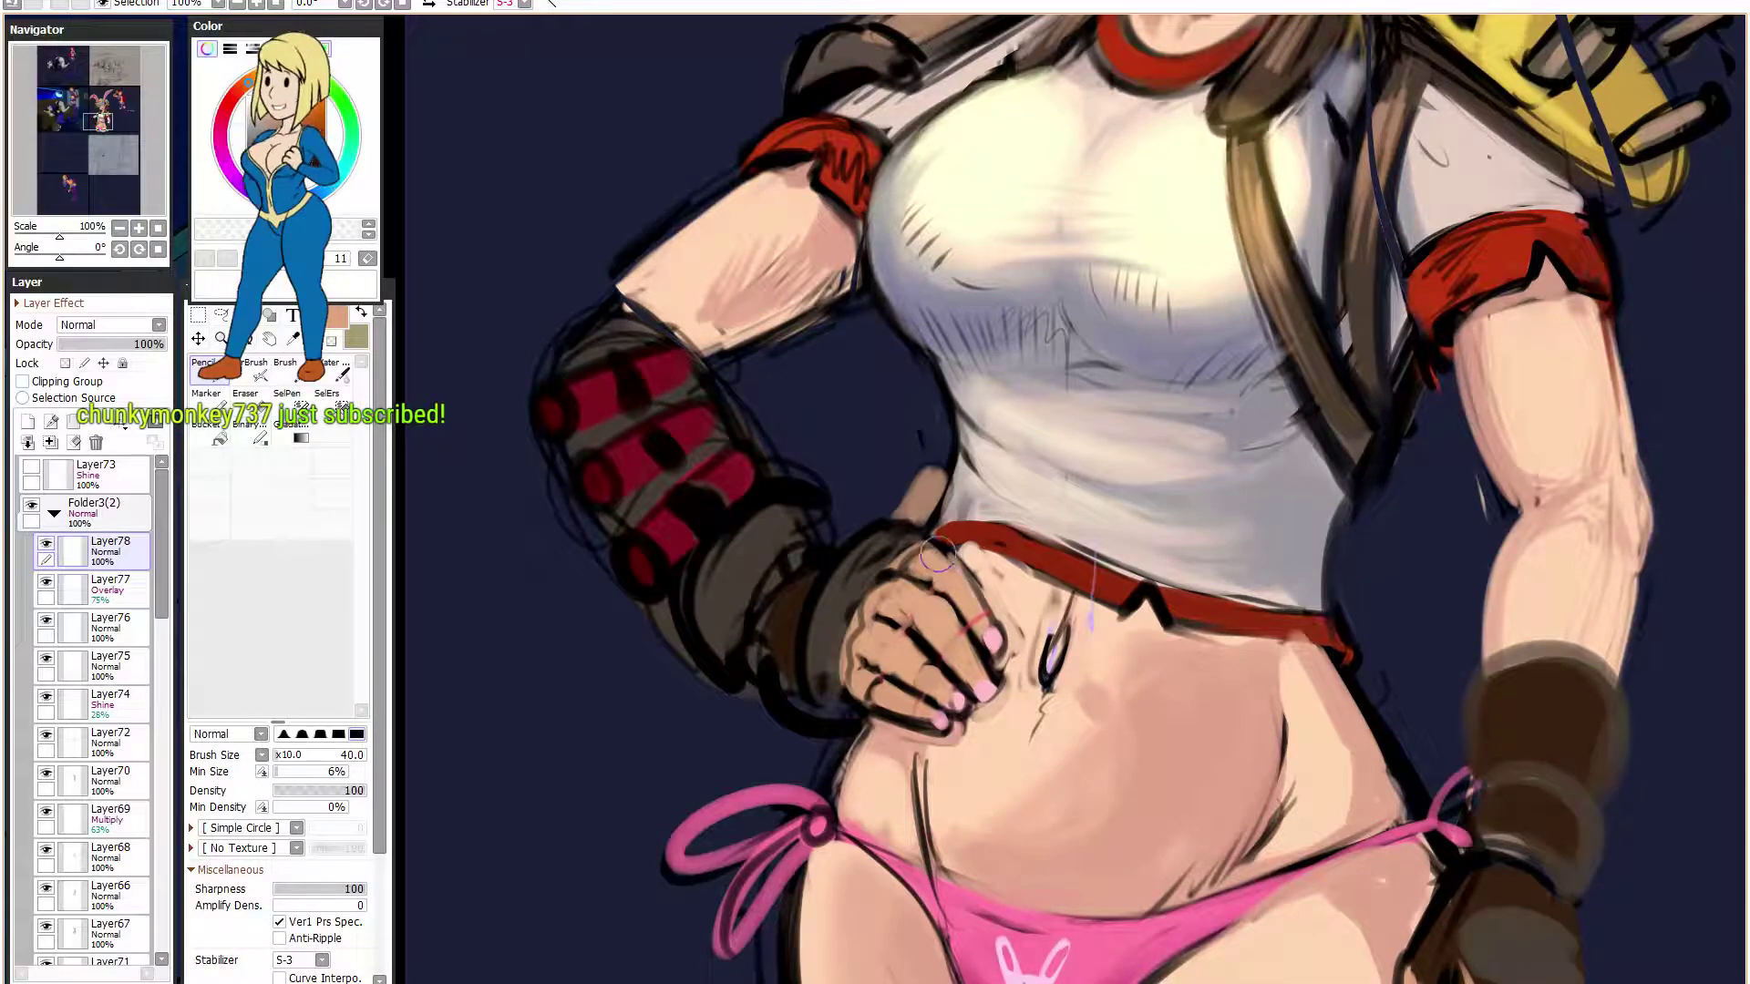
pyautogui.press('alt')
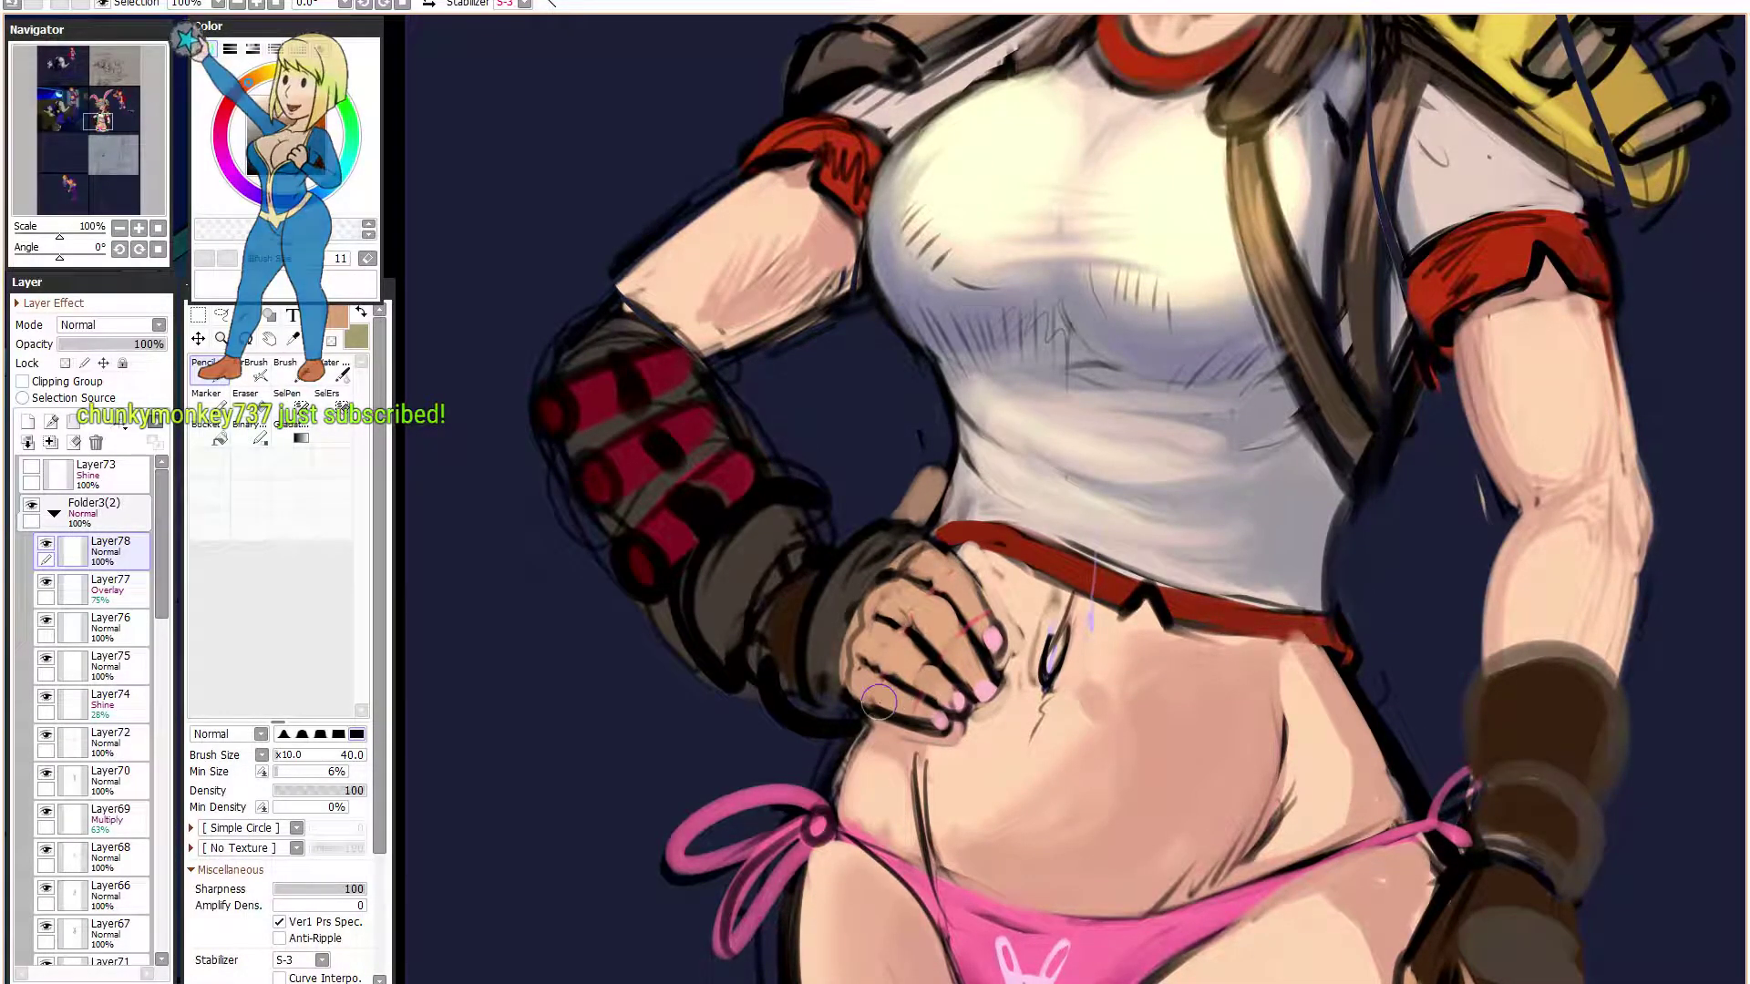
# - Trim the little finger's lower edge with sampled skin tones and repaint its small pink nail on the shortened tip
pyautogui.keyDown('alt'); pyautogui.click(954, 731); pyautogui.keyUp('alt')
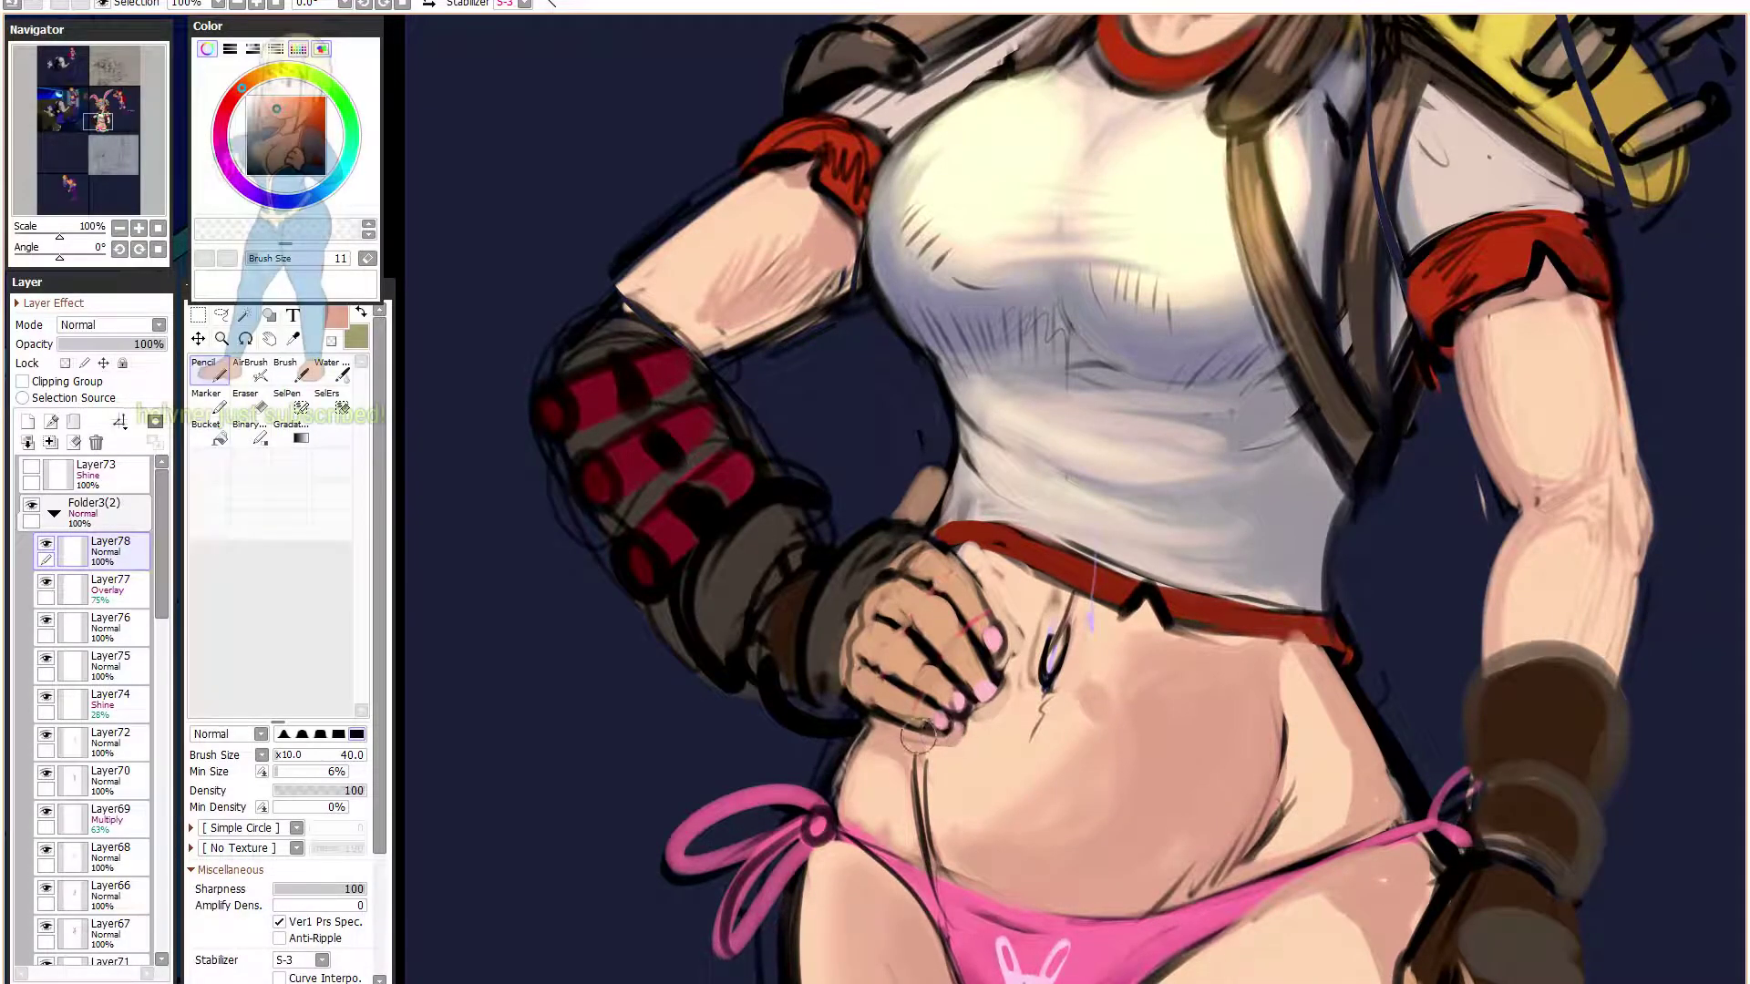
pyautogui.keyDown('alt'); pyautogui.click(920, 725); pyautogui.keyUp('alt')
pyautogui.moveTo(922, 724); pyautogui.dragTo(934, 722)
pyautogui.keyDown('alt'); pyautogui.click(895, 721); pyautogui.keyUp('alt')
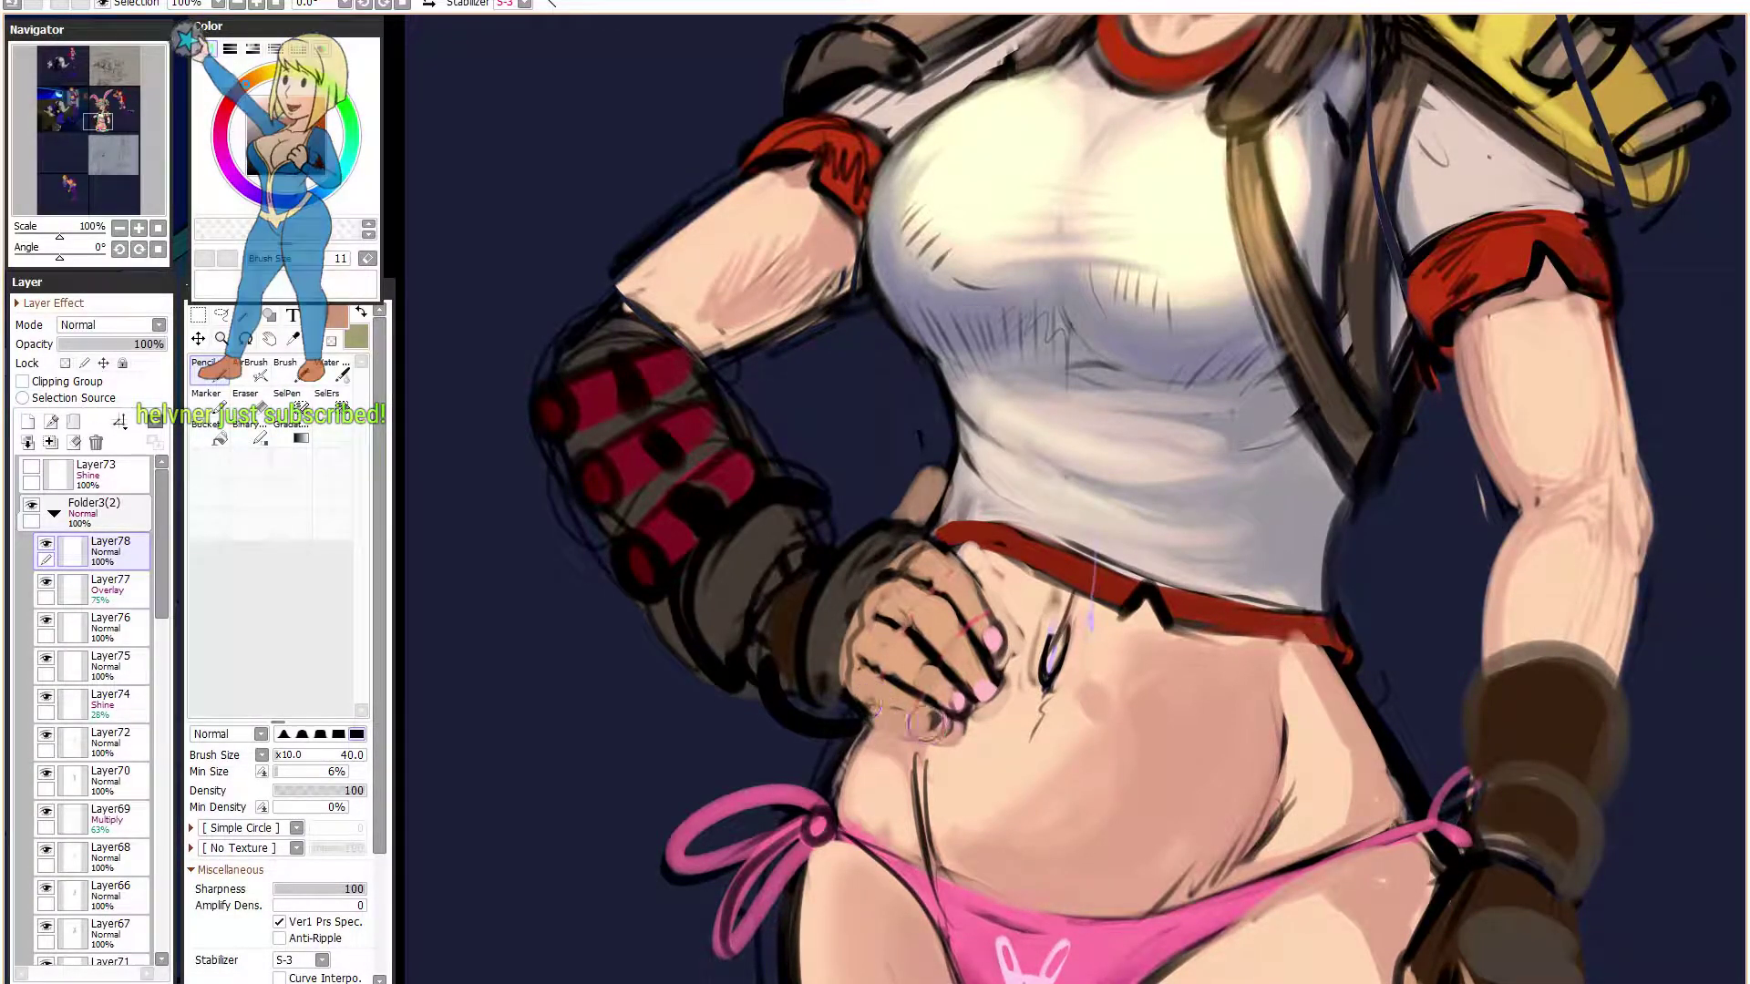
pyautogui.keyDown('alt'); pyautogui.click(845, 728); pyautogui.keyUp('alt')
pyautogui.moveTo(861, 709); pyautogui.dragTo(921, 710)
pyautogui.keyDown('alt'); pyautogui.click(955, 701); pyautogui.keyUp('alt')
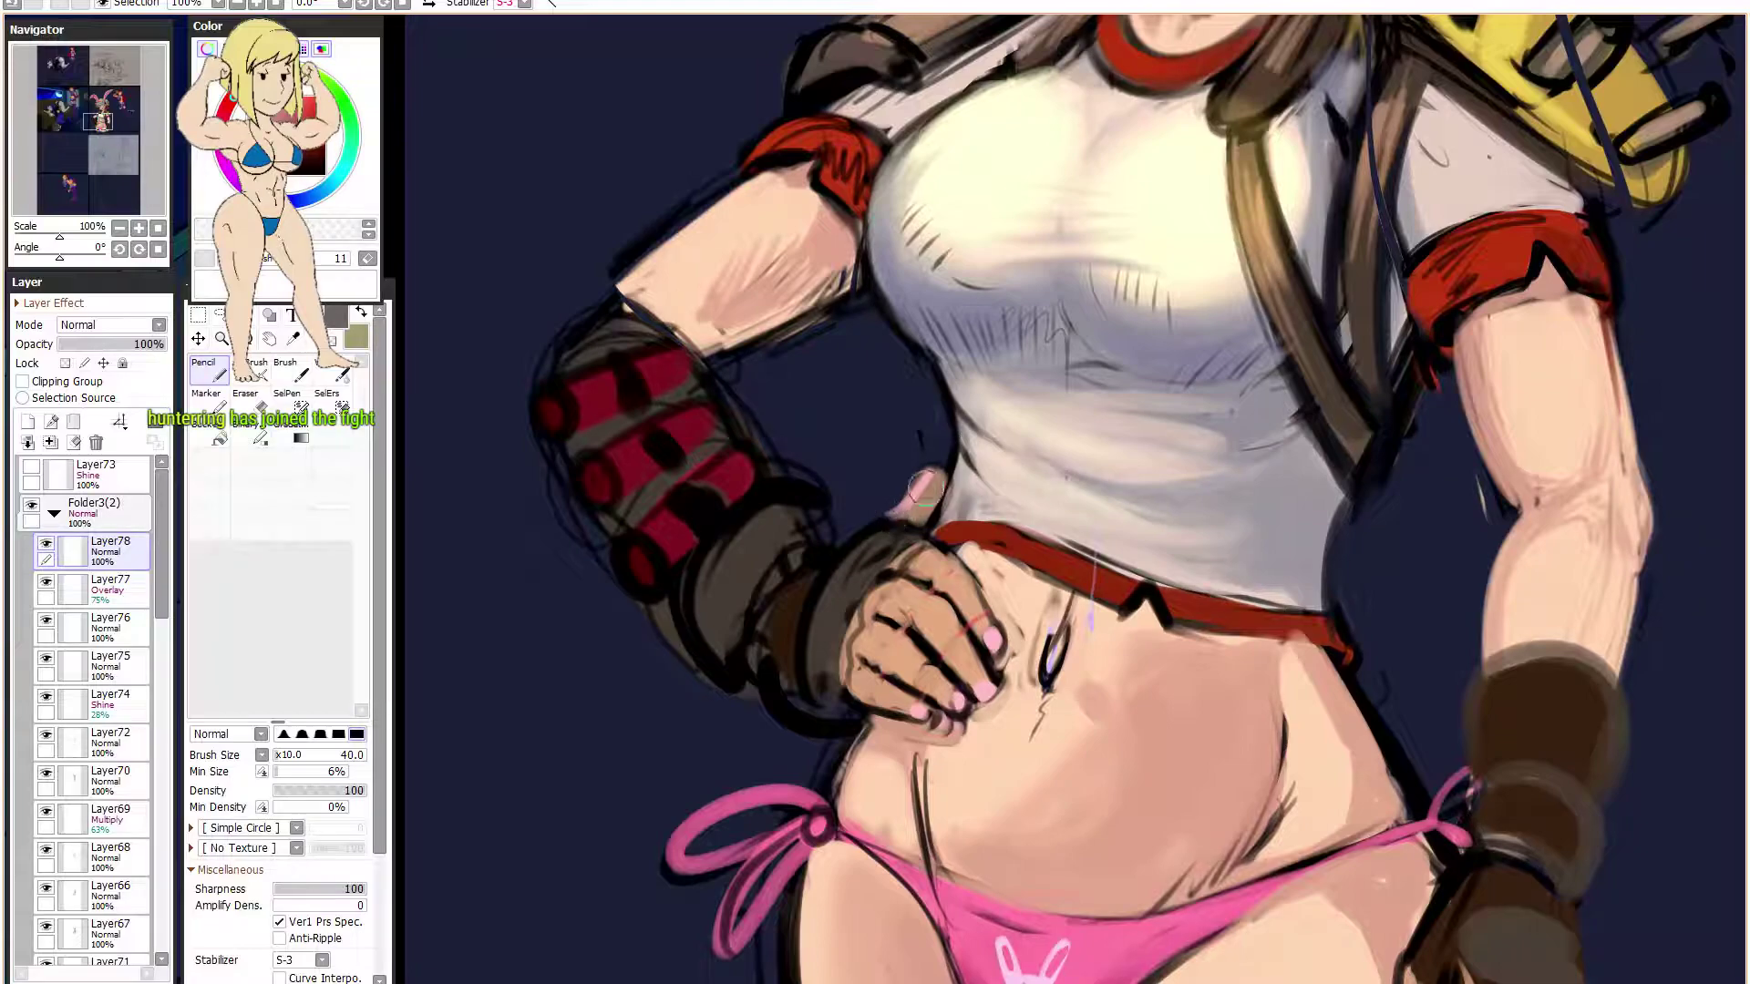
# - Redraw the outline of the hip hand's thumb beside the waist in black
pyautogui.keyDown('alt'); pyautogui.click(944, 370); pyautogui.keyUp('alt')
pyautogui.keyDown('alt'); pyautogui.click(944, 370); pyautogui.keyUp('alt')
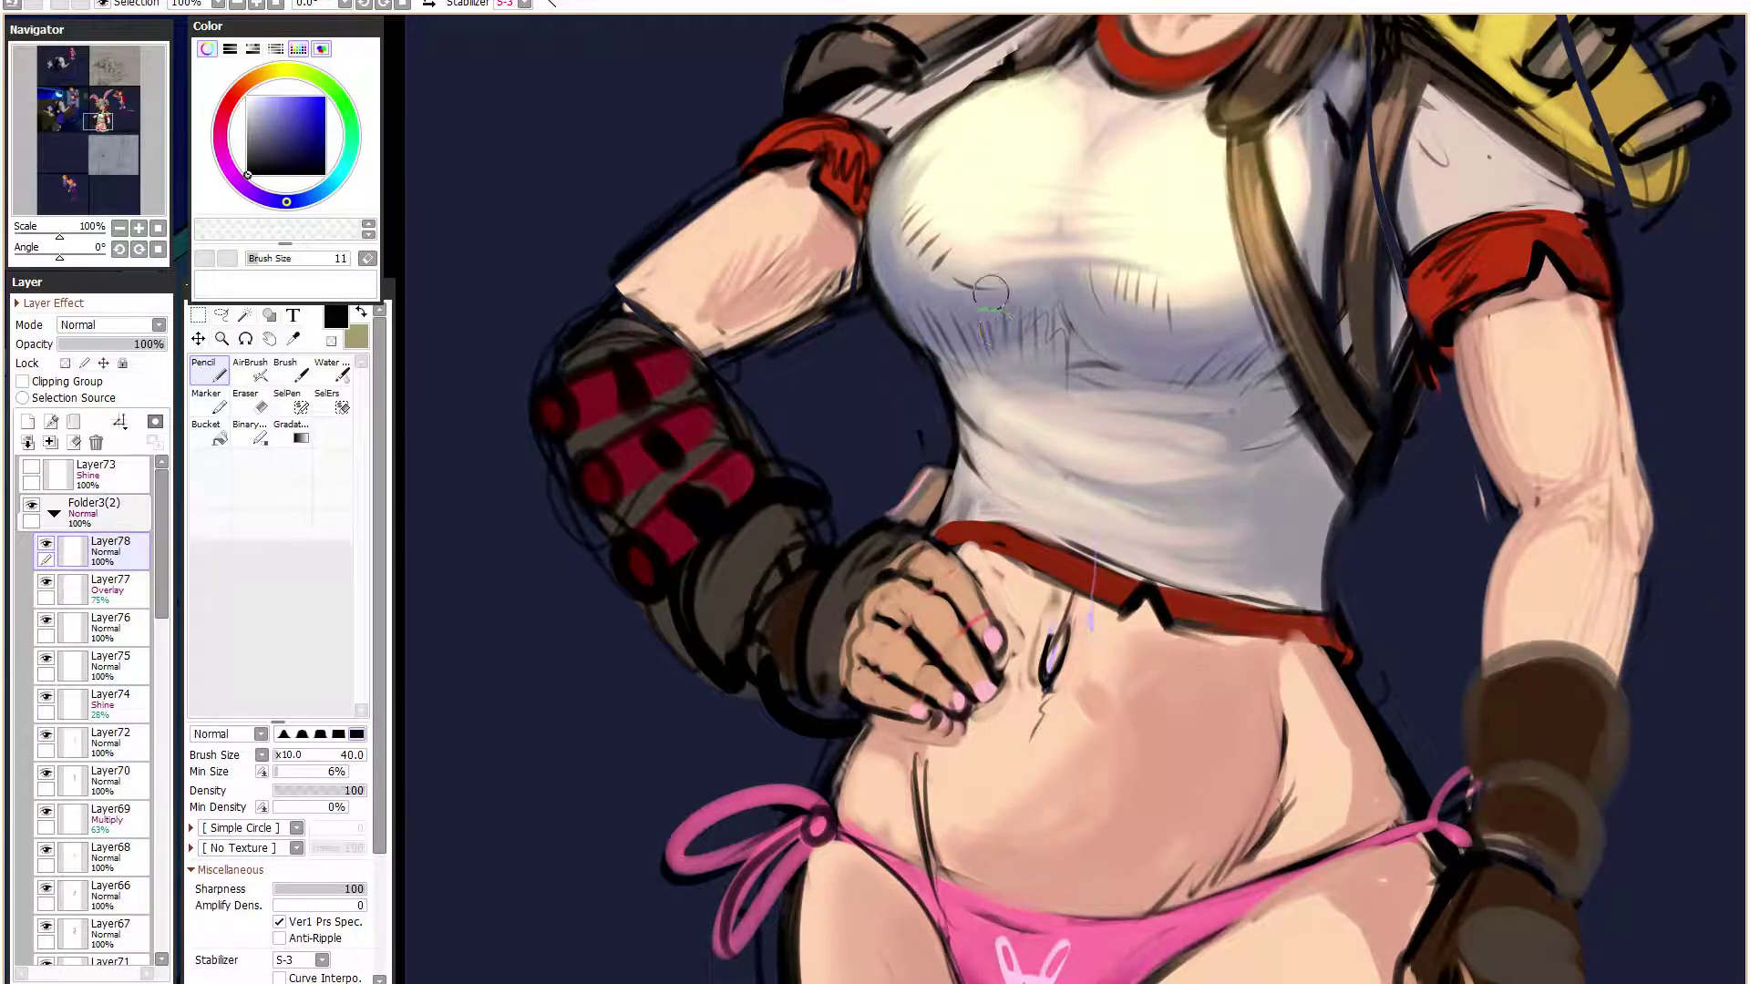
pyautogui.moveTo(902, 516)
pyautogui.mouseDown()
pyautogui.moveTo(931, 471)
pyautogui.moveTo(890, 520)
pyautogui.moveTo(936, 471)
pyautogui.moveTo(932, 536)
pyautogui.mouseUp()
# - Paint light skin highlights over the knuckles and along the backs of the hip hand's fingers
pyautogui.keyDown('alt'); pyautogui.click(1230, 701); pyautogui.keyUp('alt')
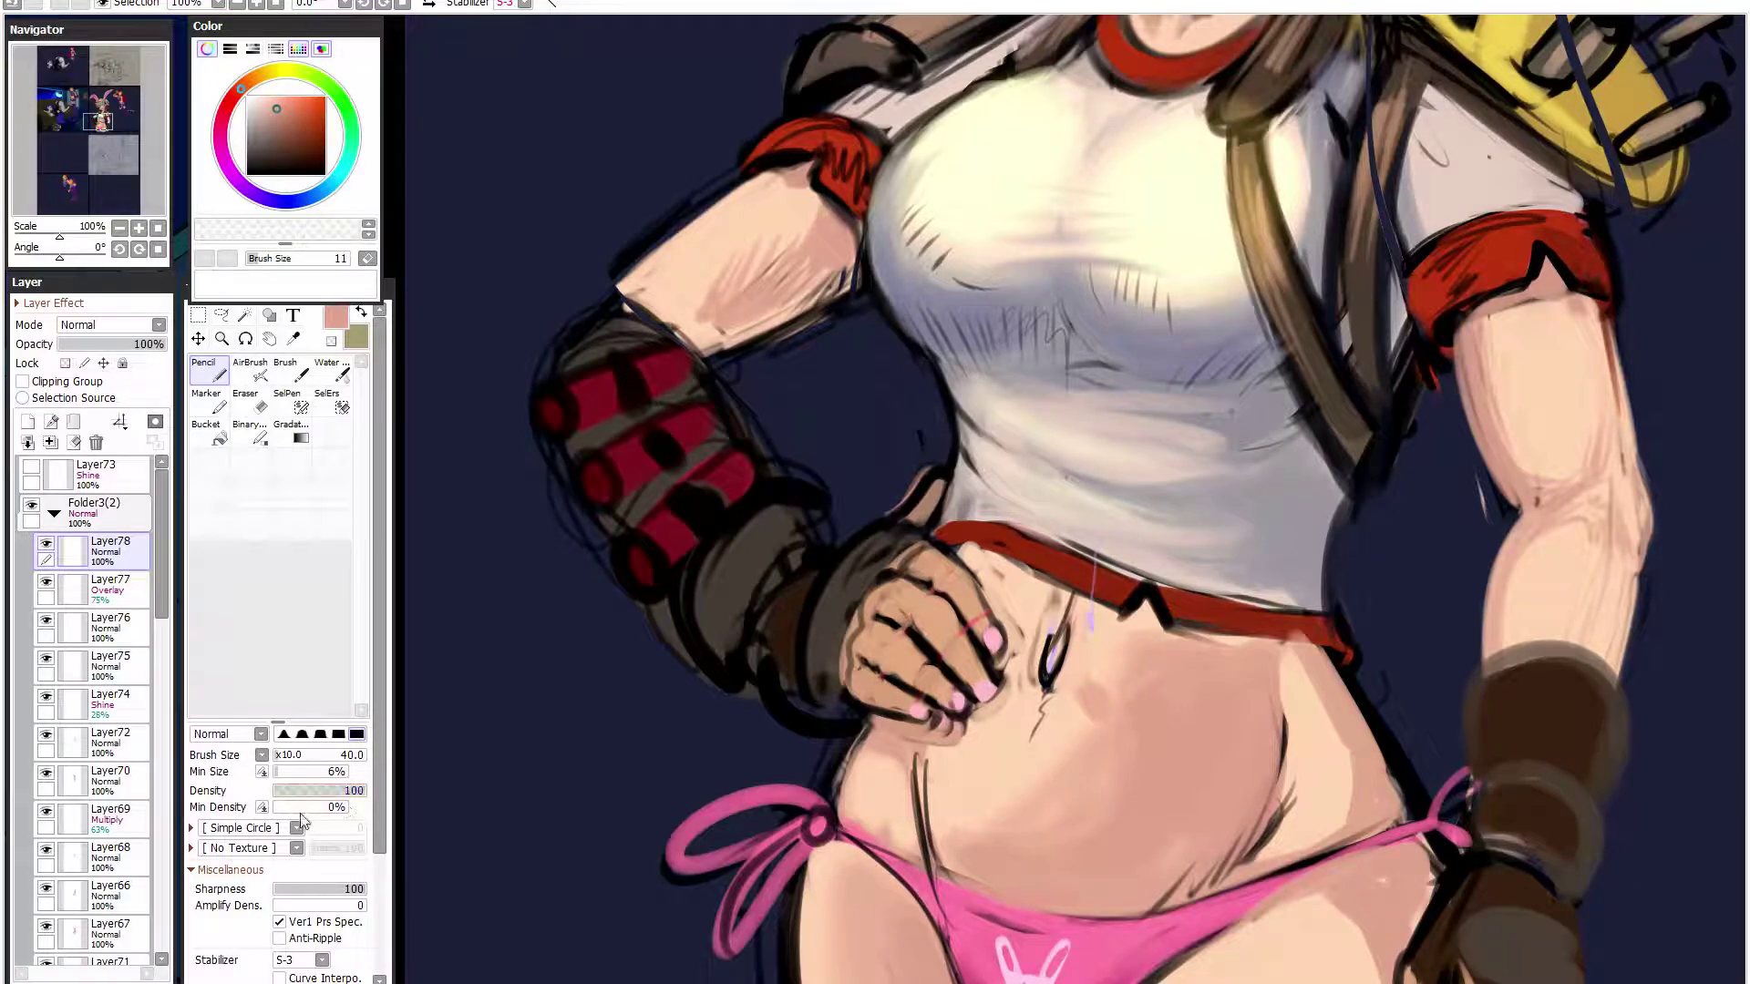
pyautogui.keyDown('alt'); pyautogui.click(1007, 749); pyautogui.keyUp('alt')
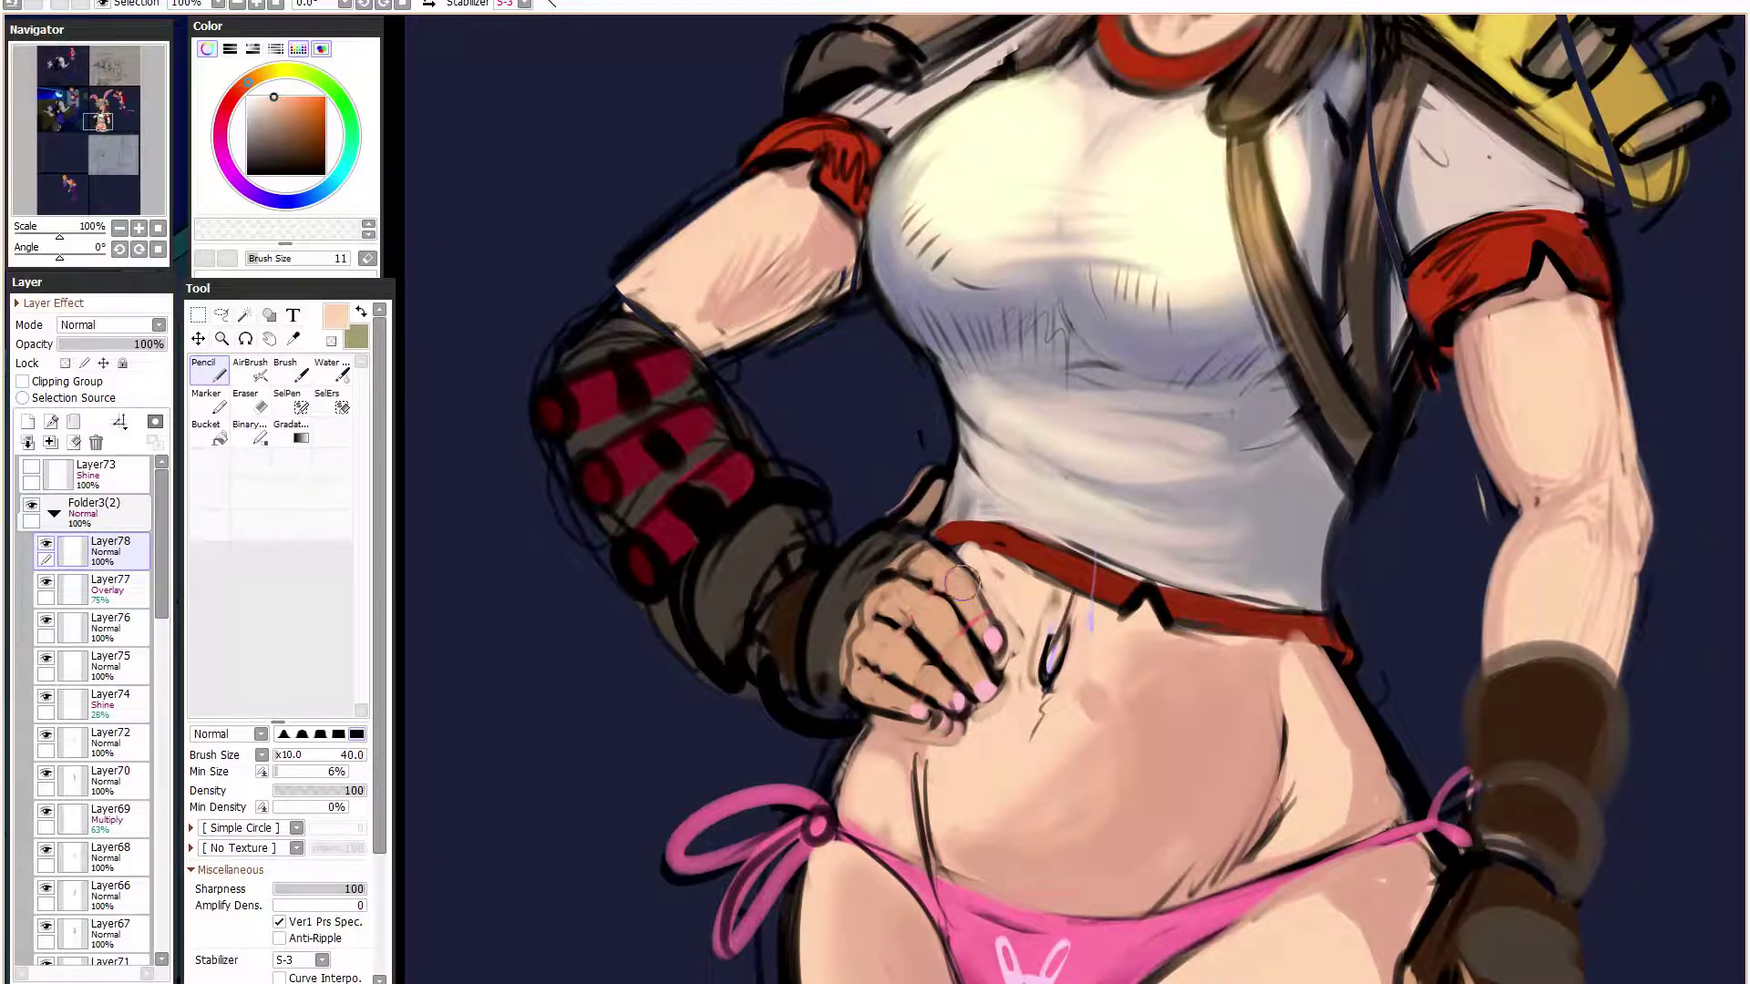
pyautogui.moveTo(872, 644)
pyautogui.mouseDown()
pyautogui.moveTo(919, 572)
pyautogui.moveTo(888, 591)
pyautogui.mouseUp()
pyautogui.moveTo(858, 648)
pyautogui.mouseDown()
pyautogui.moveTo(843, 656)
pyautogui.moveTo(864, 678)
pyautogui.moveTo(888, 597)
pyautogui.moveTo(935, 559)
pyautogui.mouseUp()
pyautogui.hotkey('ctrl', 'z')
pyautogui.moveTo(871, 638)
pyautogui.mouseDown()
pyautogui.moveTo(848, 685)
pyautogui.moveTo(913, 638)
pyautogui.moveTo(895, 655)
pyautogui.moveTo(925, 572)
pyautogui.moveTo(990, 529)
pyautogui.moveTo(916, 612)
pyautogui.moveTo(946, 602)
pyautogui.moveTo(941, 574)
pyautogui.moveTo(967, 579)
pyautogui.moveTo(931, 561)
pyautogui.mouseUp()
pyautogui.moveTo(882, 689); pyautogui.dragTo(884, 670)
# - Redraw the dark lines between the hip hand's fingers and along its lower edge with sampled black and skin tones
pyautogui.keyDown('alt'); pyautogui.click(943, 719); pyautogui.keyUp('alt')
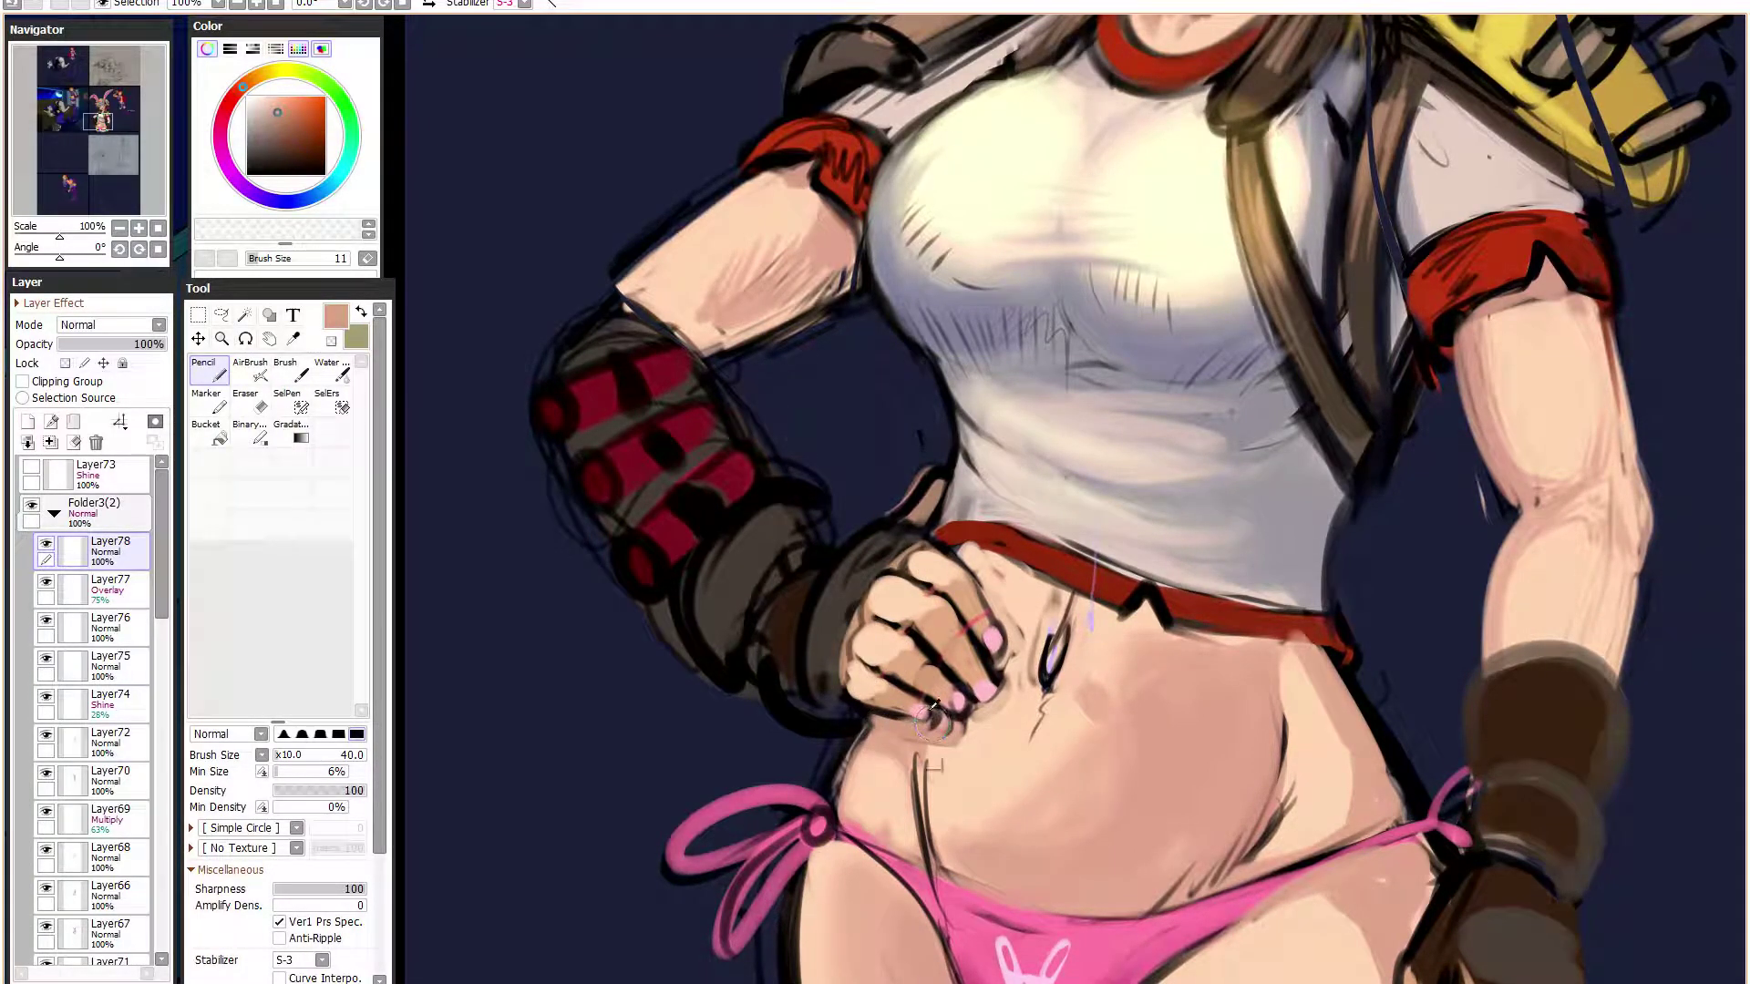
pyautogui.keyDown('alt'); pyautogui.click(898, 655); pyautogui.keyUp('alt')
pyautogui.keyDown('alt'); pyautogui.click(917, 690); pyautogui.keyUp('alt')
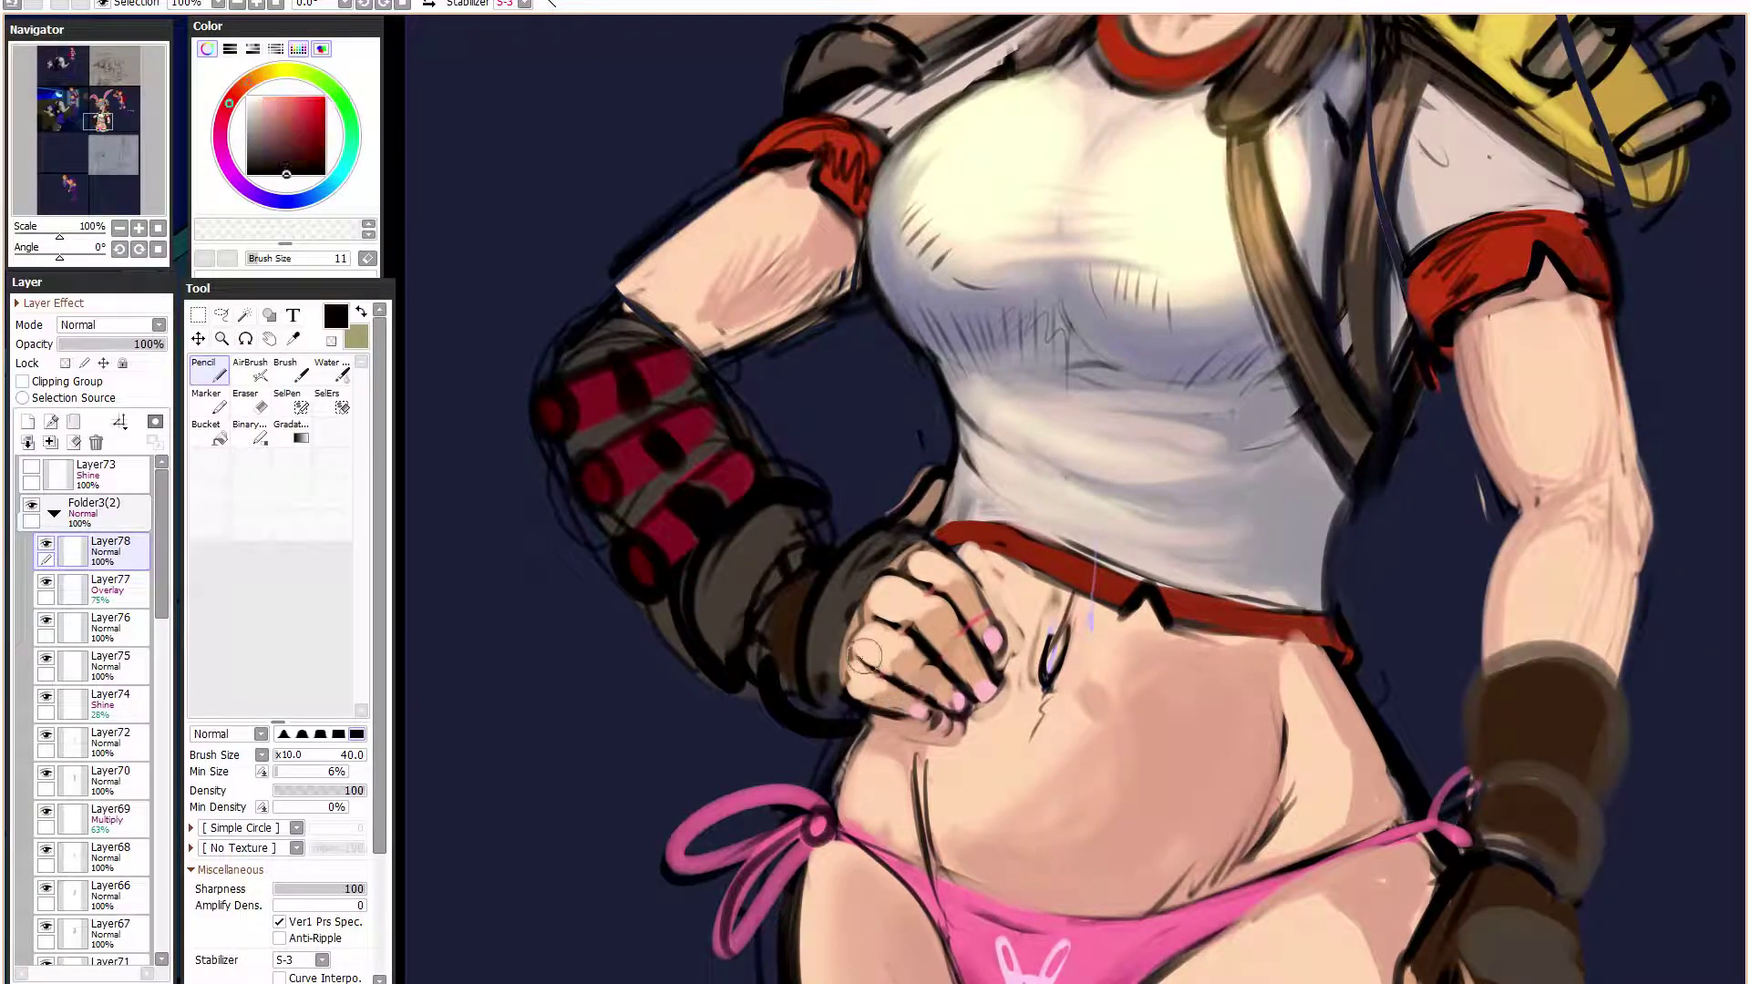
pyautogui.moveTo(844, 688)
pyautogui.mouseDown()
pyautogui.moveTo(920, 726)
pyautogui.moveTo(918, 702)
pyautogui.moveTo(965, 707)
pyautogui.moveTo(943, 688)
pyautogui.moveTo(950, 708)
pyautogui.moveTo(996, 691)
pyautogui.mouseUp()
# - Clean up the index and middle fingertips around their pink nails with sampled outline, nail and skin colors
pyautogui.keyDown('alt'); pyautogui.click(993, 662); pyautogui.keyUp('alt')
pyautogui.keyDown('alt'); pyautogui.click(994, 679); pyautogui.keyUp('alt')
pyautogui.keyDown('alt'); pyautogui.click(991, 672); pyautogui.keyUp('alt')
pyautogui.keyDown('alt'); pyautogui.click(985, 687); pyautogui.keyUp('alt')
pyautogui.keyDown('alt'); pyautogui.click(991, 680); pyautogui.keyUp('alt')
pyautogui.keyDown('alt'); pyautogui.click(983, 638); pyautogui.keyUp('alt')
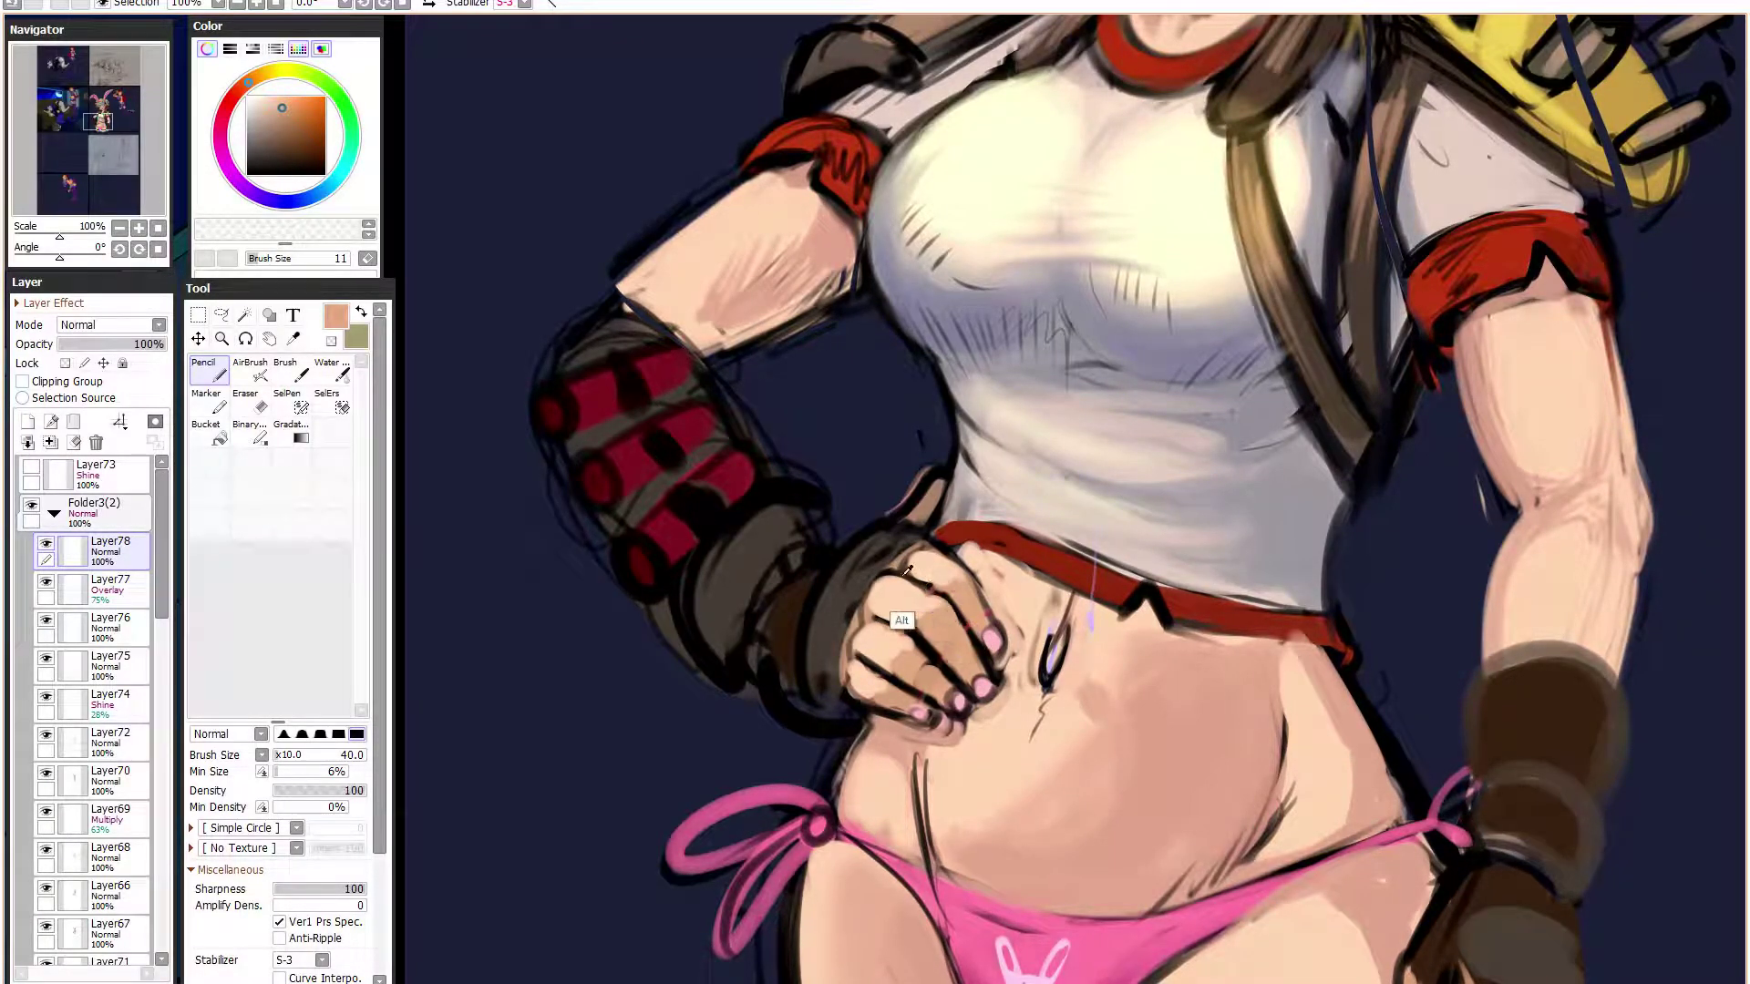
# - Touch up the index knuckle and the glove edge of the hip hand with sampled black and light skin tone
pyautogui.keyDown('alt'); pyautogui.click(906, 624); pyautogui.keyUp('alt')
pyautogui.moveTo(882, 616); pyautogui.dragTo(871, 635)
pyautogui.hotkey('ctrl', 'z')
pyautogui.keyDown('alt'); pyautogui.click(855, 640); pyautogui.keyUp('alt')
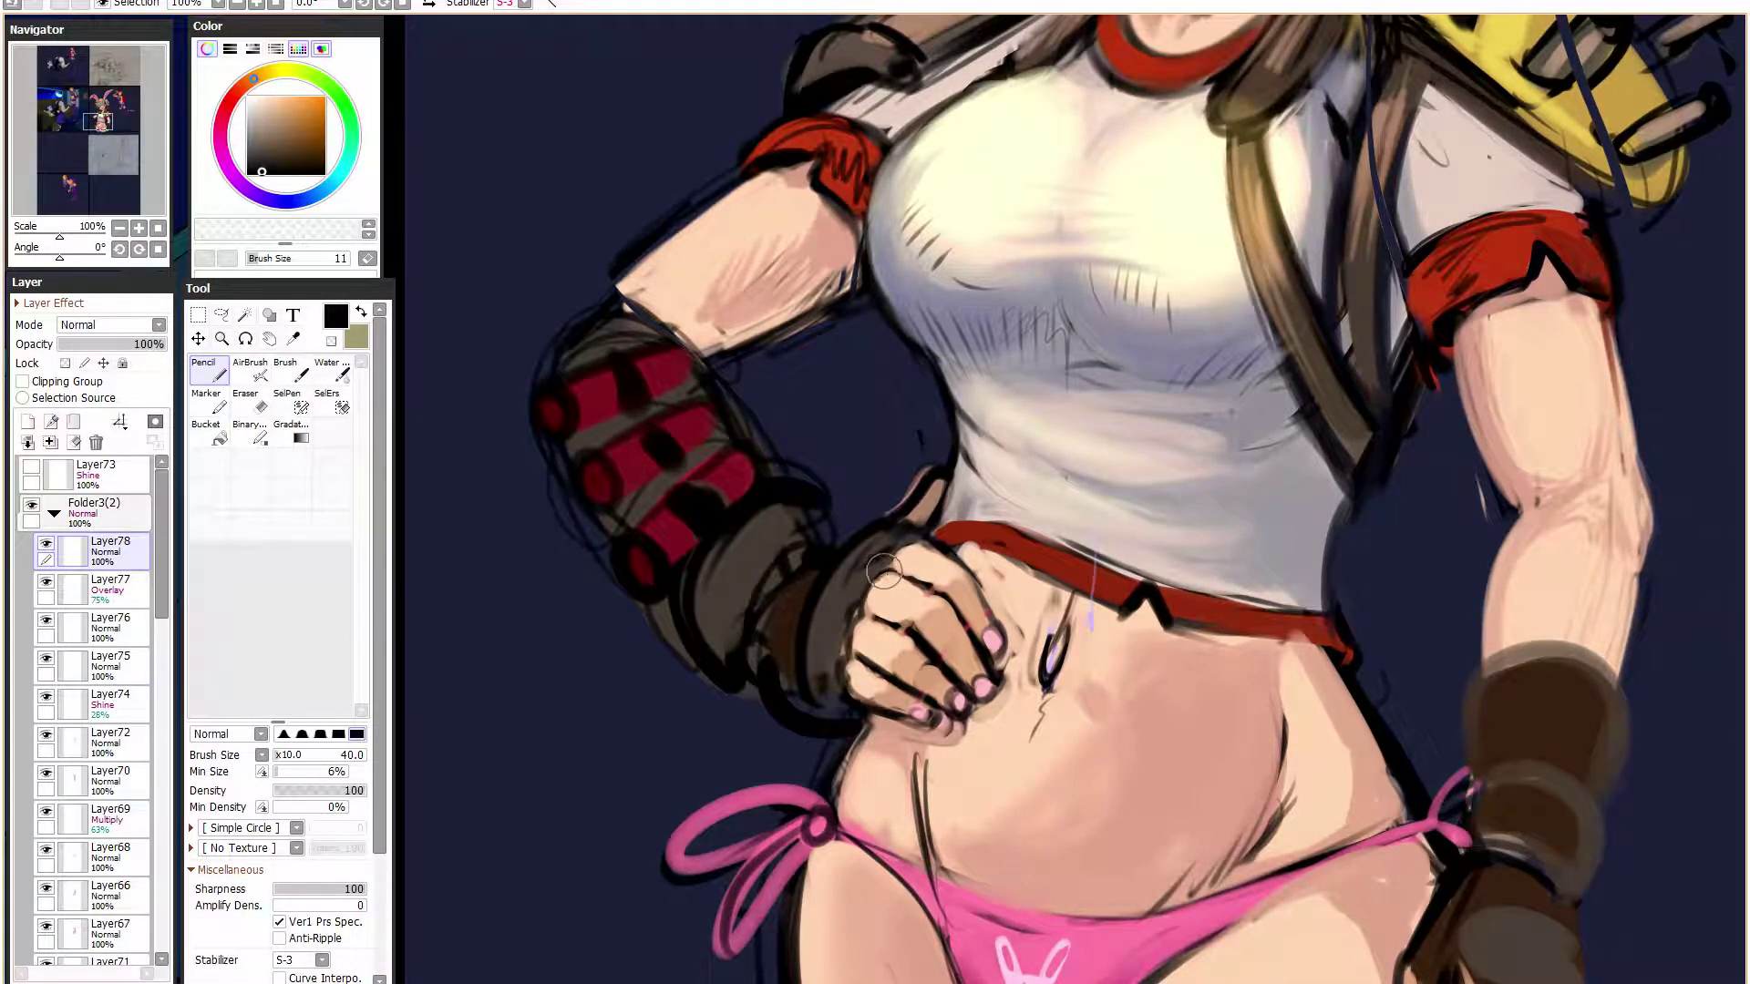
pyautogui.keyDown('alt'); pyautogui.click(918, 574); pyautogui.keyUp('alt')
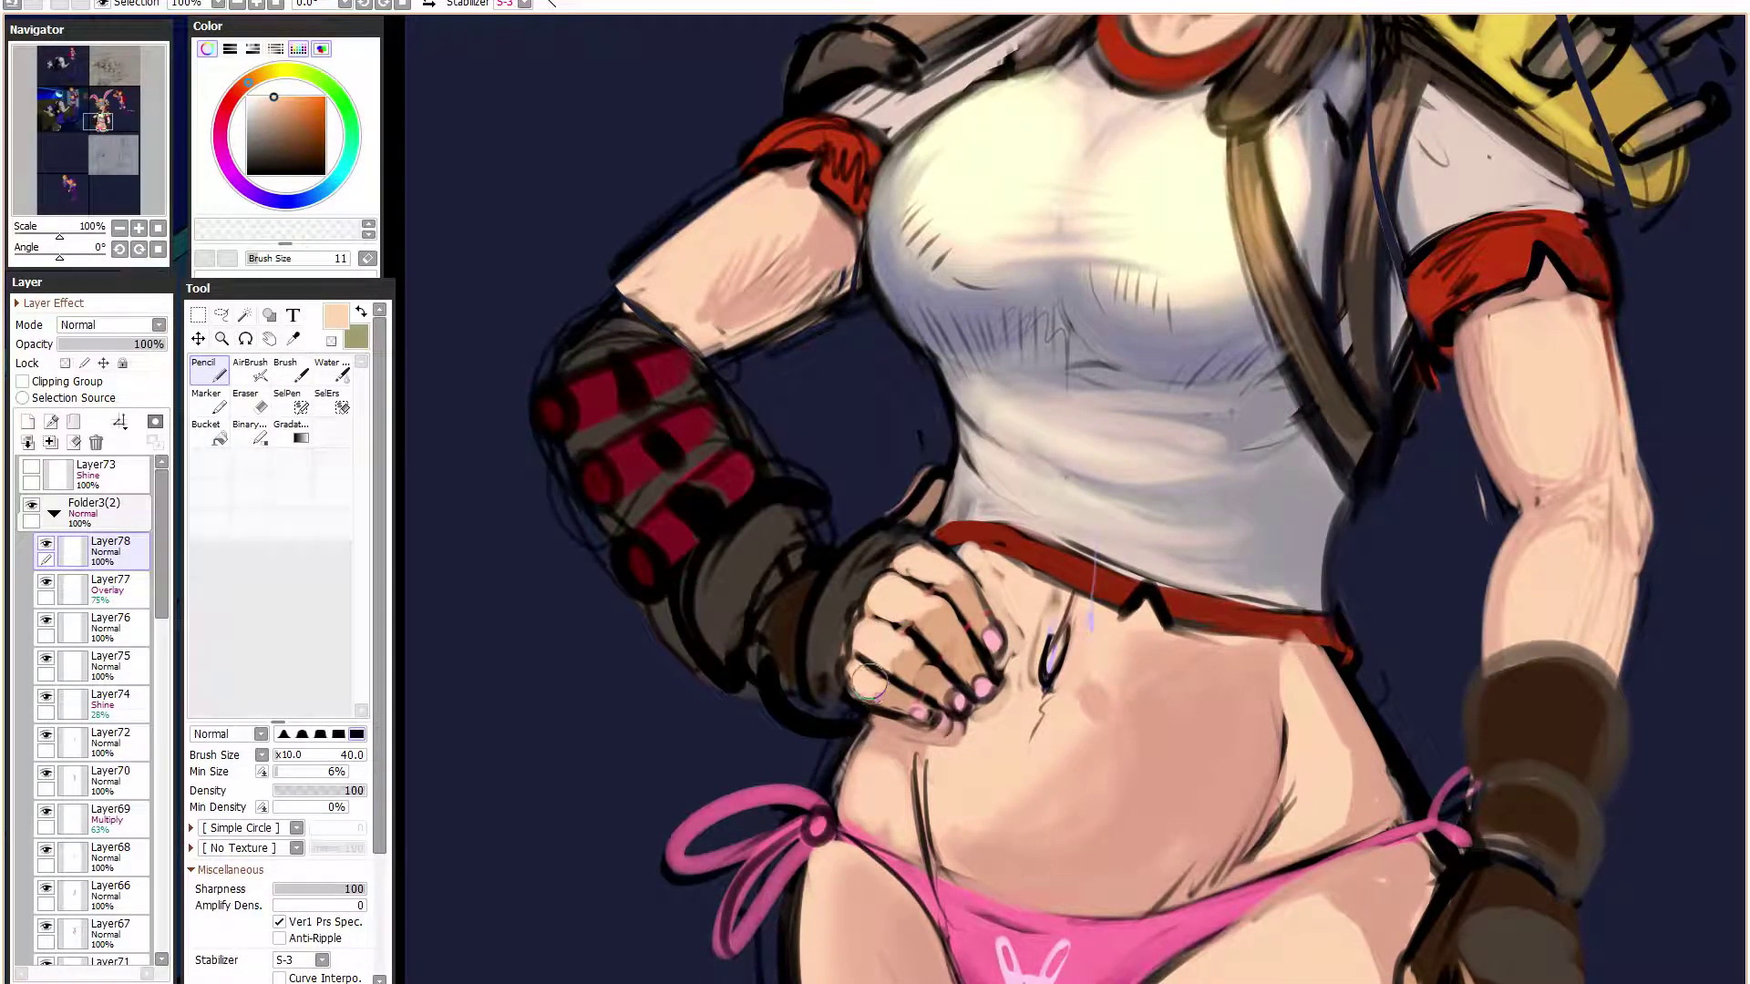
# - Try to paint the glove on the back of the hip hand over as bare skin with sampled skin tones
pyautogui.scroll(-1, 746, 470)
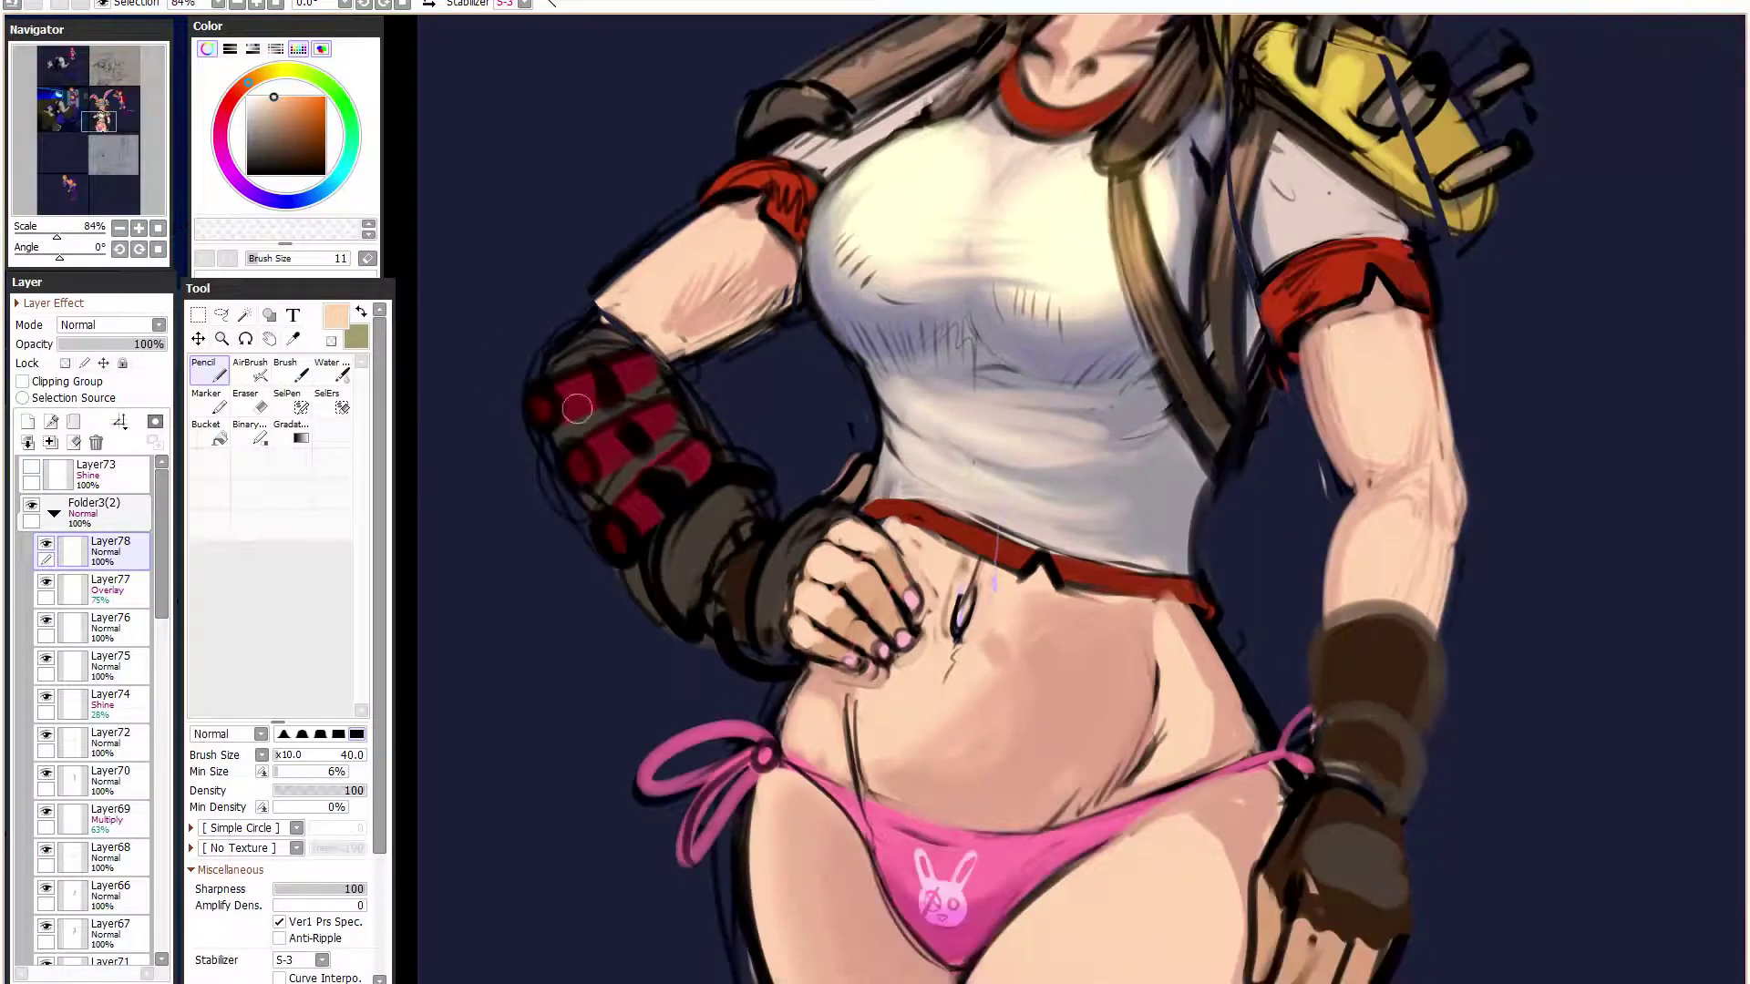
pyautogui.scroll(-1, 968, 501)
pyautogui.scroll(1, 968, 501)
pyautogui.keyDown('alt'); pyautogui.click(860, 541); pyautogui.keyUp('alt')
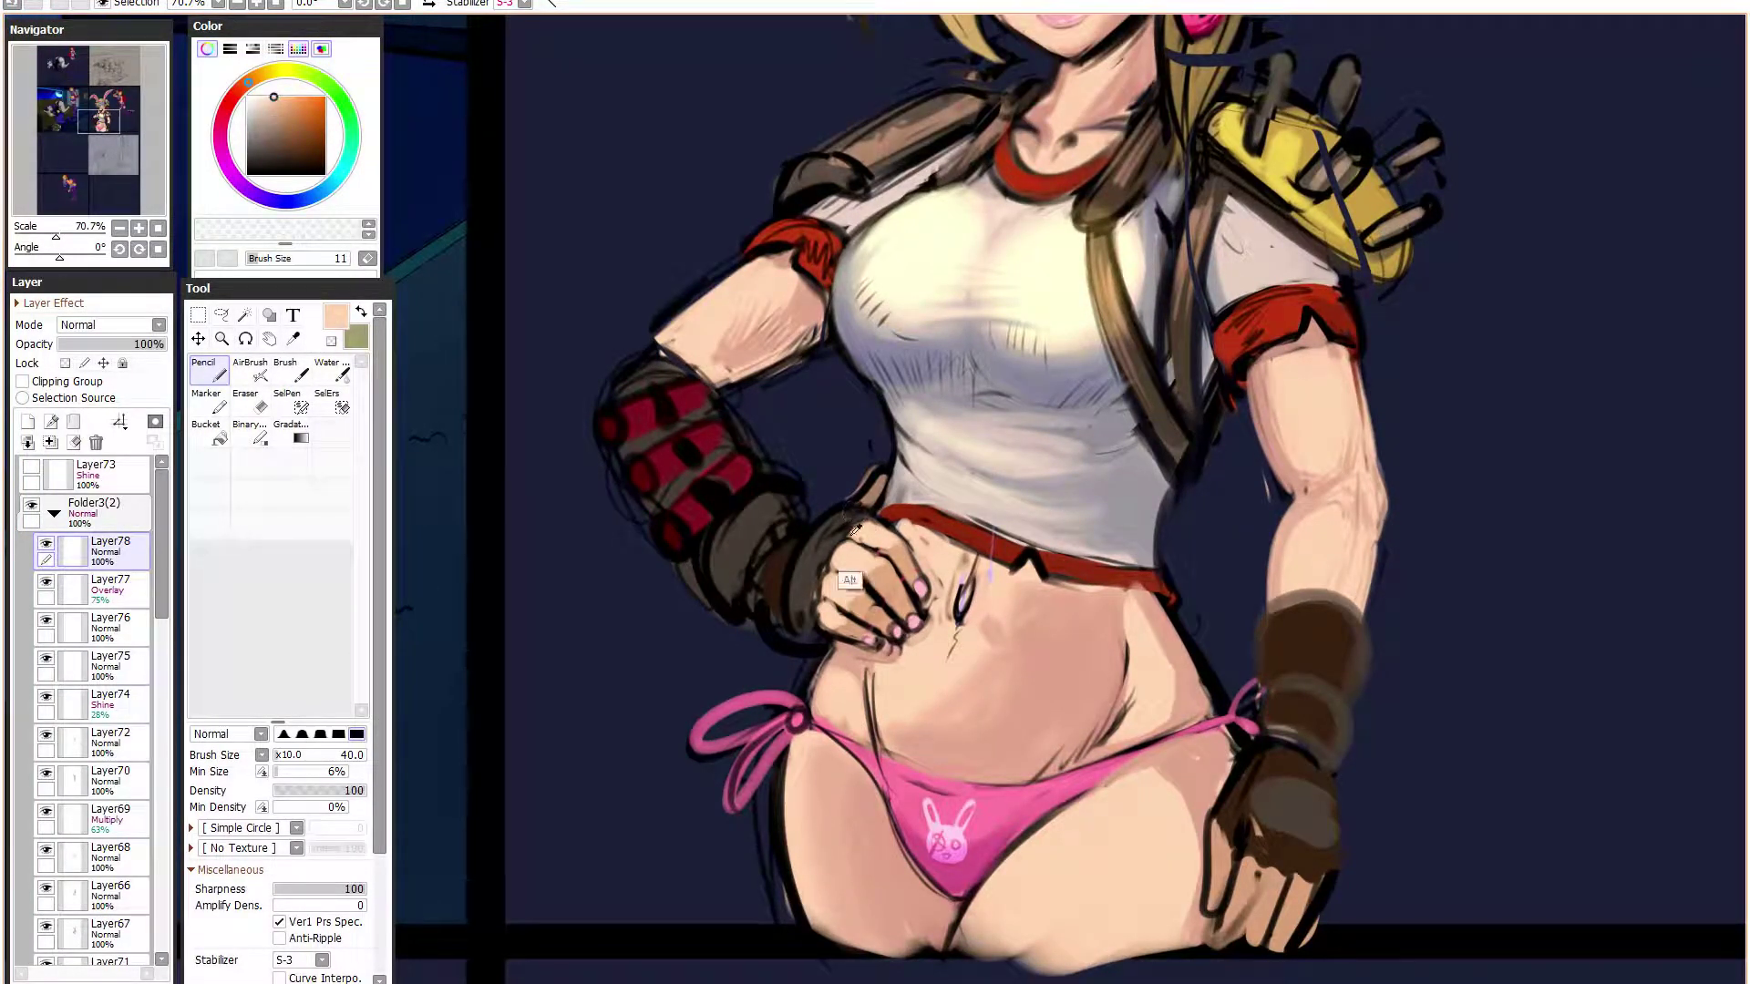
pyautogui.moveTo(852, 525)
pyautogui.mouseDown()
pyautogui.moveTo(818, 618)
pyautogui.moveTo(811, 576)
pyautogui.moveTo(846, 518)
pyautogui.moveTo(808, 616)
pyautogui.moveTo(850, 518)
pyautogui.moveTo(810, 555)
pyautogui.moveTo(801, 595)
pyautogui.moveTo(851, 515)
pyautogui.moveTo(810, 627)
pyautogui.moveTo(801, 559)
pyautogui.moveTo(862, 513)
pyautogui.moveTo(793, 562)
pyautogui.moveTo(794, 623)
pyautogui.mouseUp()
pyautogui.keyDown('alt'); pyautogui.click(790, 613); pyautogui.keyUp('alt')
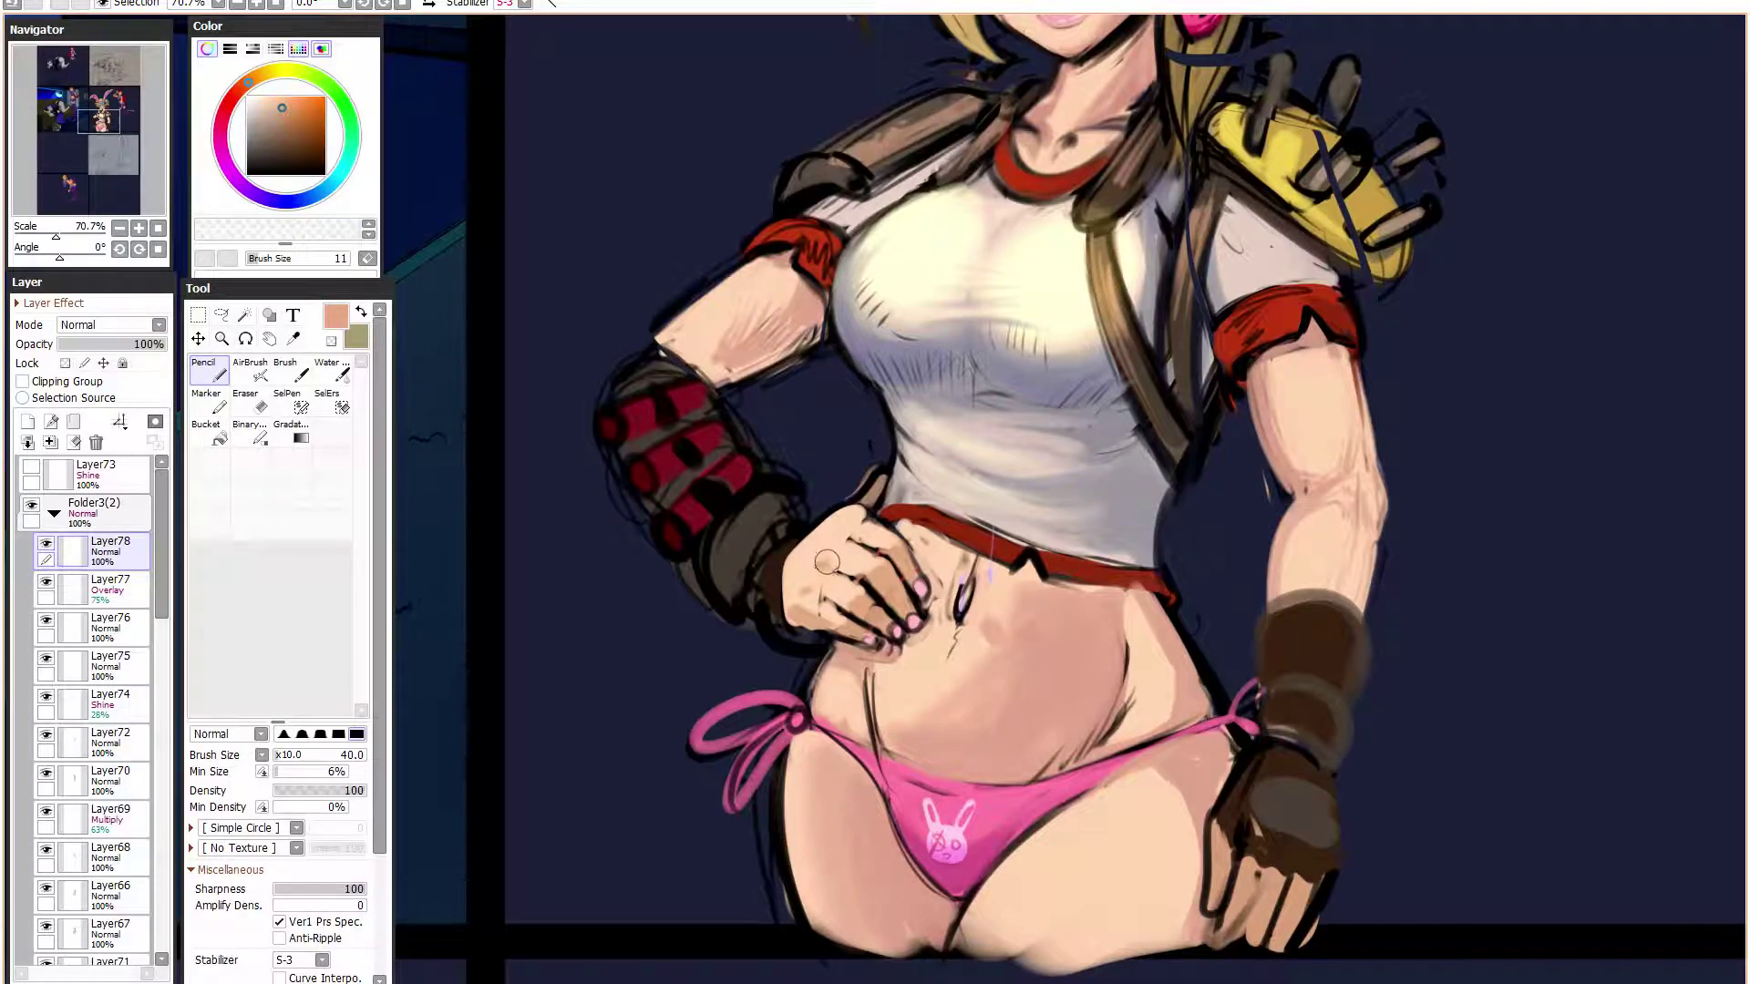
pyautogui.moveTo(852, 518)
pyautogui.mouseDown()
pyautogui.moveTo(794, 557)
pyautogui.moveTo(837, 506)
pyautogui.mouseUp()
pyautogui.hotkey('ctrl', 'z')
pyautogui.hotkey('ctrl', 'z')
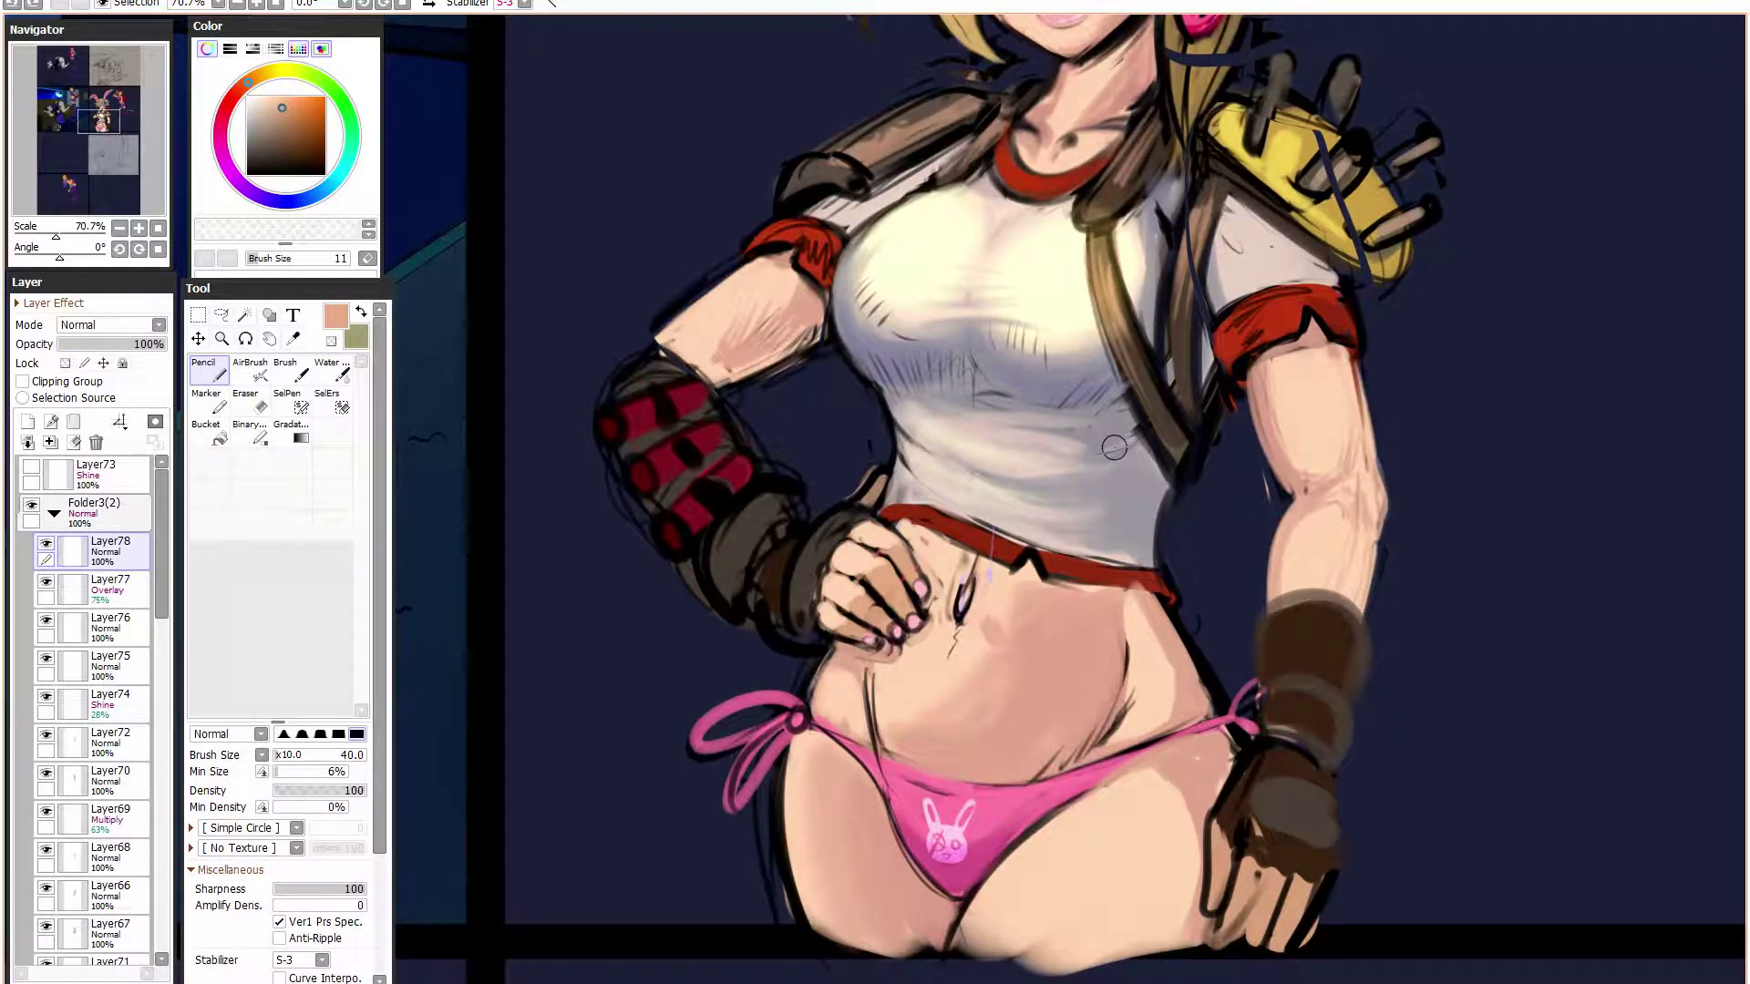
# - Compare the hip hand before and after the repaint by repeatedly hiding and showing Layer78
pyautogui.scroll(-1, 1110, 489)
pyautogui.moveTo(1195, 505); pyautogui.dragTo(1075, 625)
pyautogui.scroll(-3, 1074, 625)
pyautogui.scroll(2, 856, 656)
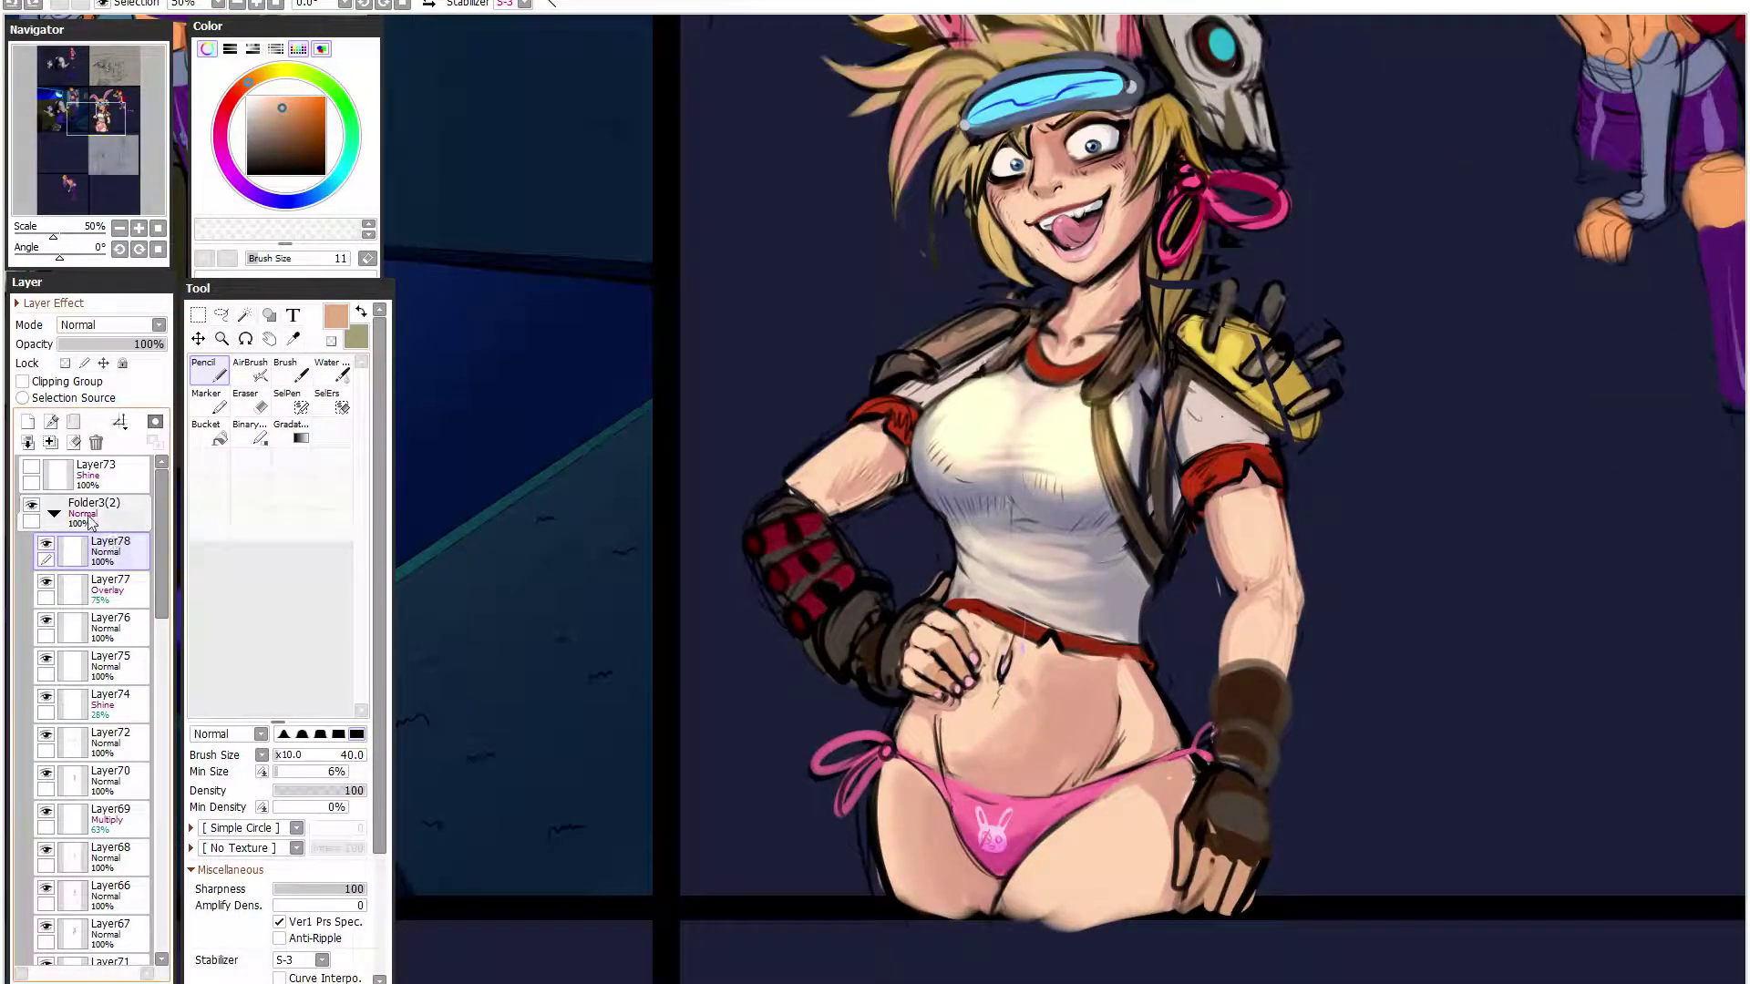
pyautogui.scroll(2, 842, 663)
pyautogui.click(45, 544)
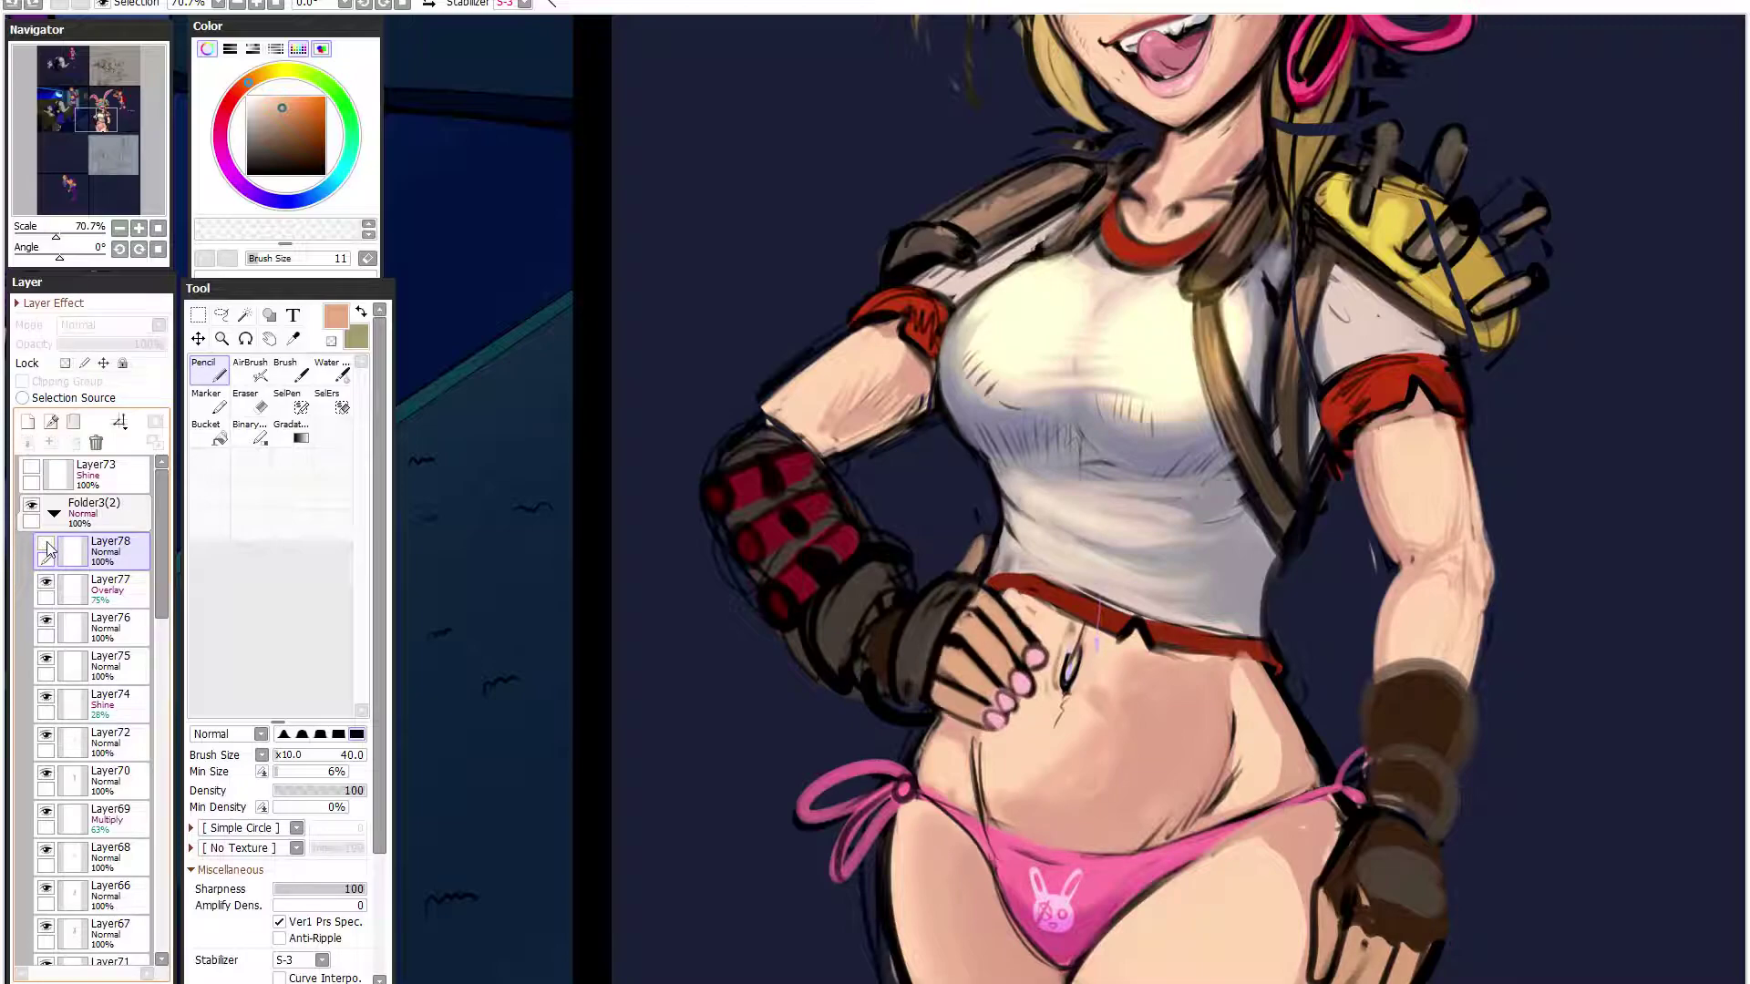
pyautogui.click(47, 544)
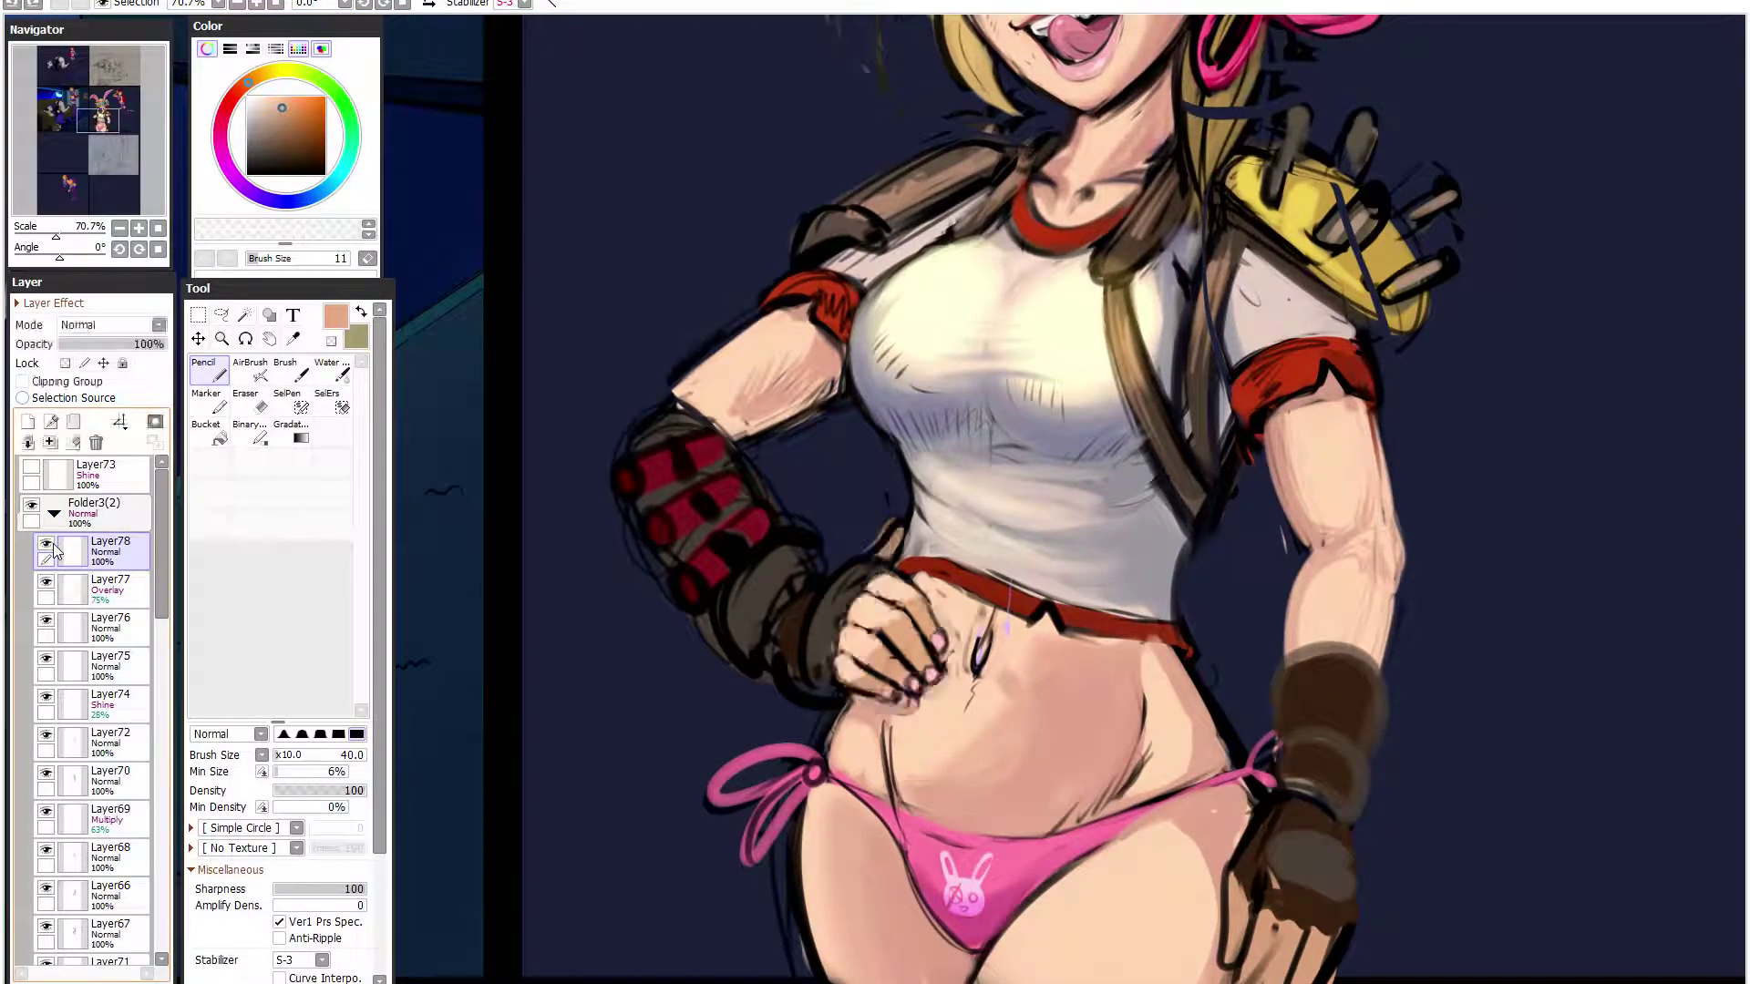
pyautogui.click(46, 544)
pyautogui.click(46, 545)
pyautogui.click(47, 545)
pyautogui.click(47, 545)
pyautogui.click(46, 545)
pyautogui.click(47, 545)
pyautogui.click(48, 545)
pyautogui.click(48, 544)
pyautogui.click(48, 545)
pyautogui.click(48, 545)
pyautogui.click(47, 545)
pyautogui.click(47, 545)
pyautogui.scroll(-2, 900, 722)
pyautogui.scroll(1, 977, 711)
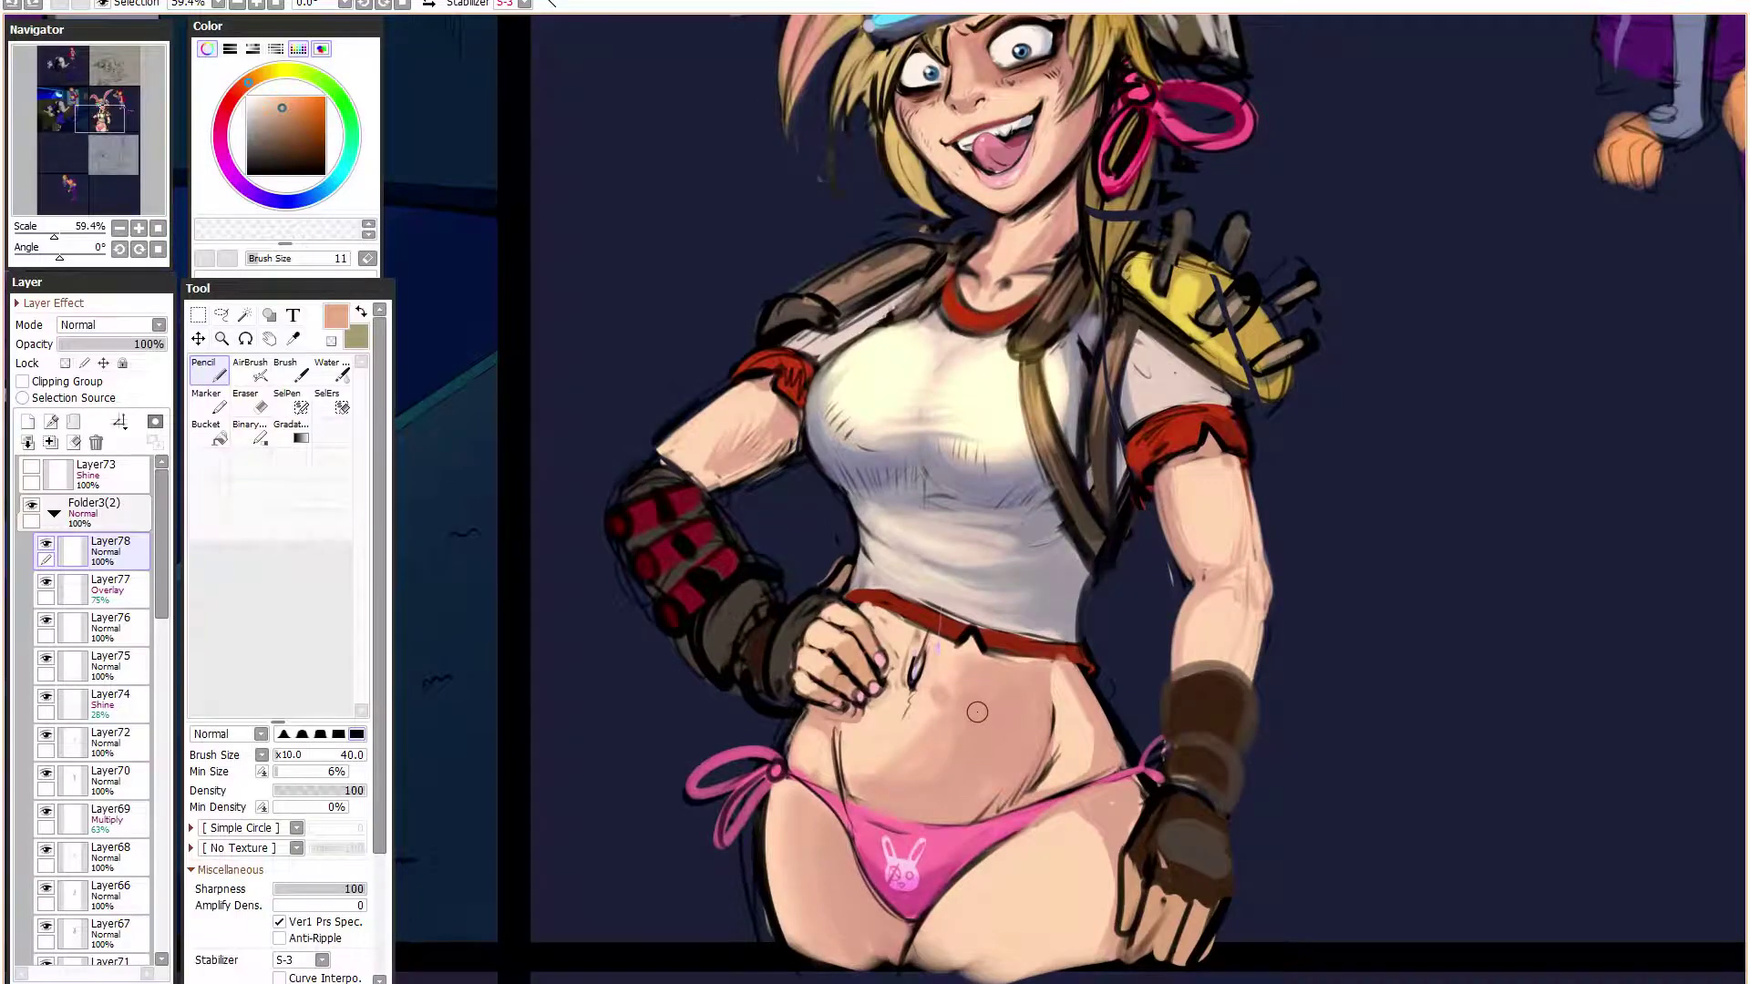
# - Collapse and select the Folder3(2) layer folder, and lasso a freeform selection around the hip hand and wrist
pyautogui.click(54, 513)
pyautogui.click(95, 507)
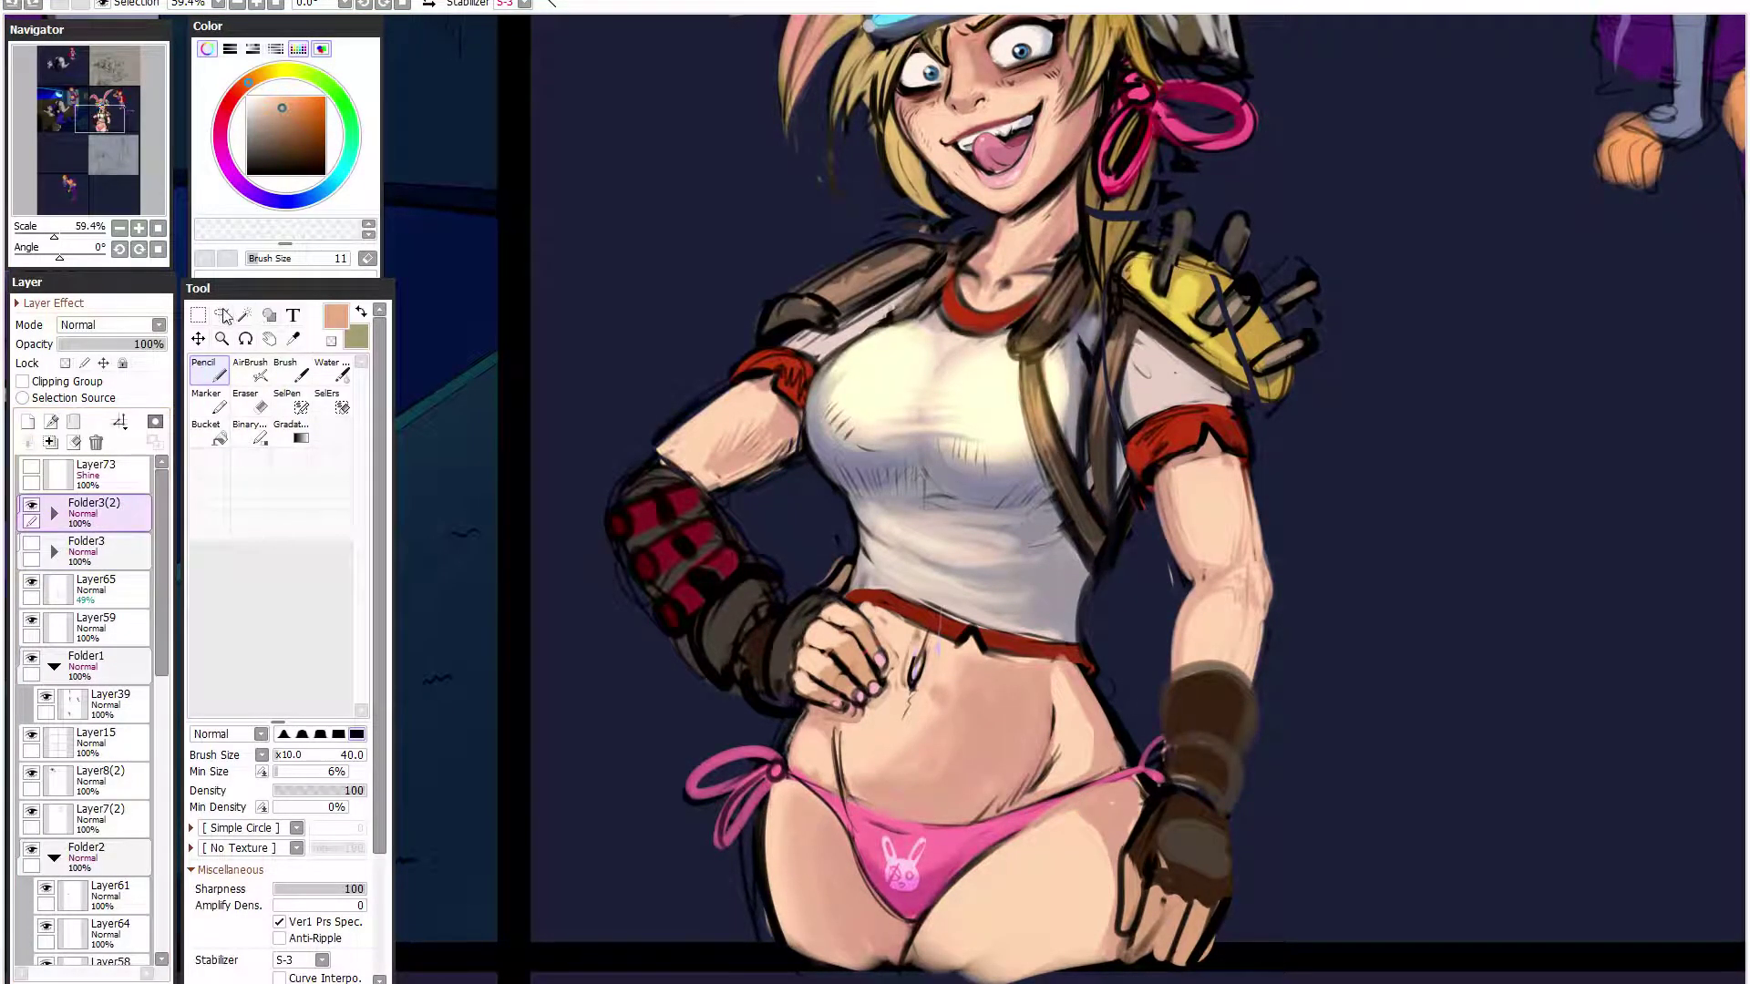
pyautogui.click(221, 314)
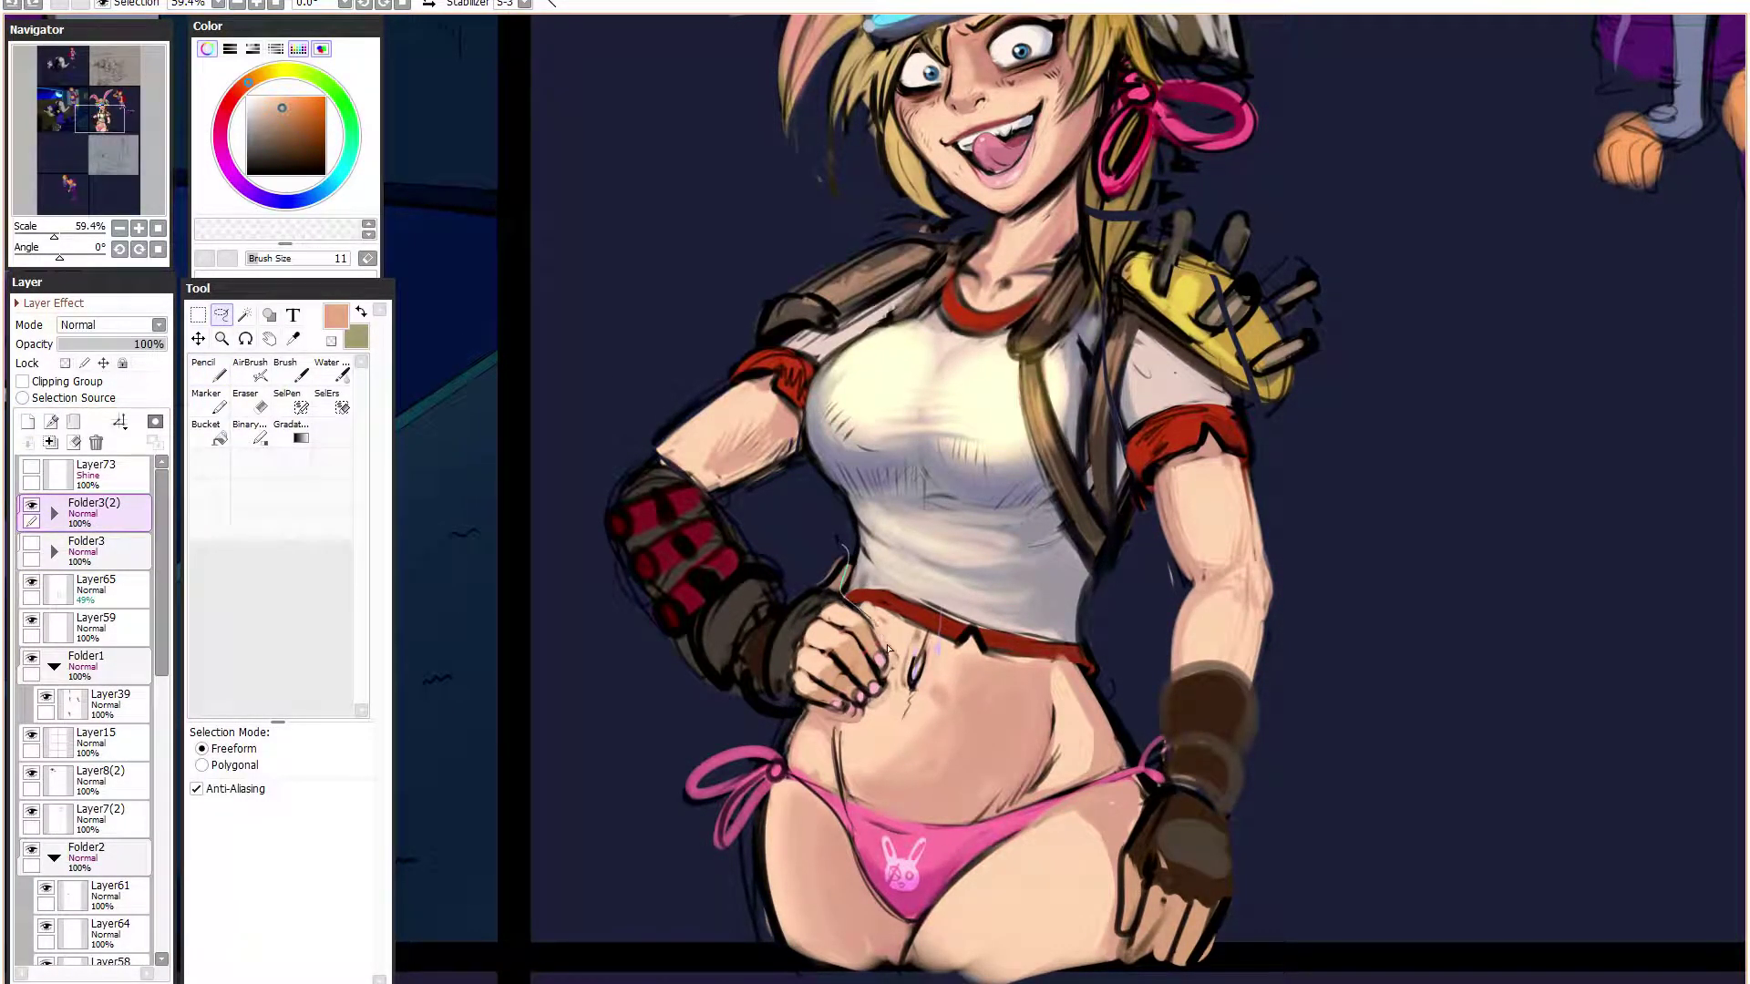
pyautogui.moveTo(848, 536); pyautogui.dragTo(846, 547)
# - Free-transform the selected hip hand and wrist, enlarging the hand and tilting it slightly clockwise
pyautogui.hotkey('ctrl', 't')
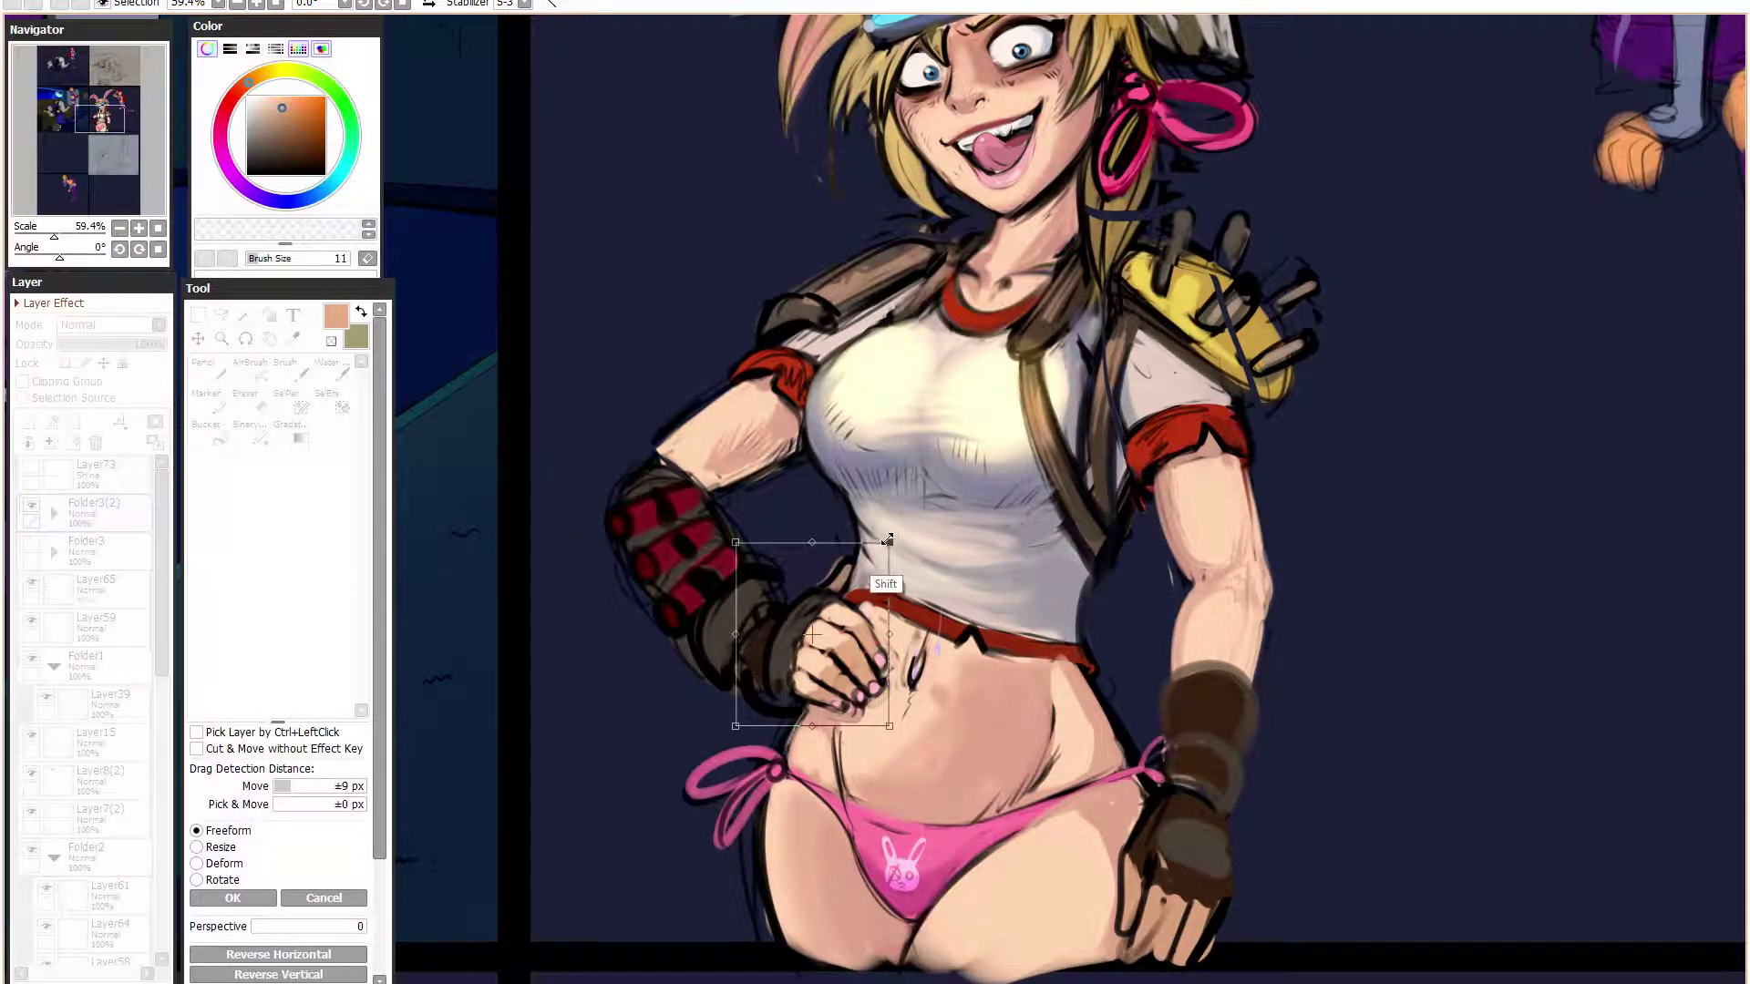
pyautogui.moveTo(1068, 576); pyautogui.dragTo(1070, 594)
pyautogui.moveTo(805, 707); pyautogui.dragTo(807, 719)
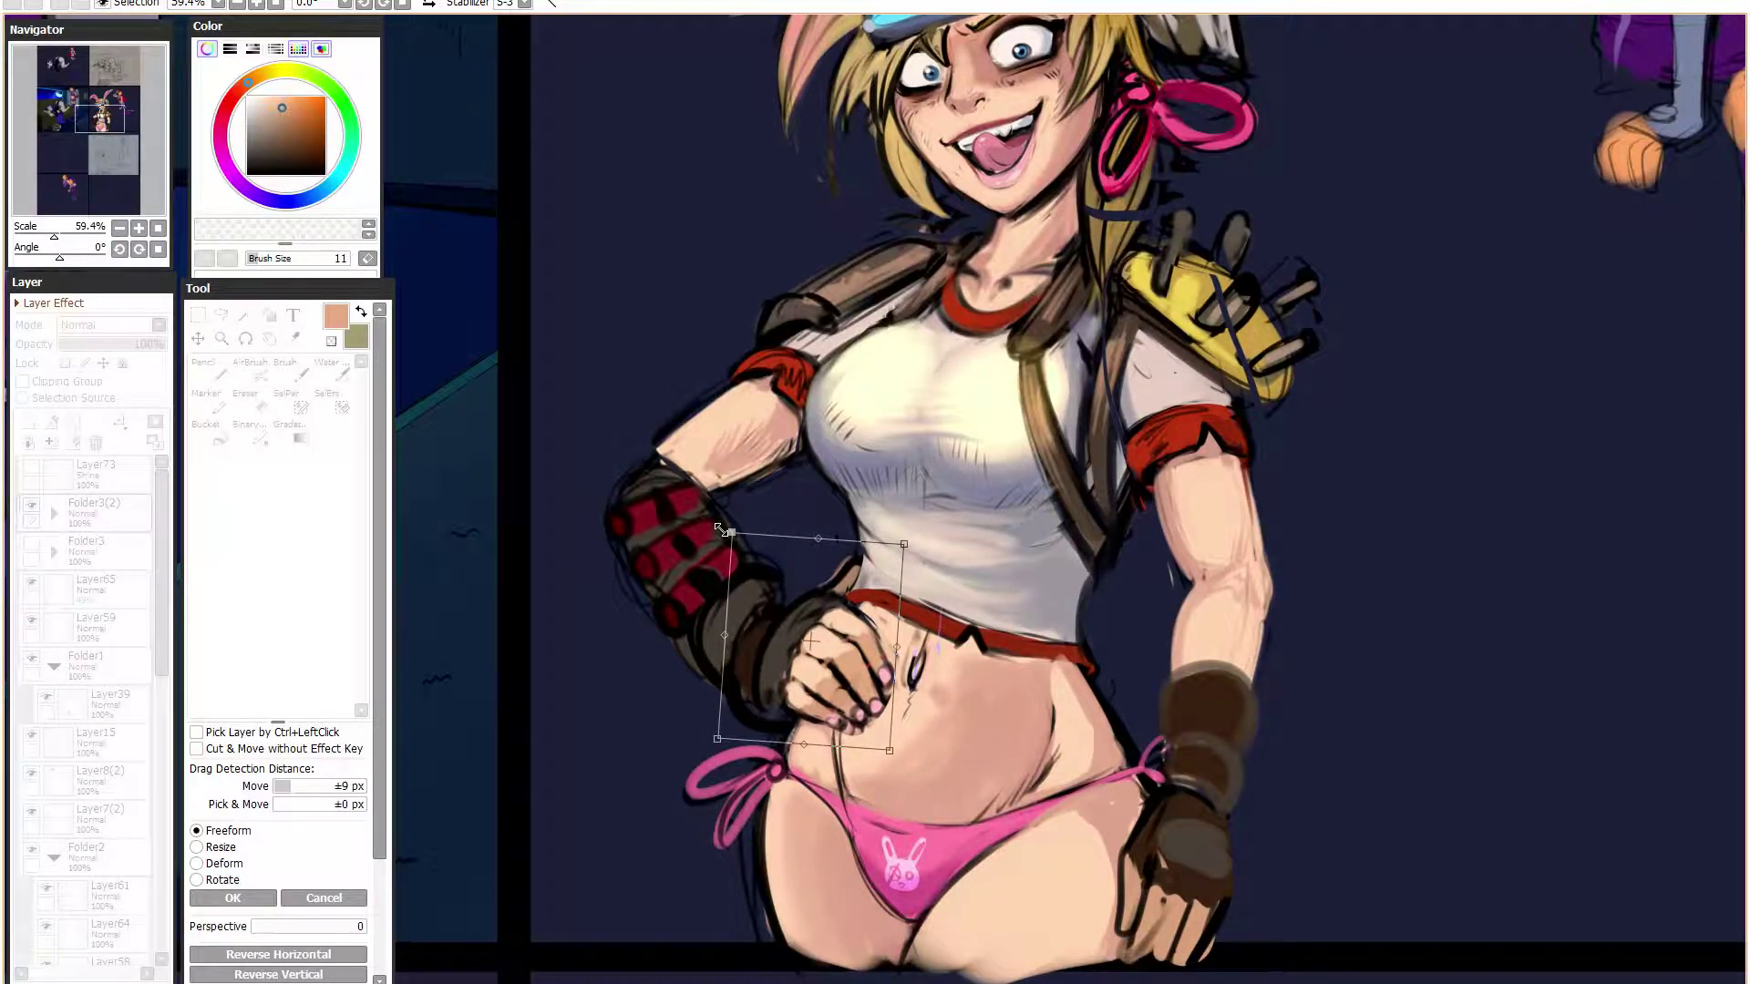
pyautogui.moveTo(721, 530); pyautogui.dragTo(707, 514)
pyautogui.moveTo(741, 591); pyautogui.dragTo(741, 600)
pyautogui.moveTo(1022, 631); pyautogui.dragTo(1021, 637)
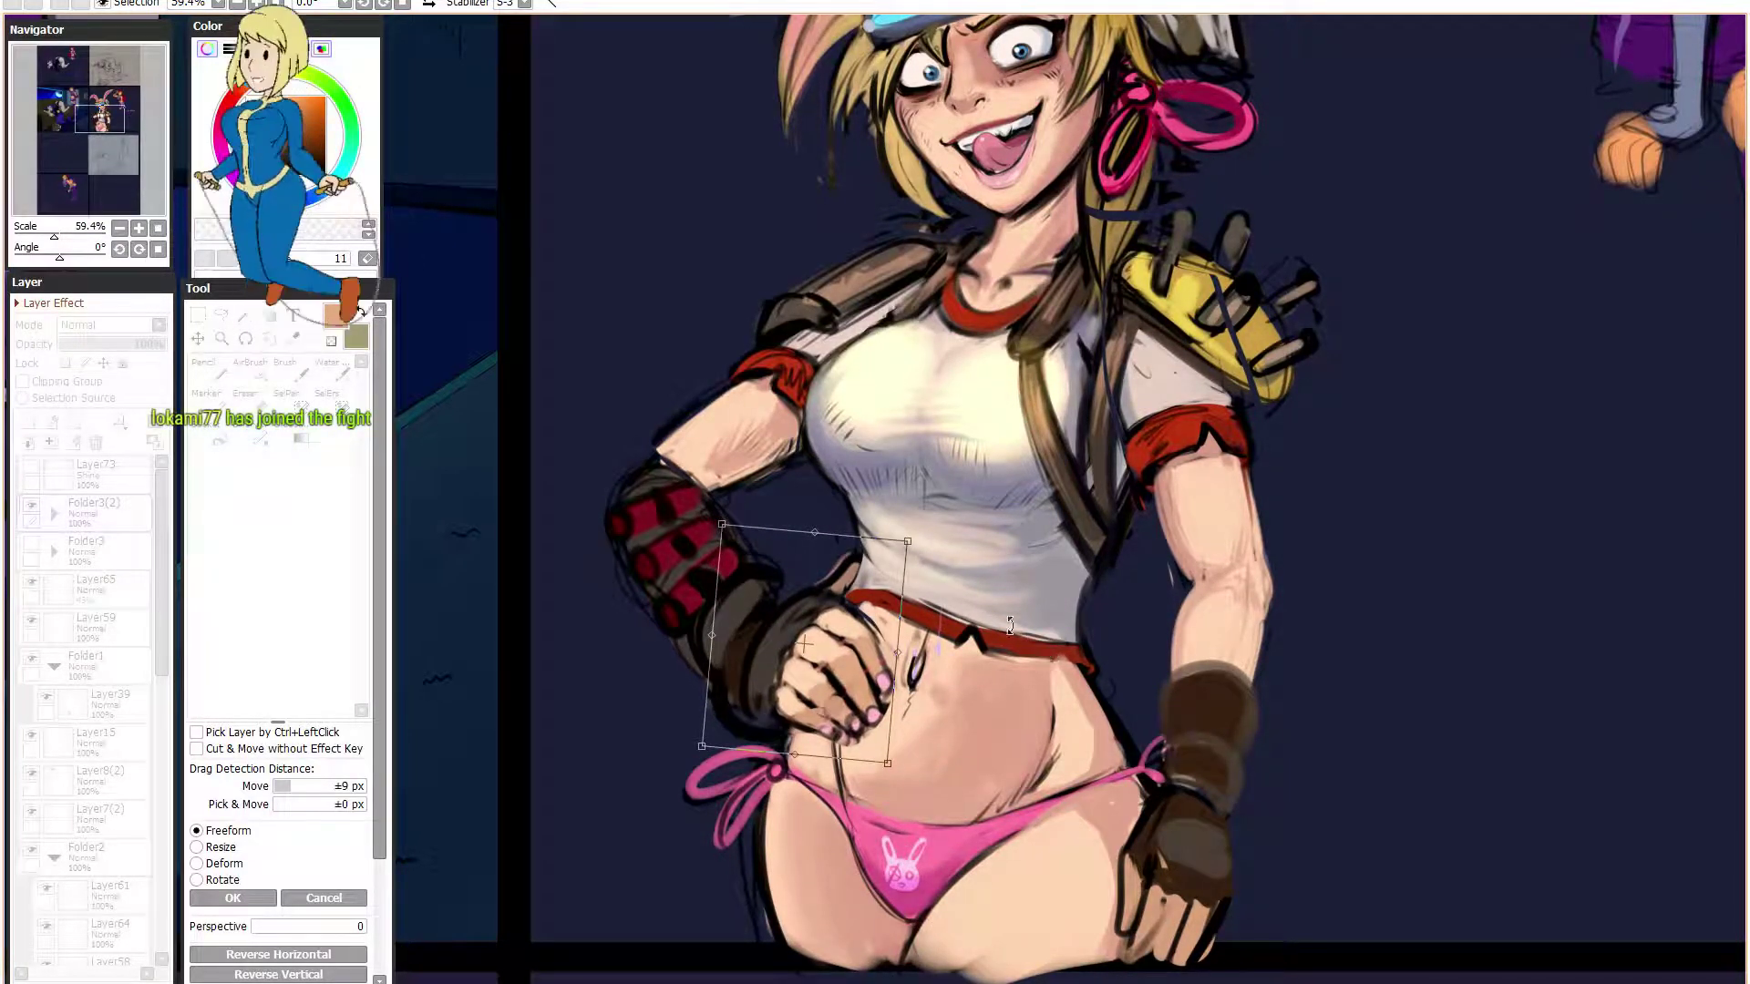
# - Scale the hip hand back down a little, reposition it against the waist and apply the transform
pyautogui.moveTo(907, 542)
pyautogui.mouseDown()
pyautogui.moveTo(955, 594)
pyautogui.moveTo(888, 564)
pyautogui.mouseUp()
pyautogui.scroll(-2, 756, 643)
pyautogui.scroll(2, 782, 632)
pyautogui.moveTo(789, 682); pyautogui.dragTo(788, 666)
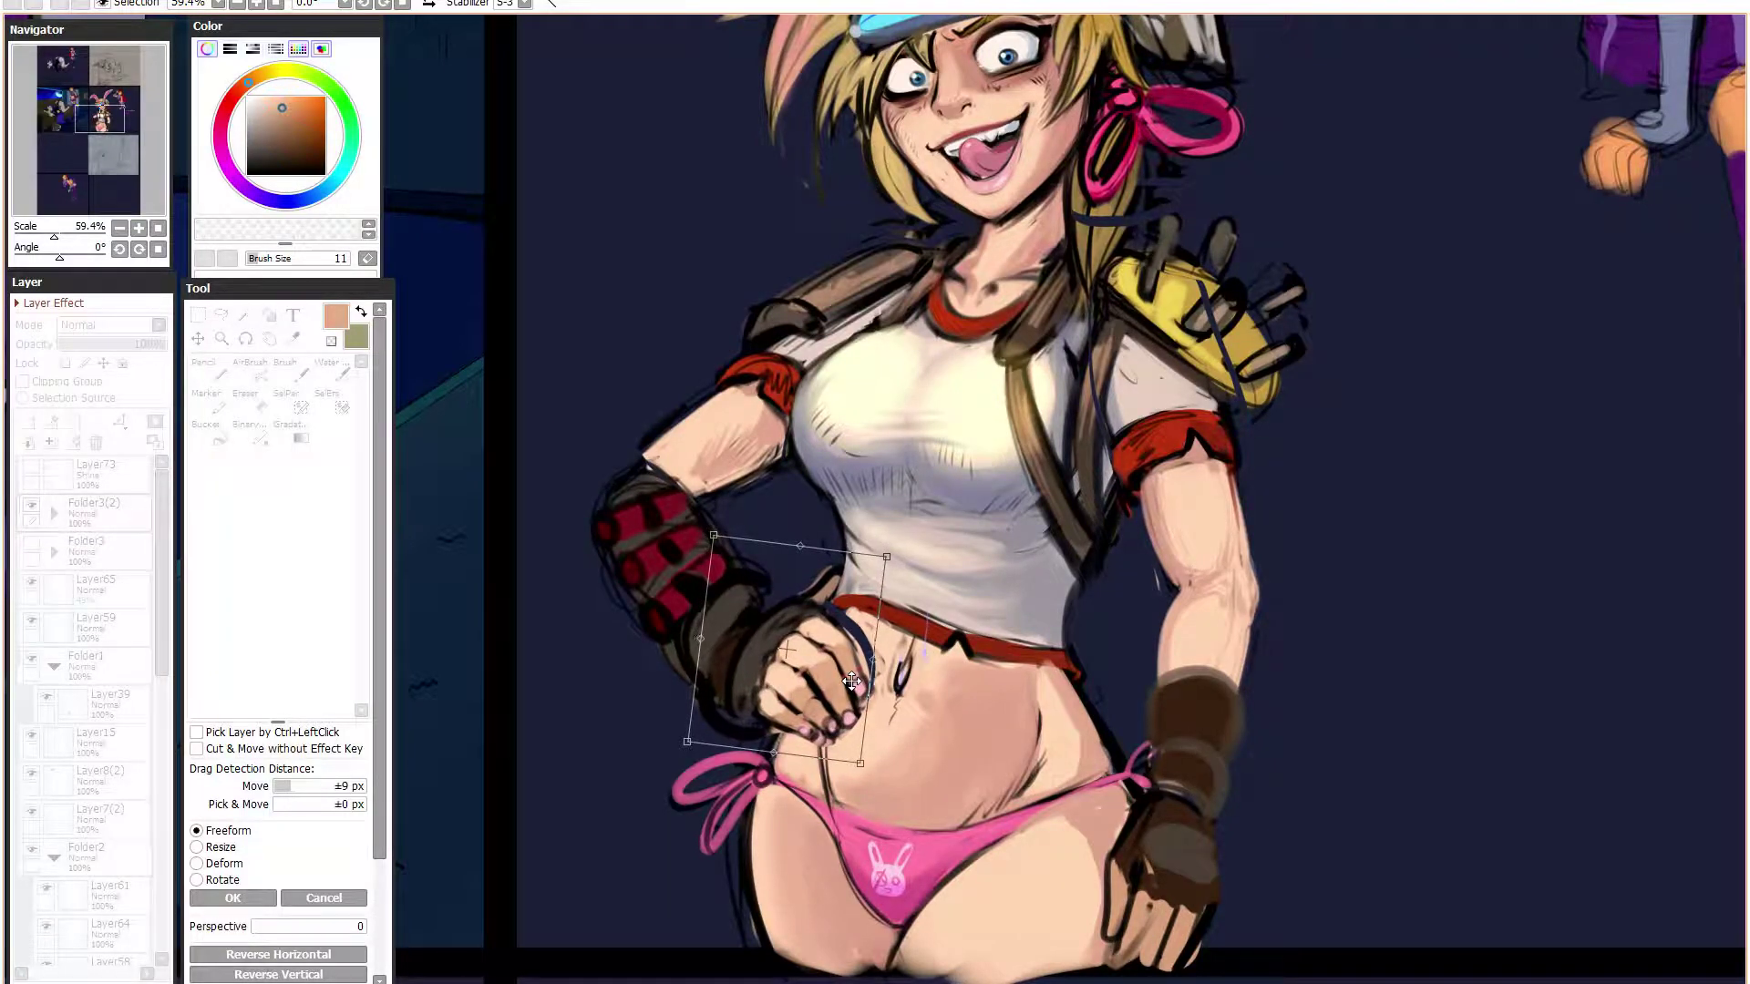
pyautogui.scroll(-2, 849, 677)
pyautogui.moveTo(866, 600); pyautogui.dragTo(866, 599)
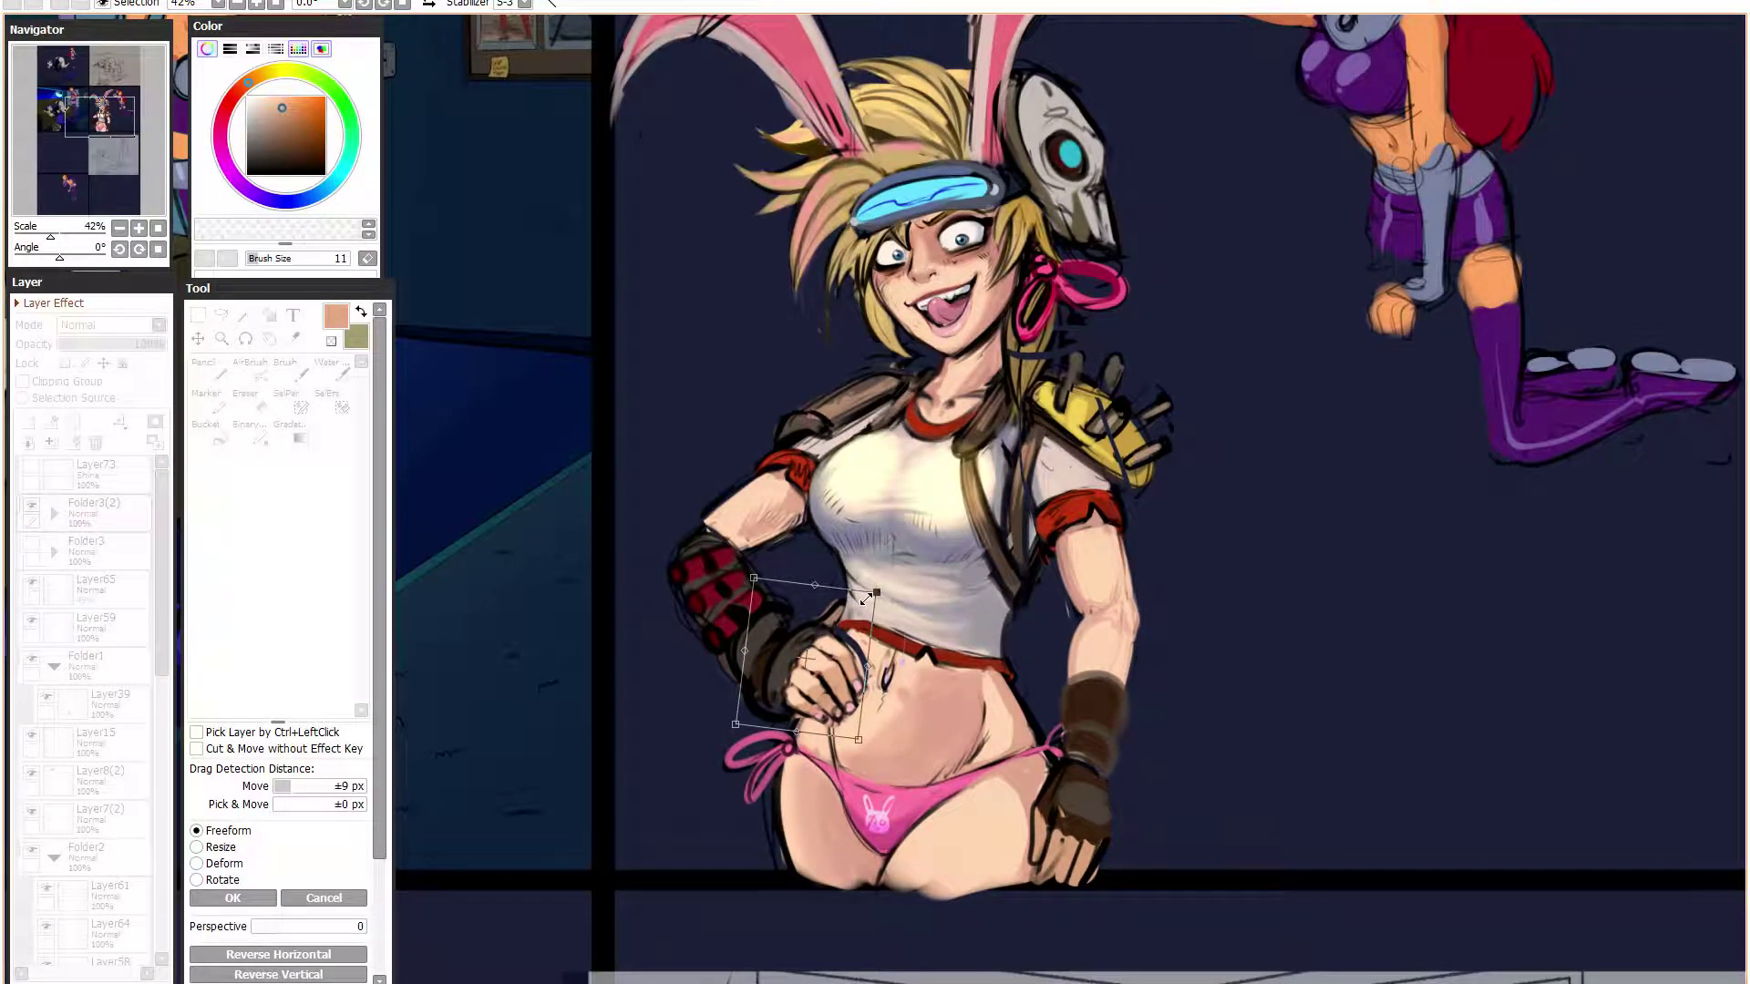
pyautogui.press('Return')
# - Lasso the lowered gloved hand, enlarge it slightly with a free transform, apply it and clear the selection
pyautogui.scroll(-3, 963, 673)
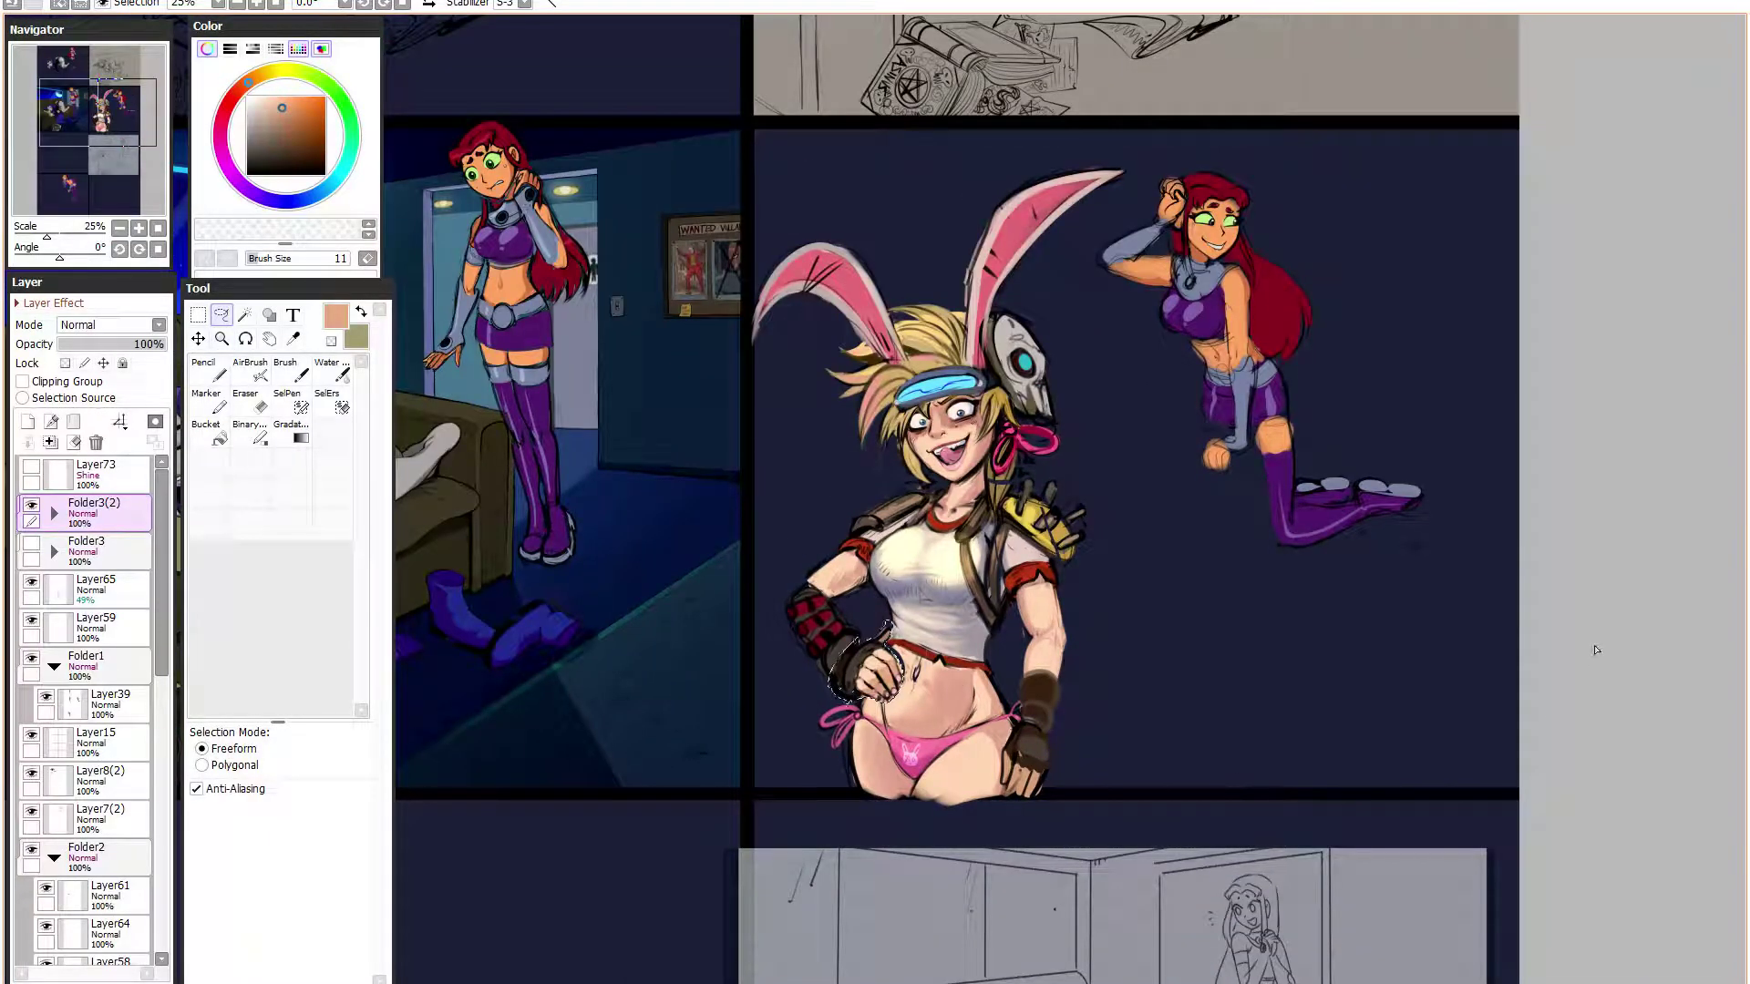
pyautogui.scroll(1, 1267, 716)
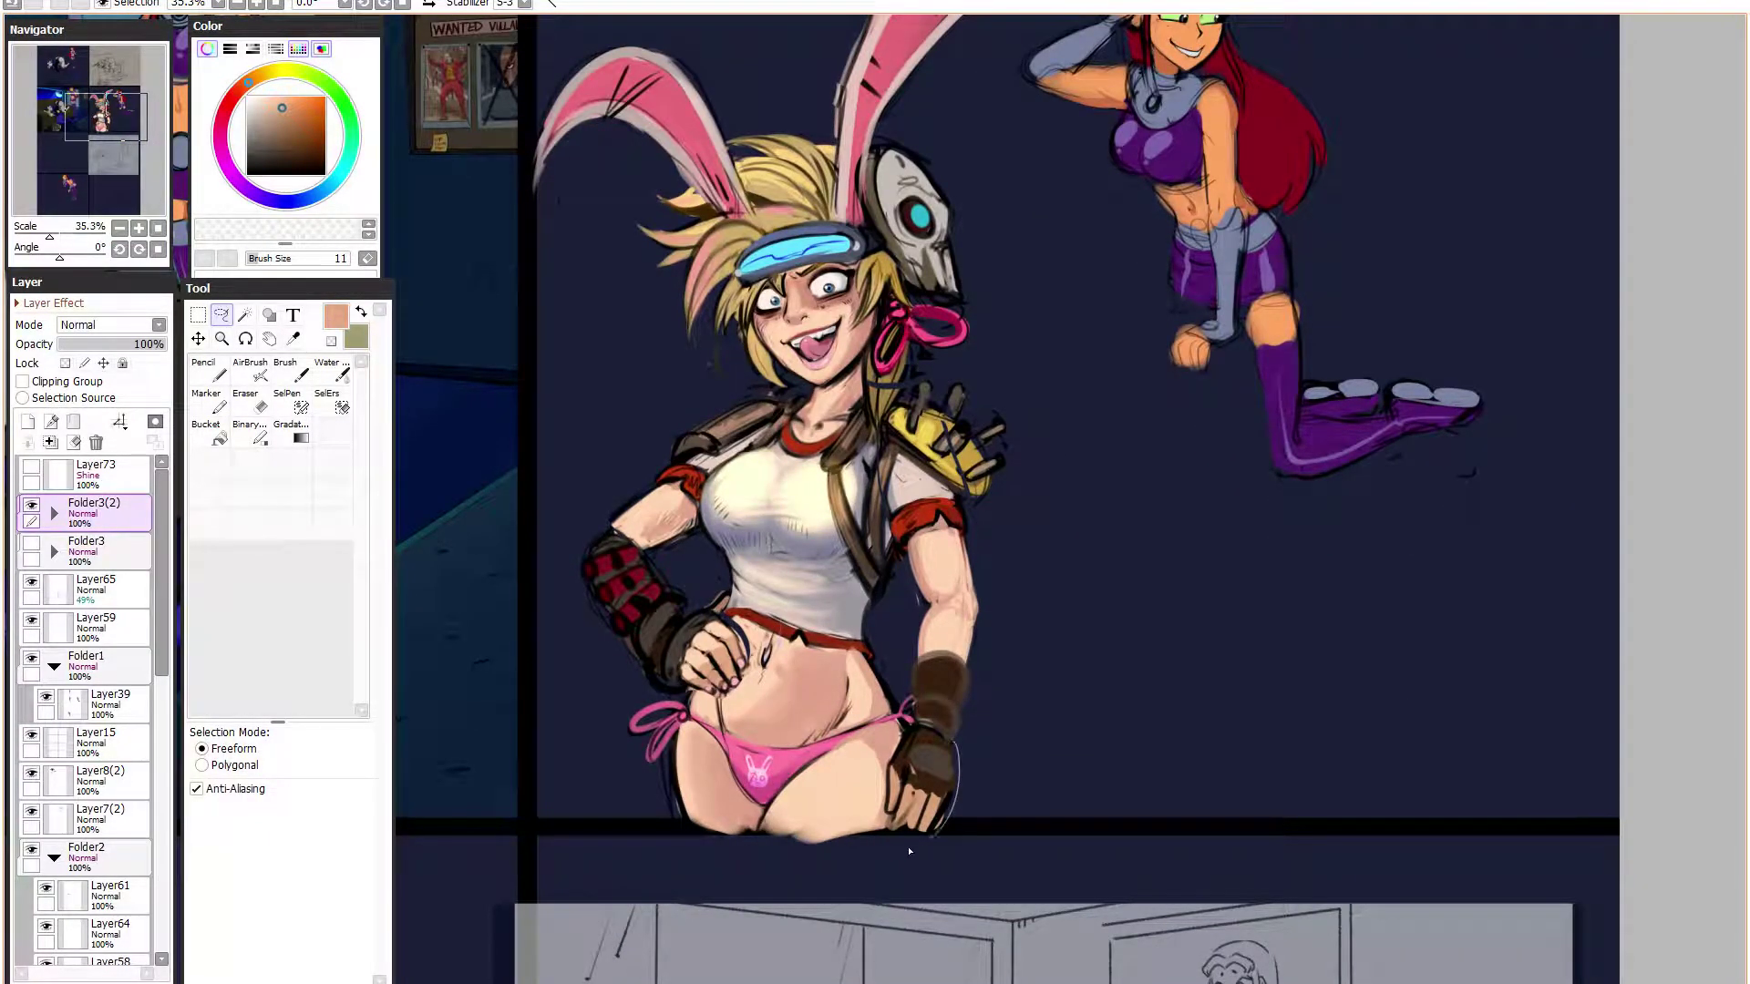
pyautogui.hotkey('ctrl', 't')
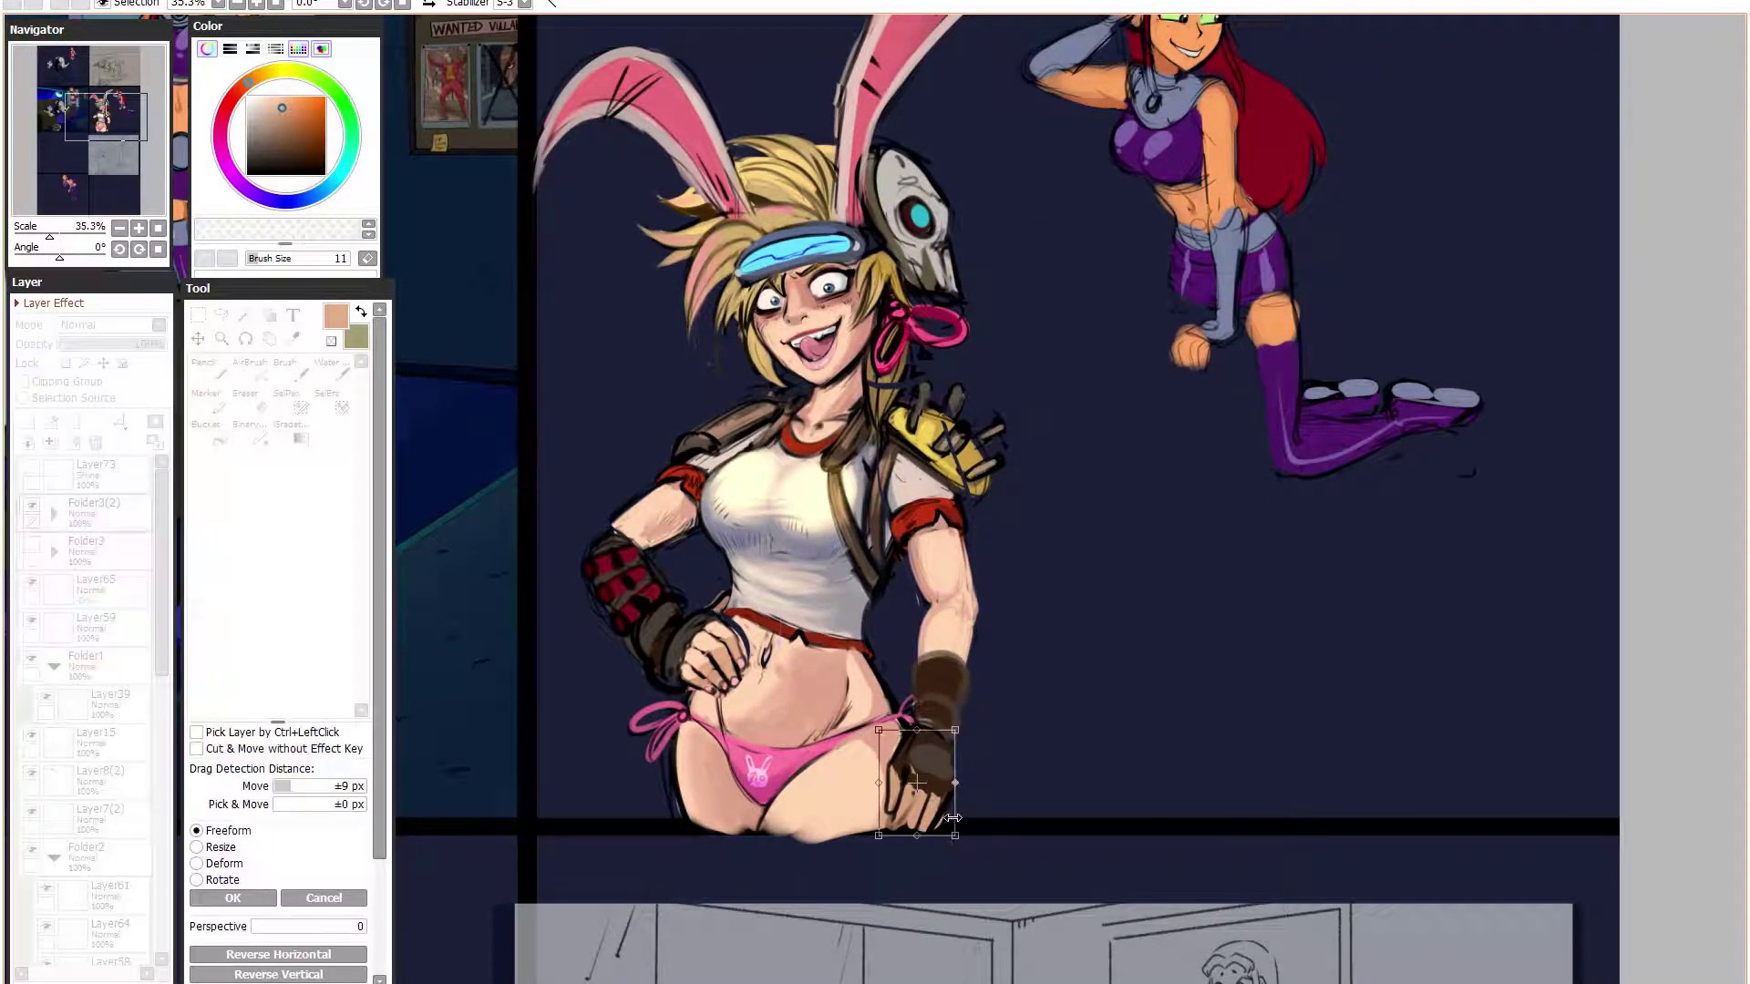
pyautogui.moveTo(954, 830); pyautogui.dragTo(959, 844)
pyautogui.press('Return')
pyautogui.press('n')
pyautogui.click(1692, 522)
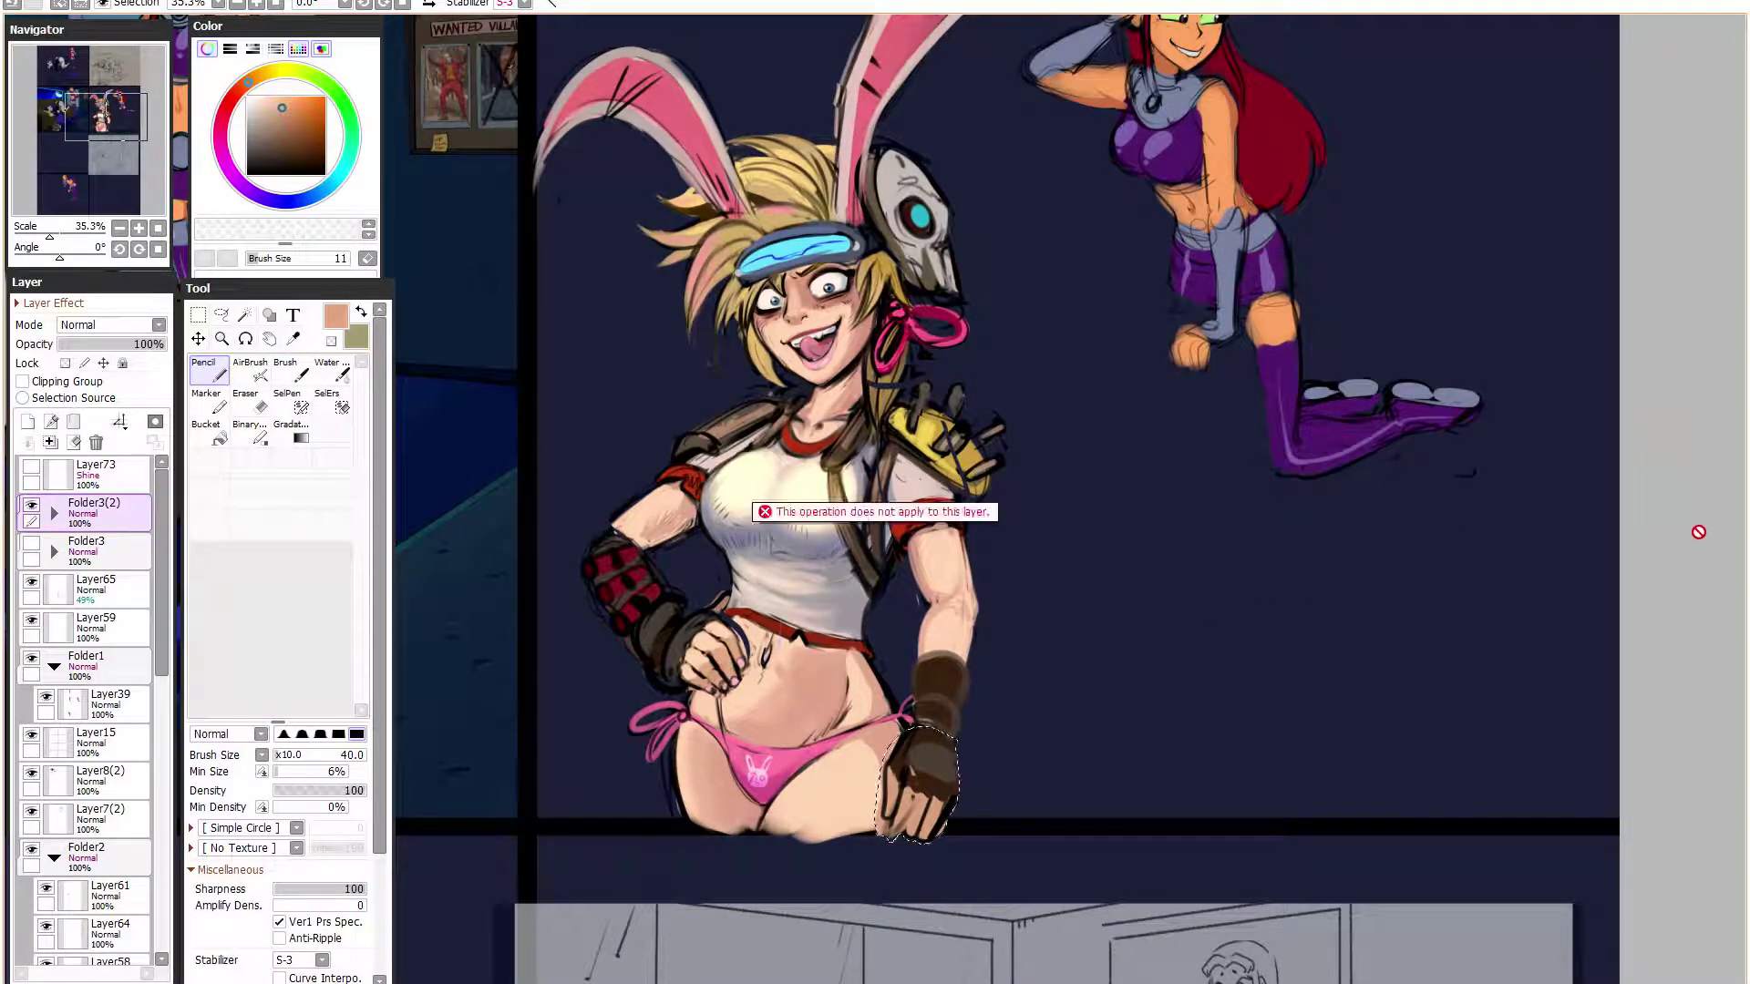
pyautogui.press('l')
pyautogui.hotkey('ctrl', 'd')
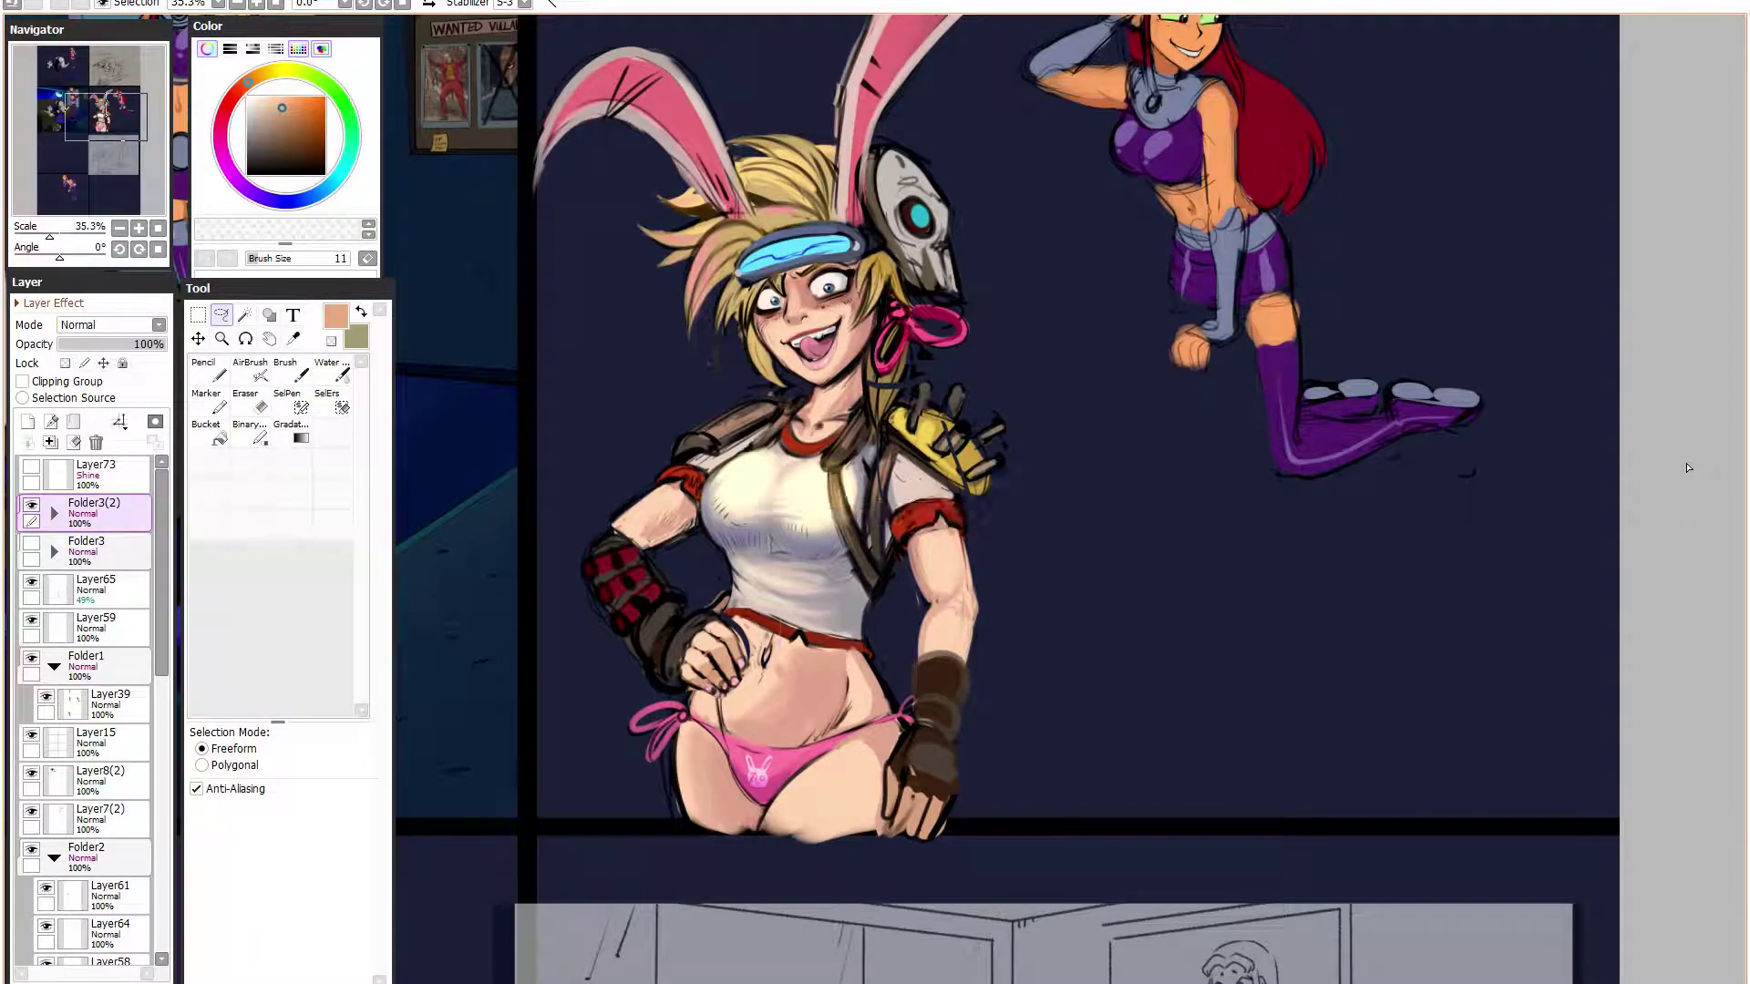
pyautogui.click(208, 377)
pyautogui.keyDown('alt'); pyautogui.click(631, 689); pyautogui.keyUp('alt')
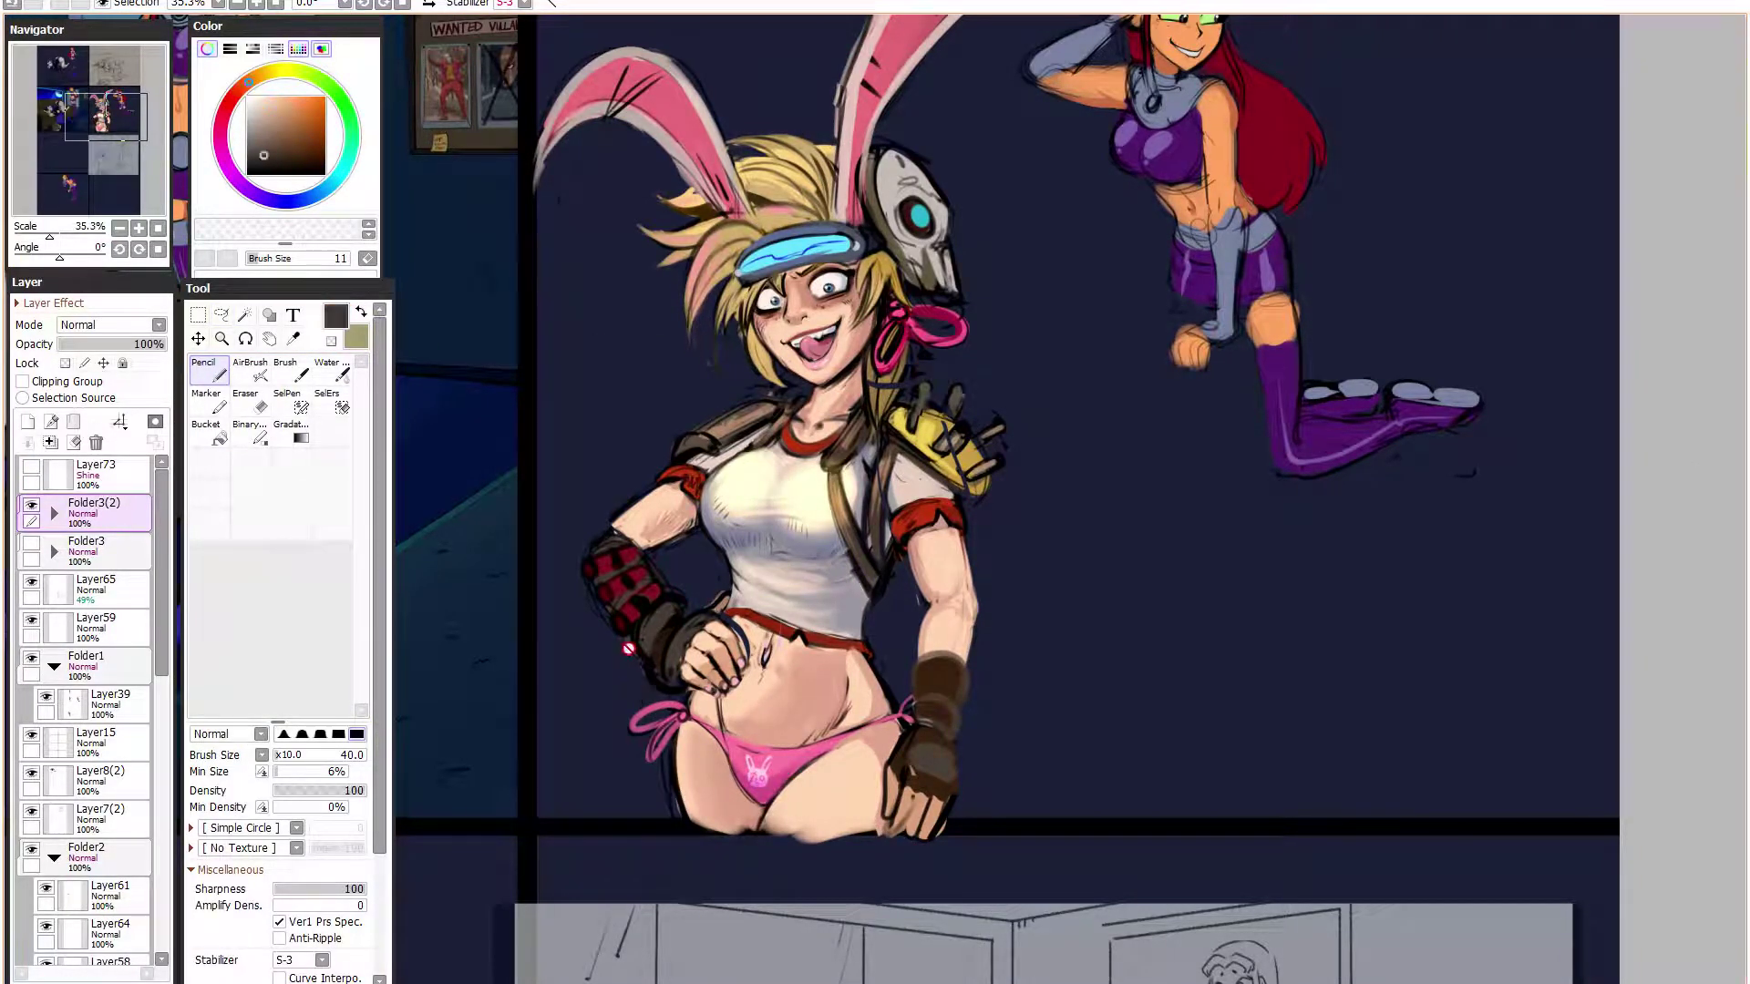
pyautogui.click(636, 638)
pyautogui.press('l')
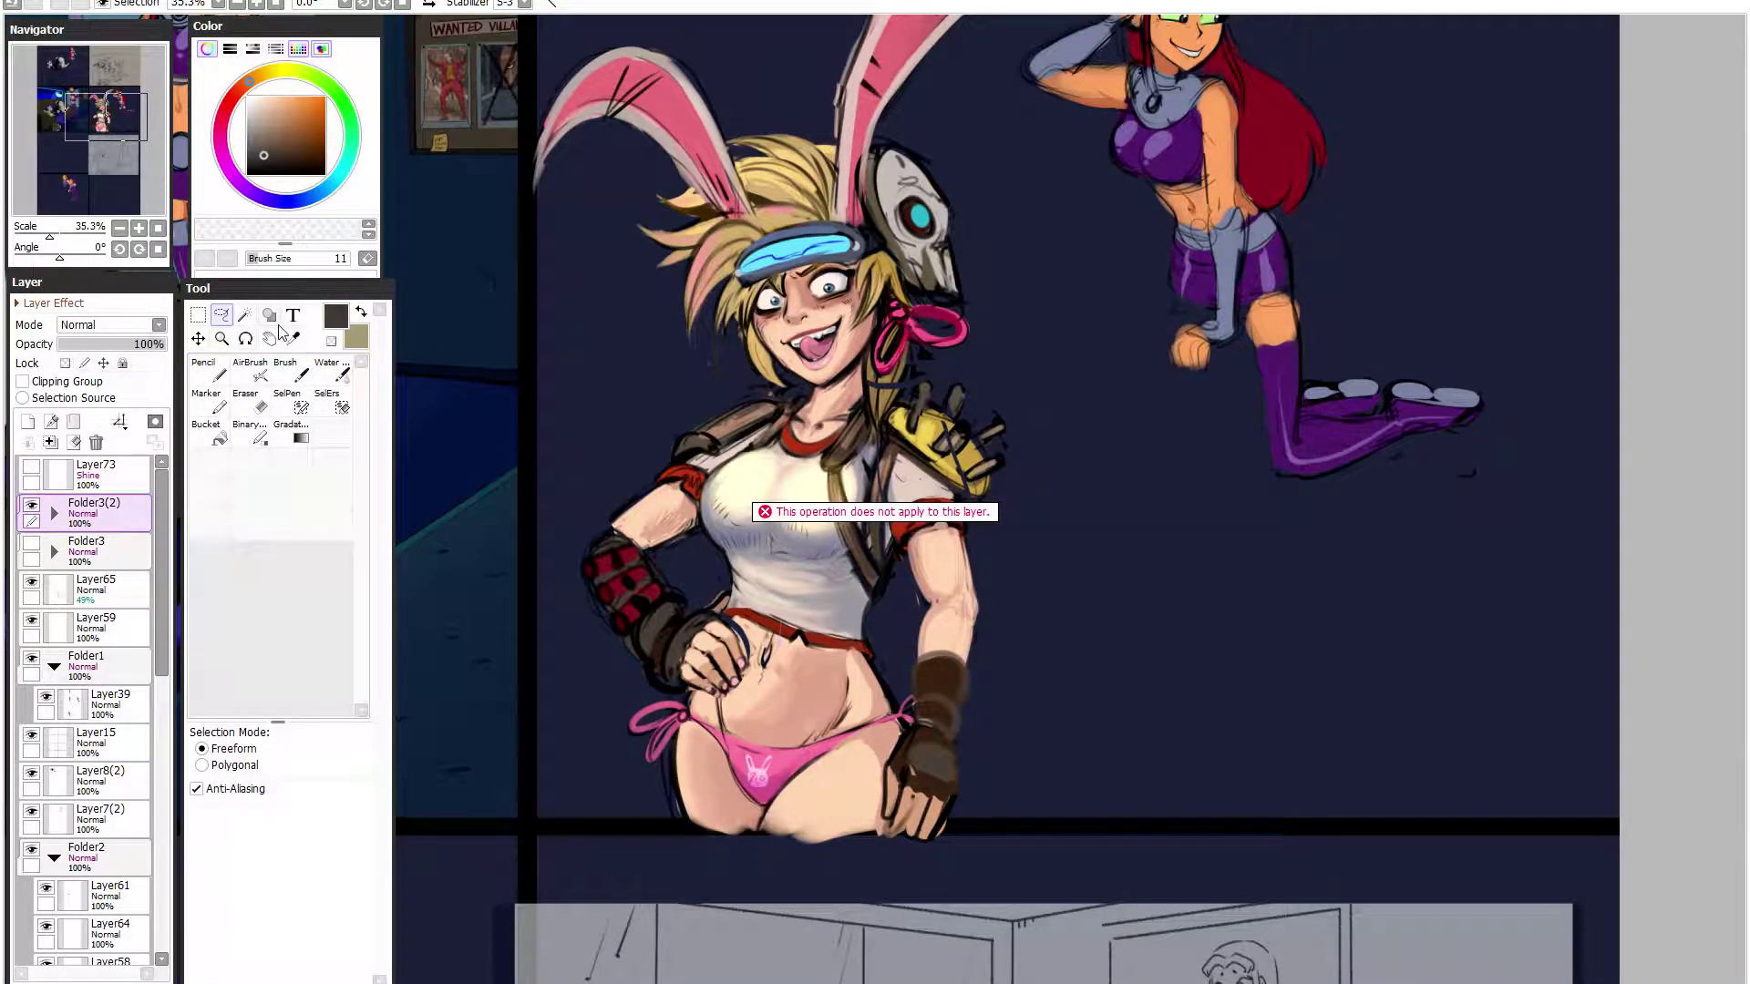
pyautogui.scroll(-1, 1150, 516)
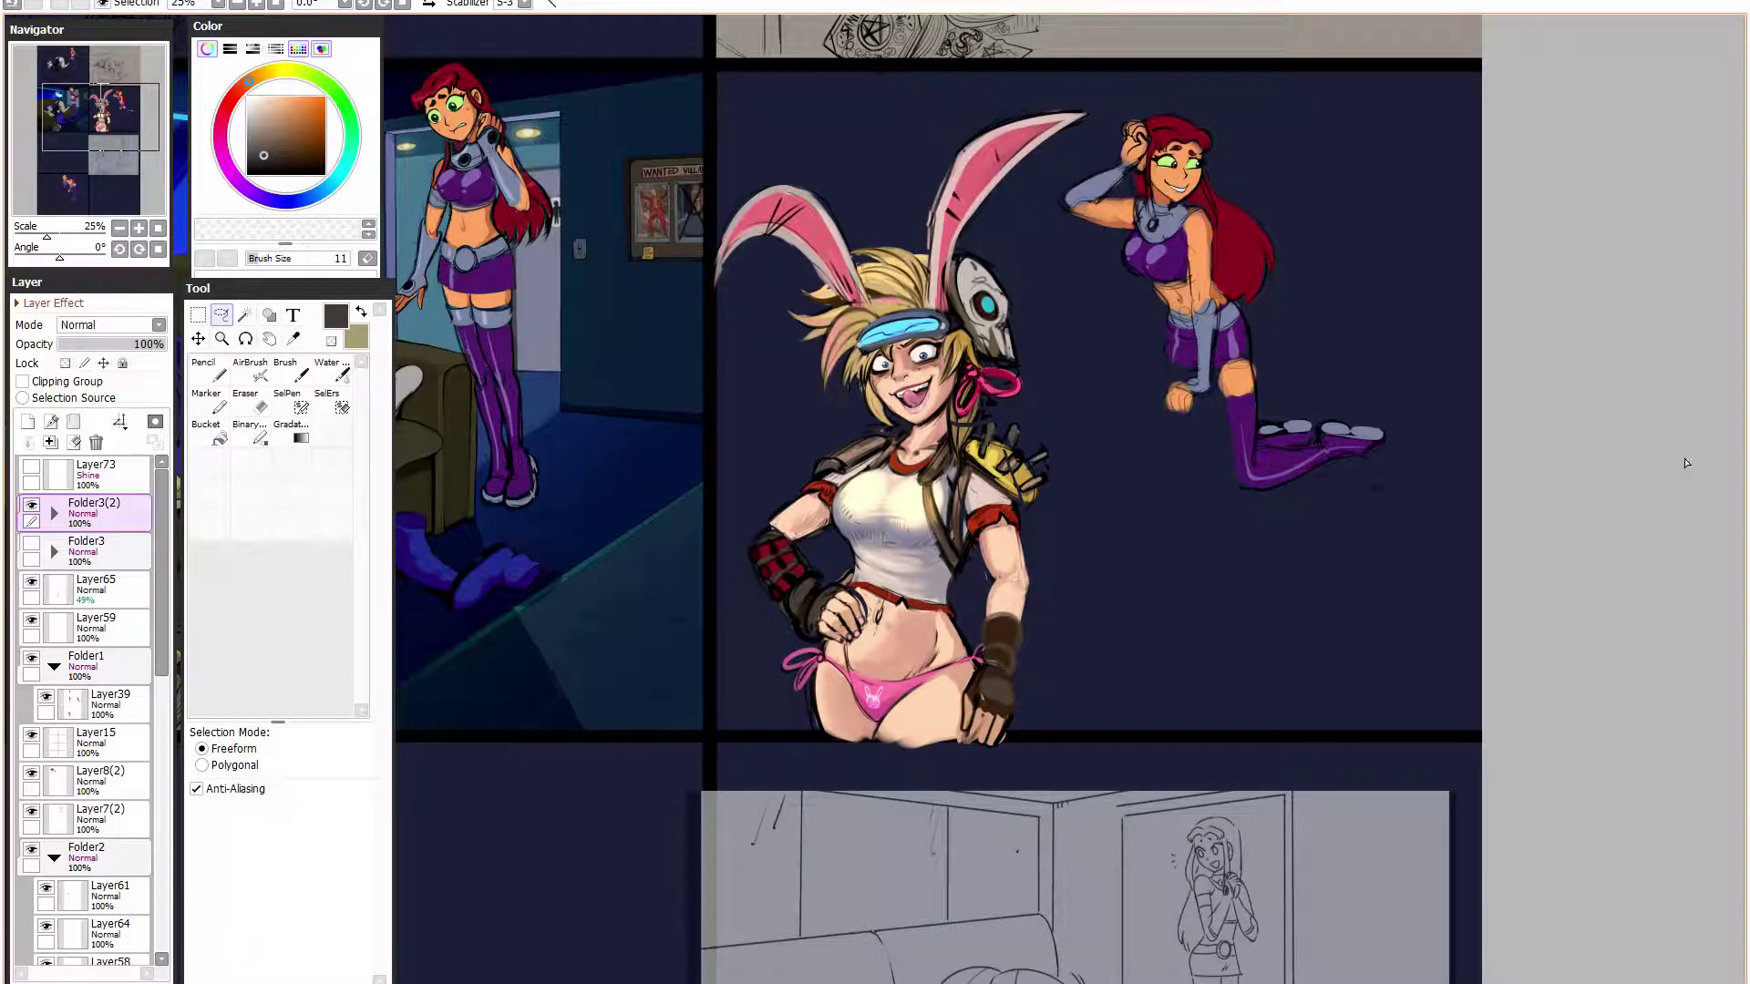
pyautogui.scroll(2, 1021, 541)
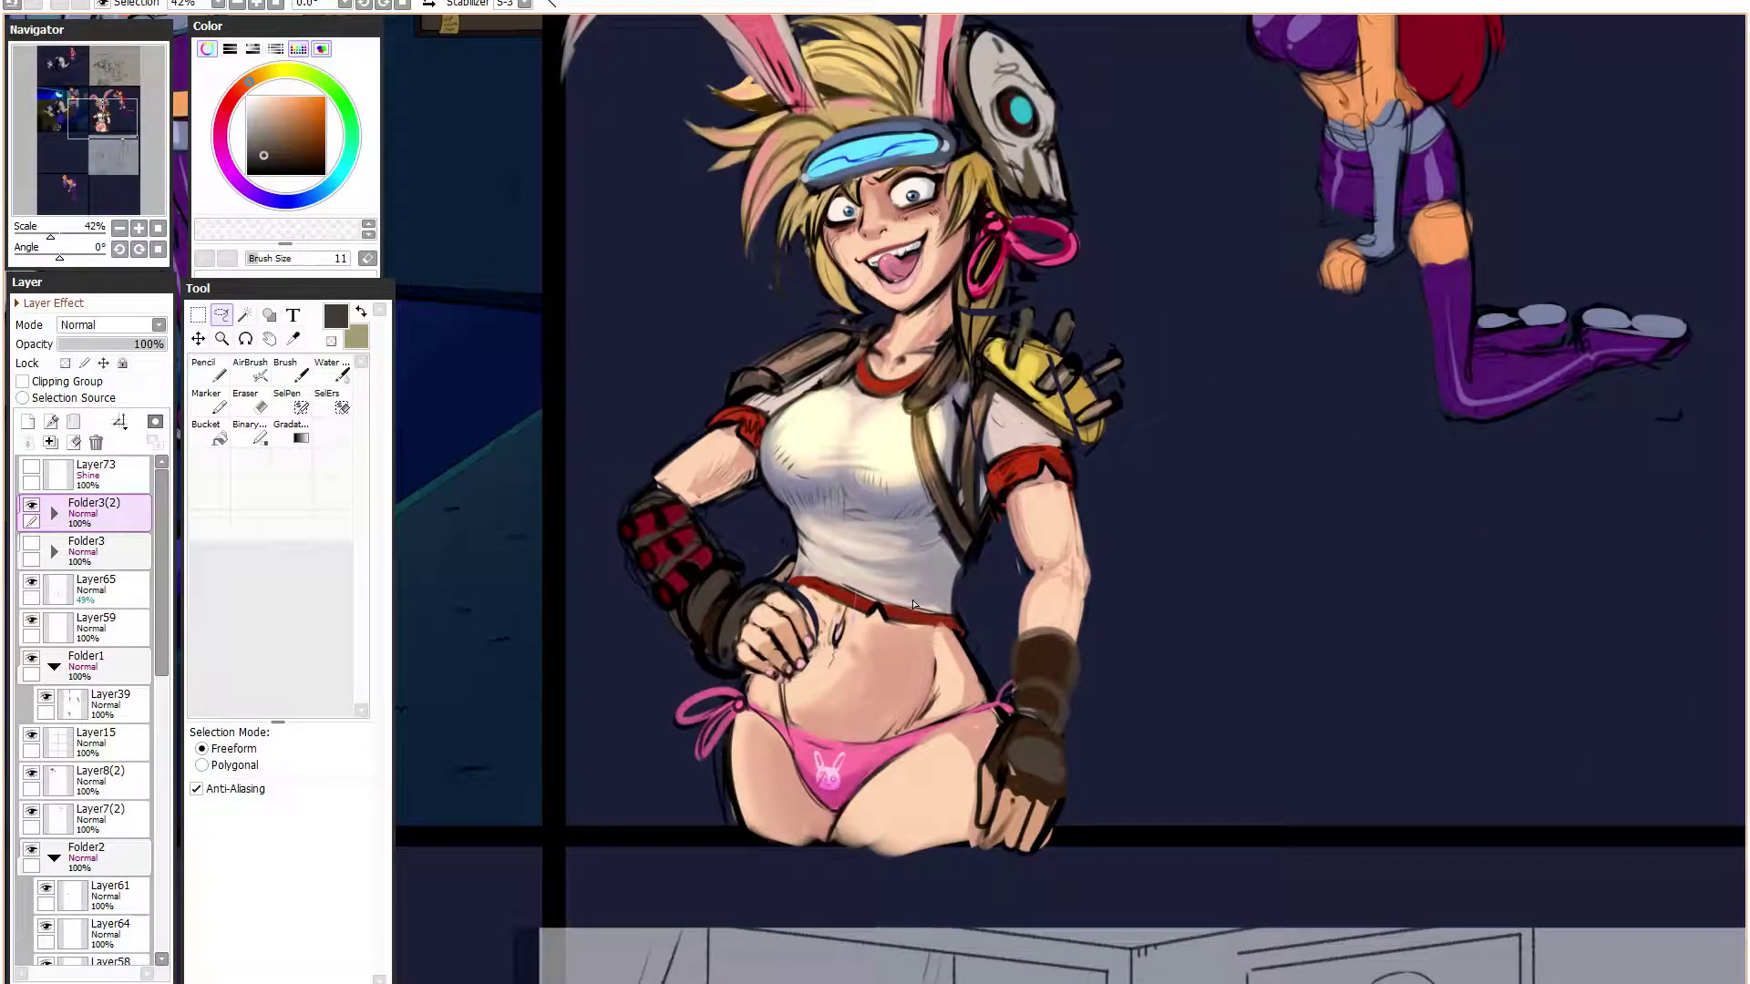
# - Expand Folder3(2), select Layer76 and paint over the dark line on the belly below the hip hand with sampled skin tone
pyautogui.press('n')
pyautogui.click(53, 513)
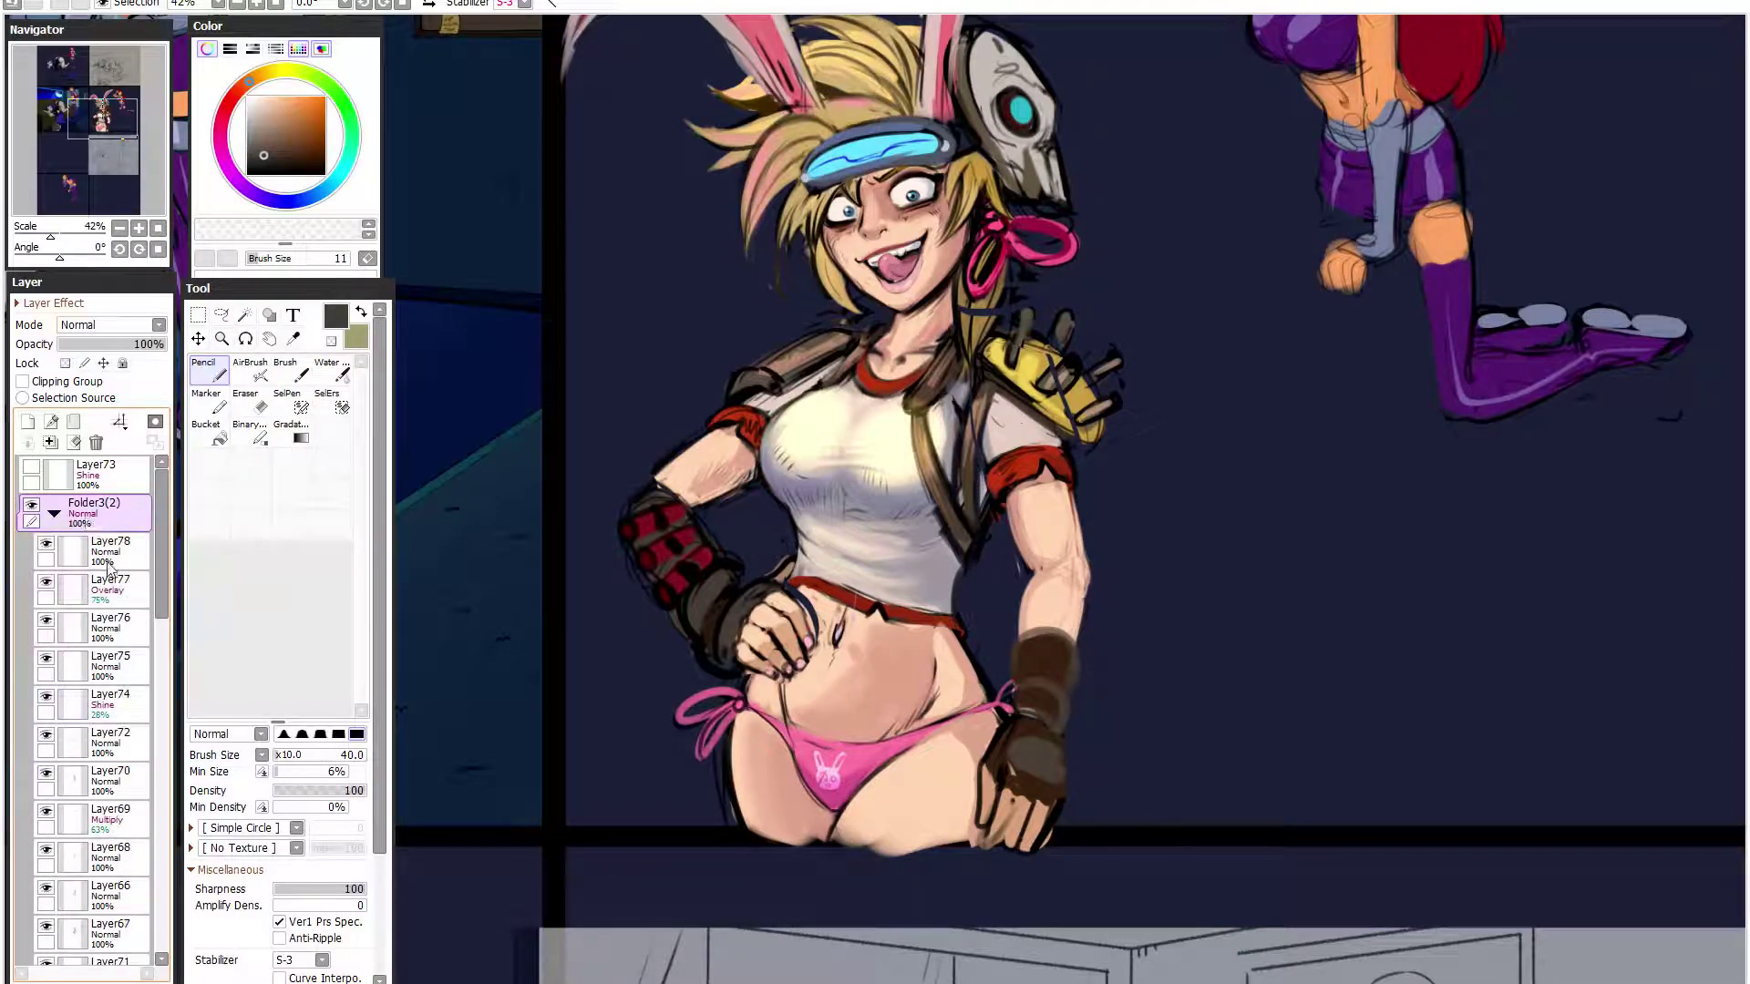
pyautogui.click(109, 551)
pyautogui.click(110, 628)
pyautogui.keyDown('alt'); pyautogui.click(808, 718); pyautogui.keyUp('alt')
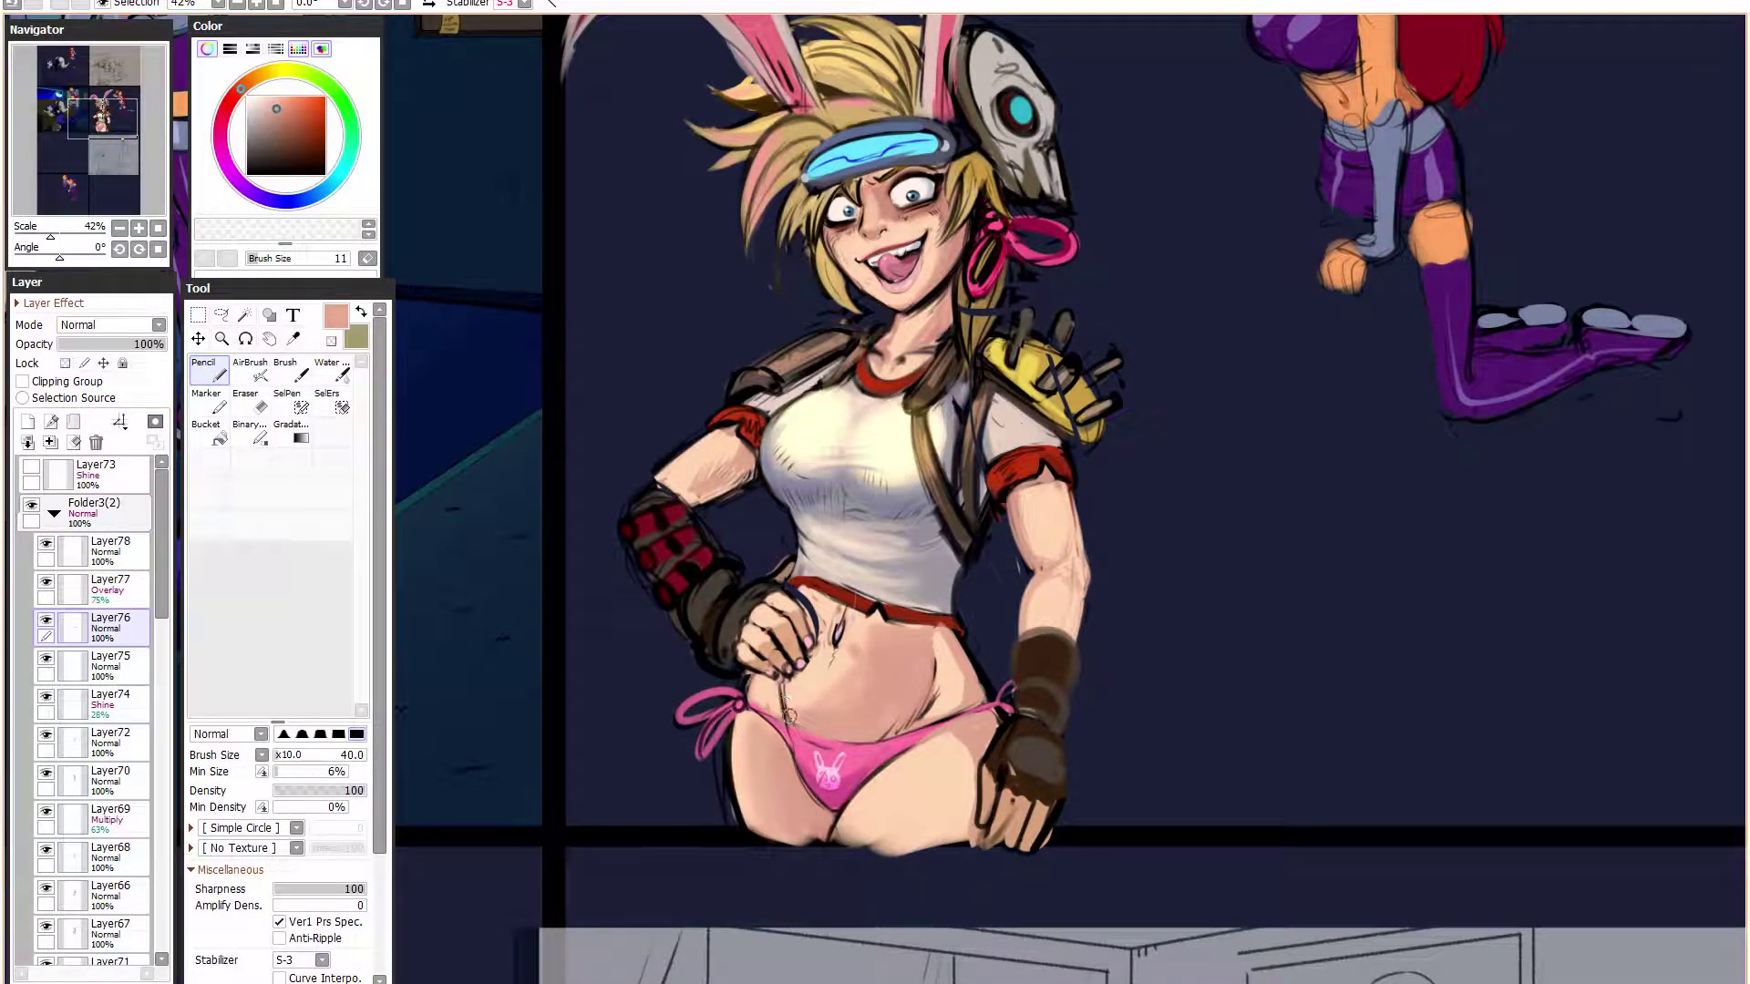
pyautogui.keyDown('alt'); pyautogui.click(789, 710); pyautogui.keyUp('alt')
pyautogui.moveTo(785, 684); pyautogui.dragTo(795, 728)
# - Paint out the heavy hip crease on the lower belly with sampled skin tones and redraw it as a thinner black line
pyautogui.keyDown('alt'); pyautogui.click(920, 674); pyautogui.keyUp('alt')
pyautogui.keyDown('alt'); pyautogui.click(930, 661); pyautogui.keyUp('alt')
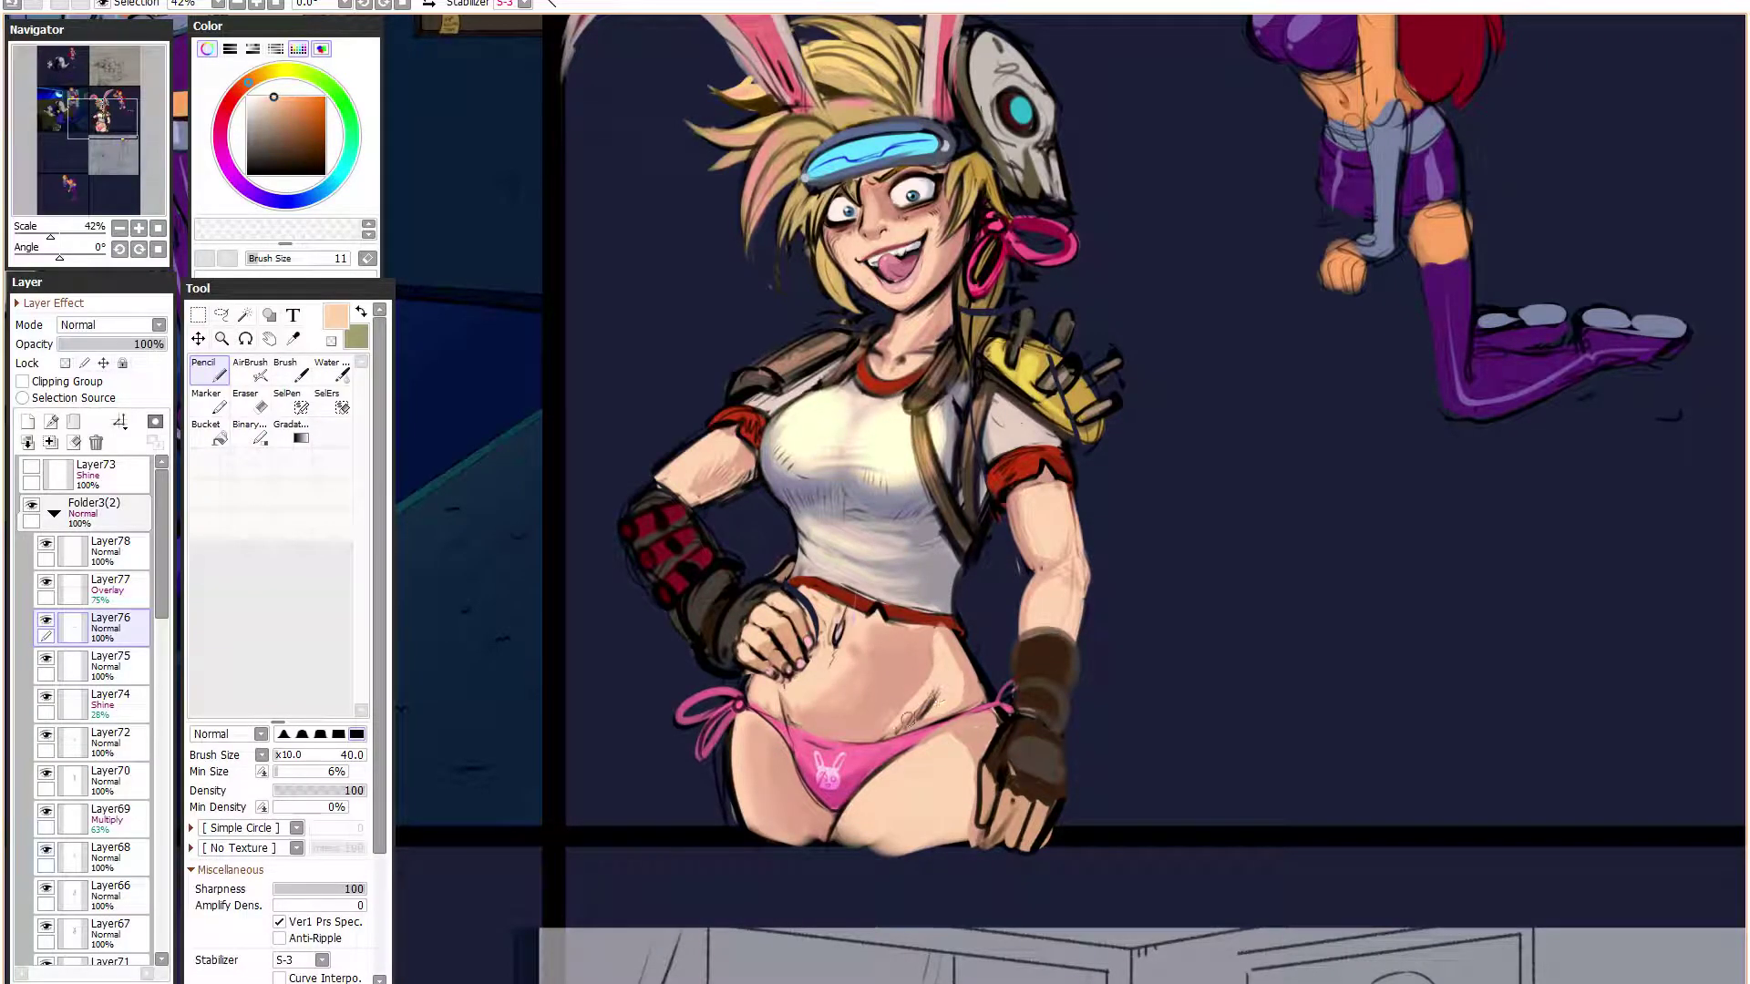
pyautogui.moveTo(965, 693); pyautogui.dragTo(941, 629)
pyautogui.keyDown('alt'); pyautogui.click(933, 677); pyautogui.keyUp('alt')
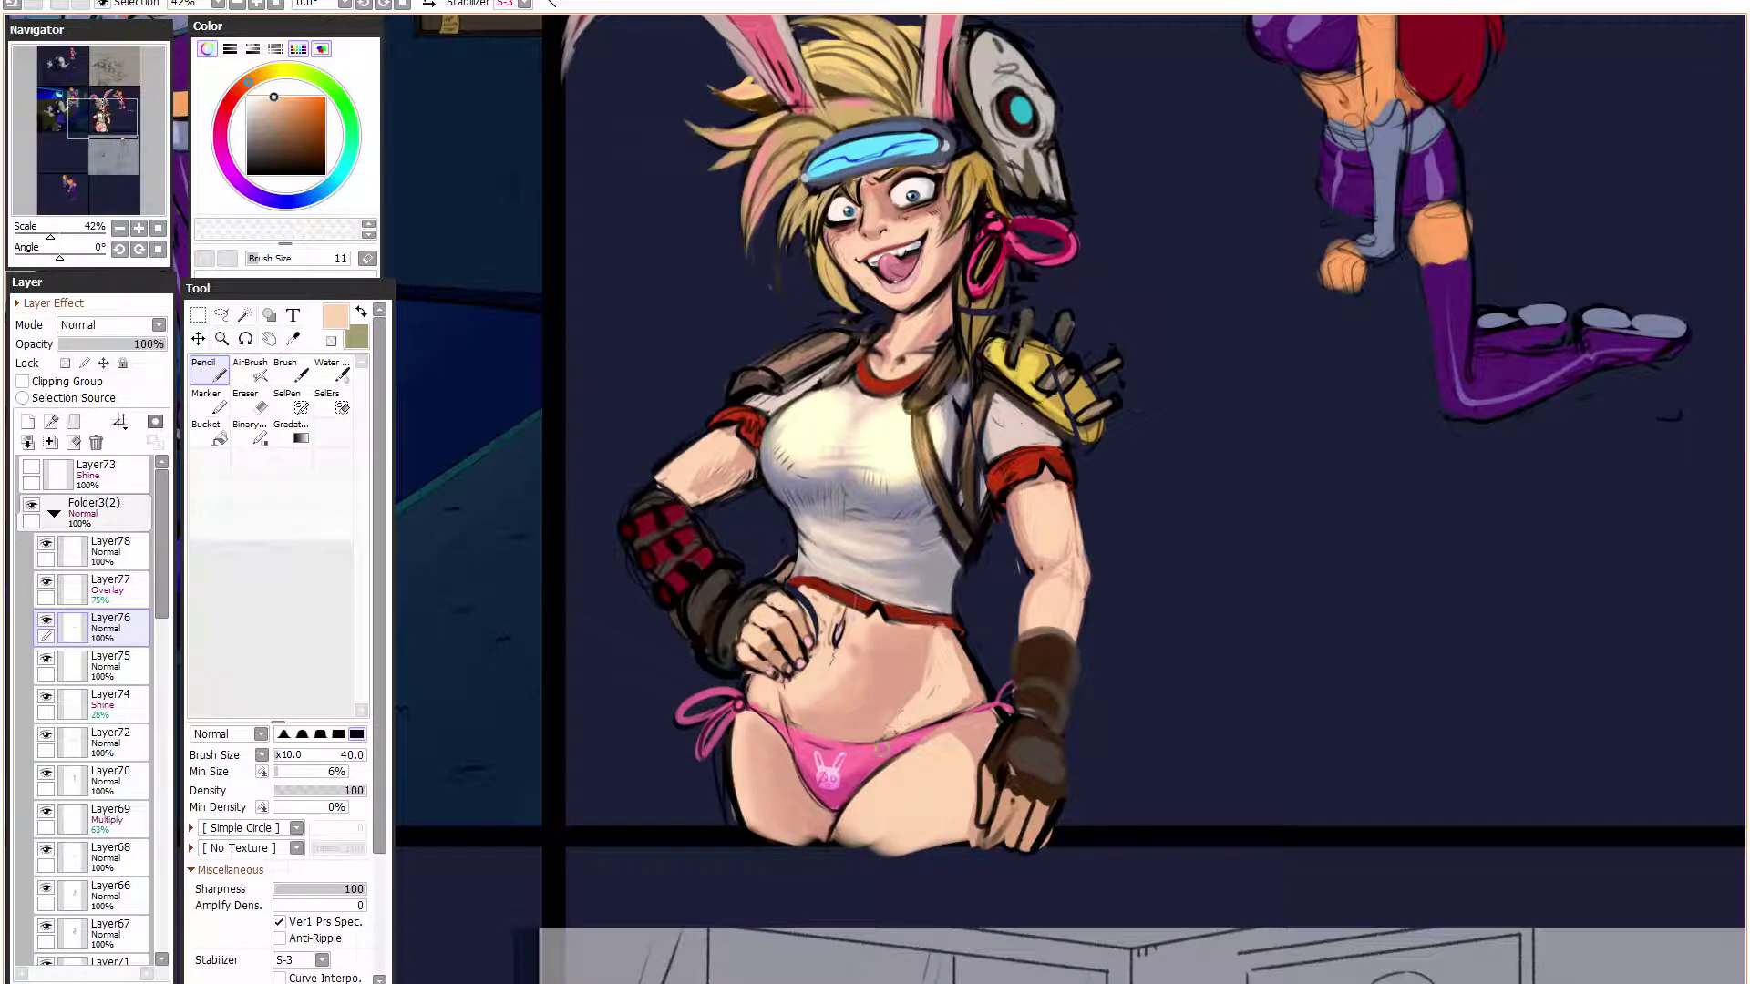
pyautogui.keyDown('alt'); pyautogui.click(913, 685); pyautogui.keyUp('alt')
pyautogui.keyDown('alt'); pyautogui.click(560, 330); pyautogui.keyUp('alt')
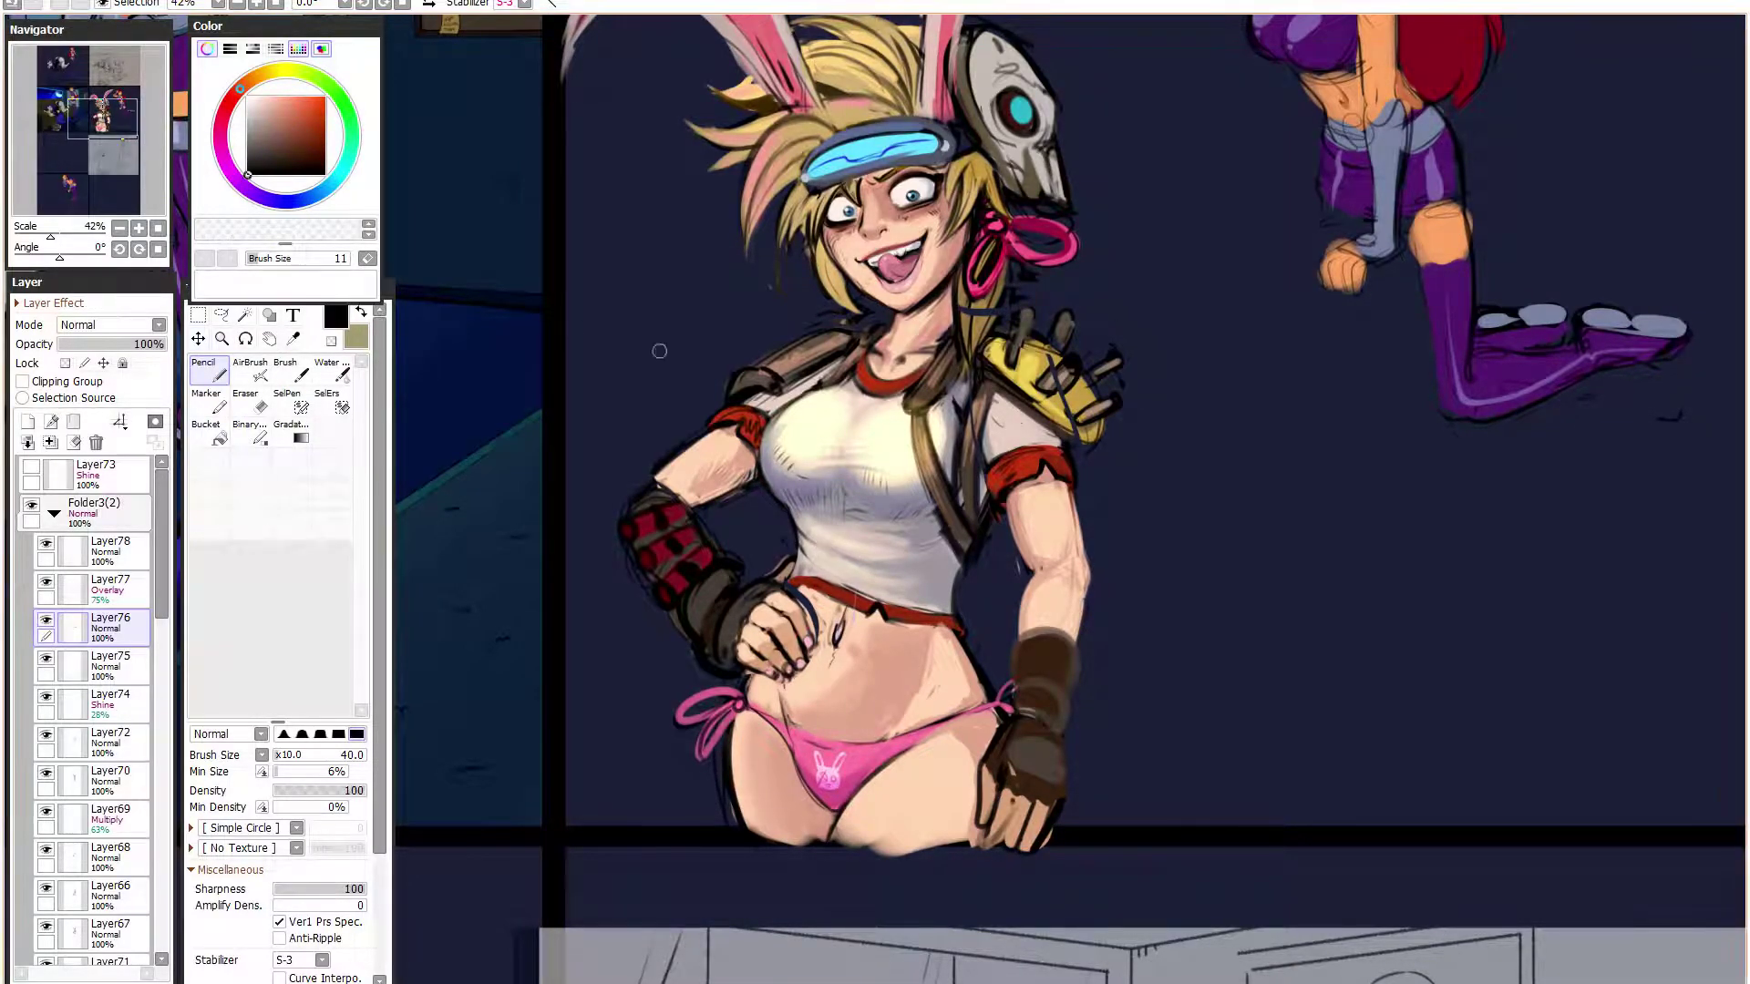
pyautogui.moveTo(904, 709); pyautogui.dragTo(867, 736)
# - Paint over the navel with sampled skin tones, setting the pencil's minimum size to 46%
pyautogui.keyDown('alt'); pyautogui.click(833, 683); pyautogui.keyUp('alt')
pyautogui.moveTo(835, 649); pyautogui.dragTo(839, 636)
pyautogui.keyDown('alt'); pyautogui.click(870, 651); pyautogui.keyUp('alt')
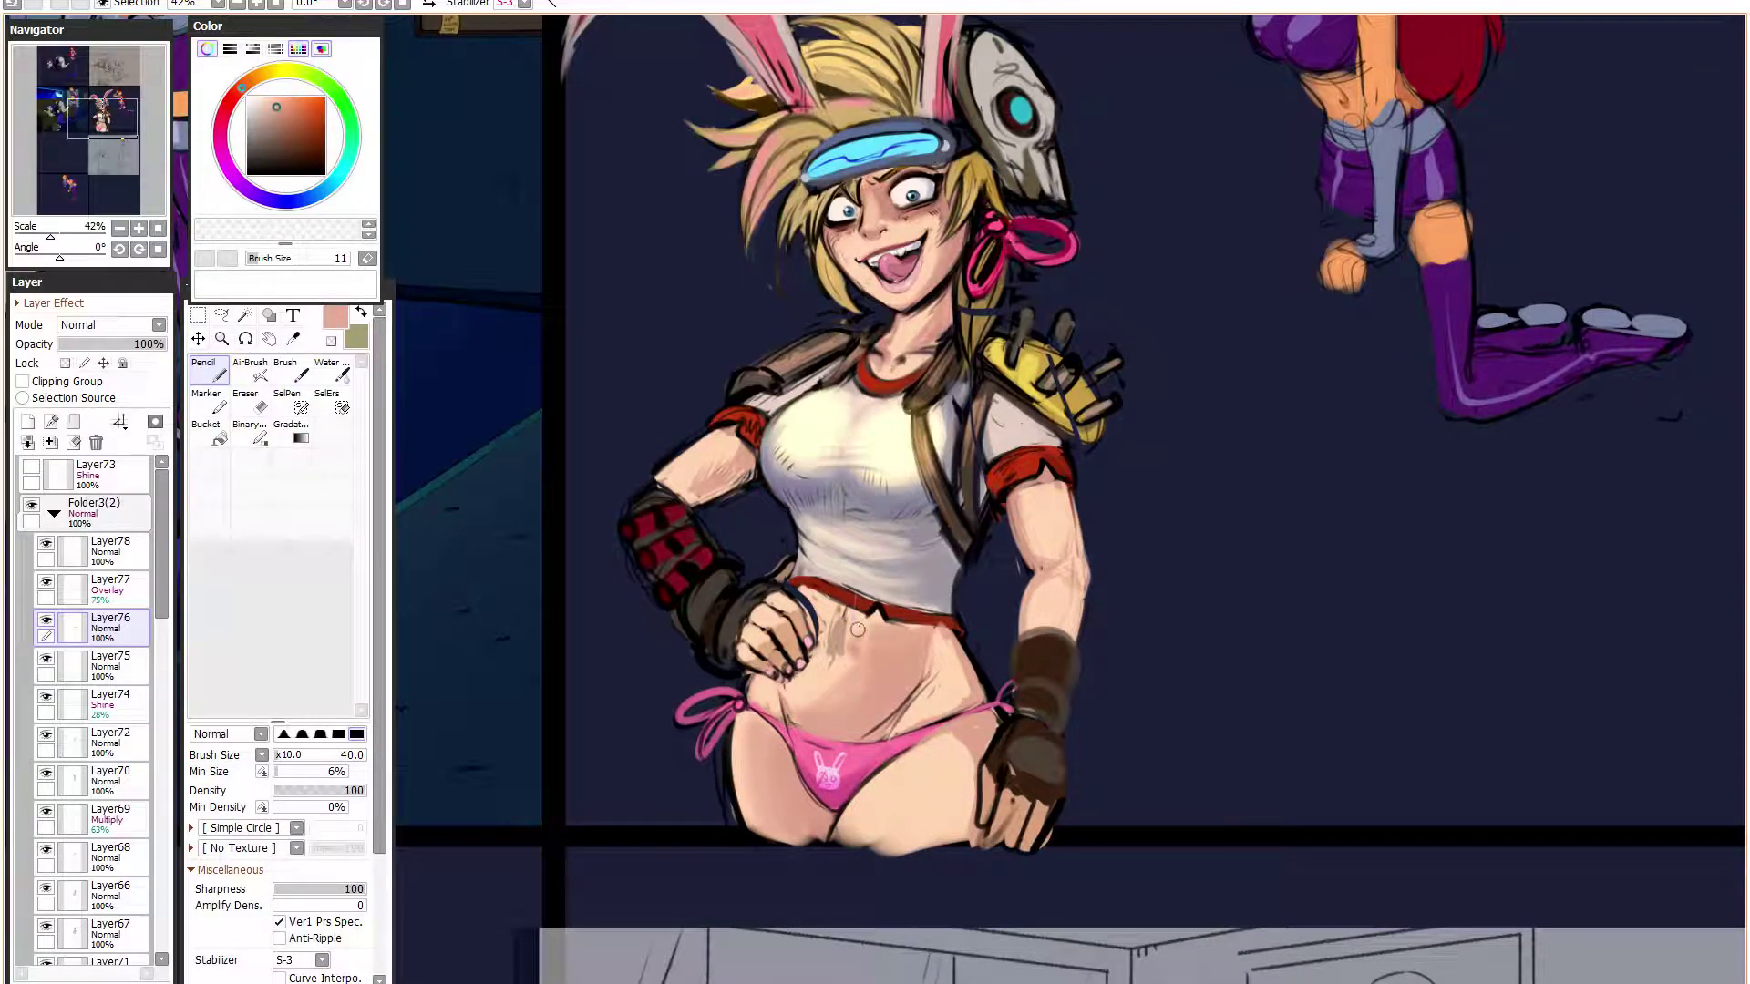
pyautogui.click(316, 771)
pyautogui.keyDown('alt'); pyautogui.click(852, 700); pyautogui.keyUp('alt')
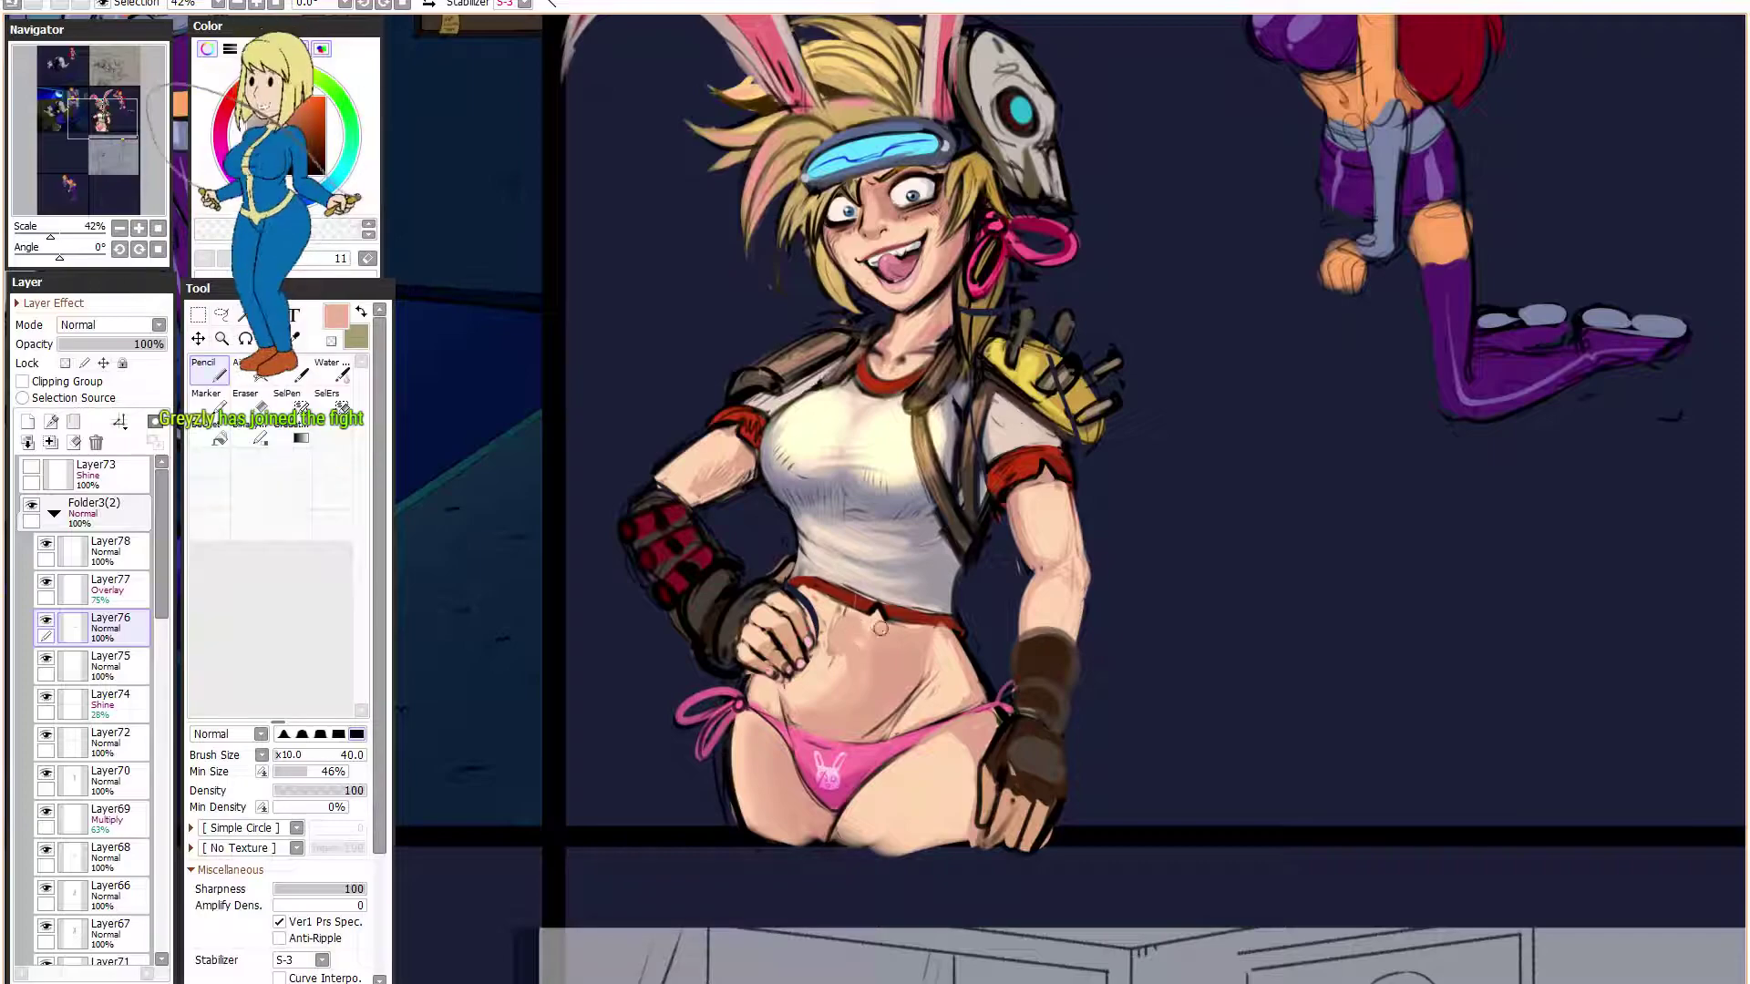
pyautogui.moveTo(858, 648); pyautogui.dragTo(839, 654)
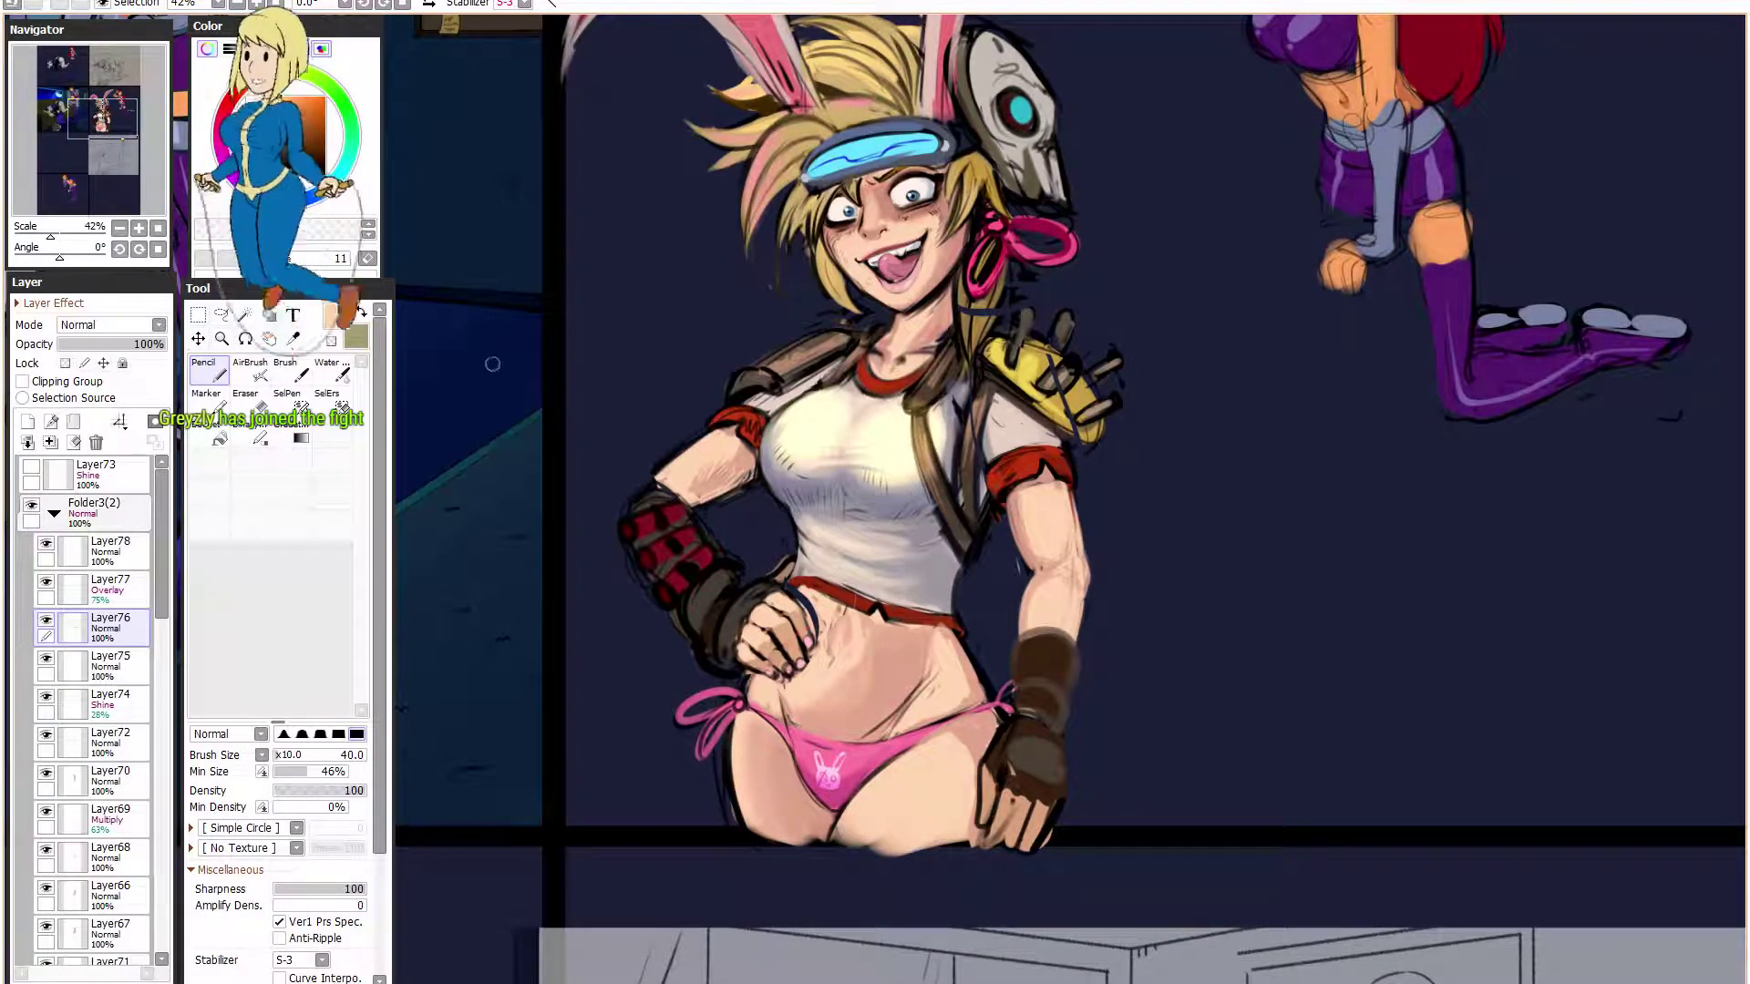
# - Draw a new navel in black with the pencil at brush size 110 and minimum size 5%
pyautogui.click(290, 172)
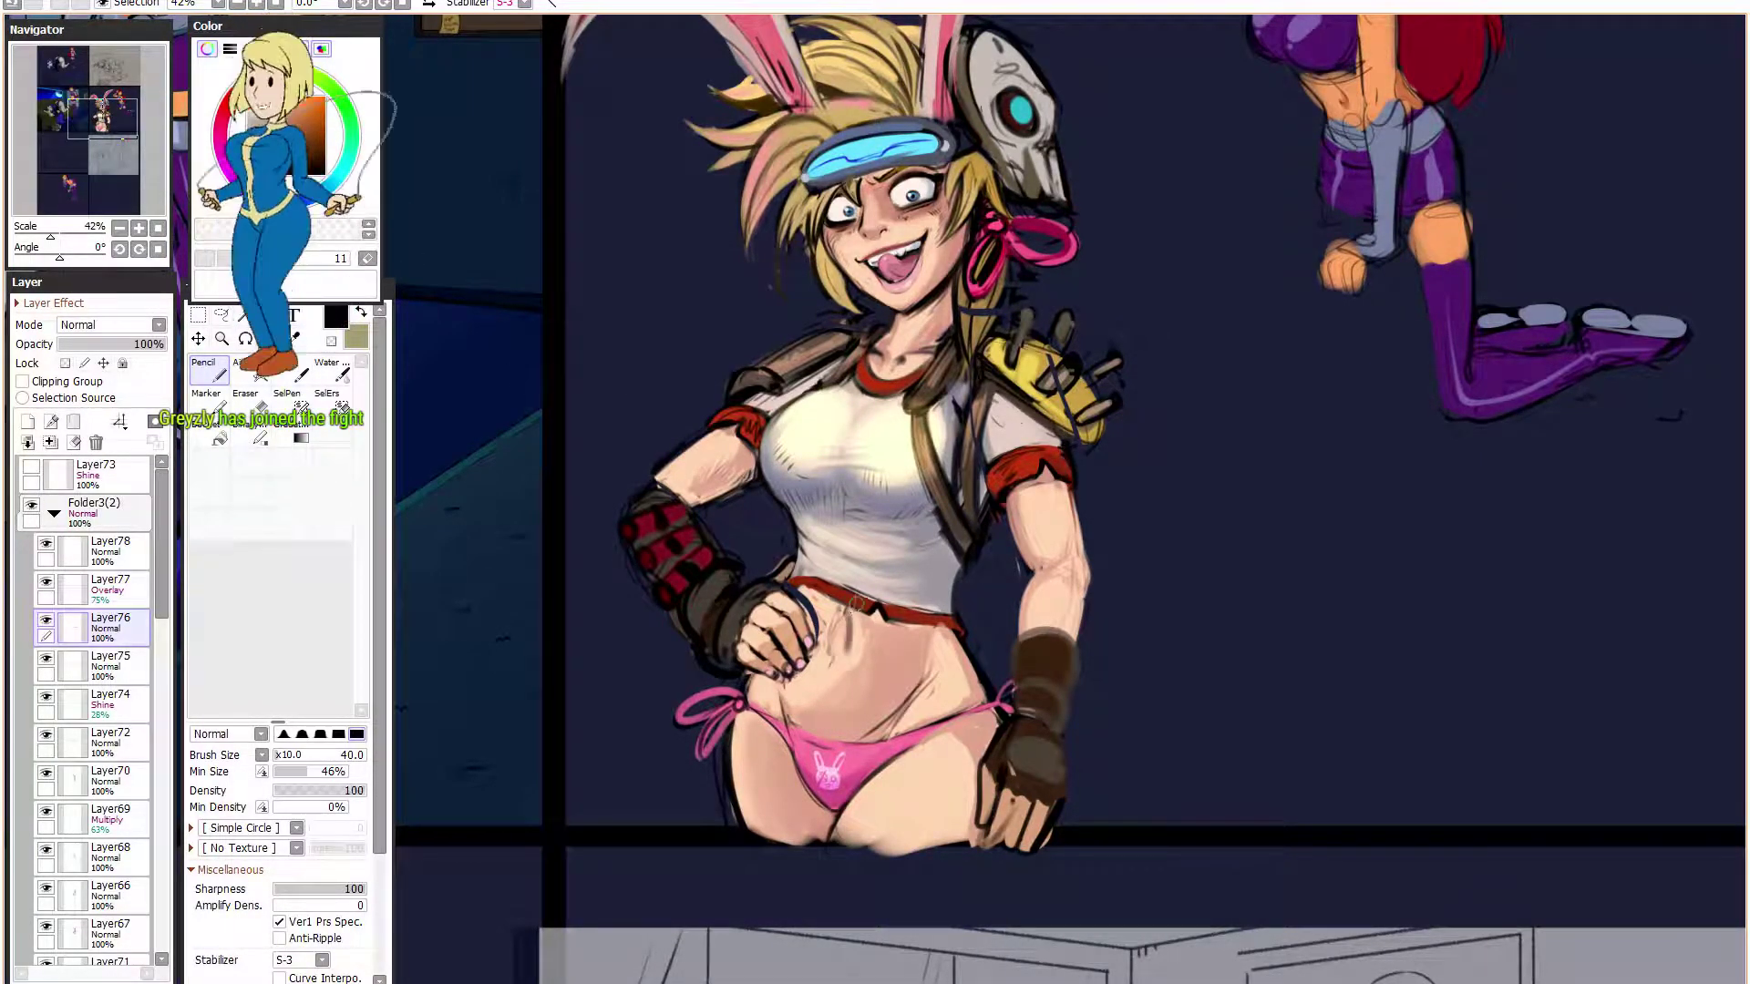
pyautogui.click(285, 770)
pyautogui.click(284, 754)
pyautogui.moveTo(845, 635); pyautogui.dragTo(842, 658)
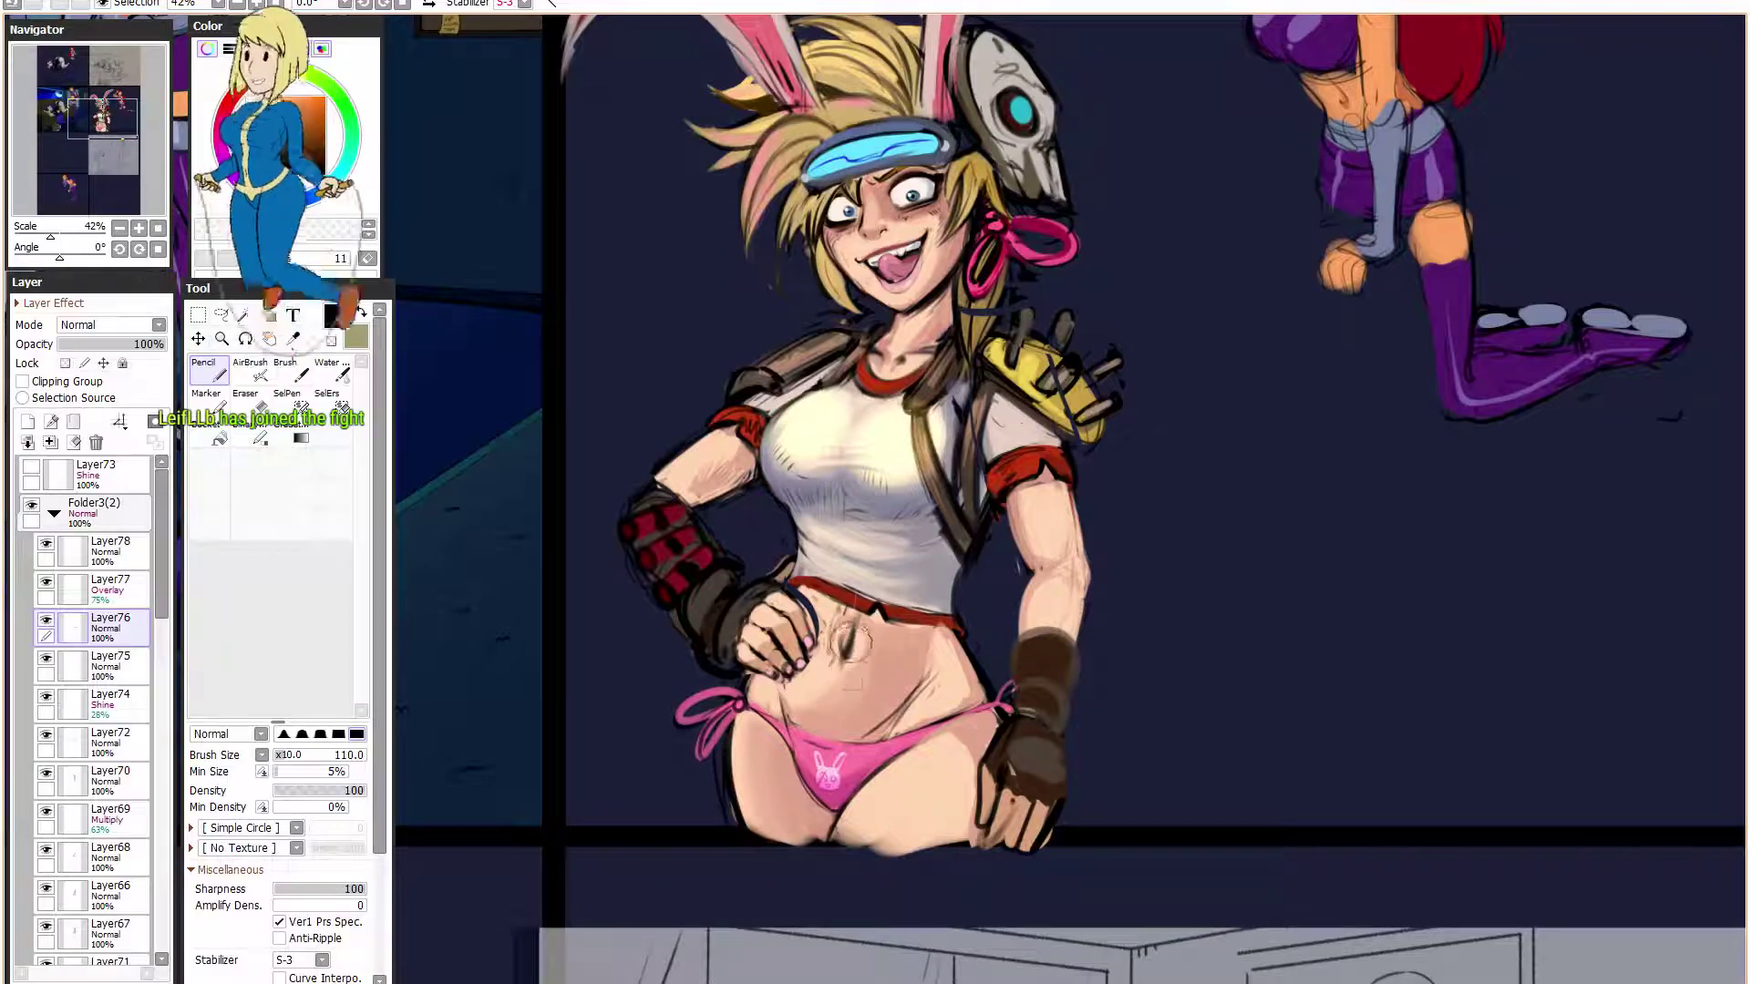
# - Shape and soften the new navel and the surrounding belly with sampled light and darker skin tones
pyautogui.keyDown('alt'); pyautogui.click(855, 632); pyautogui.keyUp('alt')
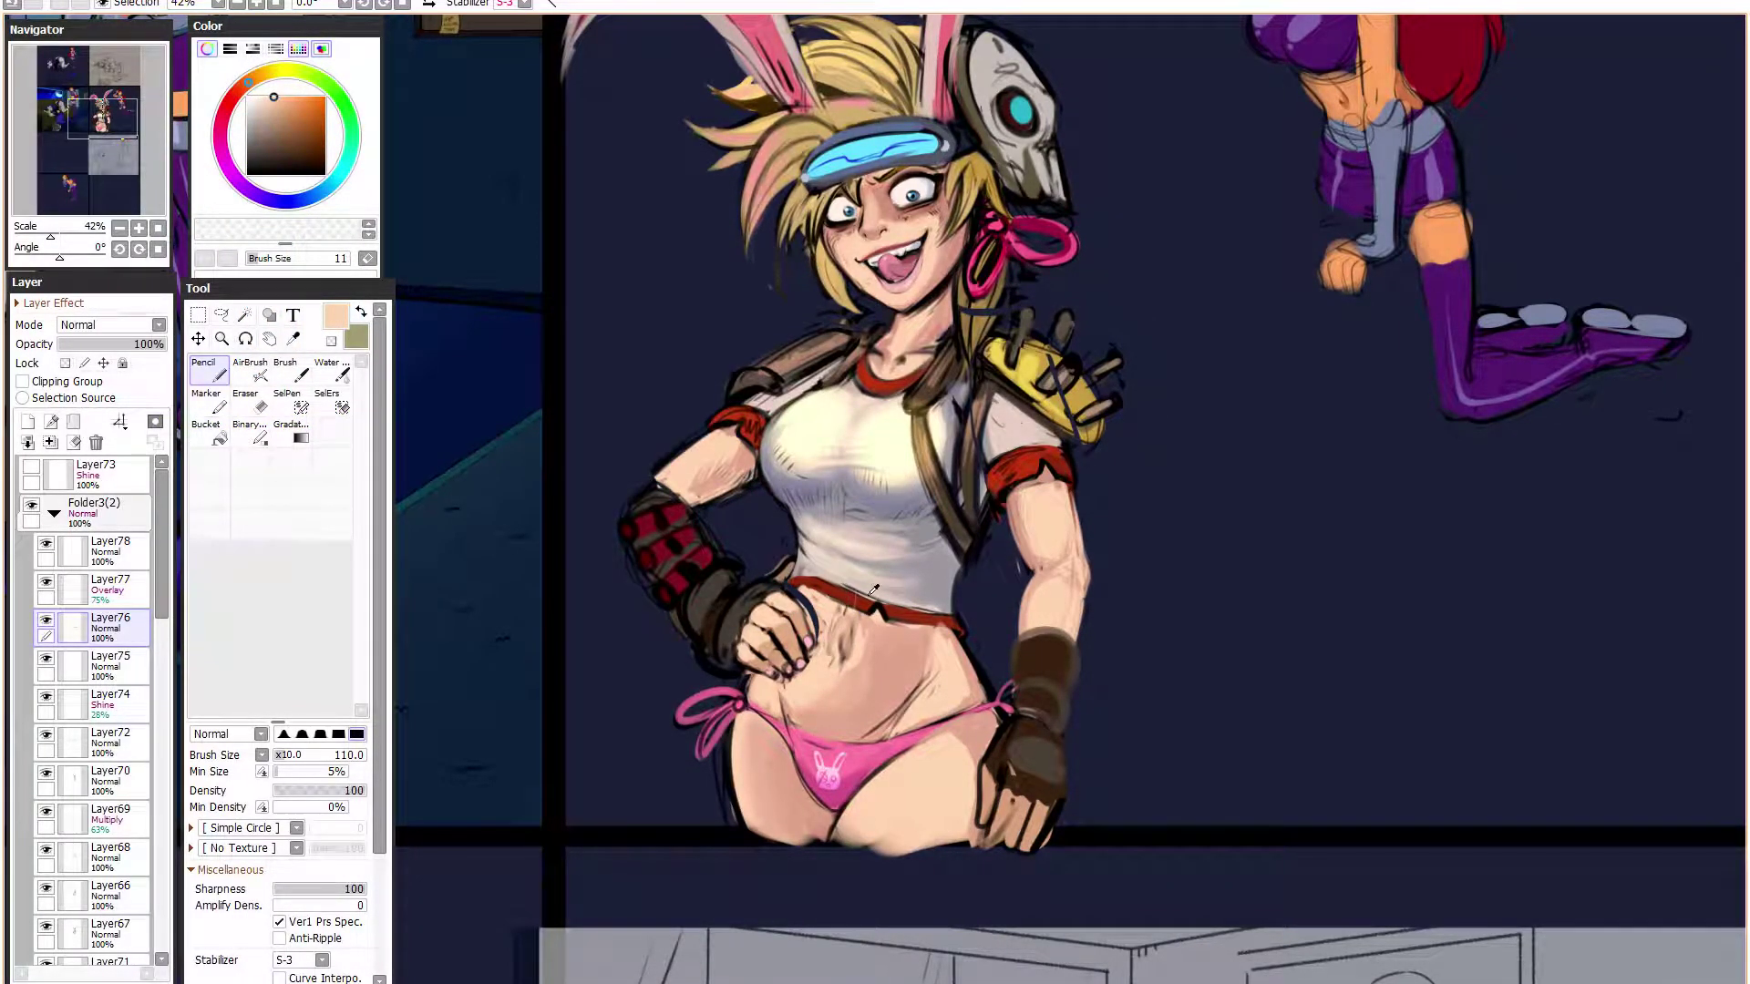
pyautogui.keyDown('alt'); pyautogui.click(864, 638); pyautogui.keyUp('alt')
pyautogui.moveTo(849, 672)
pyautogui.mouseDown()
pyautogui.moveTo(862, 633)
pyautogui.moveTo(842, 658)
pyautogui.mouseUp()
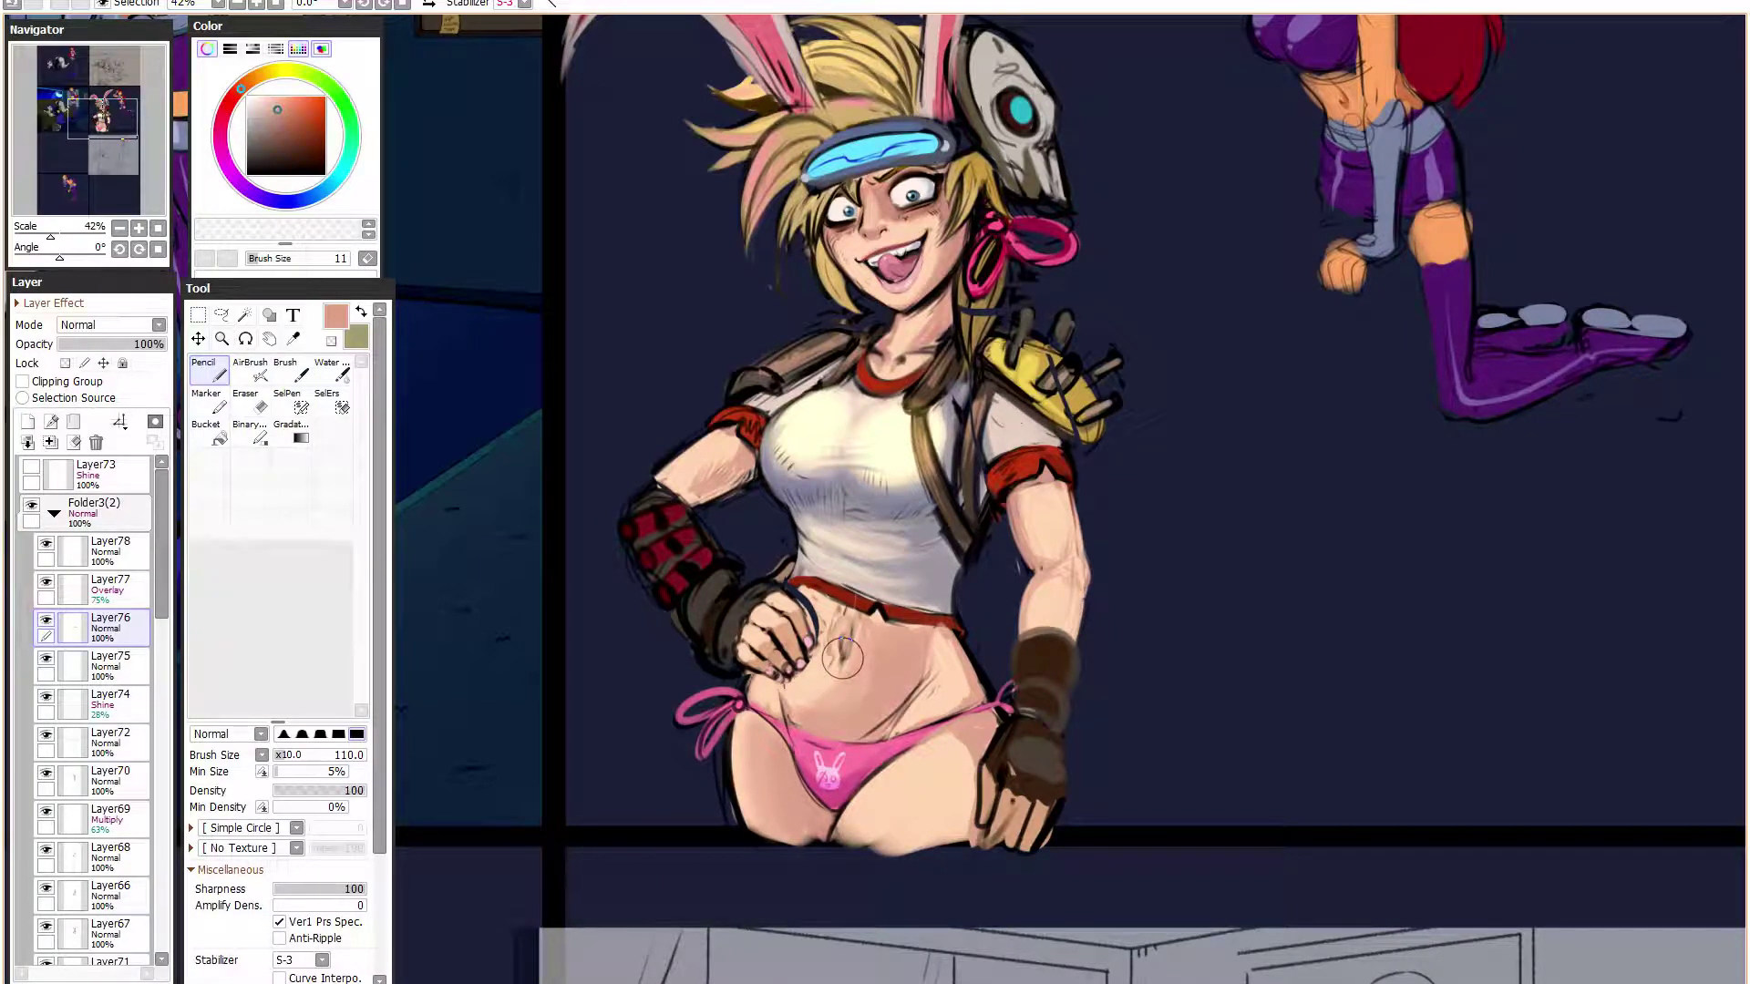
pyautogui.scroll(-2, 842, 658)
pyautogui.keyDown('alt'); pyautogui.click(922, 679); pyautogui.keyUp('alt')
pyautogui.moveTo(924, 690); pyautogui.dragTo(922, 688)
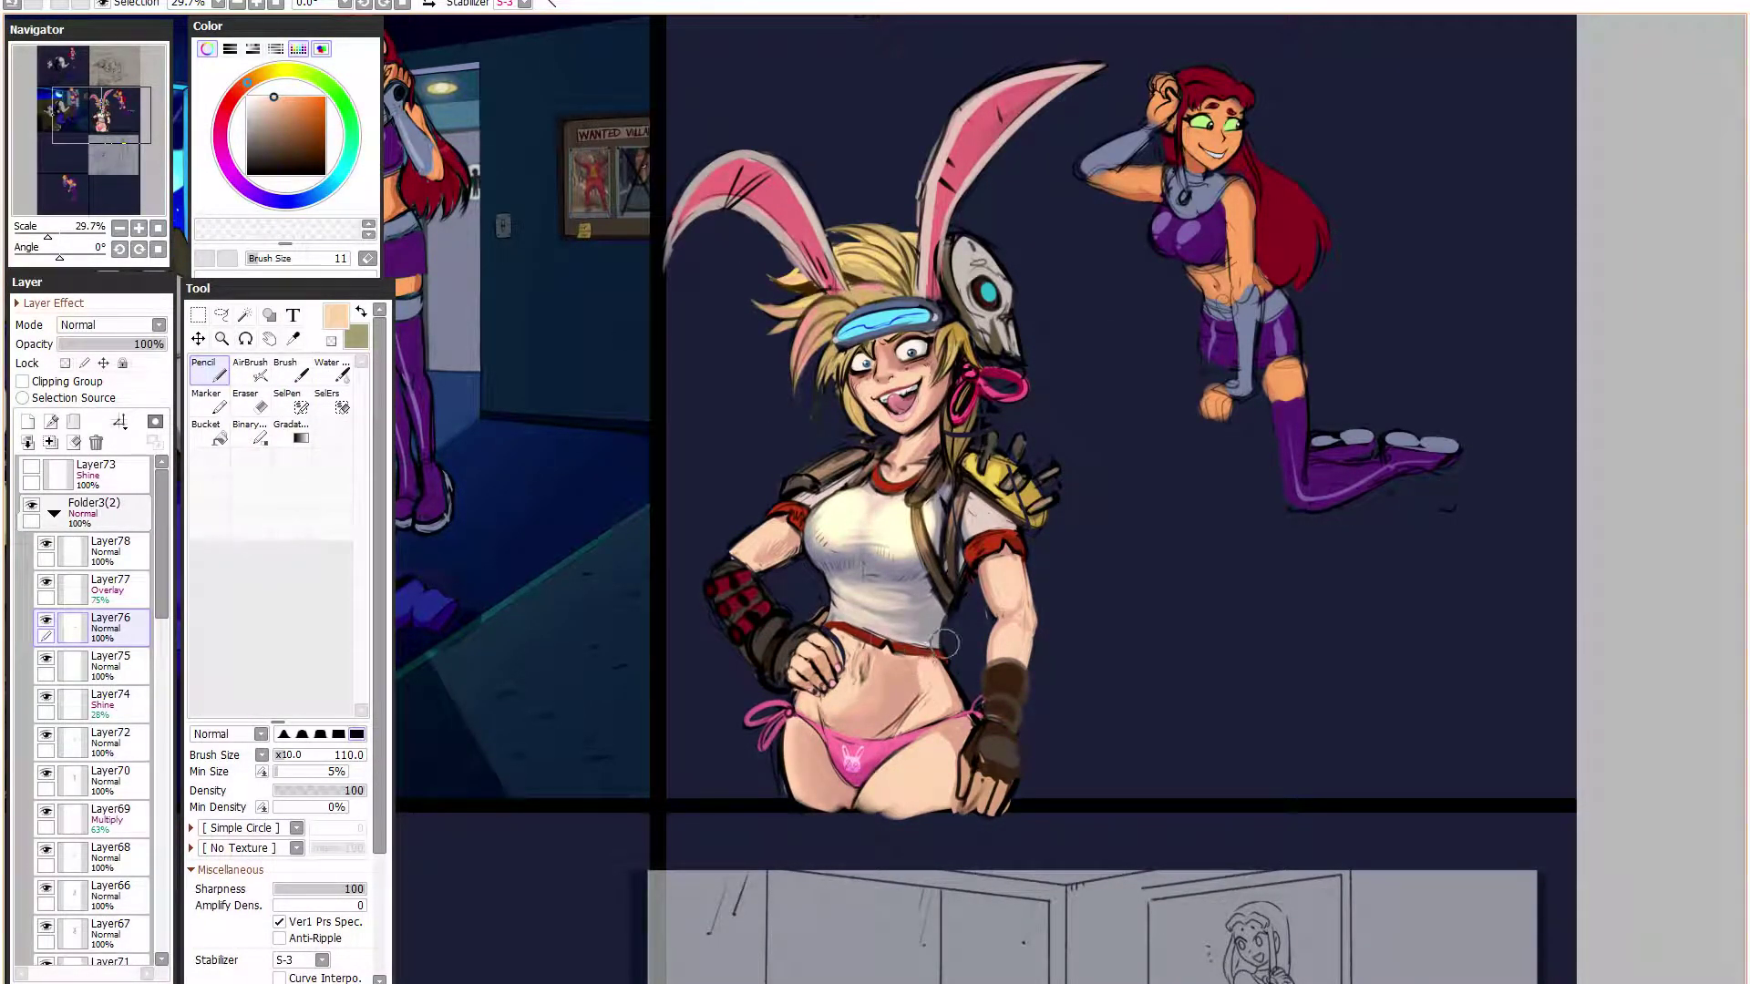
# - Shade the side of the belly above the hip crease with alternating darker and lighter sampled skin tones at brush size 100
pyautogui.scroll(1, 943, 643)
pyautogui.click(247, 174)
pyautogui.click(283, 756)
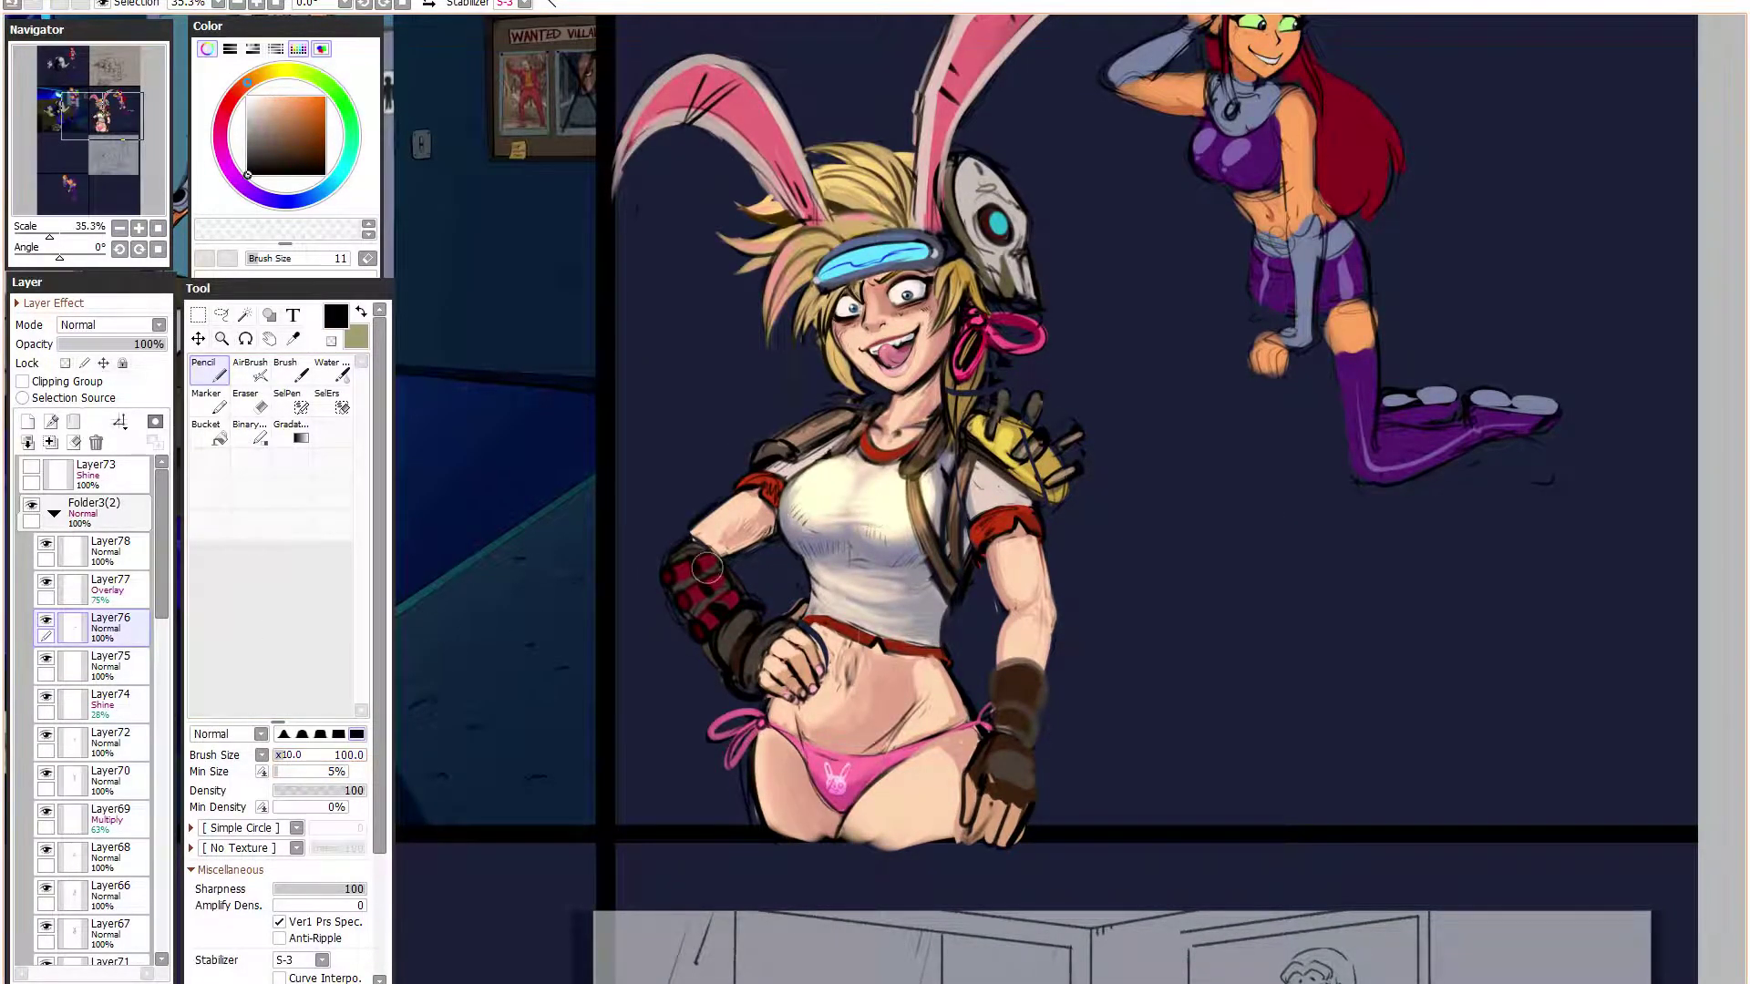
pyautogui.keyDown('alt'); pyautogui.click(915, 685); pyautogui.keyUp('alt')
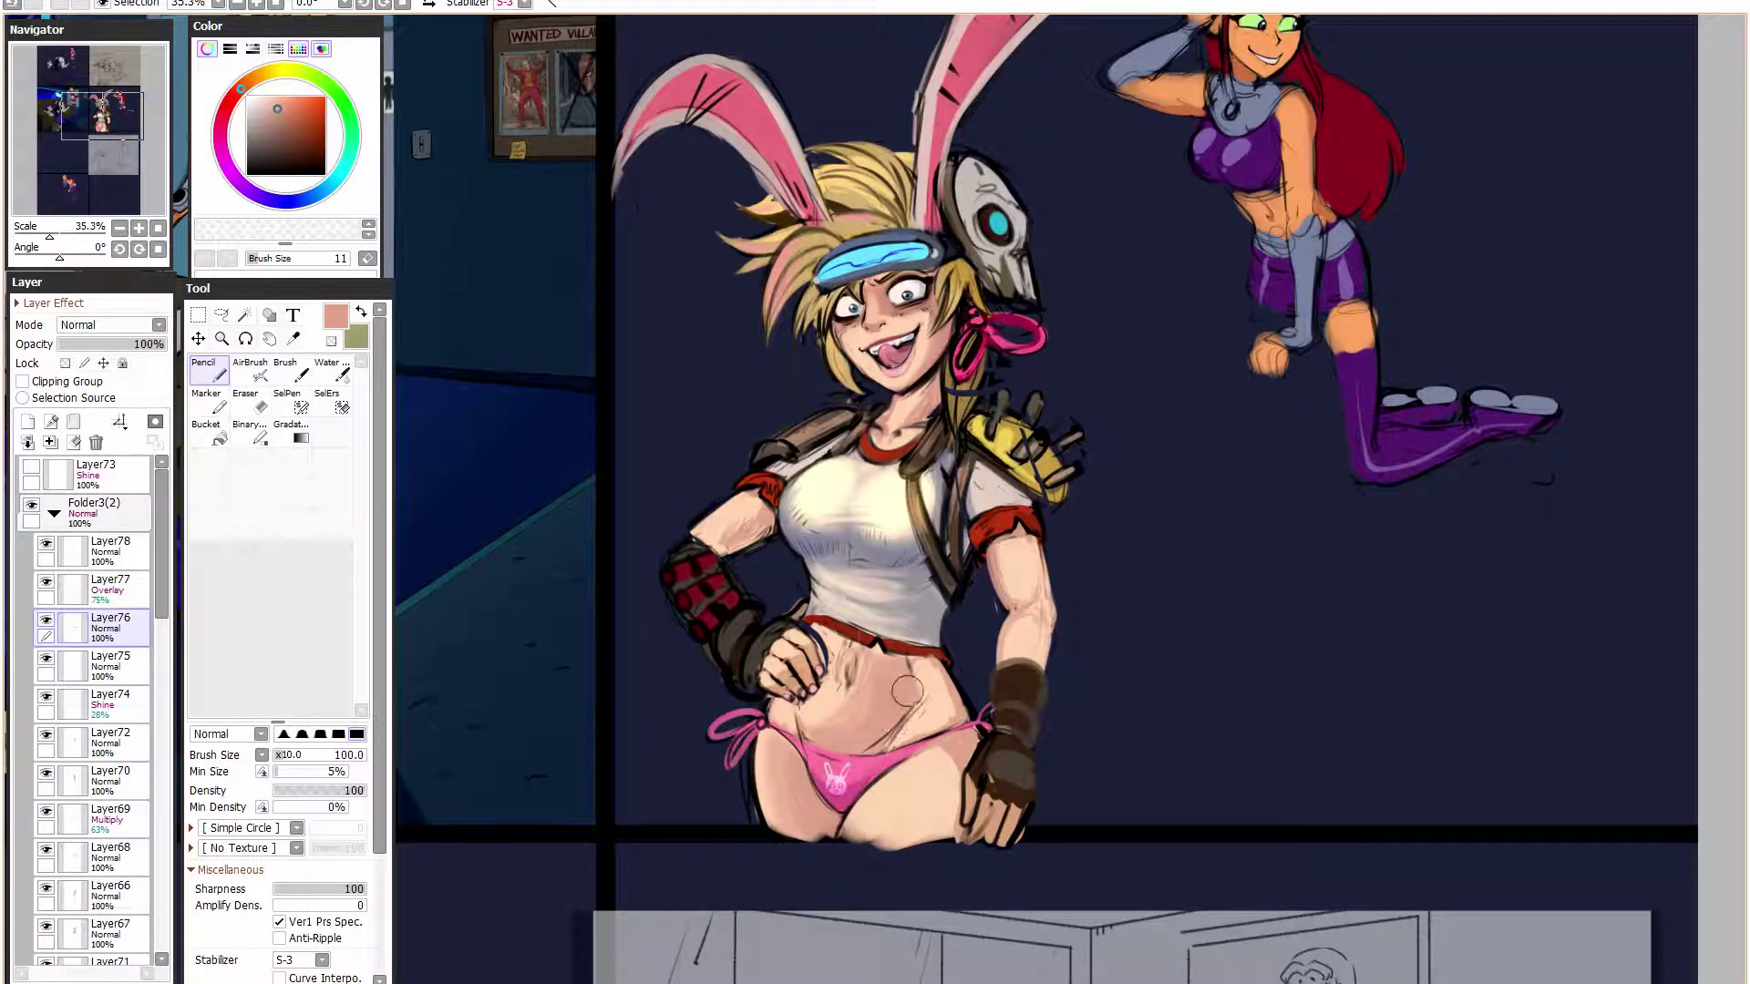
pyautogui.keyDown('alt'); pyautogui.click(936, 669); pyautogui.keyUp('alt')
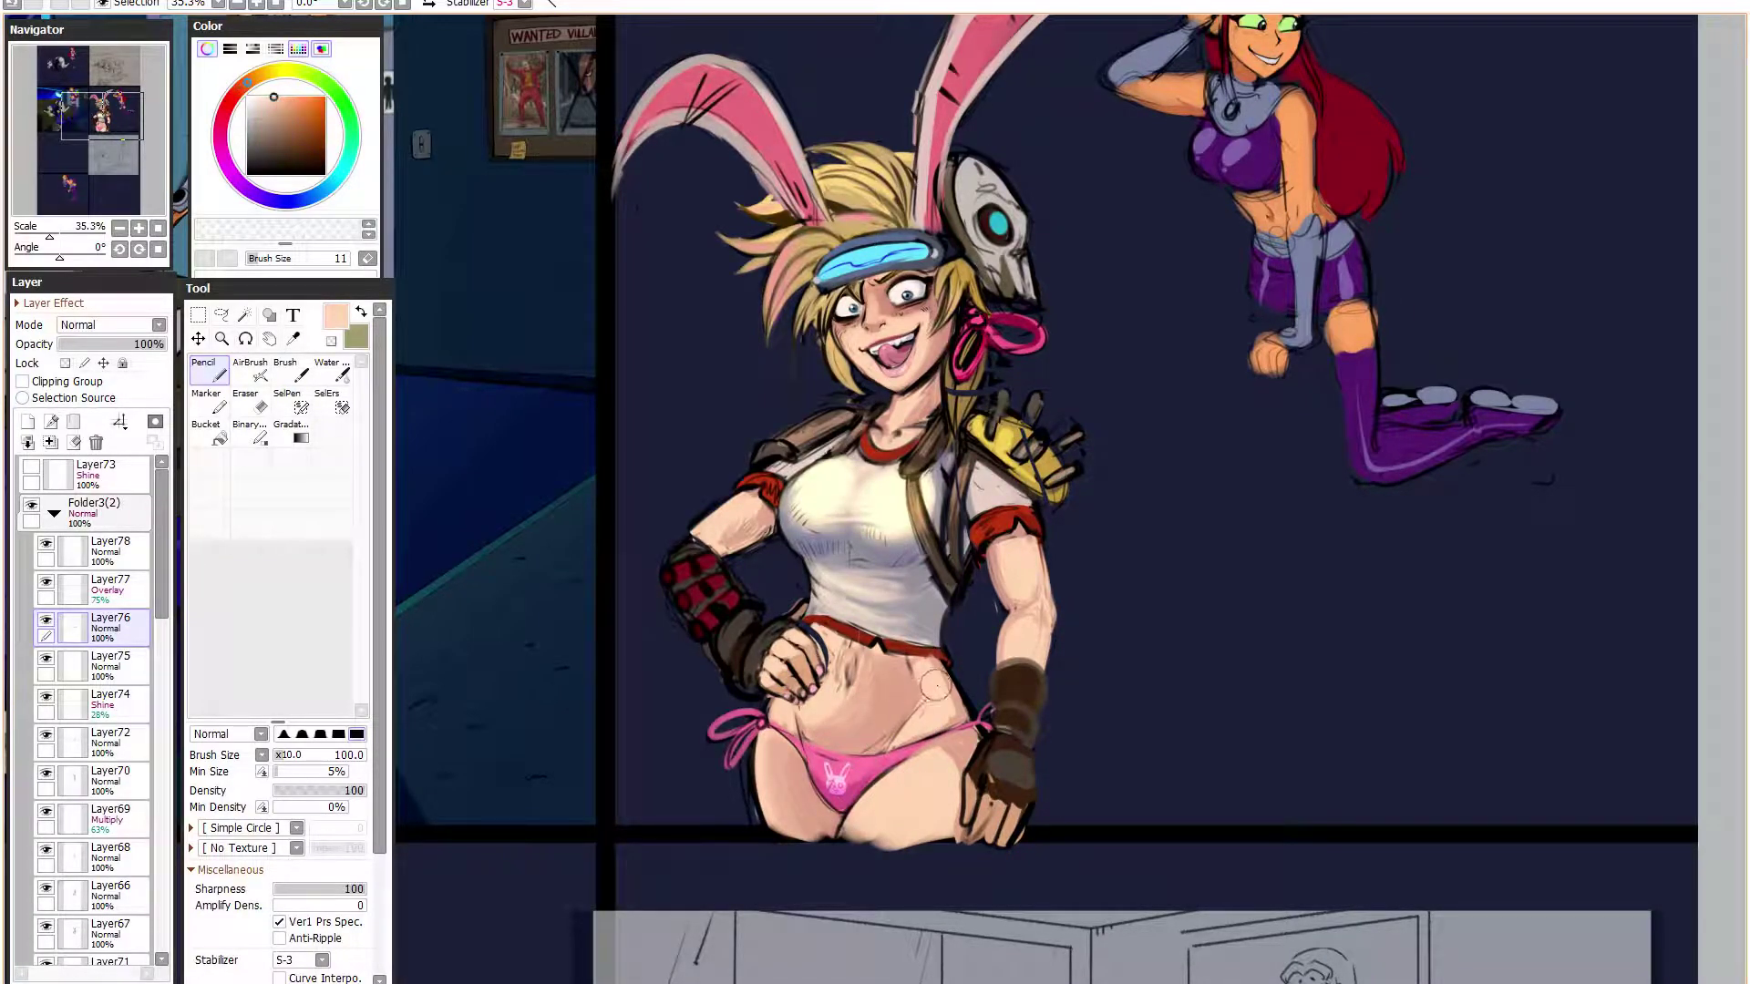
pyautogui.keyDown('alt'); pyautogui.click(912, 702); pyautogui.keyUp('alt')
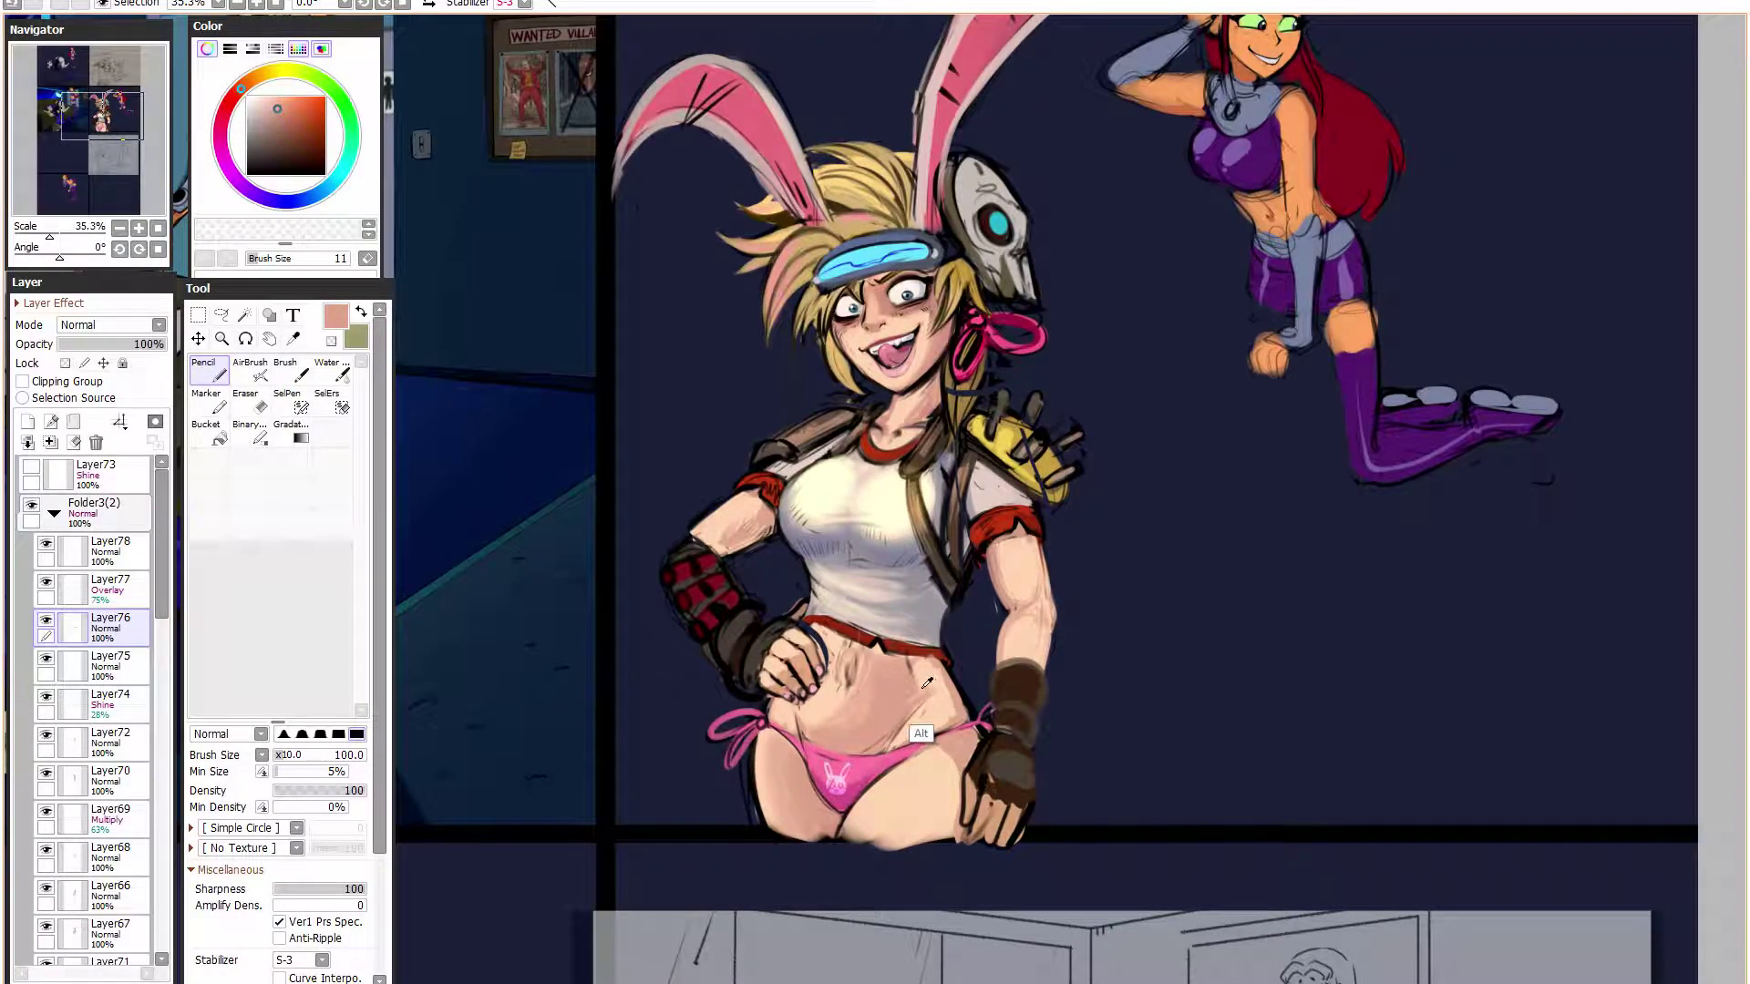
pyautogui.keyDown('alt'); pyautogui.click(938, 701); pyautogui.keyUp('alt')
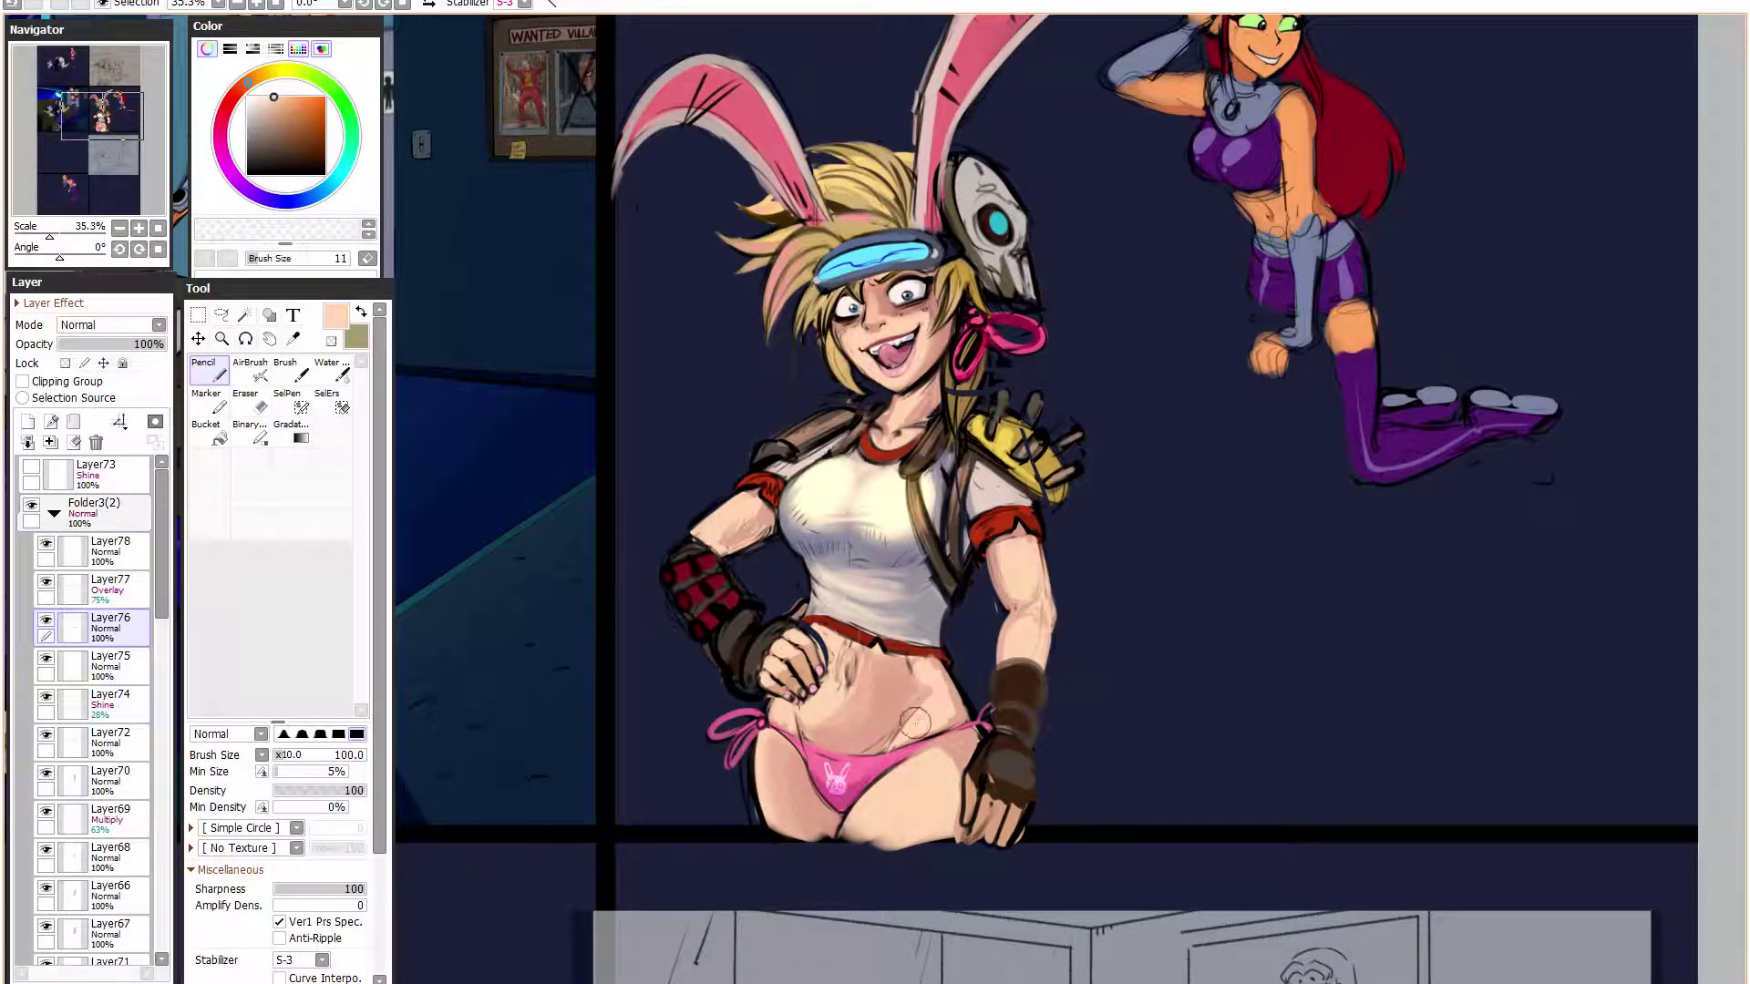
pyautogui.keyDown('alt'); pyautogui.click(908, 686); pyautogui.keyUp('alt')
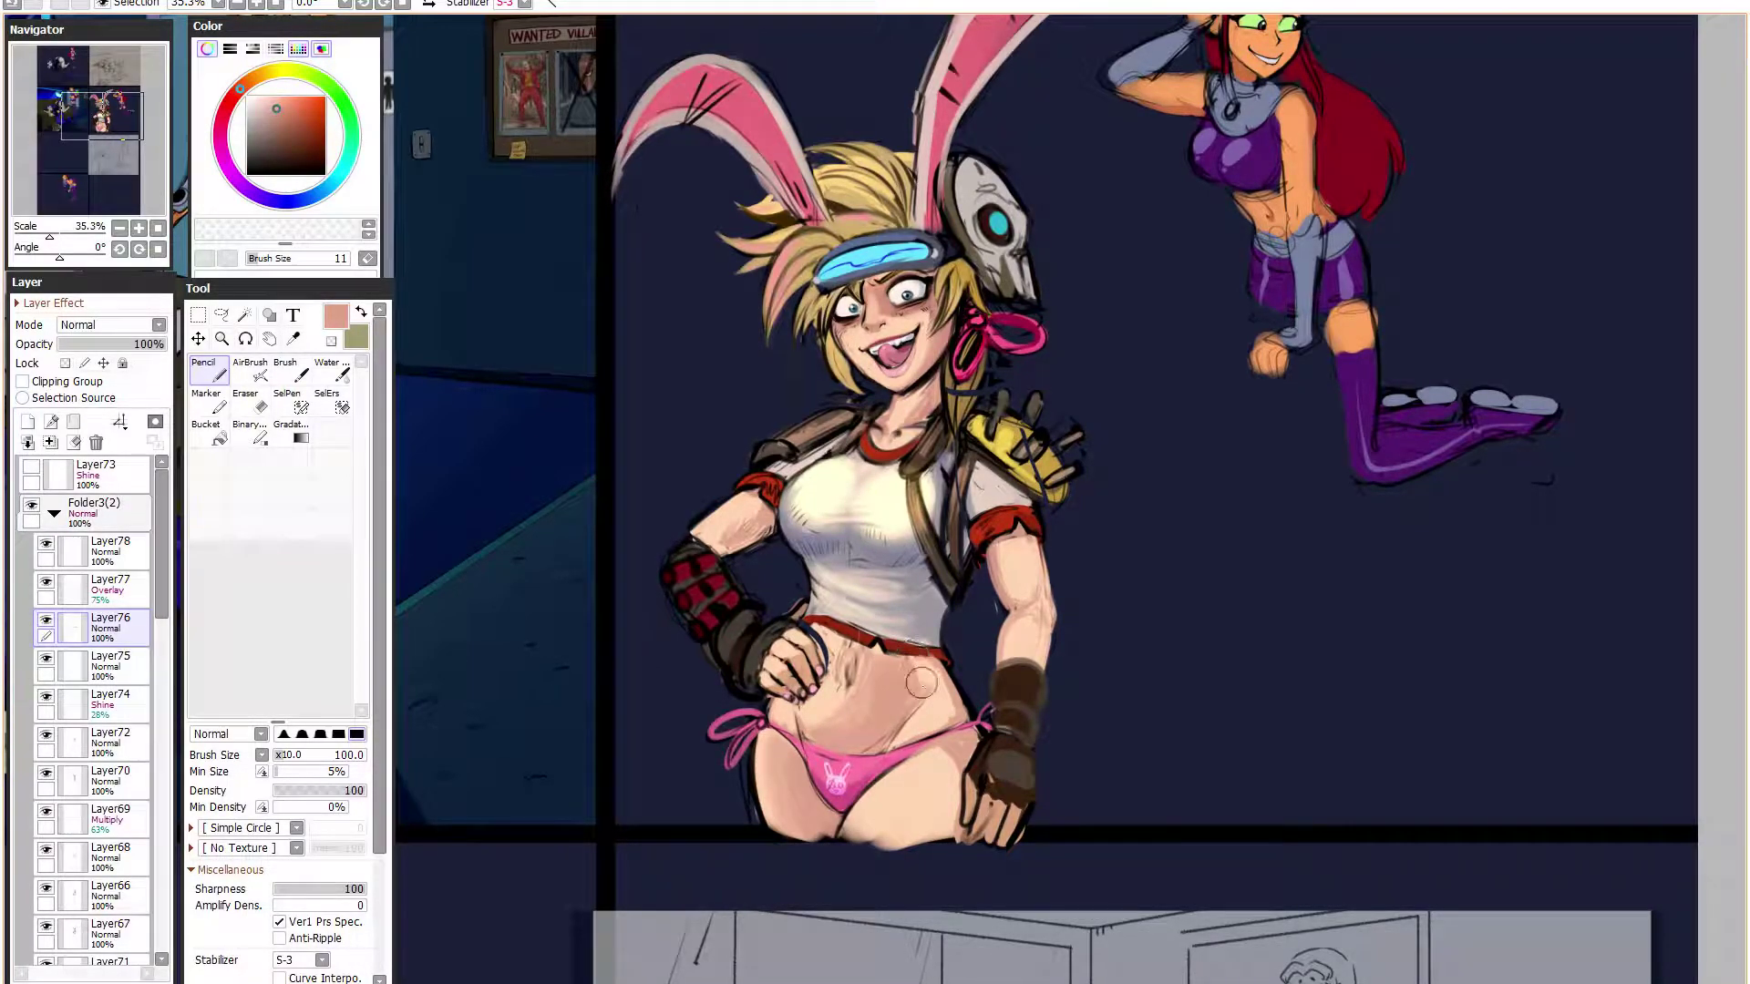
pyautogui.keyDown('alt'); pyautogui.click(921, 687); pyautogui.keyUp('alt')
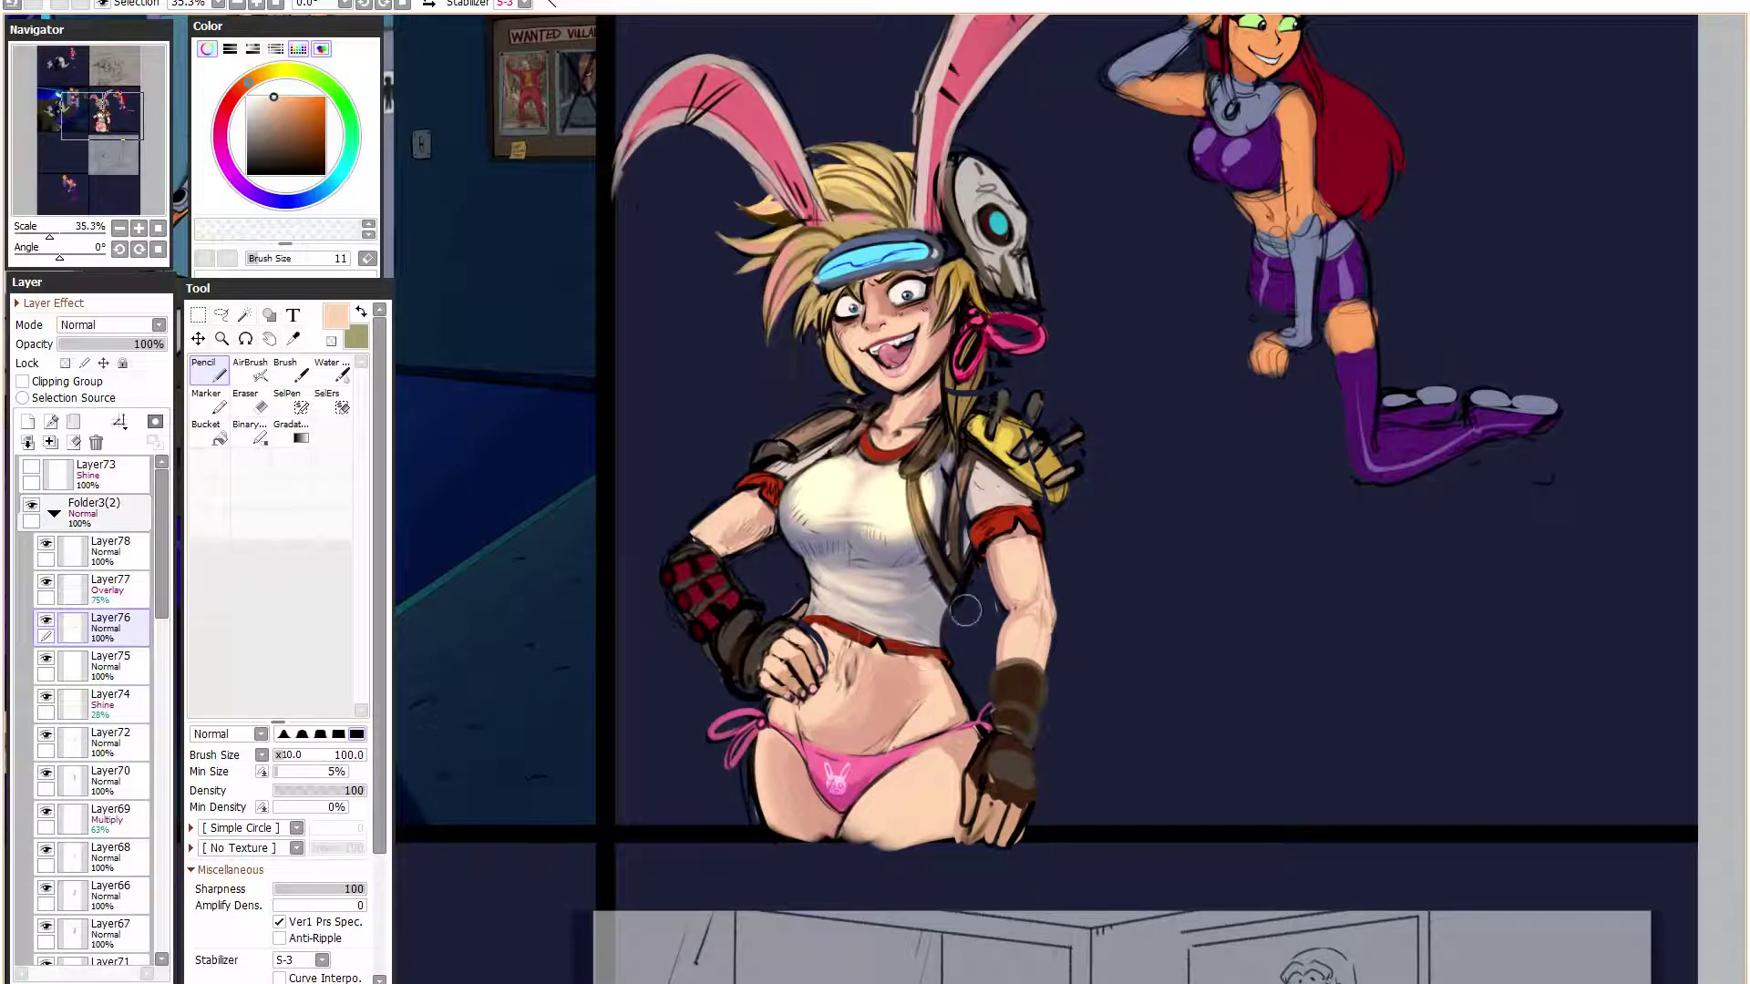
# - Paint the side of the belly between the shirt hem and the hip crease with sampled skin tones at brush size 70
pyautogui.click(248, 174)
pyautogui.press('[')
pyautogui.press('[')
pyautogui.keyDown('alt'); pyautogui.click(915, 664); pyautogui.keyUp('alt')
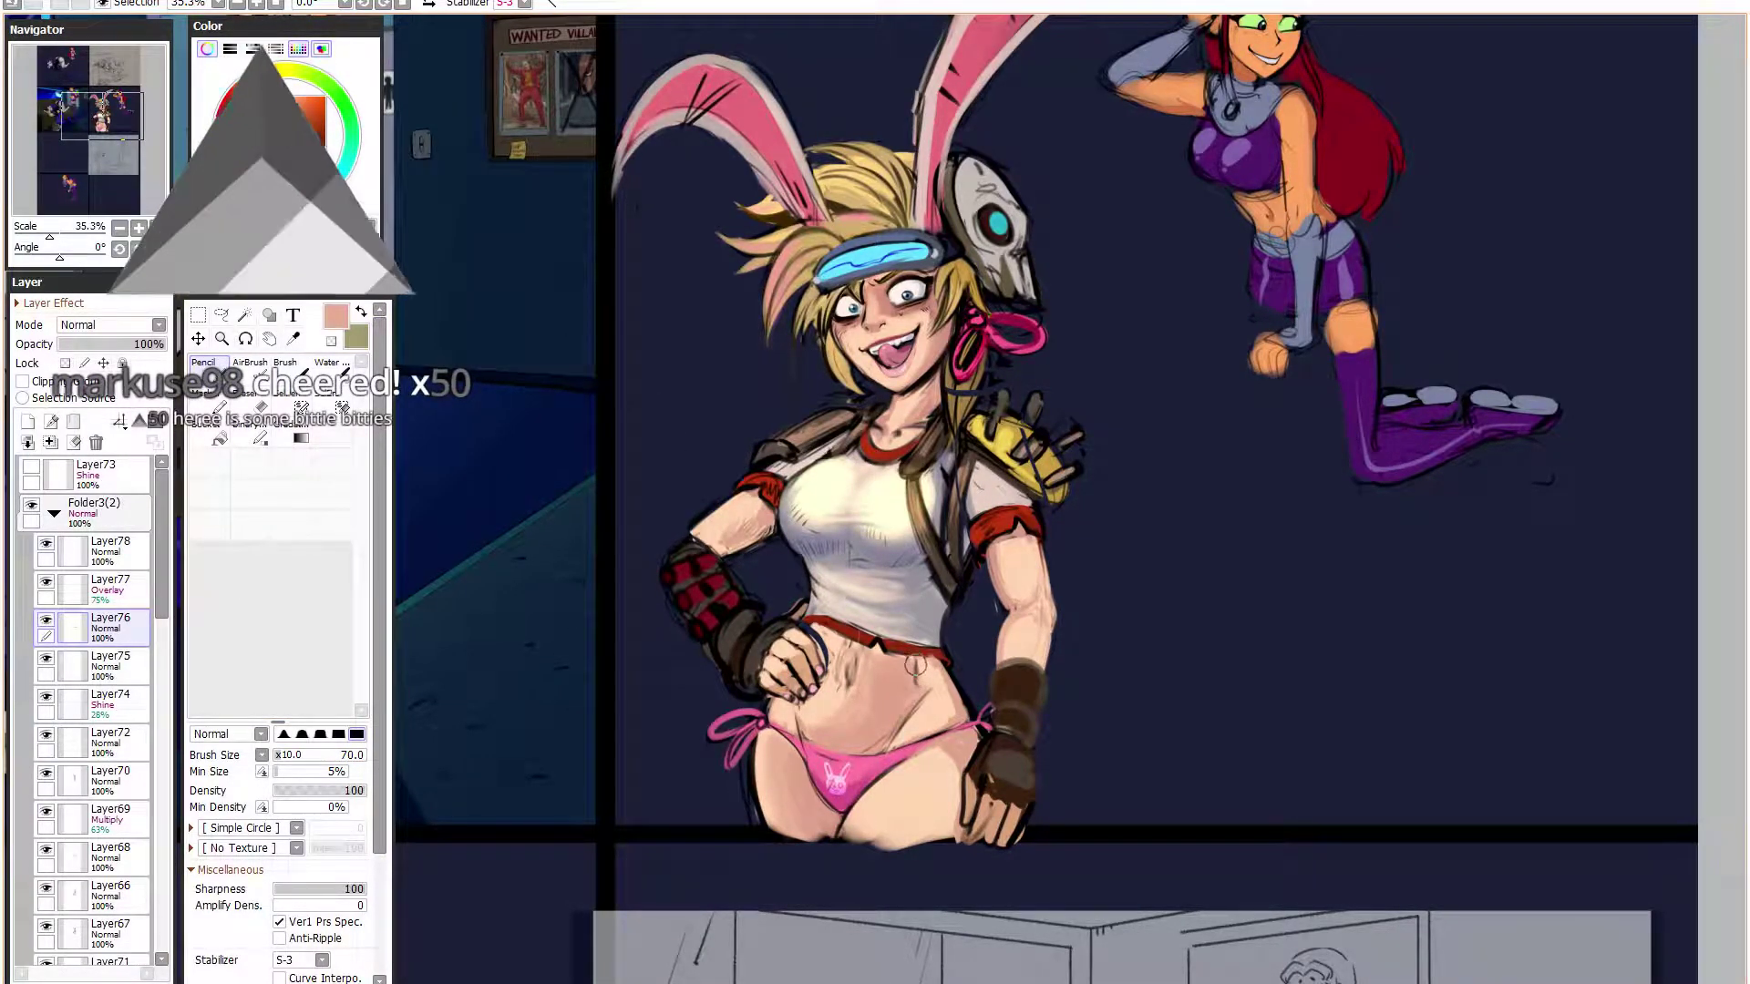
pyautogui.keyDown('alt'); pyautogui.click(921, 698); pyautogui.keyUp('alt')
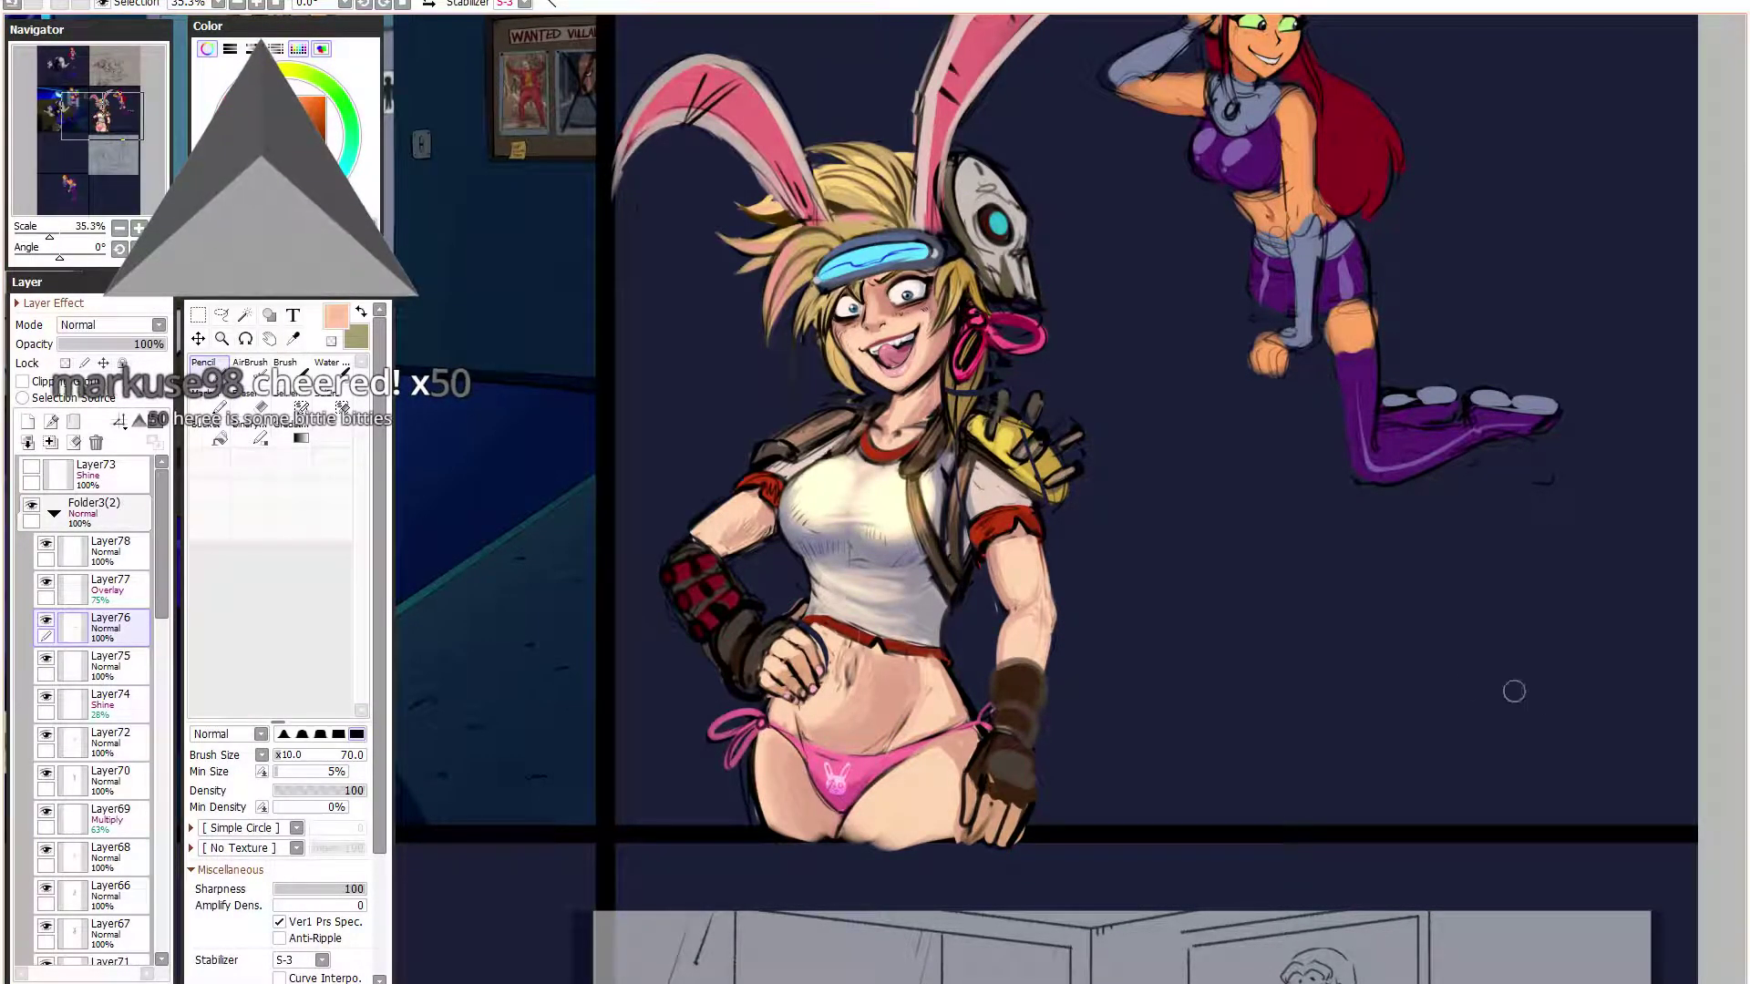
pyautogui.scroll(1, 1279, 823)
pyautogui.moveTo(1048, 754); pyautogui.dragTo(1109, 735)
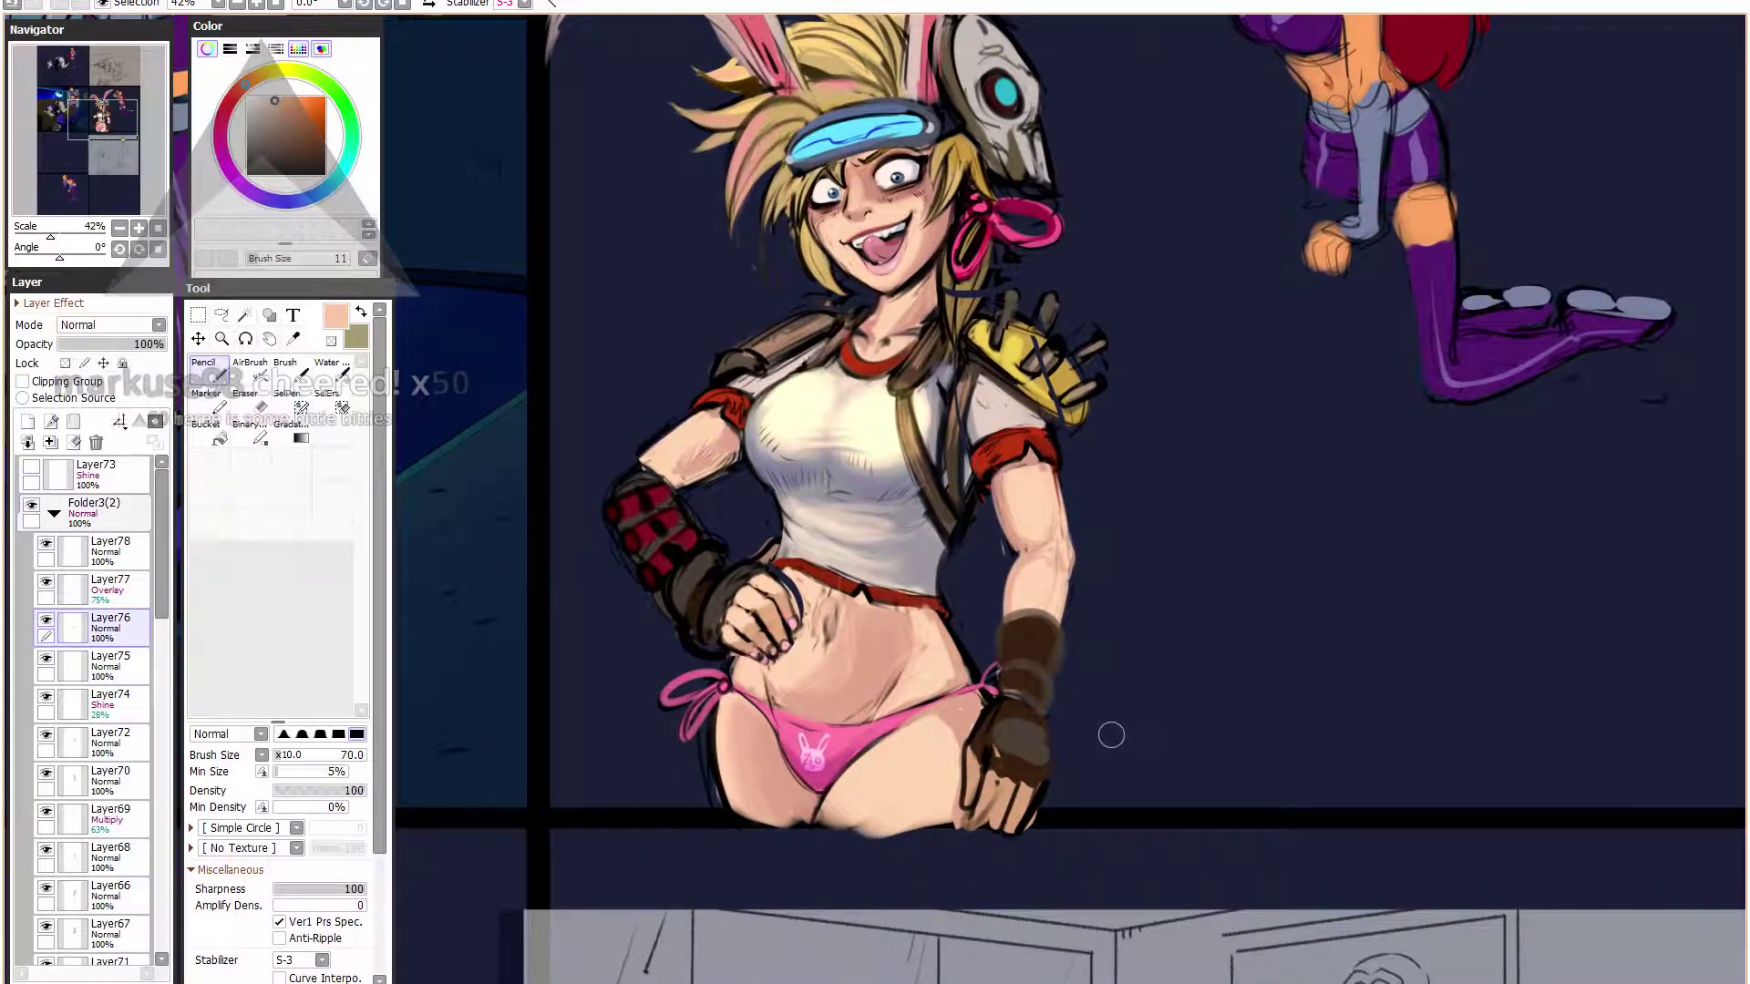
pyautogui.keyDown('alt'); pyautogui.click(870, 724); pyautogui.keyUp('alt')
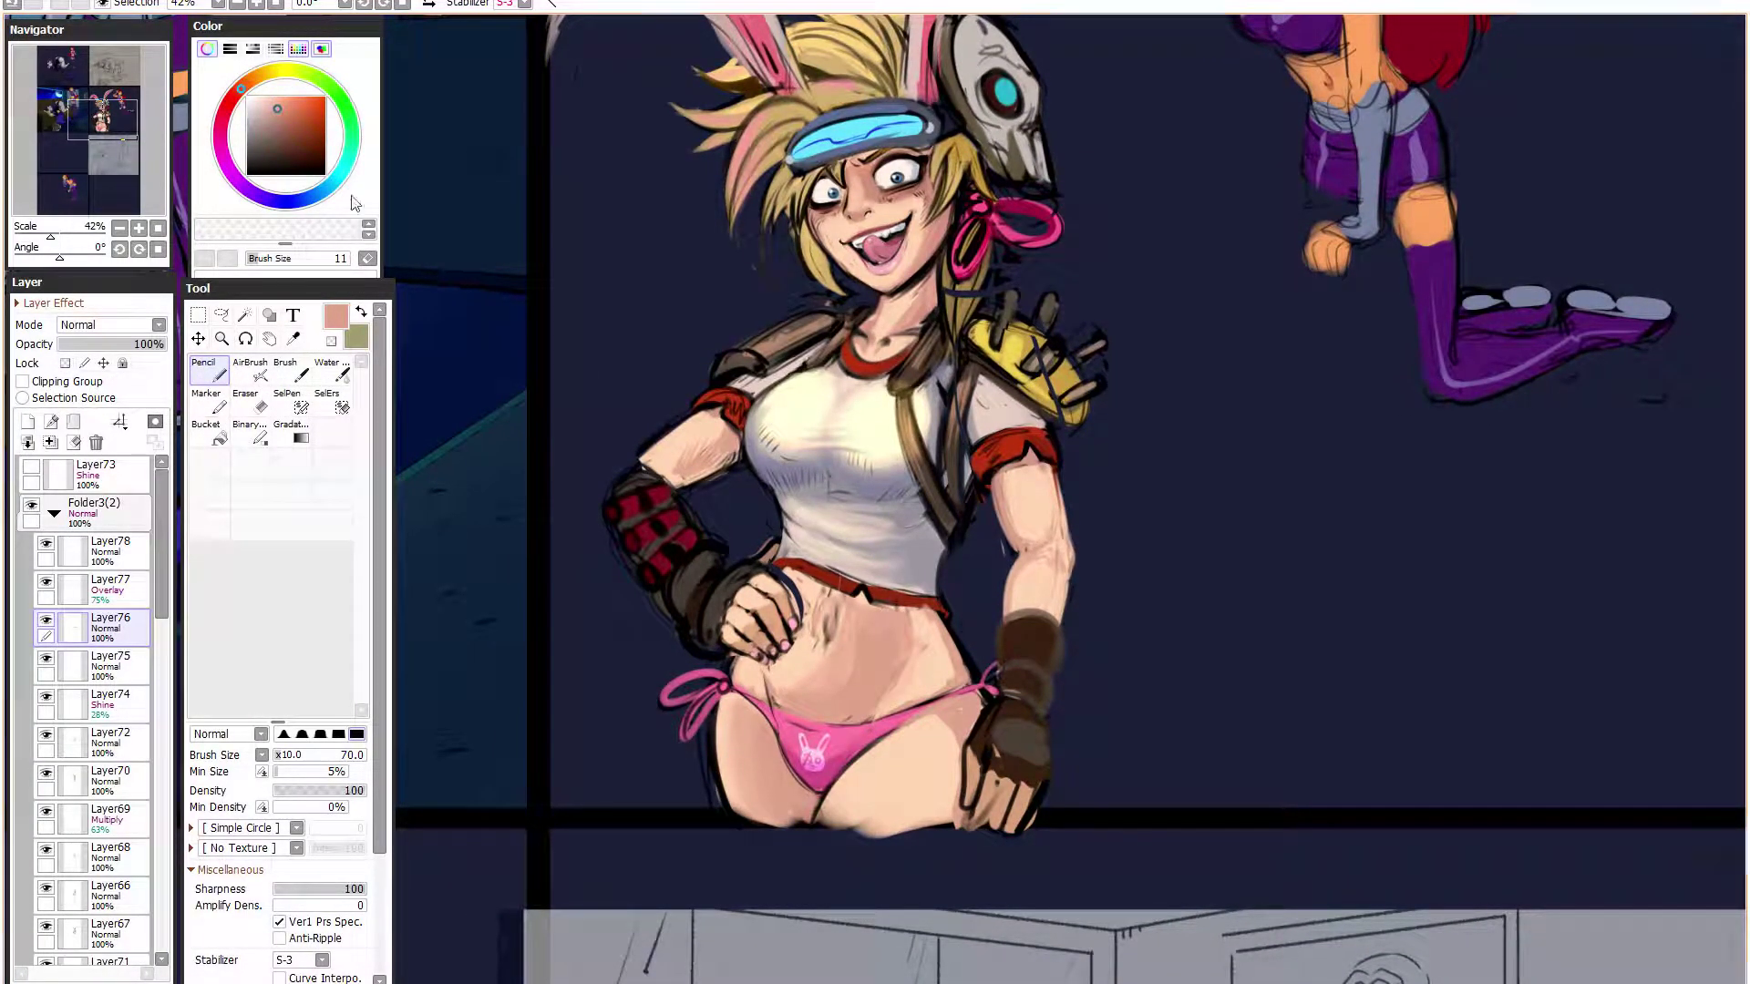
# - Refine the hip crease and the upper edge of the thigh with black and sampled skin tones, raising the brush size to 110
pyautogui.click(247, 174)
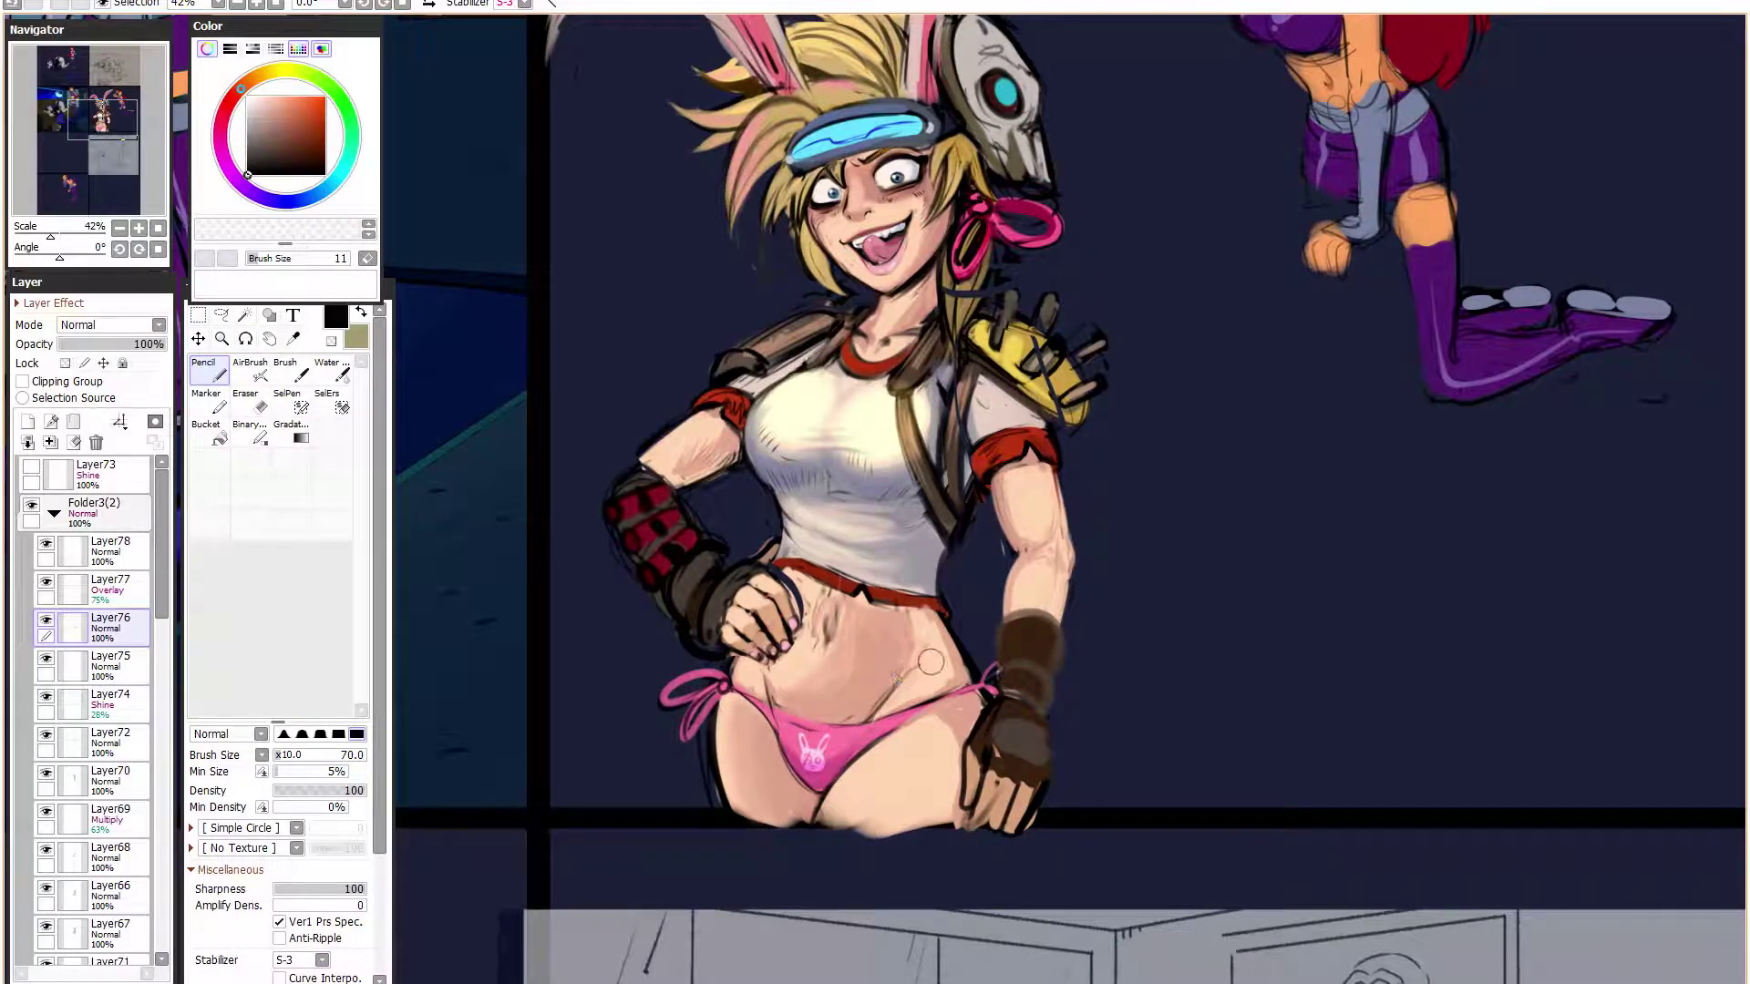
pyautogui.keyDown('alt'); pyautogui.click(948, 701); pyautogui.keyUp('alt')
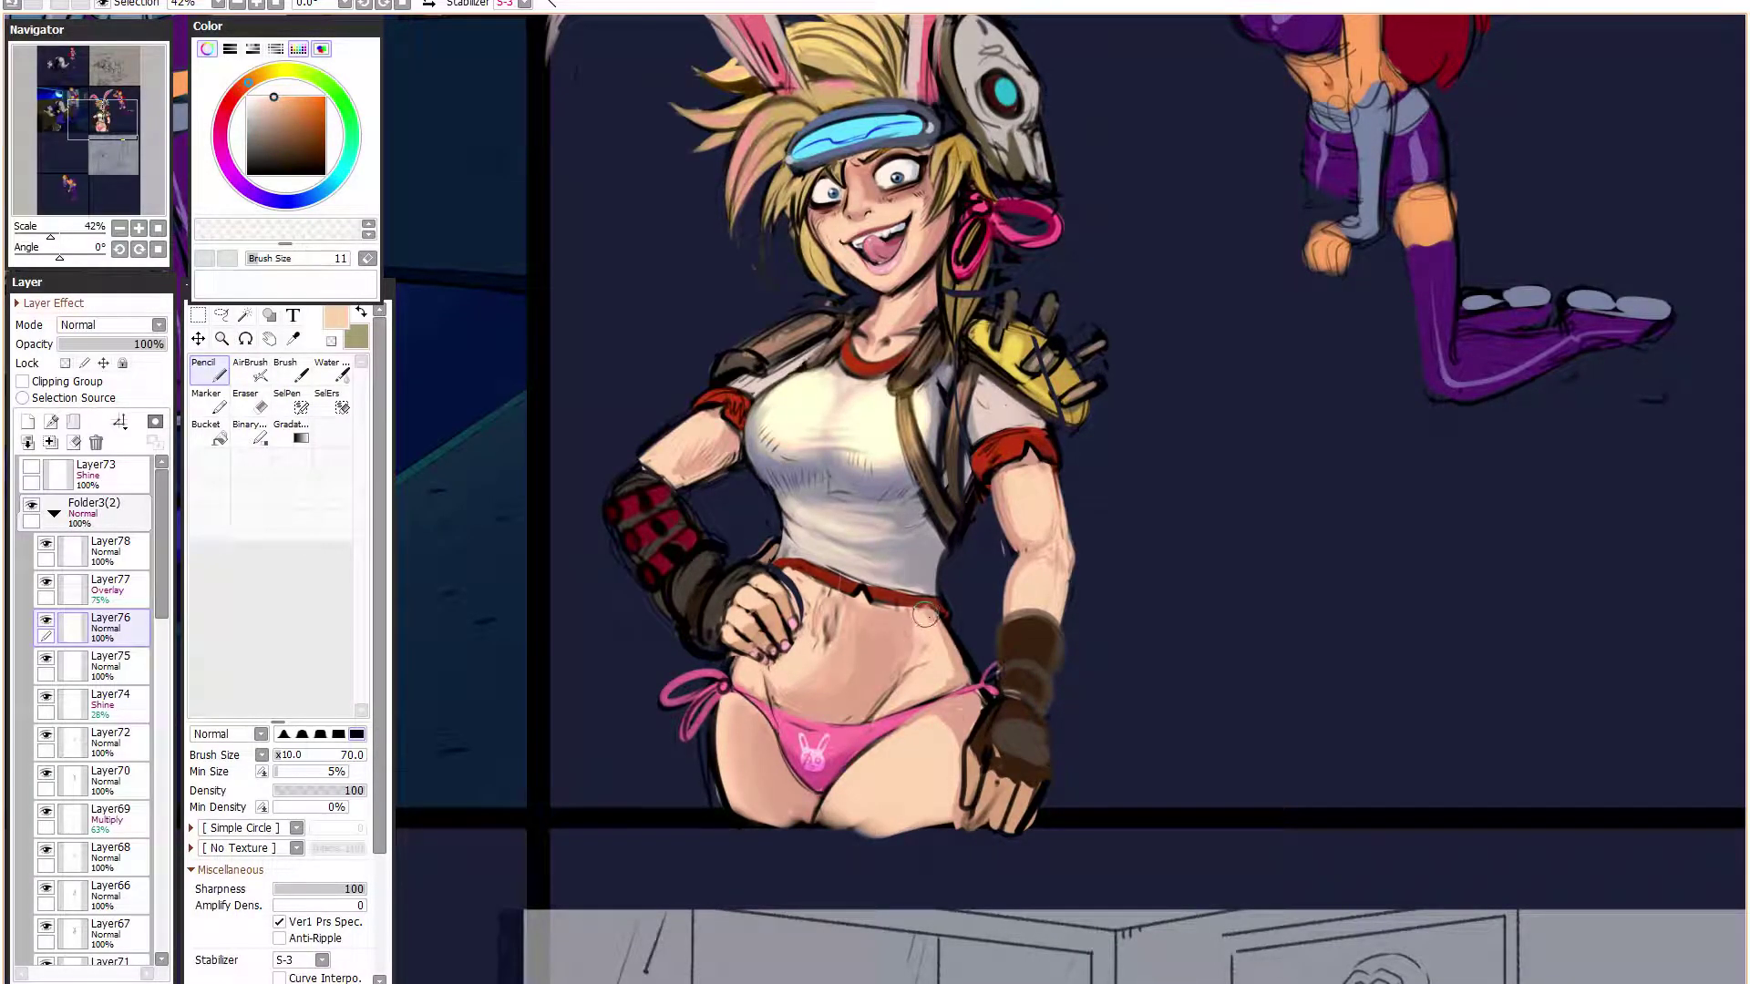
pyautogui.keyDown('alt'); pyautogui.click(935, 717); pyautogui.keyUp('alt')
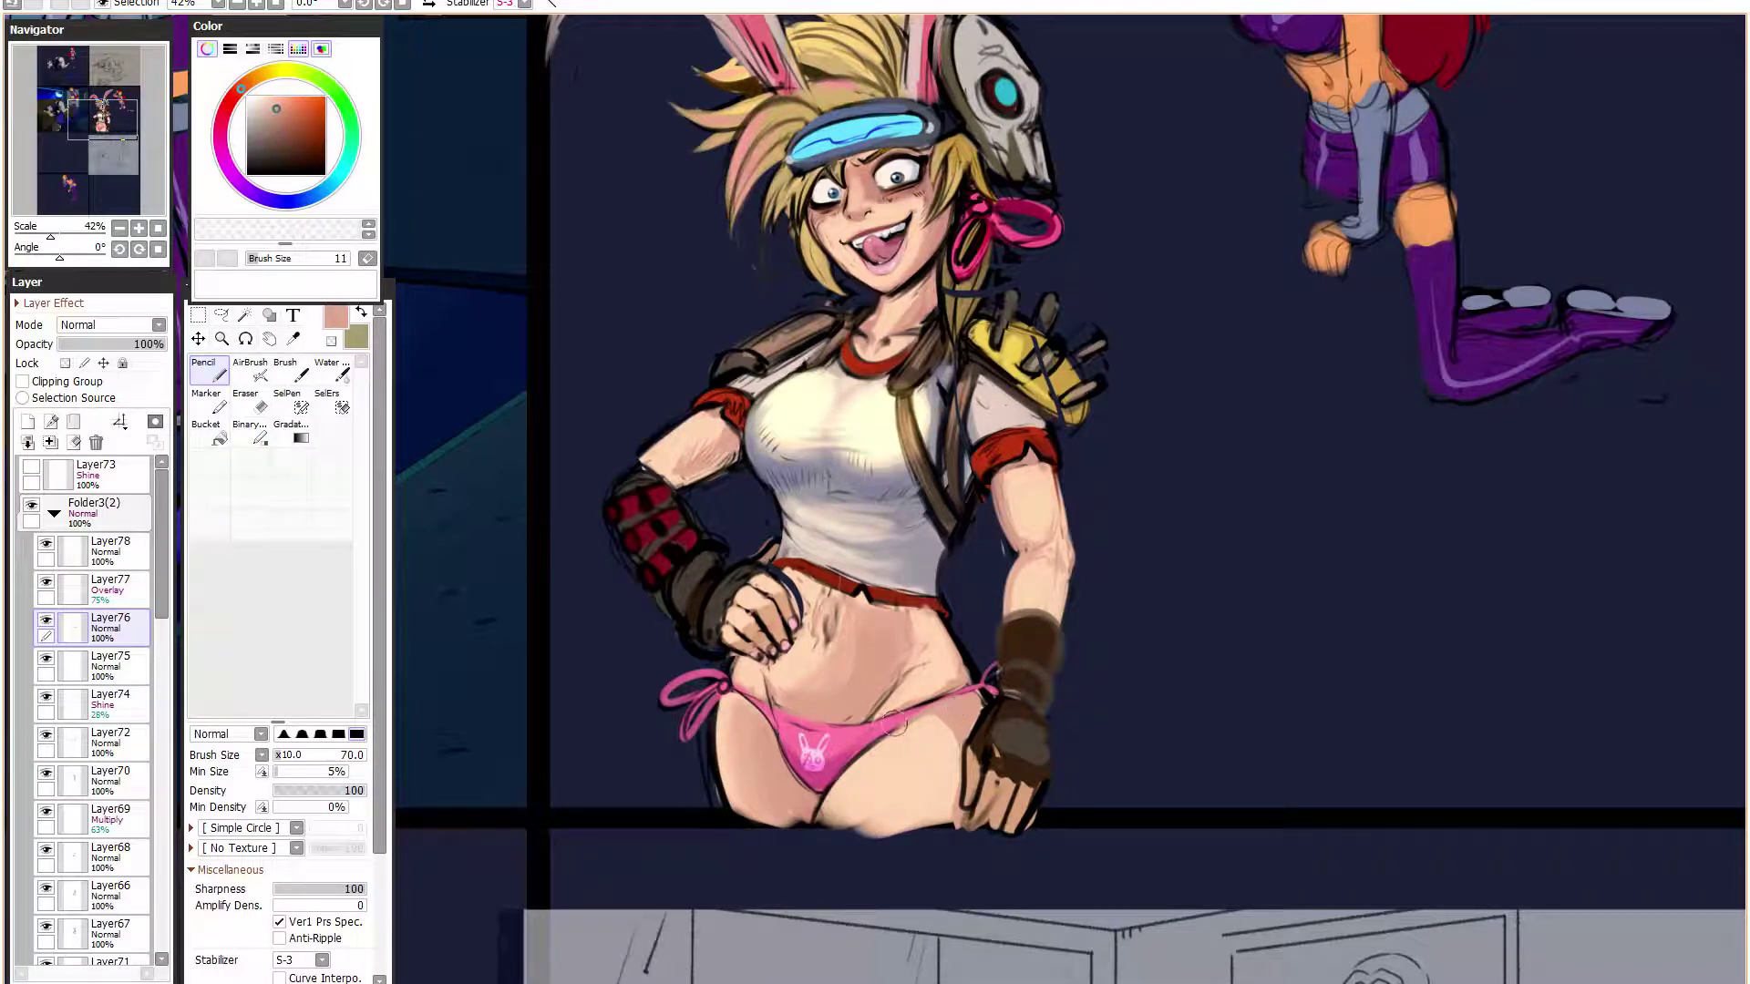
pyautogui.click(247, 174)
pyautogui.moveTo(285, 755); pyautogui.dragTo(294, 755)
pyautogui.moveTo(885, 733)
pyautogui.mouseDown()
pyautogui.moveTo(955, 702)
pyautogui.moveTo(918, 713)
pyautogui.mouseUp()
# - Compare the bunny-eared character with the finished couch scene in the neighbouring panel
pyautogui.scroll(1, 552, 469)
pyautogui.scroll(-4, 1036, 542)
pyautogui.scroll(1, 1115, 546)
pyautogui.moveTo(428, 237); pyautogui.dragTo(906, 473)
pyautogui.scroll(1, 656, 750)
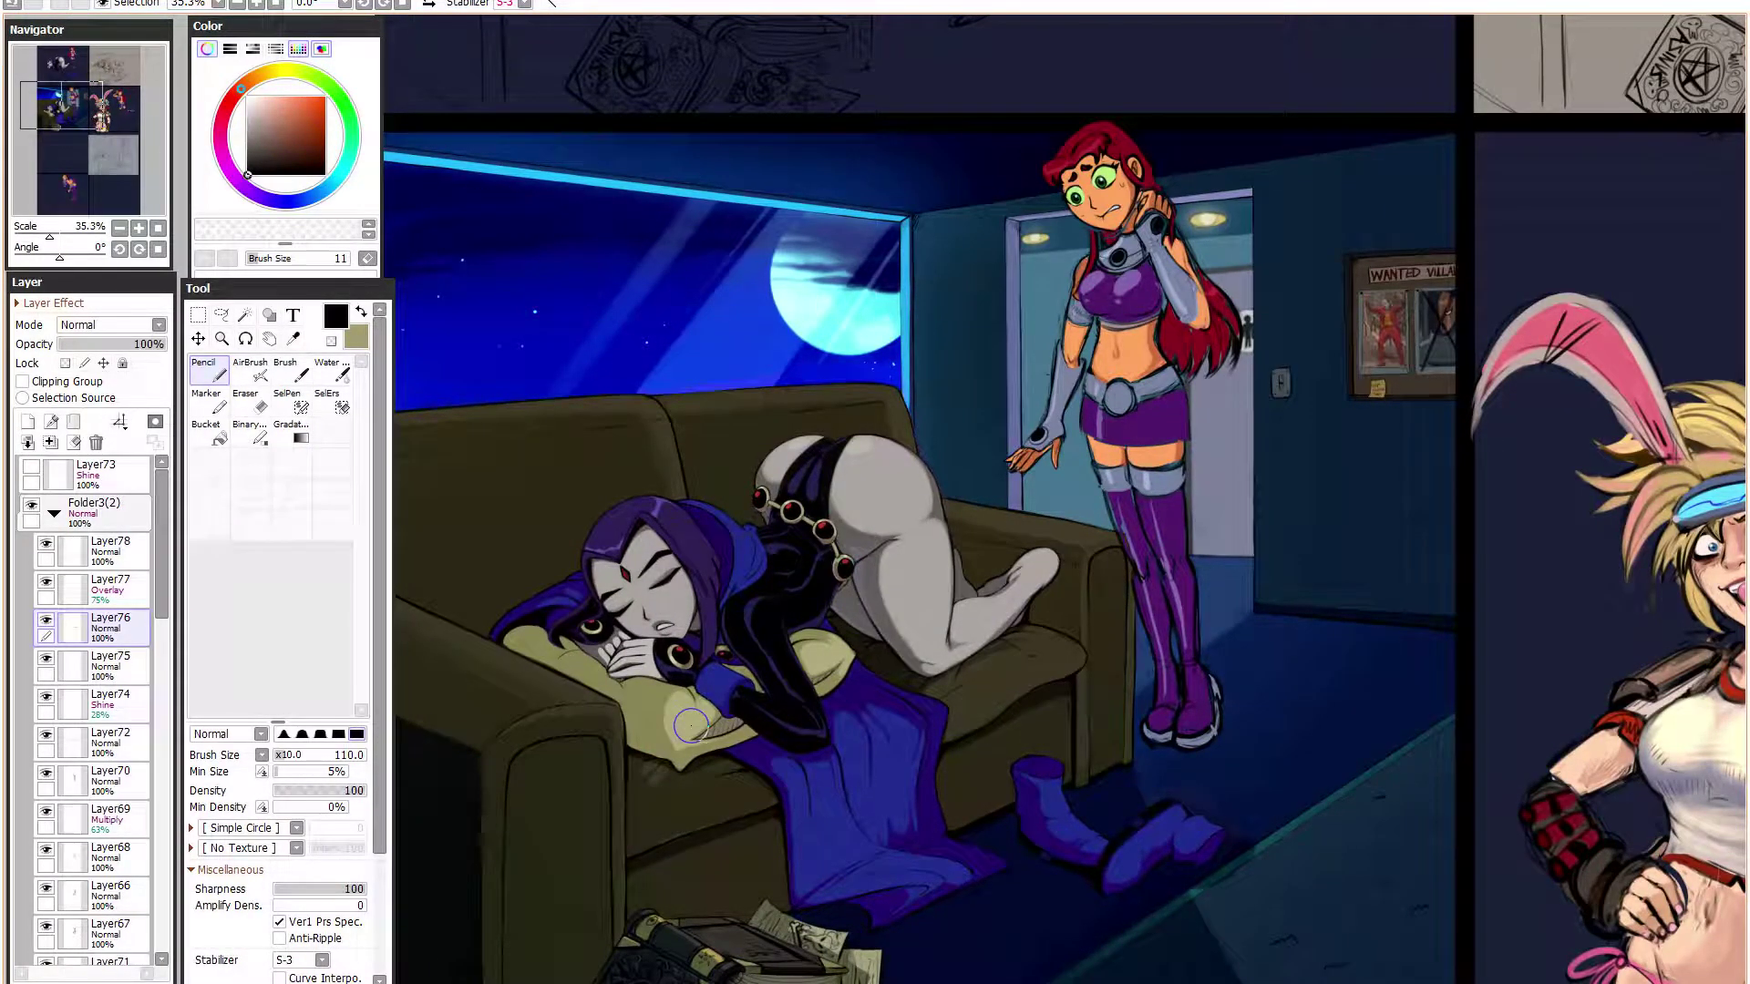
pyautogui.scroll(1, 678, 765)
pyautogui.scroll(-1, 719, 658)
pyautogui.moveTo(1608, 785); pyautogui.dragTo(1074, 708)
pyautogui.moveTo(1151, 757); pyautogui.dragTo(885, 684)
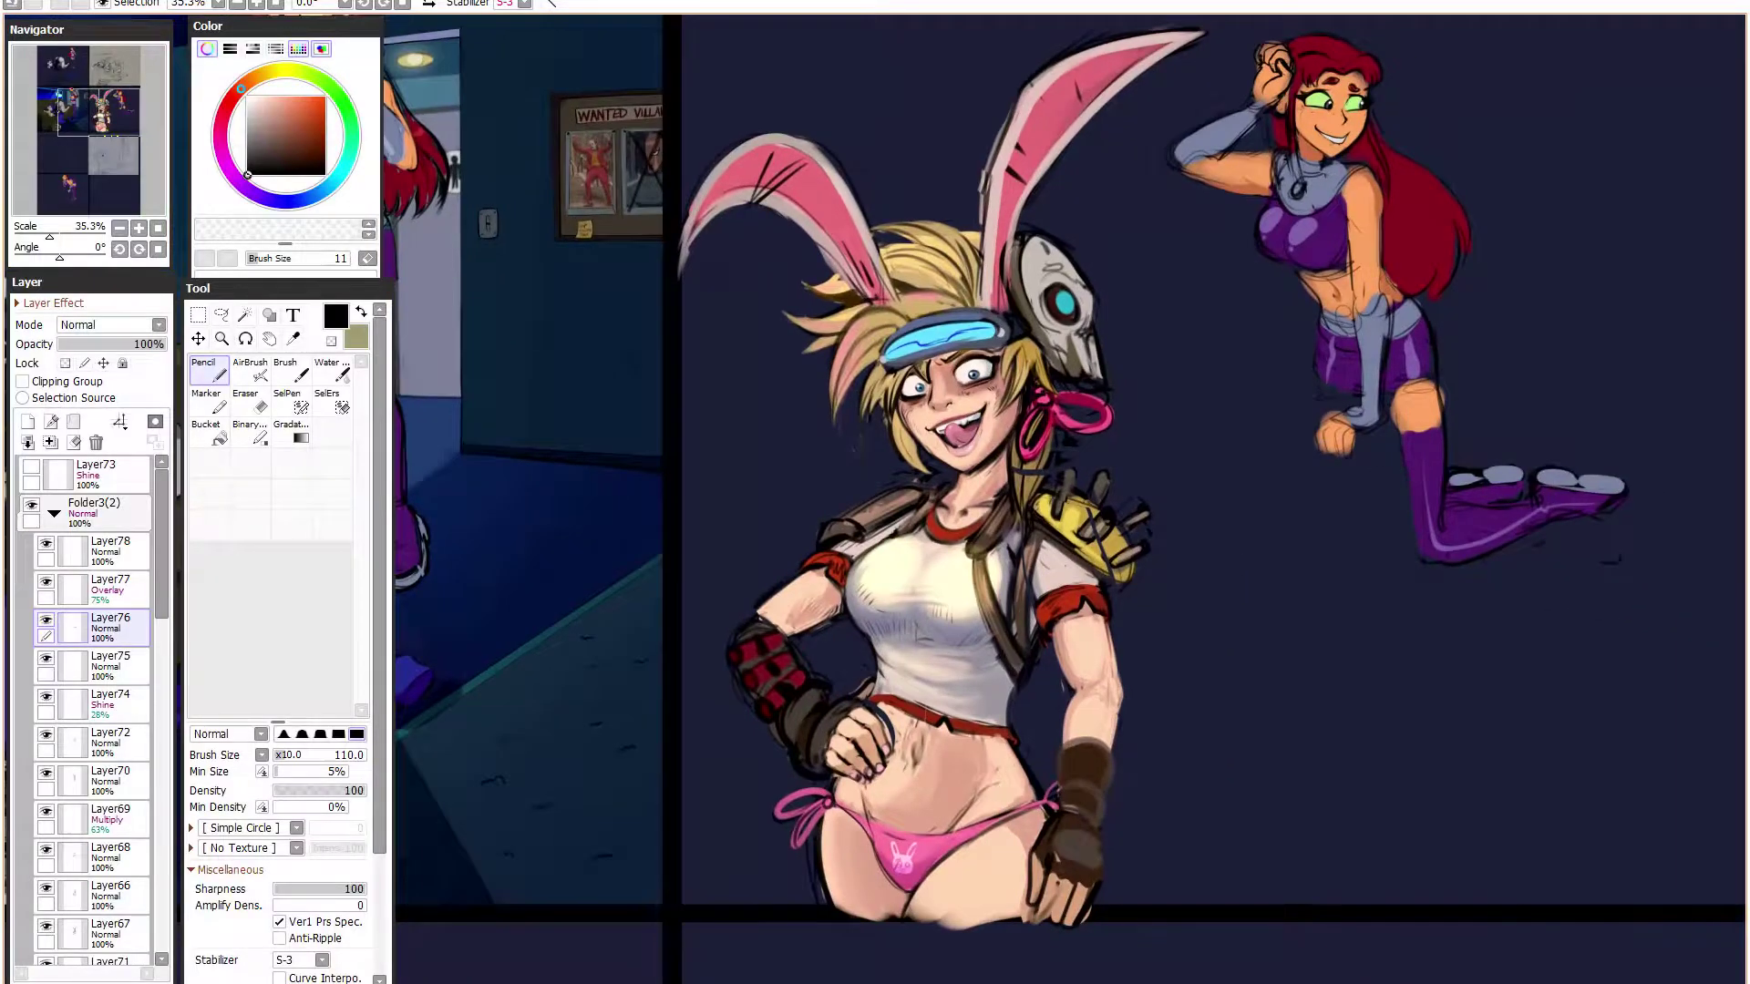
# - Redraw the navel in black with the pencil at brush size 60 and minimum size 1%, then sample the light skin tone beside it
pyautogui.scroll(2, 886, 685)
pyautogui.keyDown('alt'); pyautogui.click(956, 739); pyautogui.keyUp('alt')
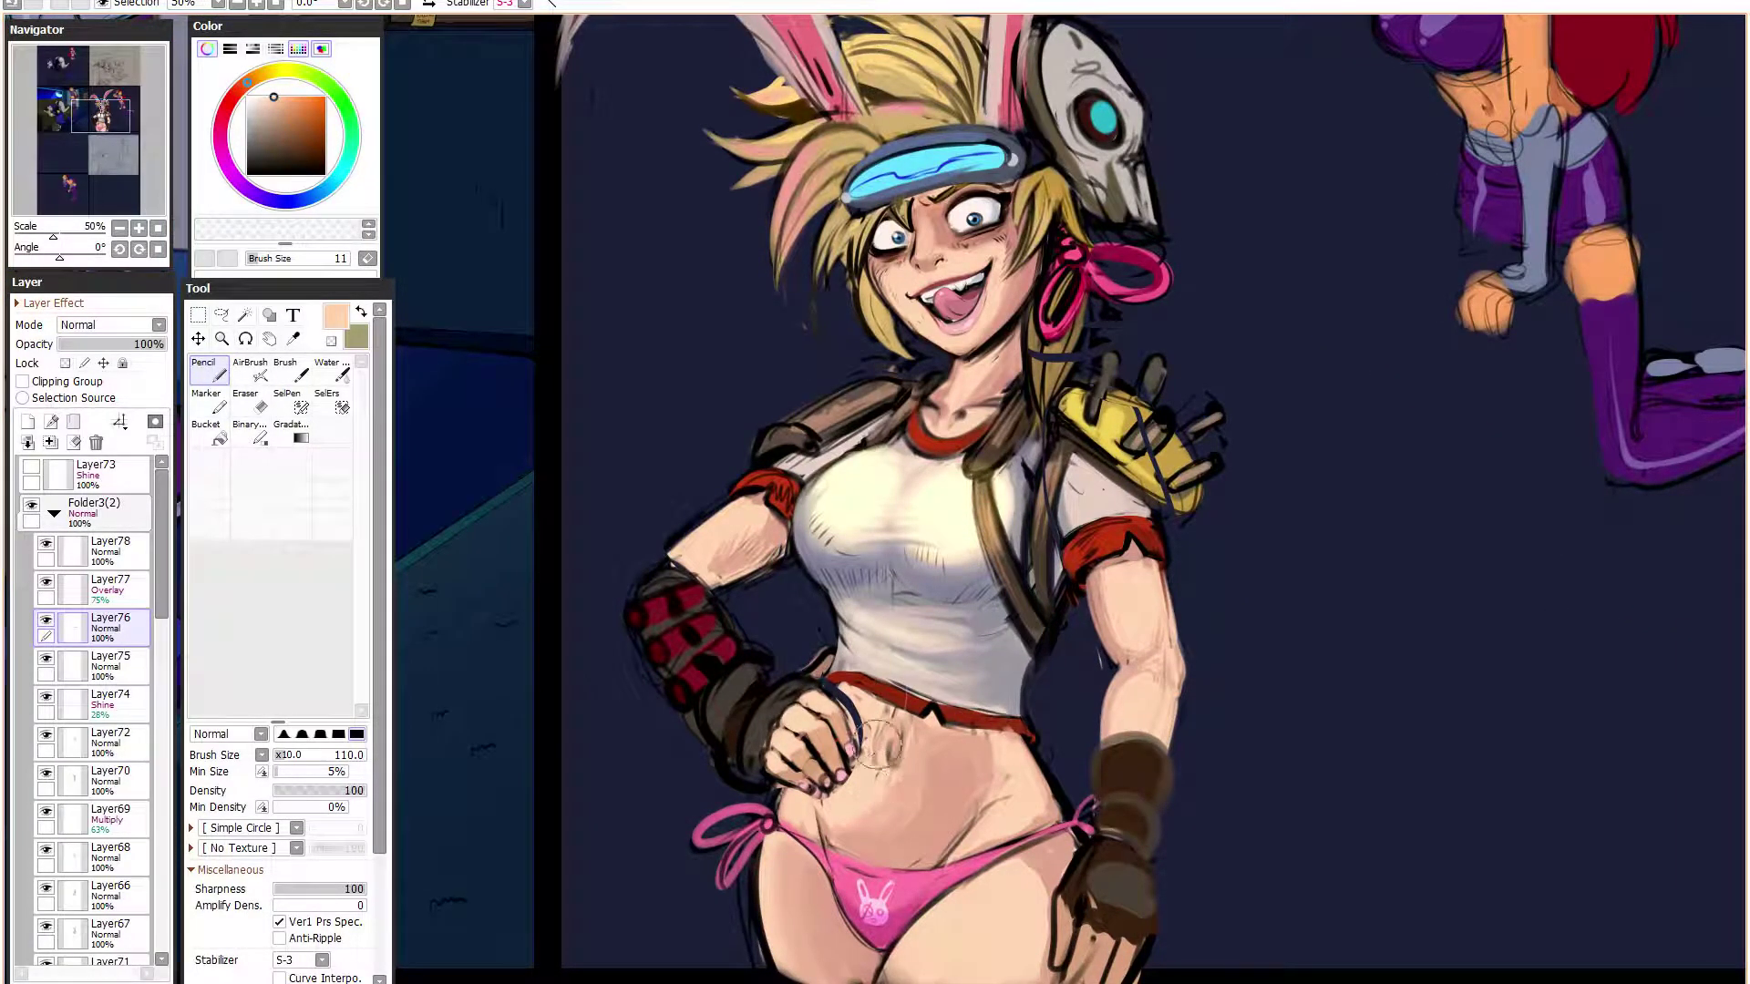
pyautogui.click(275, 770)
pyautogui.click(281, 755)
pyautogui.click(247, 174)
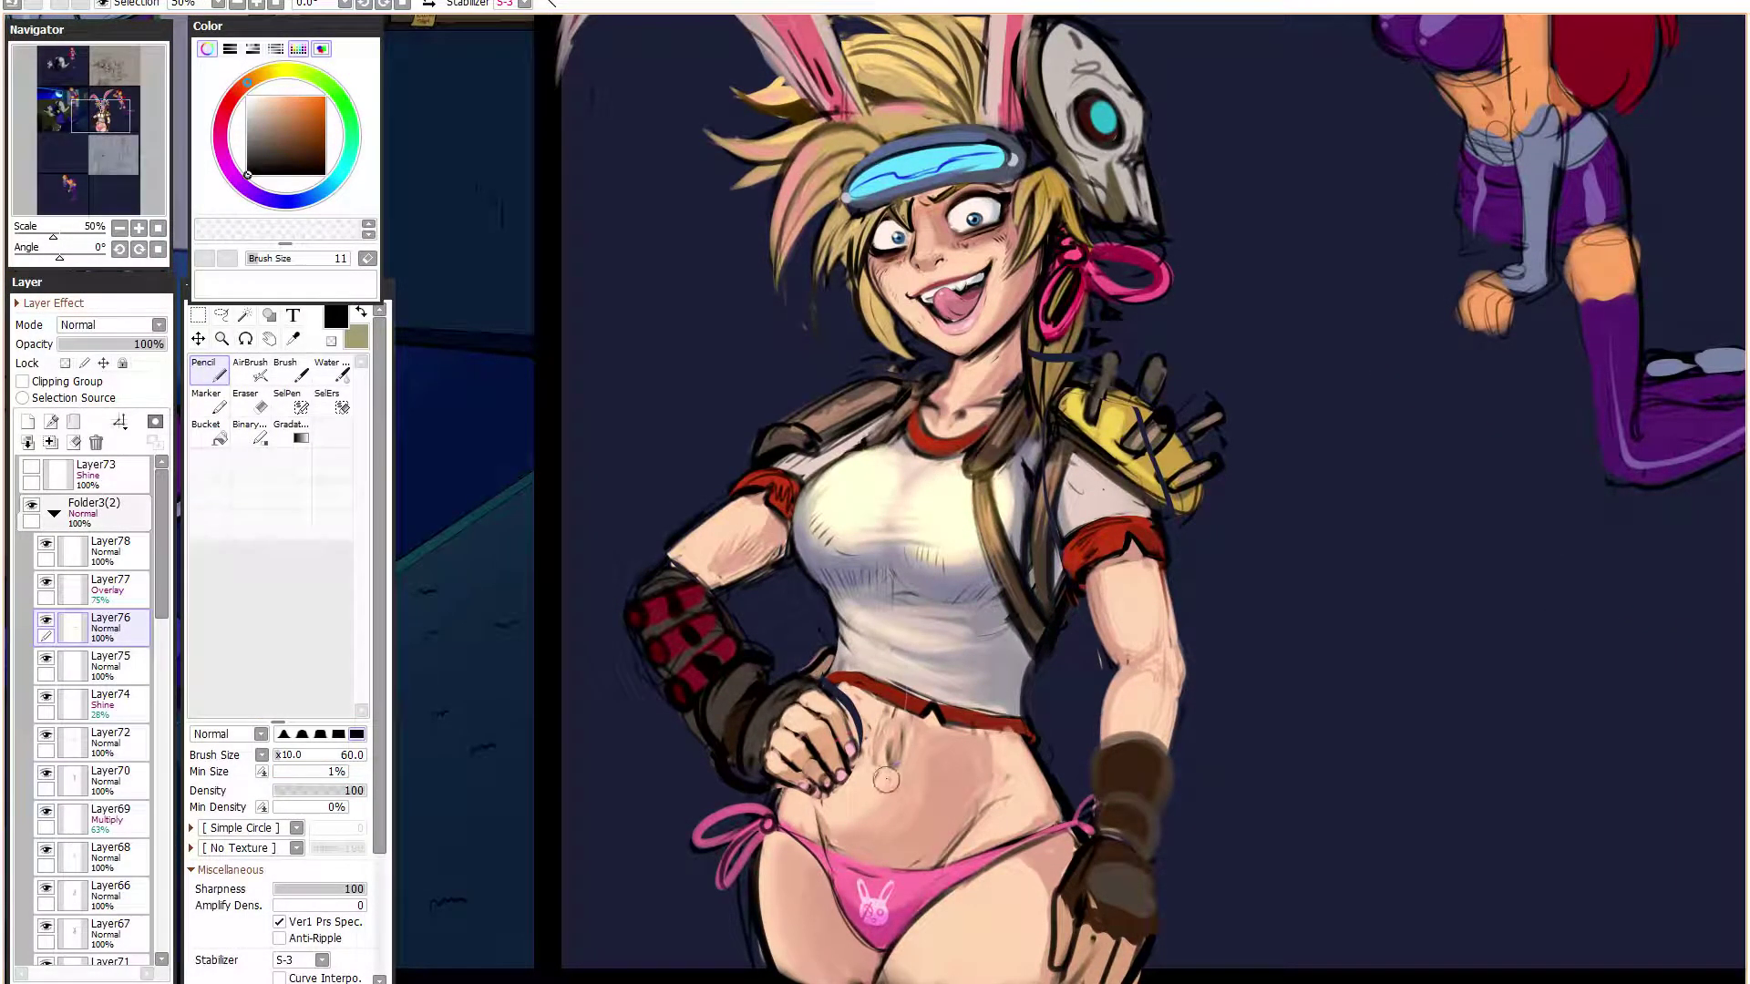
pyautogui.moveTo(887, 764); pyautogui.dragTo(902, 709)
pyautogui.keyDown('alt'); pyautogui.click(883, 774); pyautogui.keyUp('alt')
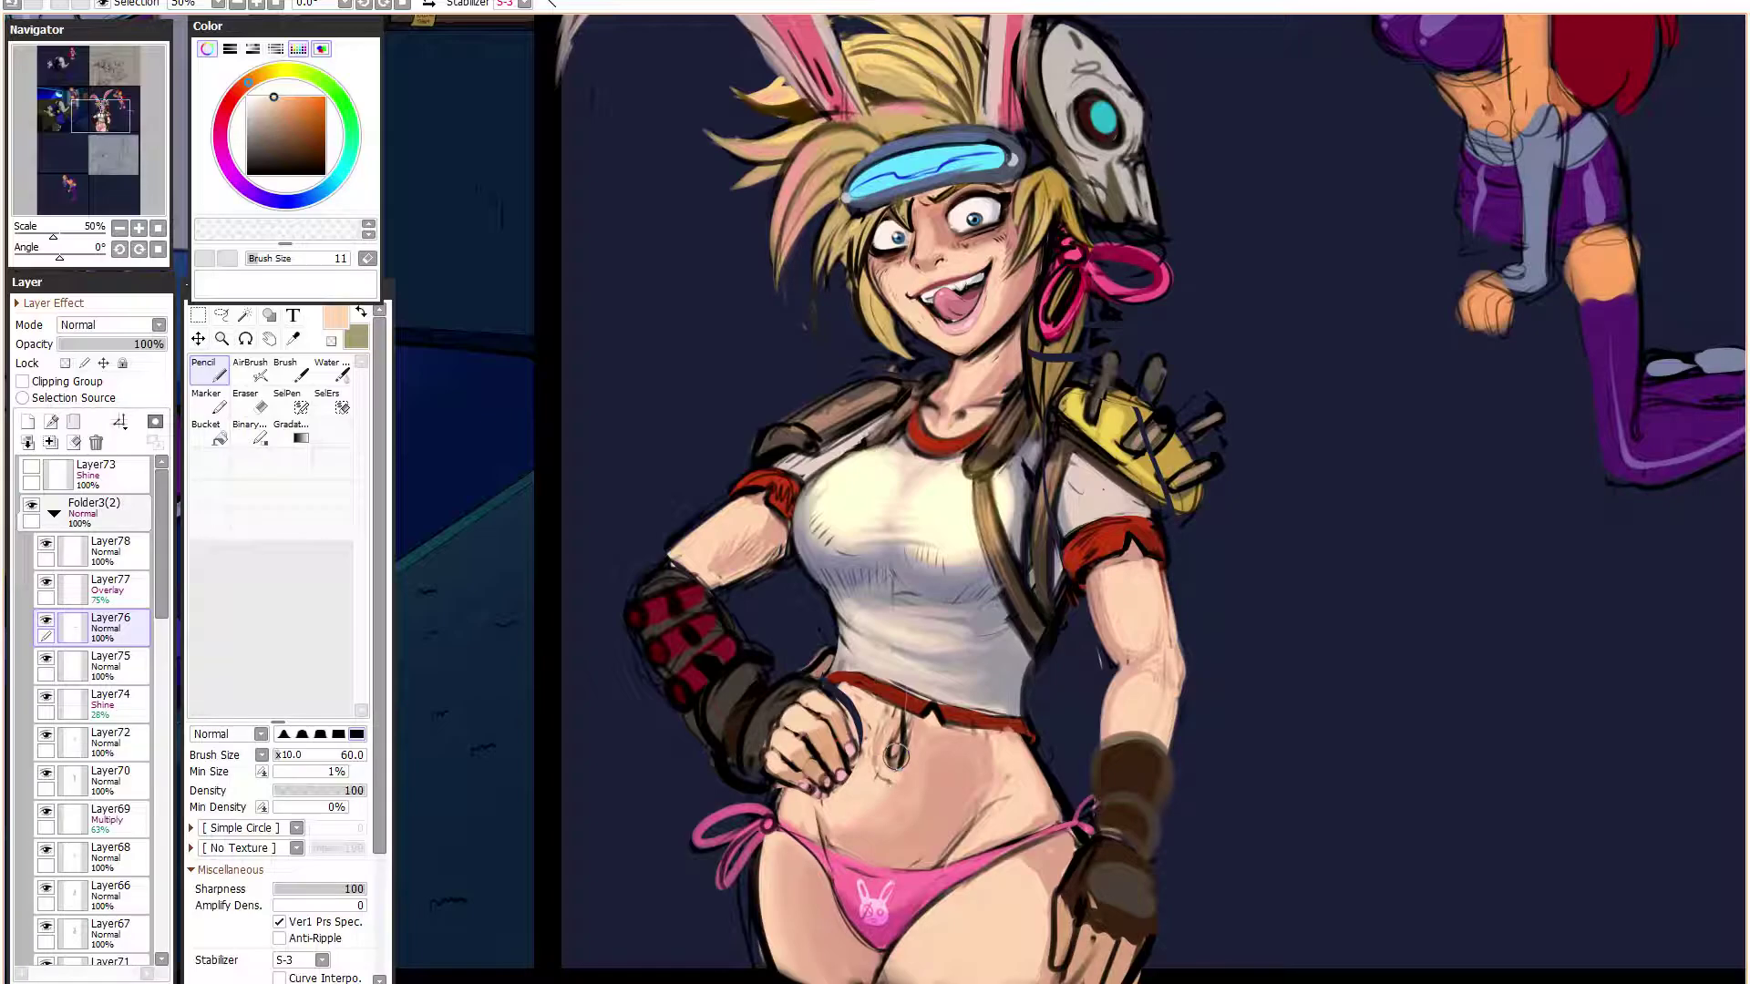
# - Check the character's proportions in a mirrored canvas view and restore the normal orientation
pyautogui.scroll(-1, 896, 756)
pyautogui.press('h')
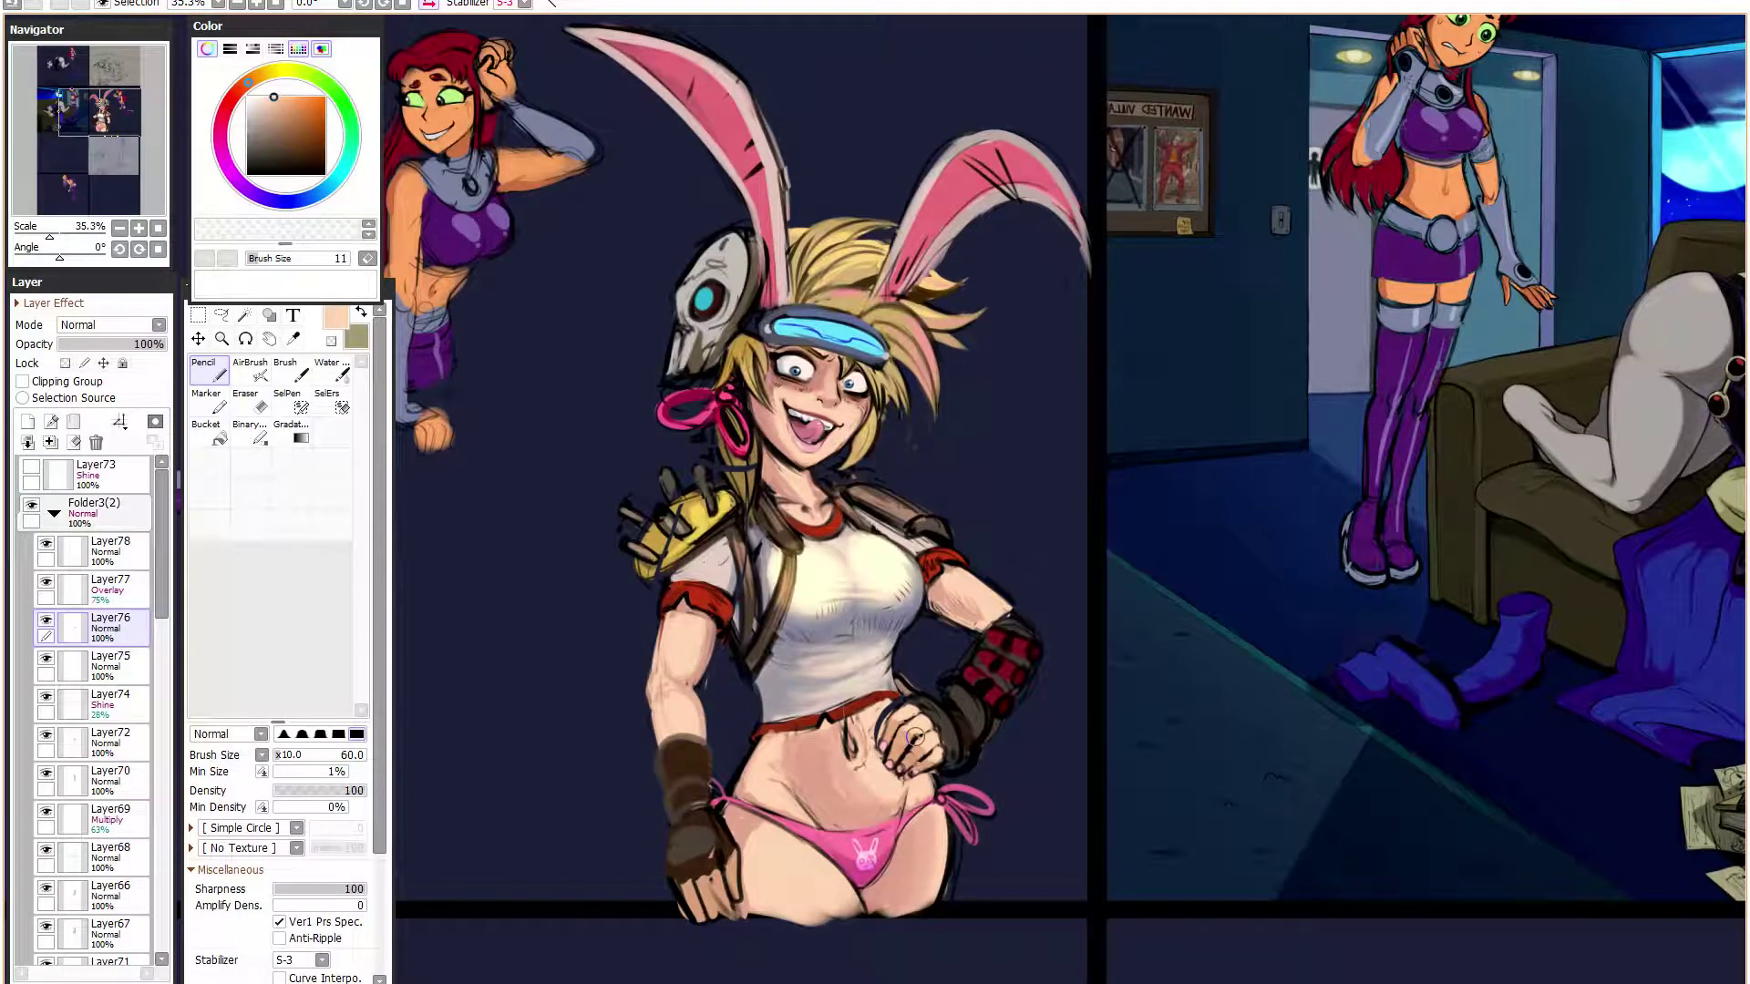
pyautogui.press('h')
pyautogui.press('h')
pyautogui.press('h')
# - Shade the straight arm's forearm above the glove with a sampled darker skin tone
pyautogui.scroll(1, 914, 736)
pyautogui.moveTo(1055, 670); pyautogui.dragTo(1041, 728)
pyautogui.rightClick(1040, 663)
pyautogui.moveTo(1033, 654); pyautogui.dragTo(1010, 733)
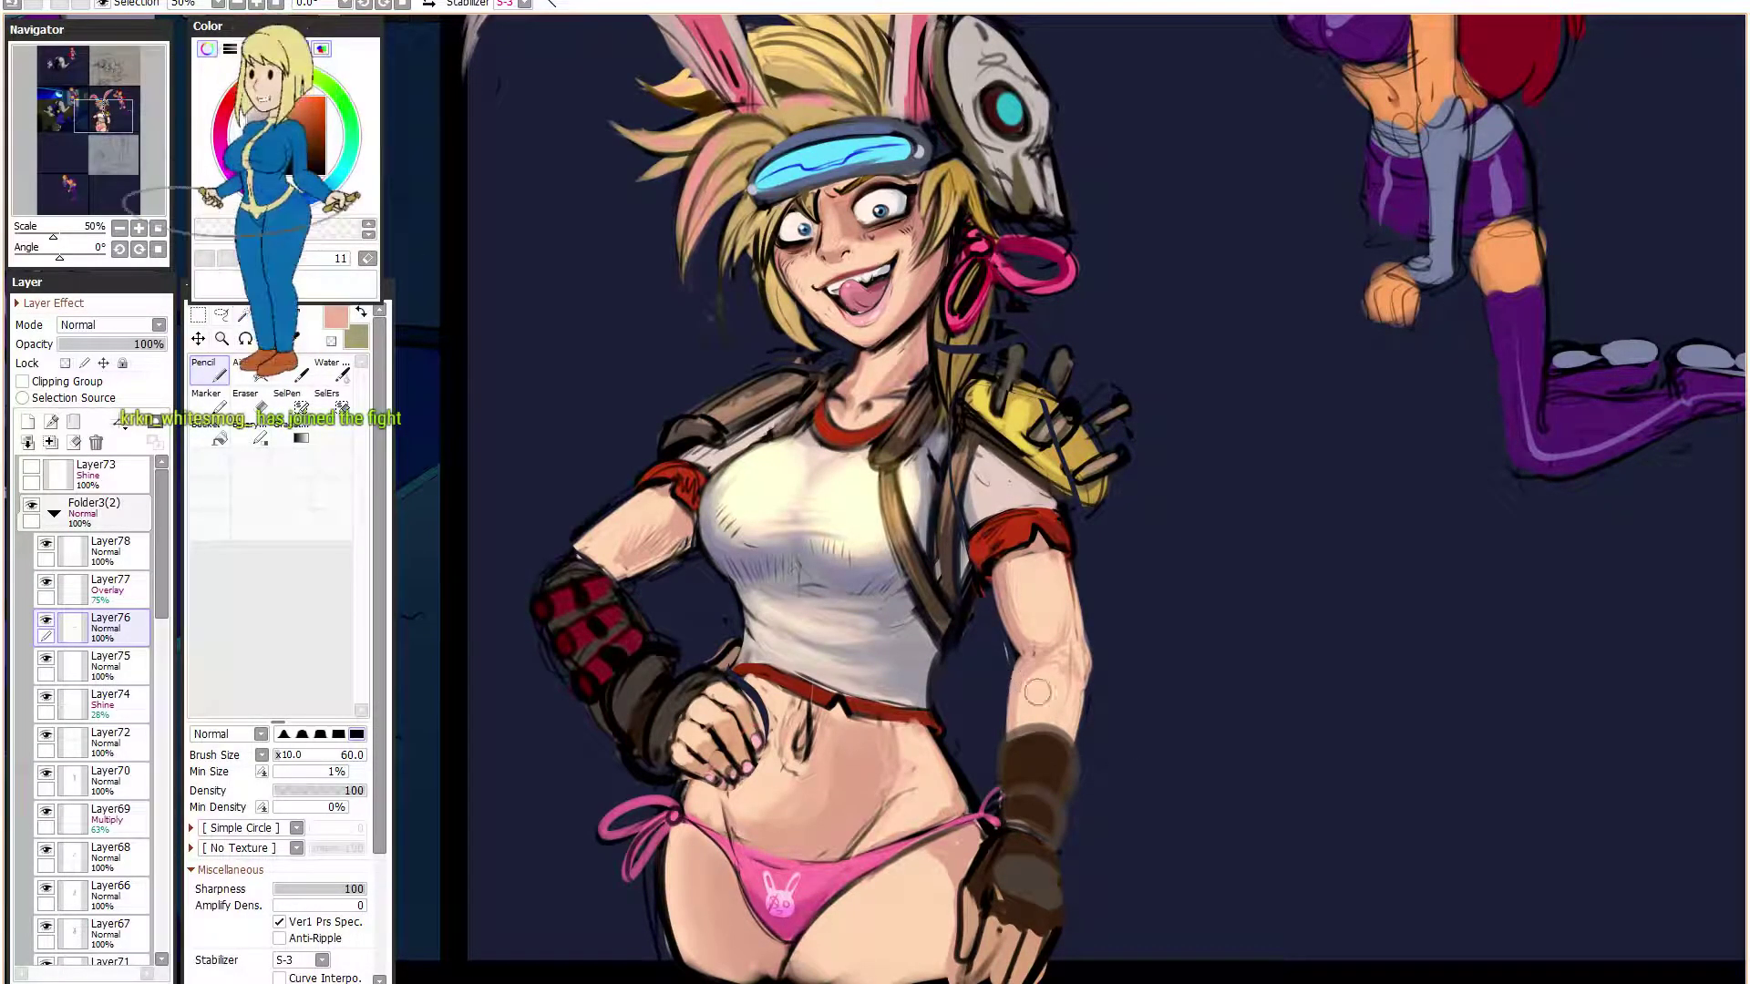
pyautogui.scroll(-1, 1010, 683)
# - Repaint the lower lip and the skin around it with sampled pink and light skin tones
pyautogui.scroll(2, 931, 337)
pyautogui.rightClick(1080, 379)
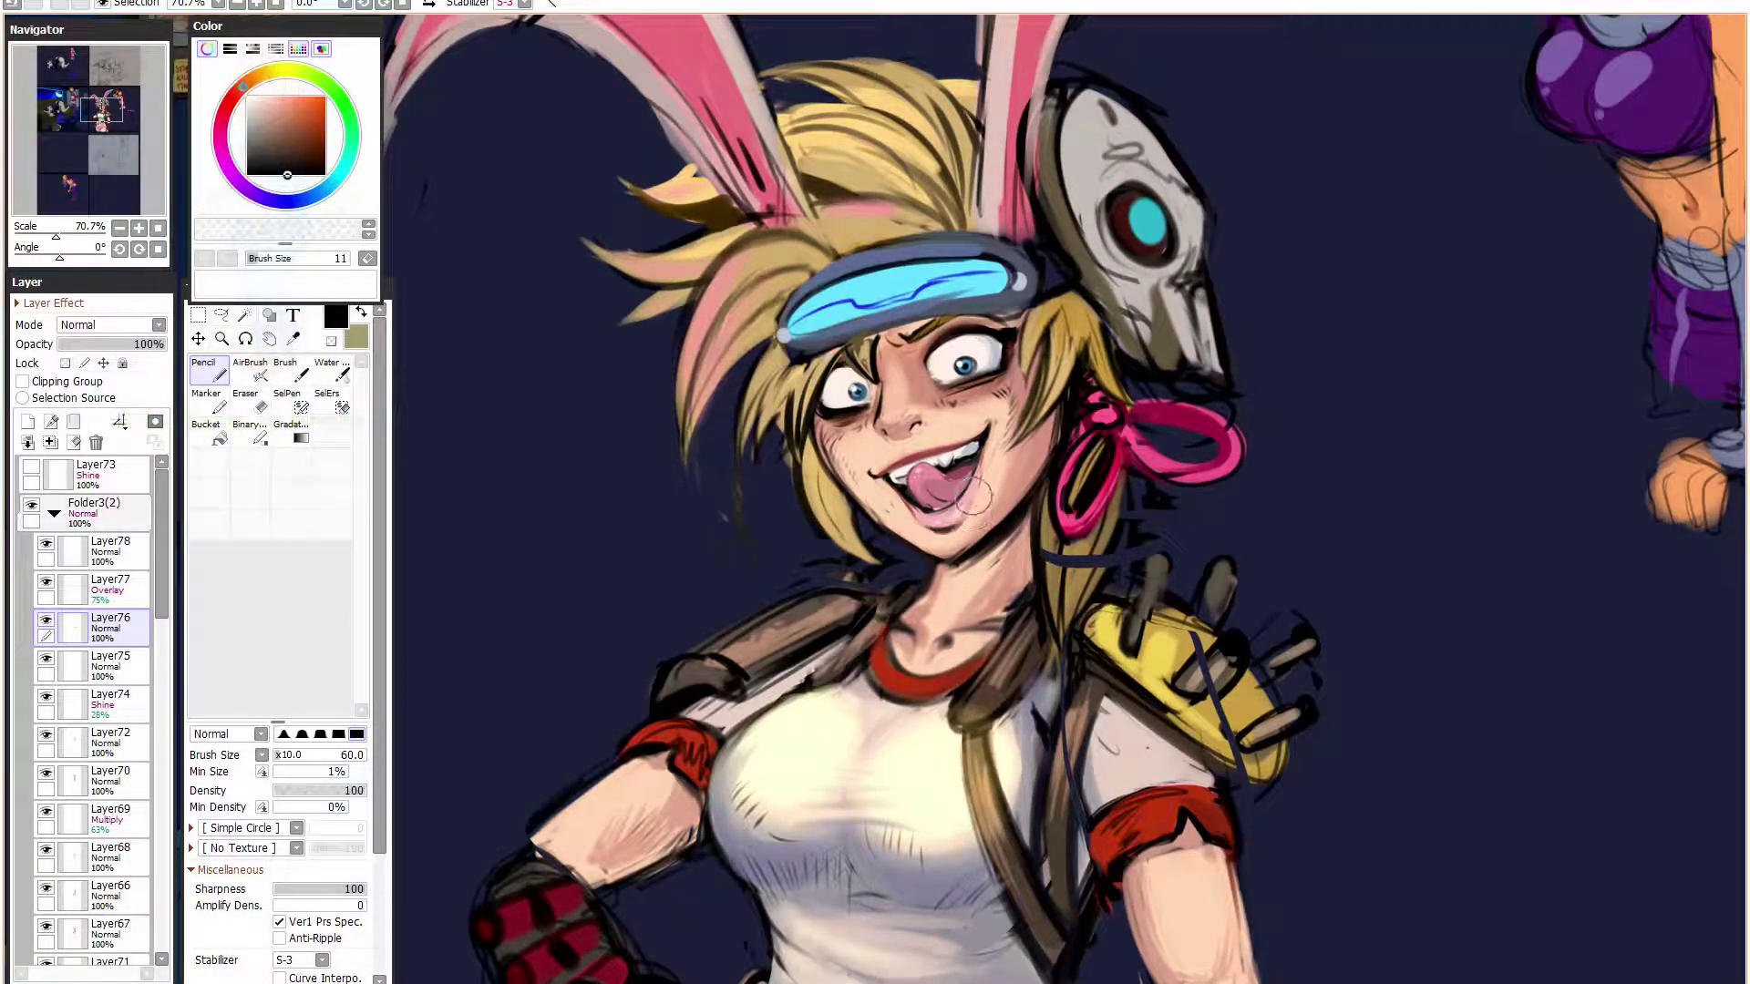
pyautogui.keyDown('alt'); pyautogui.click(914, 455); pyautogui.keyUp('alt')
pyautogui.keyDown('alt'); pyautogui.click(916, 456); pyautogui.keyUp('alt')
pyautogui.moveTo(919, 528); pyautogui.dragTo(962, 515)
pyautogui.keyDown('alt'); pyautogui.click(947, 528); pyautogui.keyUp('alt')
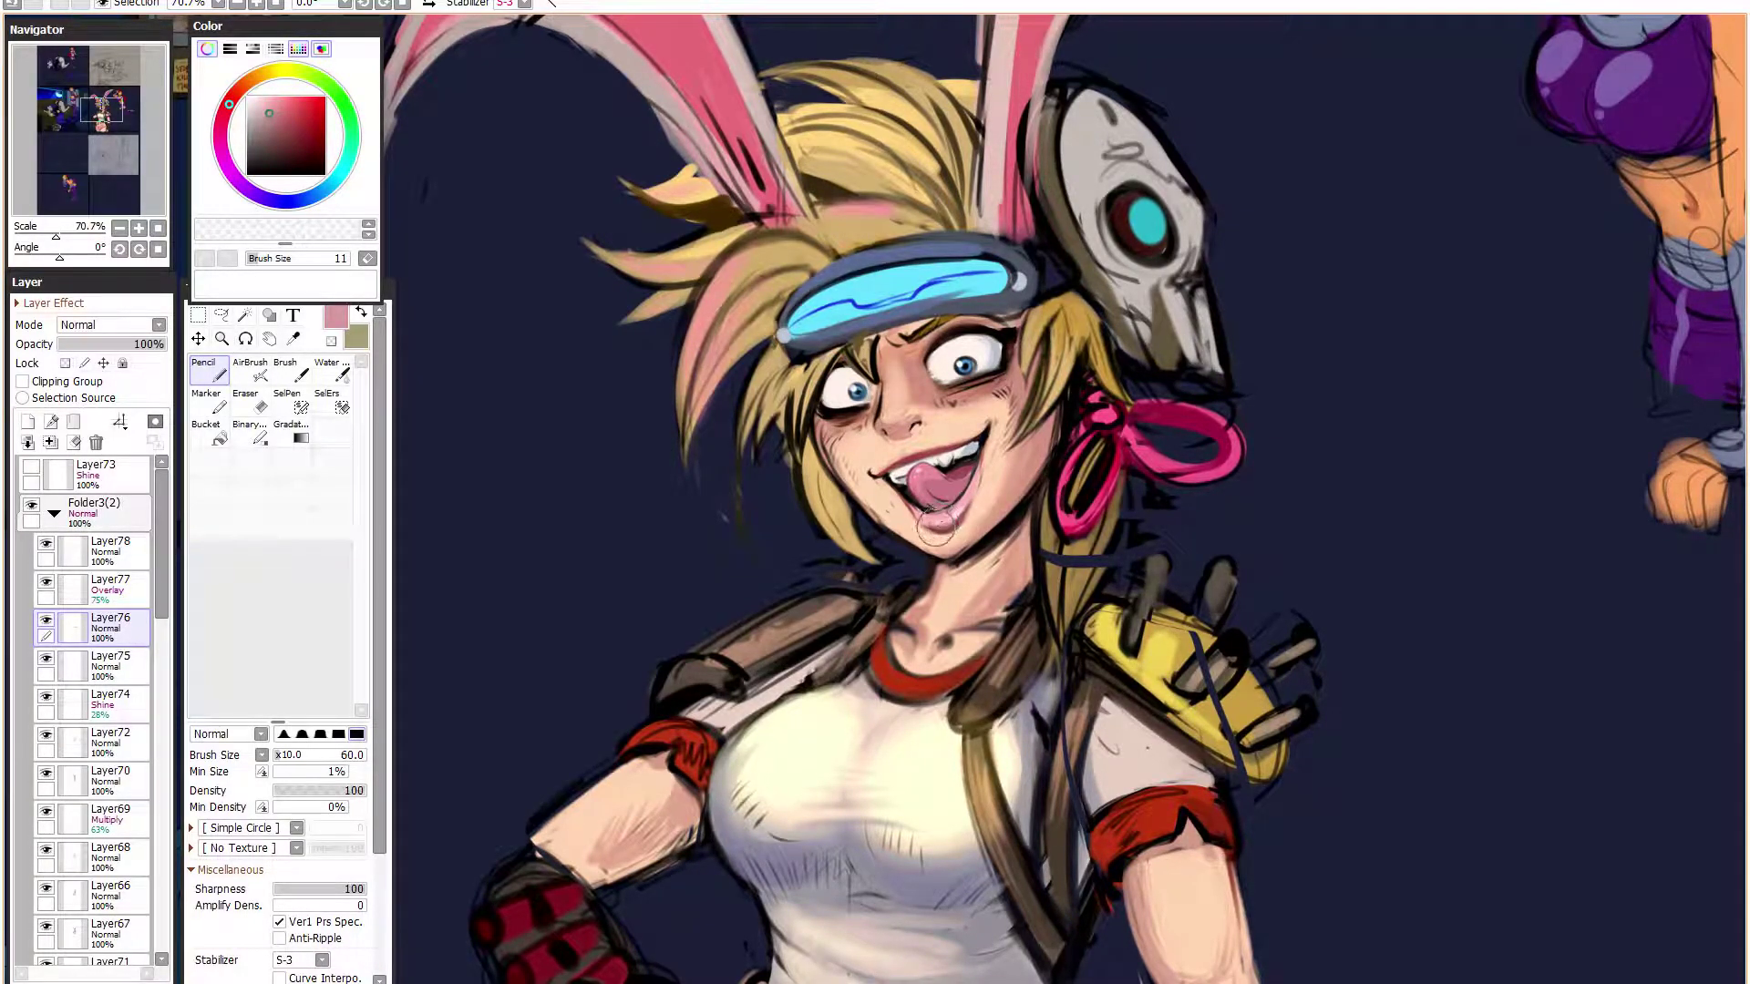
pyautogui.keyDown('alt'); pyautogui.click(986, 483); pyautogui.keyUp('alt')
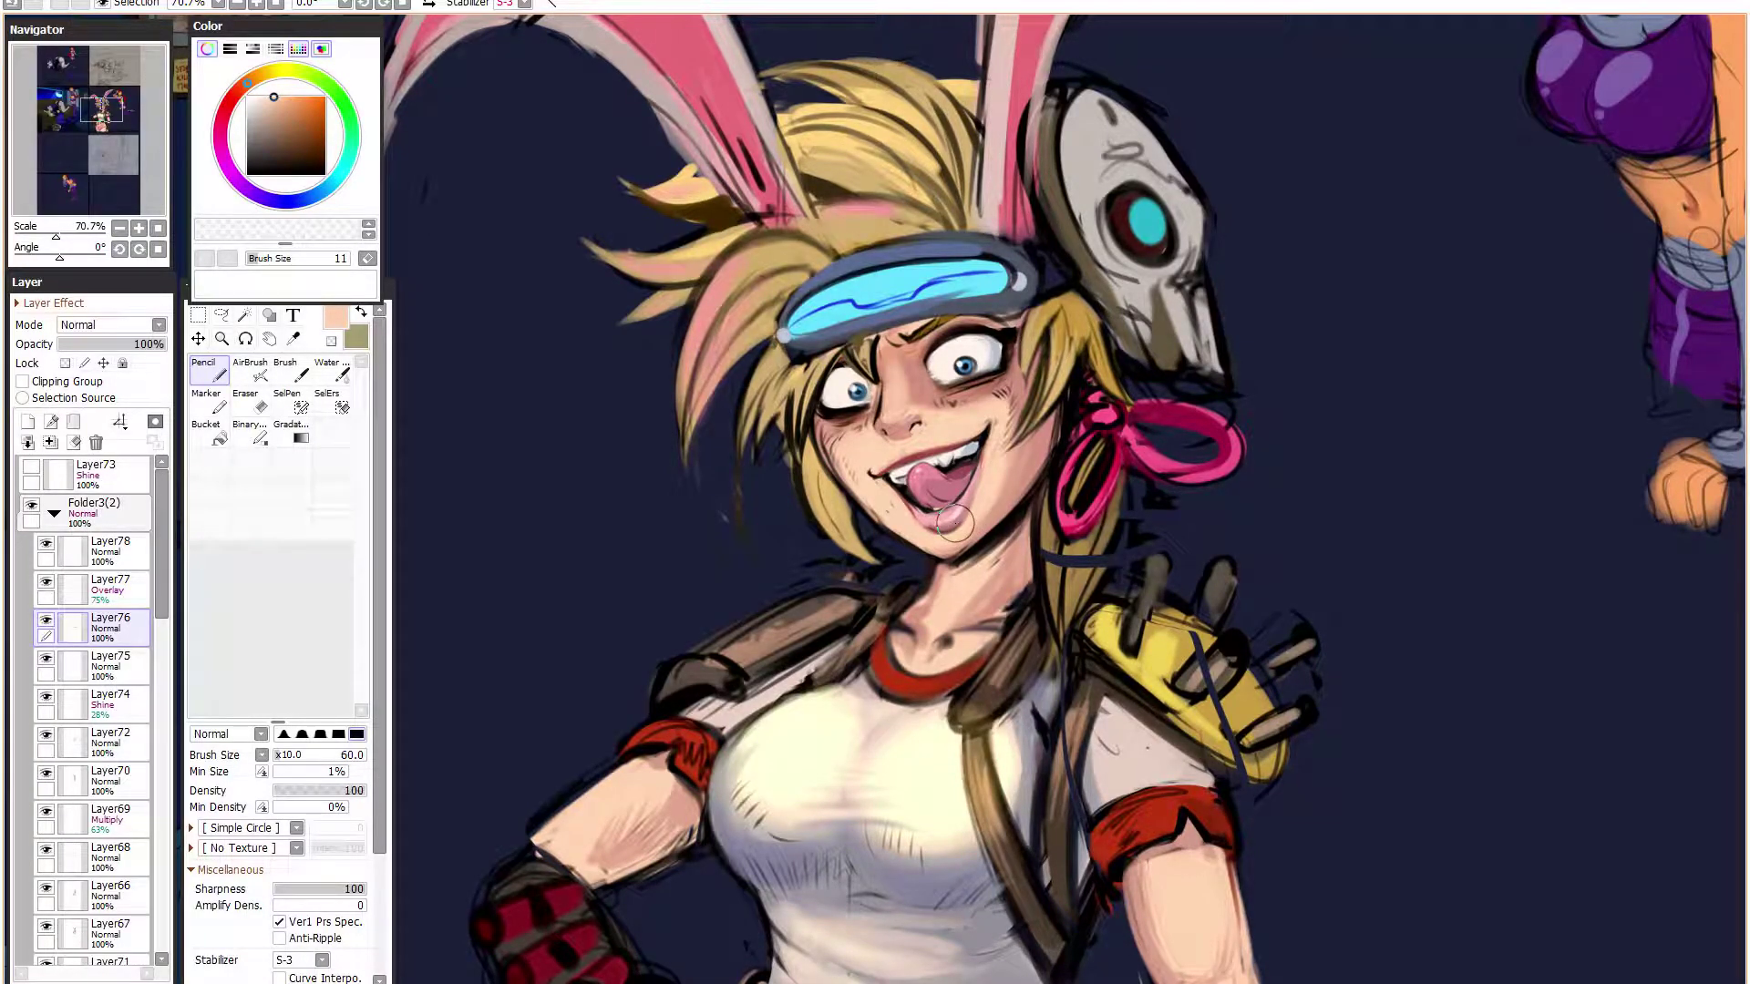
# - Clean up and reshape the navel with alternating sampled light and darker skin tones at brush size 60
pyautogui.scroll(-2, 1118, 444)
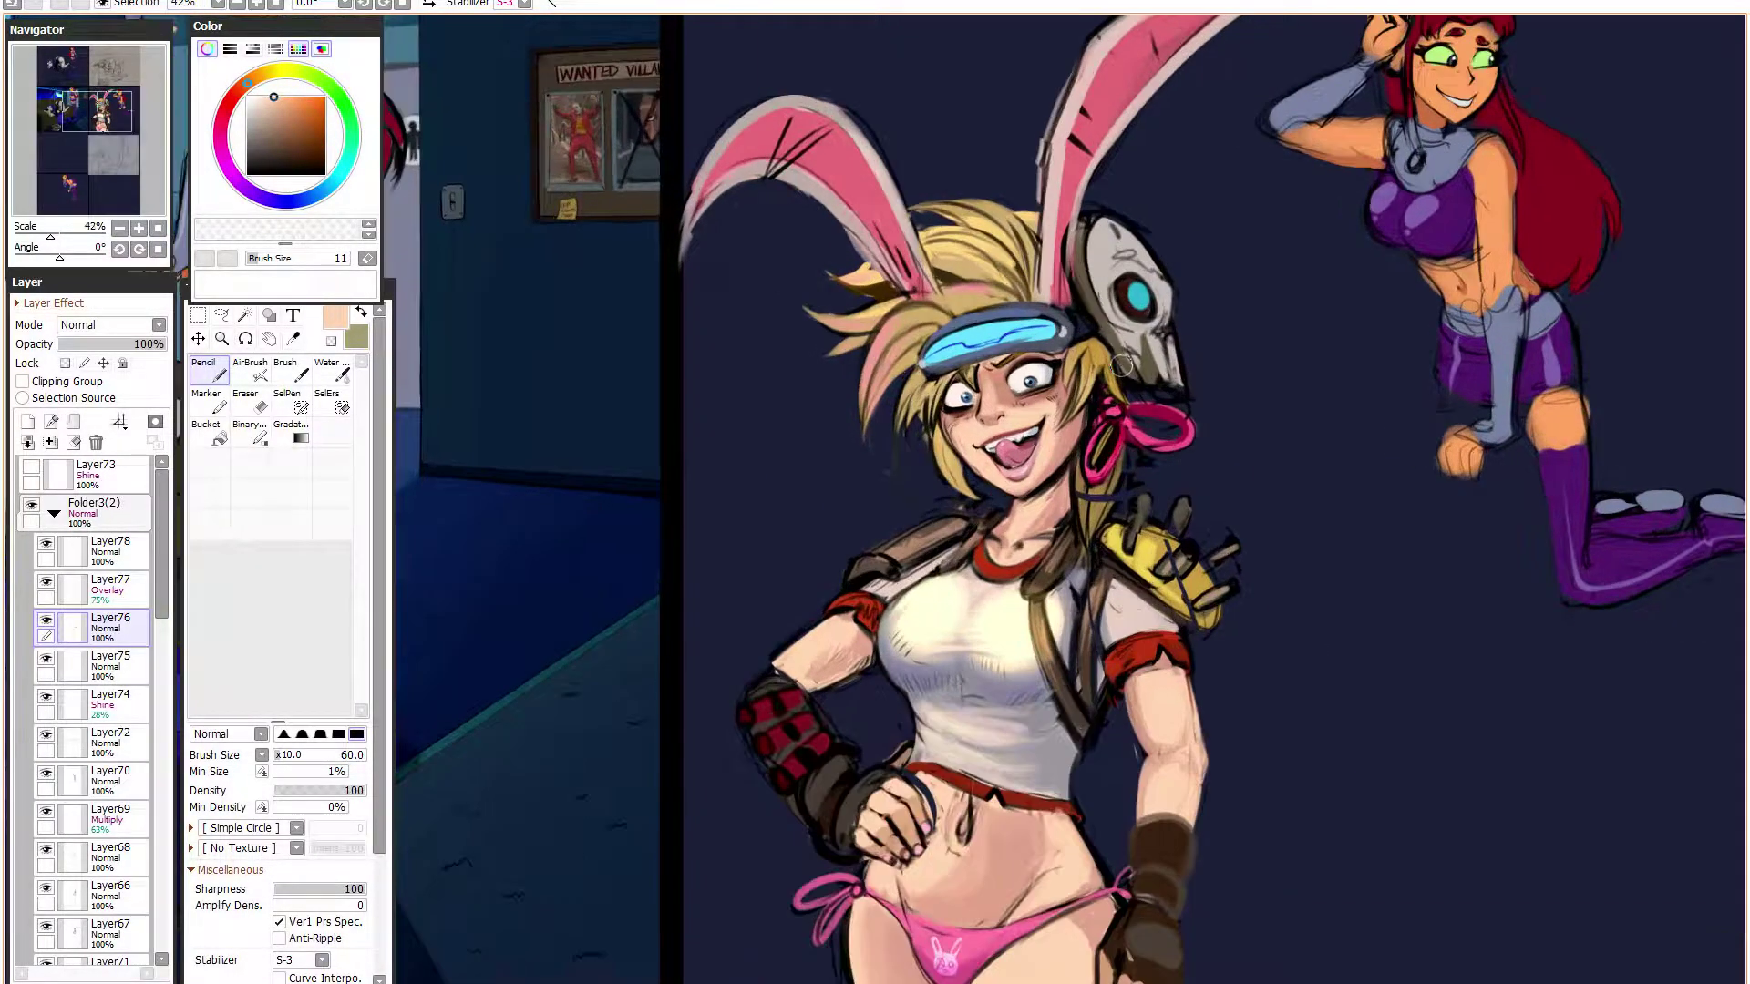
pyautogui.scroll(1, 1119, 444)
pyautogui.scroll(-2, 1119, 444)
pyautogui.scroll(1, 1117, 561)
pyautogui.keyDown('alt'); pyautogui.click(955, 726); pyautogui.keyUp('alt')
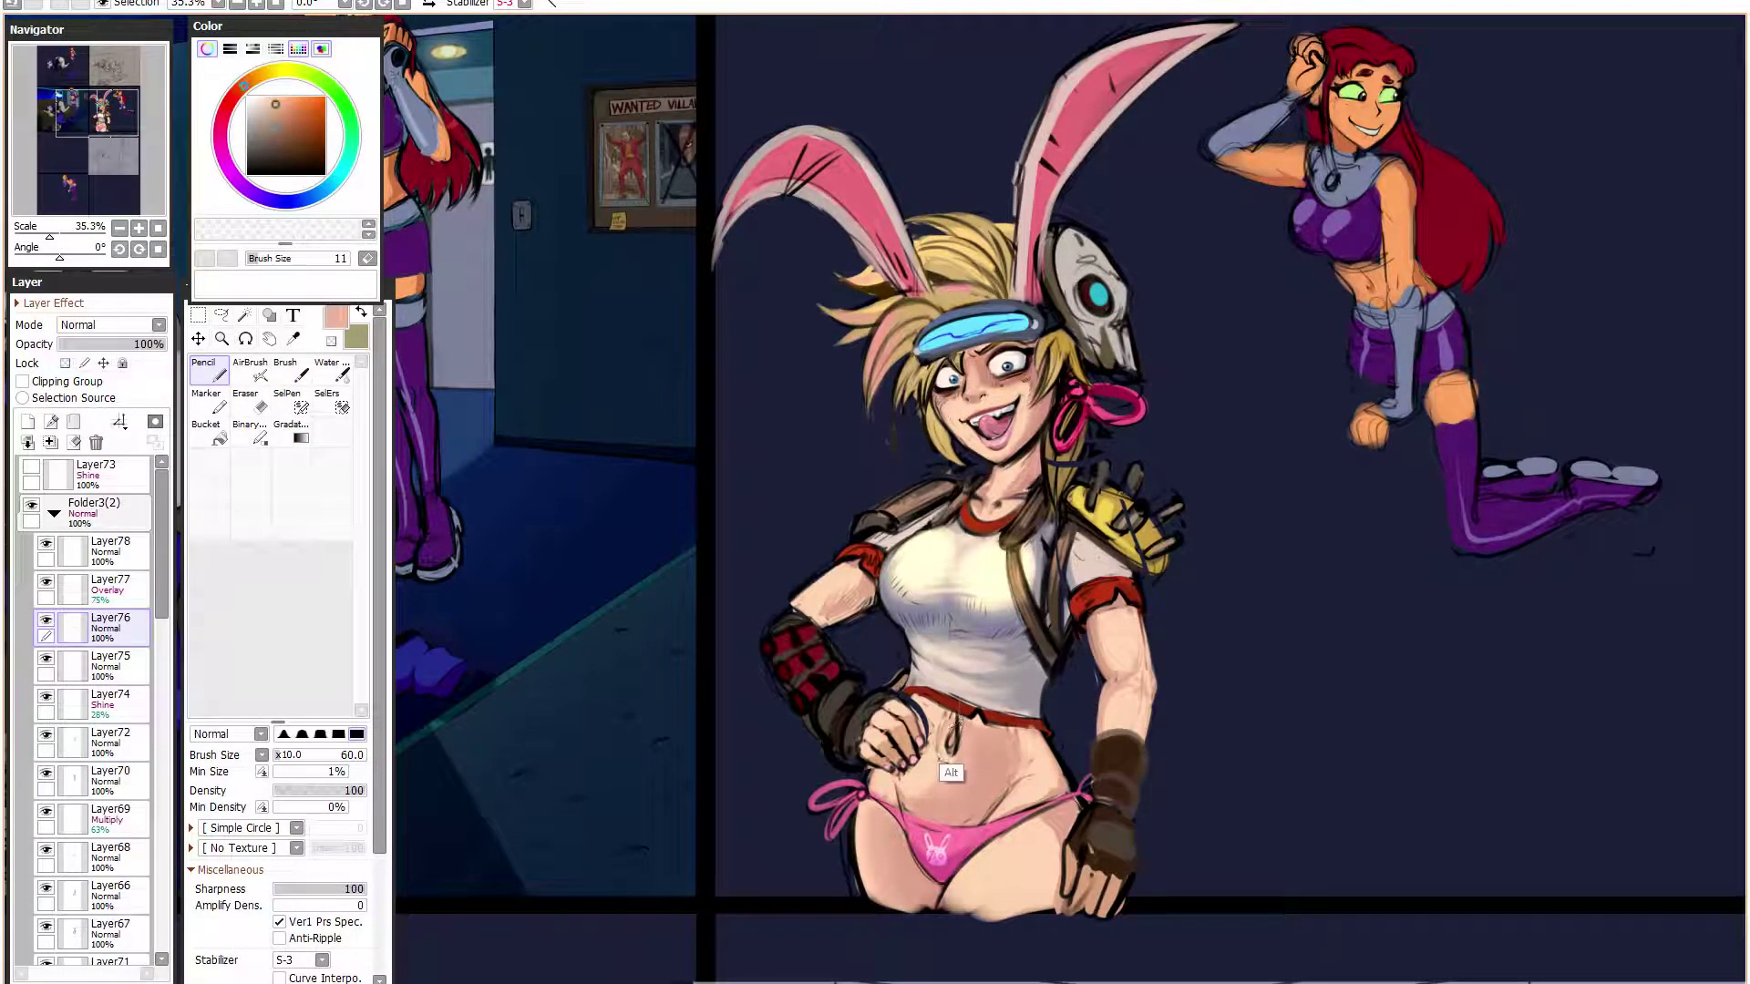
pyautogui.moveTo(952, 763); pyautogui.dragTo(961, 733)
pyautogui.keyDown('alt'); pyautogui.click(931, 802); pyautogui.keyUp('alt')
pyautogui.scroll(3, 962, 699)
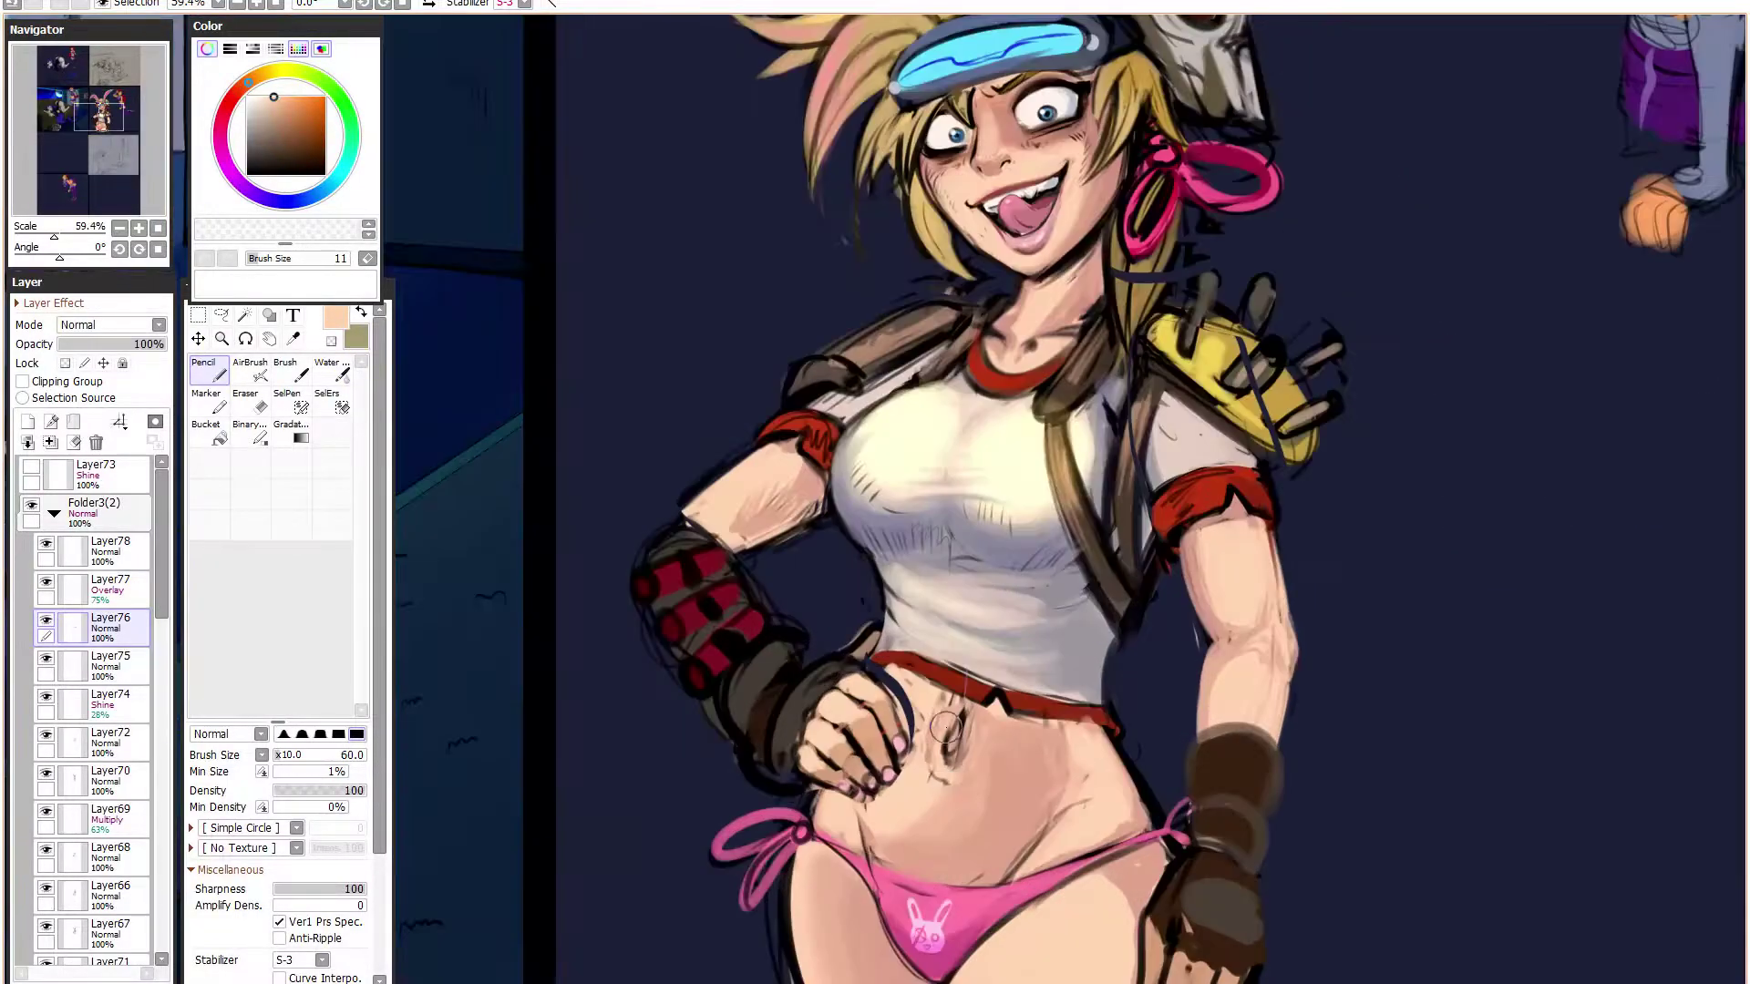
pyautogui.keyDown('alt'); pyautogui.click(973, 708); pyautogui.keyUp('alt')
pyautogui.keyDown('alt'); pyautogui.click(957, 724); pyautogui.keyUp('alt')
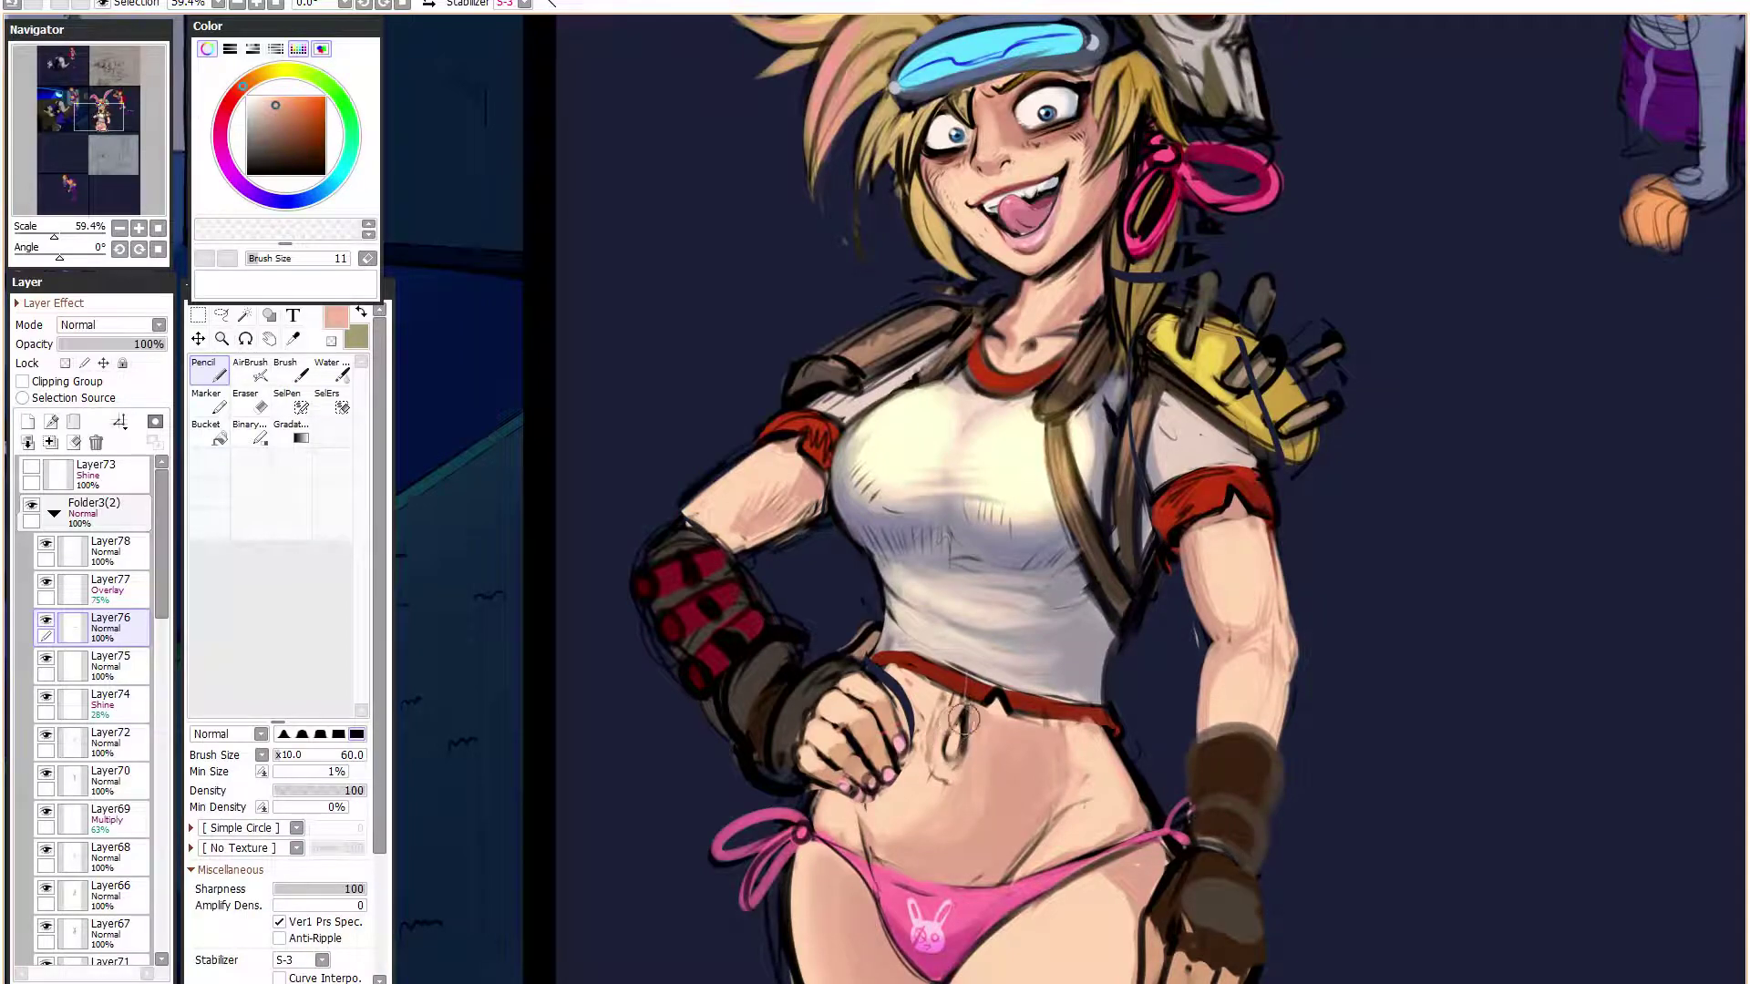
pyautogui.keyDown('alt'); pyautogui.click(955, 747); pyautogui.keyUp('alt')
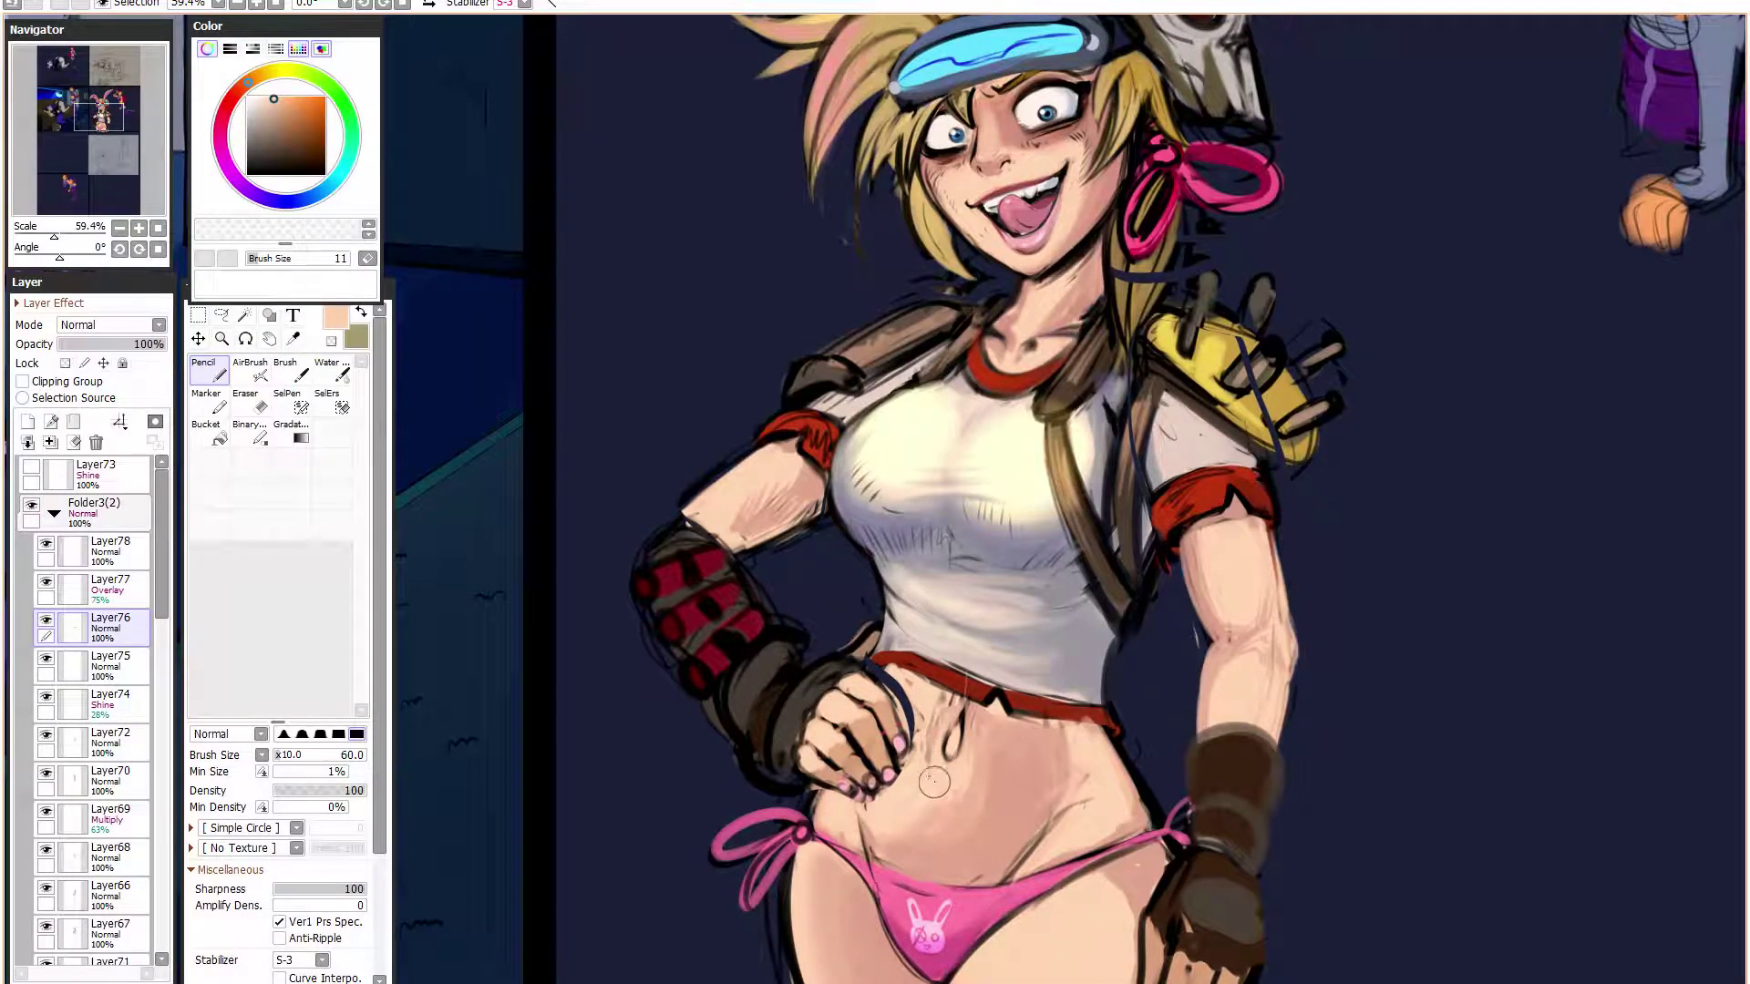
# - Smooth the belly shading around and below the navel with sampled skin tones, setting brush size 130 and minimum size 53%
pyautogui.keyDown('alt'); pyautogui.click(967, 798); pyautogui.keyUp('alt')
pyautogui.keyDown('alt'); pyautogui.click(949, 829); pyautogui.keyUp('alt')
pyautogui.keyDown('alt'); pyautogui.click(944, 820); pyautogui.keyUp('alt')
pyautogui.keyDown('alt'); pyautogui.click(959, 779); pyautogui.keyUp('alt')
pyautogui.moveTo(282, 754); pyautogui.dragTo(374, 755)
pyautogui.click(311, 771)
pyautogui.click(286, 755)
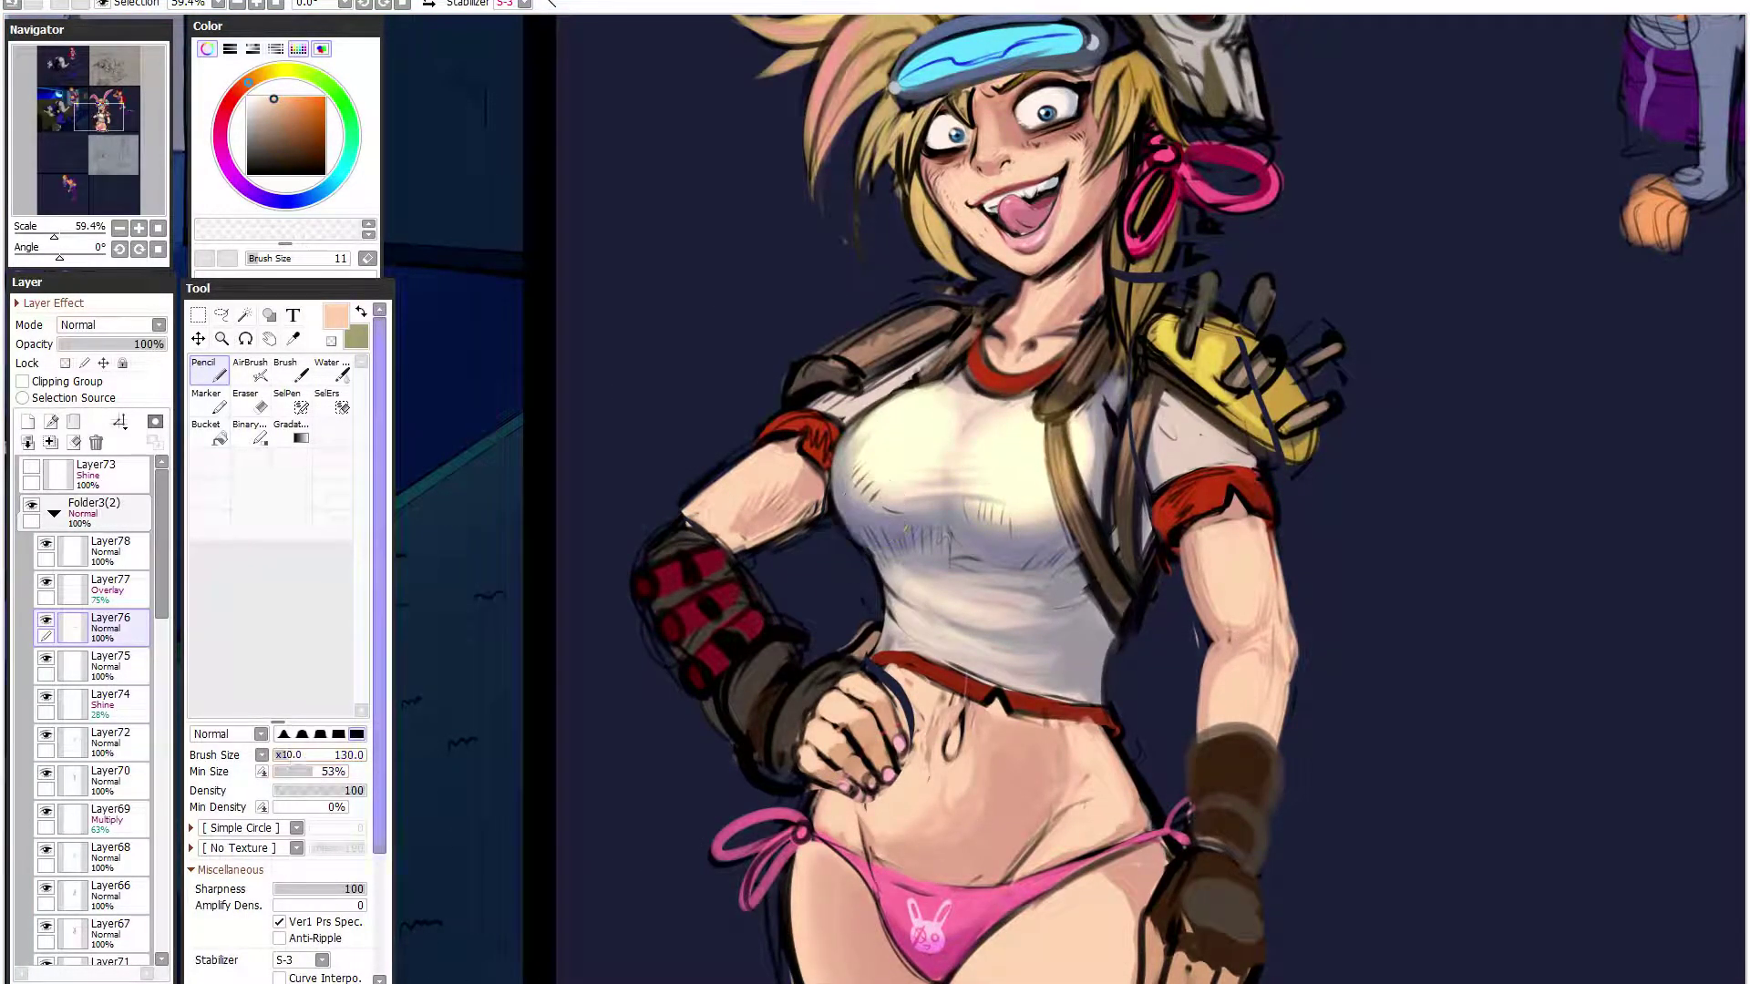
pyautogui.moveTo(1030, 763)
pyautogui.mouseDown()
pyautogui.moveTo(963, 813)
pyautogui.moveTo(981, 735)
pyautogui.moveTo(1027, 777)
pyautogui.moveTo(954, 839)
pyautogui.moveTo(892, 793)
pyautogui.moveTo(943, 856)
pyautogui.moveTo(997, 816)
pyautogui.moveTo(931, 814)
pyautogui.moveTo(1034, 740)
pyautogui.moveTo(1035, 794)
pyautogui.mouseUp()
# - Try to redraw the hip creases and the belly's centre line with the pencil at brush size 40
pyautogui.click(279, 754)
pyautogui.moveTo(864, 843)
pyautogui.mouseDown()
pyautogui.moveTo(850, 787)
pyautogui.moveTo(882, 870)
pyautogui.mouseUp()
pyautogui.keyDown('alt'); pyautogui.click(998, 697); pyautogui.keyUp('alt')
pyautogui.moveTo(994, 877); pyautogui.dragTo(1047, 824)
pyautogui.moveTo(945, 761); pyautogui.dragTo(936, 841)
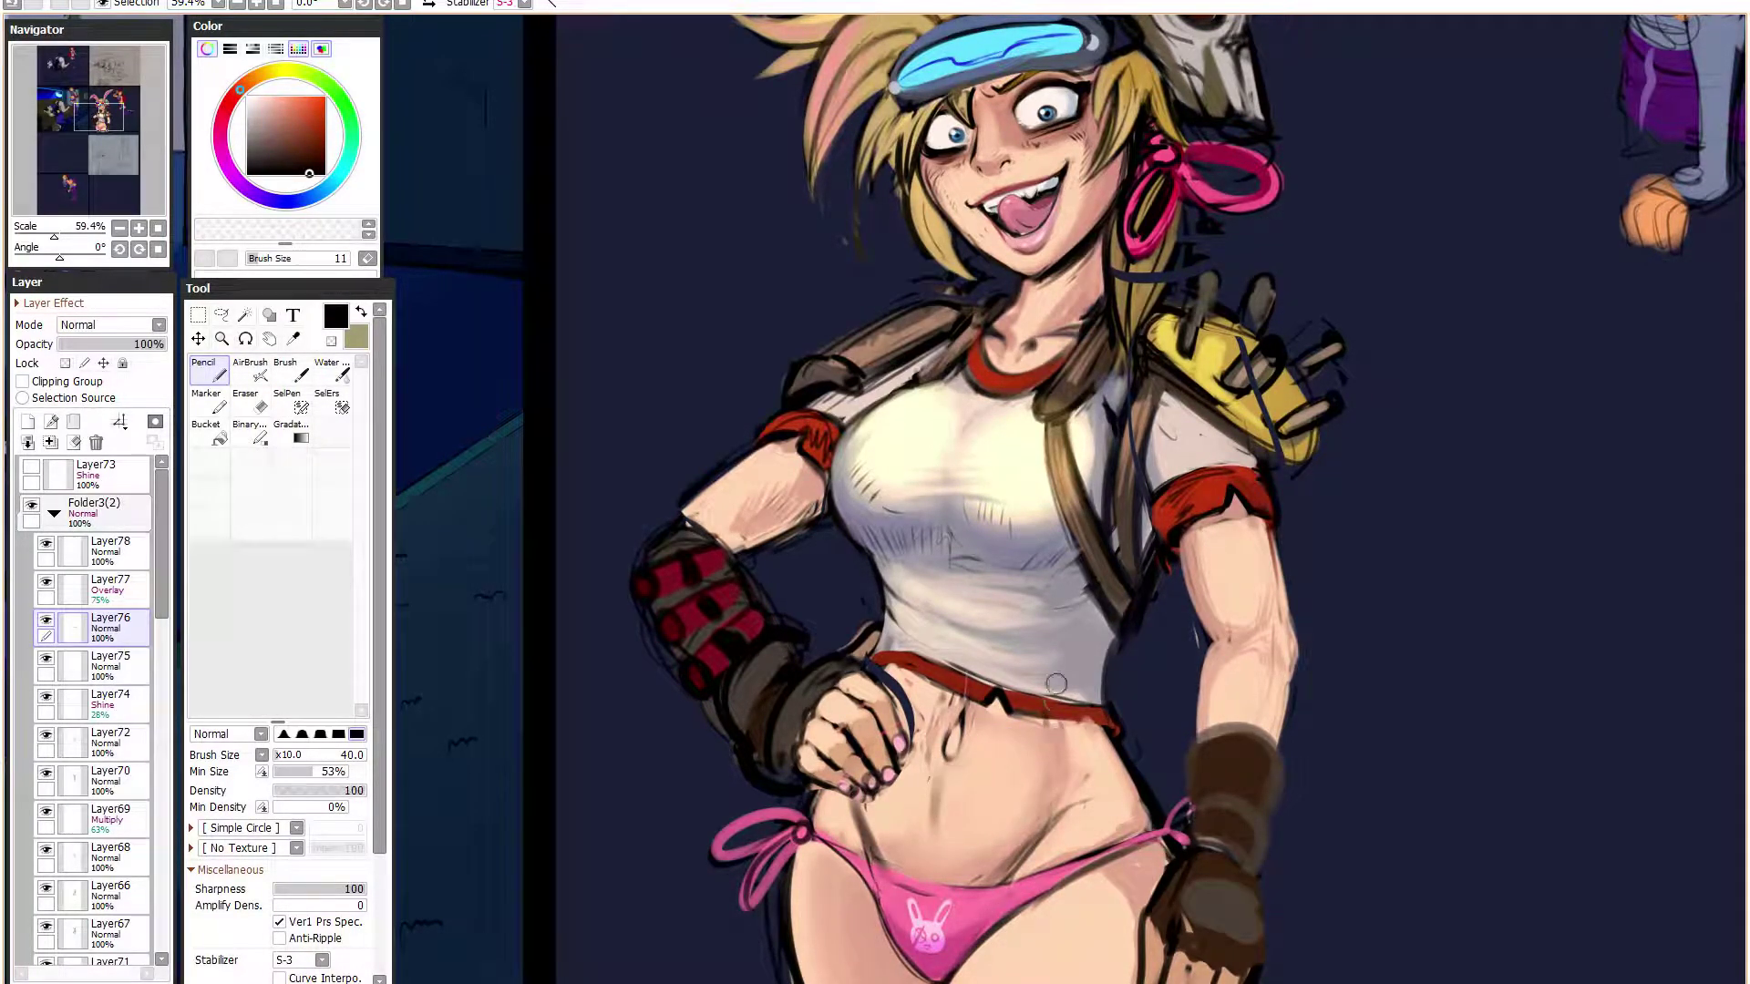
pyautogui.hotkey('ctrl', 'z')
pyautogui.hotkey('ctrl', 'z')
pyautogui.hotkey('ctrl', 'z')
# - Examine the bunny-eared character as a whole and the red-haired character in the neighbouring couch scene up close
pyautogui.scroll(-5, 1048, 679)
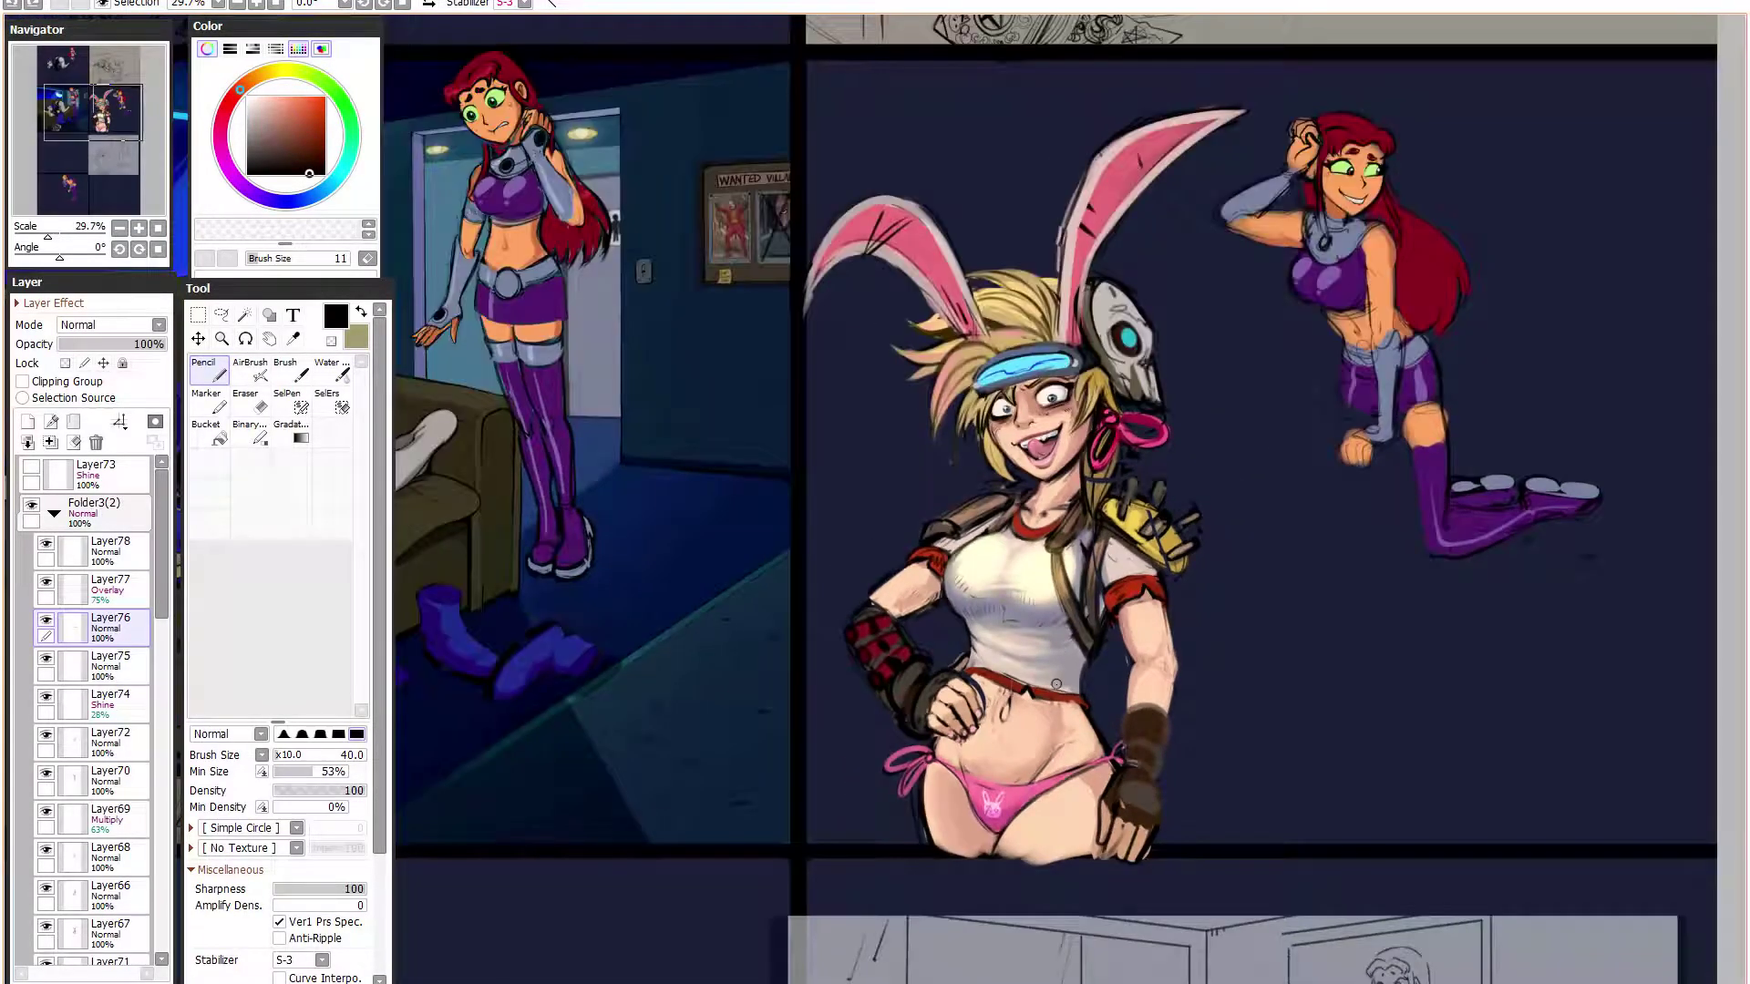
pyautogui.scroll(2, 1033, 672)
pyautogui.moveTo(1025, 670); pyautogui.dragTo(1009, 781)
pyautogui.scroll(4, 1008, 781)
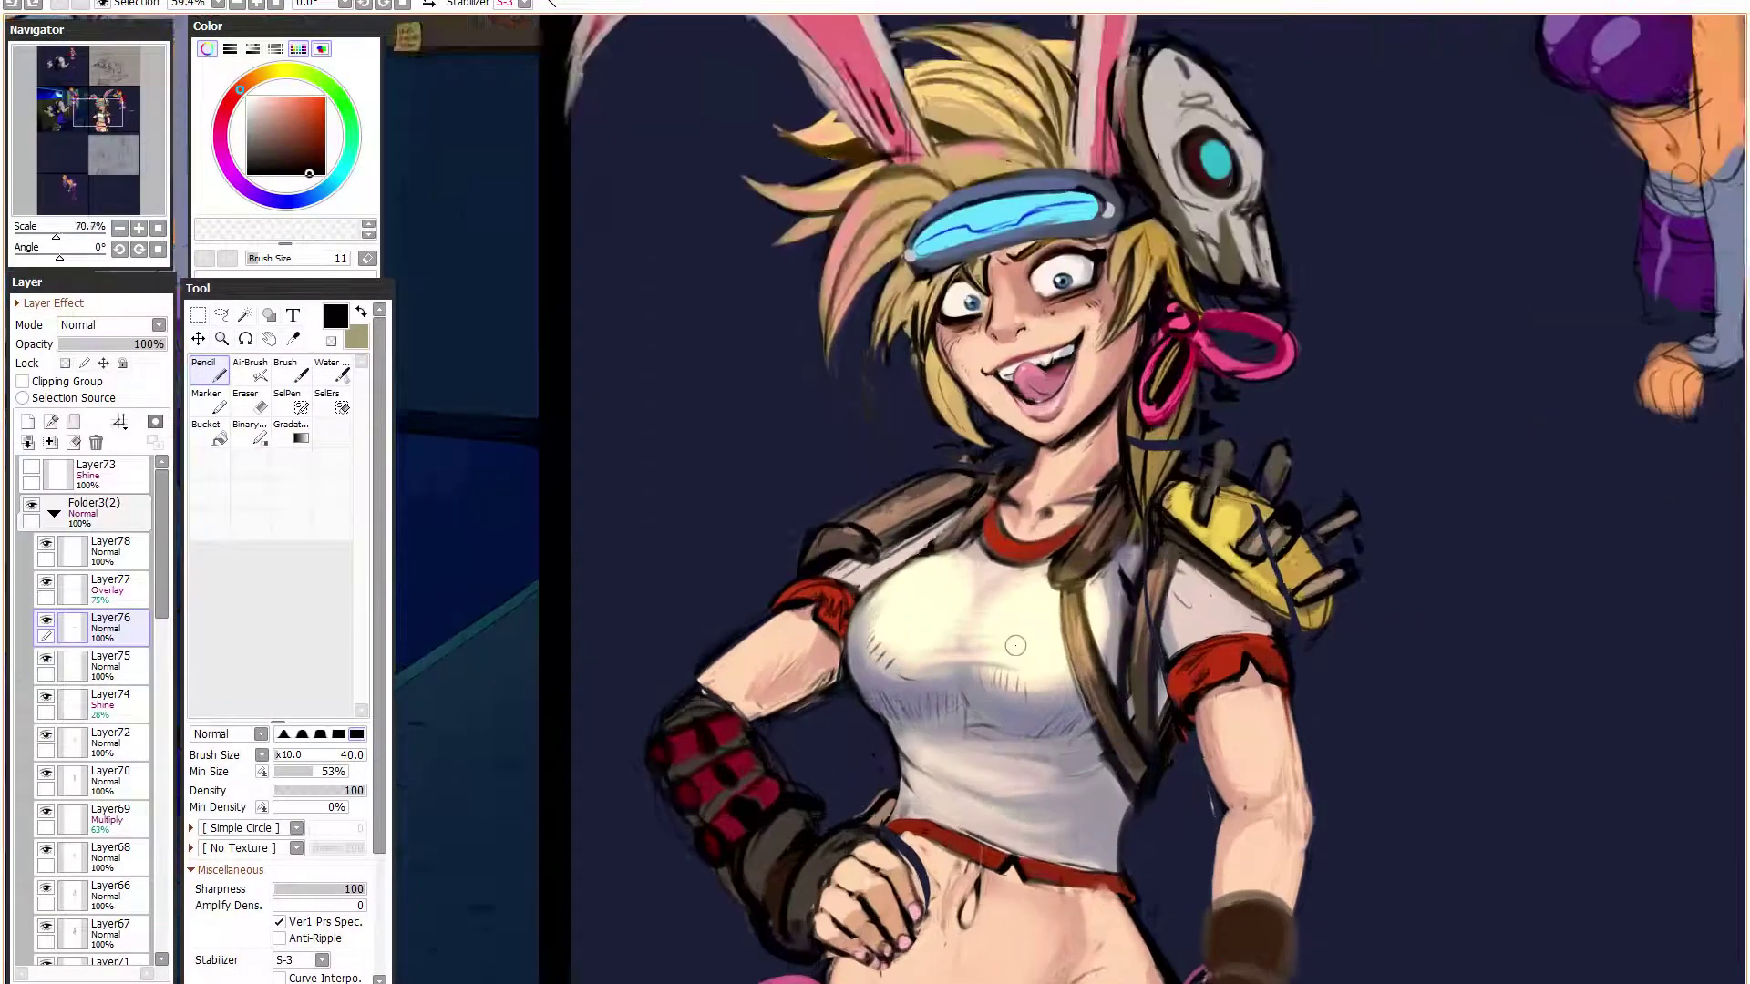
pyautogui.scroll(-5, 818, 606)
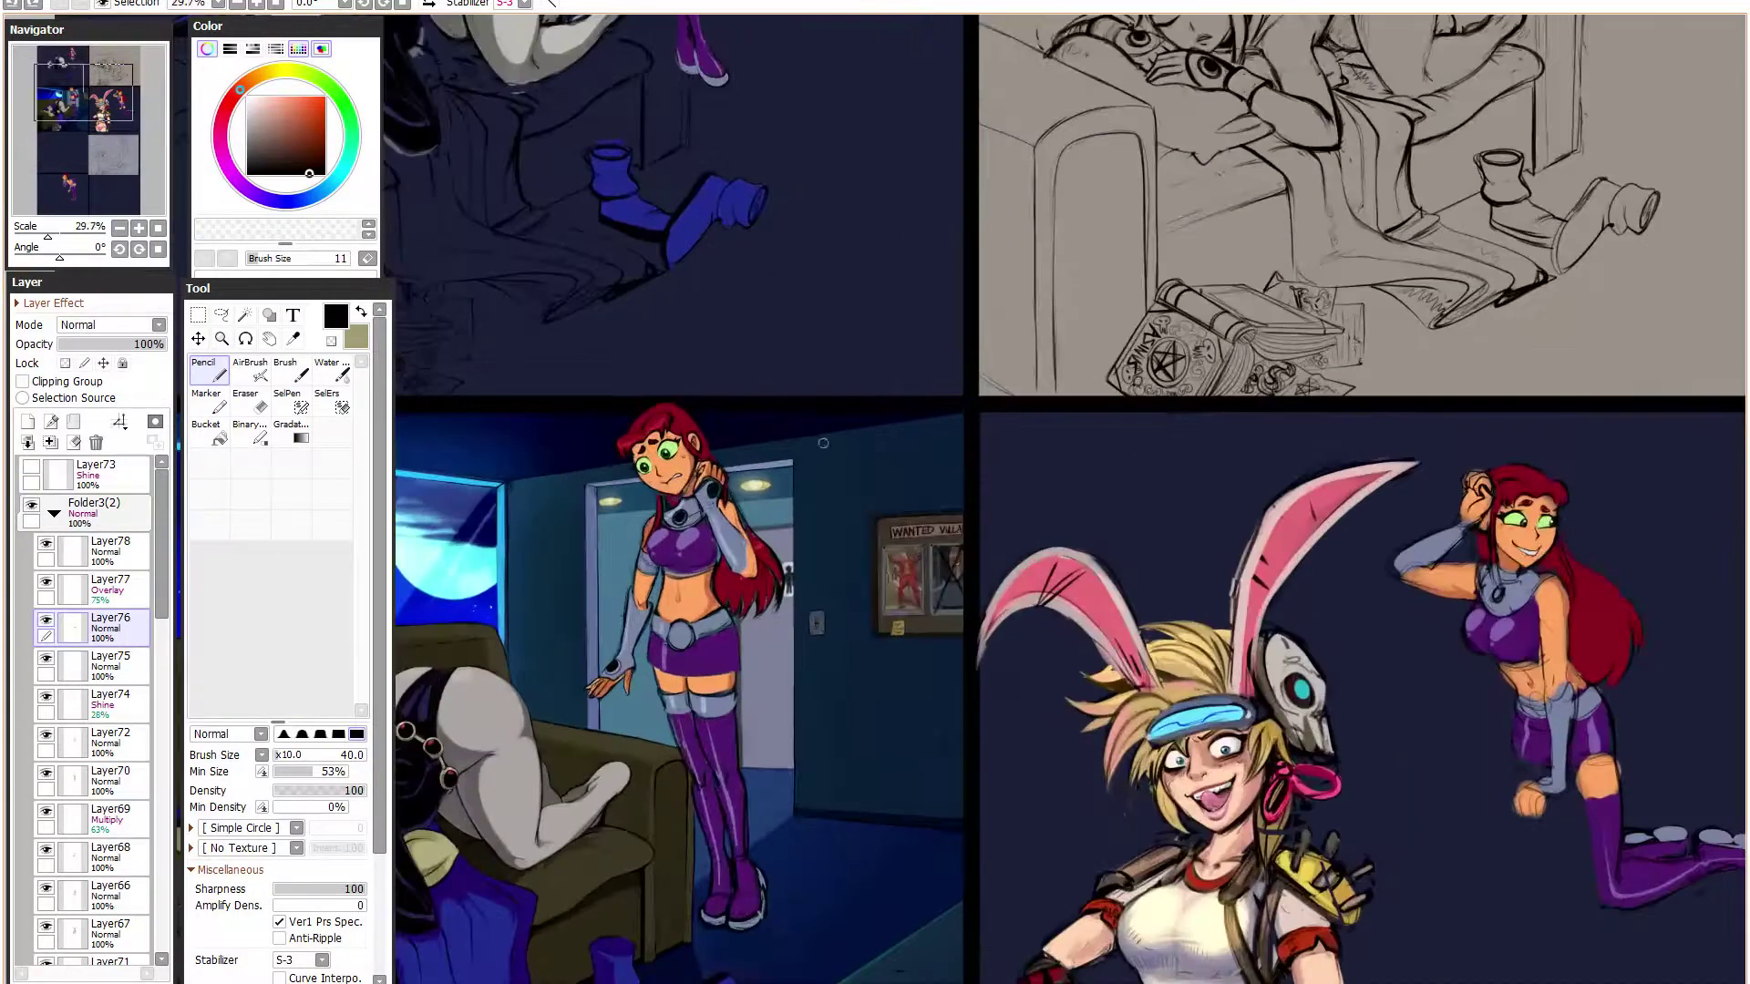
pyautogui.moveTo(823, 443); pyautogui.dragTo(1376, 300)
pyautogui.scroll(1, 1376, 301)
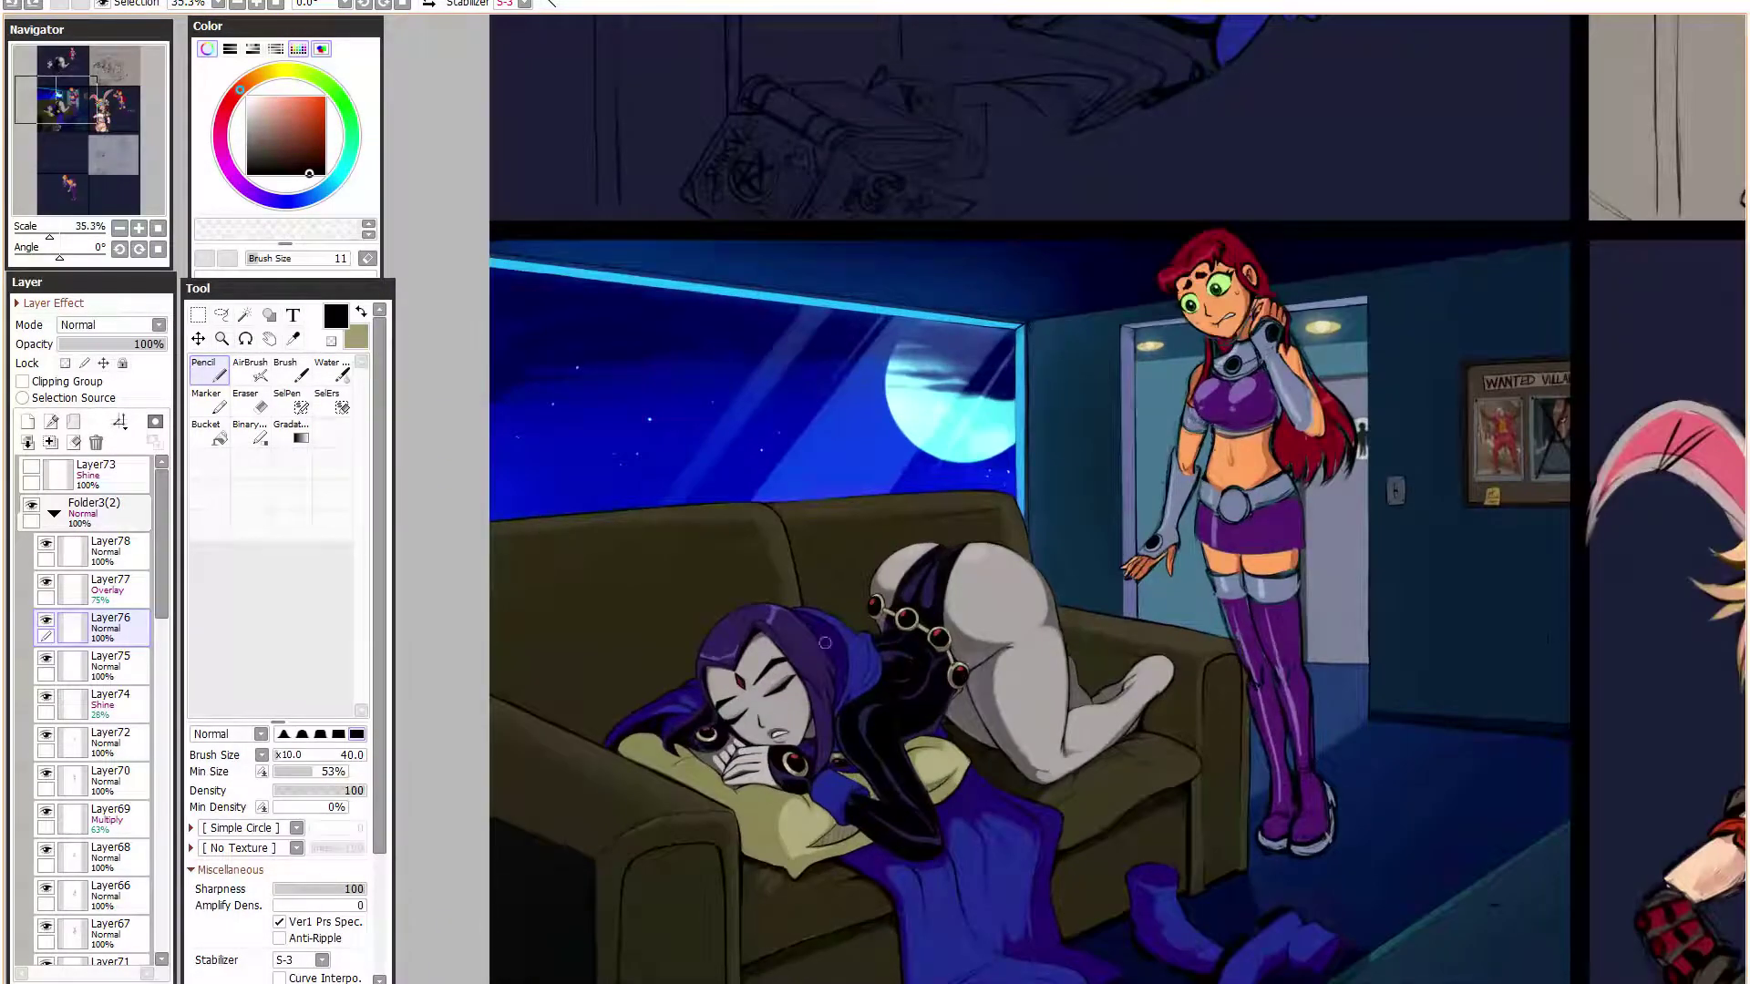
pyautogui.scroll(-3, 1112, 806)
pyautogui.scroll(9, 1145, 519)
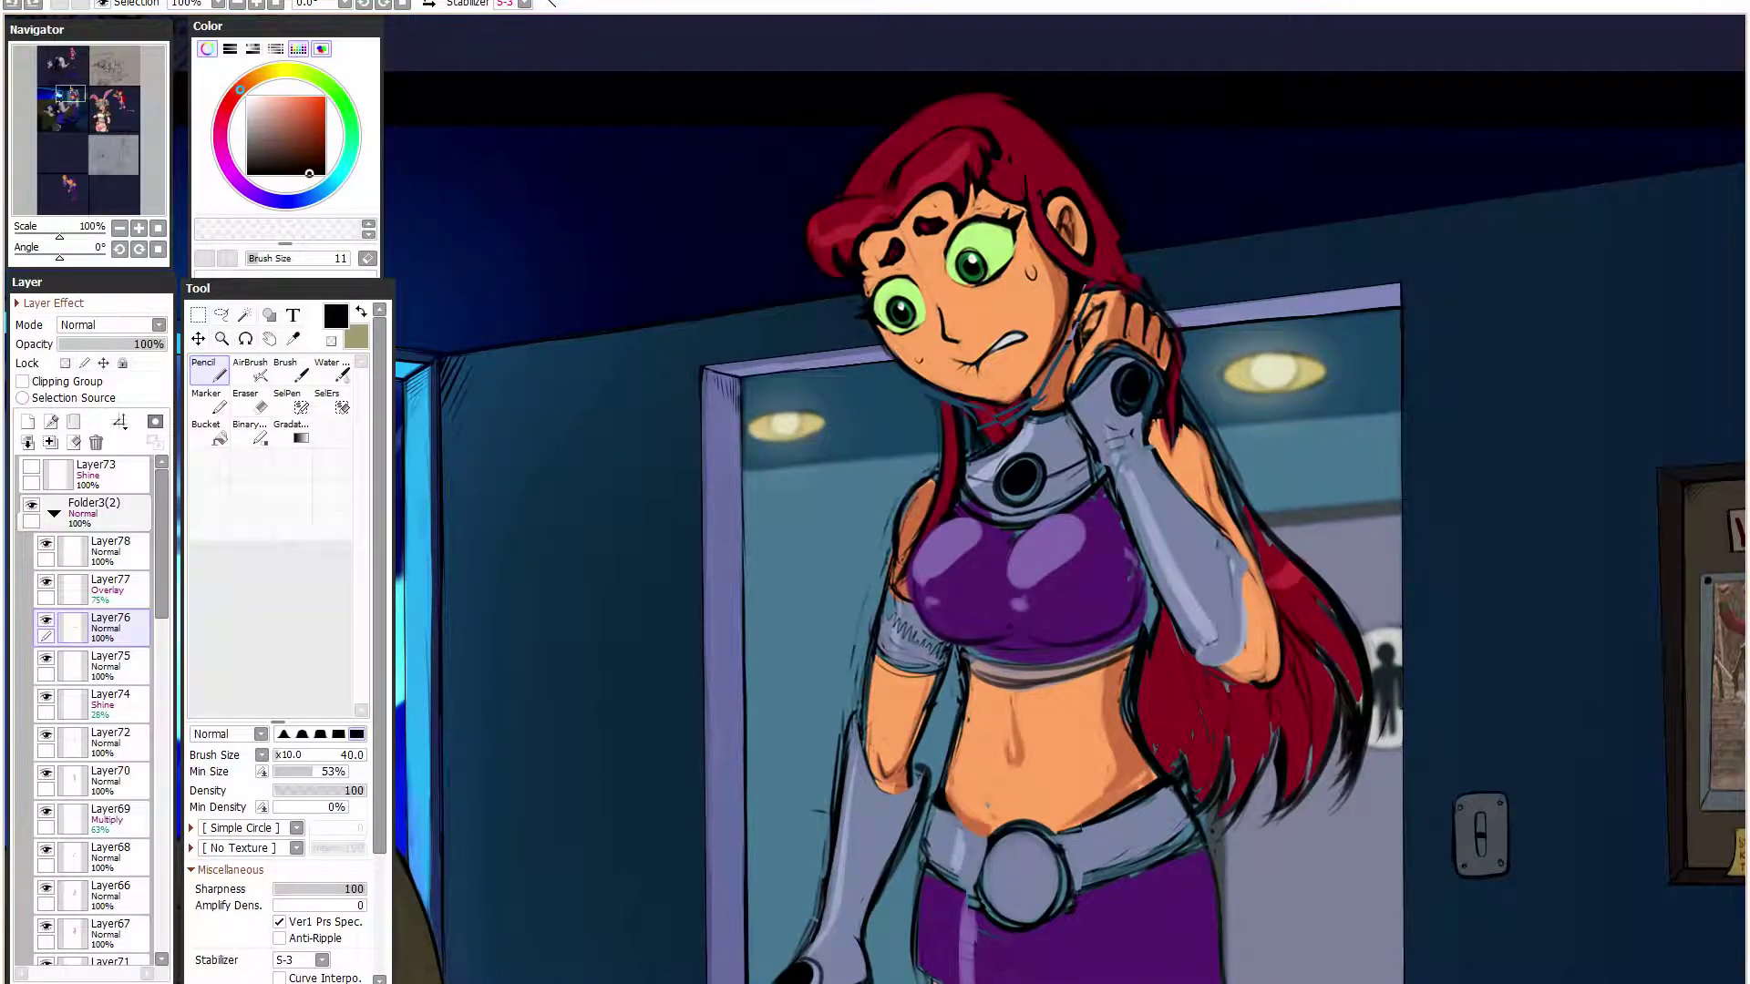
# - Save the canvas under its existing file
pyautogui.click(19, 2)
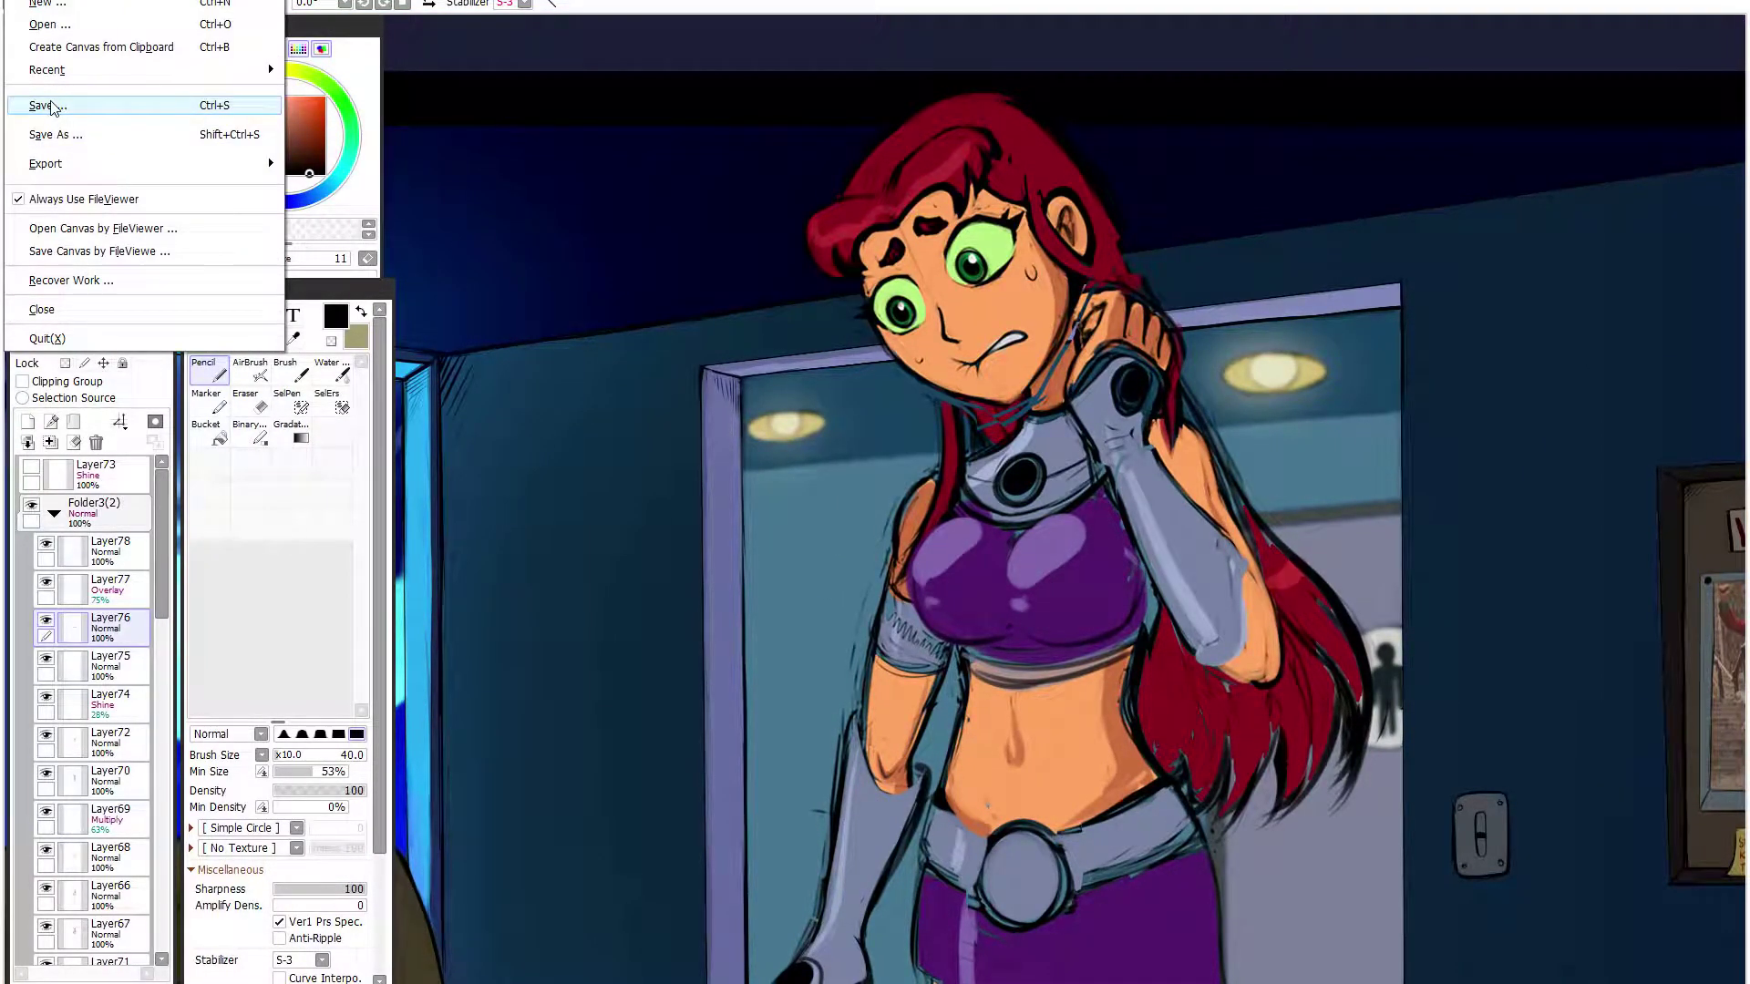
pyautogui.click(56, 102)
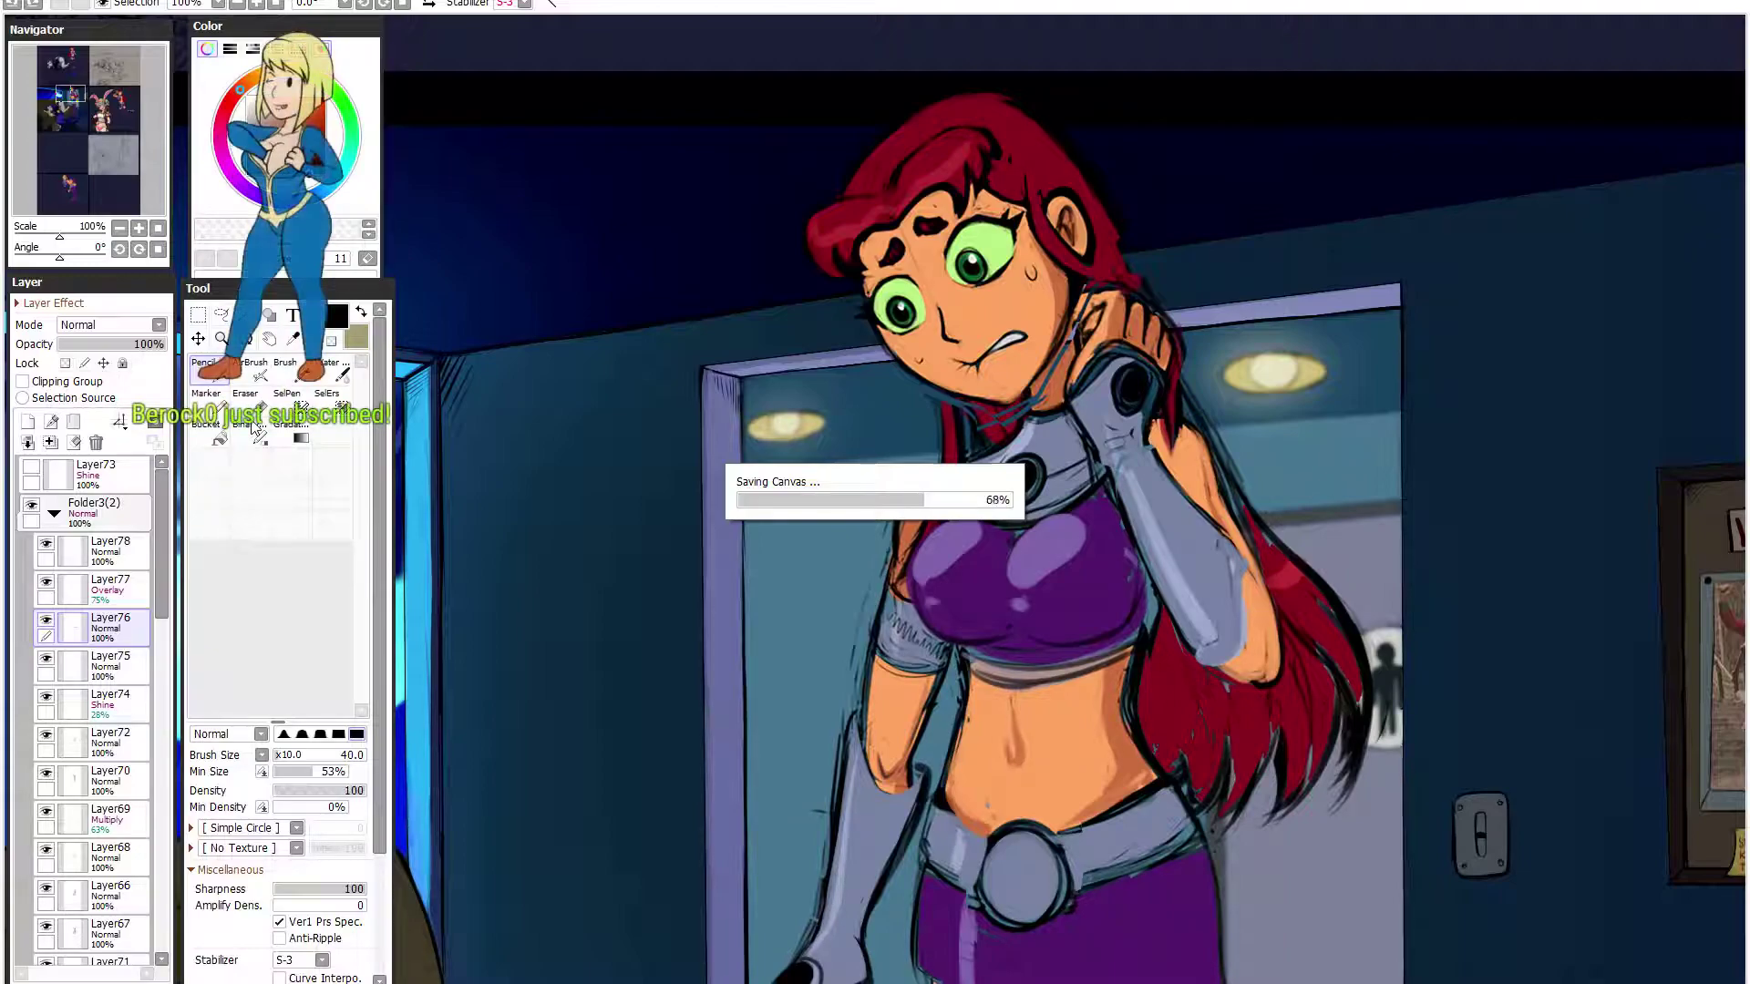